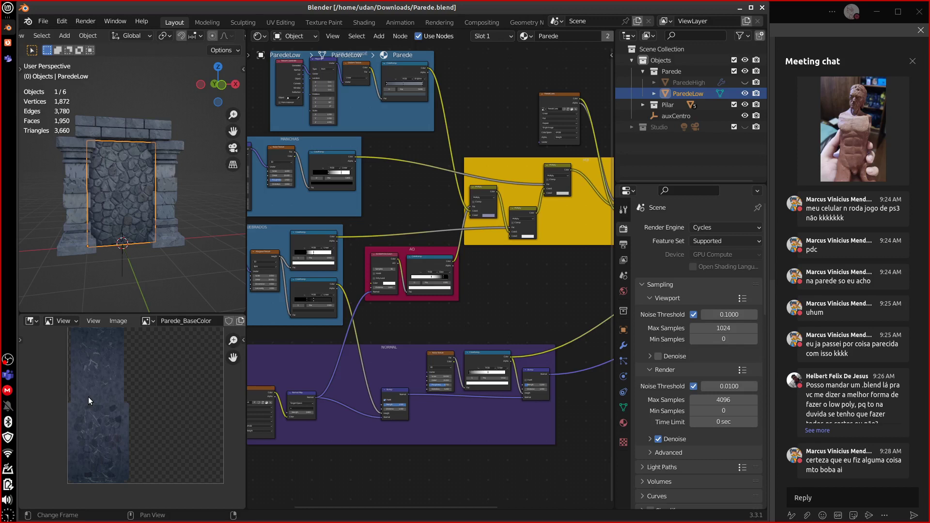
Compare the wall's stone surface in rendered and material preview shading with the baked Parede_BaseColor texture.
middle_drag(447, 432, 521, 409)
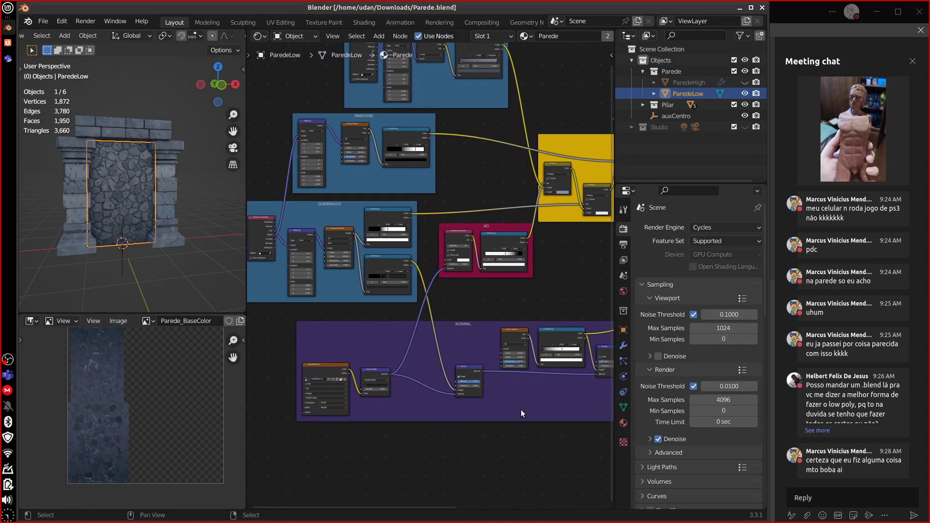
middle_drag(161, 276, 156, 256)
scroll(158, 262, up, 10)
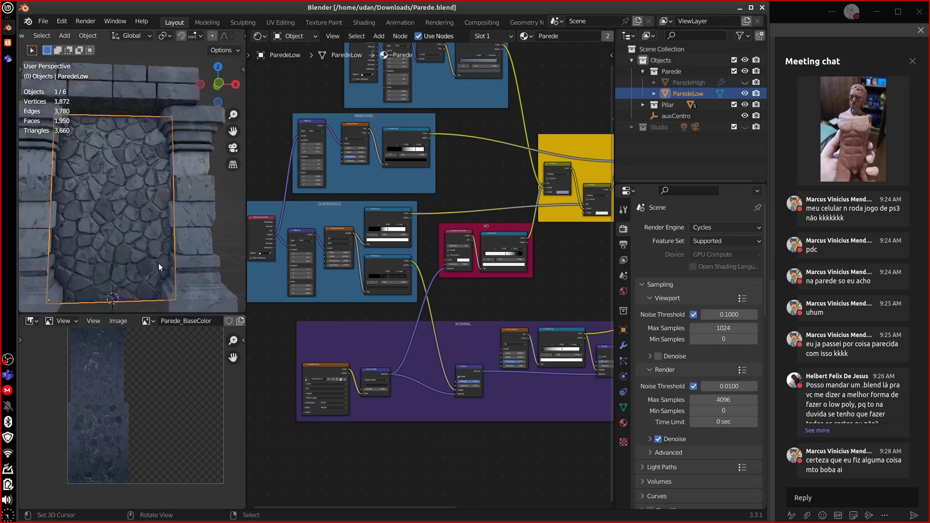
shift+middle_drag(152, 220, 160, 130)
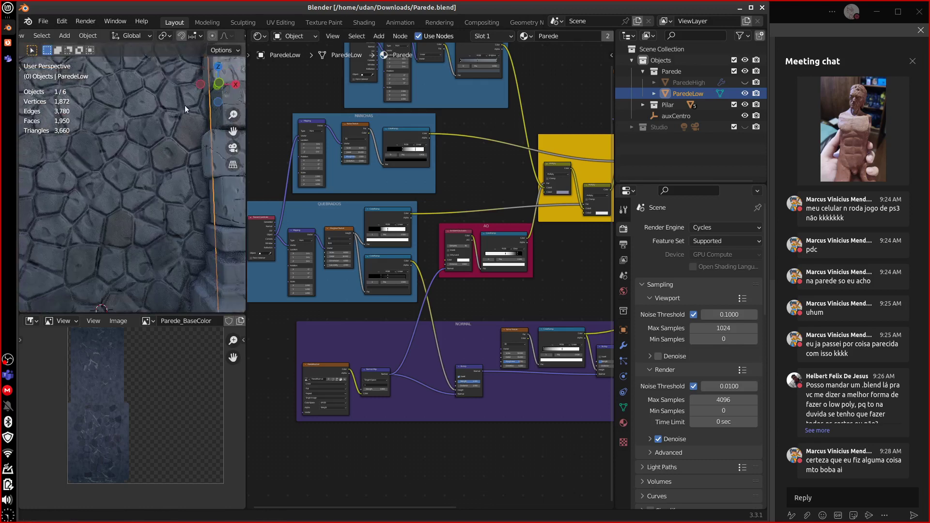
middle_drag(223, 39, 144, 47)
scroll(144, 38, right, 5)
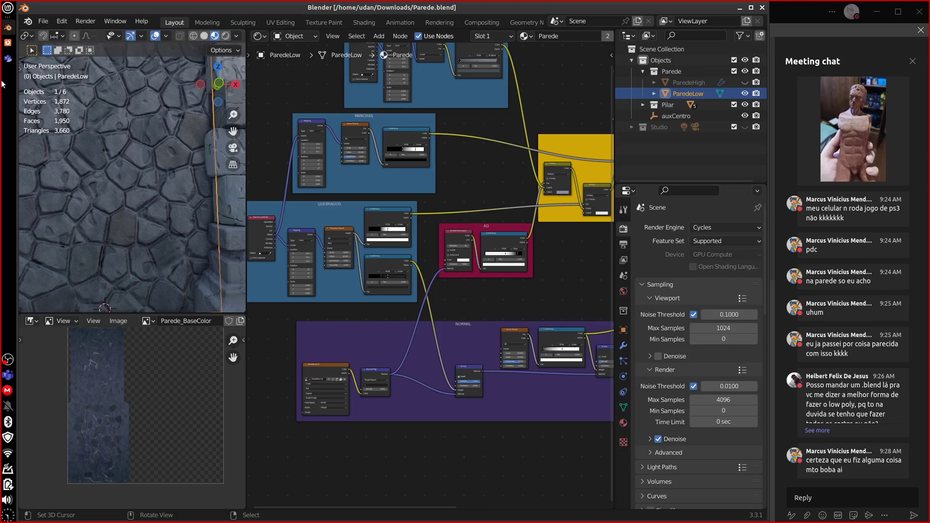
click(225, 36)
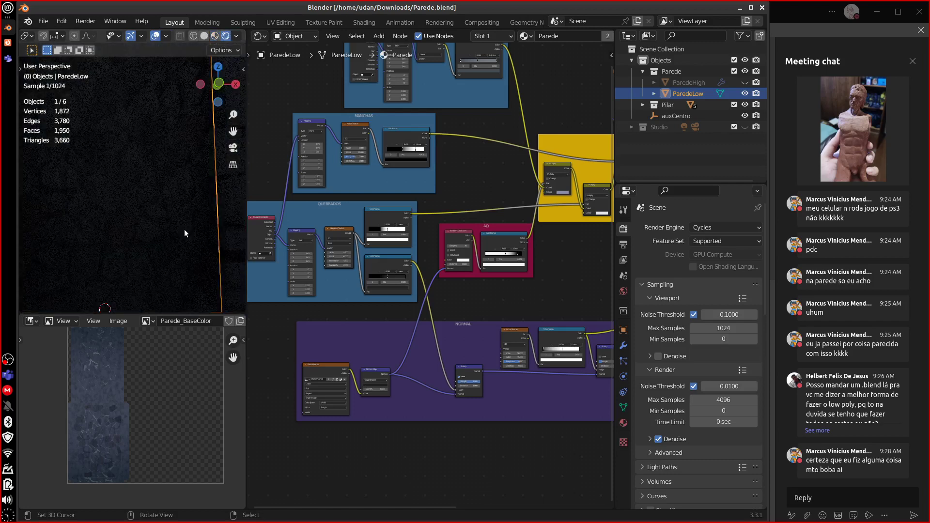
click(214, 36)
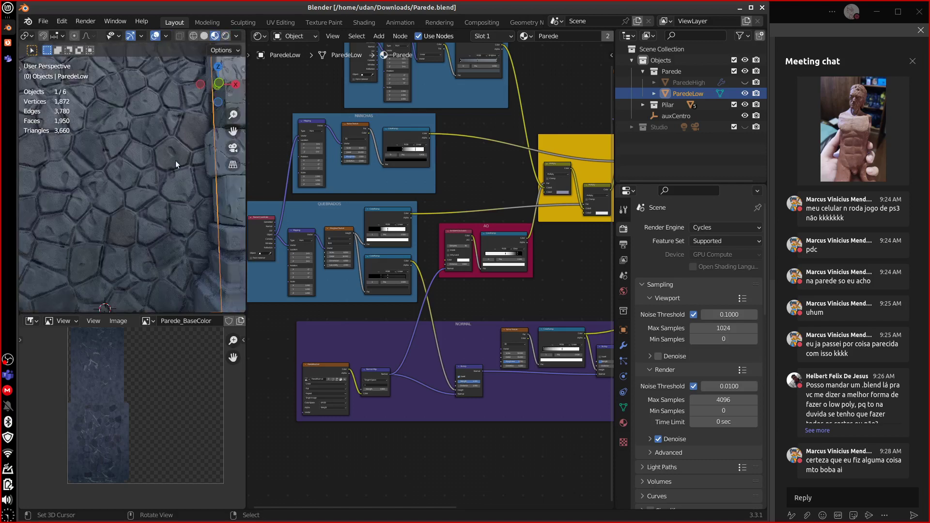
middle_drag(152, 182, 147, 184)
middle_drag(171, 384, 202, 358)
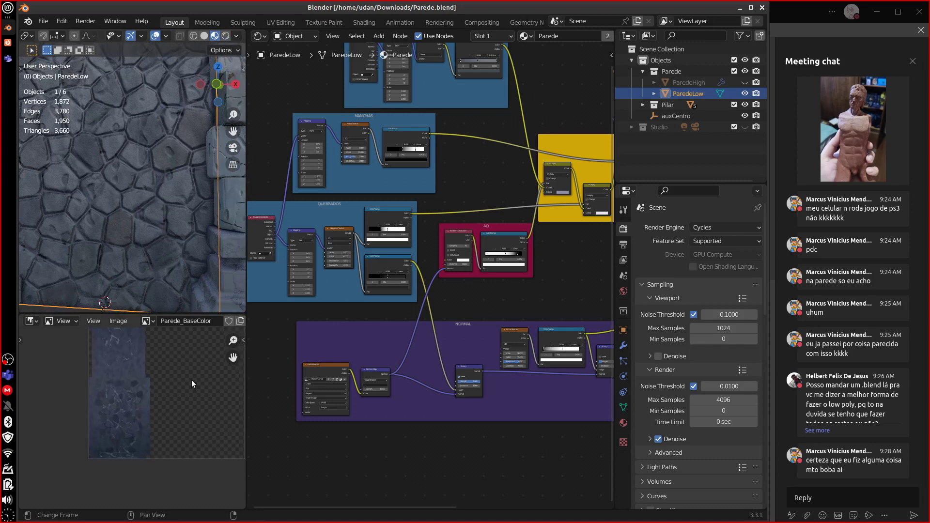
scroll(189, 385, up, 1)
scroll(188, 387, up, 3)
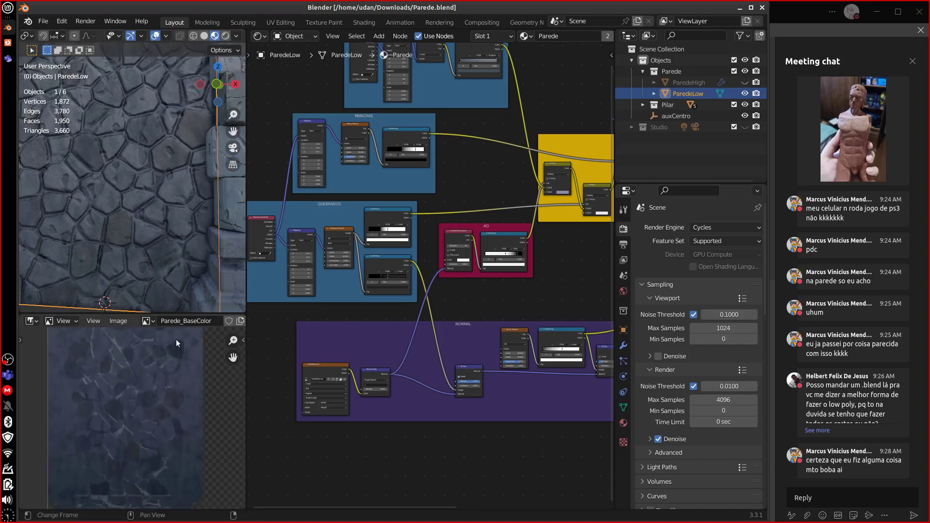
middle_drag(165, 264, 120, 310)
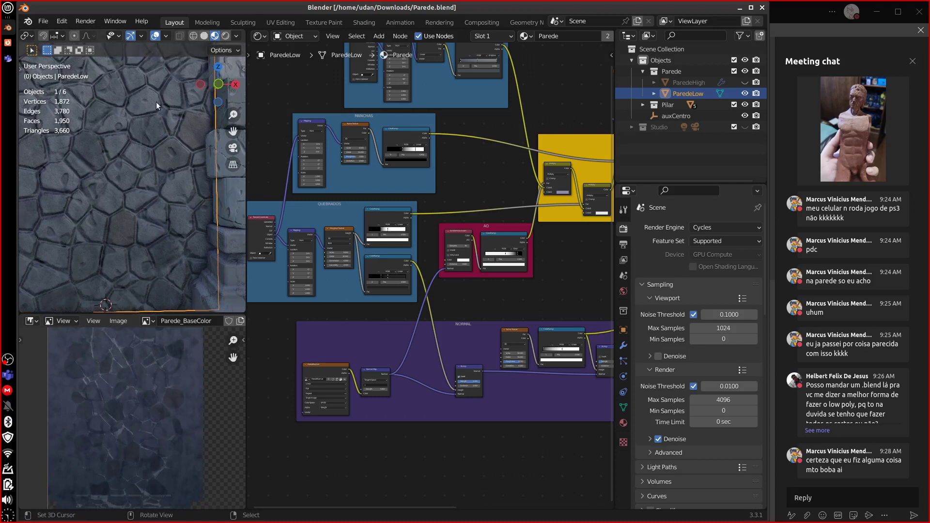
Set the World background color to white and check the wall in rendered shading against material preview.
click(225, 36)
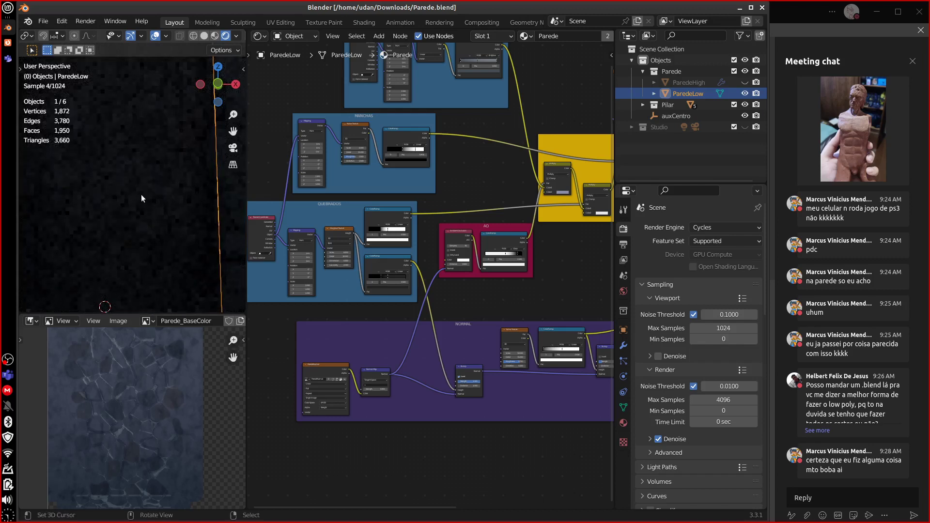
scroll(144, 194, down, 3)
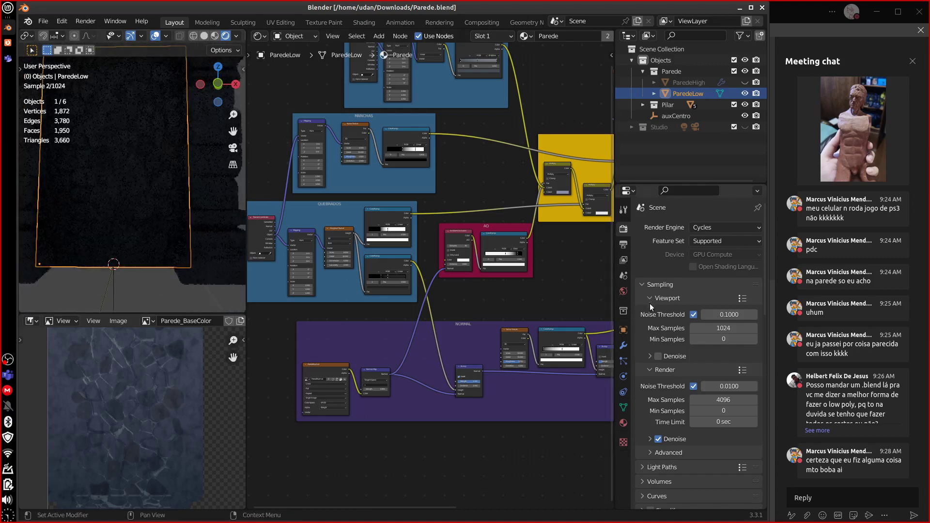
click(624, 292)
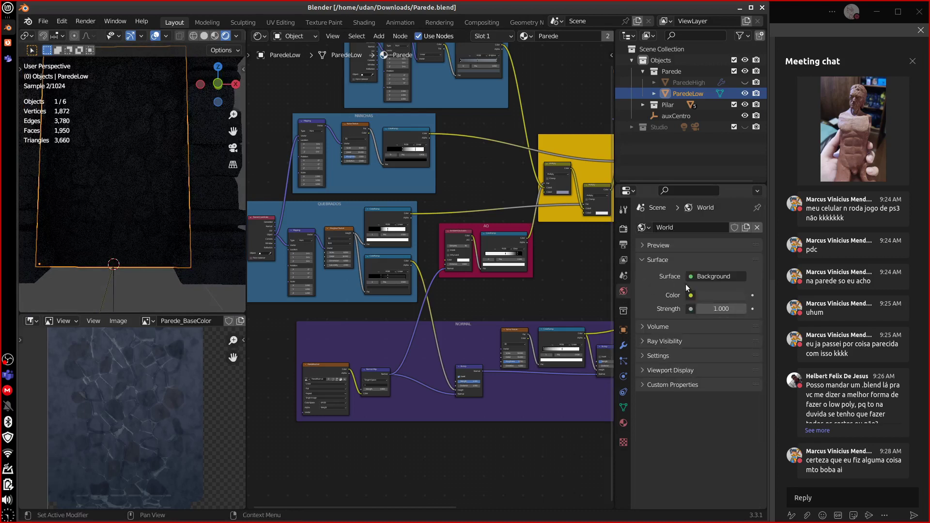
click(703, 295)
drag(737, 154, 737, 137)
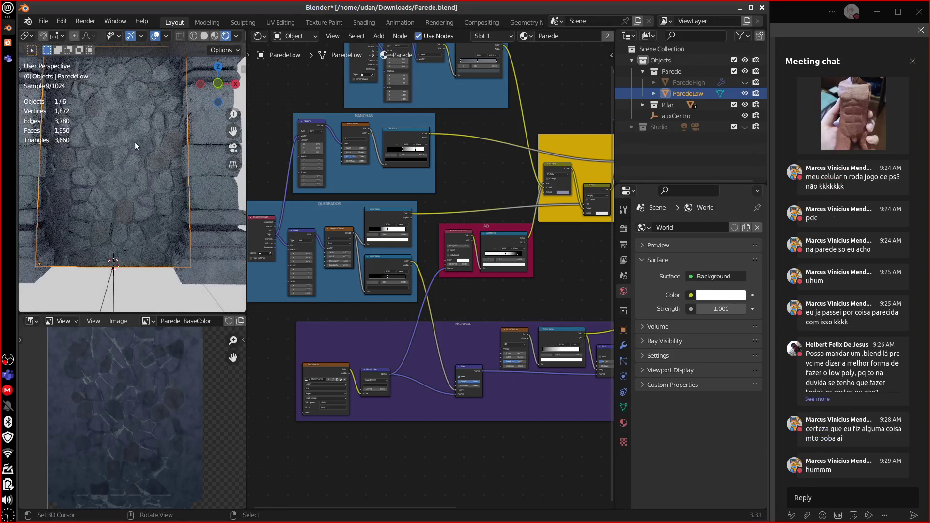
mouse_move(118, 180)
middle_down()
mouse_move(125, 198)
mouse_move(121, 191)
middle_up()
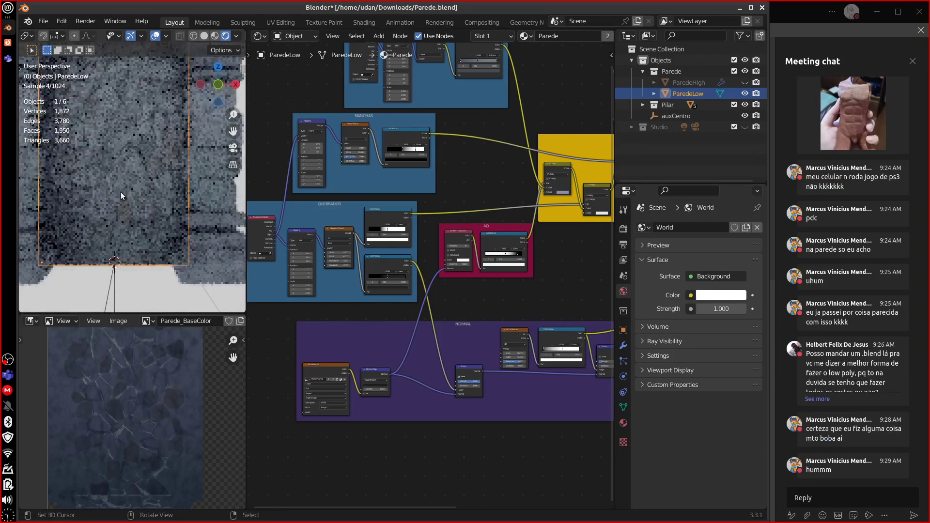
click(214, 35)
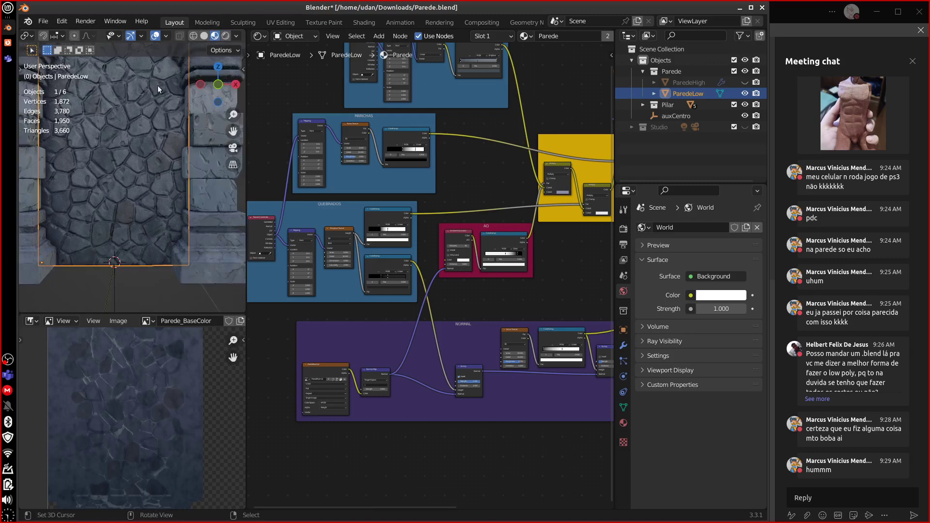
click(225, 36)
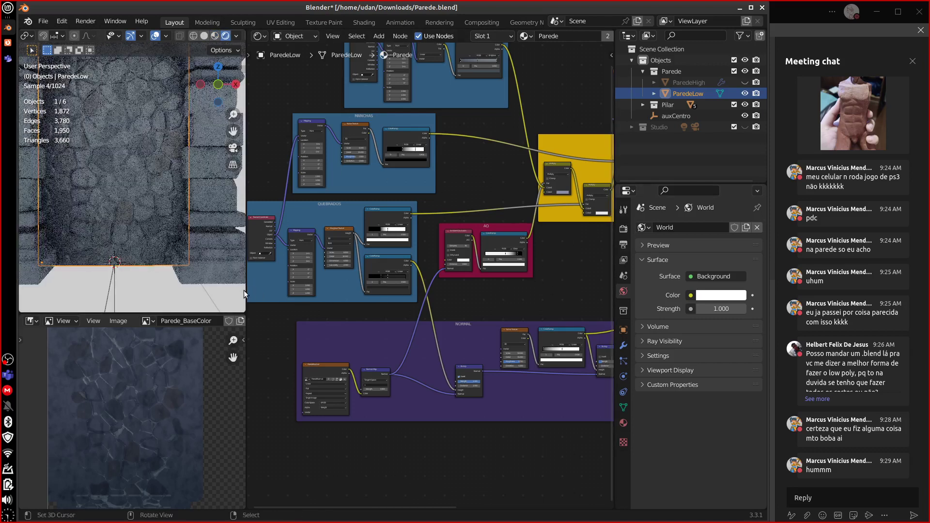
Select the ParedeNormal image node in the NORMAL frame to display the wall's normal map.
middle_drag(212, 426, 213, 419)
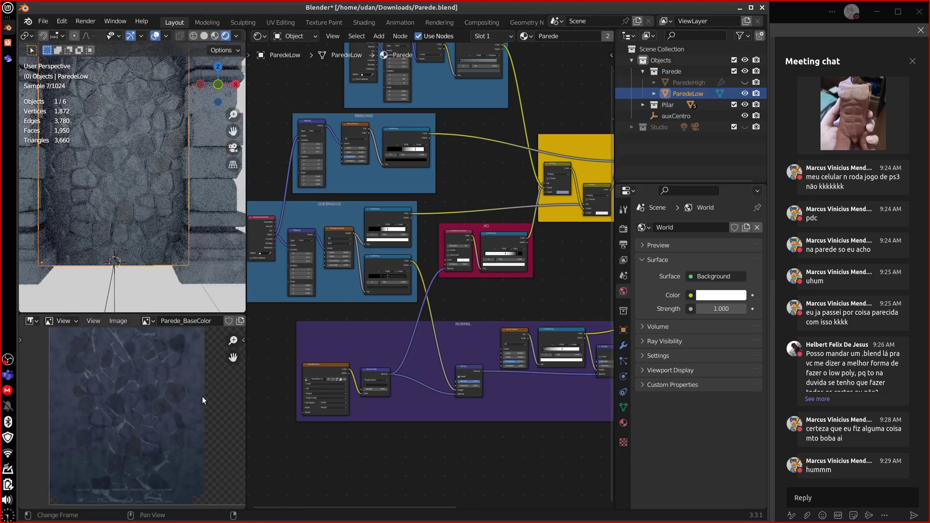
middle_drag(426, 312, 446, 267)
scroll(383, 327, up, 2)
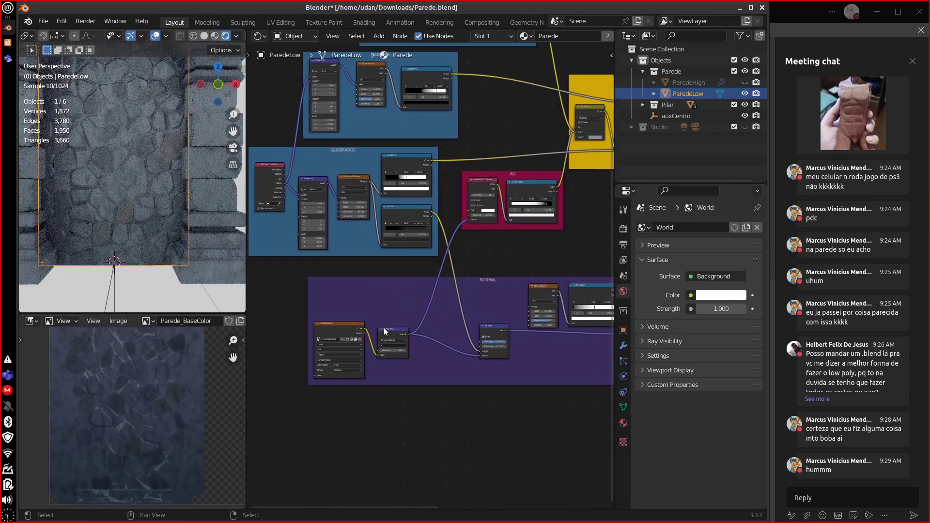
scroll(385, 327, up, 4)
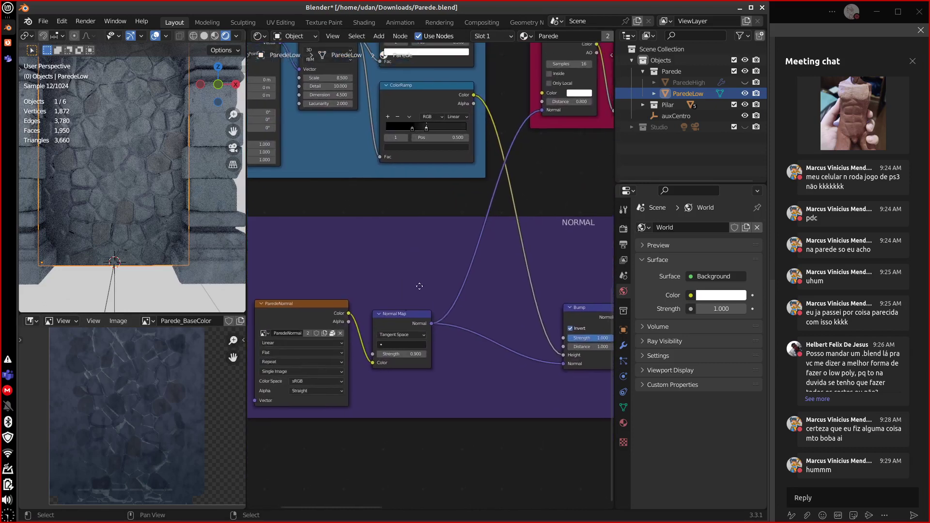
scroll(413, 279, up, 2)
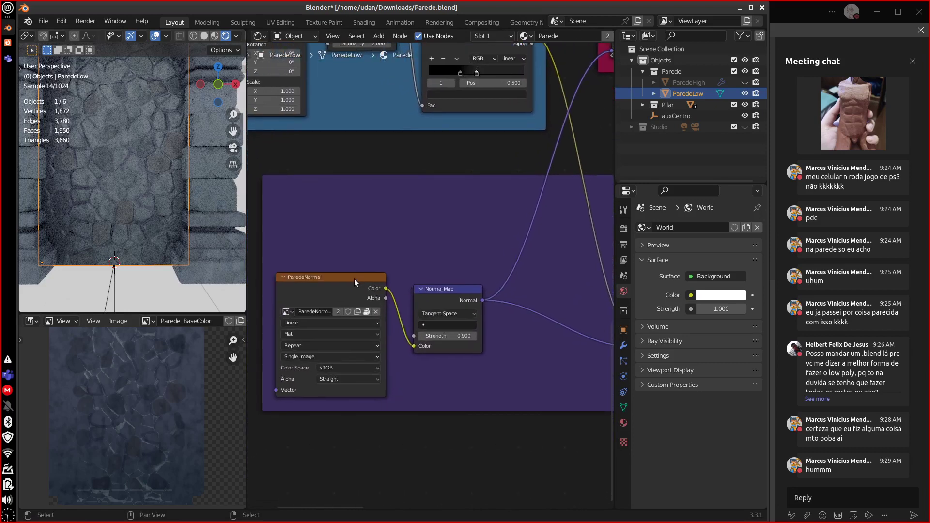
drag(355, 282, 370, 282)
Examine the AO frame's Ambient Occlusion and ColorRamp nodes and their links to the normal map and Multiply nodes.
middle_drag(448, 265, 331, 366)
middle_drag(412, 275, 370, 315)
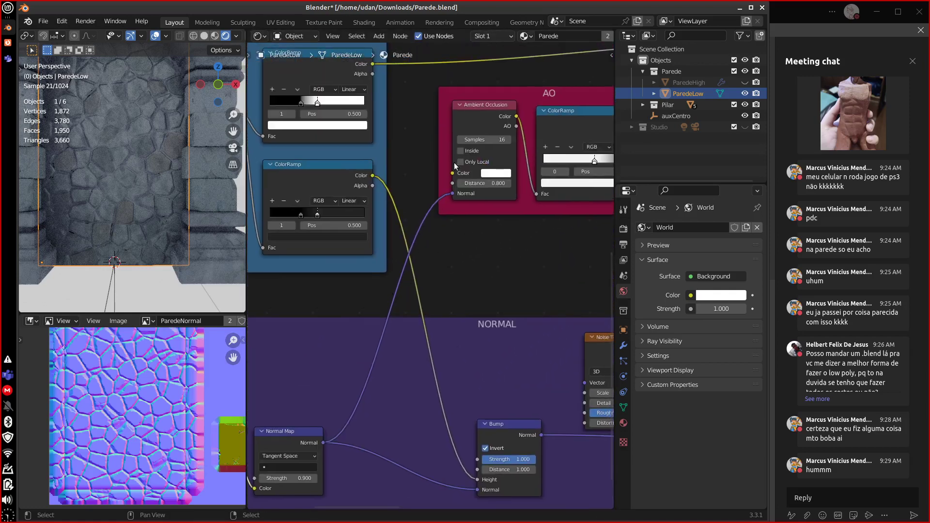
drag(477, 108, 473, 117)
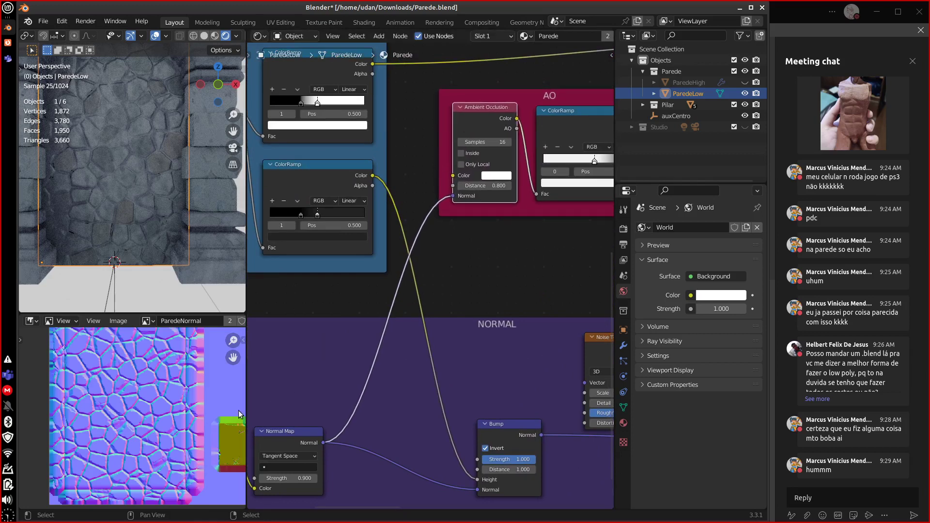
mouse_move(135, 413)
middle_down()
mouse_move(145, 408)
mouse_move(146, 420)
middle_up()
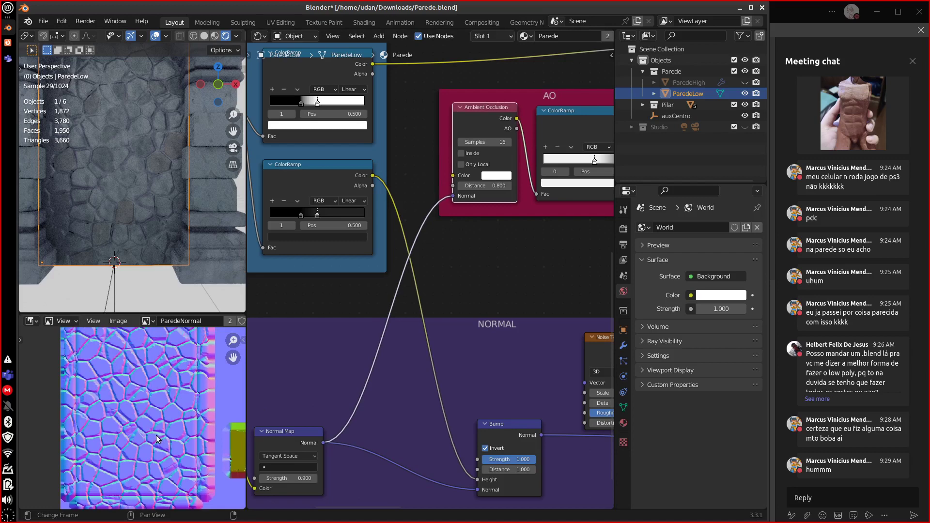
middle_drag(482, 249, 266, 401)
middle_drag(325, 323, 373, 286)
middle_drag(448, 229, 373, 285)
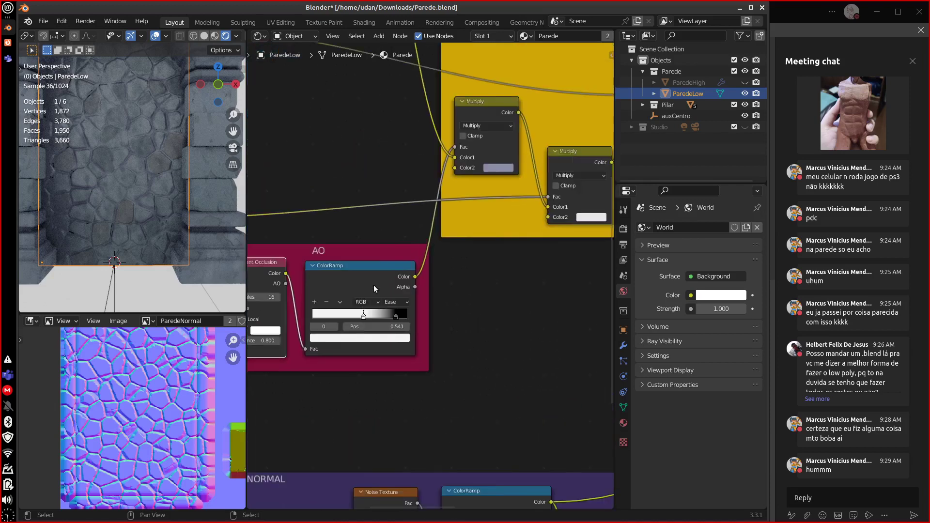
middle_drag(363, 325, 387, 292)
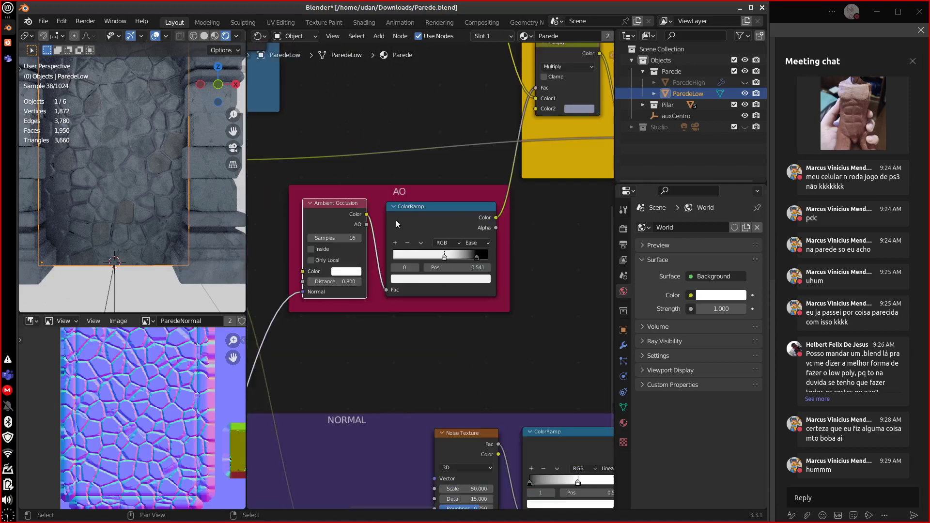
mouse_move(403, 219)
middle_down()
mouse_move(321, 298)
mouse_move(371, 258)
mouse_move(416, 262)
mouse_move(403, 220)
middle_up()
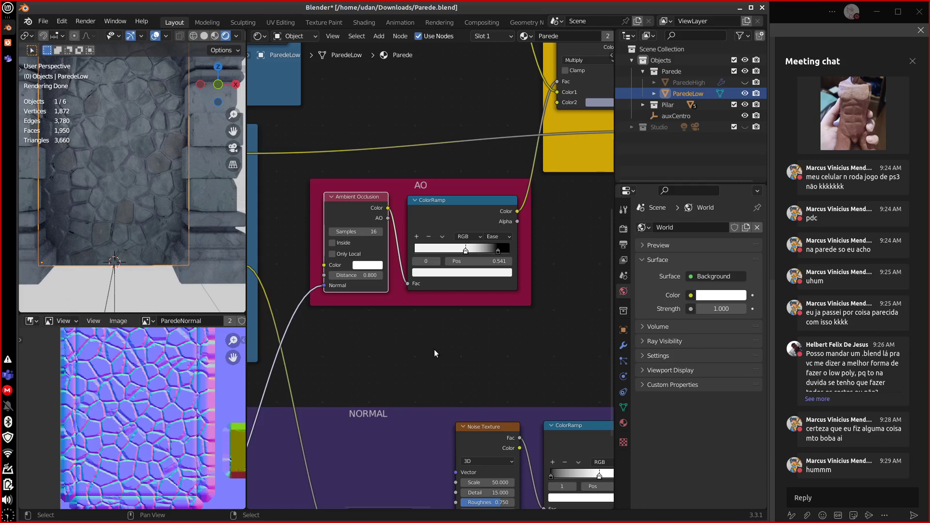
Move the black stop of the AO frame's ColorRamp to position 0.984.
click(497, 251)
drag(487, 251, 429, 254)
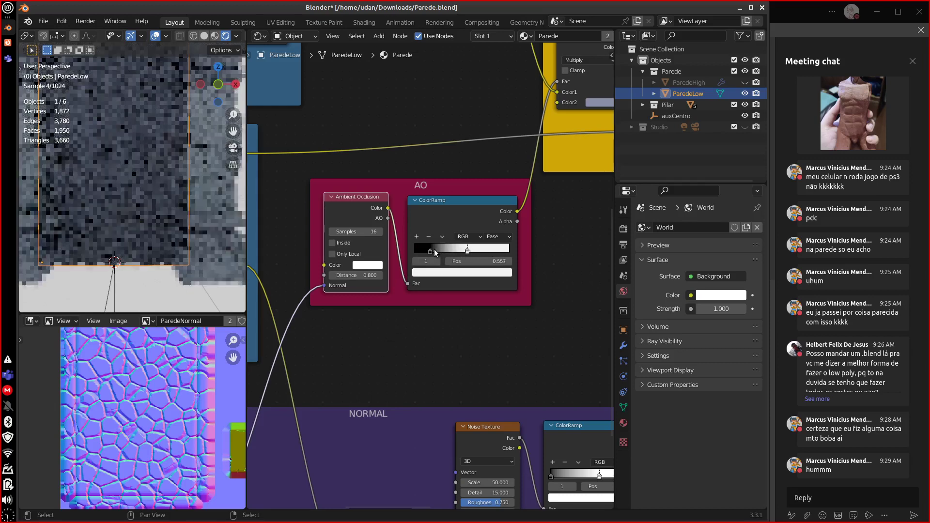
drag(438, 250, 516, 251)
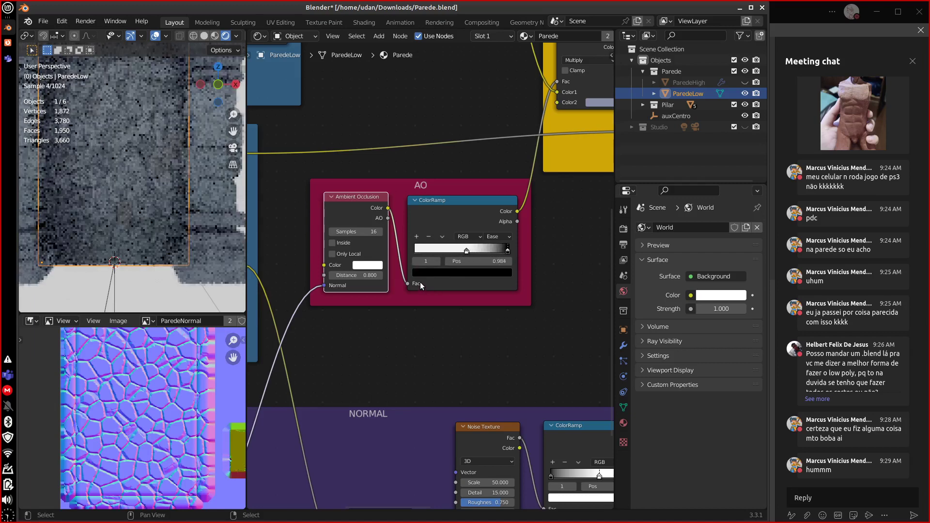
Move the Parede_BaseColor image node beside the Principled BSDF, below the Material Output node.
middle_drag(450, 314, 368, 371)
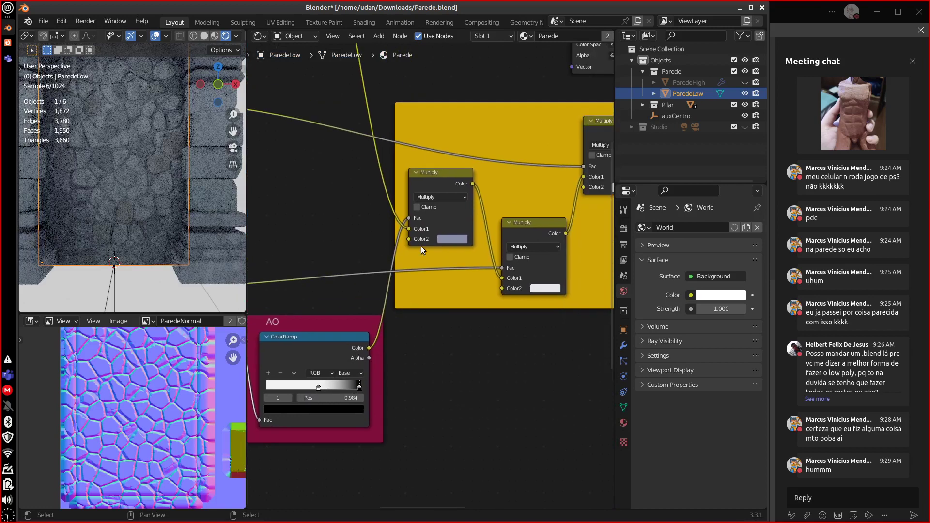
middle_drag(449, 270, 423, 298)
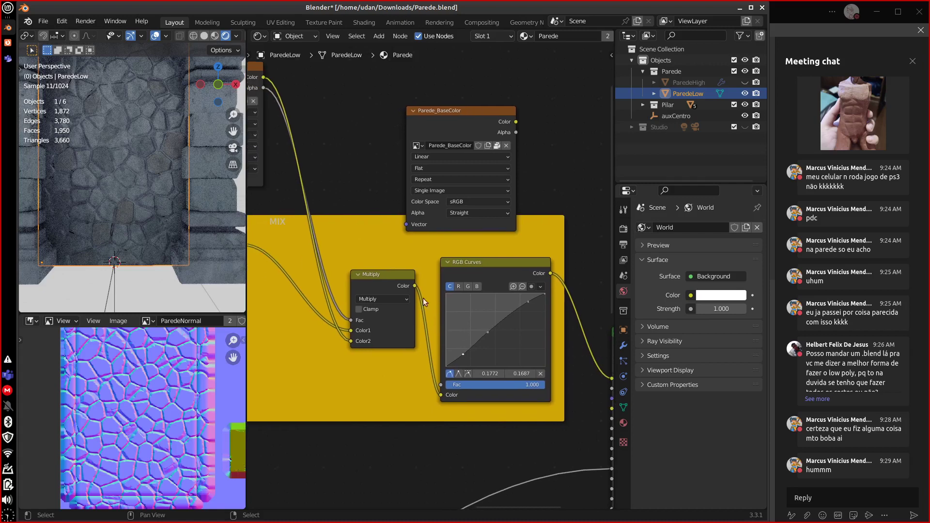
click(434, 109)
scroll(473, 176, down, 2)
scroll(479, 202, down, 6)
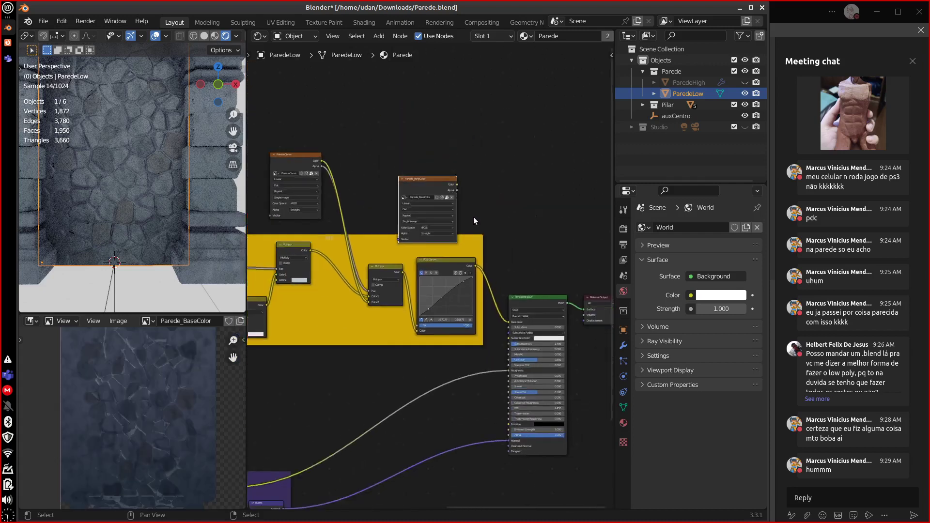
scroll(402, 211, up, 8)
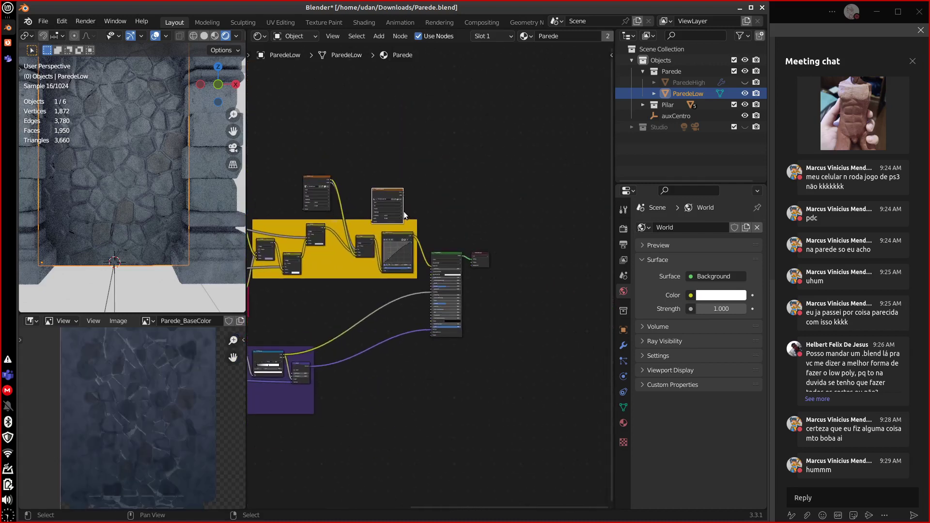
middle_drag(414, 232, 433, 259)
drag(372, 151, 560, 330)
middle_drag(560, 330, 458, 289)
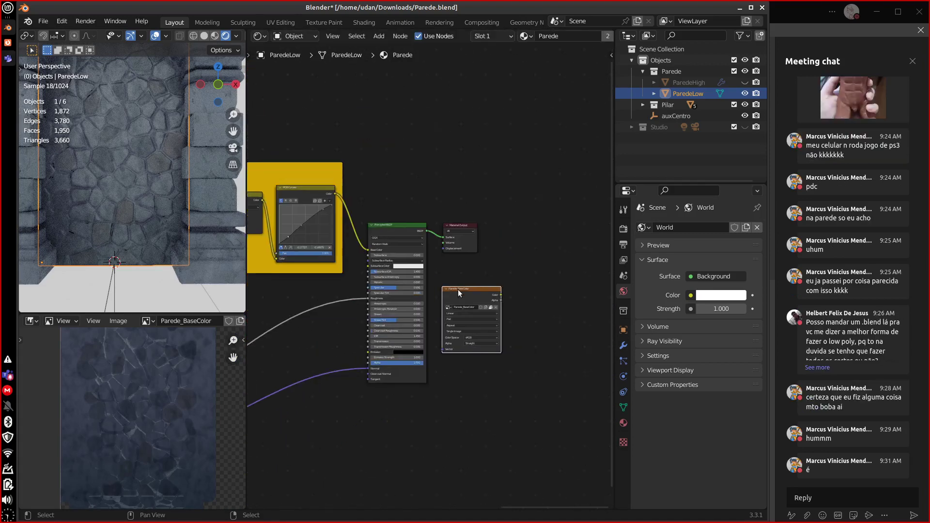
scroll(458, 289, up, 4)
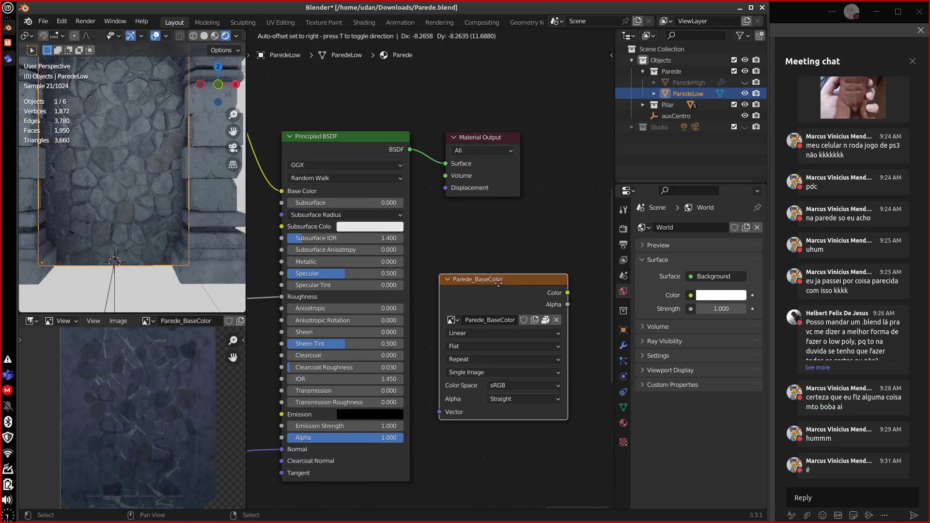
mouse_move(478, 288)
mouse_down()
mouse_move(489, 271)
mouse_move(479, 281)
mouse_up()
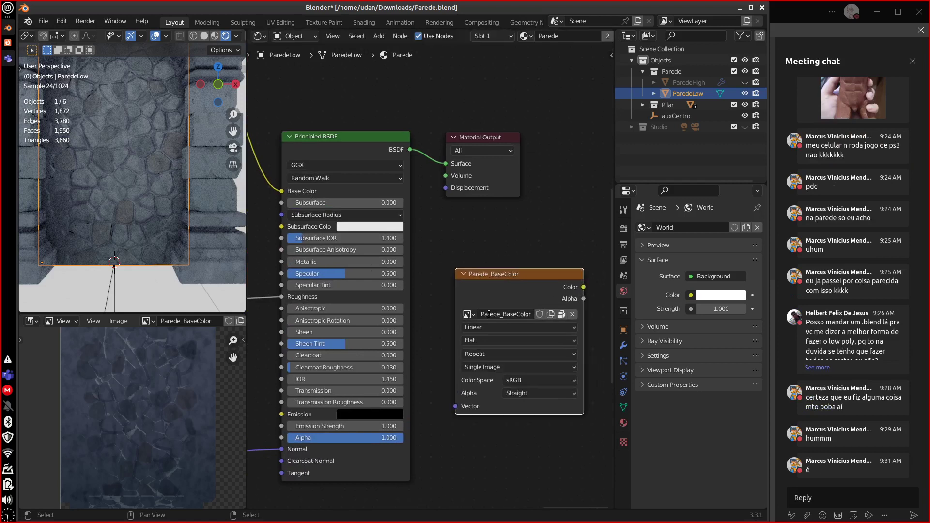
Rename the image in the Parede_BaseColor texture node to BAKE.
double_click(497, 312)
text(BAKE)
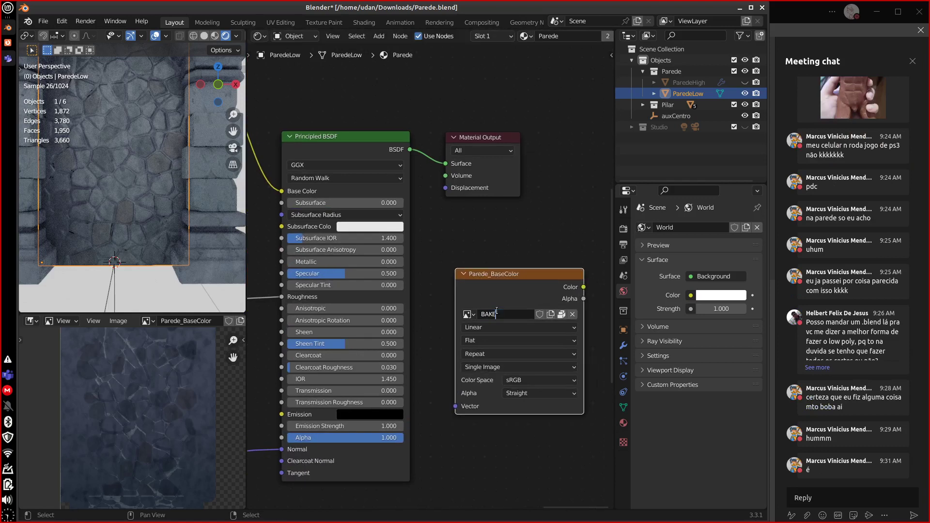
key(Return)
Move the RGB Curves node slightly lower in the MIX frame to free space above it.
middle_drag(361, 293, 578, 326)
middle_drag(443, 269, 470, 359)
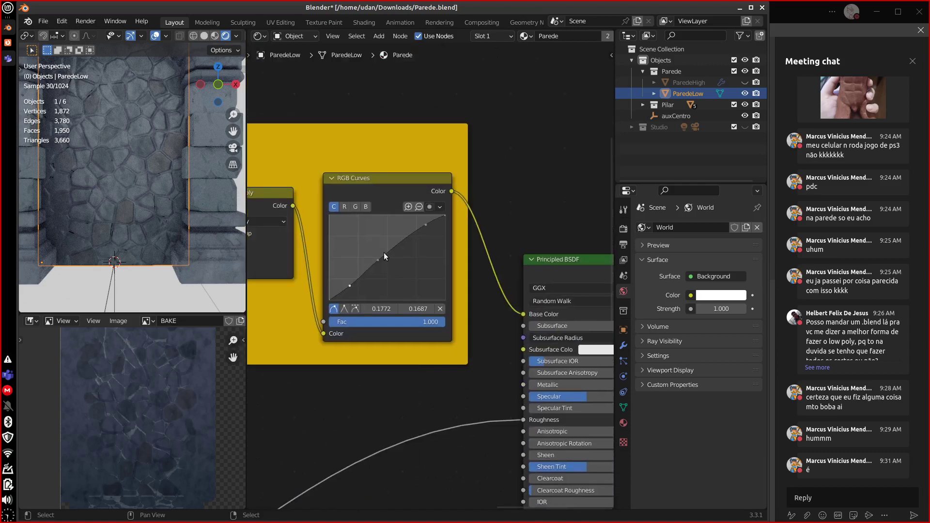
ctrl+scroll(383, 252, left, 3)
shift+scroll(383, 252, up, 1)
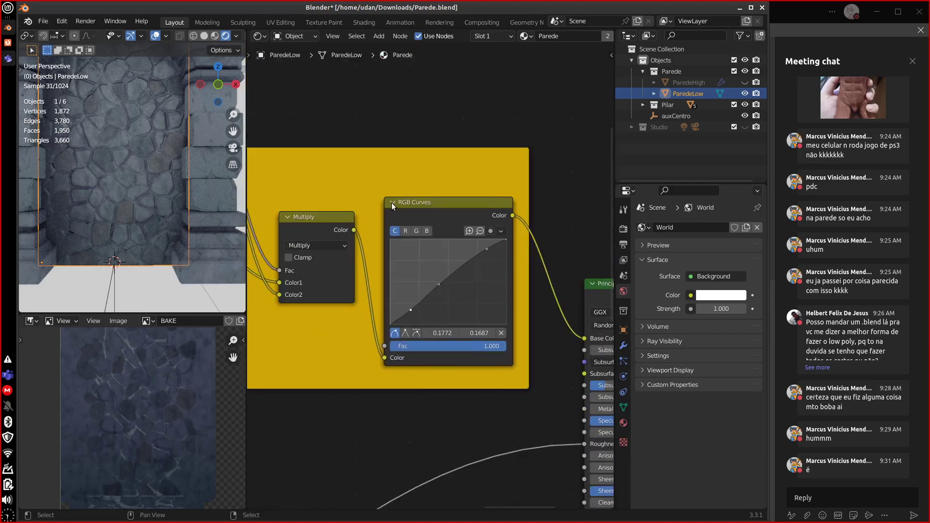
ctrl+scroll(393, 205, right, 10)
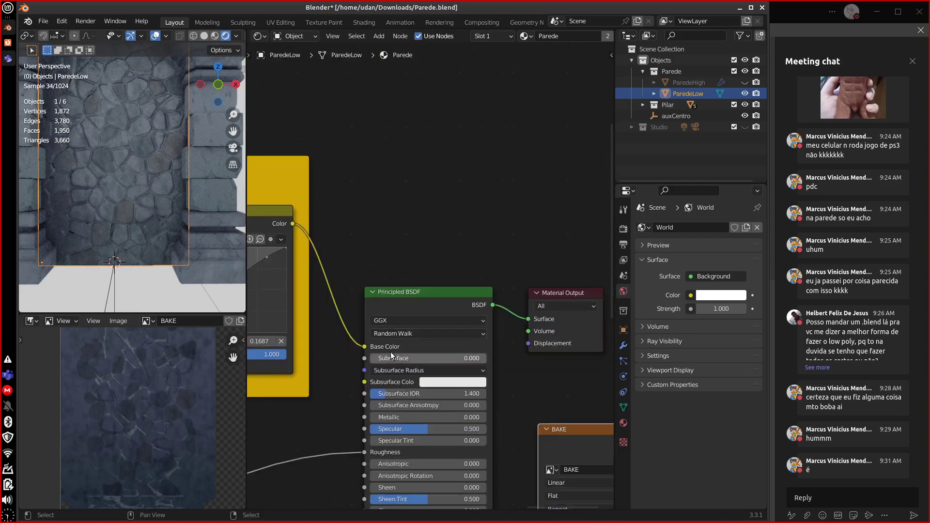
ctrl+scroll(535, 289, left, 10)
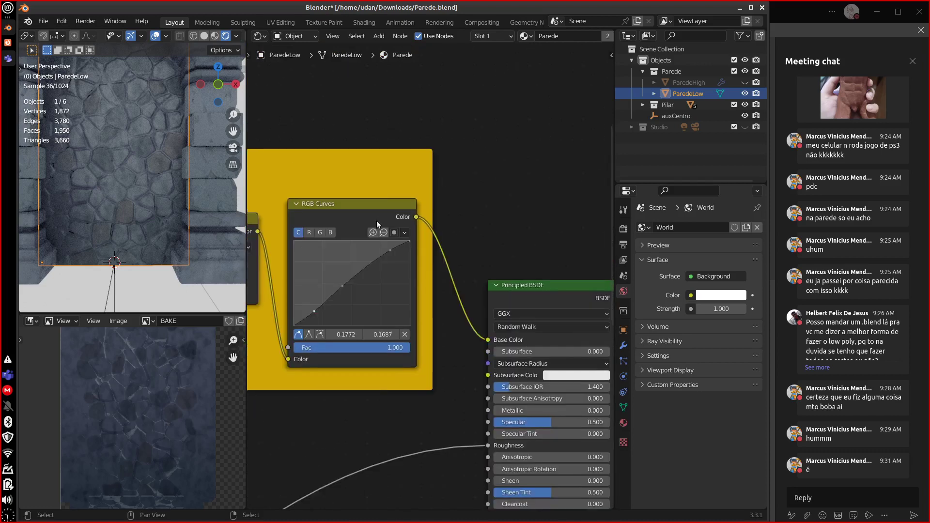
drag(369, 210, 369, 225)
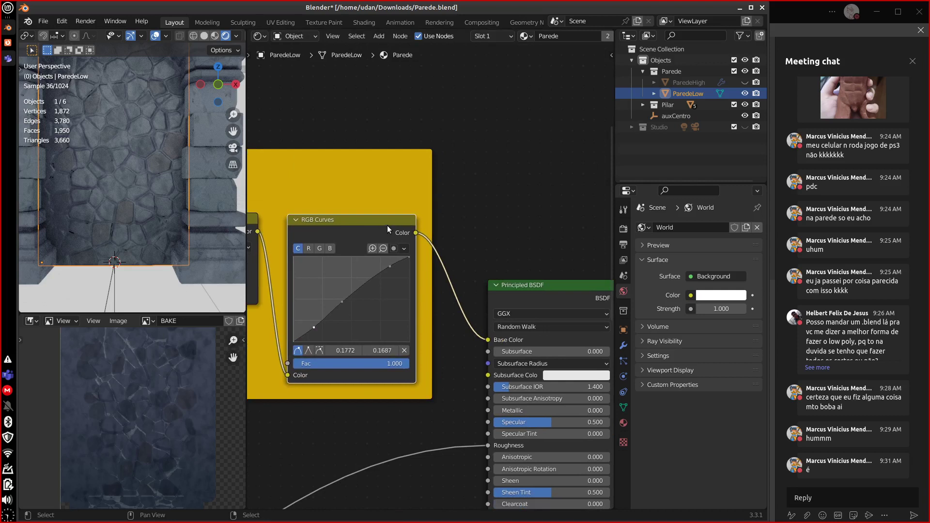
Add an Emission shader fed by the RGB Curves color output, collapse it and place it just above RGB Curves.
key(shift+a)
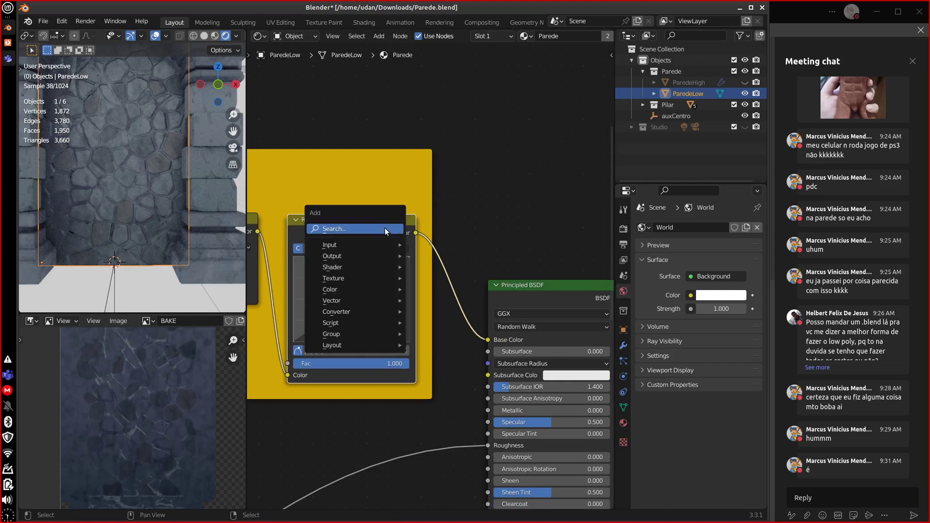
mouse_move(361, 297)
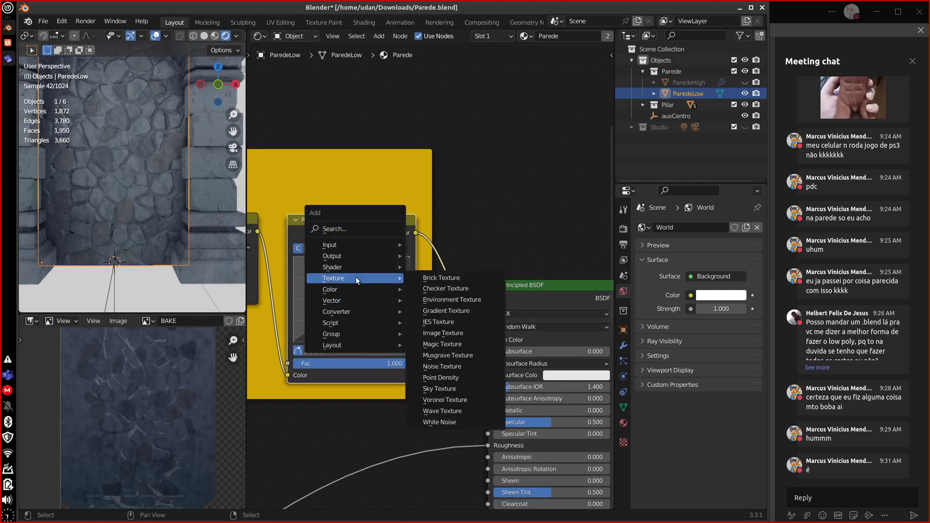
mouse_move(352, 268)
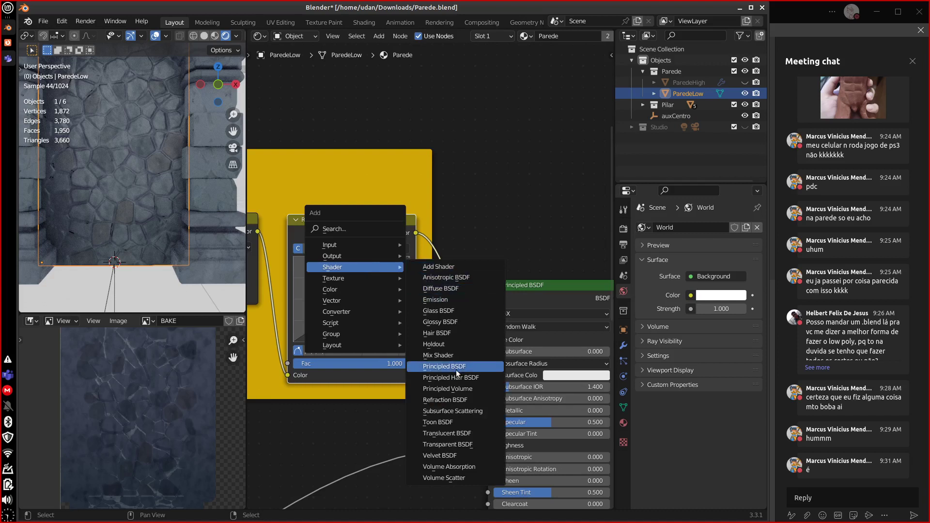
click(438, 299)
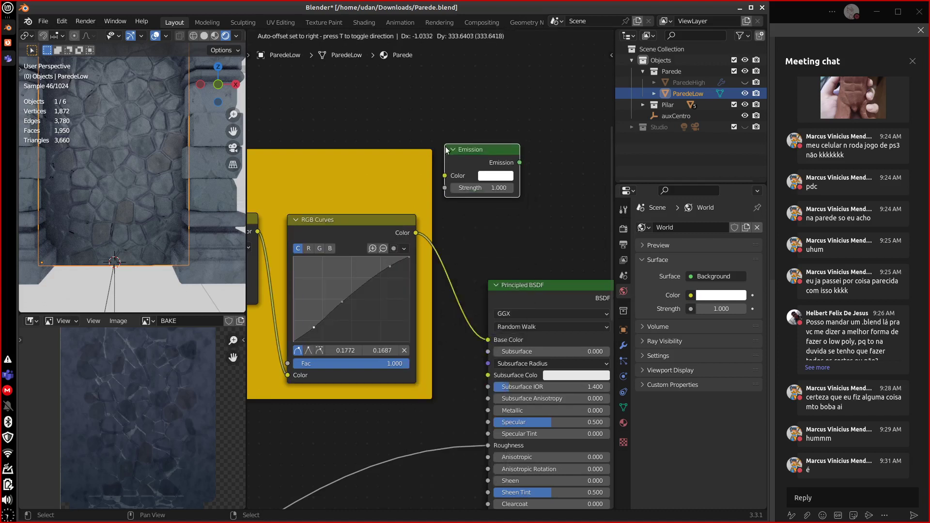
click(449, 183)
drag(417, 233, 370, 212)
key(g)
click(378, 172)
click(370, 212)
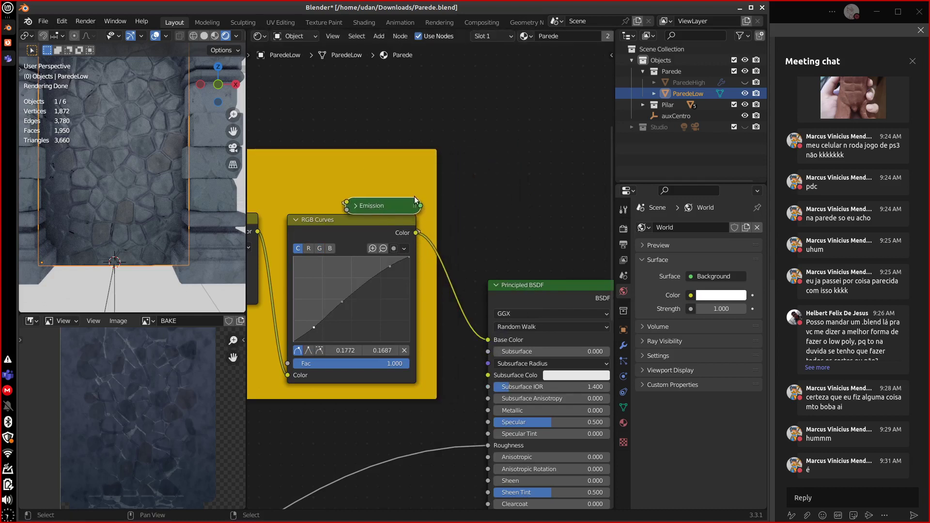
Add a second Material Output, collapse it above the Emission node and link the Emission output to its Surface.
key(shift+a)
mouse_move(409, 196)
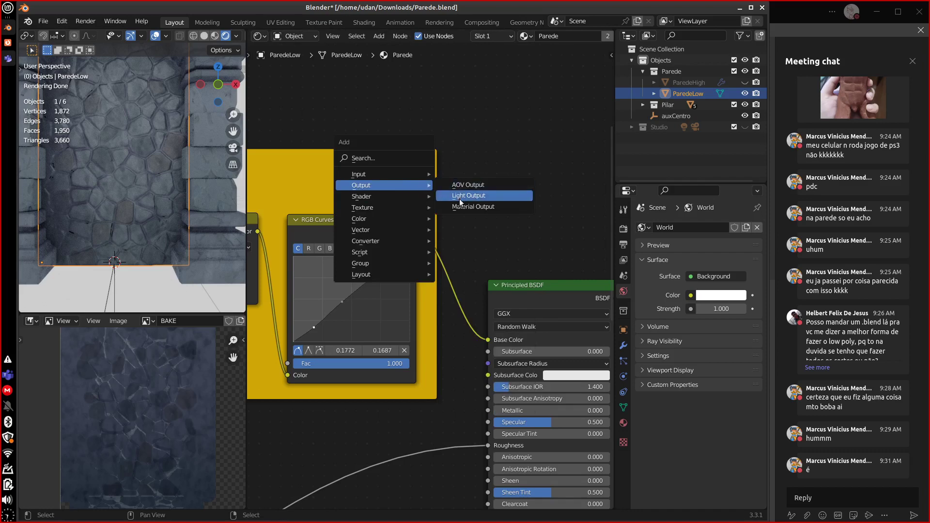
click(466, 196)
click(461, 168)
key(h)
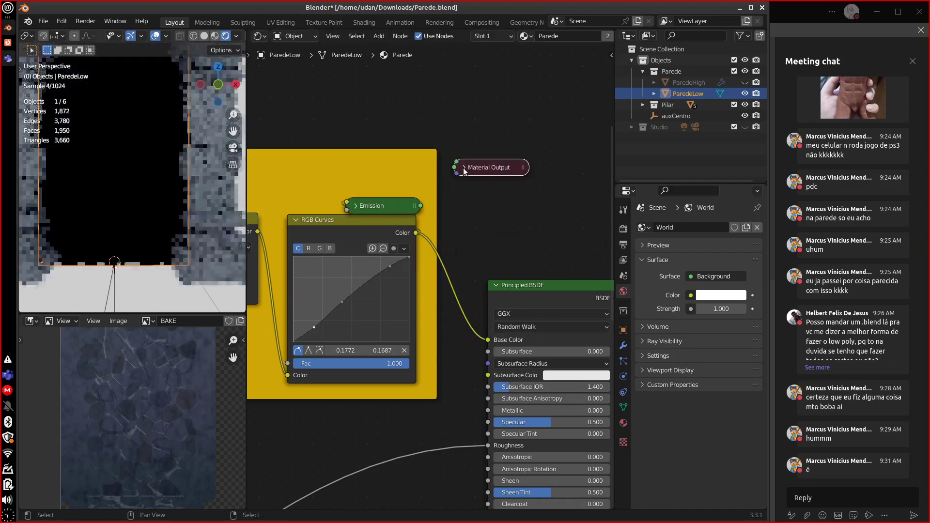
key(g)
click(379, 180)
drag(421, 206, 380, 192)
click(377, 188)
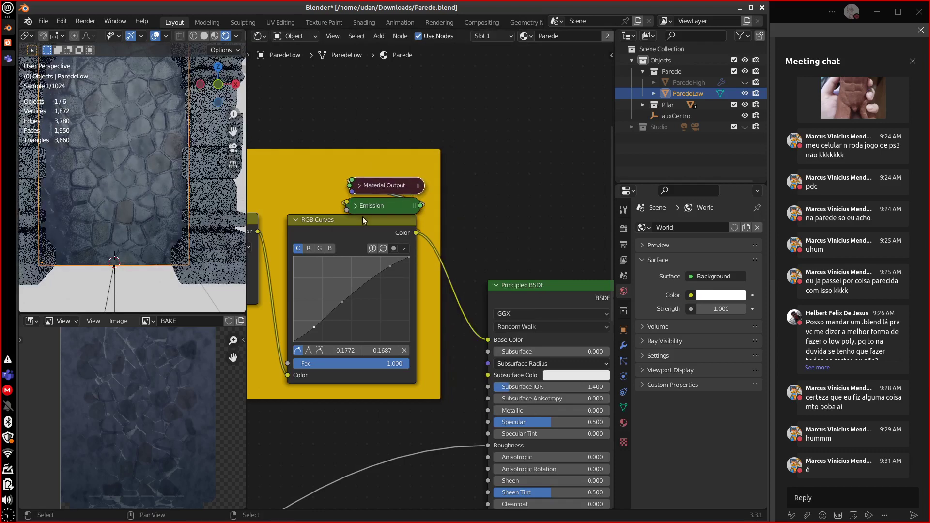
Compare the two outputs by activating the Principled BSDF's Material Output and switching back to the Emission's Material Output.
middle_drag(362, 216, 401, 203)
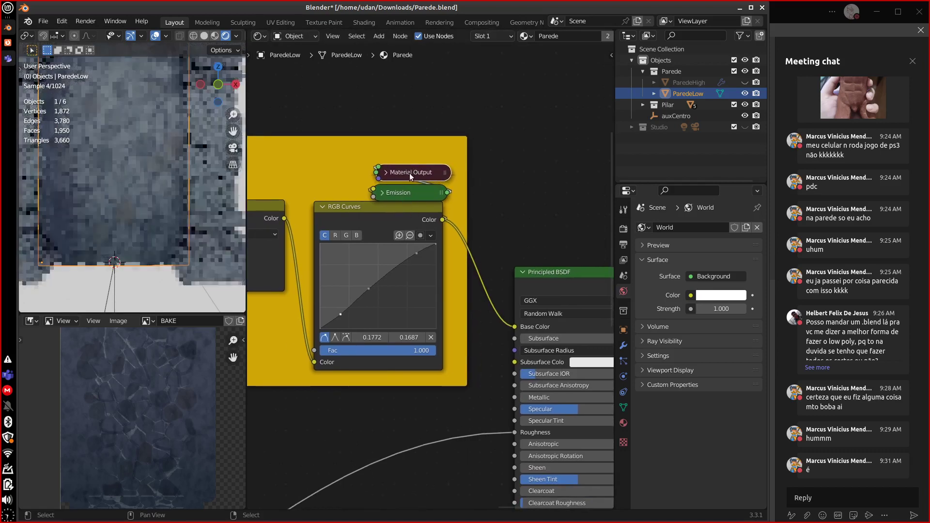
middle_drag(533, 287, 326, 260)
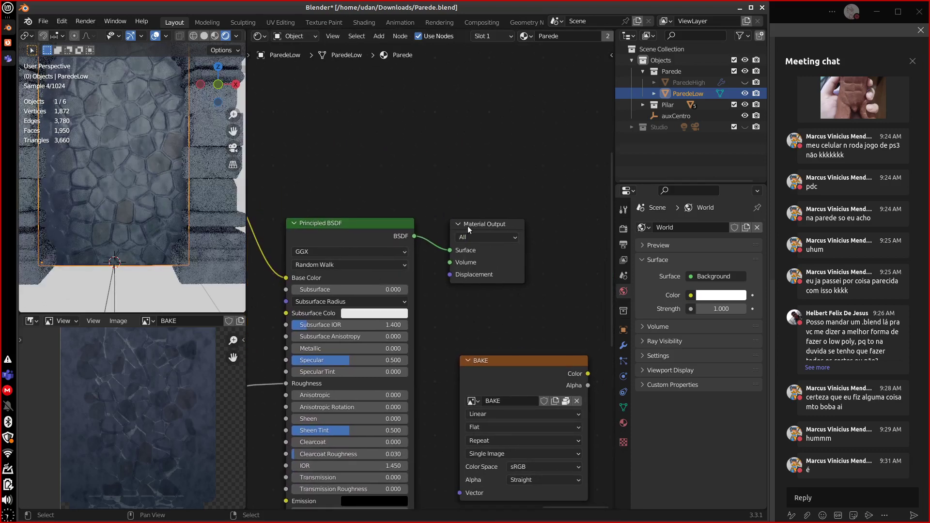
click(467, 225)
middle_drag(447, 343, 507, 274)
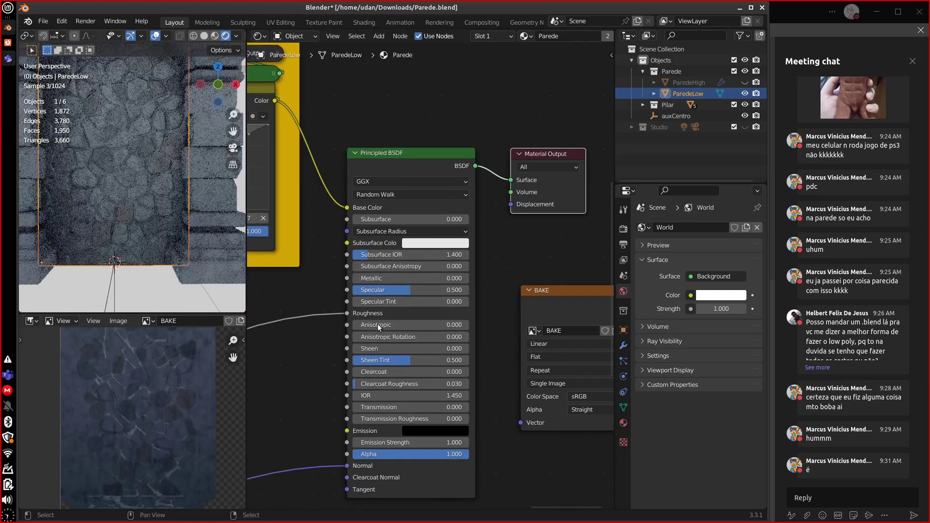
middle_drag(315, 431, 429, 471)
click(359, 98)
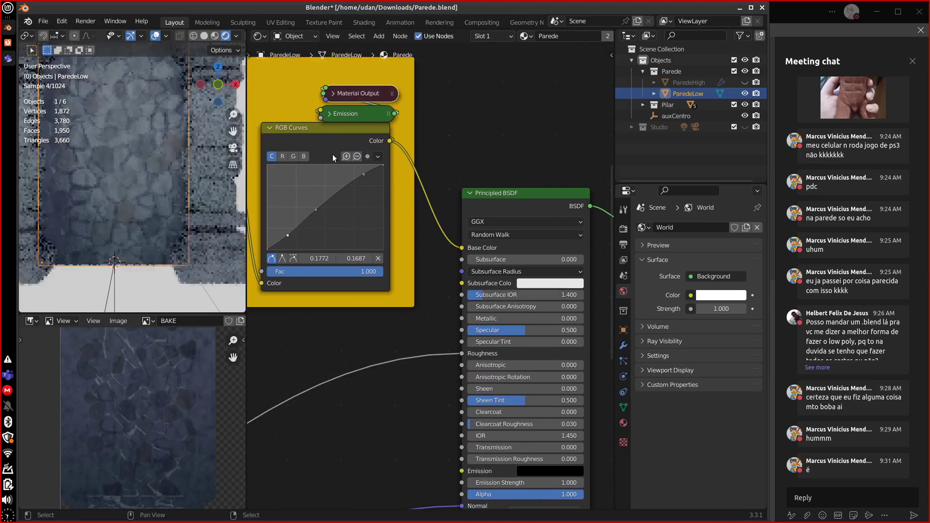
middle_drag(319, 270, 429, 287)
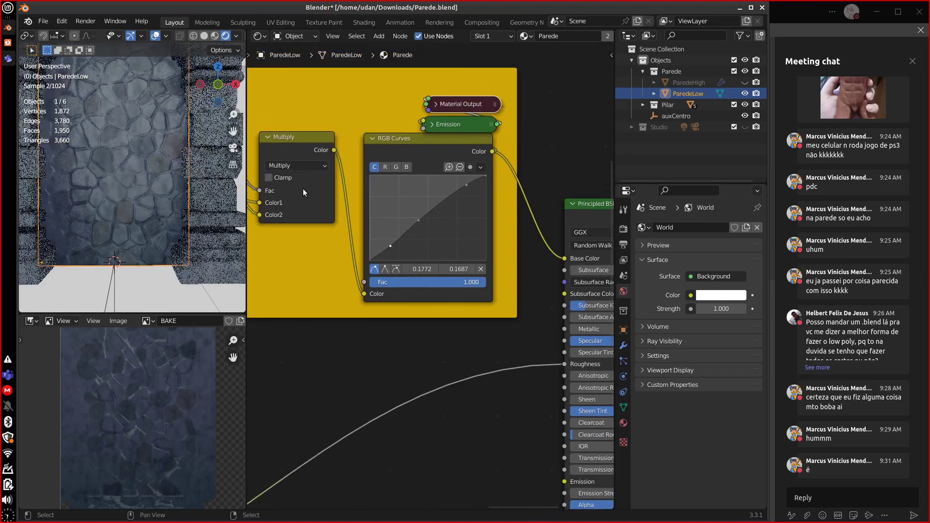
middle_drag(335, 290, 353, 314)
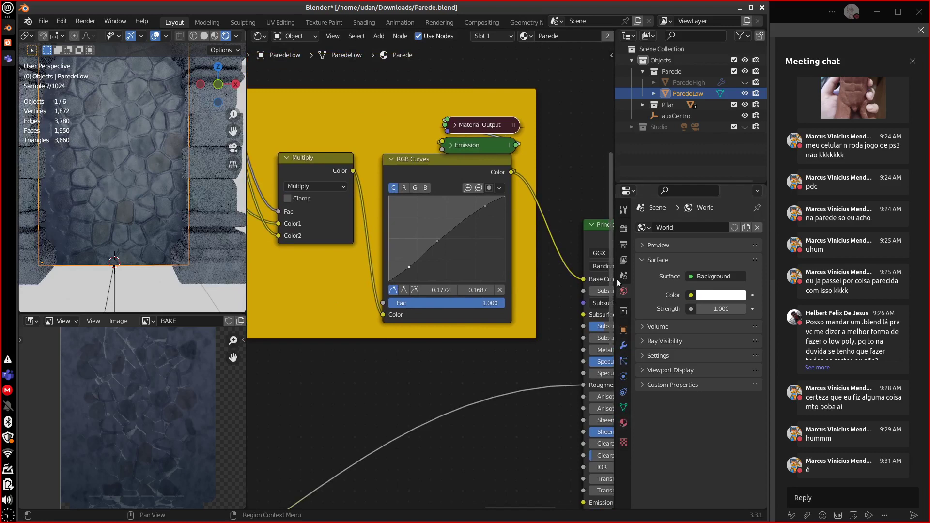
Collapse the Format, Frame Range and Output sections of the scene's output properties.
click(623, 246)
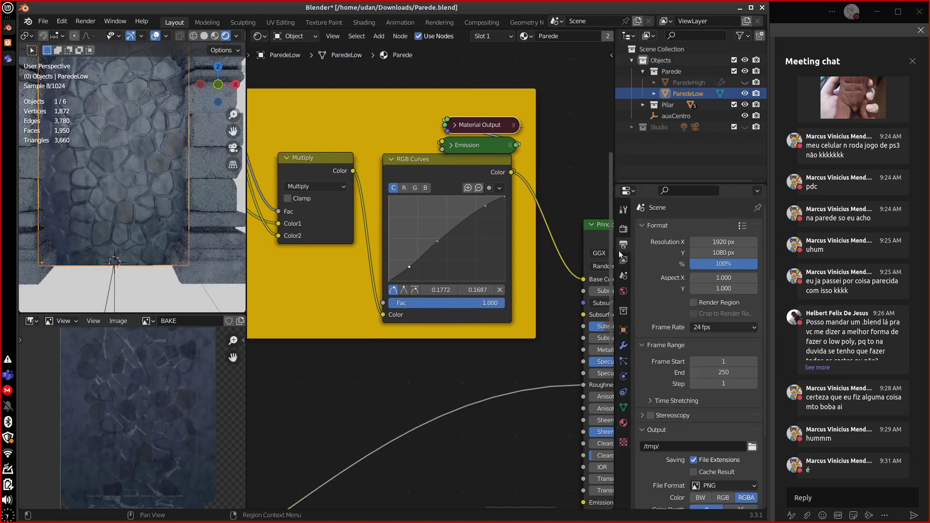
click(642, 225)
click(642, 239)
click(638, 270)
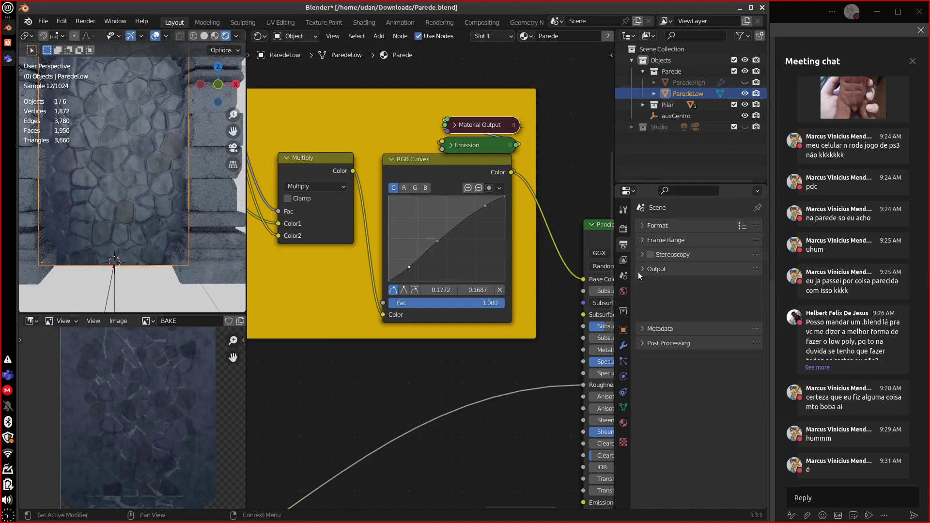
Collapse Sampling in the render properties, move the Bake section above it and set the bake type to Emit.
click(623, 229)
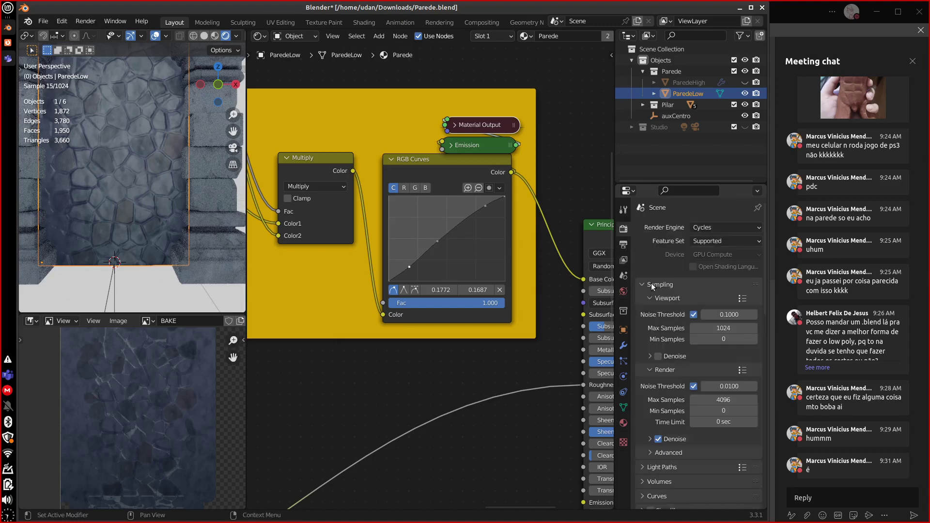
click(640, 285)
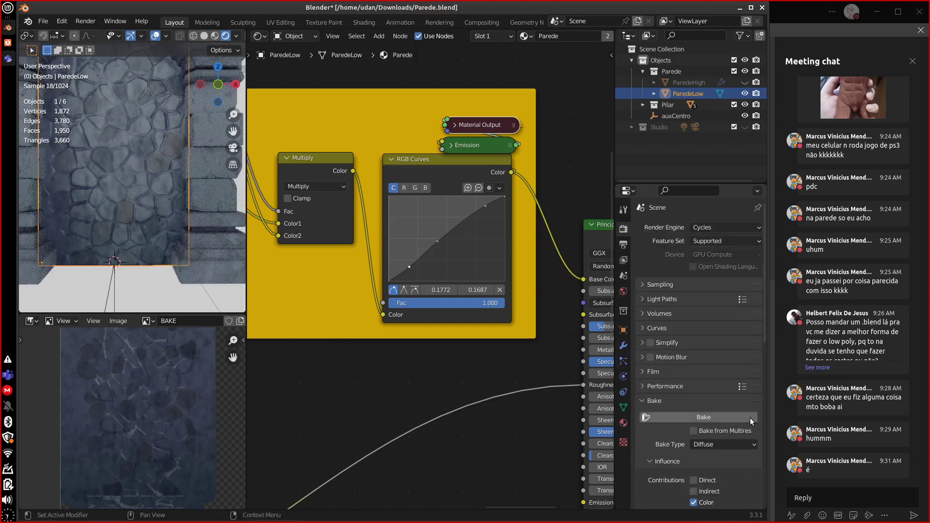
drag(754, 398, 756, 259)
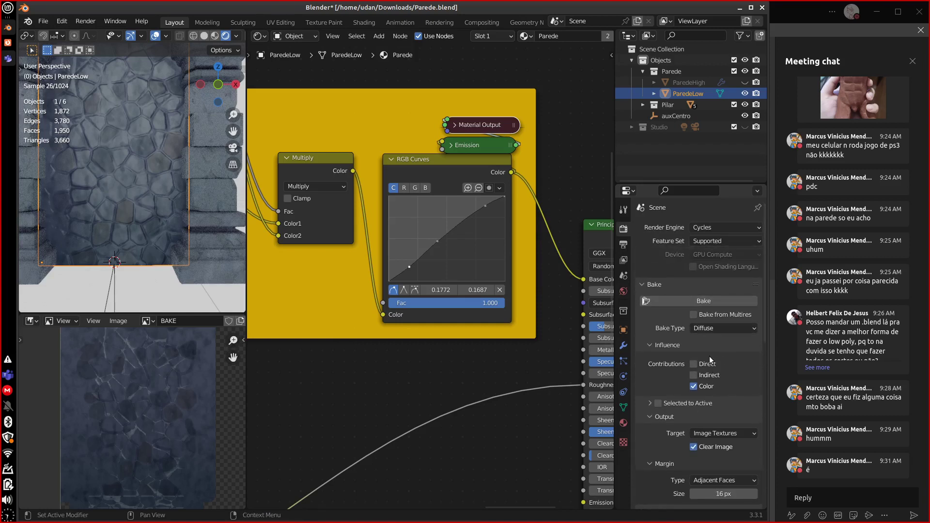
click(720, 327)
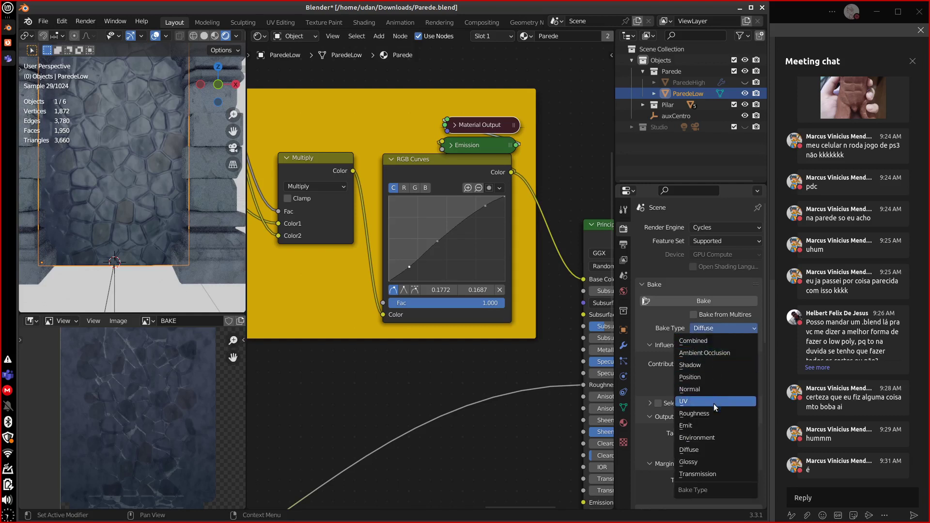
click(712, 425)
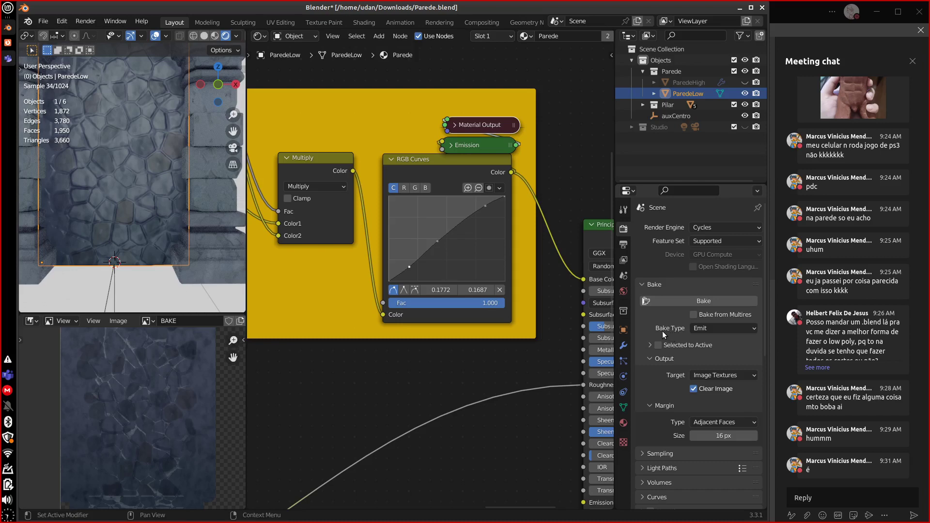
Examine the nodes feeding the base color, from the MIX frame's Multiply nodes back to the AO frame.
middle_drag(381, 400, 592, 377)
middle_drag(455, 375, 550, 376)
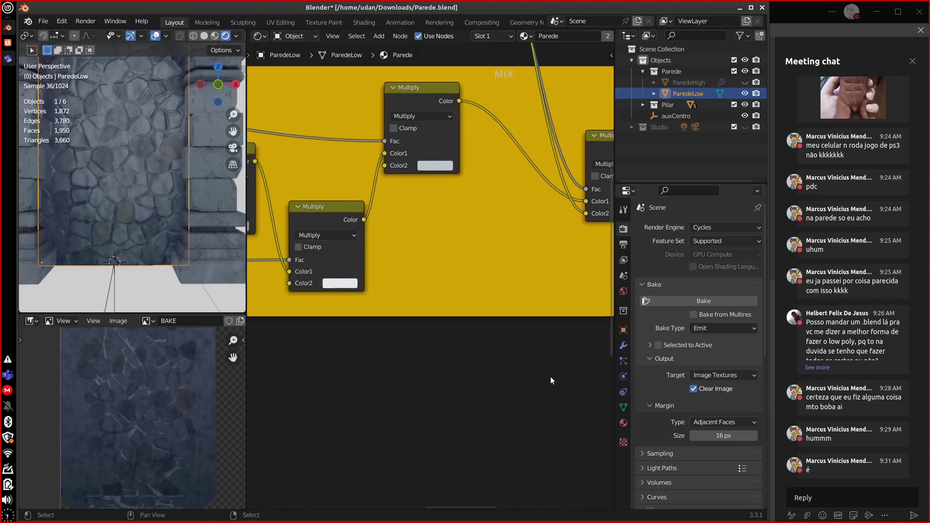
middle_drag(415, 378, 606, 404)
middle_drag(457, 396, 544, 391)
middle_drag(487, 410, 597, 371)
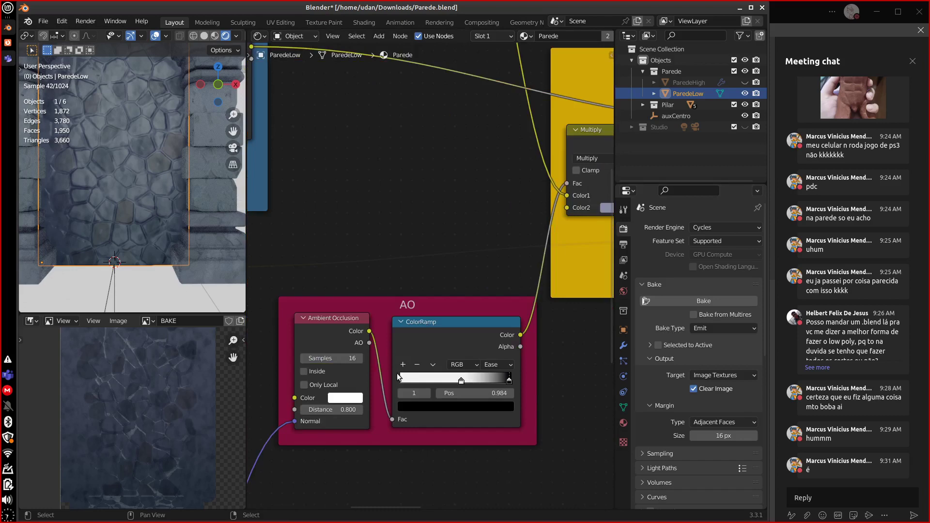
mouse_move(397, 373)
middle_down()
mouse_move(499, 319)
mouse_move(514, 299)
middle_up()
middle_drag(366, 393, 456, 301)
mouse_move(390, 356)
middle_down()
mouse_move(521, 316)
mouse_move(569, 334)
mouse_move(347, 423)
middle_up()
middle_drag(462, 337, 251, 397)
mouse_move(489, 332)
middle_down()
mouse_move(306, 347)
mouse_move(604, 287)
middle_up()
middle_drag(397, 340, 593, 289)
mouse_move(294, 326)
middle_down()
mouse_move(549, 287)
mouse_move(539, 295)
mouse_move(534, 427)
middle_up()
Move the middle stop of the COR + DEGRADÊ frame's ColorRamp to position 0.440.
mouse_move(545, 182)
middle_down()
mouse_move(485, 331)
mouse_move(344, 353)
middle_up()
mouse_move(479, 333)
middle_down()
mouse_move(560, 318)
mouse_move(346, 420)
middle_up()
mouse_move(470, 231)
middle_down()
mouse_move(451, 367)
mouse_move(582, 345)
mouse_move(513, 365)
mouse_move(413, 360)
middle_up()
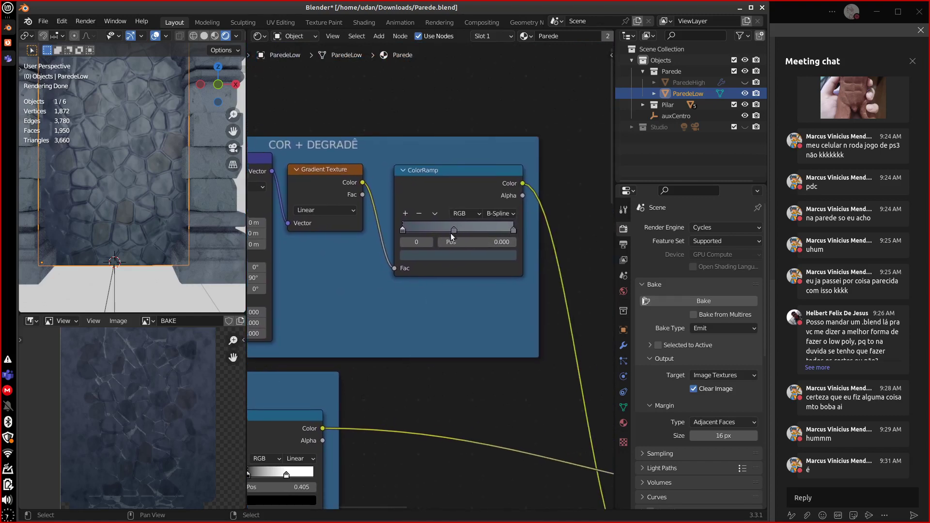
mouse_move(451, 232)
mouse_down()
mouse_move(484, 231)
mouse_move(453, 228)
mouse_up()
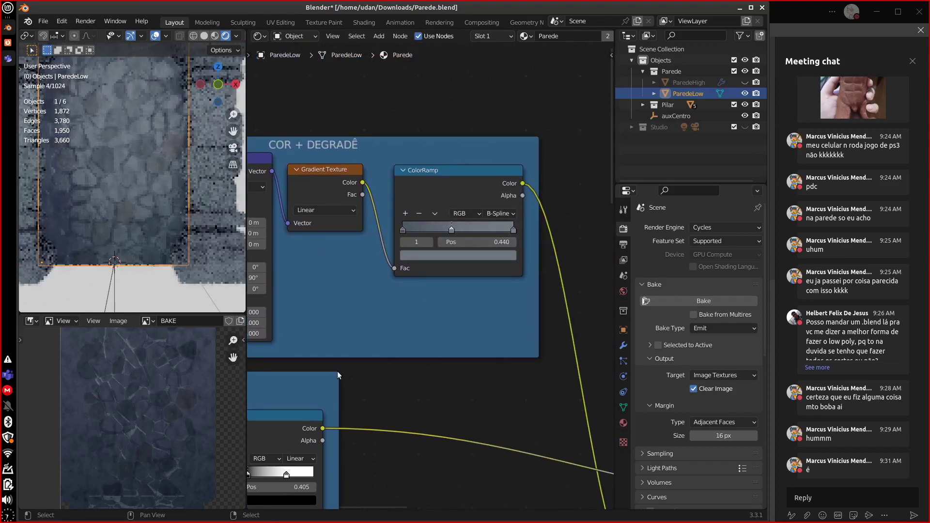
Follow the MIX frame's Multiply chain to the RGB Curves, Emission and collapsed Material Output nodes.
middle_drag(448, 352, 309, 303)
middle_drag(496, 329, 388, 209)
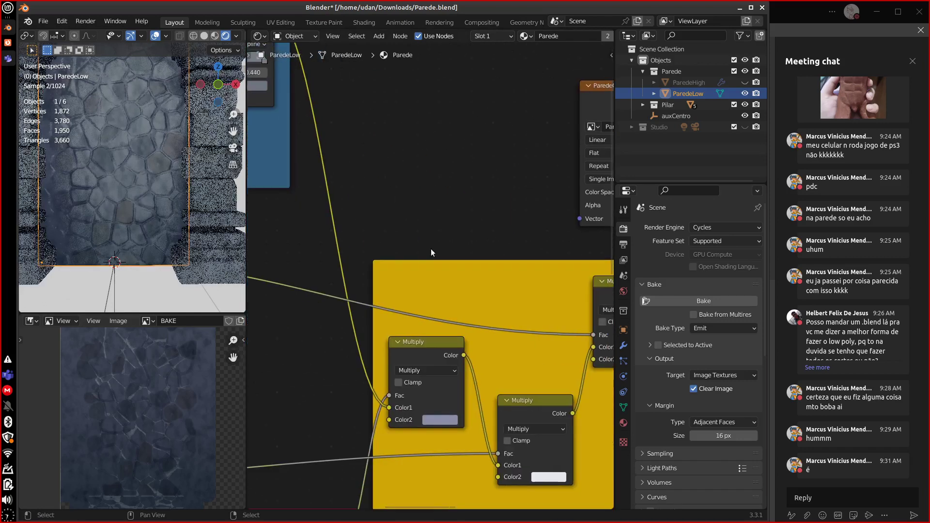
middle_drag(473, 369, 376, 243)
middle_drag(581, 323, 392, 365)
middle_drag(556, 313, 459, 377)
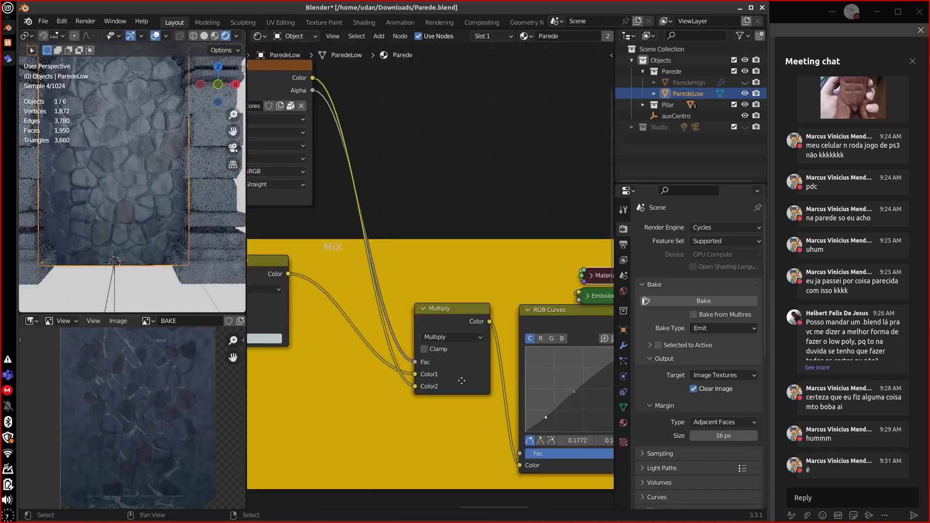
middle_drag(570, 335, 425, 367)
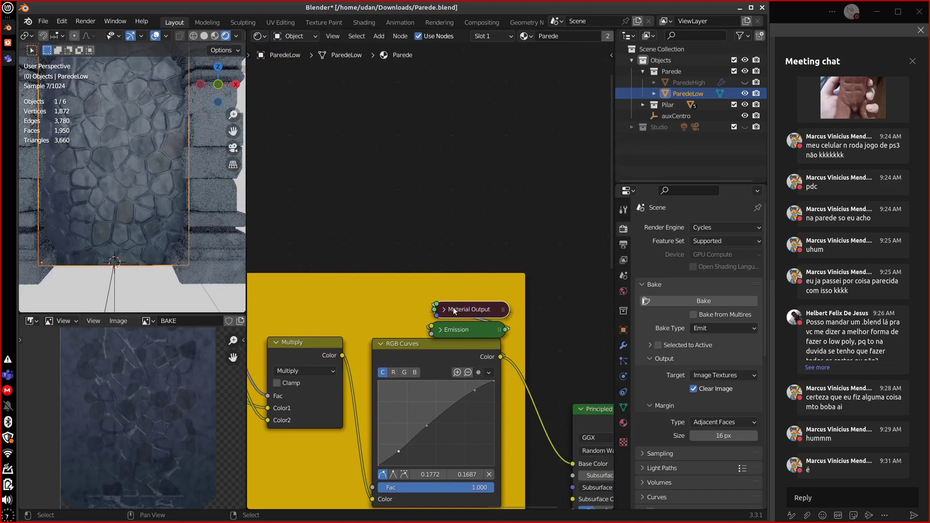
drag(454, 310, 455, 316)
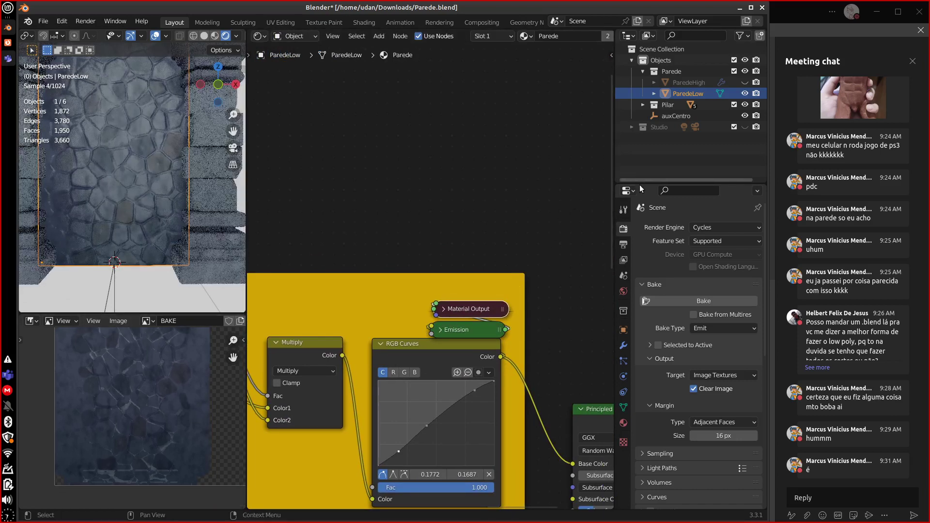
Enlarge the properties editor, collapse the Bake and COA Export Panel sections and expand Color Management.
drag(636, 184, 630, 155)
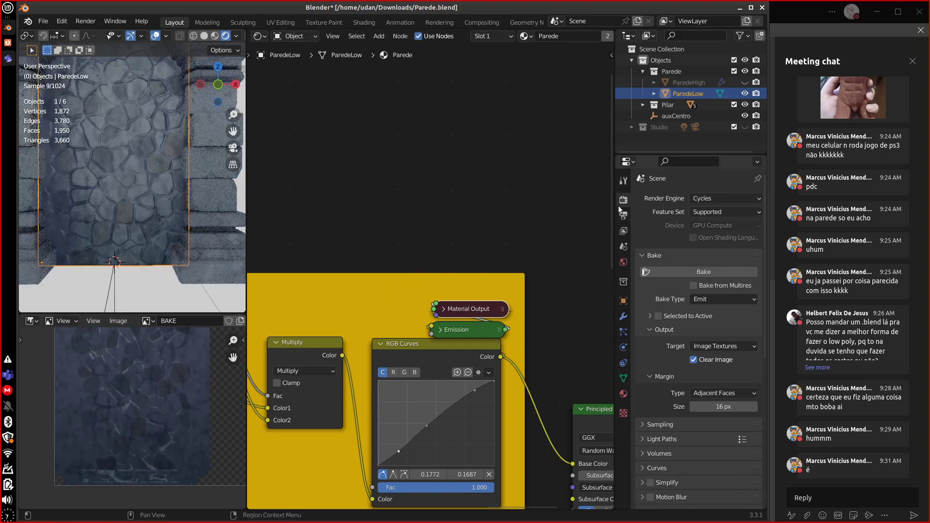
click(642, 255)
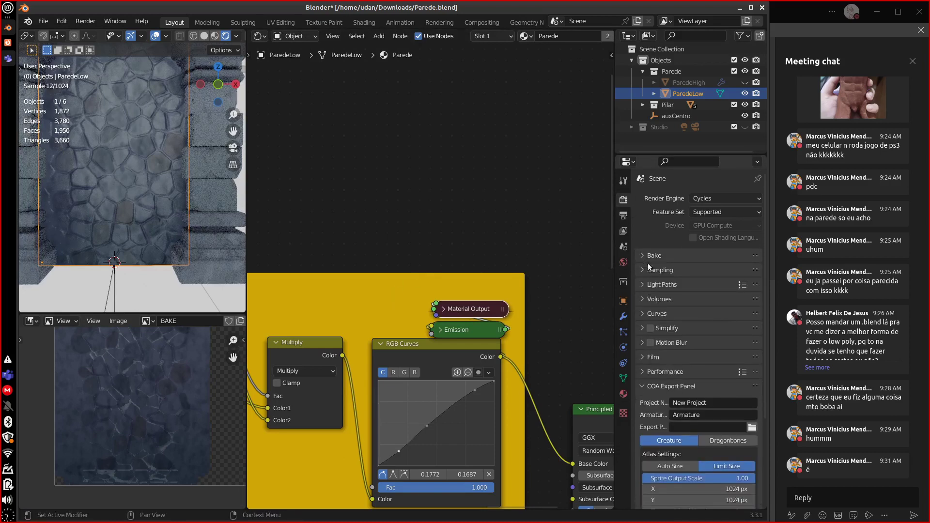
click(647, 387)
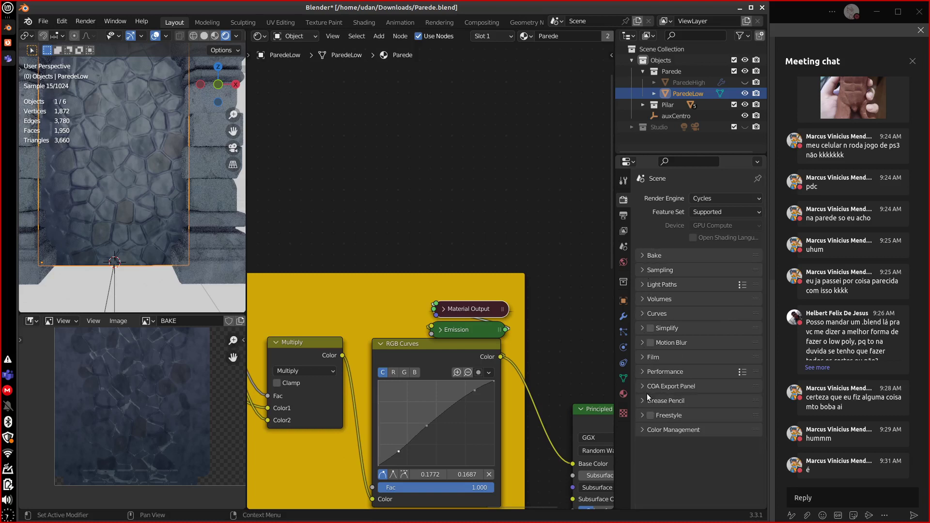
click(642, 429)
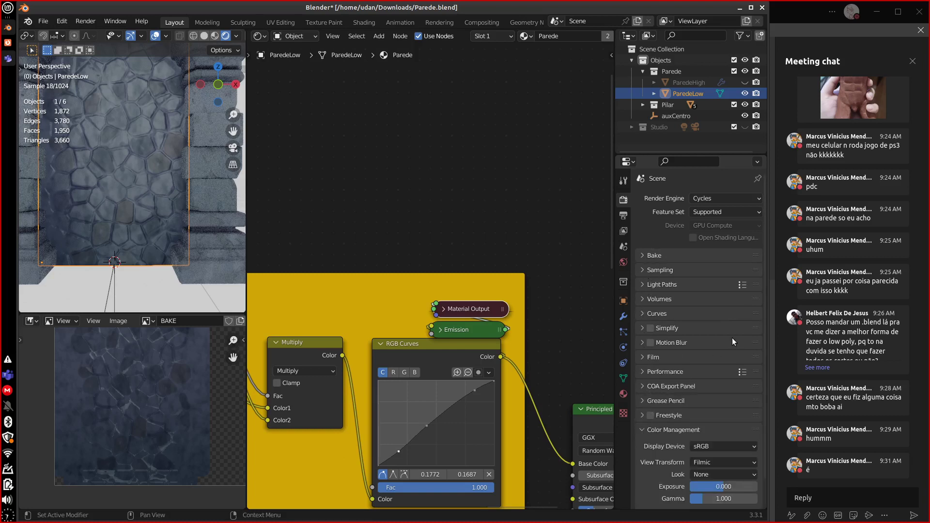
Set the scene's View Transform to Standard in Color Management.
scroll(764, 358, down, 2)
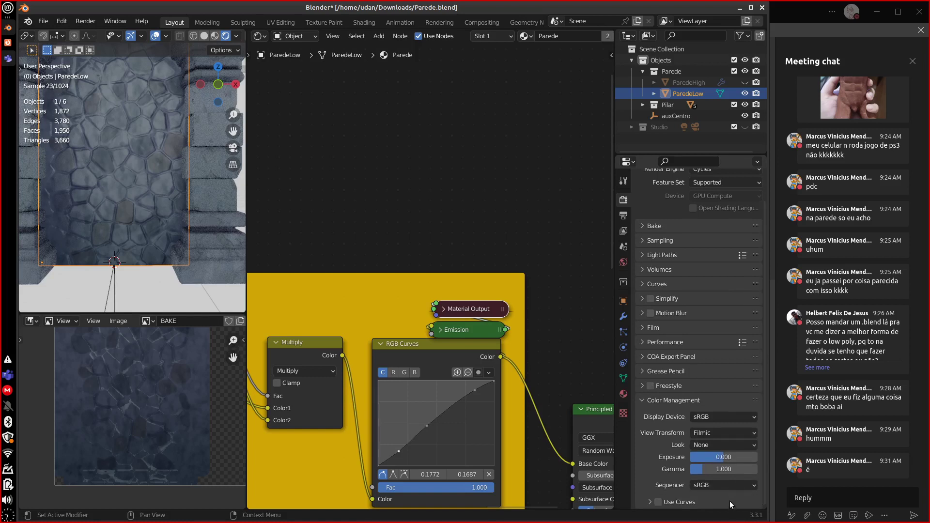
click(725, 443)
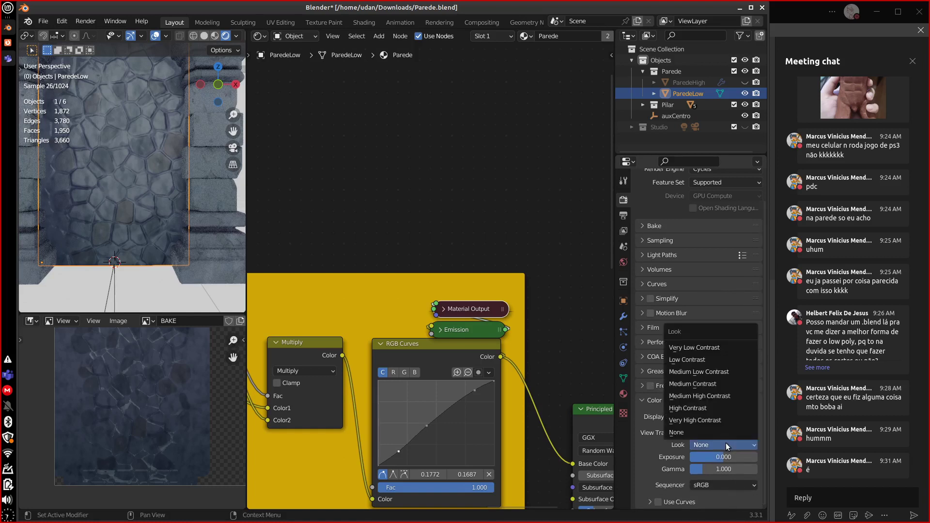
click(725, 442)
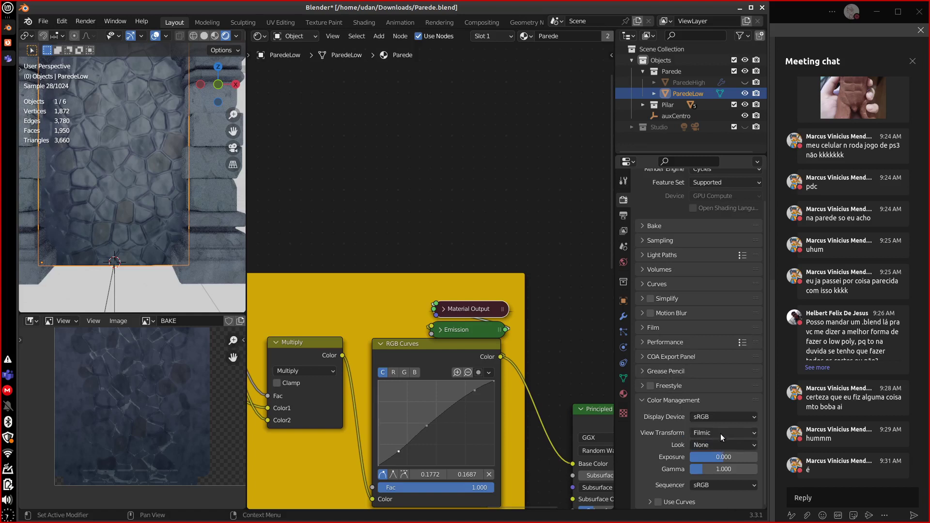
click(719, 434)
click(717, 436)
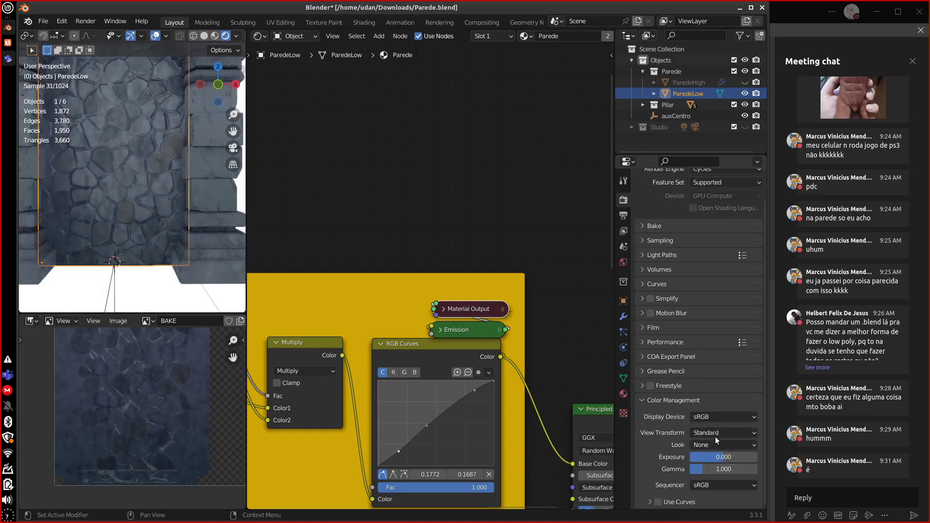
click(715, 437)
click(714, 443)
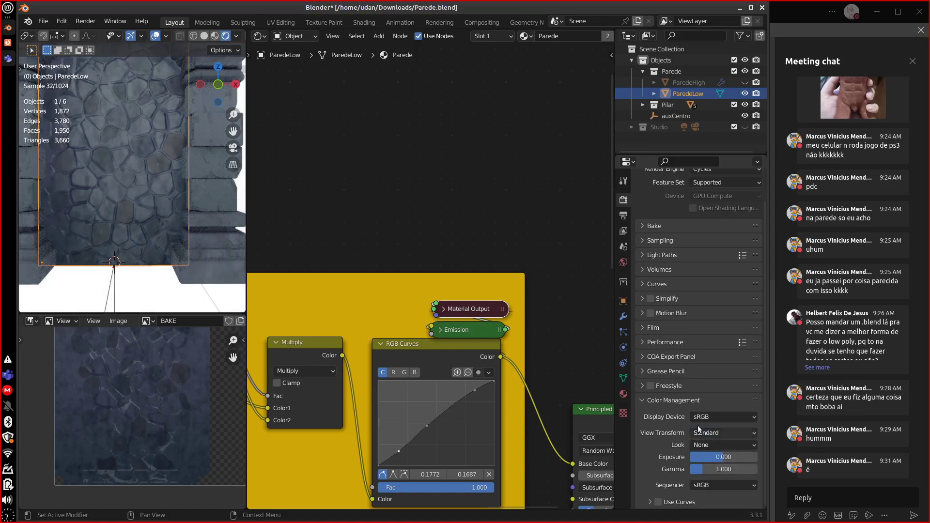
Collapse the Color Management section and leave Freestyle collapsed in the render properties.
click(644, 400)
click(642, 416)
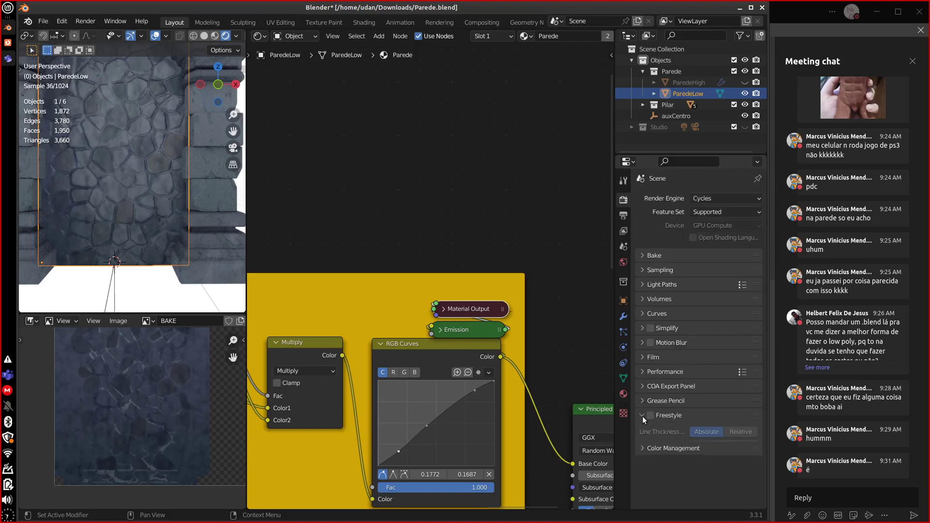
click(641, 414)
click(642, 429)
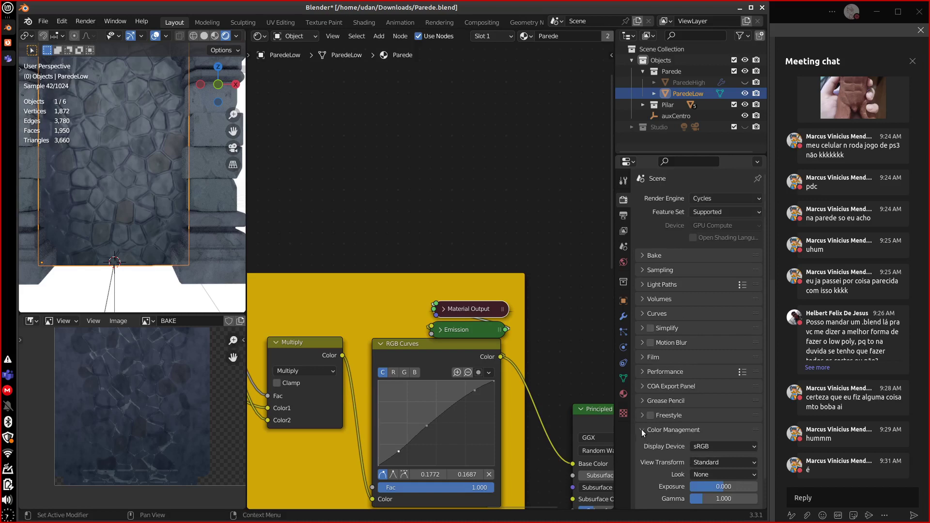
click(642, 430)
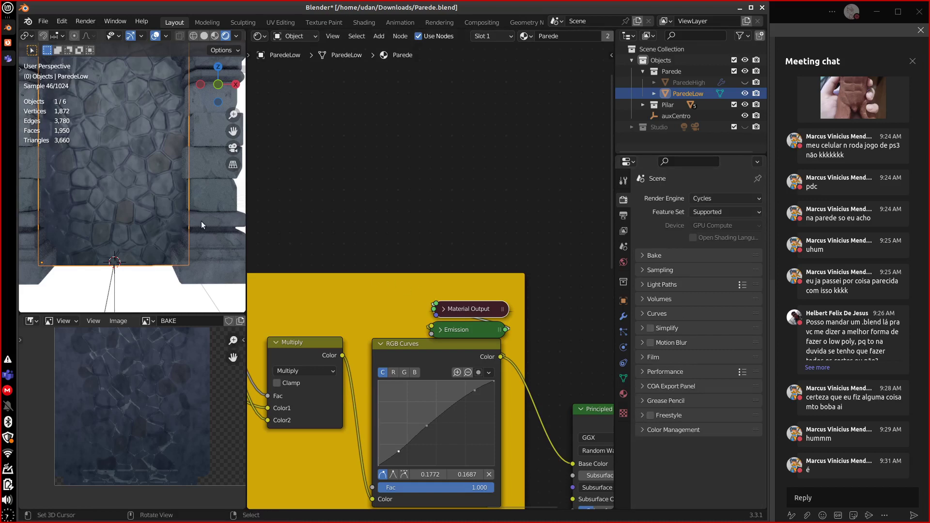
Examine the wall, its baked image and the Principled BSDF, Material Output and BAKE nodes.
middle_drag(201, 224, 200, 289)
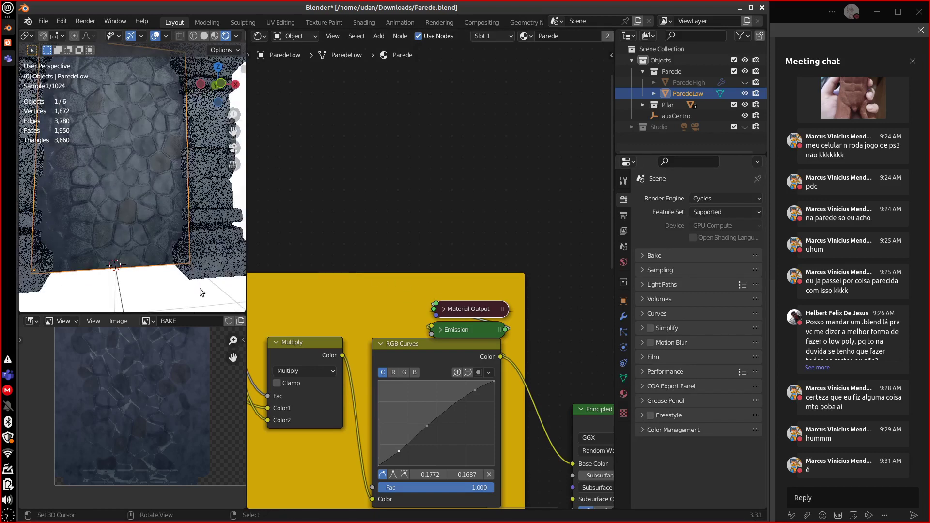
middle_drag(167, 361, 156, 473)
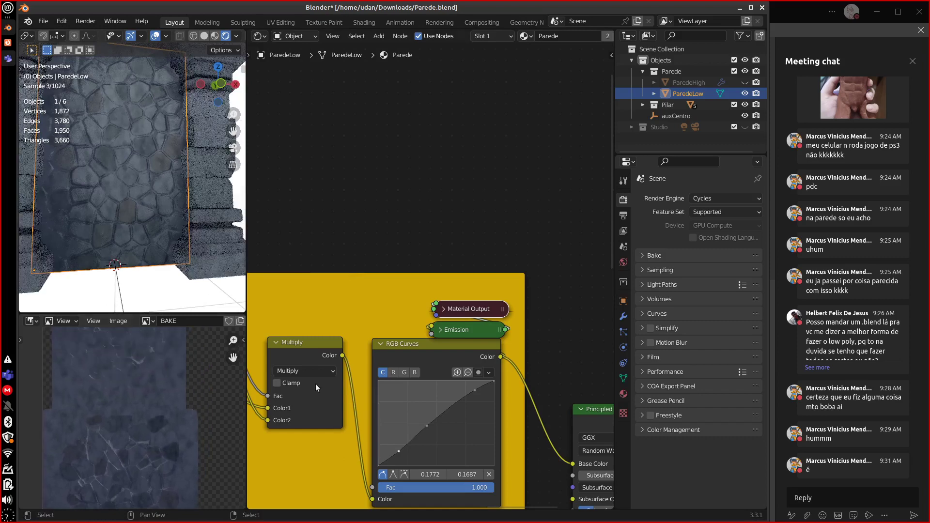
middle_drag(554, 479, 379, 293)
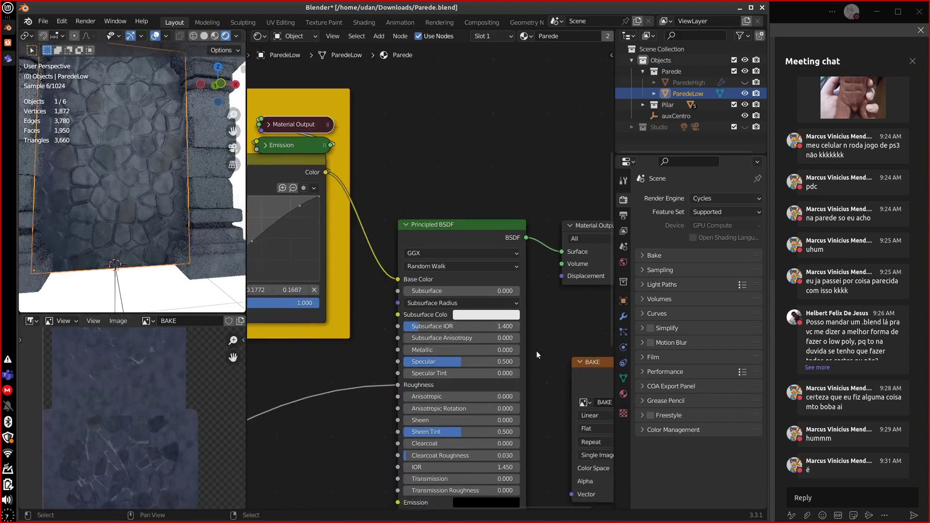
middle_drag(537, 350, 517, 321)
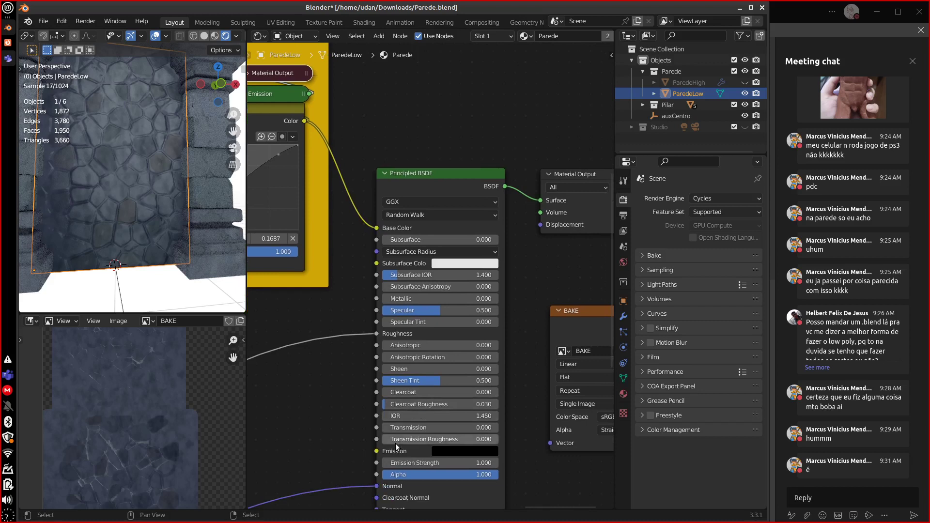
middle_drag(498, 430, 445, 435)
middle_drag(475, 381, 472, 393)
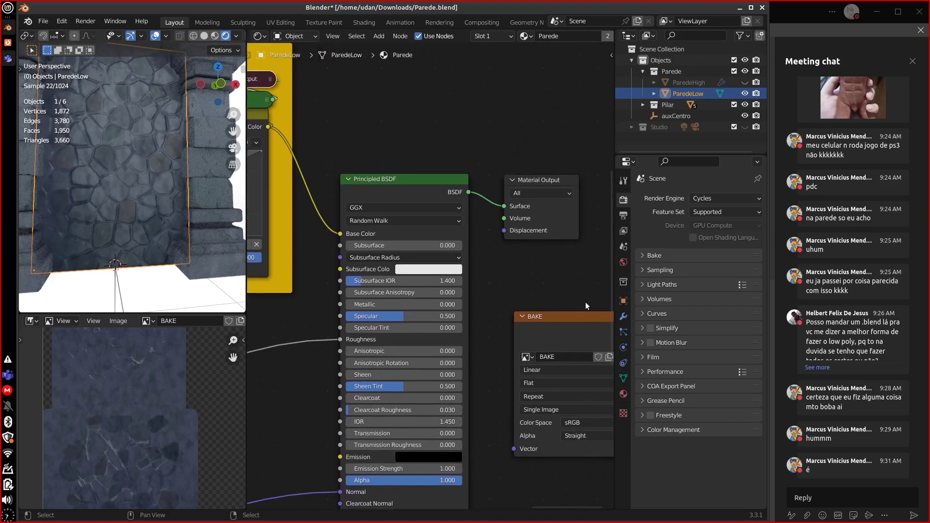
Show the Parede material's properties and expand the Pilar collection, keeping PedrasHigh hidden in the viewport.
click(623, 394)
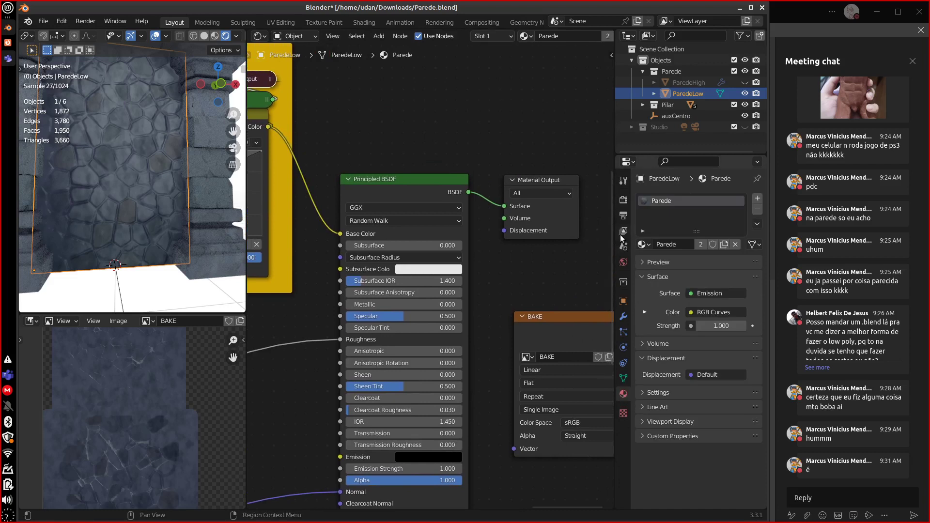
click(755, 82)
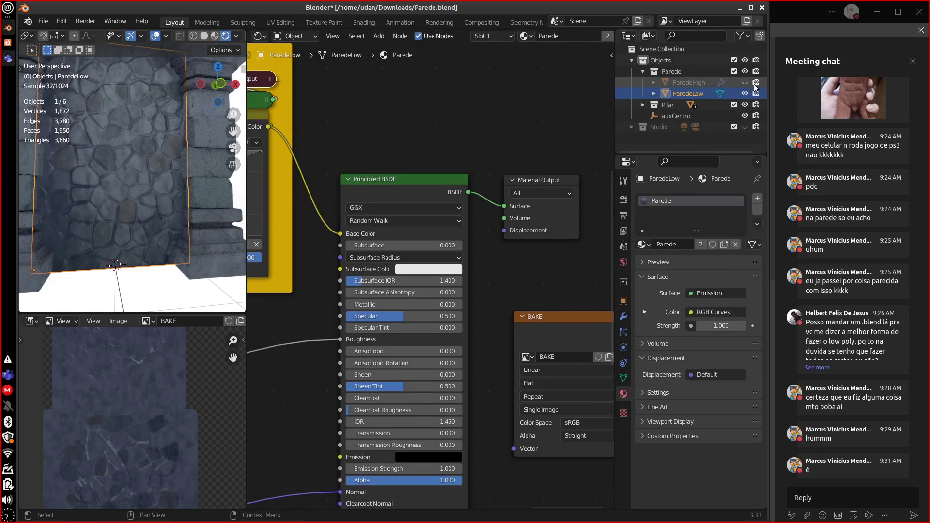
click(643, 105)
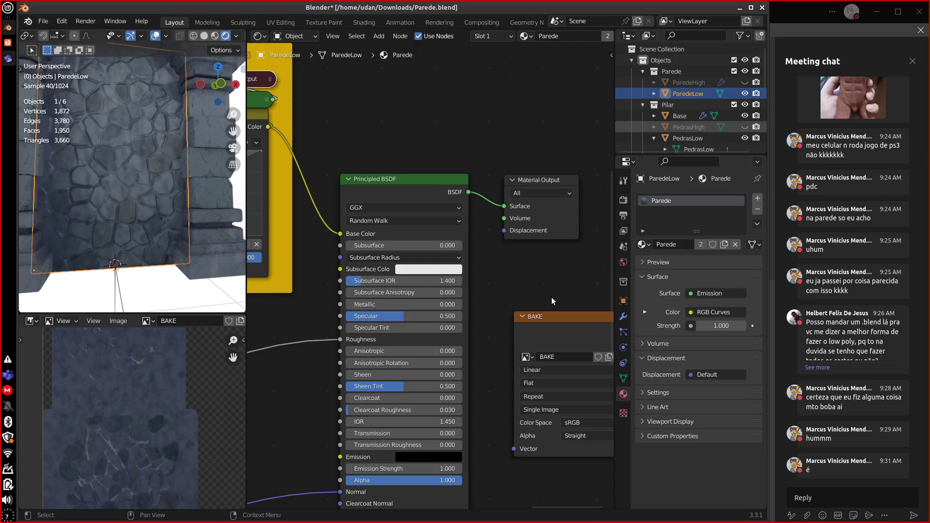
key(ctrl+z)
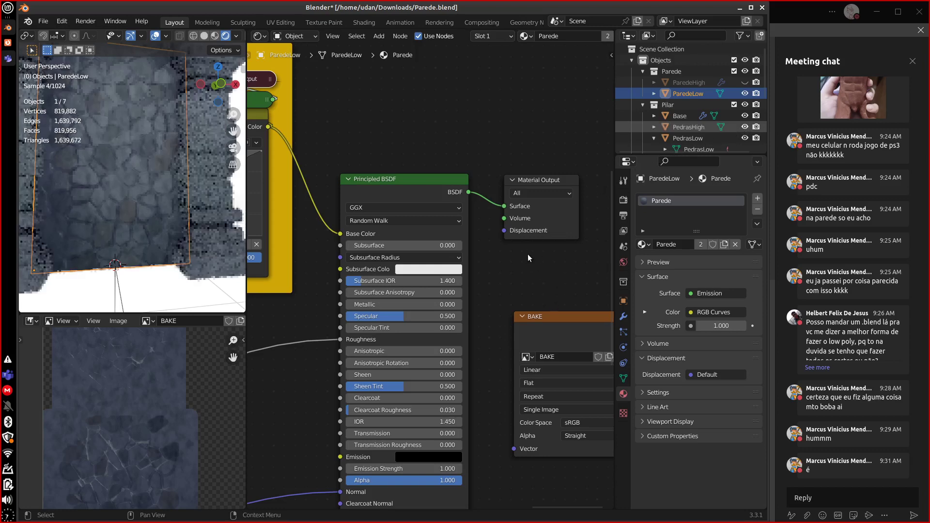
key(ctrl+shift+z)
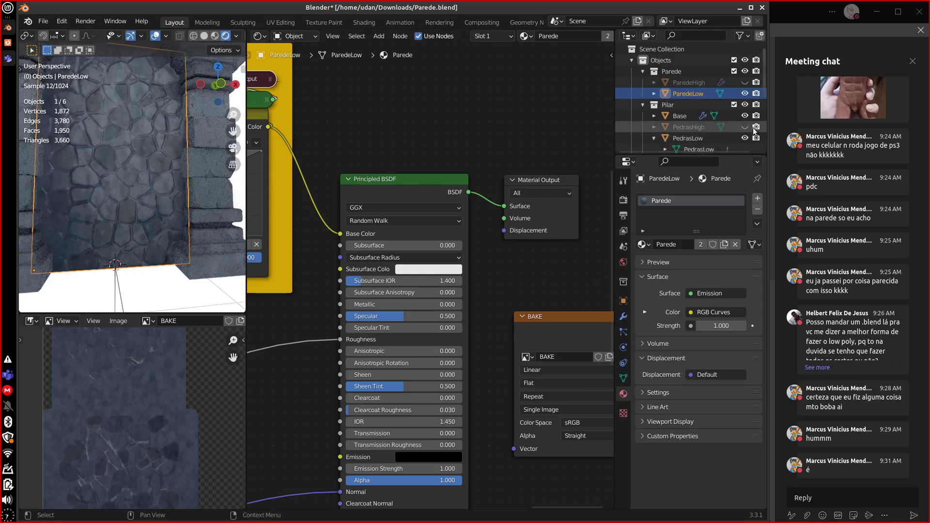
Enlarge the outliner and disable render visibility for the PedrasHigh and ParedeHigh objects.
middle_drag(365, 395, 589, 254)
middle_drag(339, 401, 484, 309)
middle_drag(354, 374, 536, 220)
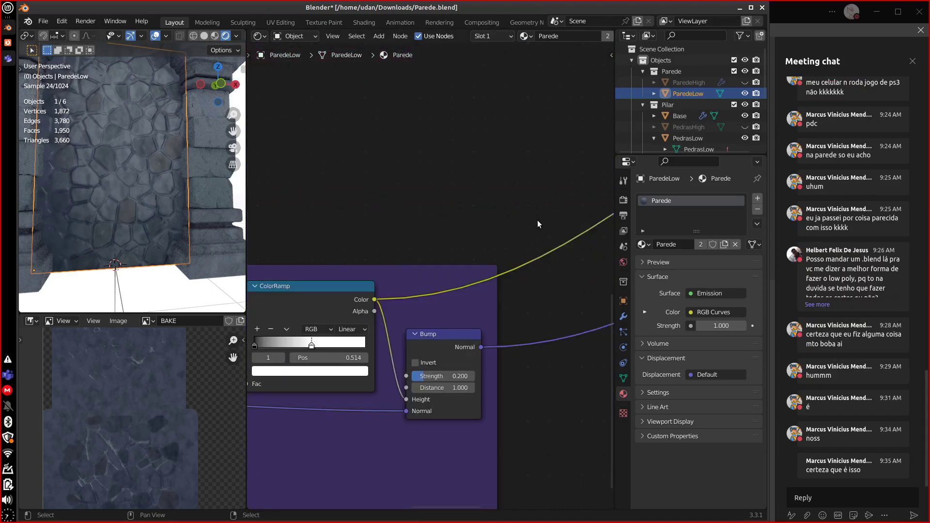
drag(653, 152, 664, 273)
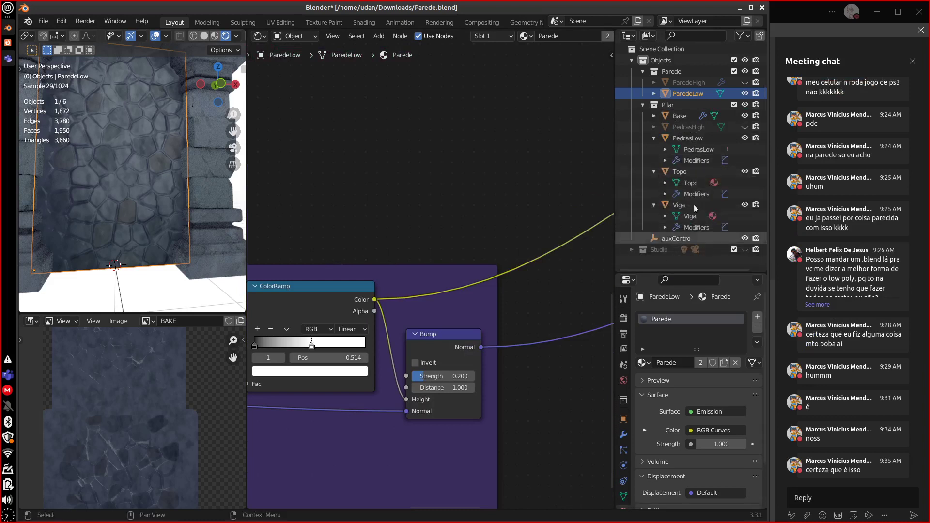
click(756, 126)
click(755, 84)
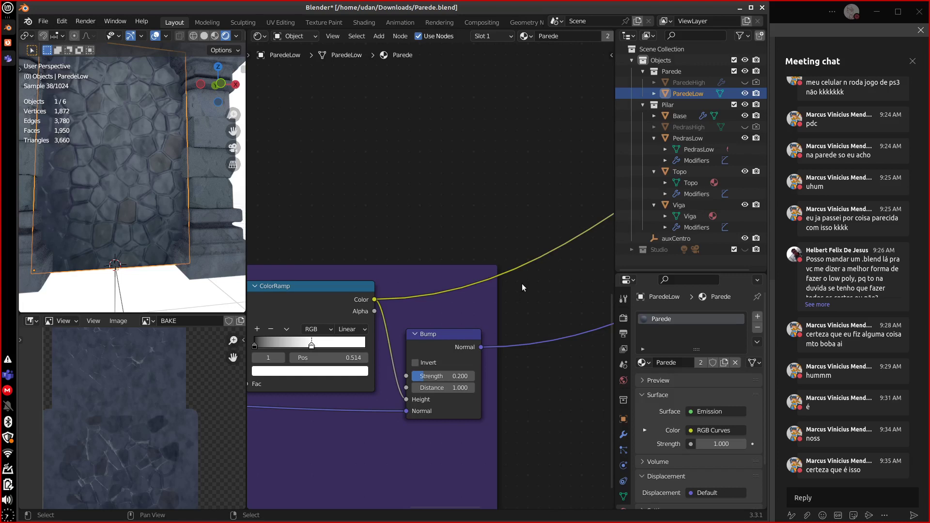
Examine the Principled BSDF's base color, roughness and normal links, the baked image and the BAKE texture node.
middle_drag(528, 274, 400, 302)
middle_drag(596, 226, 413, 313)
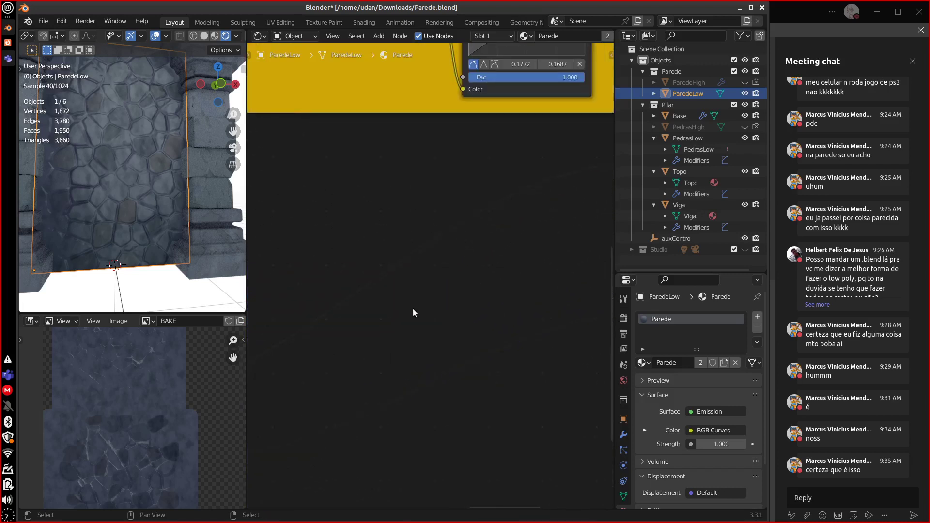
middle_drag(525, 251, 383, 332)
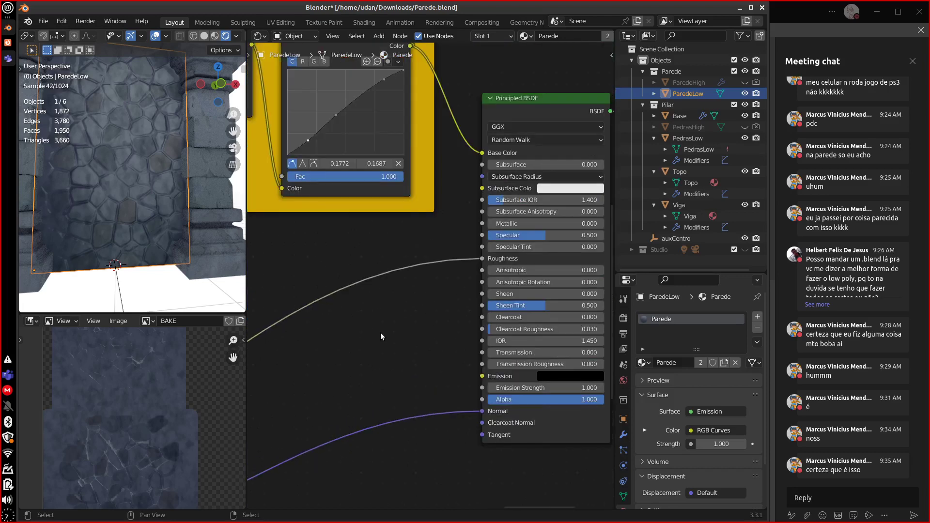
scroll(380, 336, right, 2)
scroll(379, 336, up, 1)
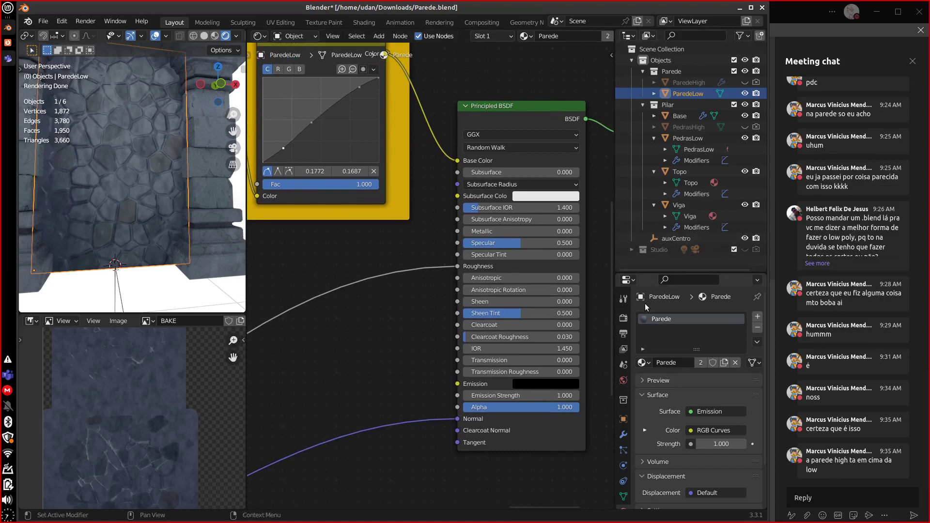
middle_drag(392, 366, 492, 290)
middle_drag(147, 475, 174, 396)
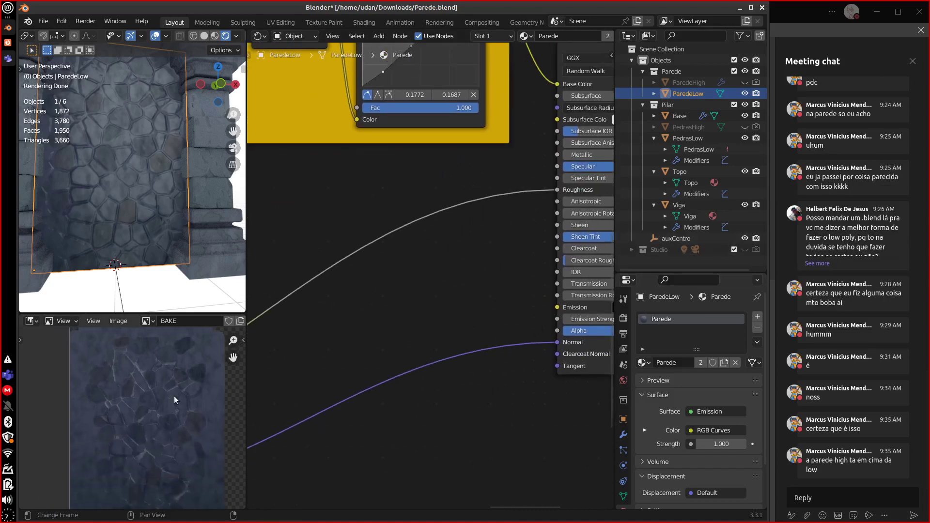
middle_drag(127, 271, 132, 270)
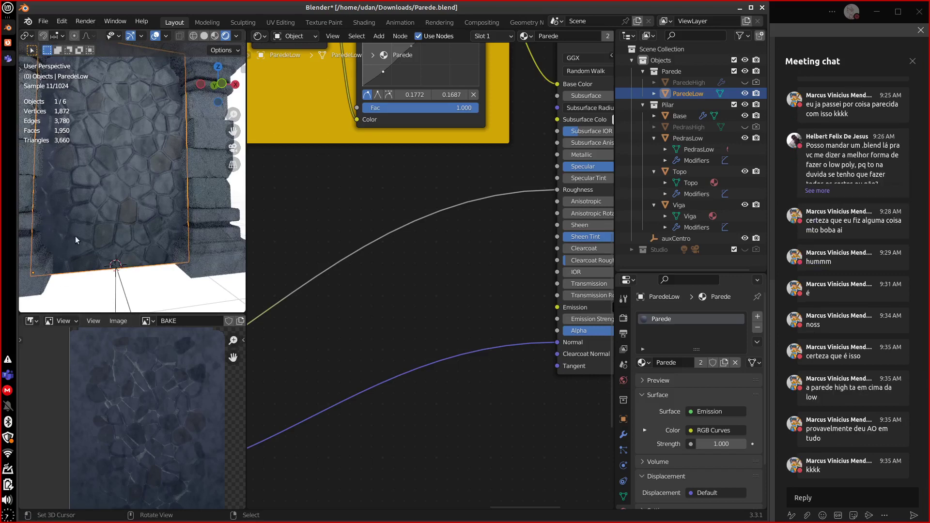
middle_drag(405, 282, 384, 290)
middle_drag(492, 261, 252, 360)
drag(492, 272, 484, 259)
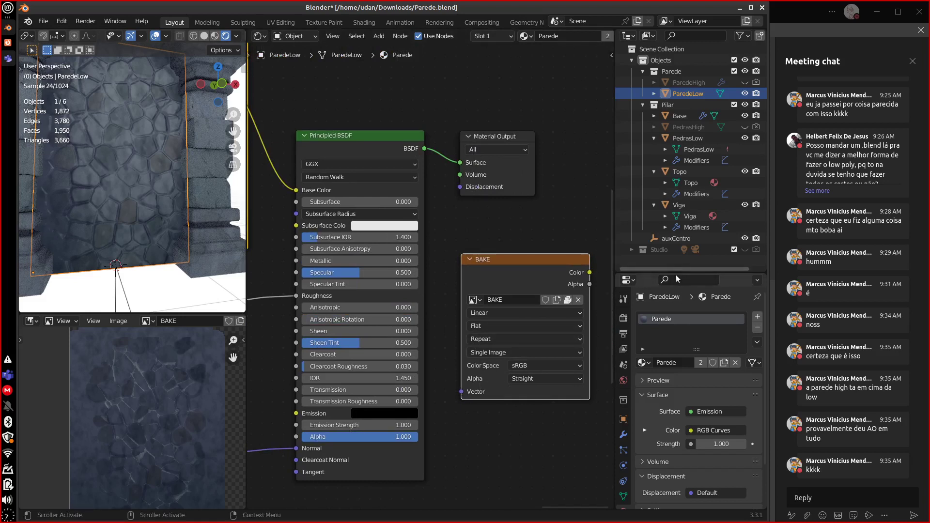
Enlarge the properties area and set the Cycles bake type to Diffuse.
drag(676, 275, 666, 145)
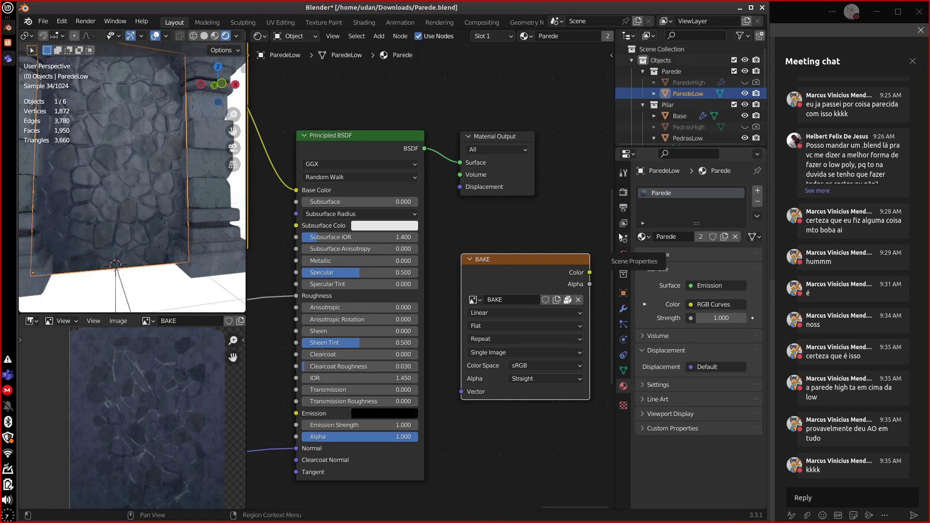
click(622, 211)
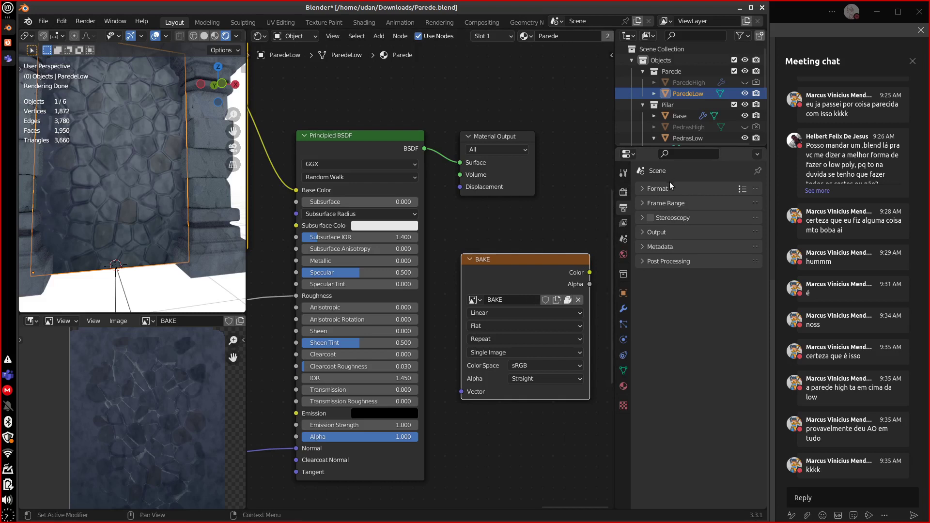
click(623, 191)
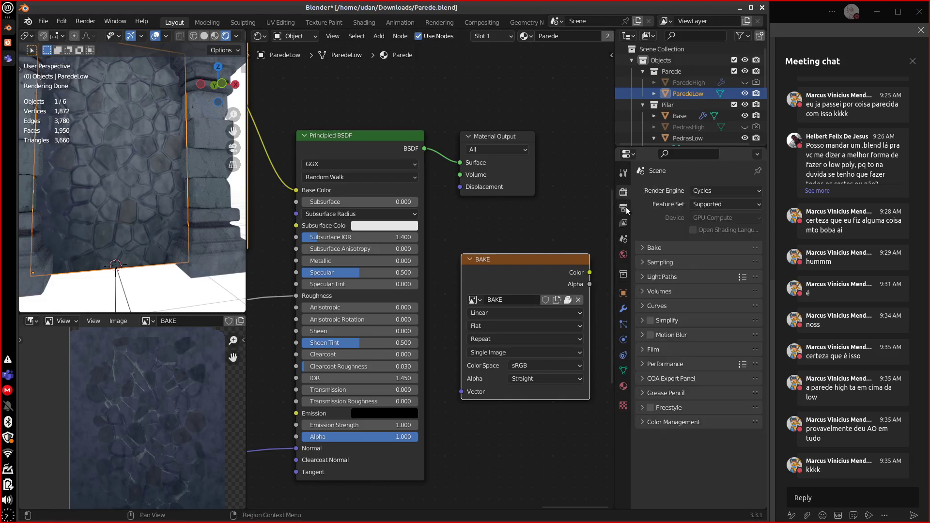
click(650, 249)
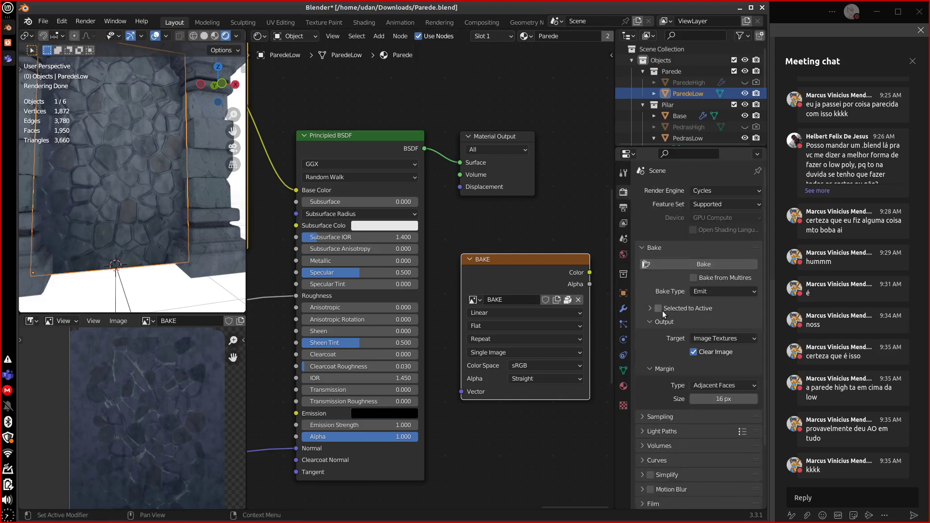
click(712, 291)
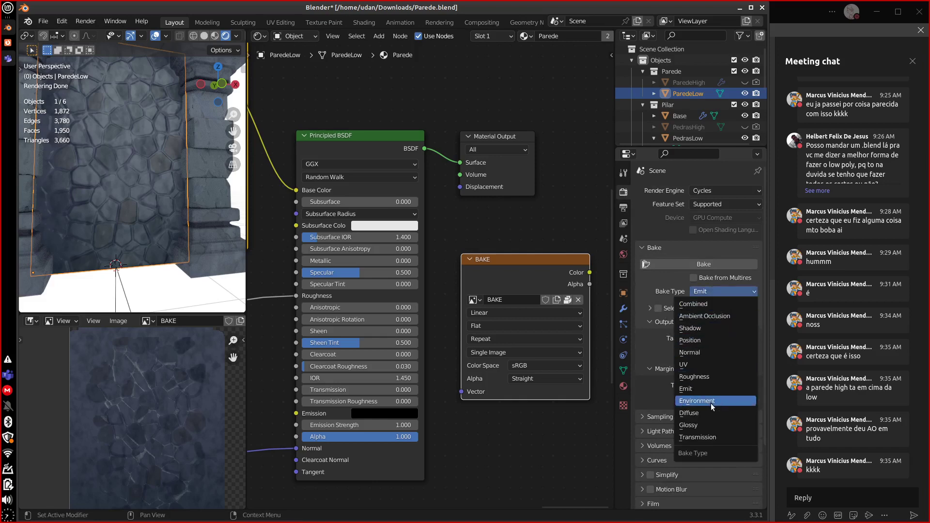
click(694, 419)
Make the BAKE image texture node active and bake the ParedeLow diffuse map into it.
click(489, 136)
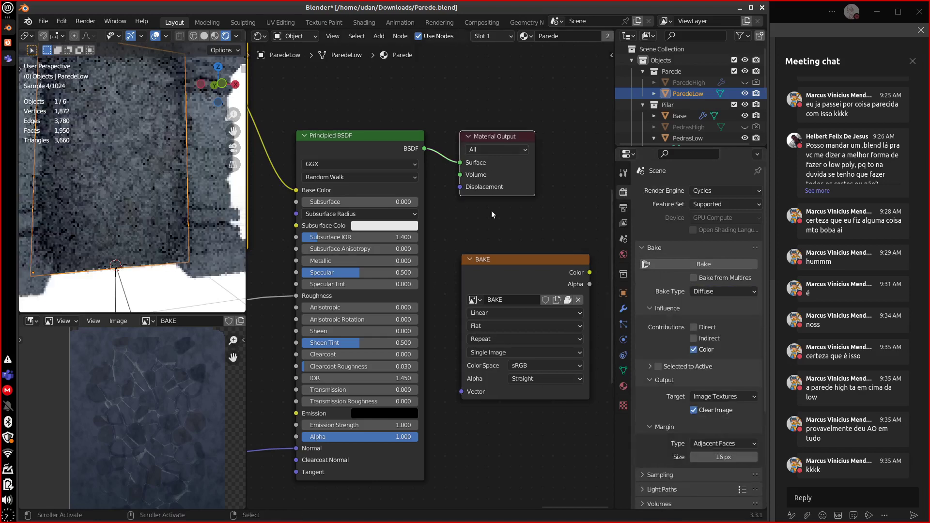
click(509, 266)
click(673, 264)
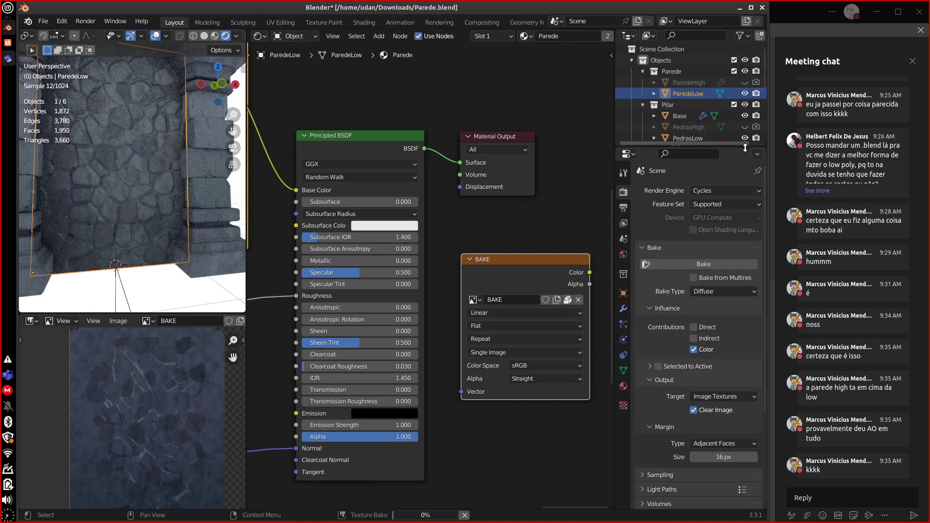
drag(745, 147, 736, 182)
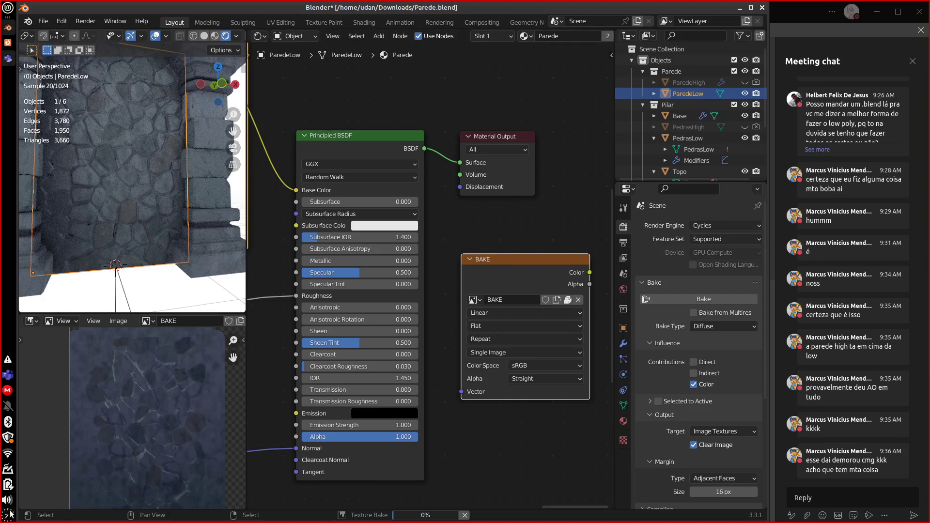
Switch to Google Drive in Firefox and download Duvida.blend from the TEMP_AULAS folder.
mouse_move(10, 515)
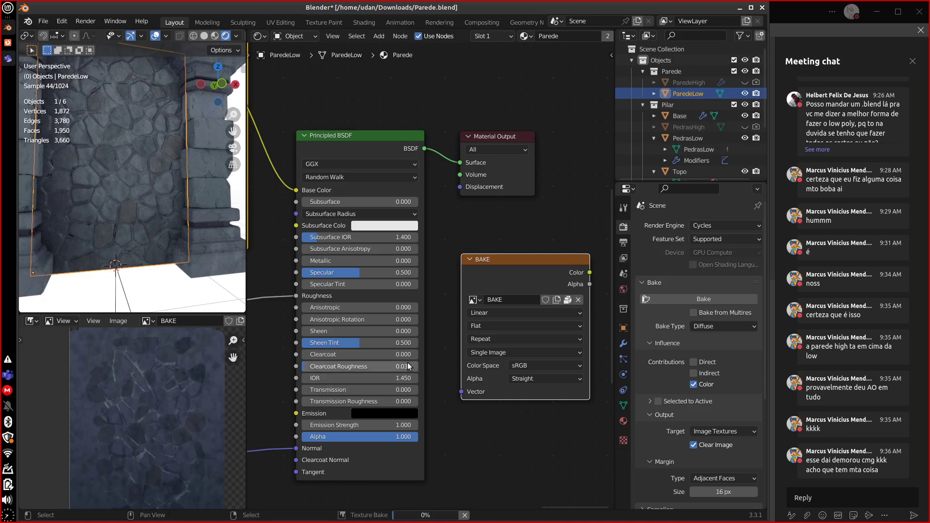
click(8, 42)
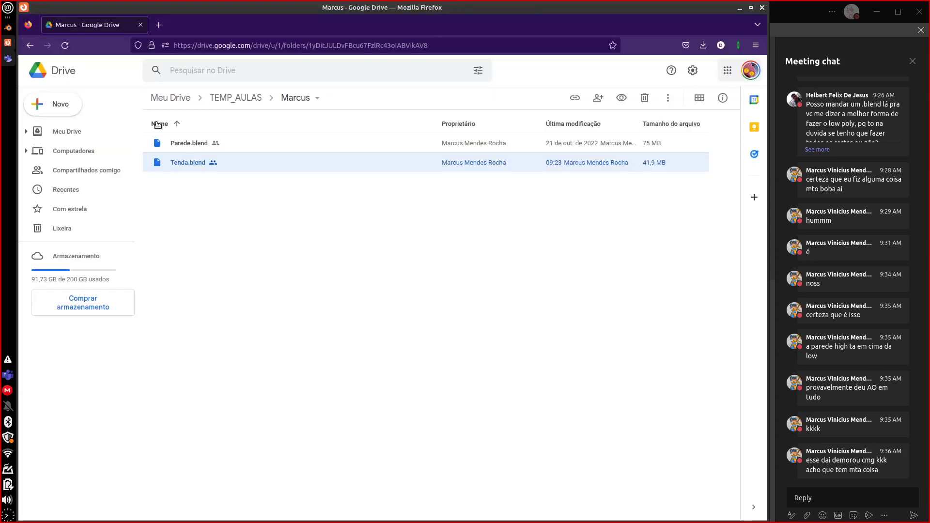
click(236, 98)
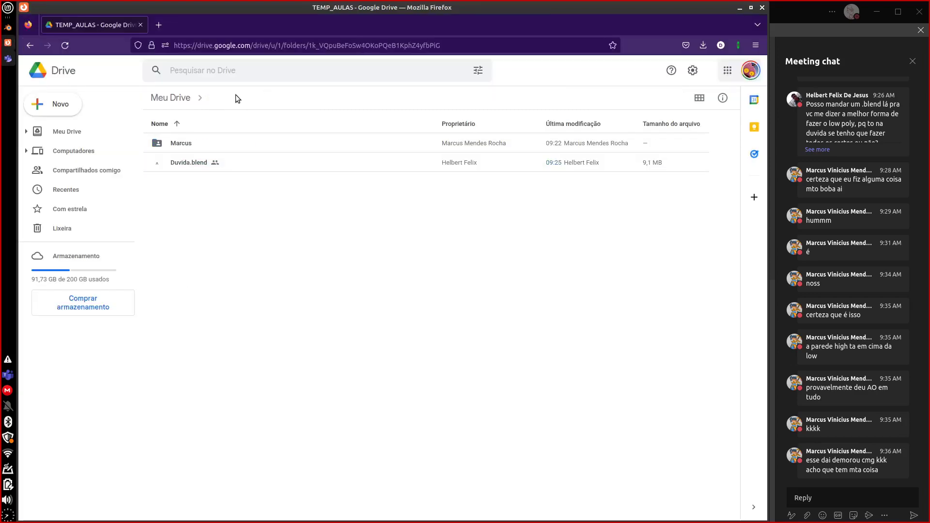
right_click(188, 162)
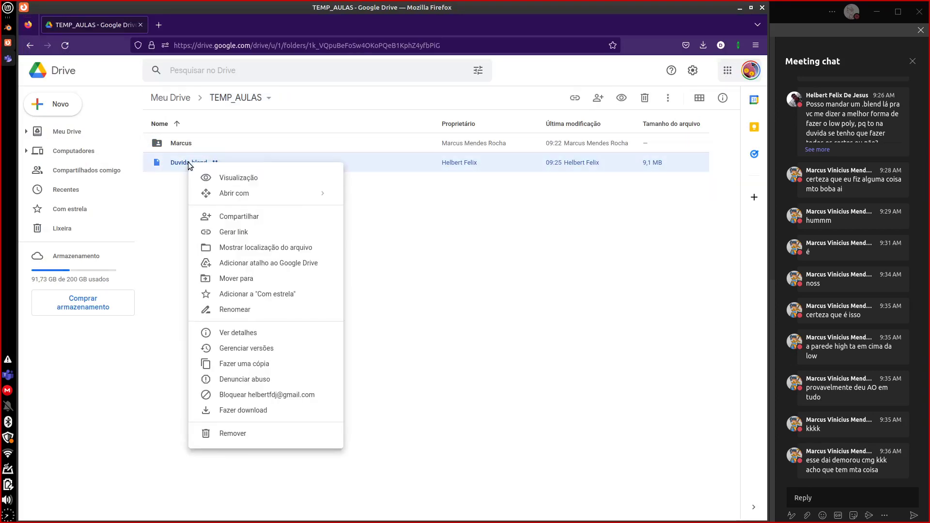
click(264, 413)
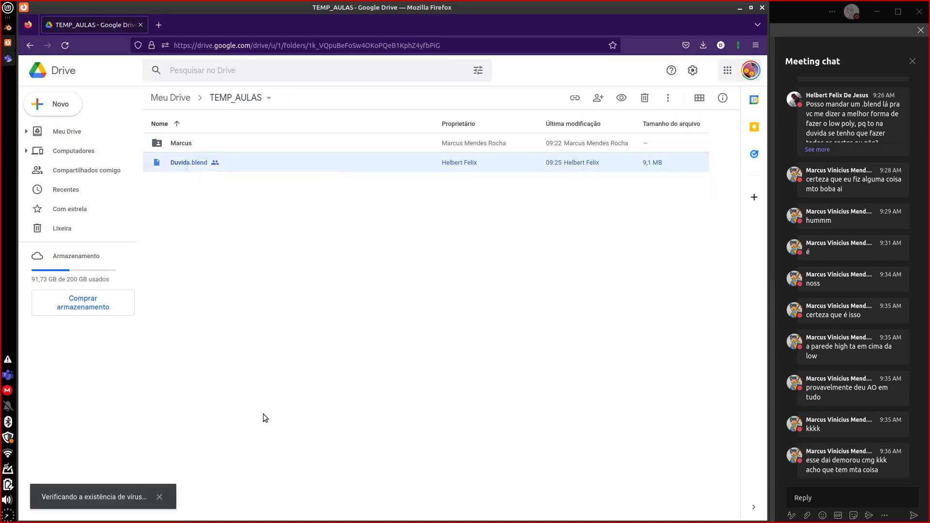
click(786, 11)
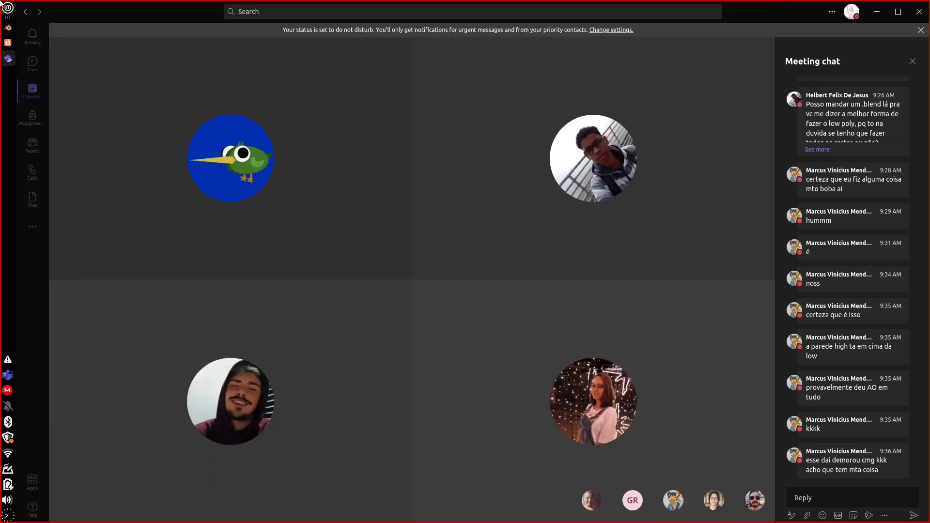
Return to Blender, stop the running texture bake and inspect the stones in the BAKE image up close.
click(7, 29)
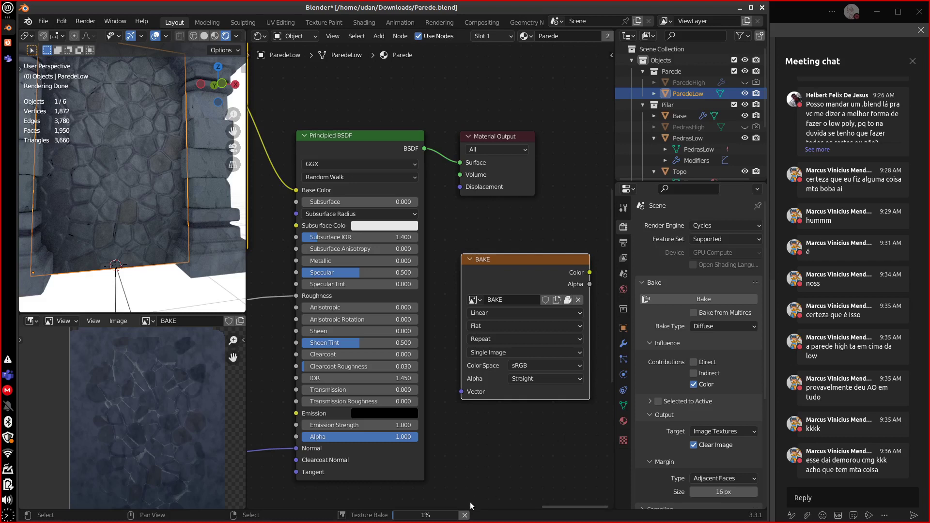
click(465, 515)
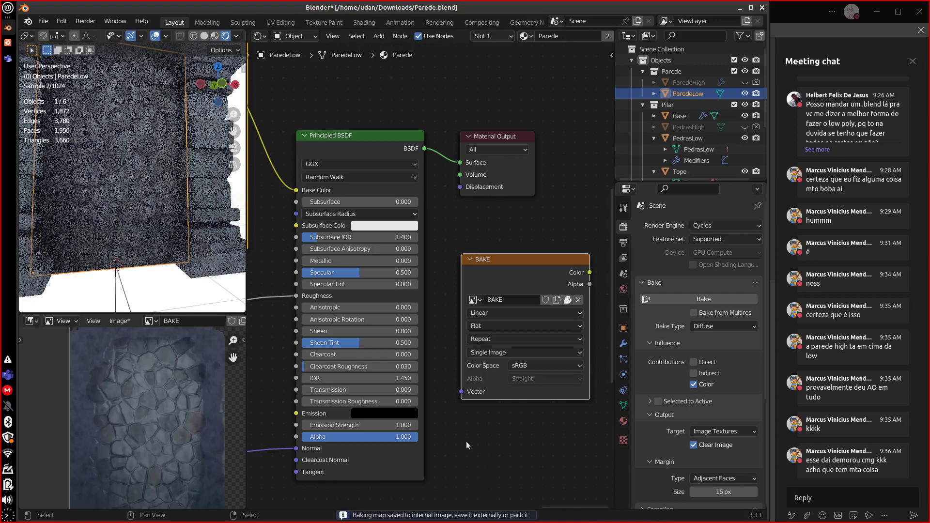
middle_drag(183, 454, 159, 392)
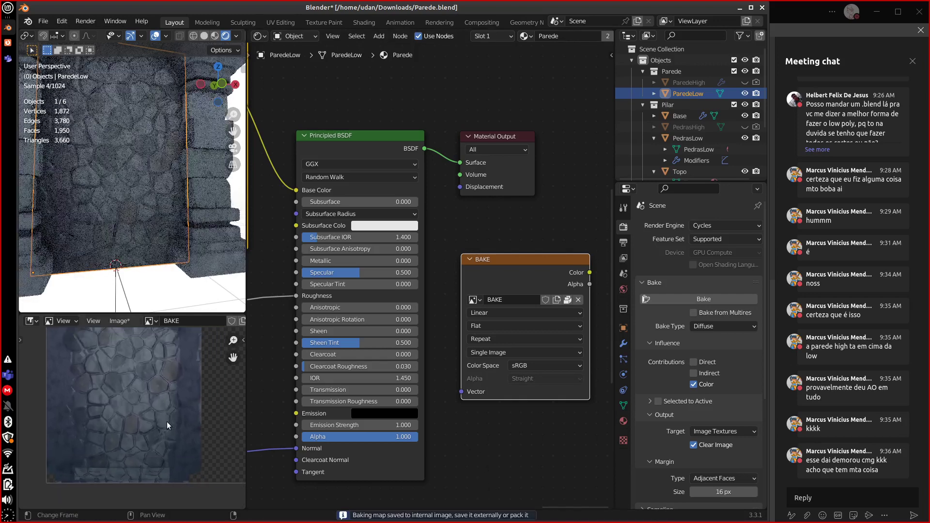
scroll(169, 424, up, 3)
middle_drag(170, 424, 172, 443)
scroll(173, 442, down, 2)
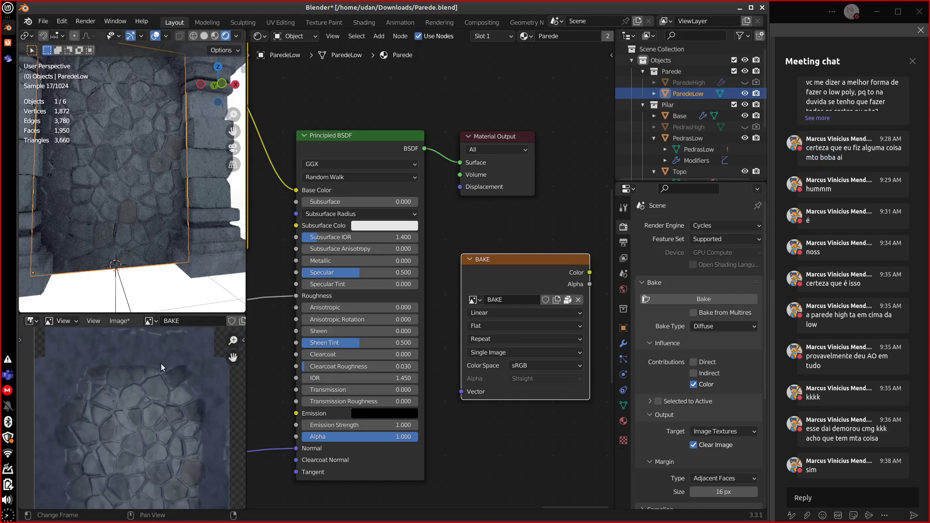
Save Parede.blend and open Tenda.blend from the Downloads folder without saving the modified image.
click(44, 21)
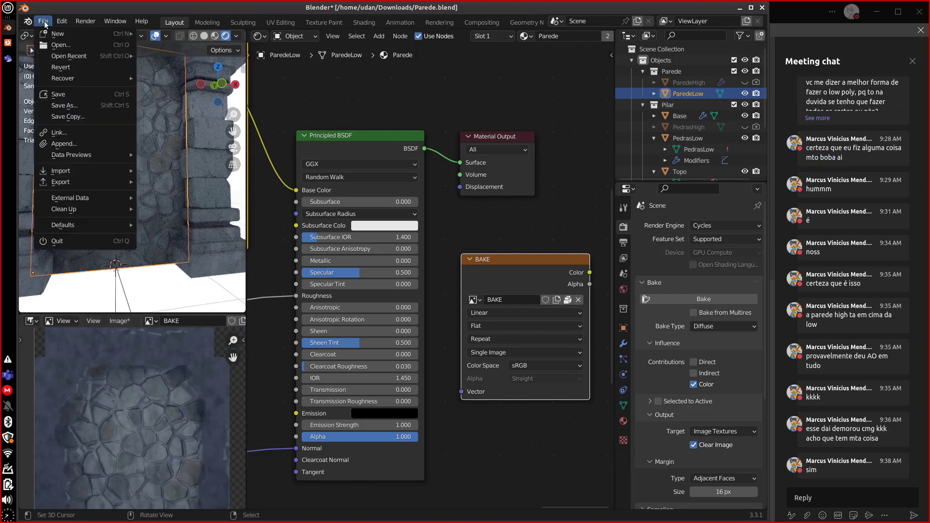
click(99, 94)
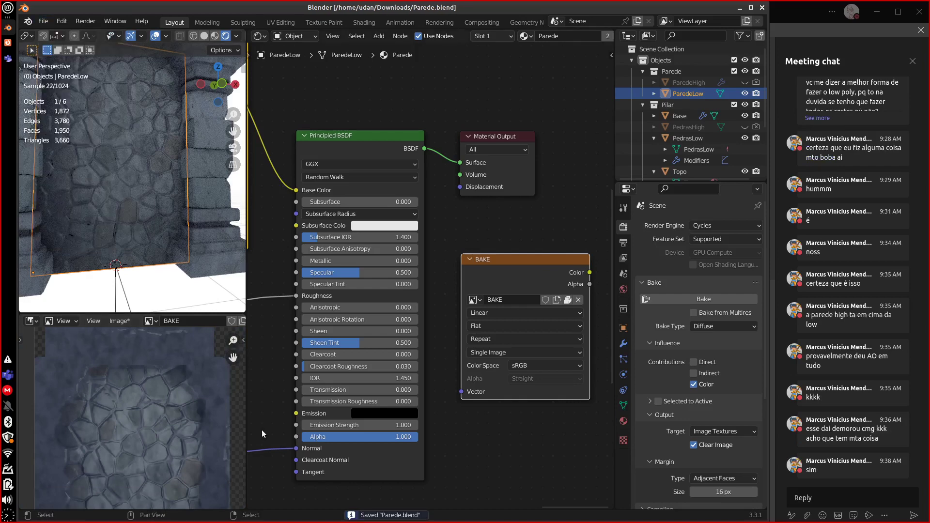
click(43, 22)
click(55, 47)
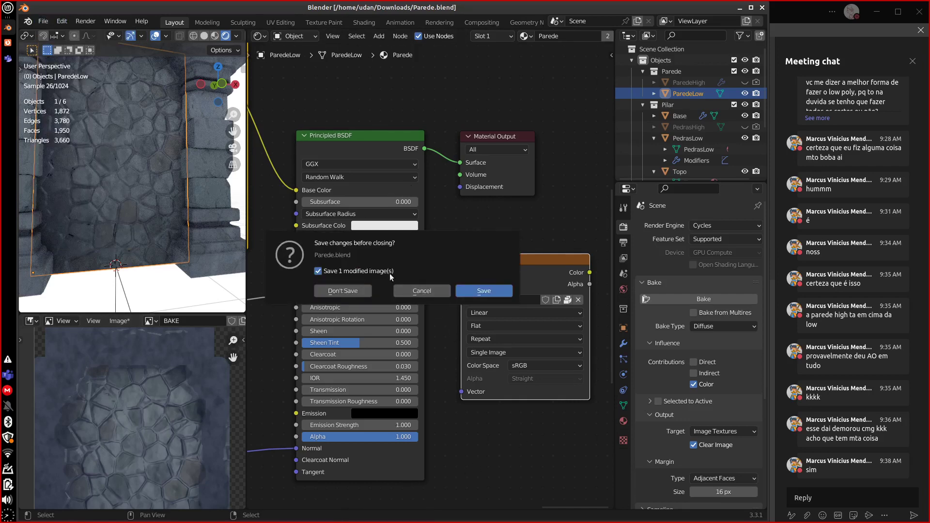
click(356, 292)
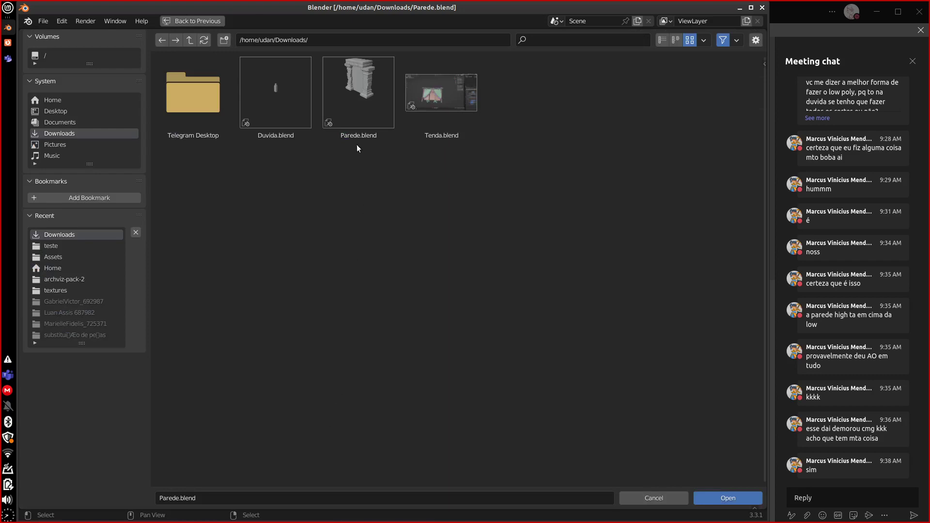
double_click(446, 141)
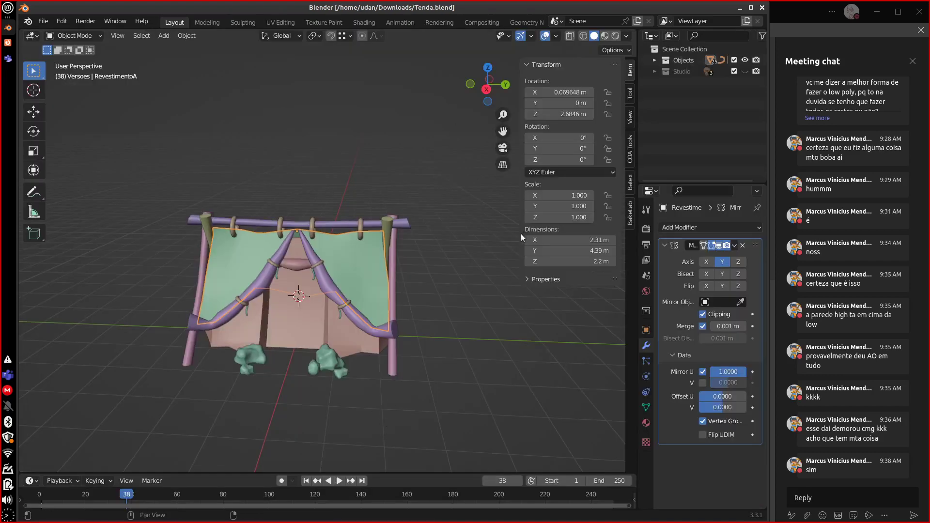
Collapse the viewport sidebar and exclude the Studio collection from the view layer, keeping the Objects collection enabled.
drag(519, 237, 611, 238)
middle_drag(398, 435, 543, 339)
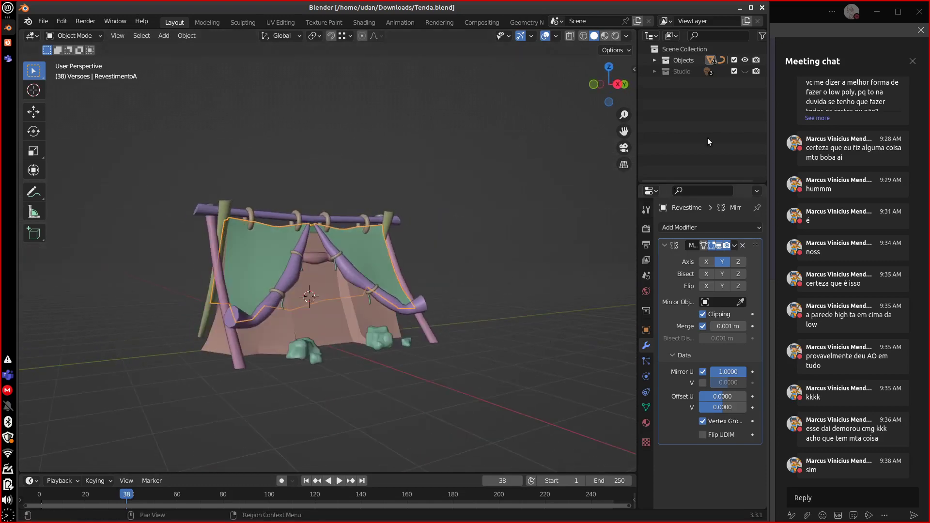
click(734, 60)
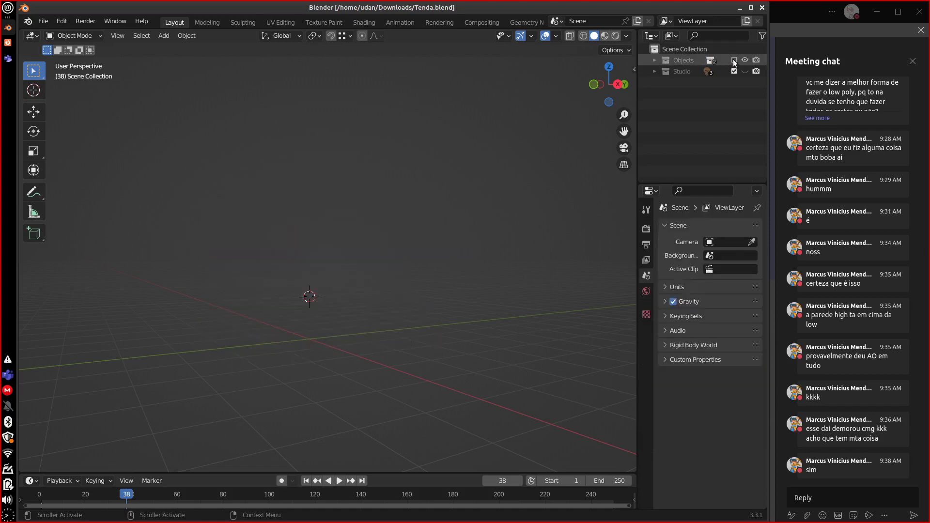
middle_drag(481, 284, 460, 320)
click(654, 71)
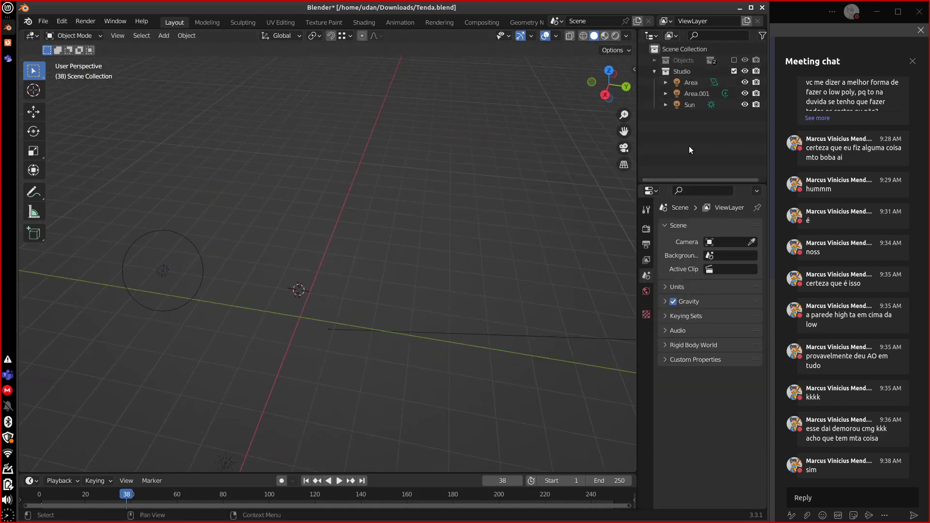
click(655, 71)
click(733, 71)
click(734, 60)
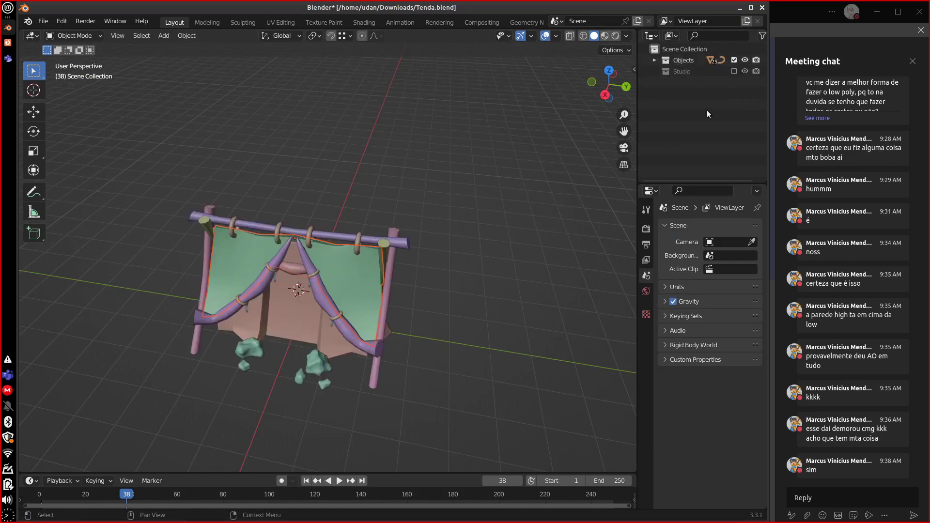
Expand the Objects and Versoes collections, hide the UV collection and show the high collection in the viewport.
click(654, 60)
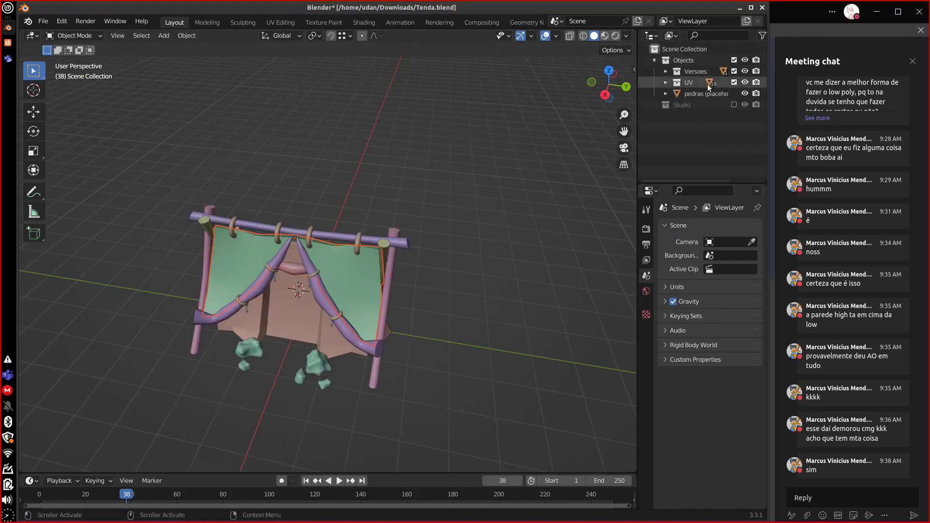
click(665, 71)
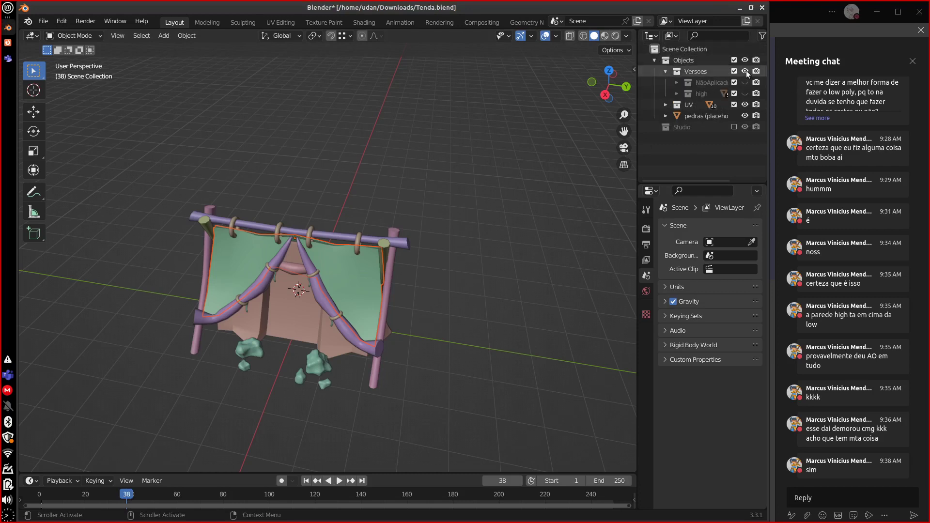
click(746, 104)
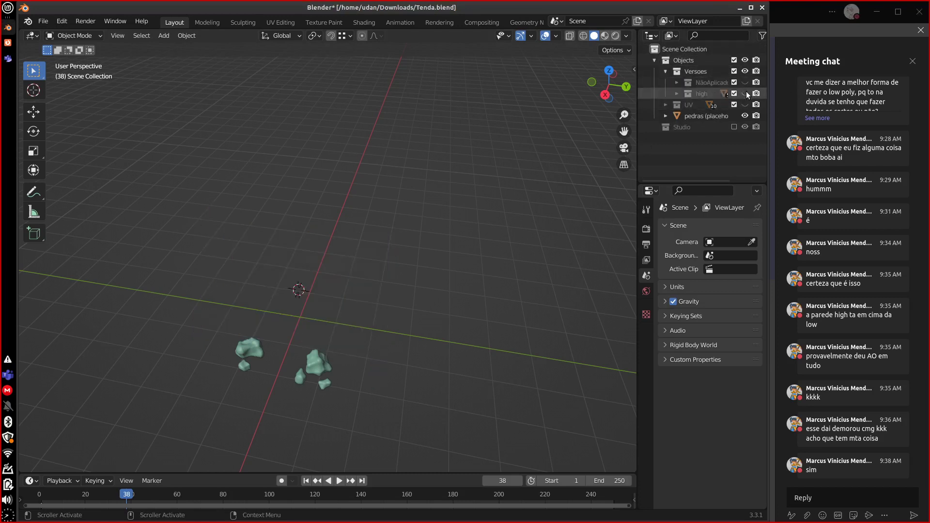
click(744, 82)
click(745, 83)
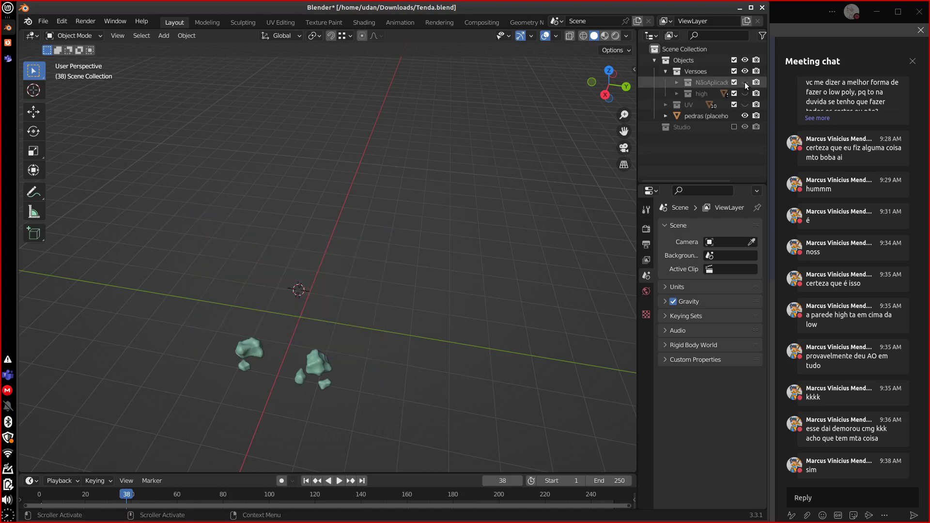
click(744, 83)
click(745, 82)
click(745, 94)
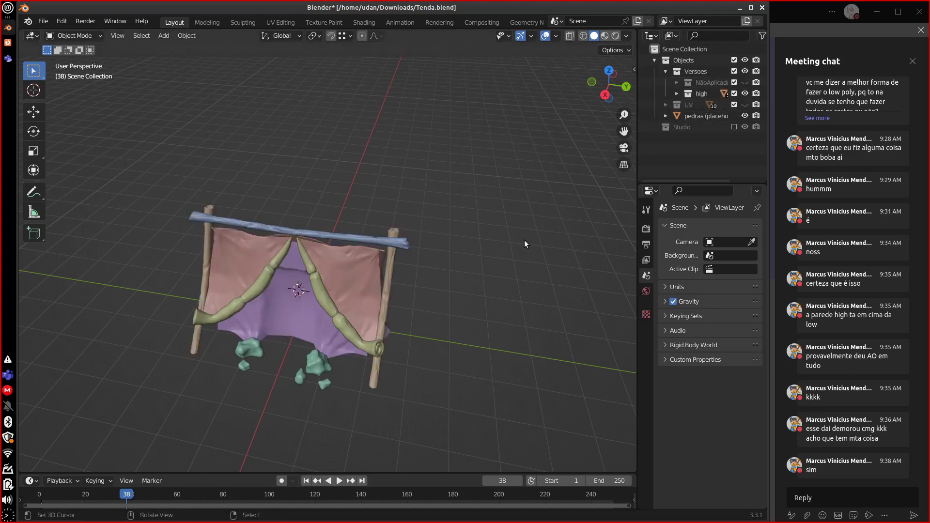
Examine the high-poly tent's cloth and posts up close, and swap the high collection for the UV collection.
middle_drag(524, 239, 461, 295)
scroll(463, 295, up, 2)
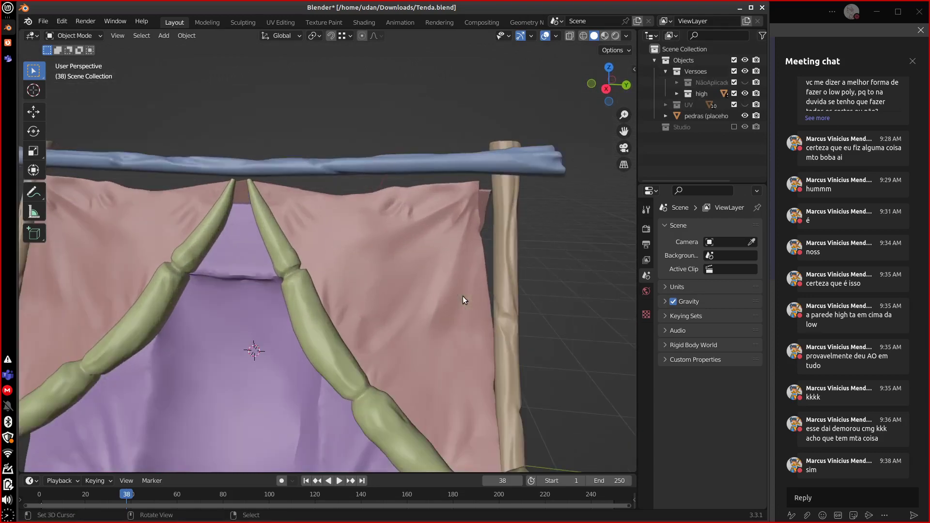
middle_drag(474, 339, 670, 210)
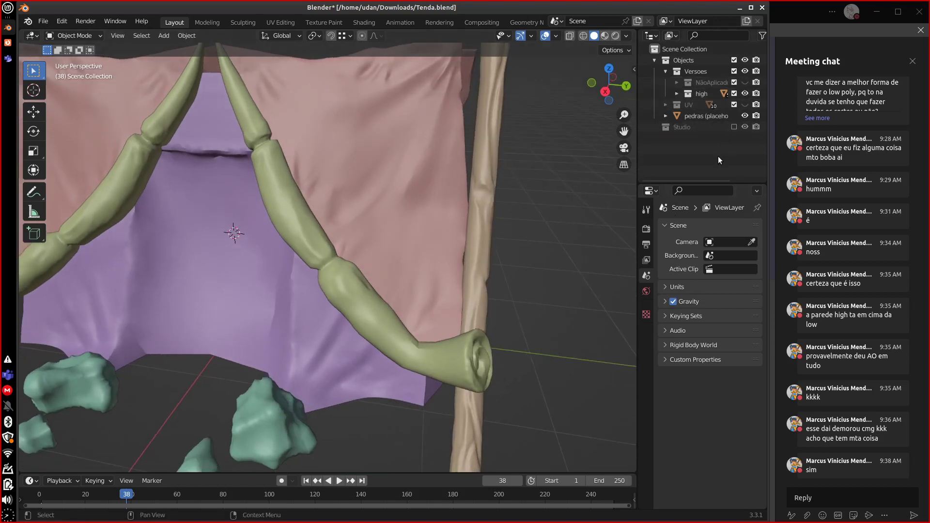
click(745, 93)
click(745, 104)
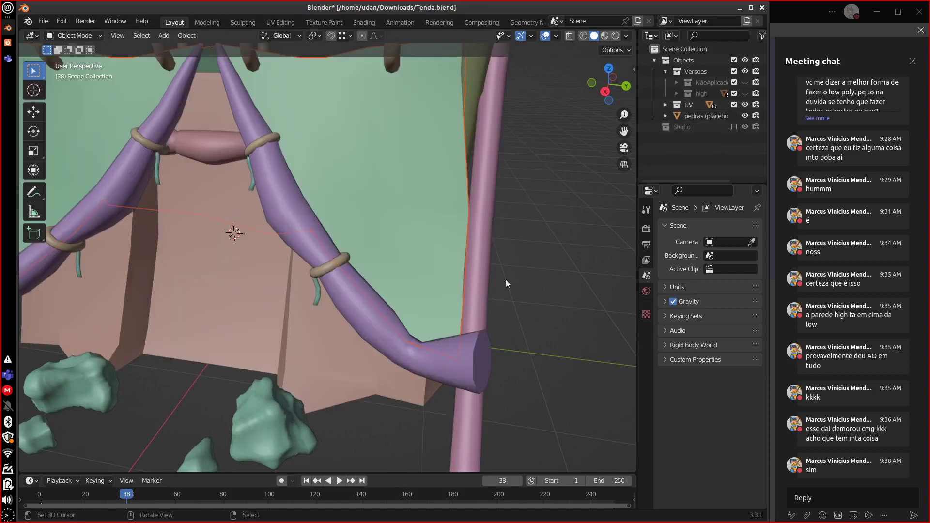
Switch to the UV Editing workspace and hide the placeholder stones in front of the tent.
middle_drag(505, 280, 493, 283)
scroll(492, 286, down, 4)
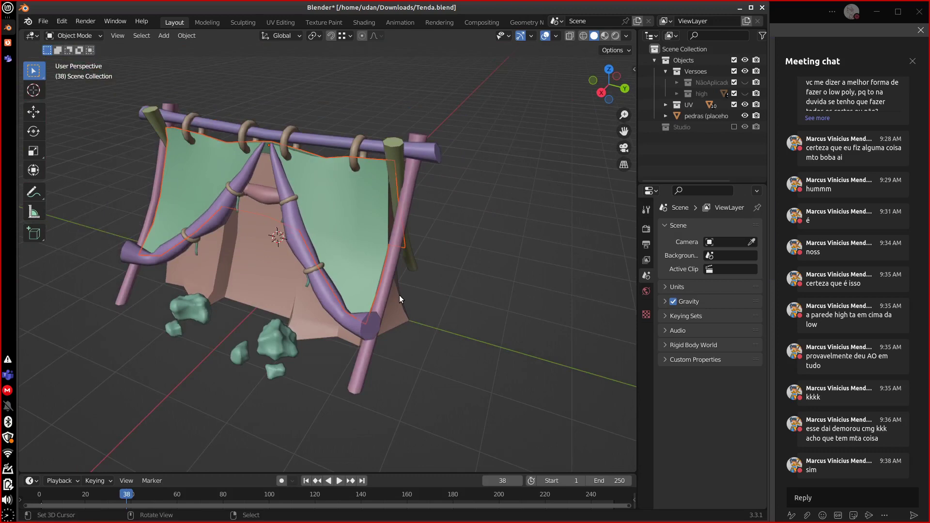
middle_drag(399, 295, 475, 333)
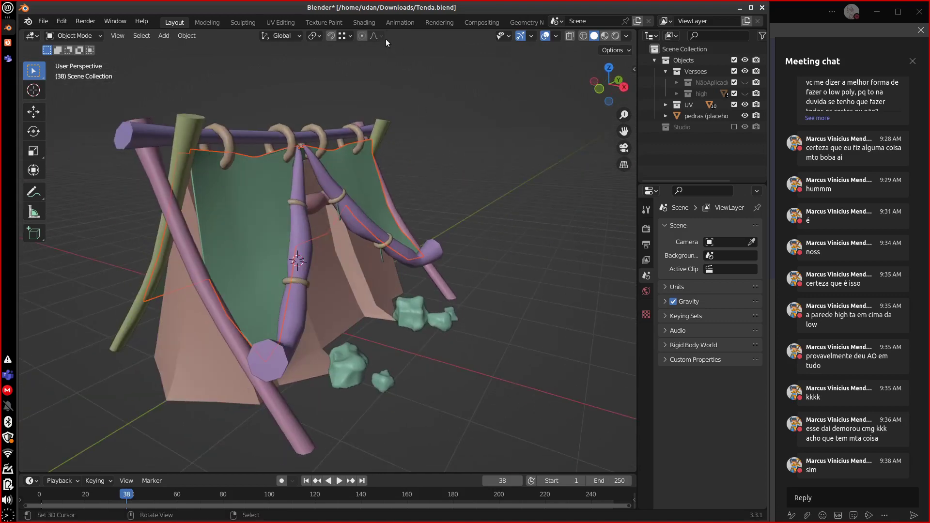
click(279, 23)
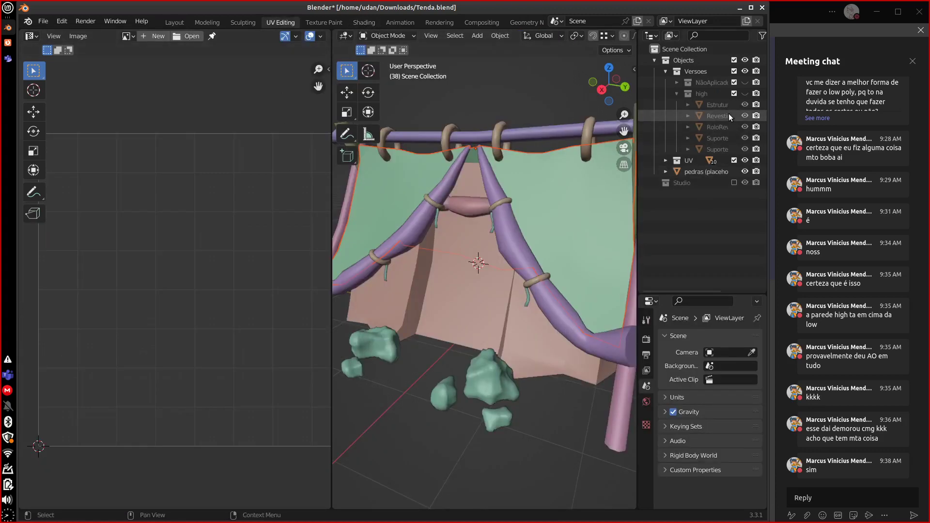
scroll(529, 335, down, 4)
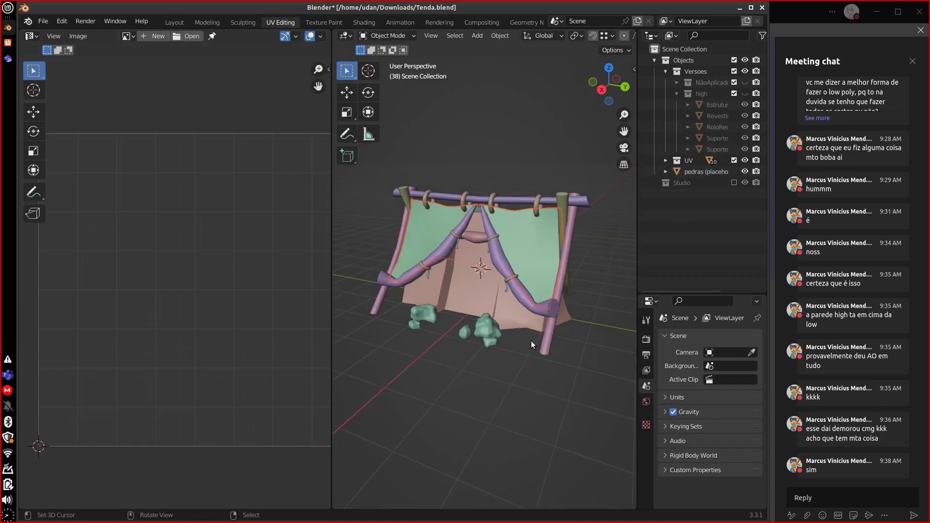
click(493, 334)
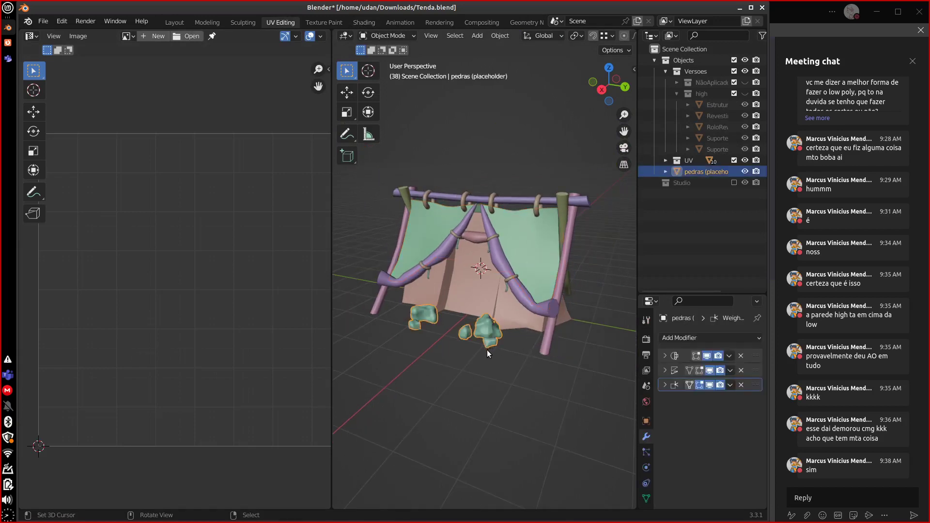
key(h)
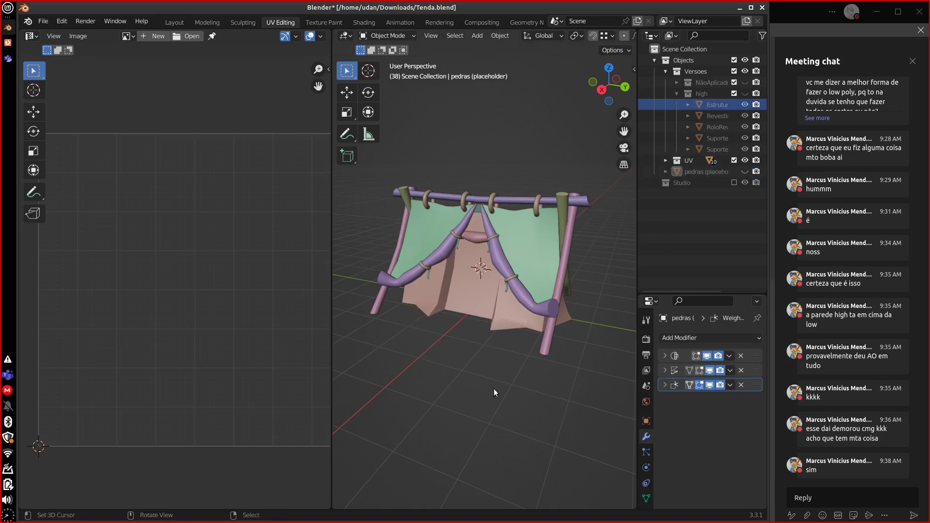
Select all visible tent parts, enter Edit Mode and select their entire geometry to display the UV layout.
click(528, 330)
drag(383, 165, 618, 430)
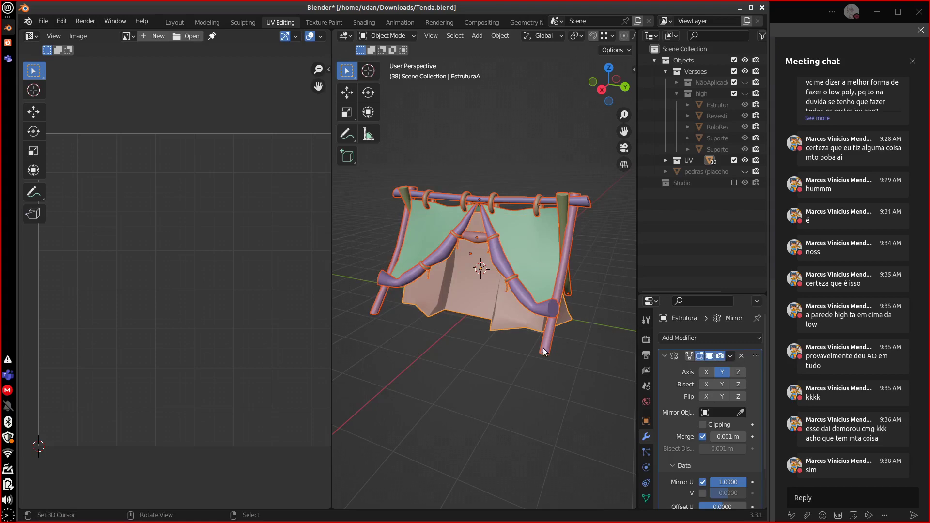
key(Tab)
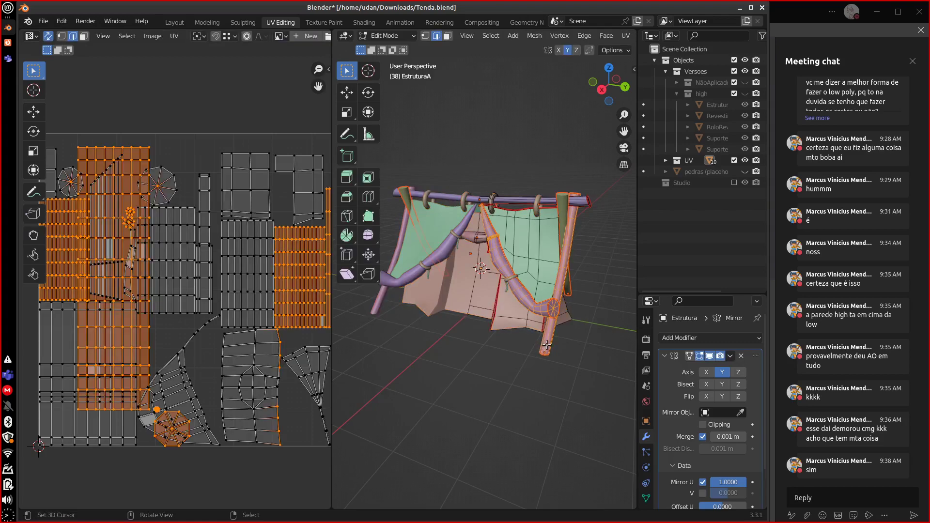
key(a)
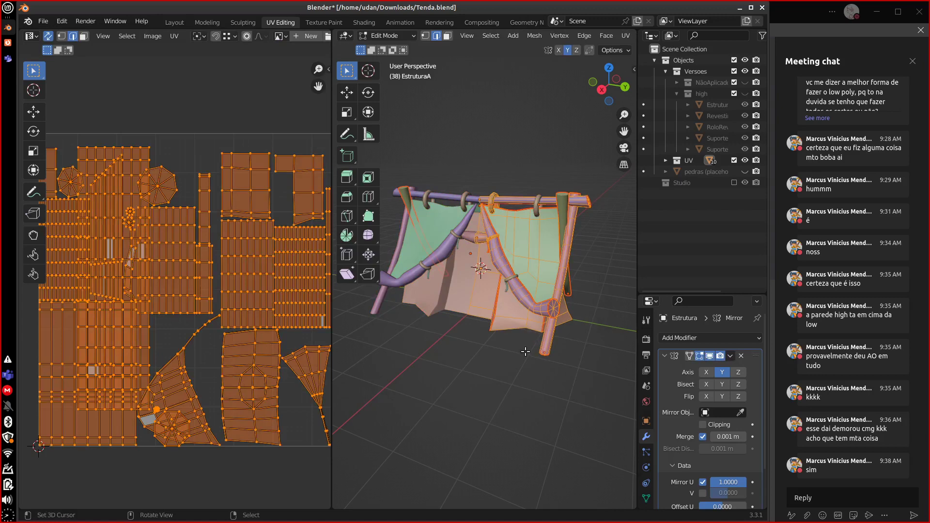
mouse_move(538, 347)
middle_down()
mouse_move(562, 347)
mouse_move(493, 365)
mouse_move(552, 353)
mouse_move(534, 355)
middle_up()
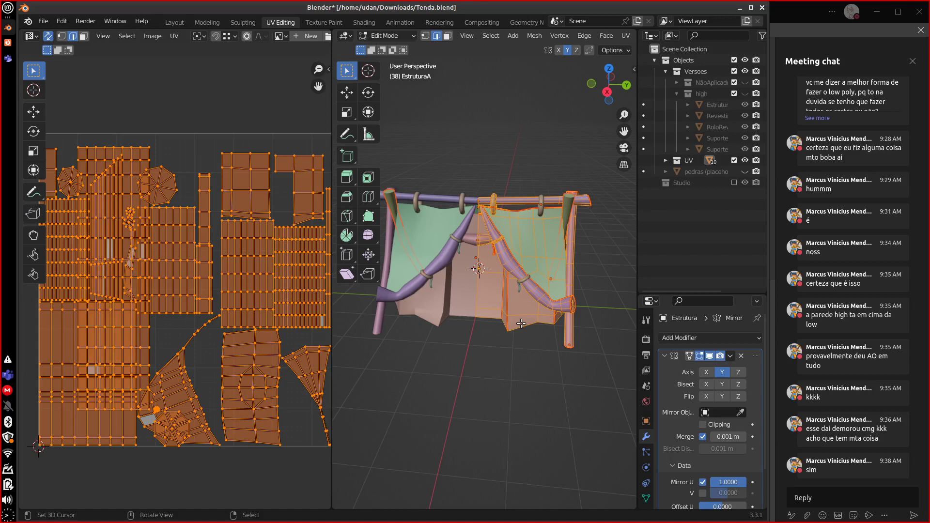
middle_drag(521, 324, 460, 340)
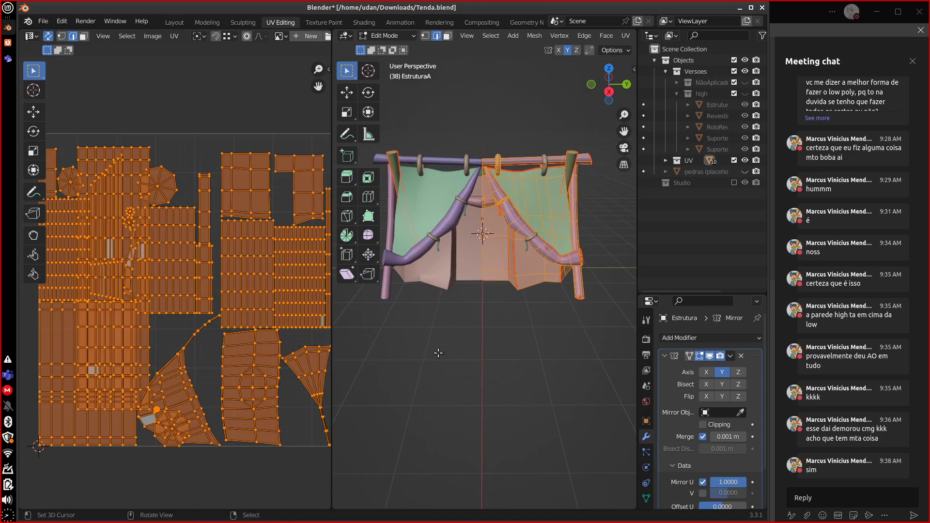
Annotate below the tent with an arrow into "peça", three arrows leading out of it, and the notes "módulo" and "U.V.".
mouse_move(408, 348)
mouse_down()
mouse_move(443, 353)
mouse_move(466, 343)
mouse_move(509, 357)
mouse_move(557, 321)
mouse_up()
mouse_move(545, 325)
mouse_down()
mouse_move(562, 361)
mouse_move(550, 392)
mouse_up()
drag(563, 359, 552, 369)
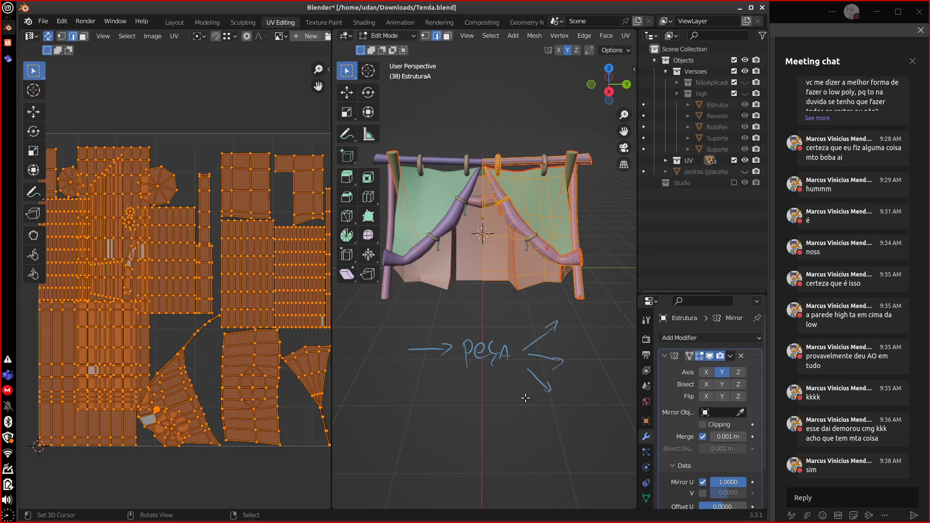
mouse_move(460, 378)
mouse_down()
mouse_move(462, 390)
mouse_move(511, 380)
mouse_up()
mouse_move(489, 398)
mouse_down()
mouse_move(500, 400)
mouse_move(495, 426)
mouse_move(504, 418)
mouse_up()
right_drag(495, 427, 492, 407)
drag(480, 403, 511, 404)
click(496, 414)
click(514, 411)
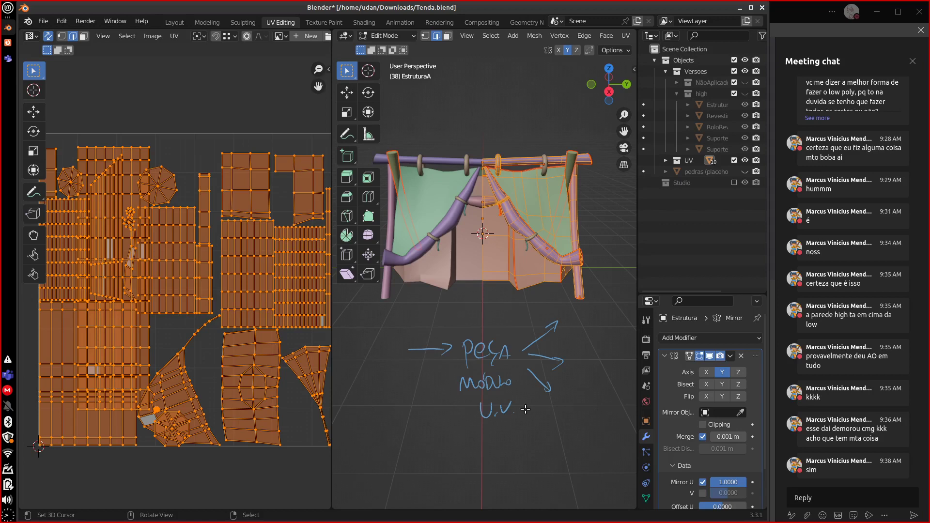
Select the front support post with its linked geometry to locate its islands in the UV layout.
click(578, 159)
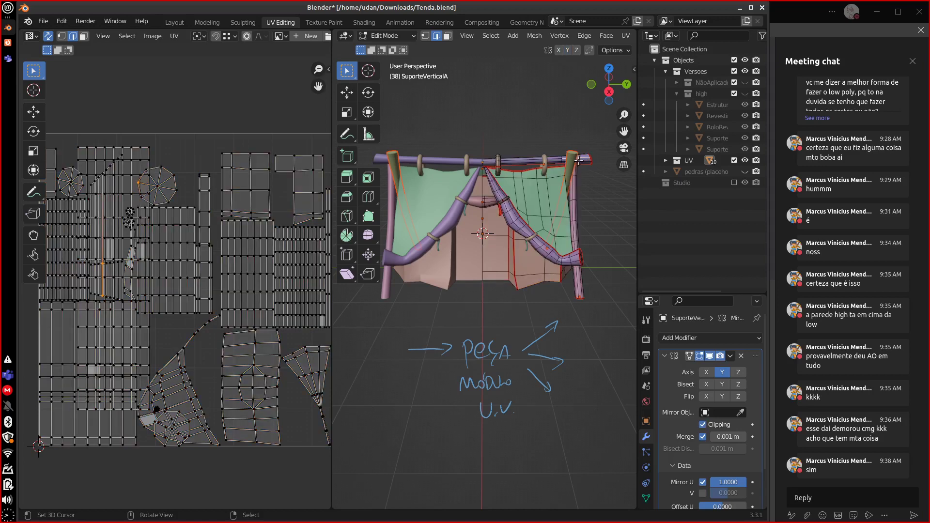
click(573, 219)
key(ctrl+l)
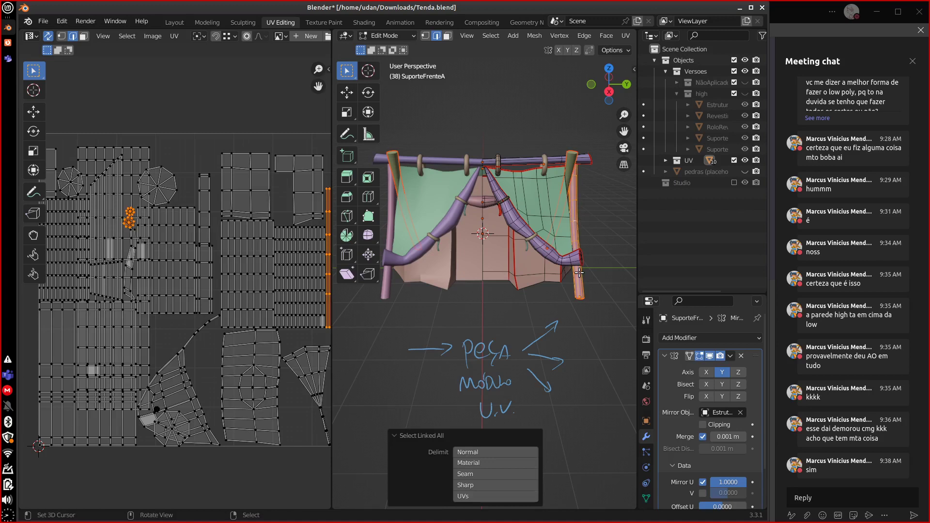
Select all tent geometry, apply Lightmap Pack to the selected faces with a 0.10 margin, and inspect the packed islands.
key(ctrl+l)
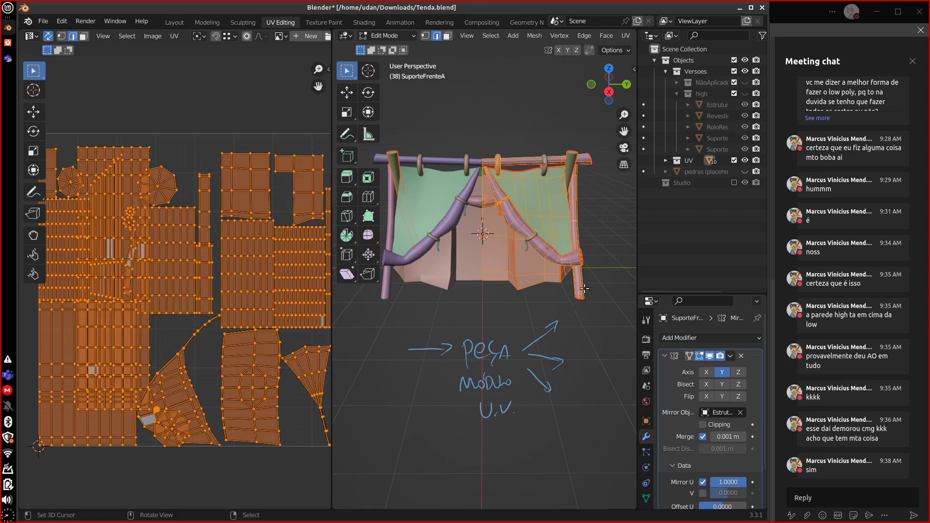
key(u)
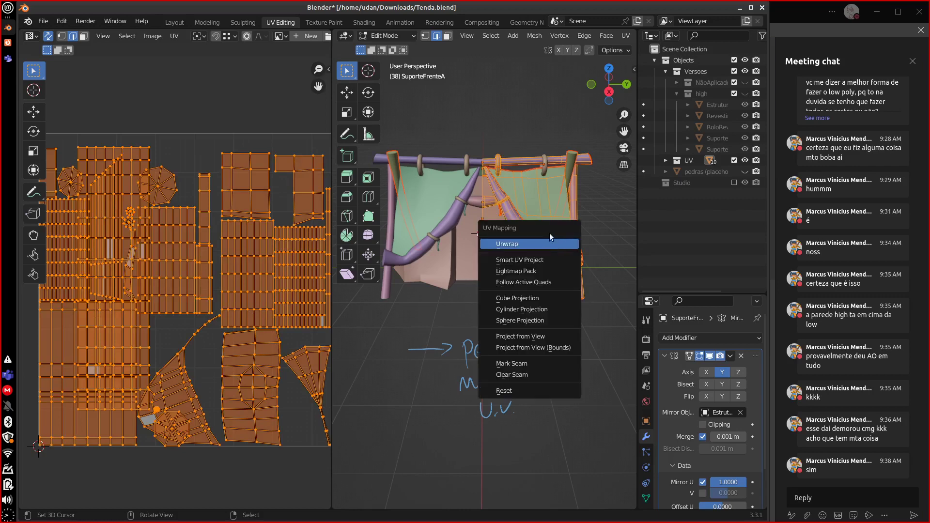
click(544, 271)
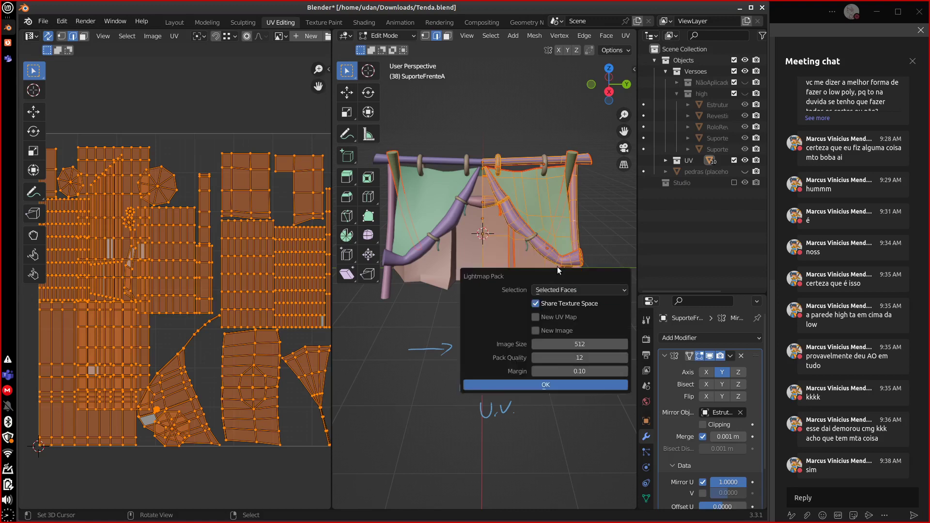
click(589, 387)
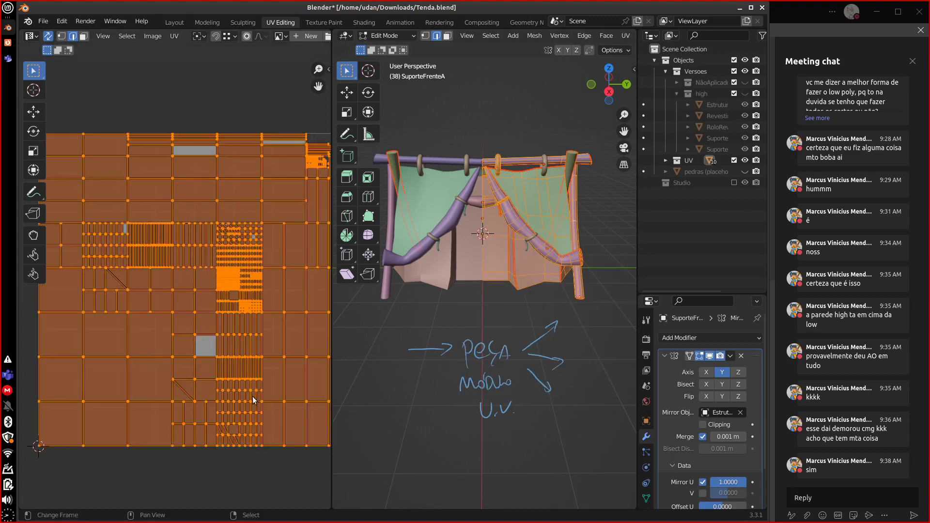
scroll(263, 400, up, 5)
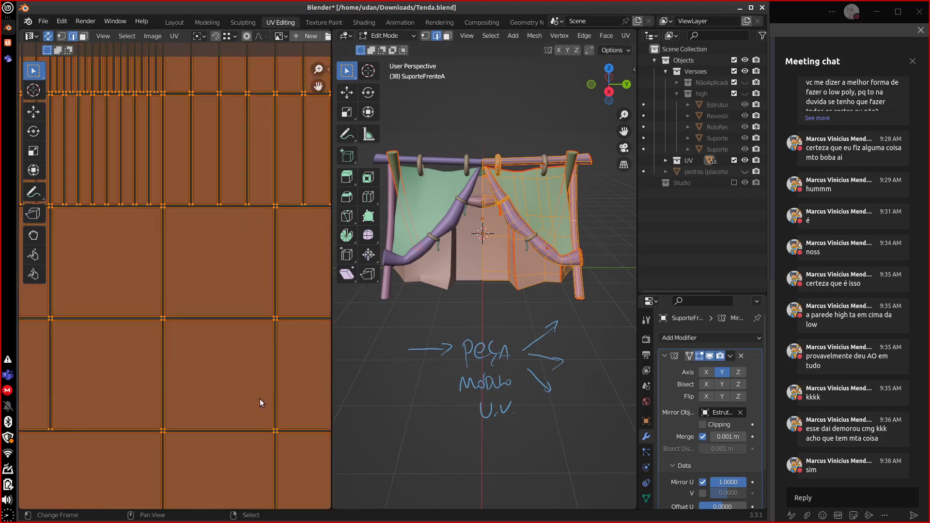
scroll(118, 481, down, 6)
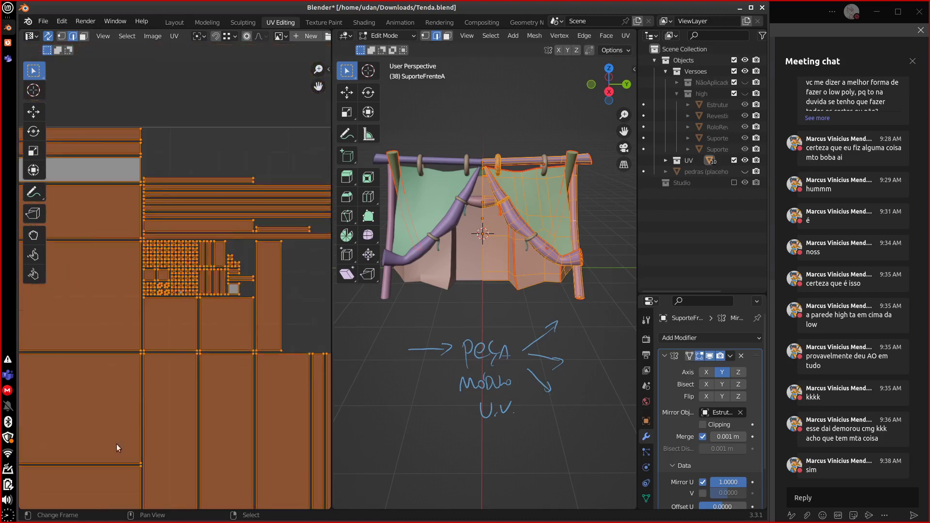
scroll(302, 262, up, 5)
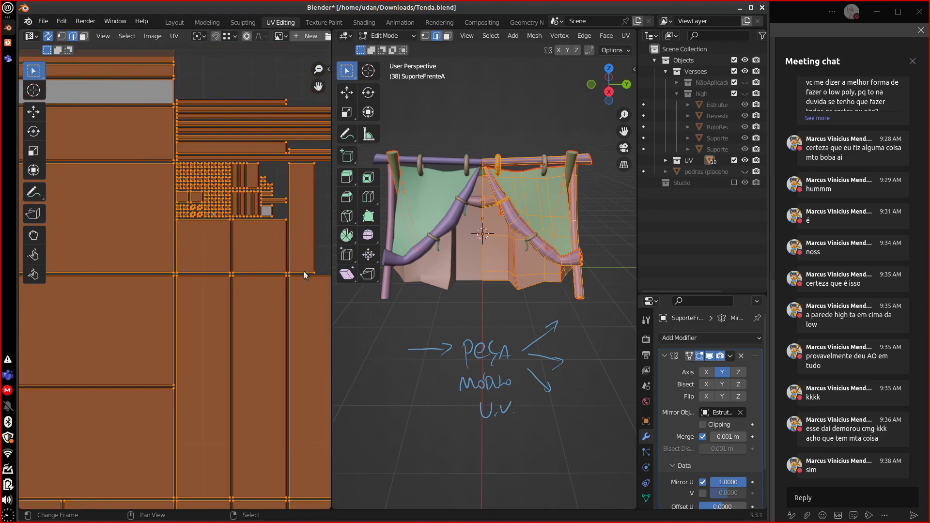
scroll(281, 371, down, 4)
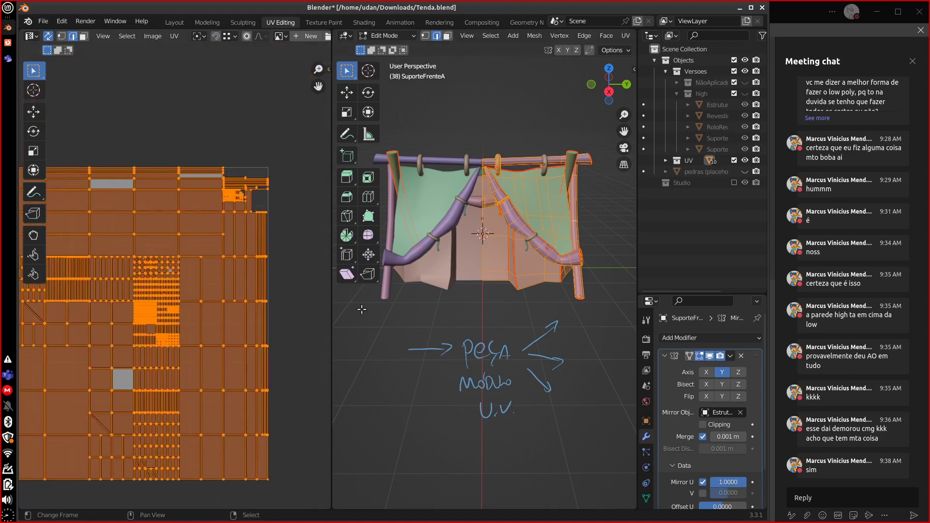
Apply Smart UV Project to all tent geometry with a 66° angle limit and zero island margin.
key(u)
click(592, 238)
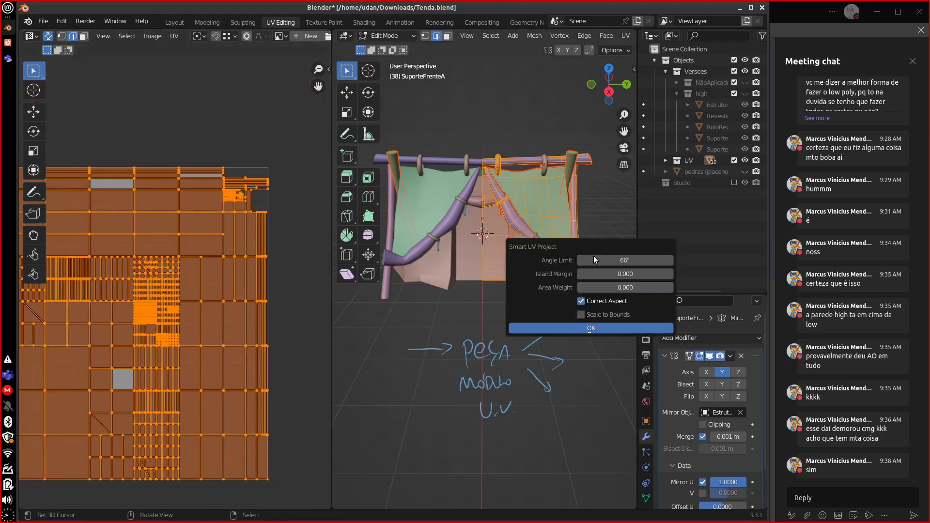
click(609, 328)
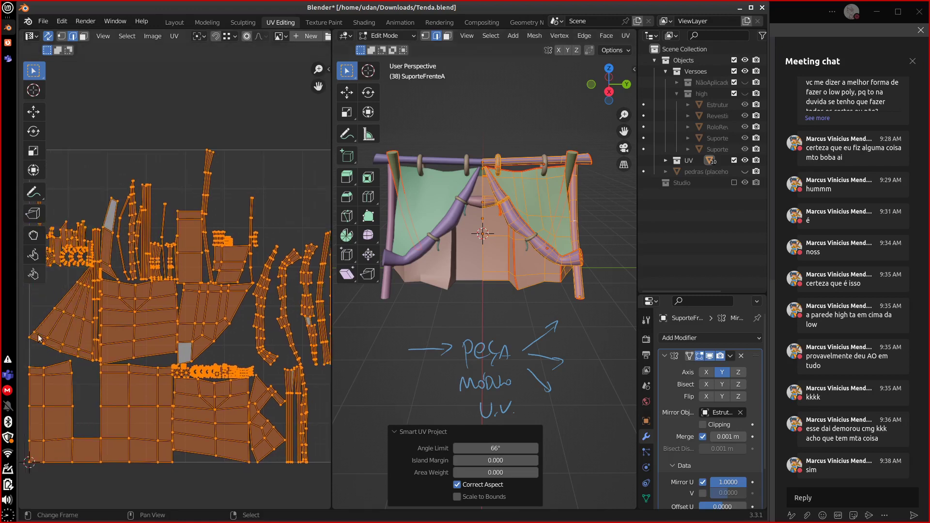
middle_drag(316, 429, 281, 448)
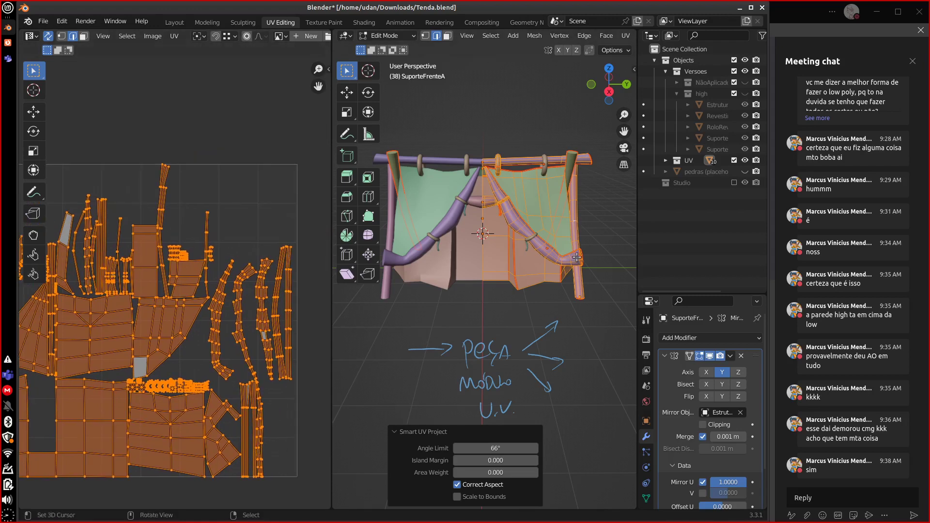
Try an Angle Based unwrap of the tent geometry, and undo the trial unwraps.
key(u)
click(562, 251)
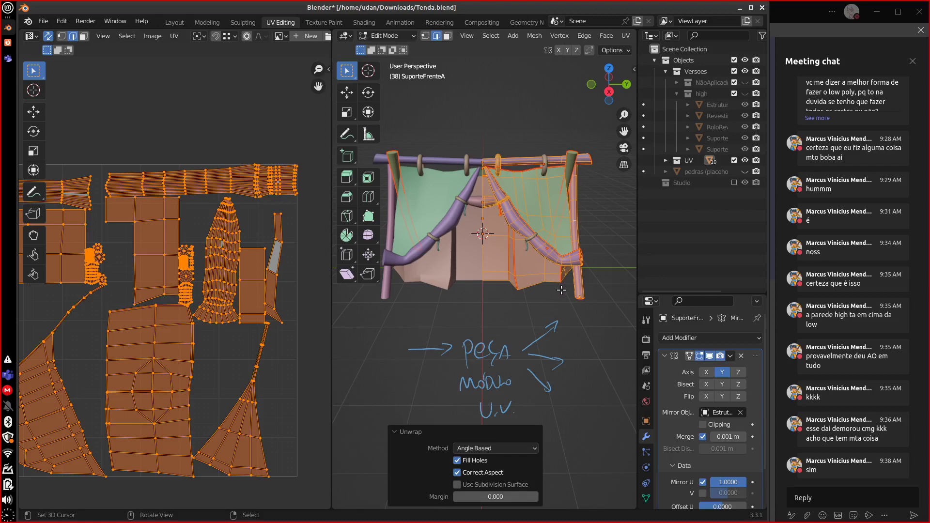
key(ctrl+z)
key(ctrl+z)
key(ctrl+z)
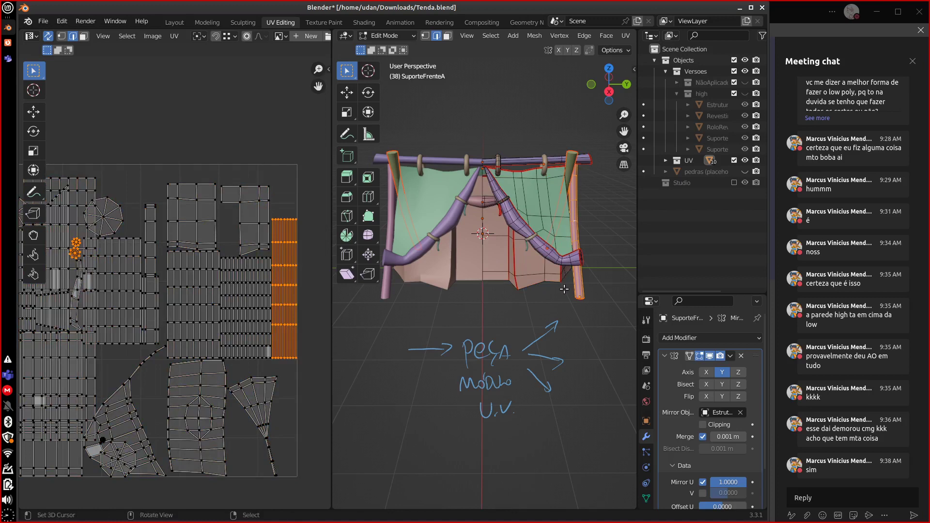
Reselect all tent geometry and examine the overlapping islands across the original UV layout.
key(a)
middle_drag(250, 447, 332, 410)
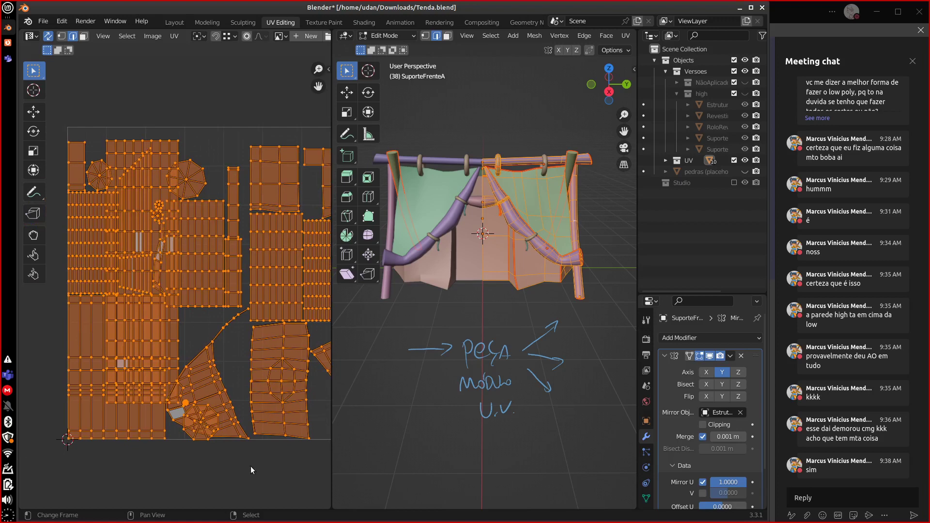
middle_drag(250, 466, 200, 486)
middle_drag(260, 447, 305, 421)
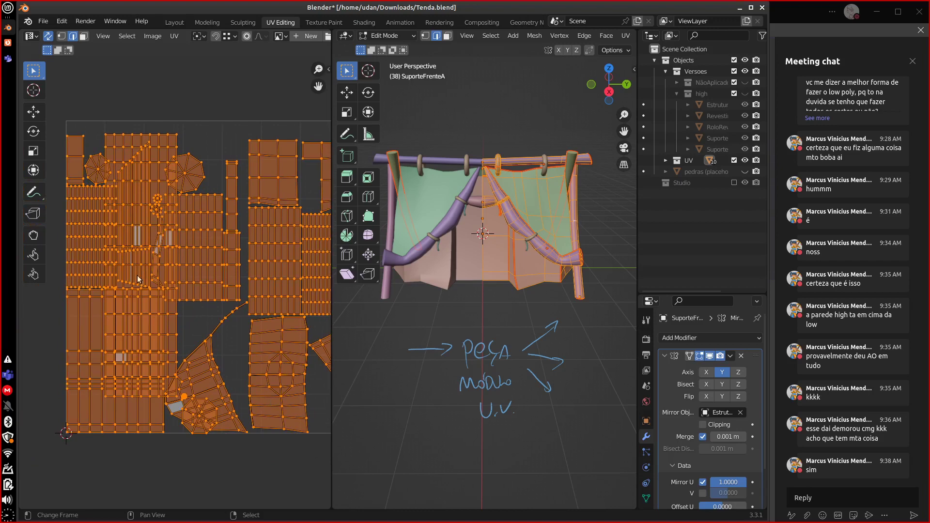
middle_drag(285, 481, 219, 452)
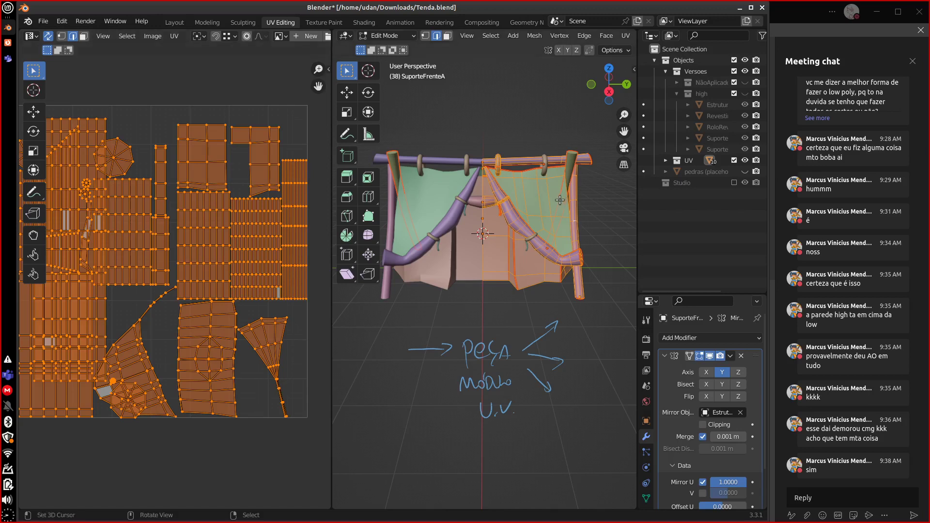
Try Lightmap Pack again on the tent's selected faces, inspect the packed layout and undo it.
key(u)
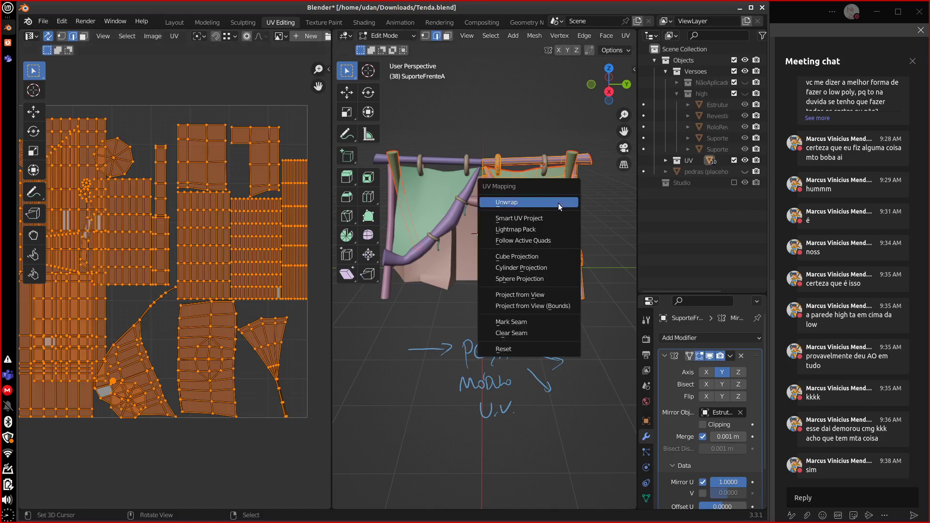
click(548, 231)
click(548, 341)
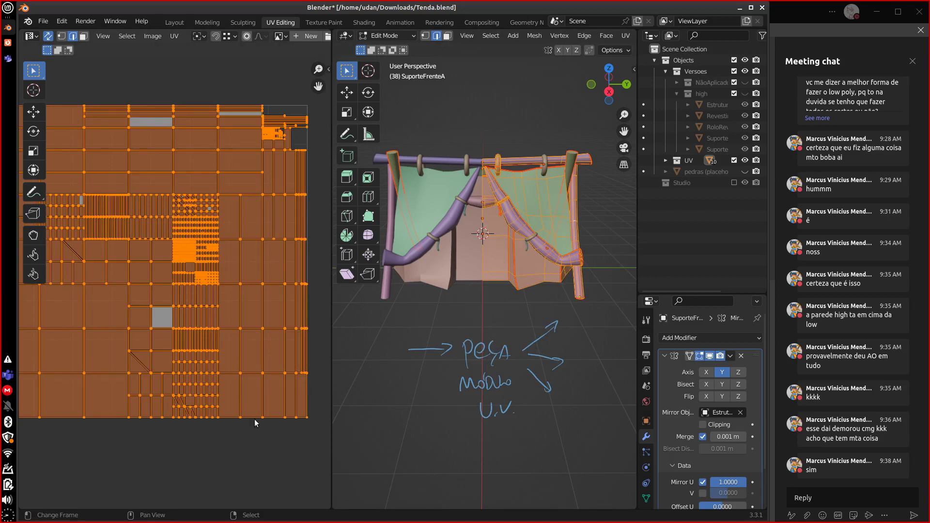
middle_drag(254, 419, 291, 423)
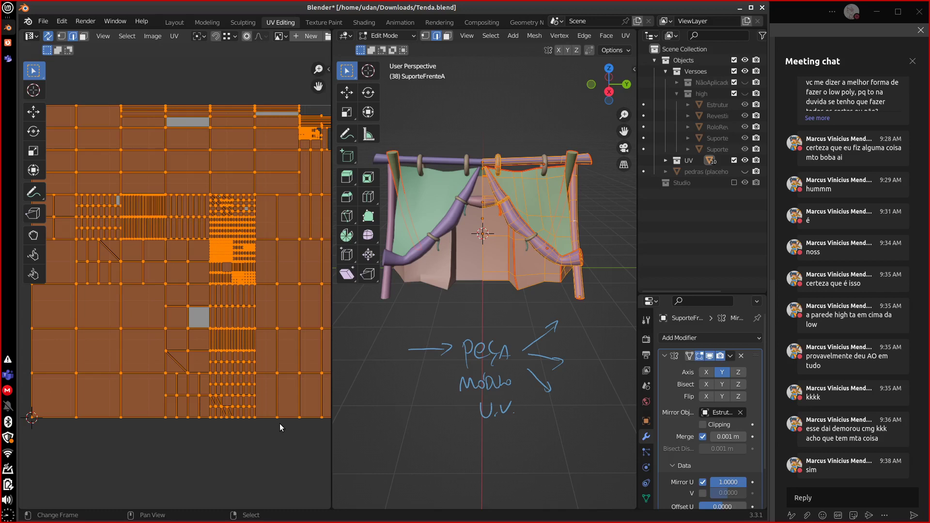
key(ctrl+z)
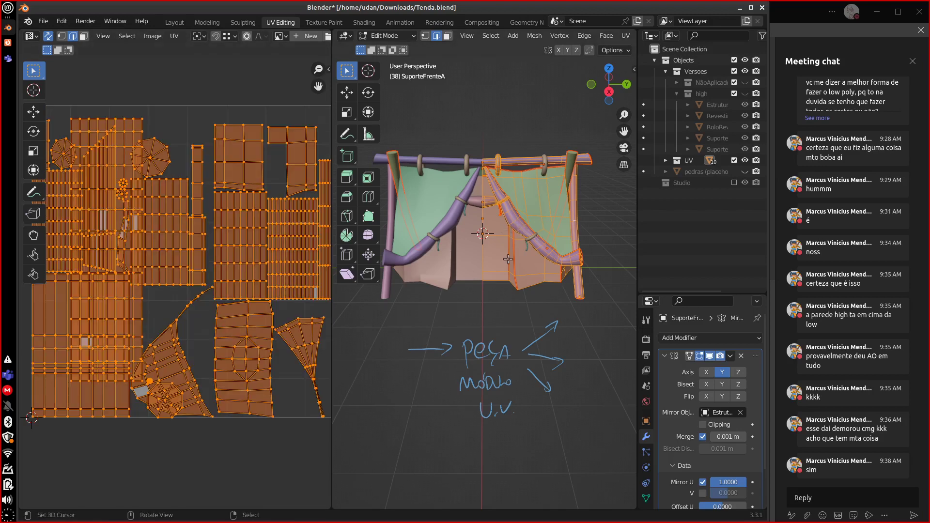
Annotate the space above the tent's front with a circled exclamation mark and an arrow pointing down to it.
mouse_move(265, 452)
middle_down()
mouse_move(284, 463)
mouse_move(278, 458)
middle_up()
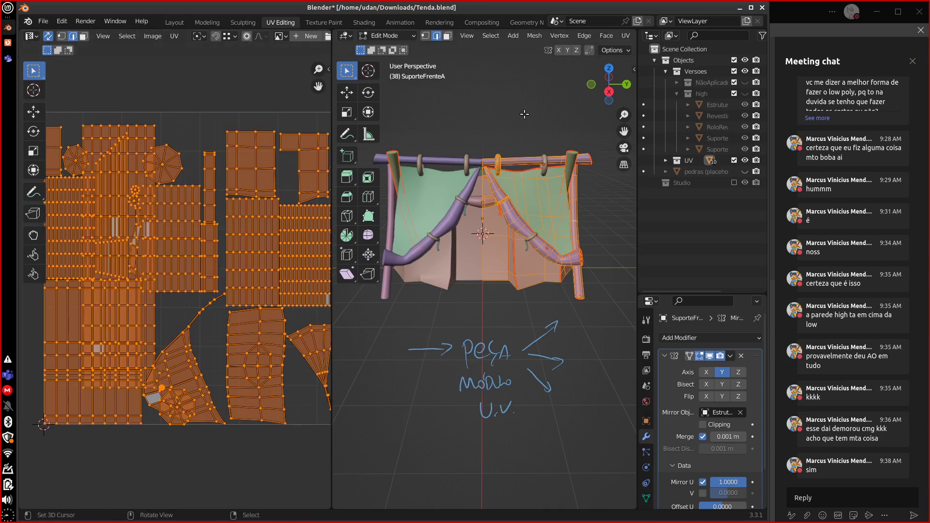
drag(532, 97, 520, 140)
drag(517, 131, 536, 121)
drag(540, 72, 539, 88)
drag(540, 95, 540, 99)
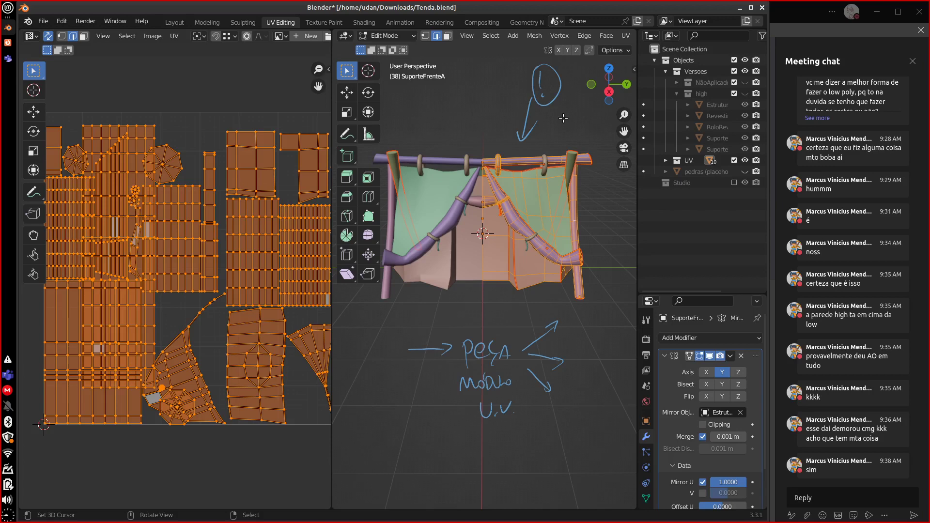
Select the linked geometry of the tent's front support poles and examine its islands in the UV layout.
click(582, 290)
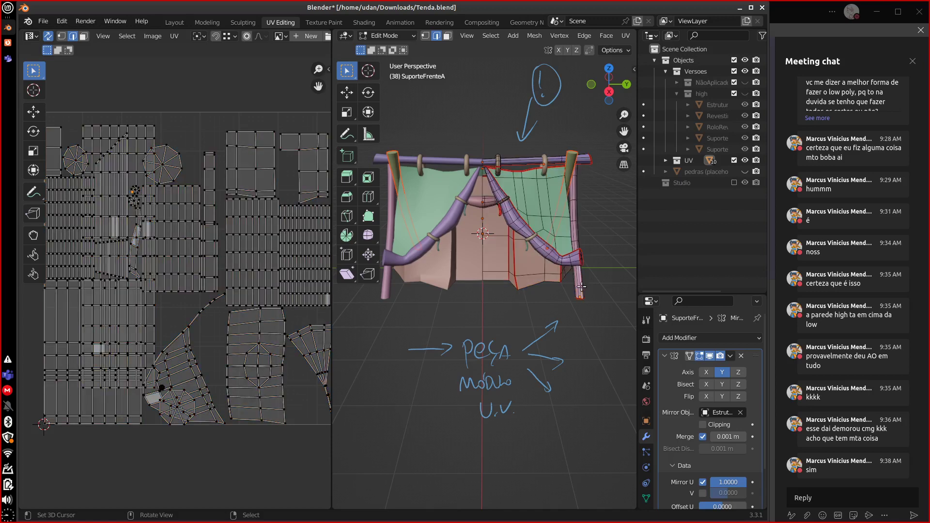
key(ctrl+l)
middle_drag(269, 414, 214, 441)
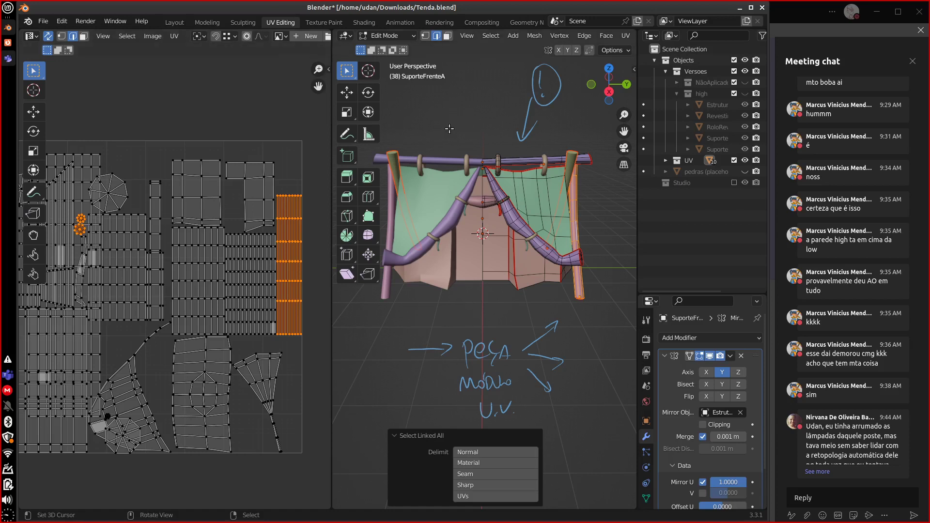
Sketch a gear-shaped annotation around a small circle above the tent and erase it.
mouse_move(447, 118)
mouse_down()
mouse_move(443, 91)
mouse_move(459, 99)
mouse_up()
drag(463, 104, 472, 111)
mouse_move(472, 117)
mouse_down()
mouse_move(479, 125)
mouse_move(454, 145)
mouse_move(423, 111)
mouse_up()
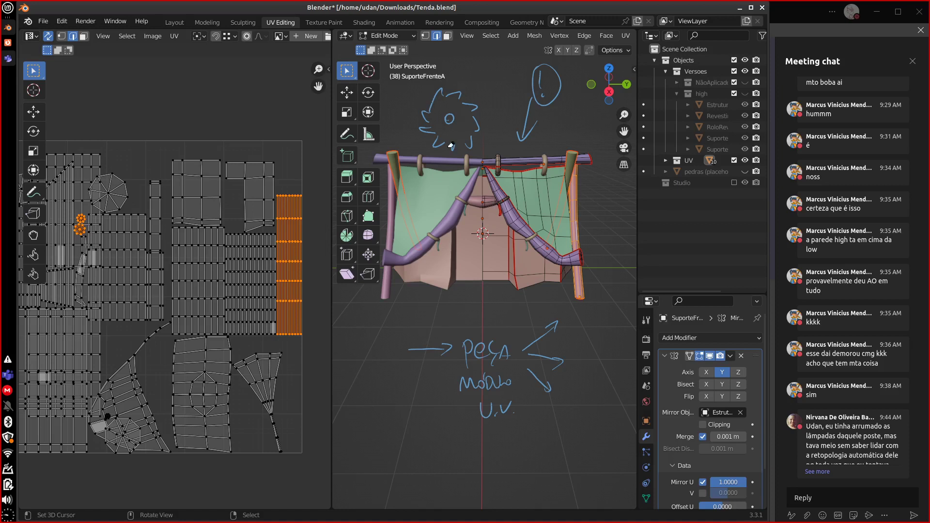
right_drag(449, 144, 424, 122)
mouse_move(425, 120)
mouse_down()
mouse_move(477, 127)
mouse_move(466, 123)
mouse_up()
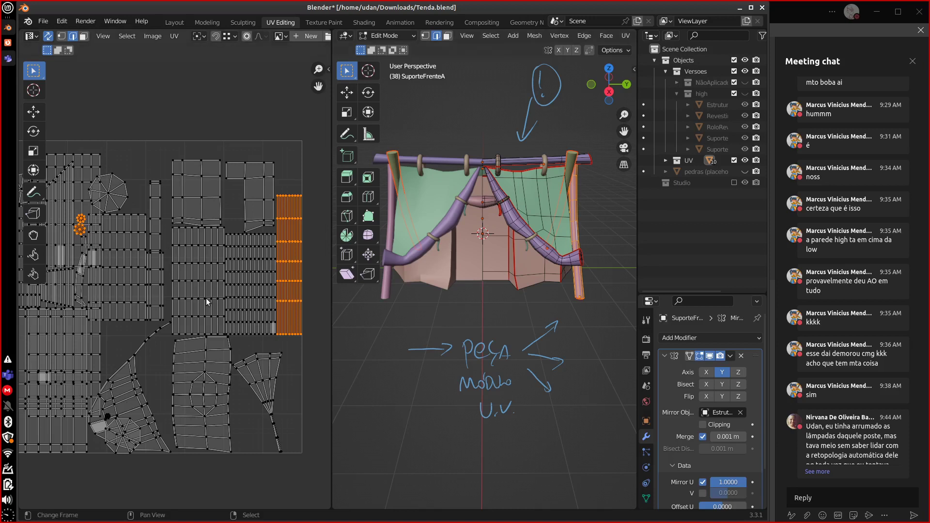
Draw a square annotation above the UV layout to represent a texture space.
mouse_move(175, 379)
middle_down()
mouse_move(235, 371)
mouse_move(184, 377)
middle_up()
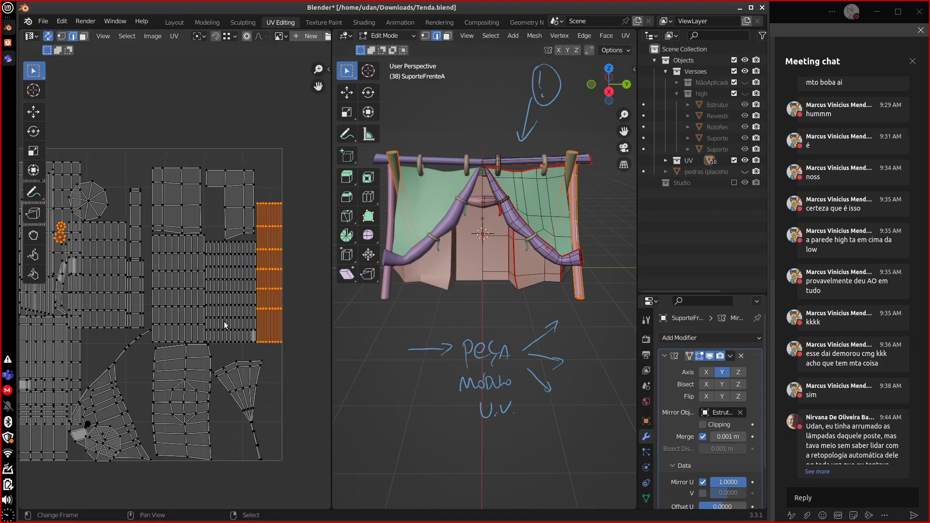
middle_drag(256, 290, 252, 293)
scroll(252, 286, right, 2)
scroll(249, 269, down, 2)
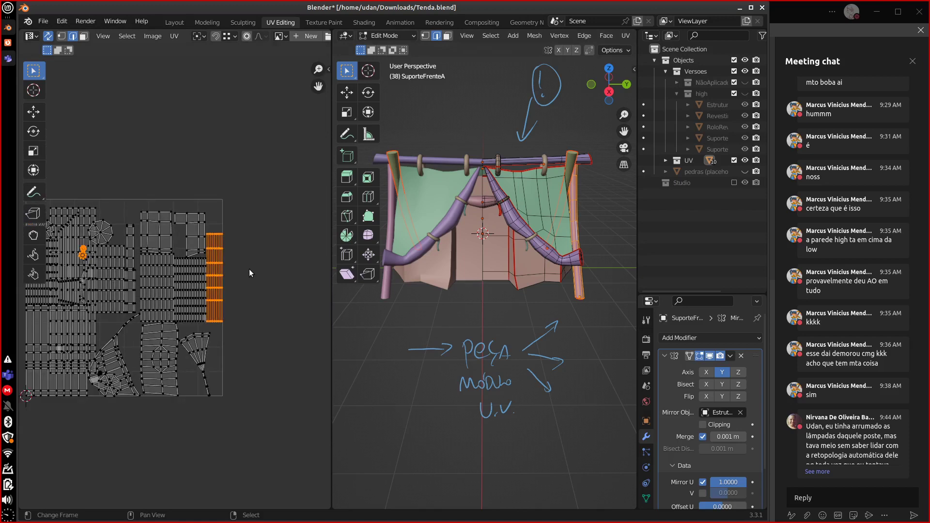
drag(128, 83, 132, 184)
drag(128, 84, 243, 77)
drag(135, 187, 250, 183)
drag(241, 77, 239, 185)
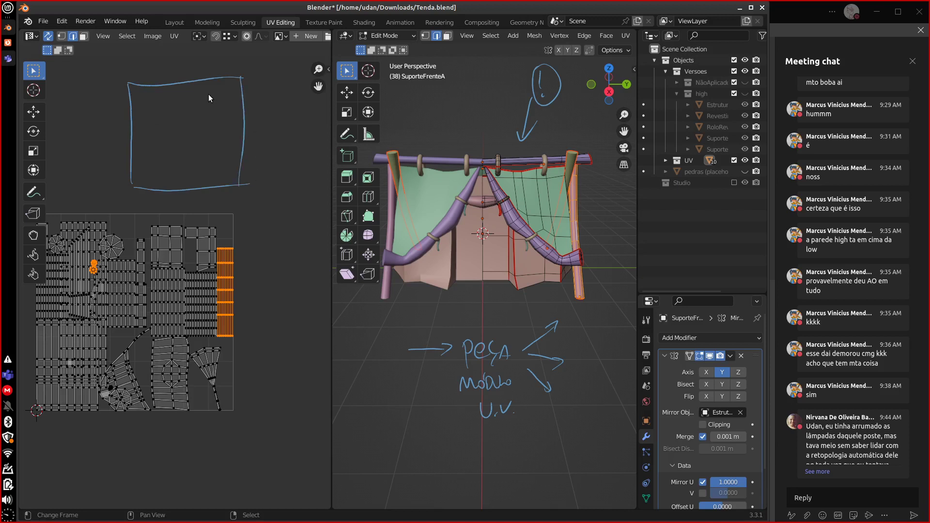
Sketch separate island shapes inside the annotated square and label its areas A, B, C and D.
mouse_move(207, 90)
mouse_down()
mouse_move(224, 131)
mouse_move(208, 127)
mouse_move(211, 103)
mouse_move(146, 131)
mouse_up()
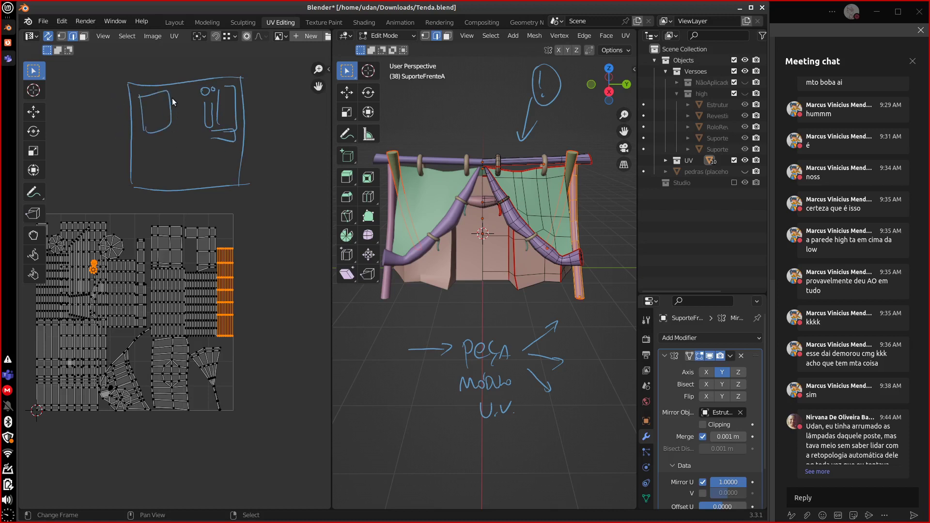
mouse_move(173, 97)
mouse_down()
mouse_move(183, 91)
mouse_move(187, 124)
mouse_up()
mouse_move(140, 153)
mouse_down()
mouse_move(147, 179)
mouse_move(161, 171)
mouse_up()
drag(151, 164, 160, 163)
drag(154, 101, 155, 122)
drag(155, 100, 156, 122)
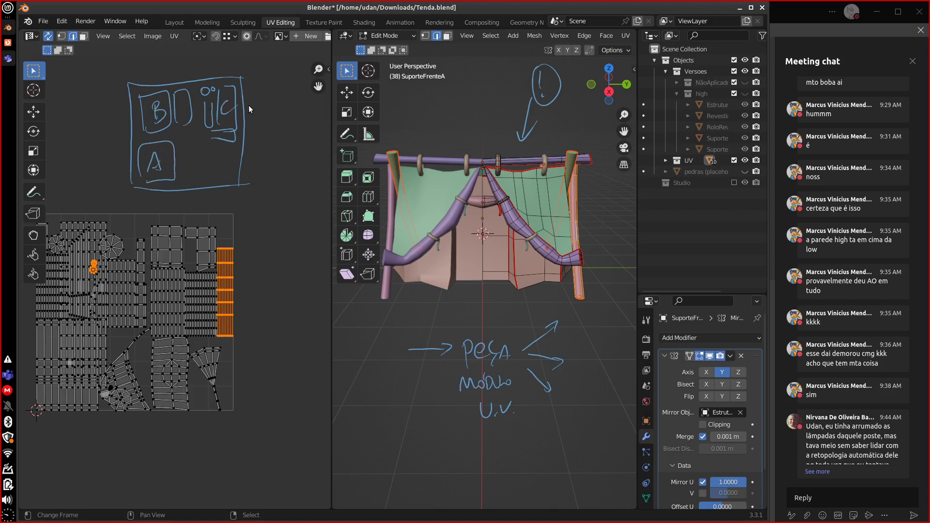
drag(206, 157, 209, 174)
Select linked geometry from the islands in the UV layout and examine the L-shaped wall island.
key(s)
right_click(104, 247)
right_click(203, 297)
key(ctrl+l)
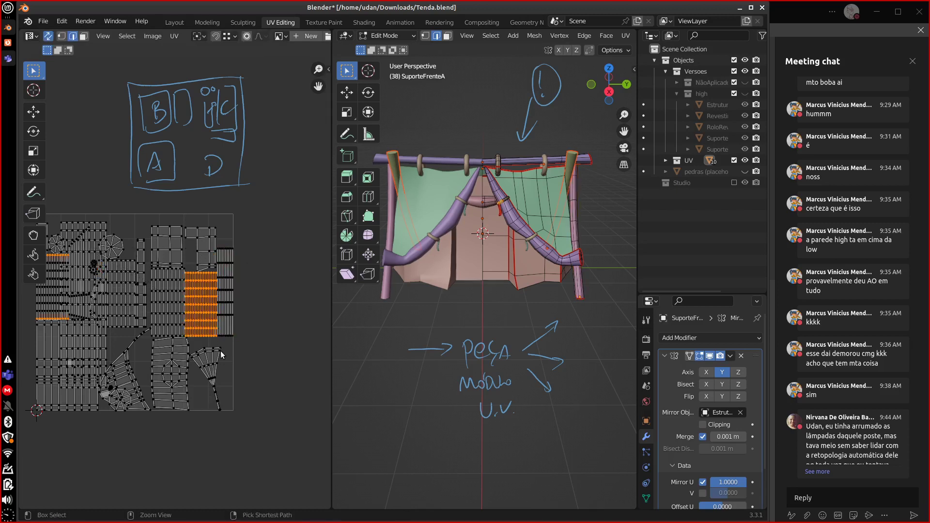
click(203, 253)
ctrl+click(201, 270)
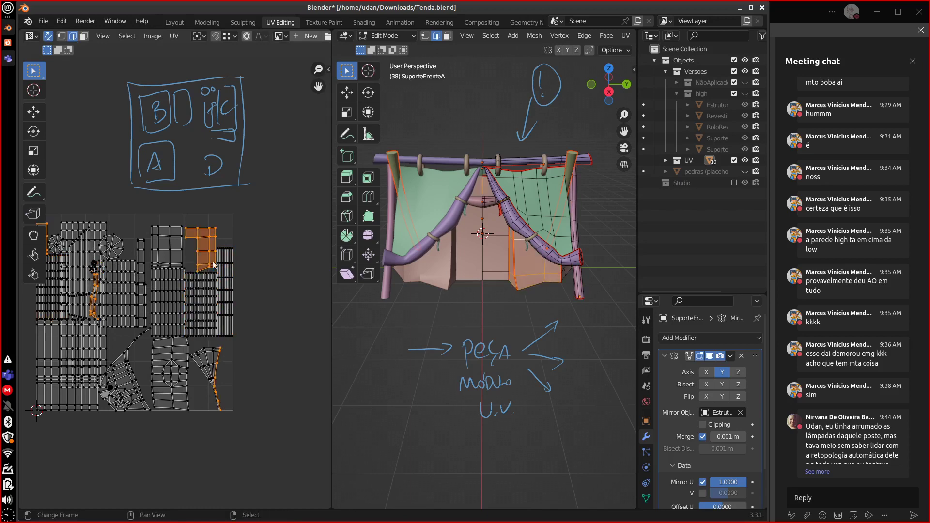
middle_drag(222, 270, 216, 263)
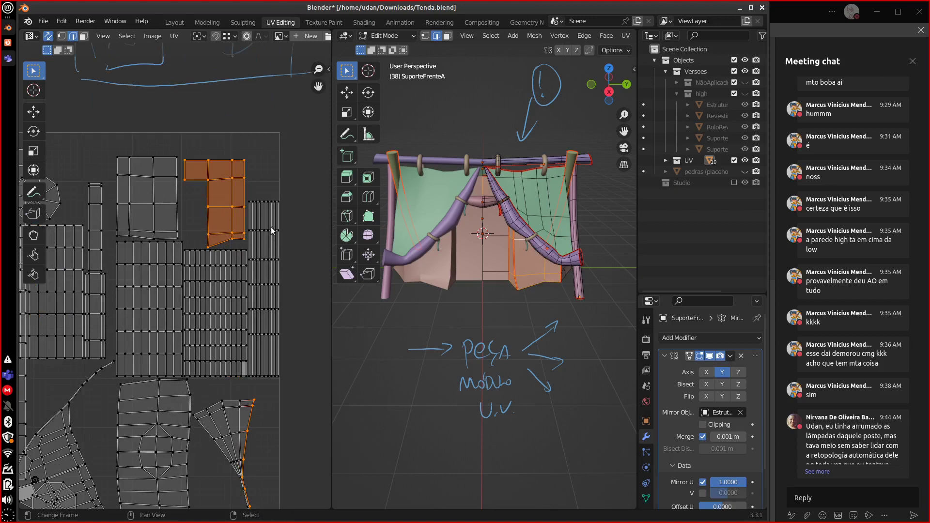
Label the L-shaped wall island A and the adjacent narrow-strip island B with annotations.
middle_drag(276, 206, 242, 237)
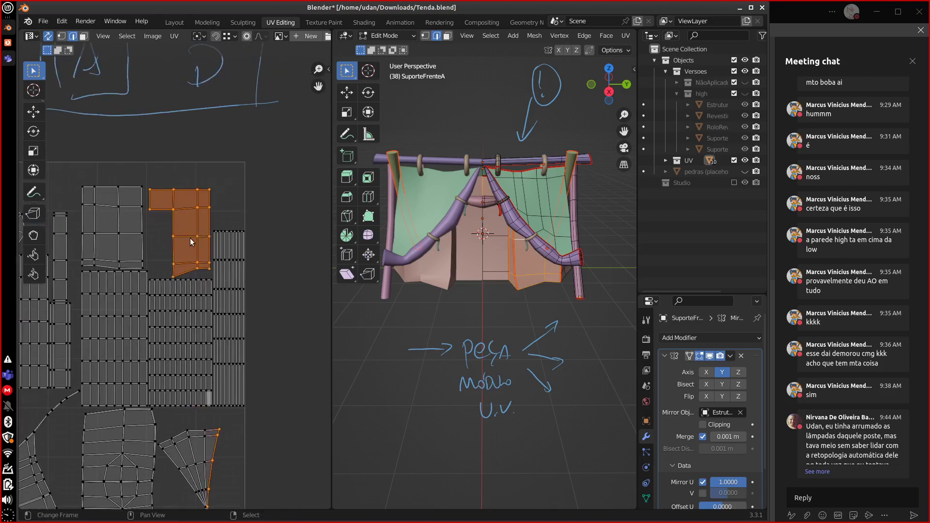
mouse_move(188, 241)
mouse_down()
mouse_move(203, 228)
mouse_move(218, 247)
mouse_up()
mouse_move(218, 225)
mouse_down()
mouse_move(226, 236)
mouse_move(215, 253)
mouse_up()
scroll(221, 314, up, 4)
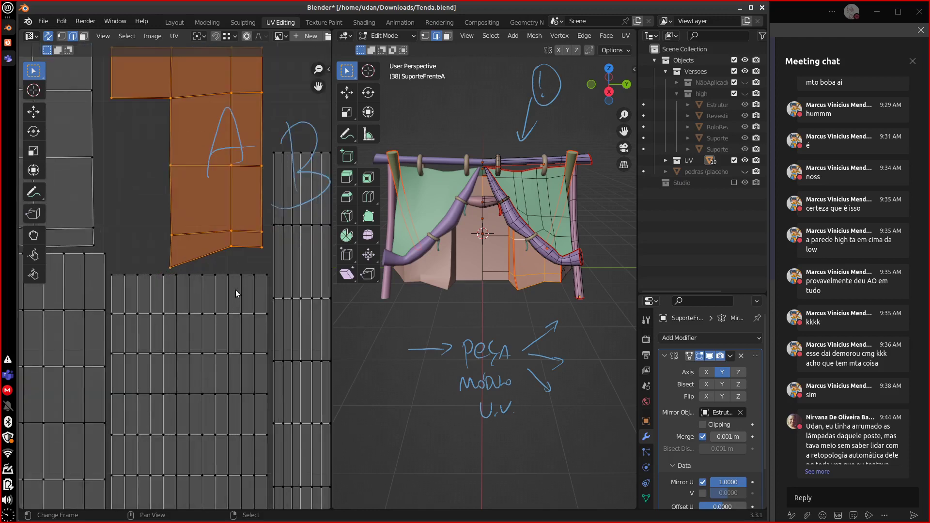
middle_drag(298, 292, 192, 342)
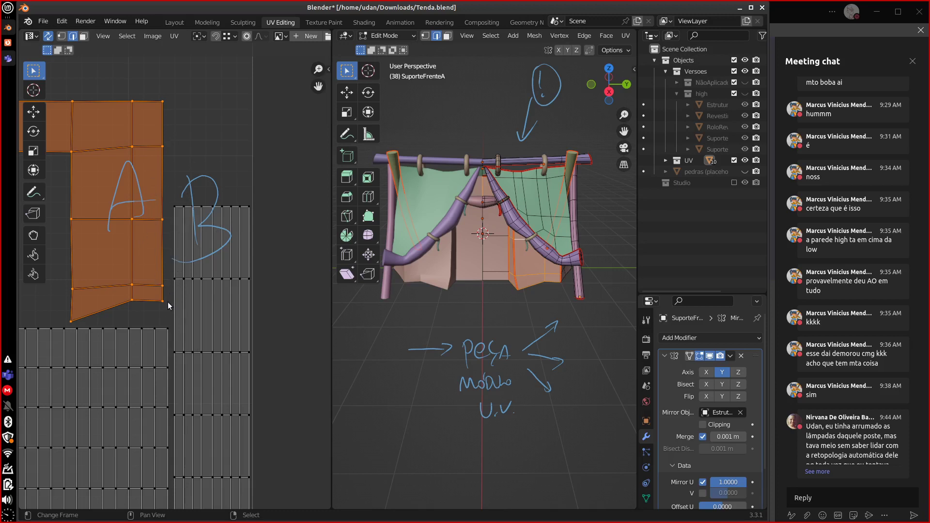
Mark the gap between islands A and B with annotation lines, and erase these notes.
drag(168, 302, 169, 140)
drag(153, 240, 176, 239)
scroll(165, 302, down, 3)
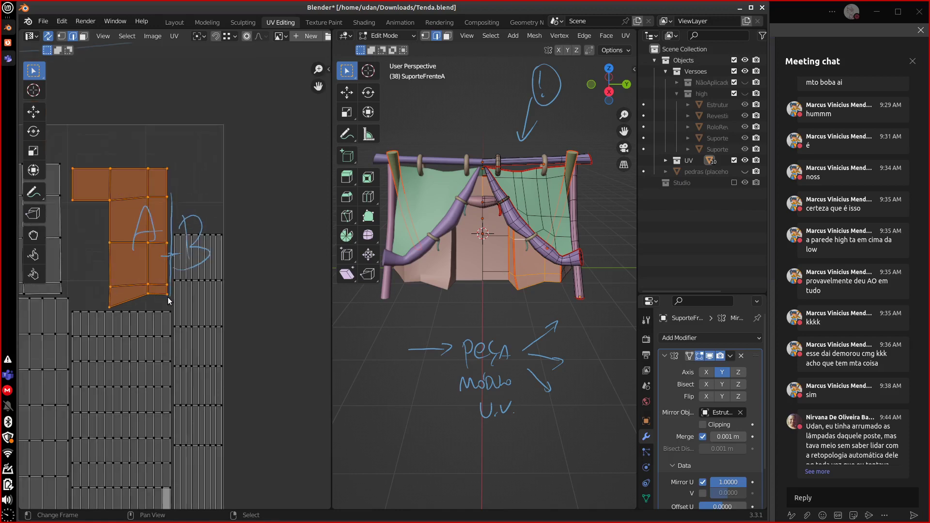
scroll(168, 302, down, 2)
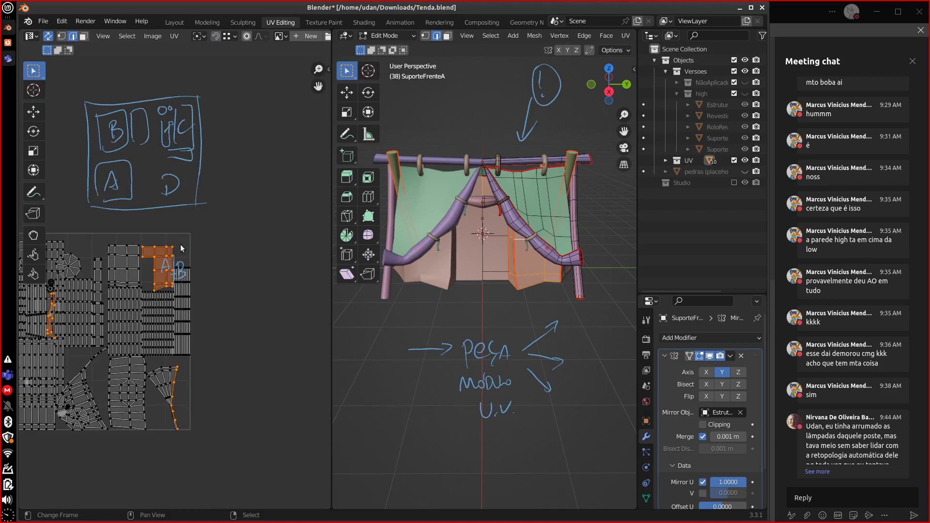
mouse_move(181, 269)
right_down()
mouse_move(164, 274)
mouse_move(184, 272)
right_up()
Sketch a row of overlapping rectangles beside the UV layout and erase it.
mouse_move(243, 236)
mouse_down()
mouse_move(264, 230)
mouse_move(269, 246)
mouse_move(250, 267)
mouse_move(264, 264)
mouse_up()
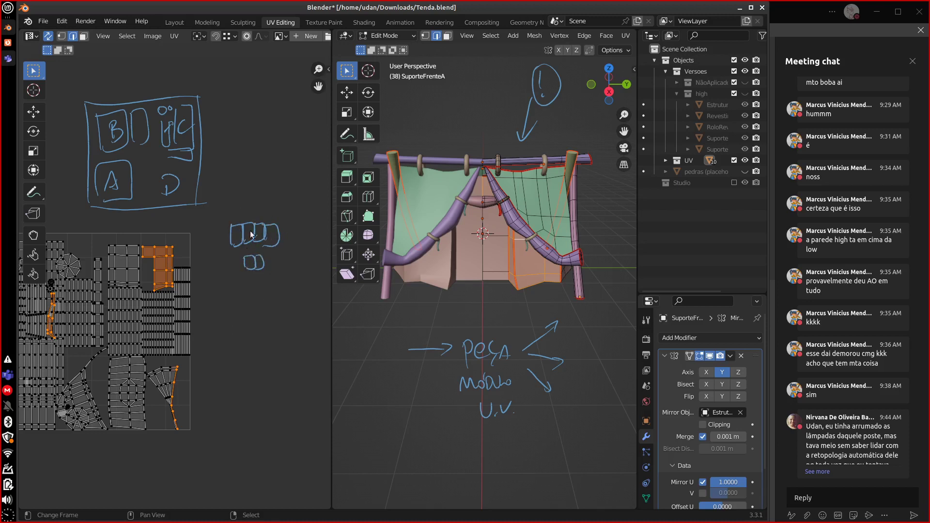
drag(243, 222, 269, 243)
mouse_move(261, 235)
right_down()
mouse_move(257, 206)
mouse_move(251, 275)
mouse_move(230, 271)
right_up()
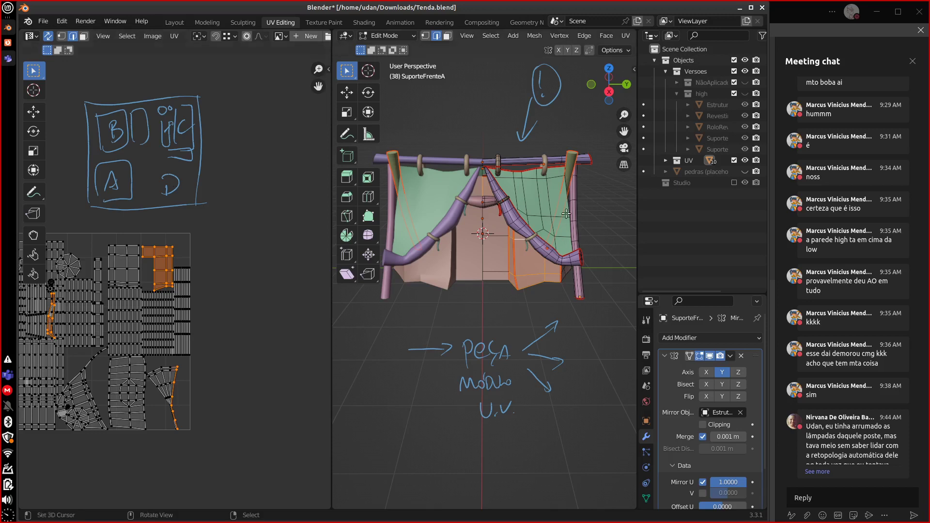
Select the whole fan-shaped wall island in the UV layout through its linked geometry.
key(u)
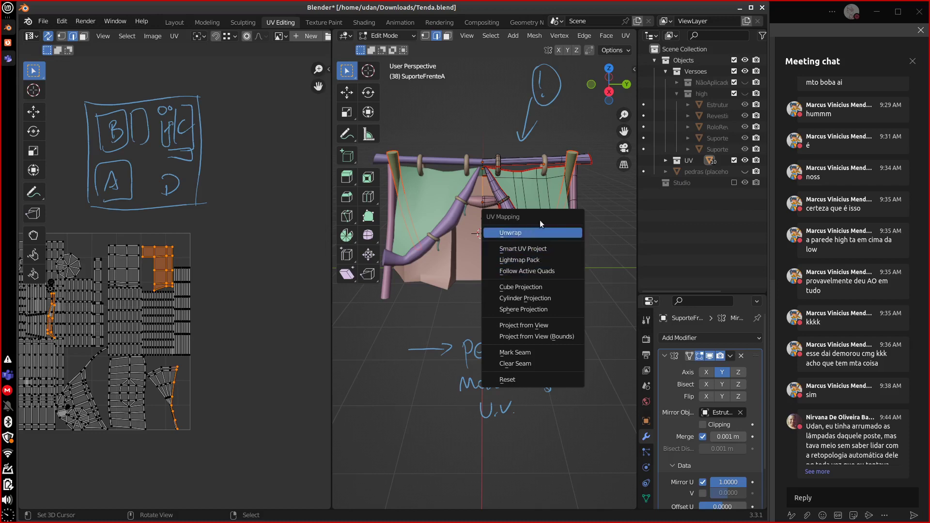
click(501, 233)
middle_drag(193, 440, 209, 360)
scroll(220, 364, up, 5)
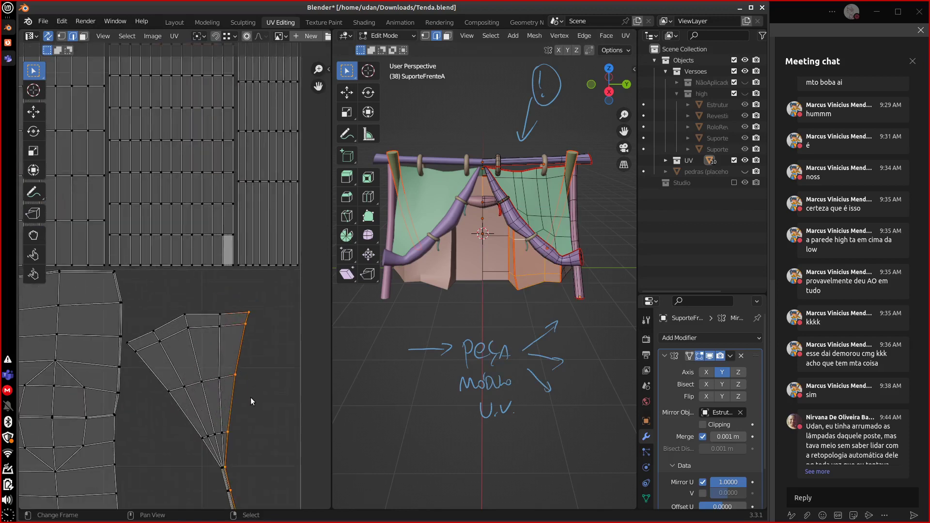
middle_drag(250, 397, 207, 199)
middle_drag(220, 328, 217, 345)
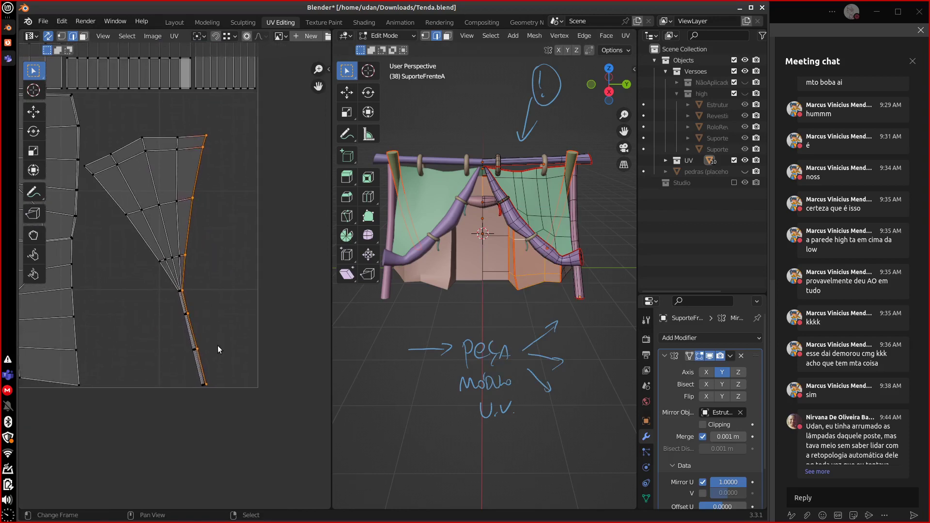
click(194, 332)
key(ctrl+l)
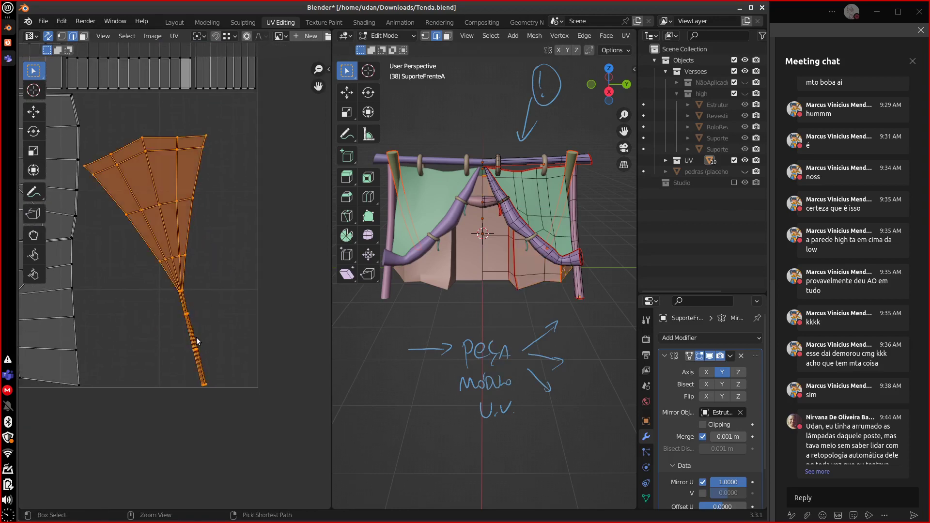
Try an Angle Based unwrap of the fan-shaped side wall with a 0.000 margin, and undo it.
middle_drag(608, 322, 492, 279)
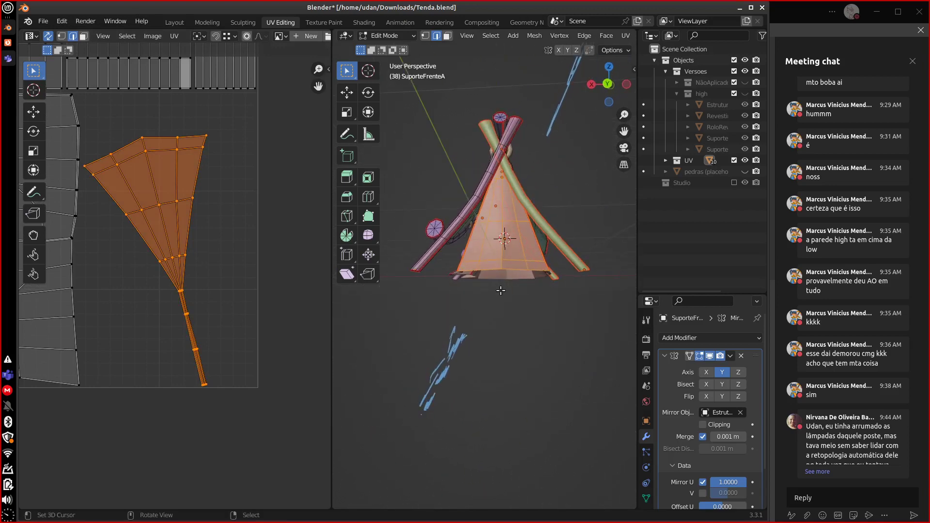
key(u)
click(490, 266)
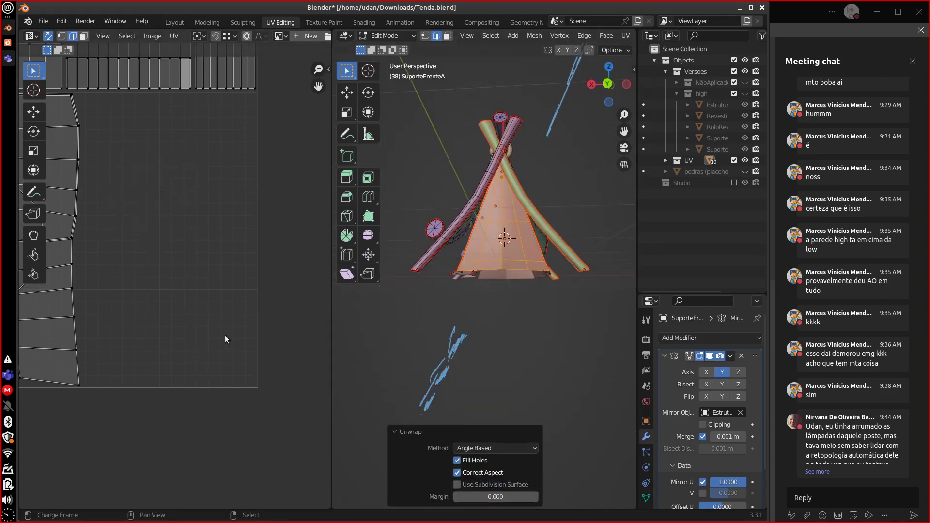
scroll(252, 329, down, 6)
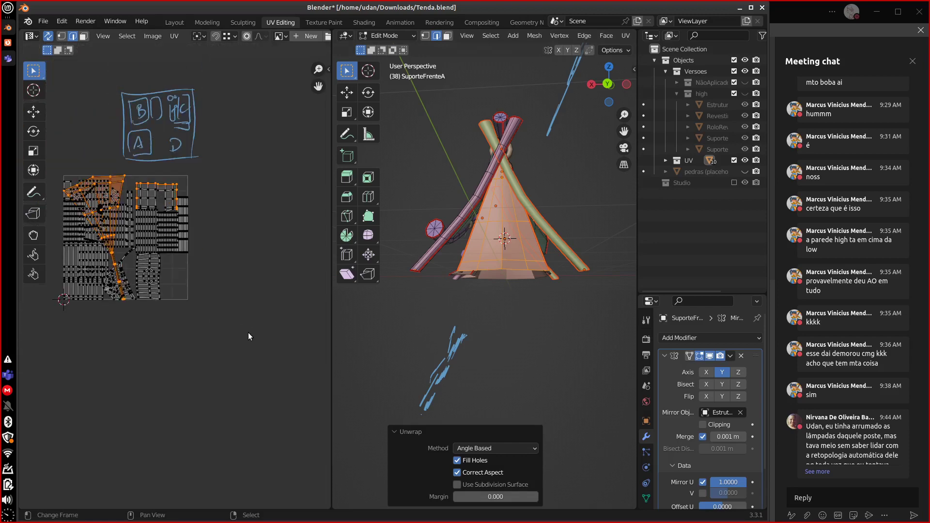
scroll(248, 334, up, 2)
key(ctrl+z)
Isolate the tent's wall mesh by selecting its linked geometry and hiding the other unhidden parts.
middle_drag(523, 291, 628, 266)
scroll(463, 284, up, 5)
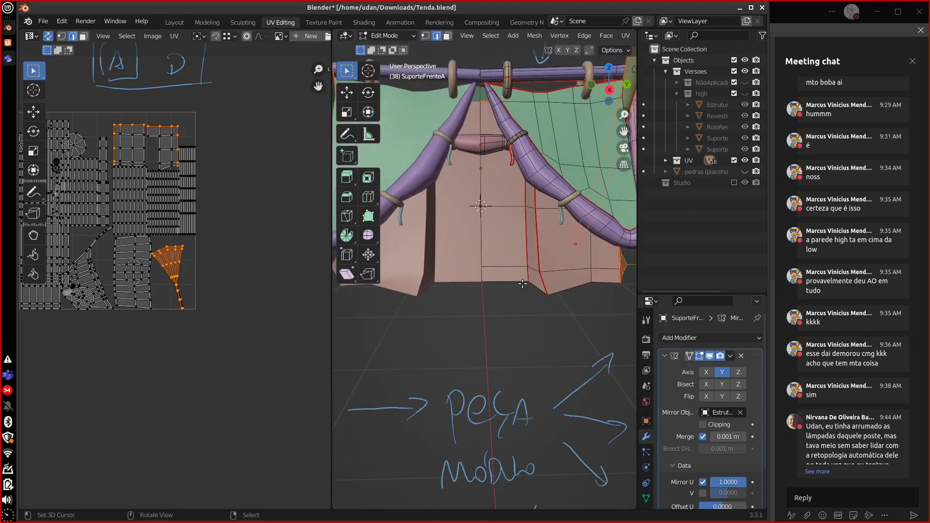
middle_drag(527, 290, 533, 292)
middle_drag(560, 263, 507, 268)
click(491, 301)
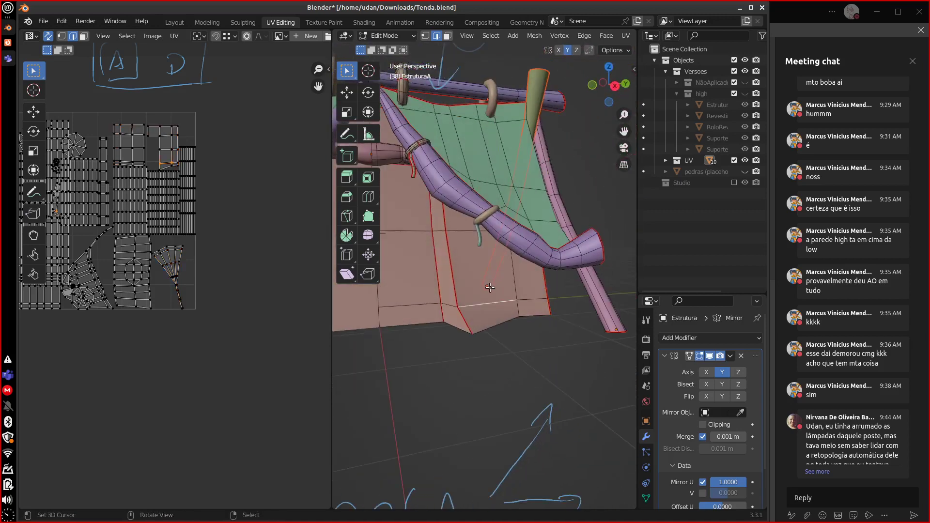
key(ctrl+l)
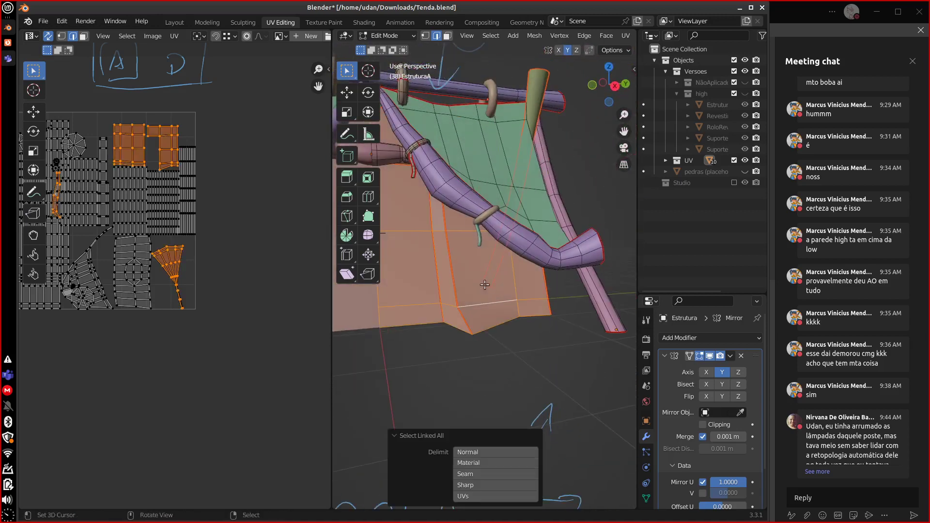
middle_drag(484, 285, 435, 209)
key(alt+a)
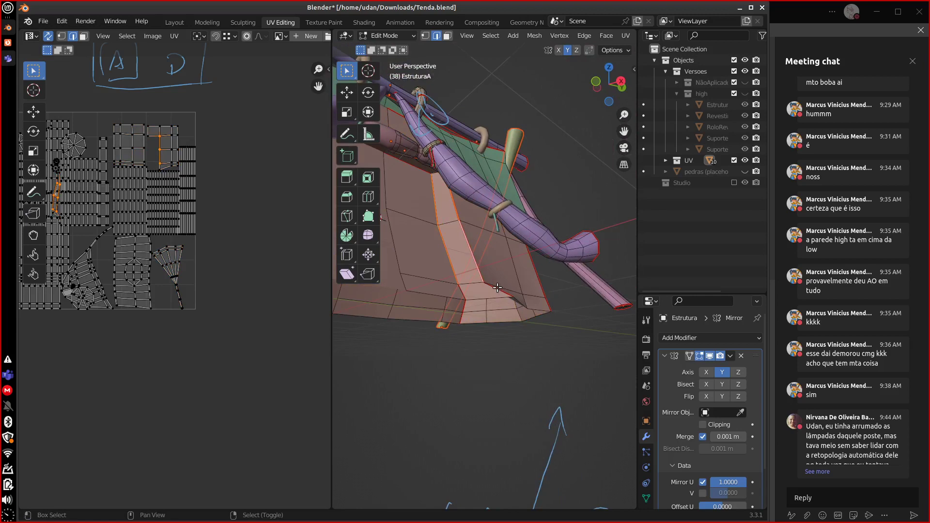
middle_drag(506, 295, 476, 315)
key(ctrl+l)
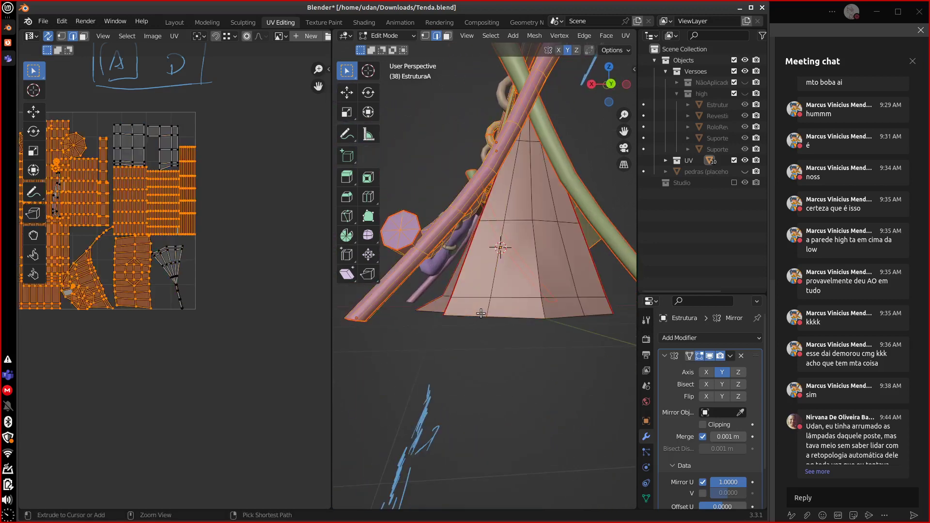
key(h)
Select the seam edges around the wall's notched opening and along its outer corner.
middle_drag(483, 312, 674, 277)
mouse_move(533, 252)
middle_down()
mouse_move(537, 273)
mouse_move(533, 256)
middle_up()
right_click(426, 166)
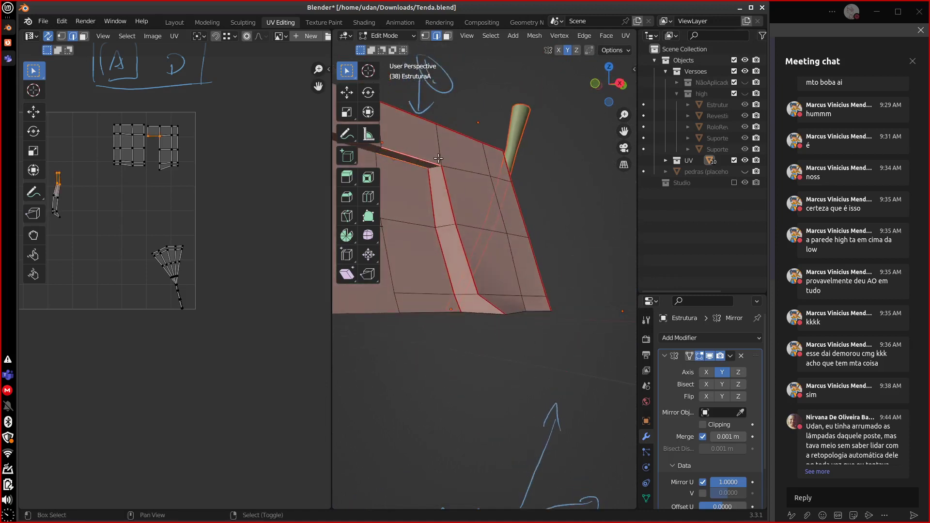
shift+click(453, 208)
shift+click(442, 259)
shift+click(438, 208)
shift+click(463, 249)
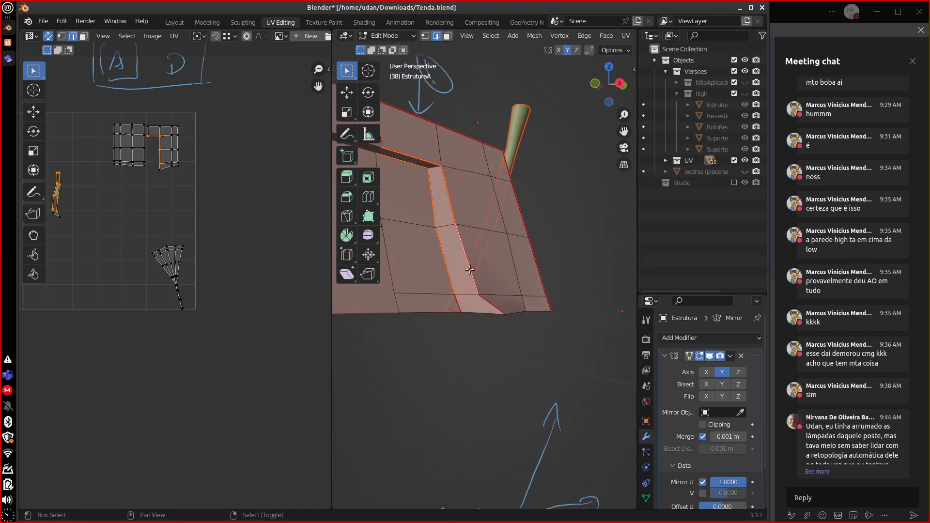
shift+click(487, 302)
middle_drag(473, 309, 549, 281)
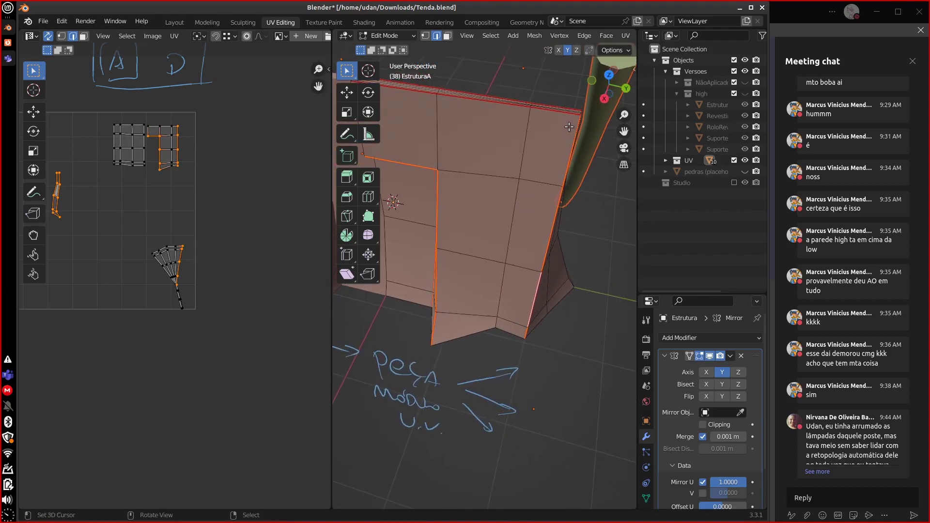
Add the seam edges along the front side of the wall's top ridge to the selection and clear the seams.
shift+click(534, 115)
shift+right_click(482, 107)
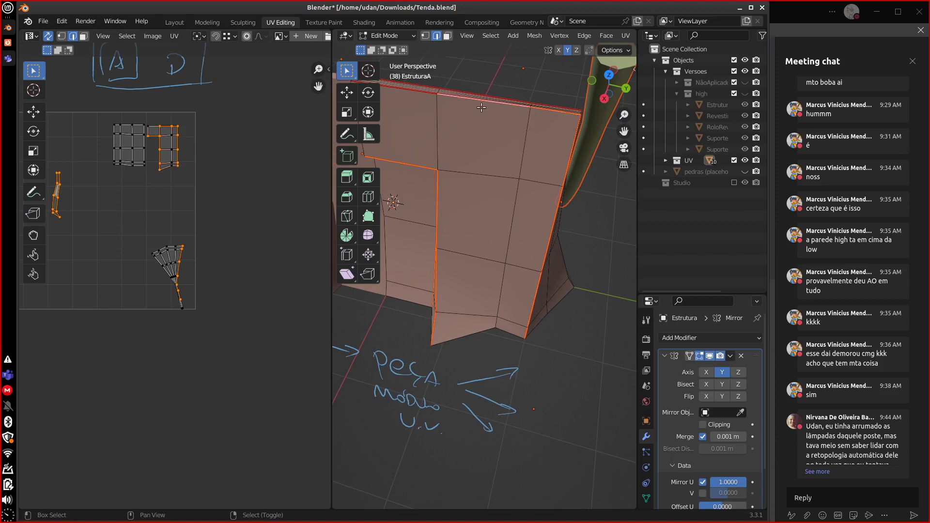
shift+right_click(419, 91)
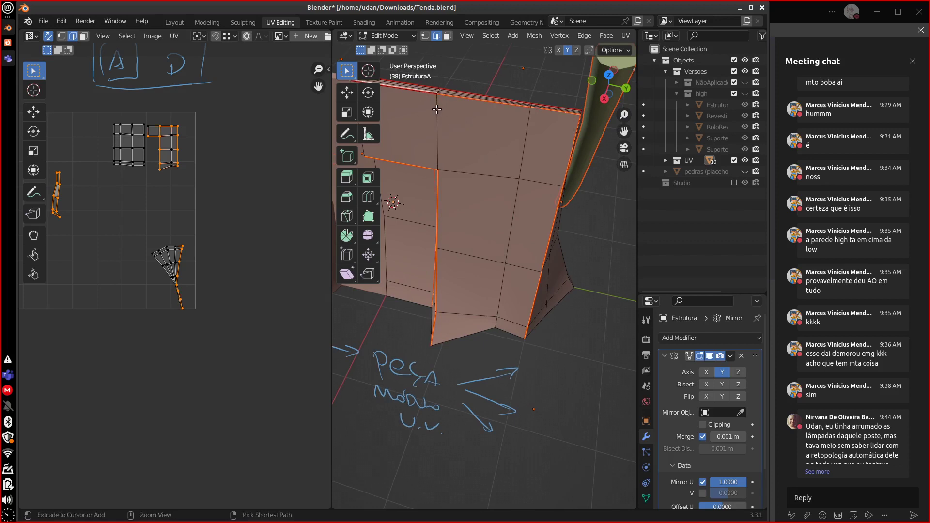
key(ctrl+z)
shift+right_click(427, 95)
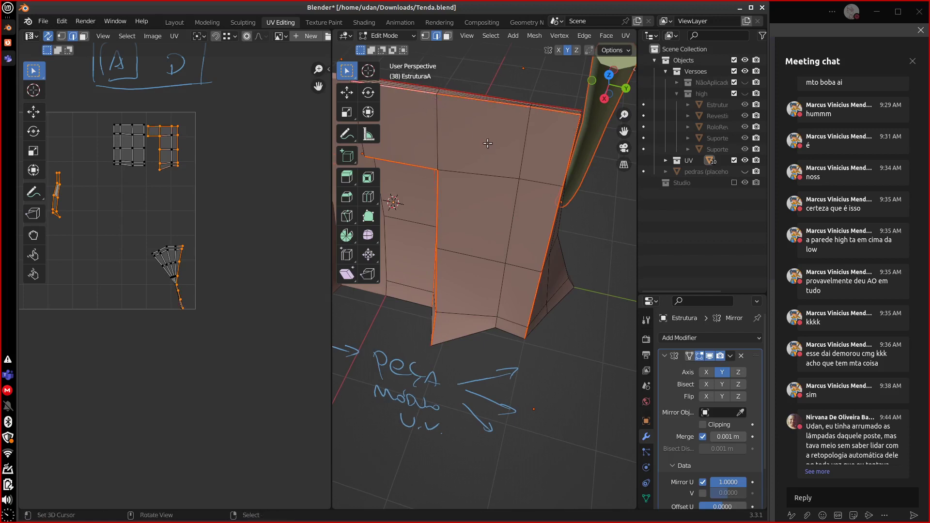
key(u)
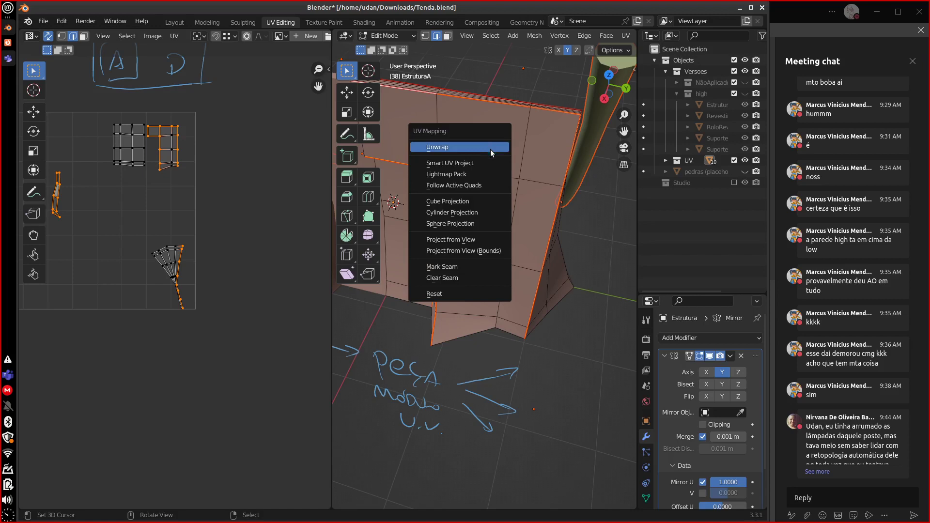
click(473, 279)
Merge the extra vertices at the pole end of the ridge strip, using At Last.
middle_drag(494, 225, 479, 250)
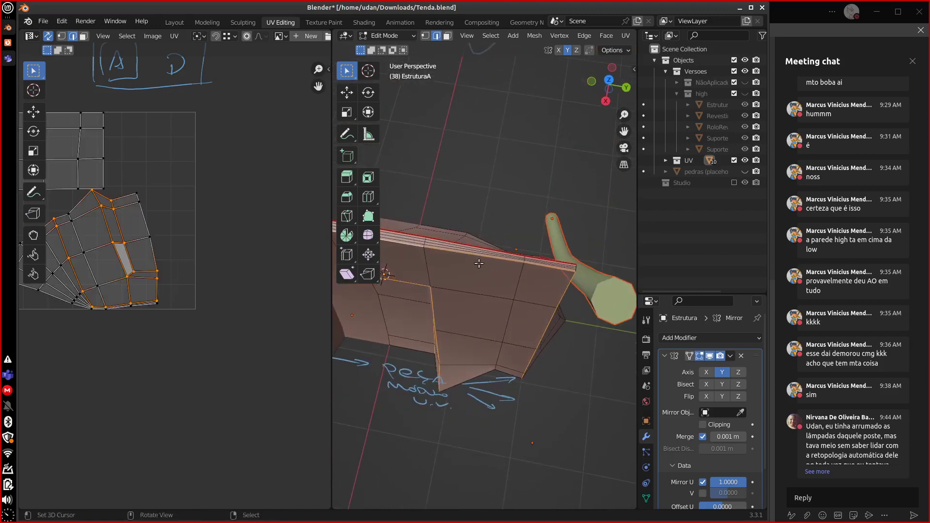
scroll(495, 290, up, 8)
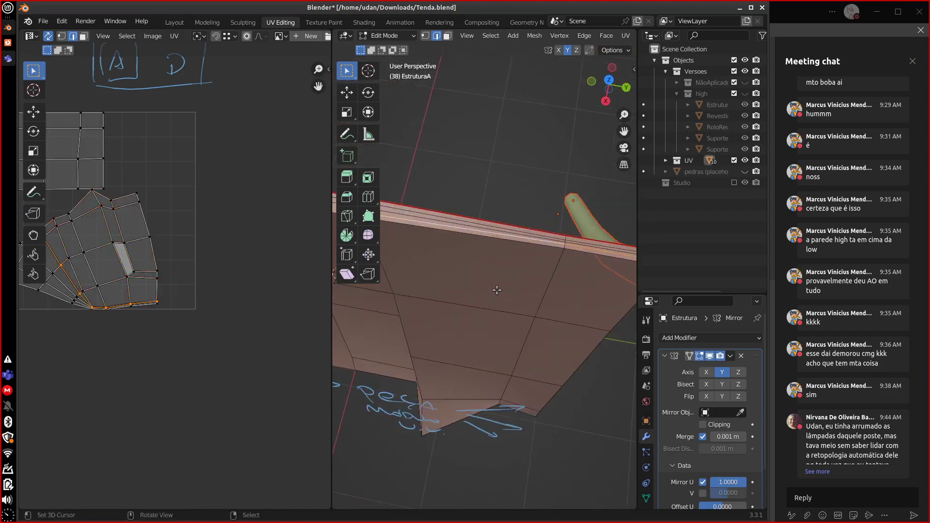
middle_drag(466, 303, 477, 285)
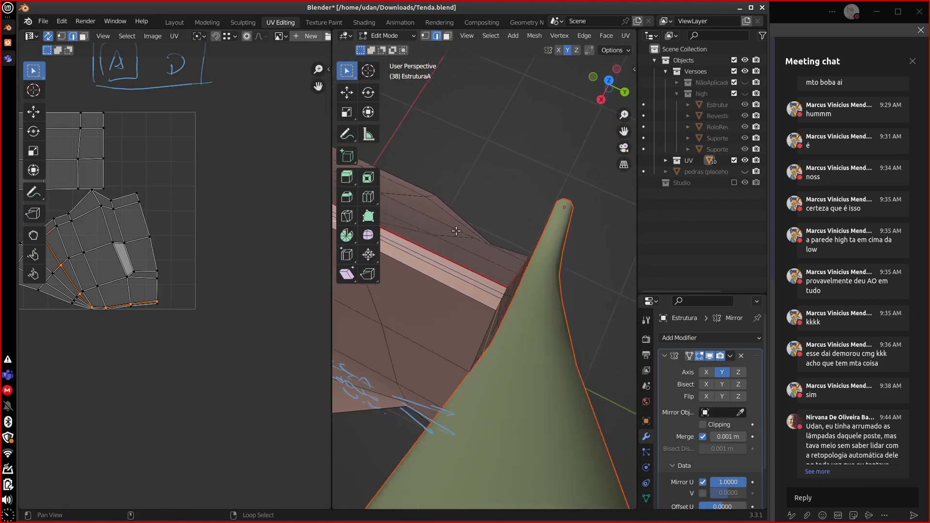
click(425, 35)
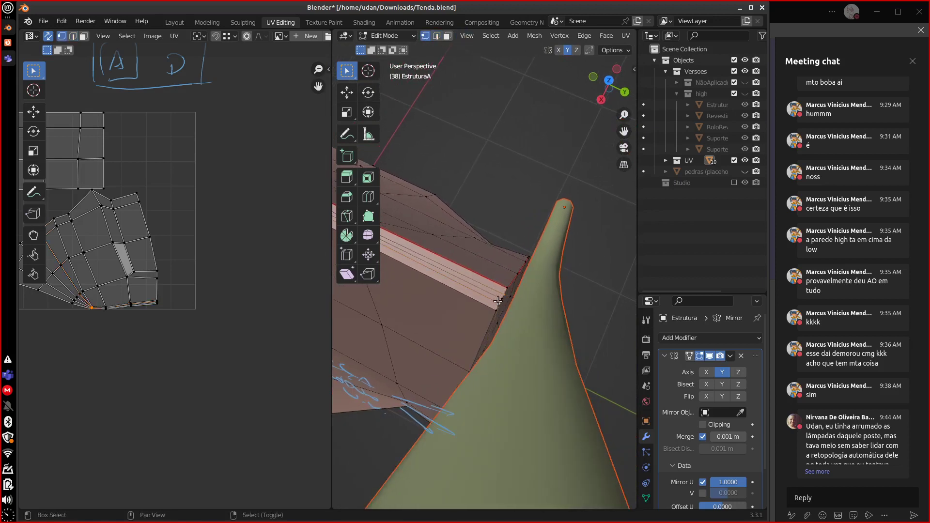
key(m)
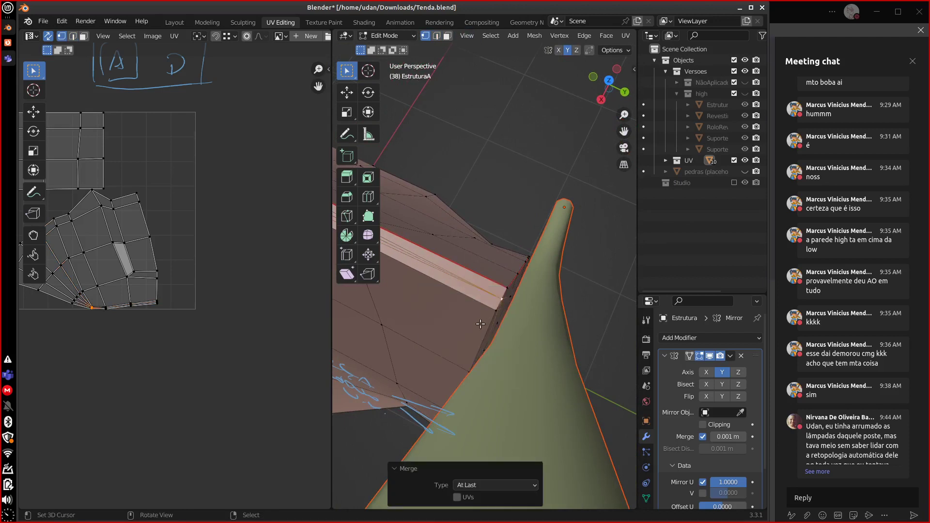
Merge the extra ridge-strip vertices at the next two crossing edge loops, using At Last for each pair.
shift+middle_drag(480, 323, 582, 364)
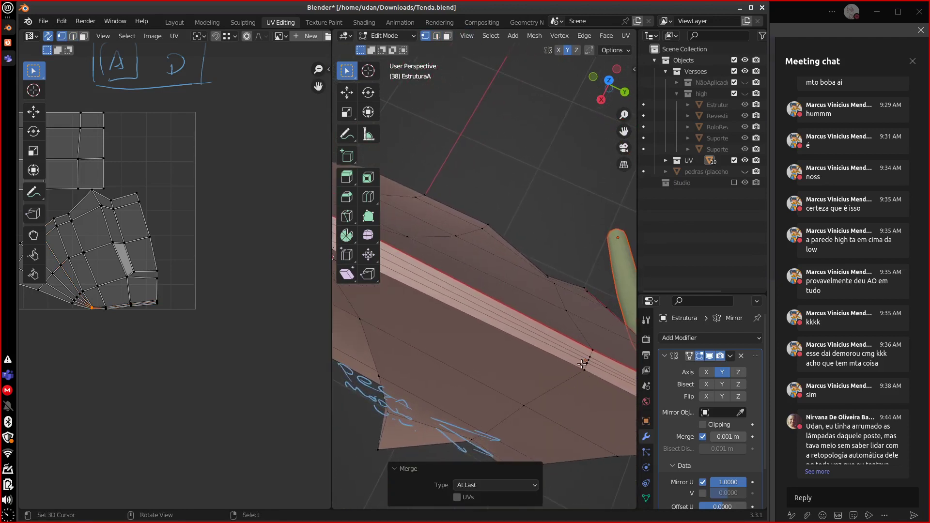
shift+click(589, 360)
shift+click(588, 358)
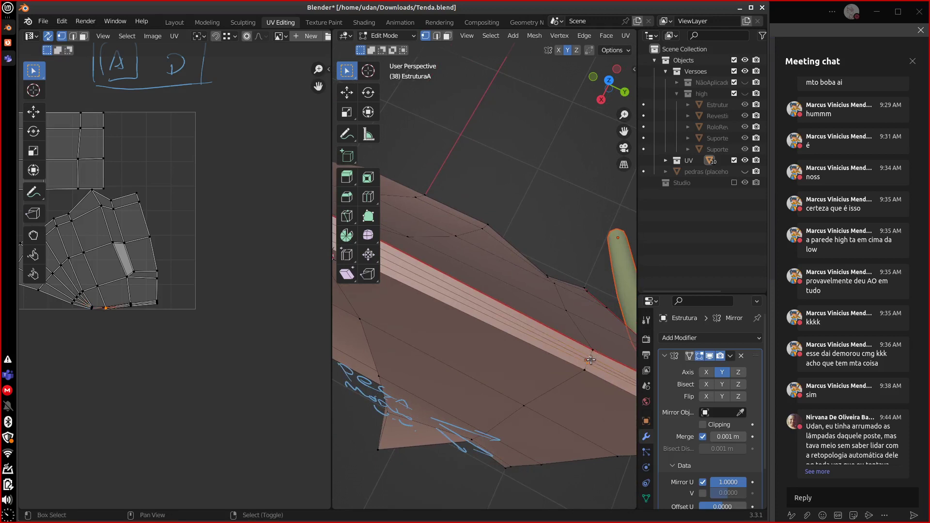
shift+click(590, 360)
key(m)
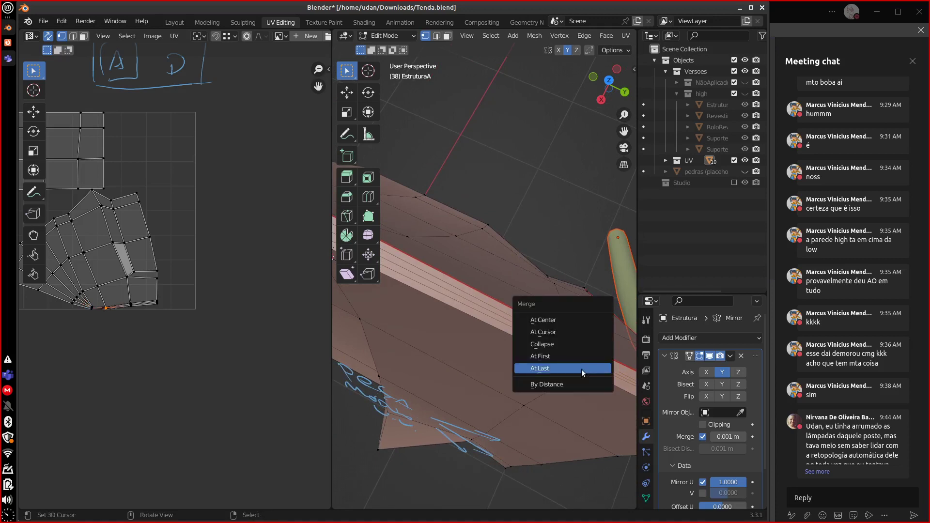
click(582, 369)
shift+middle_drag(552, 339, 615, 372)
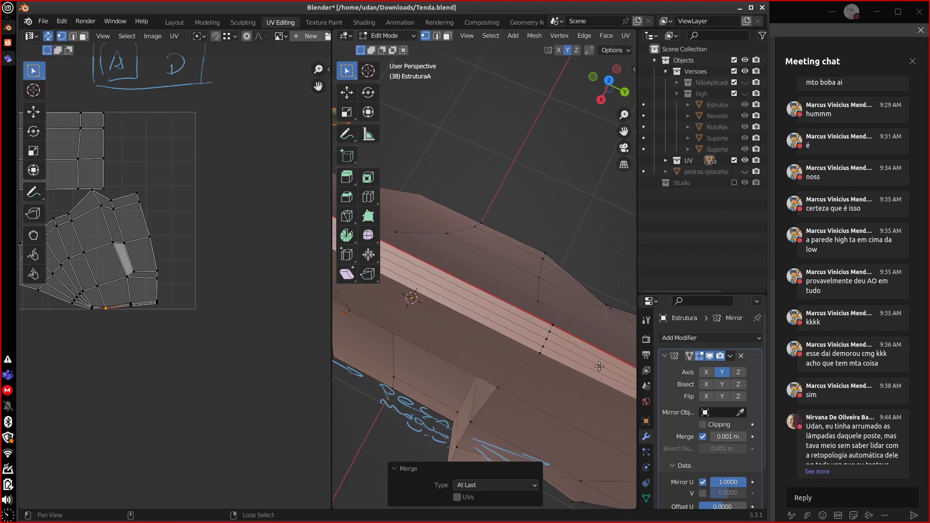
click(544, 345)
key(m)
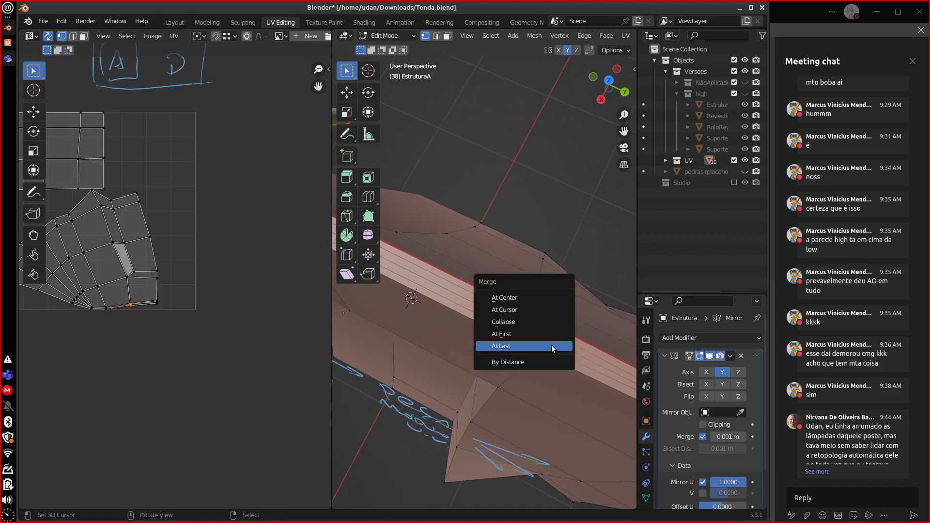
click(550, 344)
Merge the extra ridge-strip vertices at the mirror centre line, using At Last.
ctrl+scroll(561, 342, up, 2)
ctrl+scroll(565, 342, up, 2)
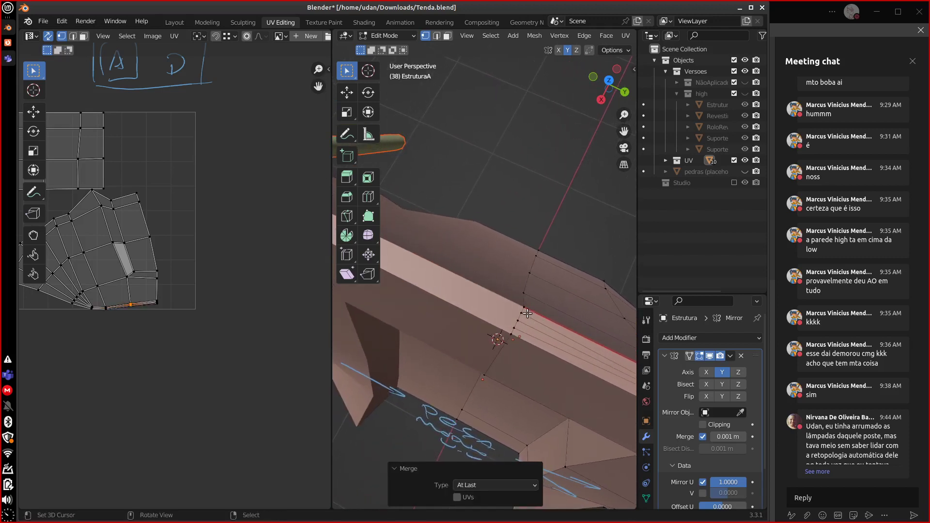
click(515, 324)
shift+click(518, 319)
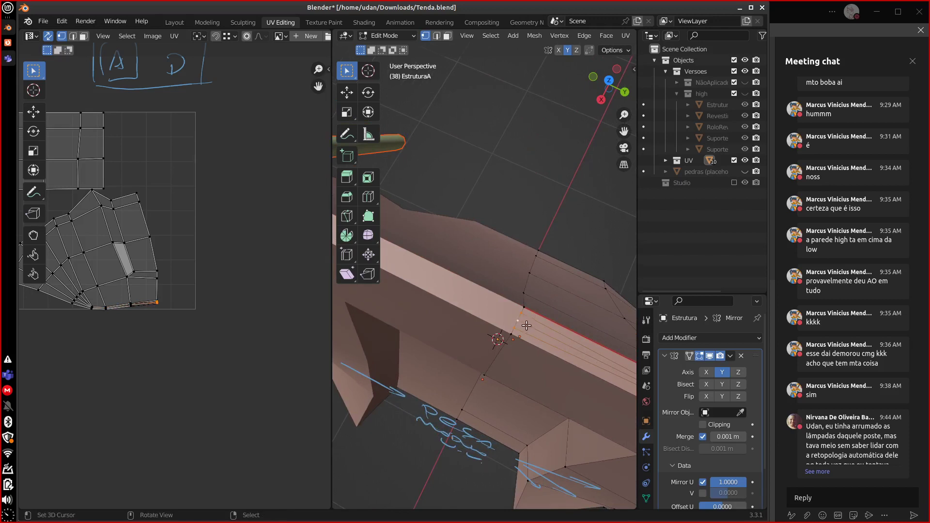
key(m)
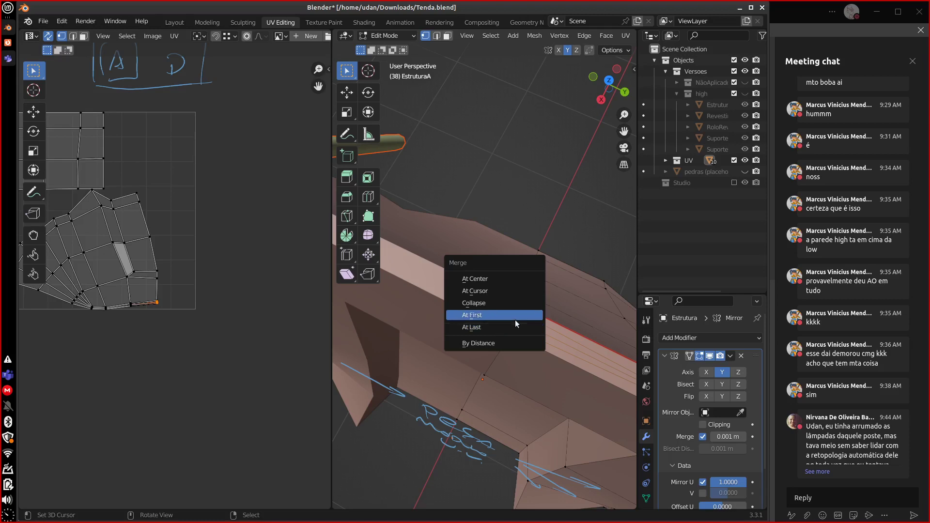
click(506, 327)
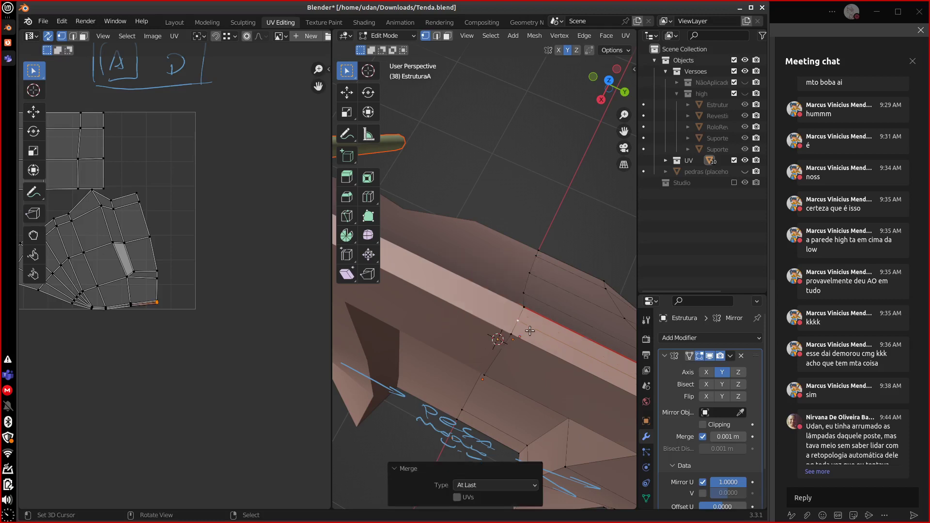
Isolate the wall from the rest of the tent in local view.
middle_drag(506, 327, 493, 347)
scroll(572, 387, down, 6)
middle_drag(389, 304, 566, 310)
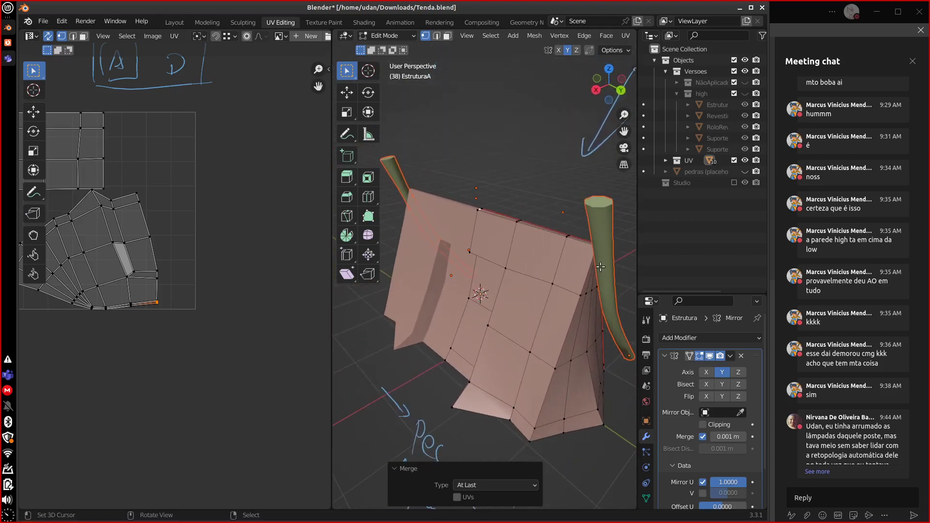
key(KP_Divide)
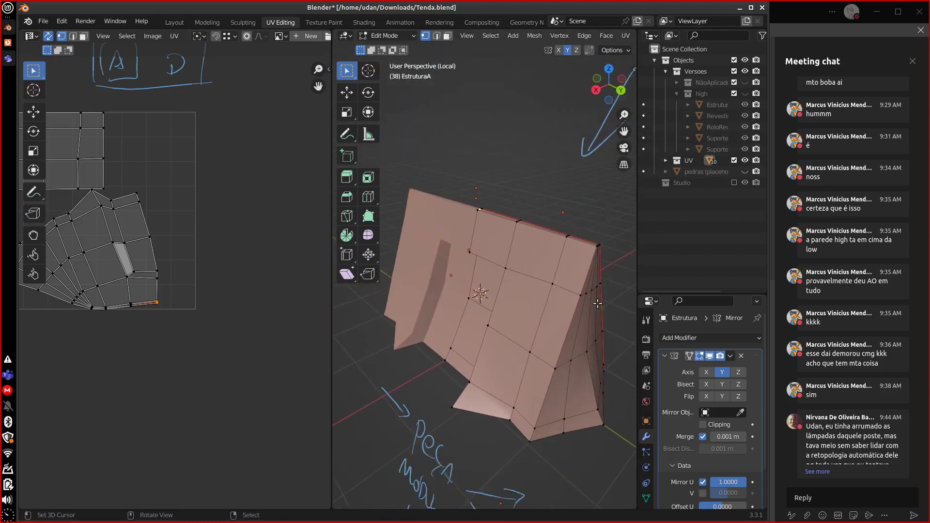
scroll(595, 303, down, 2)
middle_drag(595, 302, 520, 323)
Select the sloping seam edges on the fan-shaped side wall from the ridge down to the base and clear the seam.
scroll(536, 300, up, 3)
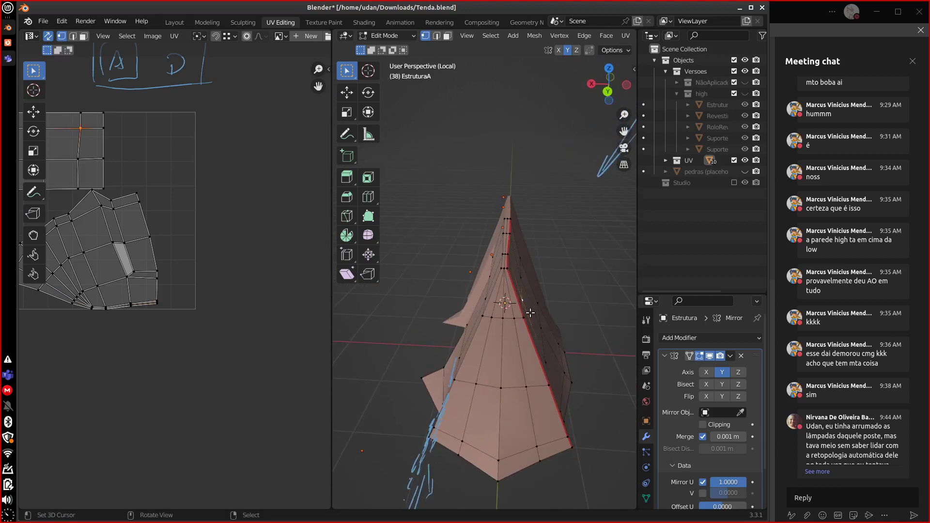
scroll(530, 313, up, 1)
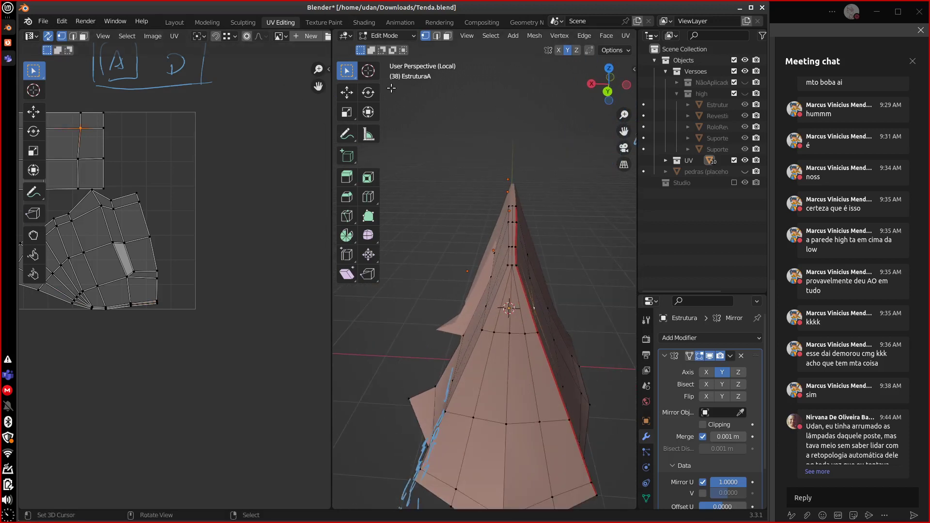
key(2)
click(529, 313)
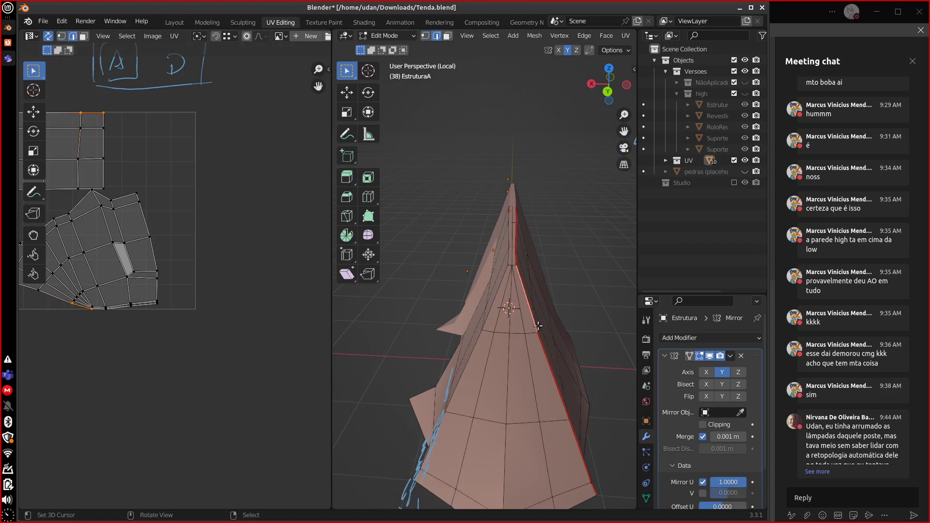
shift+click(552, 375)
shift+click(580, 448)
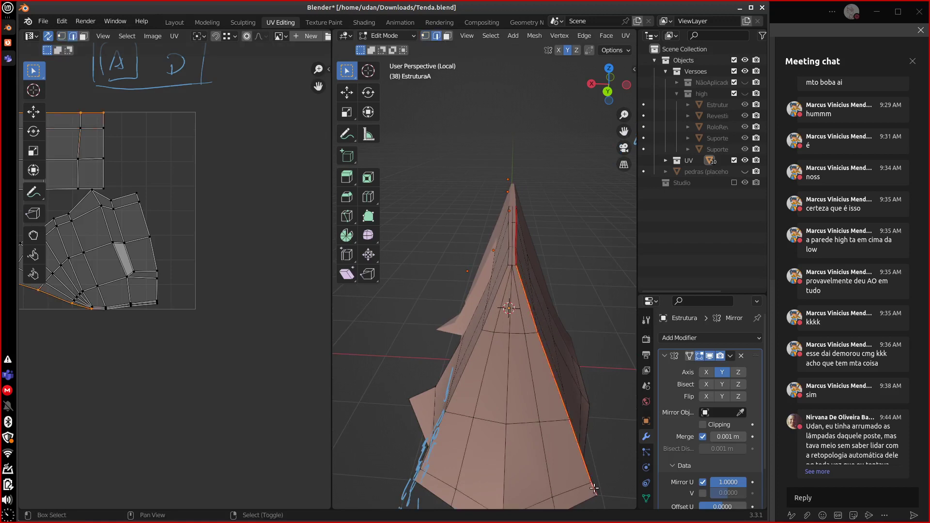
key(u)
click(602, 374)
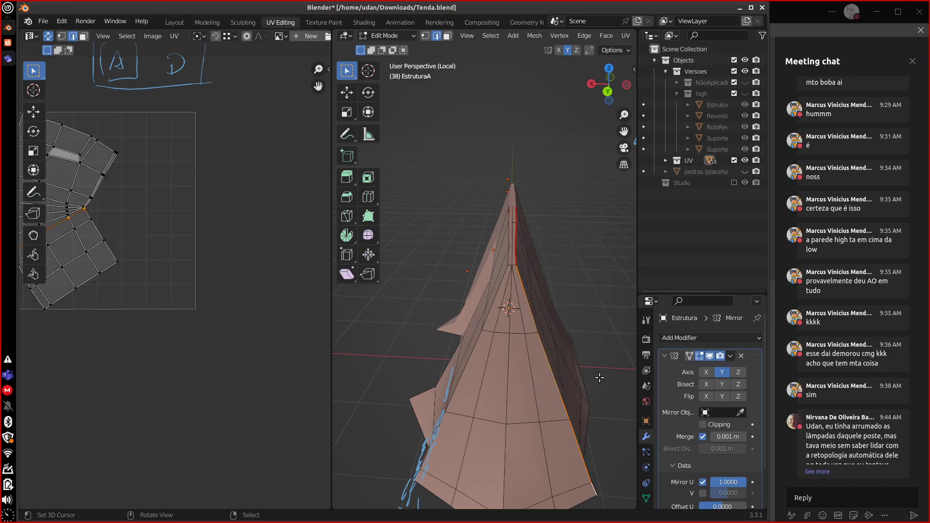
Mark a seam on the short edges at the end of the ridge strip, above the fan-shaped side wall.
middle_drag(602, 374, 555, 314)
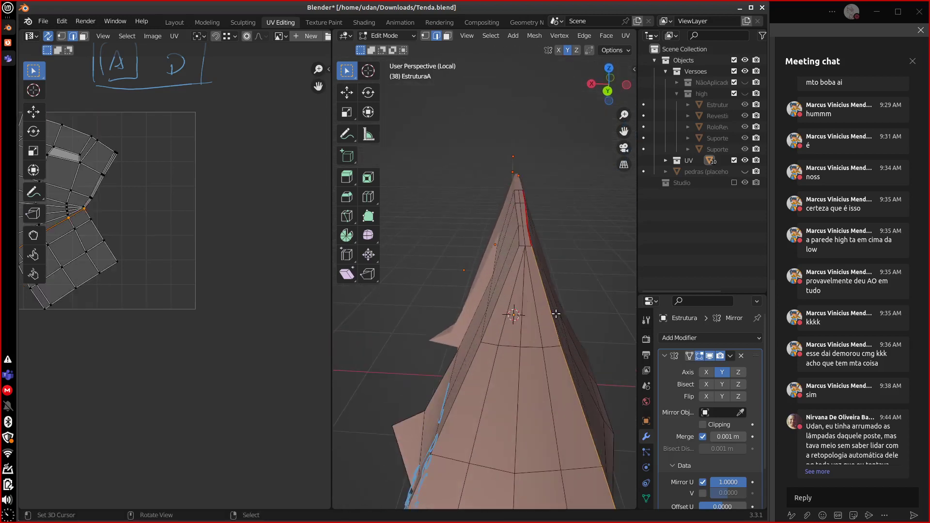
click(522, 256)
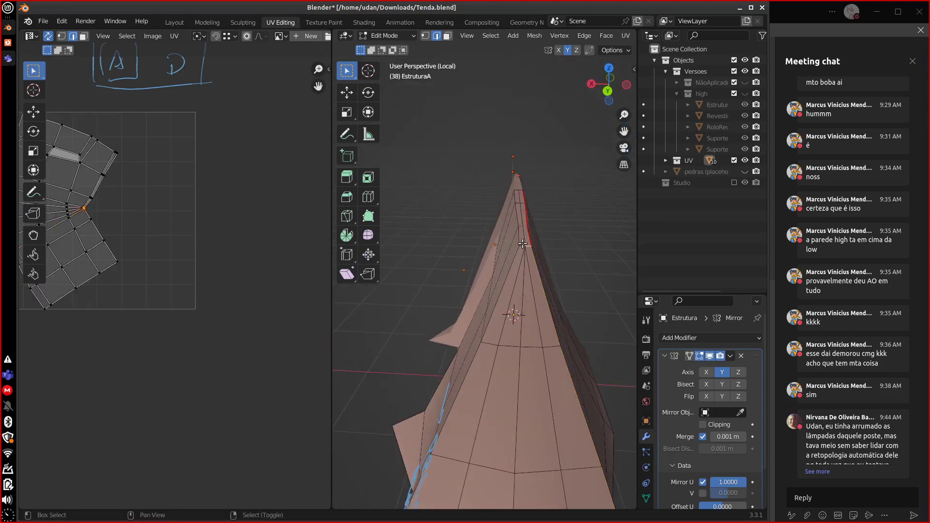
key(u)
click(537, 269)
key(u)
click(537, 269)
Select all geometry linked to the wall and unwrap it with the Angle Based method and a 0.000 margin.
middle_drag(541, 254, 558, 328)
right_click(558, 329)
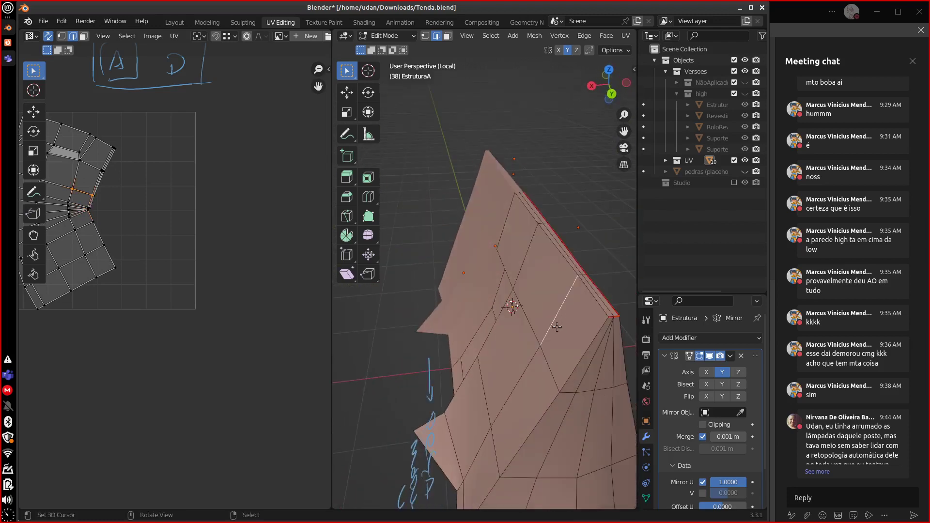
scroll(557, 326, down, 6)
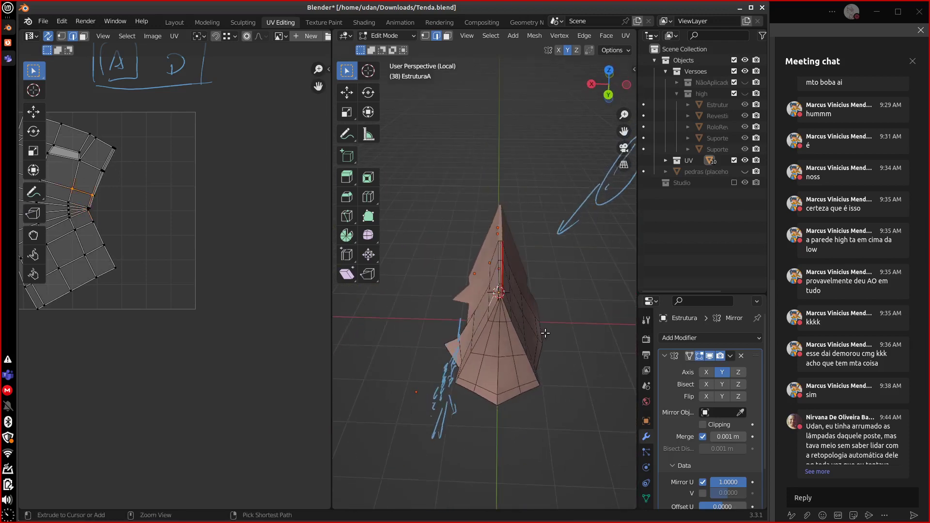
key(ctrl+l)
key(u)
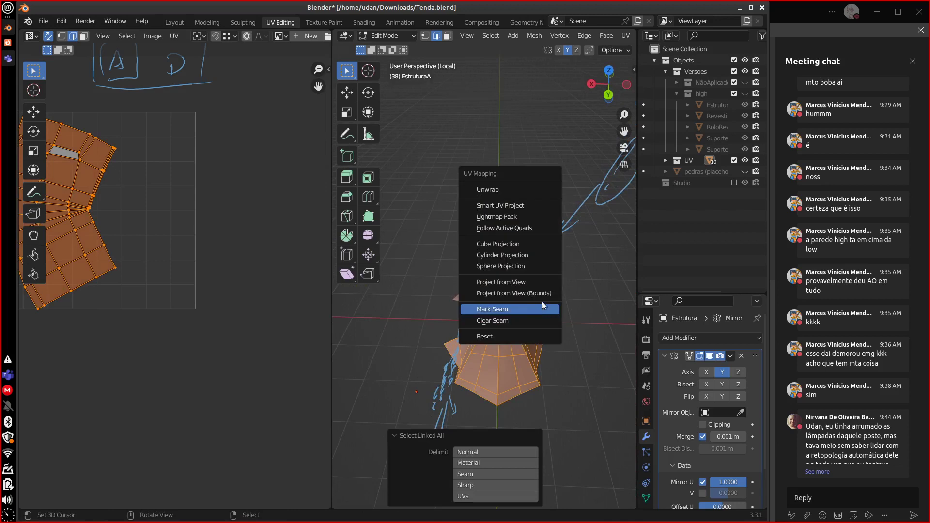
click(522, 190)
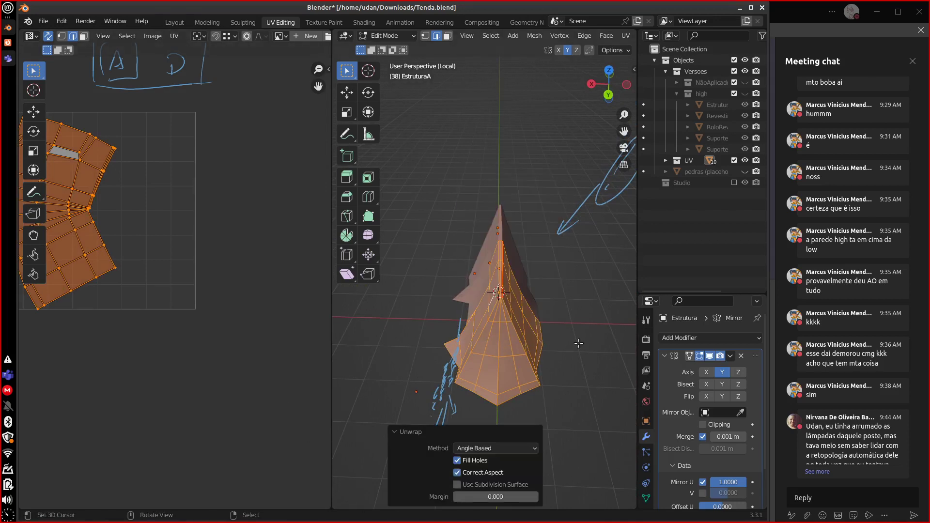
click(394, 432)
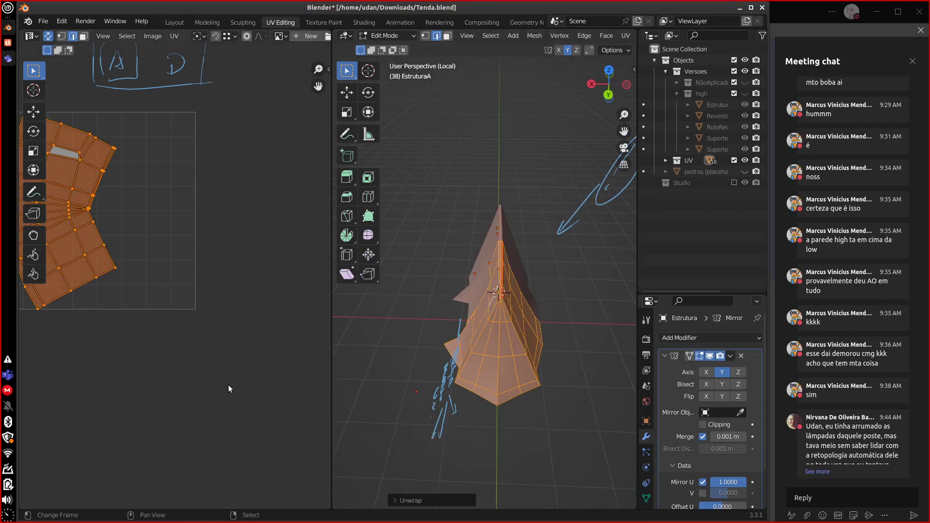
Examine the wall's unwrapped UV island and check its lengthwise edge loop against the 3D model.
middle_drag(220, 371, 324, 435)
middle_drag(280, 348, 269, 368)
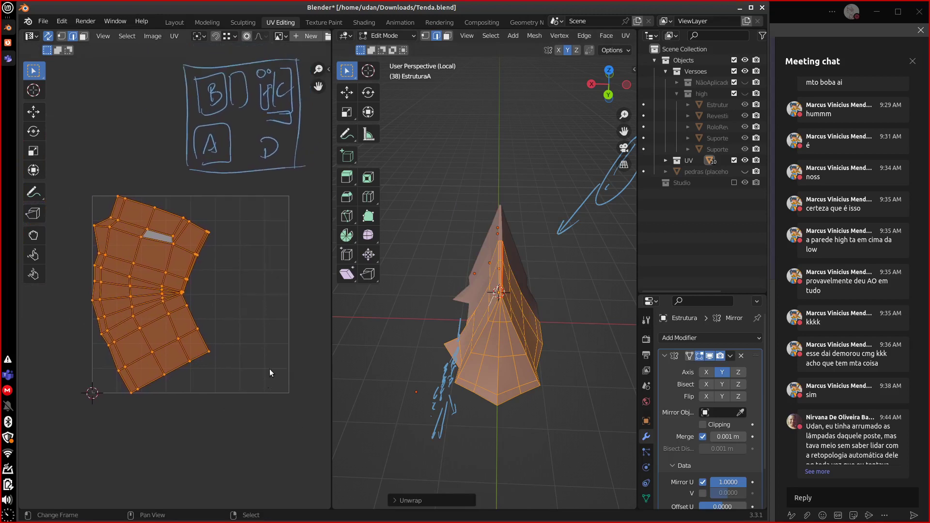
mouse_move(295, 327)
middle_down()
mouse_move(263, 347)
mouse_move(266, 373)
middle_up()
scroll(268, 374, up, 3)
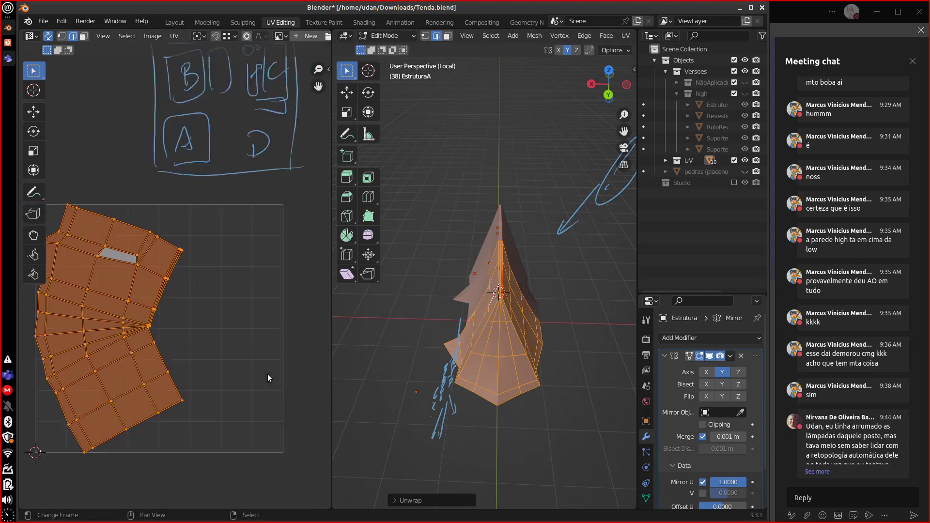
scroll(266, 373, down, 1)
alt+drag(297, 369, 303, 369)
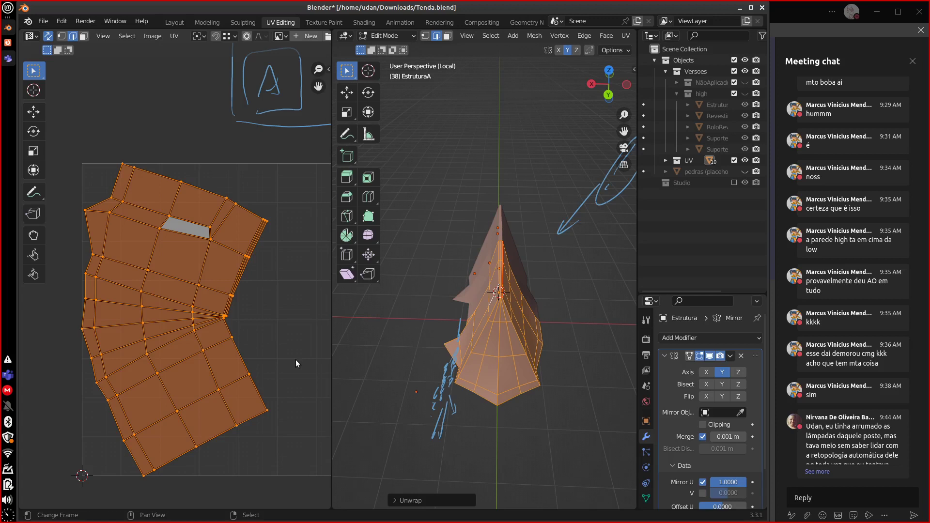
middle_drag(265, 397, 267, 381)
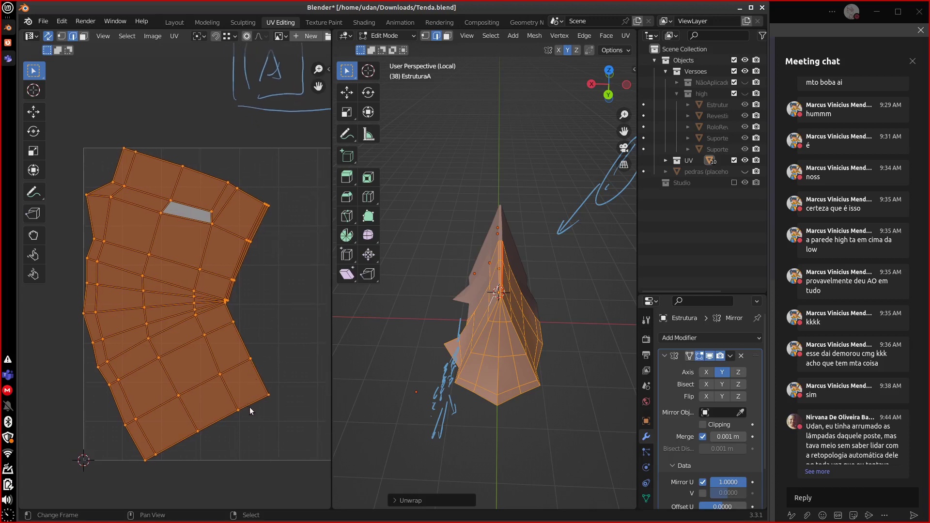
mouse_move(245, 420)
middle_down()
mouse_move(330, 400)
mouse_move(252, 412)
middle_up()
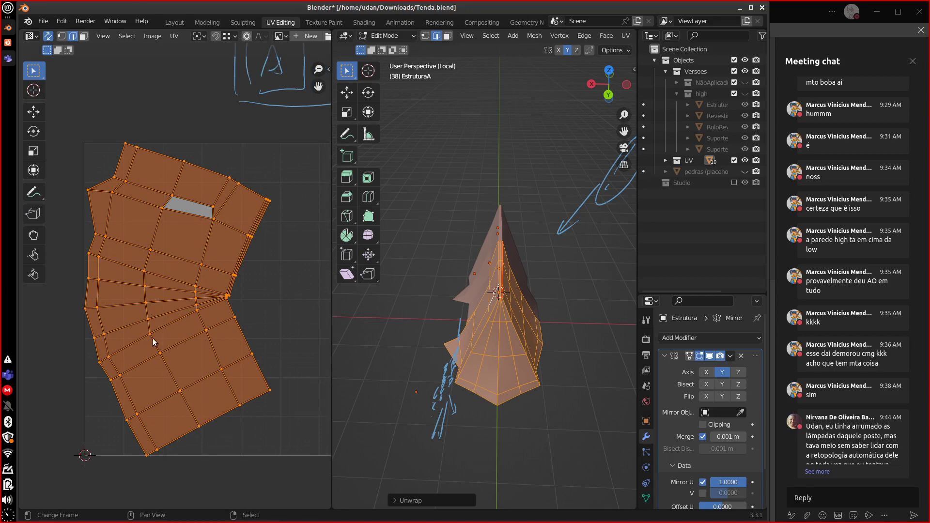
key(super)
key(super)
alt+click(173, 382)
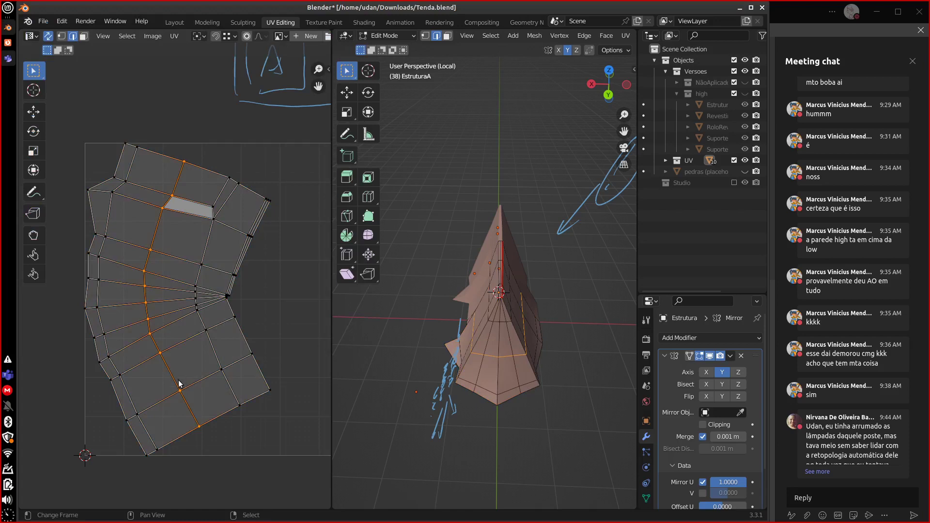
alt+click(94, 192)
middle_drag(562, 387, 502, 387)
middle_drag(281, 365, 220, 382)
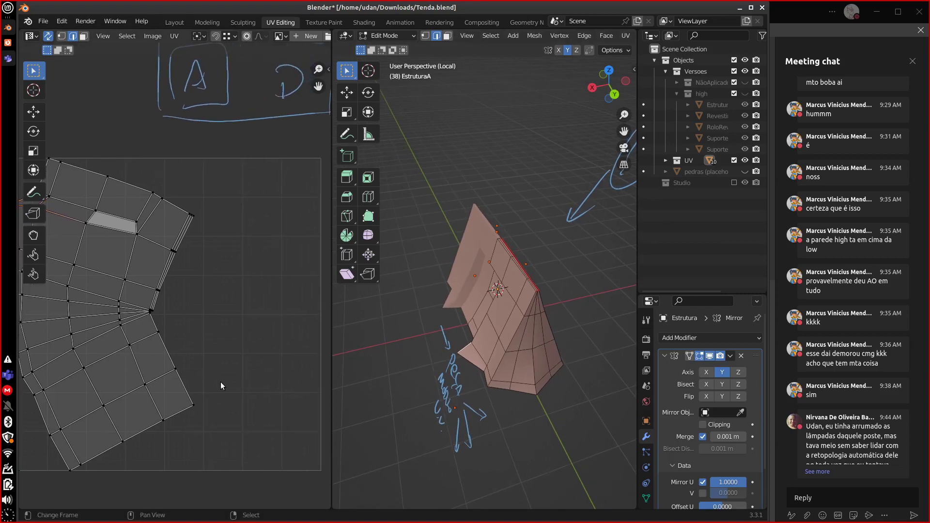
Reveal the hidden tent parts and select the whole linked wall.
key(alt+h)
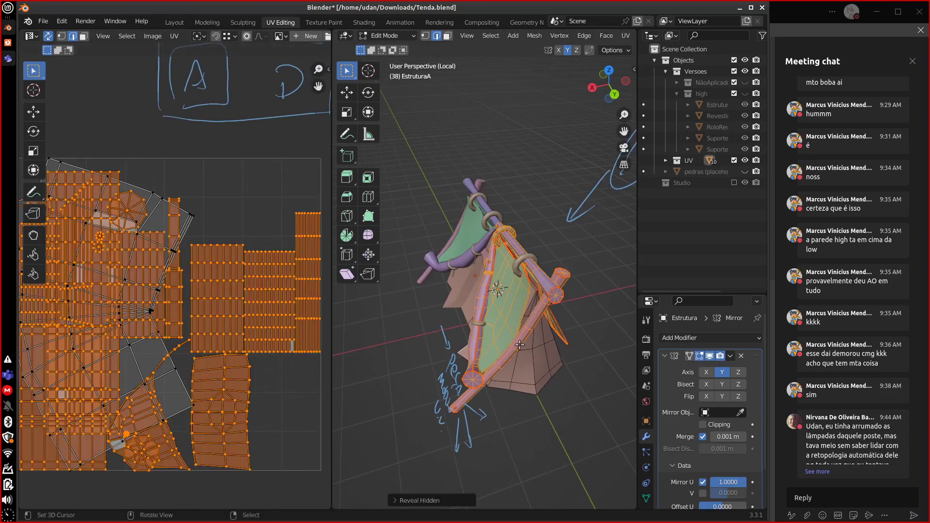
middle_drag(196, 397, 185, 368)
click(167, 352)
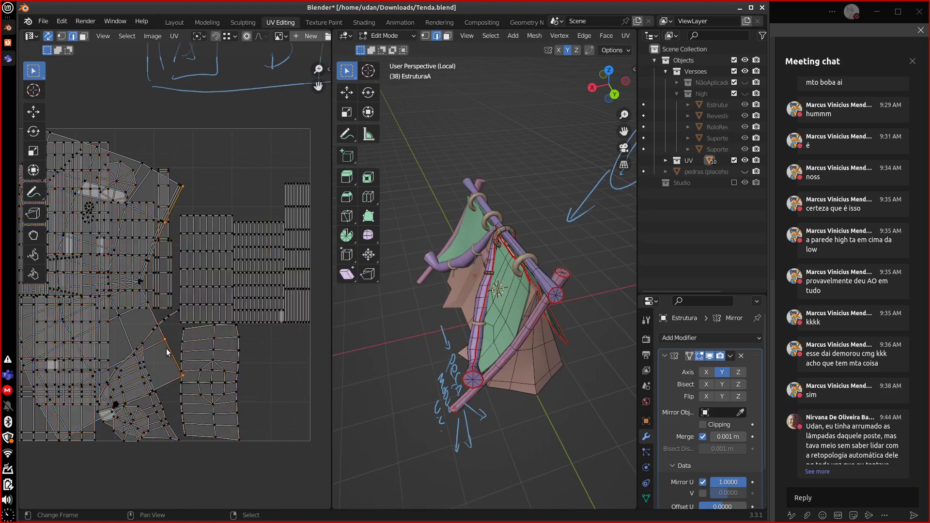
key(l)
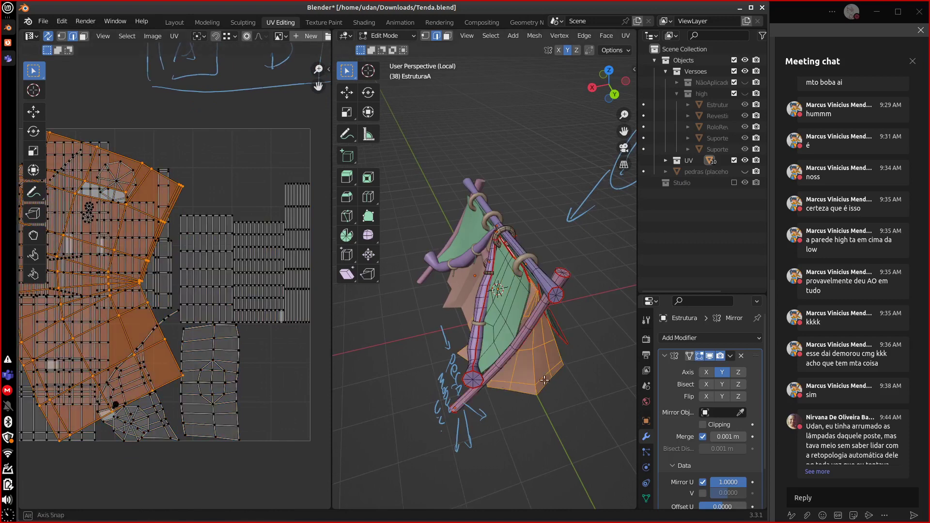
Select the green cloth panel's linked geometry, hide all other geometry, and reselect the entire panel.
middle_drag(509, 334, 581, 324)
right_click(535, 280)
key(ctrl+l)
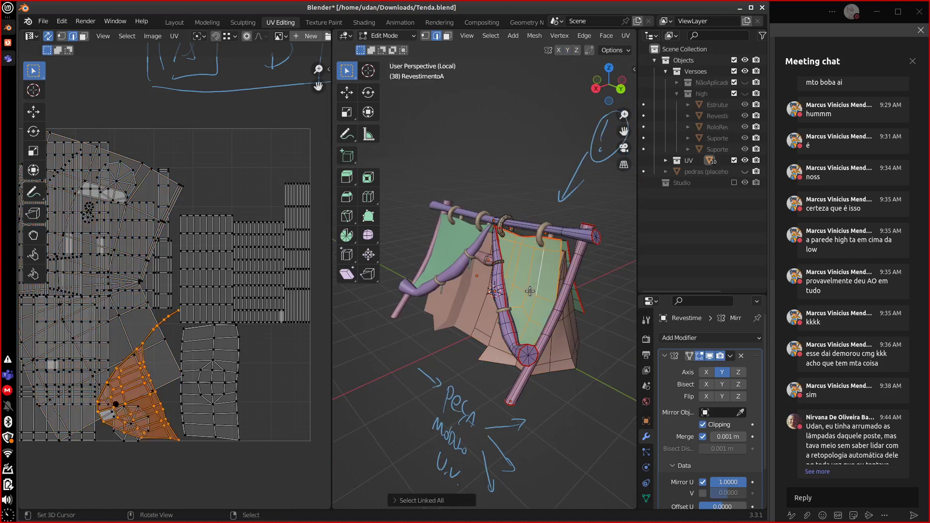
middle_drag(532, 286, 549, 307)
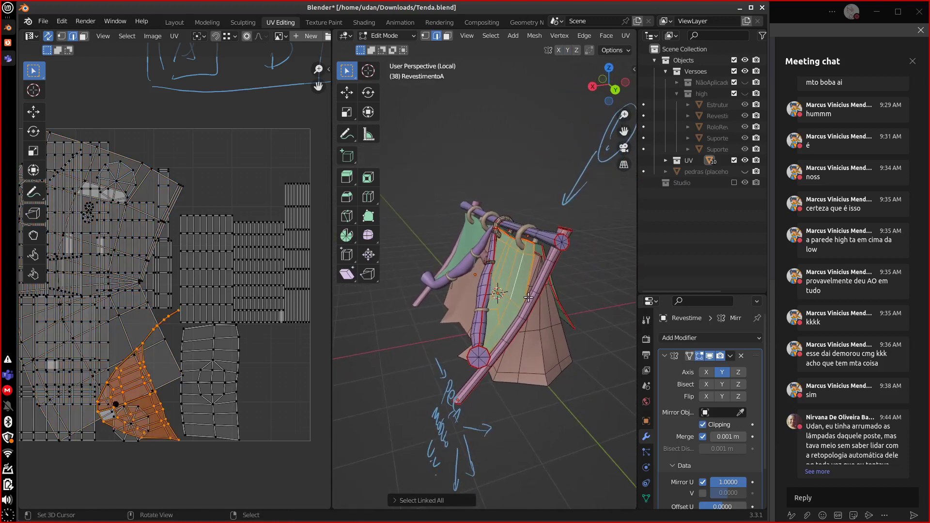
key(KP_Divide)
key(KP_Divide)
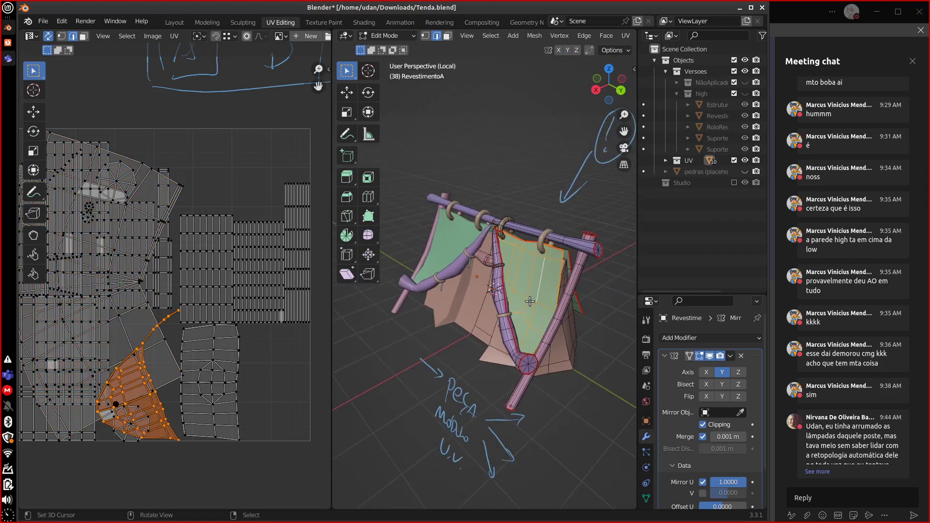
key(ctrl+i)
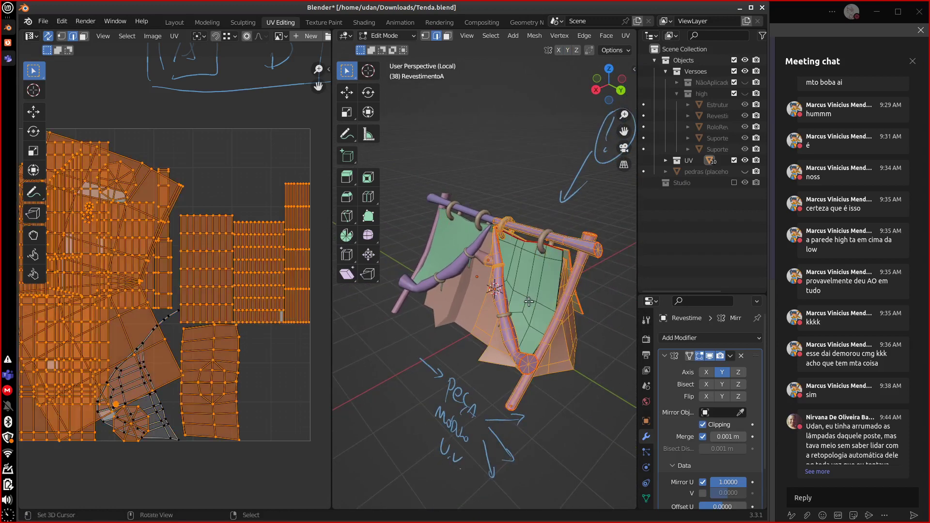
key(h)
click(542, 300)
key(ctrl+l)
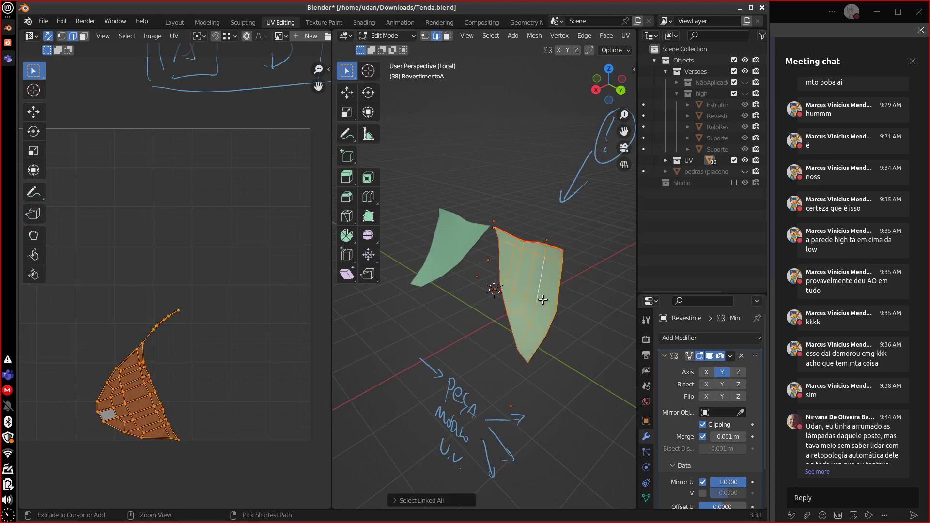
Select the seam edges along the front side of the cloth's upper rim strip and clear the seam.
mouse_move(543, 300)
middle_down()
mouse_move(489, 291)
mouse_move(480, 313)
mouse_move(538, 309)
middle_up()
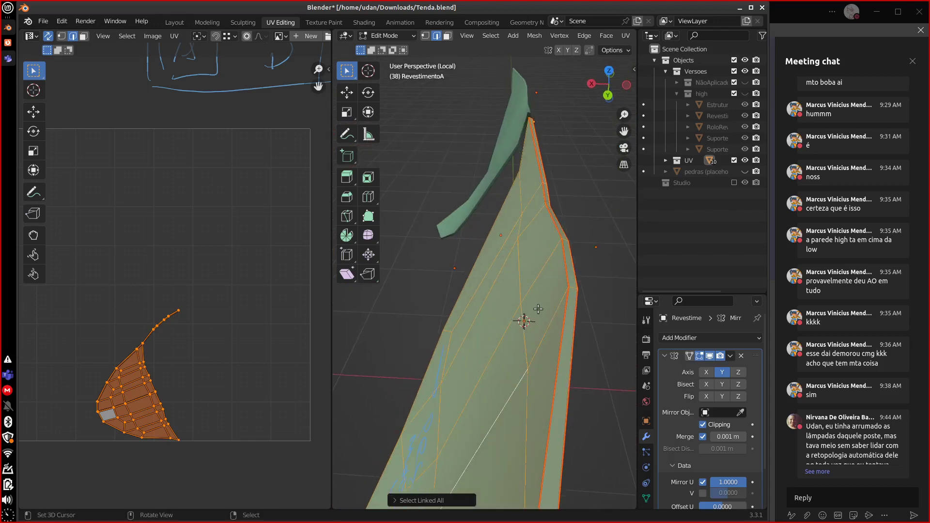
middle_drag(413, 223, 500, 120)
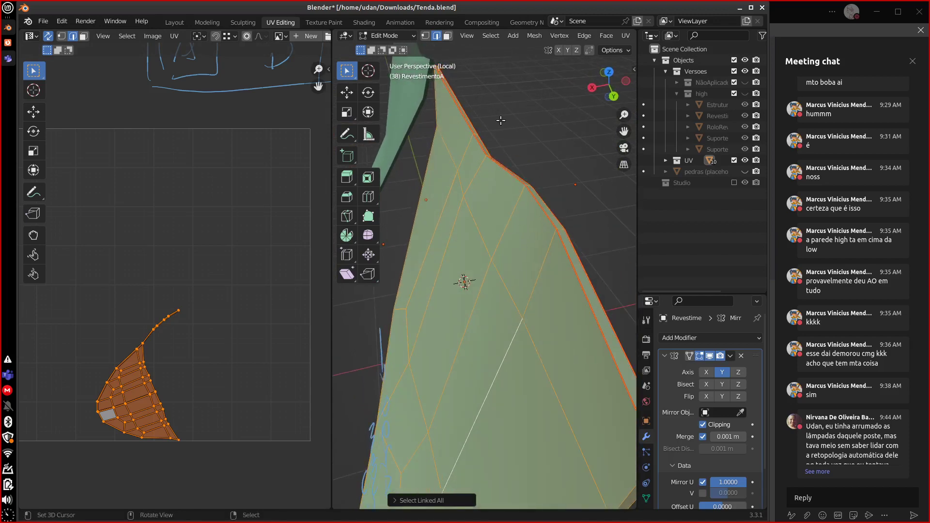
click(461, 108)
middle_drag(507, 168, 465, 208)
shift+click(451, 204)
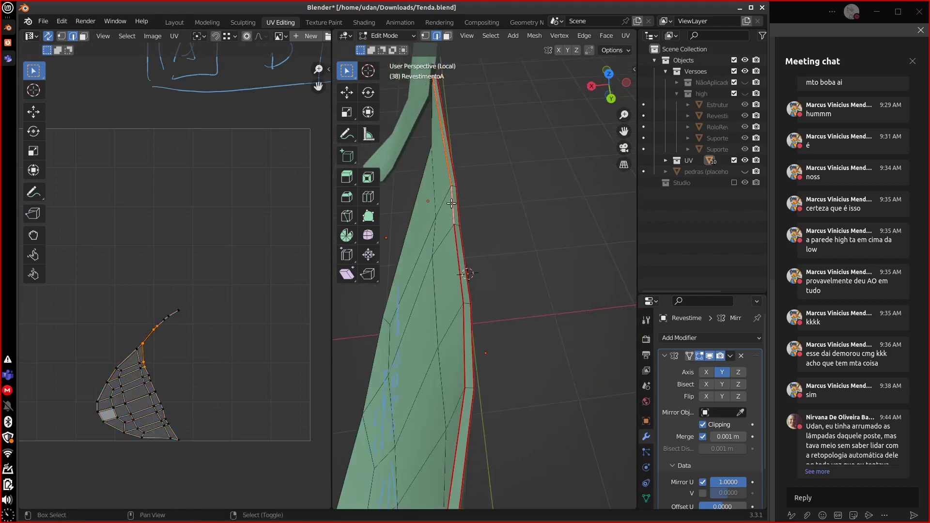
shift+click(454, 251)
shift+click(461, 330)
shift+middle_drag(487, 361, 476, 313)
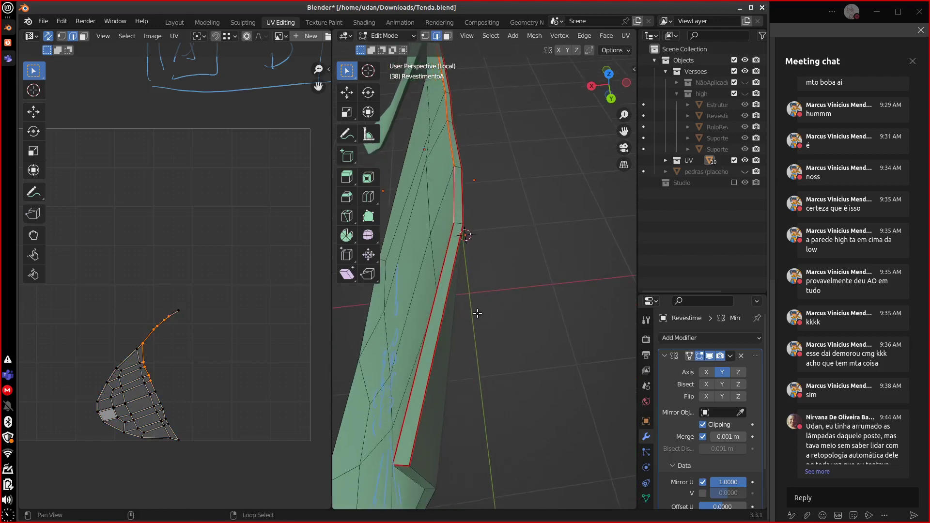
shift+click(434, 301)
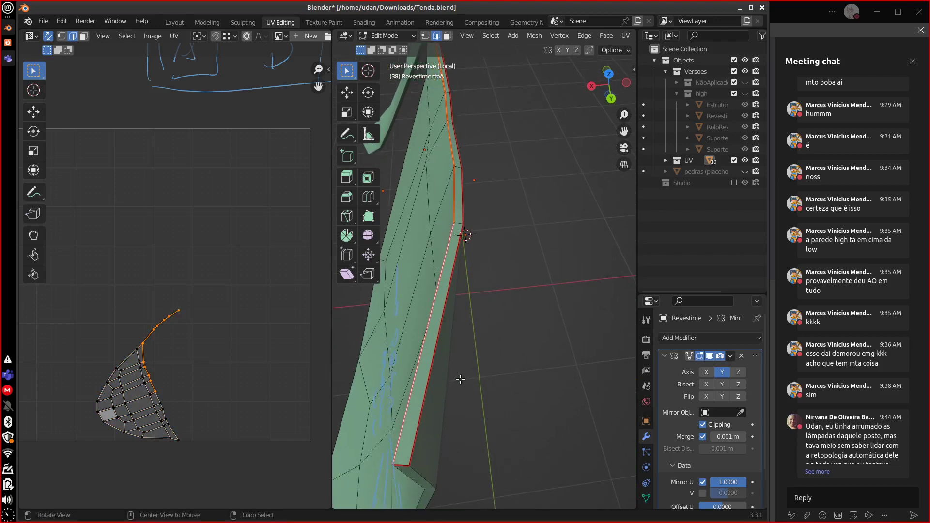
middle_drag(461, 378, 481, 373)
key(u)
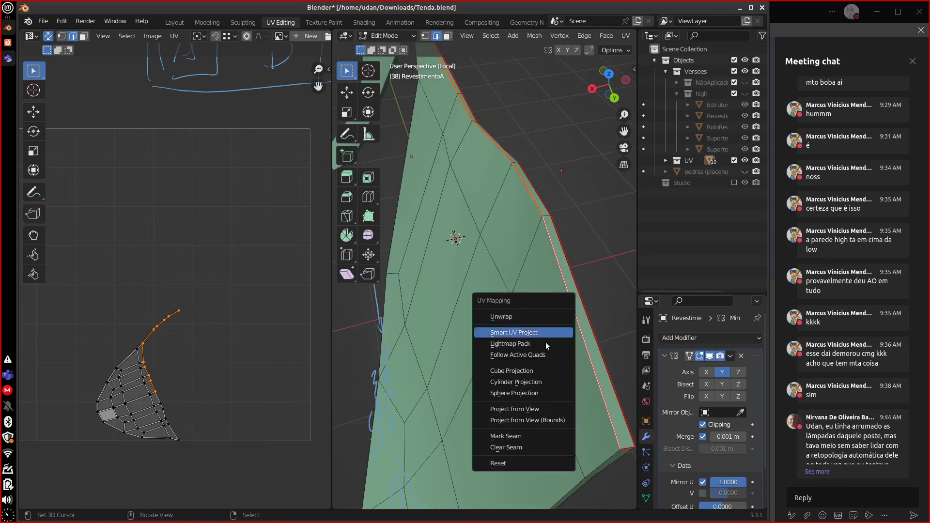
click(529, 446)
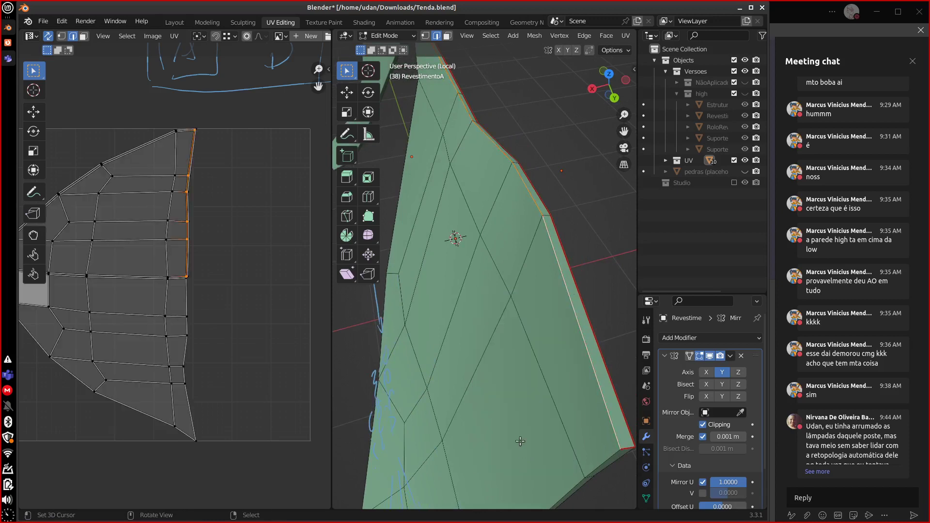
Clear the seam on the short edge at the end of the cloth's upper rim strip.
middle_drag(236, 347, 315, 348)
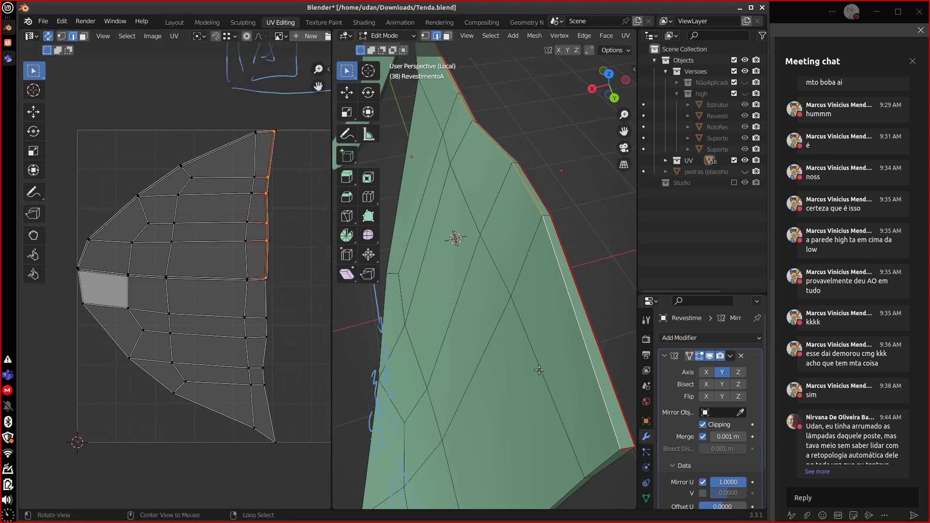
middle_drag(528, 377, 477, 328)
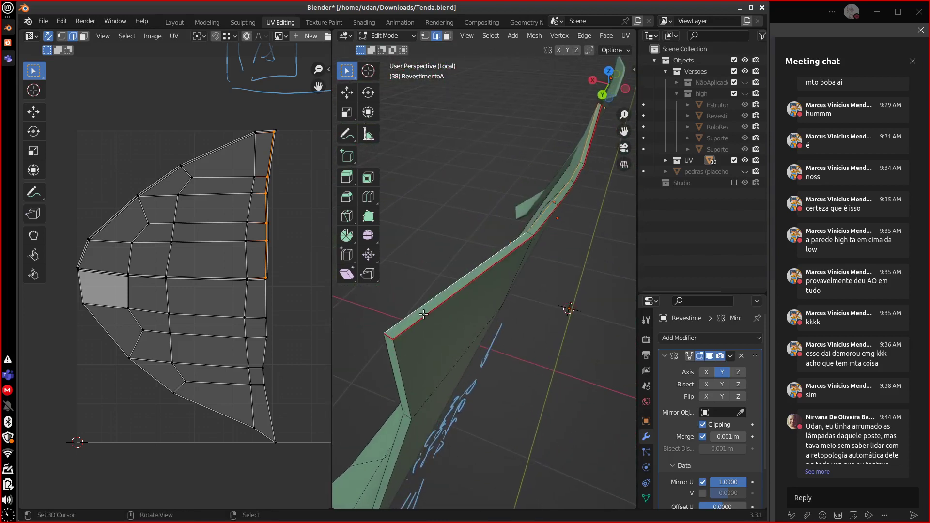
click(386, 333)
middle_drag(443, 333, 487, 244)
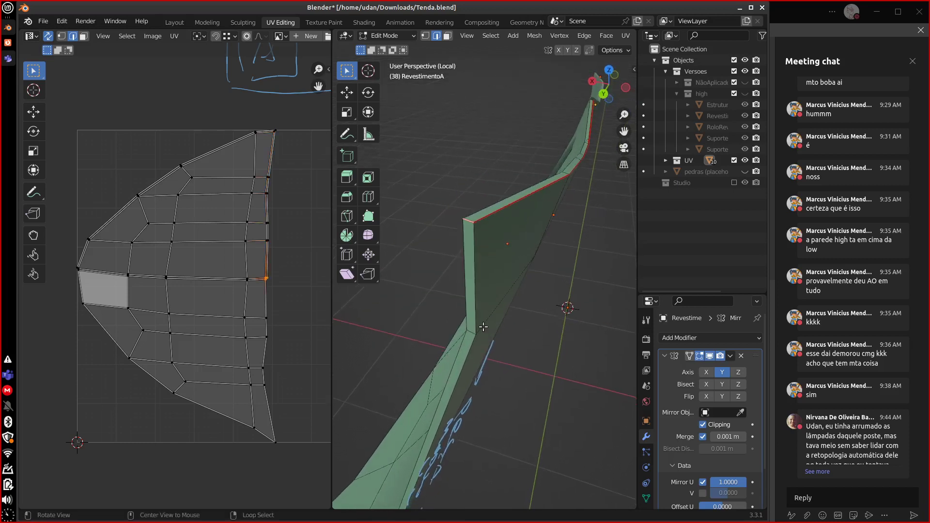
alt+click(479, 264)
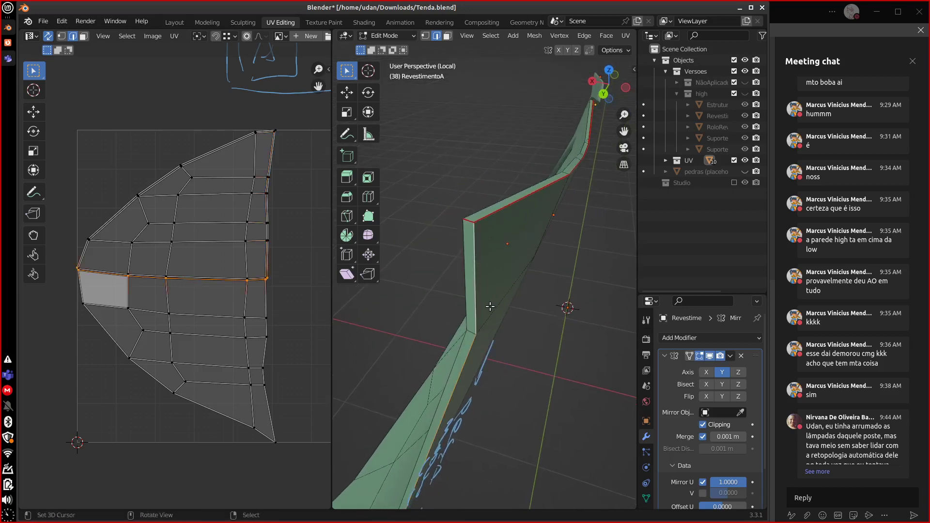
right_click(468, 219)
alt+drag(503, 290, 502, 287)
key(u)
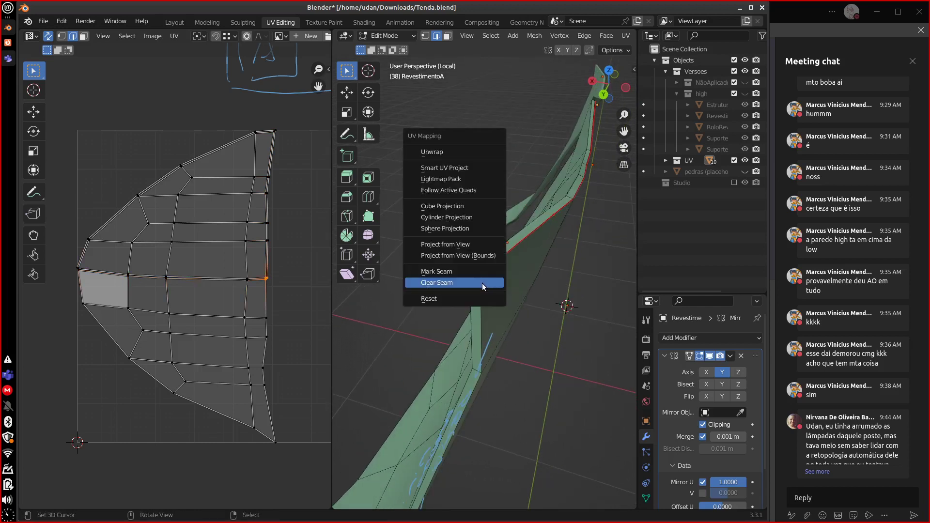
click(483, 283)
Select the seam edges around the cloth's curved lower outline, including its bottom tip, and clear the seam.
alt+drag(544, 307, 564, 247)
alt+click(445, 211)
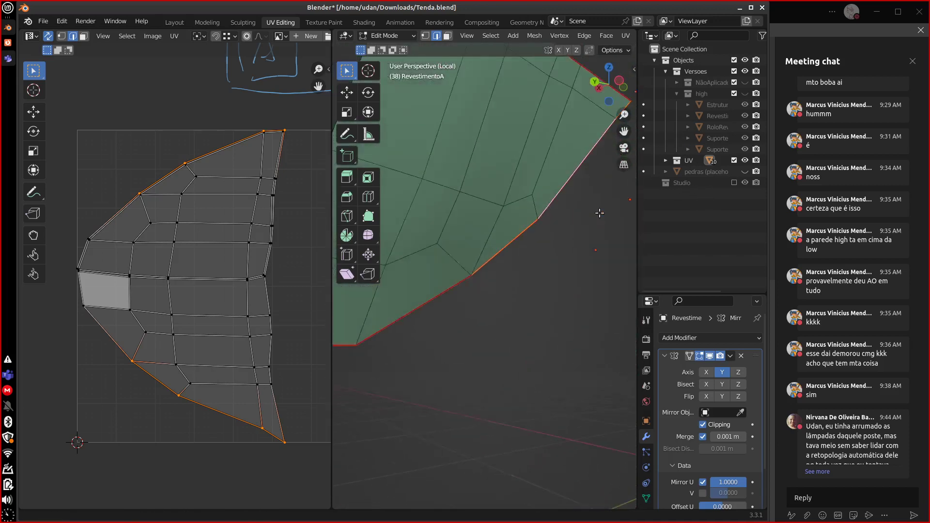
shift+click(481, 306)
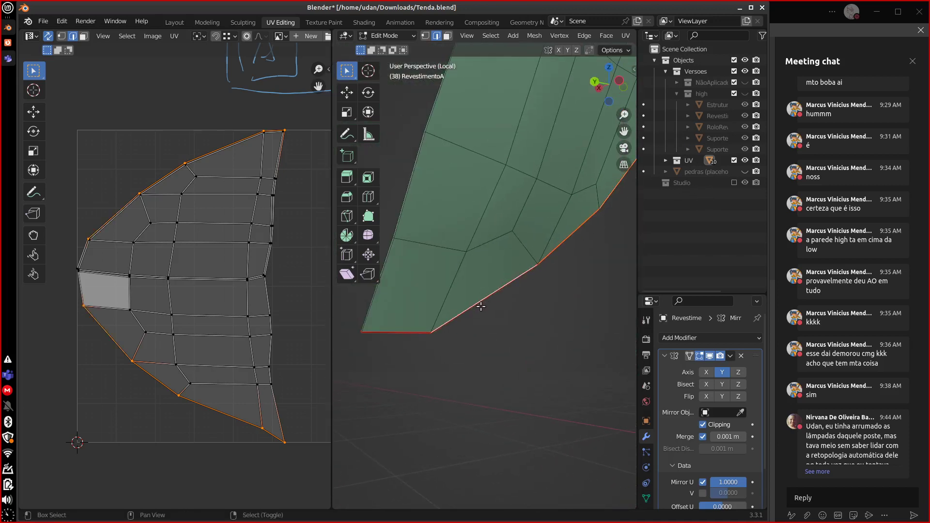
shift+click(417, 339)
alt+drag(416, 339, 570, 330)
middle_drag(586, 338, 543, 335)
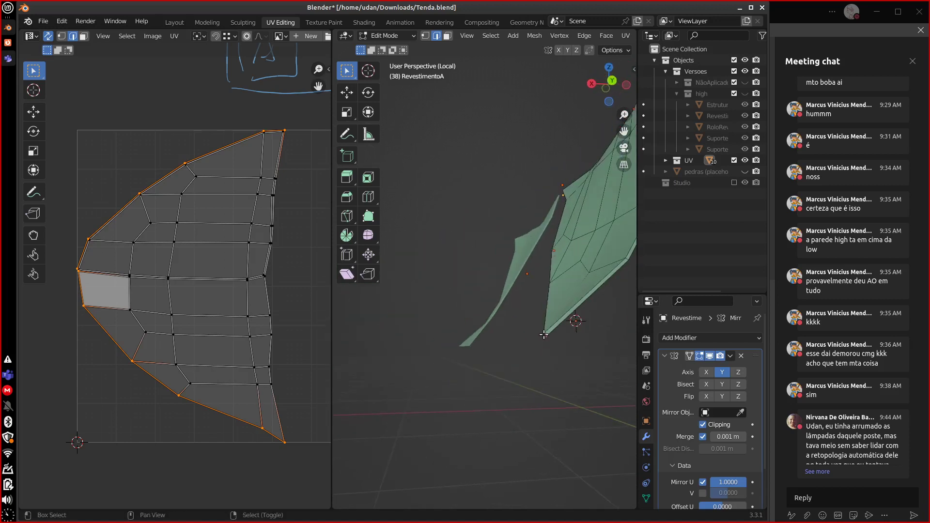
shift+click(545, 334)
key(u)
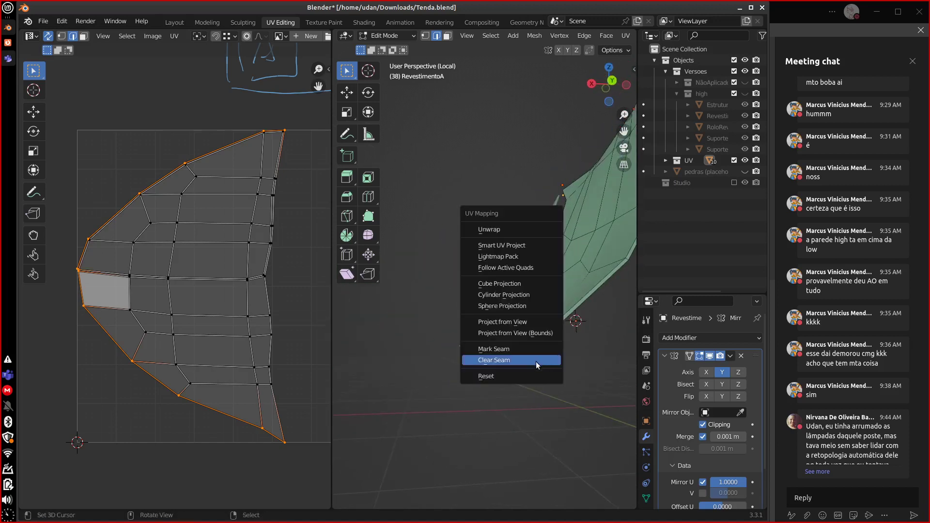
click(539, 362)
Select the remaining seam edges along the cloth's upper border and clear the seam.
middle_drag(535, 369, 563, 310)
alt+drag(563, 311, 470, 258)
middle_drag(471, 257, 552, 271)
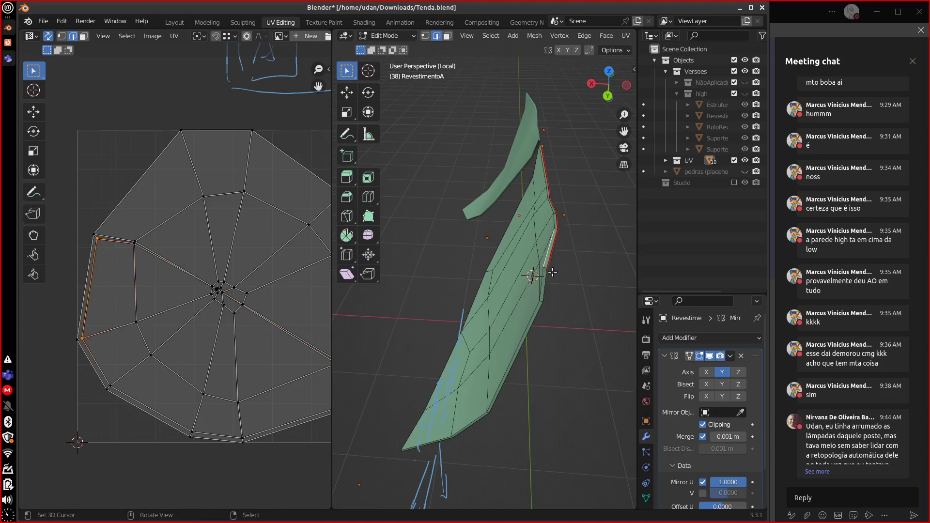
alt+click(548, 275)
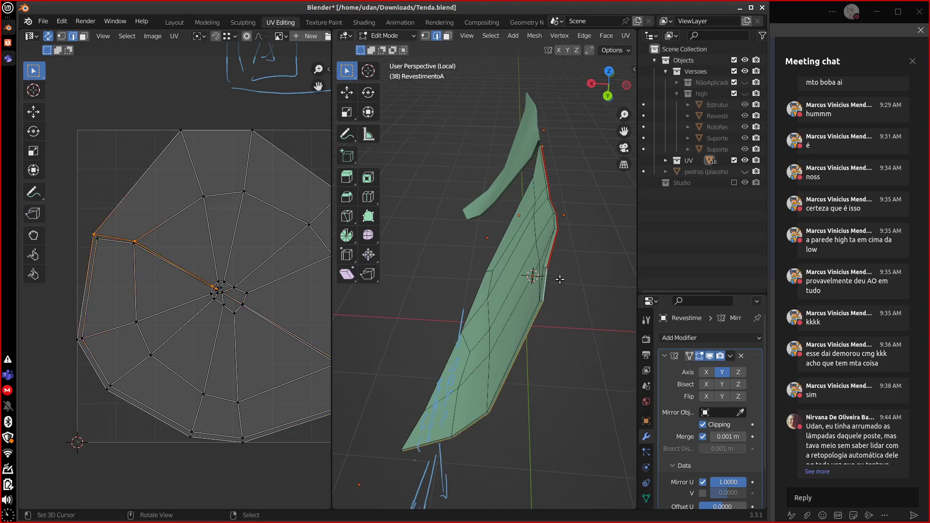
scroll(564, 279, up, 1)
middle_drag(595, 277, 477, 256)
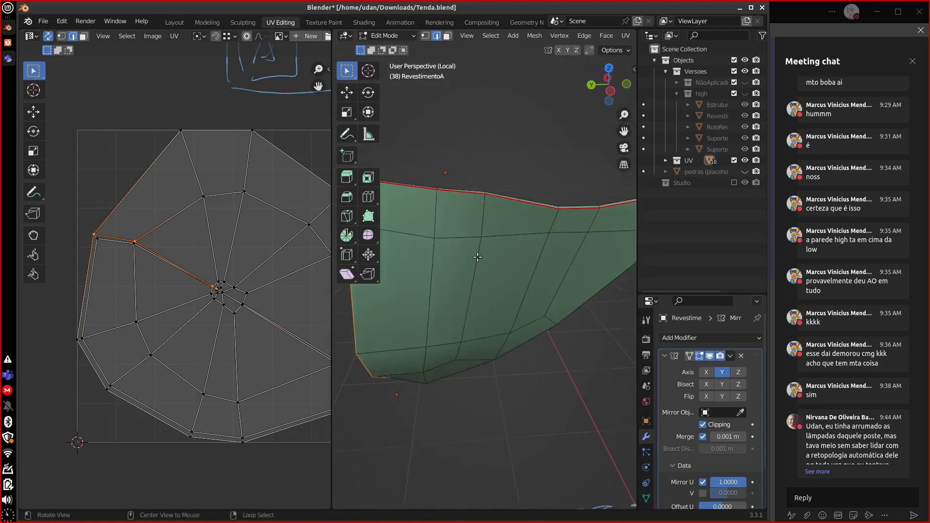
alt+click(514, 202)
key(u)
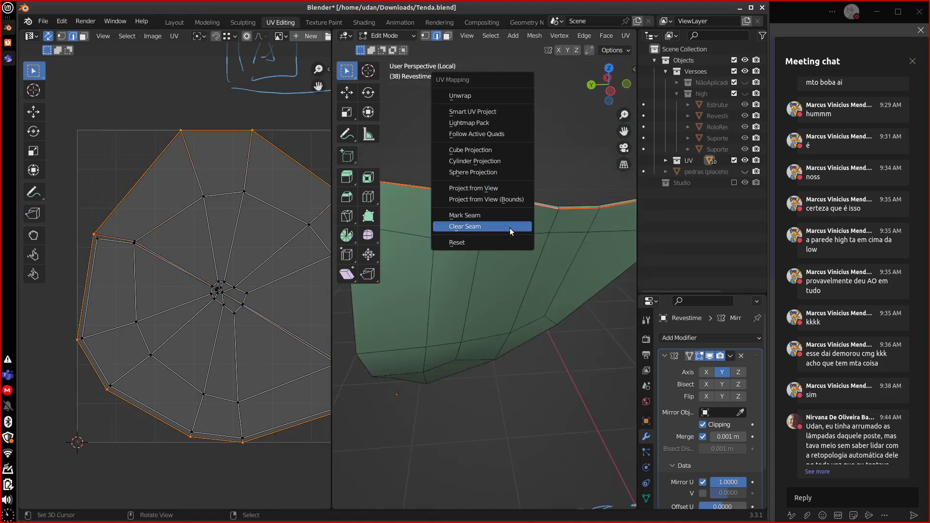
click(509, 228)
Clear the seam on the short edges crossing the thin rim at the cloth's outline corners.
mouse_move(510, 228)
middle_down()
mouse_move(532, 305)
mouse_move(527, 289)
mouse_move(603, 311)
mouse_move(652, 228)
middle_up()
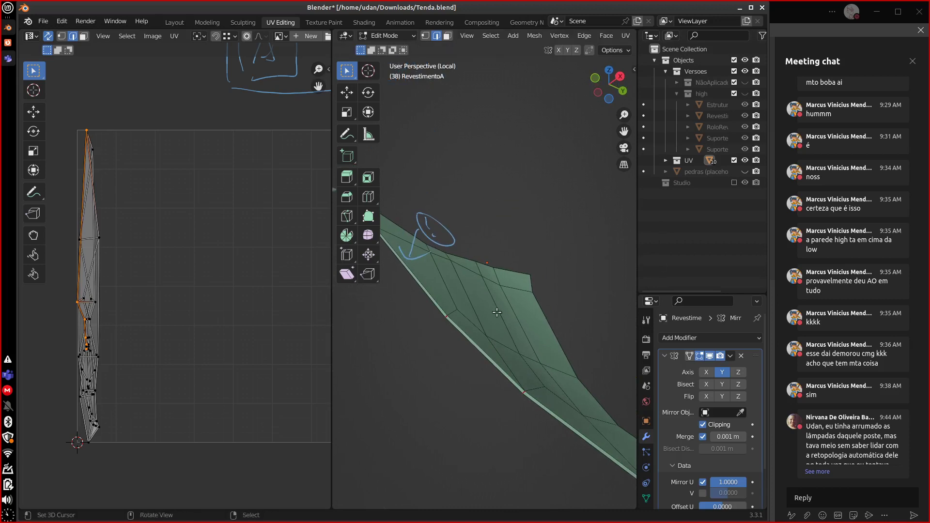
scroll(477, 342, up, 2)
click(427, 336)
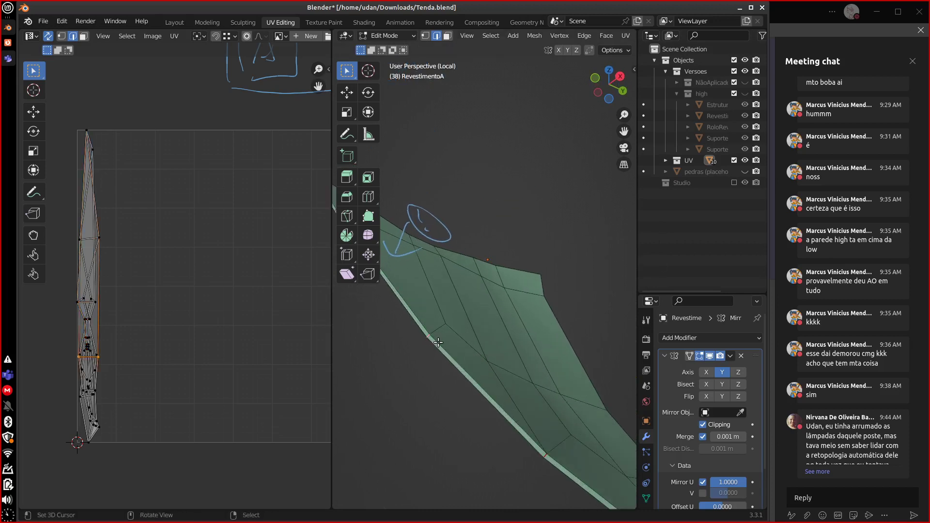
key(u)
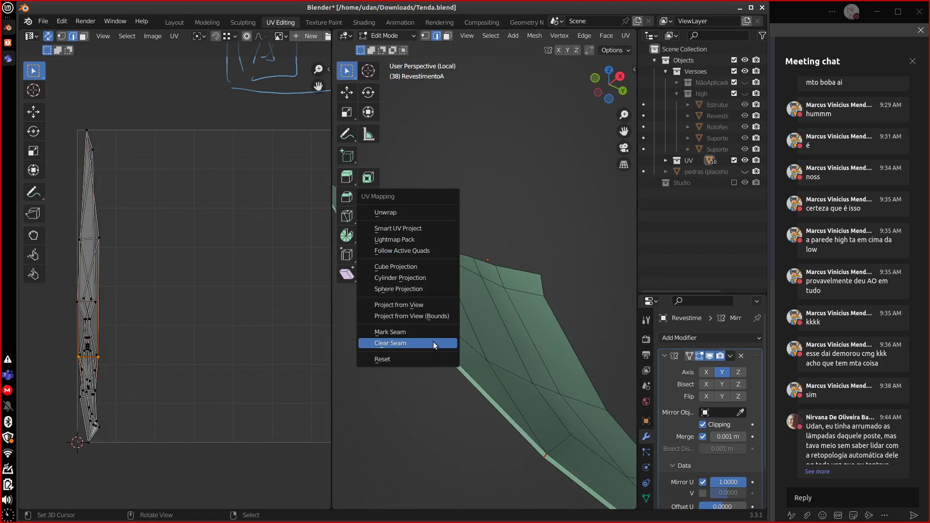
click(434, 342)
mouse_move(585, 424)
middle_down()
mouse_move(602, 359)
mouse_move(551, 364)
middle_up()
click(550, 358)
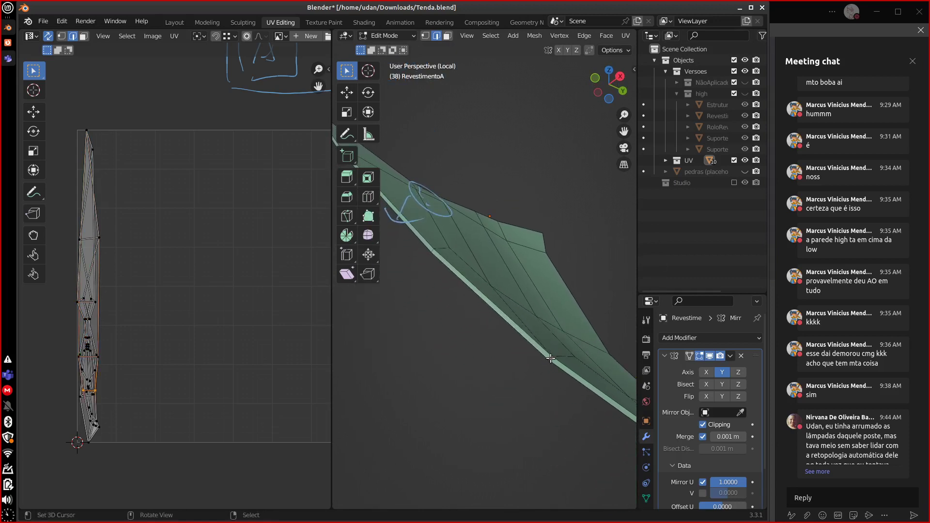
key(u)
click(553, 373)
middle_drag(543, 415, 575, 397)
key(u)
click(518, 356)
scroll(576, 395, down, 3)
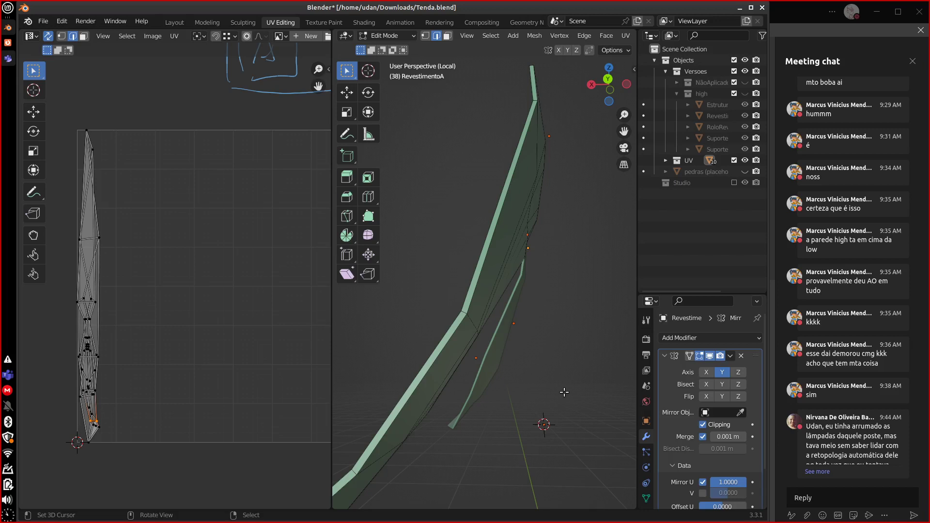
Select the edge loops along the green cloth panel's outer rim, including its upper border, and mark them as a seam.
alt+right_click(476, 284)
middle_drag(499, 304, 459, 212)
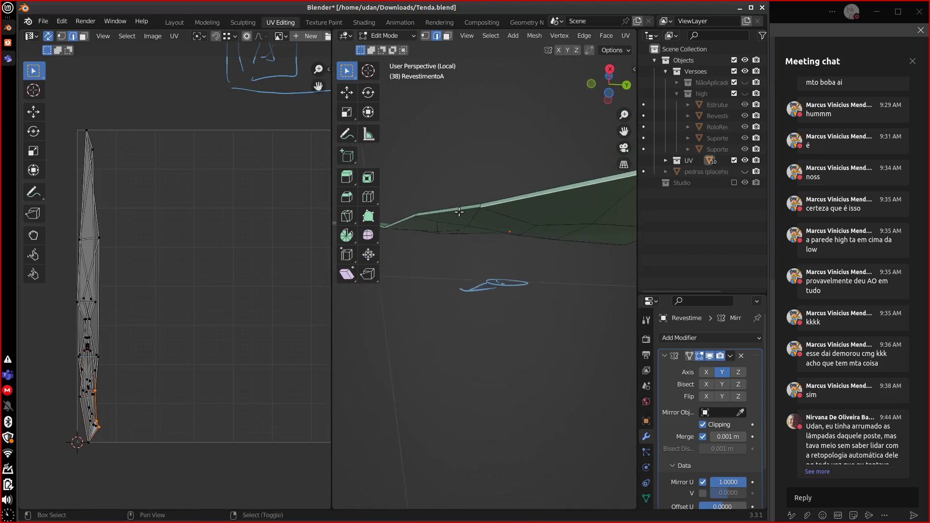
alt+shift+right_click(454, 209)
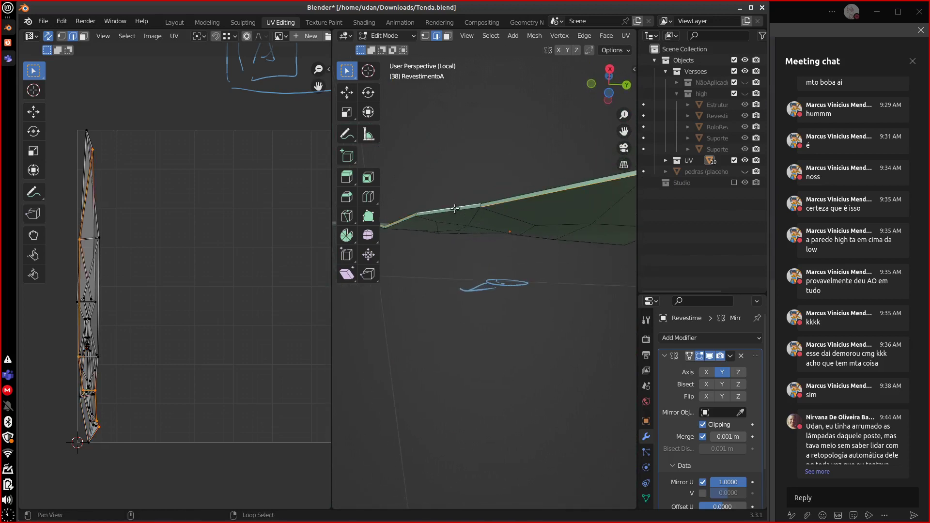
alt+right_click(456, 211)
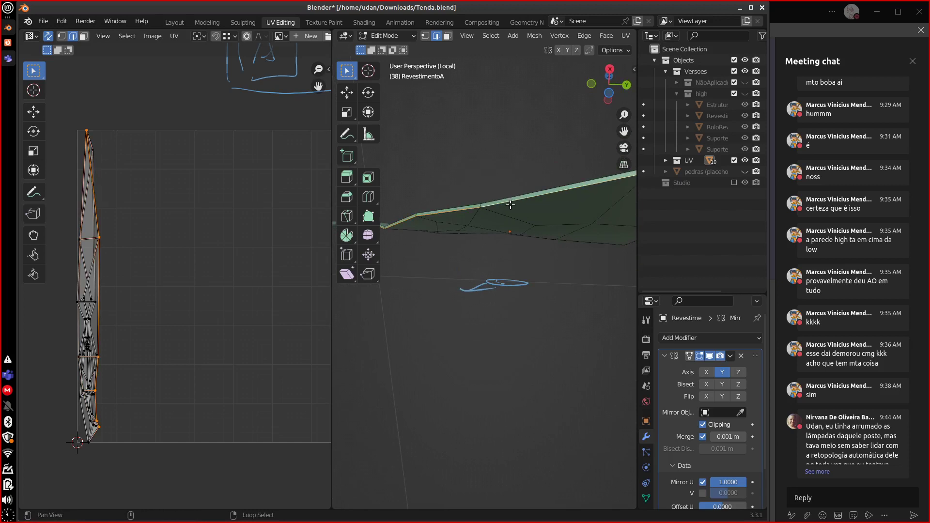
mouse_move(513, 206)
middle_down()
mouse_move(535, 245)
mouse_move(596, 278)
mouse_move(552, 310)
mouse_move(565, 310)
mouse_move(413, 298)
mouse_move(429, 317)
mouse_move(450, 268)
middle_up()
middle_drag(430, 231, 557, 325)
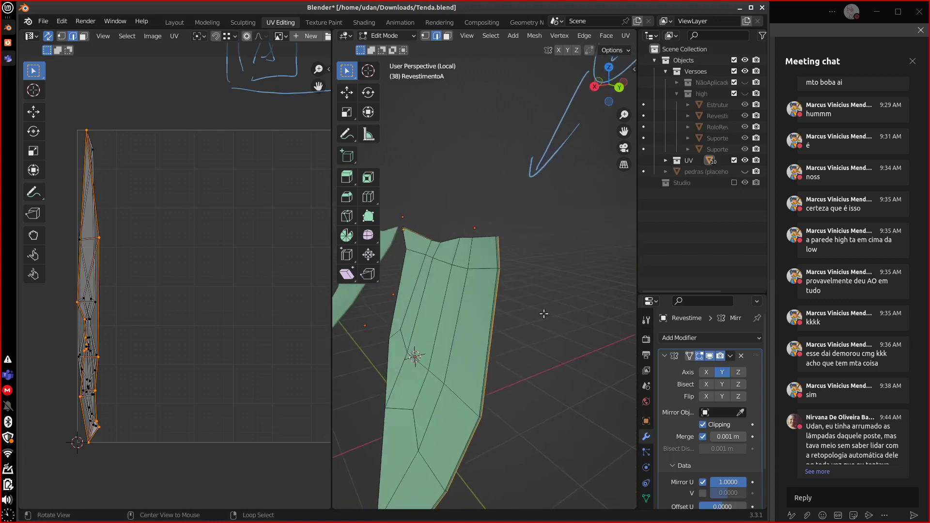
alt+drag(554, 320, 500, 342)
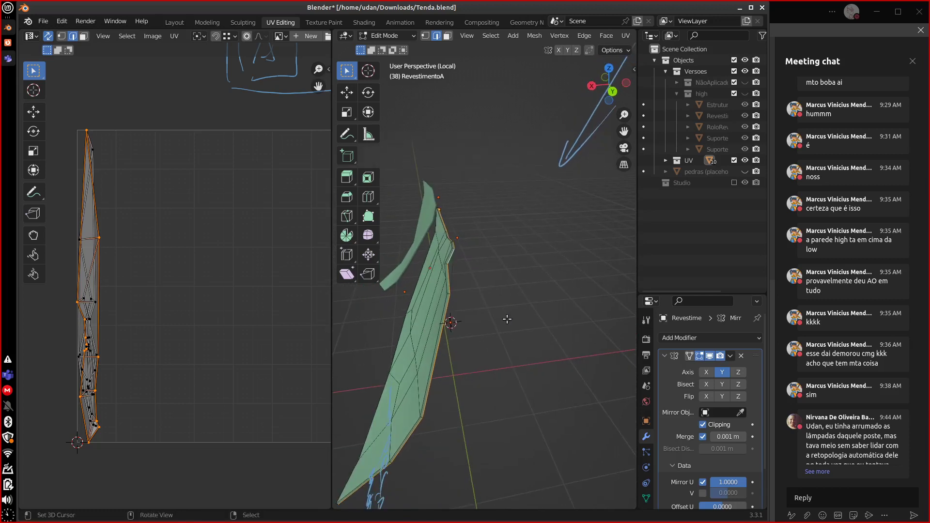
middle_drag(479, 345, 426, 333)
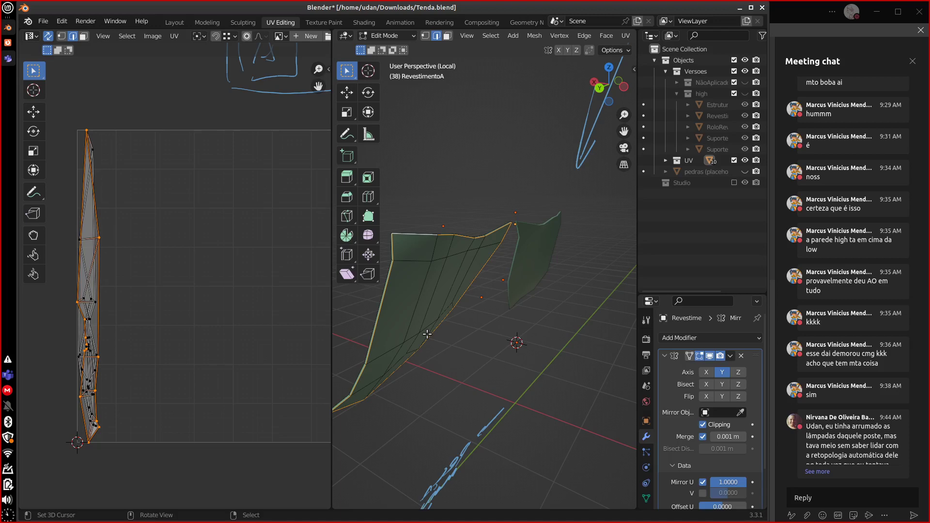
middle_drag(460, 318, 419, 323)
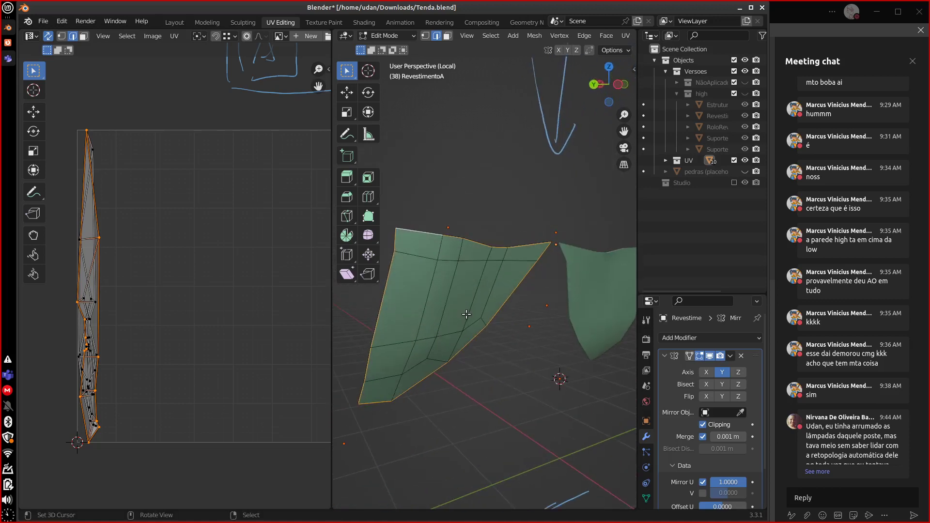
key(u)
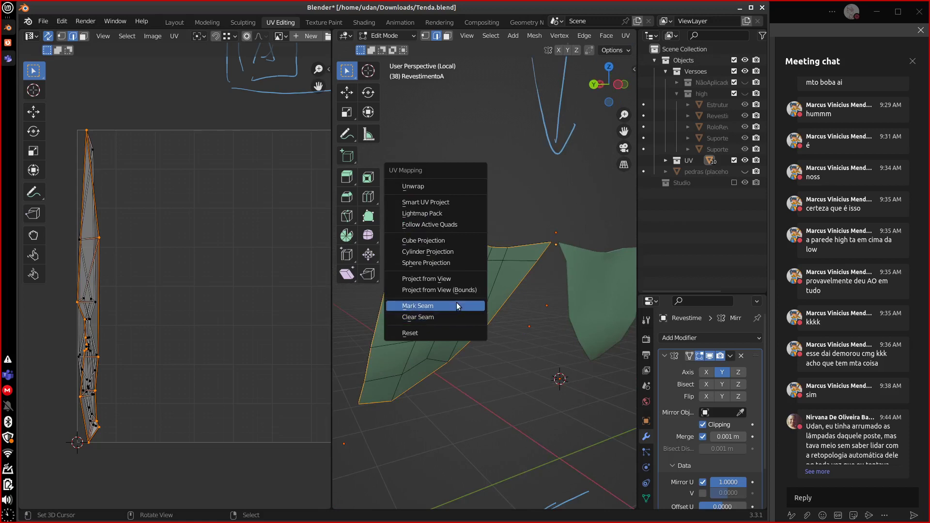
click(456, 305)
Select the whole cloth mesh, turn off UV sync selection, and select only the first linked cloth island in the UV layout.
middle_drag(263, 418, 174, 397)
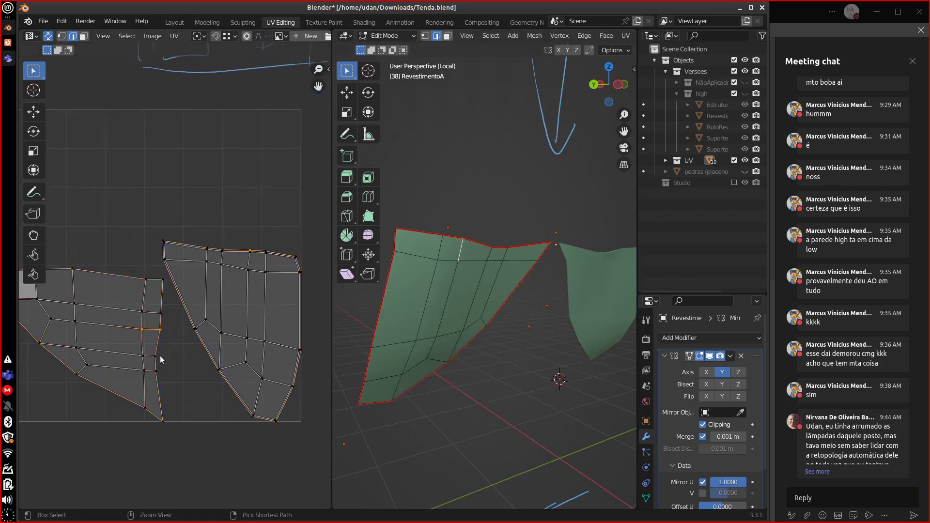
key(a)
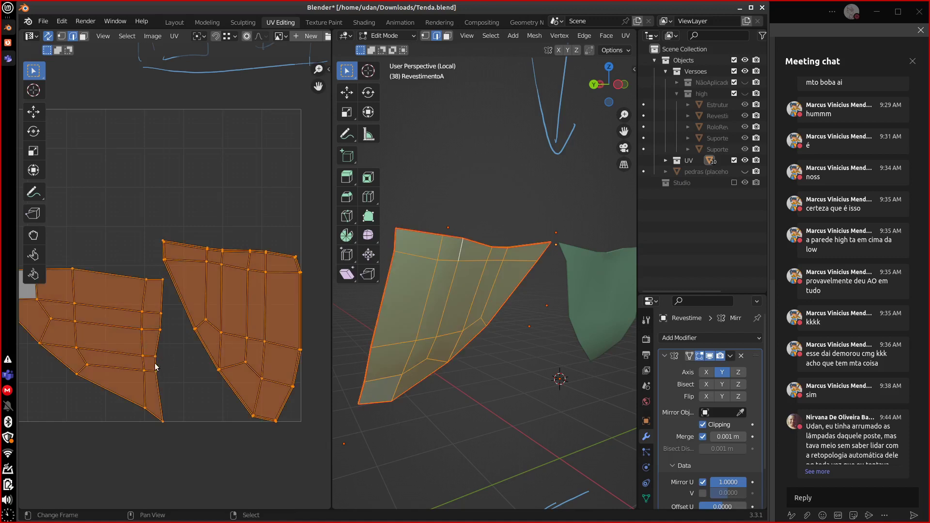
click(47, 36)
key(ctrl+l)
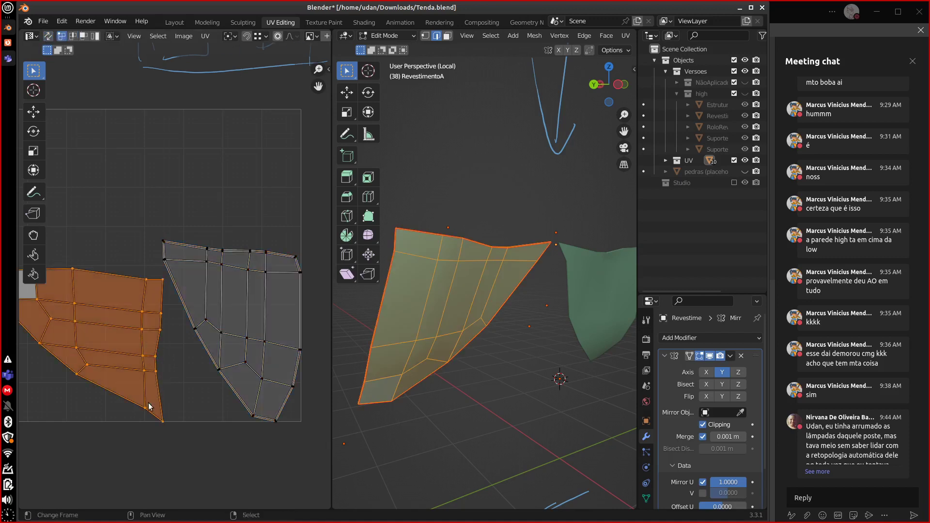
Try rotating the selected cloth UV island by -95°.
key(r)
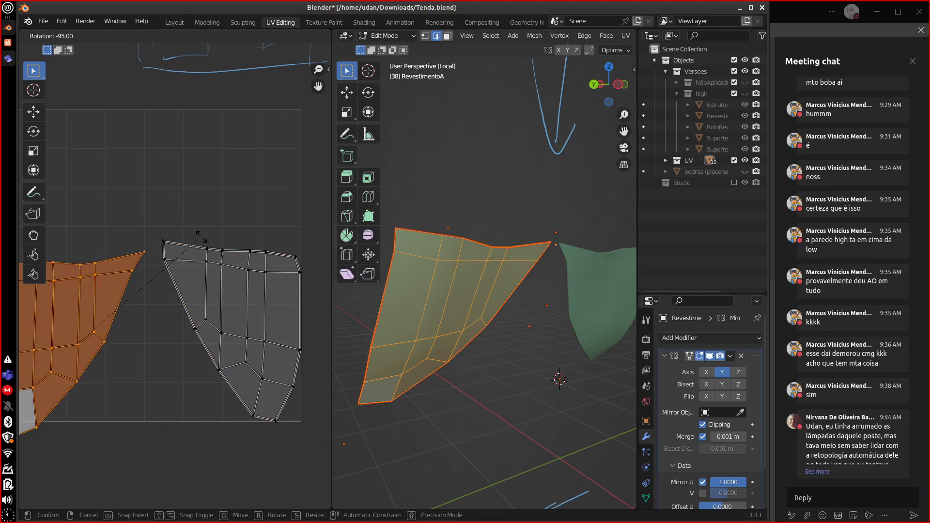
click(203, 240)
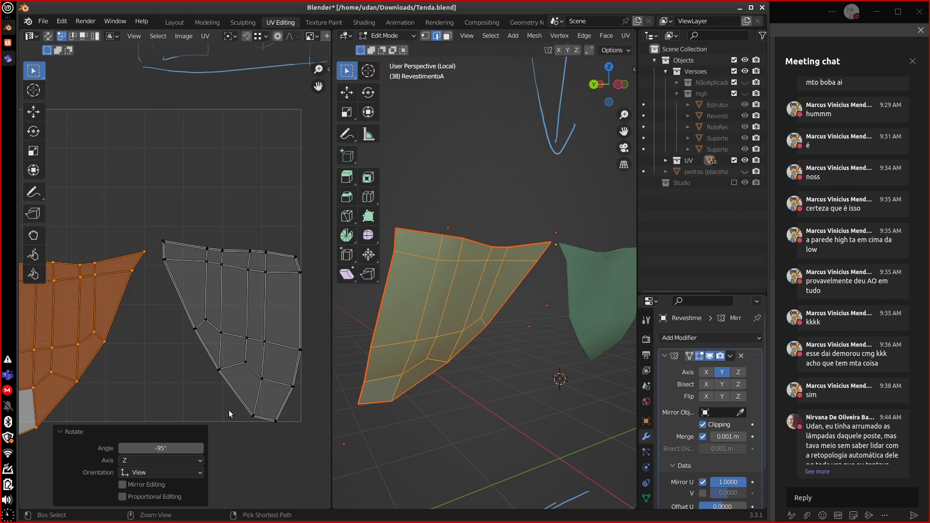
key(ctrl+z)
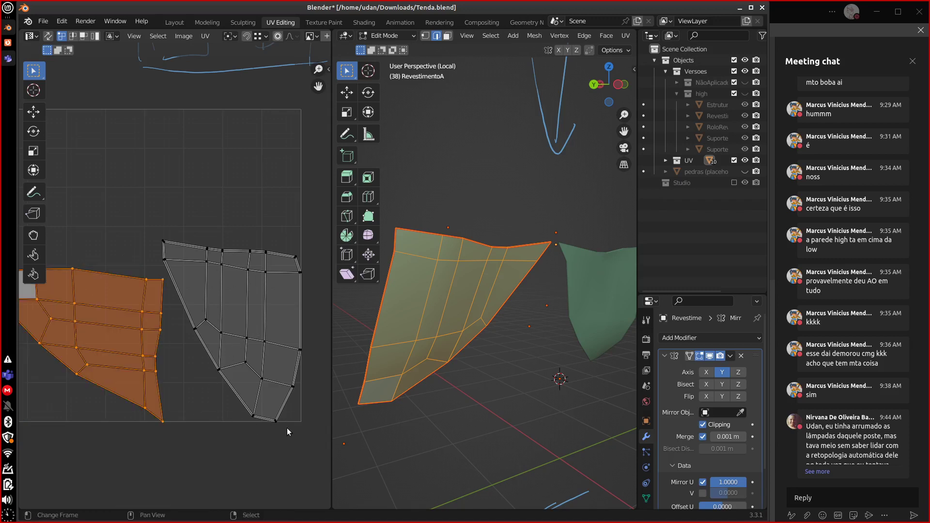
Clear the seam on the short edge crossing the rim at the cloth's lower corner, and select the whole linked panel.
middle_drag(479, 329, 516, 366)
middle_drag(489, 291, 535, 325)
click(389, 270)
scroll(535, 325, down, 5)
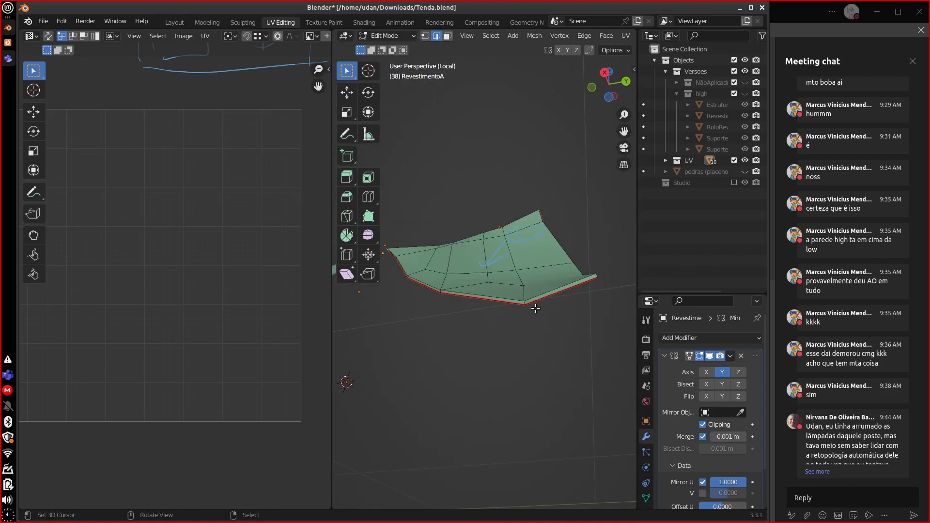
key(shift)
middle_drag(532, 329, 500, 342)
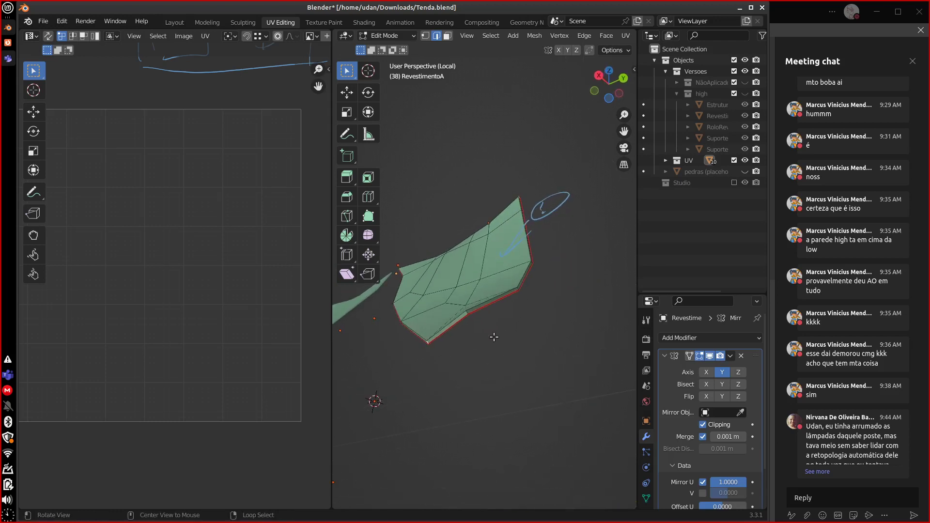
shift+click(467, 310)
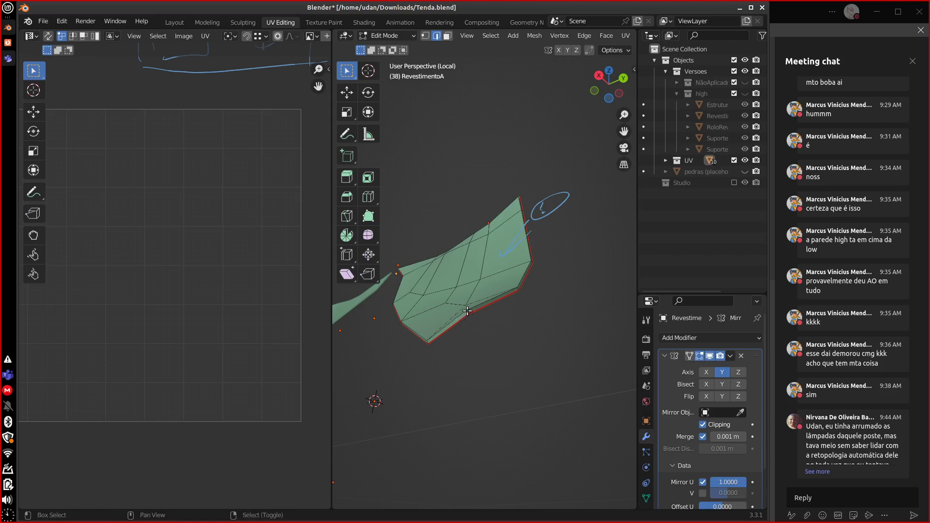
middle_drag(472, 316, 566, 315)
key(u)
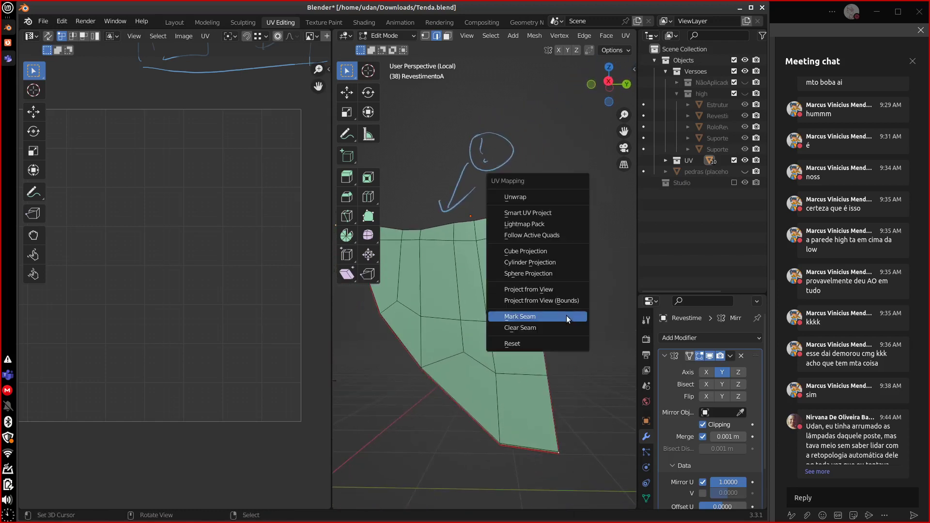
click(557, 330)
click(523, 355)
key(ctrl+l)
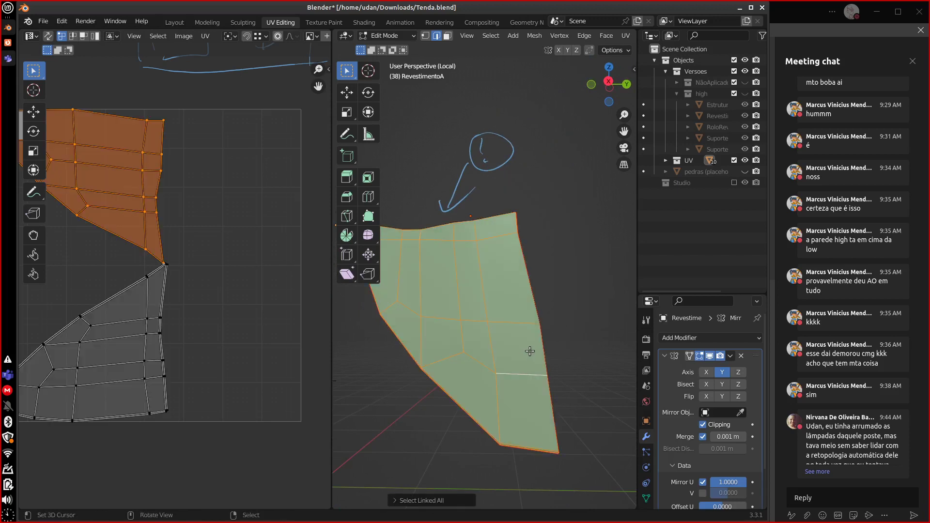
Inspect the borders, thin rim strips and corners of the cloth's lower UV island, and reselect the linked upper island.
scroll(261, 349, up, 6)
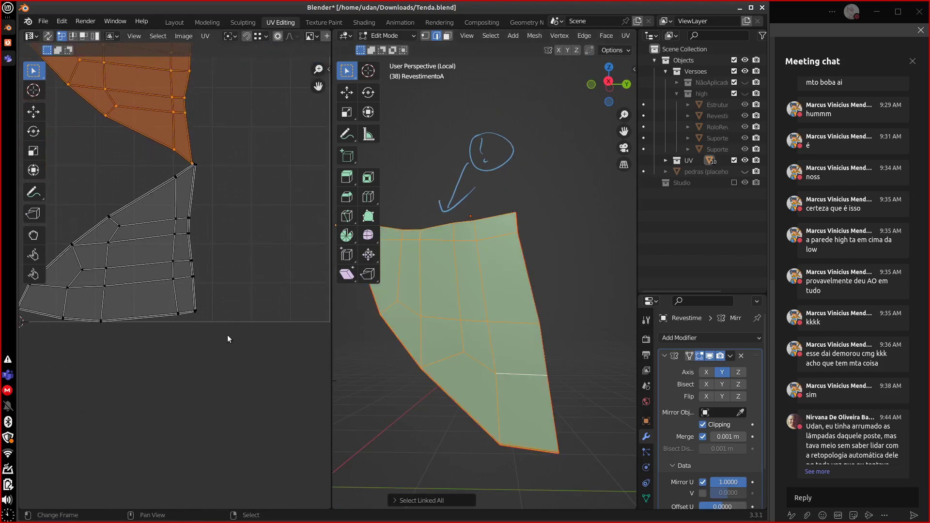
scroll(285, 351, down, 2)
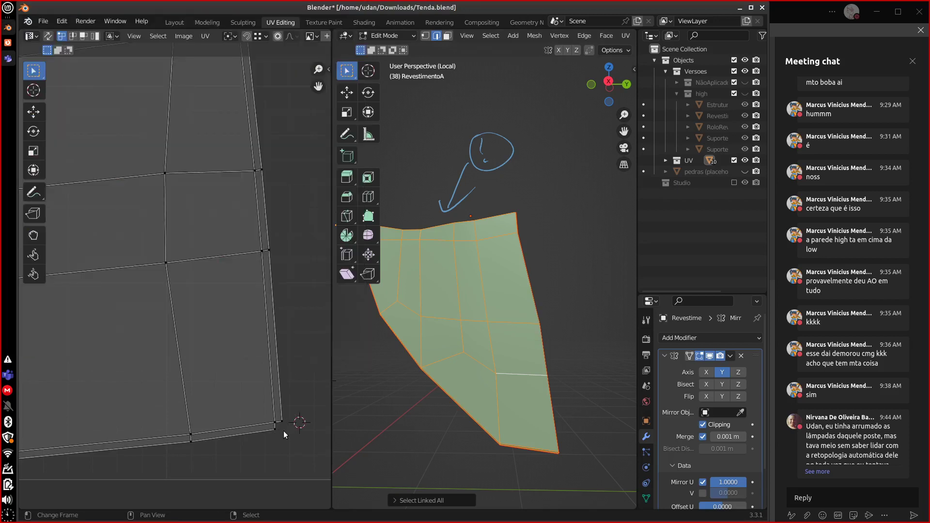
middle_drag(285, 261, 312, 450)
middle_drag(285, 251, 266, 499)
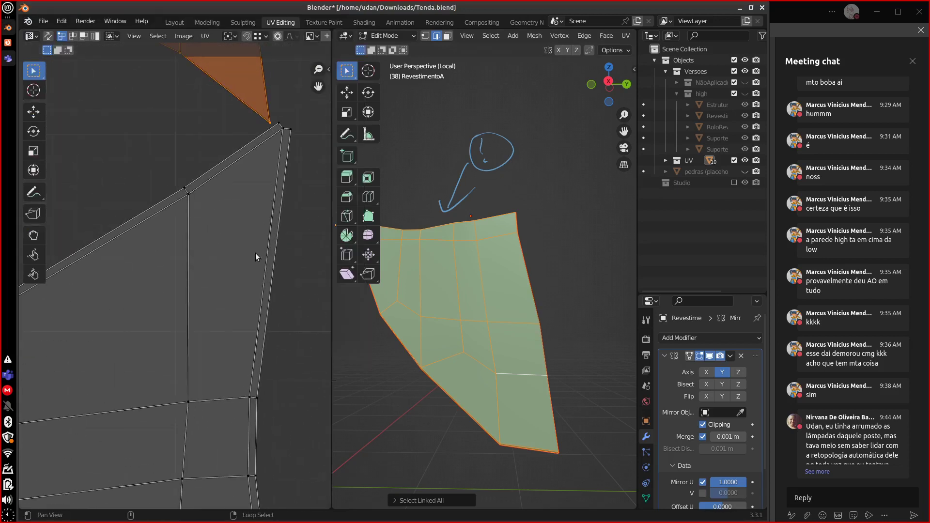
middle_drag(196, 397, 217, 306)
alt+drag(217, 306, 318, 198)
alt+drag(145, 368, 252, 232)
alt+drag(102, 334, 286, 264)
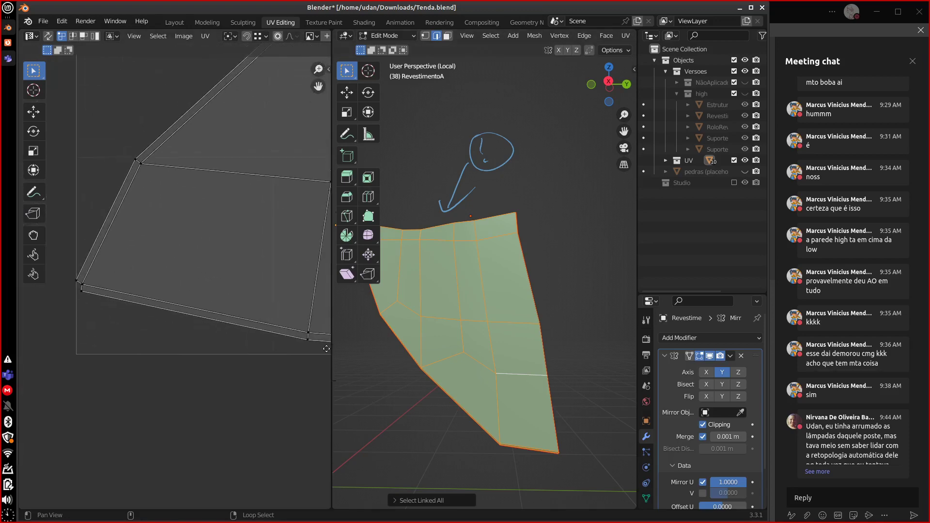
alt+drag(91, 291, 108, 307)
alt+drag(326, 189, 78, 401)
alt+drag(281, 345, 202, 340)
alt+drag(327, 327, 245, 322)
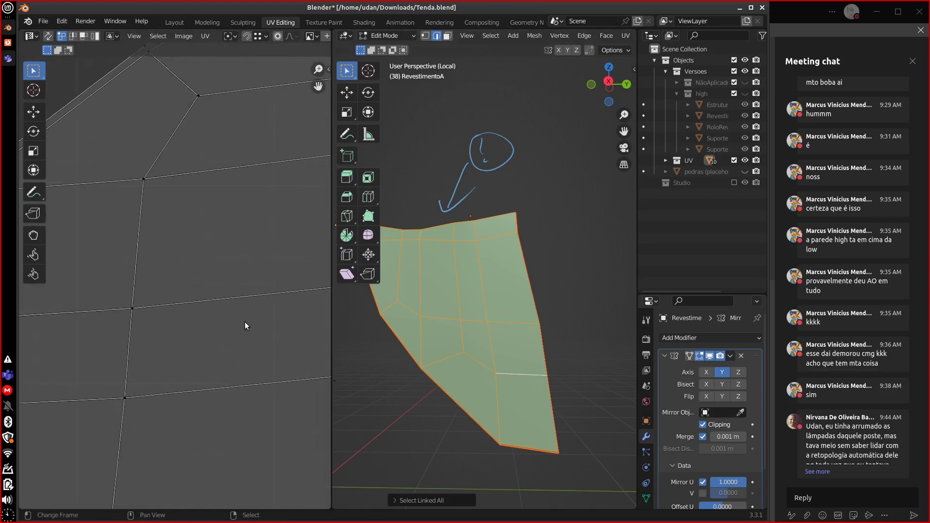
scroll(246, 326, down, 1)
key(Home)
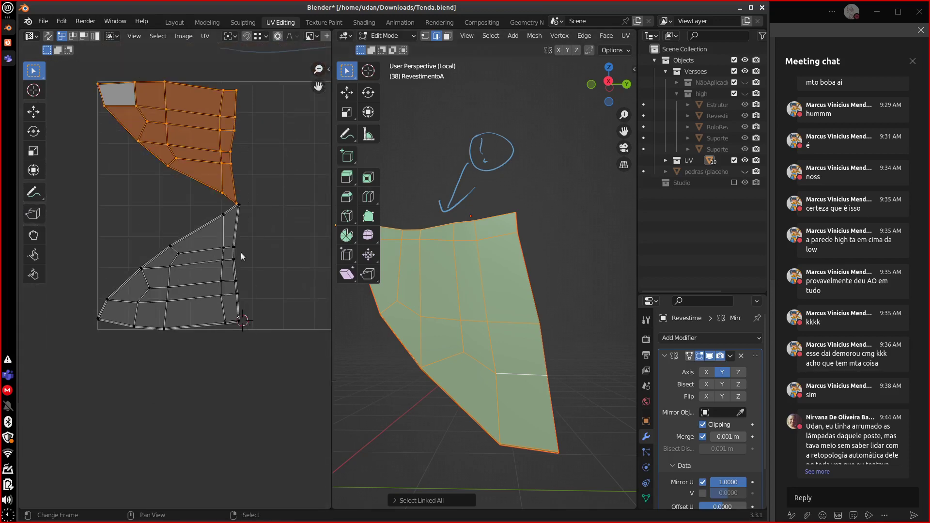
click(234, 158)
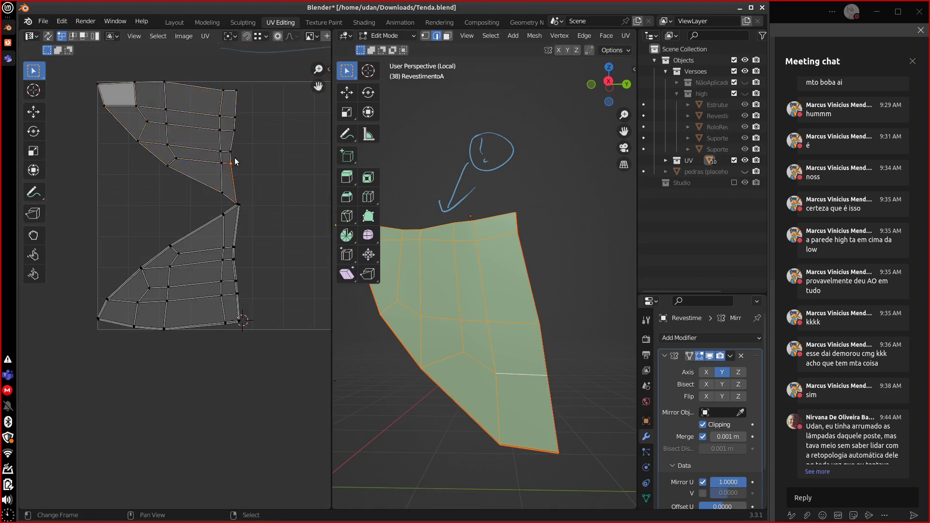
key(ctrl+l)
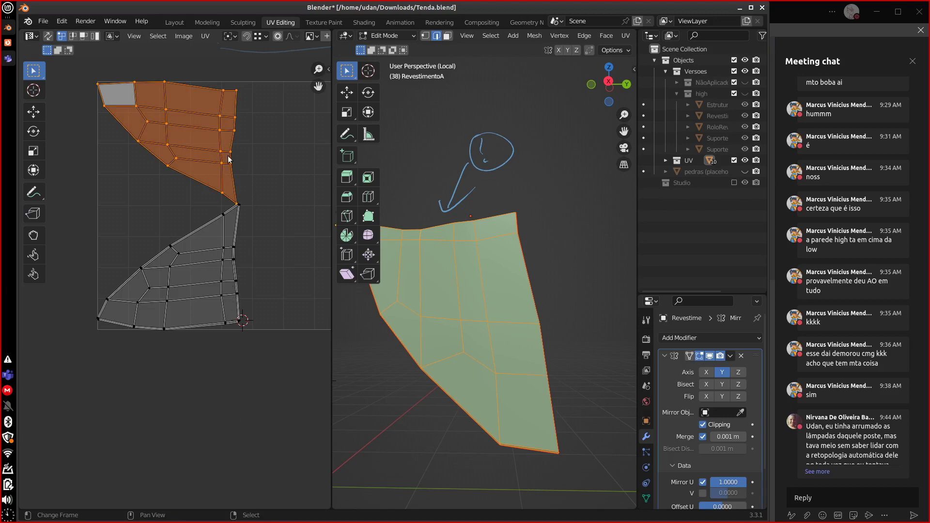
Exit local view on the cloth panel and reveal all hidden tent geometry.
mouse_move(521, 326)
middle_down()
mouse_move(410, 334)
mouse_move(536, 338)
mouse_move(426, 334)
mouse_move(562, 330)
mouse_move(541, 322)
middle_up()
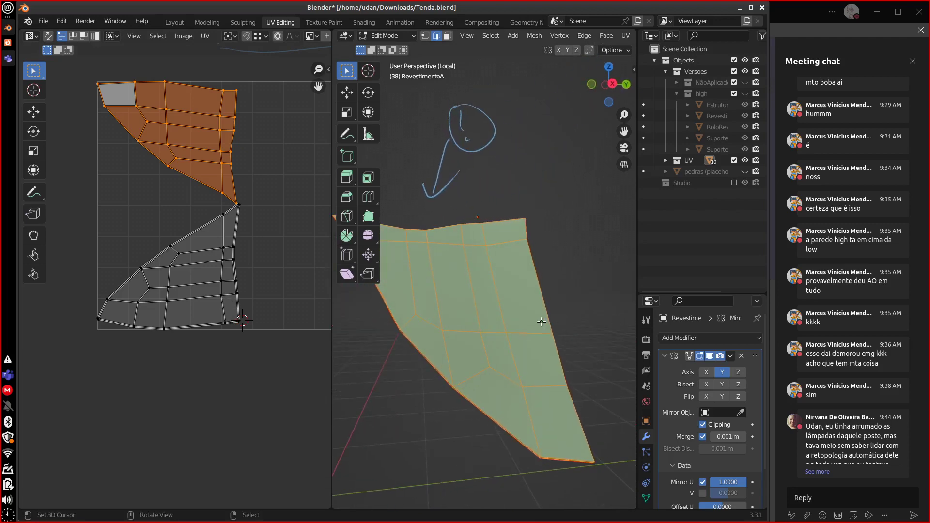
click(547, 321)
key(KP_Divide)
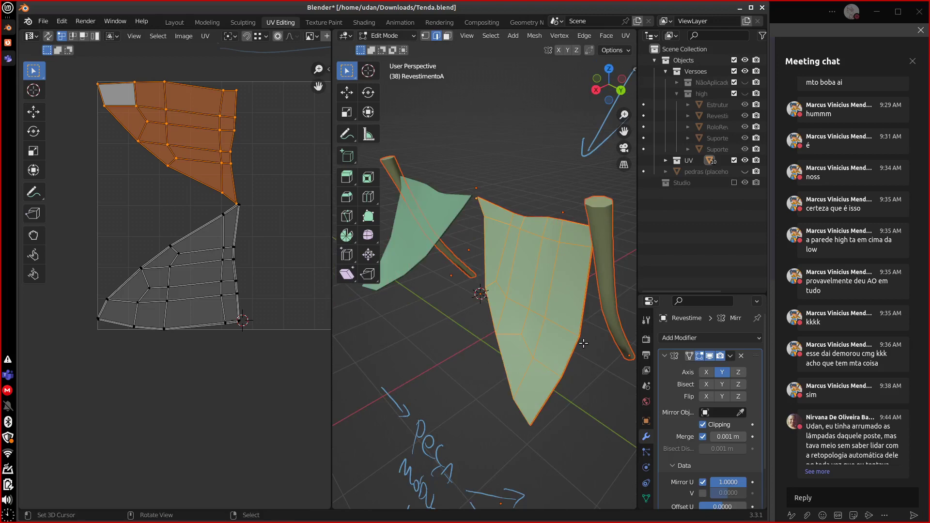
key(alt+h)
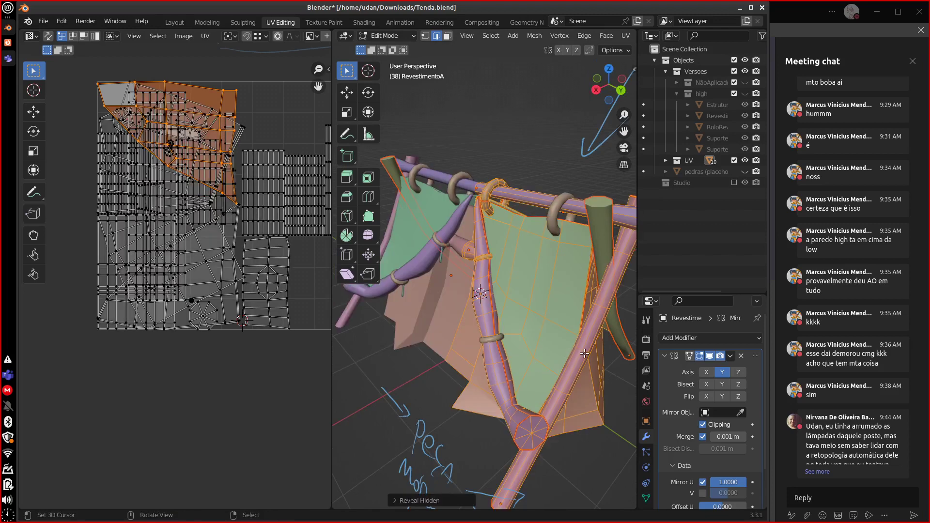
Turn off Mirror U in the data options of the tent's Mirror modifier.
middle_drag(584, 354, 482, 337)
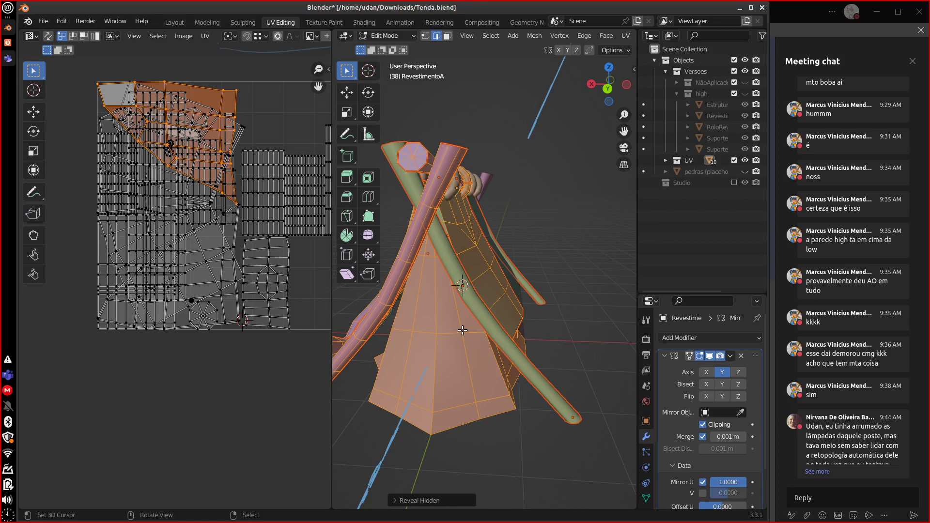
middle_drag(477, 339, 530, 338)
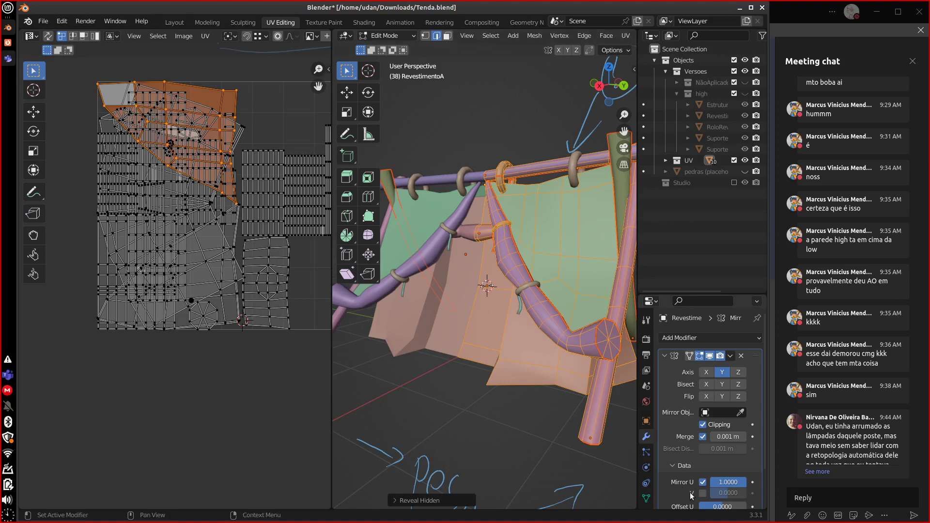
click(703, 481)
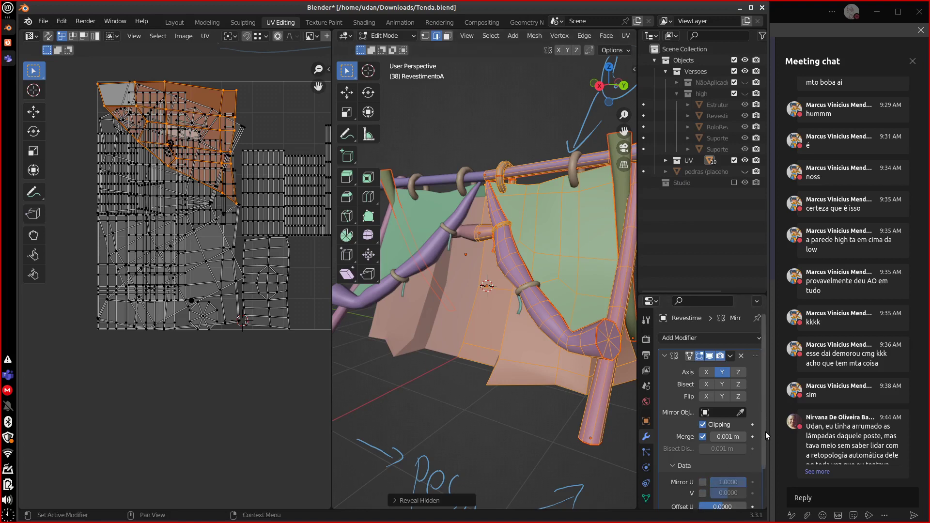
scroll(765, 441, down, 2)
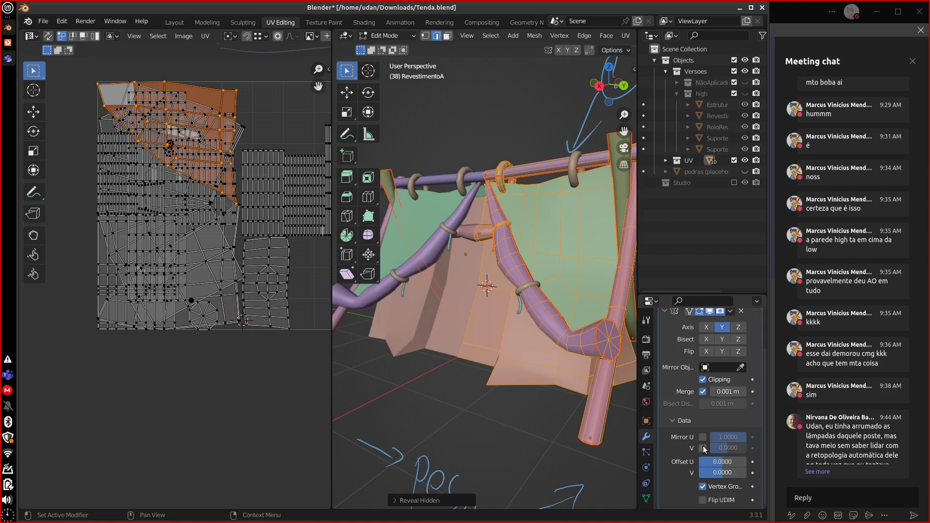
Switch the 3D view to orthographic projection and examine the whole tent from its long open side.
key(KP_1)
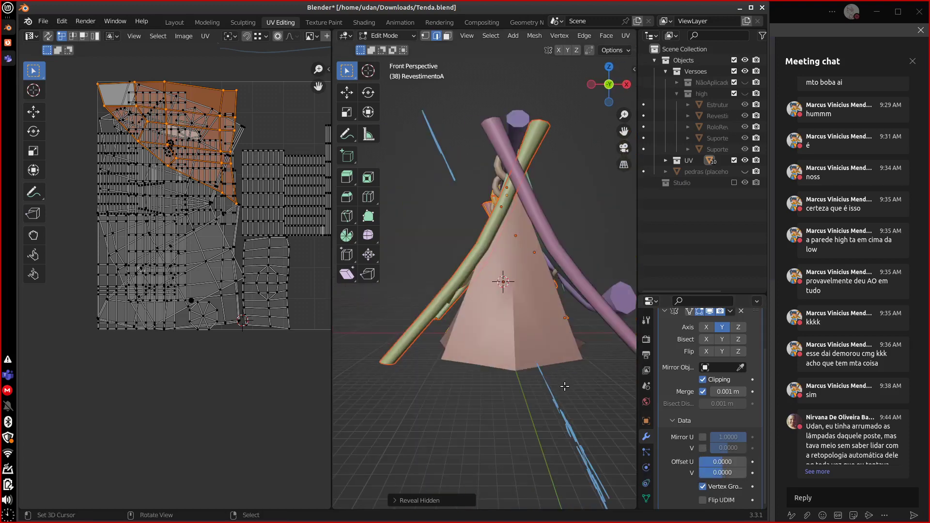
key(KP_5)
mouse_move(575, 370)
middle_down()
mouse_move(406, 380)
mouse_move(443, 380)
middle_up()
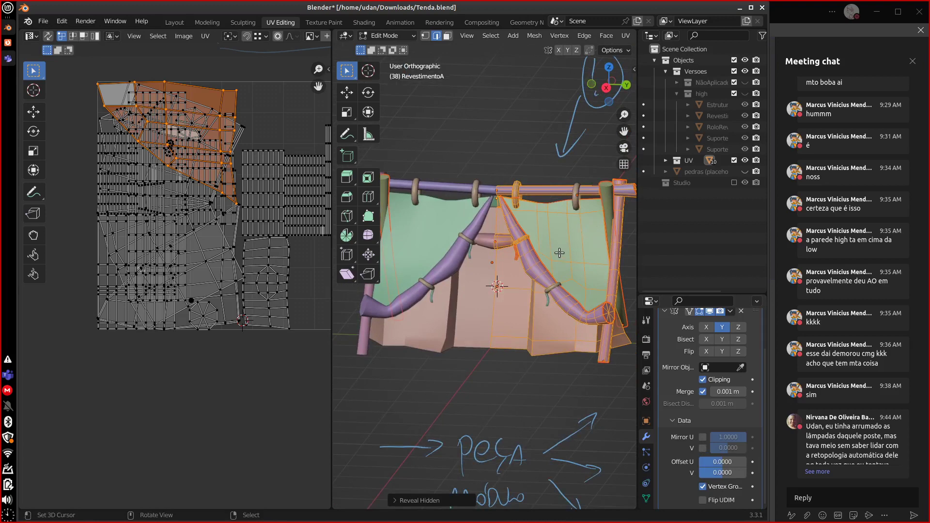
Annotate the mirrored tent's green cloth with a letter B and a line above it.
mouse_move(562, 230)
mouse_down()
mouse_move(560, 258)
mouse_move(577, 240)
mouse_move(562, 259)
mouse_up()
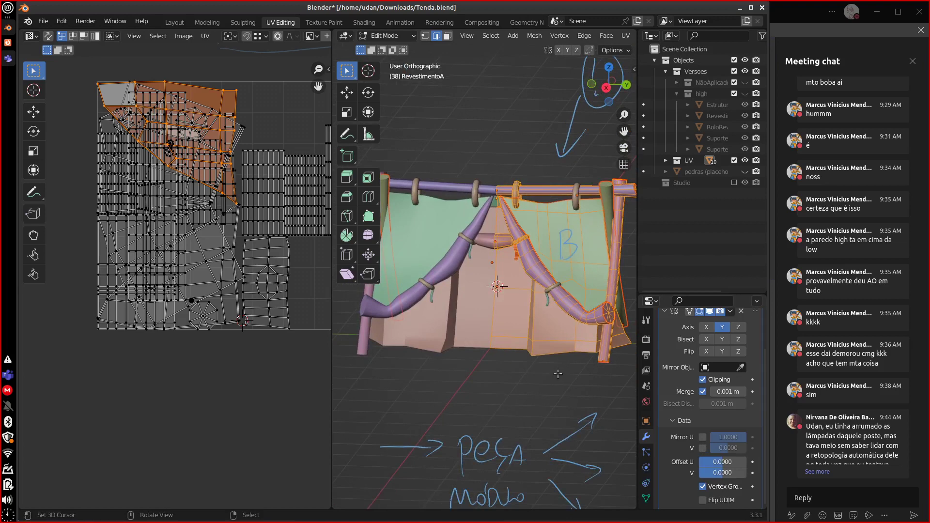
drag(552, 226, 584, 224)
mouse_move(432, 226)
mouse_down()
mouse_move(431, 251)
mouse_move(420, 244)
mouse_move(434, 248)
mouse_up()
key(ctrl+z)
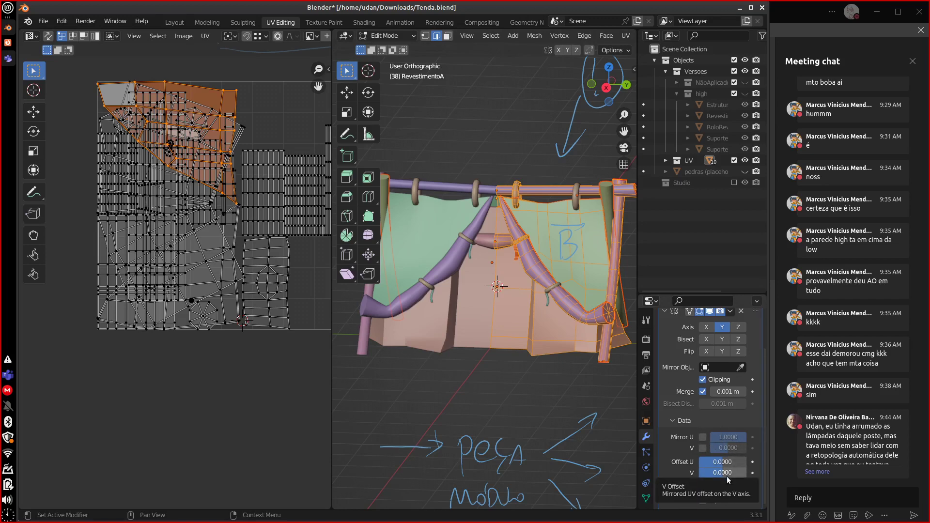
Replace the letter annotation with hatching on the green cloth and mark the tent's vertical mirror line.
right_drag(579, 234, 566, 225)
mouse_move(563, 212)
mouse_down()
mouse_move(545, 223)
mouse_move(562, 268)
mouse_move(559, 250)
mouse_move(545, 247)
mouse_move(562, 262)
mouse_move(566, 221)
mouse_move(564, 273)
mouse_up()
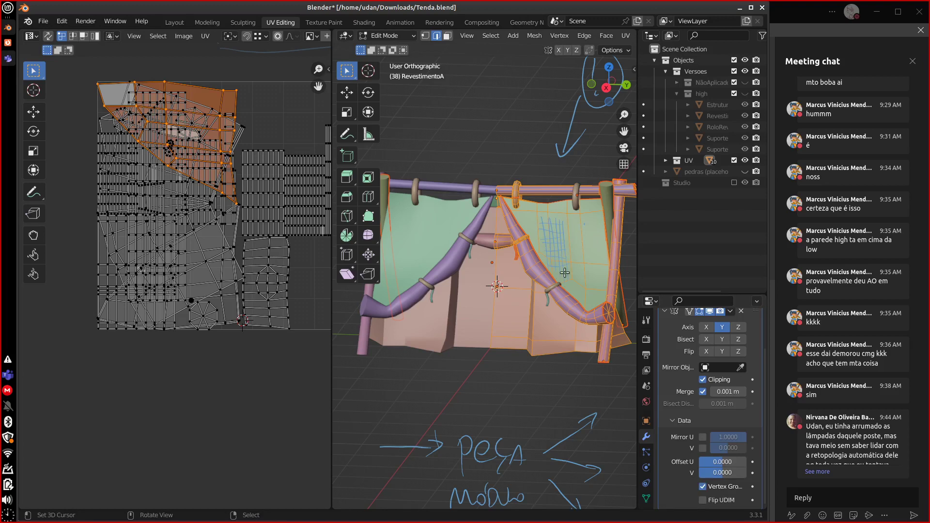
drag(495, 179, 494, 383)
mouse_move(625, 184)
mouse_down()
mouse_move(629, 387)
mouse_move(514, 396)
mouse_up()
right_drag(500, 373, 499, 149)
Sketch an arrow on the green cloth to illustrate direction, and undo the last annotation strokes.
mouse_move(629, 395)
right_down()
mouse_move(622, 225)
mouse_move(569, 415)
right_up()
ctrl+drag(571, 412, 575, 384)
ctrl+drag(552, 260, 557, 220)
right_drag(550, 294, 563, 273)
mouse_move(546, 235)
mouse_down()
mouse_move(577, 233)
mouse_move(572, 245)
mouse_up()
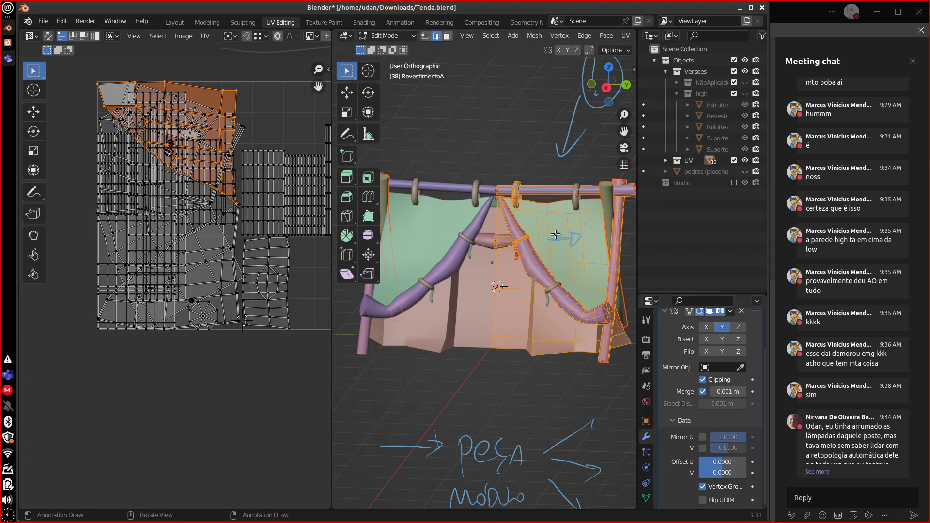
key(ctrl+z)
key(ctrl+z)
key(ctrl+z)
Annotate long slanted strokes down the green cloth panel and undo them.
drag(528, 194, 551, 271)
mouse_move(544, 194)
mouse_down()
mouse_move(548, 248)
mouse_move(564, 281)
mouse_up()
drag(557, 192, 584, 300)
drag(571, 193, 595, 319)
right_drag(543, 205, 542, 233)
key(ctrl+z)
key(ctrl+z)
key(ctrl+z)
key(ctrl+z)
key(ctrl+z)
key(ctrl+z)
key(ctrl+z)
key(ctrl+z)
Sketch short annotation strokes on both halves of the green cloth and clear them.
mouse_move(519, 221)
mouse_down()
mouse_move(534, 220)
mouse_move(534, 241)
mouse_move(590, 306)
mouse_up()
drag(547, 205, 562, 205)
drag(472, 223, 454, 228)
mouse_move(574, 206)
right_down()
mouse_move(539, 214)
mouse_move(586, 264)
mouse_move(551, 284)
mouse_move(473, 238)
right_up()
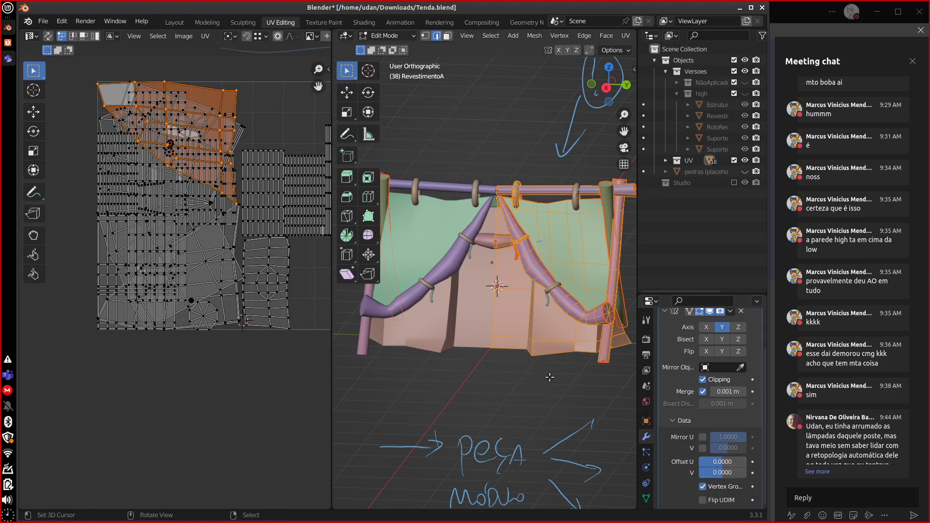
Unwrap the selected mesh and move the small curved cloth island about 0.405 m in X and -0.159 m in Y over its matching island.
key(u)
click(514, 240)
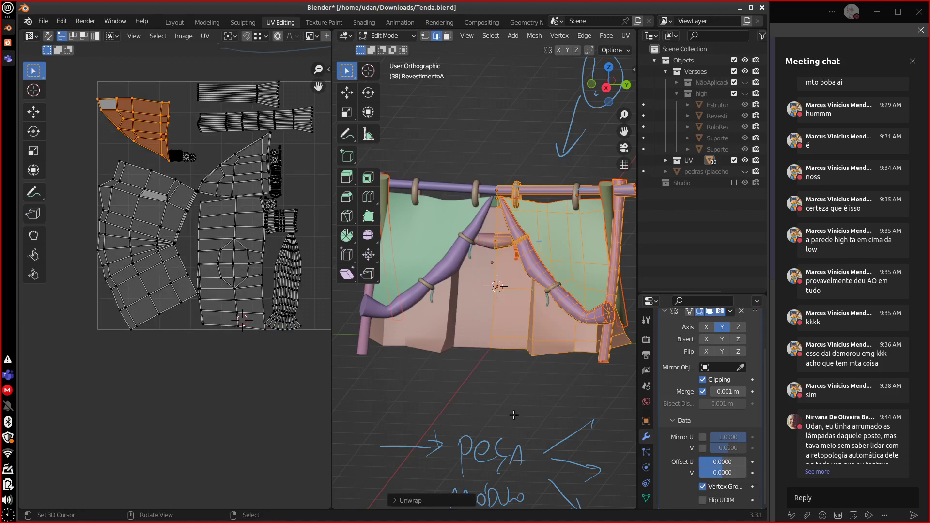
click(160, 123)
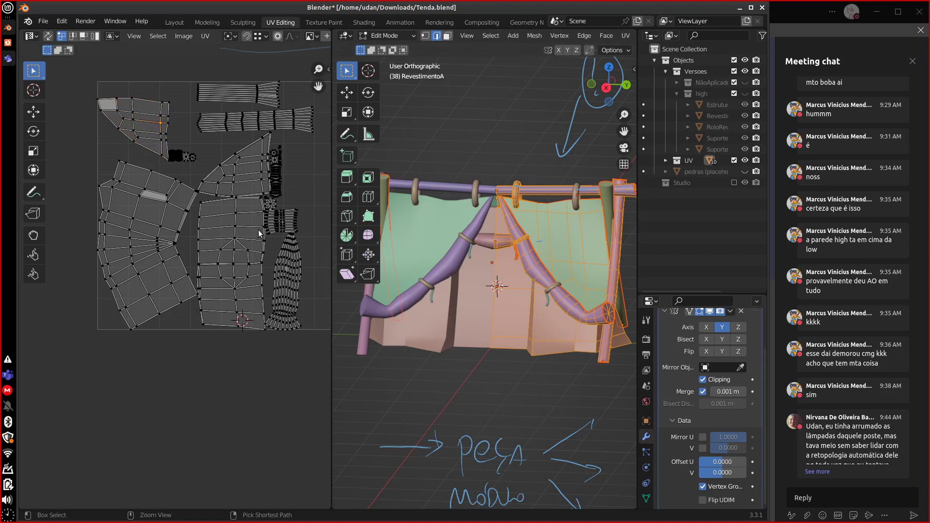
key(ctrl+l)
scroll(240, 168, up, 2)
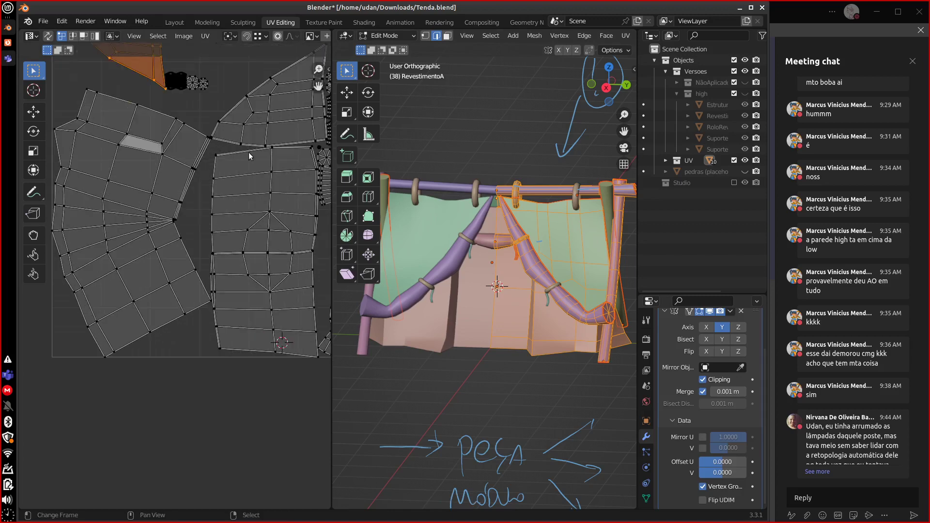
middle_drag(267, 151, 168, 305)
key(g)
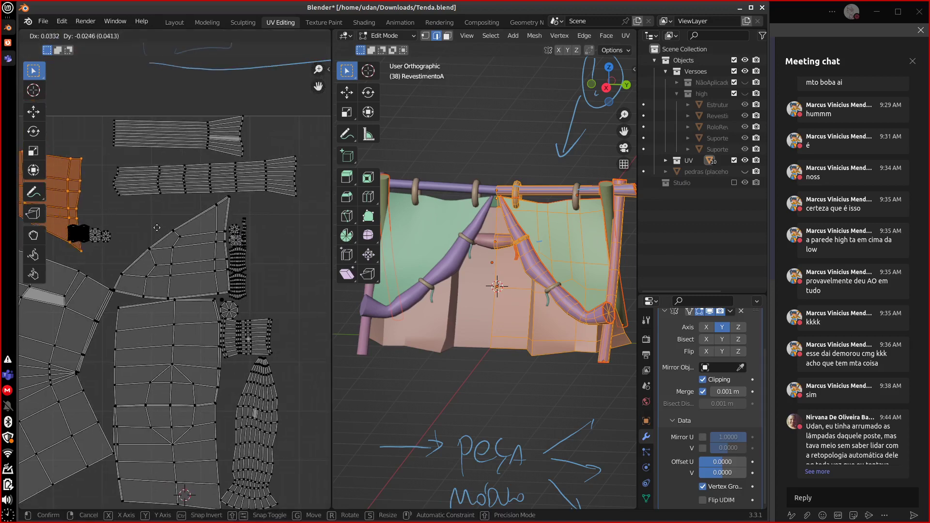
click(269, 267)
Flip the cloth island with a Y scale of -1 and align it over the matching island.
key(s)
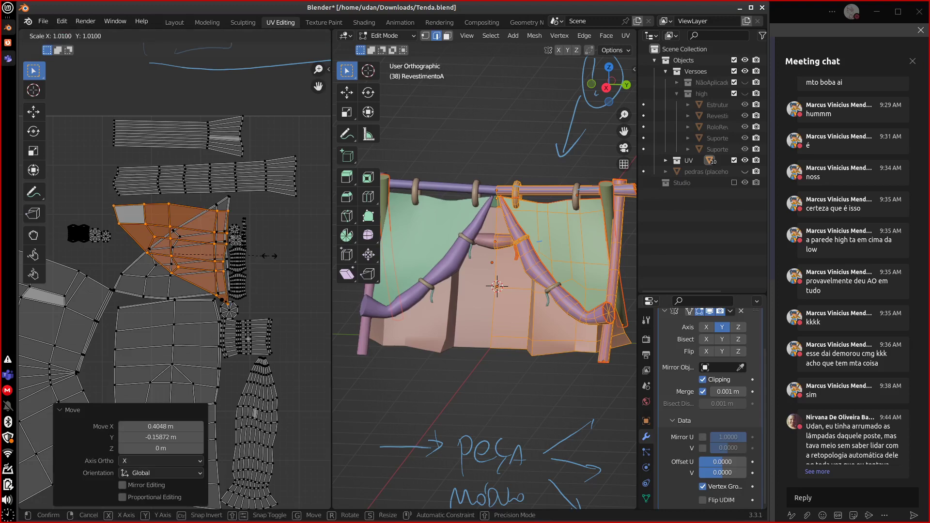
key(y)
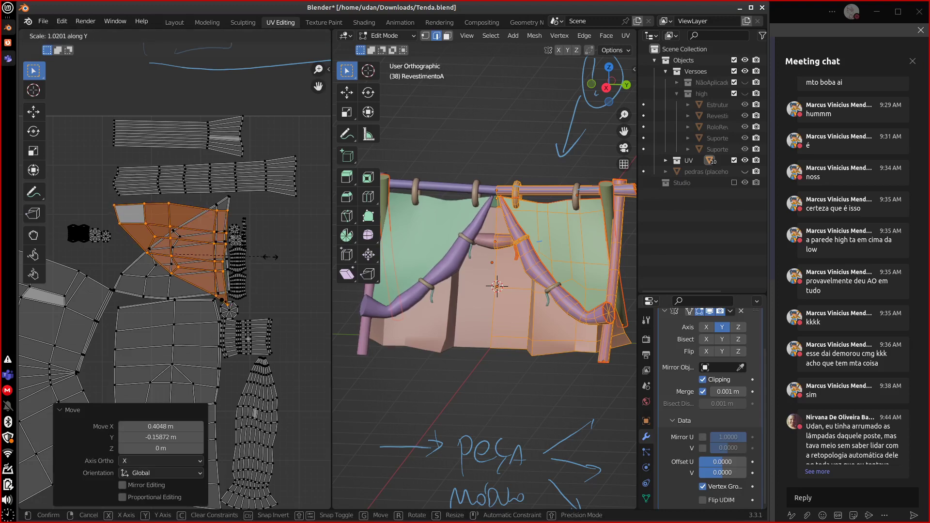
text(-1)
key(Return)
scroll(258, 276, up, 2)
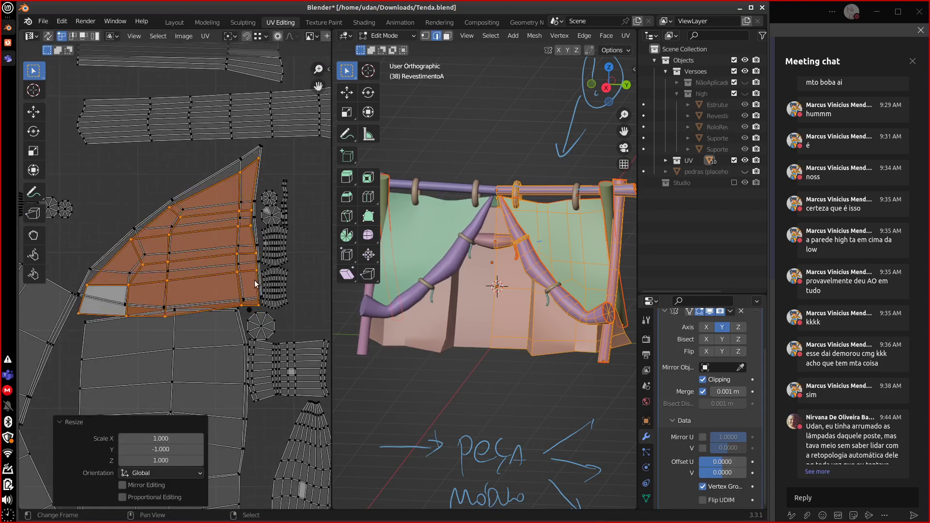
scroll(255, 279, up, 1)
key(g)
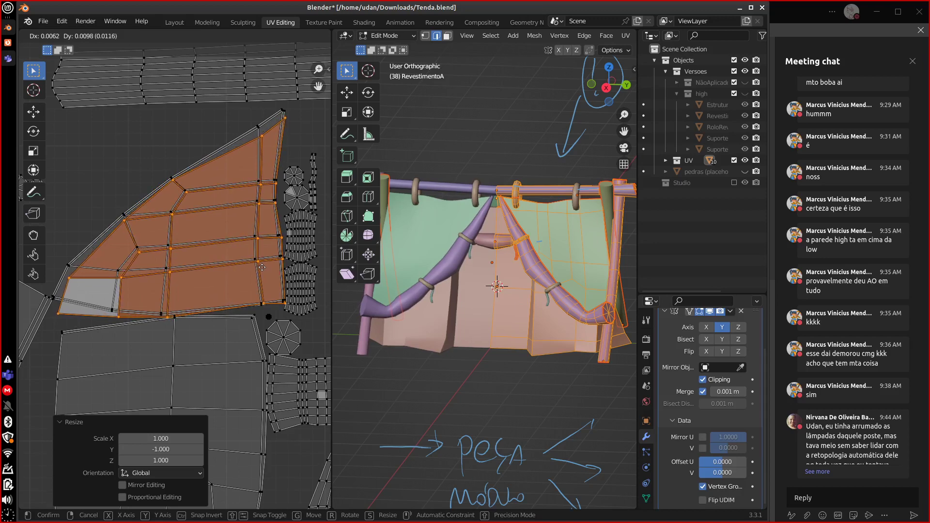
click(261, 266)
Turn on UV snapping and snap the flipped island's upper inner corner and adjacent sloped-border vertex onto the matching island.
scroll(263, 261, up, 3)
scroll(268, 245, up, 1)
middle_drag(276, 150, 240, 321)
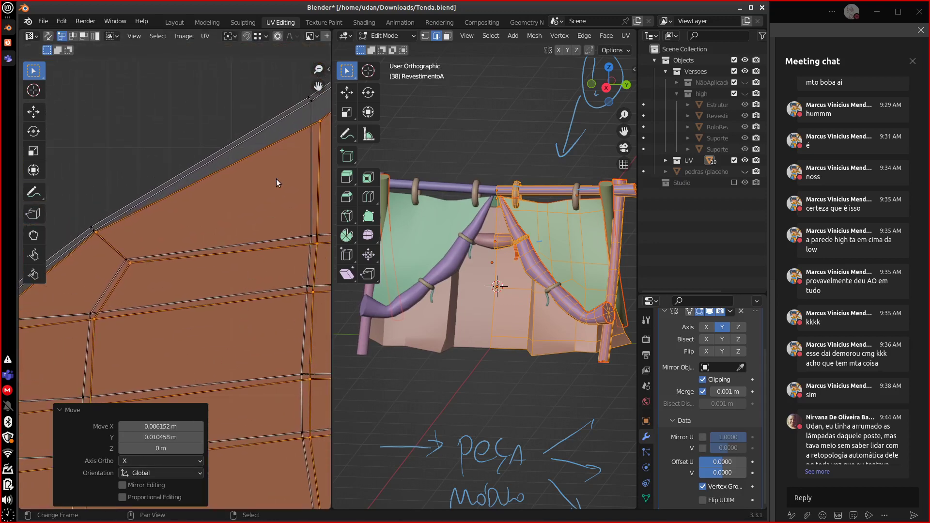
click(137, 266)
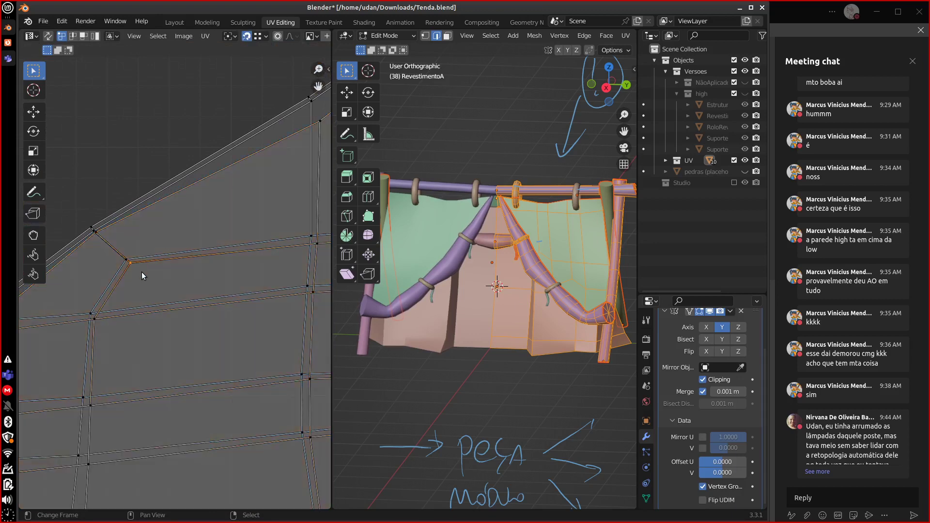
key(g)
click(138, 266)
click(101, 235)
key(g)
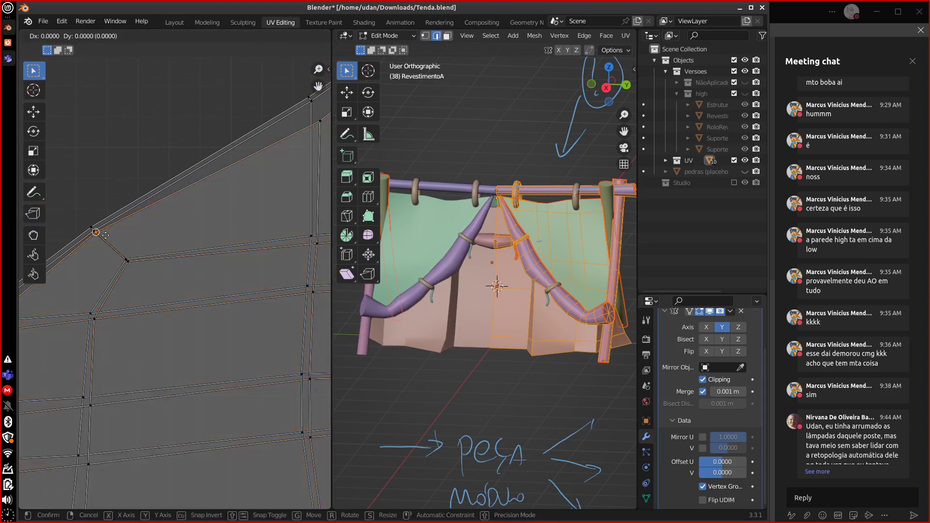
click(101, 235)
Snap the sloped-border vertex of the island's long vertical column and the vertex below it onto their counterparts.
middle_drag(326, 125, 299, 145)
click(296, 144)
key(g)
click(287, 124)
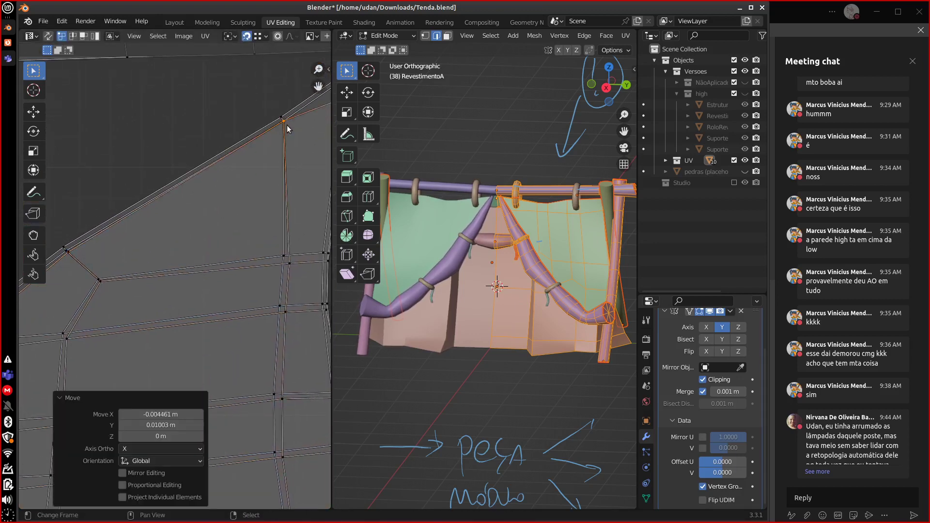
click(290, 262)
key(g)
click(285, 257)
Refine the upper inner corner and snap the two inner vertices of the row below onto the matching island.
click(100, 291)
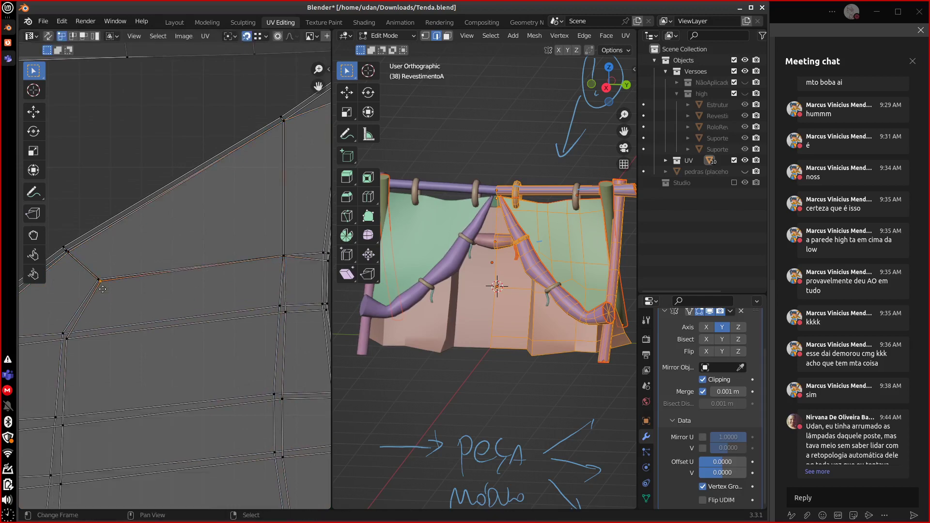
key(g)
click(99, 290)
key(g)
click(95, 295)
click(67, 338)
key(g)
click(63, 333)
click(289, 320)
key(g)
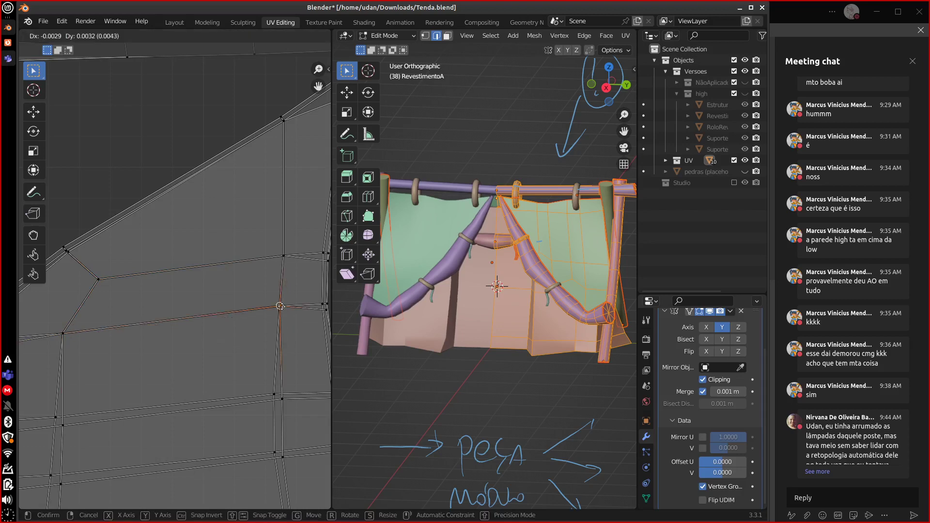
click(292, 320)
Snap the first-row vertex on the island's steep side border and the pointed tip onto their counterparts.
middle_drag(293, 320, 234, 322)
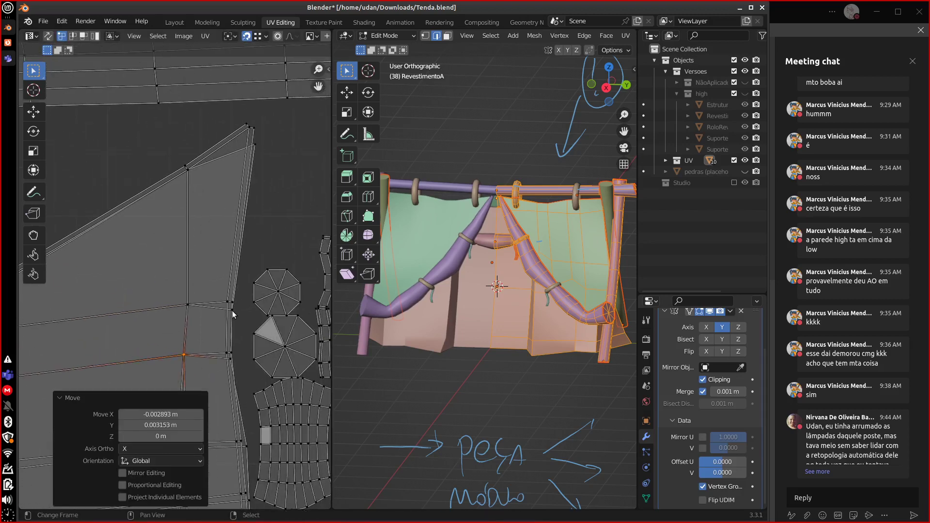
click(231, 310)
key(g)
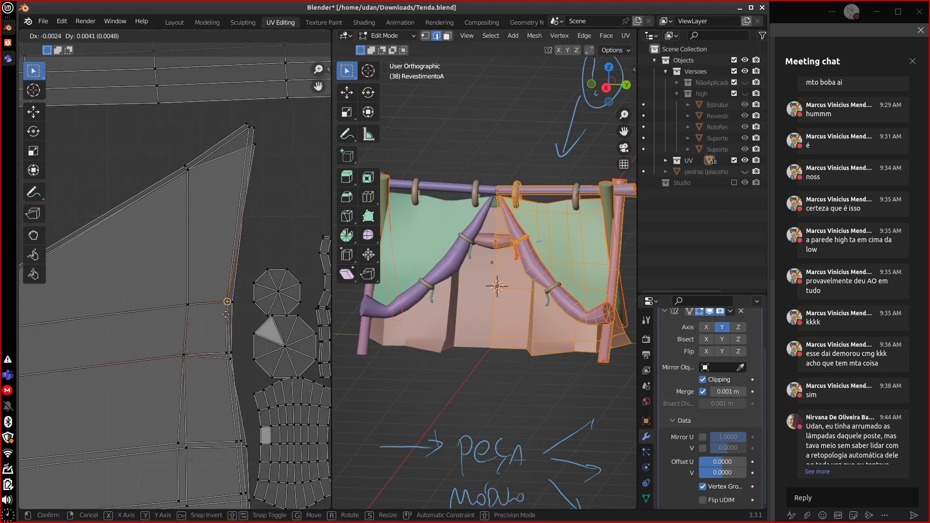
click(228, 301)
click(255, 145)
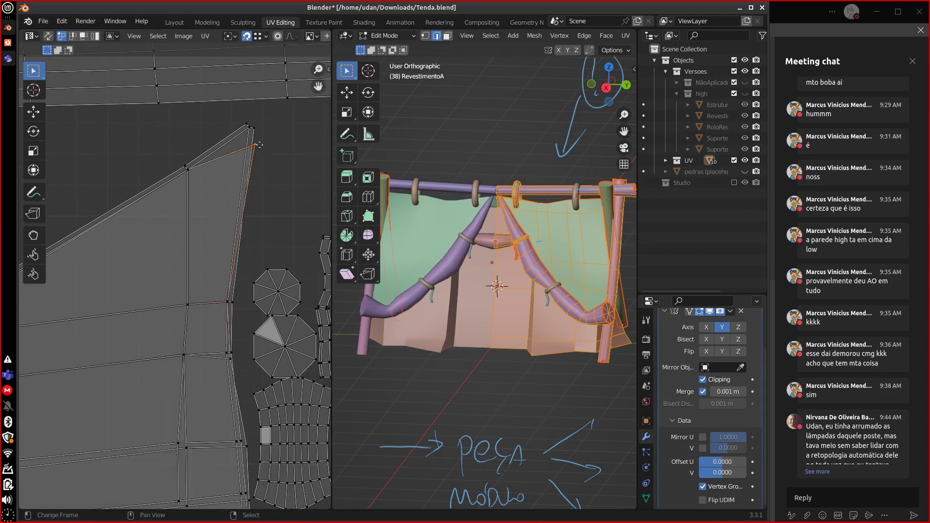
key(g)
click(247, 140)
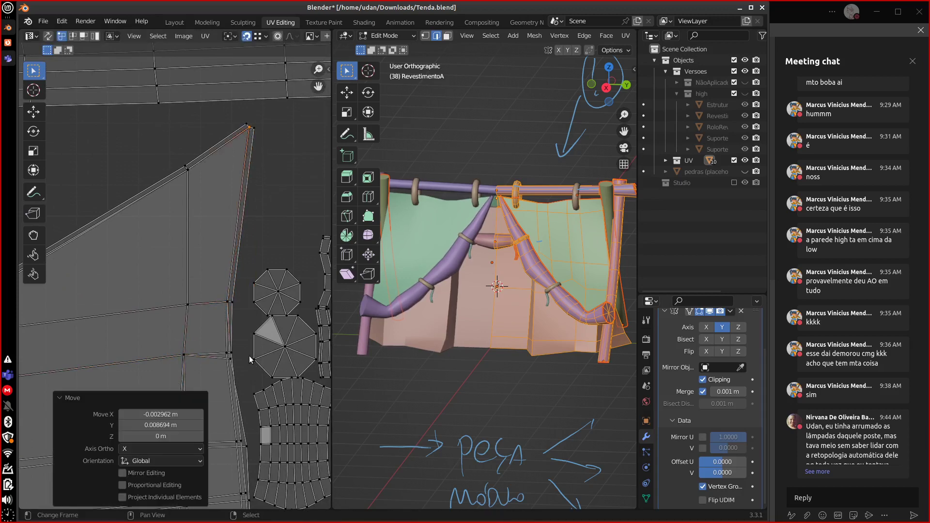
Snap the second-row vertex on the island's steep side border onto the matching vertex.
scroll(249, 360, up, 4)
middle_drag(249, 360, 305, 305)
scroll(306, 306, down, 4)
middle_drag(254, 343, 253, 305)
click(253, 305)
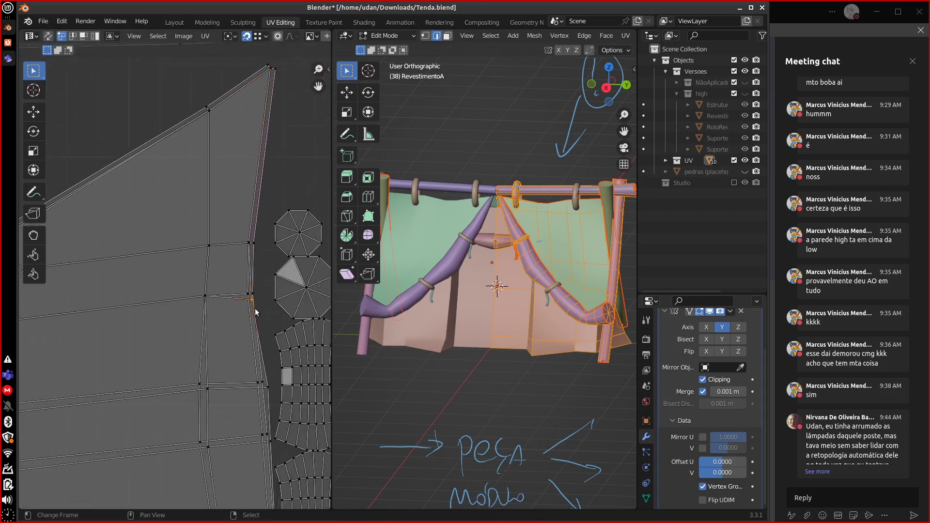
key(g)
click(254, 310)
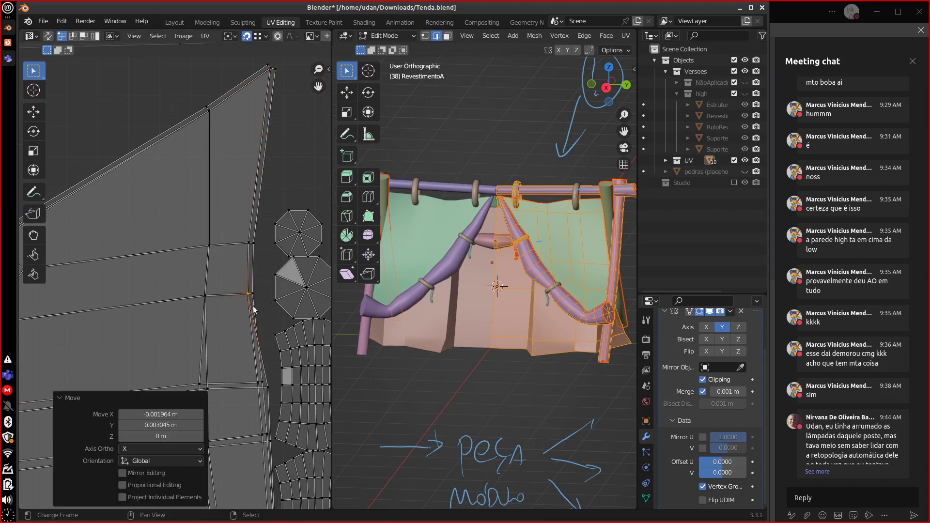
Snap the third row's side-border vertex and its neighbouring column vertex onto the matching island.
middle_drag(253, 309, 273, 251)
shift+click(288, 336)
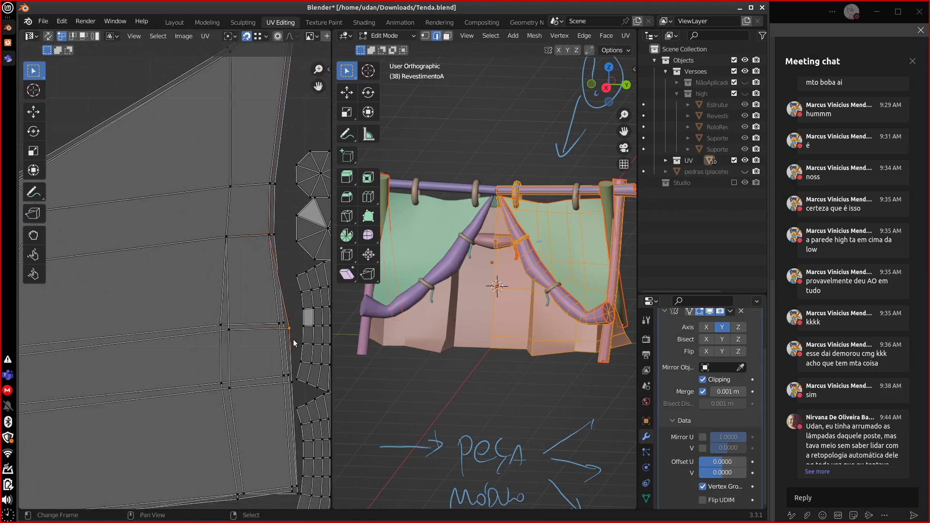
key(g)
click(240, 331)
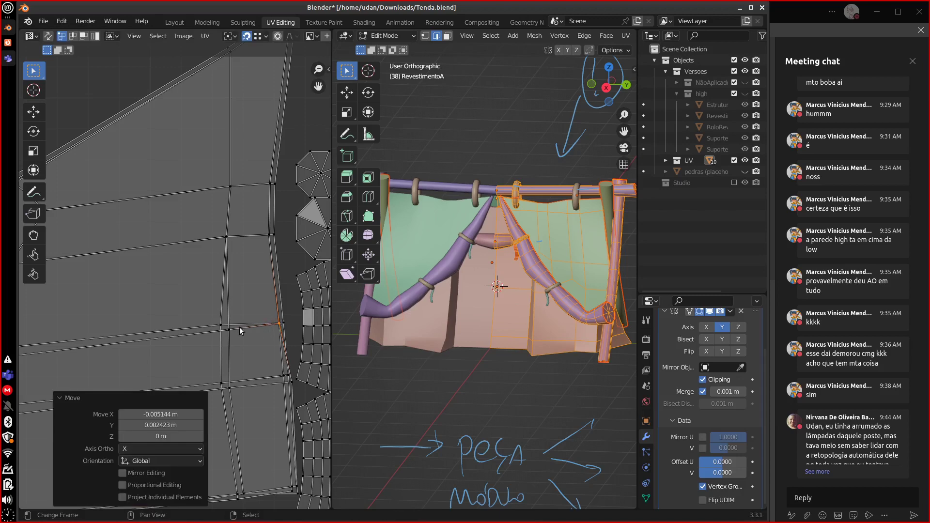
right_click(230, 330)
key(g)
click(222, 325)
Snap the third-row vertex in the island's next inner column onto its counterpart, correcting its placement.
alt+drag(252, 342, 444, 308)
right_click(209, 326)
key(g)
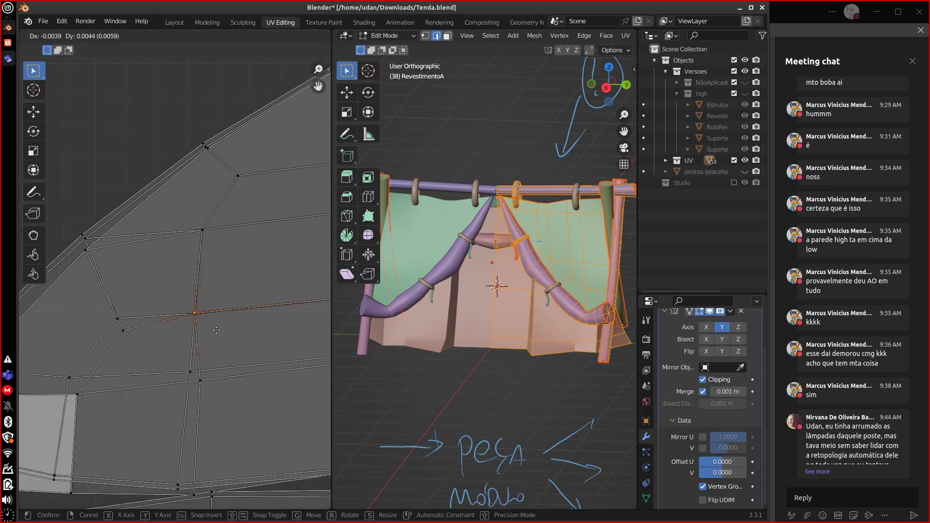
click(222, 332)
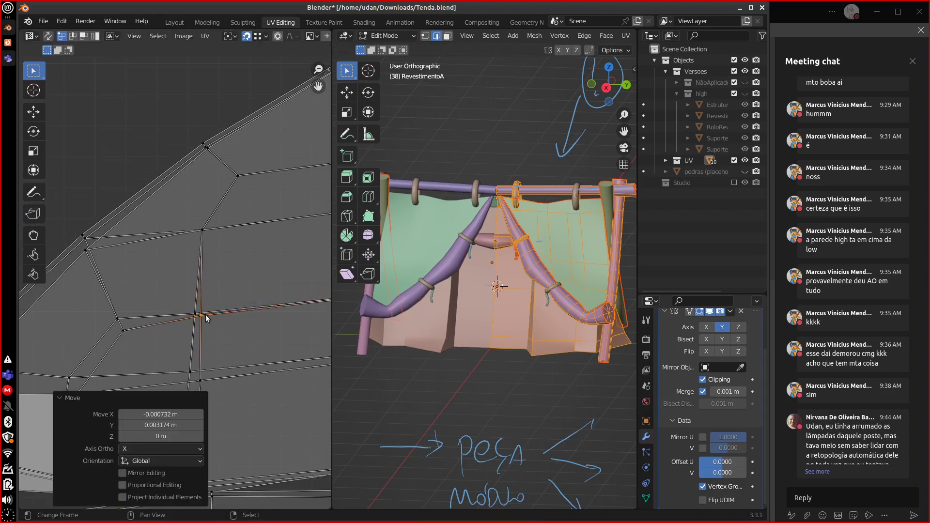
key(g)
click(195, 314)
Snap the third row's inner corner and the sloped-border vertex above it onto the matching island.
click(123, 330)
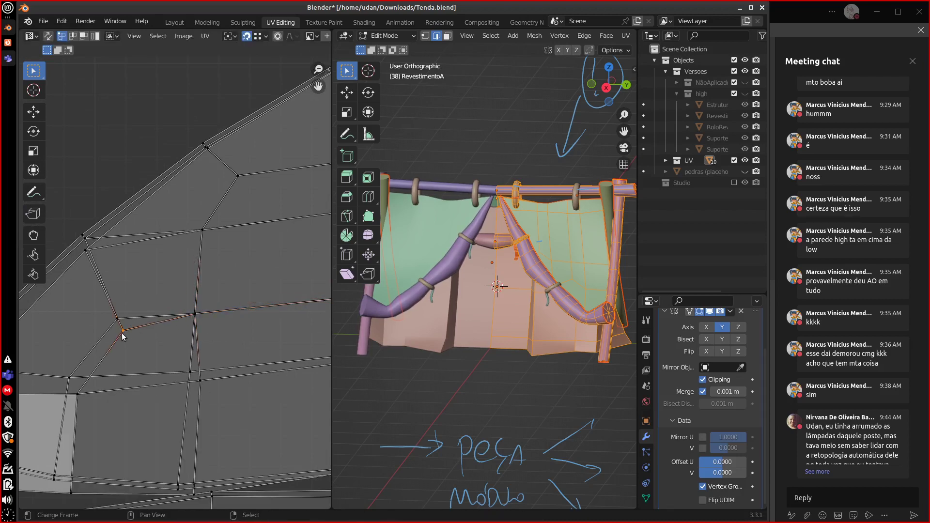
key(g)
click(118, 318)
click(87, 250)
key(g)
click(103, 237)
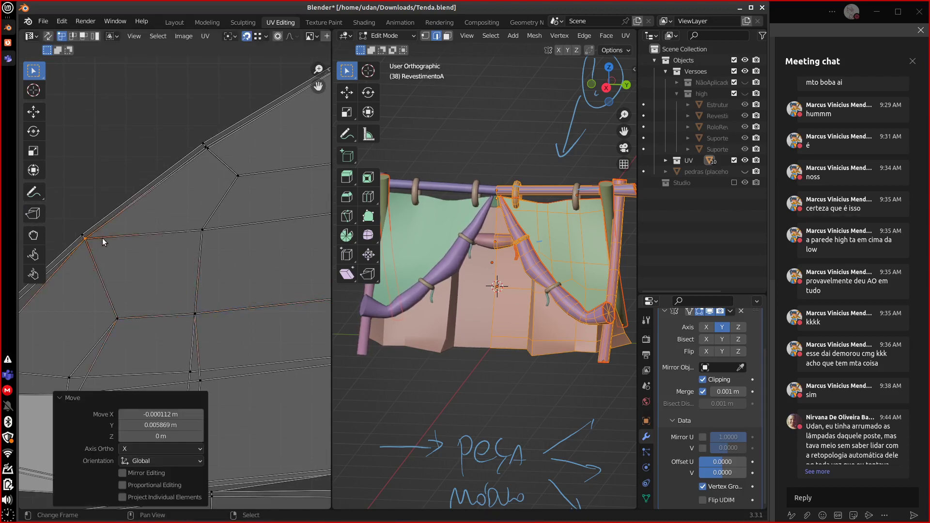
Snap the two upper corners of the island's light grey face onto the matching island's vertices.
middle_drag(191, 371, 290, 282)
middle_drag(169, 290, 182, 299)
middle_drag(79, 318, 123, 309)
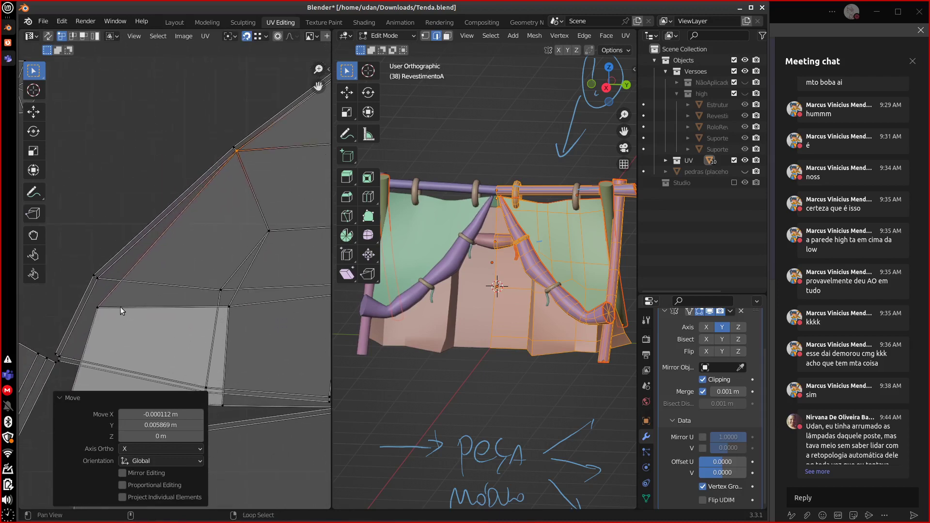
click(109, 307)
key(g)
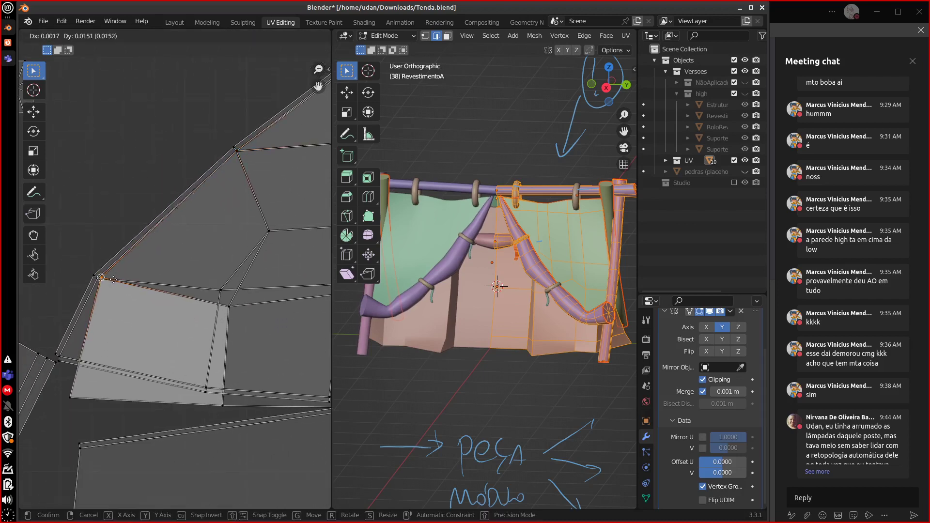
click(111, 279)
key(g)
click(98, 284)
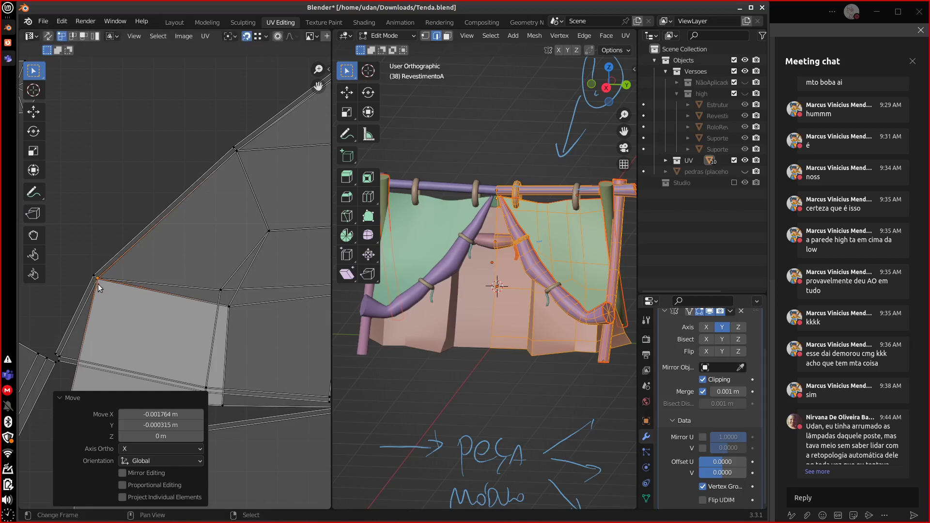
click(235, 310)
key(g)
click(224, 292)
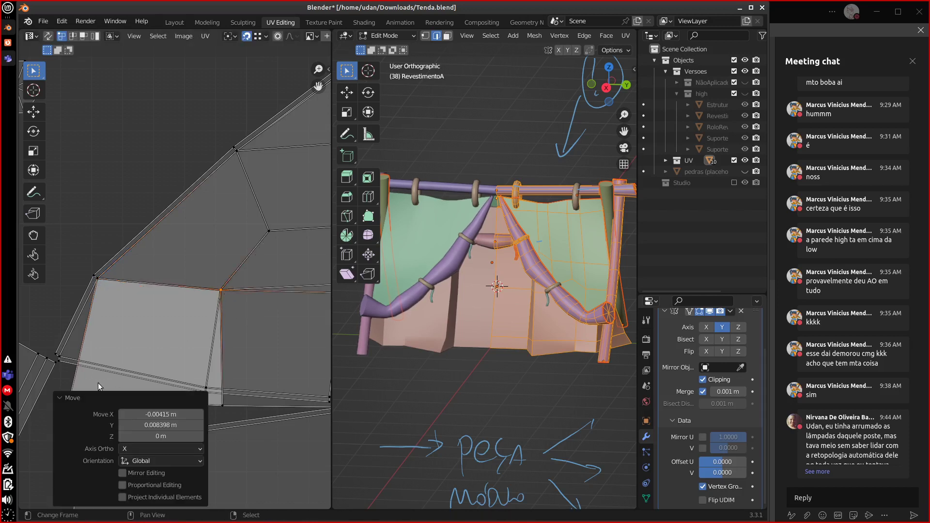
Snap the two lower corners of the island's light grey face onto the matching island's vertices.
middle_drag(160, 327, 177, 270)
click(97, 338)
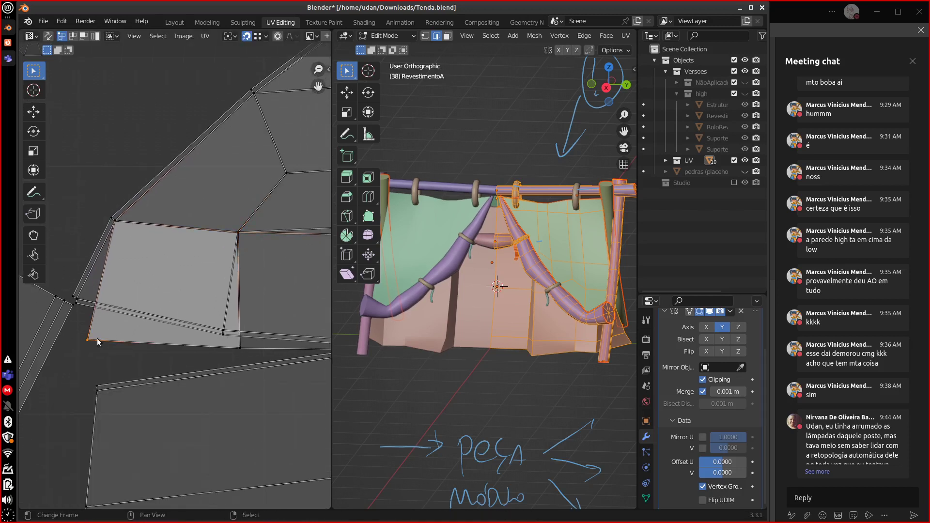
key(g)
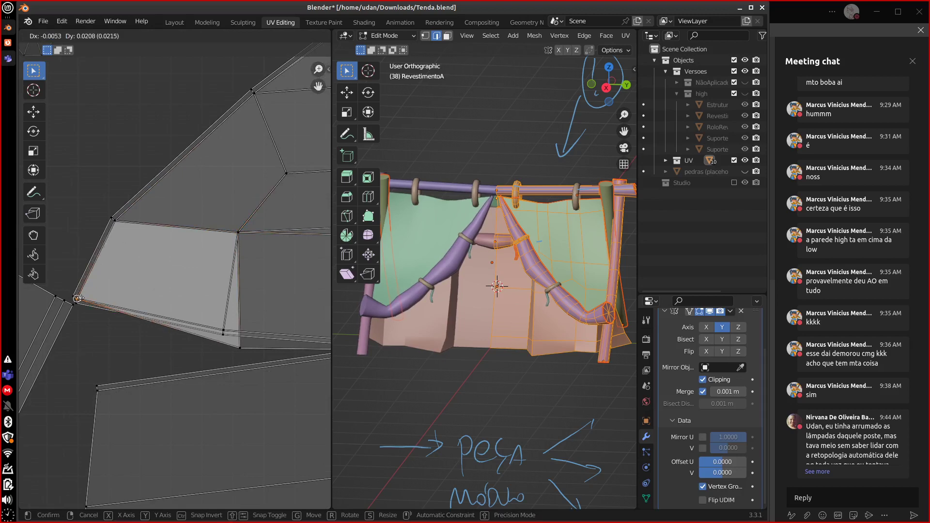
click(87, 283)
key(g)
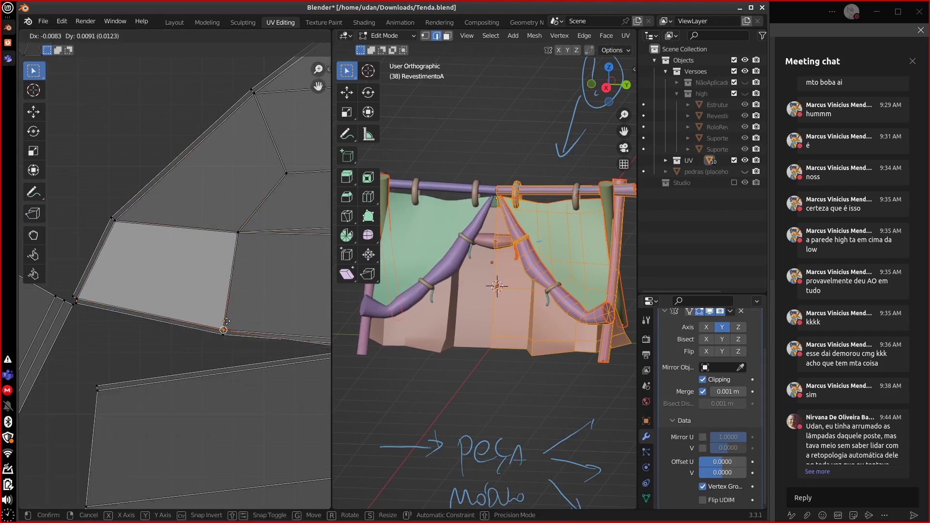
click(271, 347)
Snap the next column's bottom-border vertex and the vertex directly above it onto the matching island.
middle_drag(250, 347, 70, 349)
click(189, 349)
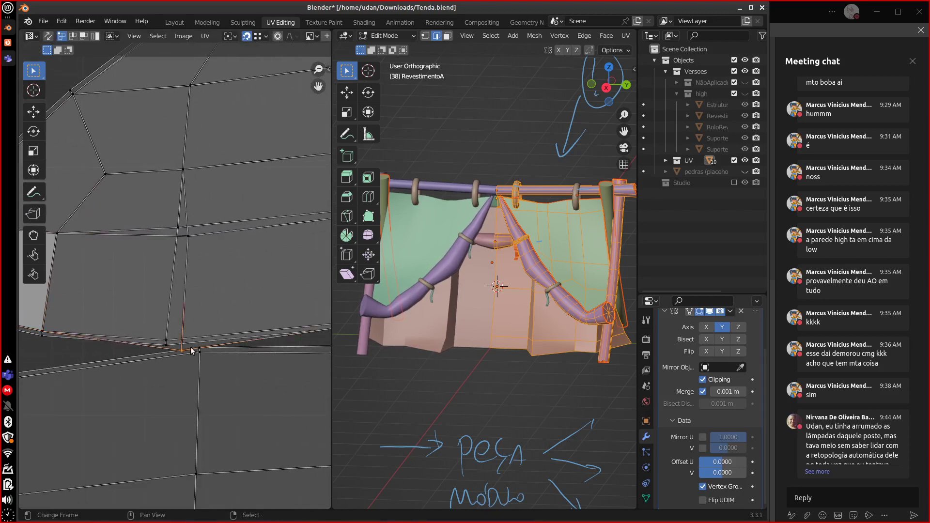
key(g)
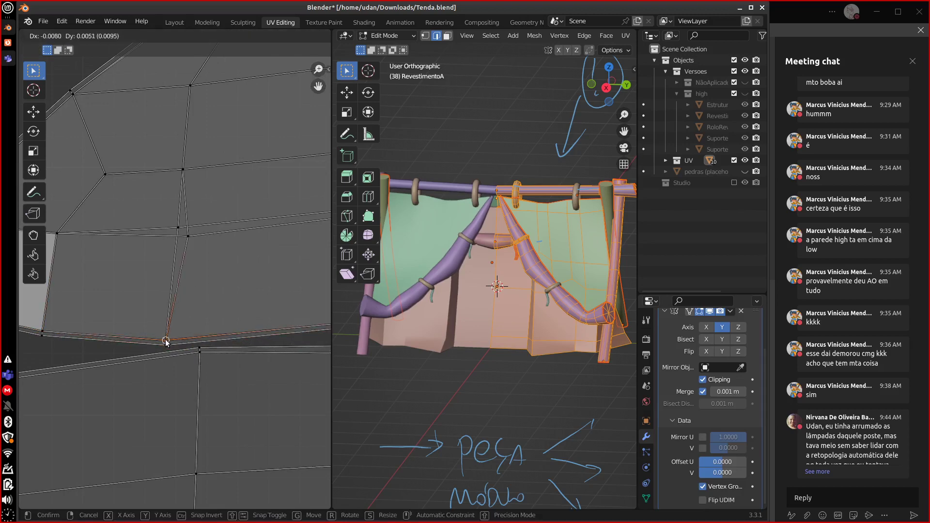
click(191, 242)
key(g)
click(180, 230)
Snap the last inner column's lower vertex and the bottom-border vertex beneath it onto their counterparts.
alt+drag(259, 265, 102, 288)
click(252, 231)
key(g)
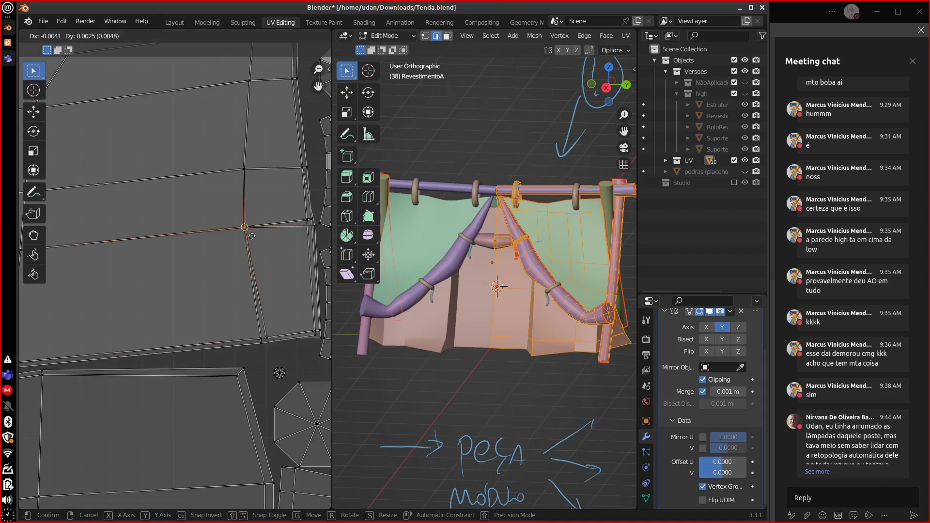
click(253, 242)
click(263, 336)
key(g)
click(263, 339)
Snap the island's bottom outer corner and the side-border vertex above it onto the matching island.
middle_drag(307, 363, 268, 372)
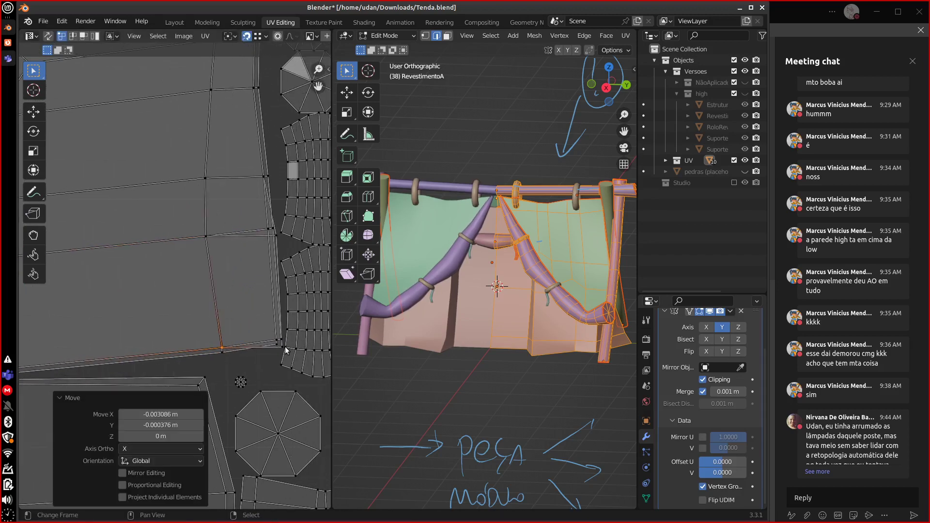
right_click(282, 347)
key(g)
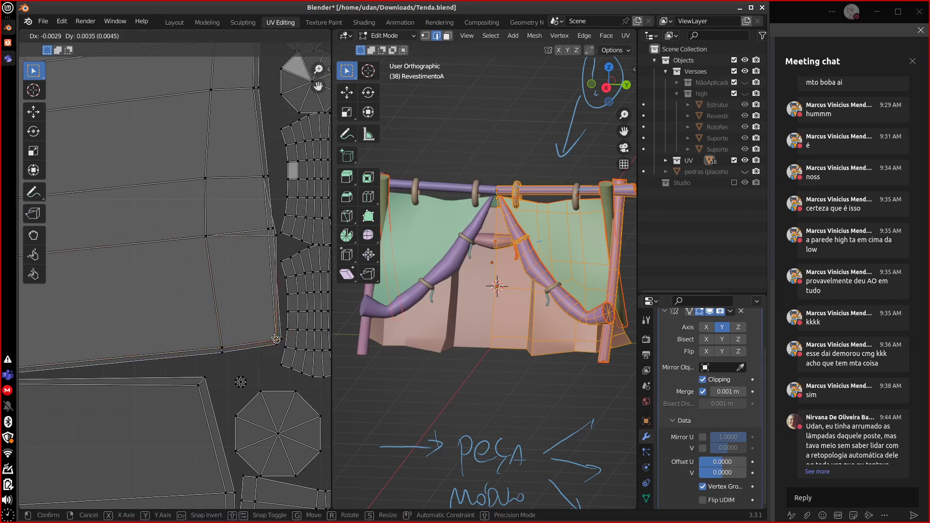
click(275, 338)
click(269, 228)
key(g)
click(266, 228)
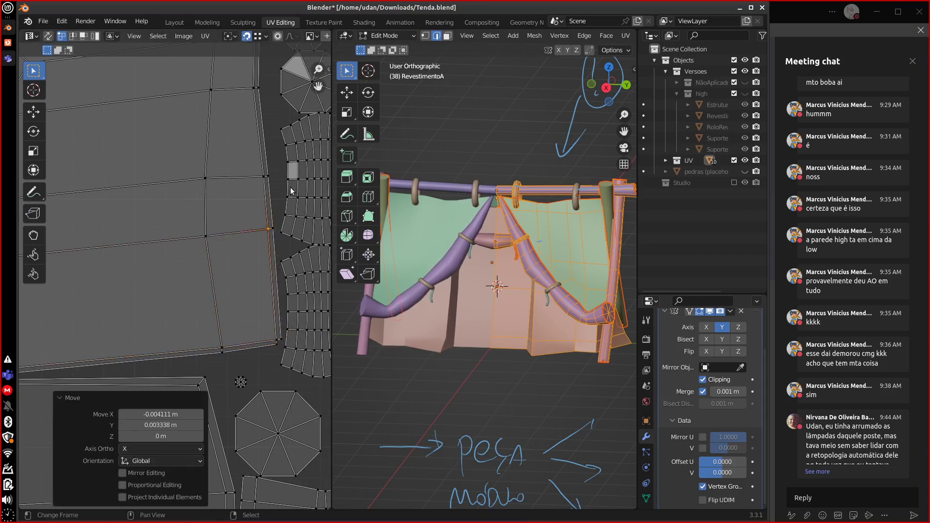
Review the full UV layout and box-select the vertices midway along the green cloth island's sloped border.
scroll(278, 288, down, 5)
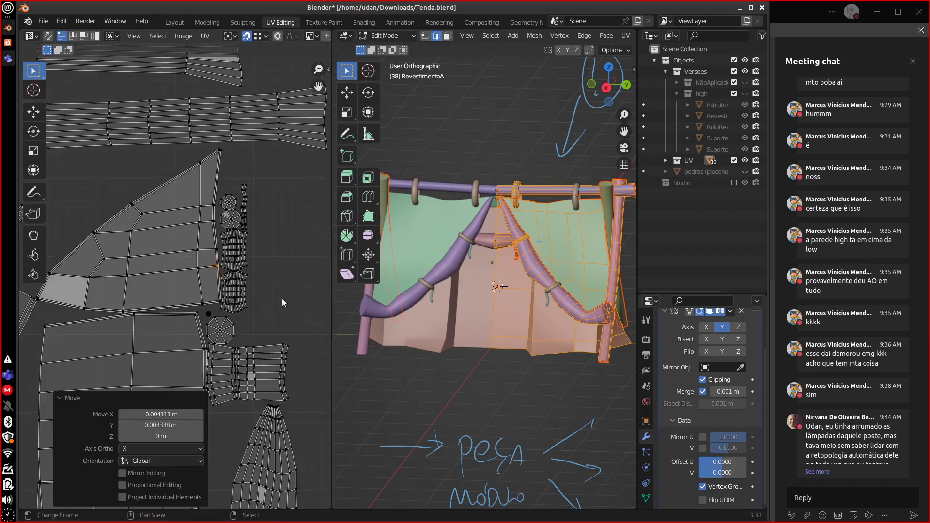
click(273, 289)
middle_drag(269, 300, 295, 277)
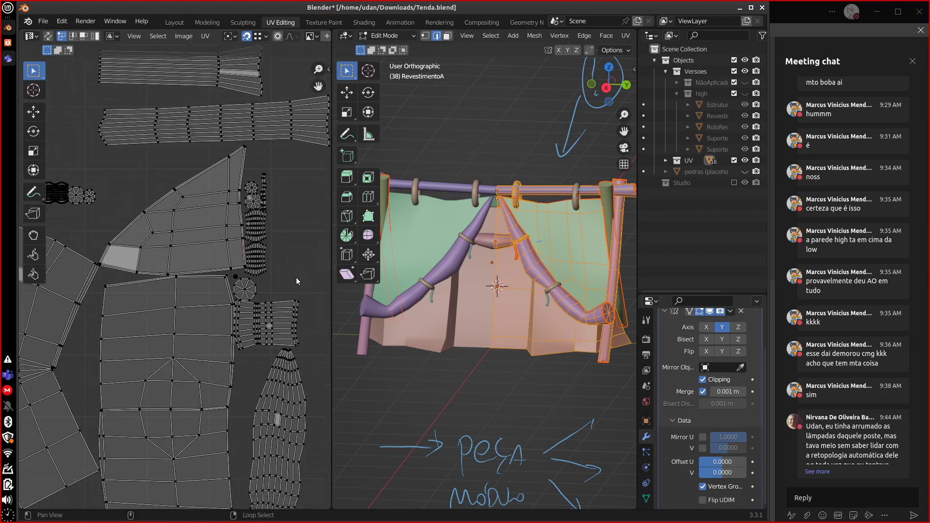
middle_drag(265, 346, 293, 334)
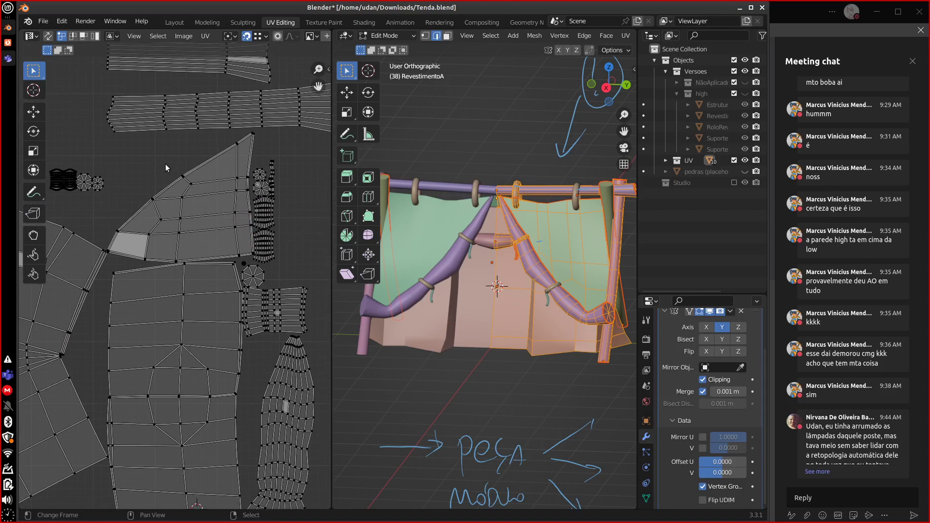
key(b)
drag(160, 160, 198, 209)
scroll(241, 244, down, 2)
scroll(242, 247, down, 1)
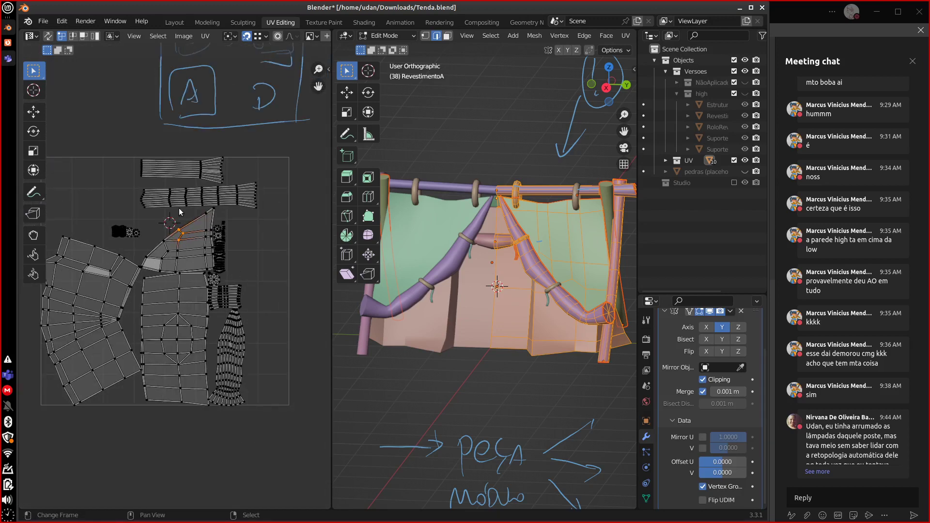
Circle the empty space above the large fan-shaped cloth island with an annotation, and erase it.
middle_drag(117, 216, 162, 223)
drag(155, 165, 140, 231)
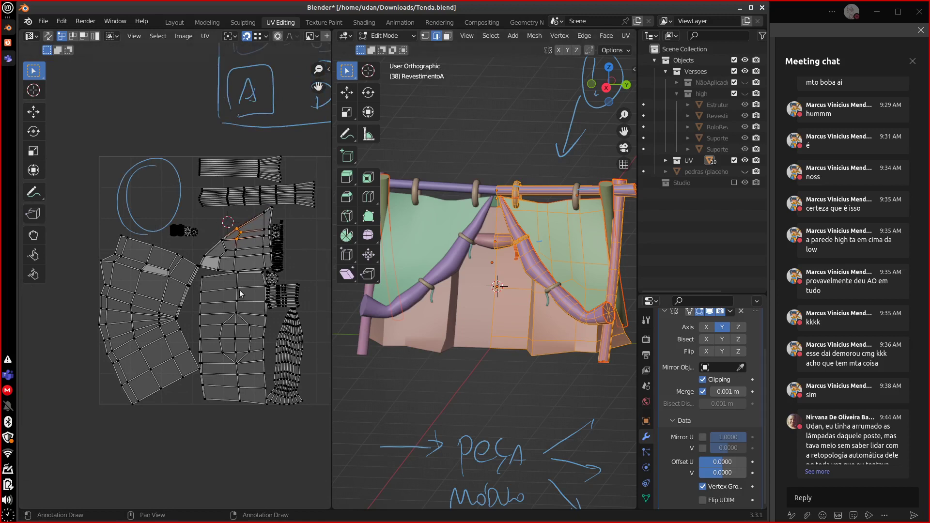
mouse_move(180, 179)
right_down()
mouse_move(147, 232)
mouse_move(135, 170)
mouse_move(150, 164)
right_up()
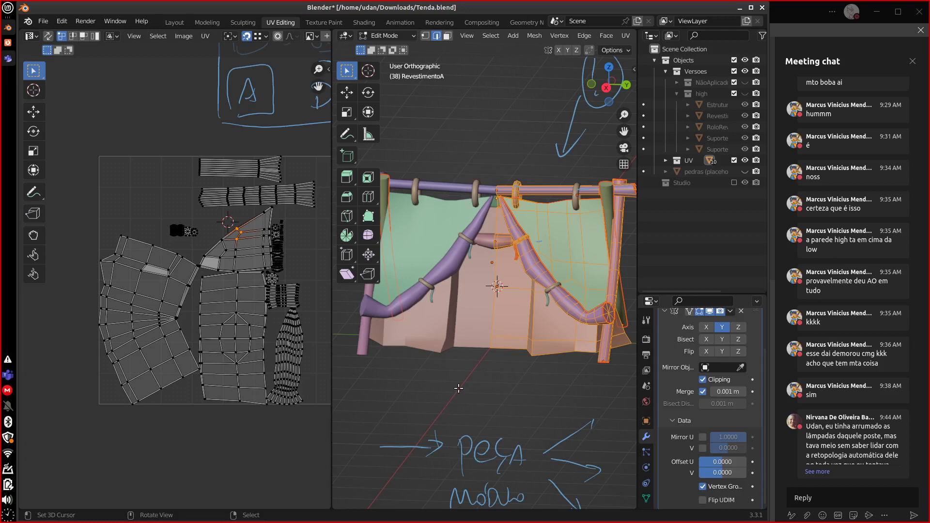
Annotate a flat ring with a vertical stem below the tent in the 3D view.
mouse_move(499, 364)
mouse_down()
mouse_move(472, 376)
mouse_move(474, 426)
mouse_up()
middle_drag(574, 339, 556, 317)
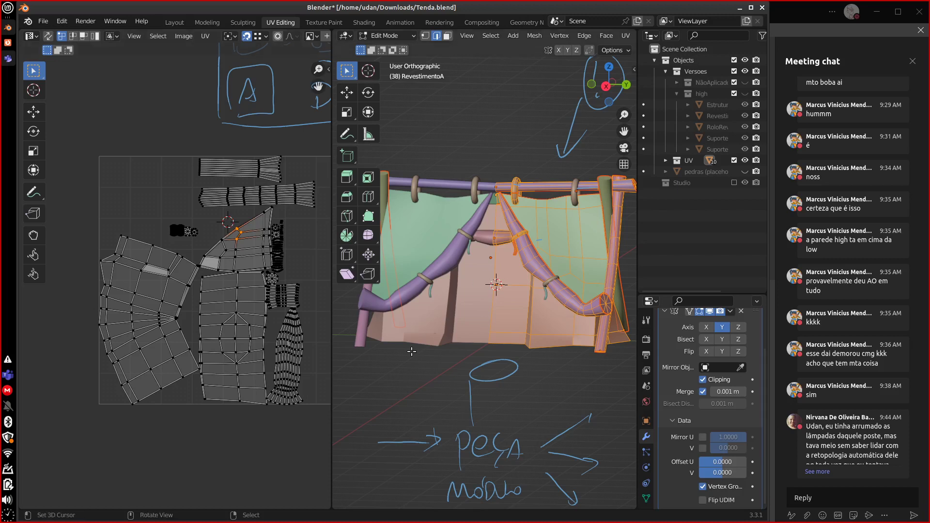
Turn on UV sync selection and select the front vertical pole's entire linked mesh to locate its UV islands.
click(291, 193)
key(ctrl+l)
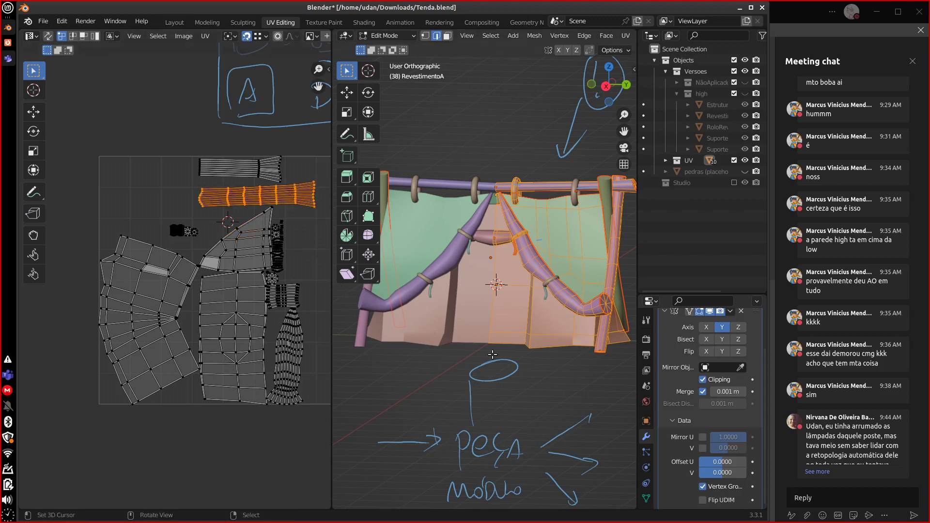
click(47, 36)
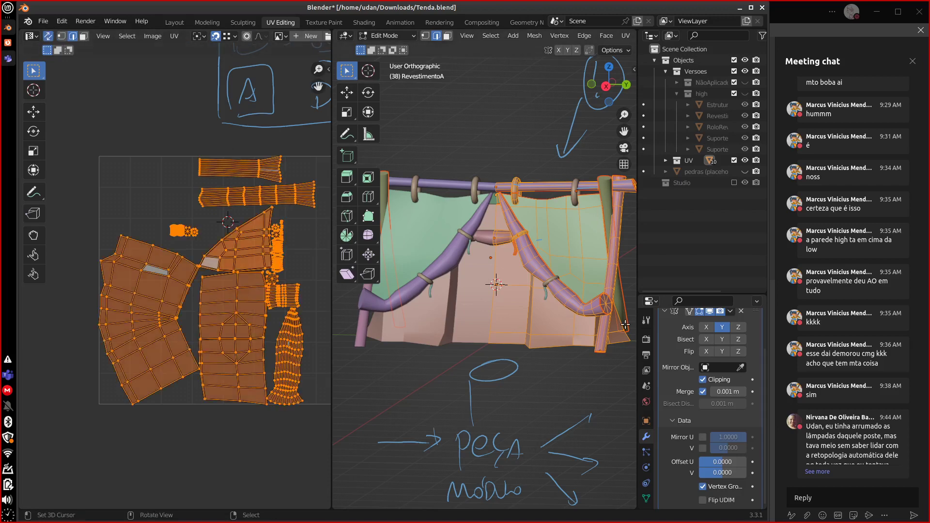
click(603, 338)
key(ctrl+l)
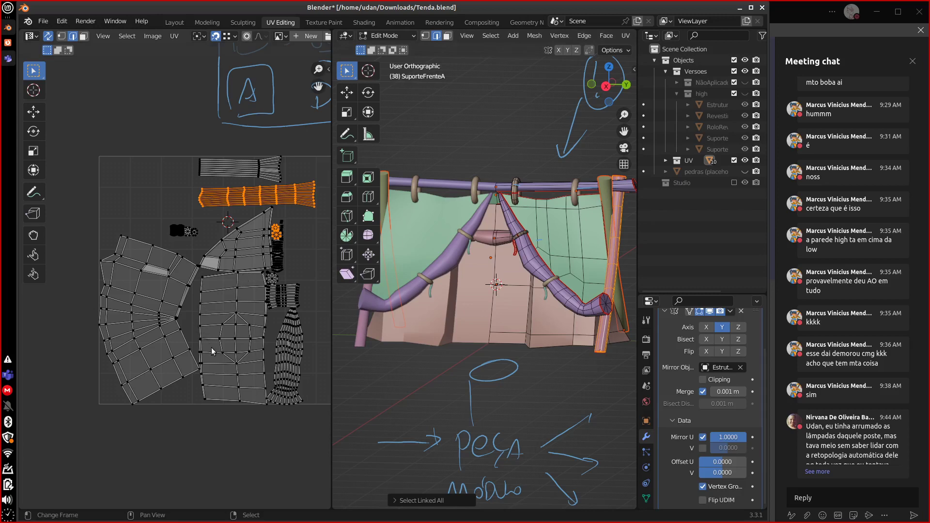
Select an outer edge of the fan-shaped cloth island and a side edge of the long tapered island to identify them.
scroll(211, 363, up, 4)
middle_drag(56, 373, 171, 305)
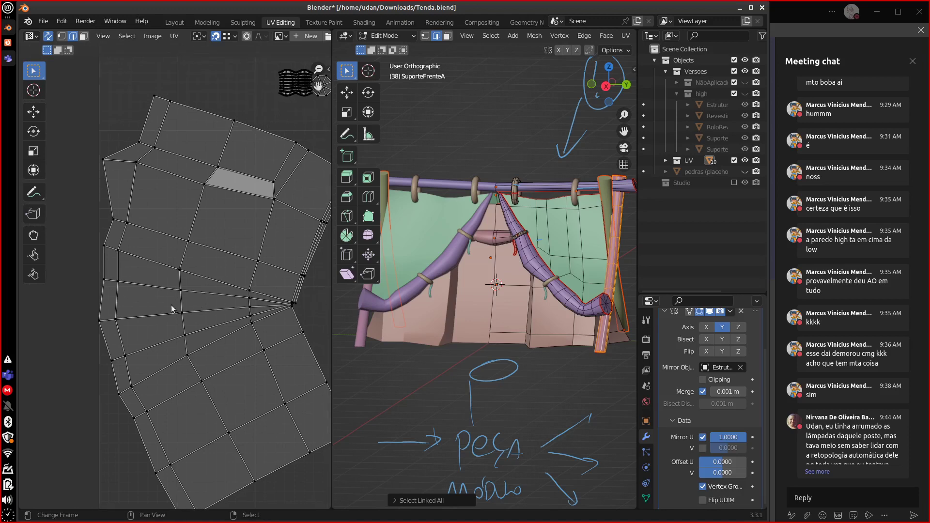
alt+click(99, 298)
middle_drag(249, 368, 220, 387)
scroll(221, 388, down, 5)
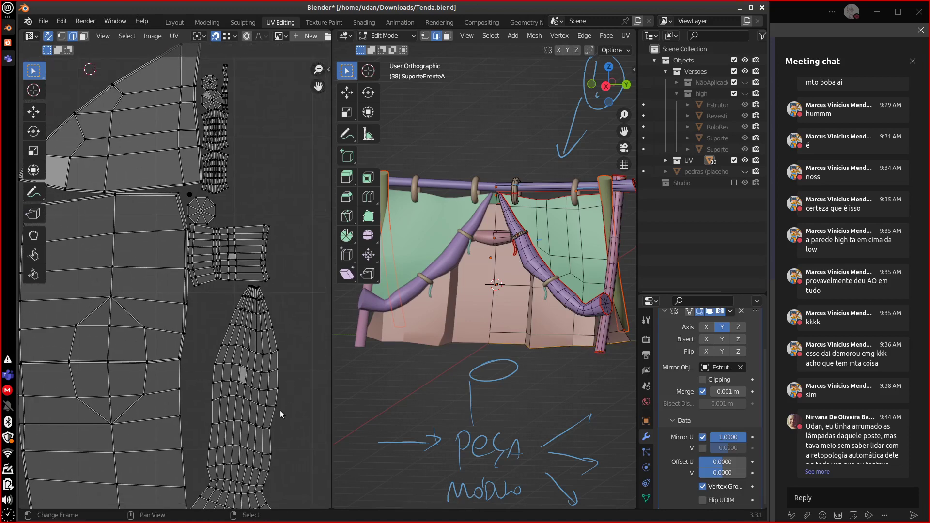
click(280, 409)
middle_drag(272, 455, 235, 387)
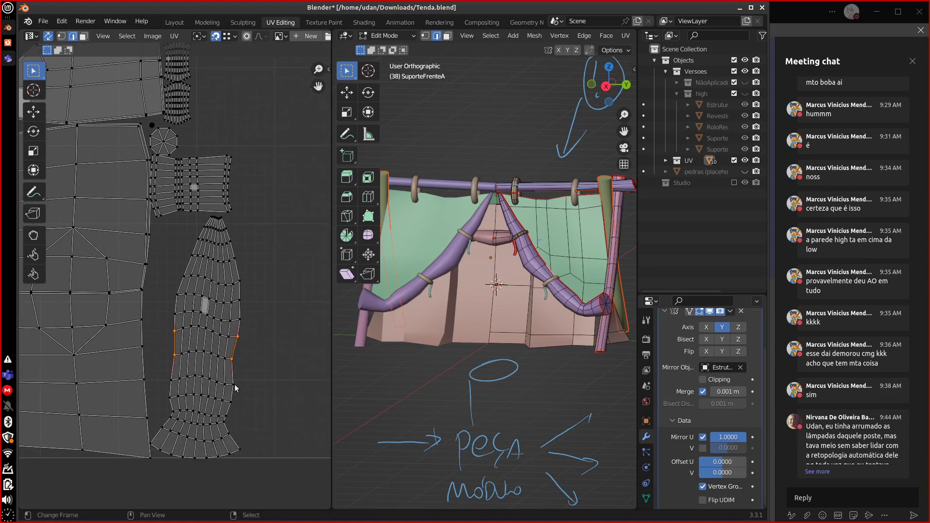
Select all the tent geometry with UV sync selection on, and maximize the UV editor.
click(48, 36)
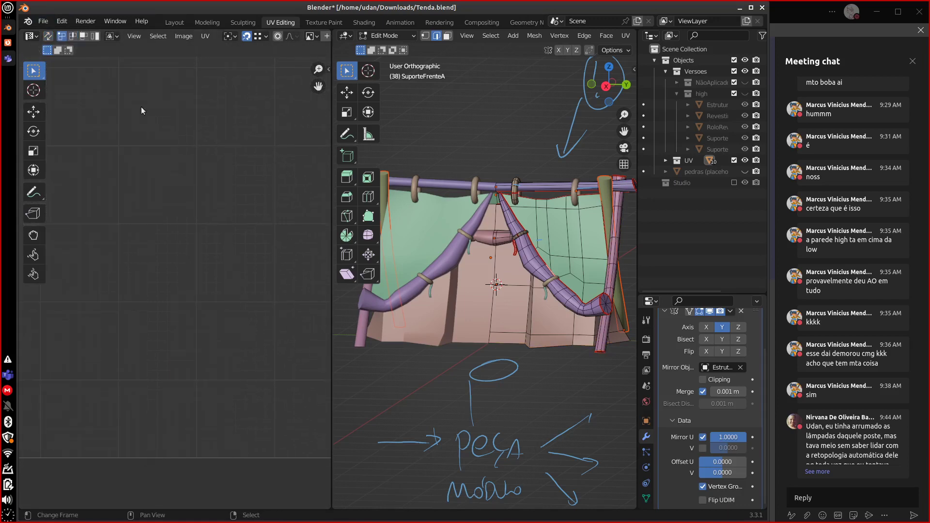
click(48, 36)
scroll(257, 398, up, 2)
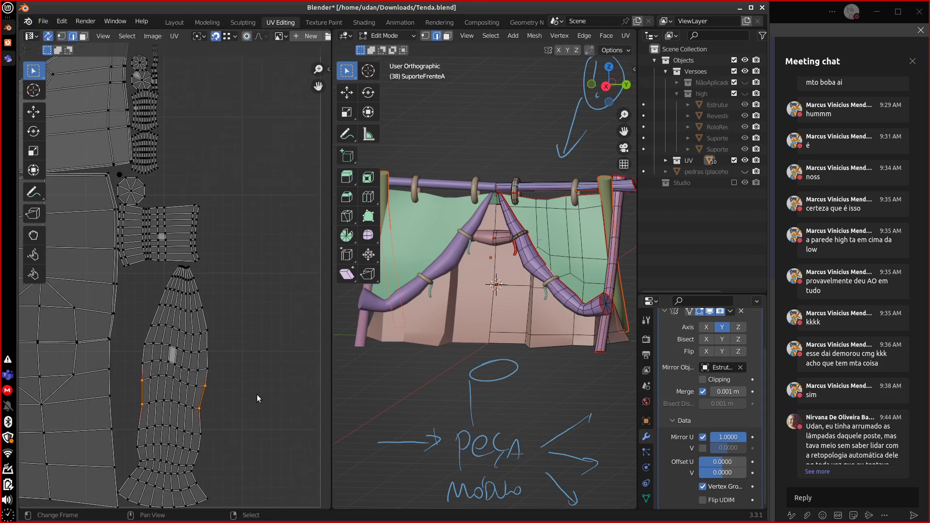
scroll(259, 395, down, 4)
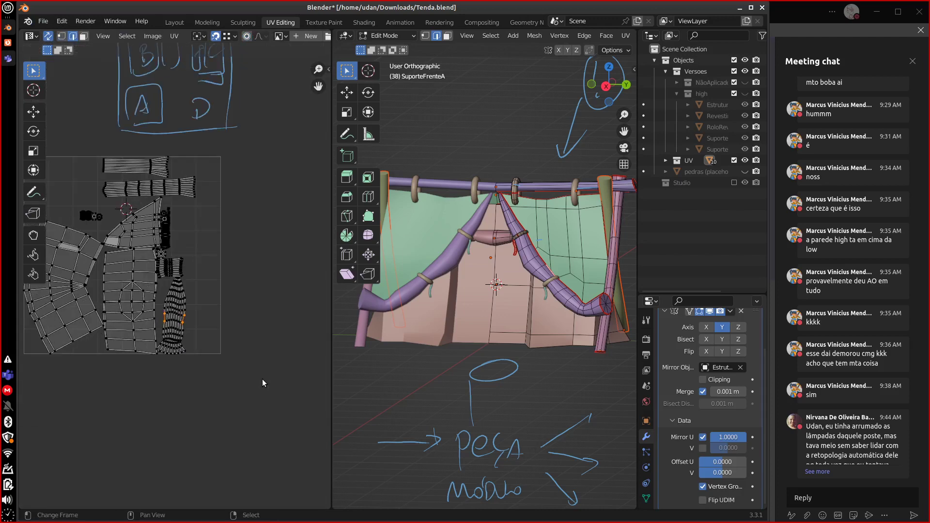
key(a)
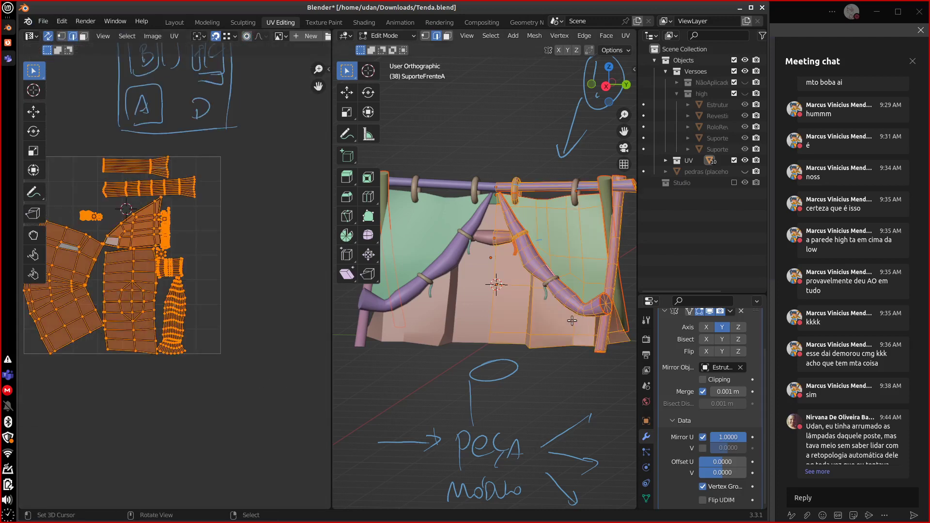
middle_drag(205, 413, 264, 431)
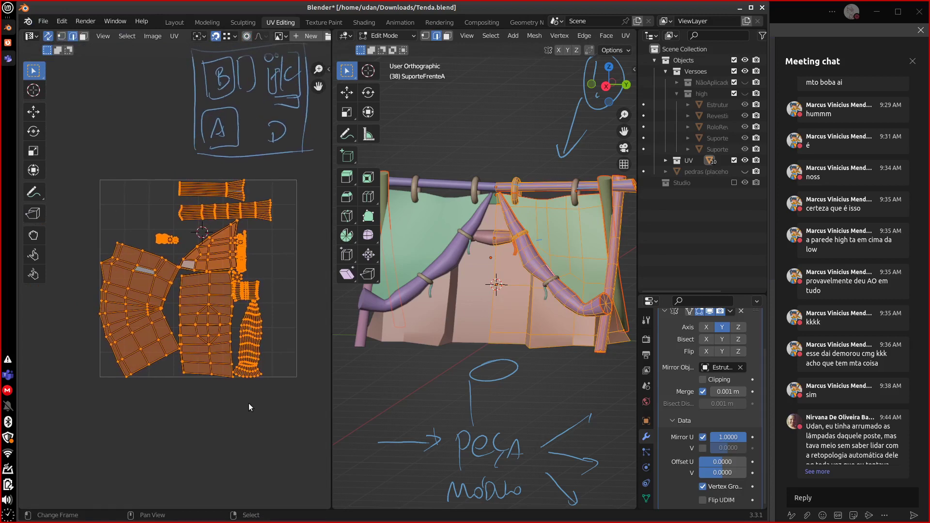
key(ctrl+space)
scroll(535, 336, up, 4)
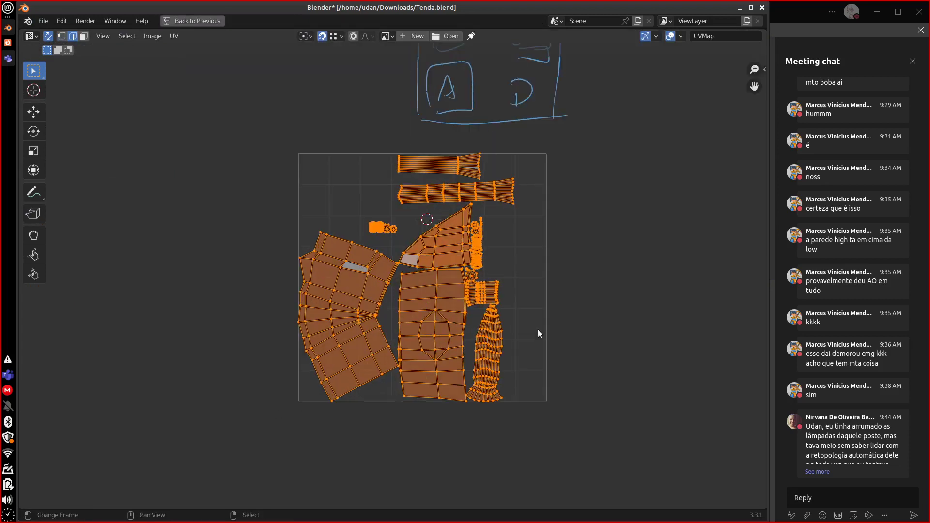
middle_drag(665, 325, 510, 330)
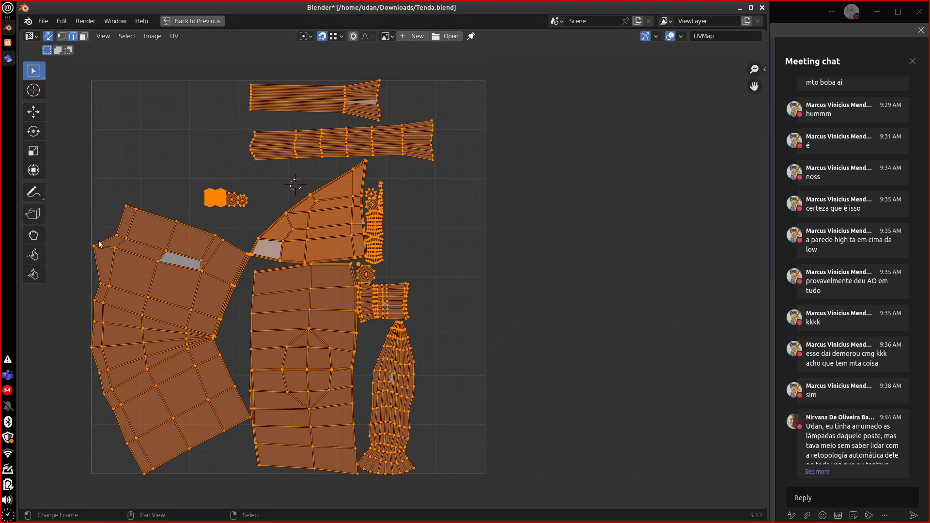
Annotate box outlines around the large fan-shaped cloth island and the rectangular cloth island beside it.
drag(86, 203, 90, 476)
mouse_move(79, 203)
mouse_down()
mouse_move(205, 204)
mouse_move(259, 499)
mouse_move(112, 493)
mouse_up()
drag(258, 269, 351, 266)
drag(358, 337, 345, 502)
drag(363, 478, 242, 482)
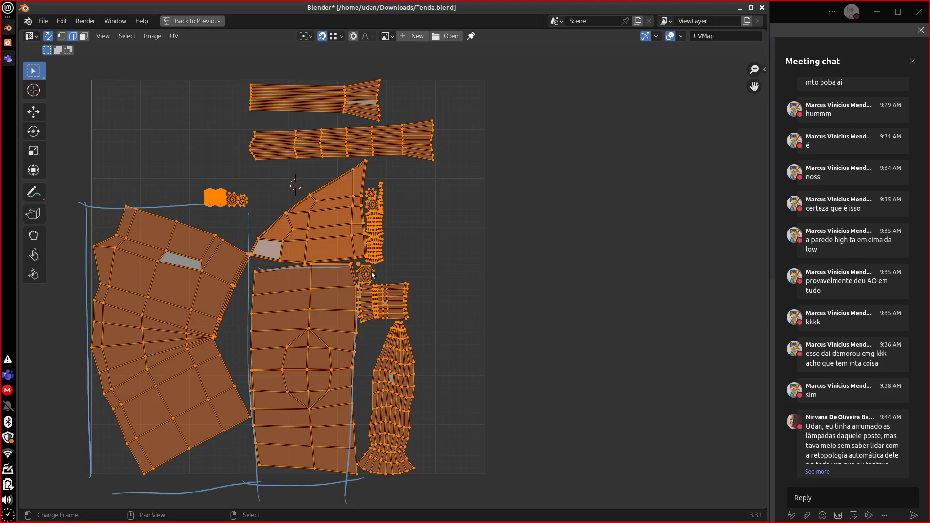
Annotate further column outlines from the tapered island across to the UV tile's outer edge.
mouse_move(372, 268)
mouse_down()
mouse_move(385, 268)
mouse_move(396, 393)
mouse_move(390, 490)
mouse_up()
mouse_move(406, 274)
mouse_down()
mouse_move(427, 273)
mouse_move(451, 504)
mouse_up()
drag(445, 269, 481, 266)
drag(478, 264, 484, 381)
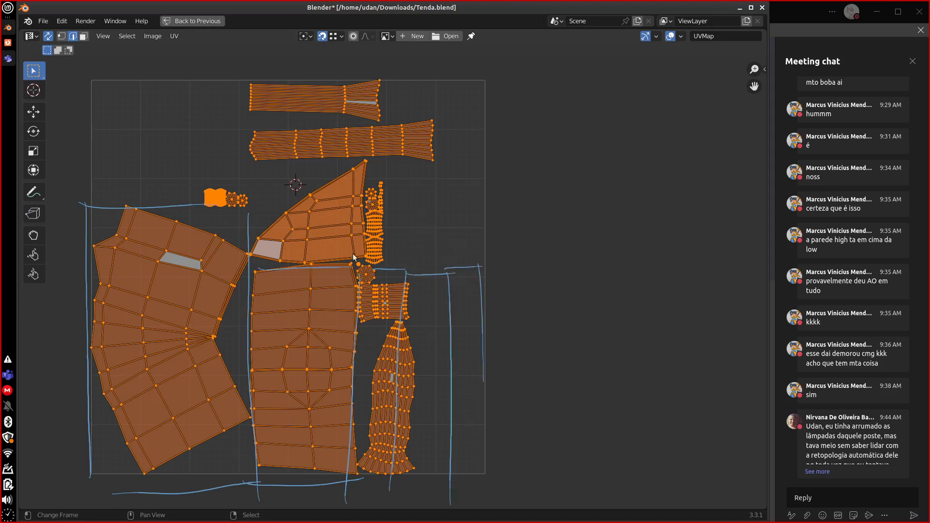
Annotate a mirrored triangle beside the sloped cloth island and mark small circles in the gap between them.
mouse_move(382, 240)
mouse_down()
mouse_move(472, 161)
mouse_move(483, 274)
mouse_up()
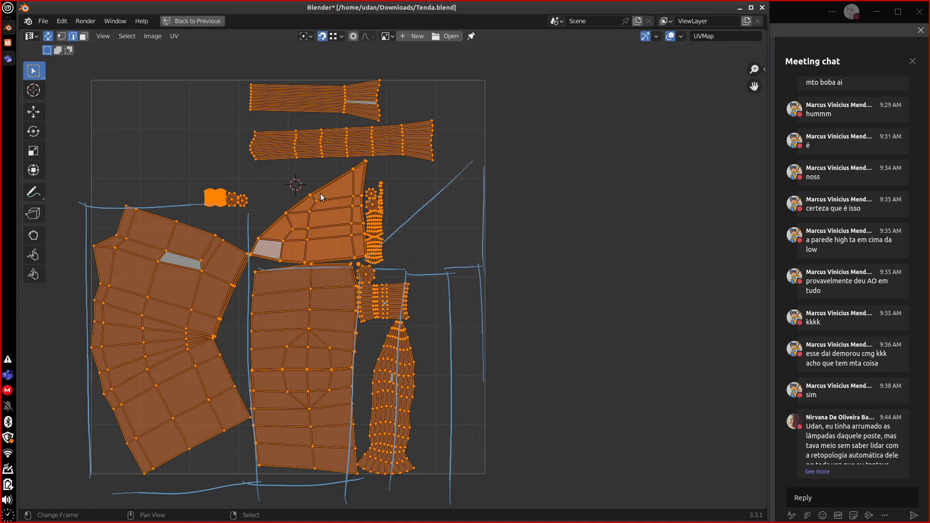
drag(362, 164, 467, 144)
drag(425, 167, 391, 204)
drag(371, 172, 410, 199)
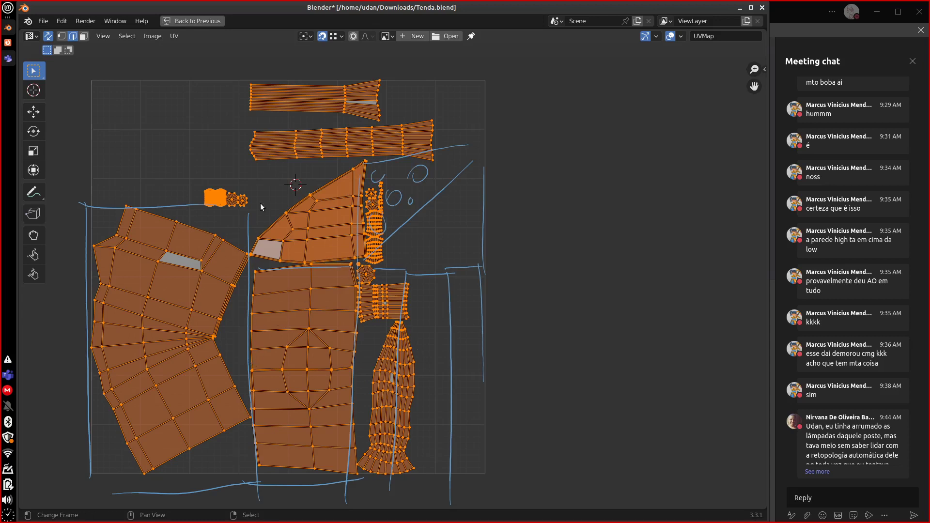
Annotate three upward arrows over the layout and a horizontal line across the long pole island.
drag(95, 201, 101, 310)
mouse_move(152, 186)
mouse_down()
mouse_move(153, 138)
mouse_move(161, 131)
mouse_up()
drag(296, 242, 296, 191)
drag(289, 194, 305, 191)
drag(415, 127, 414, 96)
drag(409, 107, 416, 105)
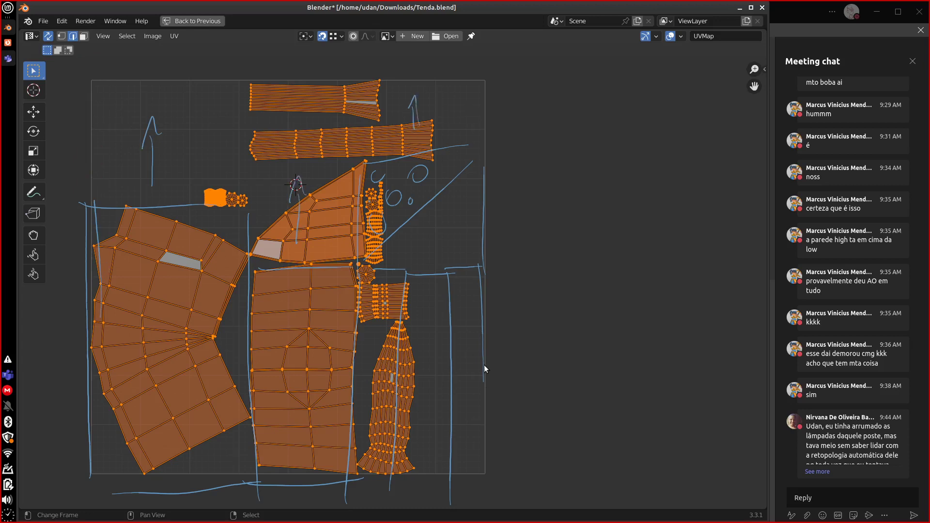
drag(81, 154, 560, 145)
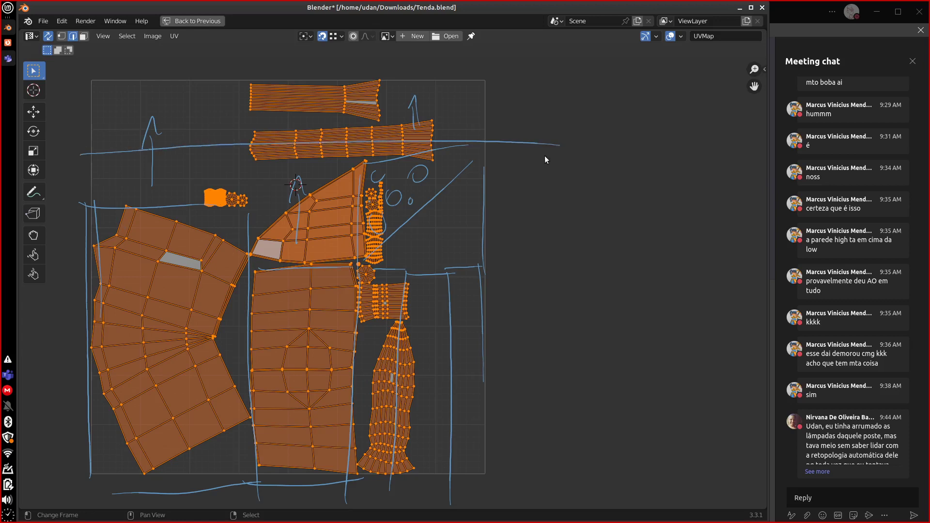
Erase the horizontal annotation line across the long pole island and redraw the shafts of the damaged upward arrows.
mouse_move(70, 161)
right_down()
mouse_move(538, 126)
mouse_move(506, 138)
right_up()
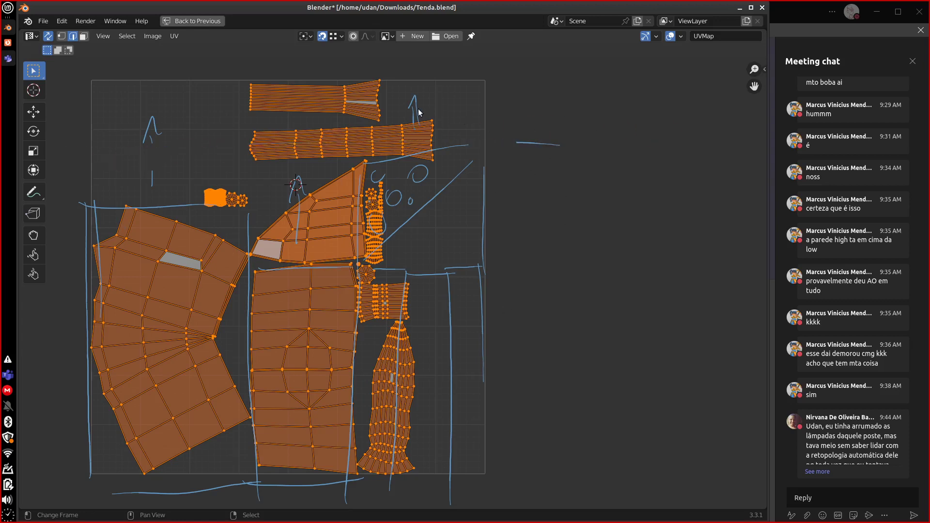
right_drag(418, 111, 415, 110)
drag(151, 189, 156, 136)
drag(414, 147, 417, 121)
Sketch a large rectangular outline outside the UV tile and erase it together with the leftover line segment.
mouse_move(517, 386)
mouse_down()
mouse_move(517, 212)
mouse_move(737, 224)
mouse_move(764, 373)
mouse_up()
drag(741, 234, 734, 387)
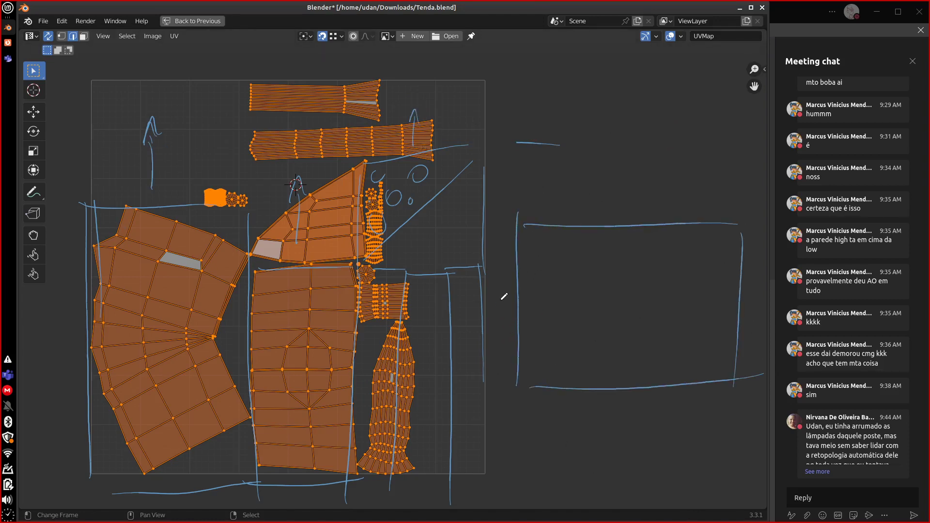
mouse_move(502, 301)
mouse_down()
mouse_move(493, 318)
mouse_move(516, 318)
mouse_up()
drag(586, 196, 588, 217)
drag(601, 204, 633, 213)
mouse_move(525, 193)
right_down()
mouse_move(526, 183)
mouse_move(504, 305)
mouse_move(615, 191)
mouse_move(640, 235)
right_up()
mouse_move(706, 210)
ctrl+mouse_down()
mouse_move(706, 321)
mouse_move(751, 374)
mouse_move(587, 380)
mouse_move(695, 248)
mouse_move(667, 409)
mouse_move(521, 144)
mouse_move(553, 155)
ctrl+mouse_up()
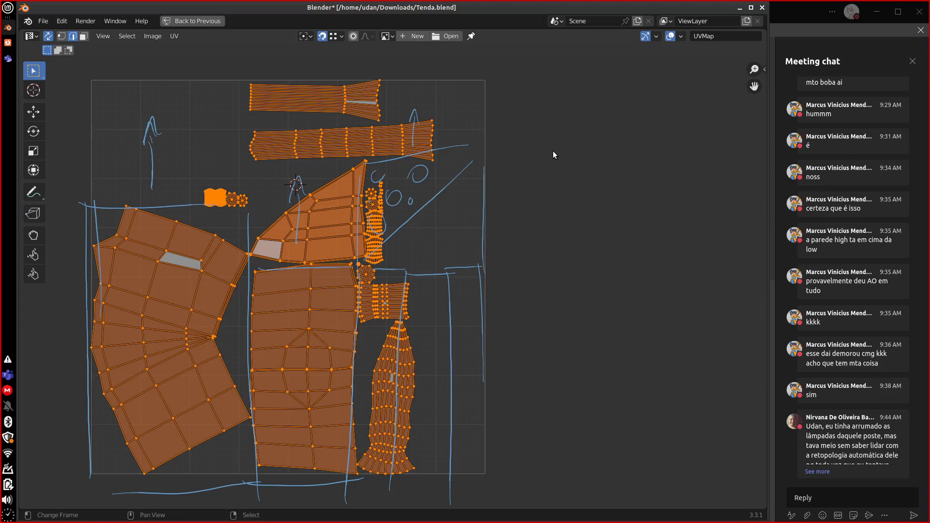
mouse_move(468, 305)
middle_down()
mouse_move(502, 281)
mouse_move(513, 285)
middle_up()
middle_drag(535, 368, 518, 381)
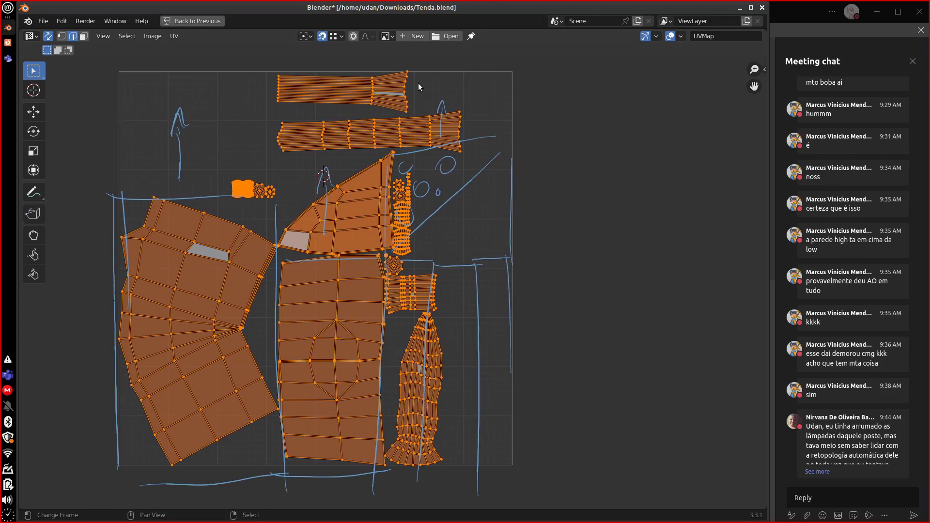
Sketch two small segmented columns with an upward arrow outside the UV tile and erase them again.
mouse_move(610, 160)
mouse_down()
mouse_move(615, 139)
mouse_move(609, 195)
mouse_move(632, 174)
mouse_up()
drag(609, 147, 632, 185)
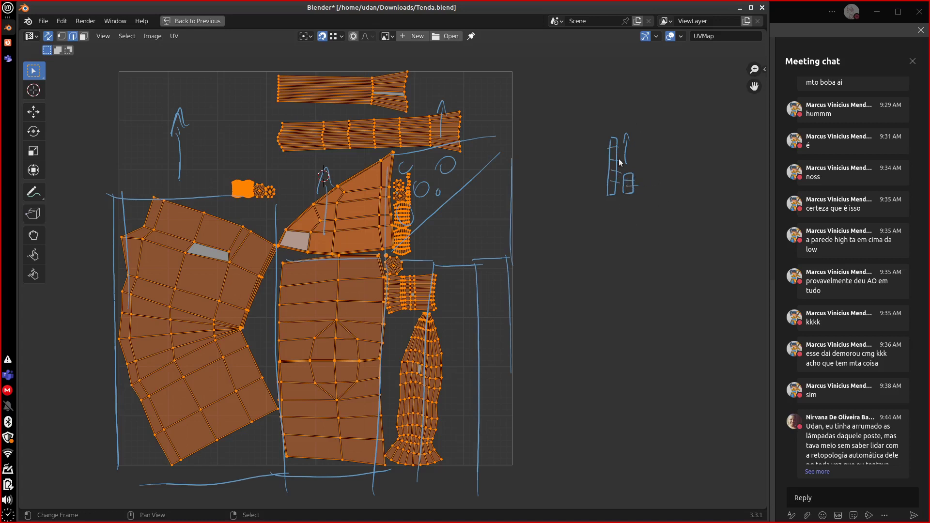
right_drag(615, 185, 628, 203)
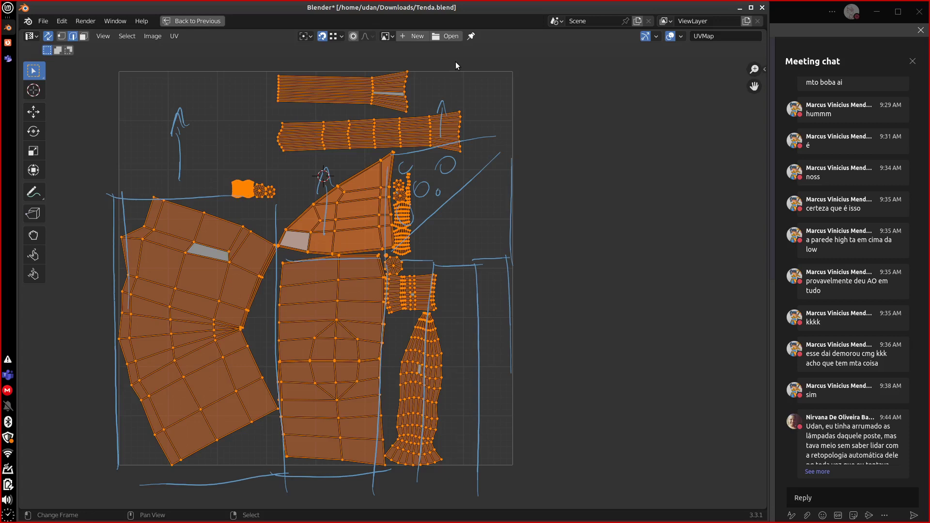
Restore the full UV Editing layout and bring up the file browser for opening another blend file.
key(ctrl+space)
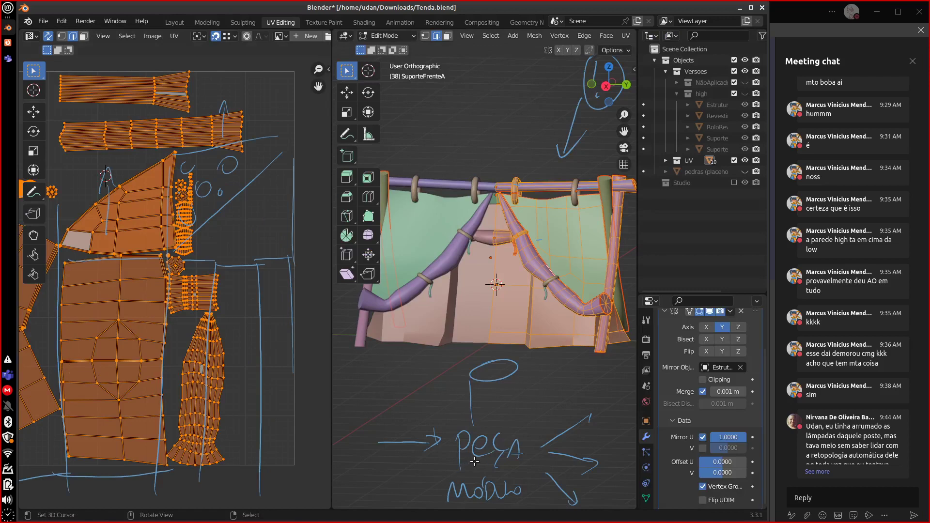
middle_drag(474, 462, 357, 394)
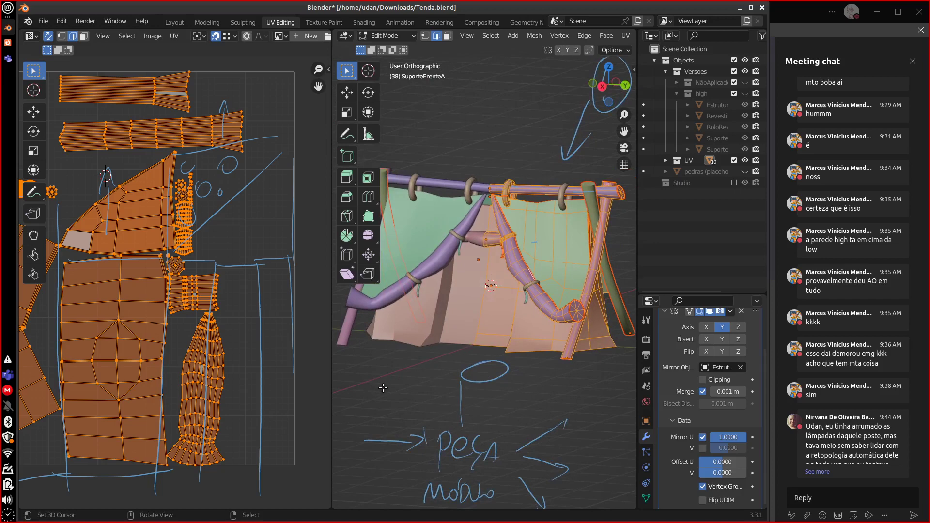
click(45, 23)
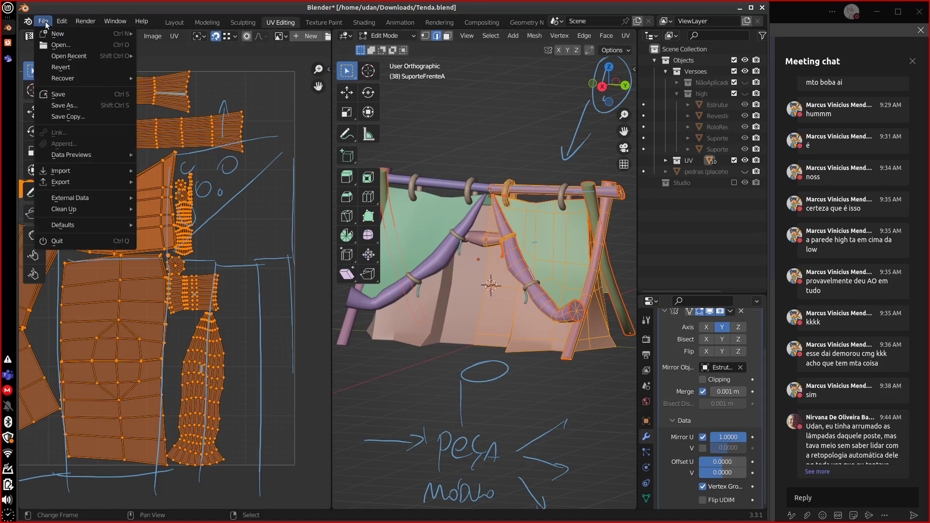
click(61, 45)
click(349, 289)
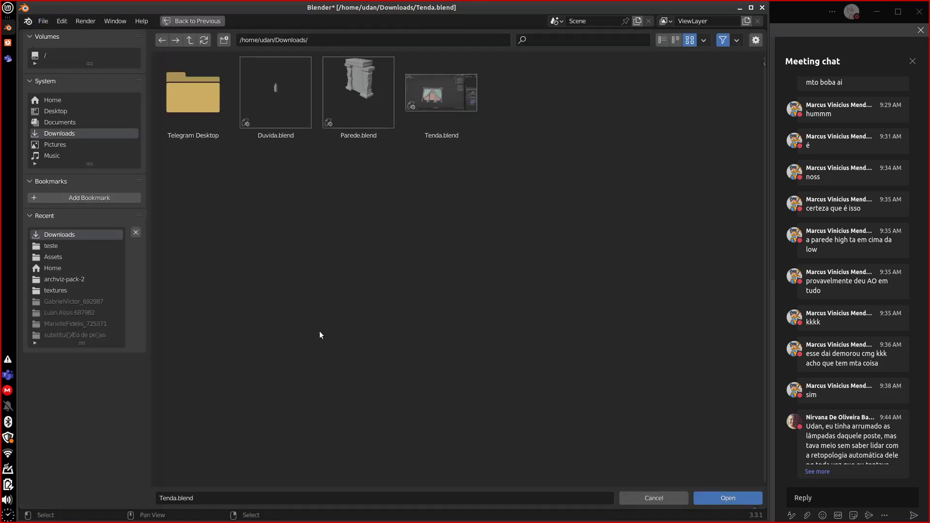
Expand the long message in the Teams meeting chat, and check the TEMP_AULAS Google Drive folder in Firefox.
click(817, 471)
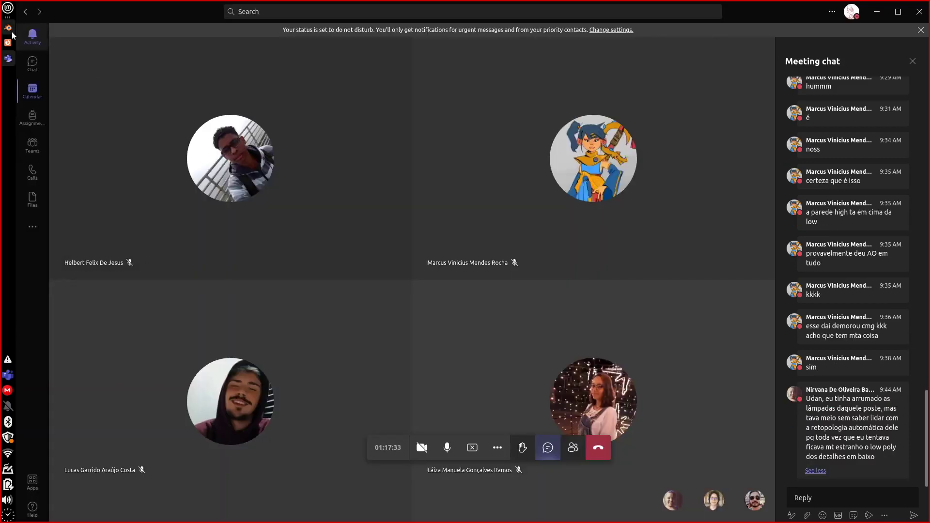
click(8, 27)
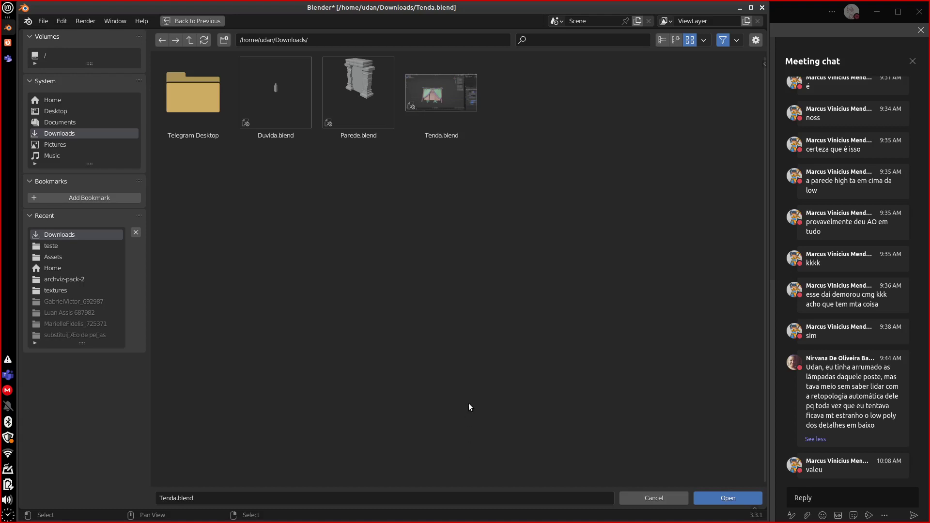
click(2, 48)
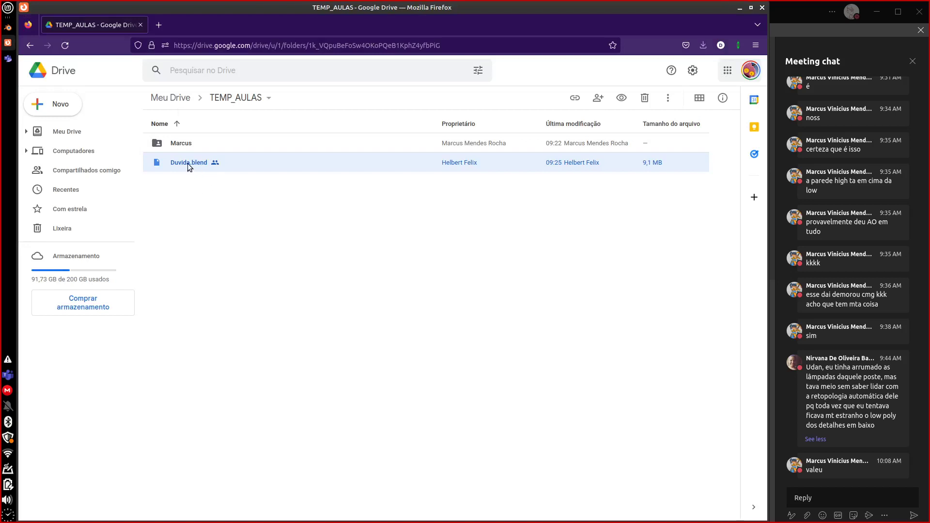
Switch back to Blender and open Duvida.blend from the Downloads folder.
click(7, 29)
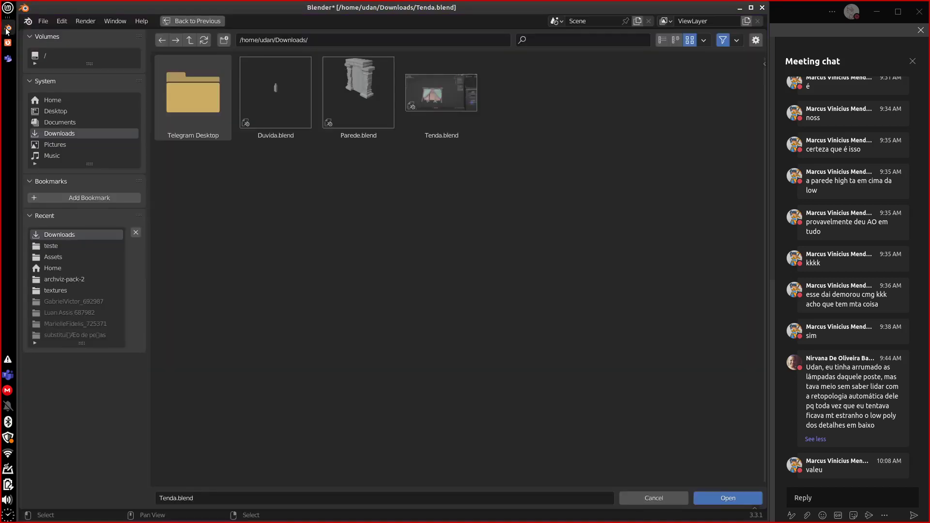
click(287, 131)
double_click(285, 133)
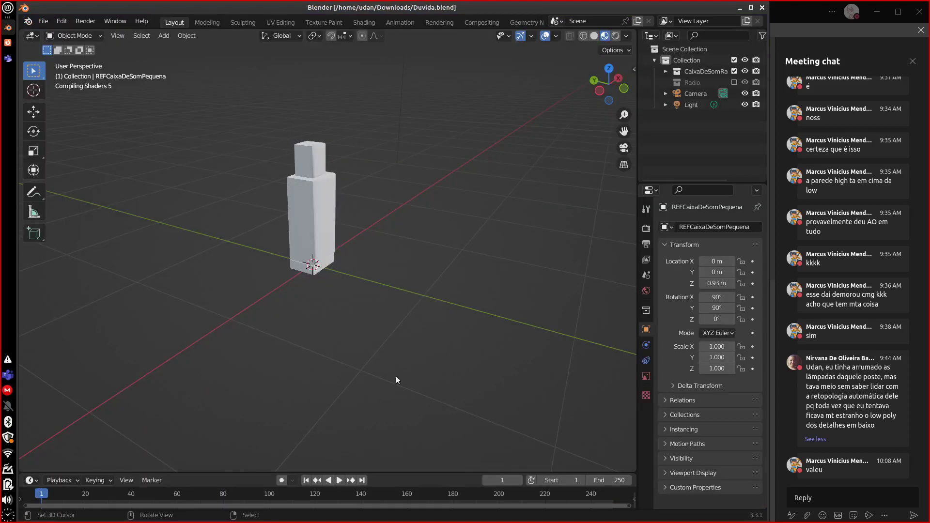
Exclude the speaker box collection from the view layer and include the Radio collection.
middle_drag(486, 407, 373, 318)
click(735, 71)
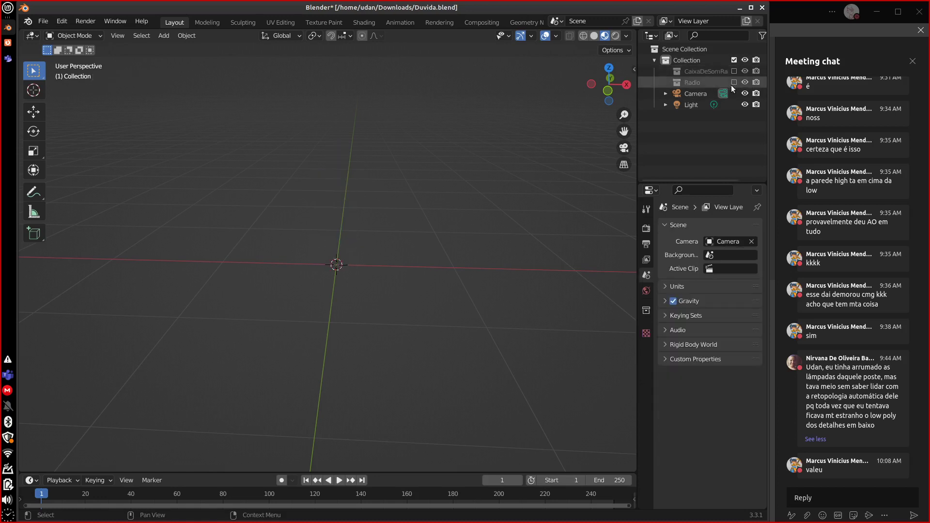
click(734, 82)
Examine the radio's front panel, cassette doors and side profile from several angles, selecting the BaixoRadio section.
middle_drag(397, 361, 407, 284)
scroll(406, 322, up, 8)
scroll(413, 286, up, 6)
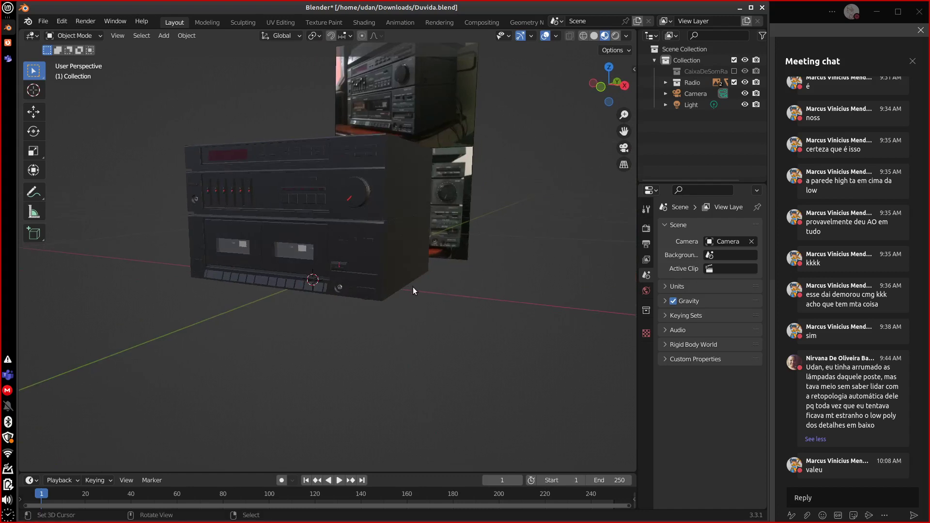
middle_drag(419, 283, 518, 320)
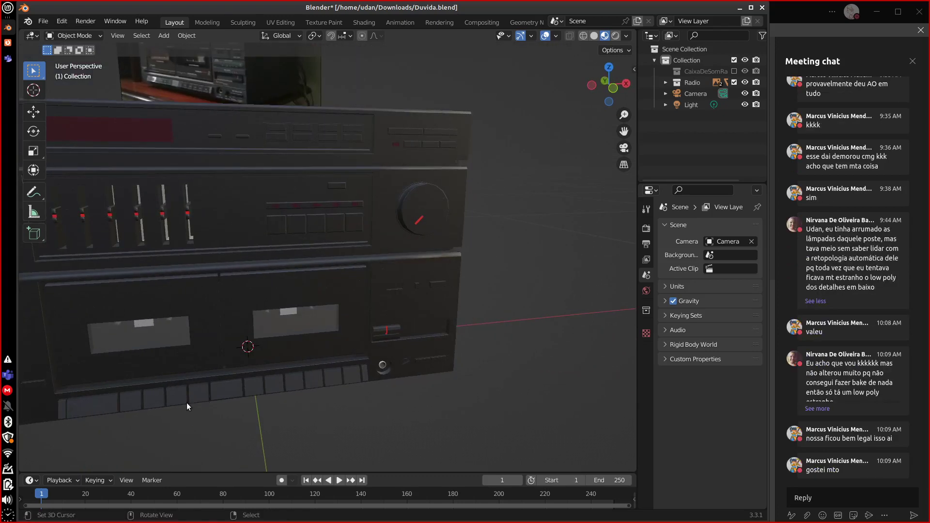
shift+middle_drag(263, 391, 393, 391)
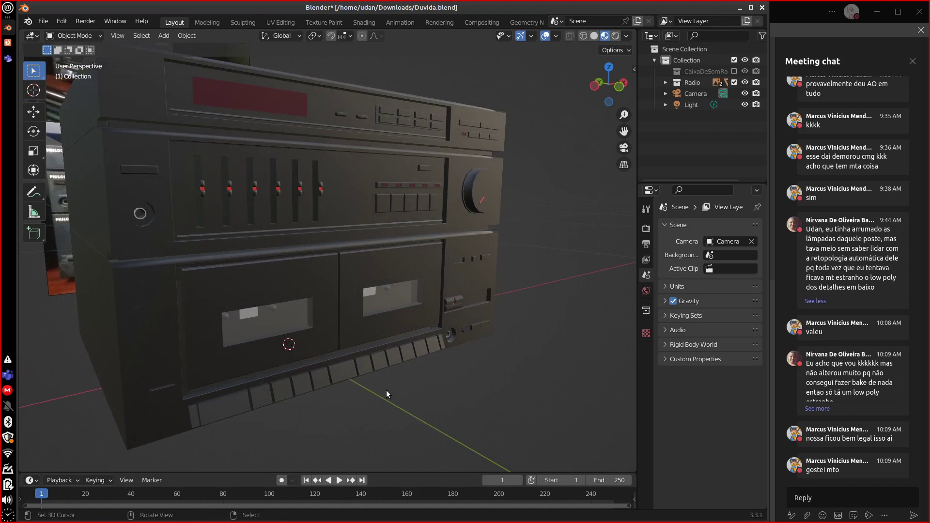
mouse_move(355, 395)
middle_down()
mouse_move(408, 388)
mouse_move(333, 411)
mouse_move(345, 406)
middle_up()
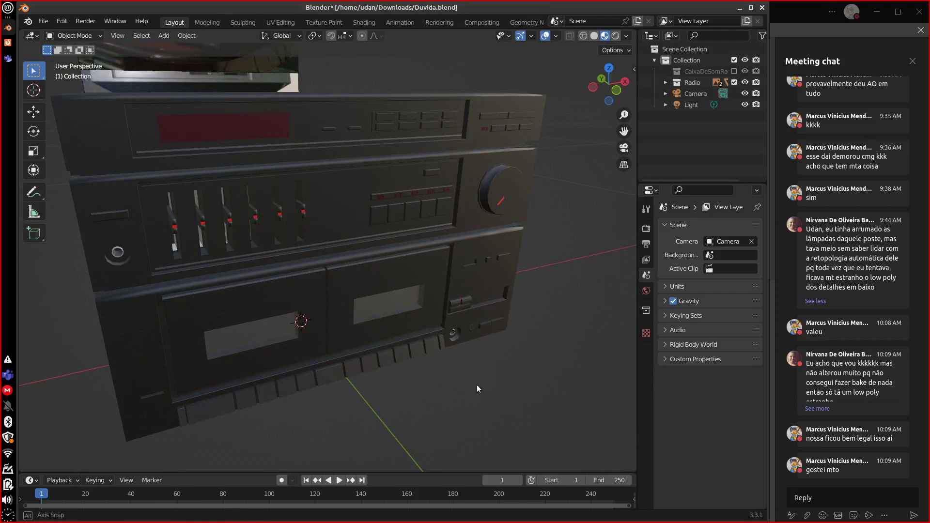
middle_drag(476, 385, 422, 430)
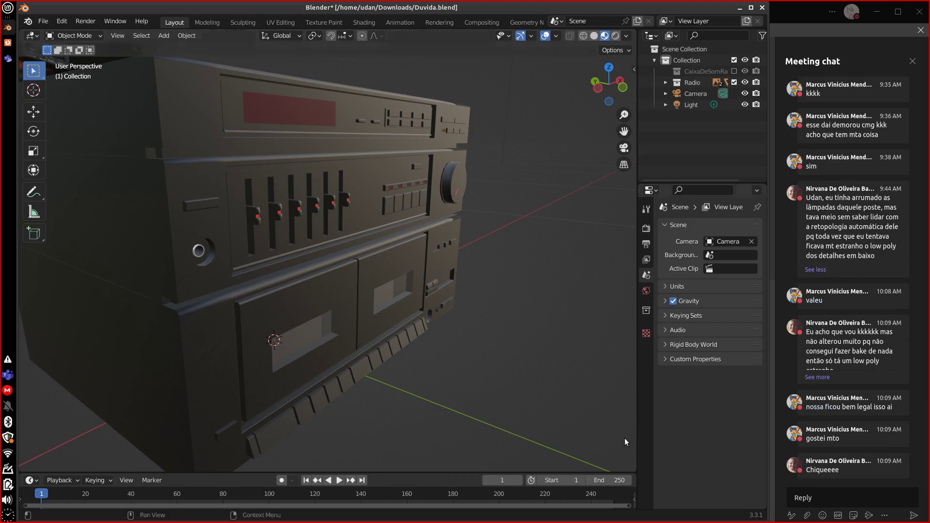
middle_drag(406, 396, 385, 384)
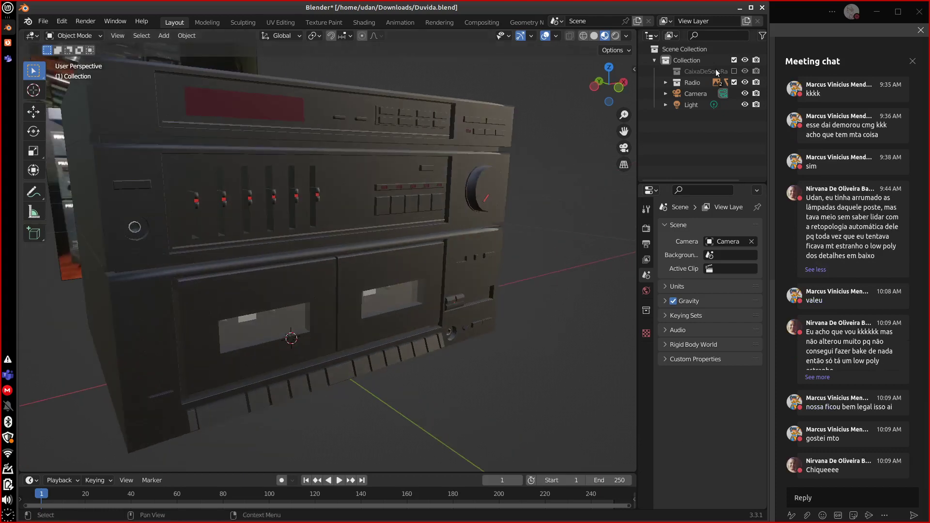
middle_drag(454, 284, 447, 275)
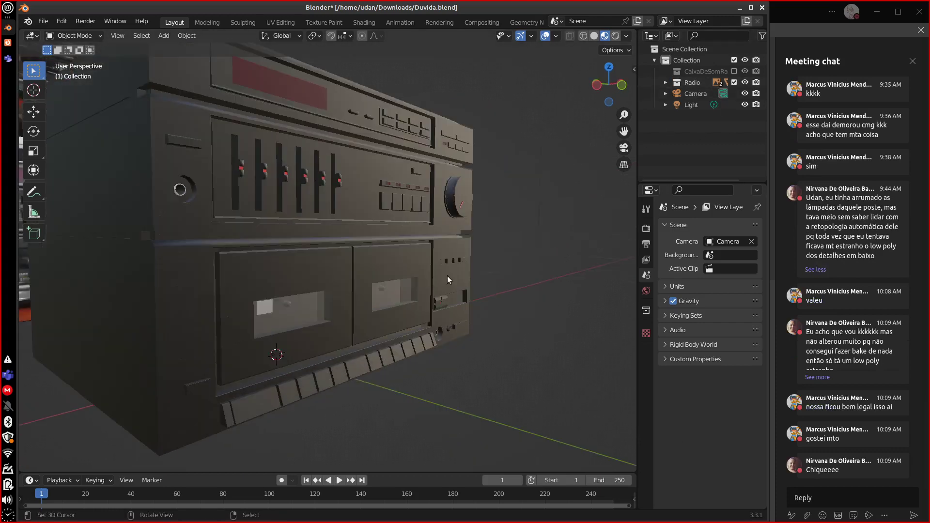
click(393, 302)
middle_drag(389, 414, 418, 407)
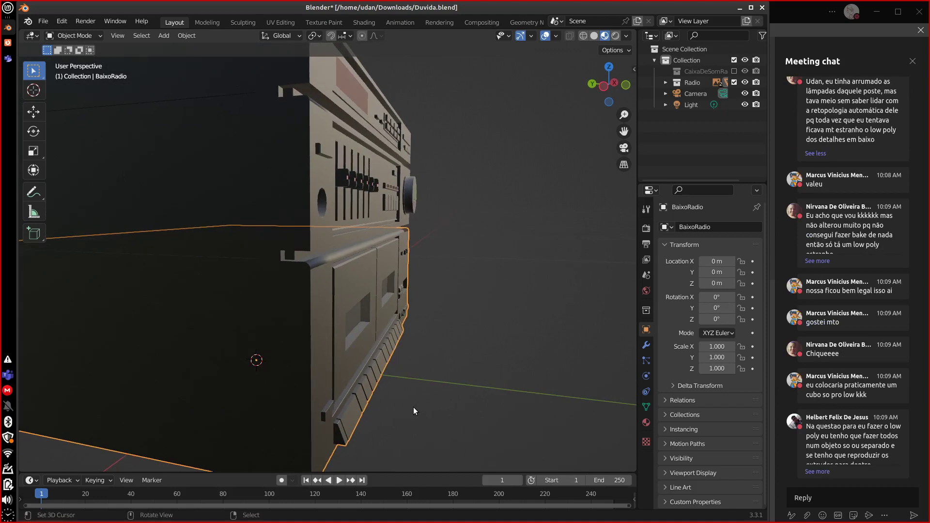
middle_drag(417, 403, 504, 348)
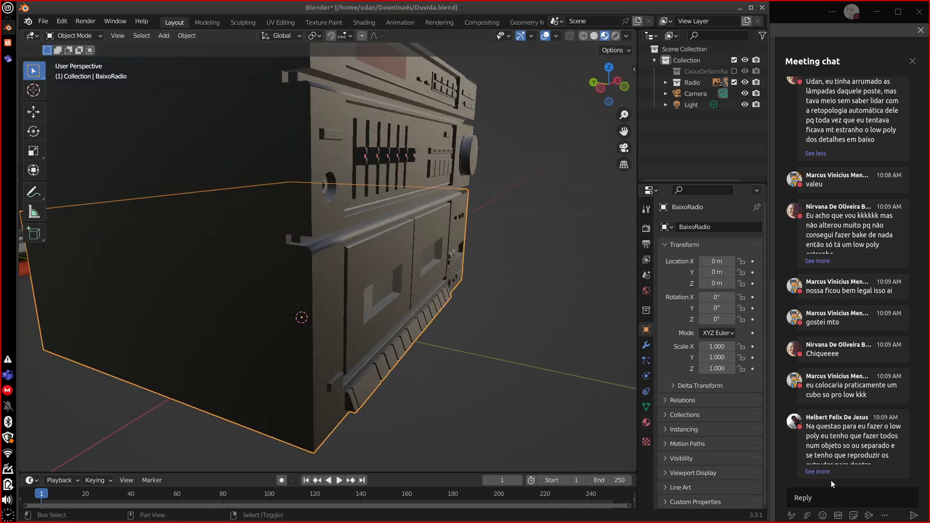
Expand the low poly question in the Teams meeting chat, and inspect the side seam between the radio's lower and middle sections in Blender.
click(822, 472)
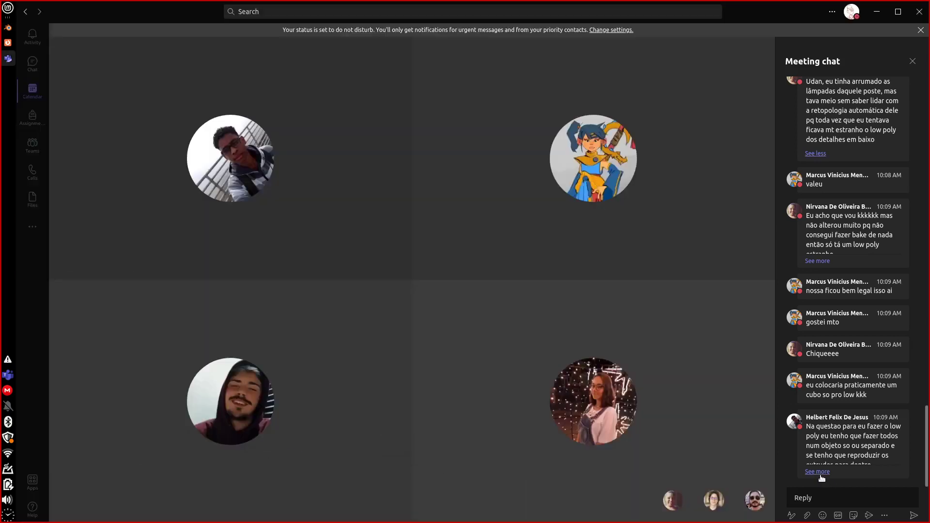
click(8, 28)
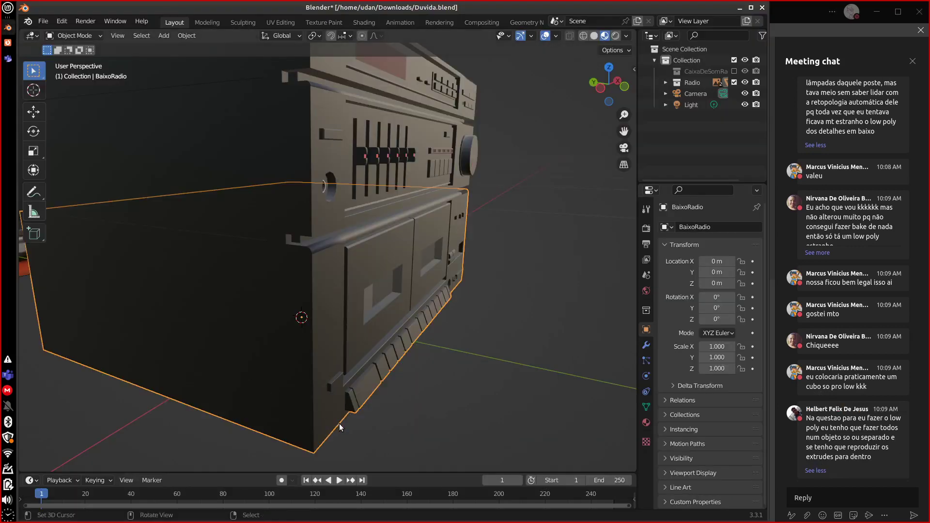
middle_drag(341, 423, 440, 170)
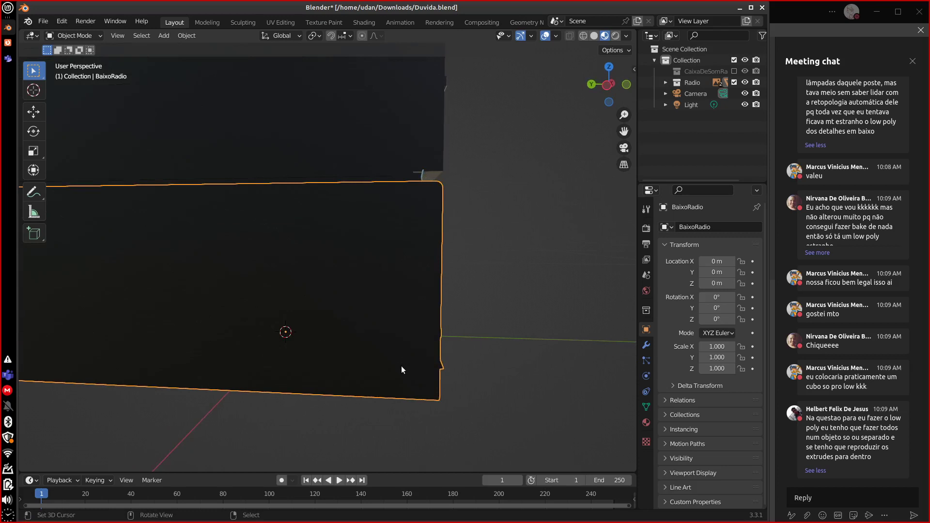
middle_drag(433, 208, 433, 213)
right_drag(436, 170, 438, 169)
middle_drag(448, 222, 420, 229)
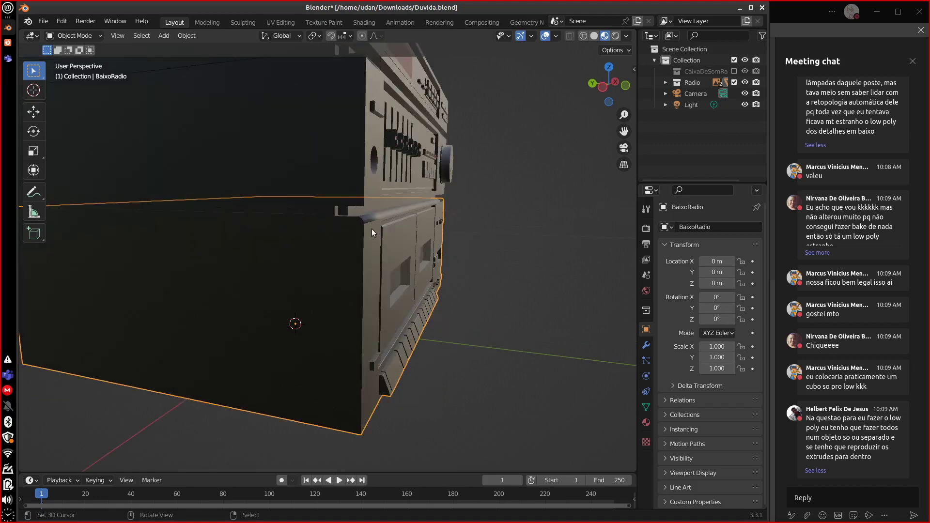
Bevel the lower edge loop of the MeioRadio mesh by about 0.001 m with one segment.
click(368, 205)
key(Tab)
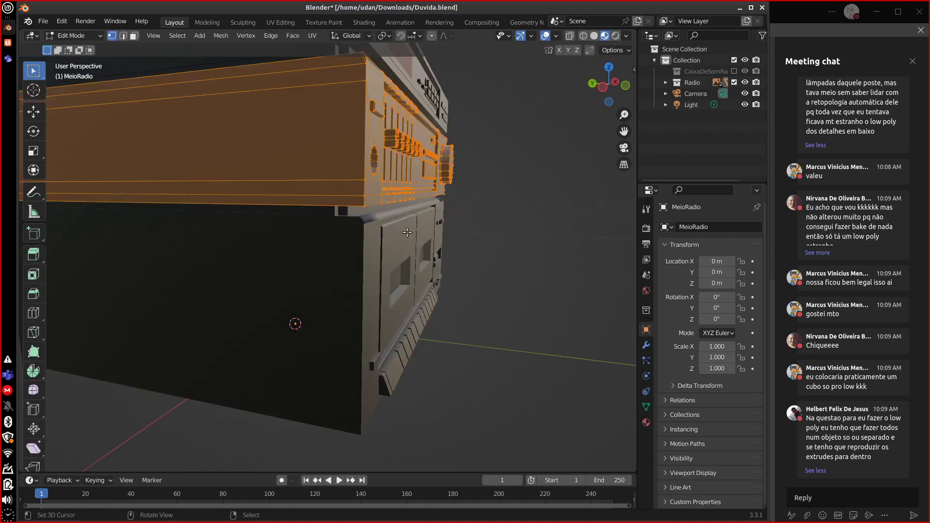
middle_drag(388, 223, 270, 184)
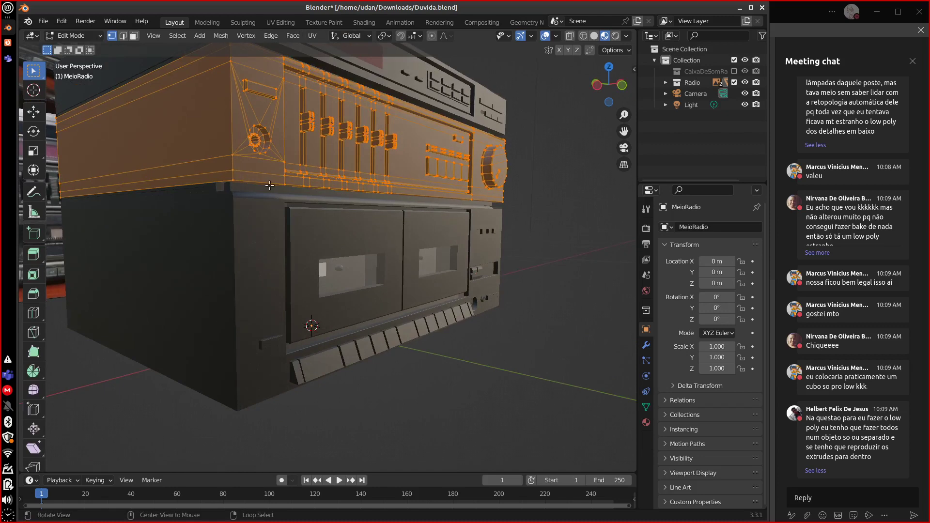
alt+click(267, 183)
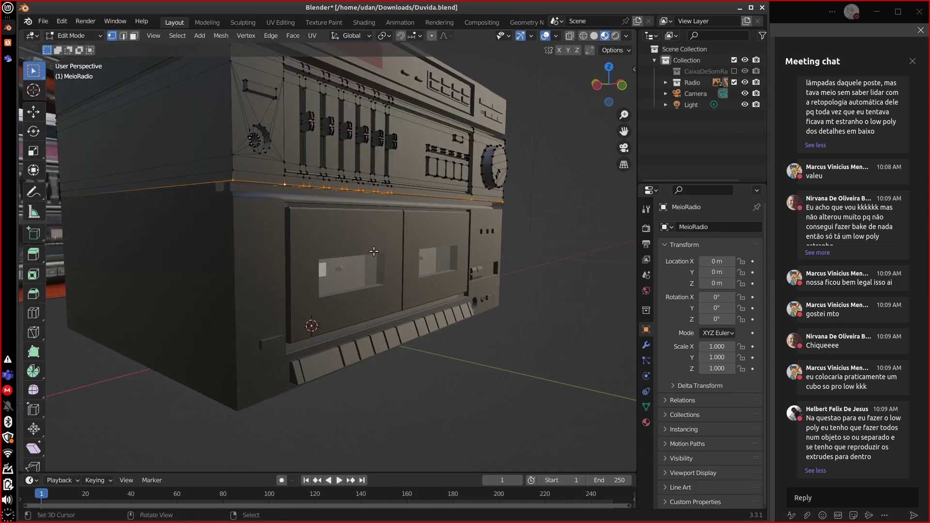
middle_drag(375, 251, 419, 267)
key(ctrl)
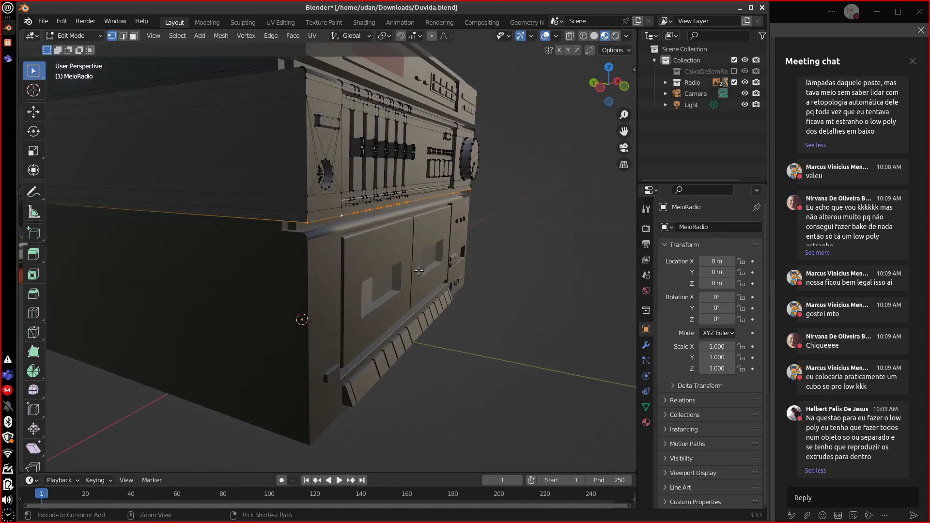
key(ctrl+b)
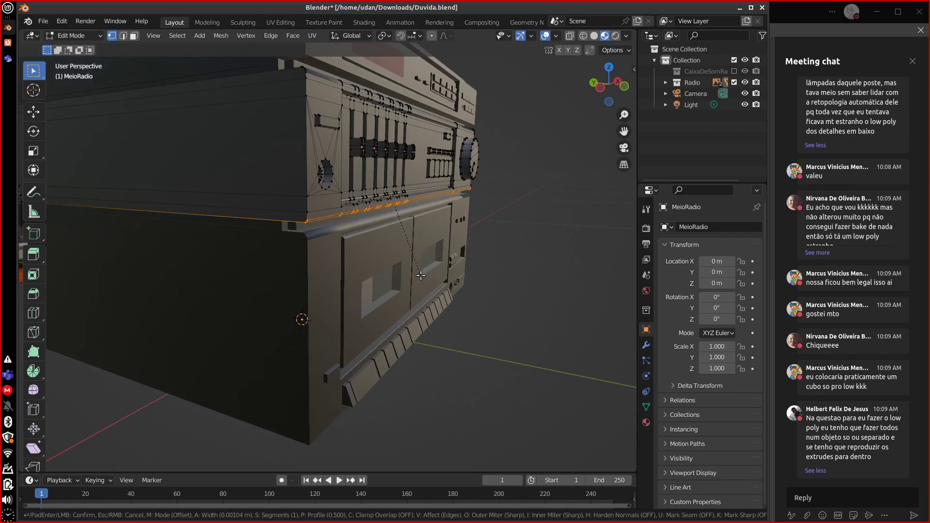
click(418, 273)
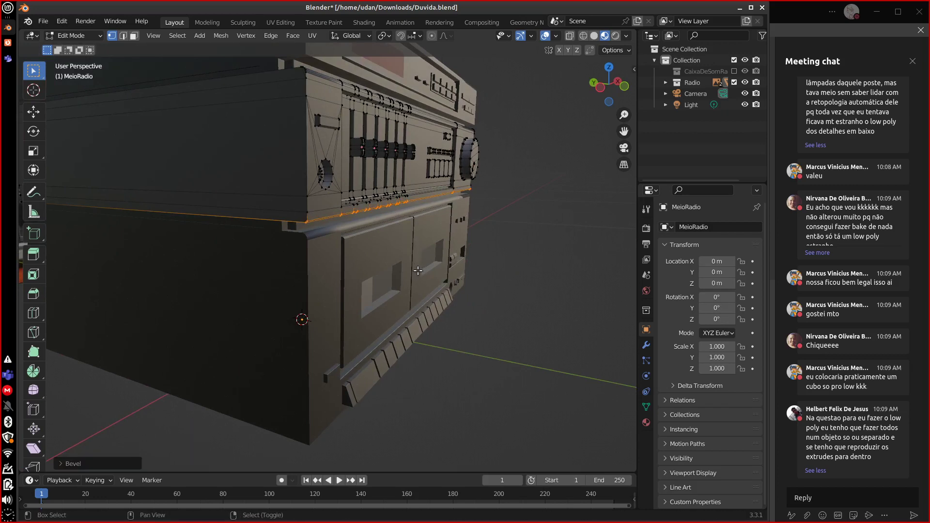
Undo the bevel on the lower edge loop of the MeioRadio mesh.
middle_drag(445, 263, 361, 210)
alt+click(356, 220)
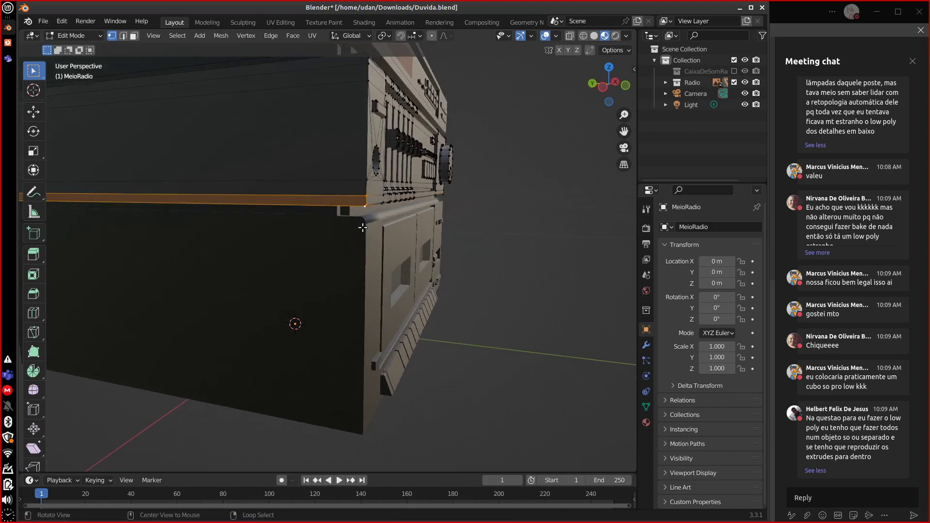
key(ctrl+z)
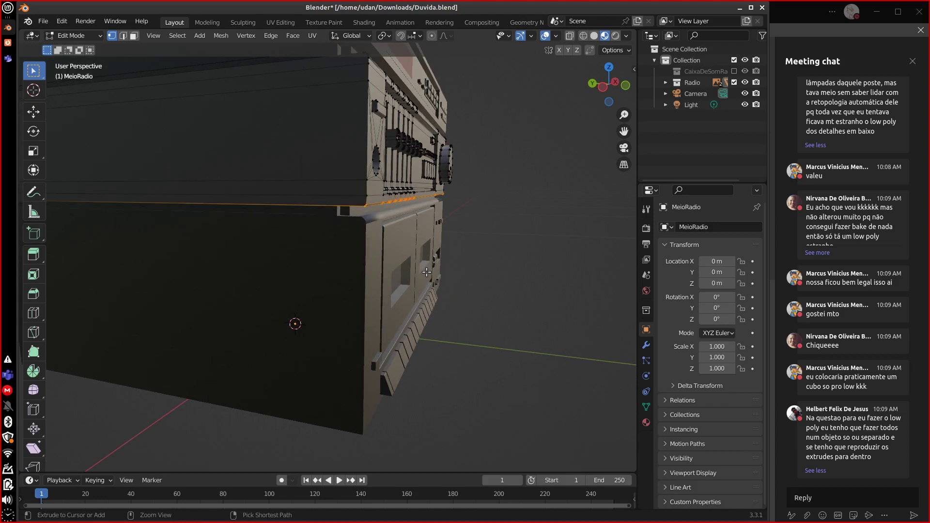
Select the linked geometry of MeioRadio's outer shell and merge its vertices by distance.
key(ctrl+l)
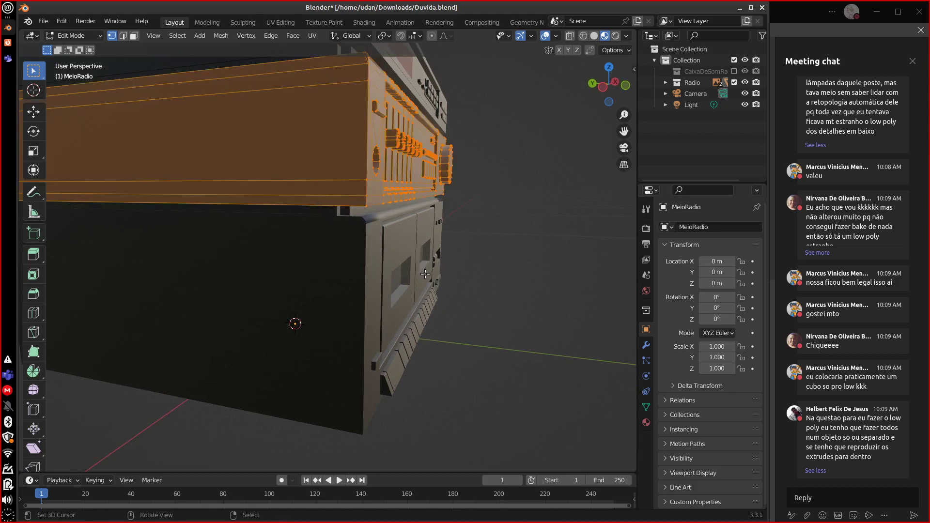
middle_drag(426, 273, 390, 236)
key(ctrl+z)
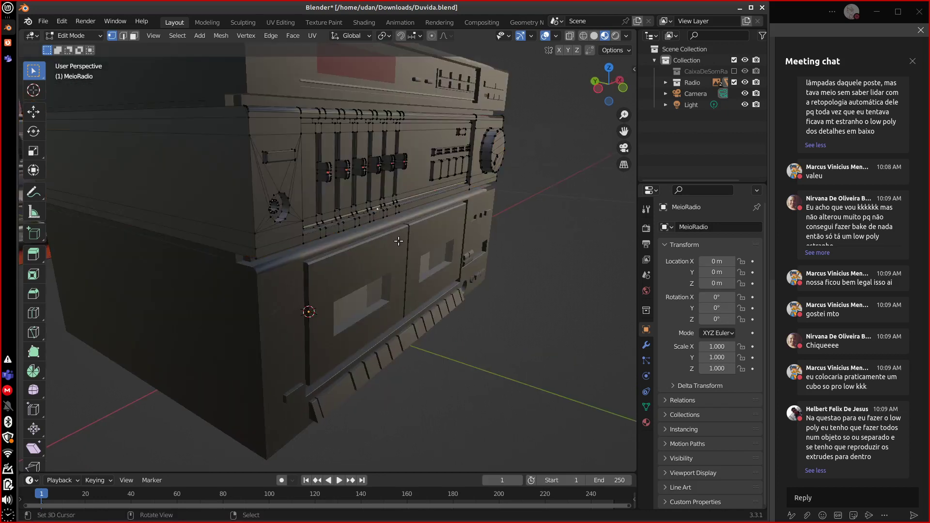
key(ctrl+l)
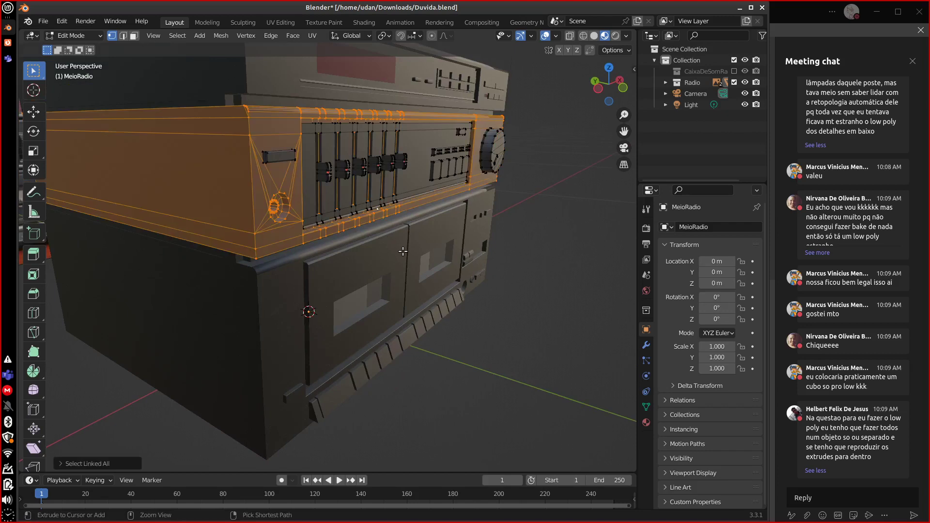
key(m)
click(408, 265)
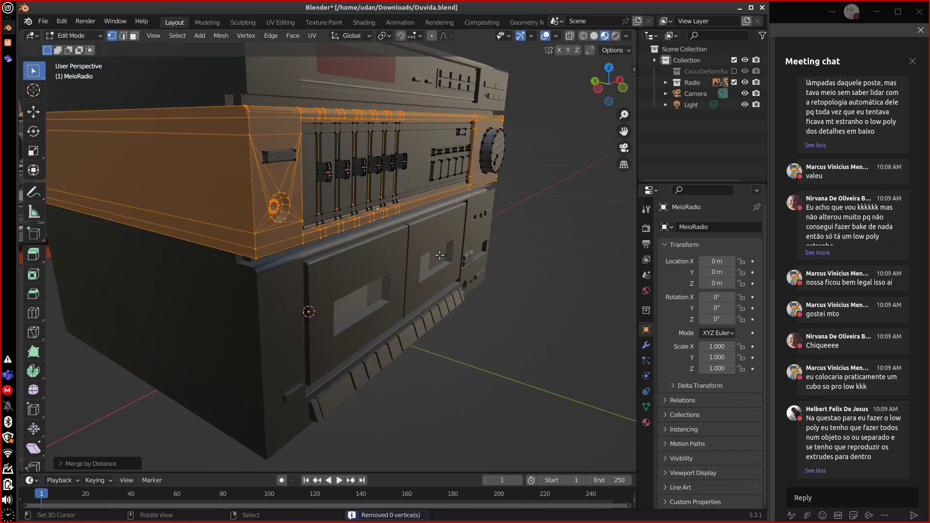
Leave the MeioRadio mesh and open the ReparticaoRadio divider between the lower and middle sections for mesh editing.
middle_drag(391, 264, 321, 250)
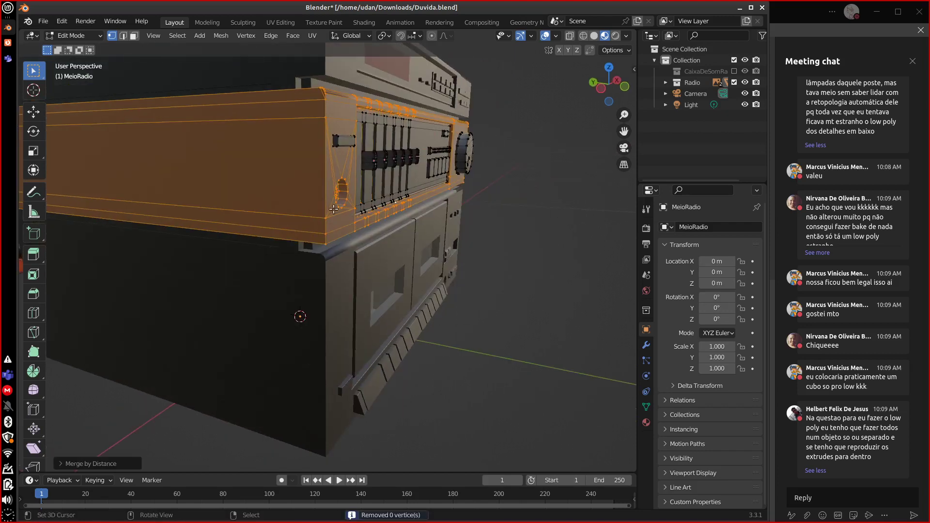
middle_drag(380, 285, 378, 255)
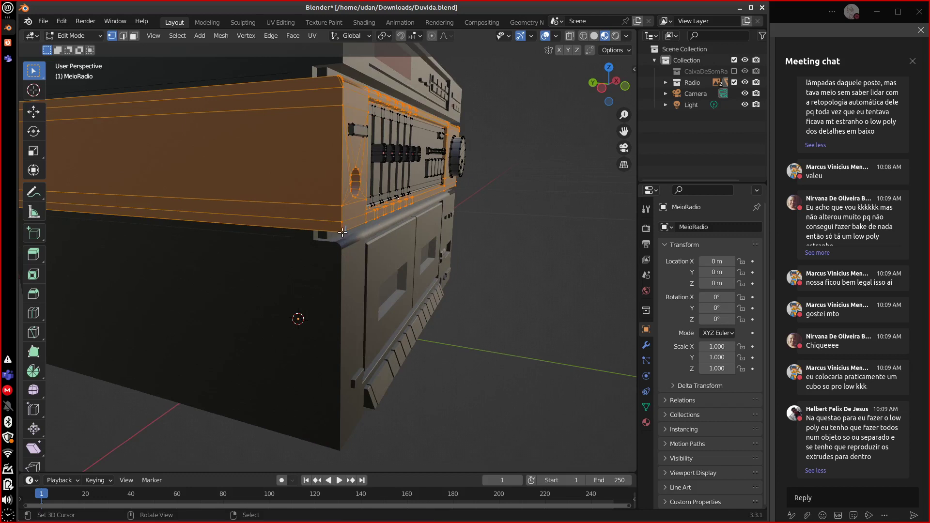
middle_drag(345, 238, 304, 191)
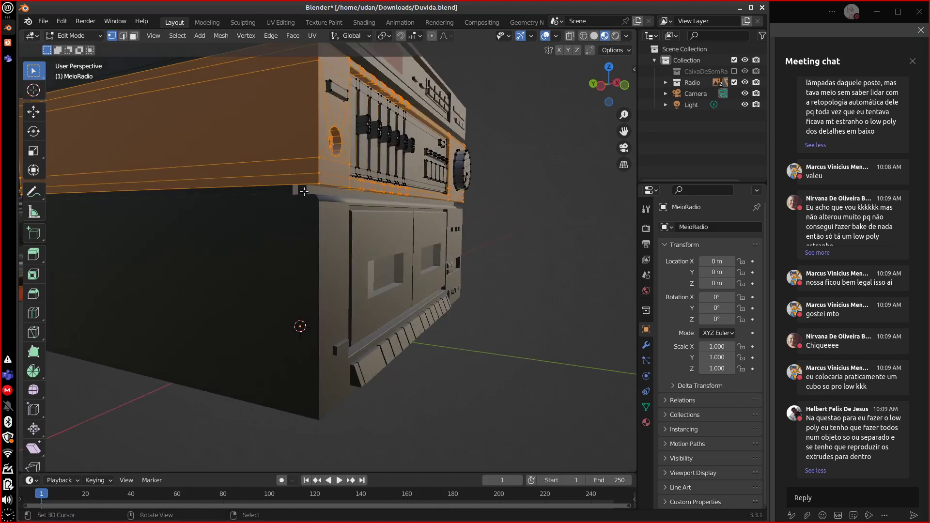
click(307, 199)
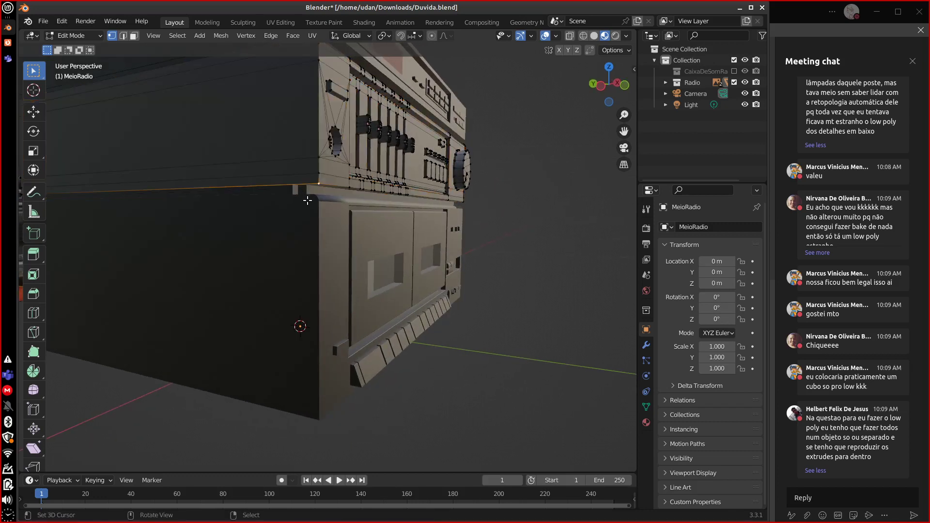
key(Tab)
middle_drag(312, 208, 298, 134)
right_click(283, 107)
middle_drag(325, 201, 342, 252)
middle_drag(348, 324, 316, 223)
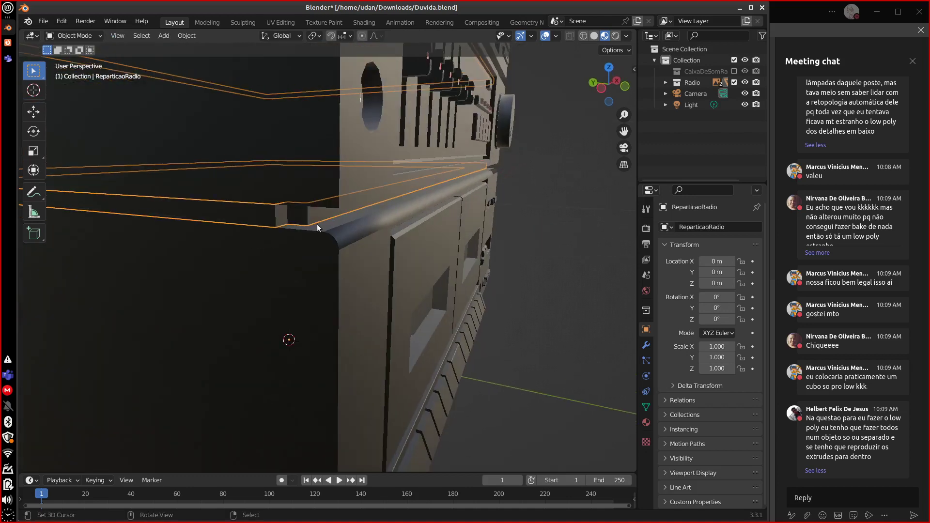
key(Tab)
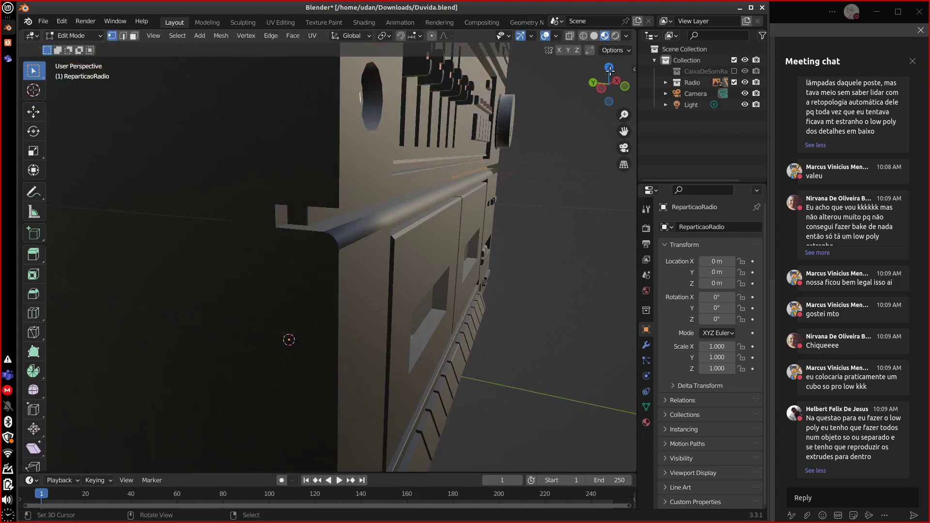
Switch the viewport to Solid shading and open its shading options.
click(625, 36)
click(593, 36)
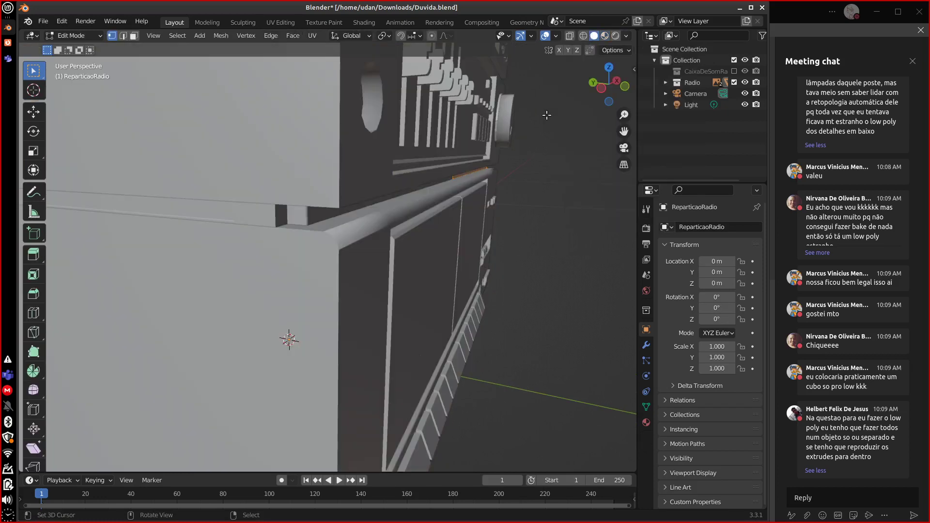
click(626, 36)
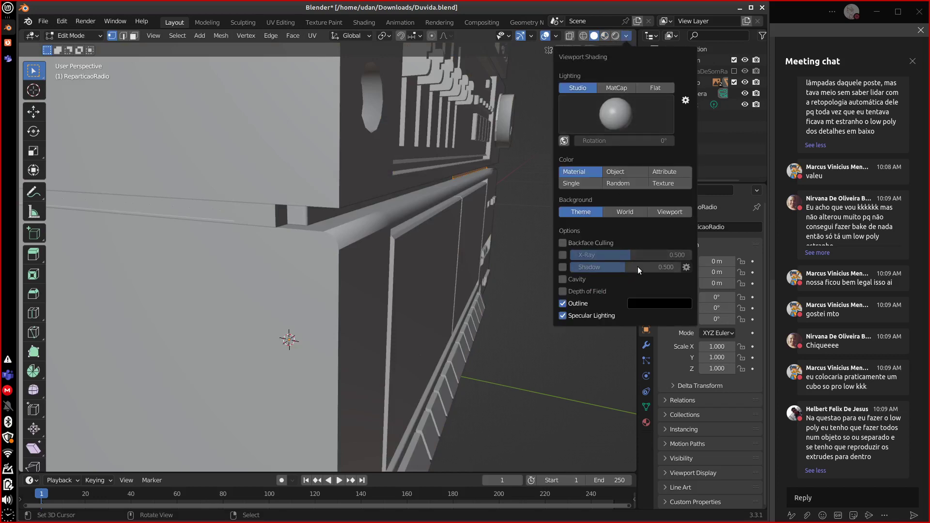
Frame ReparticaoRadio in the right orthographic view, return to Object Mode and deselect everything.
middle_drag(387, 347, 350, 342)
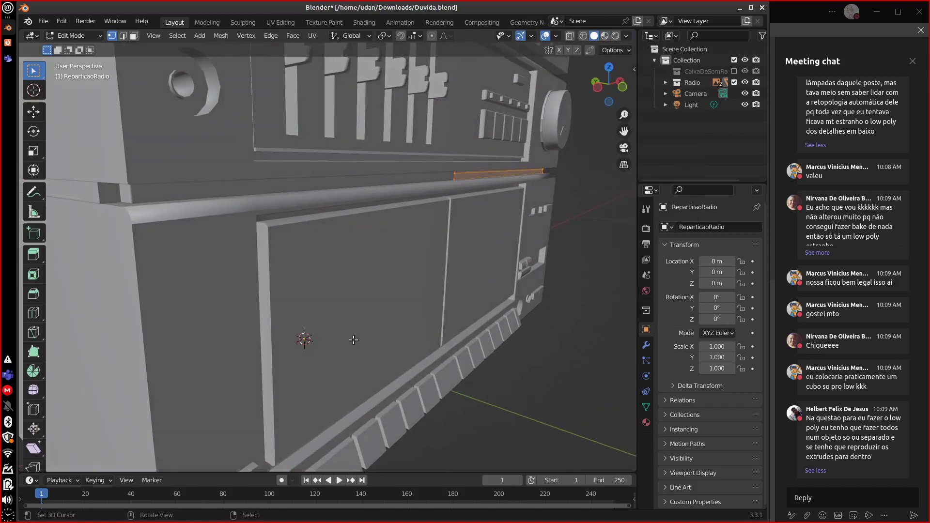
key(KP_3)
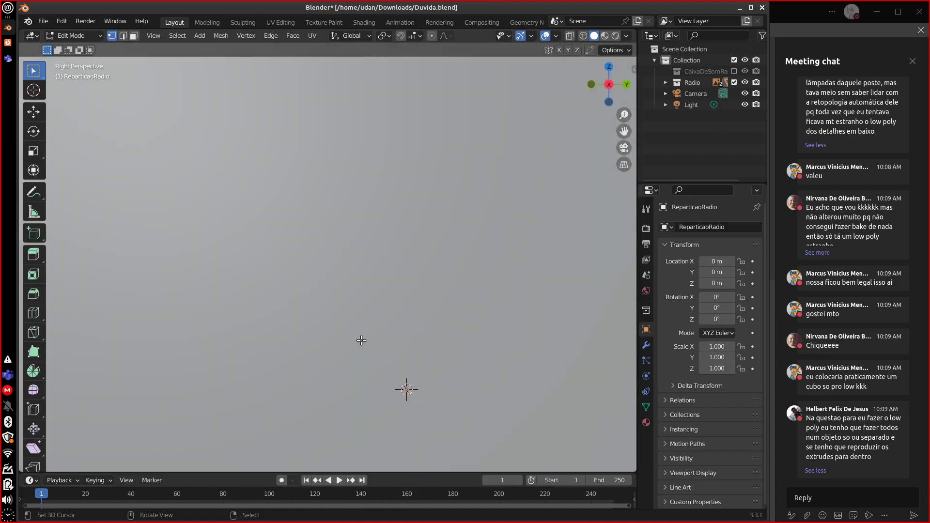
key(KP_Decimal)
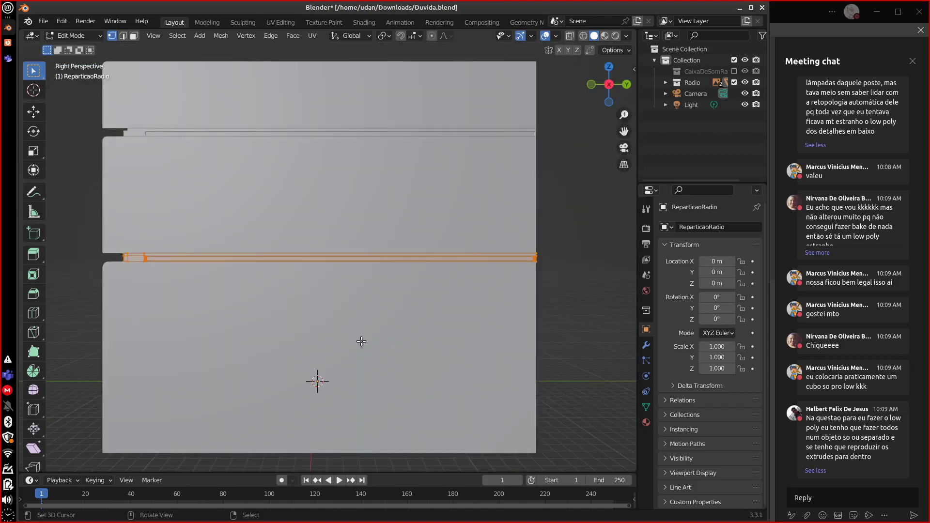
key(KP_5)
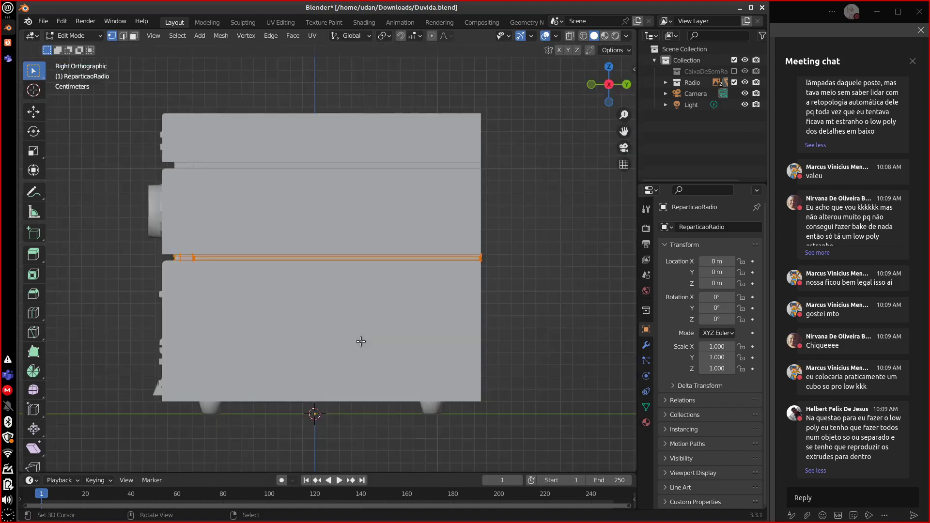
key(Tab)
key(a)
key(a)
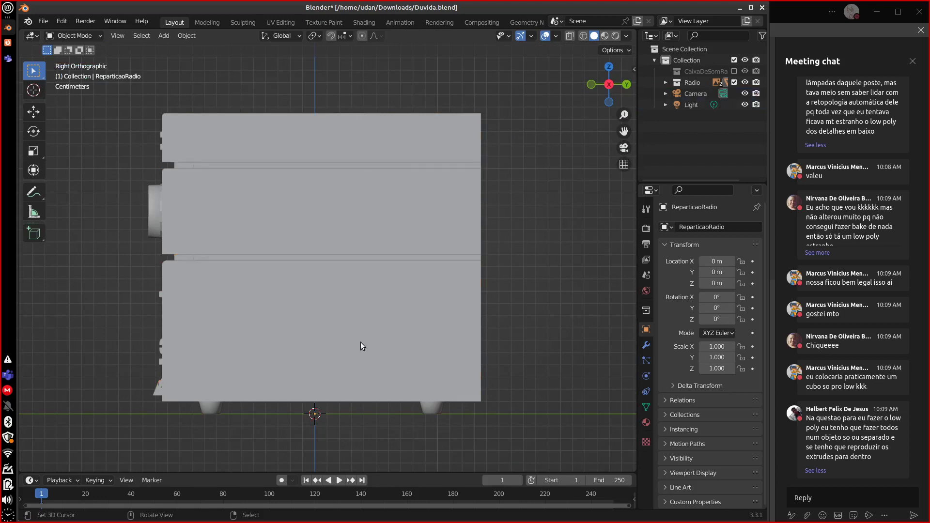
Bevel the rear vertical edge of the small raised block on ReparticaoRadio's side by about 0.0006 m with three segments.
scroll(284, 335, up, 5)
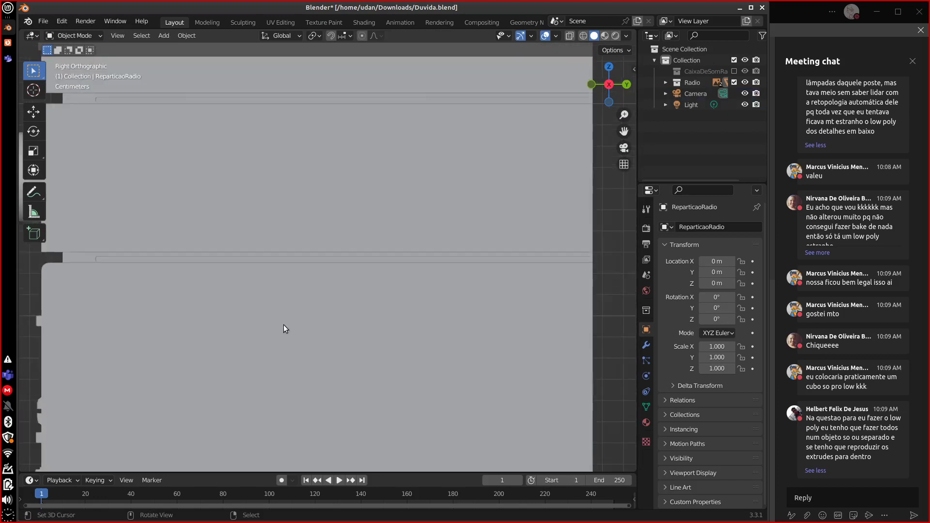
shift+middle_drag(222, 303, 374, 306)
scroll(364, 312, up, 6)
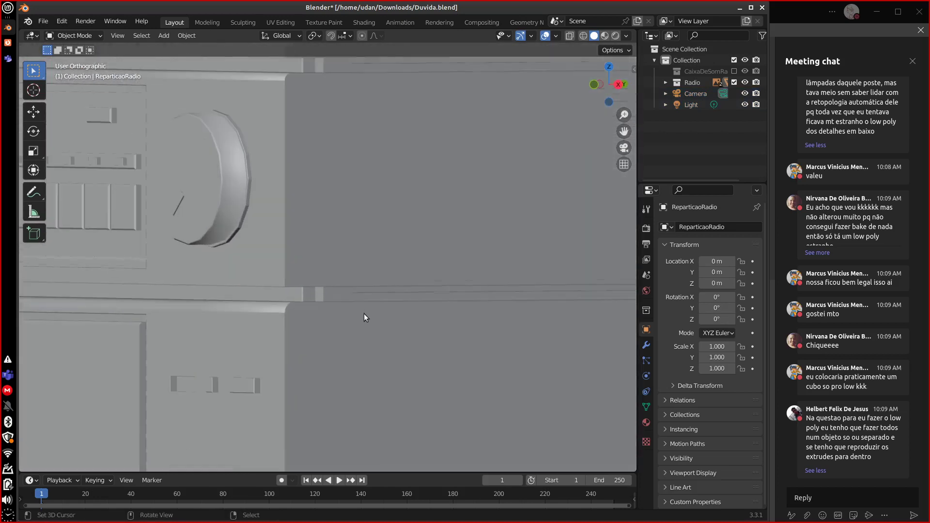
click(321, 356)
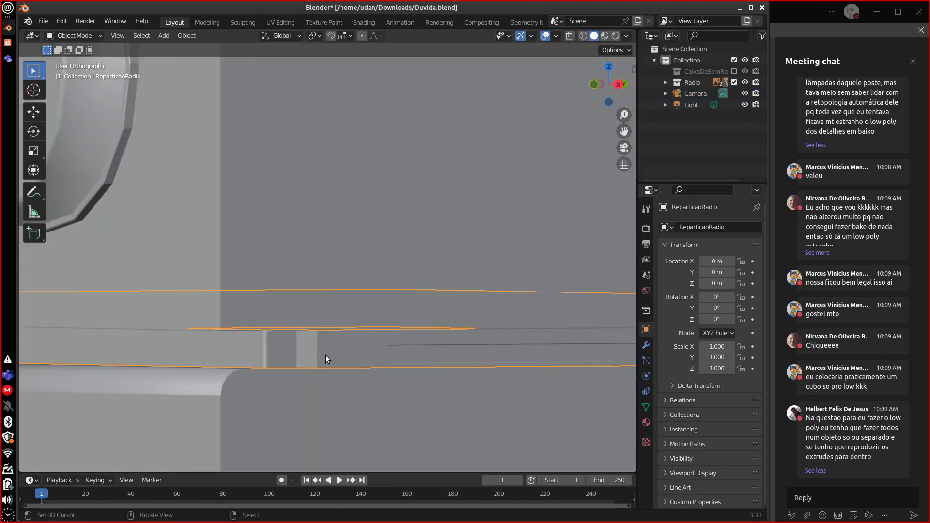
key(Tab)
alt+click(314, 354)
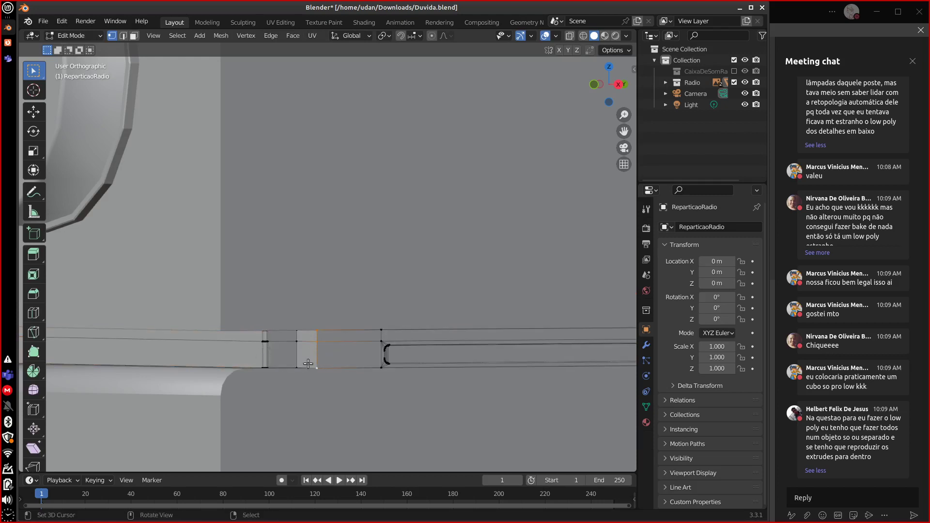
key(ctrl+b)
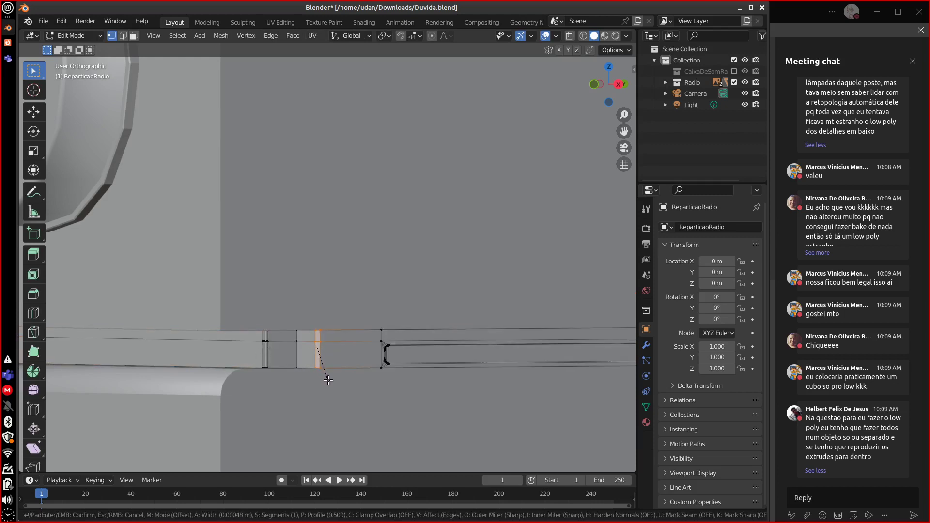
click(327, 380)
click(61, 464)
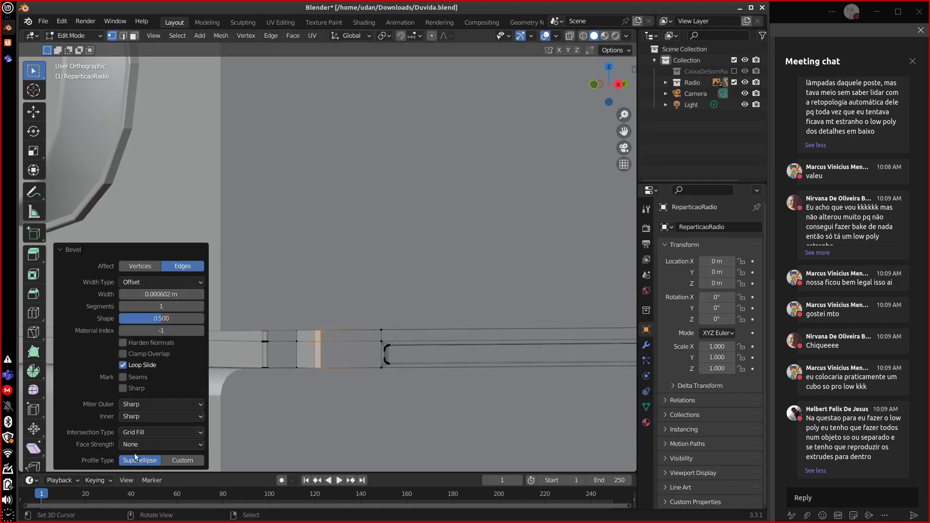
click(198, 307)
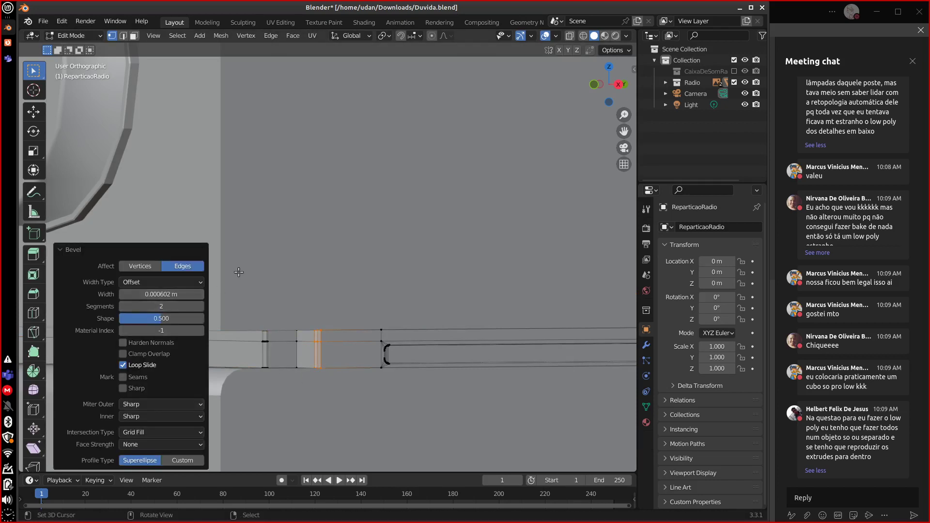
click(199, 306)
Bevel the block's front vertical edge by about 0.0005 m with three segments and return to Object Mode.
click(296, 357)
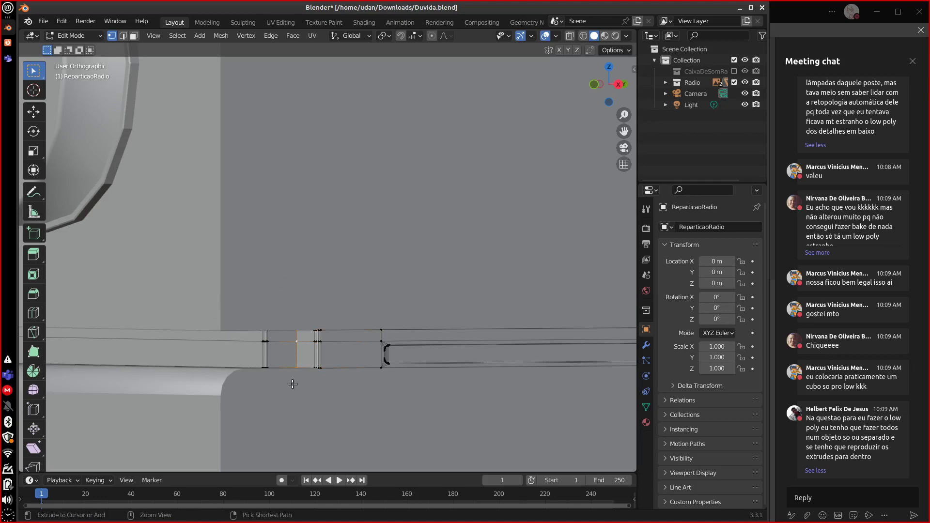
key(ctrl+b)
click(290, 402)
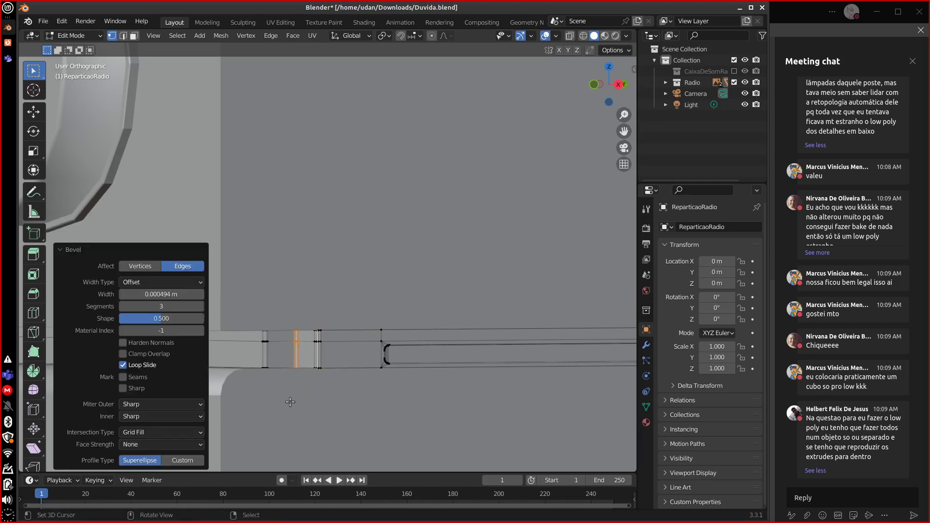
key(Tab)
Inspect the beveled divider edges up close, and open the BaixoRadio section for mesh editing at its front corner.
scroll(358, 414, up, 5)
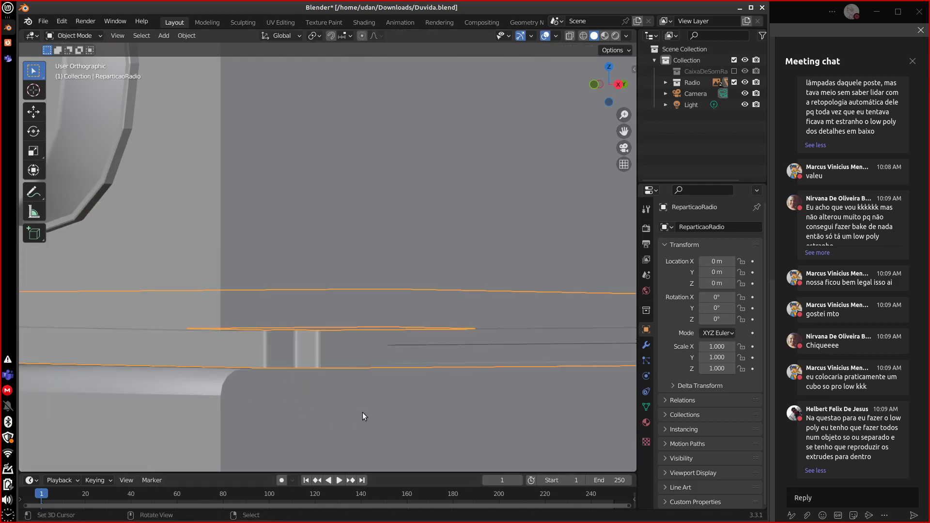
middle_drag(356, 411, 364, 404)
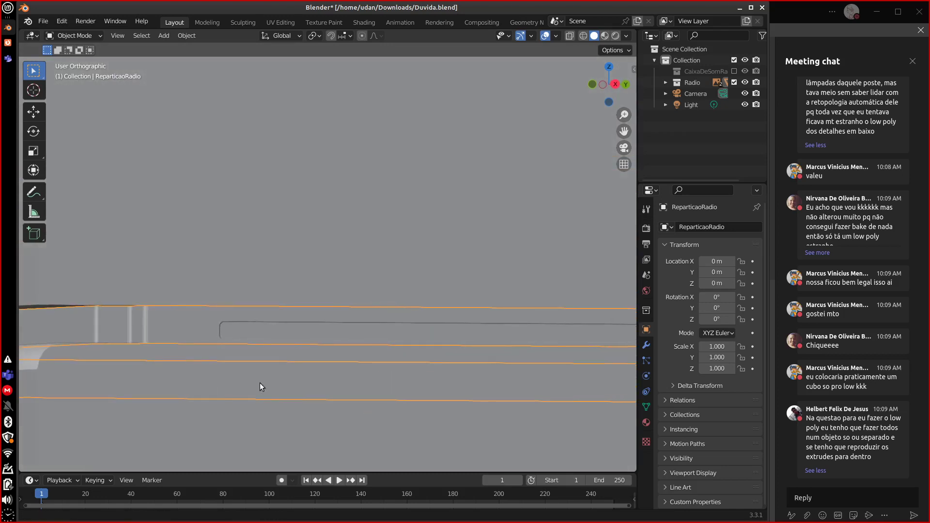
shift+middle_drag(277, 375, 283, 394)
key(Tab)
key(Tab)
click(287, 398)
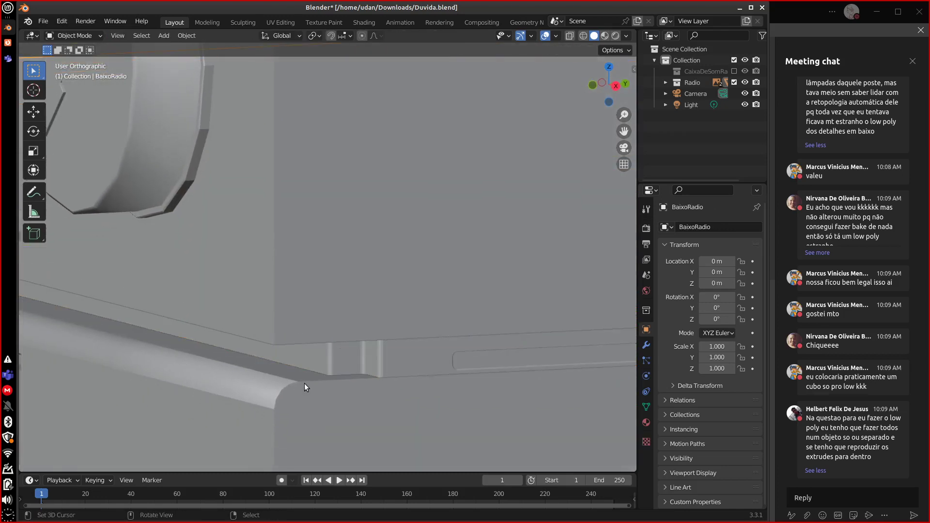
key(Tab)
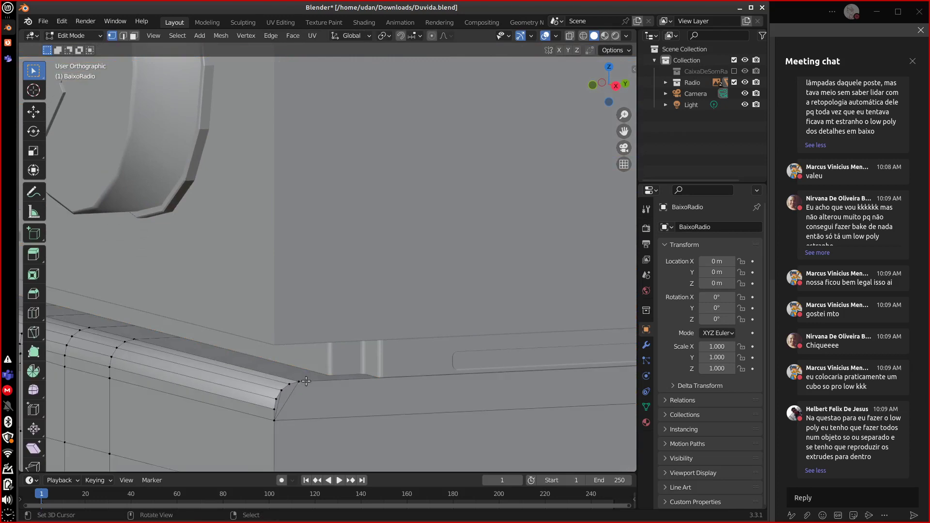
Select BaixoRadio's curved front corner, vertical and upper side edges, switch to Edge select mode, and try to bevel them.
alt+click(279, 393)
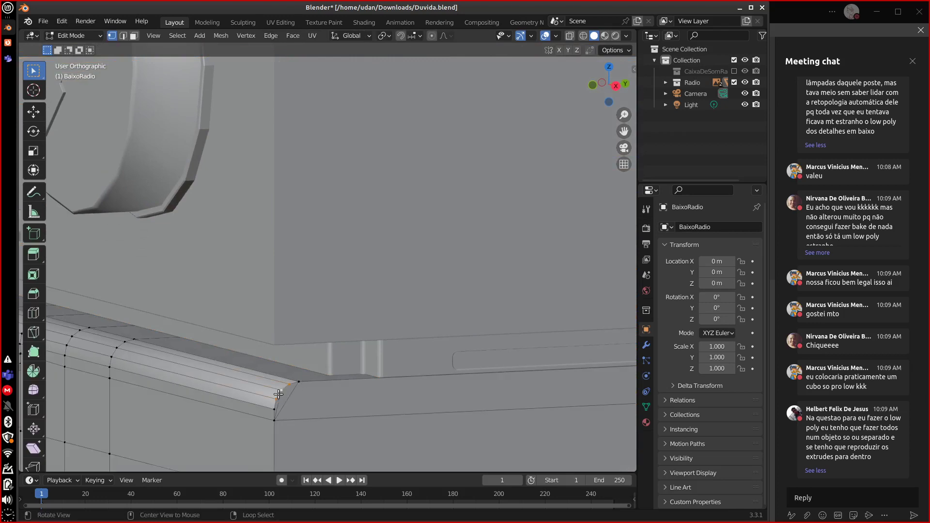
alt+shift+click(273, 430)
alt+shift+click(322, 379)
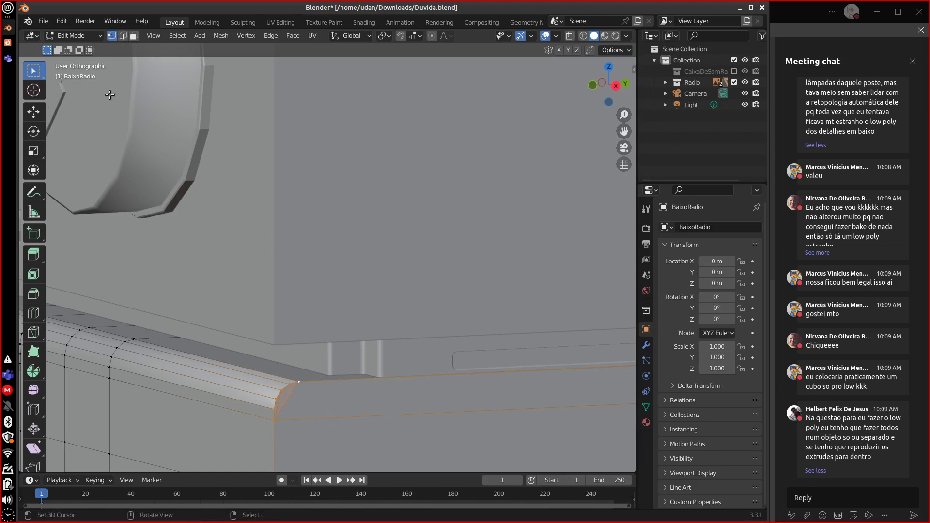
click(123, 37)
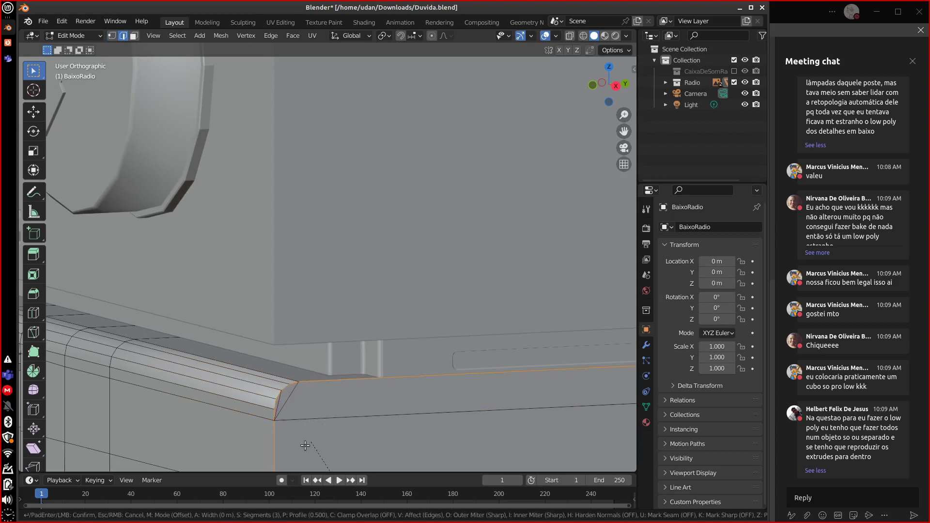
key(Escape)
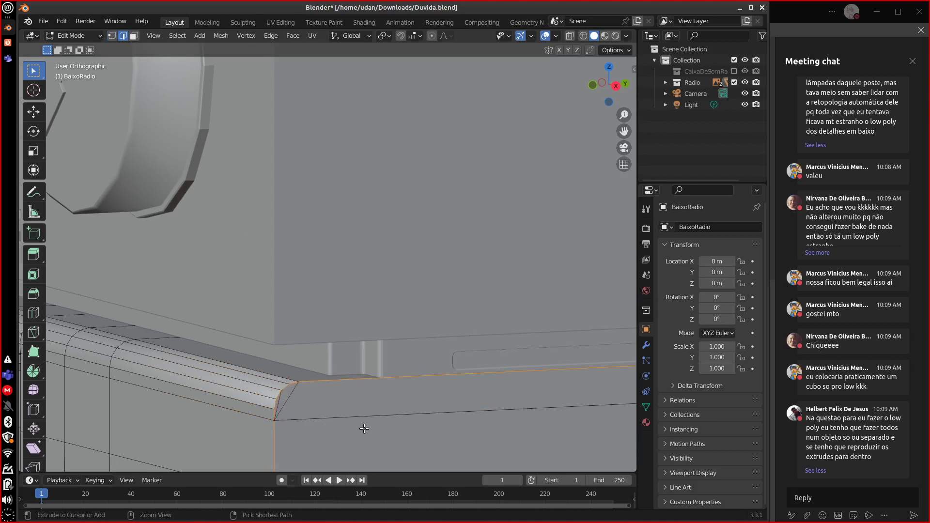
Undo the last bevel attempt, then select all of BaixoRadio's mesh and merge its vertices by distance.
key(ctrl+z)
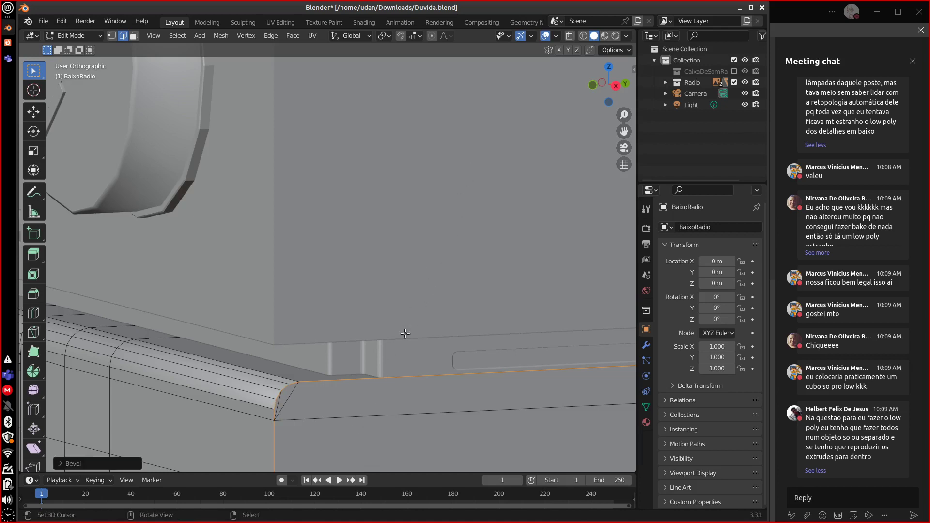
shift+right_click(380, 438)
middle_drag(395, 438, 401, 429)
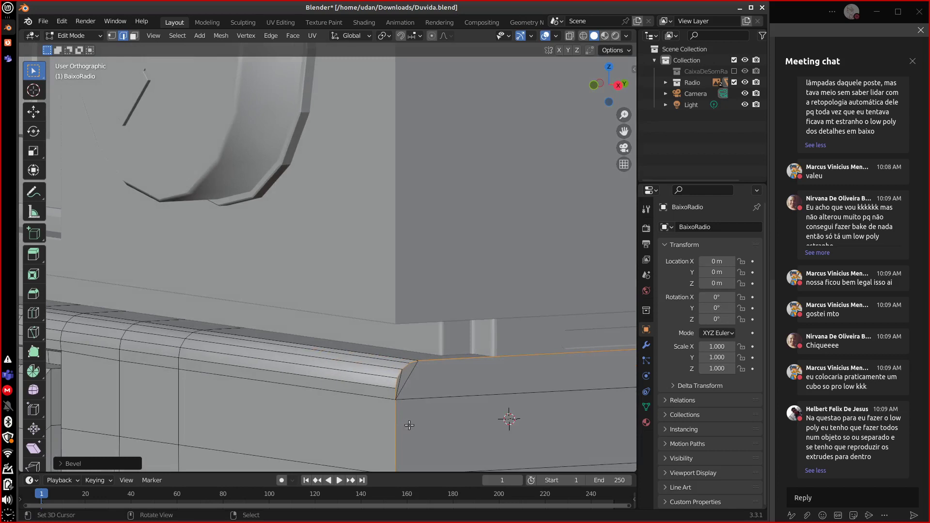
key(Tab)
key(Tab)
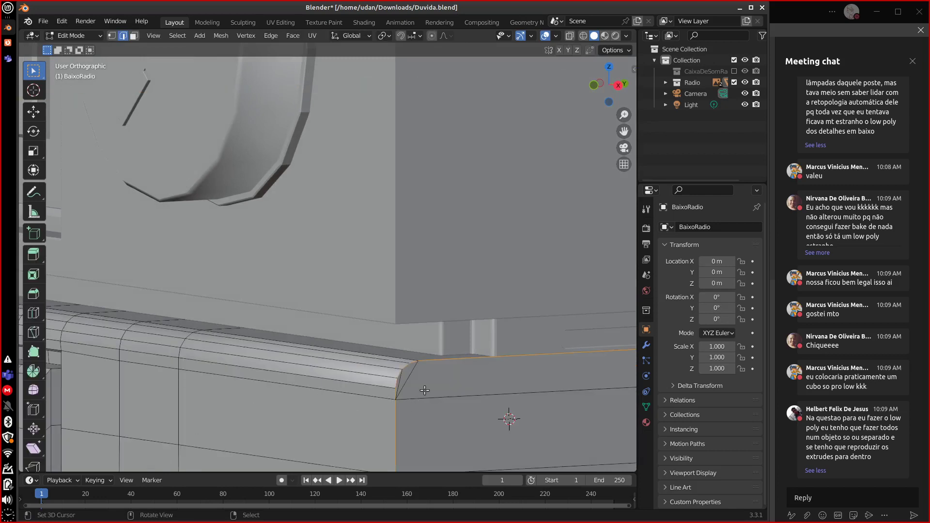
key(ctrl)
key(a)
key(m)
click(434, 397)
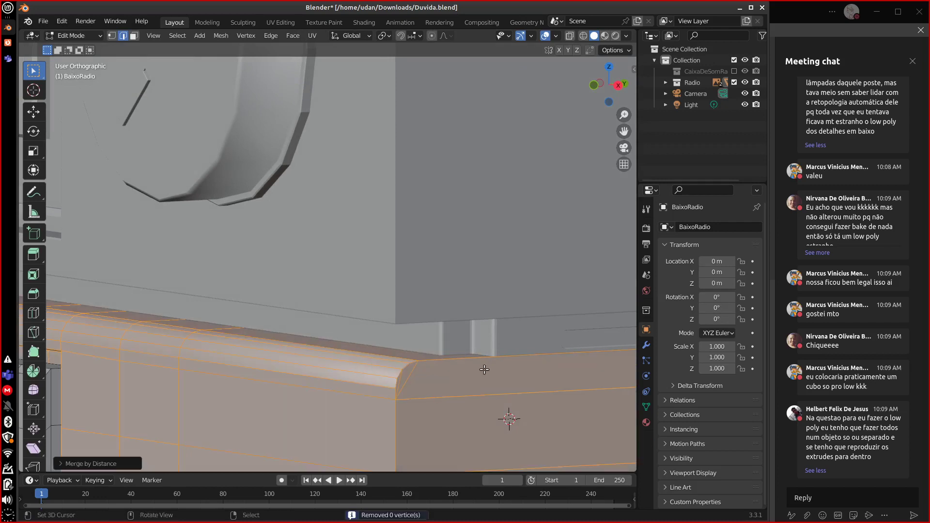
Bevel BaixoRadio's front corner curve, vertical and upper side edges by about 0.0002 m with three segments and return to Object Mode.
click(396, 430)
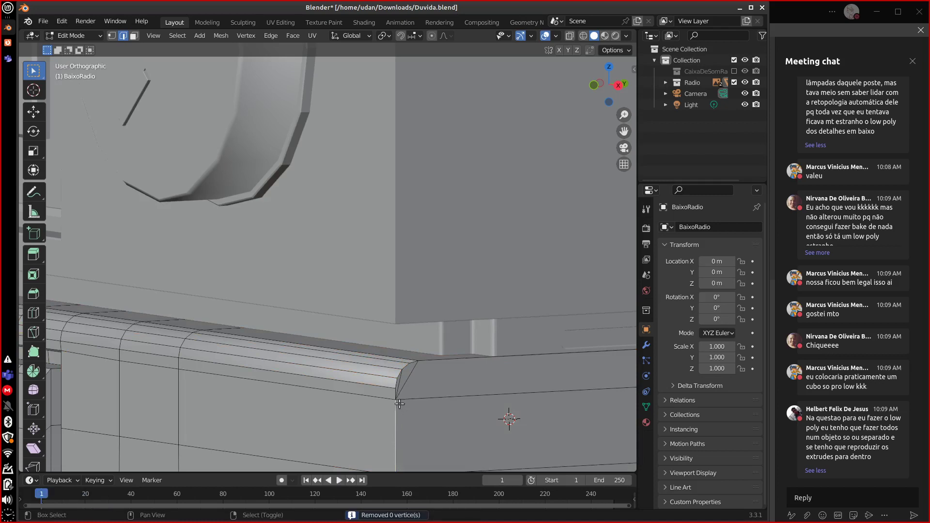
shift+click(434, 360)
shift+click(408, 367)
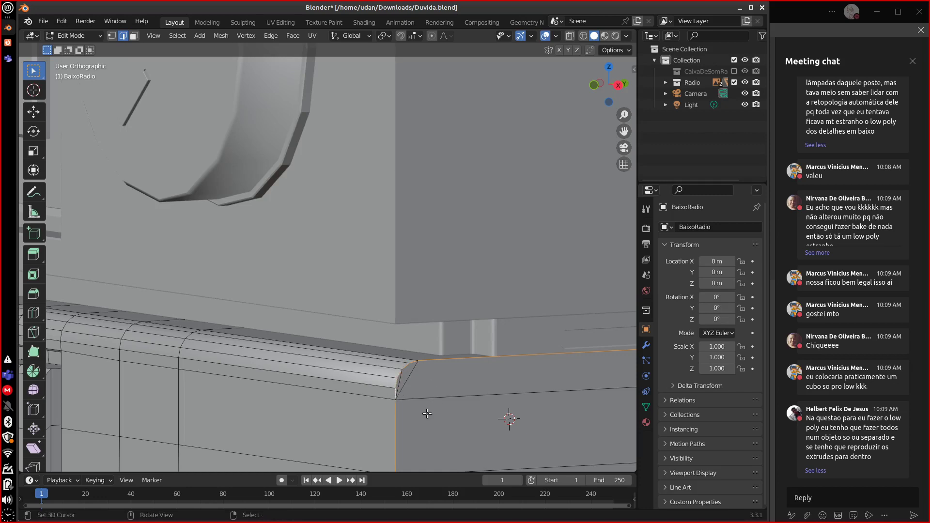
key(ctrl+b)
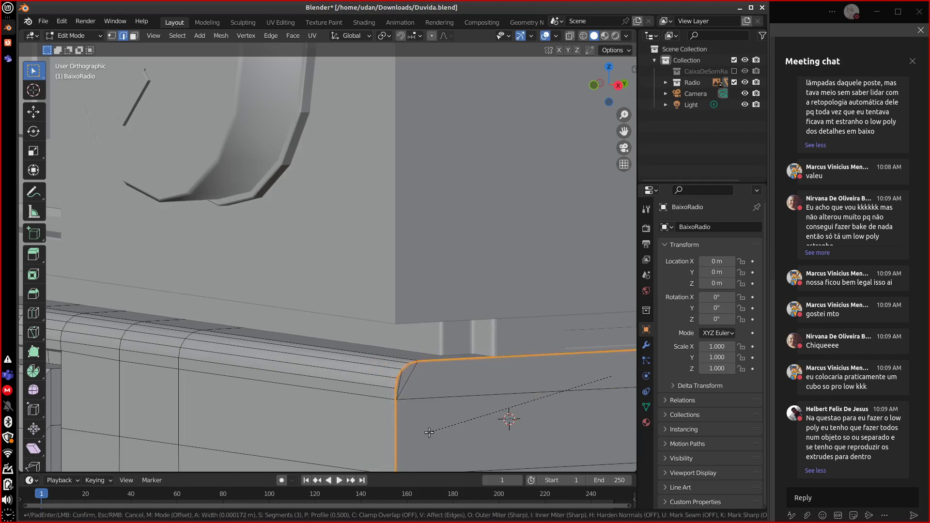
click(422, 439)
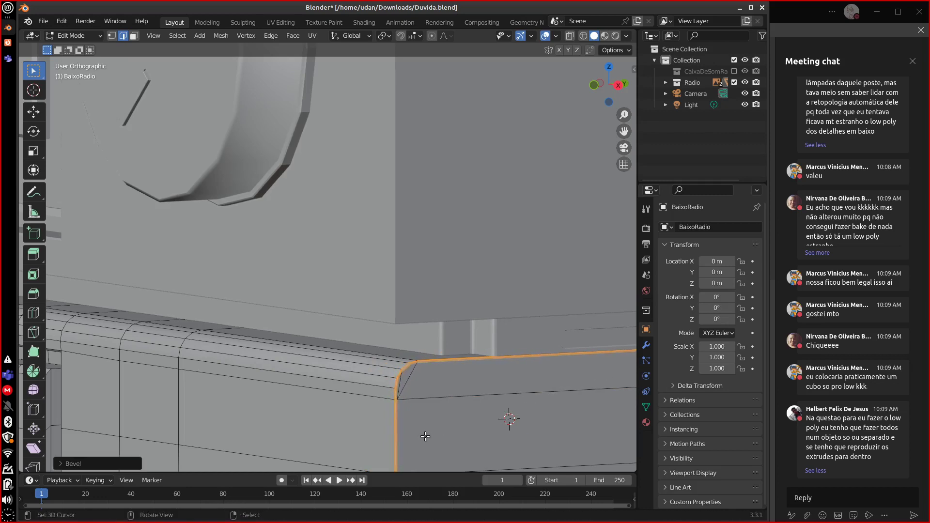
key(Tab)
Inspect the beveled front corner of BaixoRadio up close and the whole radio from its side.
scroll(435, 421, up, 3)
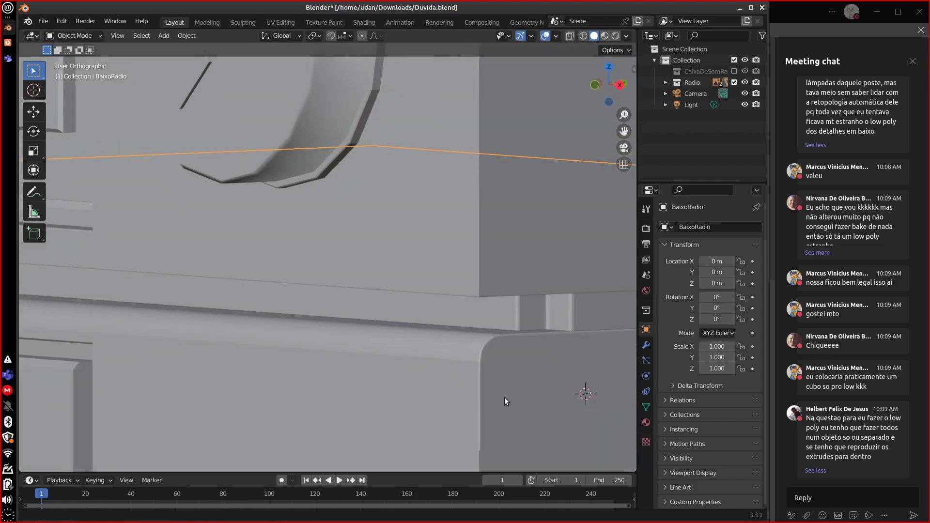
shift+middle_drag(504, 397, 429, 359)
shift+middle_drag(512, 375, 391, 359)
shift+middle_drag(373, 418, 398, 310)
shift+middle_drag(388, 386, 386, 380)
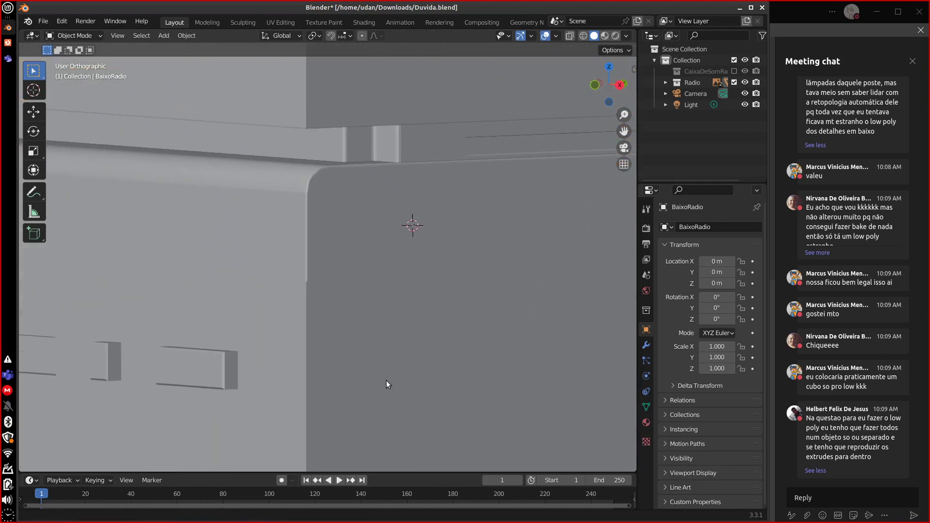
mouse_move(418, 310)
shift+middle_down()
mouse_move(397, 396)
mouse_move(289, 461)
shift+middle_up()
shift+middle_drag(444, 358, 471, 443)
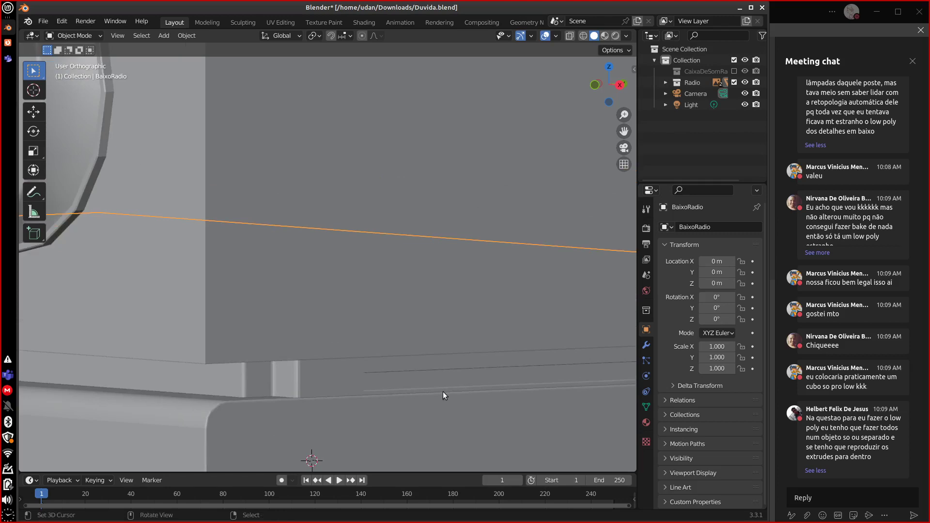
scroll(443, 391, down, 6)
middle_drag(431, 401, 462, 350)
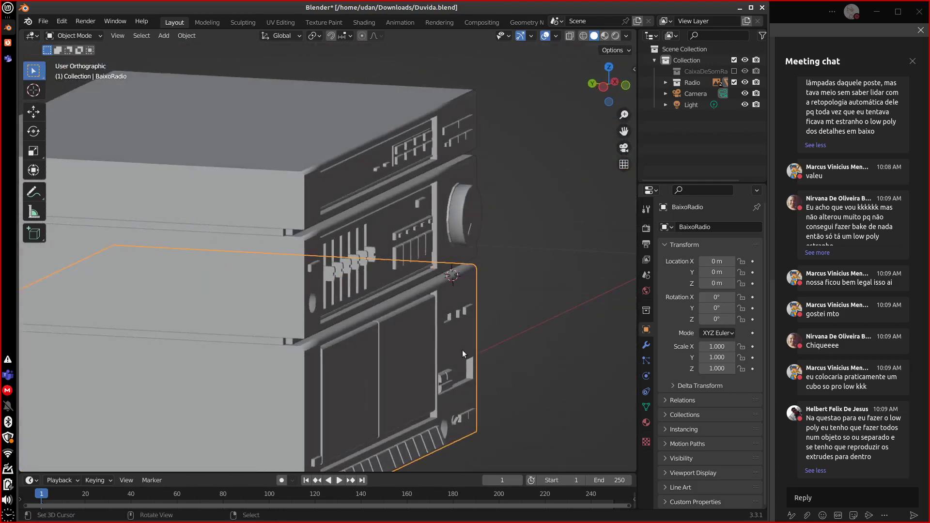
shift+middle_drag(386, 349, 472, 312)
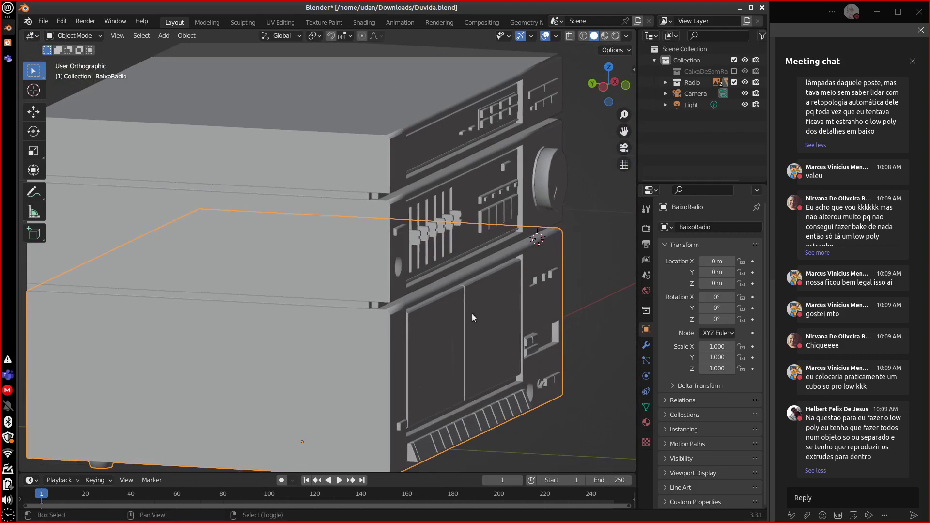
Set the solid viewport shading to show each object in a random color.
click(626, 35)
click(615, 185)
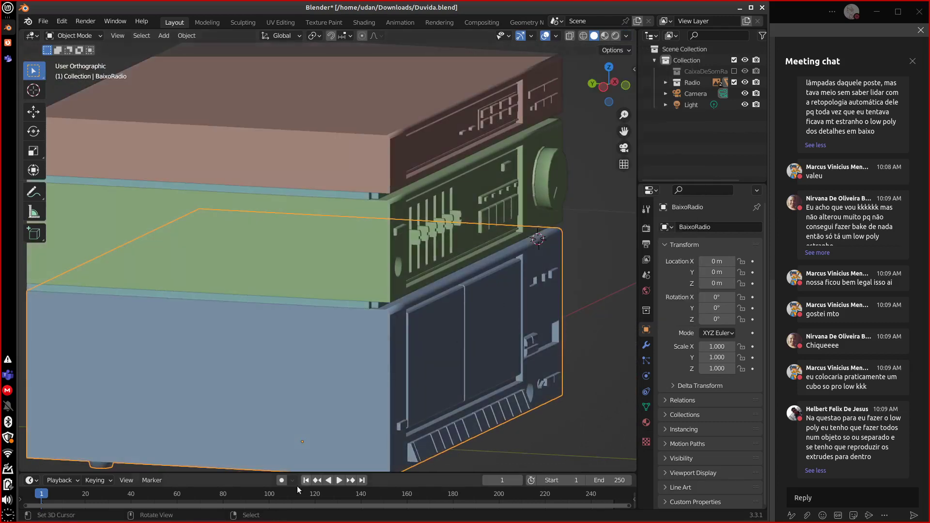
middle_drag(480, 389, 551, 369)
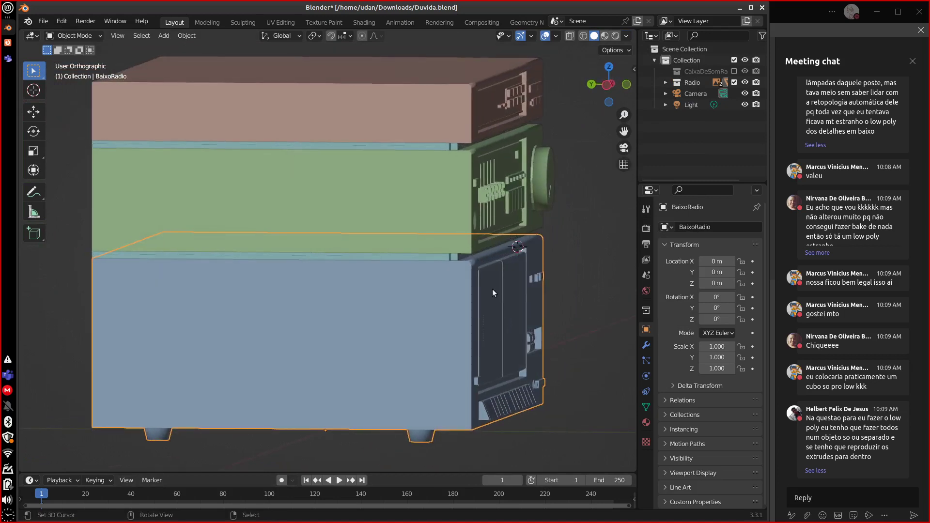
Snap the 3D cursor to the selected BaixoRadio's origin and add a cube mesh there.
shift+right_click(469, 266)
key(shift+s)
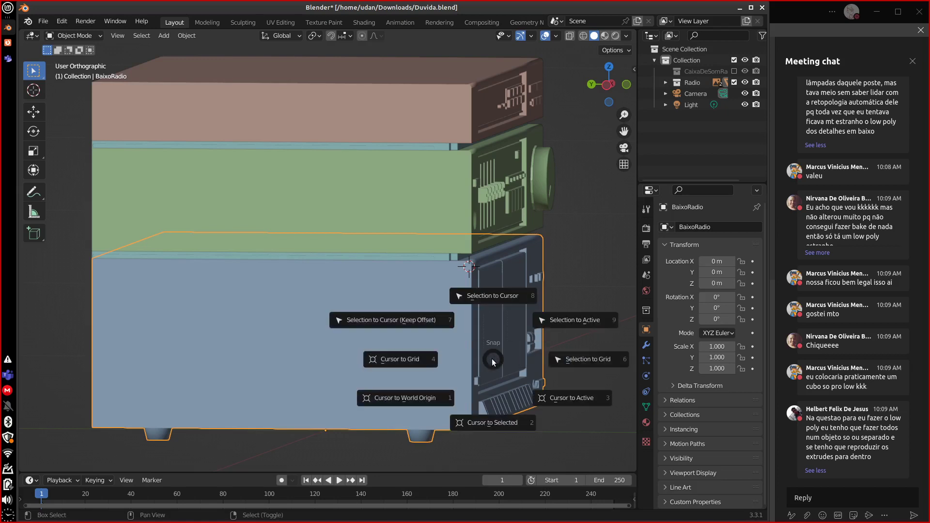
click(489, 431)
key(shift+a)
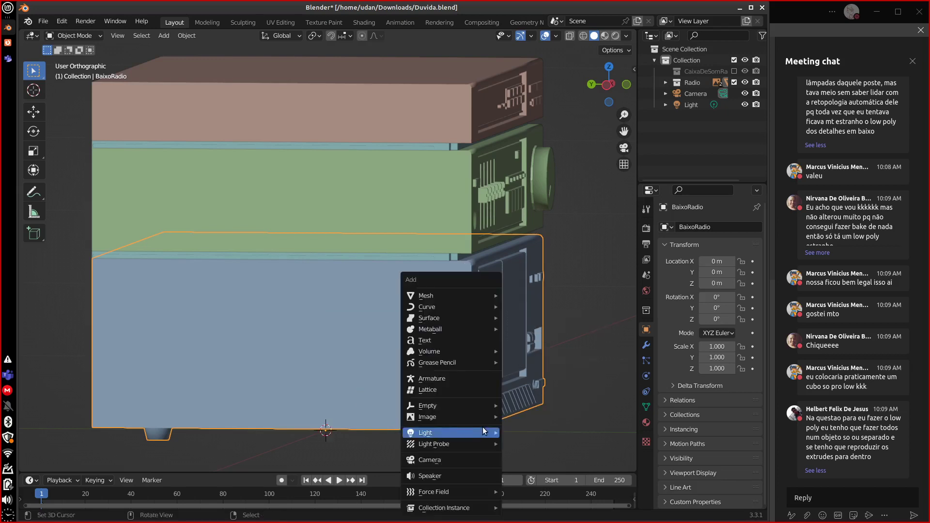
mouse_move(474, 296)
click(562, 307)
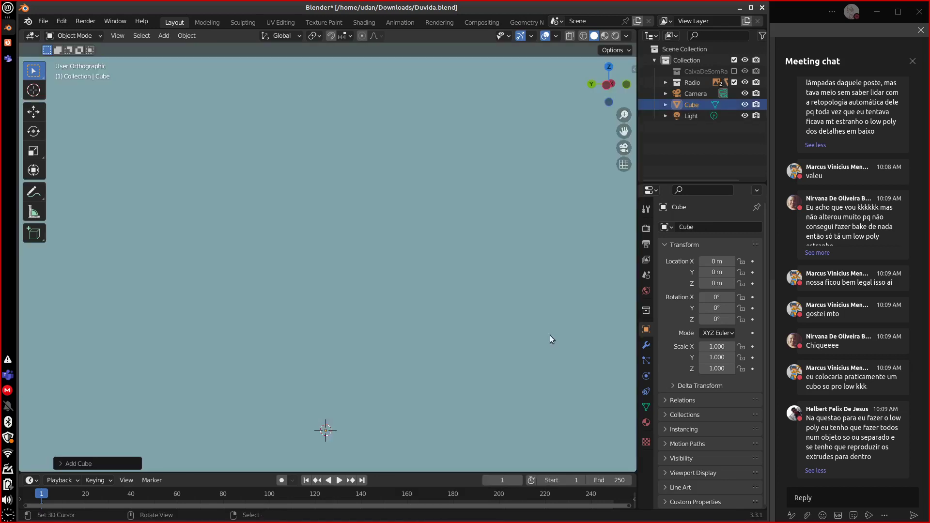
In Edit Mode, scale the cube down to about 0.125 and widen it along X to match BaixoRadio's width.
key(Tab)
key(s)
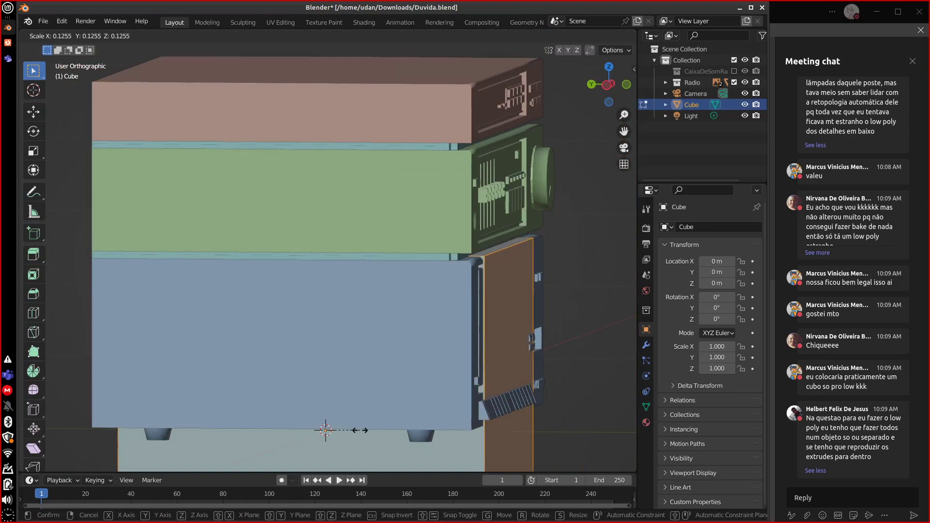
click(446, 384)
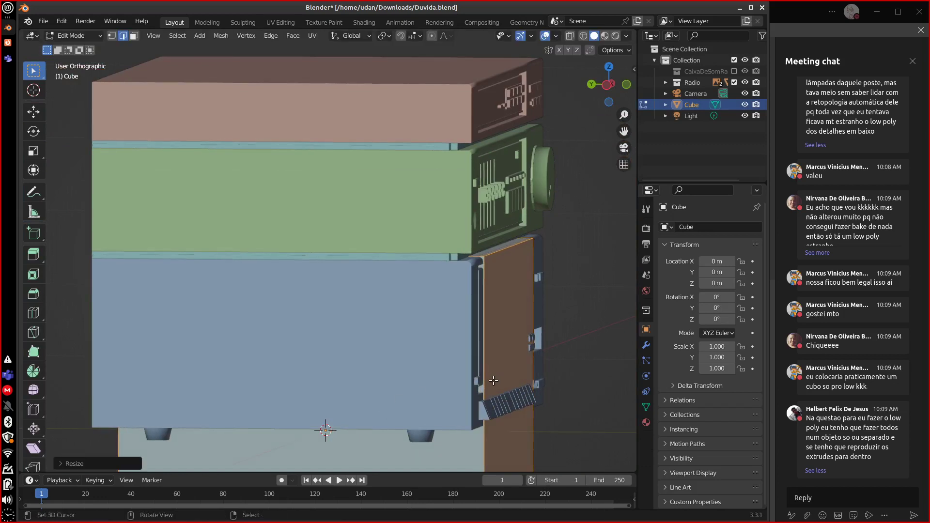
key(KP_1)
key(KP_Decimal)
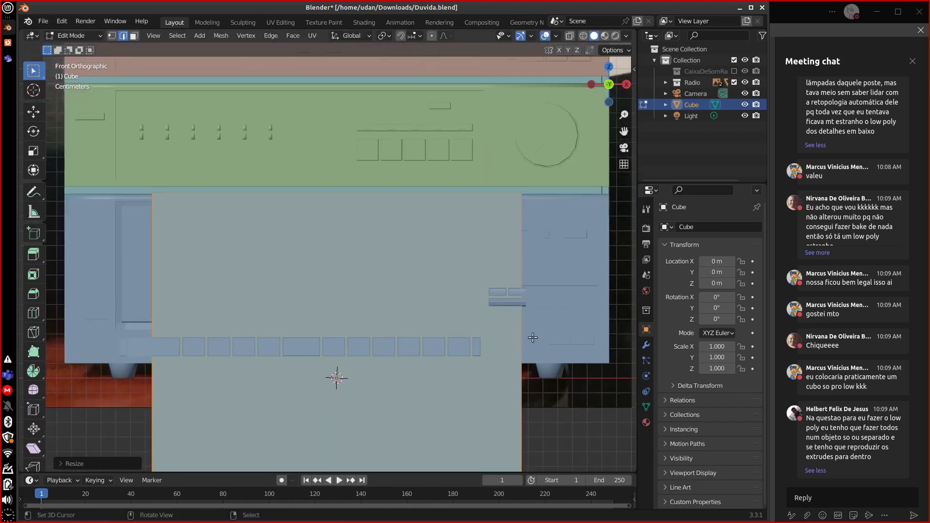
key(s)
key(x)
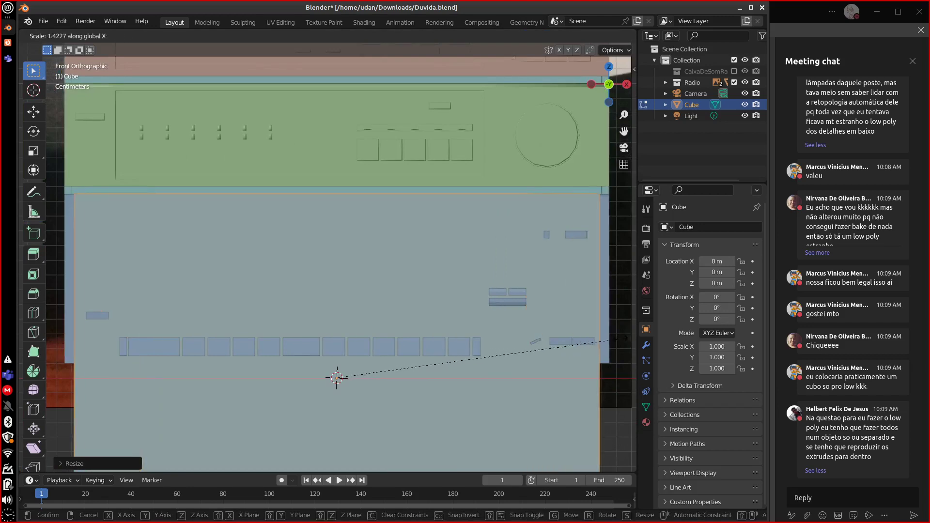
click(619, 347)
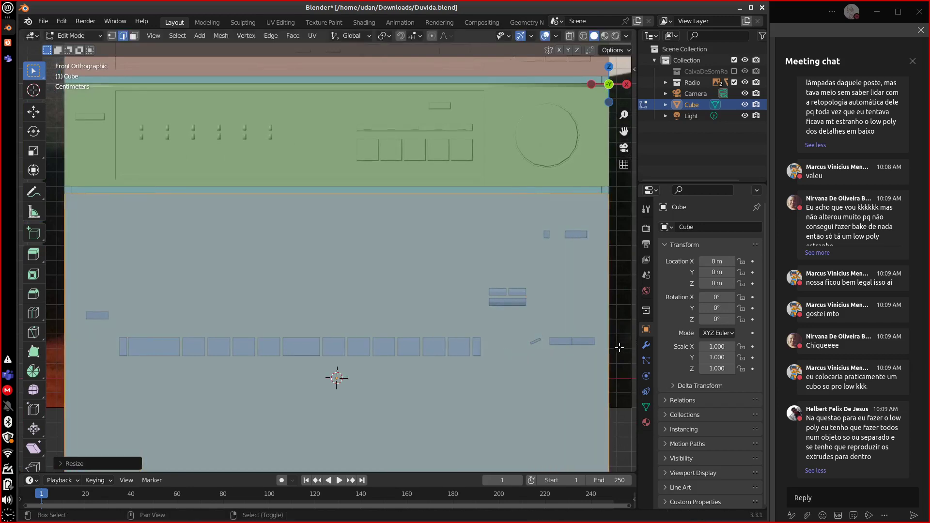
Switch to face selection and raise the cube's bottom face along Z to align with the underside of BaixoRadio's body.
middle_drag(619, 347, 468, 270)
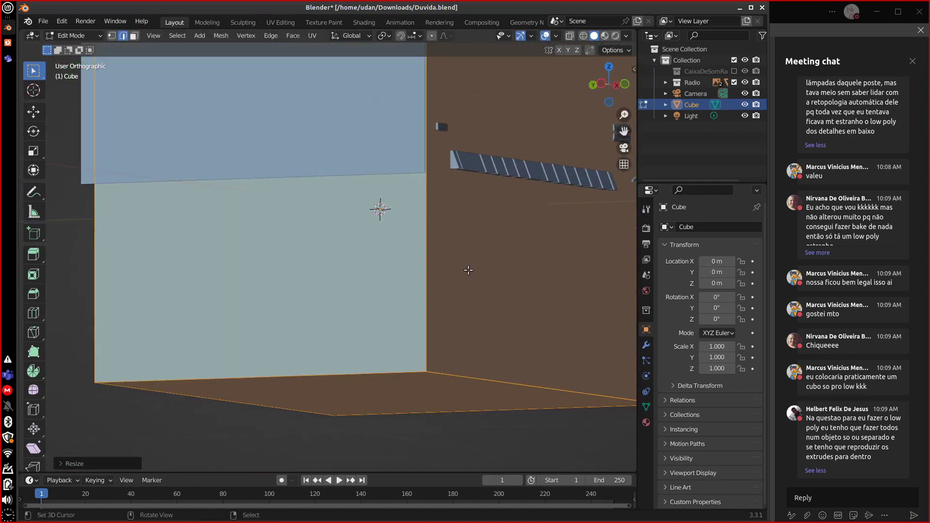
click(133, 36)
right_drag(400, 399, 408, 405)
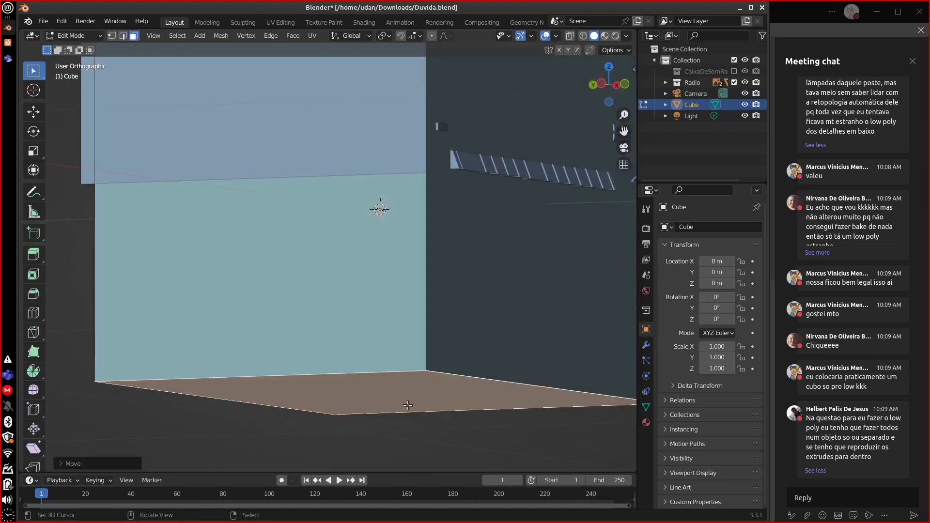
key(KP_1)
key(g)
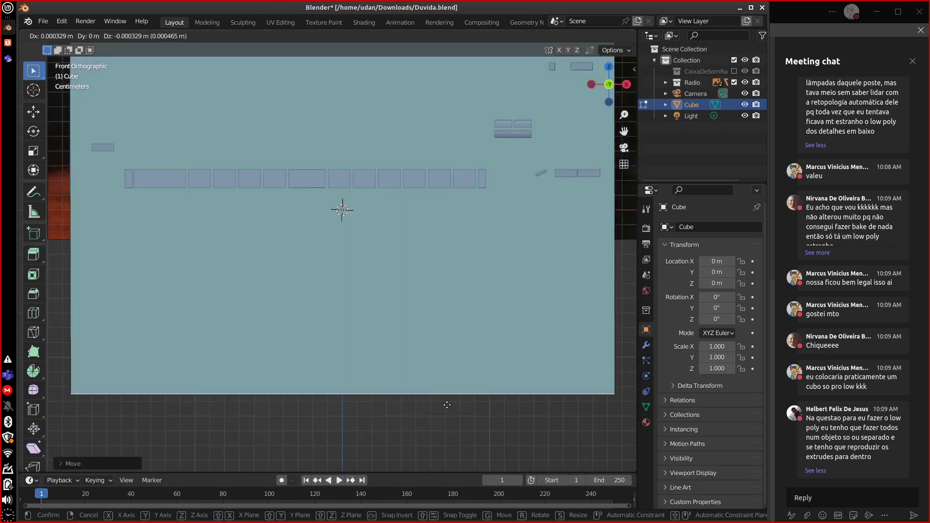
key(z)
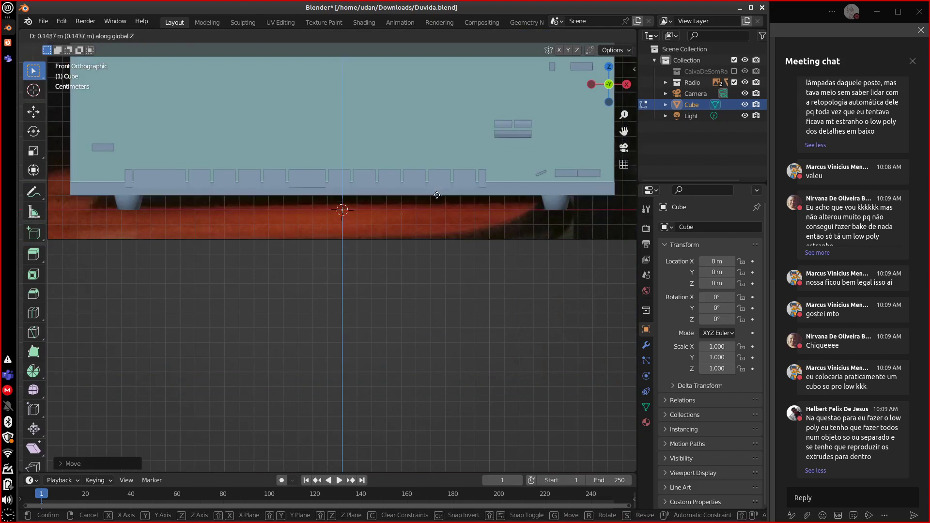
click(434, 215)
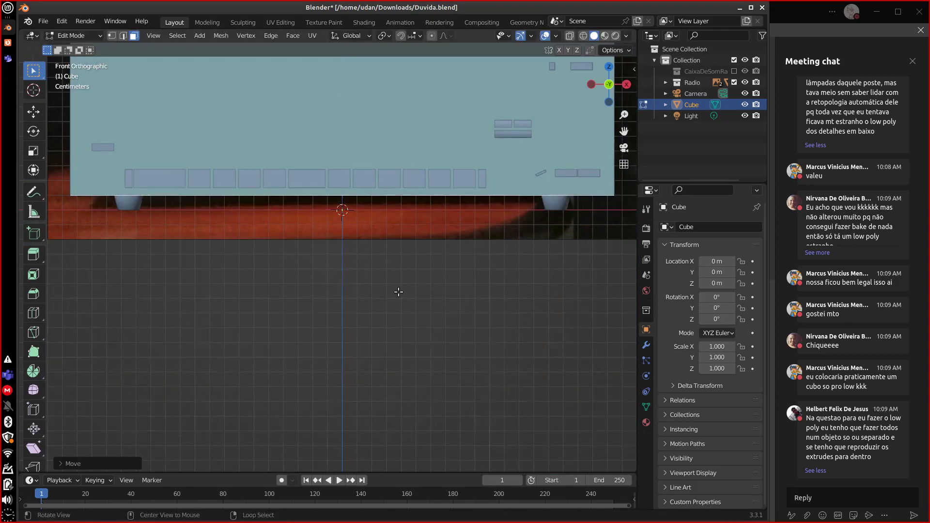
Move the cube's rear face along Y to align with BaixoRadio's back.
middle_drag(433, 215, 525, 357)
right_click(245, 305)
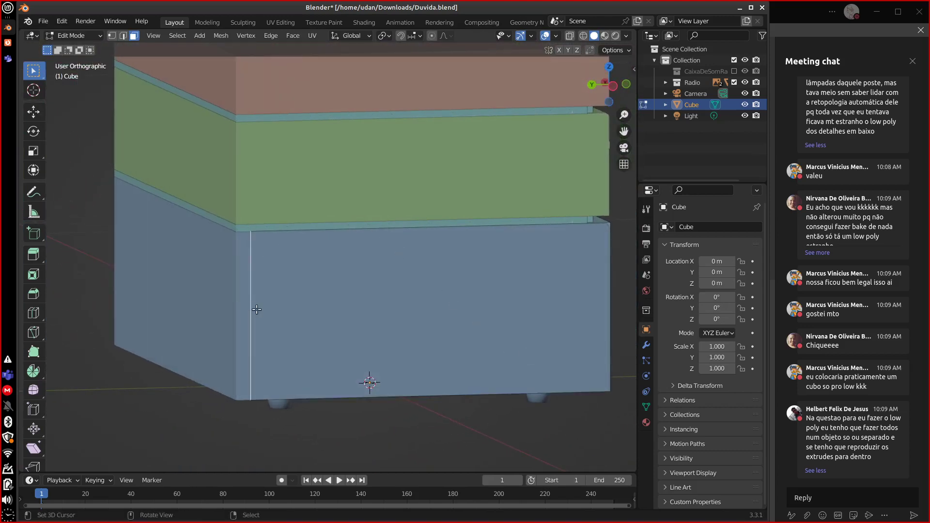
key(g)
key(y)
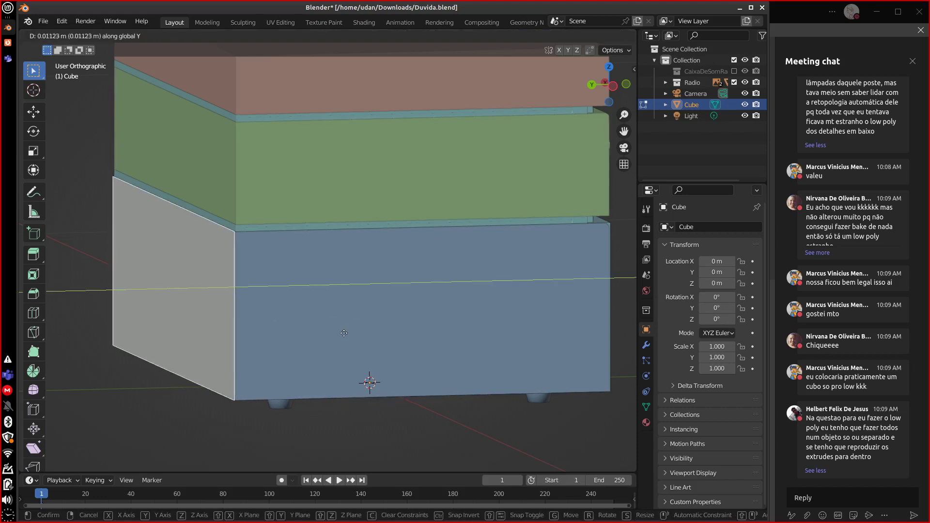
click(341, 339)
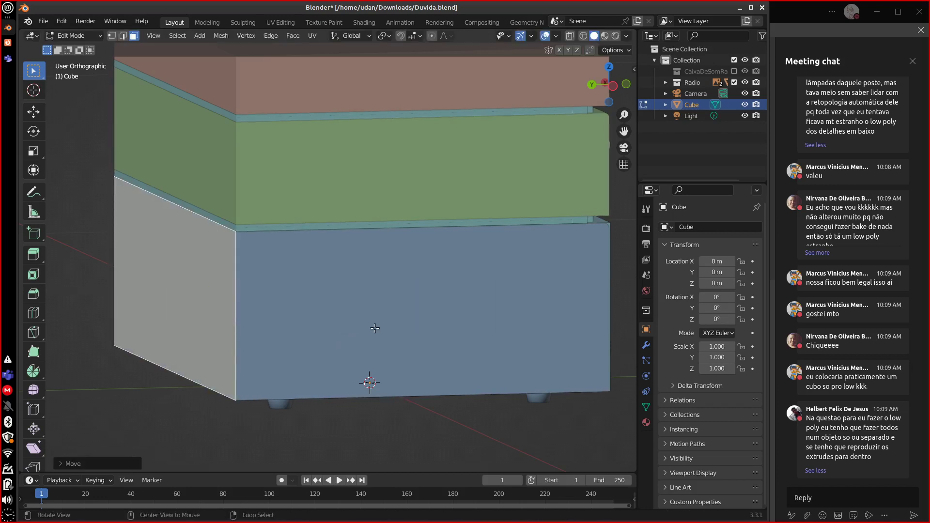
Examine how the cube fits around BaixoRadio from the side, front and right views.
middle_drag(340, 339, 395, 322)
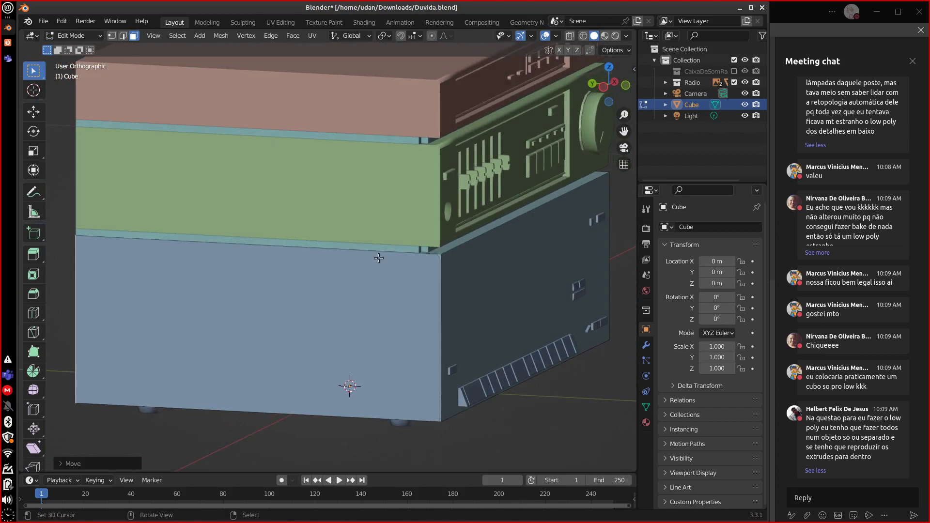
key(KP_1)
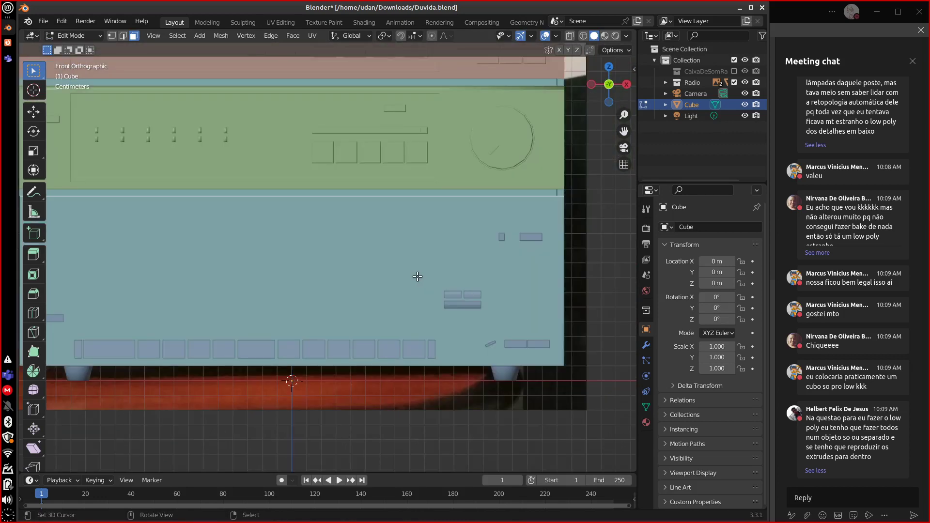
key(KP_3)
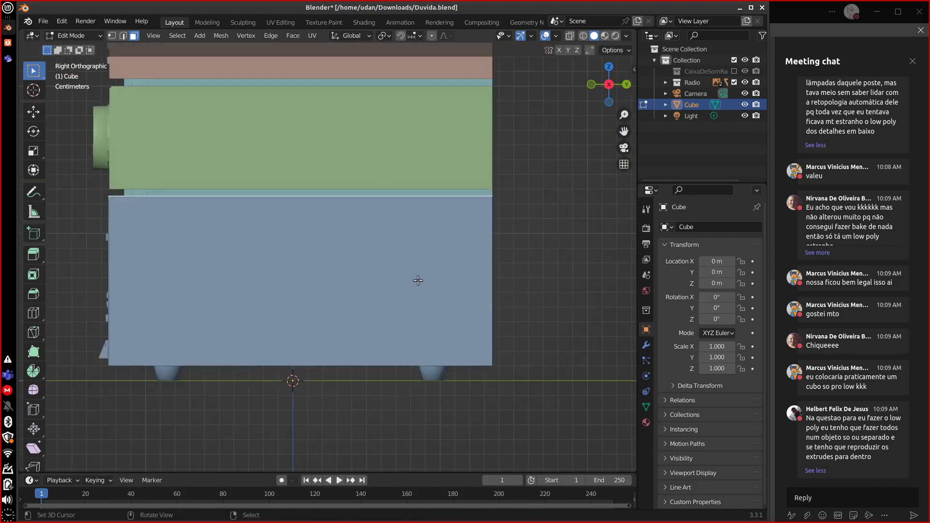
shift+middle_drag(423, 272, 431, 330)
scroll(398, 320, up, 1)
scroll(420, 304, up, 2)
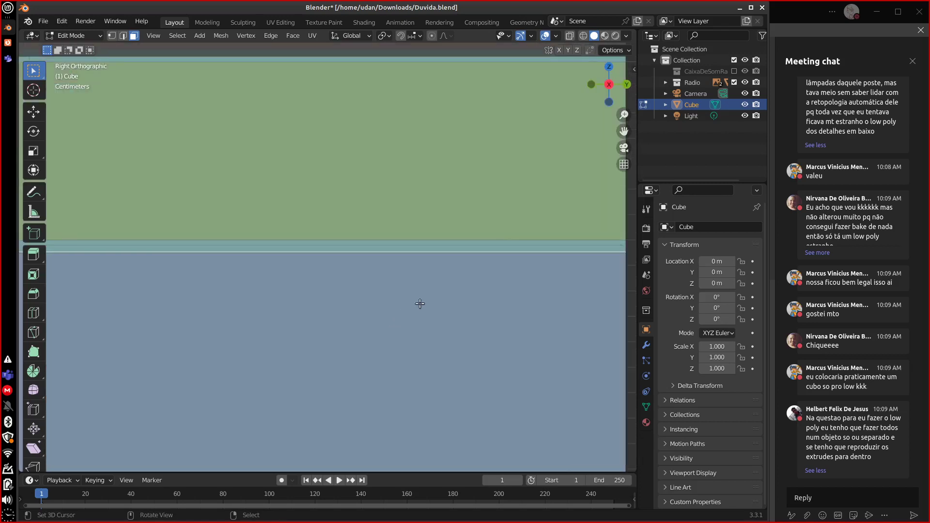
shift+middle_drag(364, 312, 516, 193)
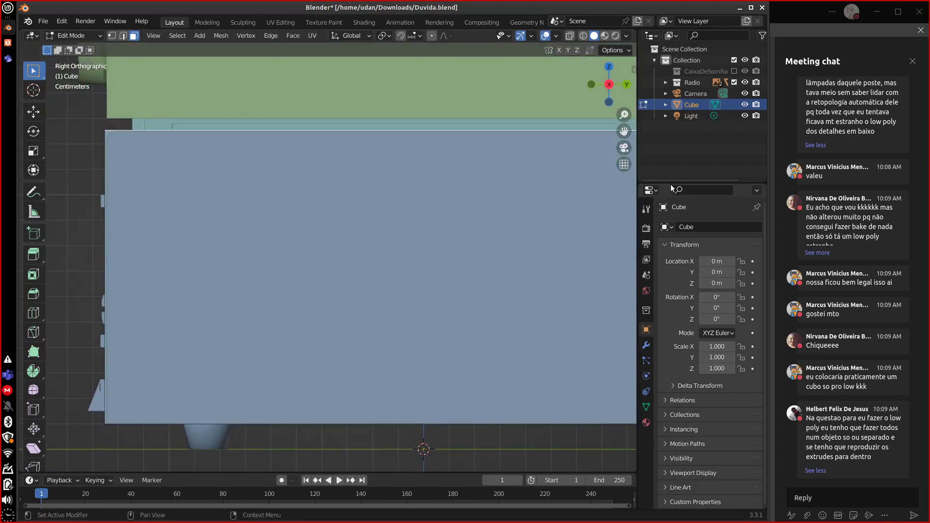
Make more room for the cube's object properties and collapse their Transform section.
drag(671, 184, 671, 131)
click(646, 355)
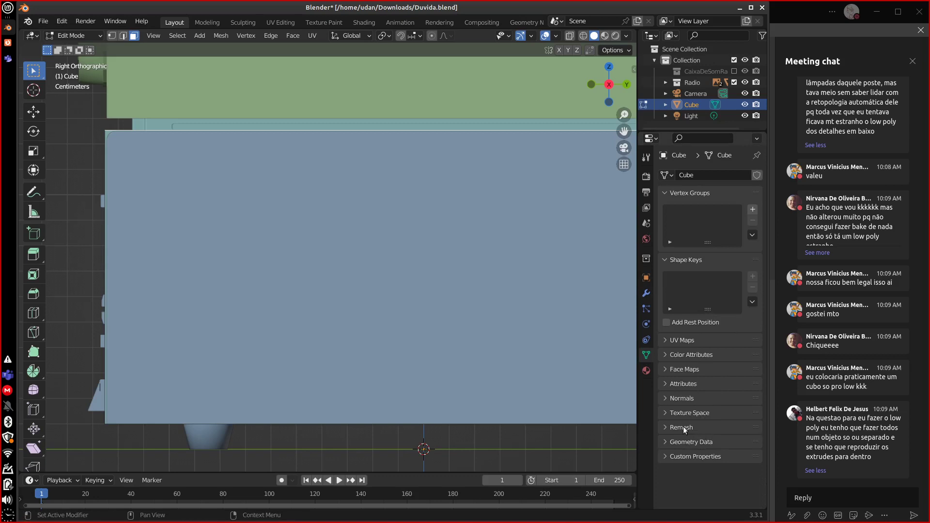
click(646, 278)
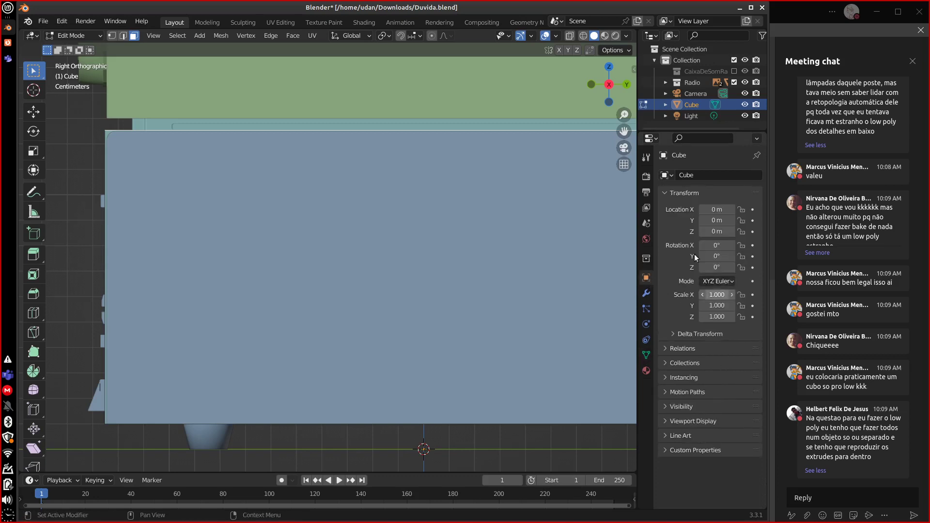
click(693, 193)
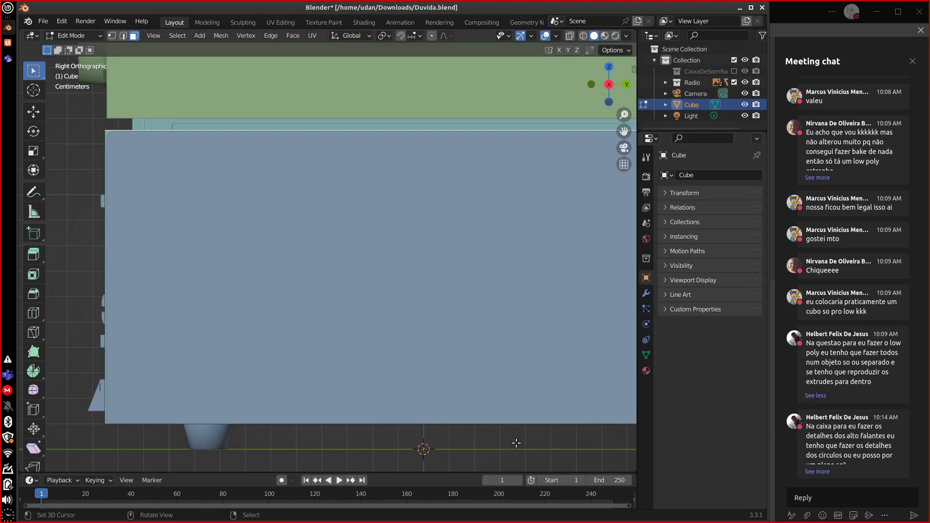
Display the cube as Wire in the viewport and enable In Front.
click(698, 281)
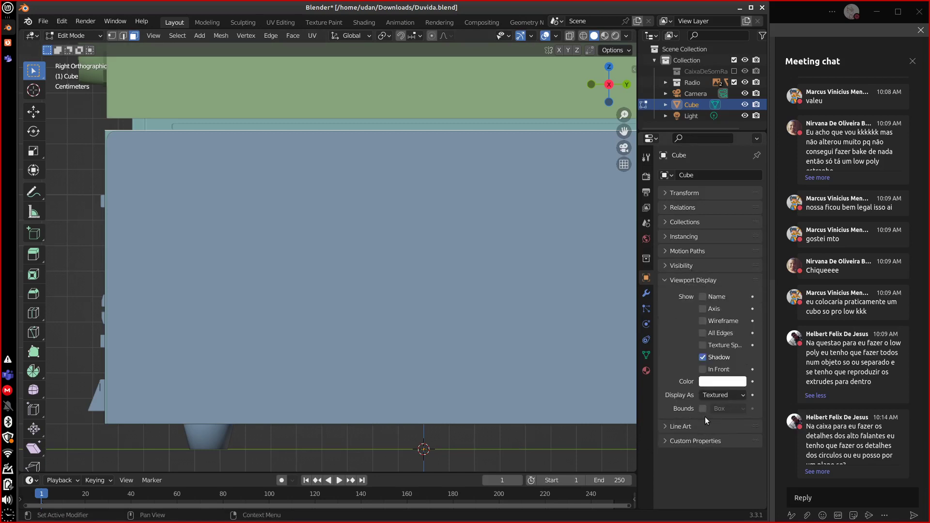
click(718, 394)
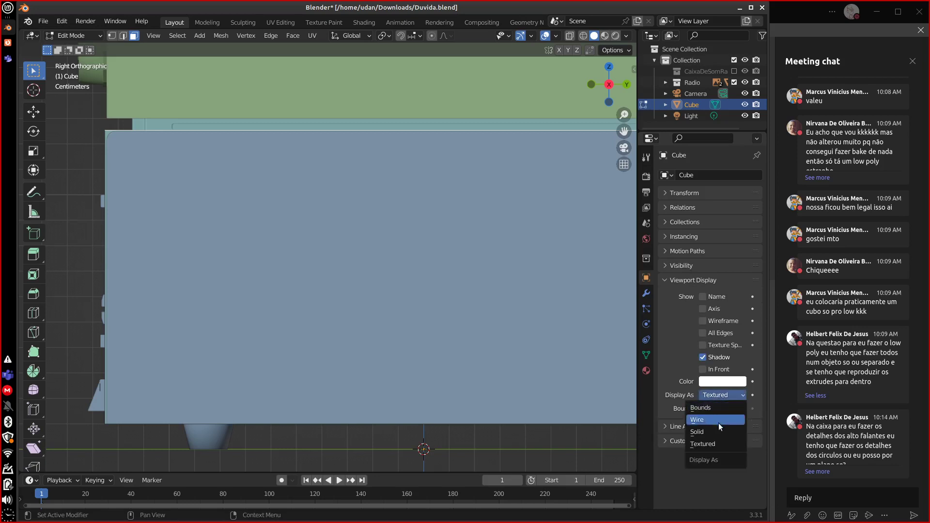
click(712, 425)
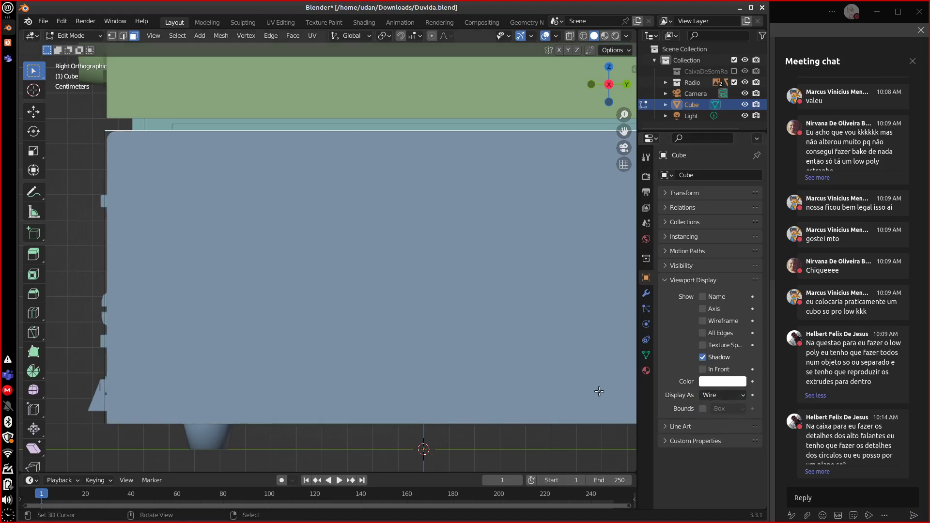
click(702, 369)
Extrude the cube's top face about 0.0048 m across the lower gap, and again to the top of the green middle section.
shift+middle_drag(431, 373, 483, 307)
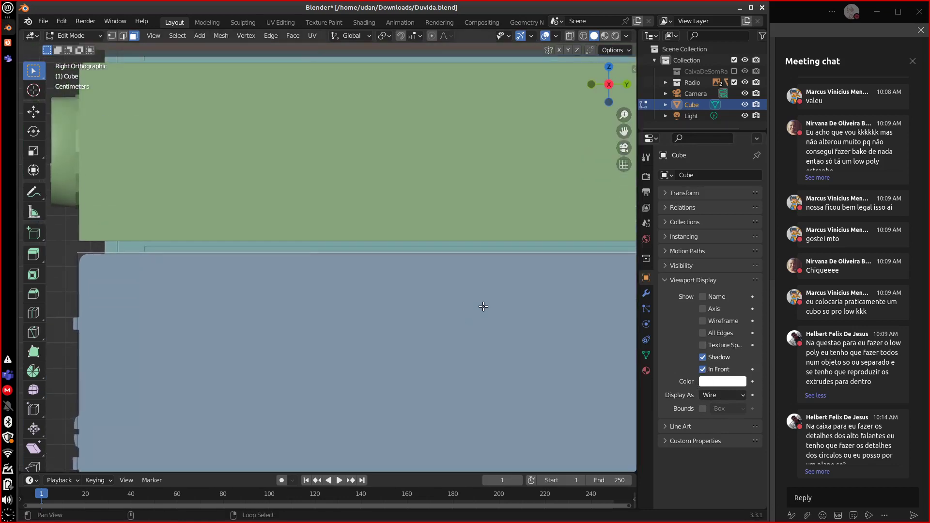
key(e)
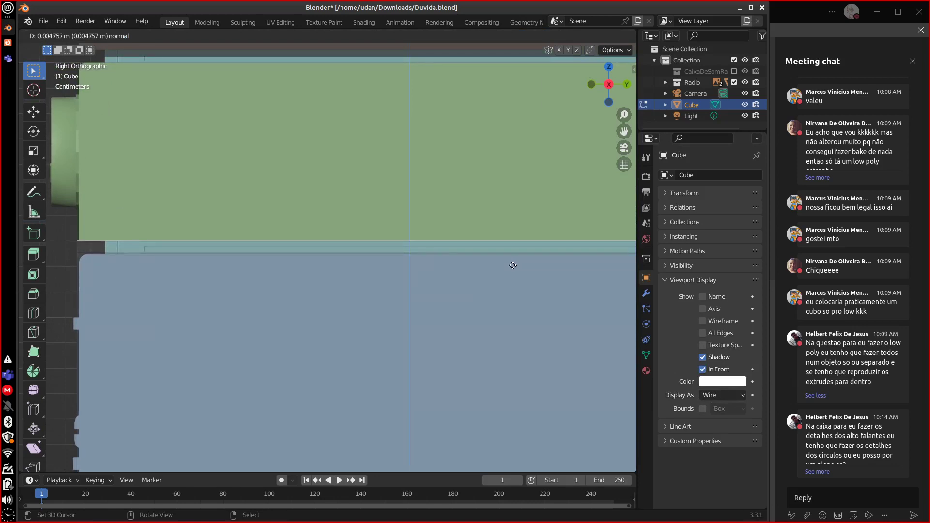
click(512, 266)
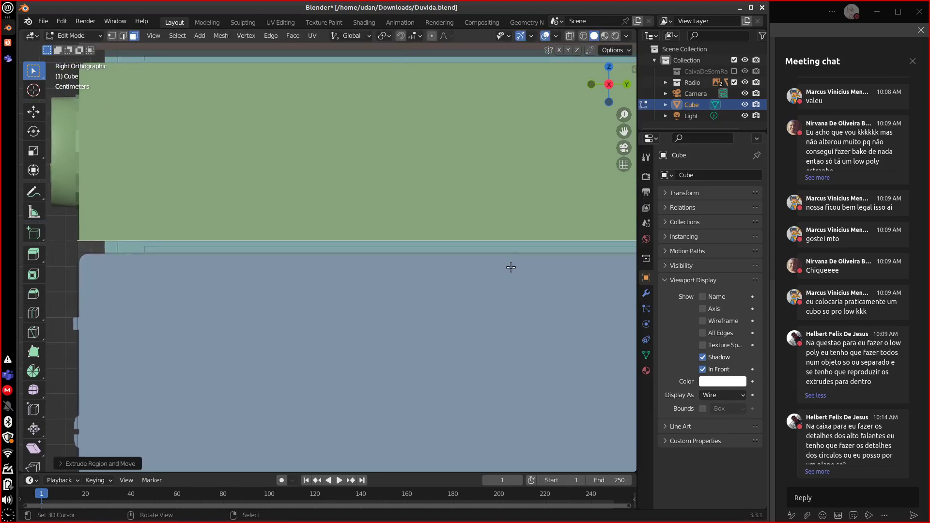
shift+middle_drag(506, 263, 532, 350)
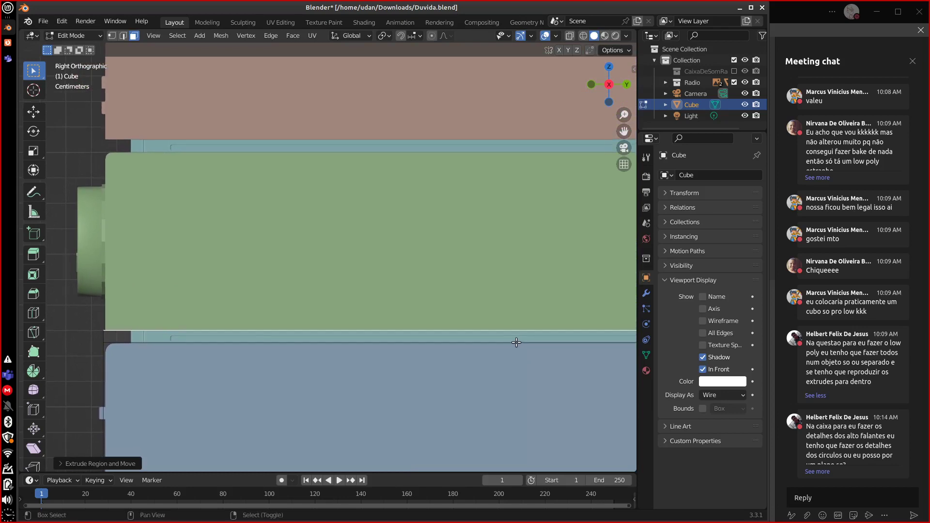
key(e)
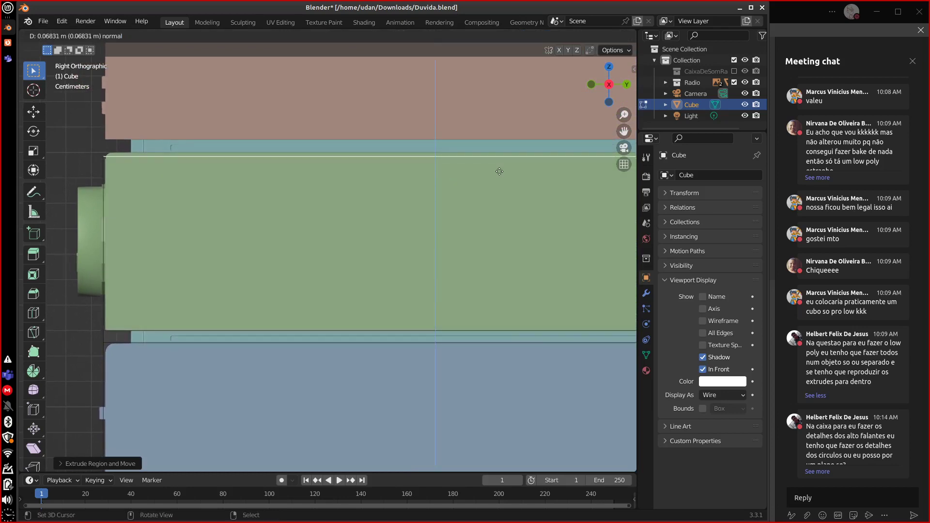
click(503, 168)
Extrude the cube's top face across the upper gap to the pink section's base, and again to that section's top.
shift+middle_drag(499, 172, 483, 312)
key(e)
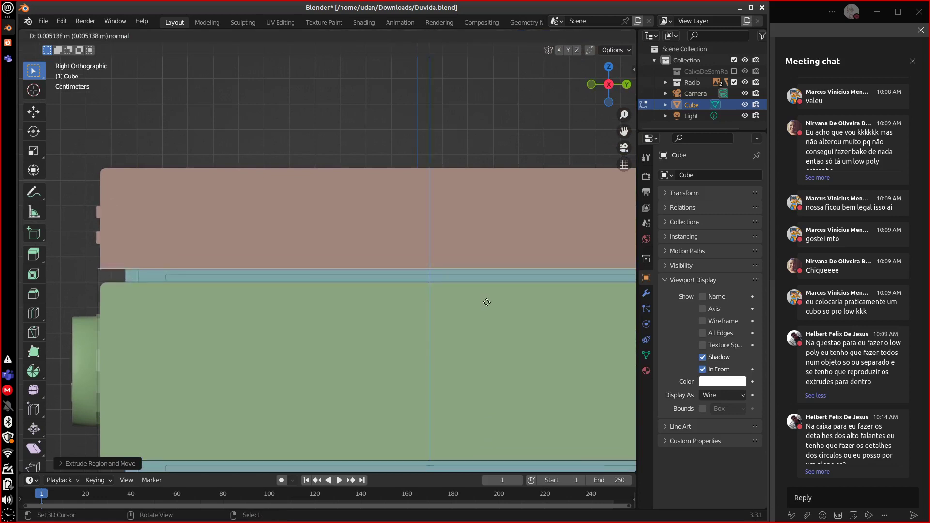
click(490, 293)
key(e)
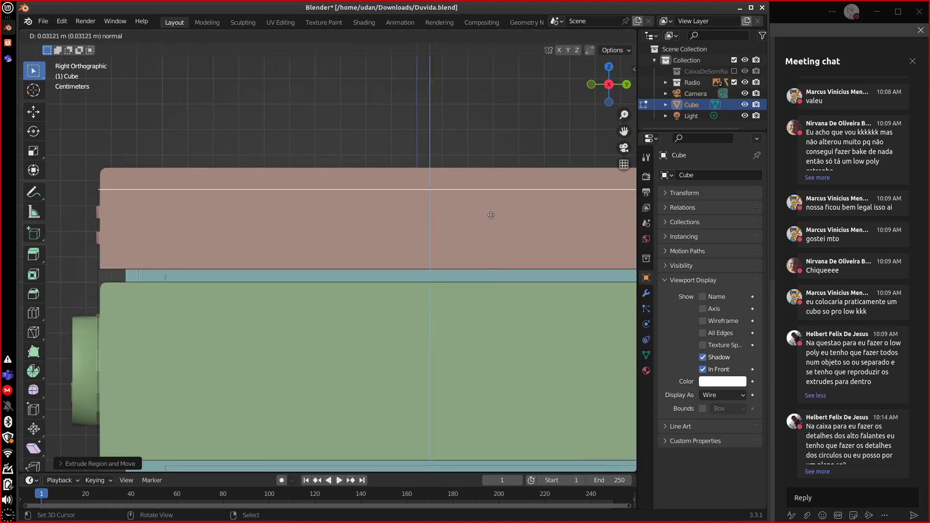
click(490, 204)
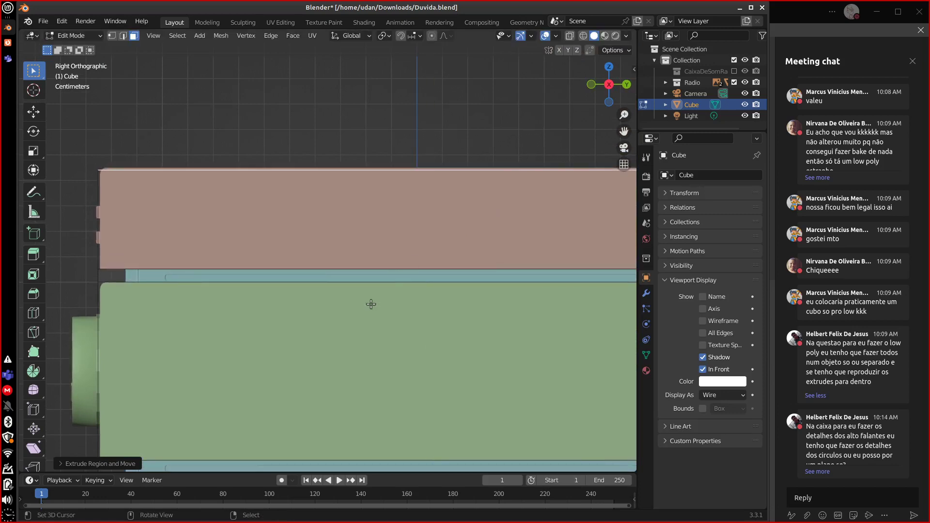
Add a vertical loop cut around the cube and slide it towards the front, aligned with the front edge of the recessed strips.
middle_drag(371, 304, 239, 303)
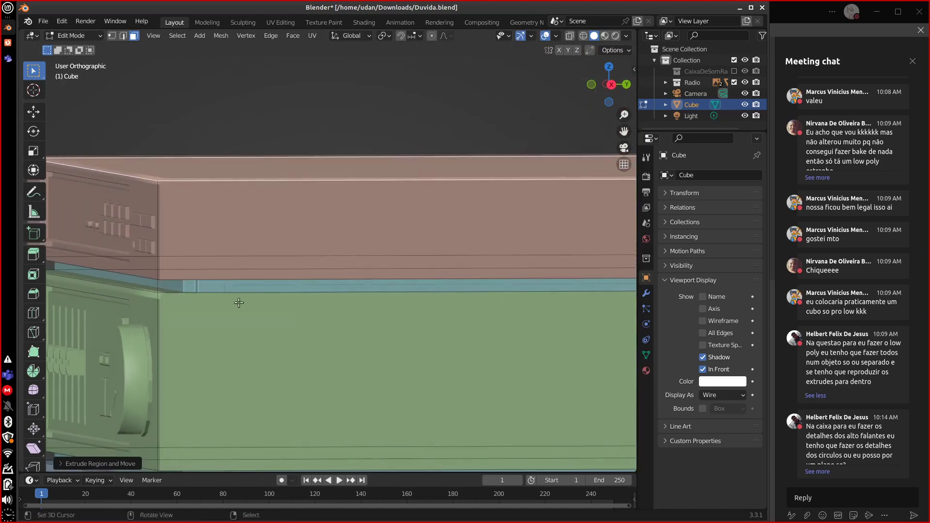
click(161, 290)
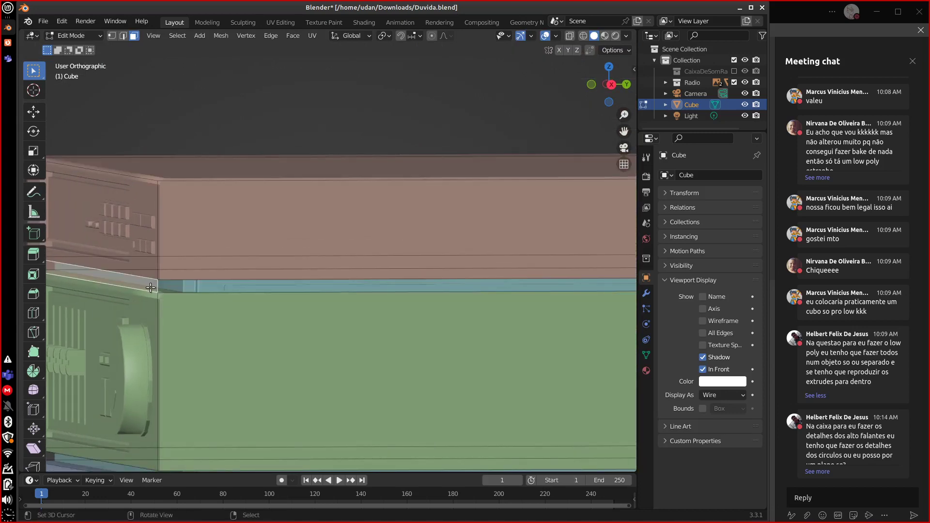
middle_drag(264, 307, 249, 308)
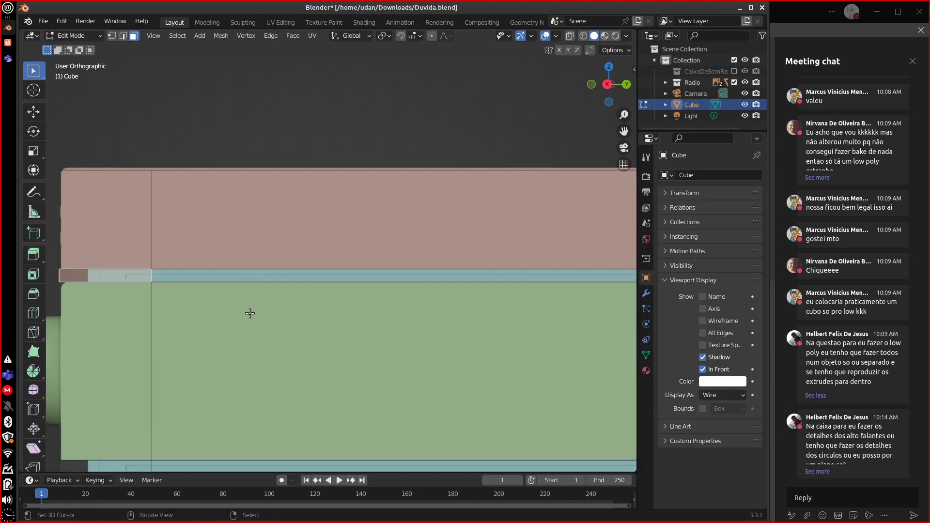
key(KP_3)
key(ctrl+r)
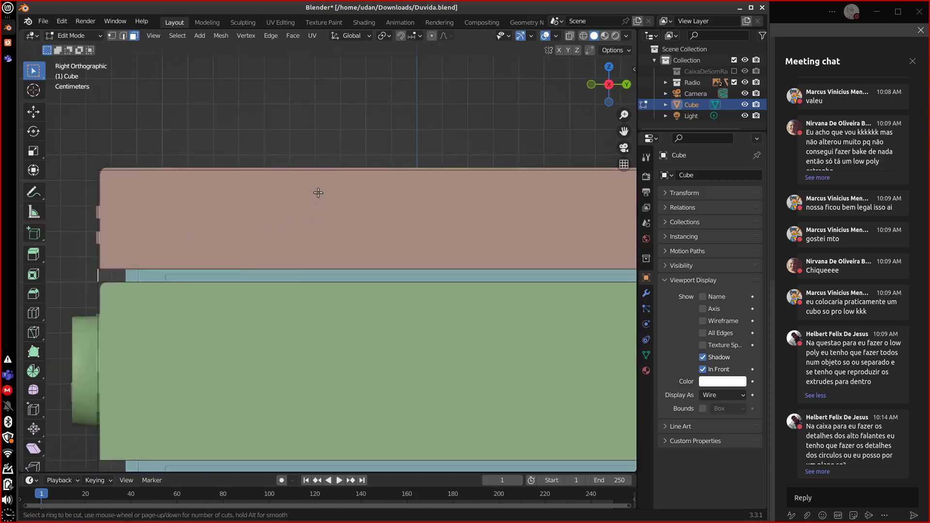
key(Escape)
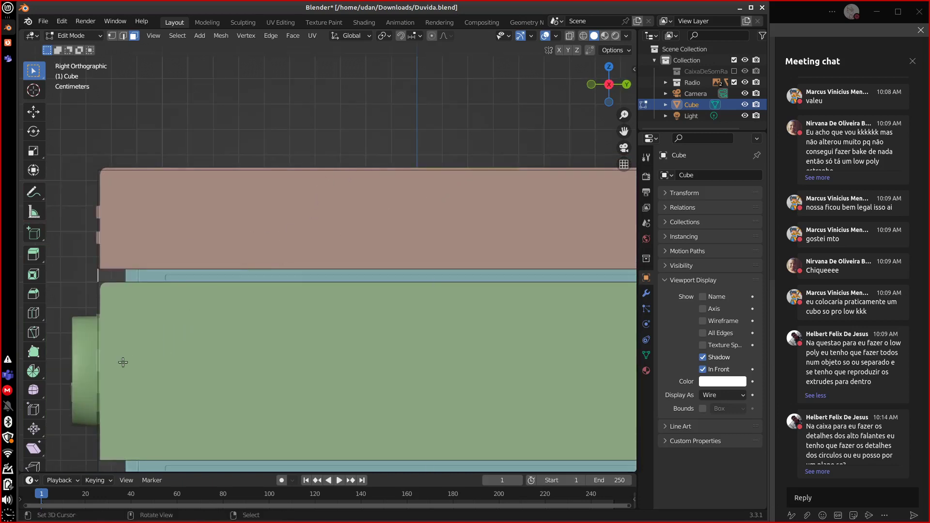
key(ctrl+r)
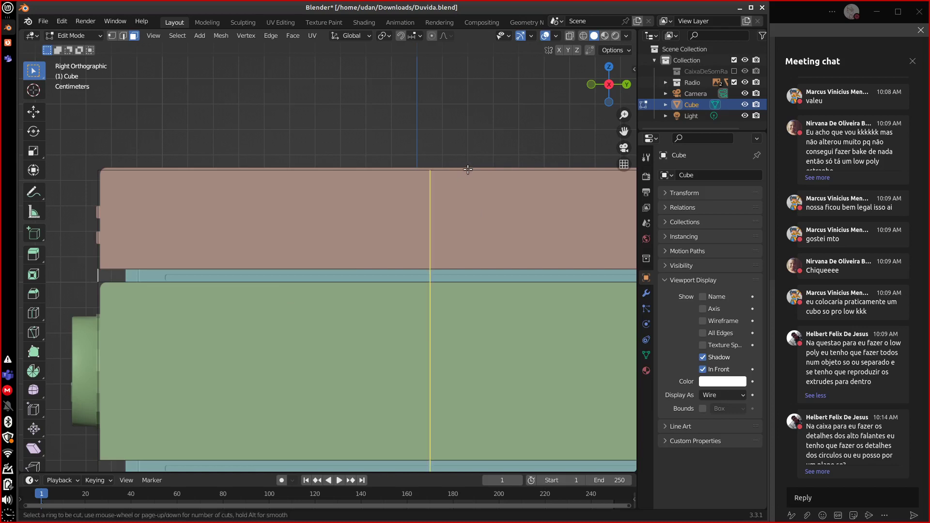
click(461, 174)
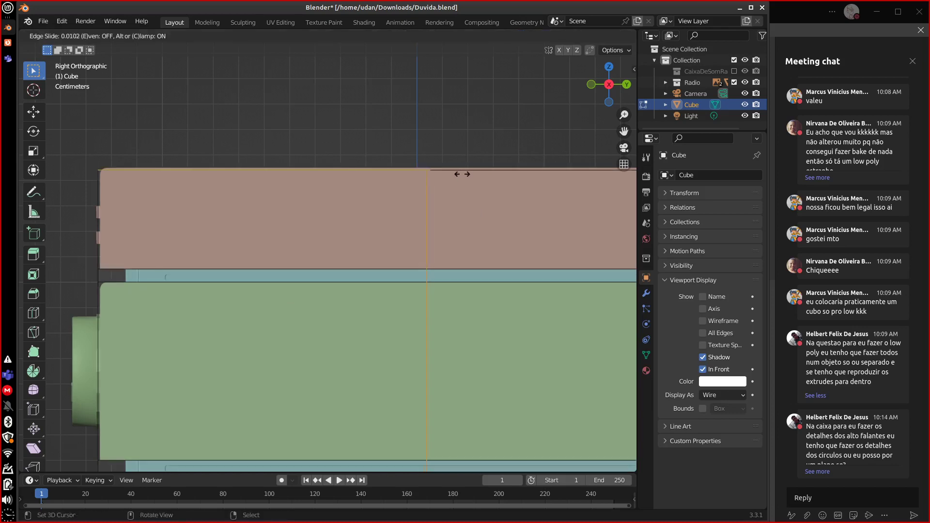
click(161, 275)
Delete the cube's front faces and short side faces at both gaps between the radio's sections.
middle_drag(207, 297, 156, 290)
key(3)
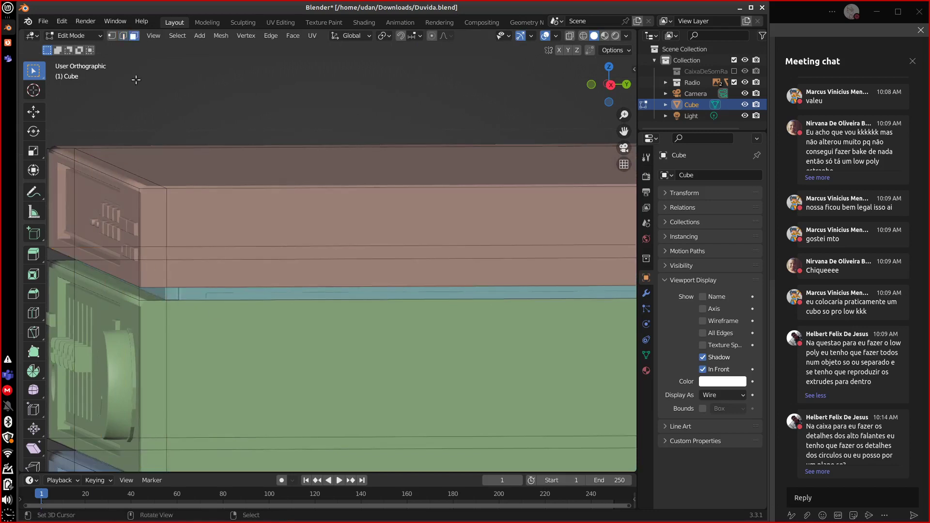
right_click(151, 295)
shift+right_click(122, 285)
middle_drag(129, 289, 133, 282)
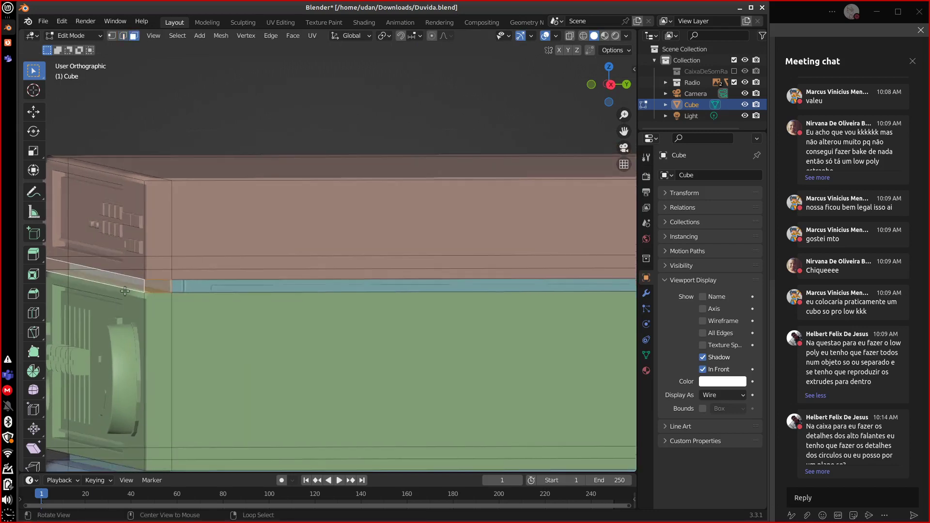
shift+middle_drag(50, 270, 194, 234)
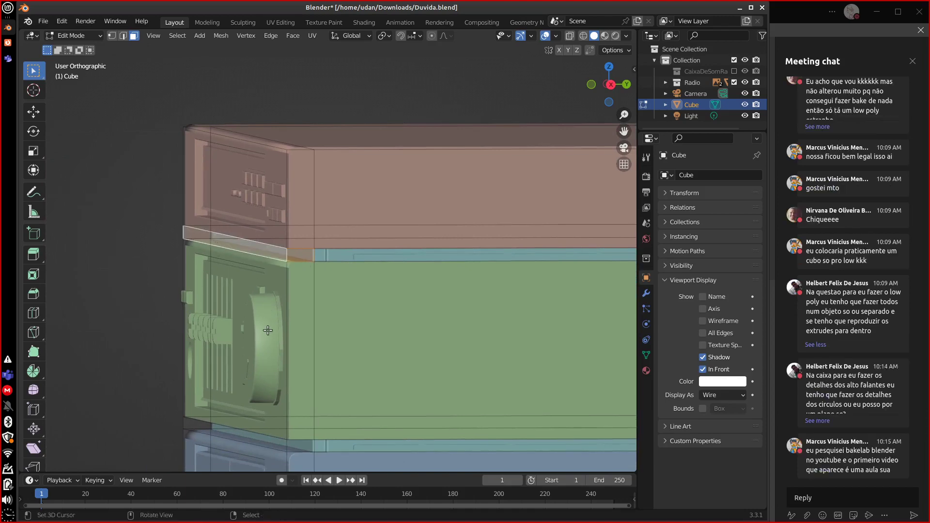
middle_drag(267, 325, 362, 292)
shift+right_click(362, 291)
alt+shift+drag(413, 384, 387, 269)
shift+click(340, 366)
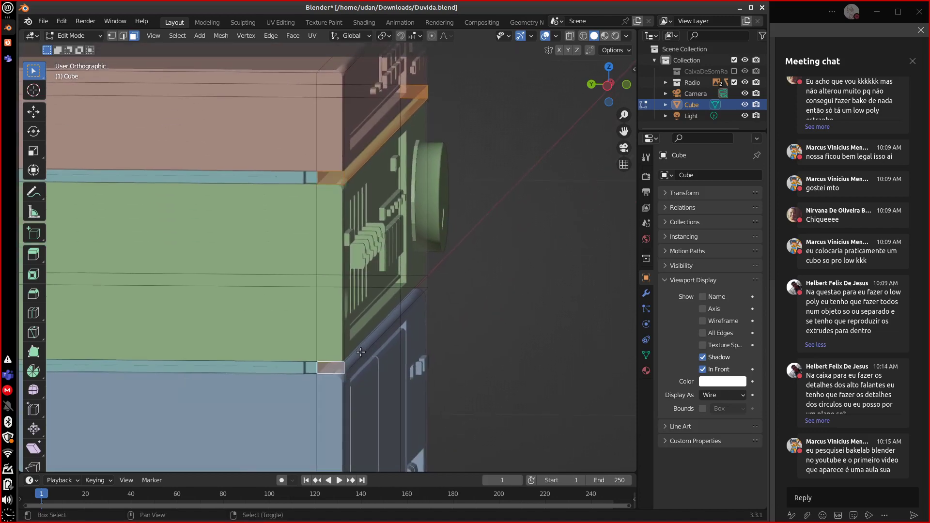
middle_drag(368, 350, 388, 334)
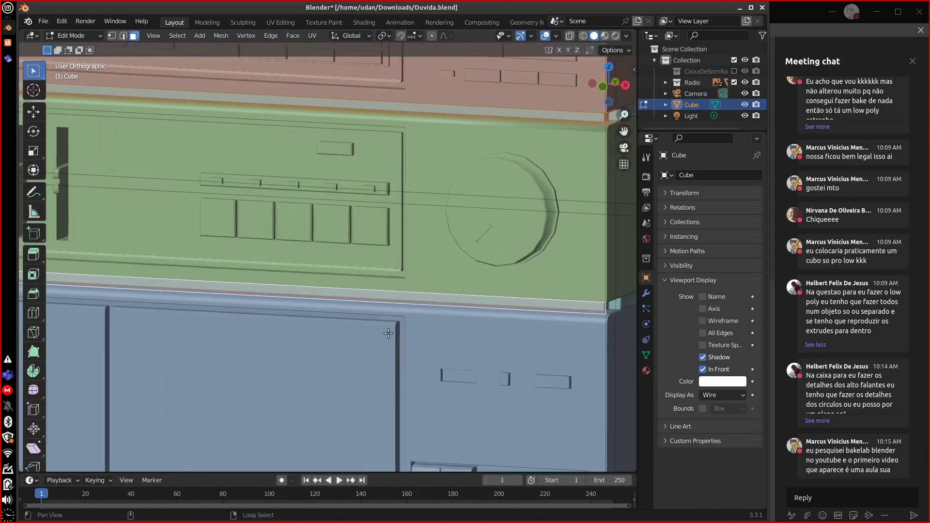
alt+drag(388, 334, 364, 360)
shift+right_click(324, 329)
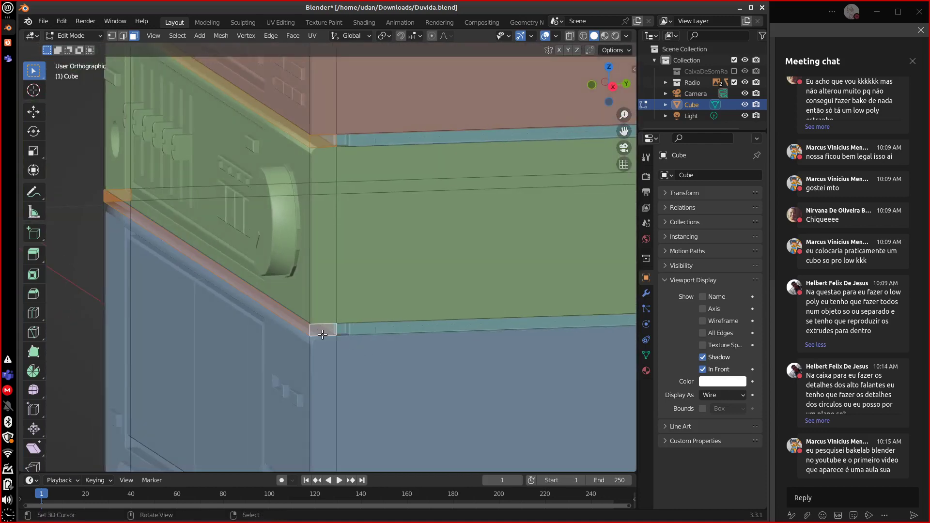
key(x)
click(309, 358)
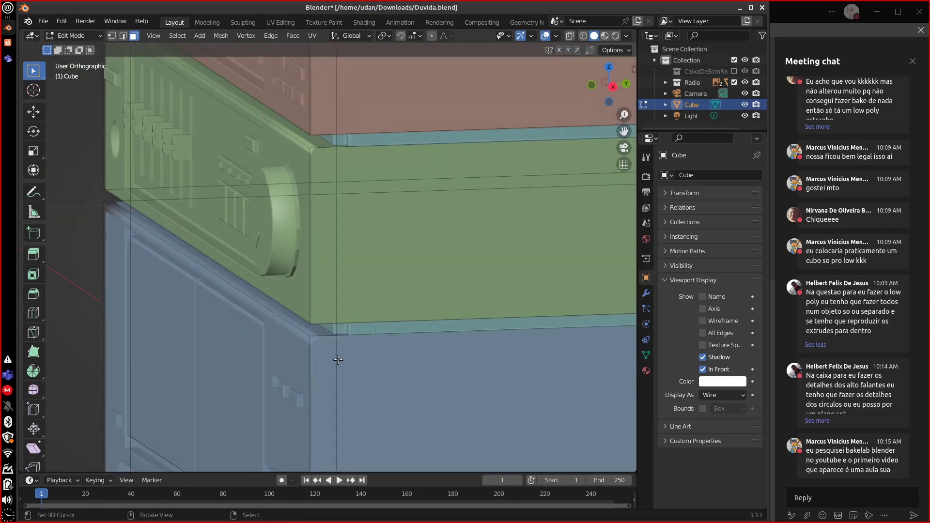
Switch to edge selection and fill a face along the front underside of the green section, above the lower gap.
shift+middle_drag(387, 345, 414, 155)
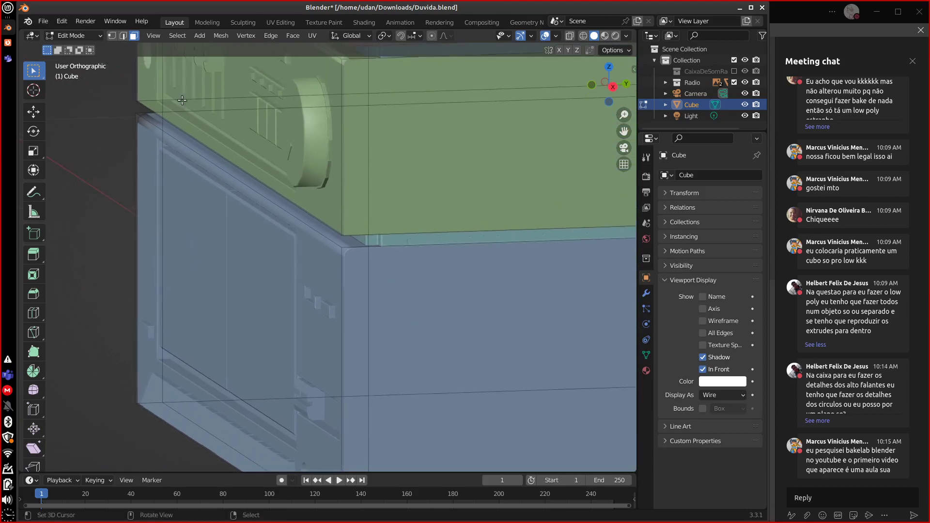
click(124, 36)
alt+click(355, 252)
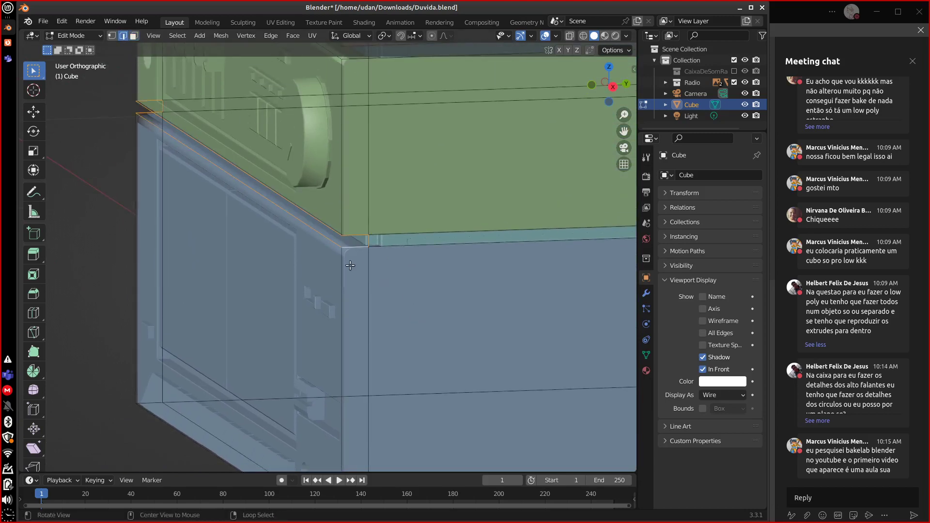
middle_drag(350, 265, 367, 235)
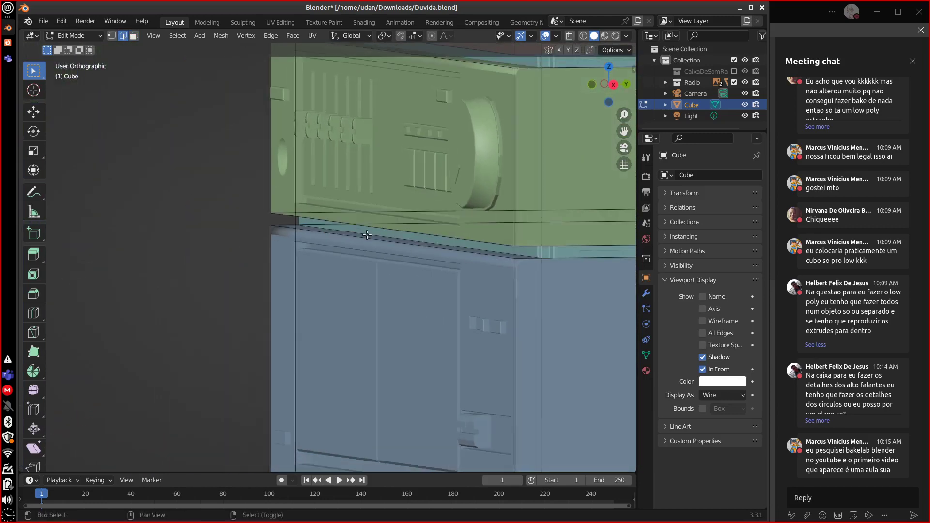
click(296, 220)
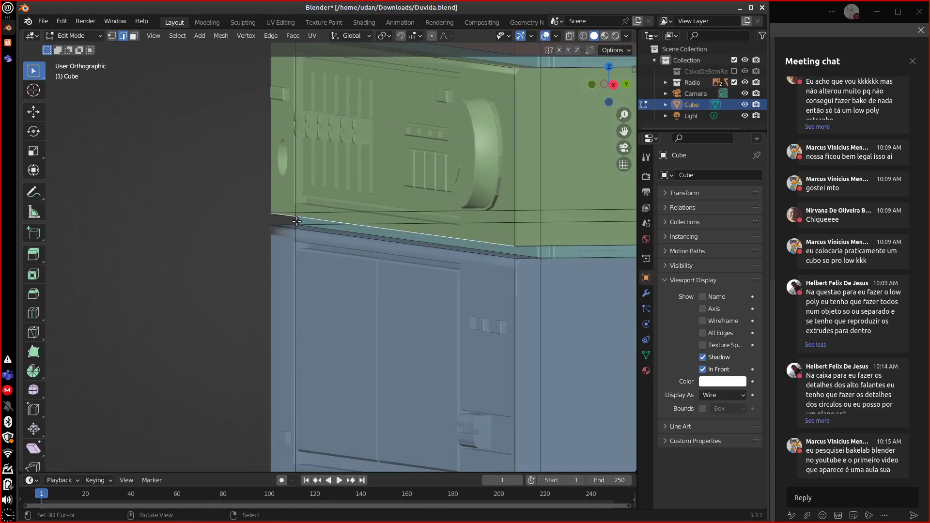
middle_drag(487, 255, 493, 246)
right_click(555, 204)
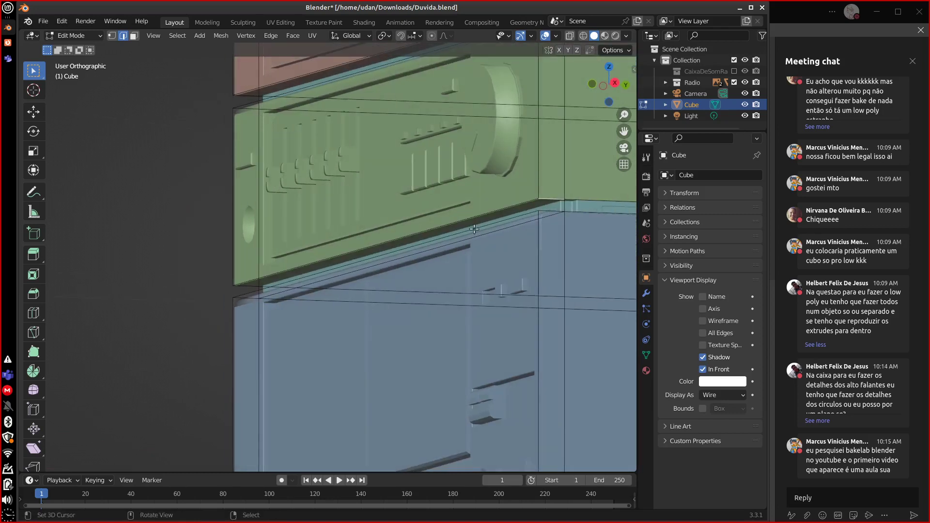
key(f)
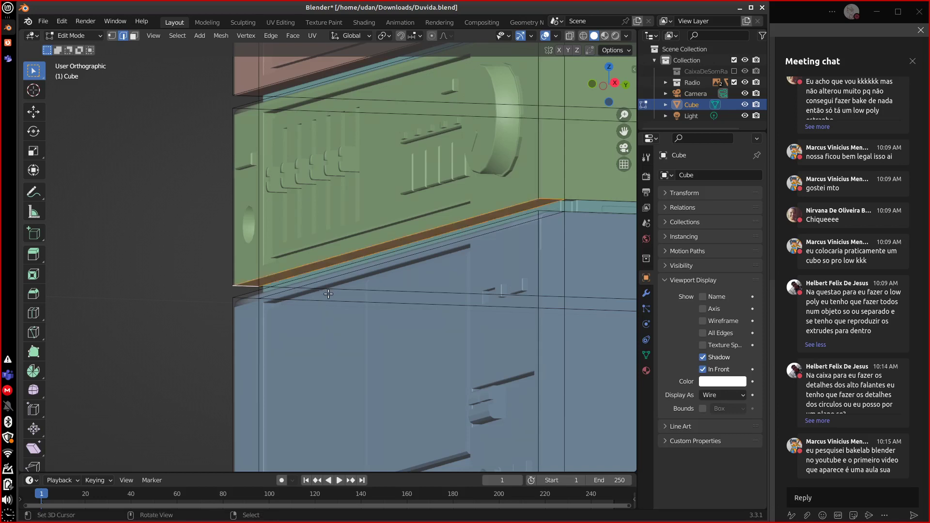
Fill the recessed vertical face at the back of the lower front gap.
middle_drag(329, 294, 335, 304)
right_click(597, 255)
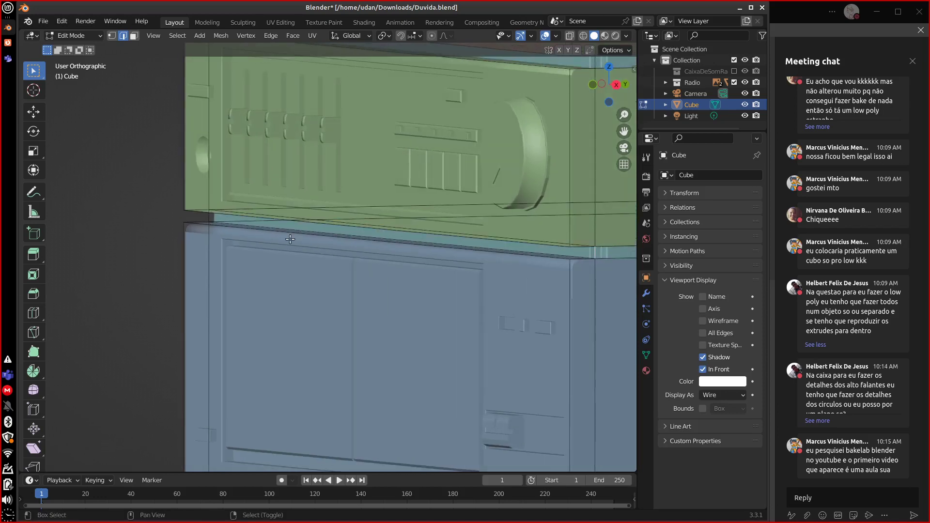
shift+right_click(214, 220)
key(ctrl+z)
shift+right_click(209, 221)
key(f)
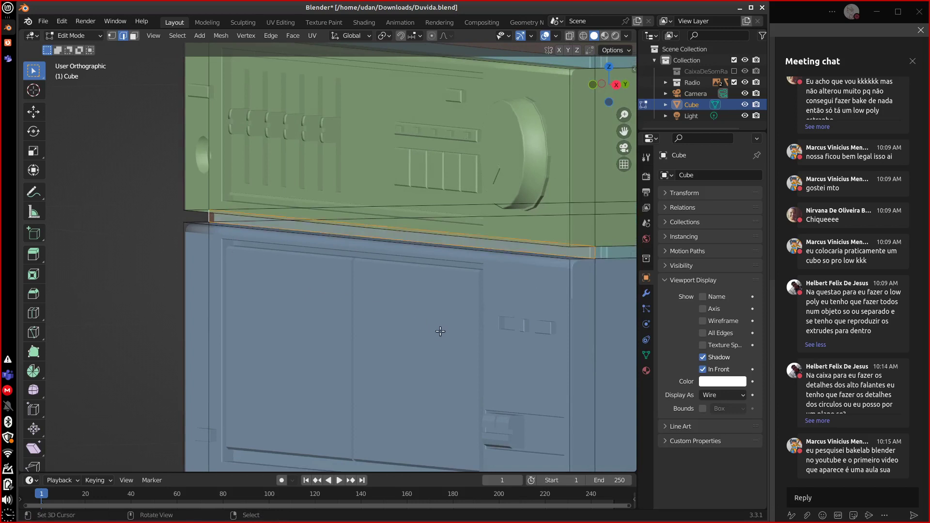
Set the cube's viewport display to Solid and inspect the recess at its front corner.
shift+middle_drag(439, 330, 377, 359)
click(714, 394)
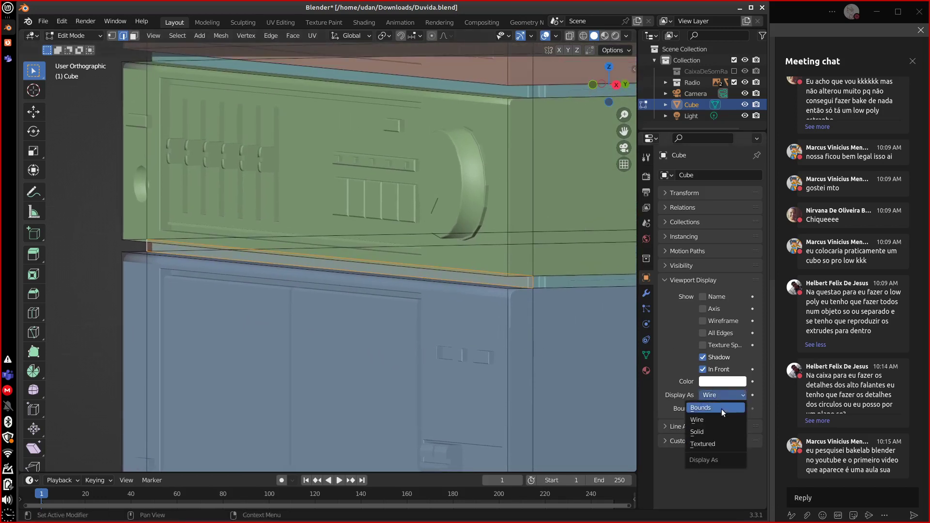
click(712, 432)
scroll(577, 360, up, 5)
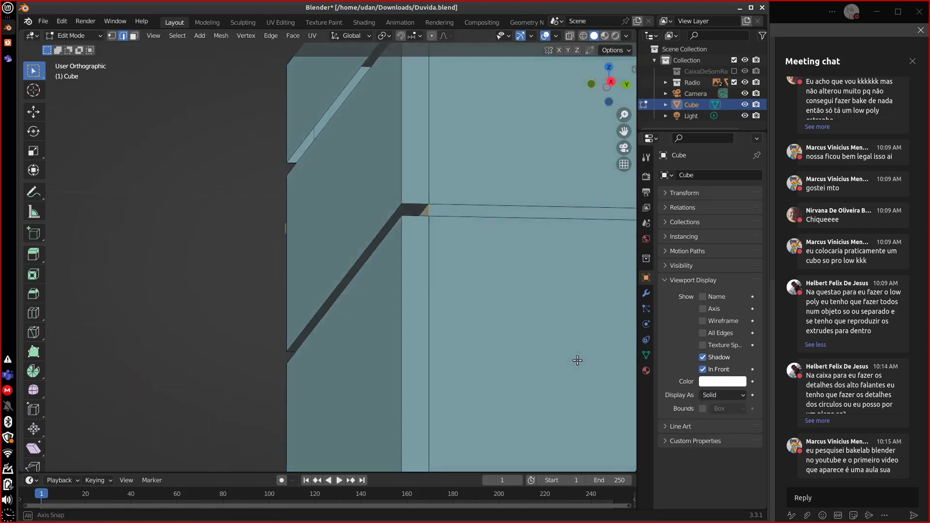
Fill a face along the top front ledge of the green section, forming the floor of the upper front gap.
middle_drag(577, 360, 581, 365)
shift+middle_drag(537, 237, 504, 264)
click(498, 224)
shift+middle_drag(515, 271, 577, 323)
shift+middle_drag(363, 259, 564, 345)
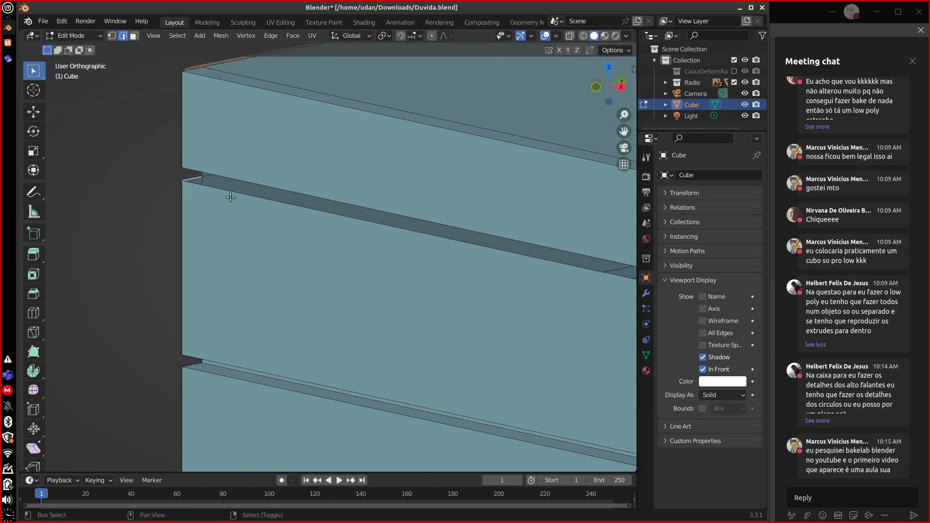
shift+right_click(325, 216)
key(f)
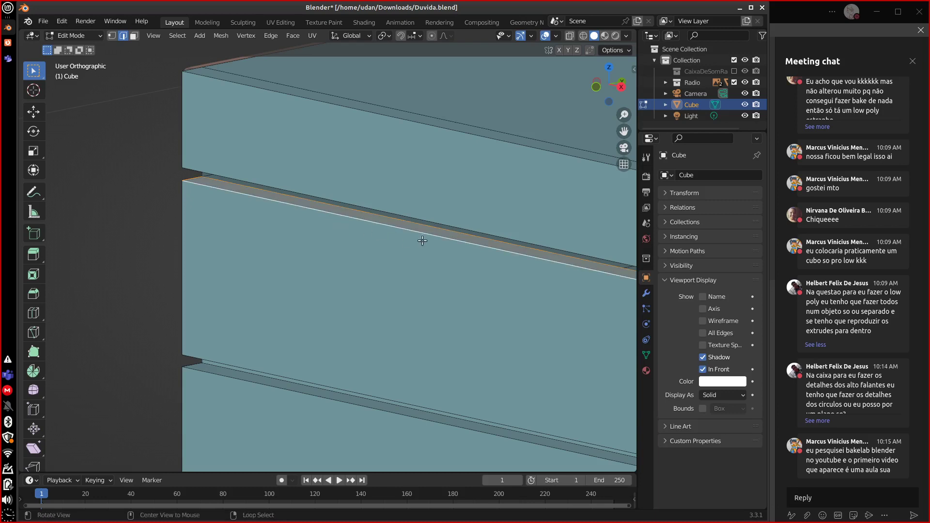
Fill the recessed vertical face at the back of the upper front gap.
alt+drag(307, 232, 314, 225)
key(alt+a)
alt+shift+drag(496, 309, 169, 294)
alt+drag(457, 293, 455, 289)
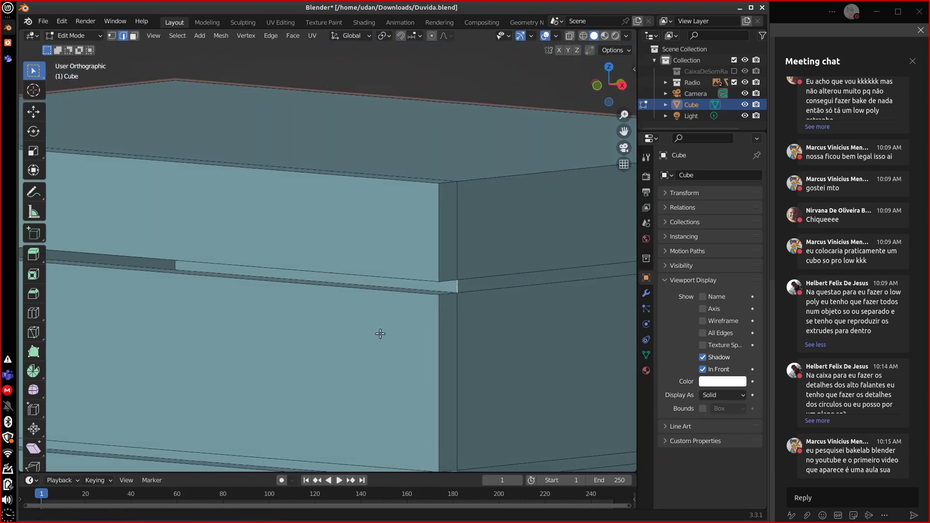
alt+shift+drag(380, 334, 635, 370)
alt+shift+drag(160, 304, 162, 248)
alt+shift+drag(622, 339, 443, 334)
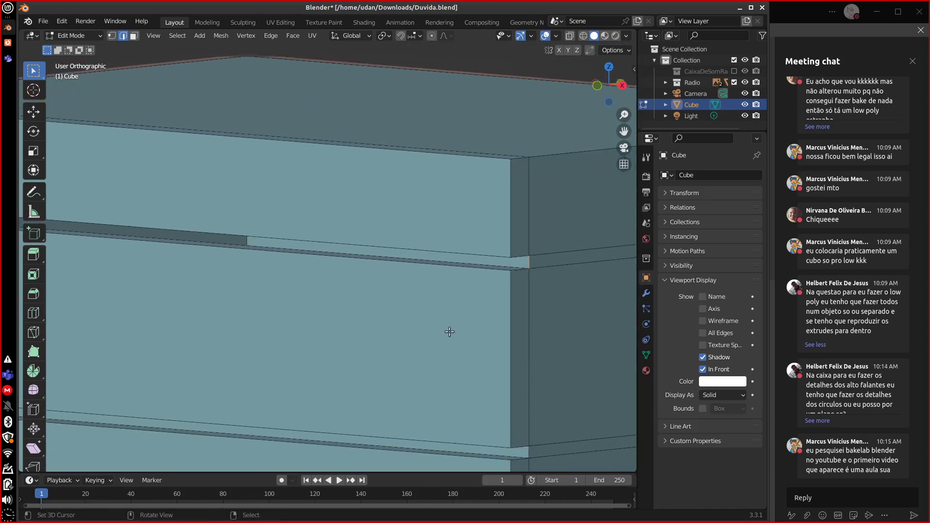
middle_drag(450, 332, 467, 176)
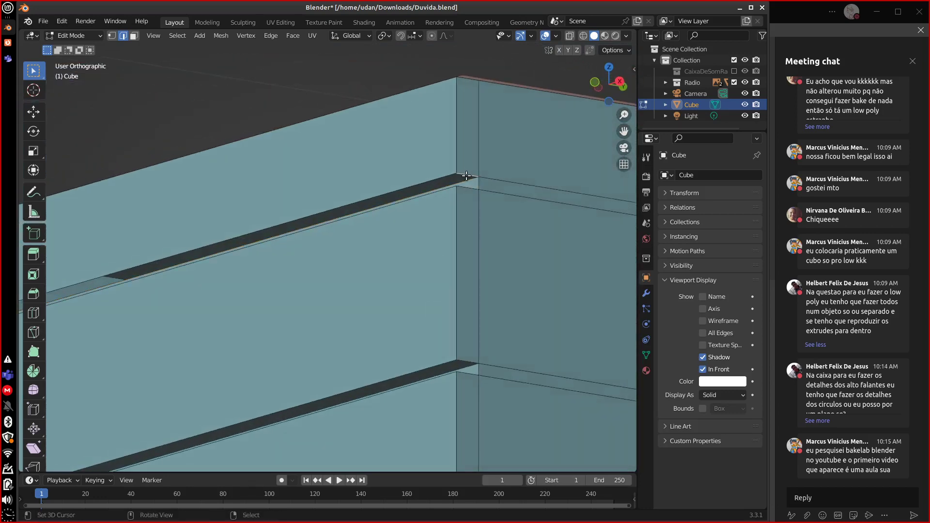
Fill the front underside of the top section above the upper gap and inspect the cube in Object Mode.
shift+middle_drag(355, 222, 610, 276)
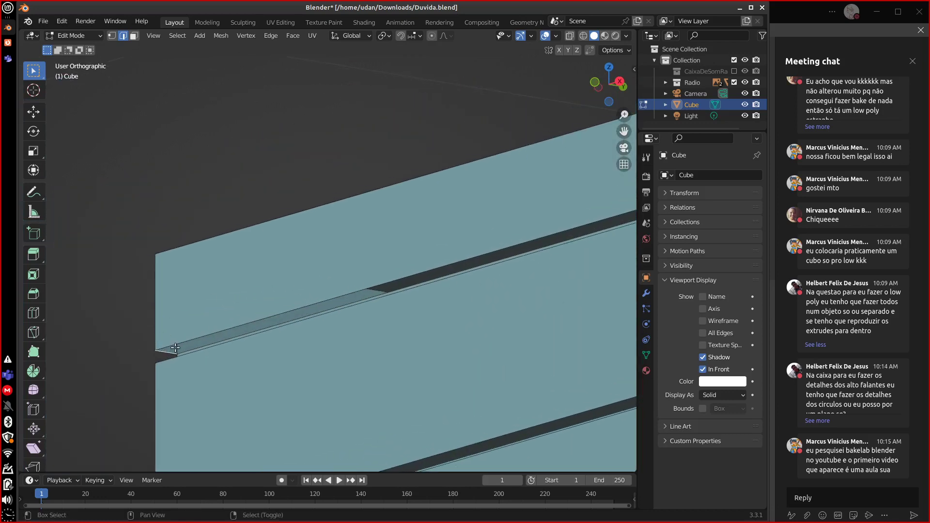
key(f)
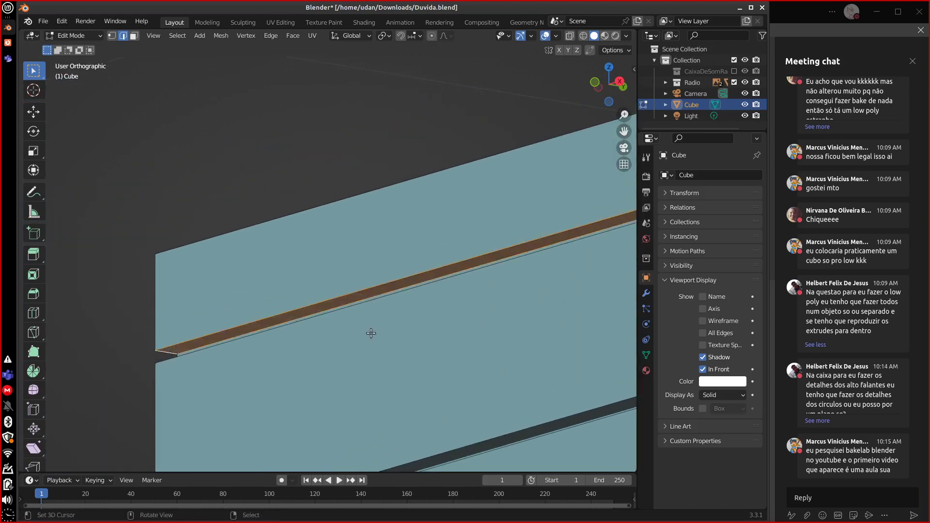
key(Tab)
middle_drag(373, 339, 469, 326)
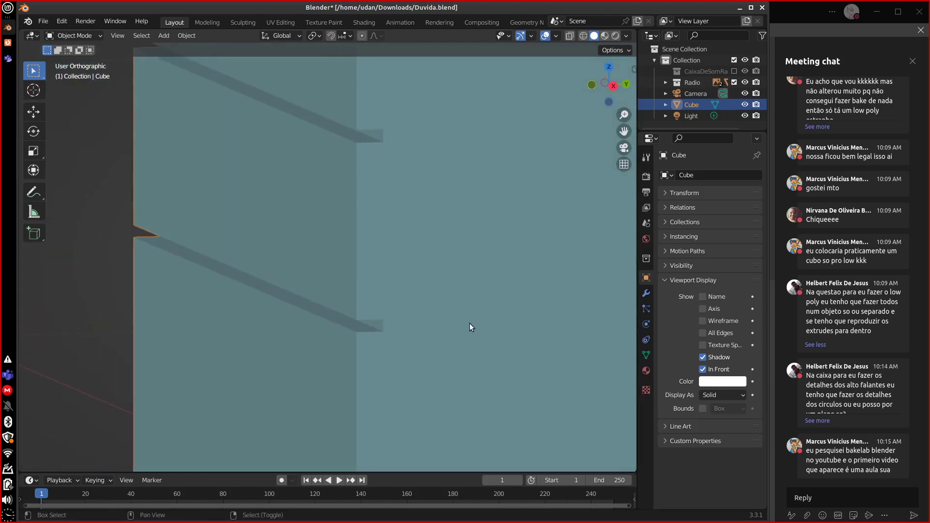
Set the cube's viewport display back to Wire to show the radio inside it.
key(shift+z)
key(shift+z)
click(733, 395)
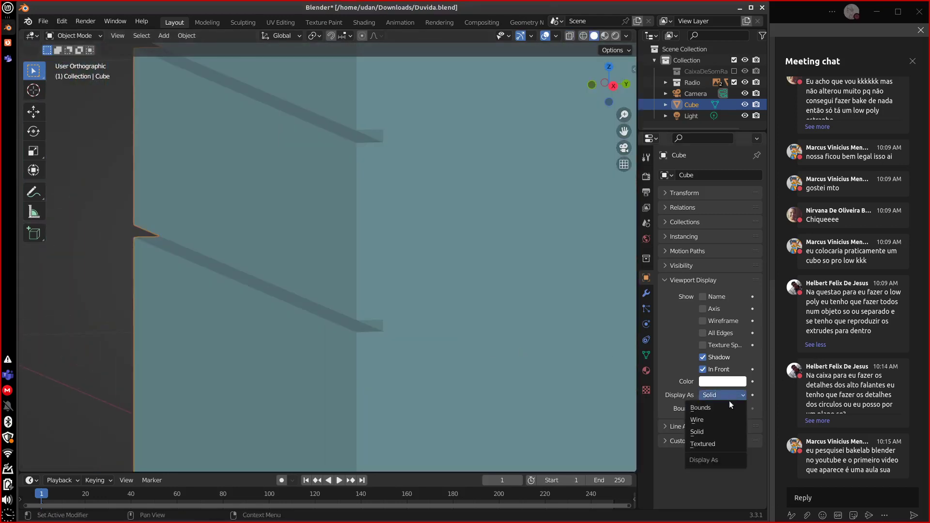
click(712, 419)
mouse_move(478, 402)
middle_down()
mouse_move(467, 392)
mouse_move(490, 394)
middle_up()
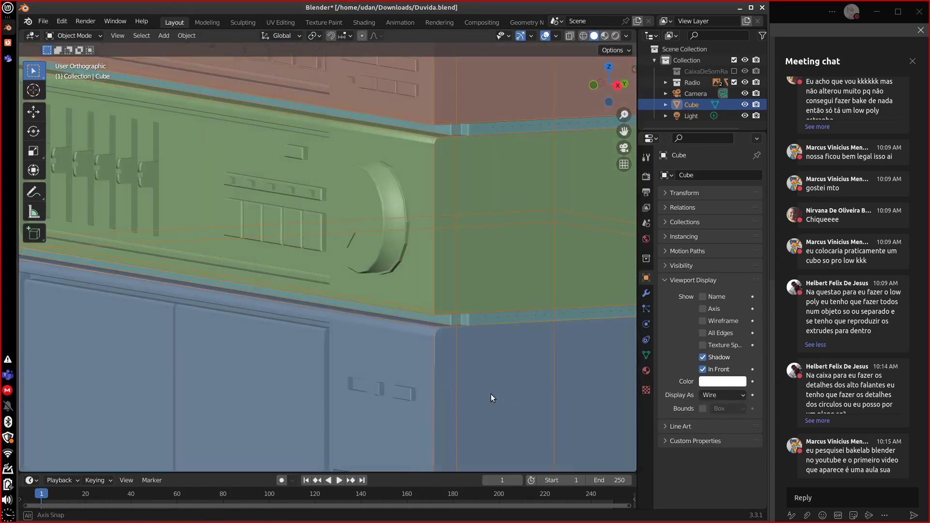
In the right view, trace annotation strokes around the radio's slanted lower front detail, its foot and the green section's knob.
click(399, 243)
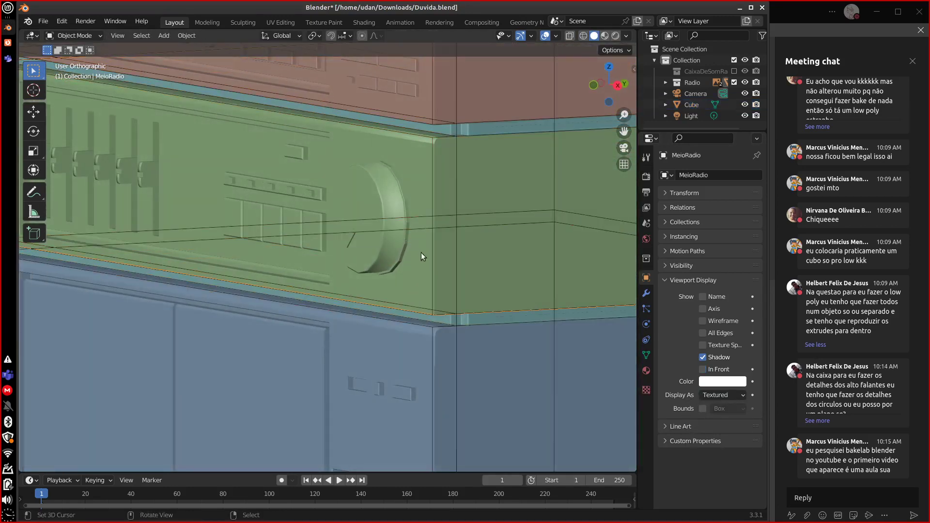
key(KP_1)
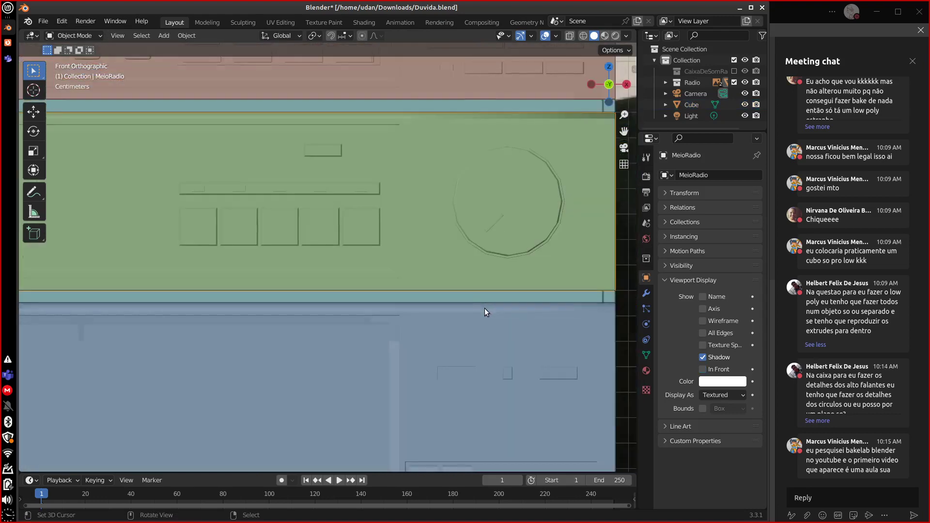
key(KP_3)
shift+middle_drag(437, 337, 440, 107)
shift+middle_drag(420, 269, 431, 276)
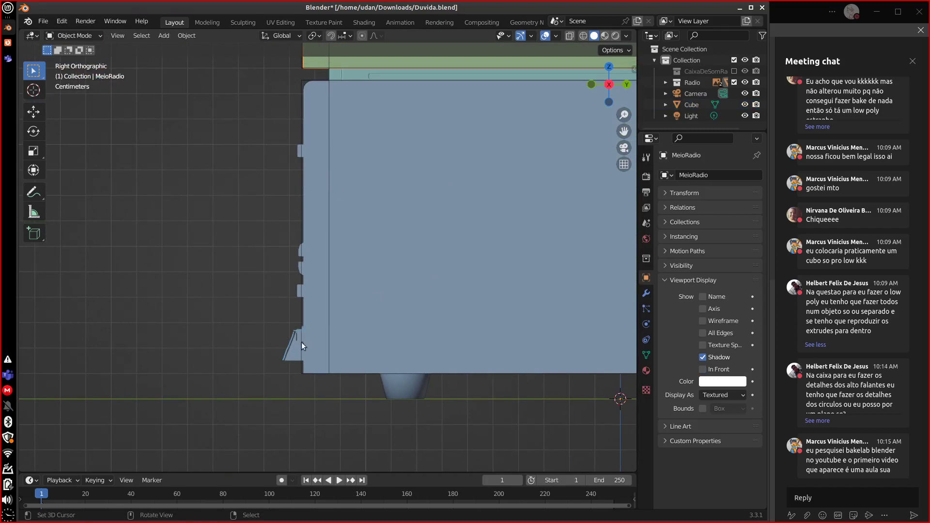
shift+middle_drag(418, 129, 409, 121)
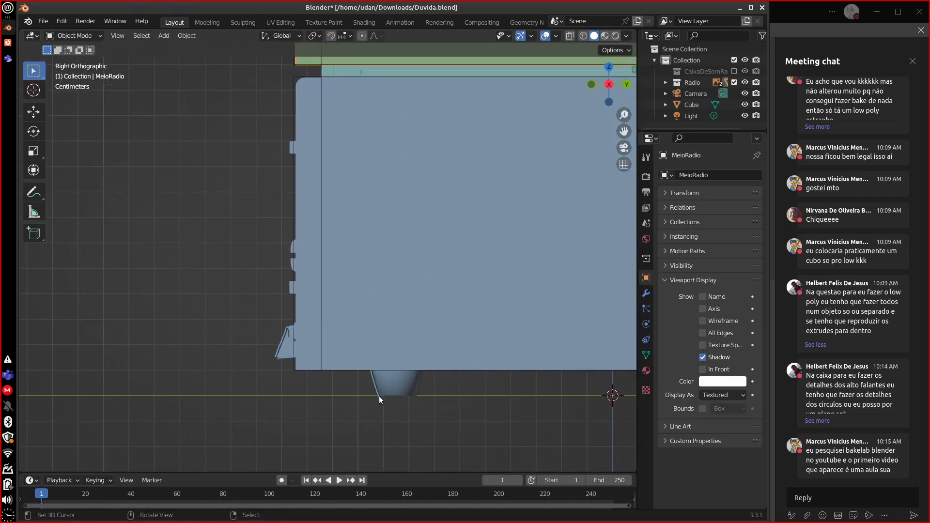
shift+middle_drag(406, 248, 387, 440)
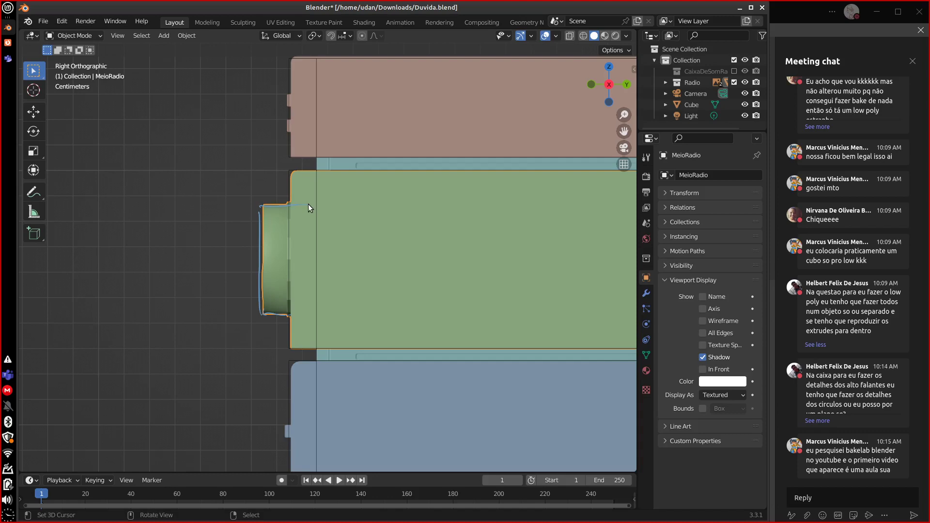
Examine the green section's mesh and its protruding knob in Edit Mode, and return to Object Mode.
key(Tab)
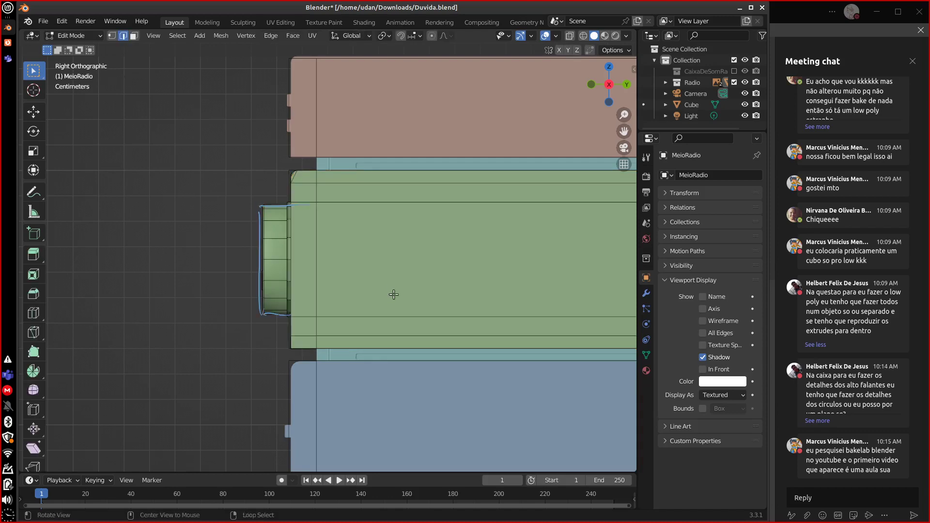
middle_drag(392, 292, 413, 299)
key(Tab)
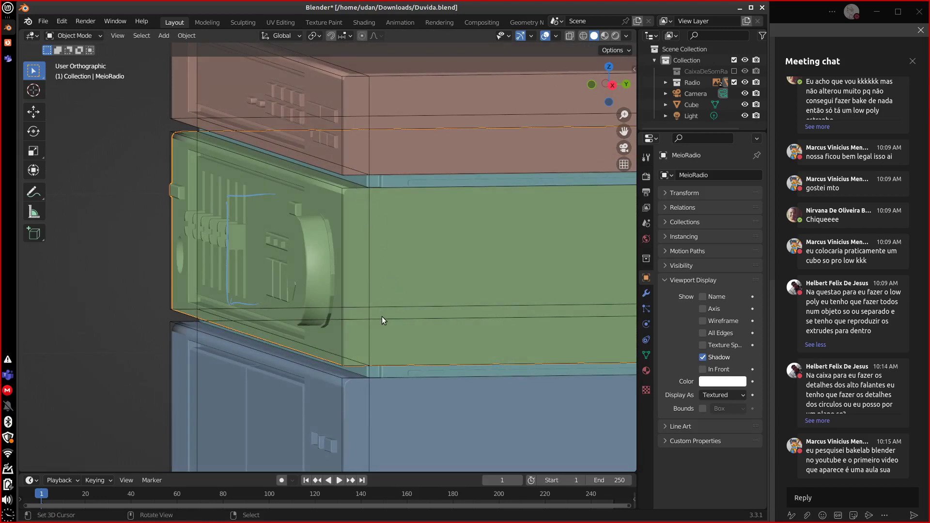
click(368, 154)
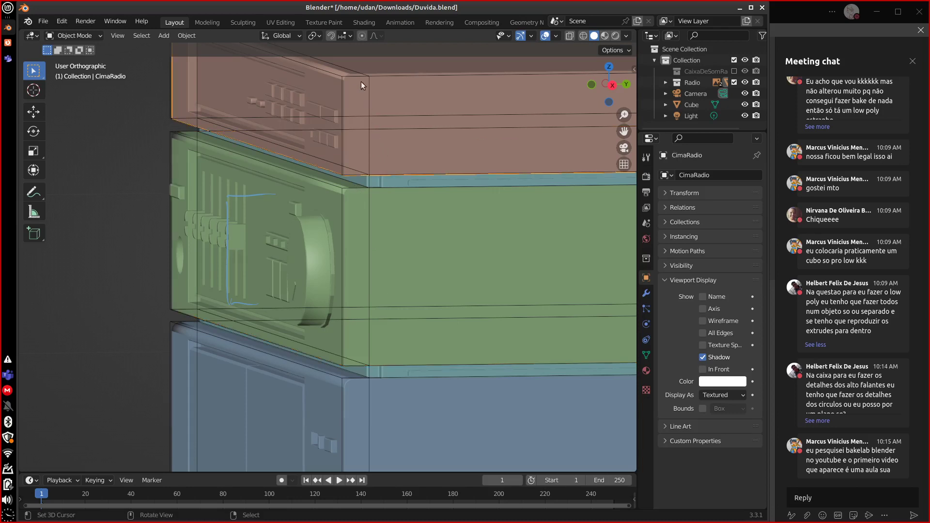
Reopen the Cube's mesh for editing in the front view and add a cylinder to it, showing its creation options.
click(698, 104)
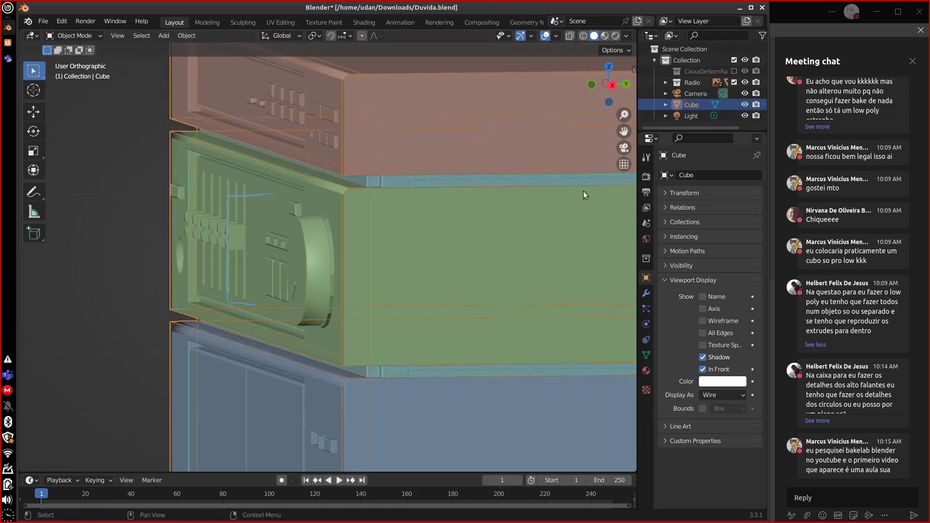
key(Tab)
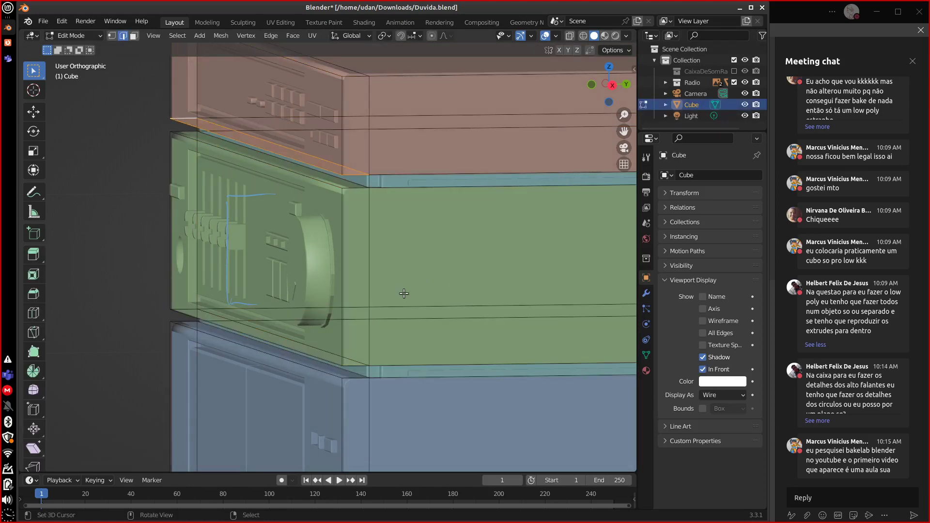
middle_drag(404, 294, 458, 298)
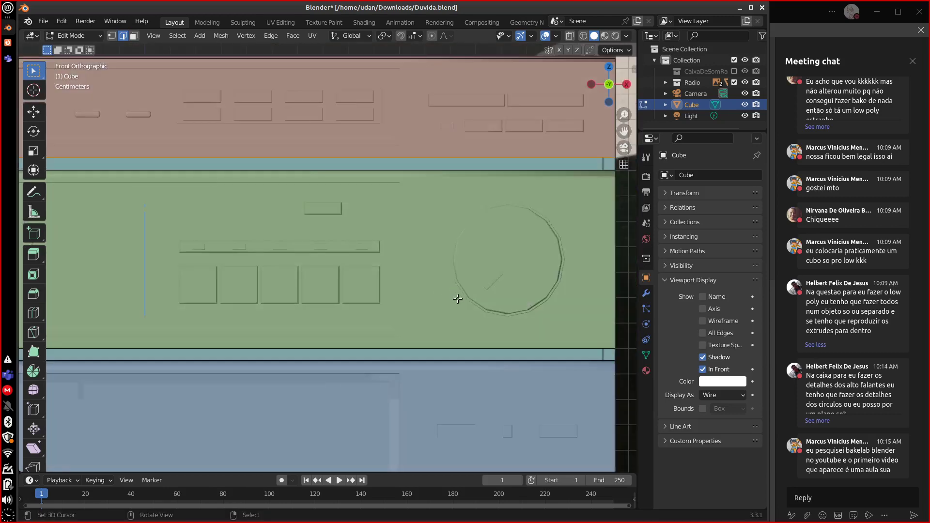
key(shift+a)
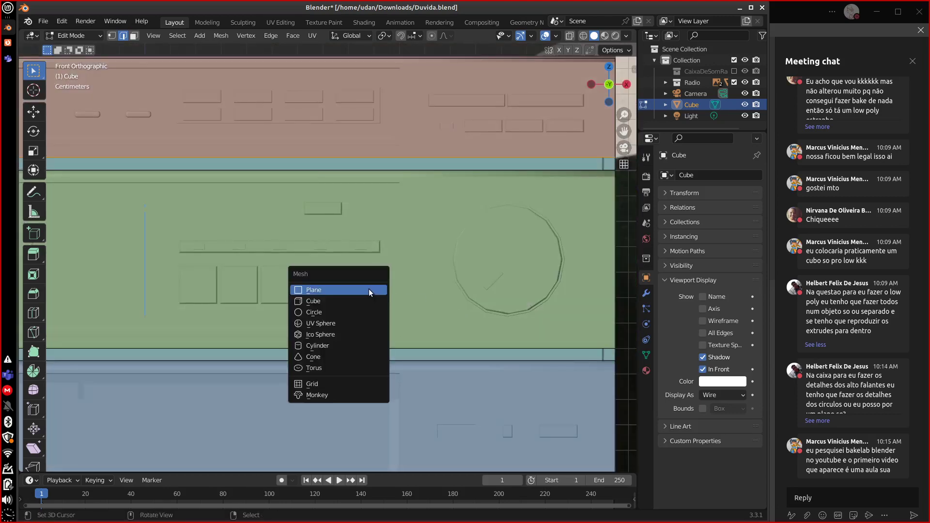
click(353, 345)
click(95, 464)
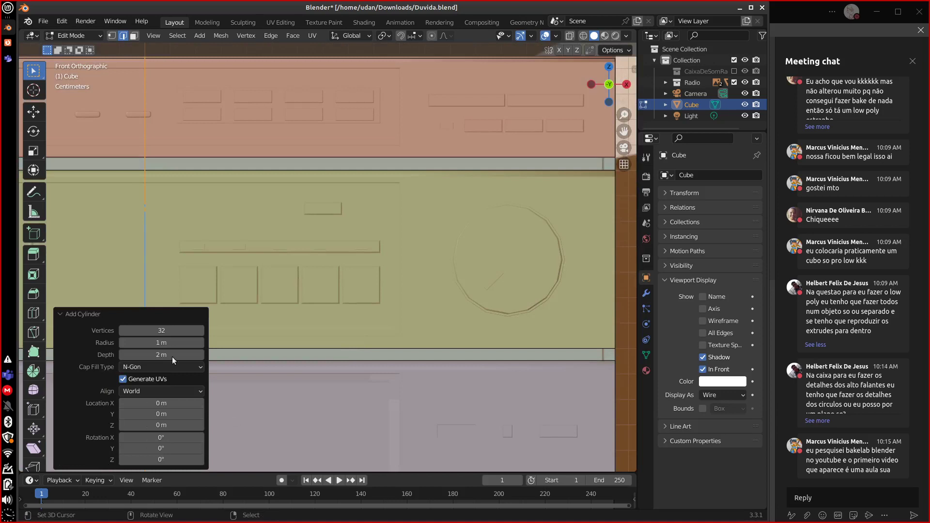
Set the cylinder to 8 vertices with a Triangle Fan cap fill.
click(186, 331)
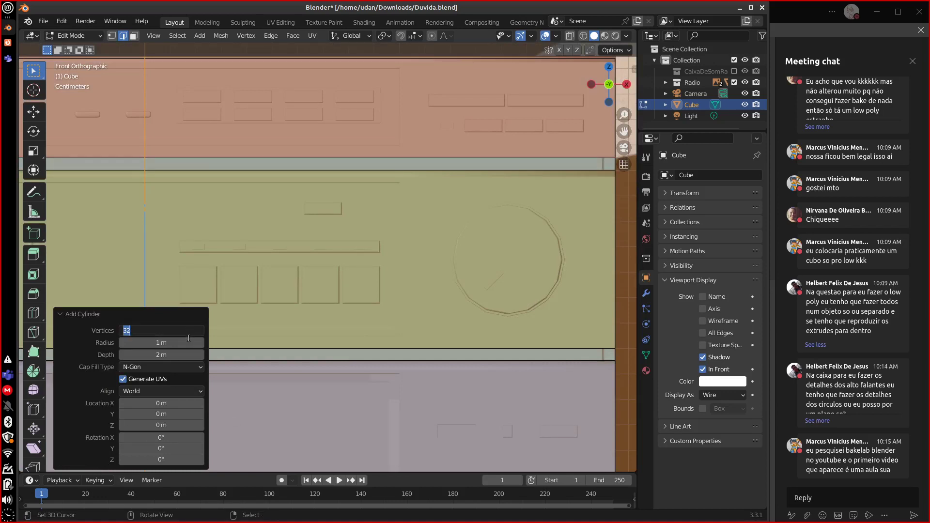
key(Return)
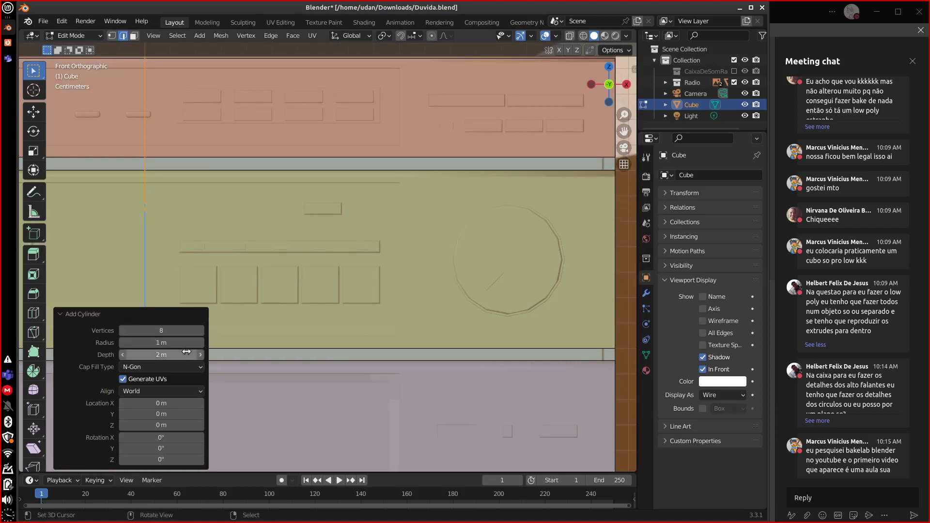
click(180, 367)
click(170, 404)
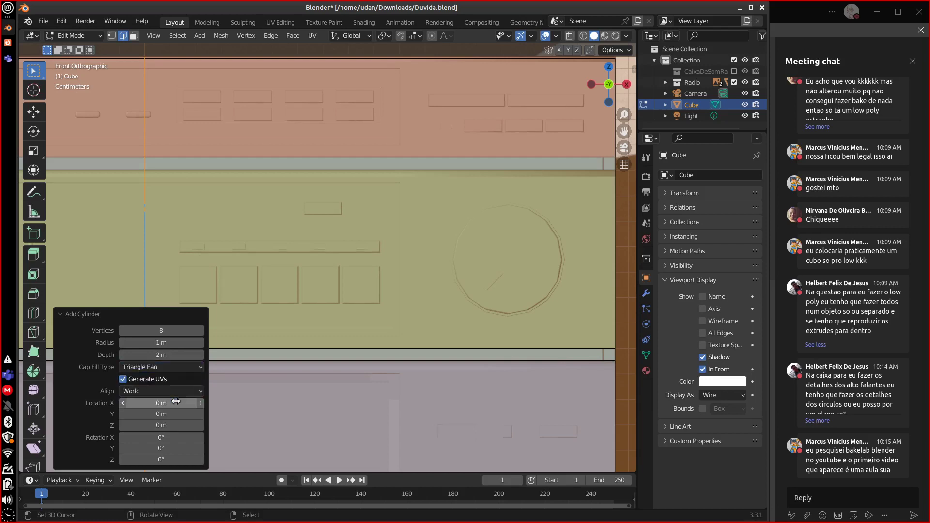
click(60, 314)
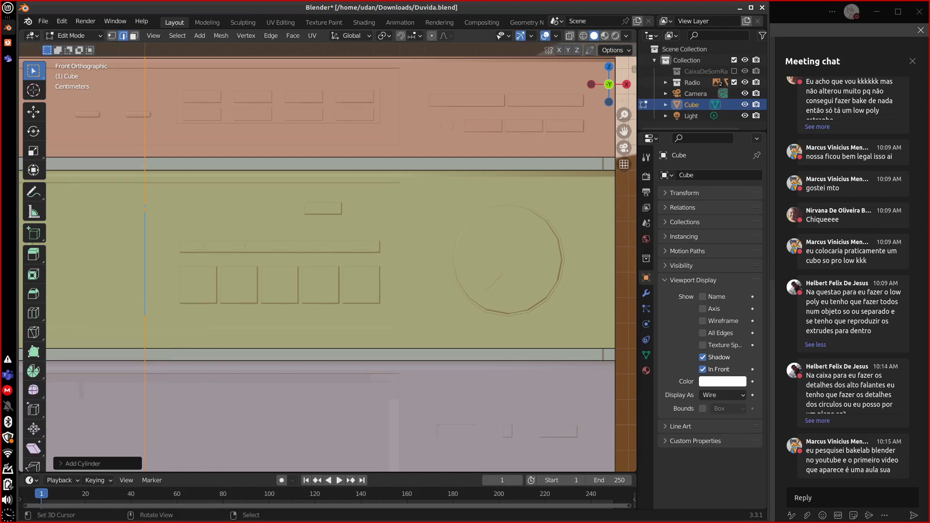
Scale the cylinder down uniformly in two passes until it is narrower than the radio.
key(s)
click(315, 467)
key(s)
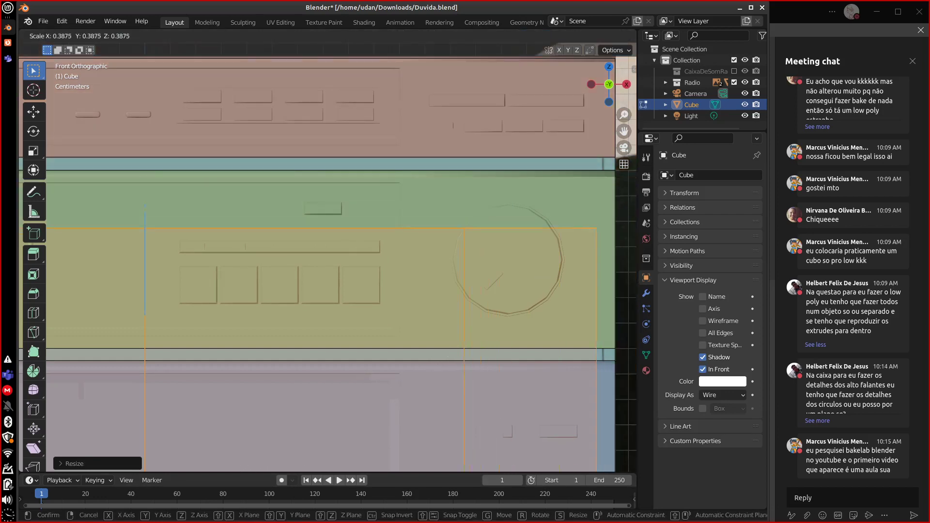
click(234, 479)
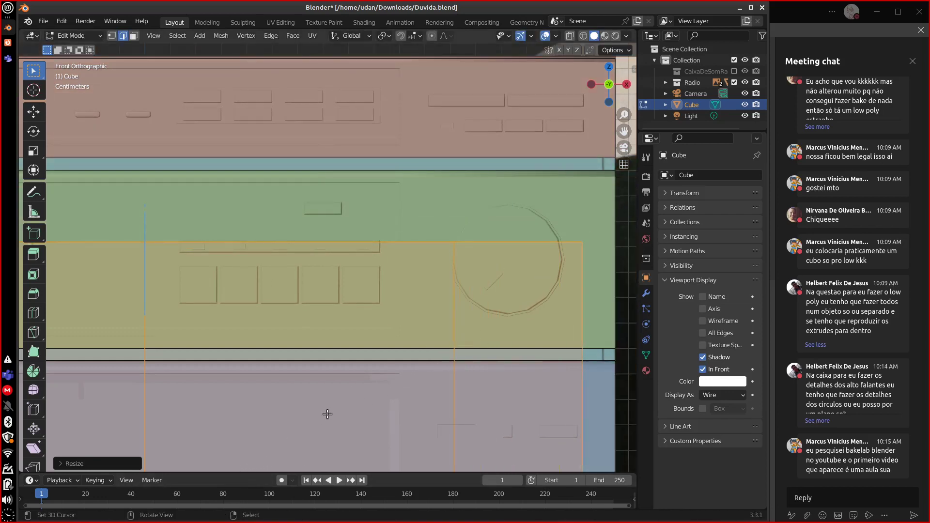
Rotate the cylinder 90° in the right view so its axis points toward the radio's front.
key(KP_3)
shift+middle_drag(381, 389, 408, 226)
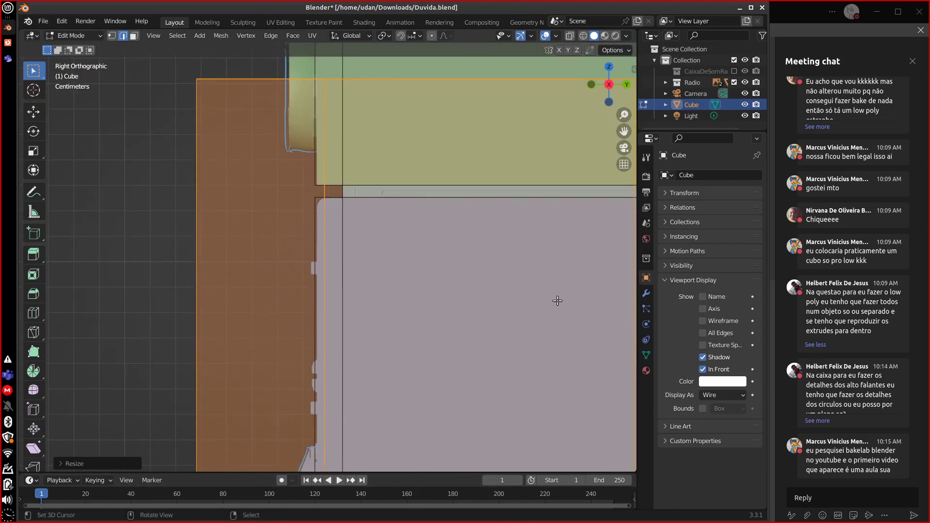
text(r)
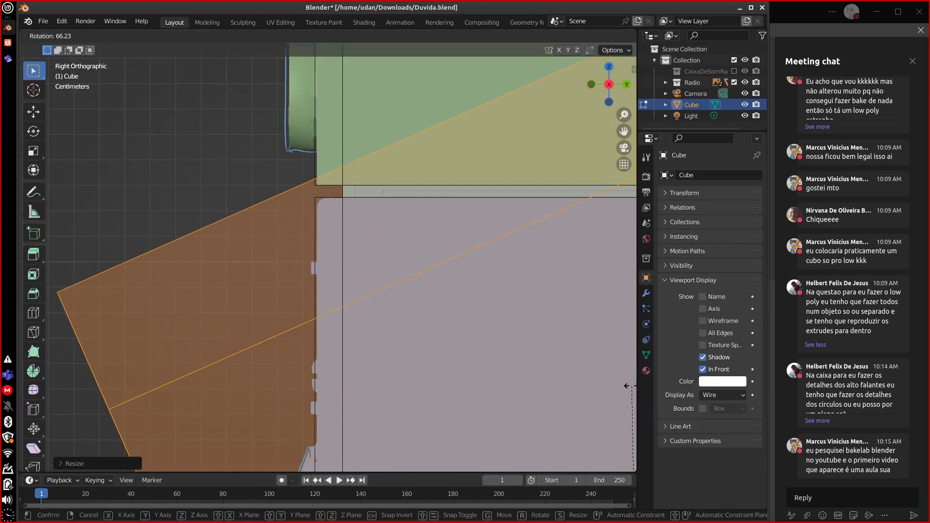
text(90)
key(Return)
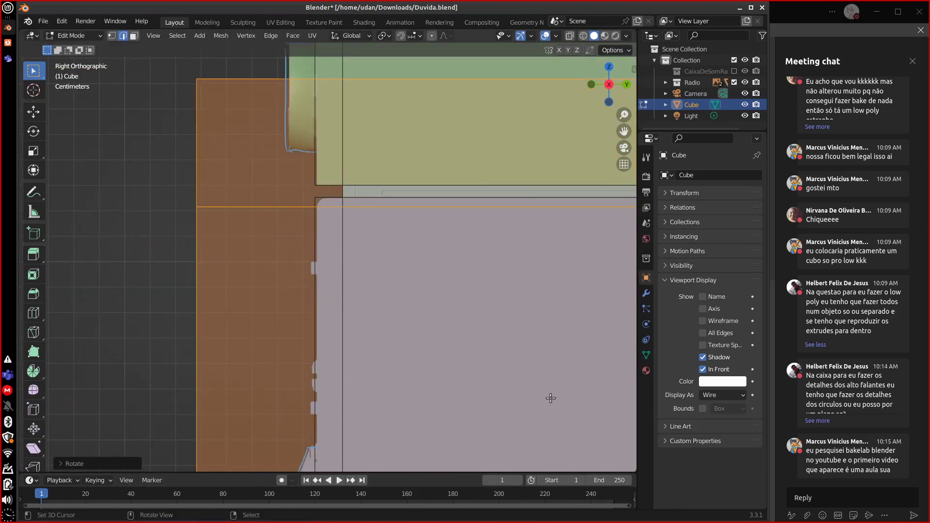
Move the cylinder over the radio's protruding knob and scale it down uniformly to match the knob's height in the right view.
key(g)
click(382, 131)
shift+middle_drag(381, 131, 402, 213)
key(s)
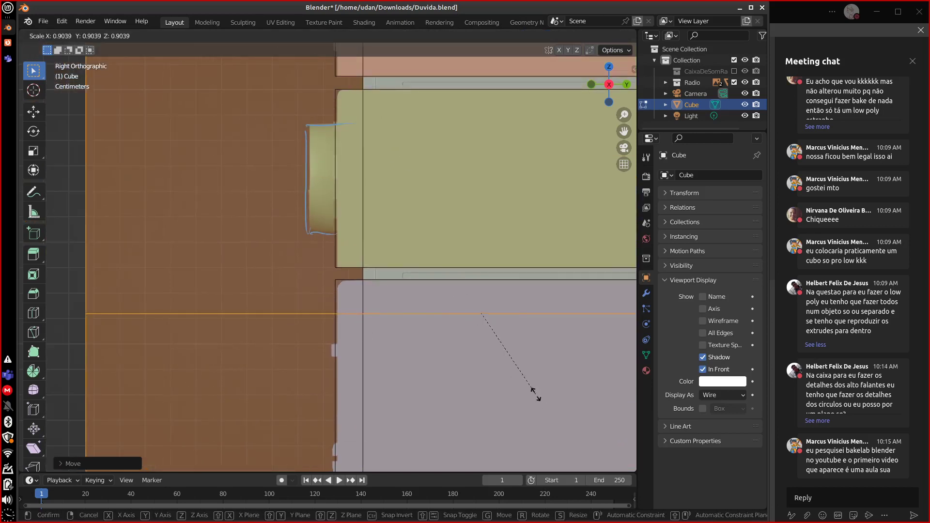
click(491, 330)
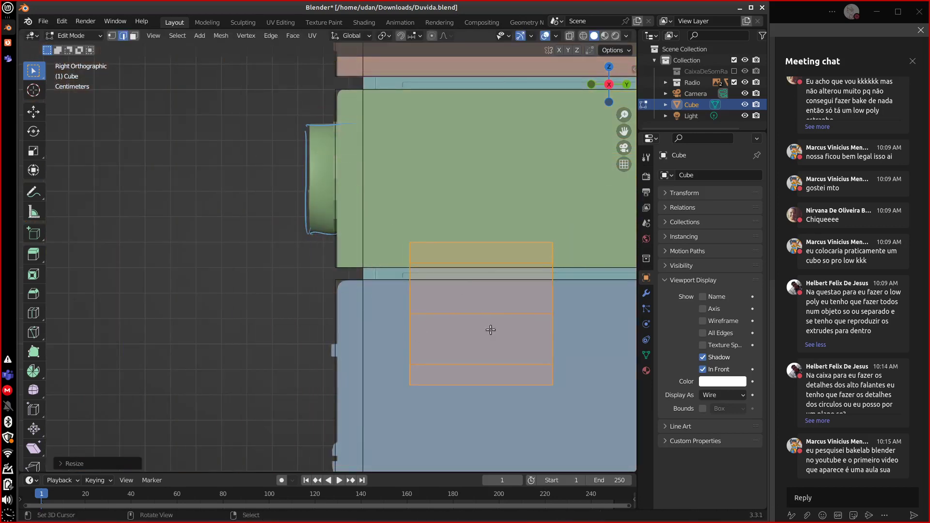
key(g)
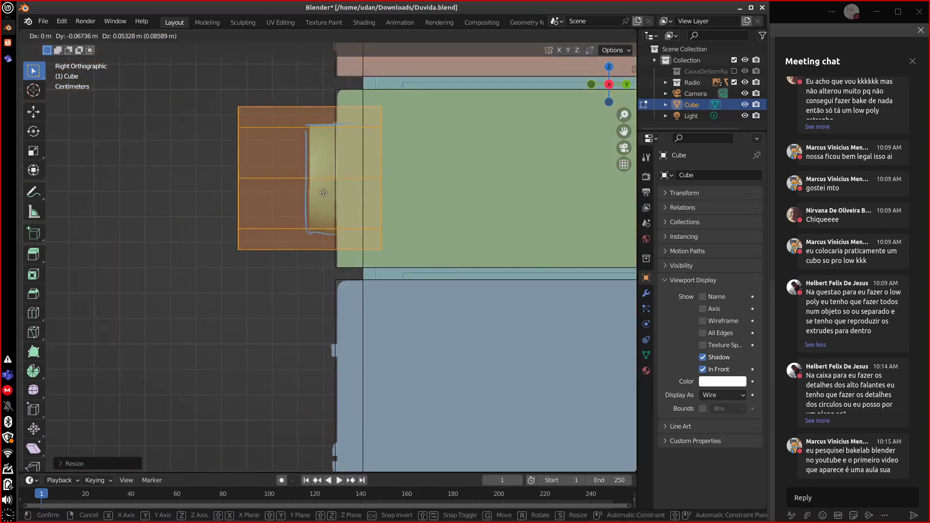
click(324, 193)
key(s)
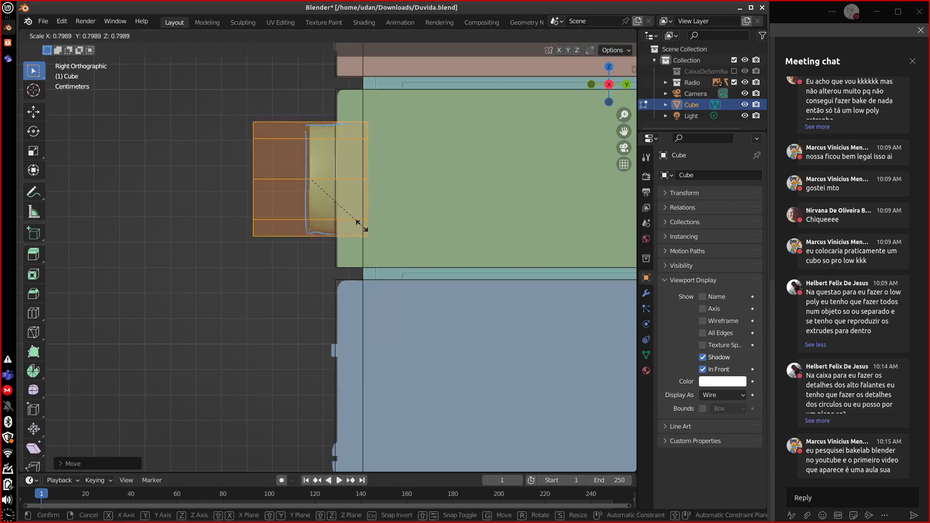
click(359, 224)
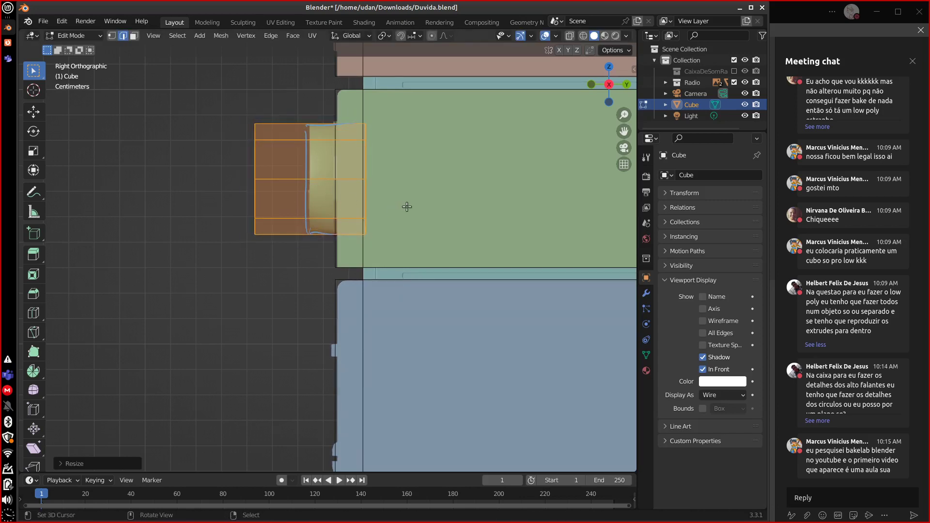
Remove the cylinder's rear cap by deleting its center vertex.
mouse_move(407, 207)
middle_down()
mouse_move(379, 216)
mouse_move(389, 210)
middle_up()
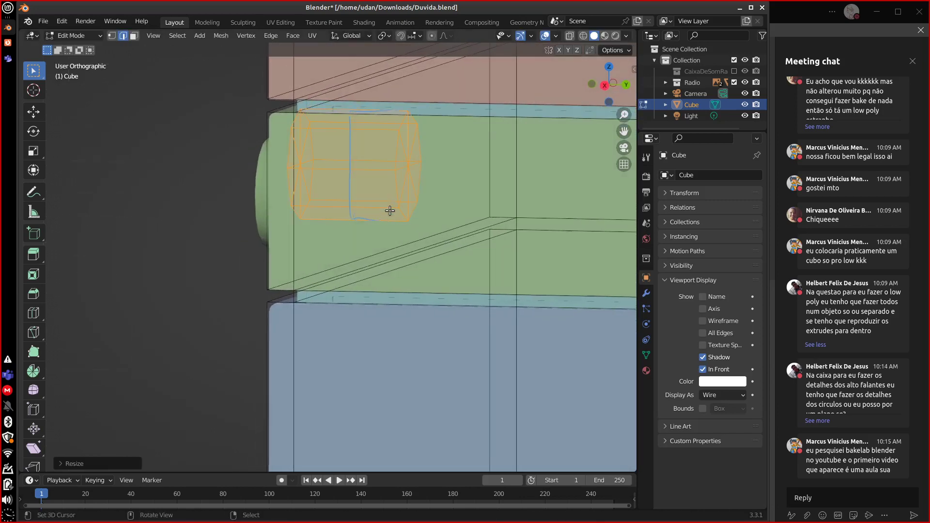
click(113, 36)
click(409, 170)
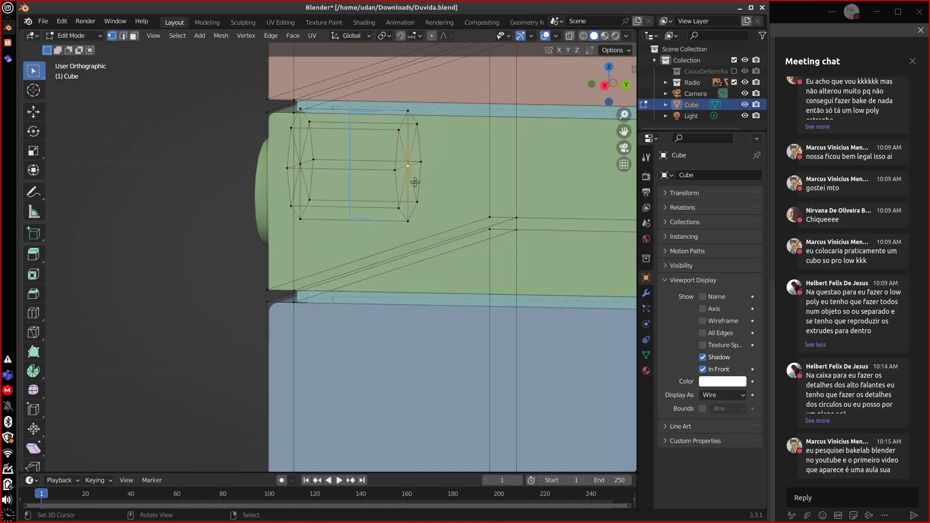
key(x)
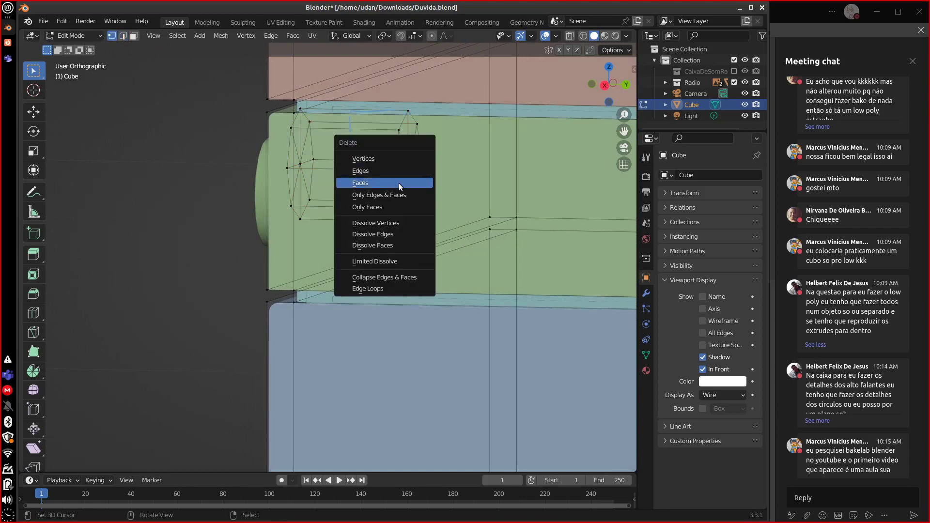
click(400, 183)
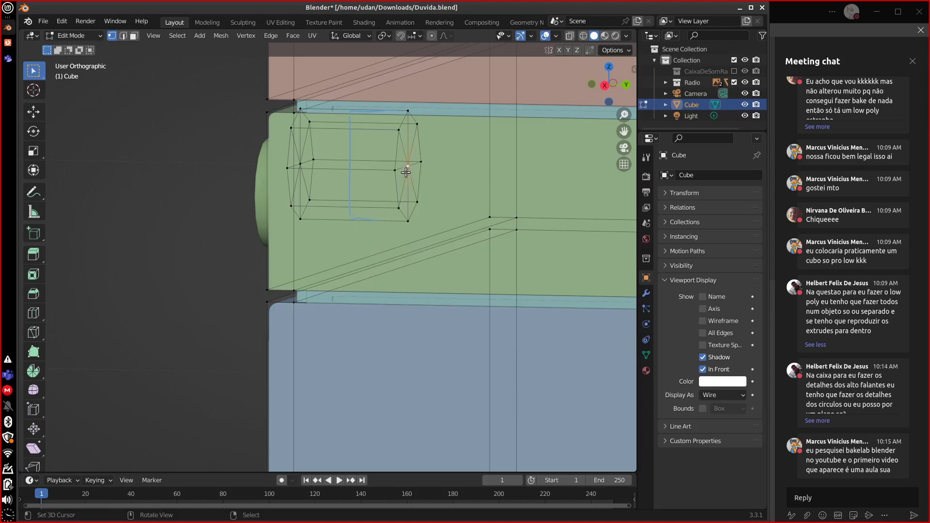
key(x)
click(400, 153)
Select the whole linked cylinder, flatten it along Y to about 0.29, and shift it along Y to match the knob's depth.
key(ctrl+l)
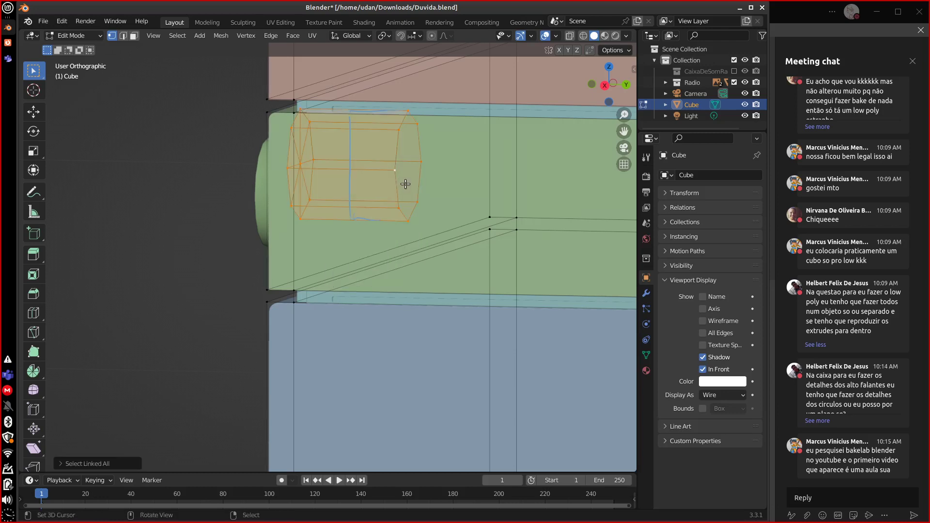
key(KP_3)
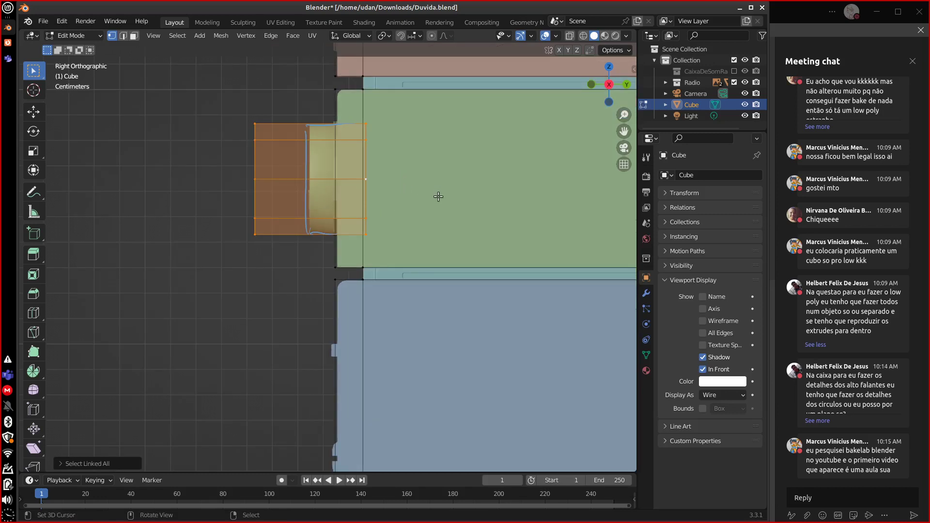
key(s)
key(y)
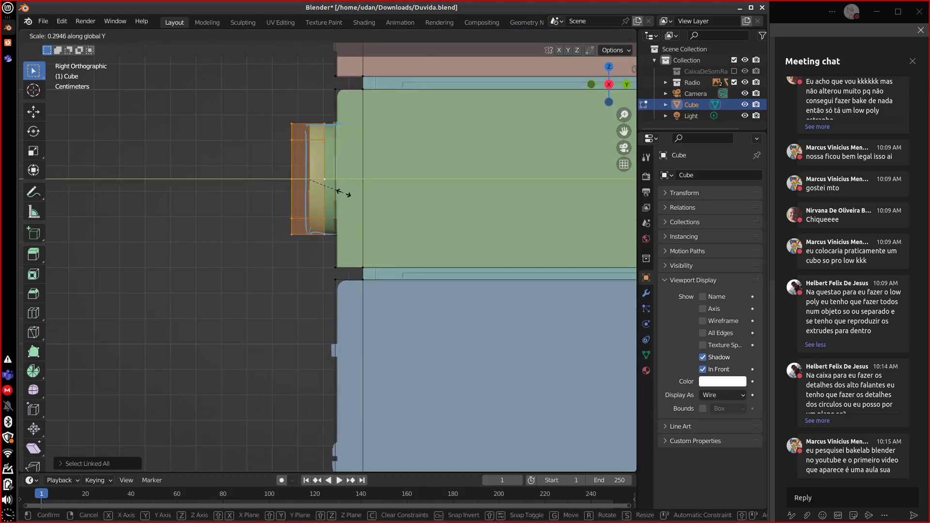
click(339, 191)
key(g)
key(y)
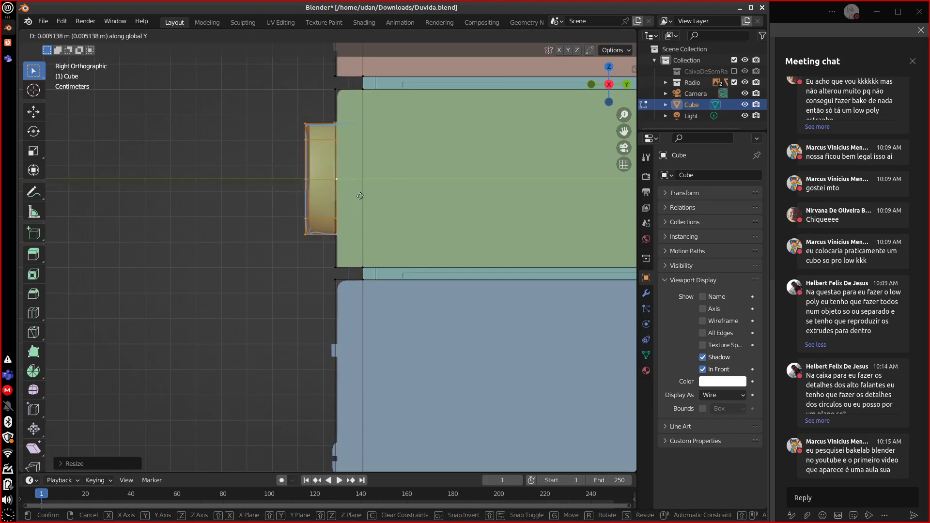
click(361, 197)
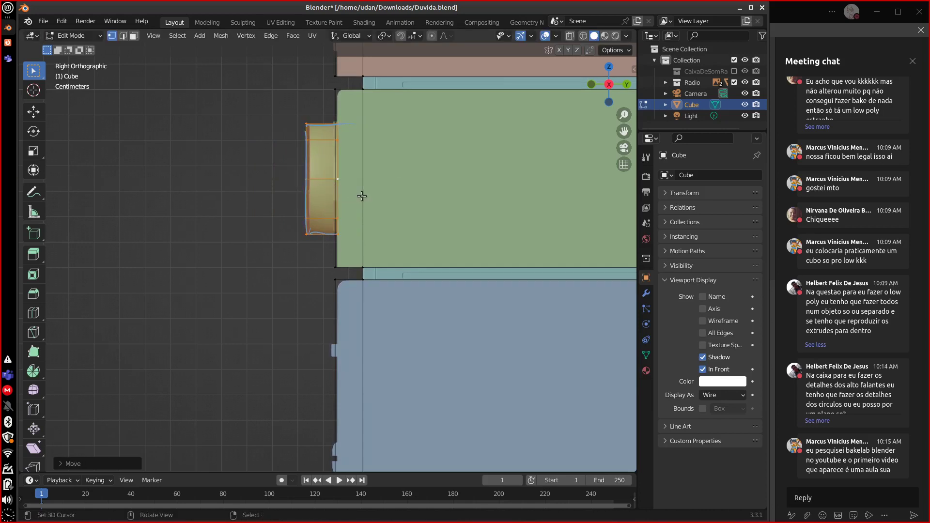
Move the cylinder along X onto the round knob in the front view, scale it to cover the outline, and leave mesh editing.
key(KP_1)
key(g)
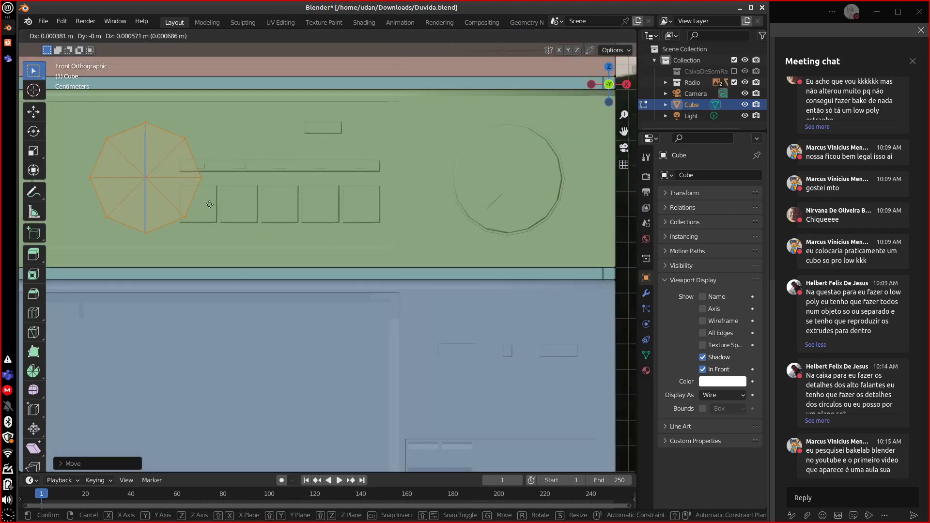
key(x)
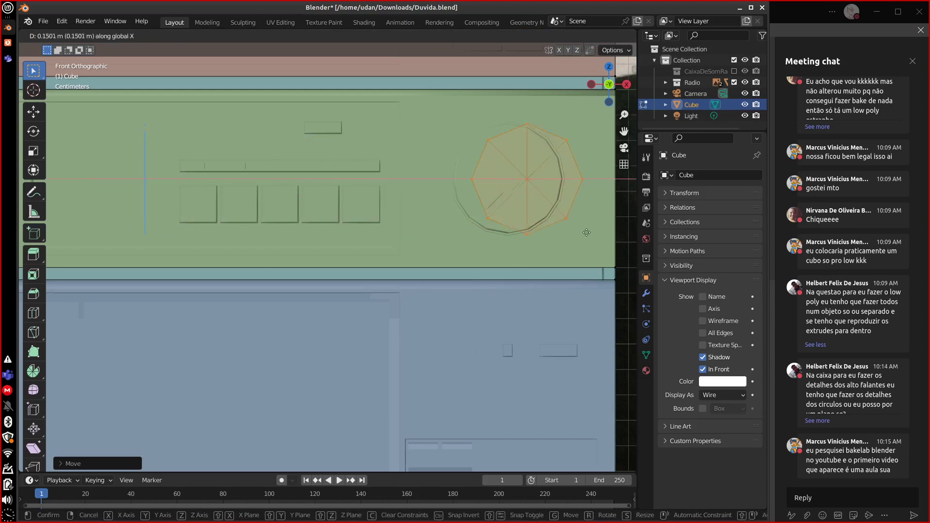
click(572, 236)
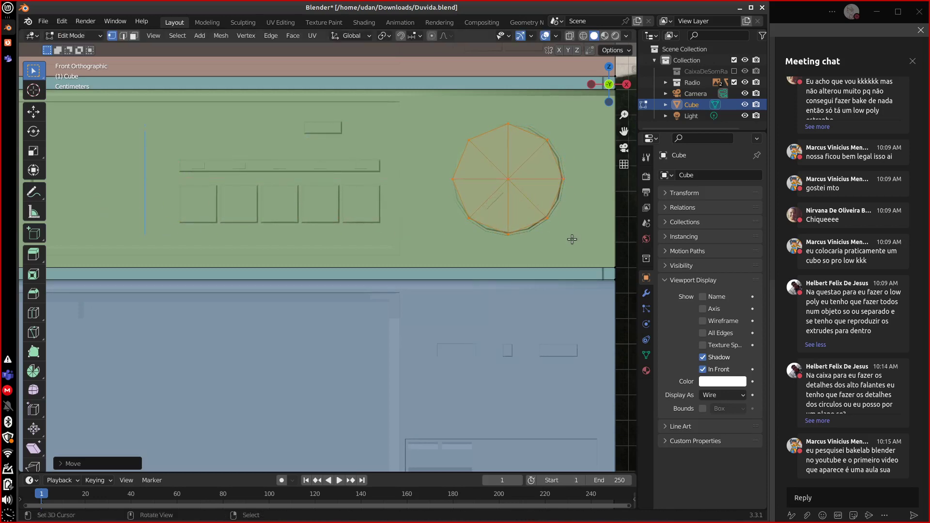
key(s)
click(571, 244)
scroll(568, 246, down, 1)
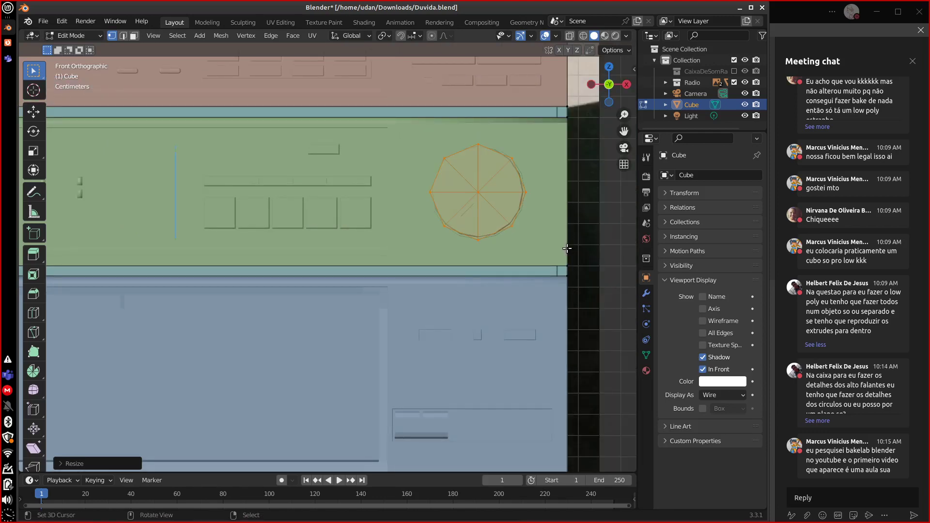
key(Tab)
Duplicate the knob cylinder in the right view, place the copy below the radio near the foot, and rotate it -90°.
middle_drag(565, 248, 426, 243)
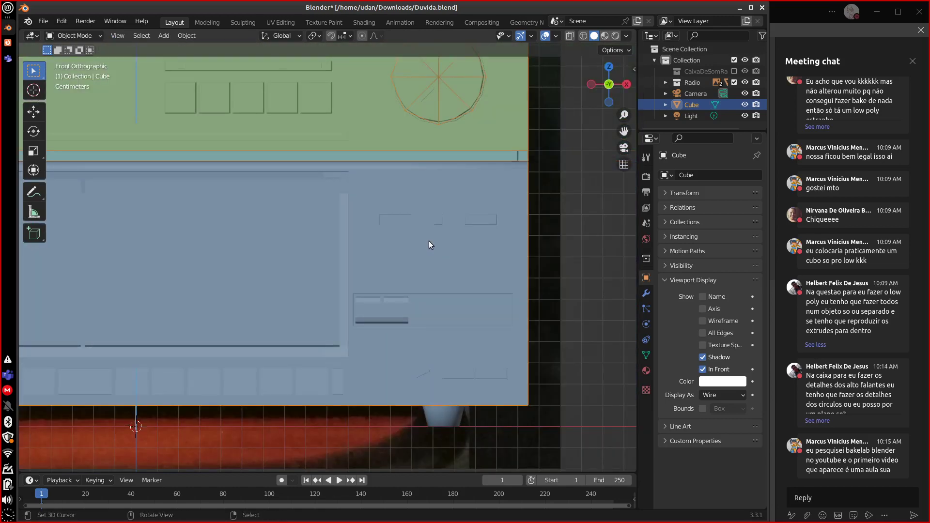
key(KP_3)
key(Tab)
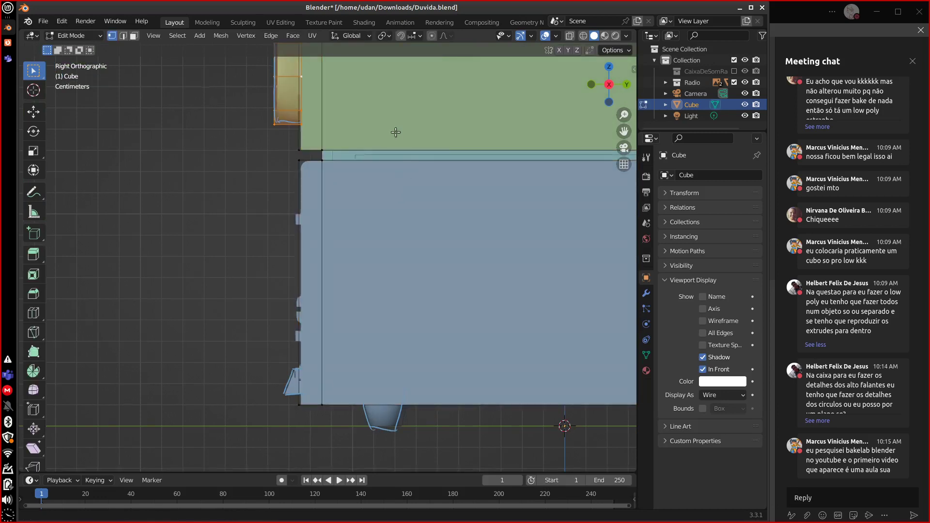
shift+middle_drag(396, 132, 388, 110)
key(shift+d)
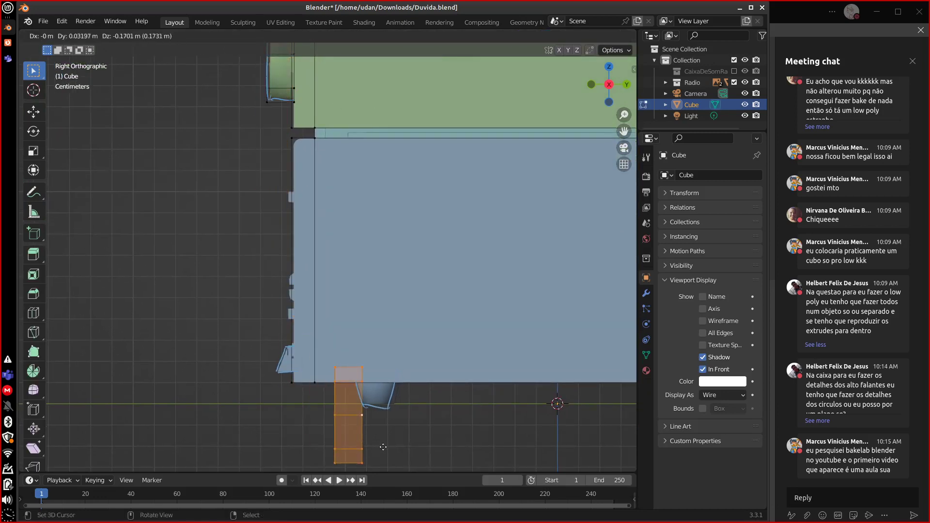
key(r)
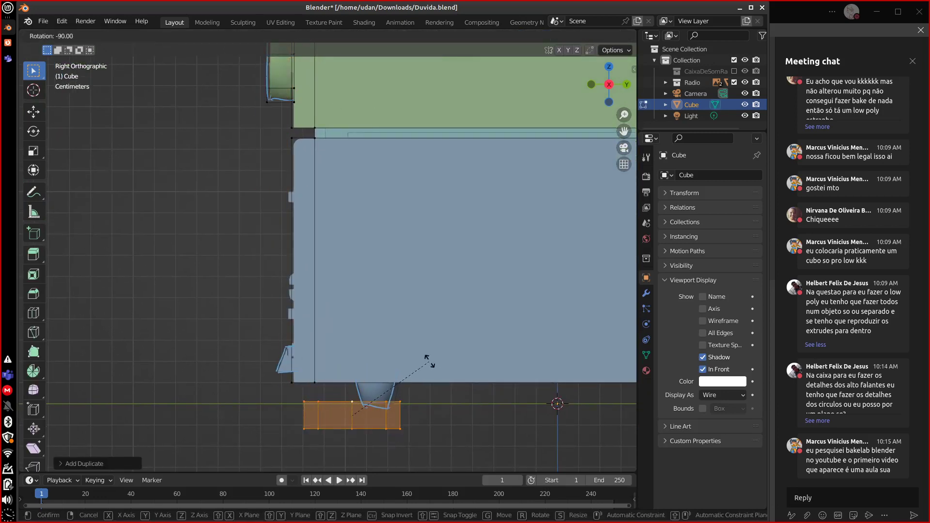
click(413, 402)
Scale the duplicated cylinder down and move it against the radio's underside over the foot.
key(s)
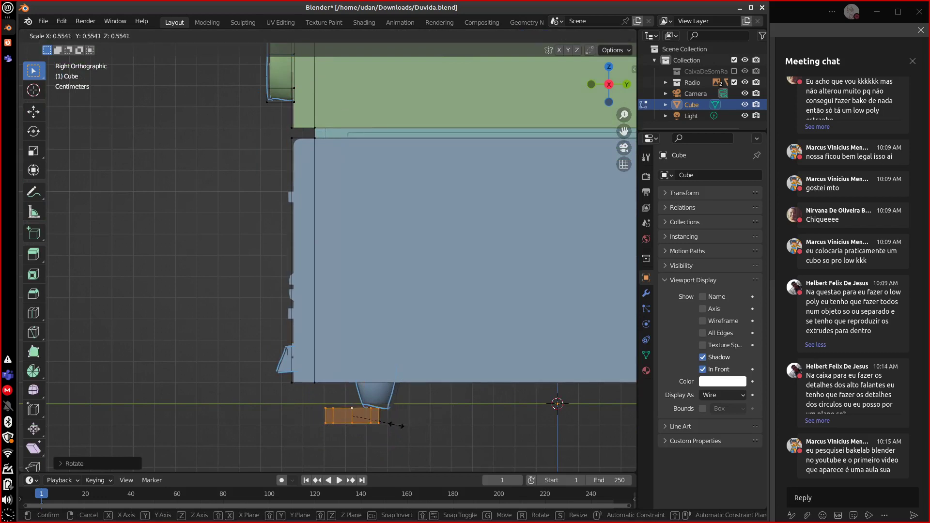
click(411, 422)
key(g)
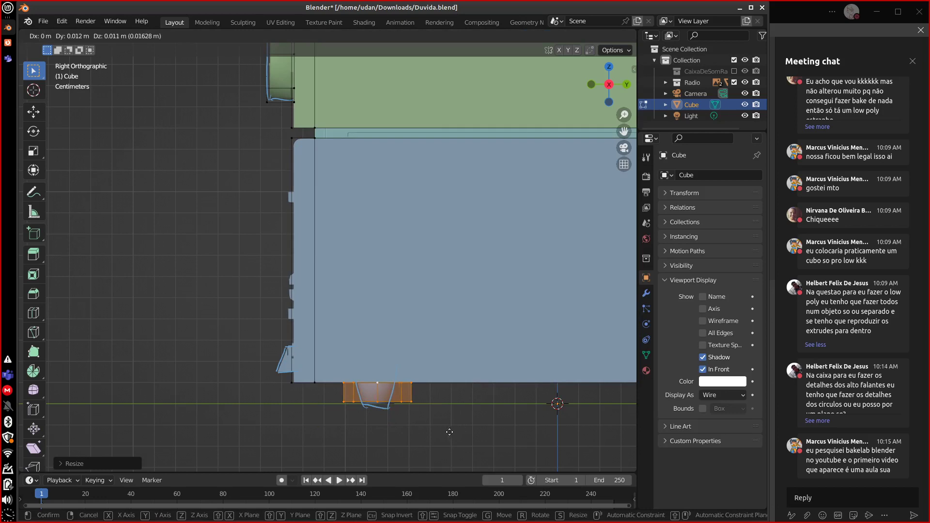
click(450, 433)
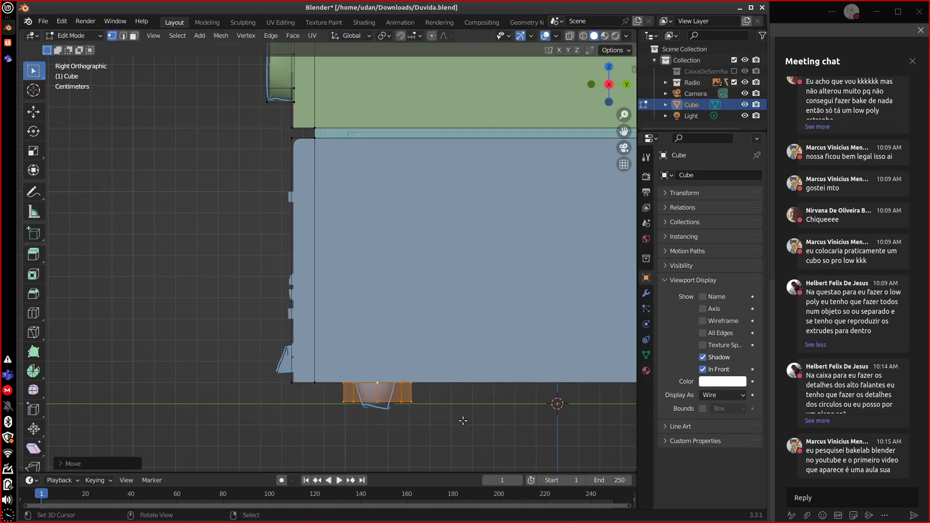
key(g)
key(x)
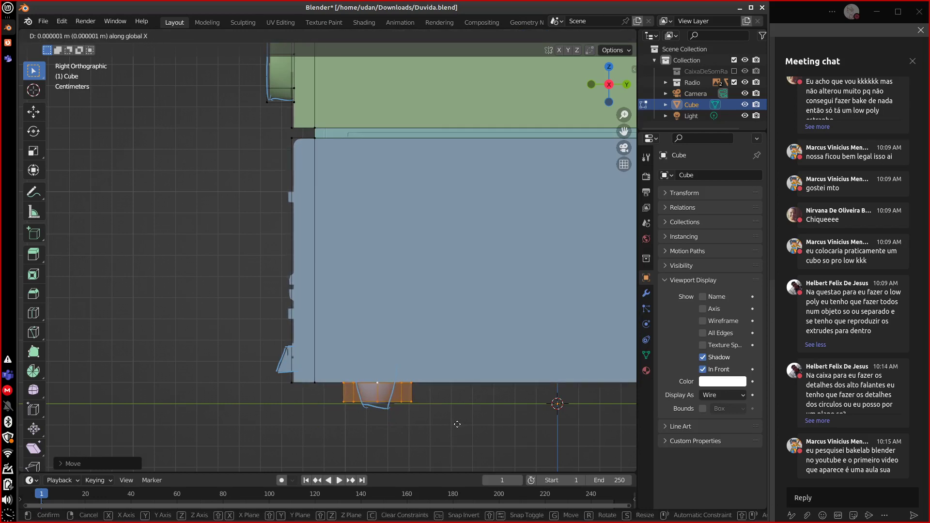
click(453, 423)
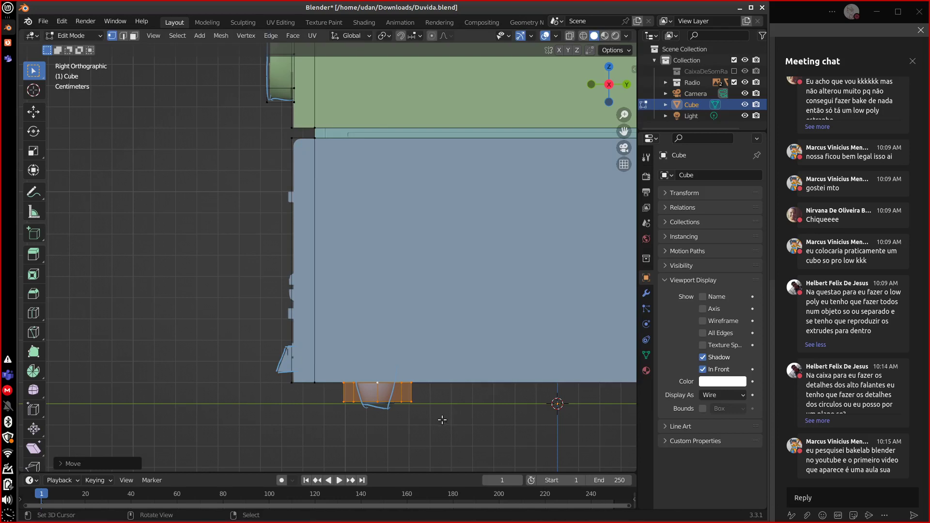
Scale the duplicate down to about the foot's upper width and move it up flush with the radio's underside.
key(s)
click(416, 410)
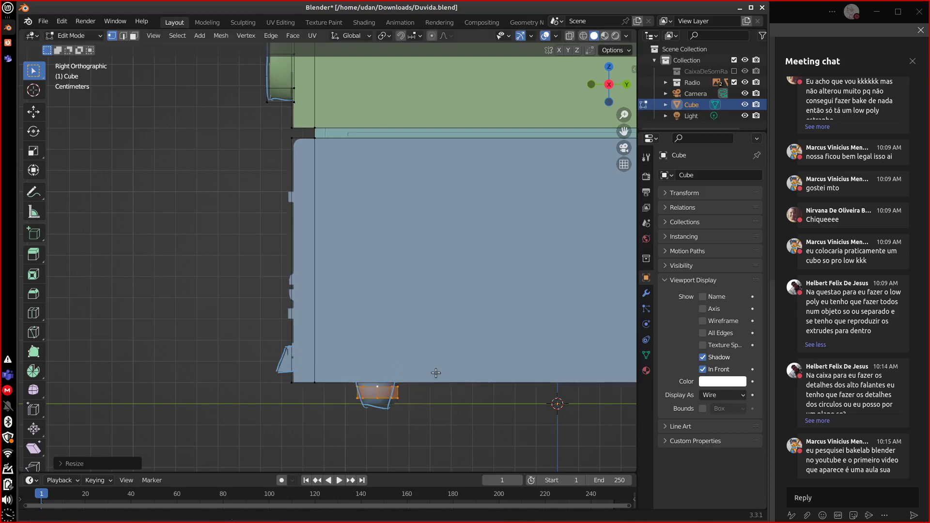
scroll(416, 406, up, 3)
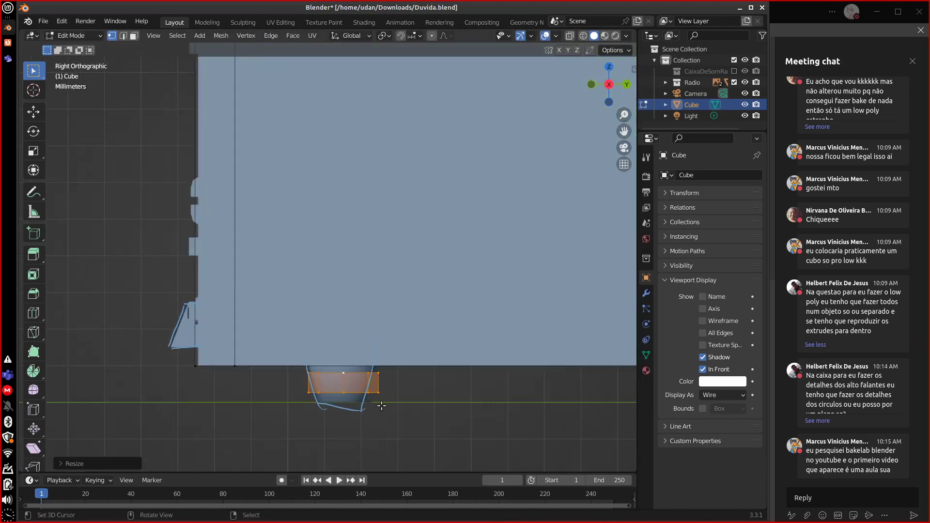
key(g)
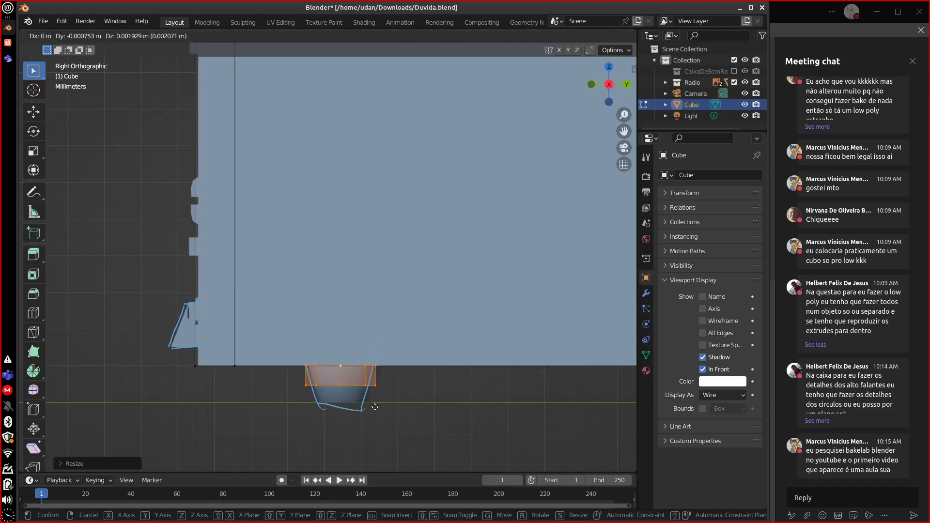
click(359, 390)
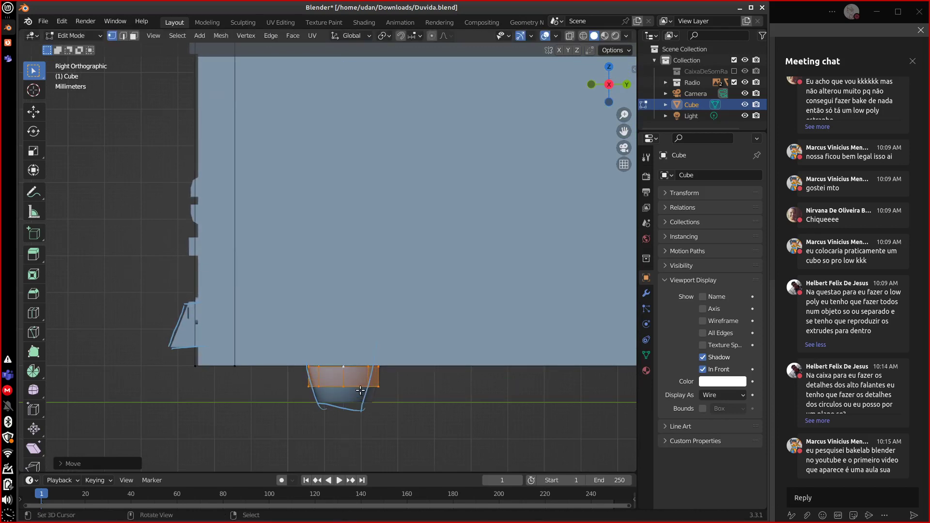
Select the bottom ring of the foot cylinder and move it down along Z to the base of the reference foot.
alt+click(346, 385)
middle_drag(380, 390, 357, 375)
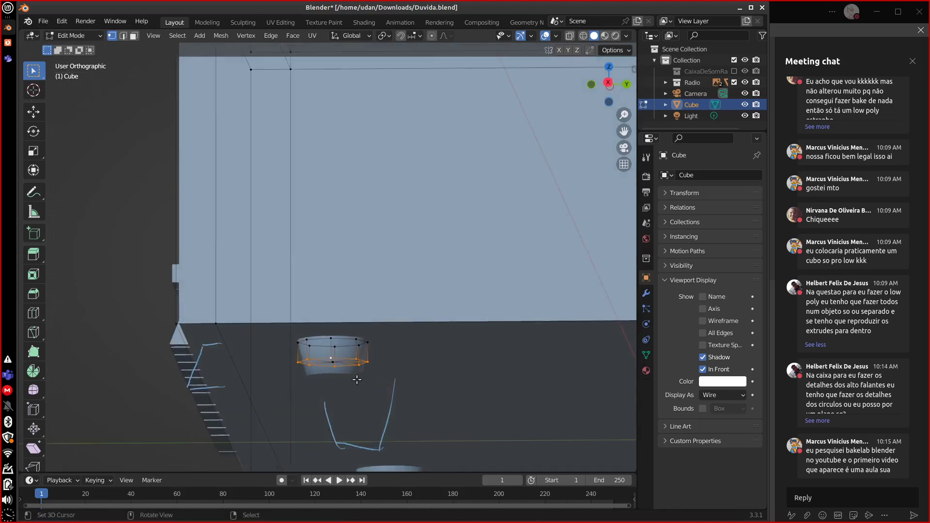
alt+click(333, 362)
key(KP_1)
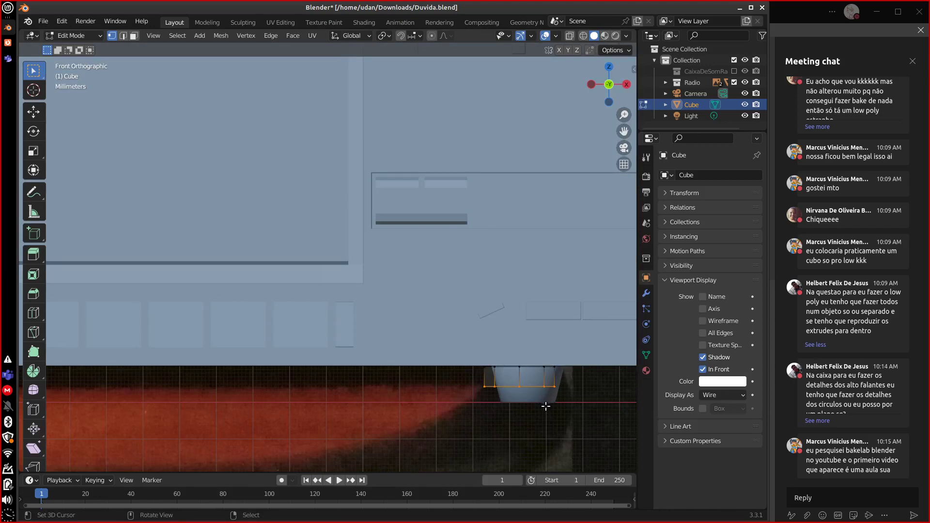
key(KP_3)
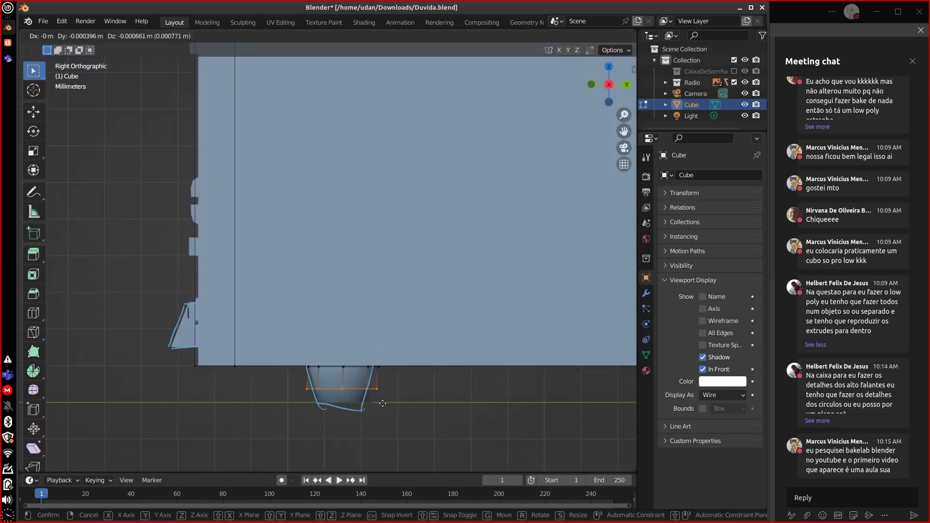
key(z)
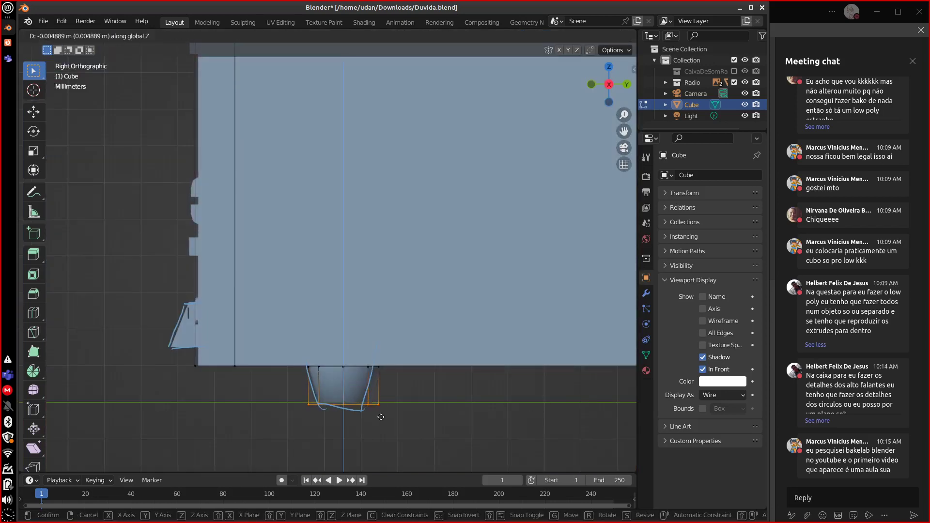
click(378, 416)
Scale the foot's bottom ring to about 0.76 and its top ring to about 1.06 to match the foot's taper.
key(s)
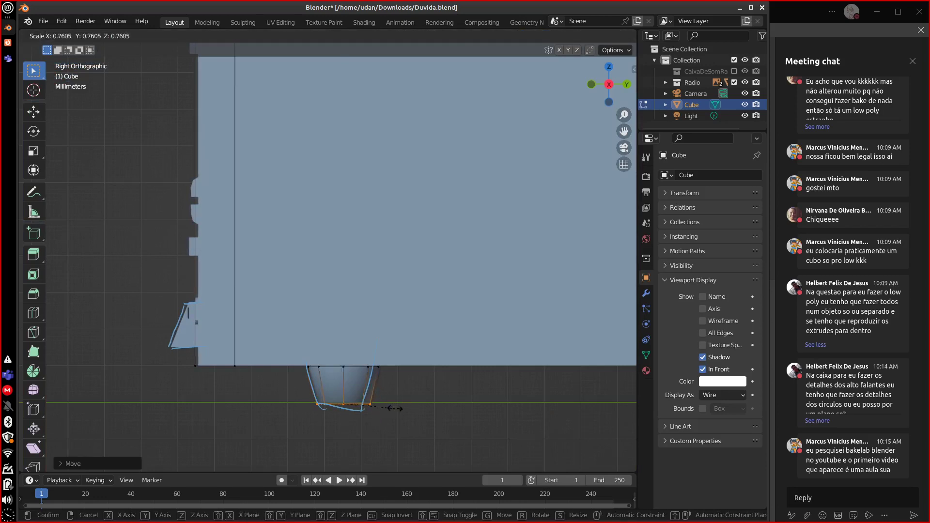
click(393, 408)
alt+right_click(361, 365)
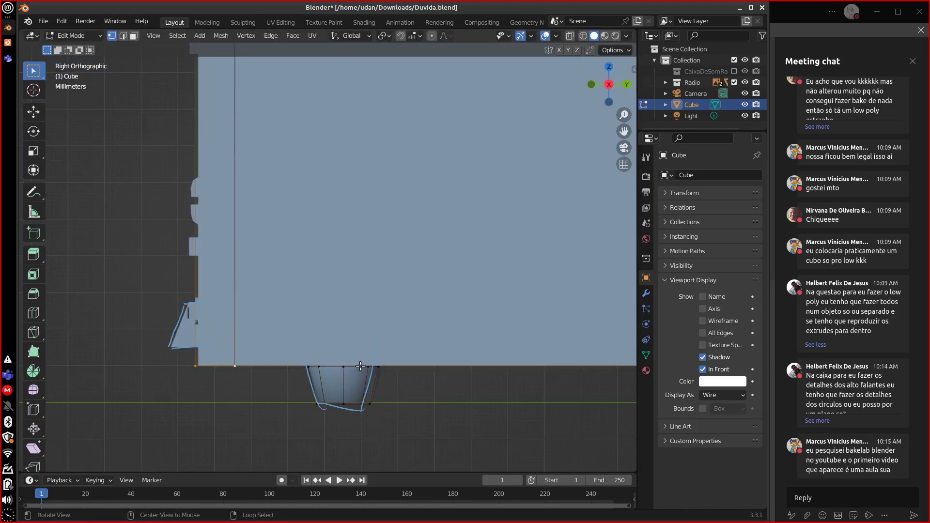
alt+right_click(365, 370)
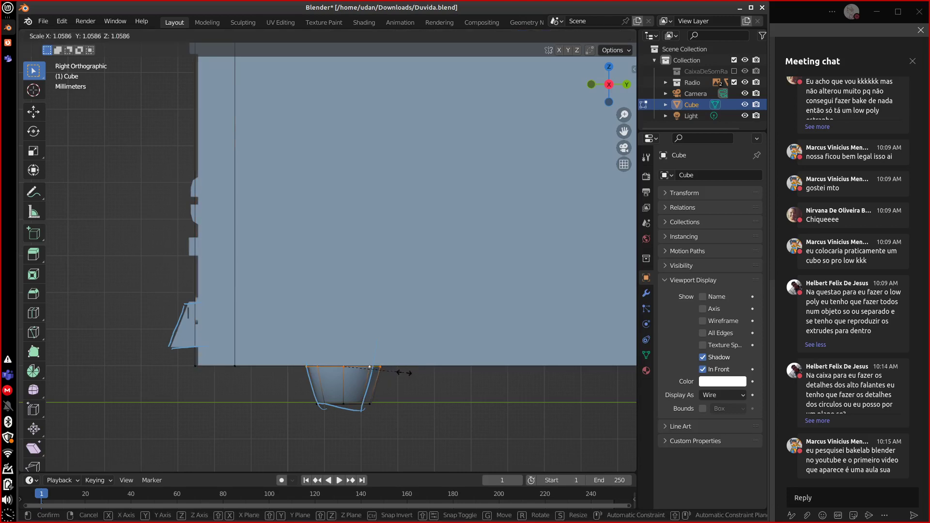
Select the whole linked foot cylinder and move it along X over the radio's foot in the front view.
alt+click(372, 404)
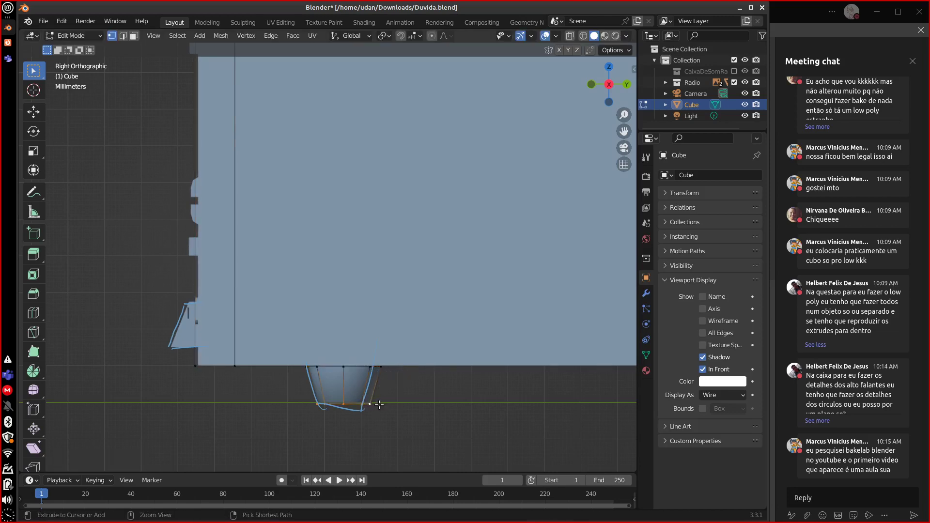
key(ctrl+l)
key(KP_1)
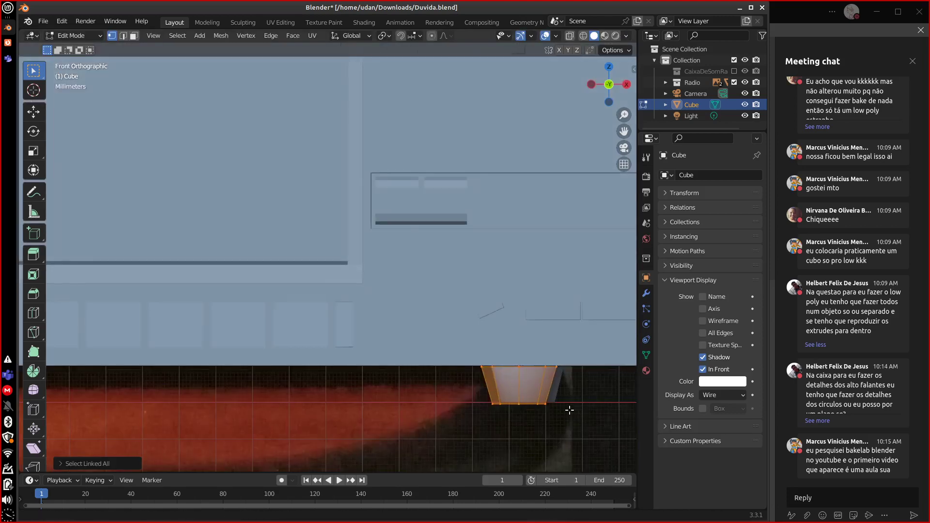
scroll(475, 390, up, 2)
key(g)
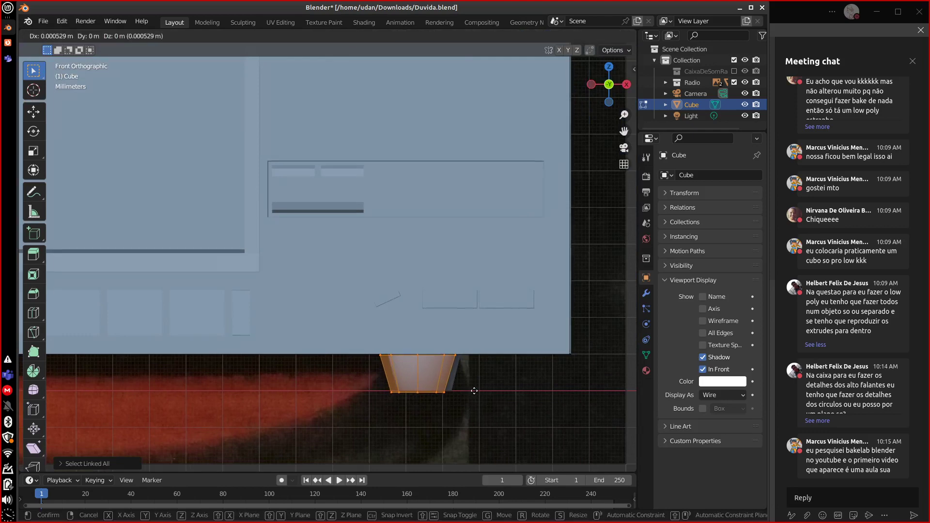
key(x)
click(480, 392)
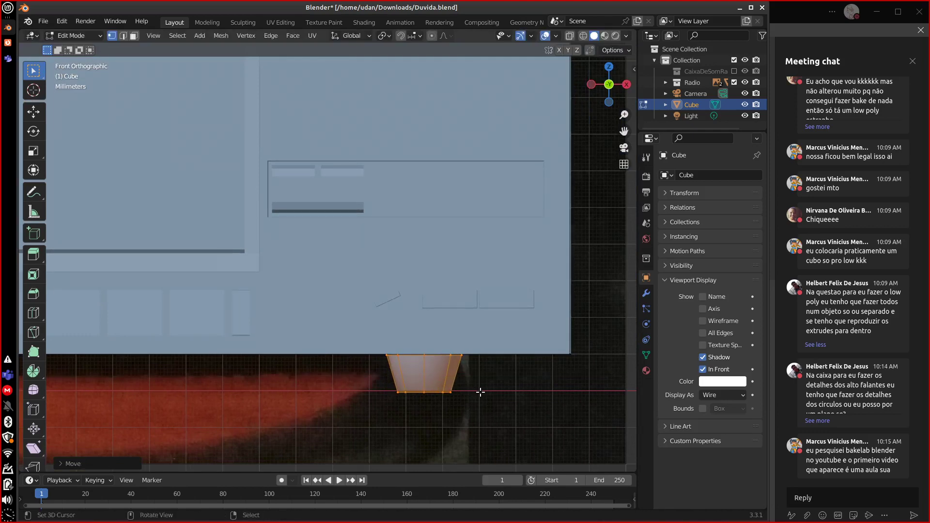
scroll(478, 393, down, 4)
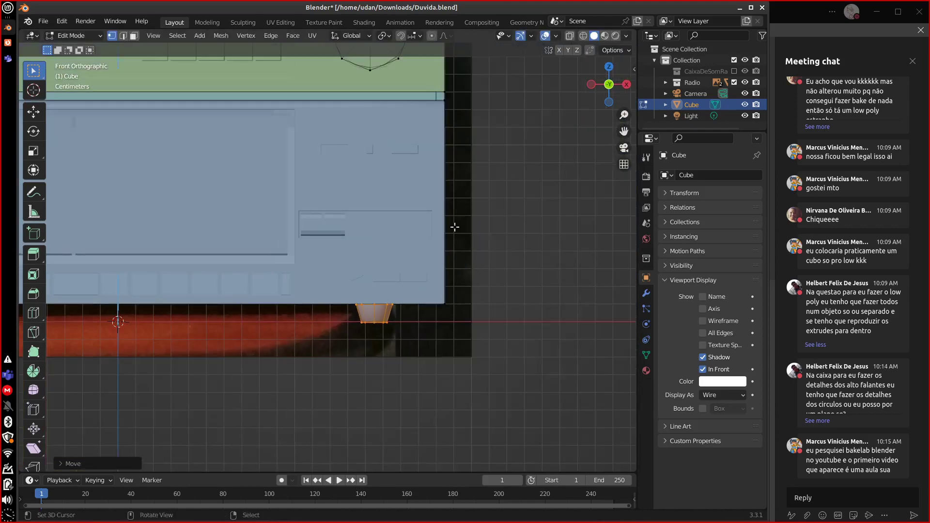
Examine the UV layout of the entire mesh in the UV Editing workspace, and return to the Layout workspace.
click(285, 22)
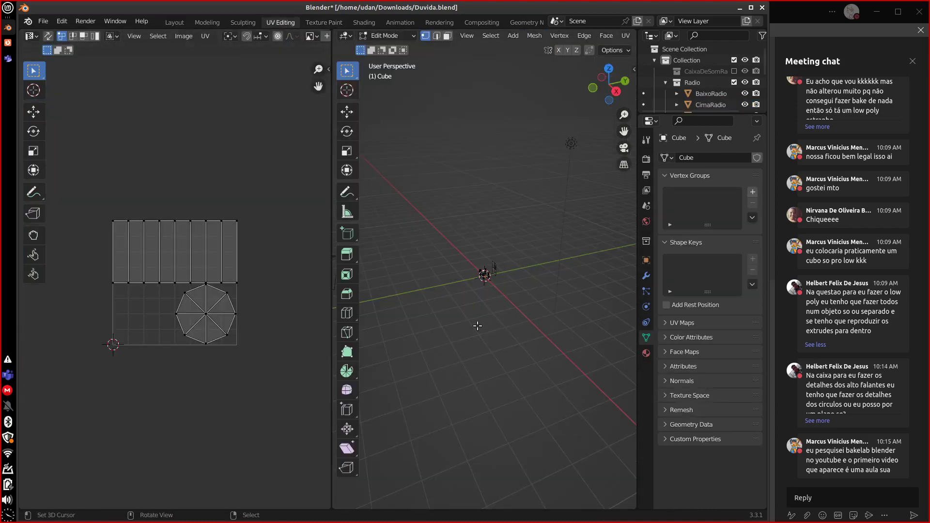
key(a)
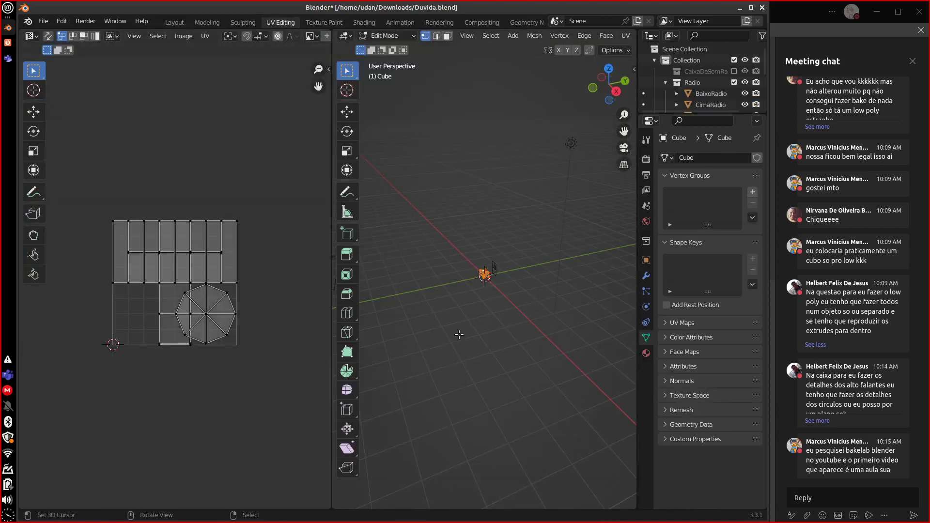
scroll(261, 361, up, 5)
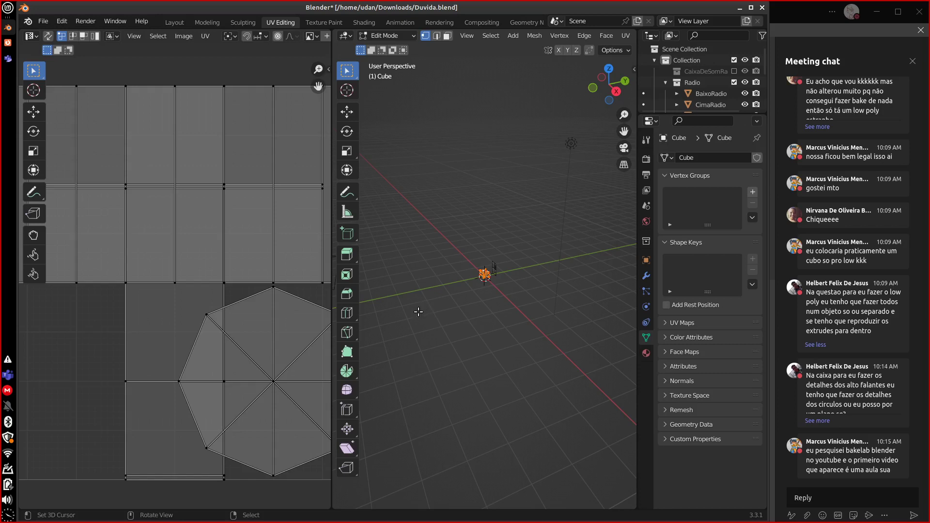
key(ctrl+space)
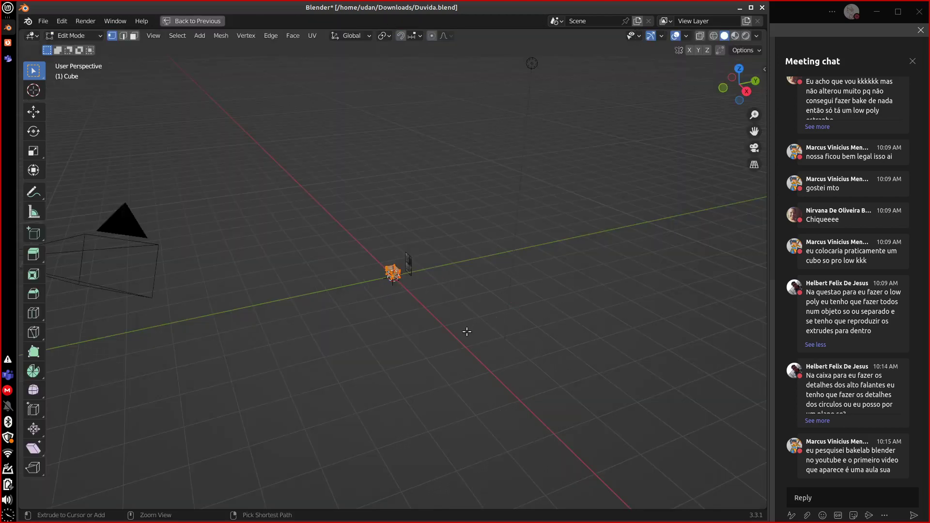
key(ctrl+space)
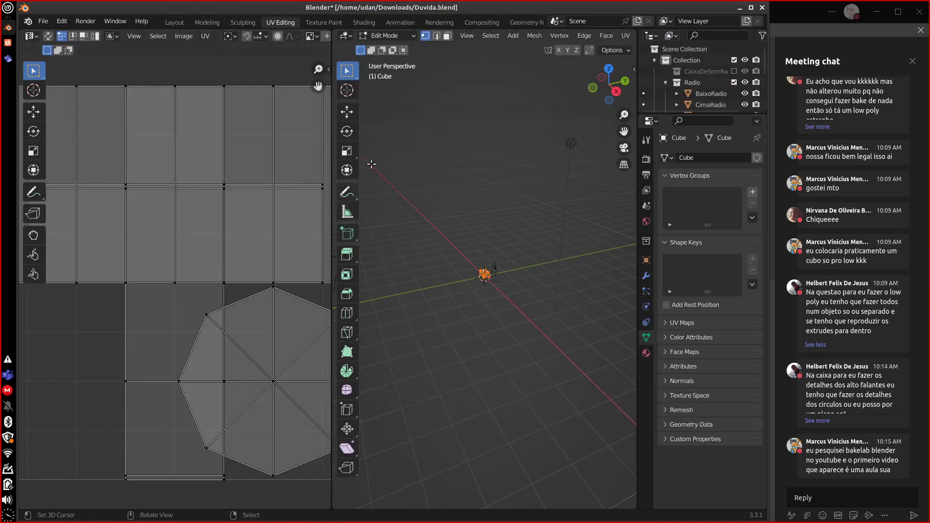
click(175, 23)
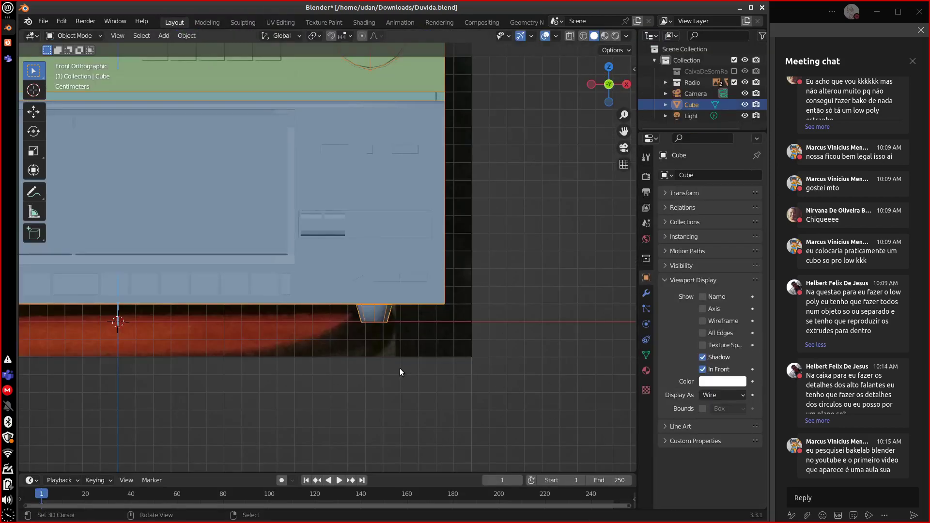
Add a cube to the low poly mesh in the right view, placed just in front of the radio's lower buttons.
shift+middle_drag(399, 372, 536, 370)
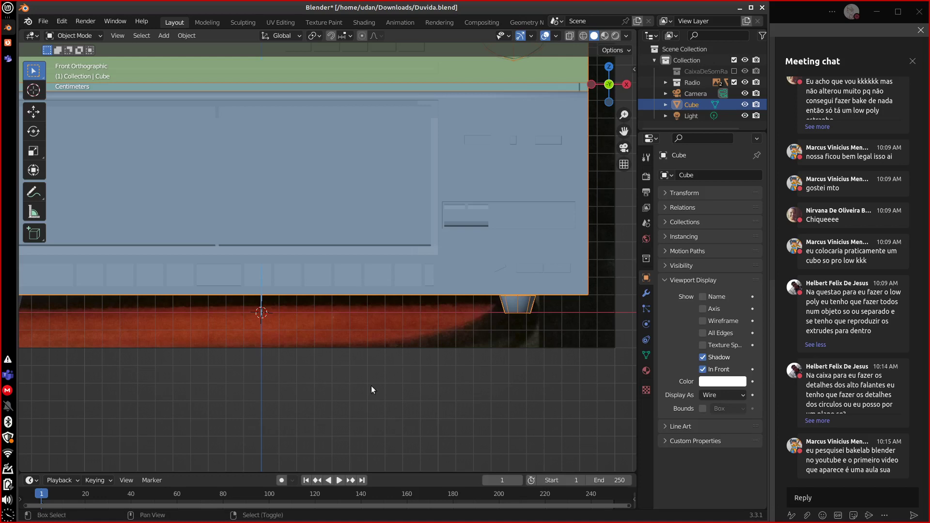
shift+middle_drag(372, 385, 486, 394)
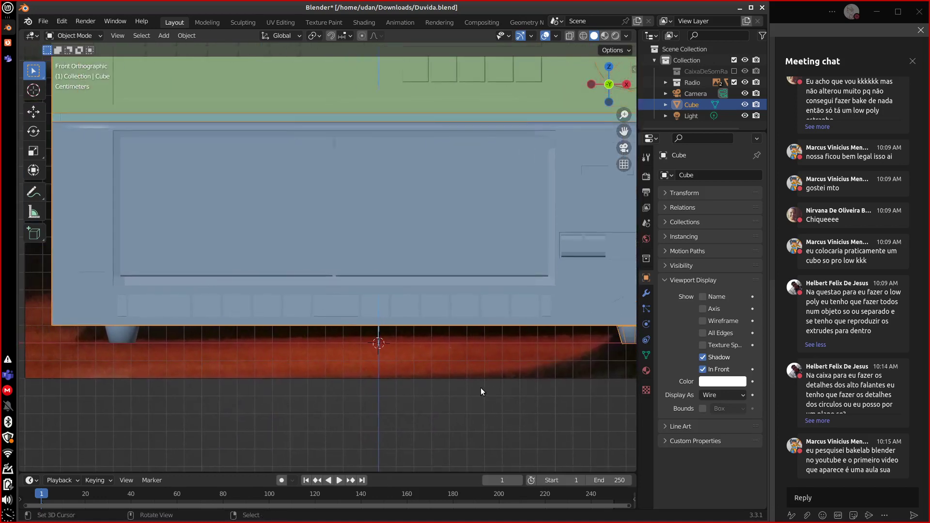
key(KP_3)
shift+middle_drag(375, 322, 455, 335)
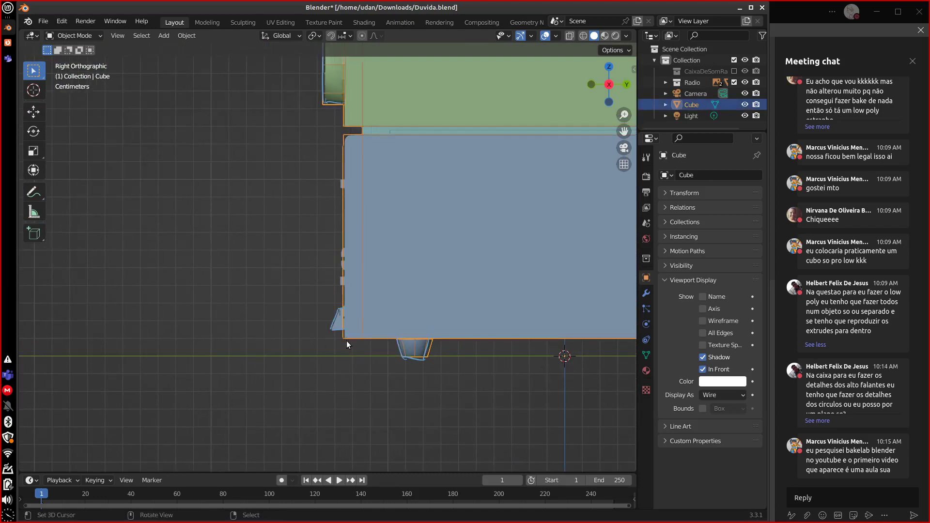
key(Tab)
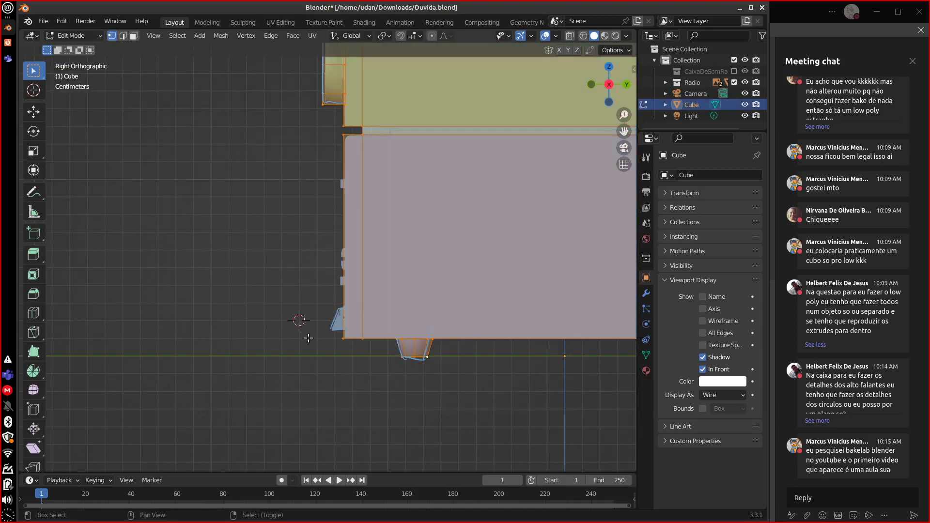
key(shift+a)
click(298, 293)
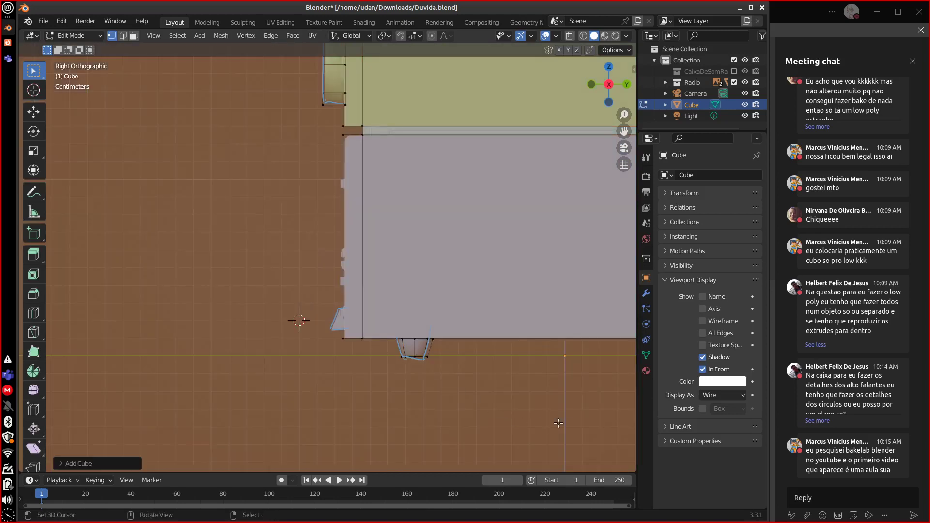
Scale the new cube down to roughly the height of the radio's lower button row.
key(s)
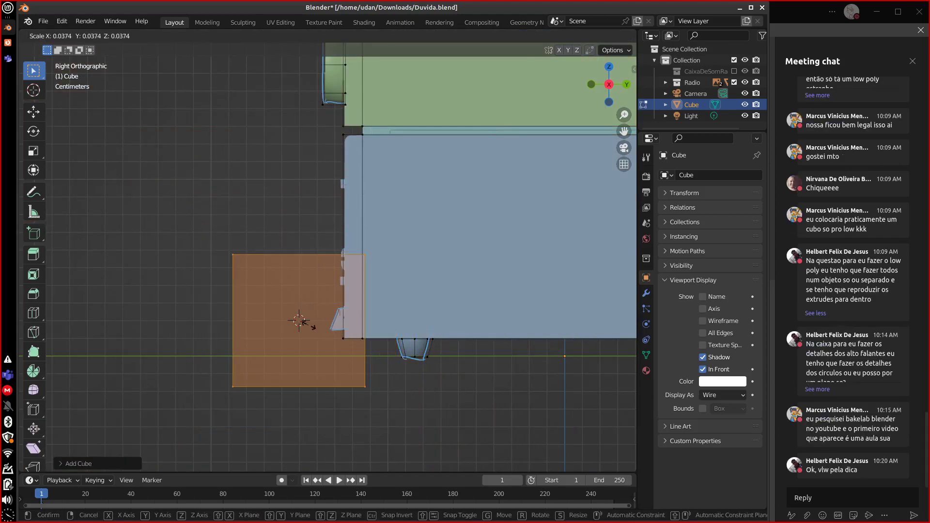
click(308, 323)
shift+middle_drag(381, 367, 361, 367)
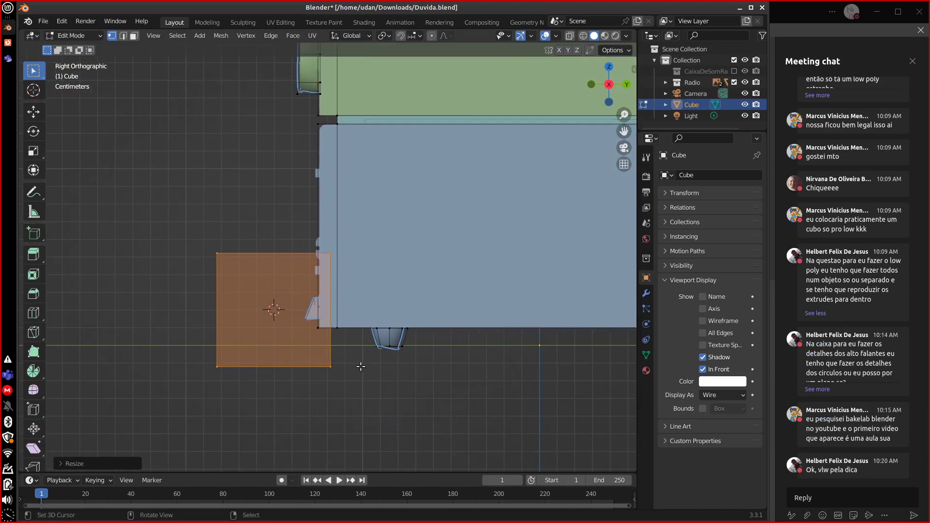
key(s)
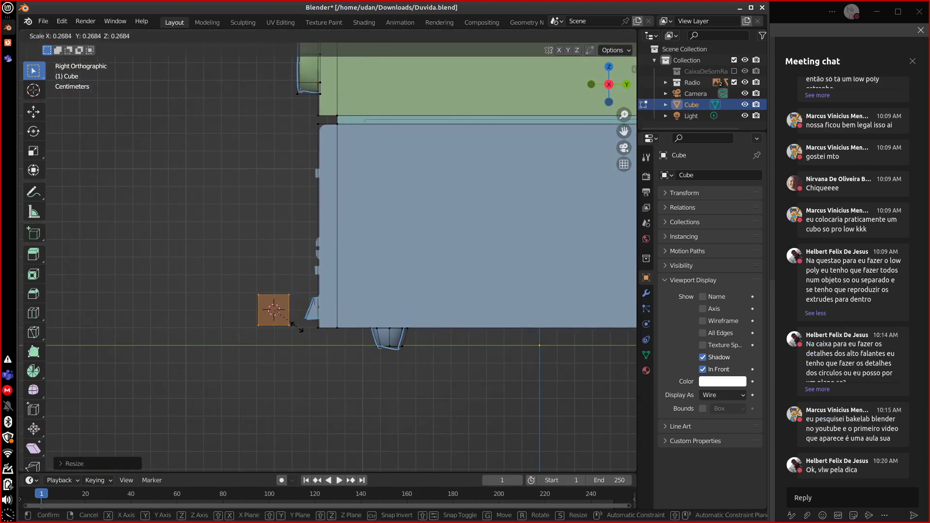
click(295, 325)
Switch to face selection and delete the small cube's face that points toward the radio.
middle_drag(312, 312, 283, 323)
key(3)
click(285, 326)
right_click(283, 324)
right_click(283, 322)
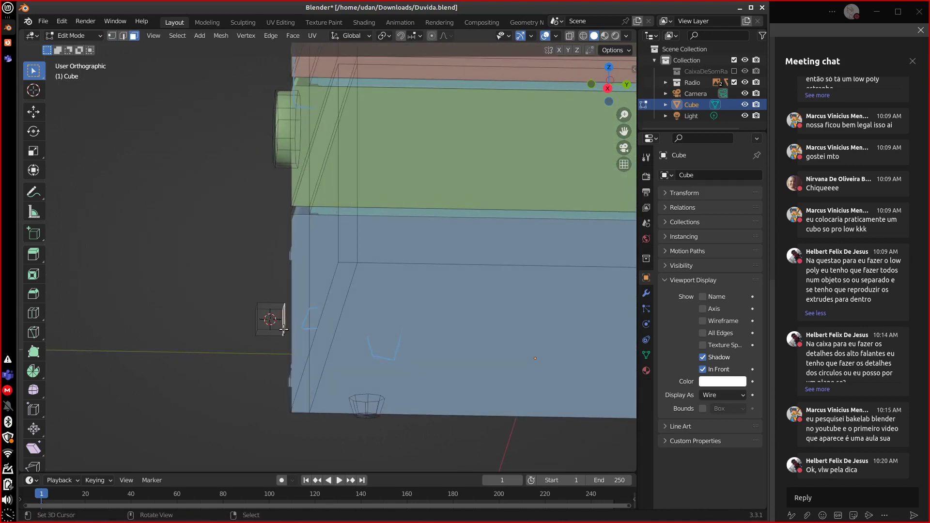
key(x)
click(275, 354)
Select the whole small box, stretch it along X in the front view, and align it with the left end of the button row.
alt+right_click(276, 329)
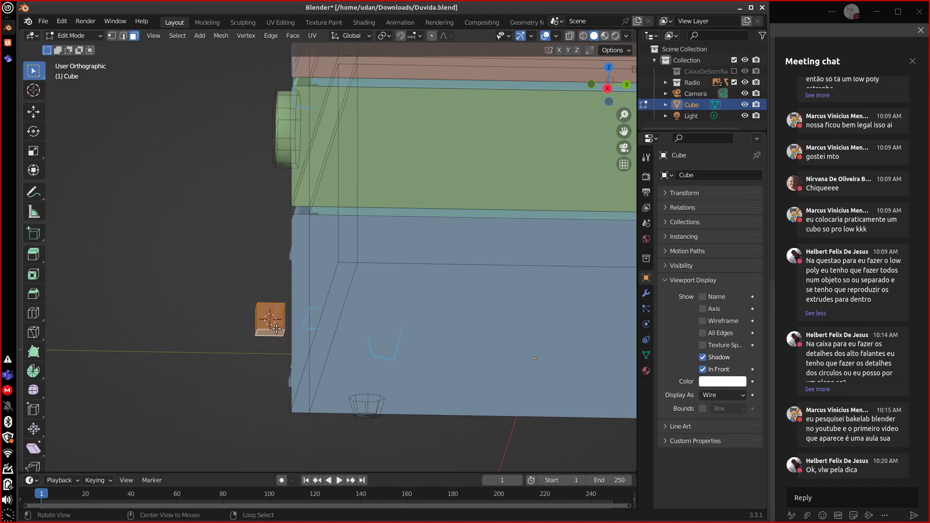
key(ctrl+l)
key(KP_1)
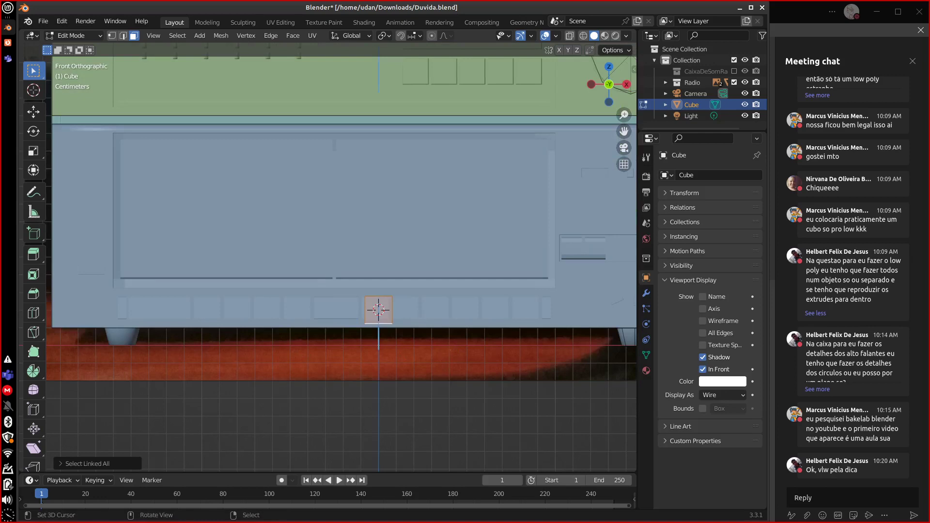
key(s)
key(x)
click(716, 324)
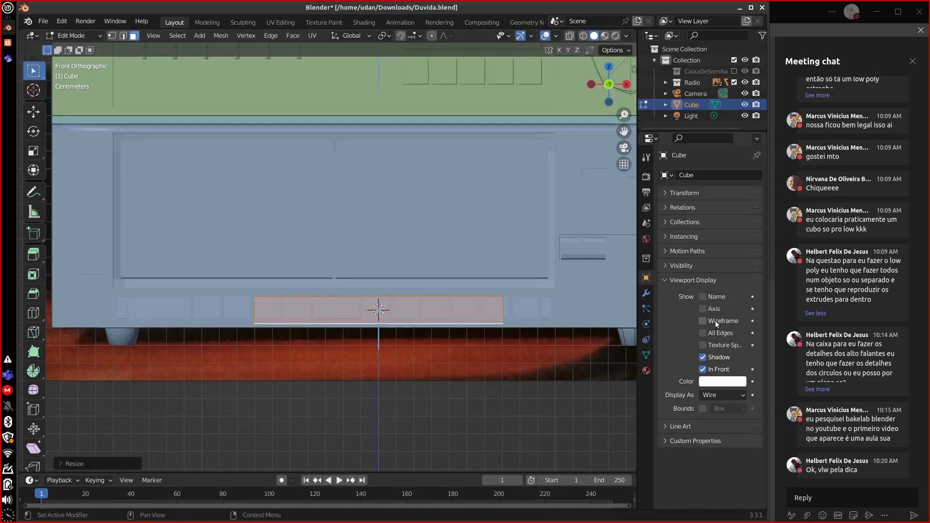
key(g)
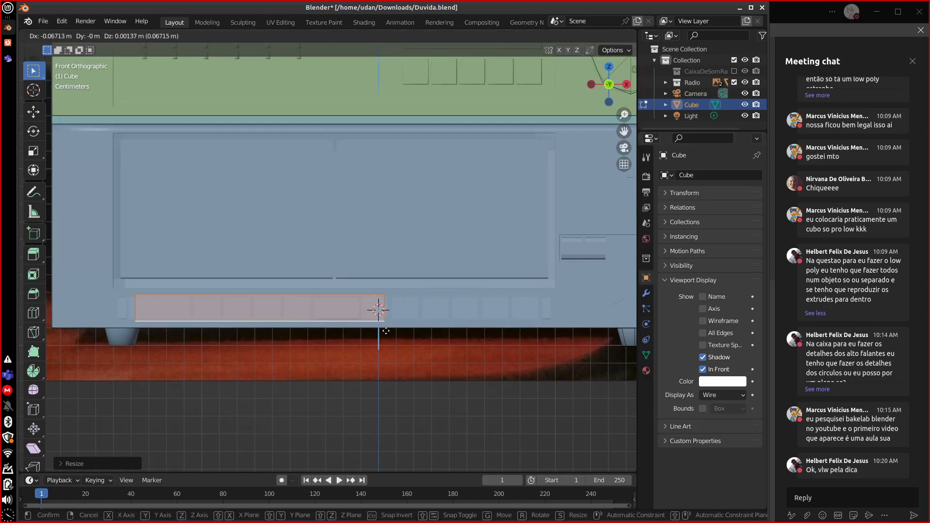
click(246, 341)
Select the small box's end face and move it along X until the box spans the whole lower button row.
middle_drag(334, 328, 324, 328)
click(325, 329)
key(KP_1)
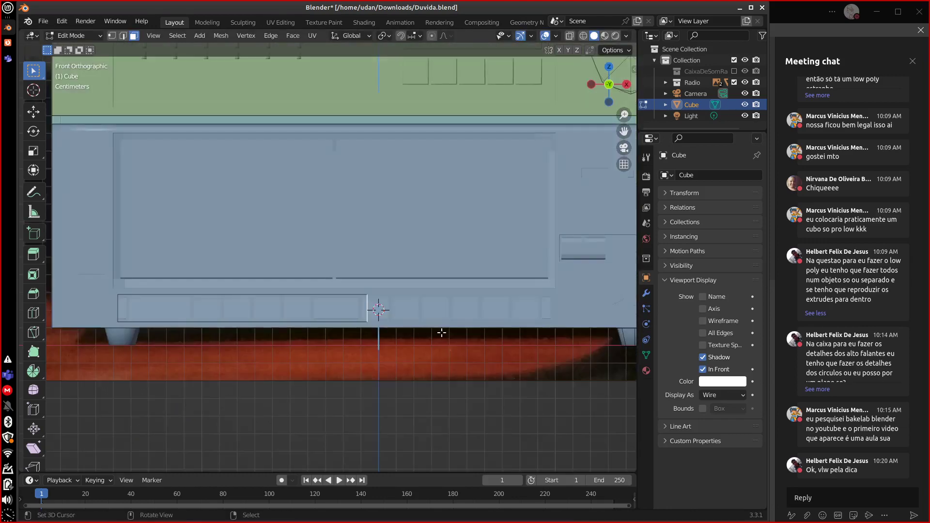
right_click(400, 329)
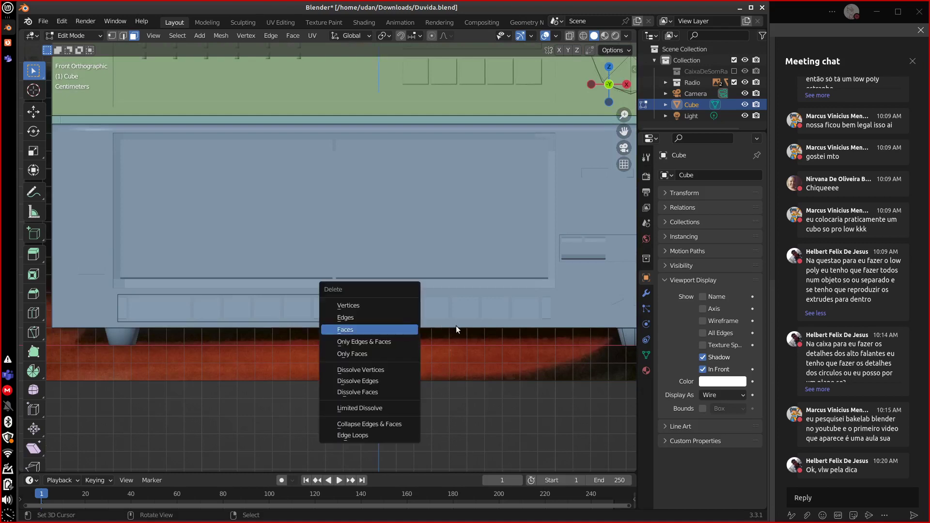
key(Escape)
key(g)
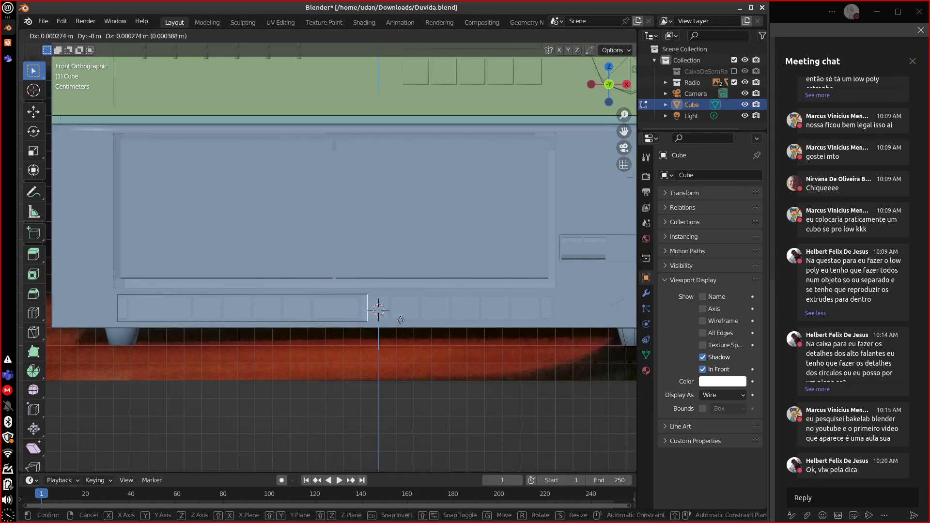
key(x)
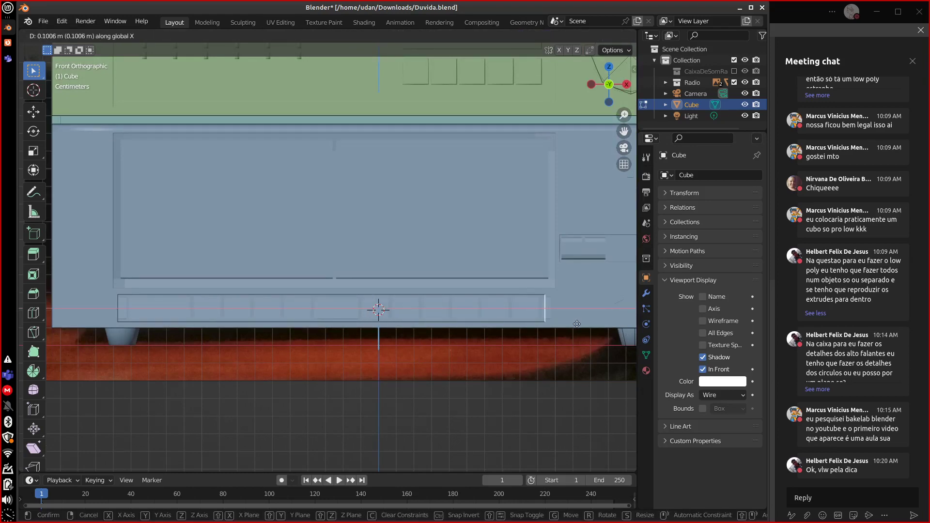
click(572, 325)
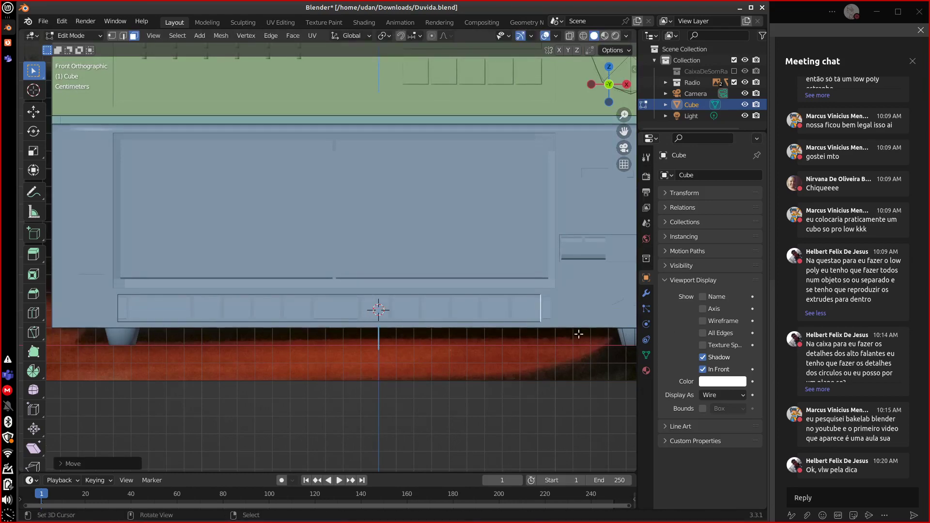
mouse_move(577, 333)
middle_down()
mouse_move(555, 358)
mouse_move(571, 345)
middle_up()
key(g)
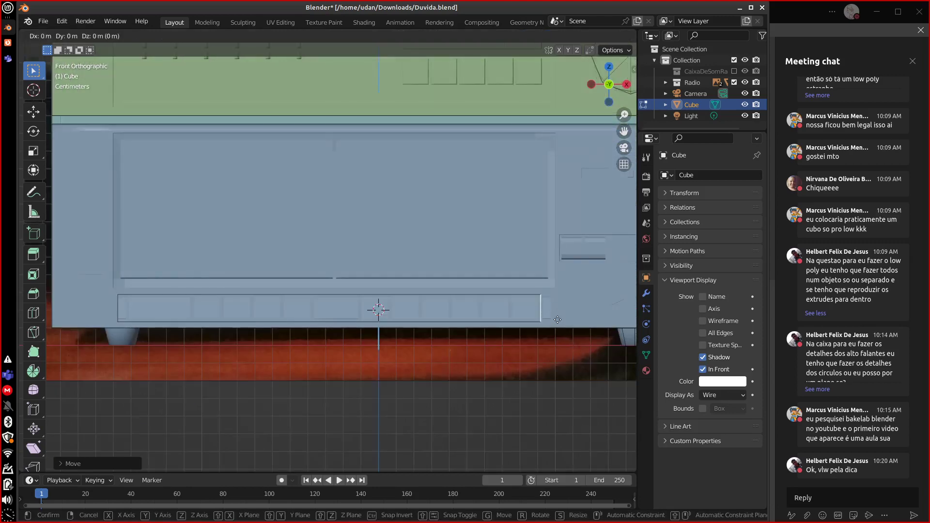
key(x)
click(567, 319)
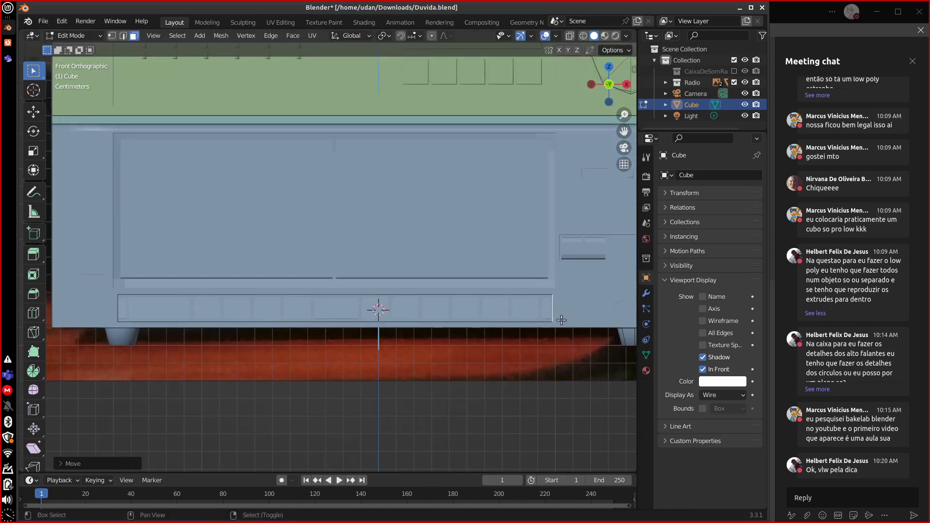
Select the whole small box and move it along Y in the right view until it meets the radio's front.
key(ctrl+l)
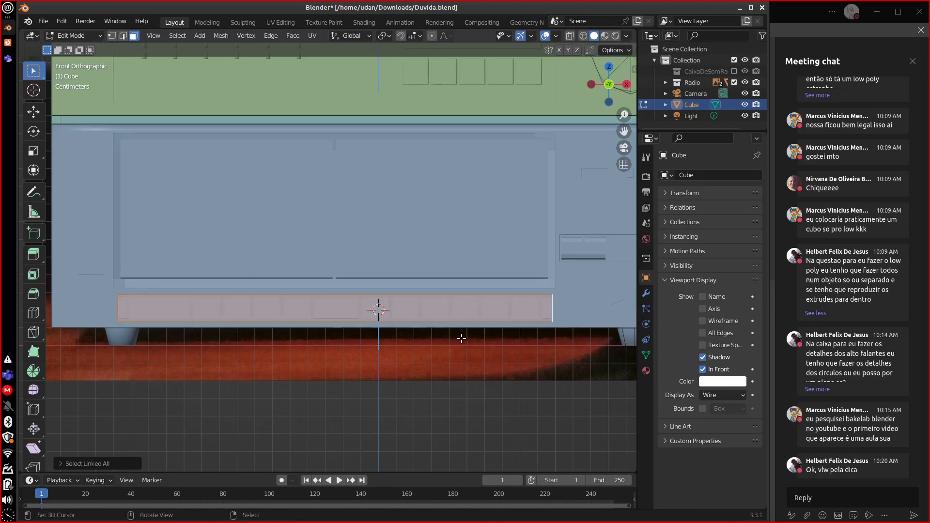
key(KP_3)
key(g)
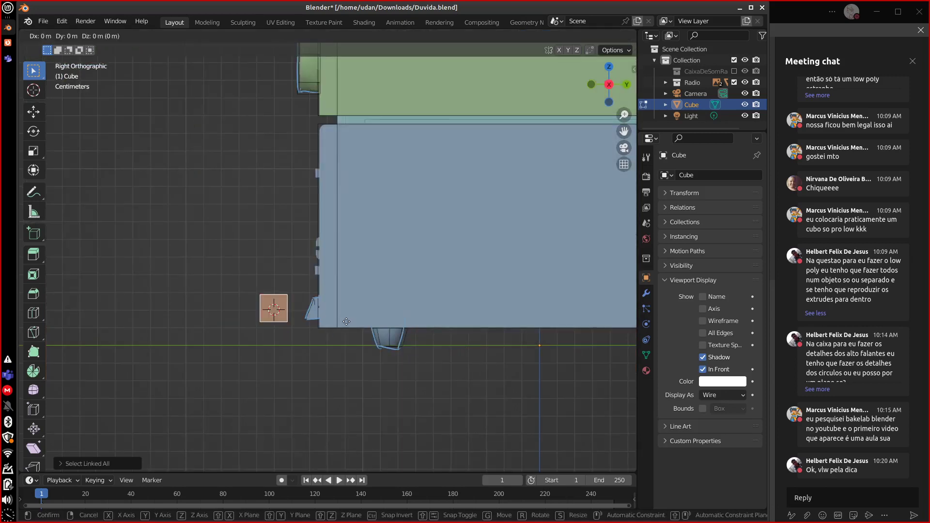
key(y)
click(377, 324)
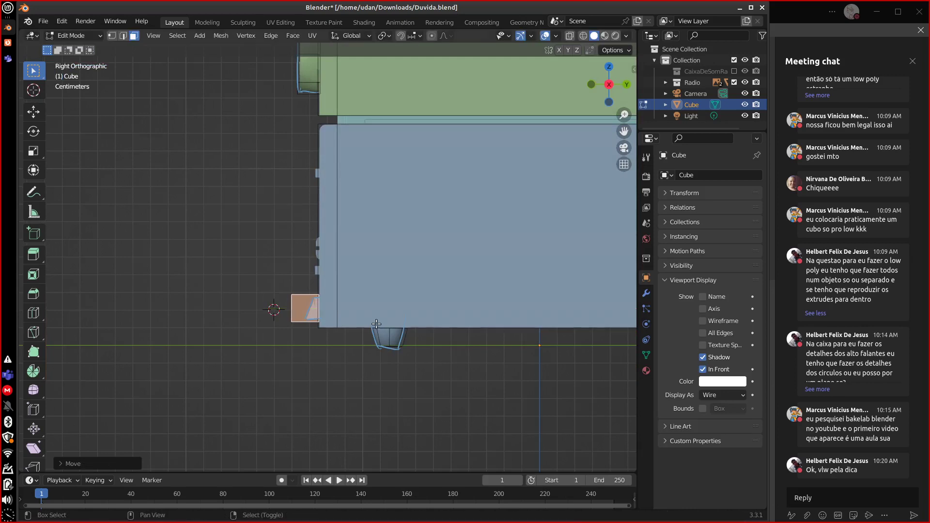
Select the small box's outer front face and move it inward along Y to match the depth of the lower buttons.
scroll(373, 339, up, 2)
scroll(372, 344, up, 3)
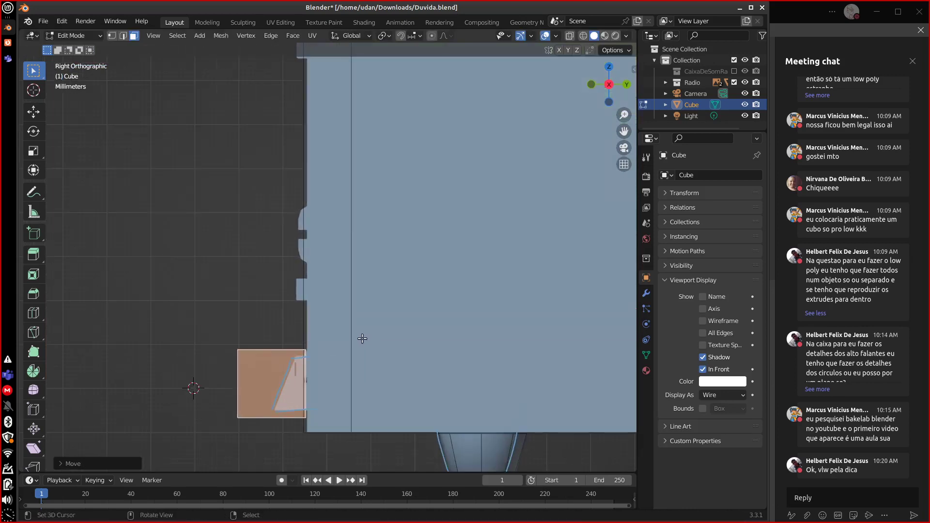
right_click(239, 387)
middle_drag(301, 353, 303, 406)
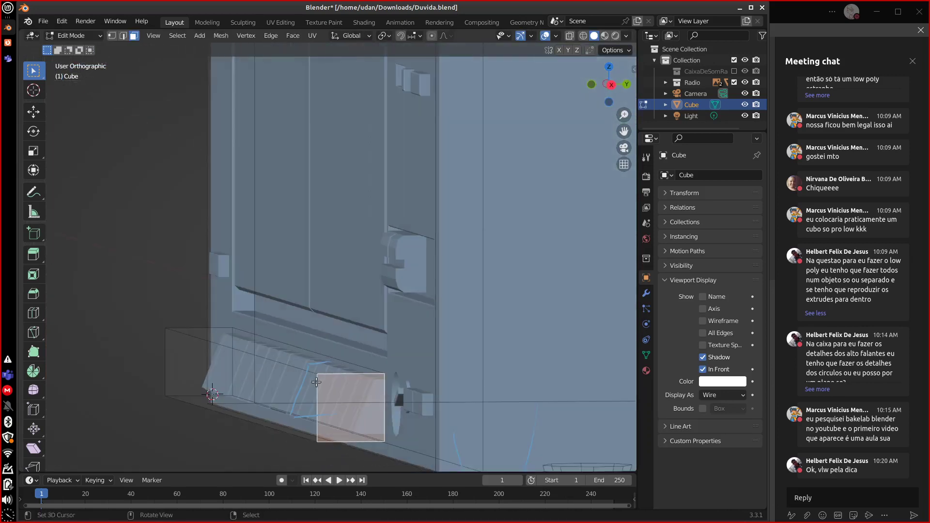
key(KP_3)
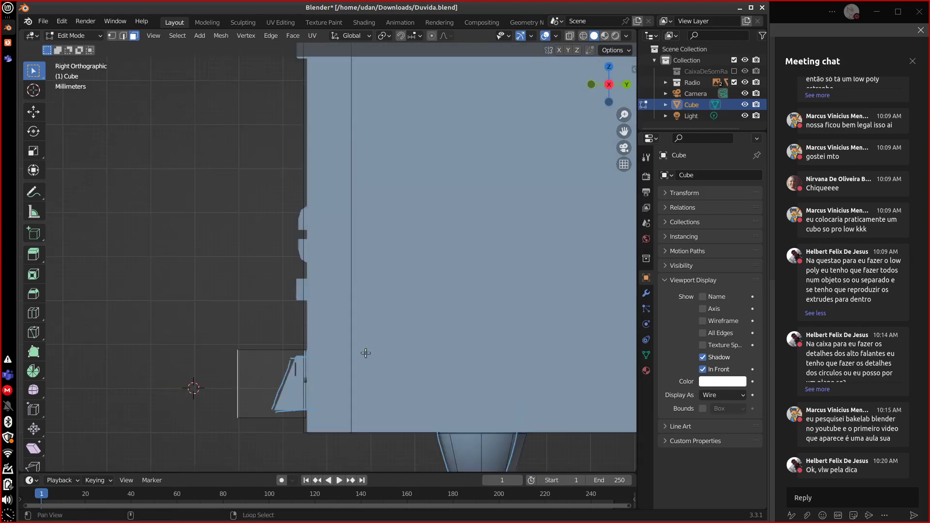
scroll(334, 310, up, 3)
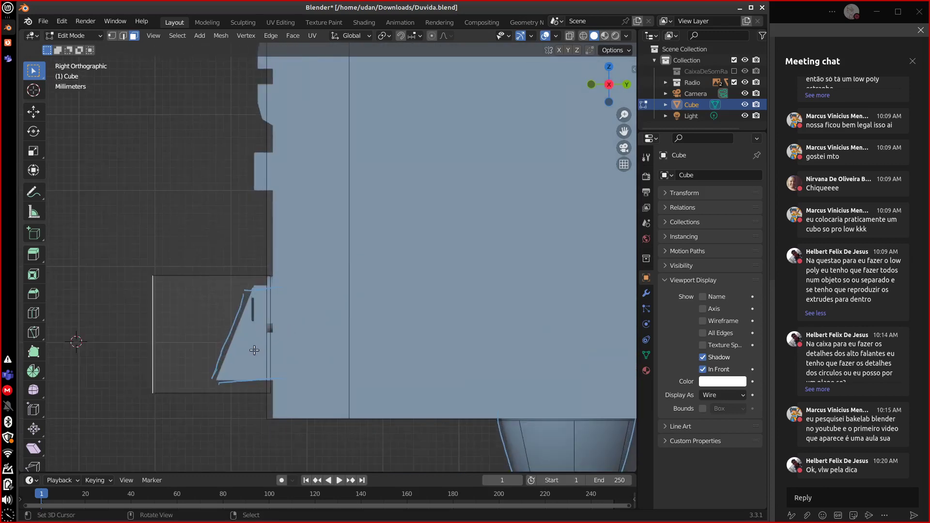
key(g)
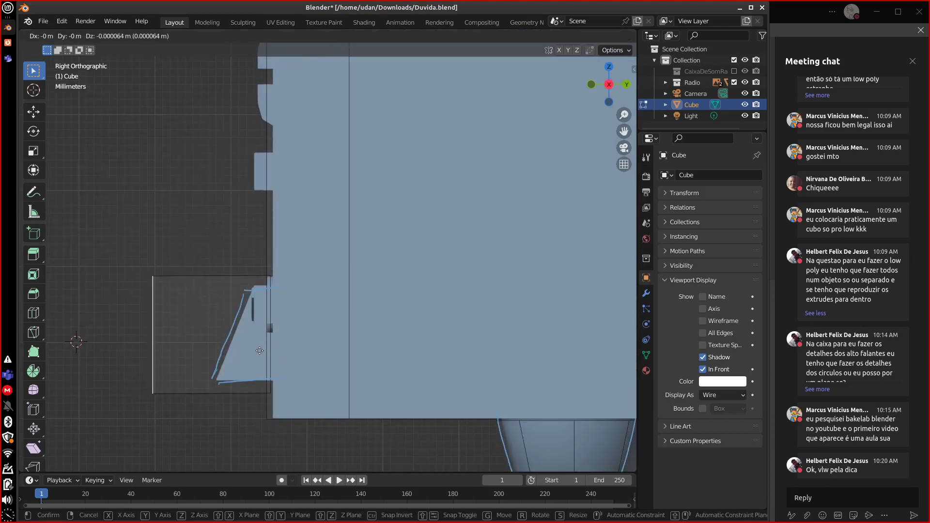
key(y)
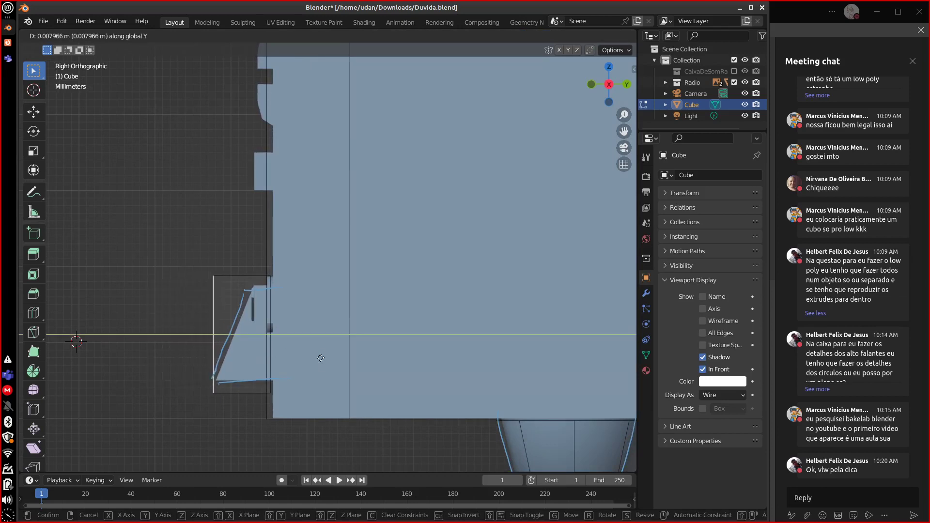
click(320, 358)
Select the whole small box, scale it down along Z, and nudge it up to match the height of the buttons.
key(l)
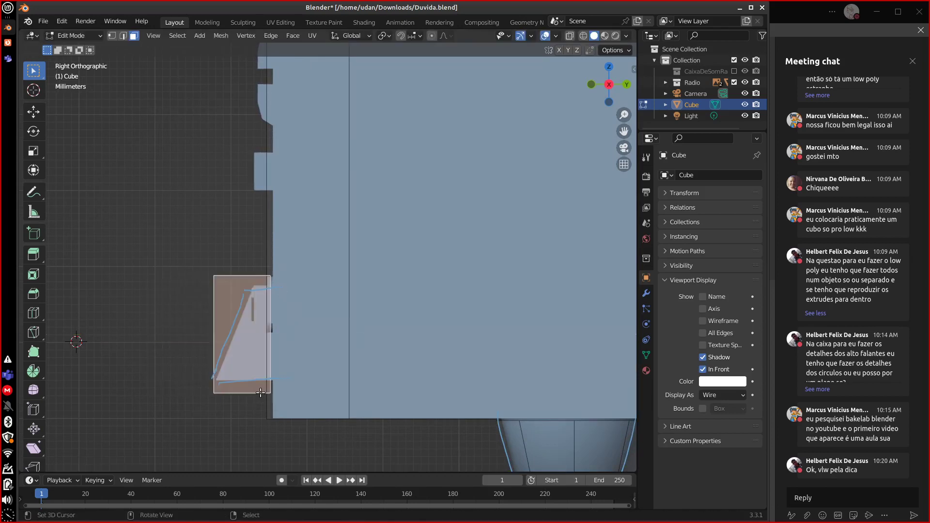
key(ctrl+l)
key(s)
key(z)
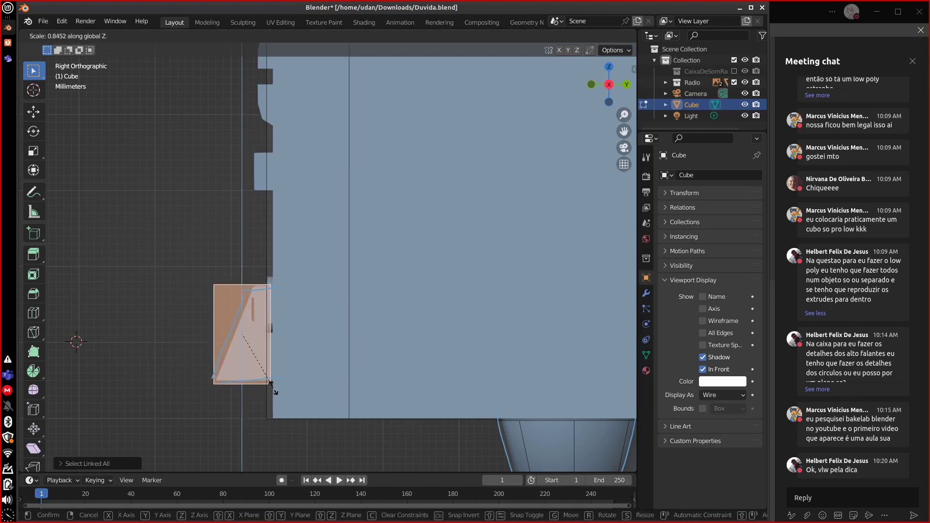
click(269, 376)
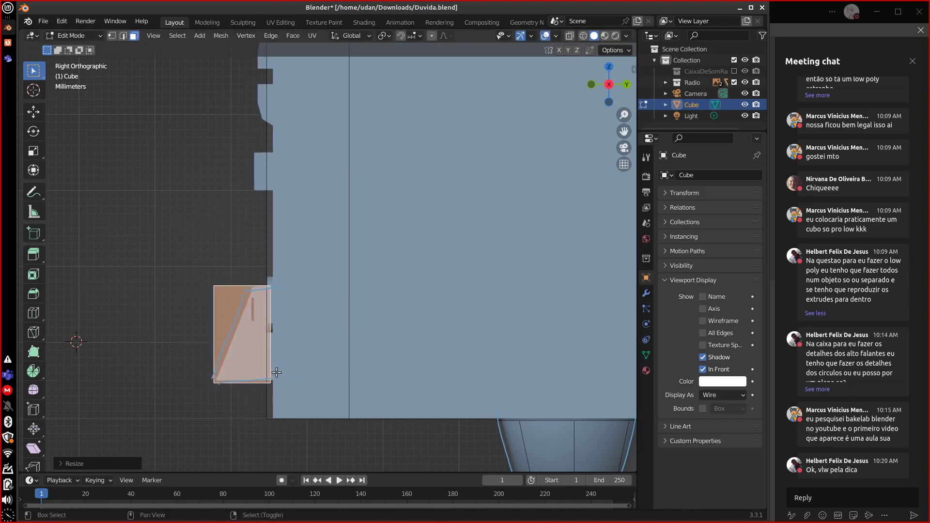
key(g)
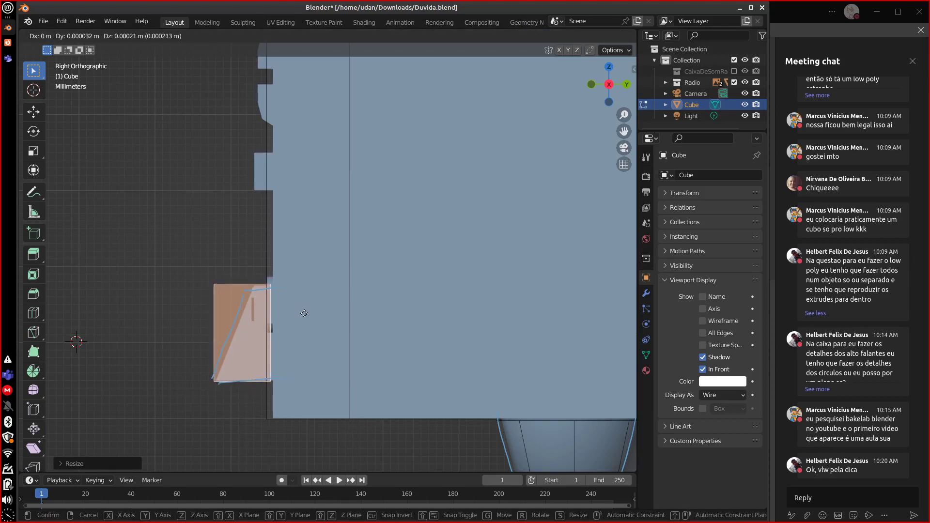
click(303, 314)
Switch to vertex selection and move the box's two upper front vertices inward in the right view to follow the buttons' slanted profile.
middle_drag(303, 313, 301, 300)
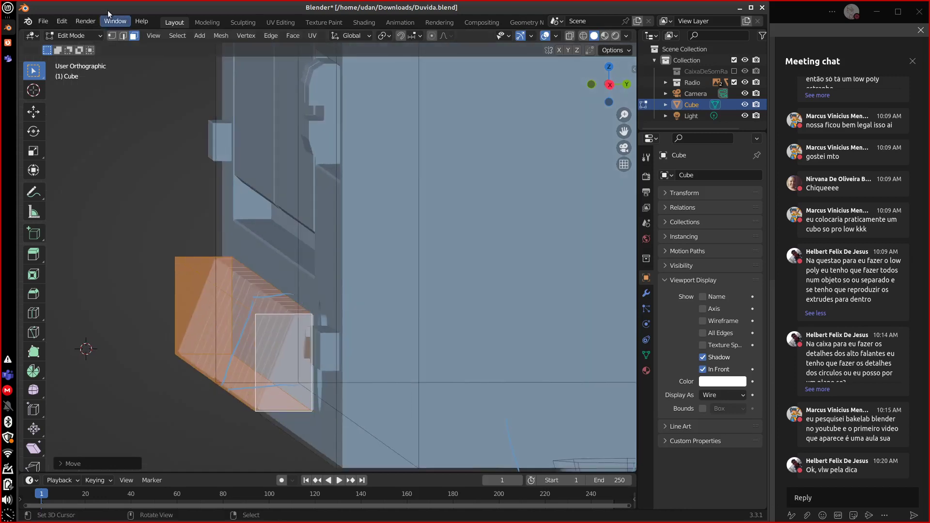
click(112, 36)
click(266, 315)
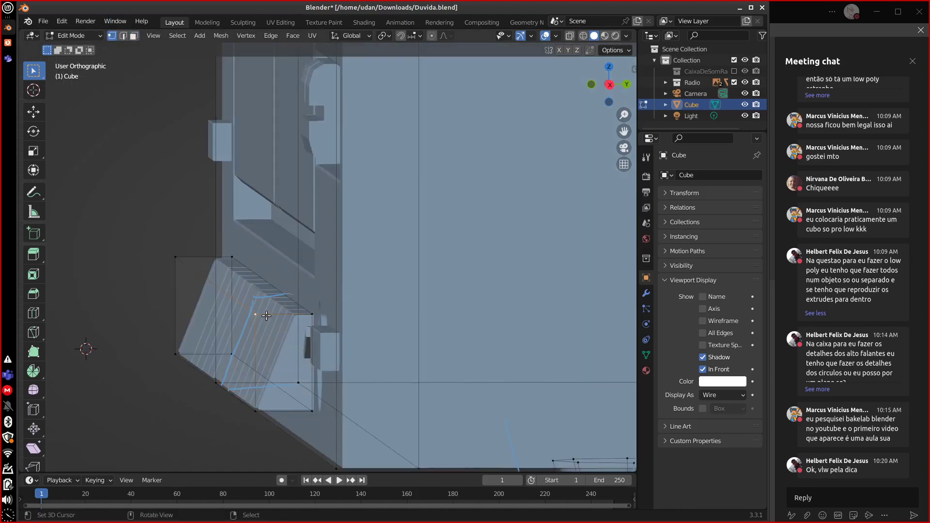
shift+right_click(187, 242)
key(KP_3)
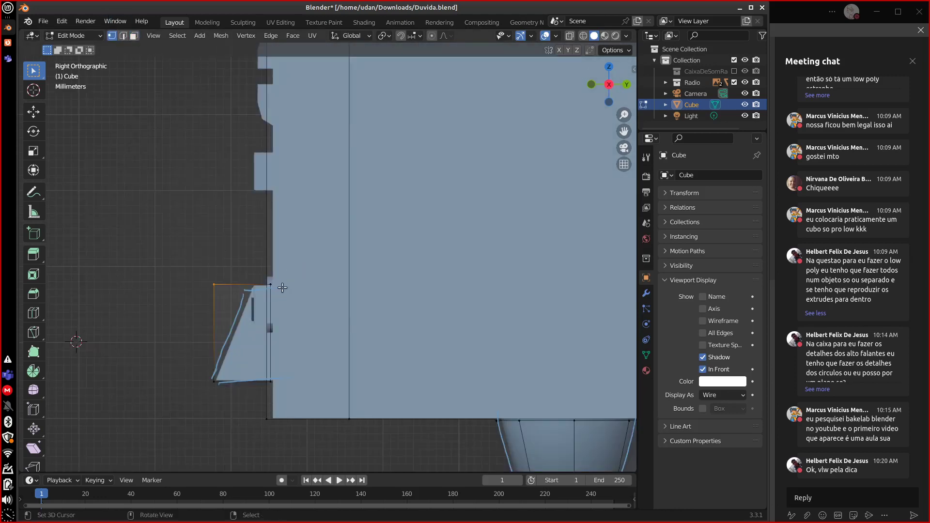
key(g)
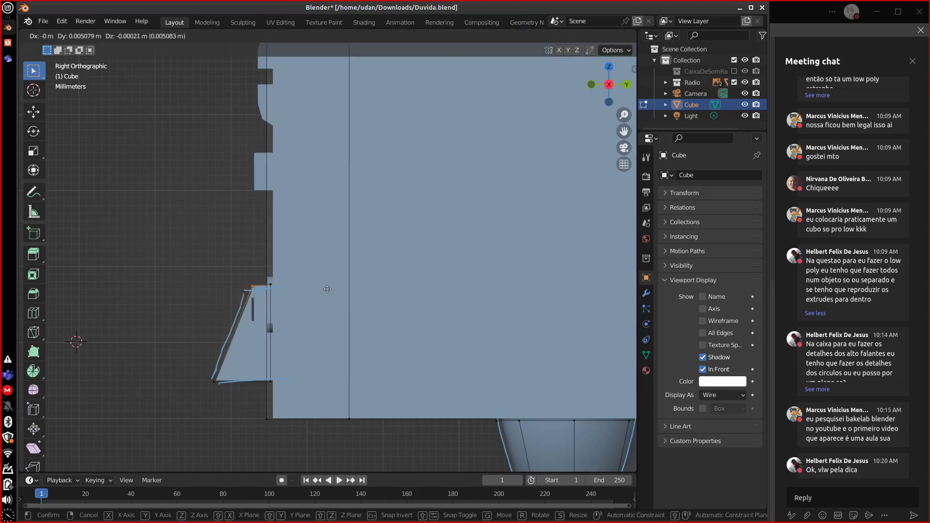
click(328, 290)
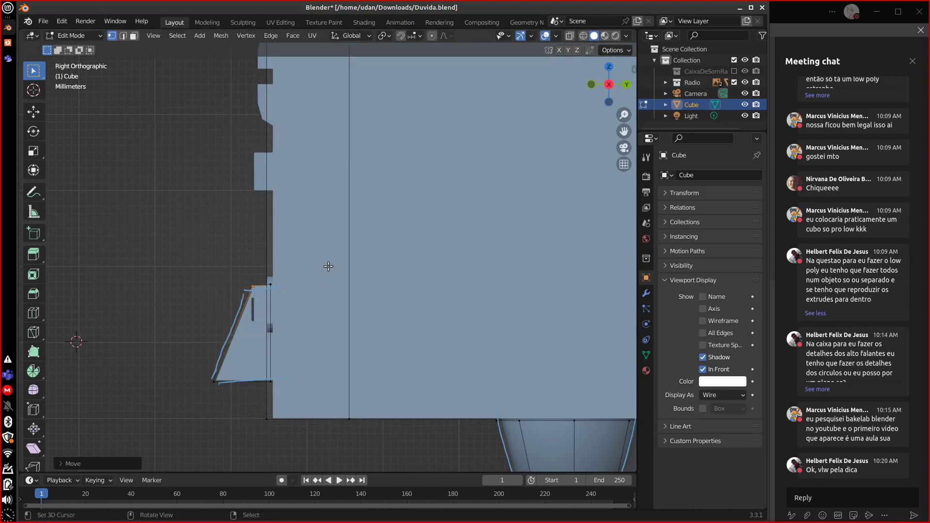
shift+middle_drag(326, 266, 421, 341)
scroll(425, 346, down, 10)
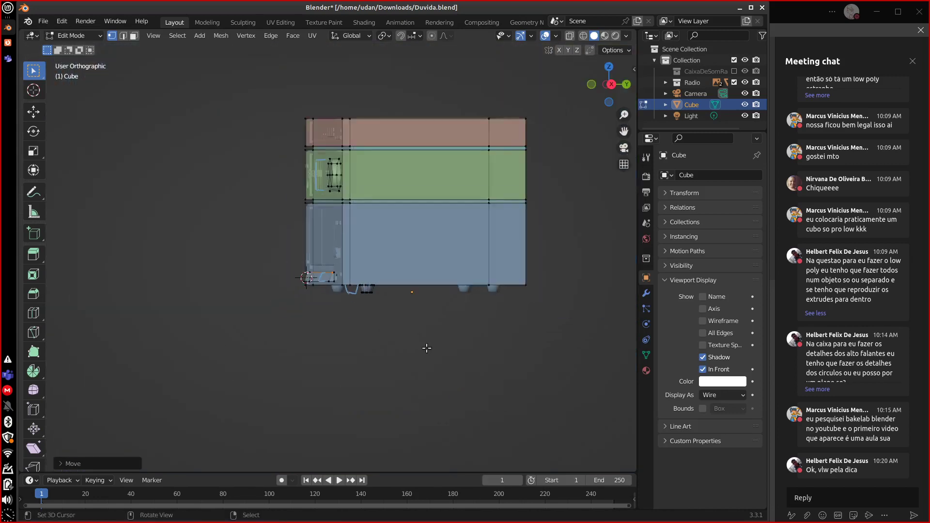
scroll(425, 346, up, 7)
alt+drag(424, 345, 413, 317)
alt+middle_drag(413, 317, 414, 312)
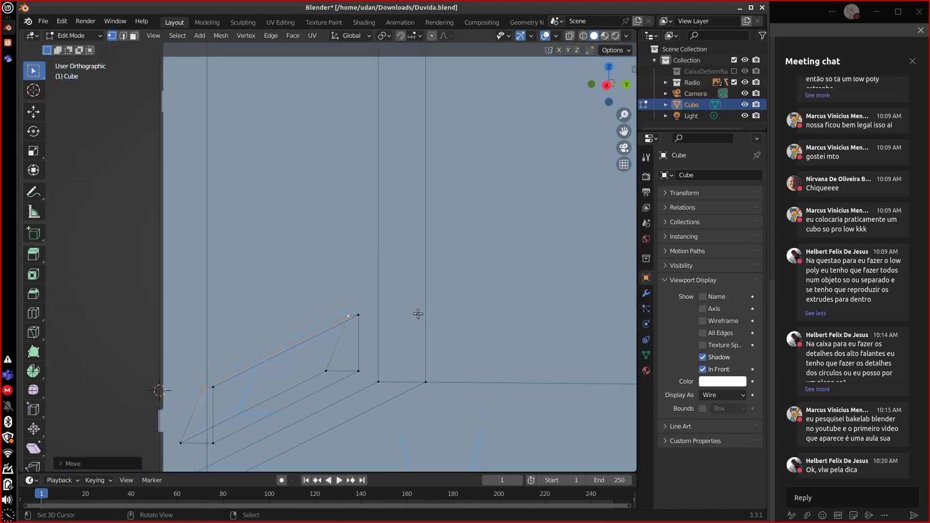
key(KP_3)
alt+right_click(285, 417)
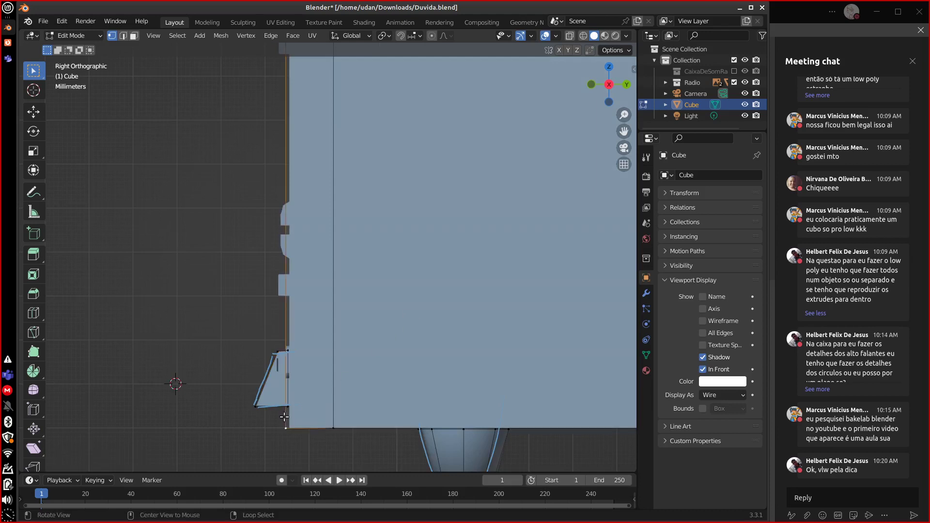
alt+shift+drag(353, 286, 353, 383)
shift+middle_drag(353, 383, 349, 368)
key(g)
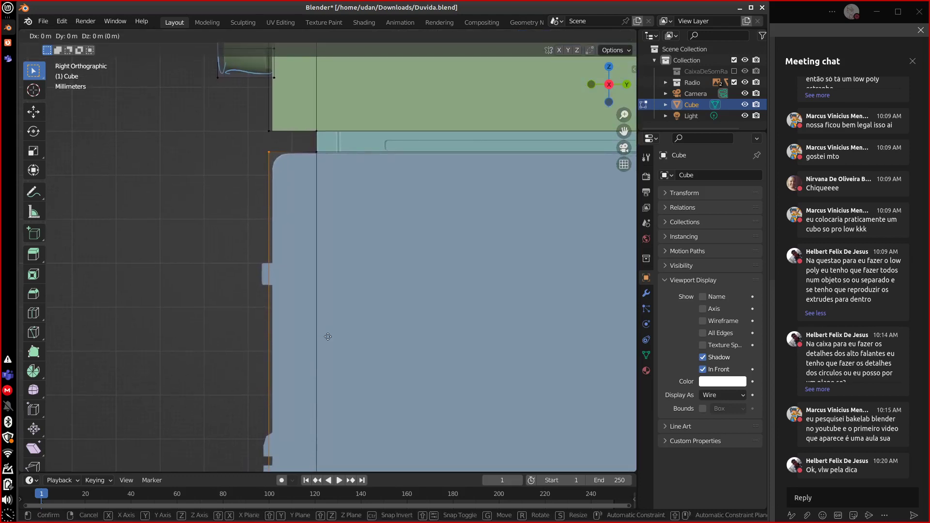
key(y)
right_click(330, 338)
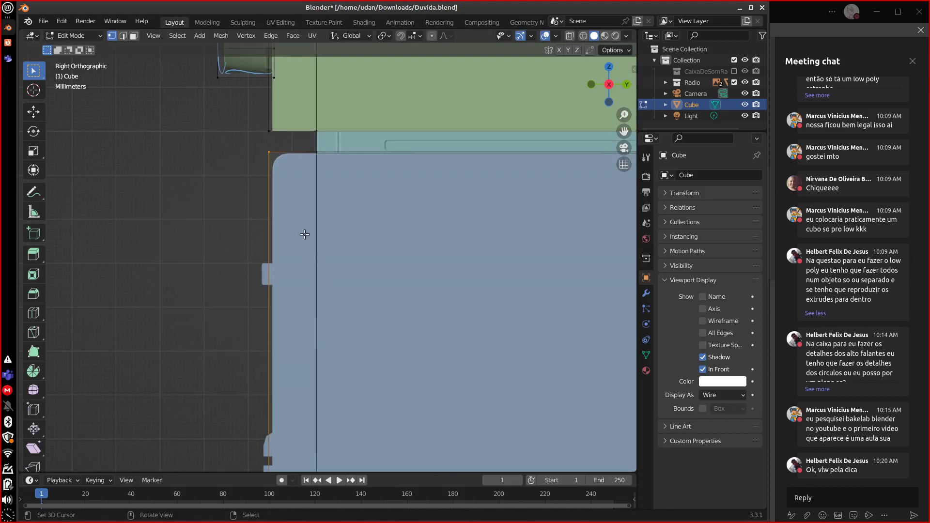
Select the front of the low poly mesh's lower section and move it along Y flush with the radio's front surface.
key(b)
drag(260, 144, 297, 176)
shift+middle_drag(362, 390, 375, 126)
middle_drag(325, 415, 350, 487)
shift+right_click(209, 88)
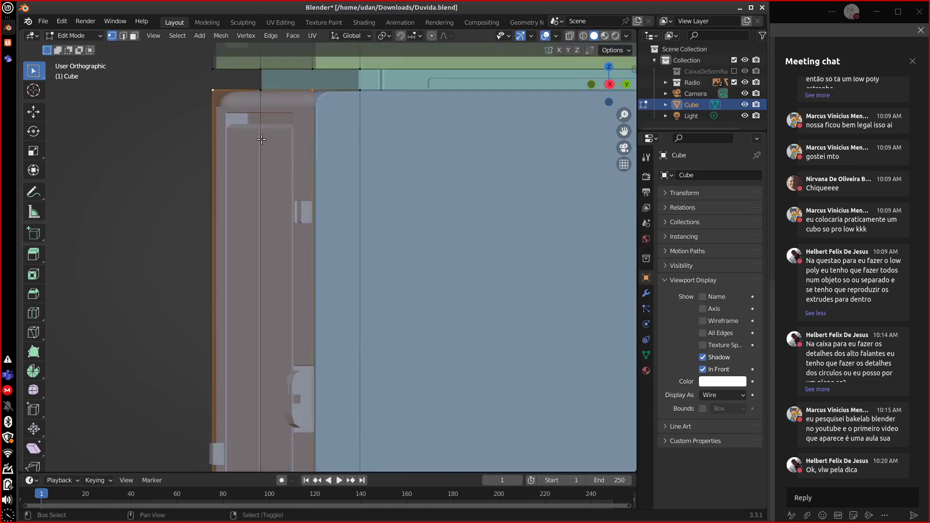
key(KP_3)
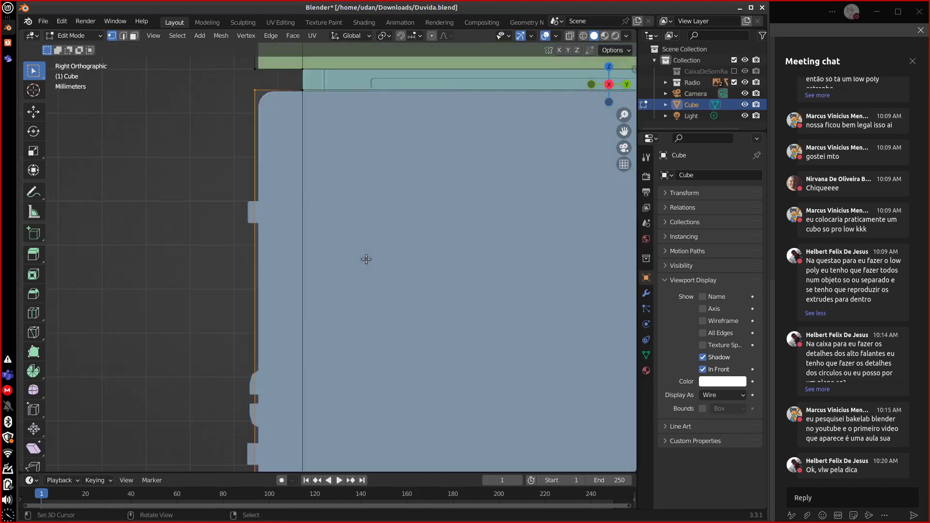
key(g)
key(y)
click(337, 272)
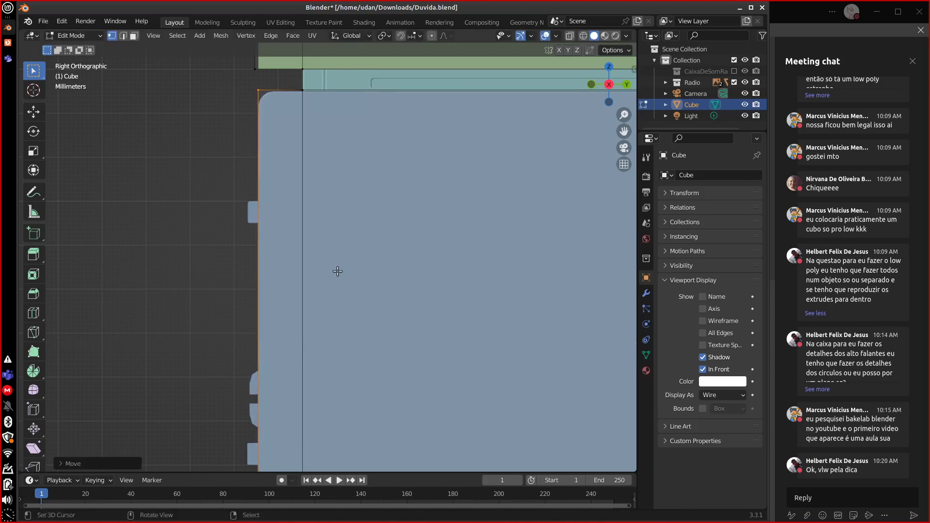
Draw freehand annotation circles around the knobs and buttons protruding from the radio's front in the right view.
shift+middle_drag(339, 318, 328, 241)
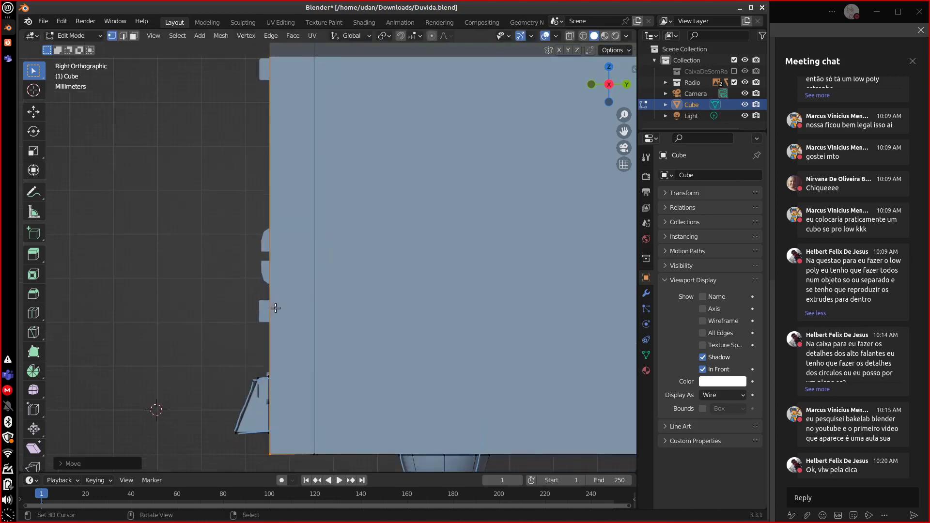
drag(256, 318, 274, 321)
mouse_move(274, 240)
mouse_down()
mouse_move(254, 252)
mouse_move(281, 279)
mouse_up()
shift+middle_drag(290, 122, 291, 217)
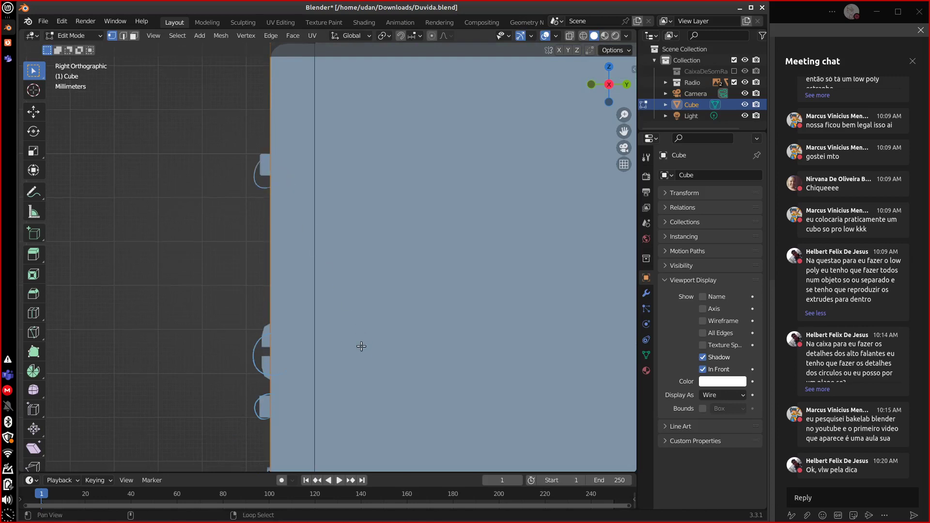
Compare the low poly mesh with the radio's front details in the right view and from an angle in Object Mode.
shift+middle_drag(361, 347, 365, 321)
alt+shift+drag(366, 321, 363, 461)
alt+shift+drag(389, 176, 378, 456)
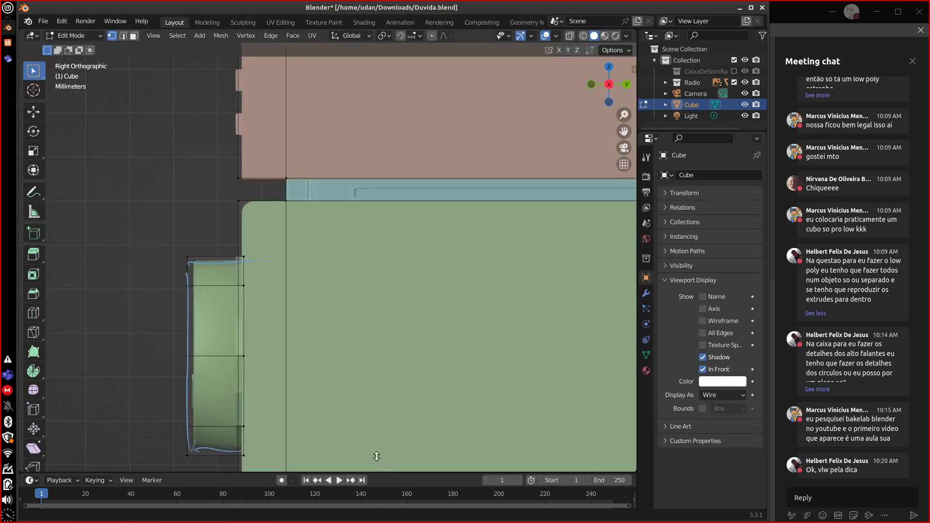
alt+shift+drag(402, 147, 396, 334)
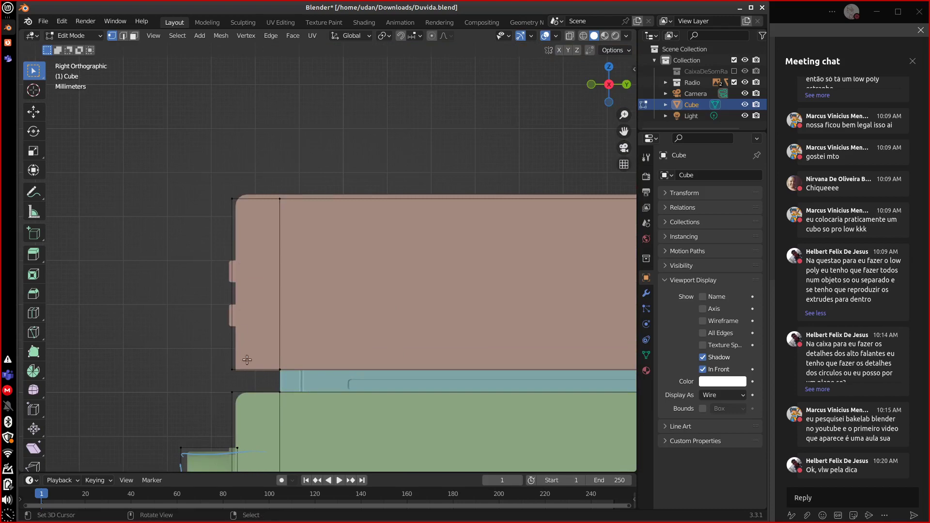
shift+middle_drag(370, 336, 374, 253)
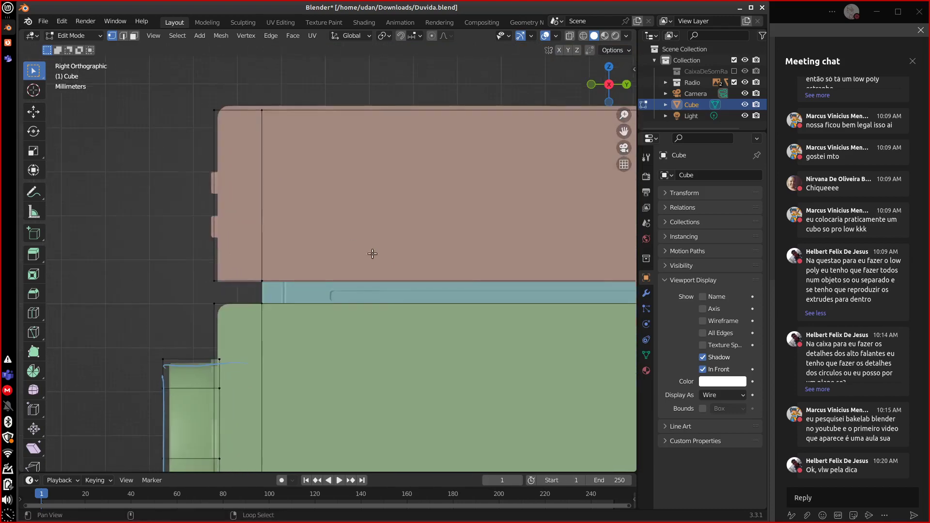
scroll(416, 366, down, 5)
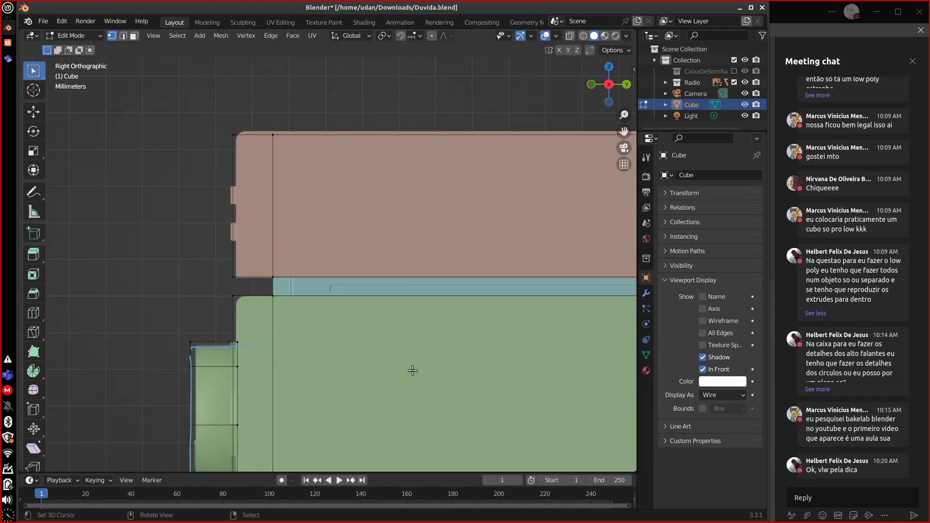
middle_drag(484, 370, 488, 247)
key(Tab)
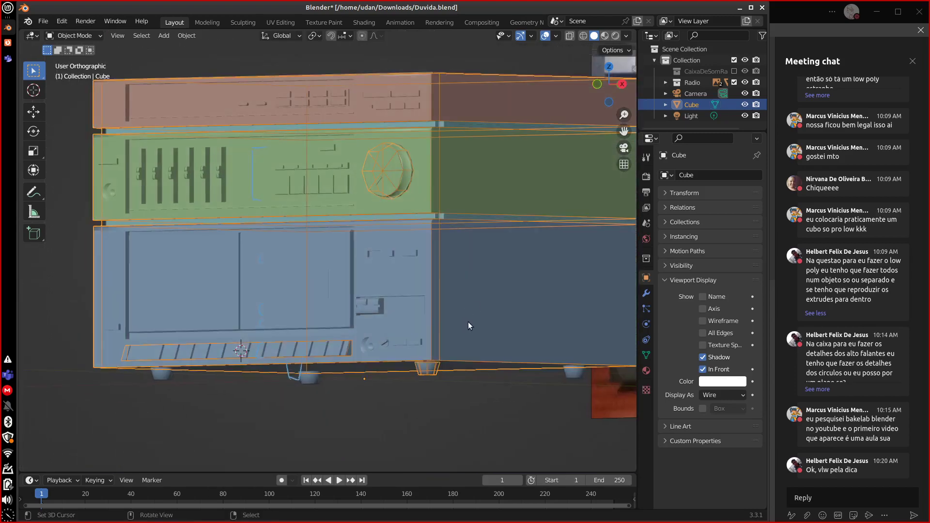
key(shift+z)
key(shift+z)
mouse_move(457, 335)
middle_down()
mouse_move(453, 353)
mouse_move(440, 345)
middle_up()
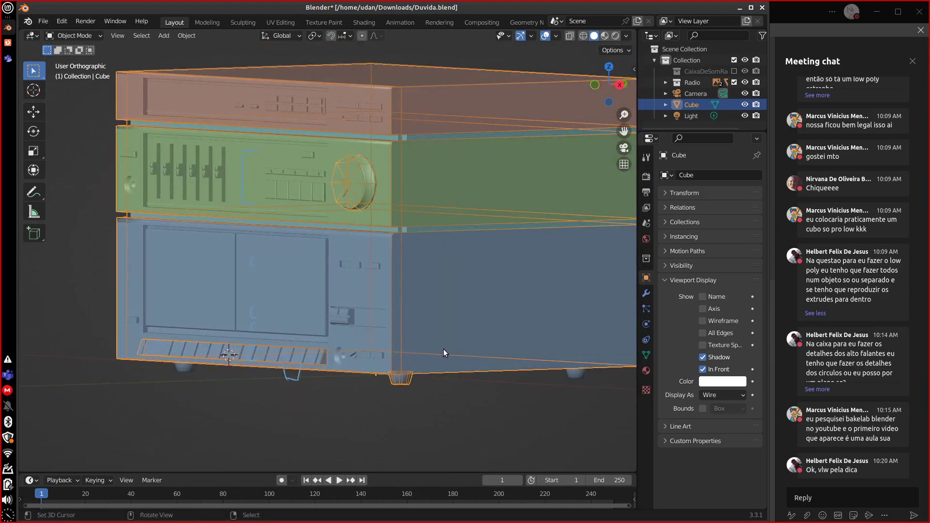
In Edit Mode, select the whole button-row box and place a duplicate over the radio's lower section in the front view.
key(Tab)
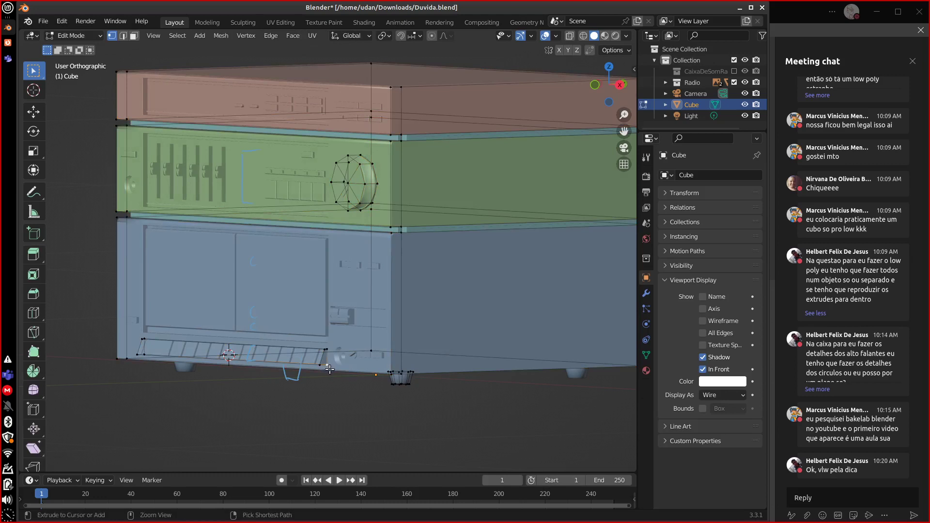
key(ctrl+l)
key(KP_1)
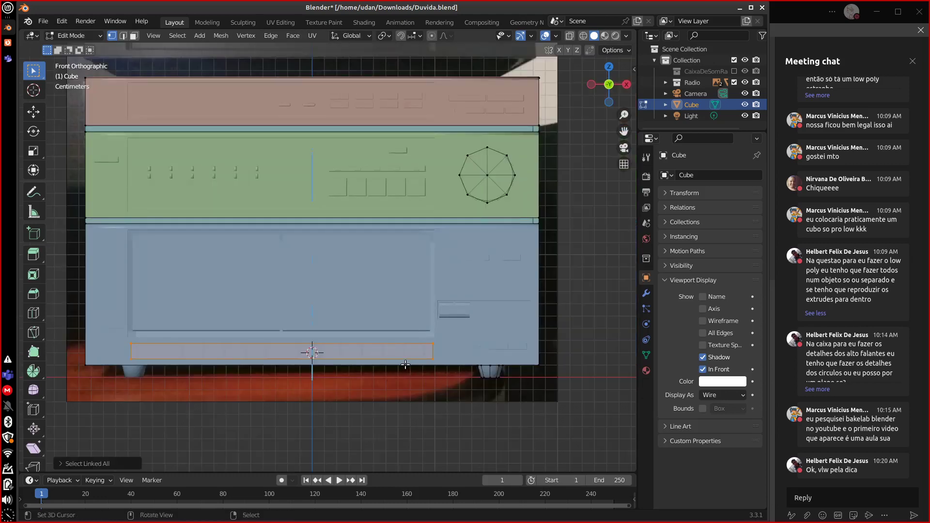
key(shift+d)
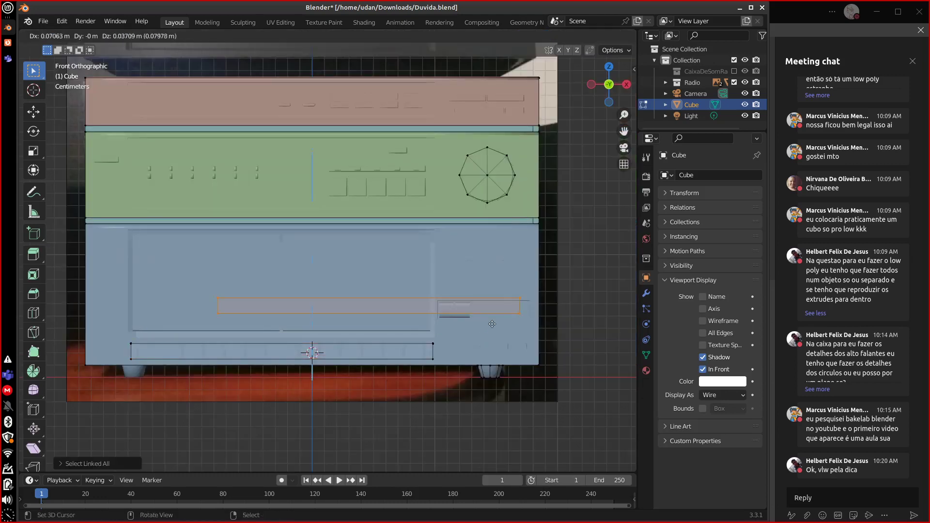
click(553, 328)
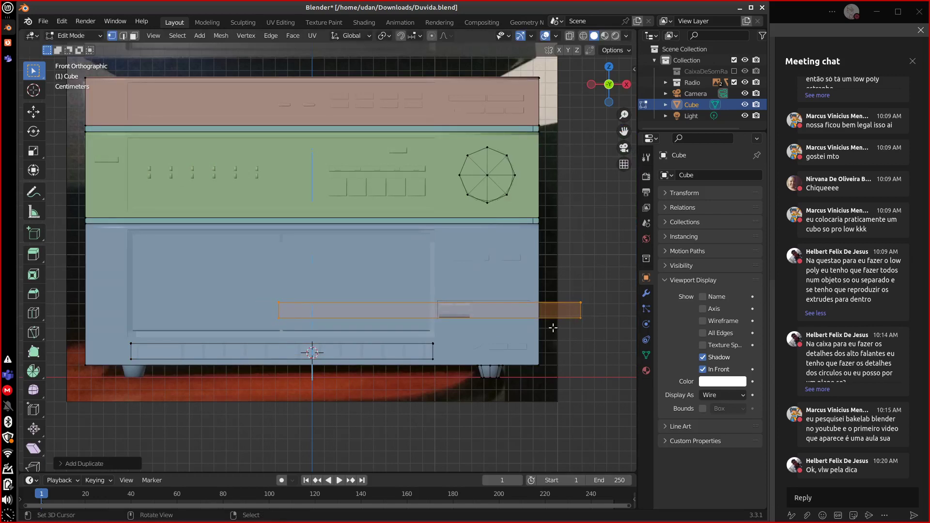
Scale the duplicated box down along X and move it along X over the small pair of buttons beside the recessed panel.
key(s)
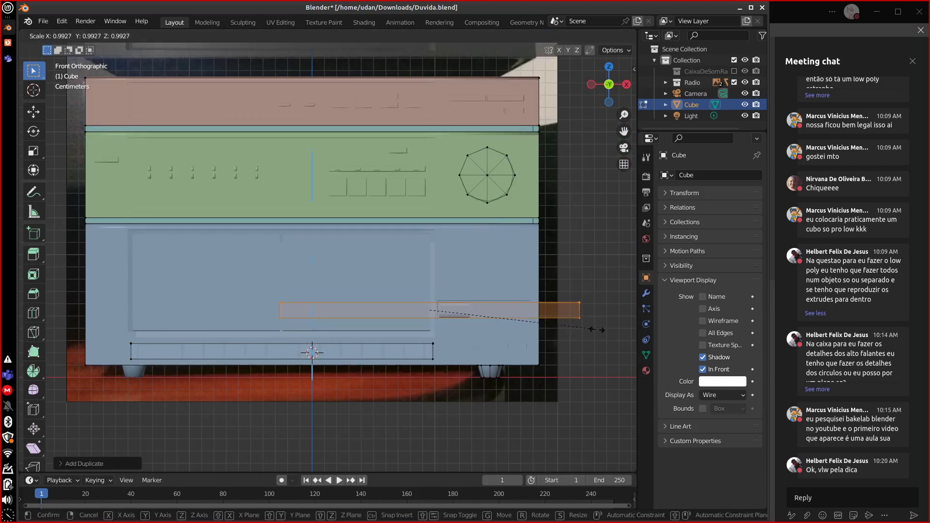
key(x)
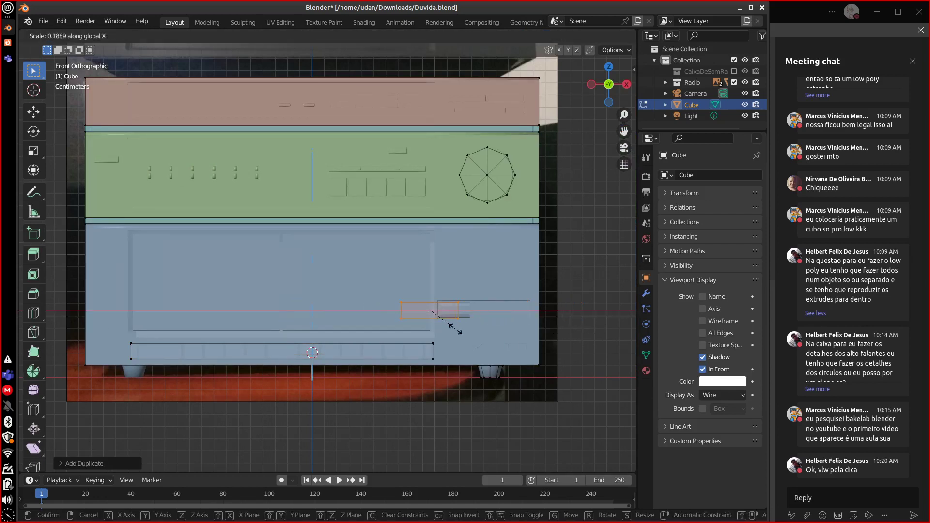
click(457, 322)
key(g)
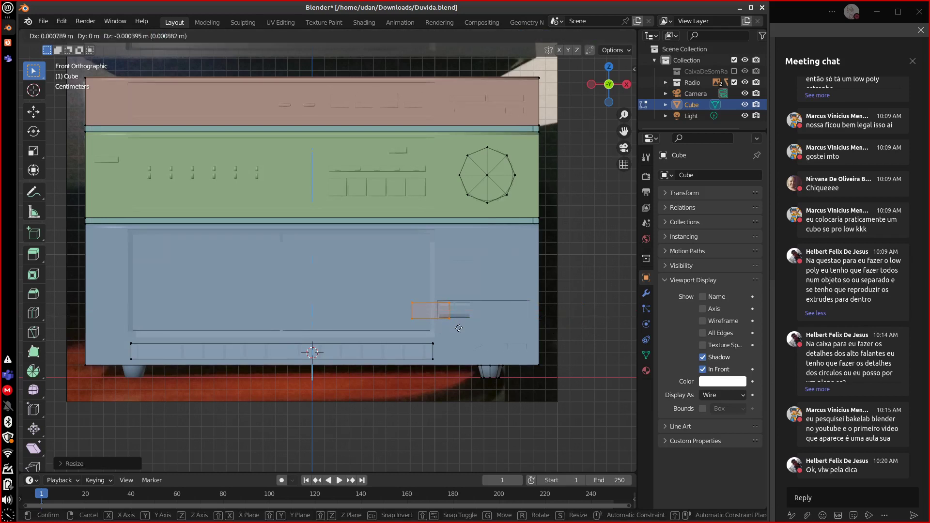
key(x)
click(490, 331)
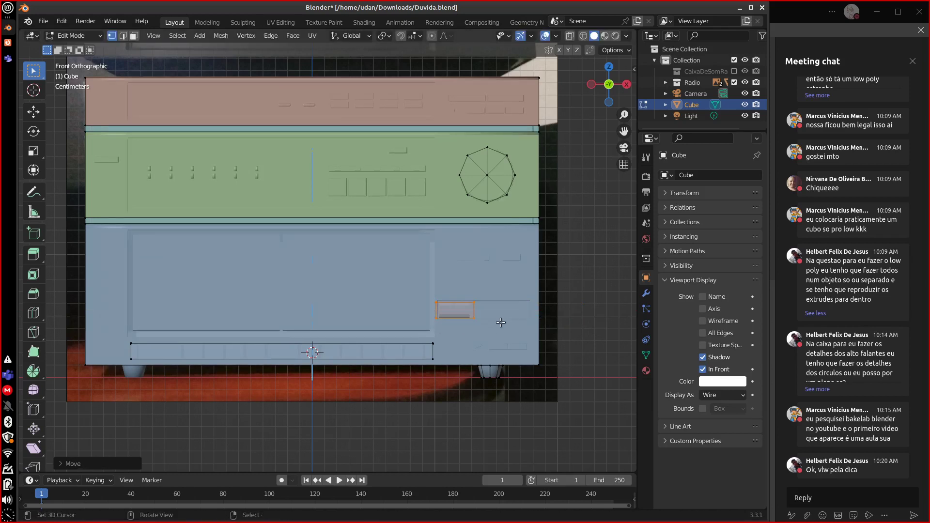
Refine the duplicated box's X scale and X position so its sides line up with the small button pair's edges.
scroll(576, 310, up, 4)
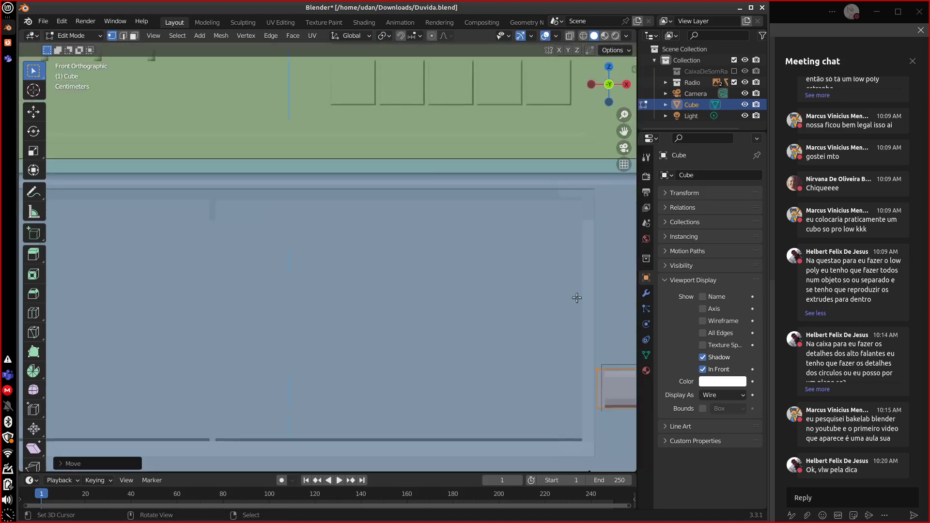
shift+middle_drag(593, 284, 361, 198)
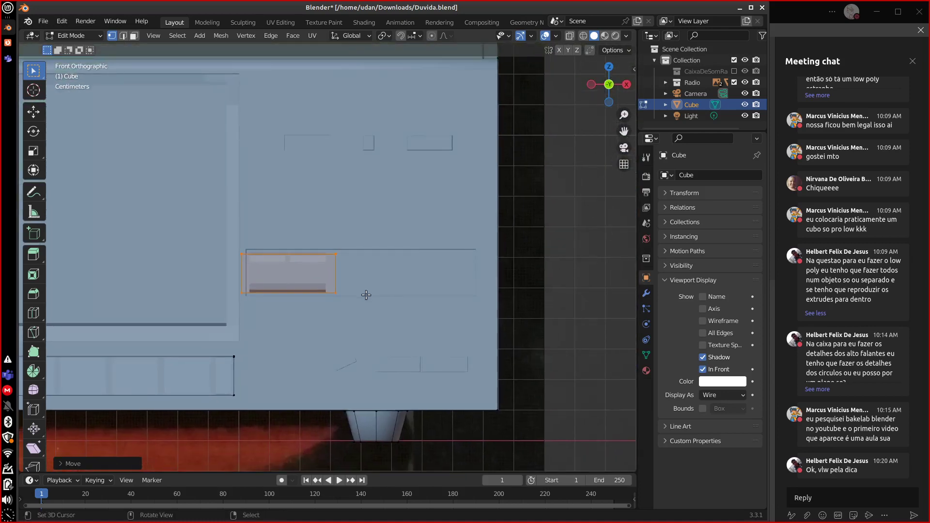
scroll(364, 299, up, 4)
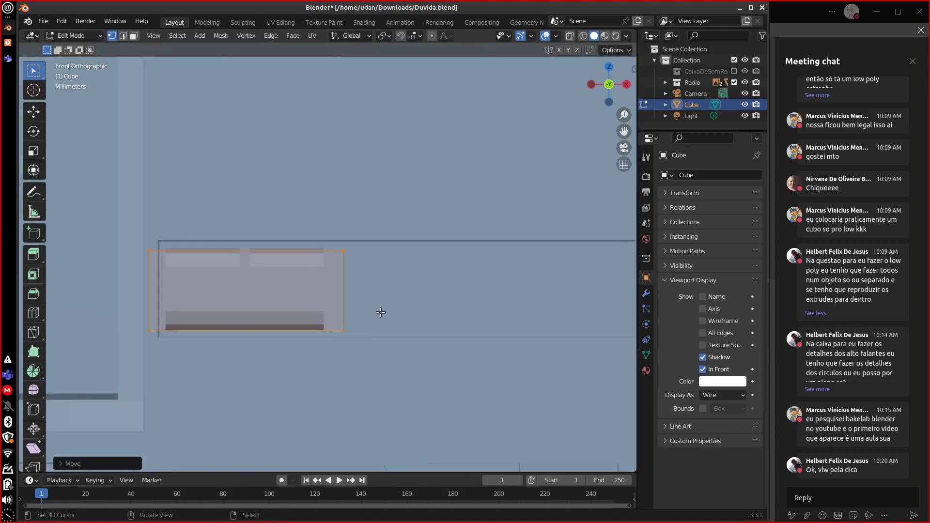
key(s)
key(x)
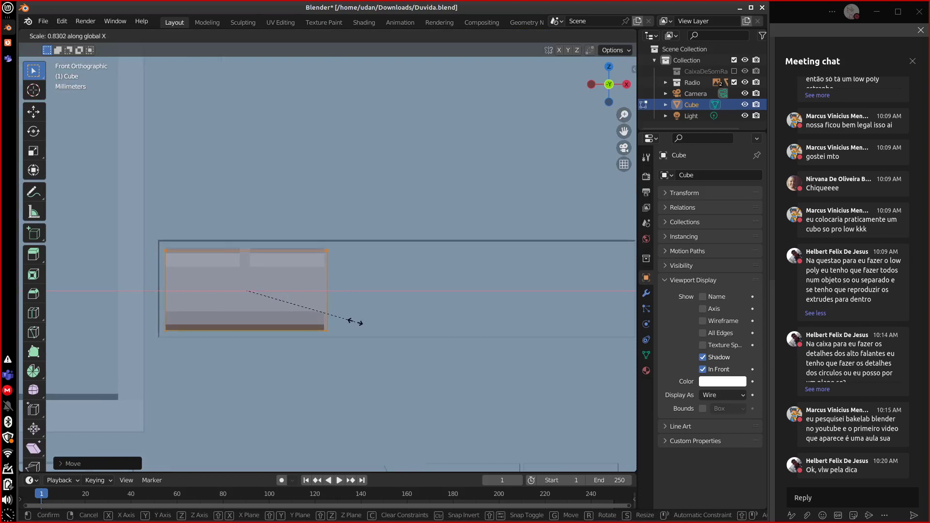
click(352, 317)
key(g)
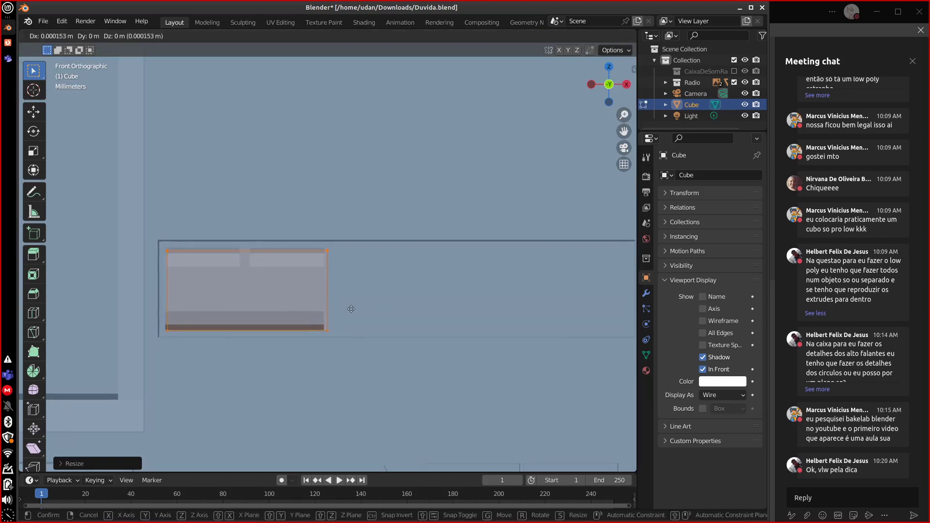
key(x)
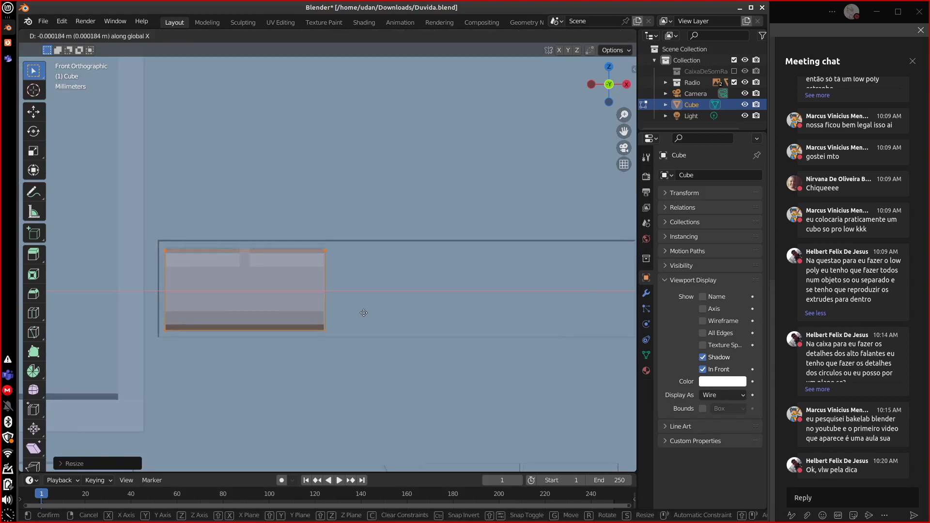
click(364, 313)
In the right view with X-ray on, move the duplicated box's lower front vertices inward to the lower button's slanted edge.
key(KP_3)
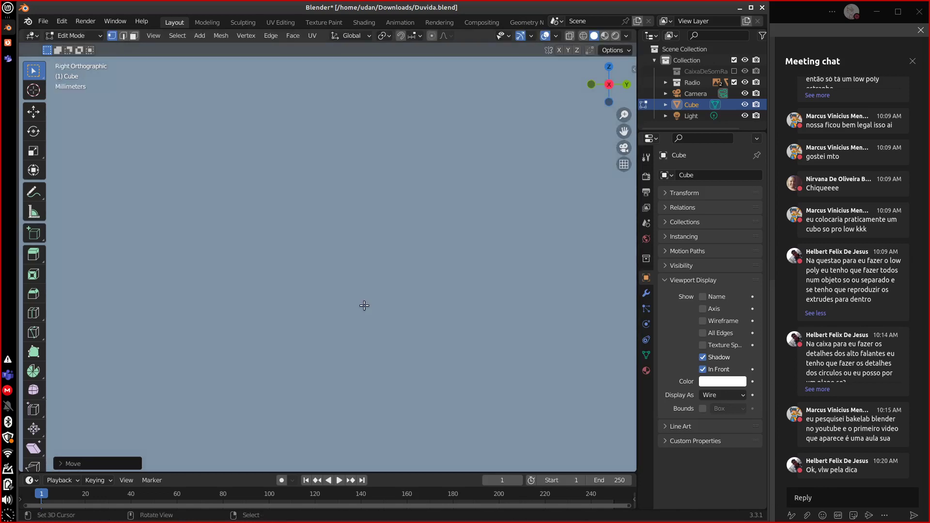
key(KP_Decimal)
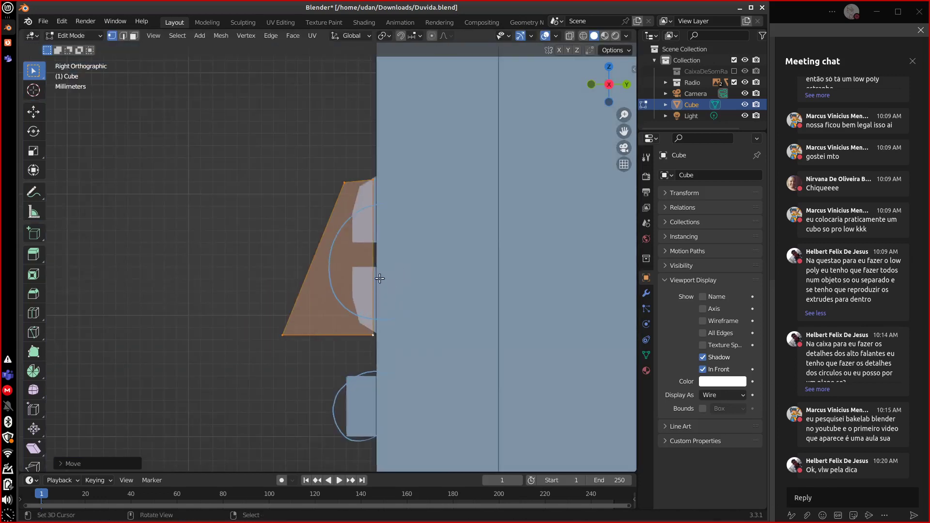
click(309, 308)
click(285, 342)
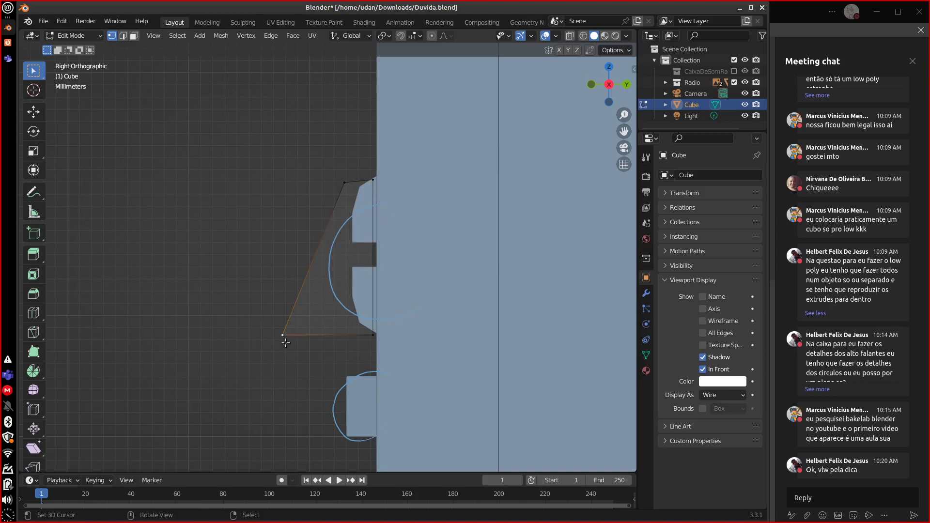
key(b)
drag(255, 299, 311, 350)
click(570, 36)
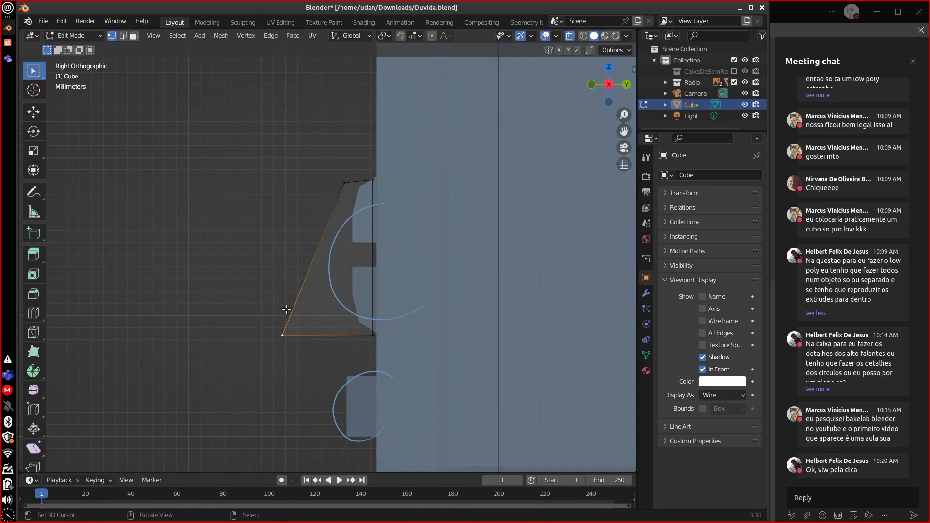
key(b)
drag(259, 306, 310, 354)
key(g)
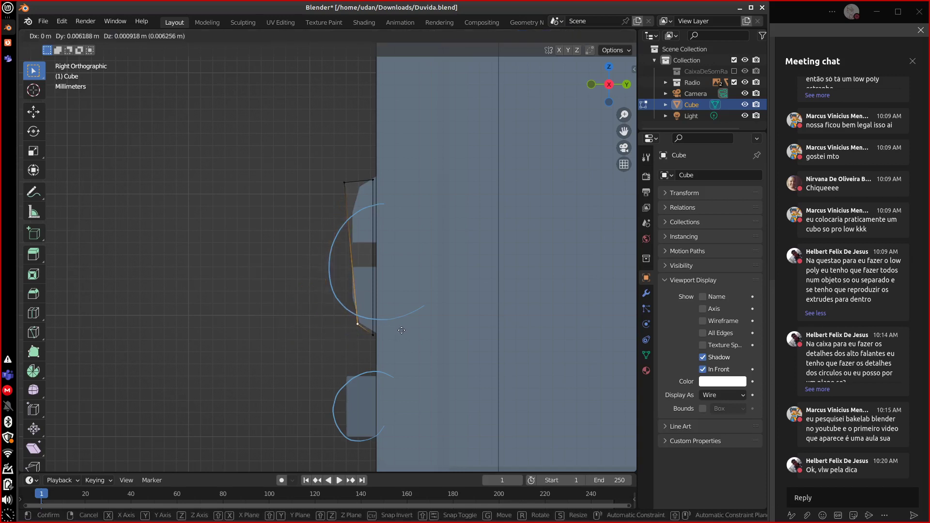
click(402, 328)
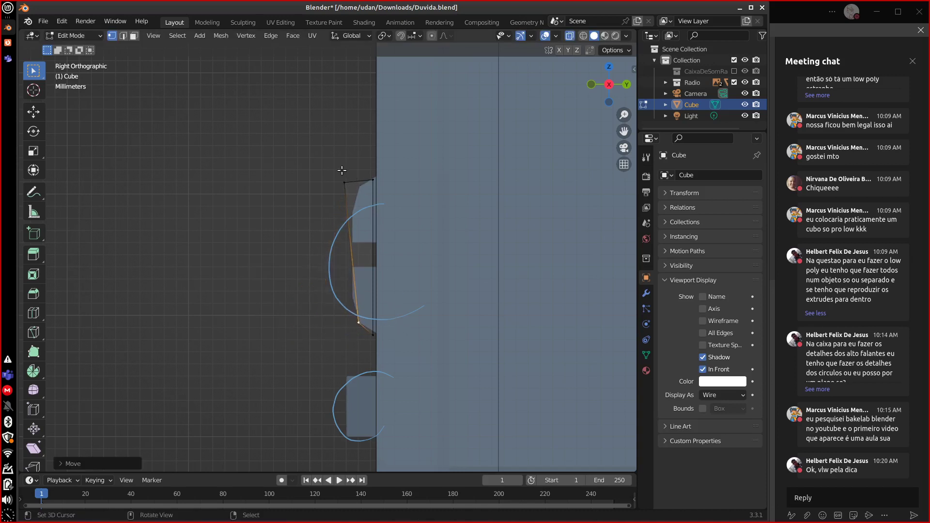
key(b)
drag(321, 157, 378, 191)
key(g)
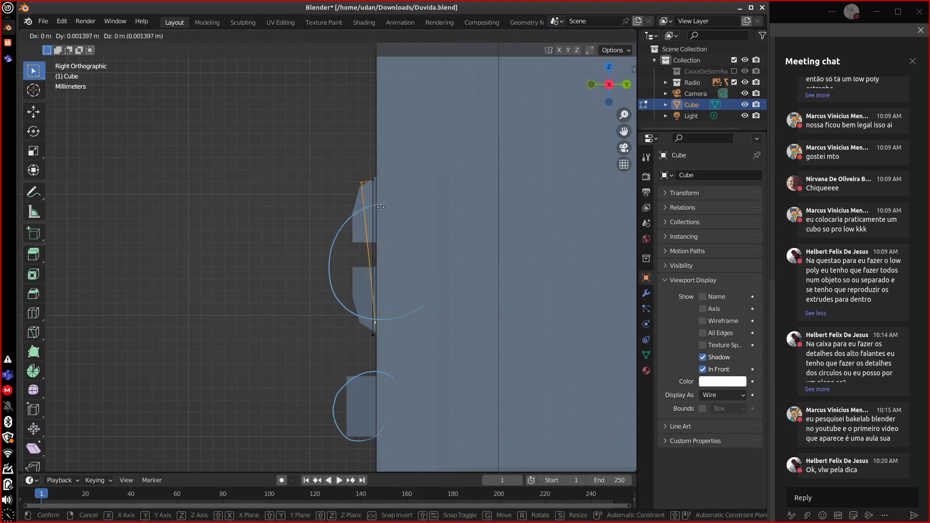
right_click(363, 215)
Select only the duplicated box's upper front vertices and move them inward and slightly down to the upper button's slanted edge.
key(alt+a)
key(b)
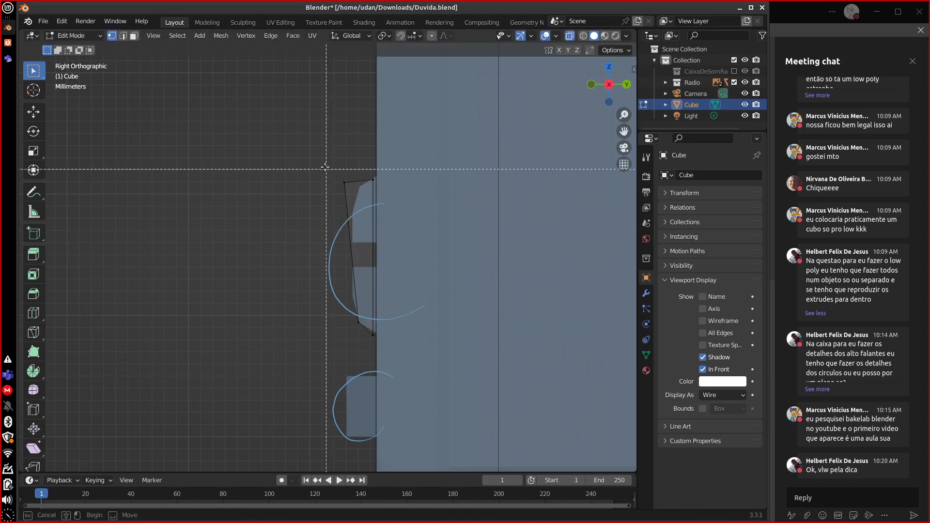
drag(326, 172, 361, 217)
key(g)
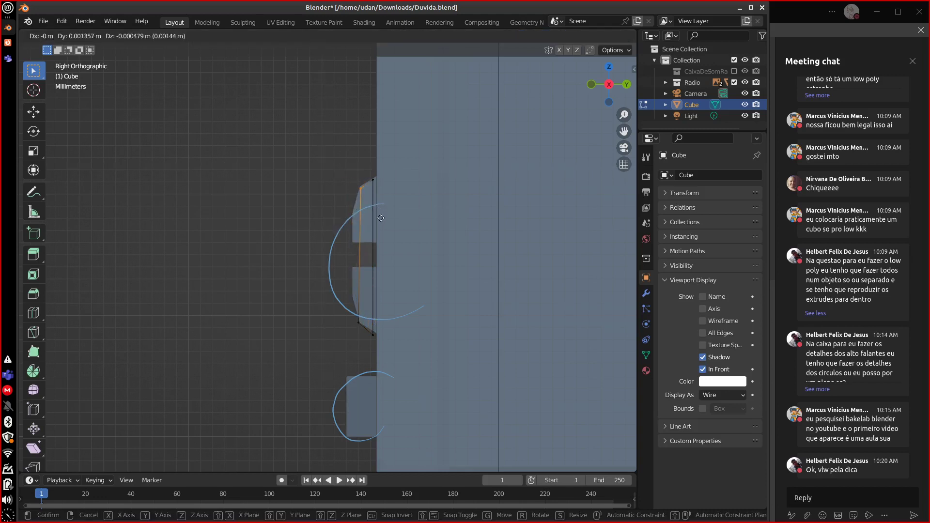
click(380, 216)
Select the whole duplicated box, scale it up slightly along Y, and move it so its back meets the radio's front surface.
key(ctrl+l)
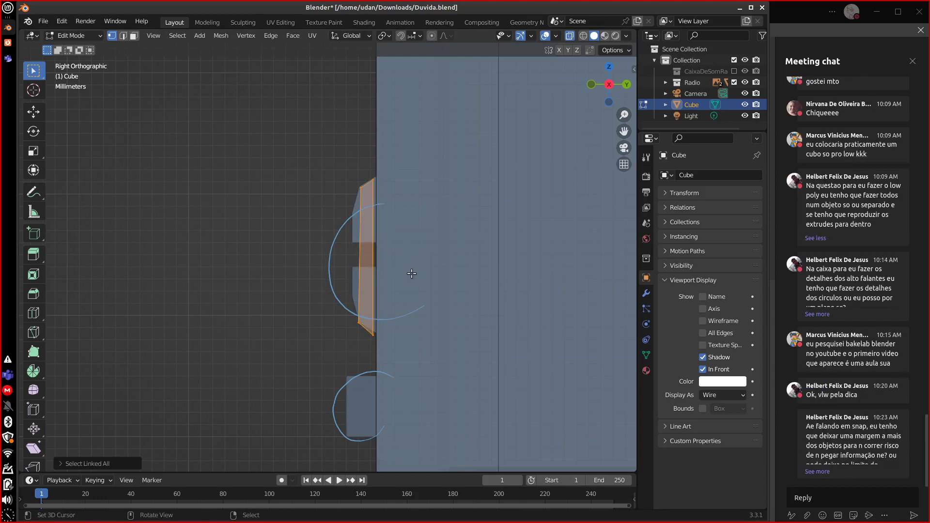
key(s)
key(y)
click(406, 277)
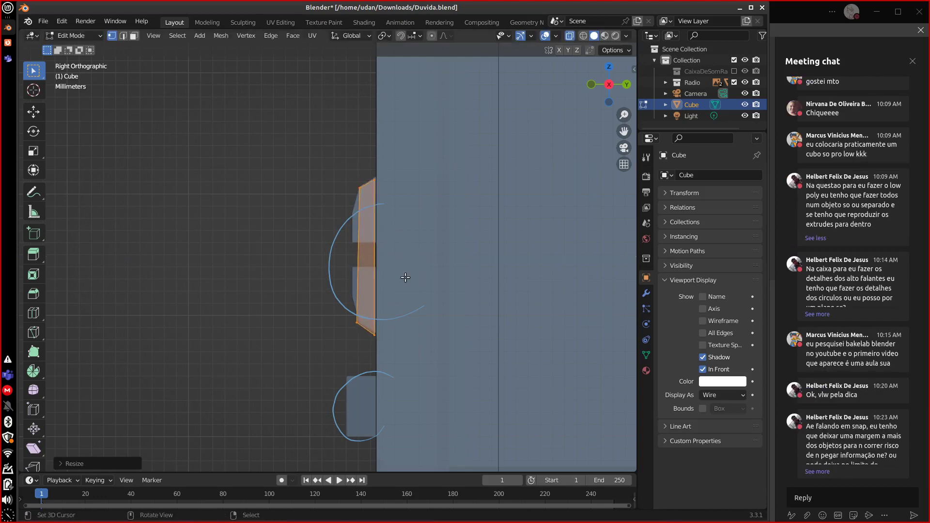
key(k)
key(Escape)
key(g)
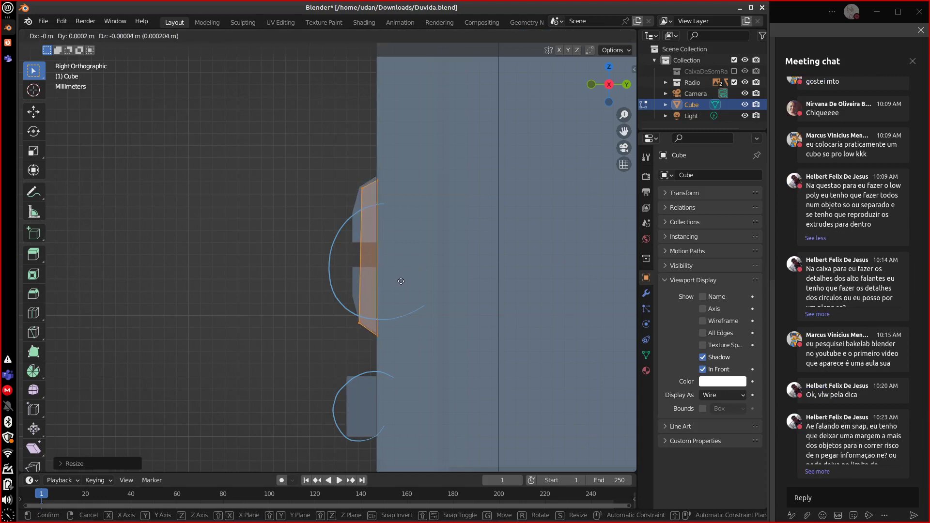
click(395, 287)
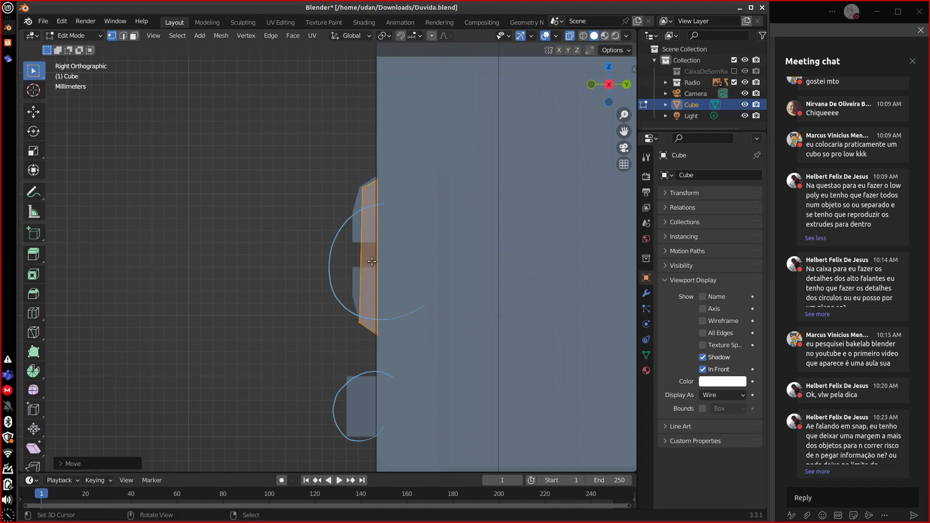
Add a horizontal loop cut around the middle of the duplicated box and move its front edge slightly outward past the buttons' front faces.
key(ctrl+r)
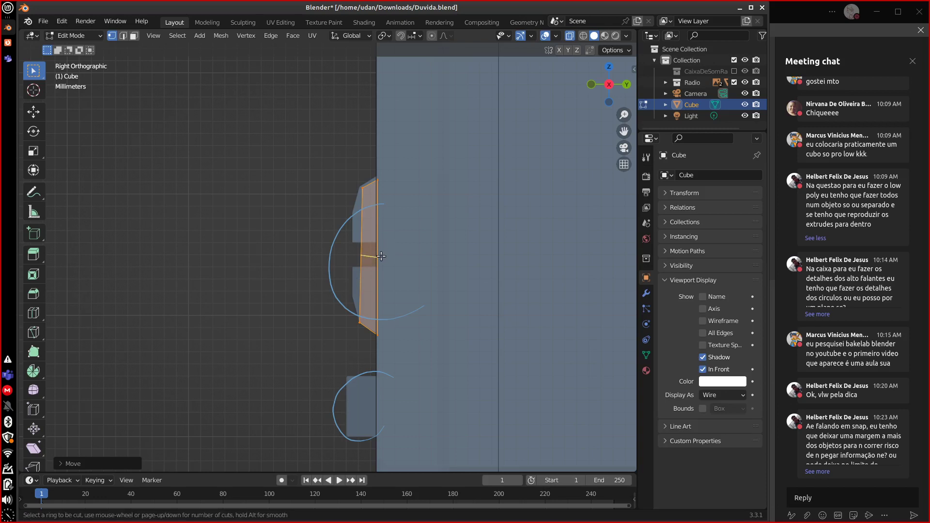
click(381, 256)
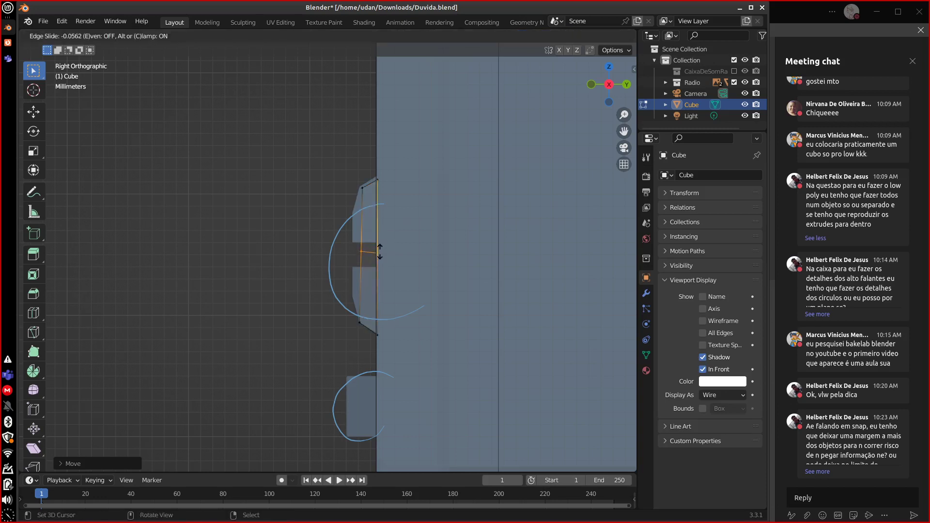
click(377, 253)
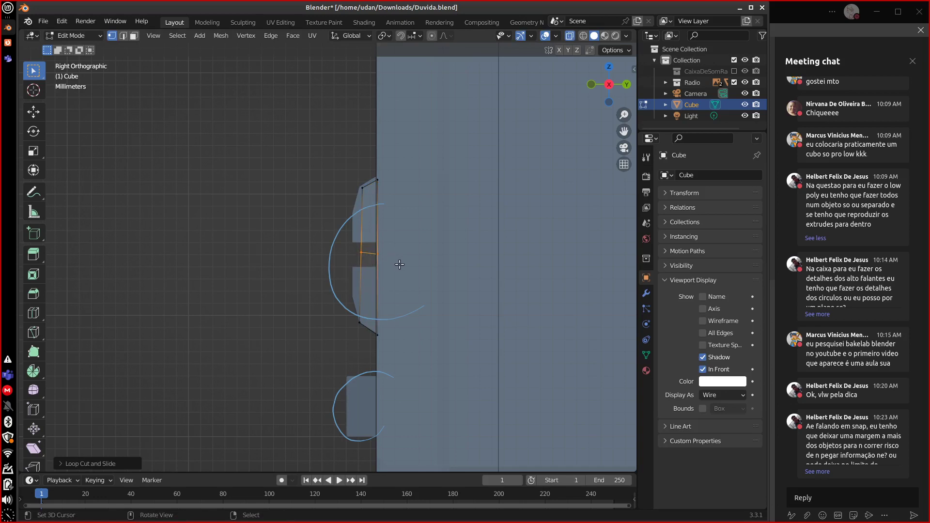
middle_drag(400, 264, 394, 261)
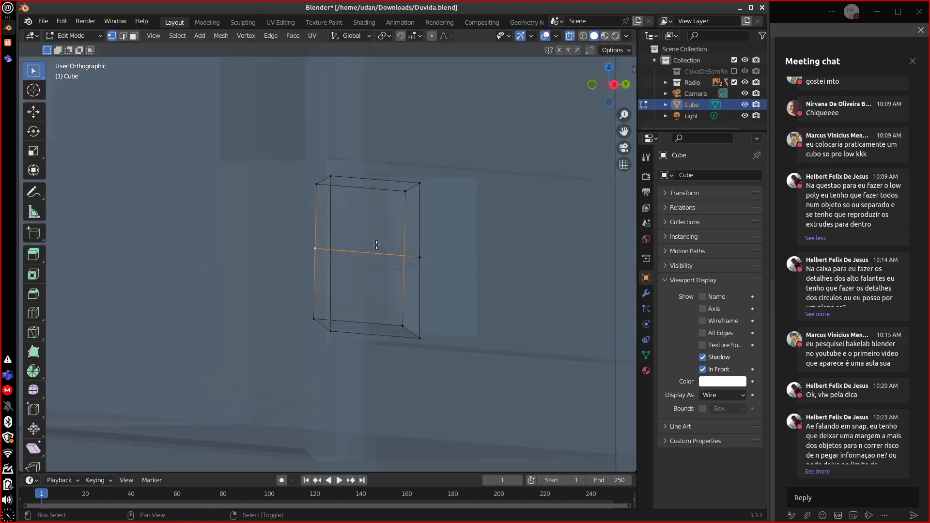
key(KP_3)
key(g)
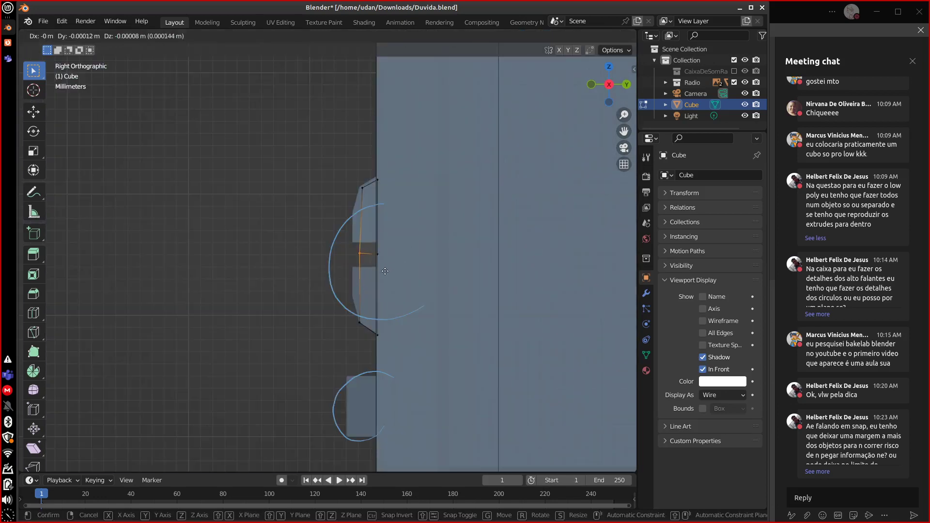
click(377, 268)
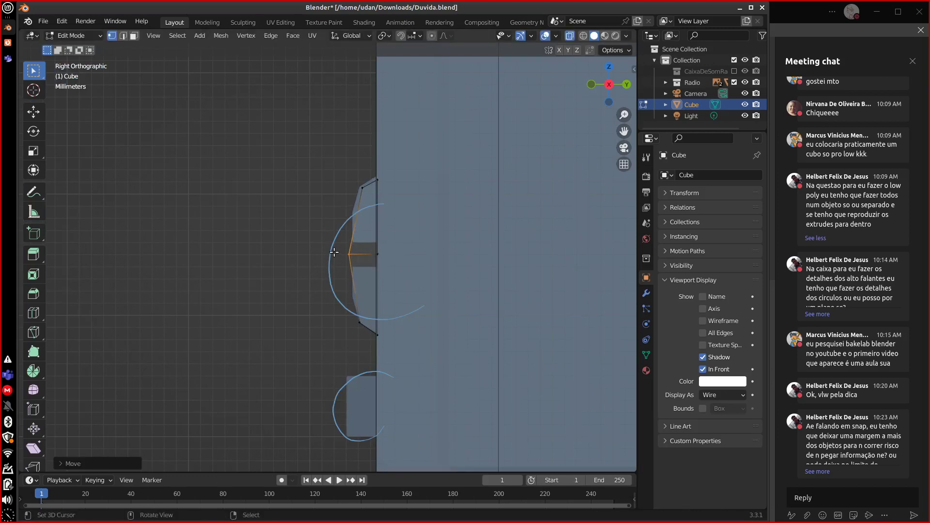
Select the box's whole middle loop and flatten it along Z so it lies level.
key(b)
drag(332, 248, 396, 268)
key(s)
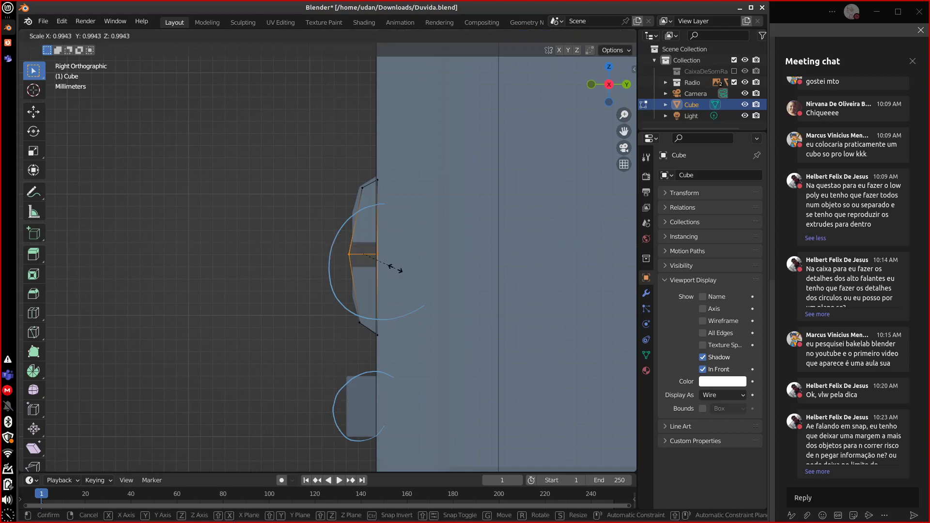
key(z)
click(392, 267)
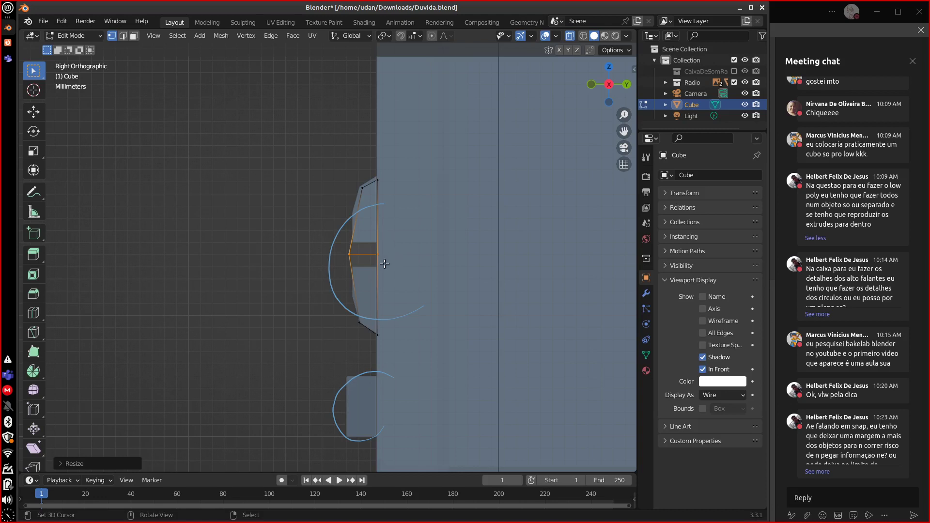
Add a loop cut across the box's upper half and move its front edge outward to follow the upper button's profile.
key(a)
click(370, 231)
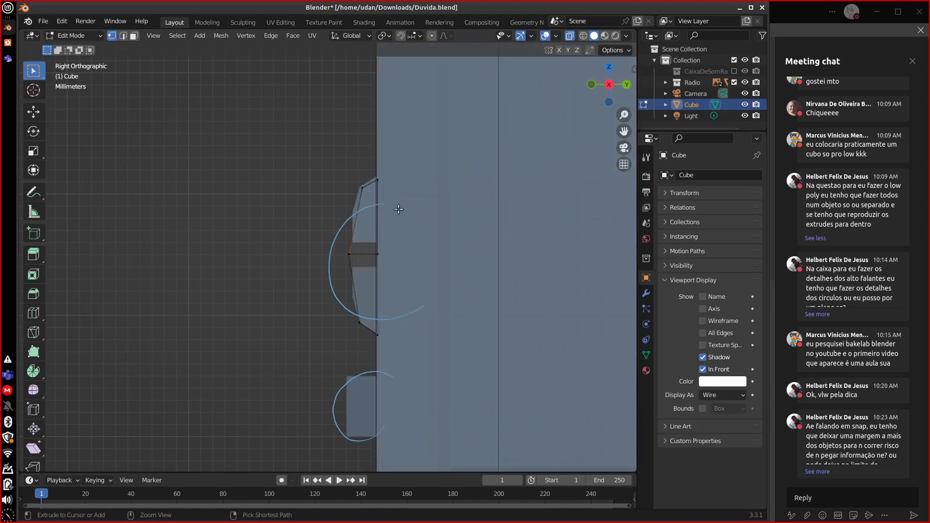
key(ctrl+l)
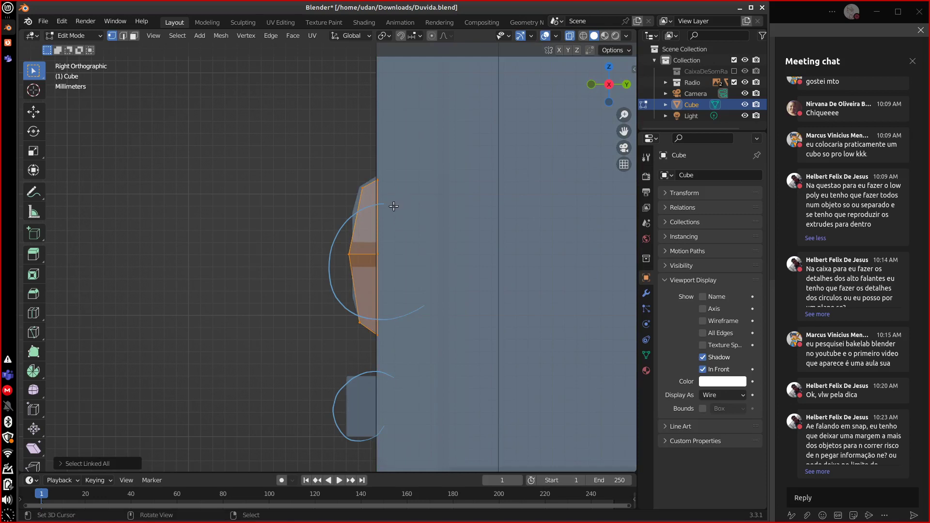
key(ctrl+r)
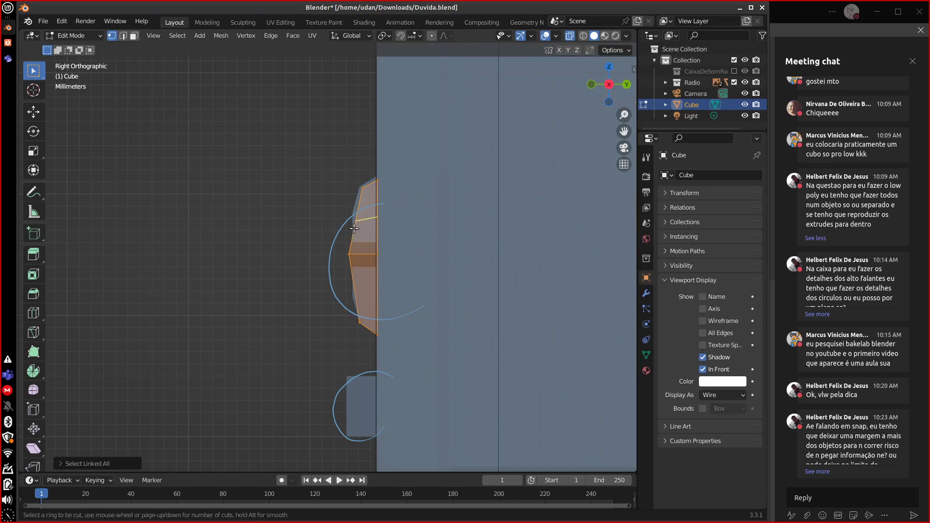
click(358, 223)
click(357, 227)
key(b)
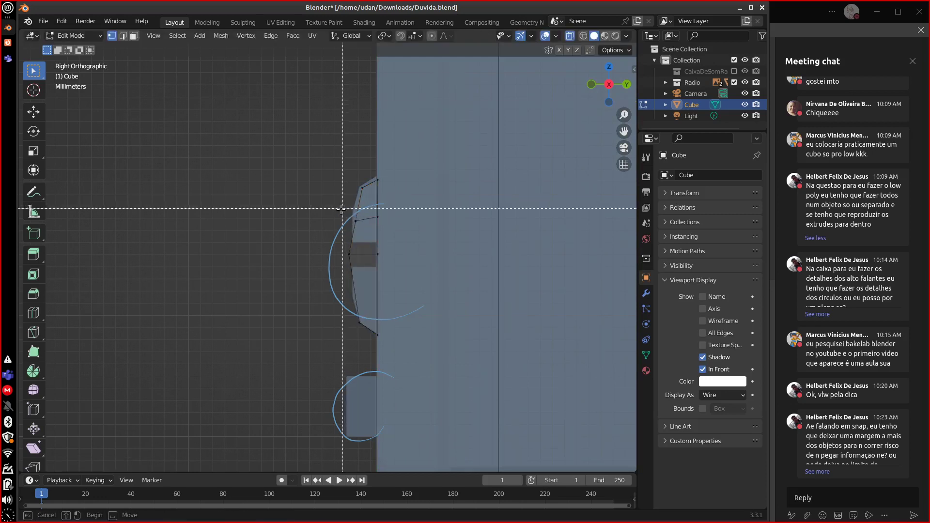
drag(342, 208, 370, 236)
key(g)
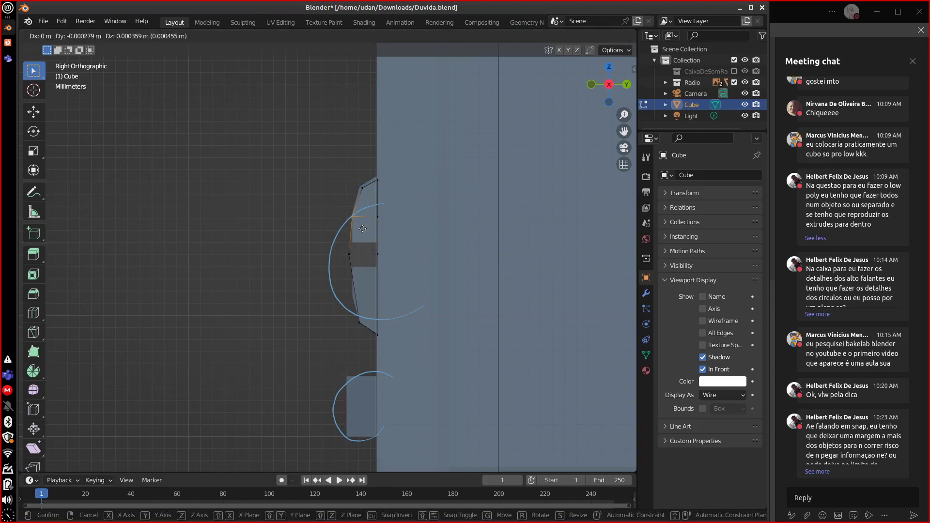
click(363, 227)
Add a loop cut across the box's lower half and move its front edge outward to follow the lower button's profile.
key(ctrl+r)
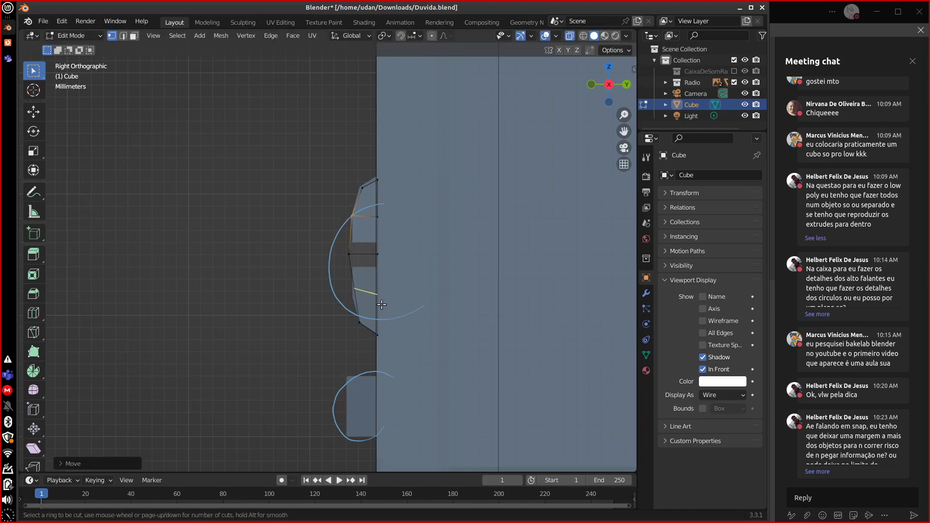
click(379, 305)
click(373, 305)
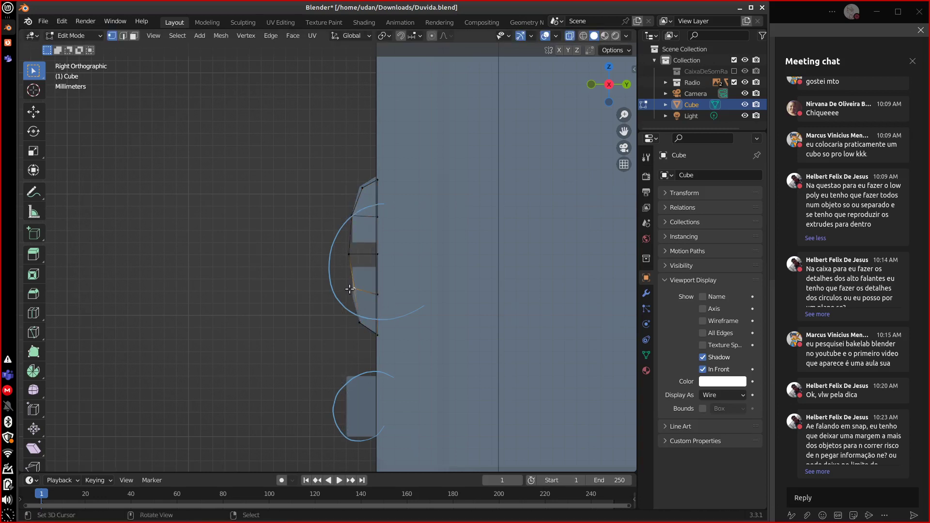
key(g)
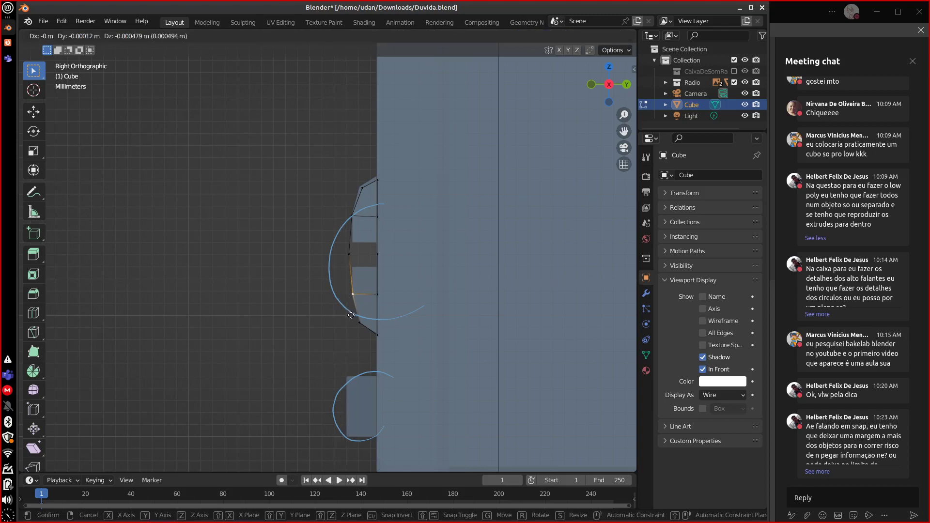
click(352, 313)
Undo the extra loop cuts in the box's upper and lower halves, leaving only the middle loop.
key(Tab)
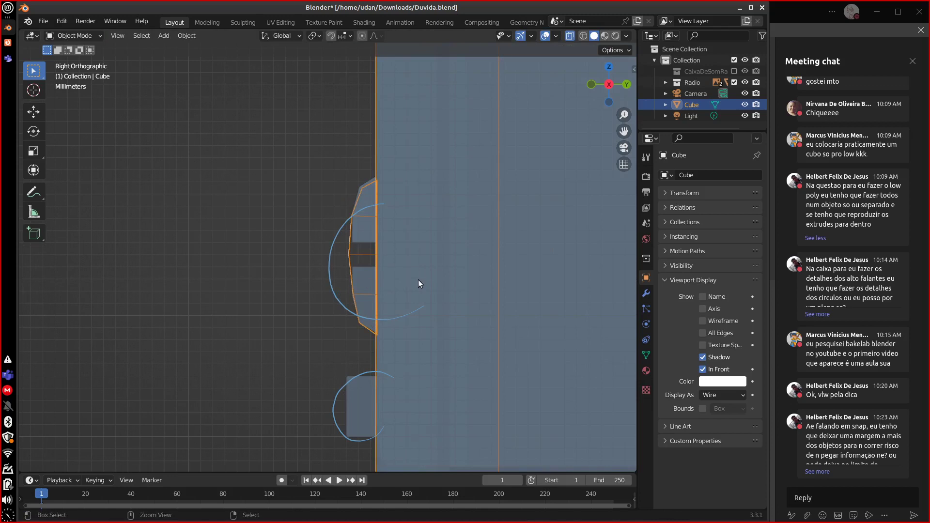
key(Tab)
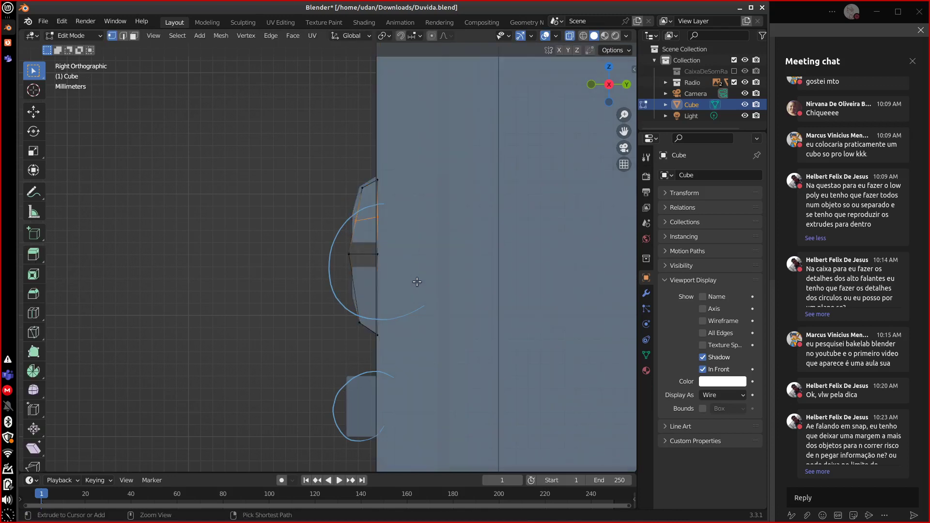
key(a)
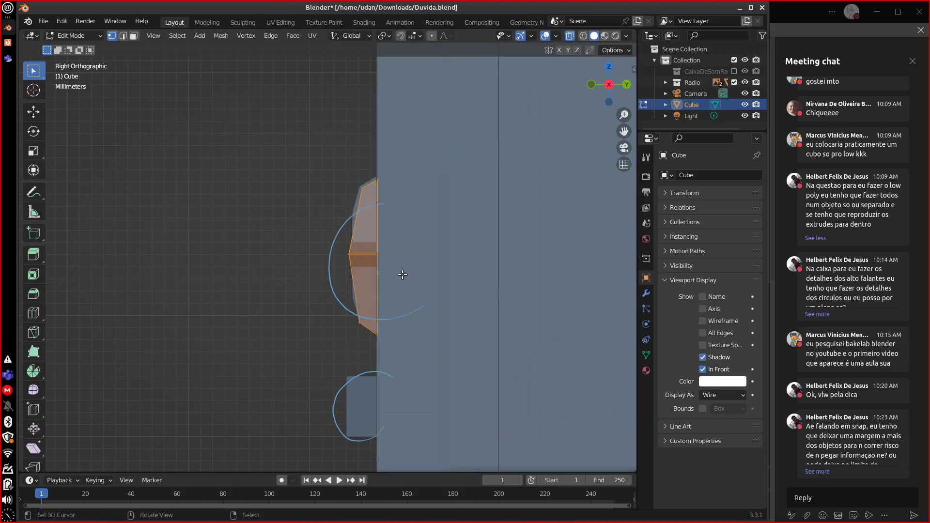
Leave the box, turn off X-ray, and open the detailed BaixoRadio mesh for editing.
middle_drag(437, 310, 449, 307)
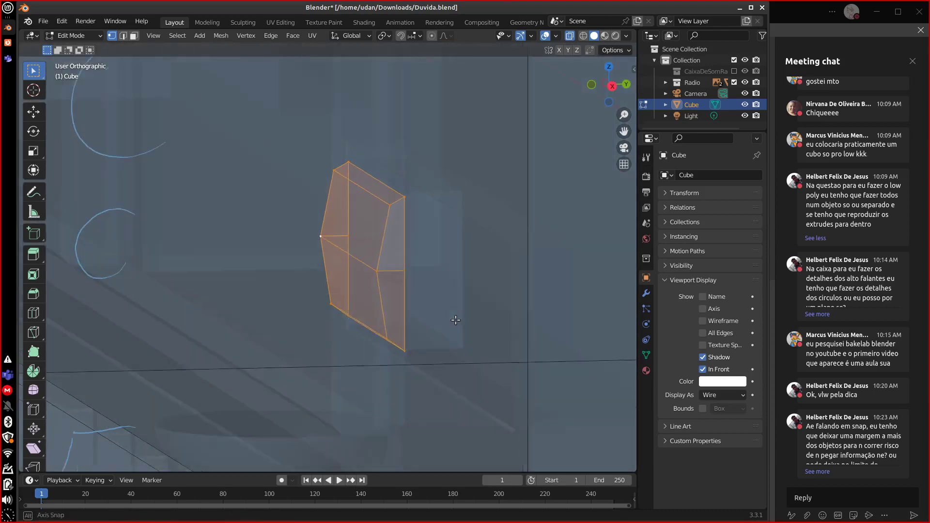
key(Tab)
click(440, 299)
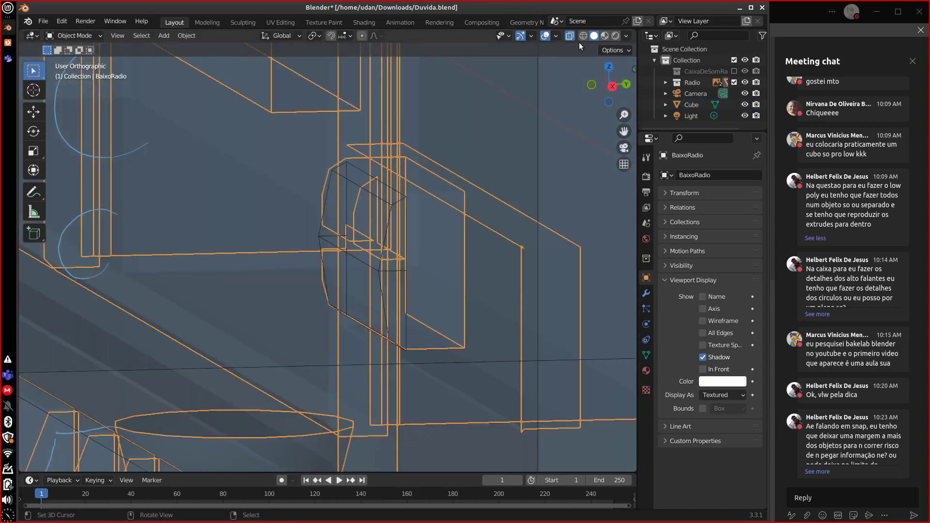
click(571, 36)
middle_drag(443, 261, 457, 254)
key(Tab)
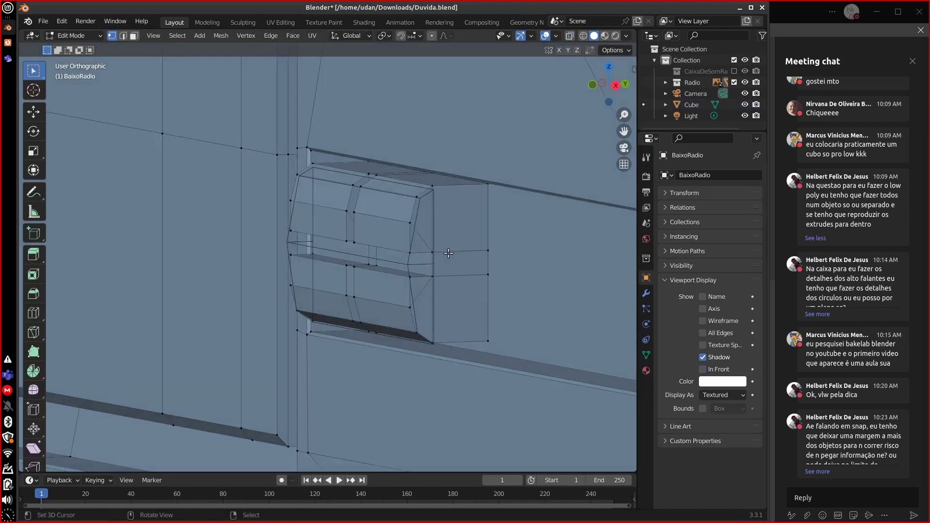
Select BaixoRadio's edges bordering the gap between the two small buttons, including the gap's back edges, and bevel them slightly.
alt+click(363, 252)
alt+shift+click(335, 239)
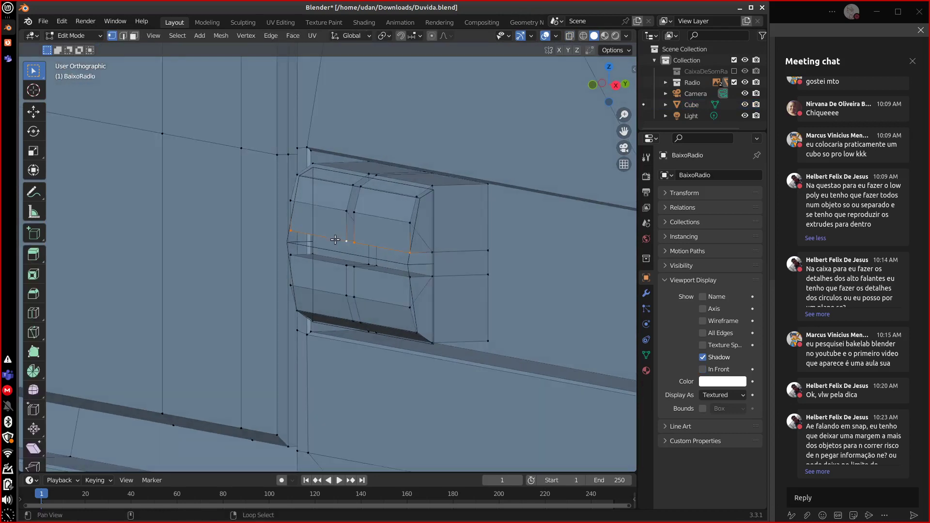
middle_drag(463, 289, 427, 283)
alt+click(416, 267)
scroll(426, 284, up, 2)
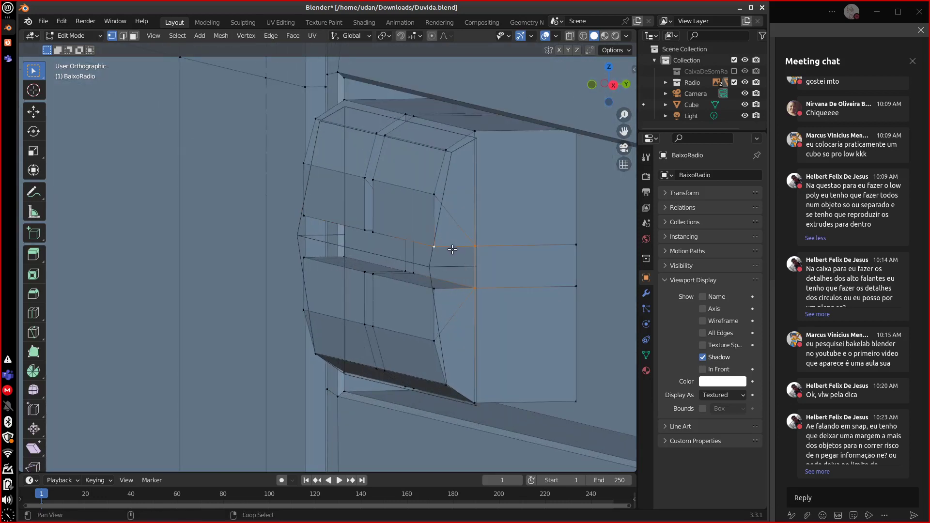
alt+shift+click(383, 237)
alt+shift+click(366, 231)
alt+shift+click(407, 281)
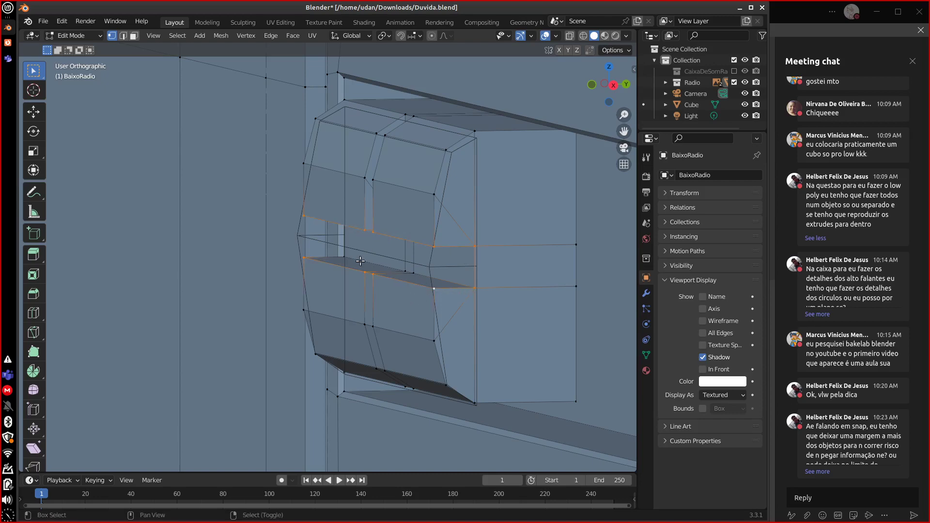
middle_drag(353, 276, 393, 239)
shift+click(399, 239)
shift+click(327, 274)
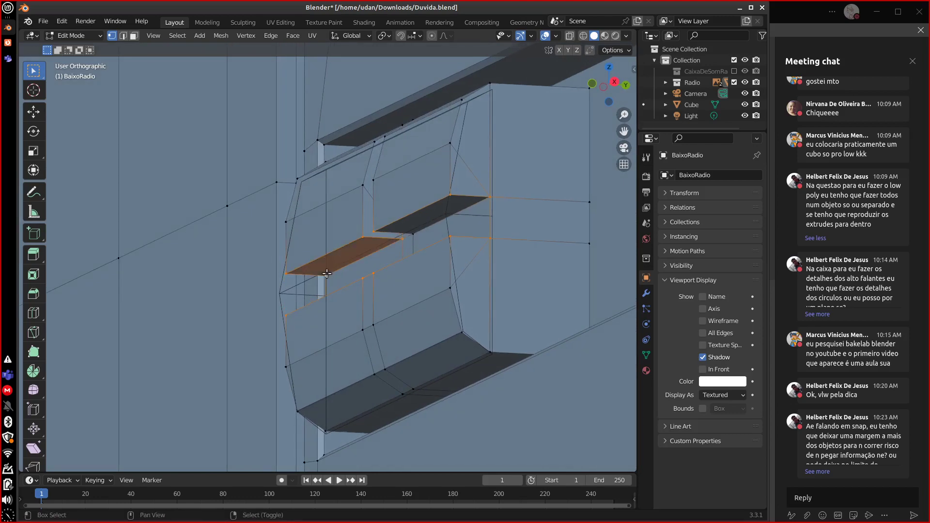
shift+click(413, 234)
middle_drag(486, 202, 499, 294)
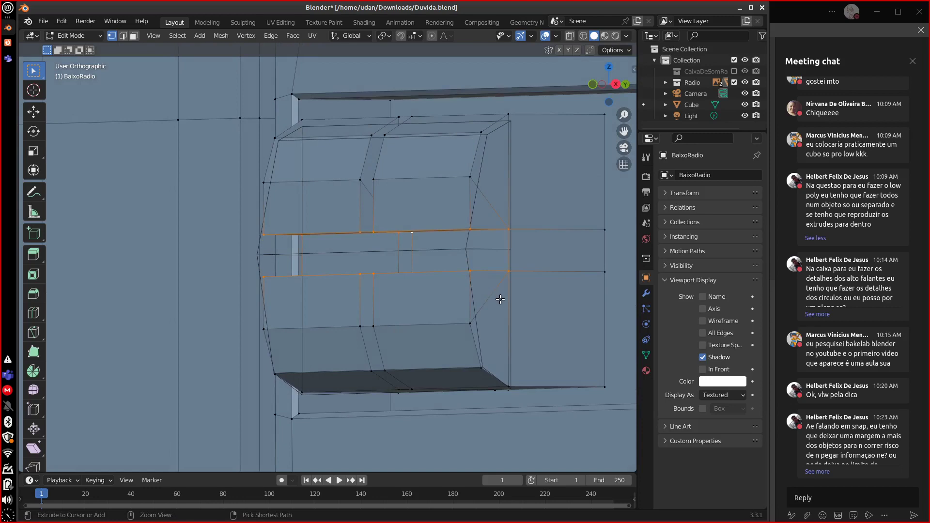
key(ctrl+b)
click(506, 304)
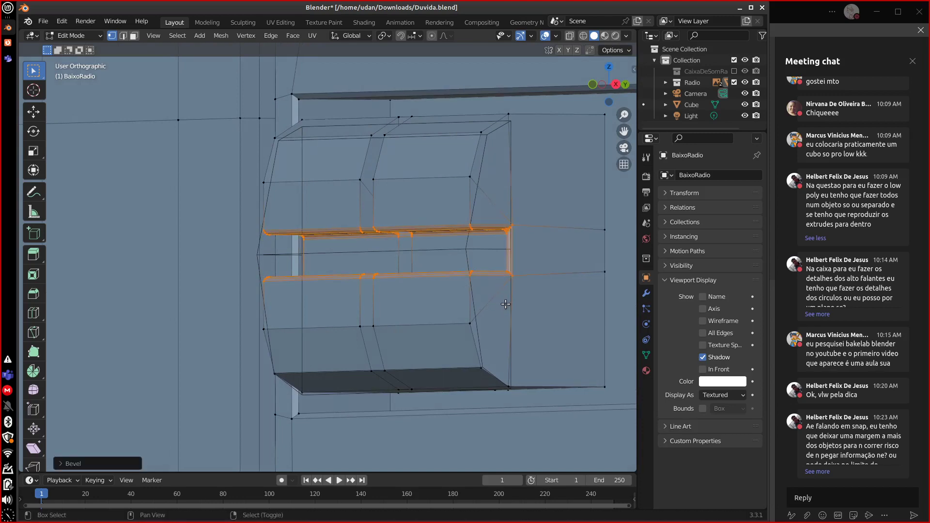
key(Tab)
middle_drag(506, 304, 481, 306)
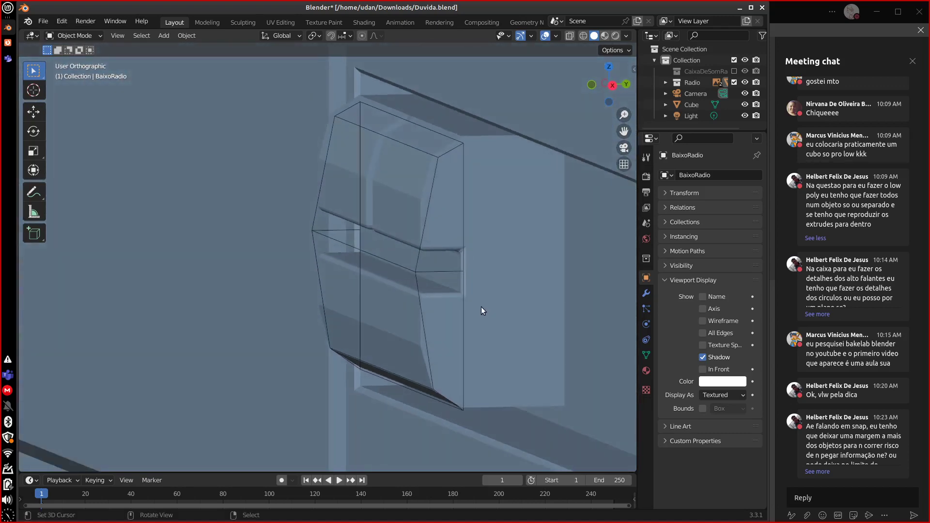
Reopen the low poly Cube for editing and rip its middle loop in place, separating the button box into upper and lower halves.
key(Tab)
click(426, 269)
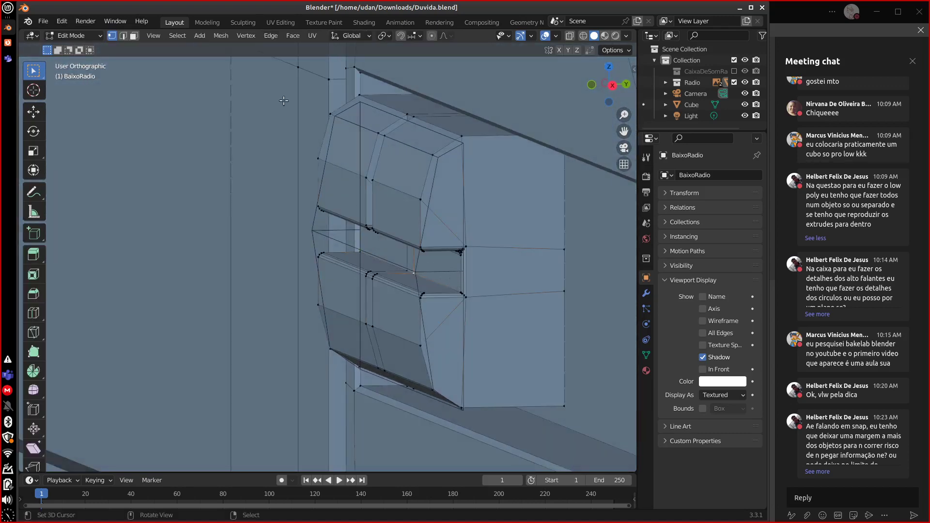
middle_drag(339, 132, 438, 269)
key(Tab)
click(415, 263)
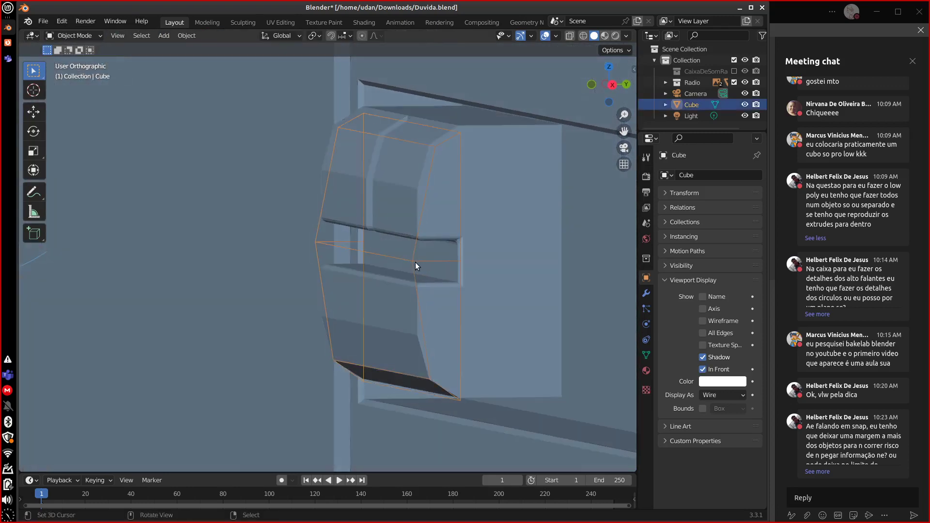
key(Tab)
alt+right_click(419, 261)
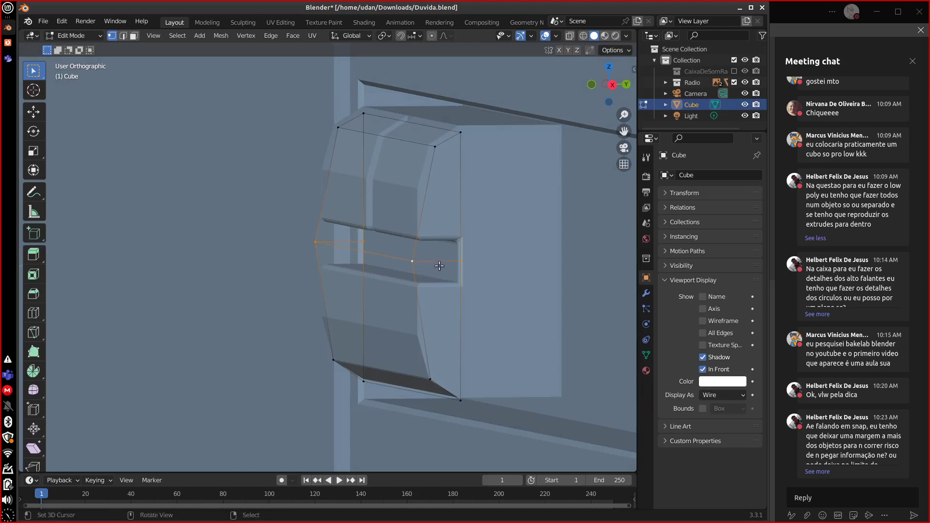
key(v)
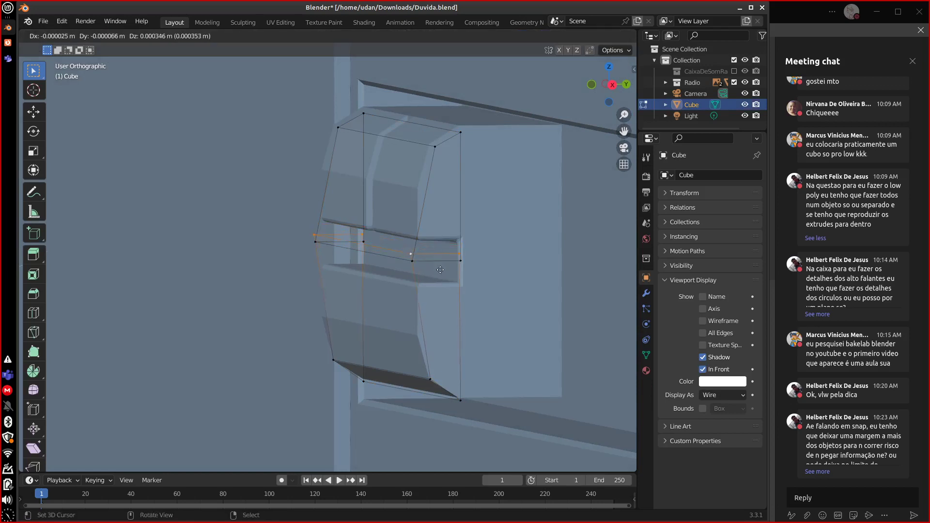
click(440, 277)
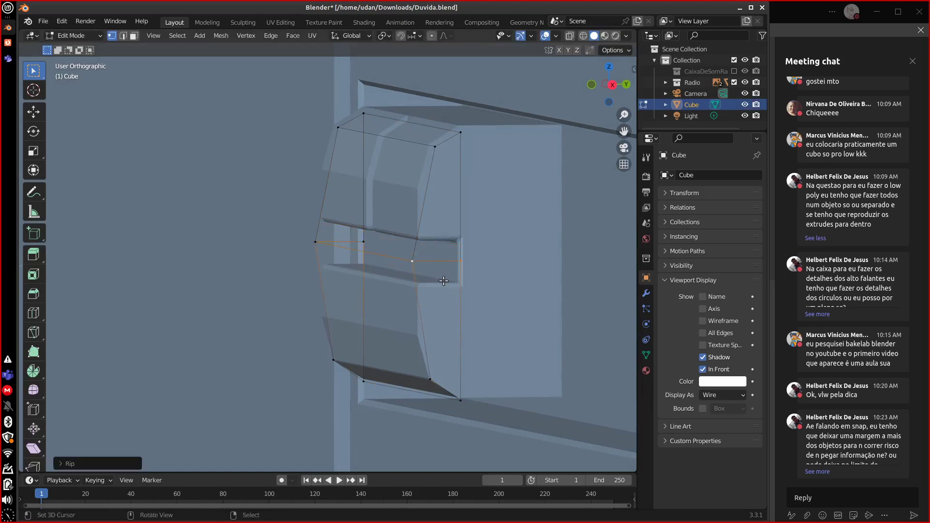
Move the ripped loop of the lower box half down to the lower button's upper edge in the right view.
key(KP_3)
key(g)
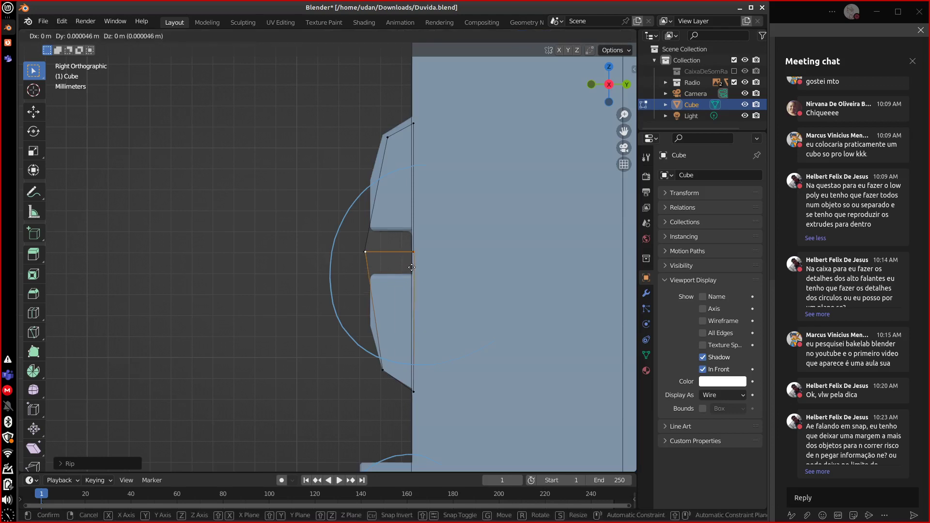
click(412, 296)
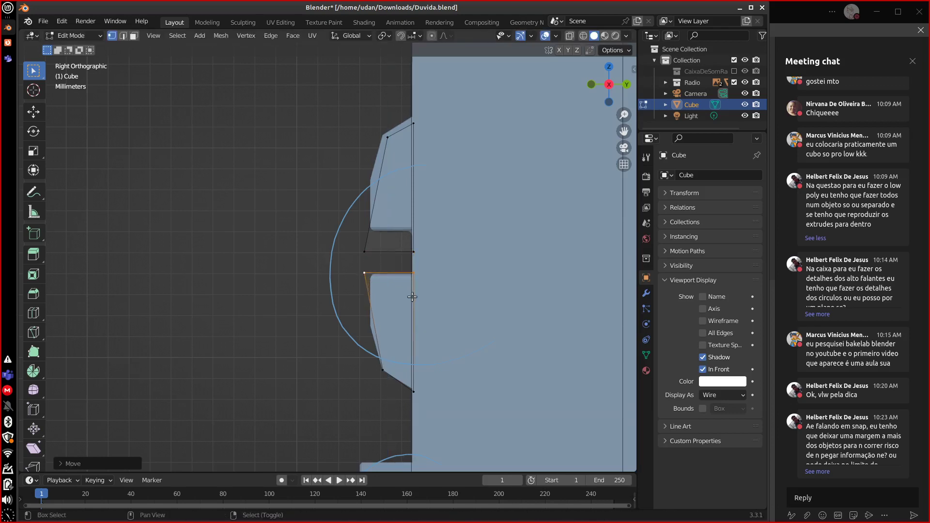
Look through the mesh, vertex and edge operations to locate the Rip Vertices command.
click(220, 36)
mouse_move(221, 48)
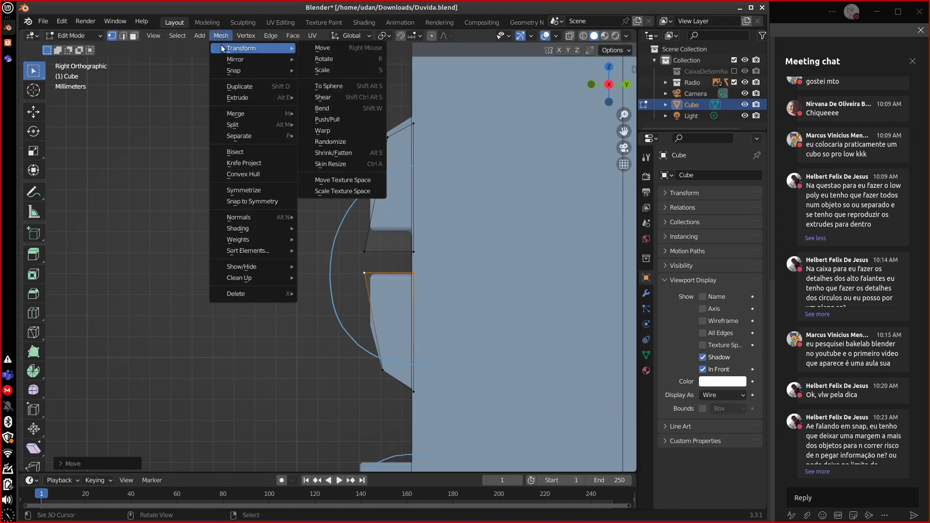
mouse_move(254, 39)
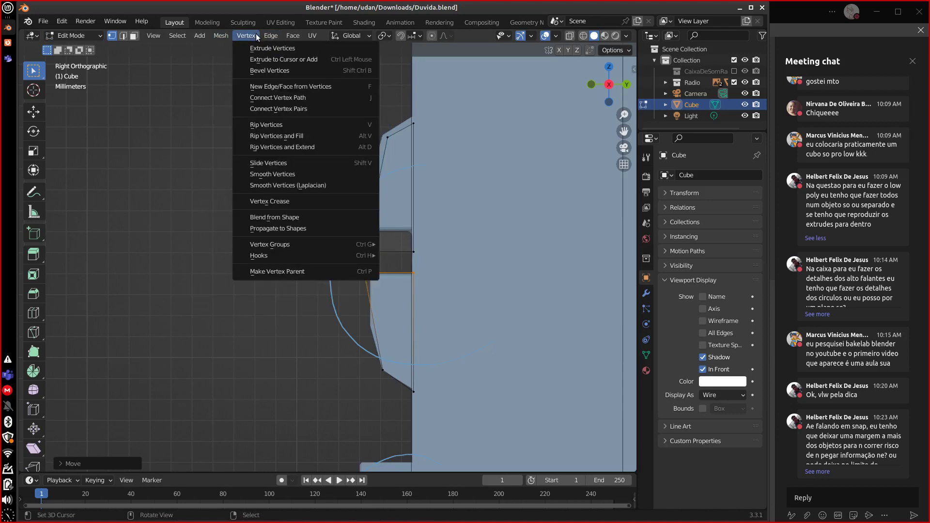
click(270, 35)
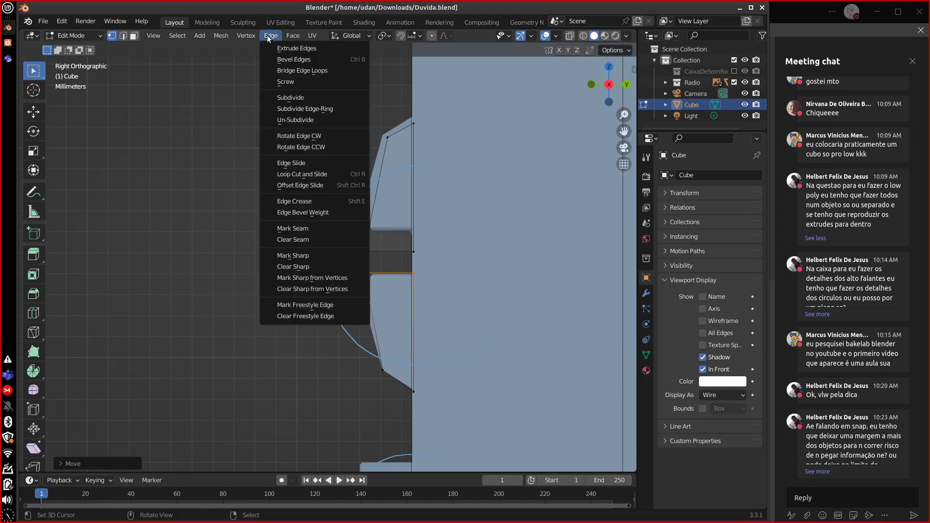
mouse_move(293, 37)
mouse_move(260, 33)
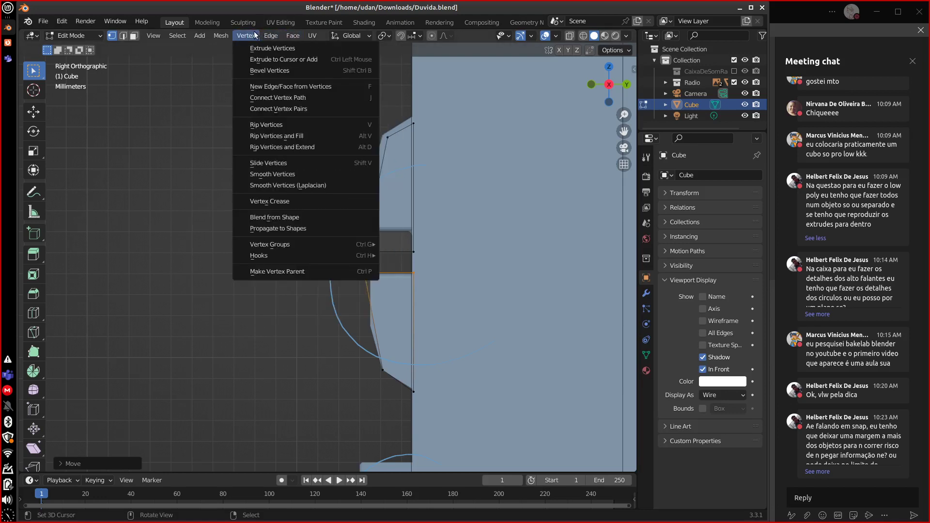
click(289, 130)
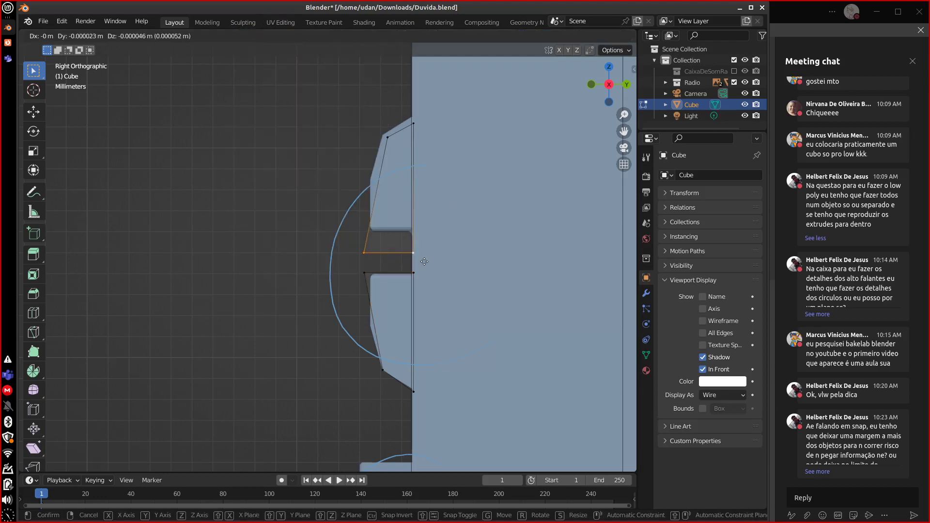
Raise the upper box half's bottom loop along Z to the lower edge of the small buttons.
key(z)
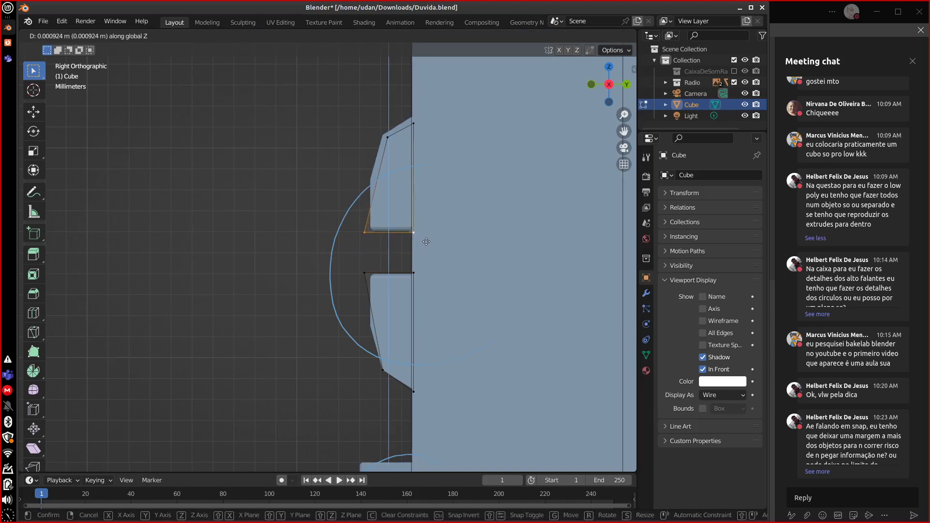
click(426, 241)
key(super)
key(super)
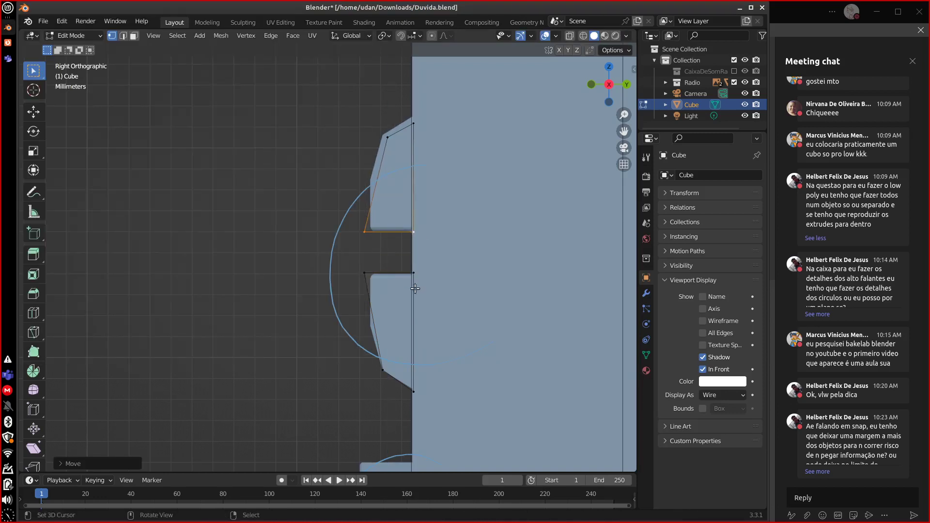
Fill the open ends of both box halves facing the gap with faces, and return to Object Mode.
middle_drag(419, 274, 437, 314)
alt+click(436, 314)
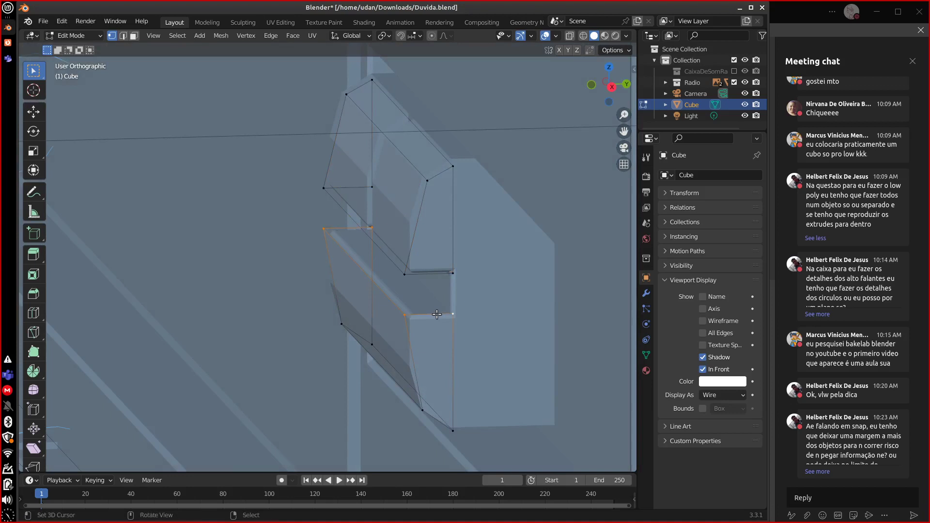
alt+click(437, 274)
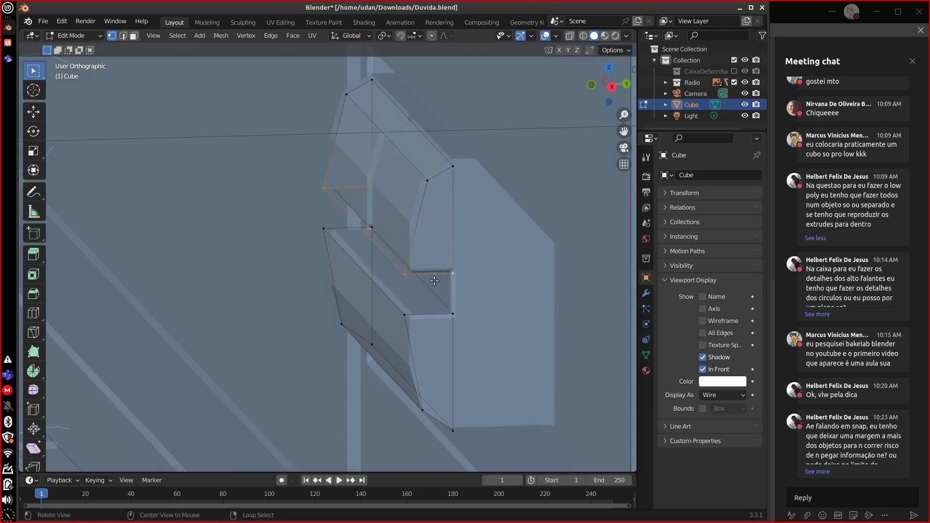
key(f)
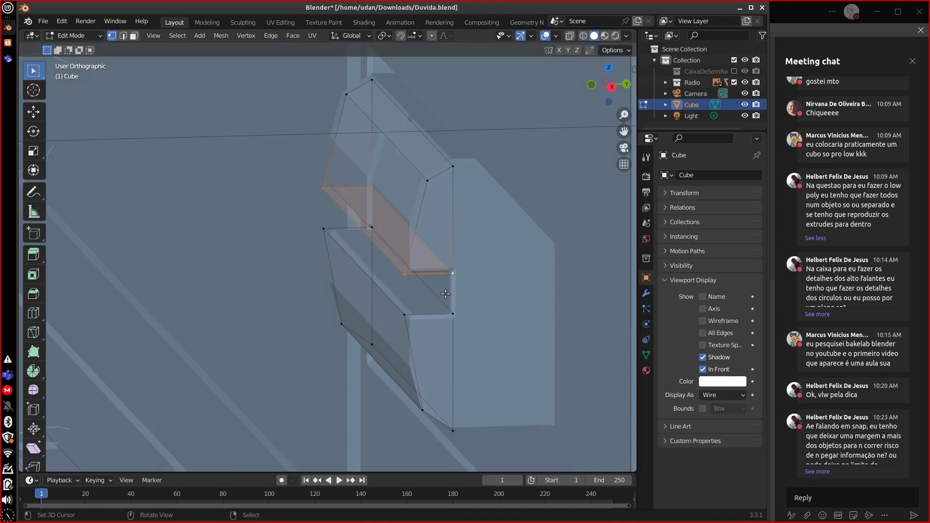
key(Tab)
scroll(460, 299, down, 4)
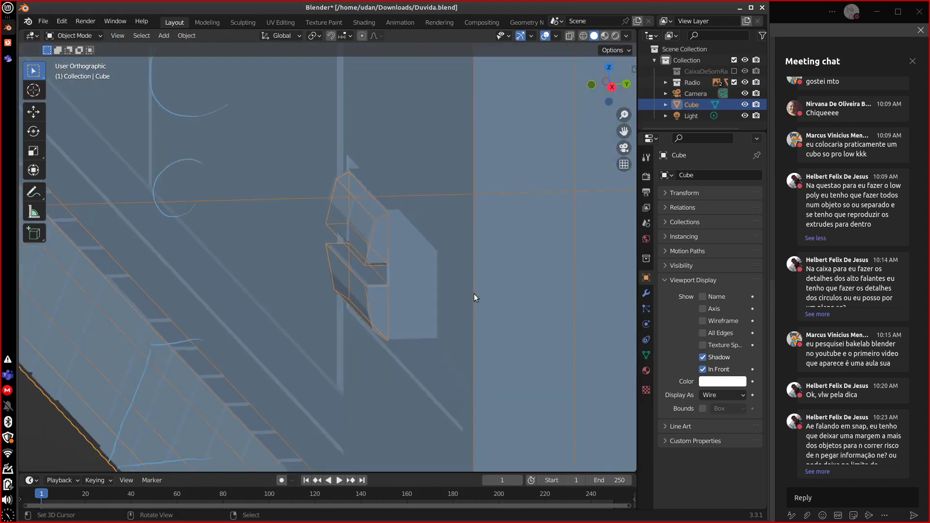
alt+middle_drag(474, 297, 620, 298)
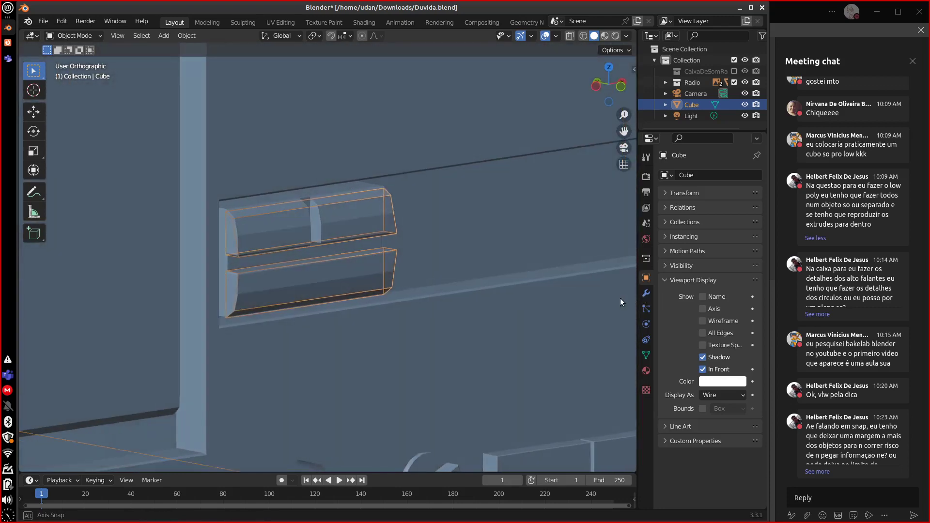
In BaixoRadio, bevel the button recess's inner bottom and side edges about 0.0012 m with 3 segments, and return to Object Mode.
click(564, 260)
key(Tab)
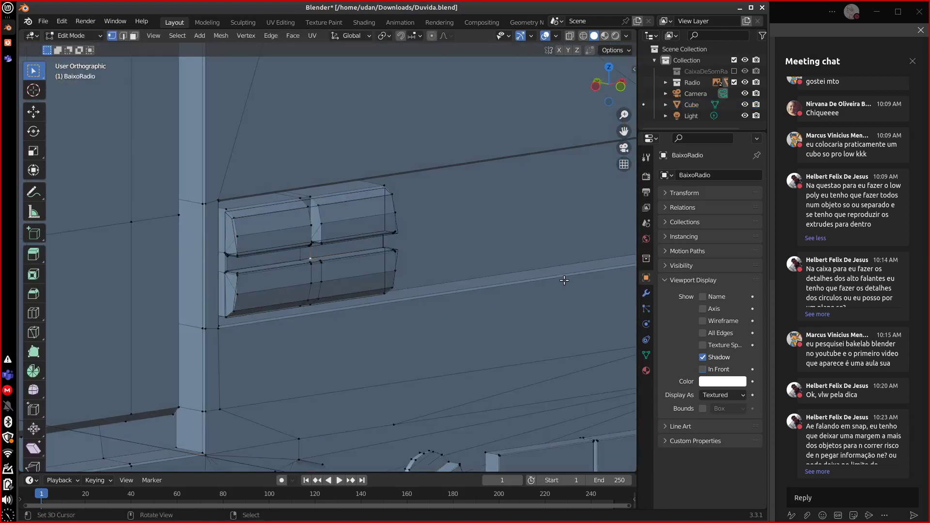
middle_drag(563, 280, 321, 330)
alt+right_click(469, 319)
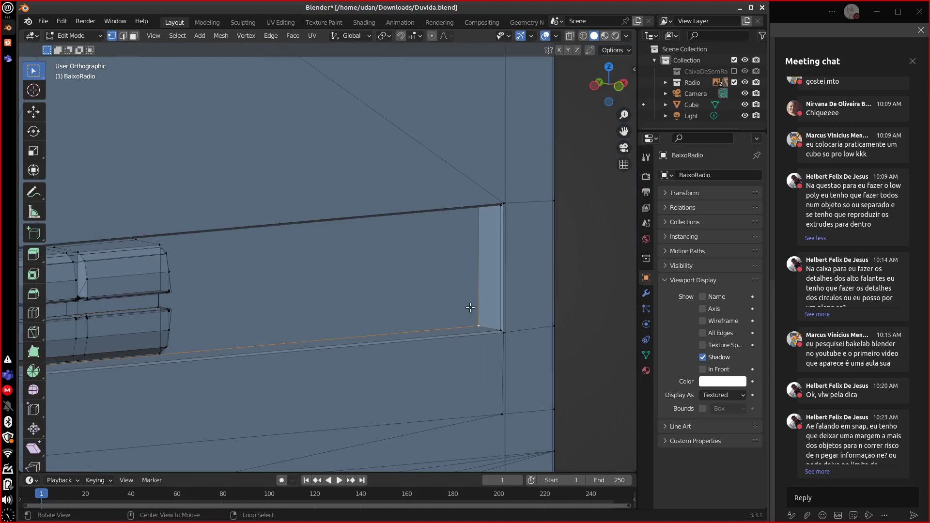
middle_drag(469, 308, 489, 380)
key(ctrl+b)
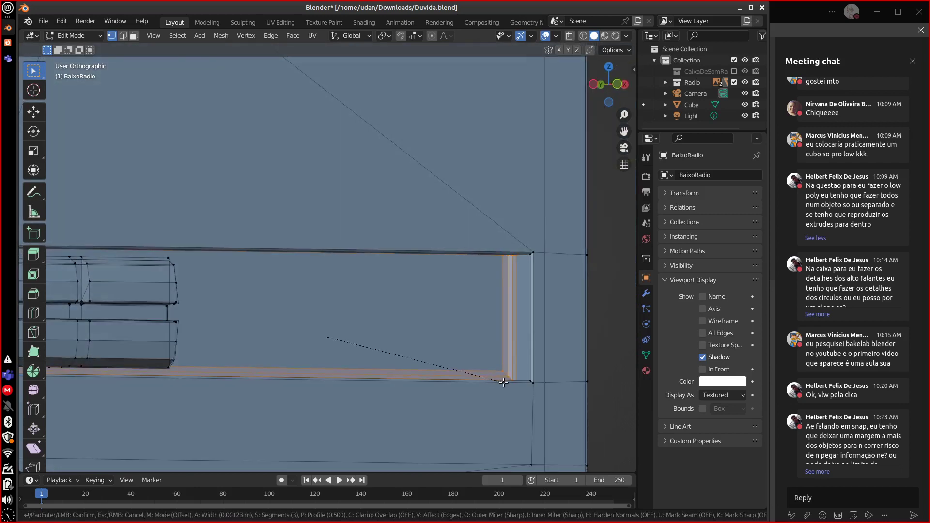
click(504, 383)
key(Tab)
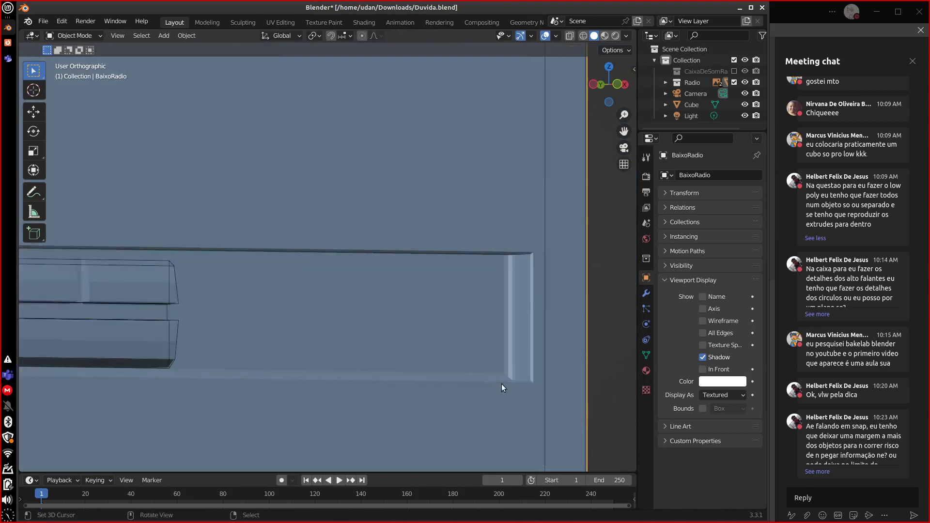
Merge all of BaixoRadio's vertices by distance and return to Object Mode.
middle_drag(501, 384, 419, 406)
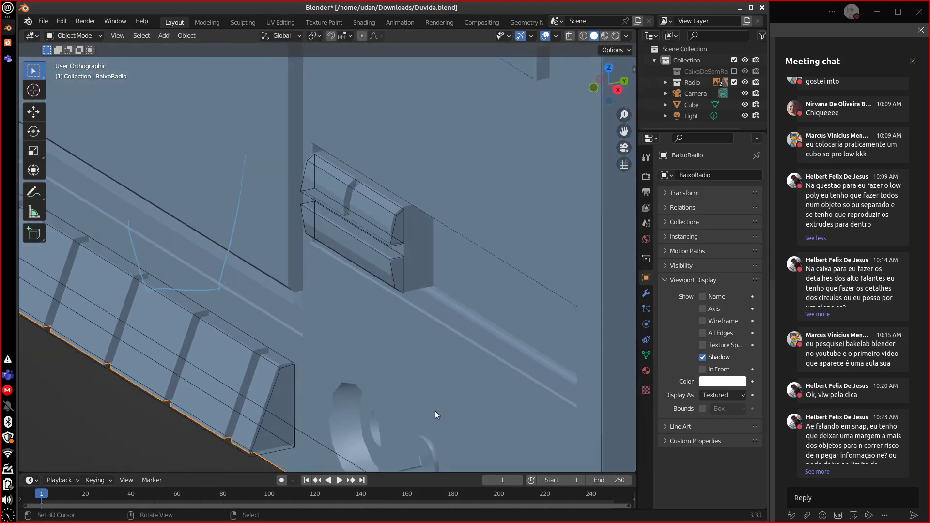
scroll(435, 411, down, 4)
key(Tab)
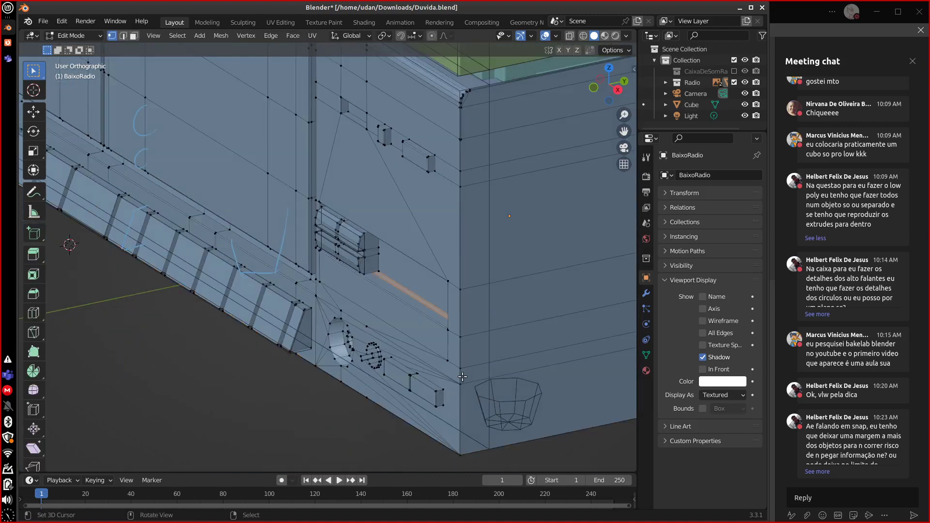
alt+click(461, 415)
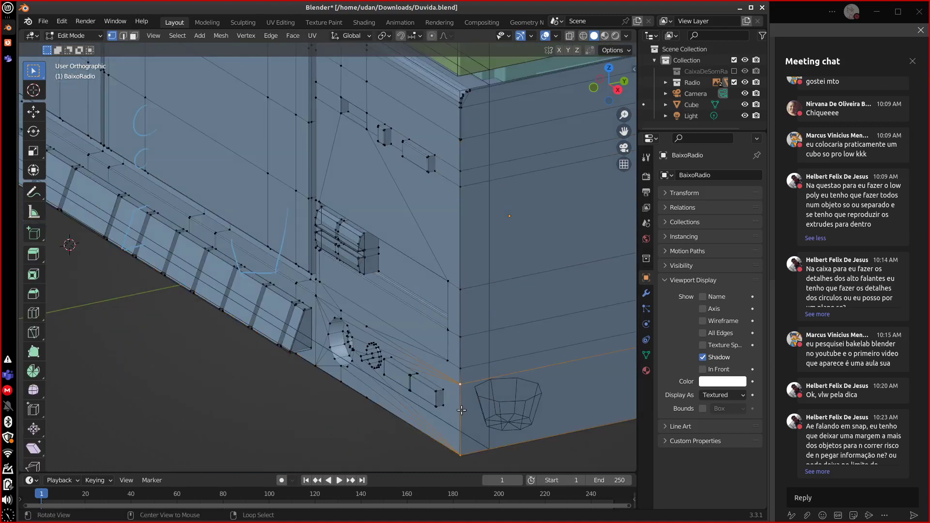
key(a)
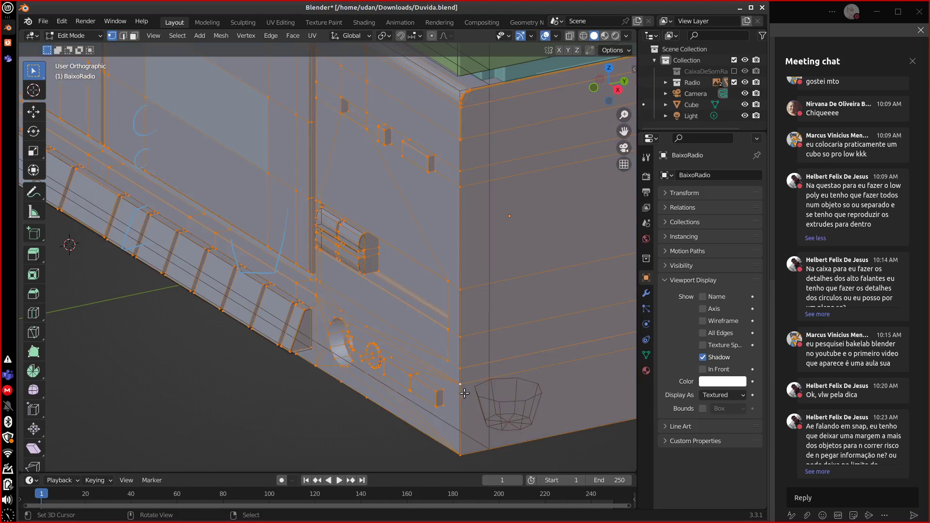
key(m)
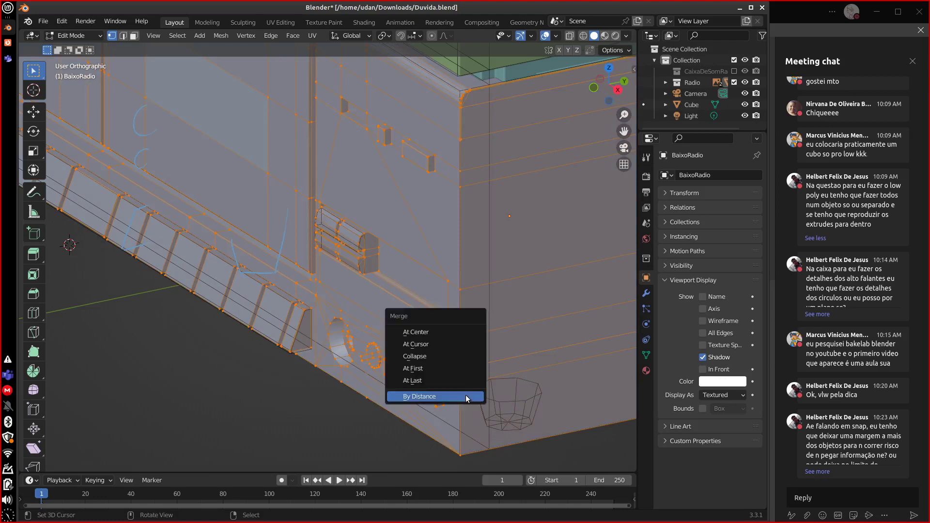
click(466, 395)
shift+middle_drag(484, 327, 460, 306)
click(466, 341)
key(Tab)
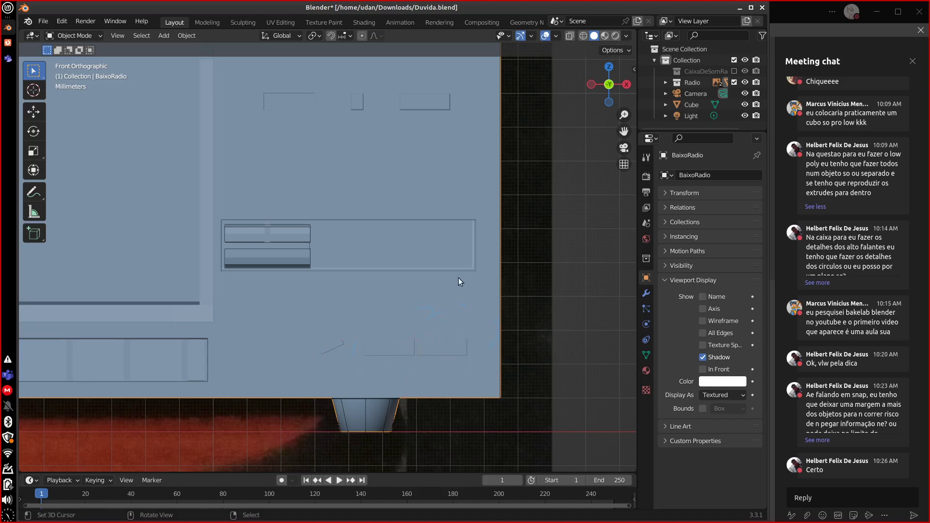
Examine BaixoRadio's front panel around the button recess in both Edit and Object Mode, comparing its topology with the shaded surface.
shift+middle_drag(458, 277, 501, 342)
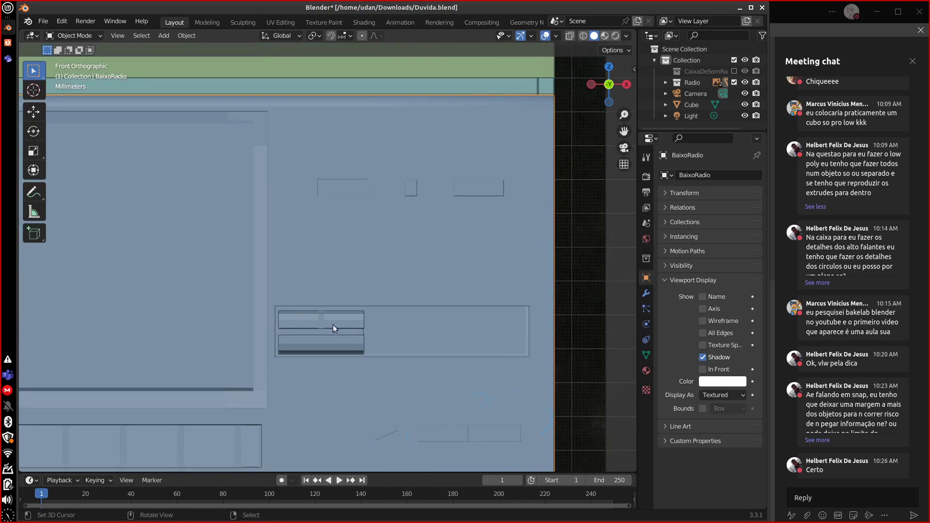
middle_drag(413, 369, 387, 302)
key(Tab)
key(Tab)
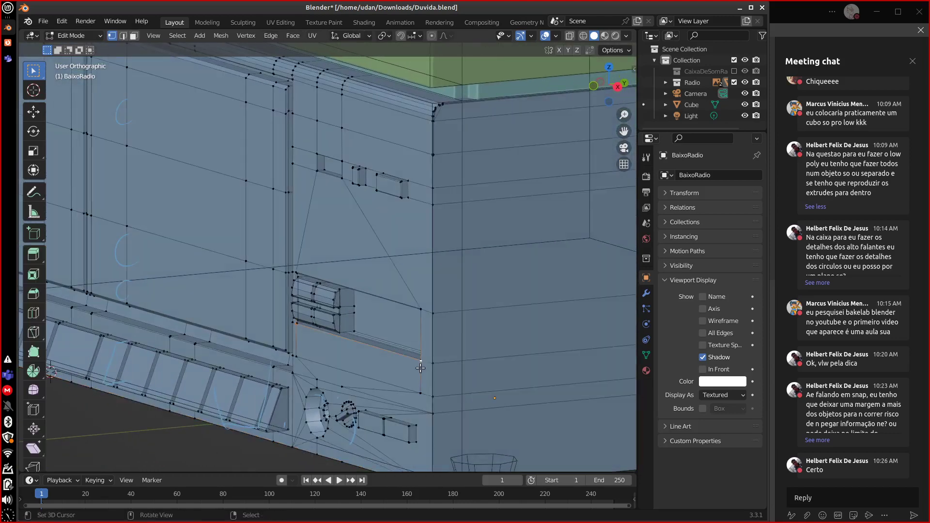
key(Tab)
middle_drag(411, 362, 515, 340)
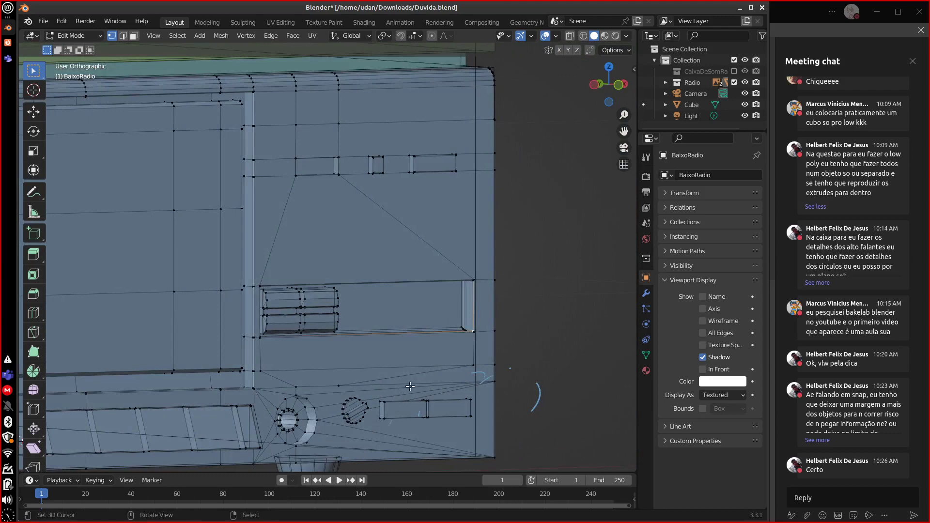
alt+right_click(332, 168)
middle_drag(415, 256, 333, 261)
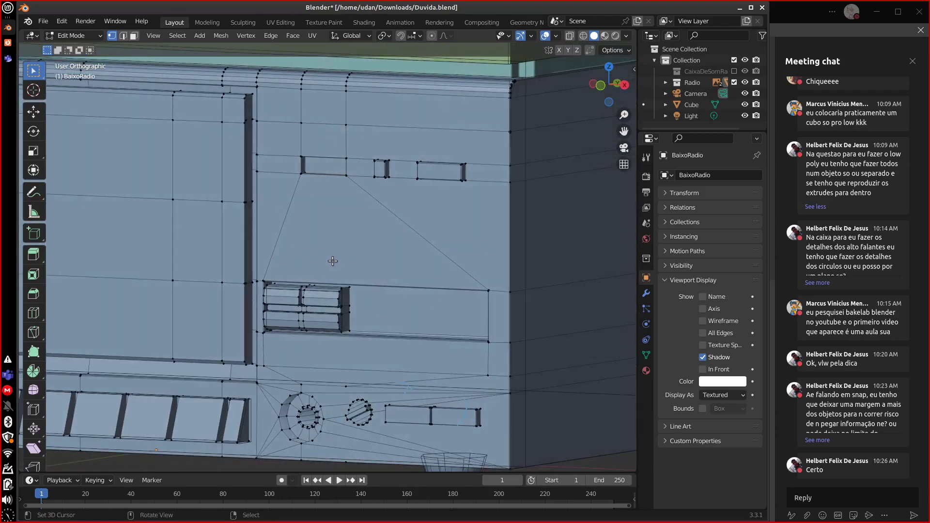
key(Tab)
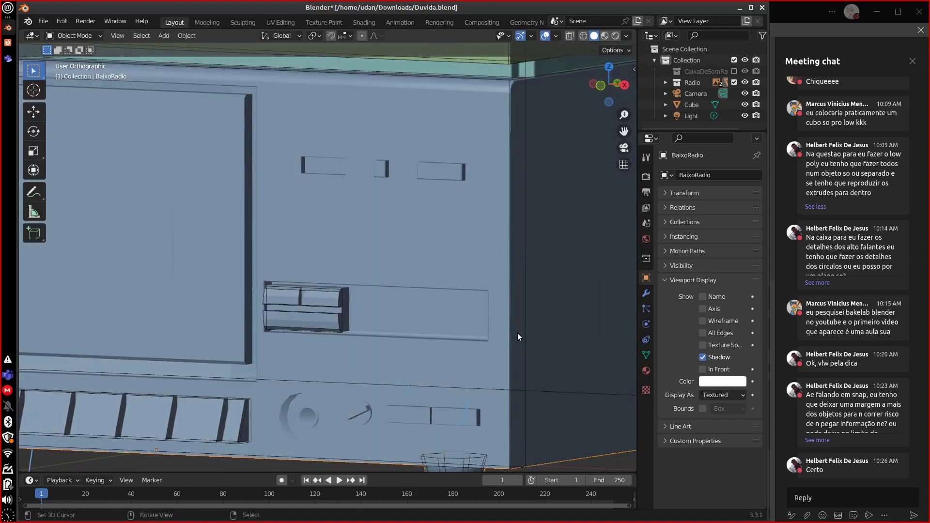
scroll(526, 329, down, 8)
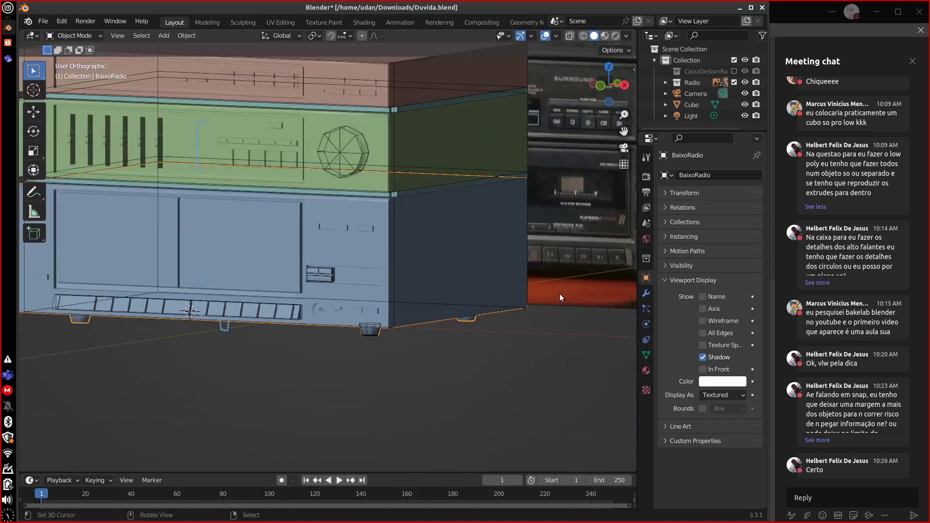
Select the low poly Cube and set its viewport display to Solid.
click(447, 321)
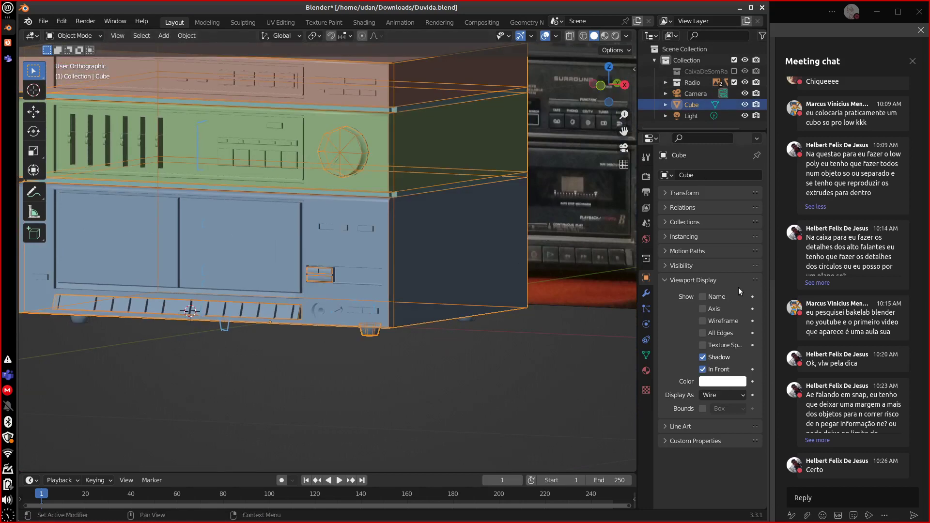
click(719, 396)
click(713, 433)
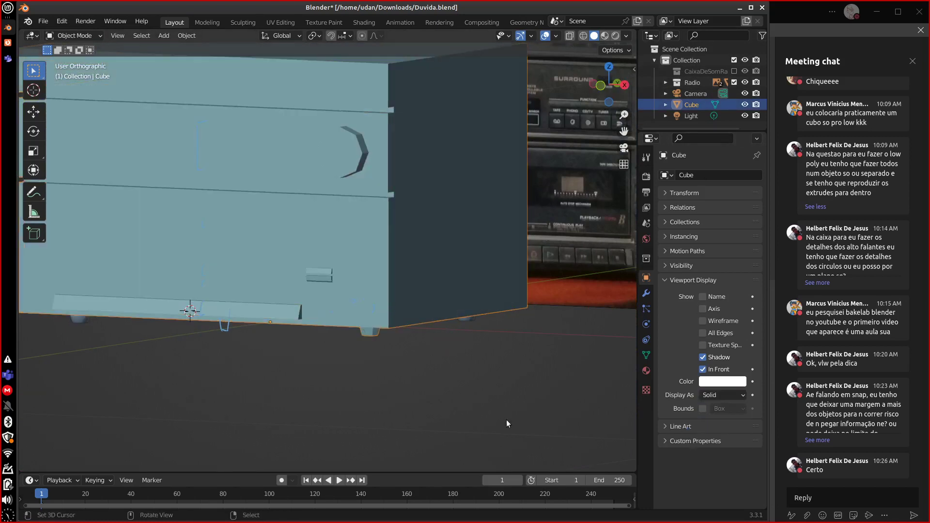
Move the low poly Cube along X to stand beside the detailed radio.
scroll(448, 388, down, 4)
scroll(390, 289, up, 1)
key(g)
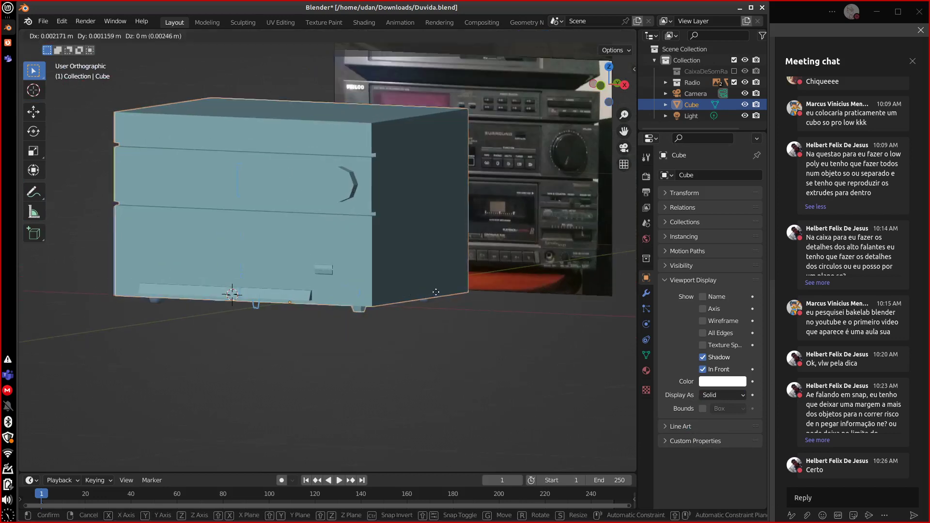
key(x)
click(663, 310)
Apply Shade Smooth to the low poly Cube.
middle_drag(622, 381, 472, 359)
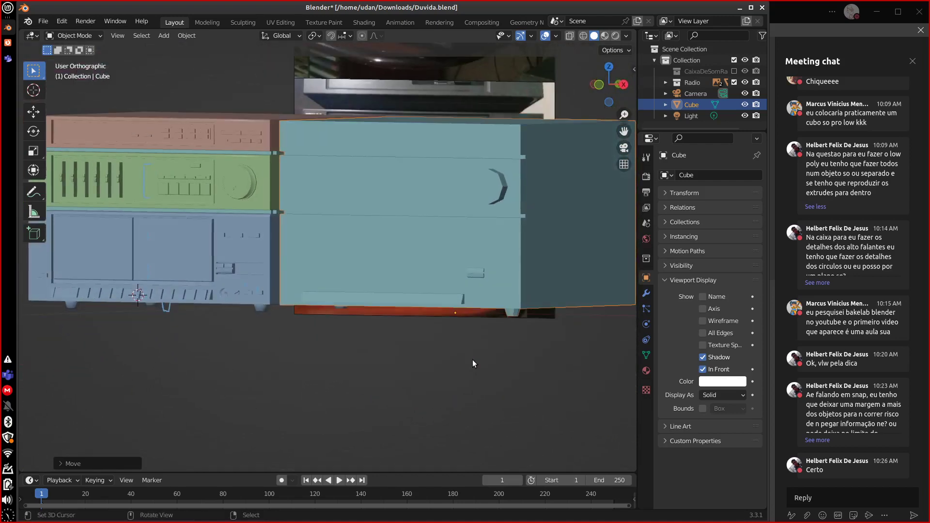
click(194, 37)
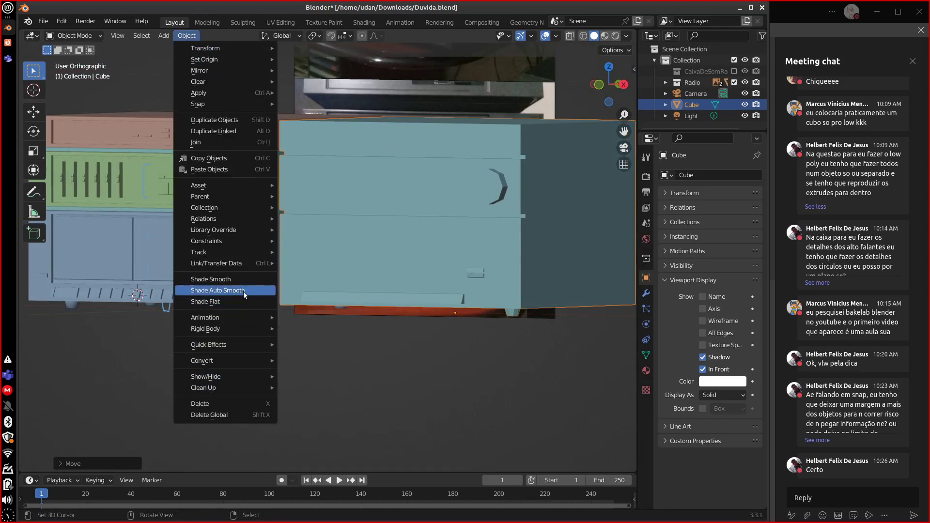
click(228, 279)
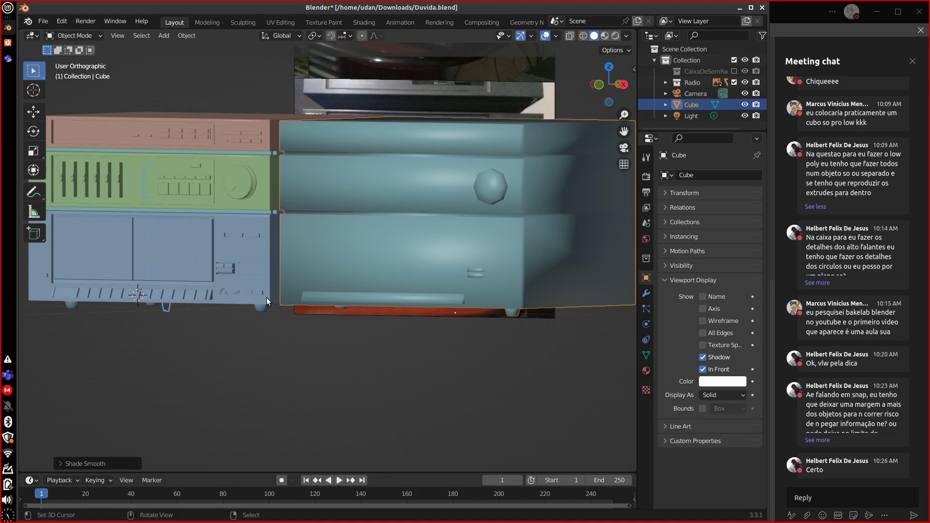
Compare the smooth-shaded low poly Cube with the detailed radio from several angles.
middle_drag(476, 378, 457, 354)
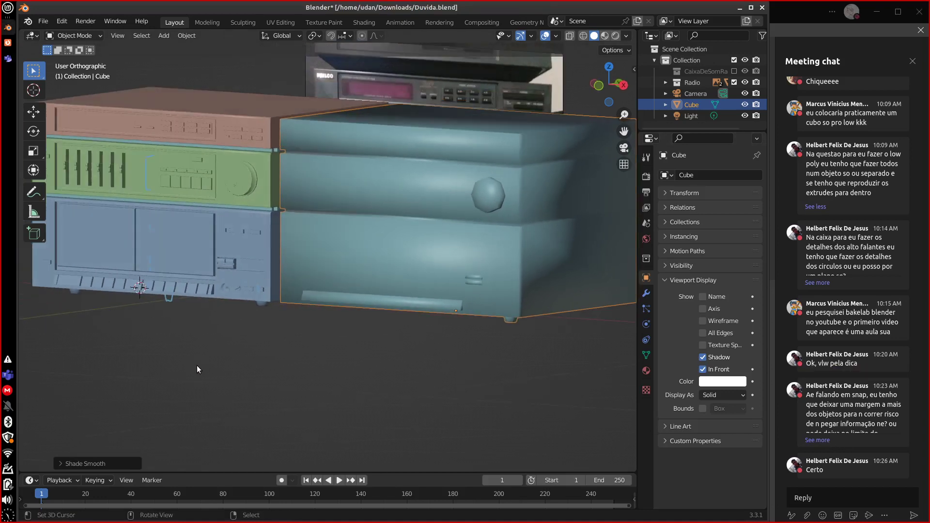
middle_drag(197, 367, 273, 190)
click(293, 195)
scroll(293, 195, up, 3)
scroll(348, 214, down, 3)
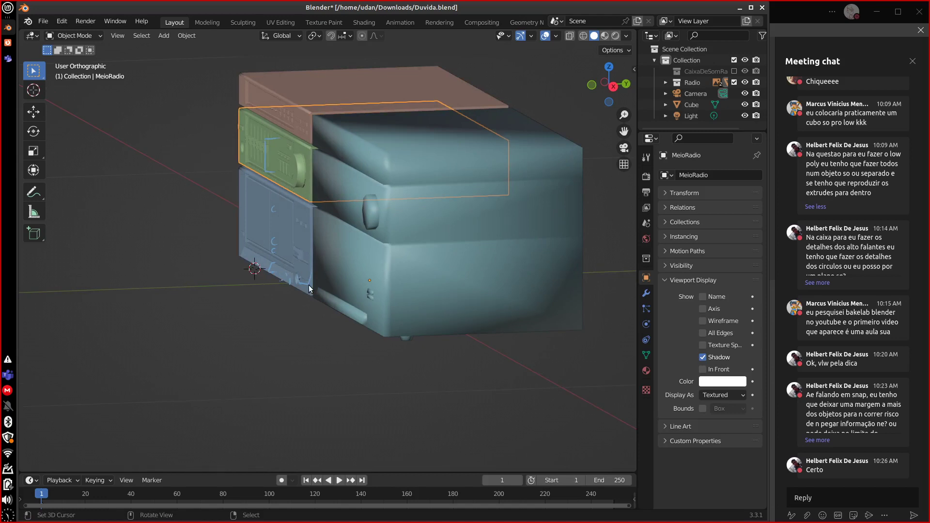
click(391, 246)
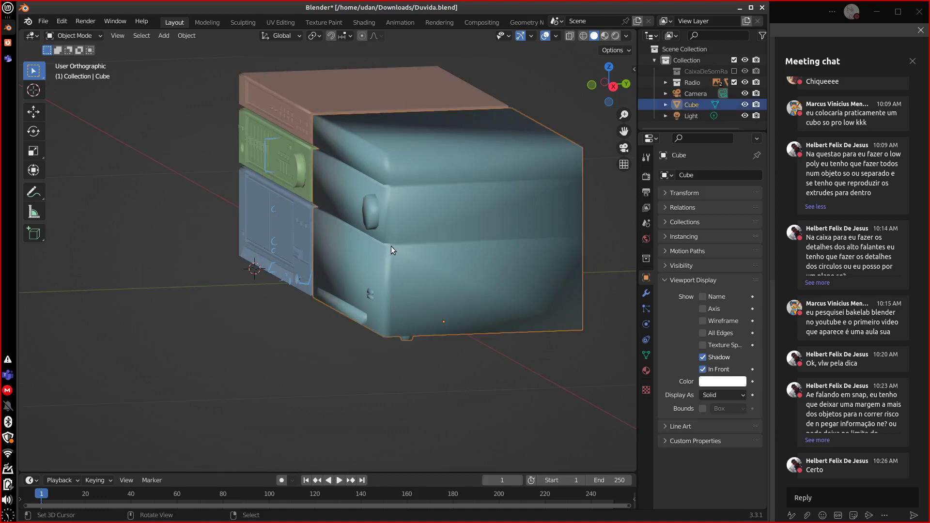
middle_drag(391, 246, 414, 229)
Extrude the low poly Cube's middle front face in place and scale it to about 0.82 as an inset.
key(Tab)
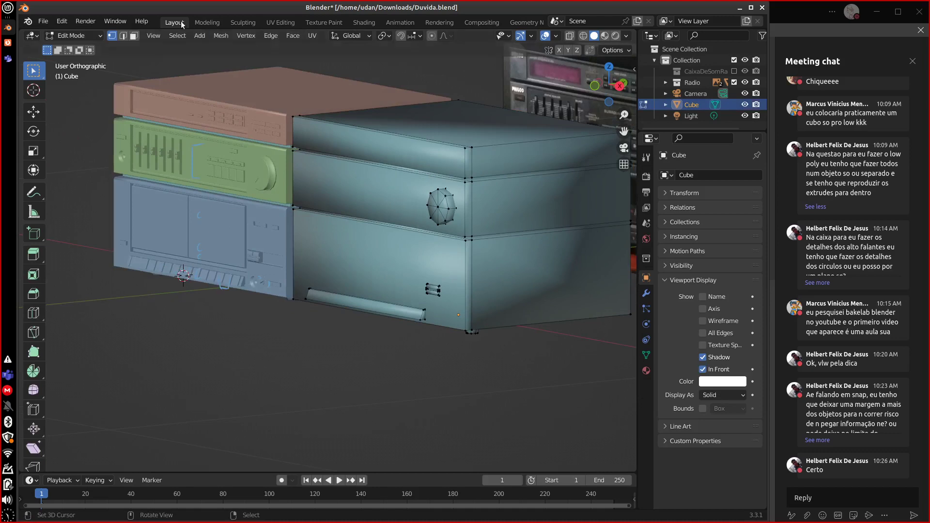
click(134, 35)
click(388, 217)
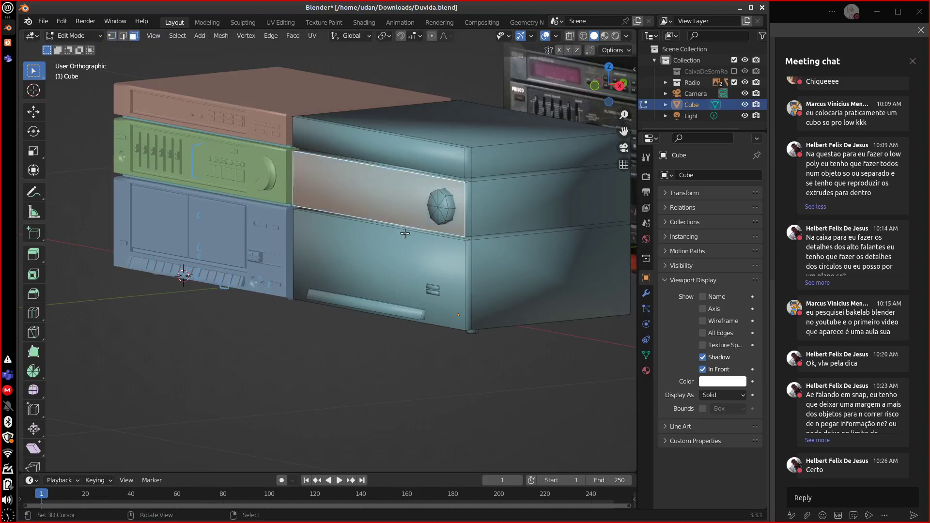
middle_drag(405, 233, 424, 253)
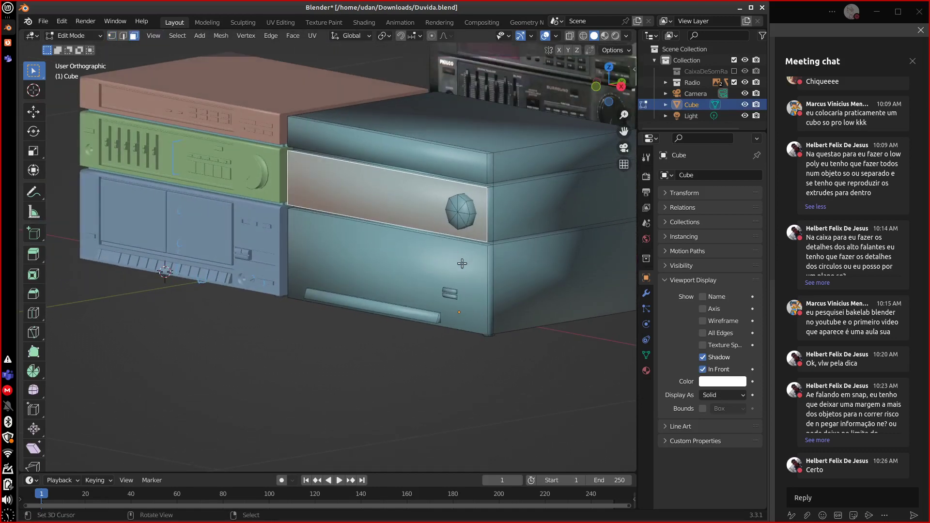
key(e)
right_click(466, 264)
key(s)
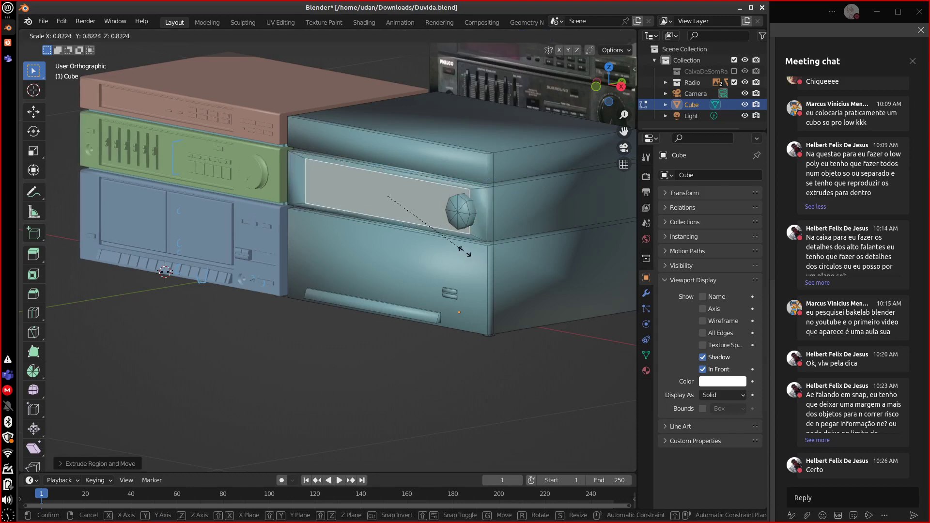
click(465, 250)
Shift the inset face away from the knob and narrow it along X to fit the middle front panel.
key(KP_1)
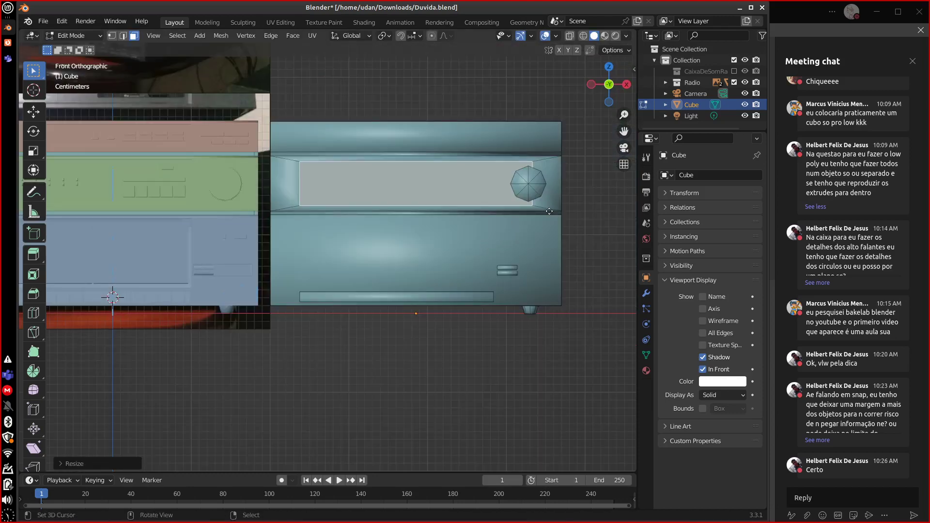
key(g)
click(533, 217)
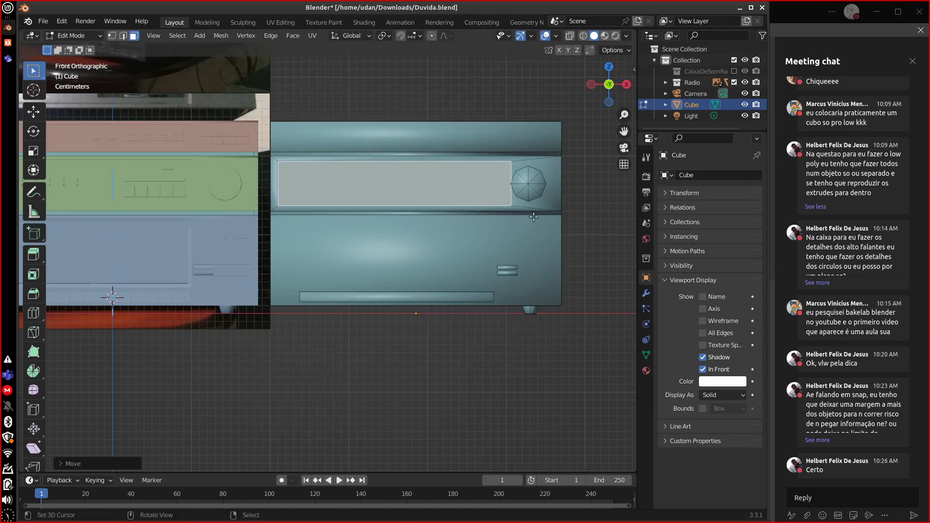
middle_drag(533, 217, 507, 231)
key(s)
key(x)
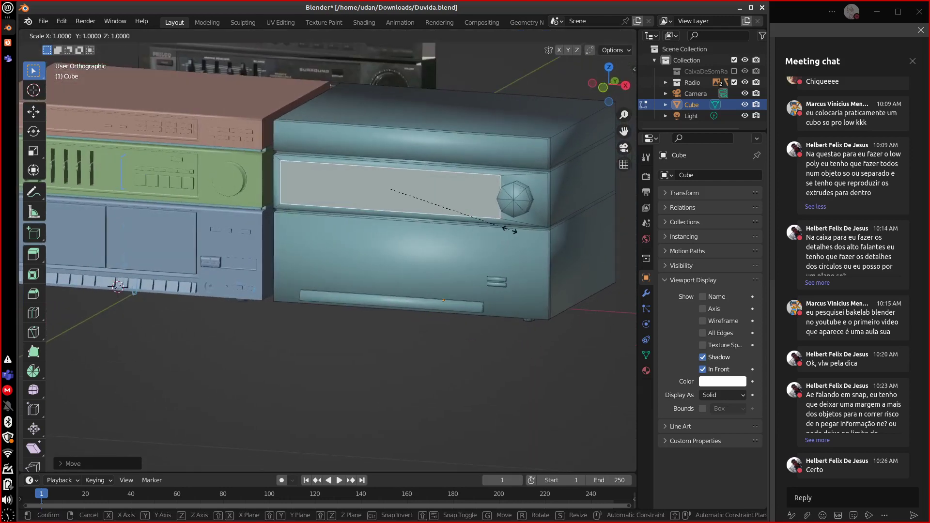
click(491, 228)
key(g)
key(x)
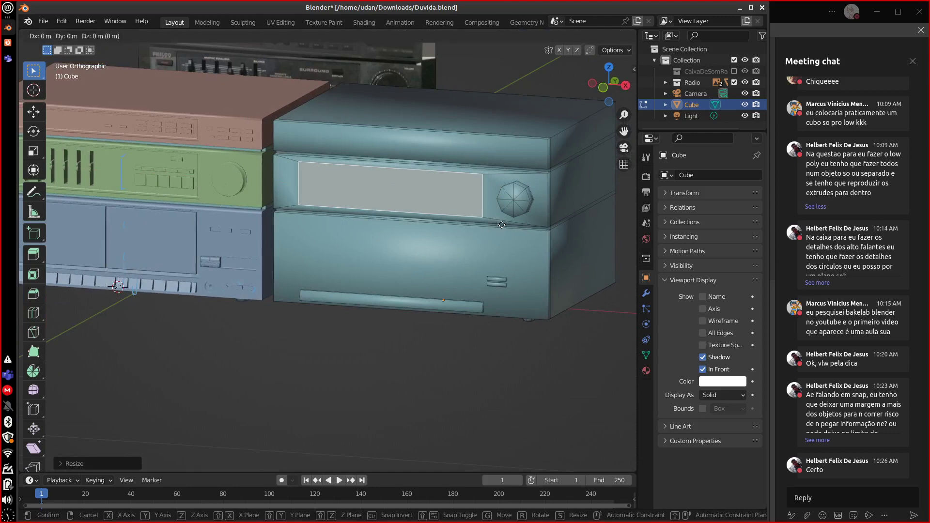
click(483, 229)
Extrude the inset face about 0.01 m inward and preview the recess's shading in Object Mode.
middle_drag(483, 229, 442, 239)
key(e)
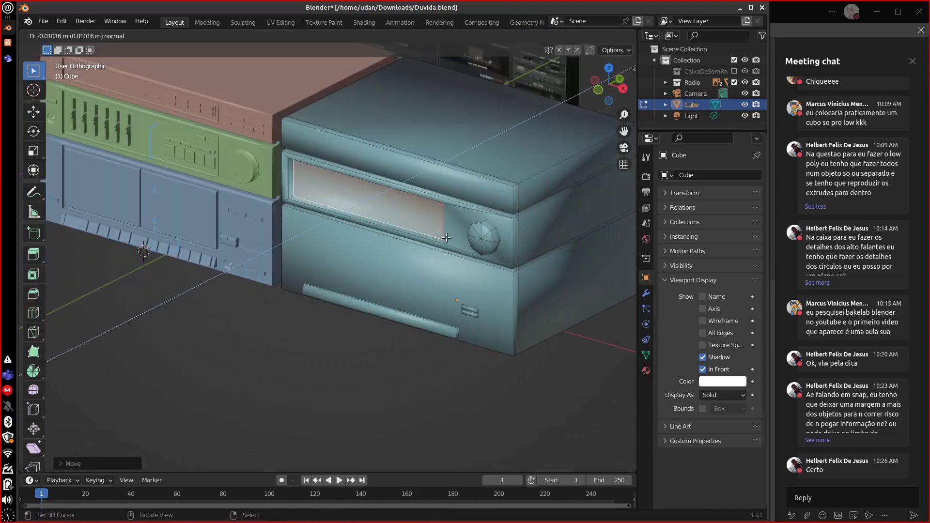
click(445, 241)
key(Tab)
middle_drag(458, 262, 456, 239)
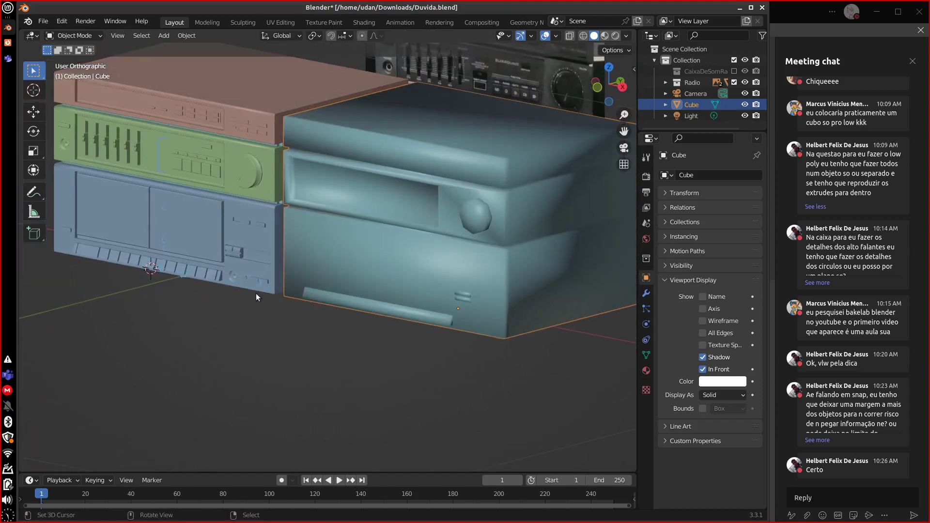
key(Tab)
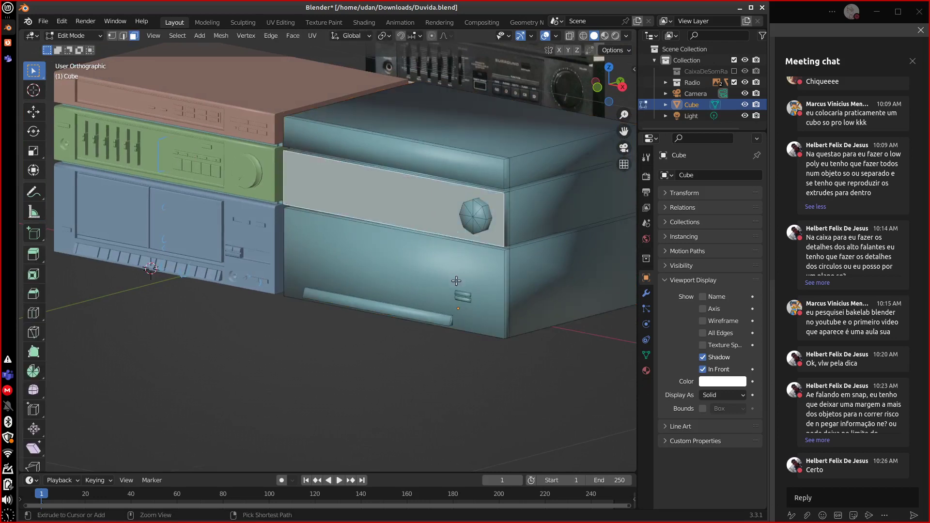
Select the edges outlining the low poly Cube's side face nearest the knob.
key(alt+a)
key(1)
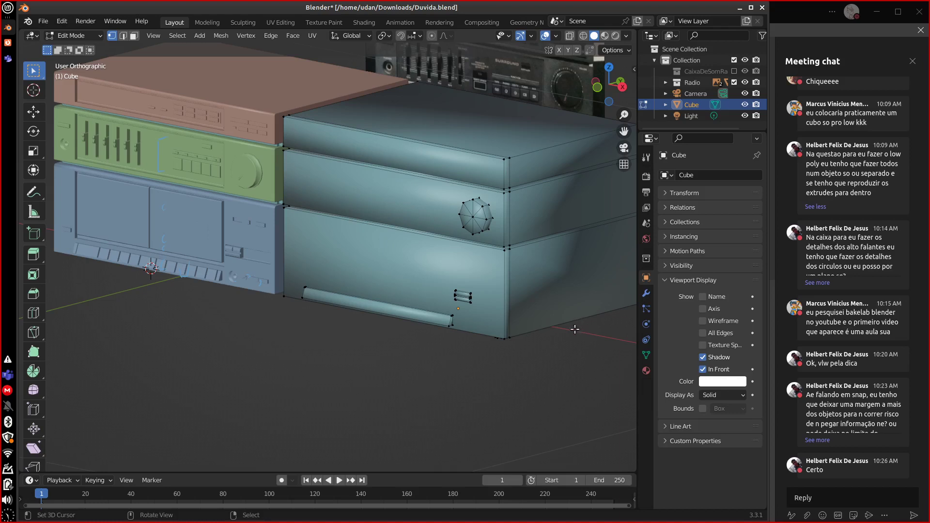
middle_drag(569, 340, 459, 302)
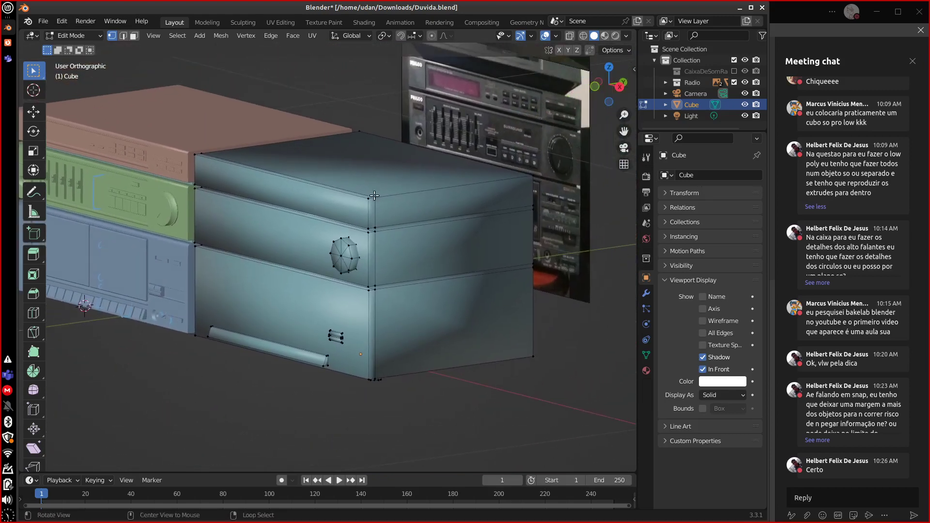
alt+click(412, 190)
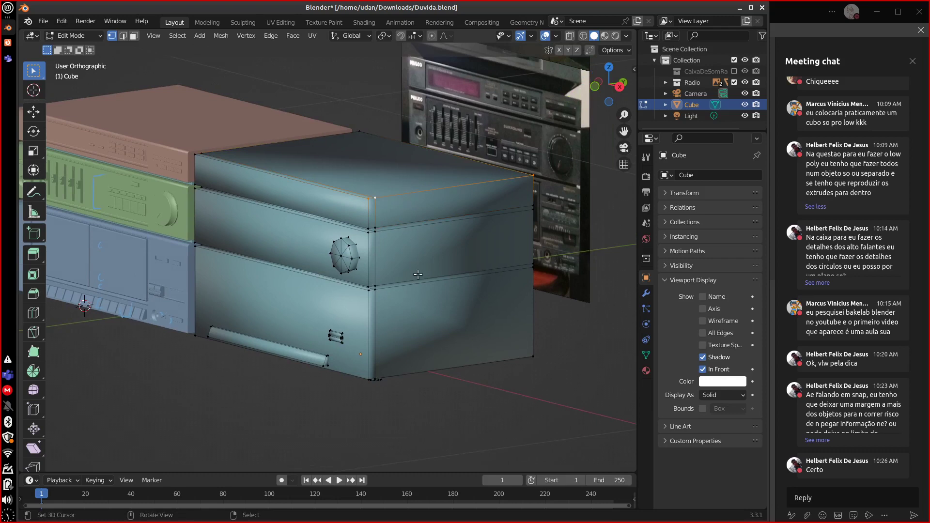
middle_drag(420, 297, 459, 276)
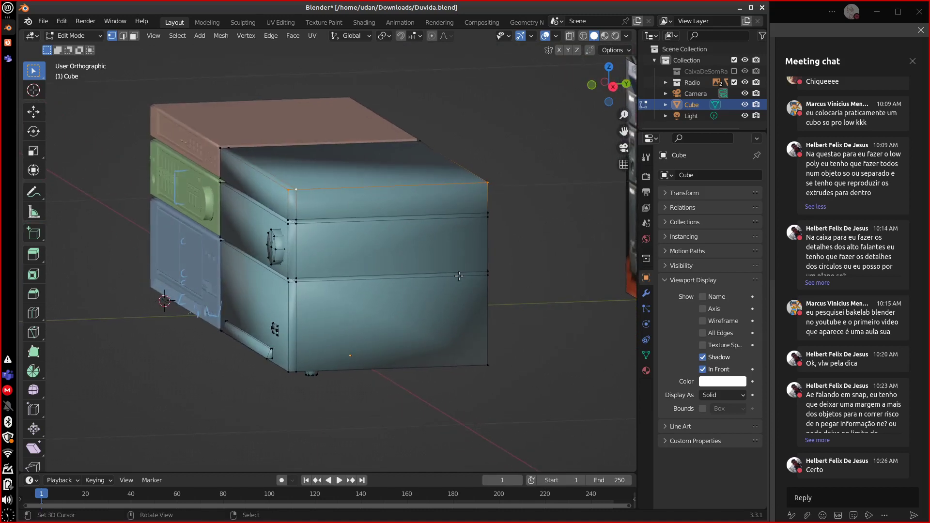
alt+shift+click(486, 203)
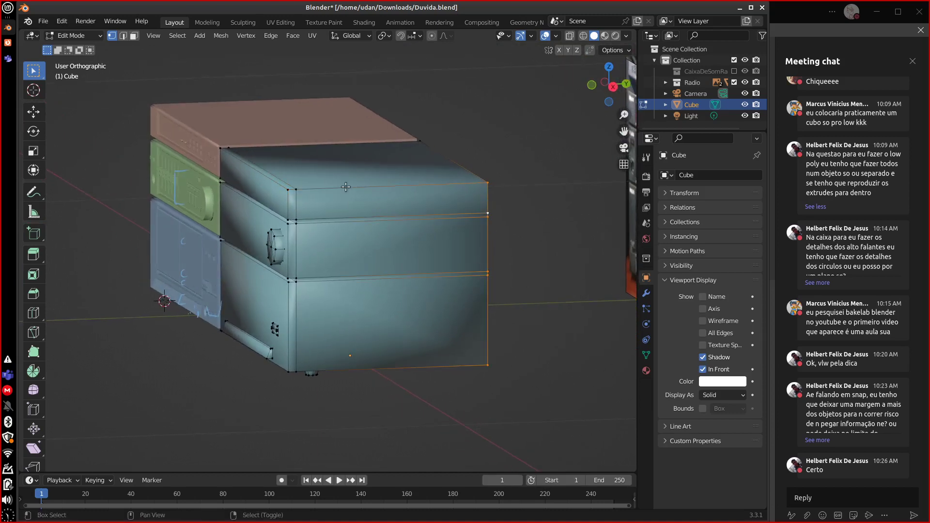
alt+shift+click(299, 374)
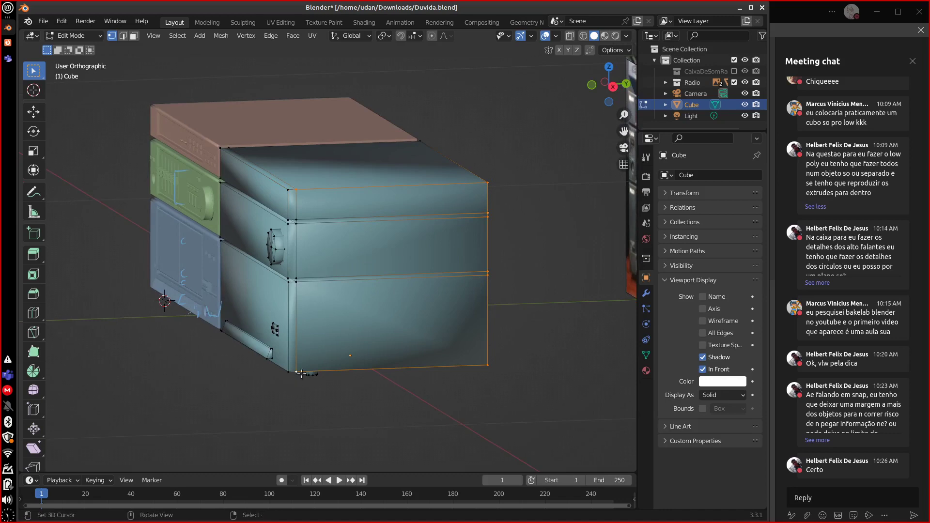
click(124, 35)
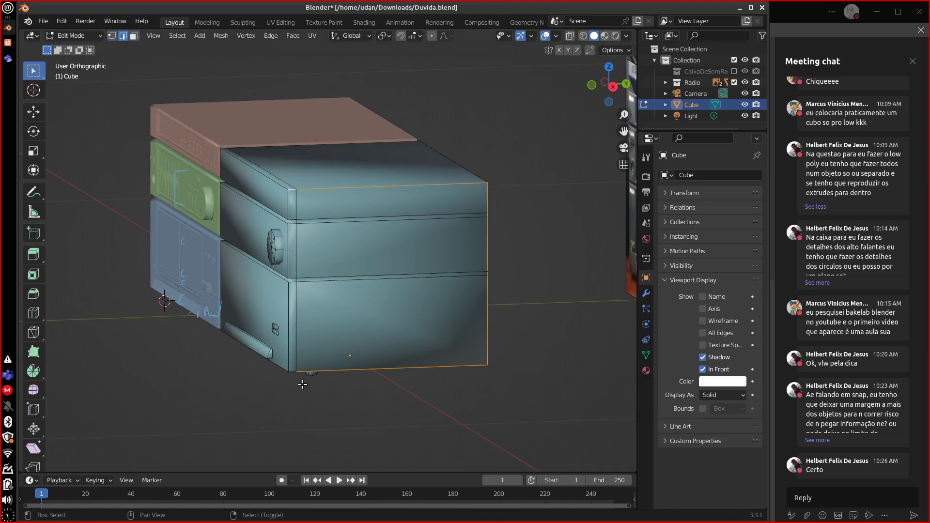
Add the opposite side face's outline edges to the selection and mark both outlines as seams.
middle_drag(291, 371, 310, 243)
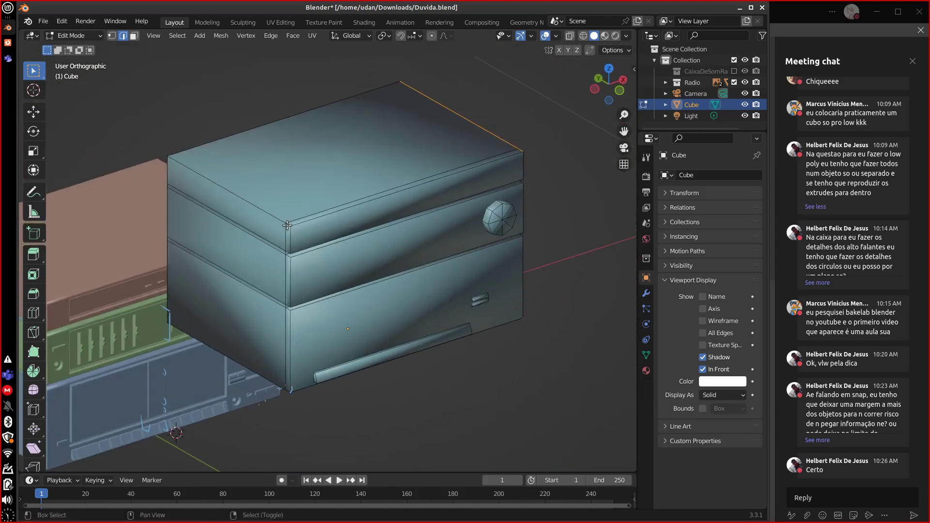
shift+click(251, 204)
shift+click(168, 208)
shift+click(167, 187)
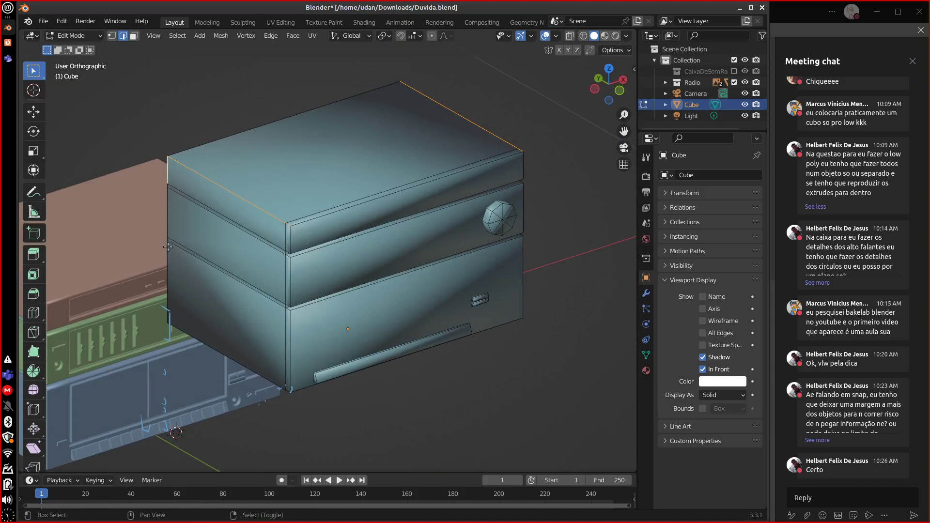
shift+click(167, 204)
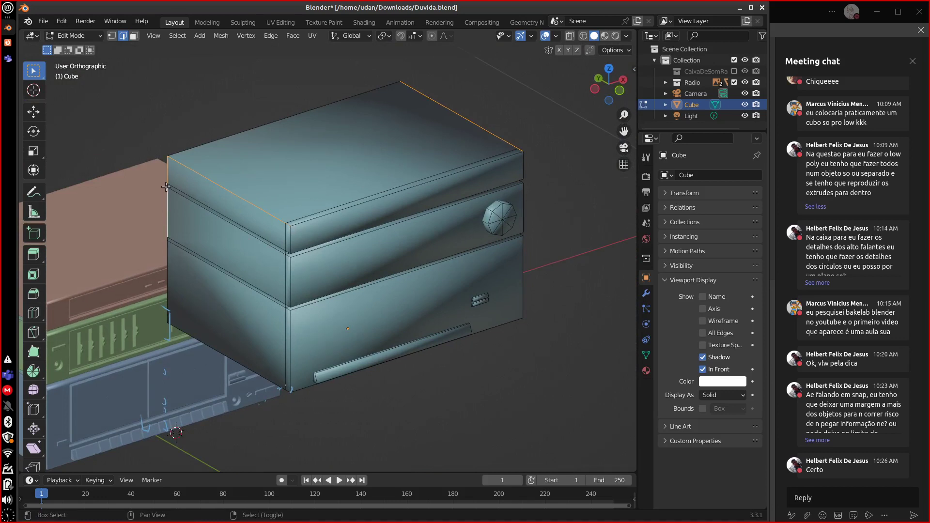
shift+click(167, 264)
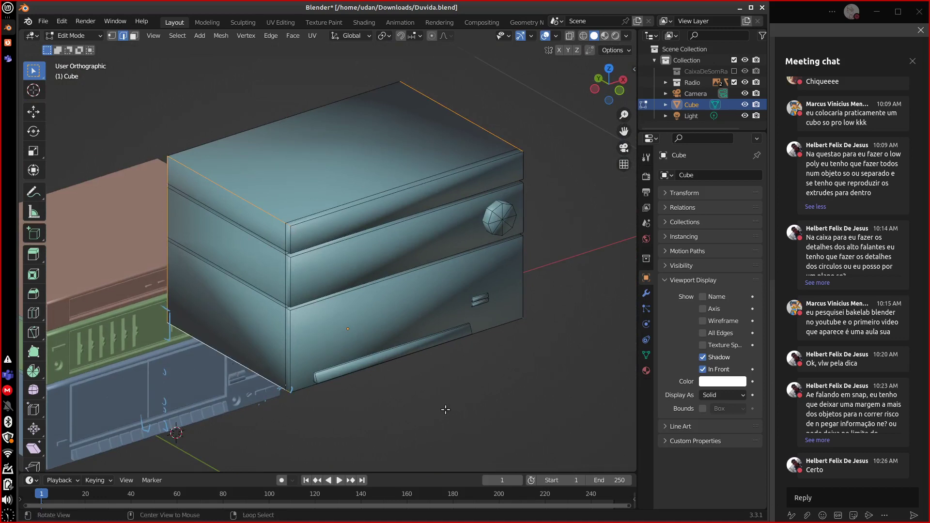
mouse_move(231, 372)
middle_down()
mouse_move(310, 357)
mouse_move(225, 359)
middle_up()
middle_drag(391, 312, 476, 366)
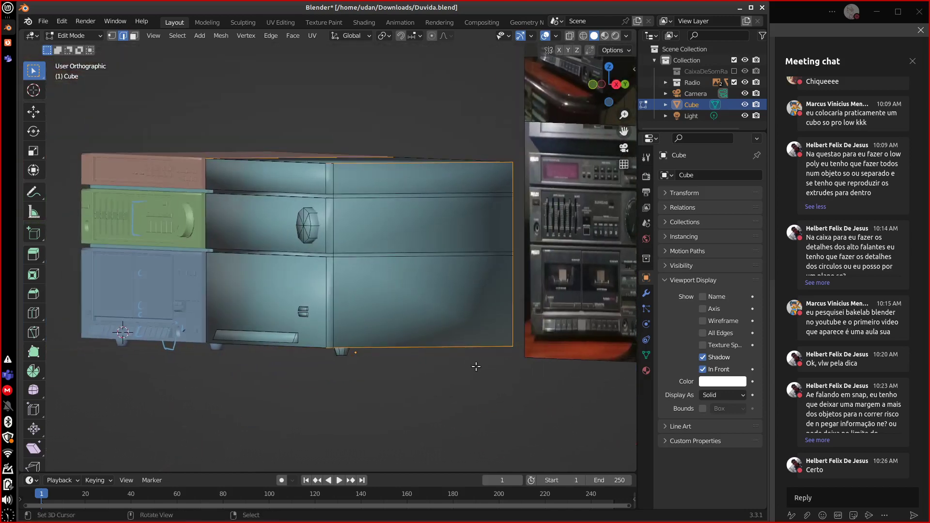
key(u)
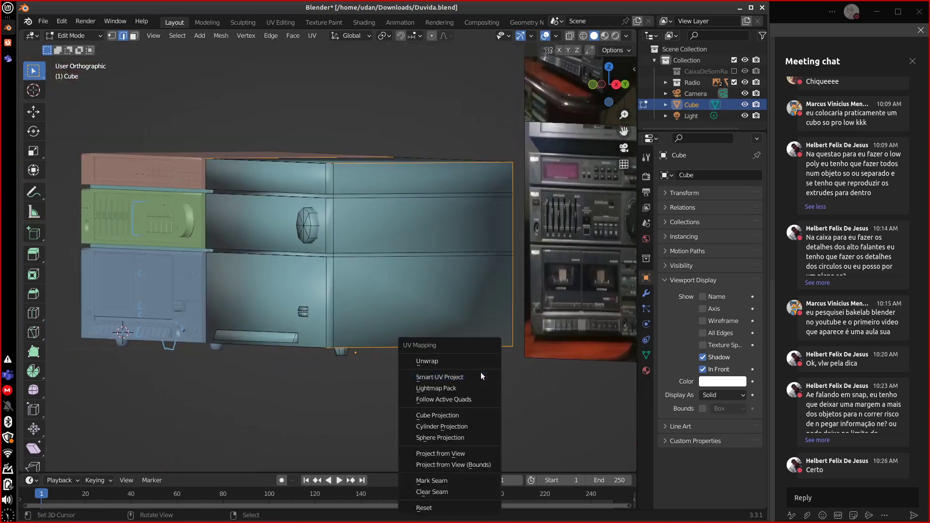
click(458, 482)
Mark seams around the knob's front rim and along one edge of its side wall.
middle_drag(416, 417, 389, 257)
alt+click(362, 236)
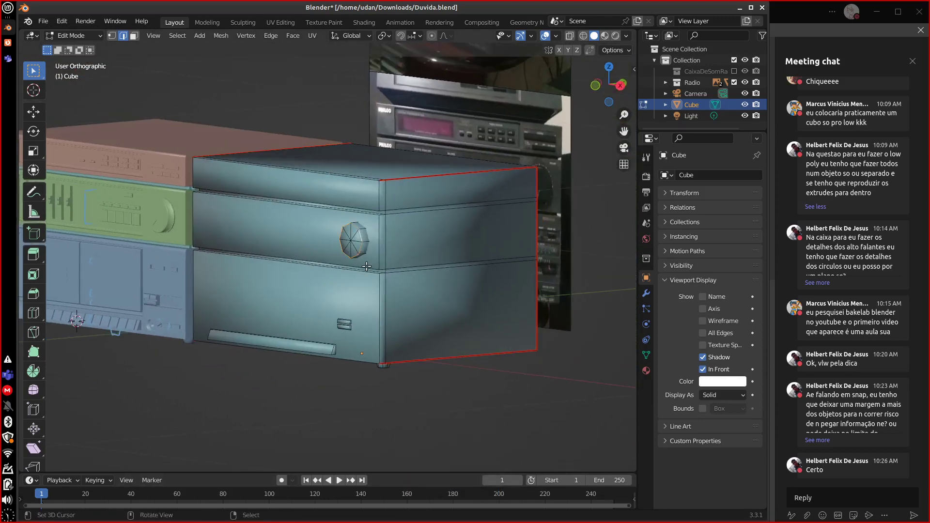
key(u)
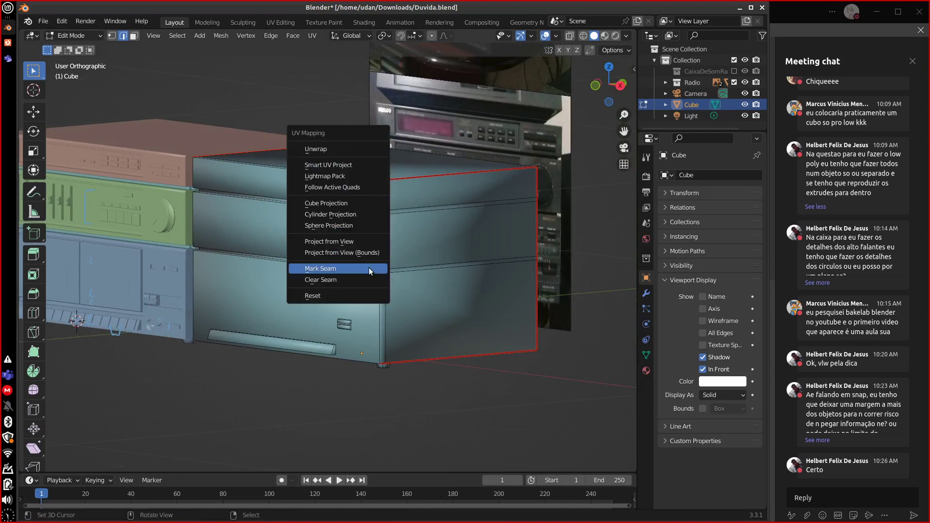
click(364, 270)
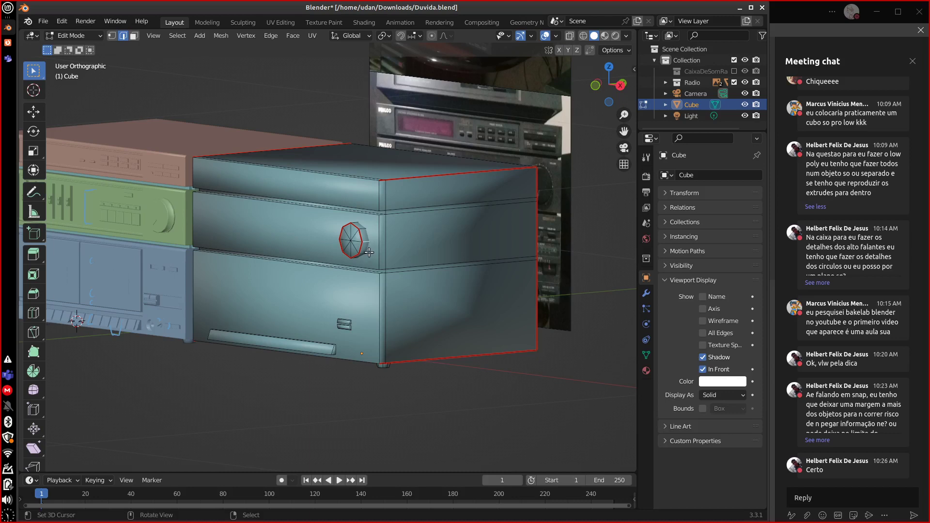
key(u)
click(366, 253)
Select the short corner edges at both ends of the long lower front bar and mark them as seams.
scroll(335, 379, up, 5)
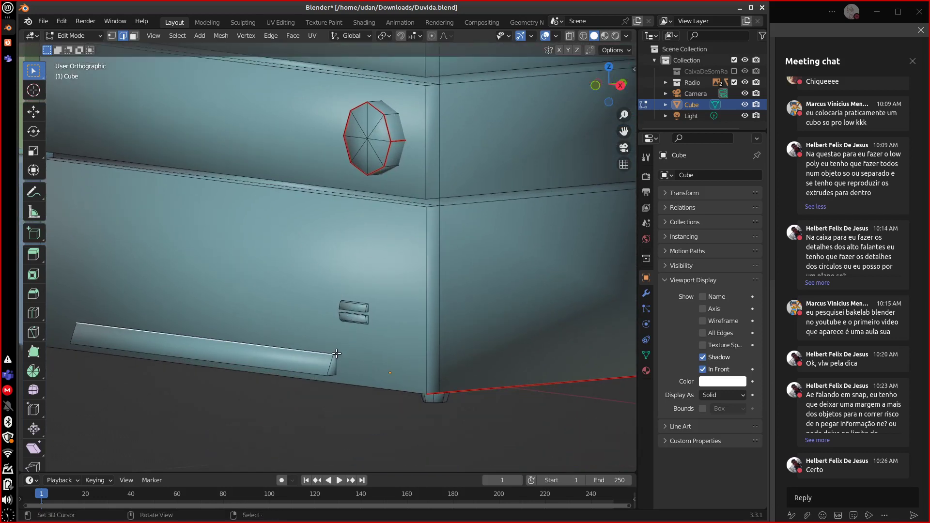
shift+middle_drag(348, 364, 323, 283)
scroll(318, 301, up, 4)
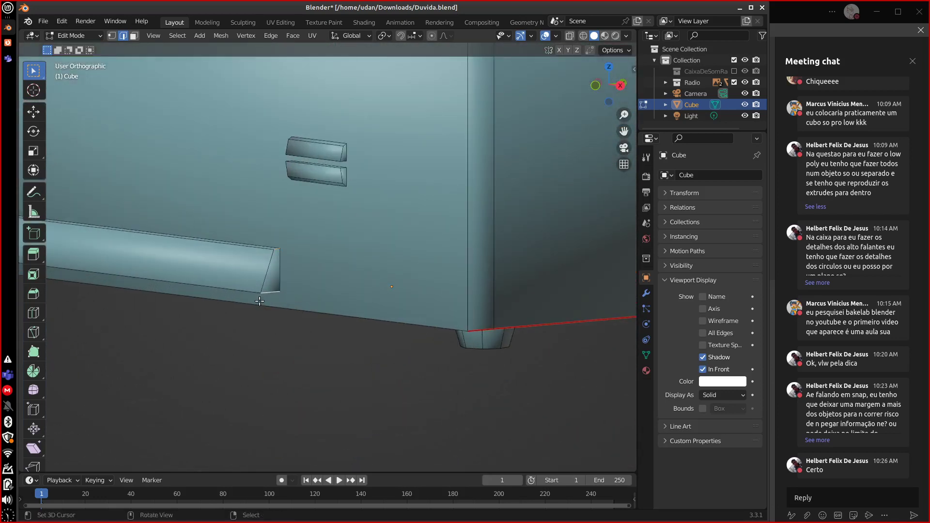
shift+middle_drag(243, 299, 544, 339)
shift+middle_drag(55, 257, 362, 283)
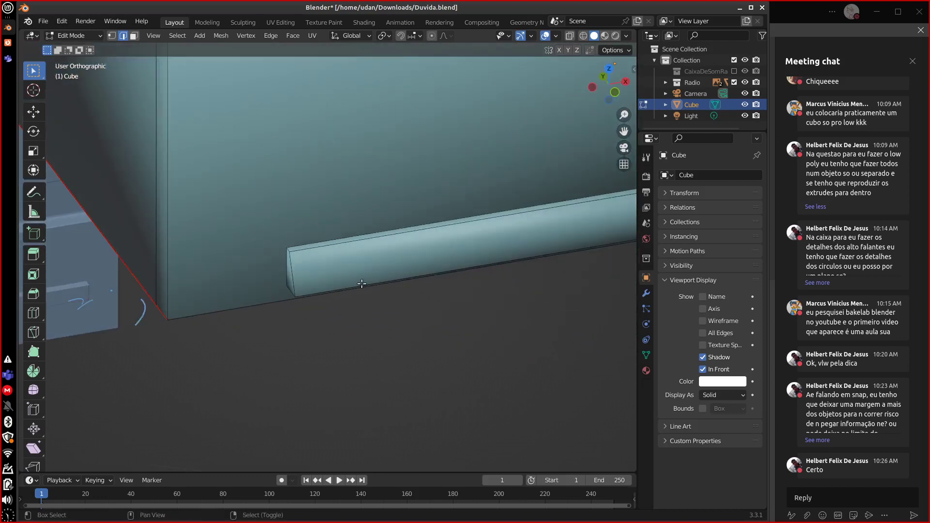
alt+click(288, 249)
key(ctrl+z)
shift+click(289, 294)
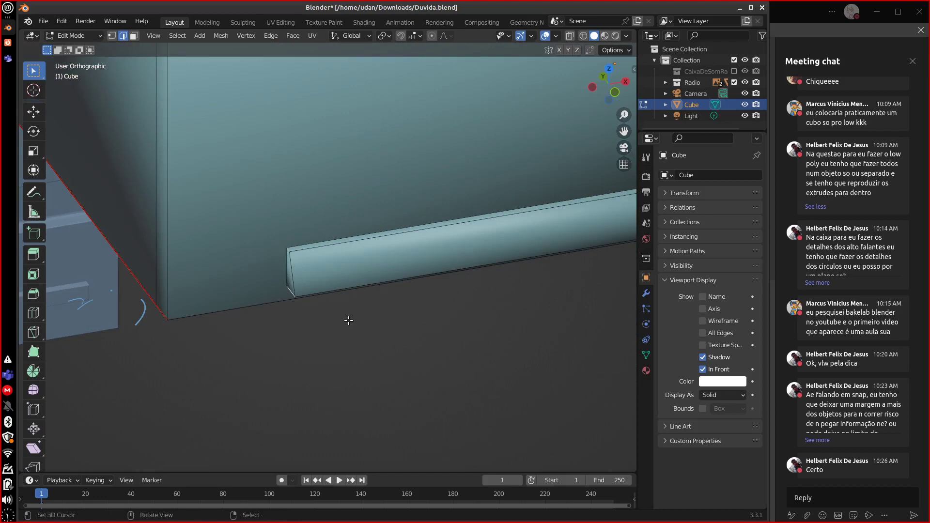
key(u)
click(383, 320)
Select the short corner edges at one end of the two small stacked bars on the radio's front.
shift+middle_drag(391, 339, 299, 372)
shift+middle_drag(574, 311, 107, 455)
shift+middle_drag(477, 320, 272, 409)
middle_drag(446, 322, 380, 338)
shift+middle_drag(553, 312, 324, 283)
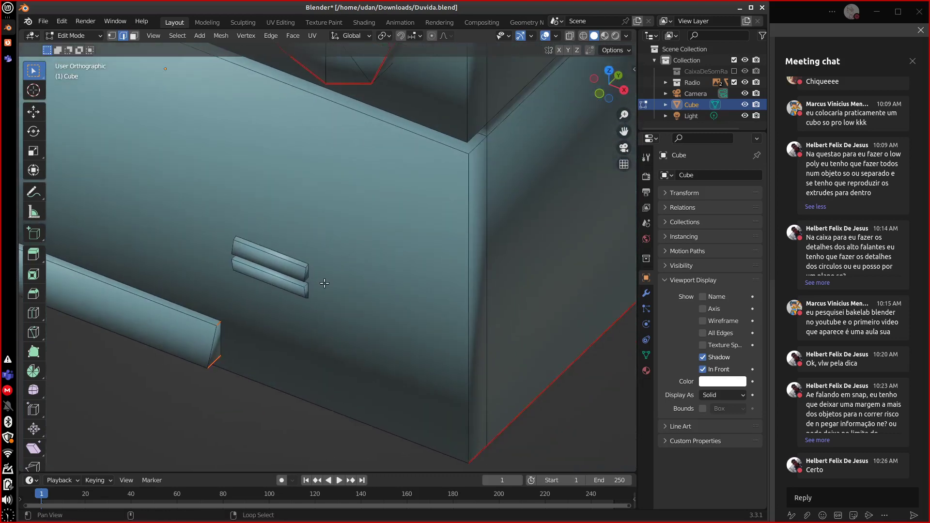
scroll(325, 282, up, 5)
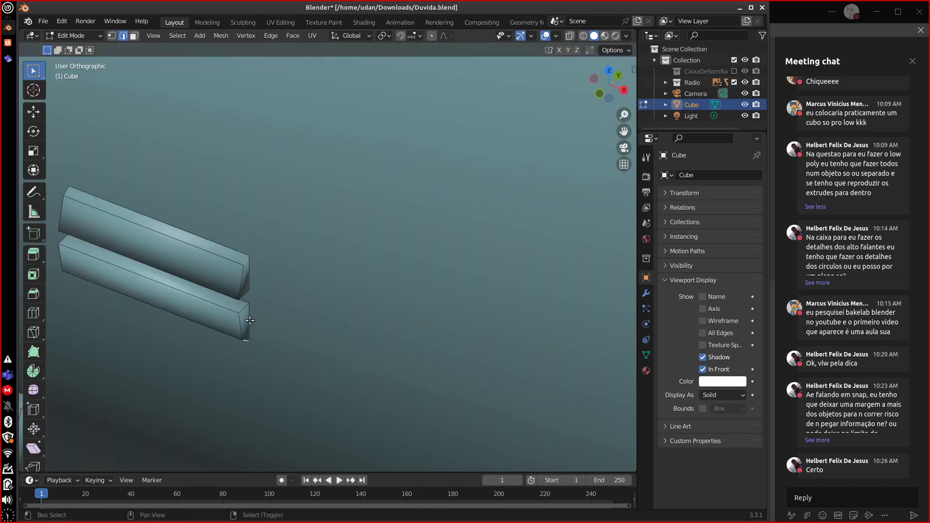
shift+middle_drag(244, 311, 435, 346)
alt+drag(269, 282, 305, 307)
Add the short corner edges at the other end of both small bars and mark the selection as seams.
alt+shift+drag(211, 355, 570, 254)
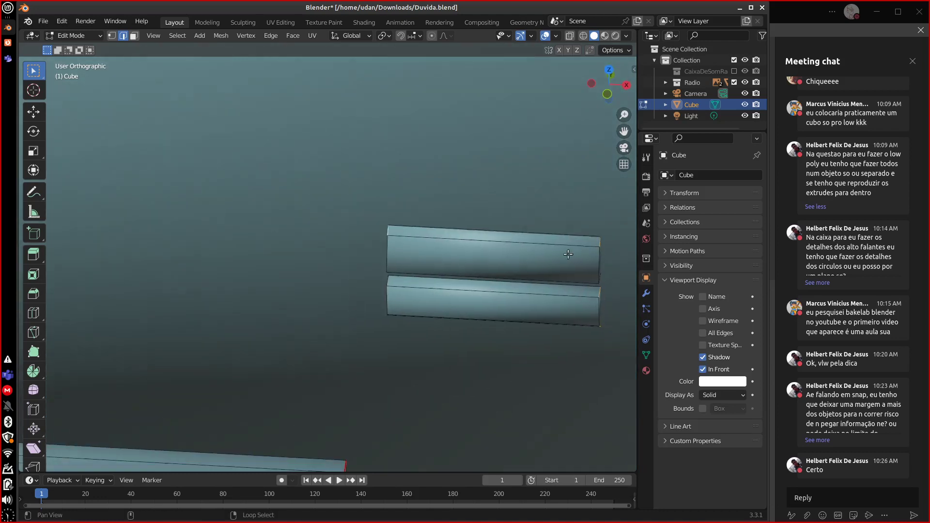
alt+drag(415, 248, 445, 285)
alt+shift+drag(263, 316, 359, 298)
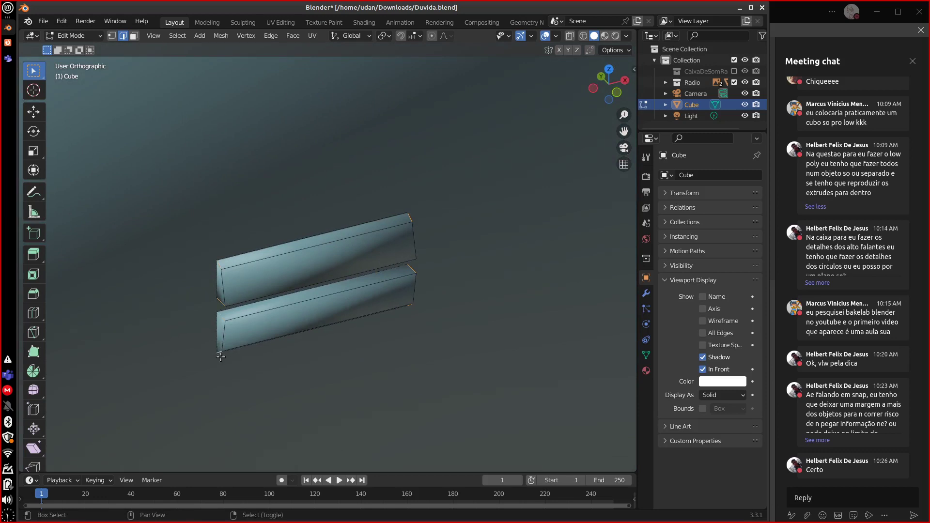
key(u)
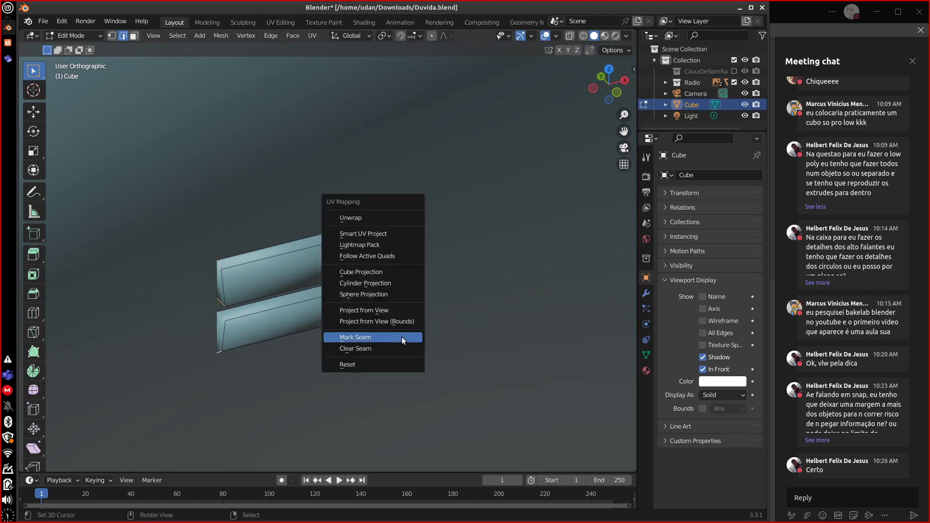
click(401, 337)
Select the edge loop around the bottom rim of the small foot under the radio and mark it as a seam.
scroll(414, 341, down, 1)
scroll(415, 341, down, 10)
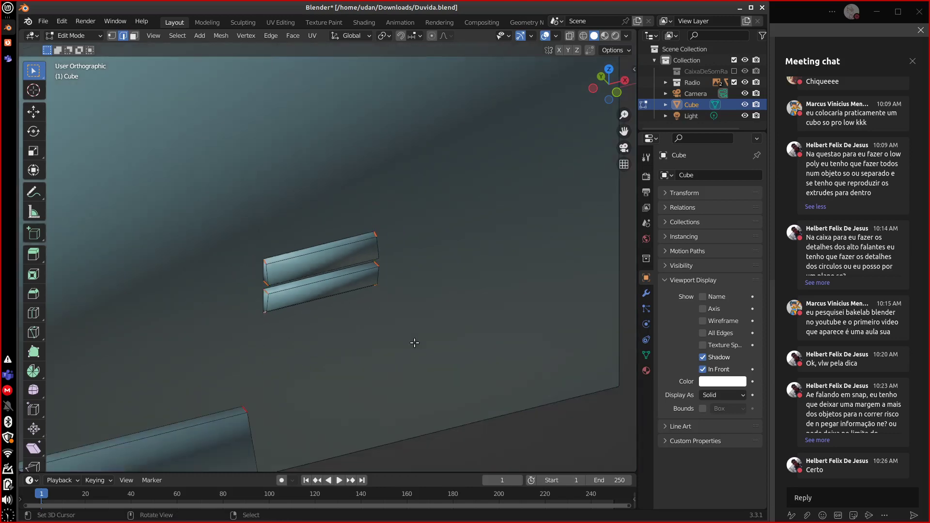
middle_drag(402, 345, 388, 291)
scroll(379, 309, up, 5)
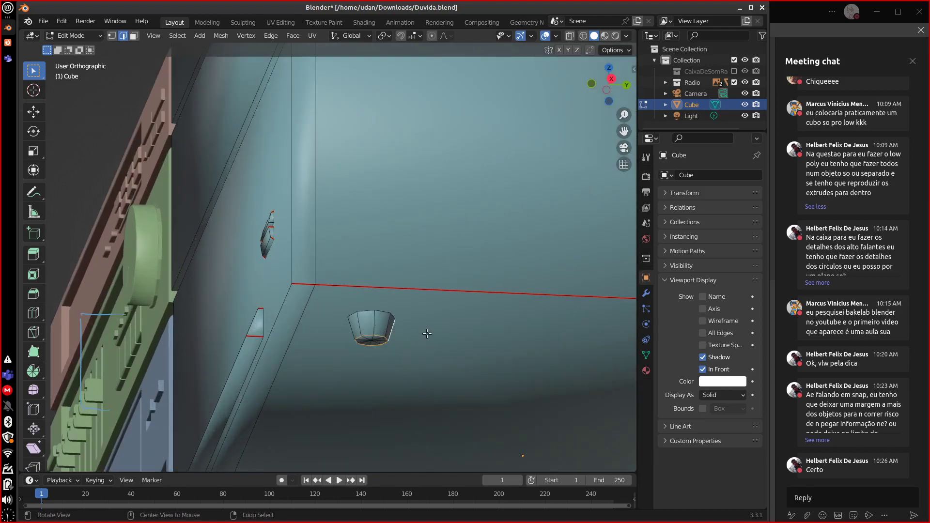
middle_drag(426, 336, 406, 343)
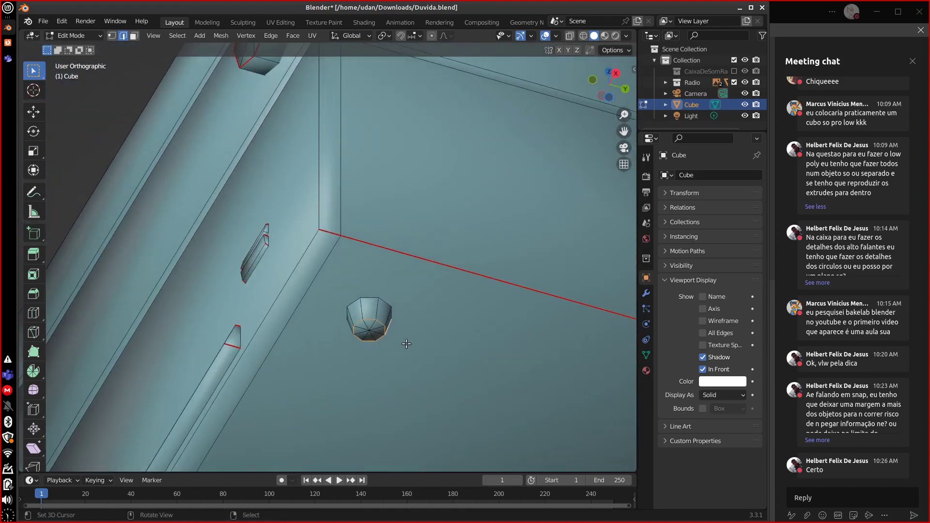
key(u)
click(408, 344)
Select the entire low poly mesh and unwrap it in the UV Editing workspace.
key(a)
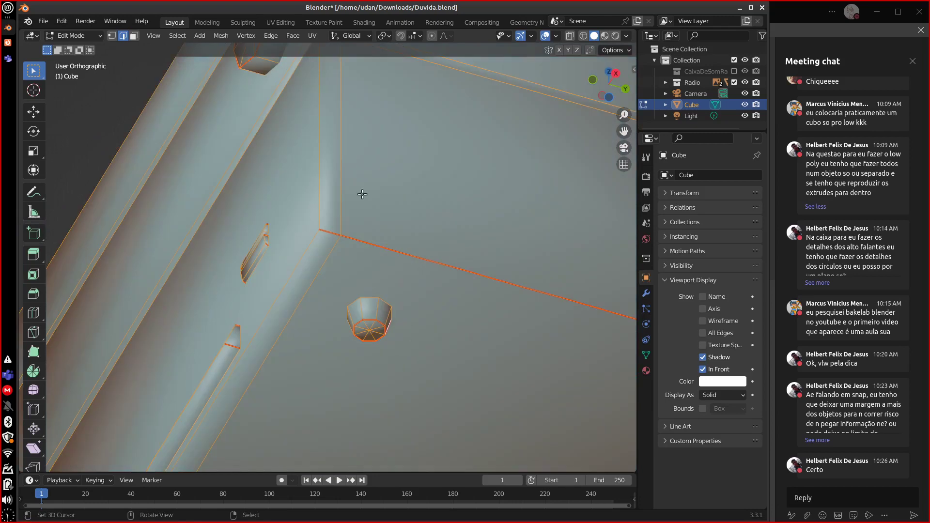
click(280, 22)
key(u)
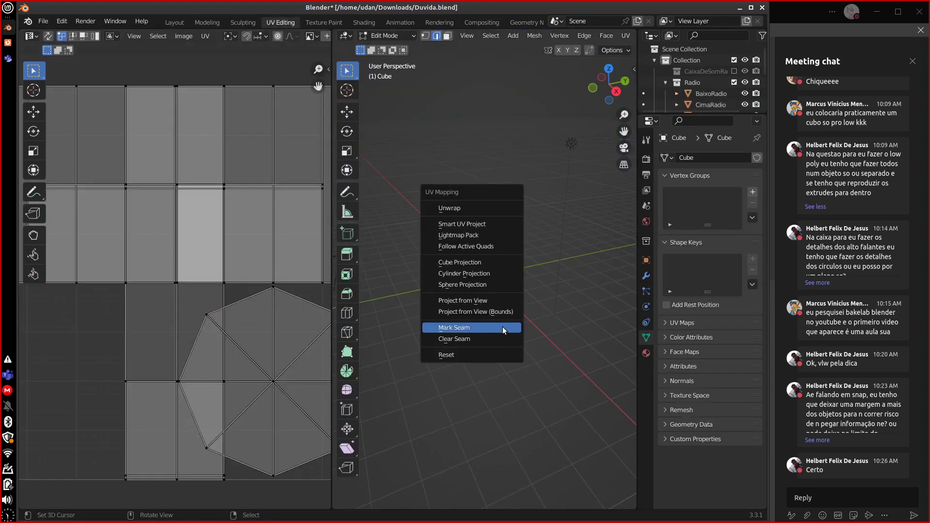
click(479, 209)
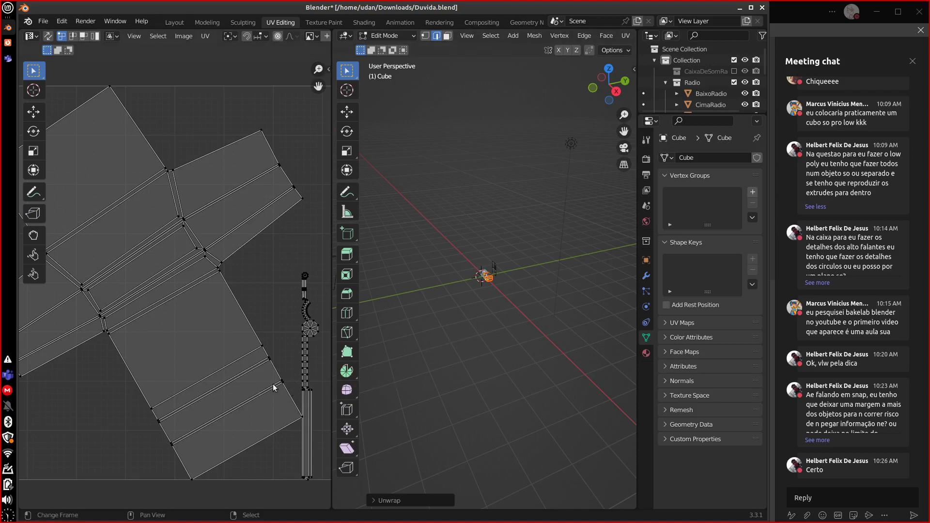
Examine the unwrapped UV layout, checking the shape and edges of the large body island.
scroll(275, 393, up, 5)
mouse_move(251, 395)
middle_down()
mouse_move(281, 267)
mouse_move(409, 429)
mouse_move(259, 384)
middle_up()
alt+drag(259, 384, 255, 210)
alt+drag(299, 408, 182, 375)
alt+drag(290, 387, 338, 466)
alt+drag(246, 314, 287, 319)
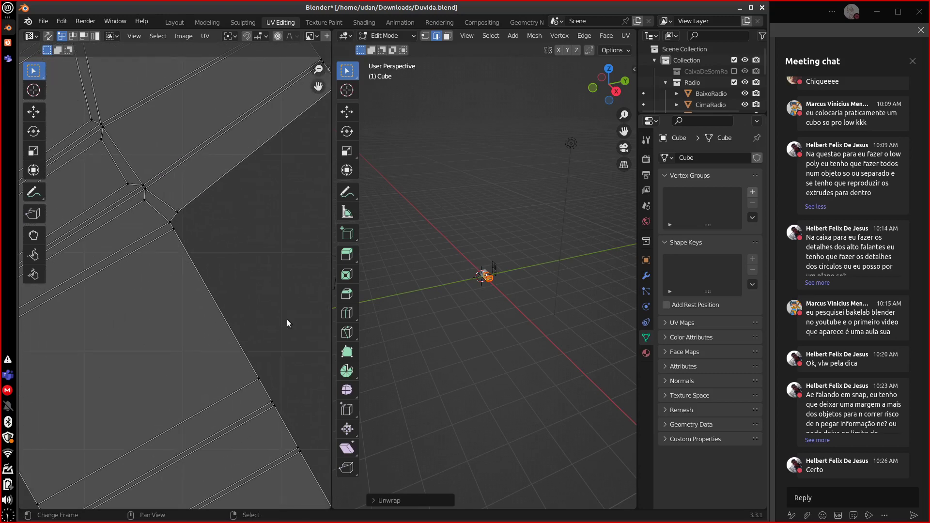
scroll(285, 324, down, 1)
scroll(284, 324, down, 5)
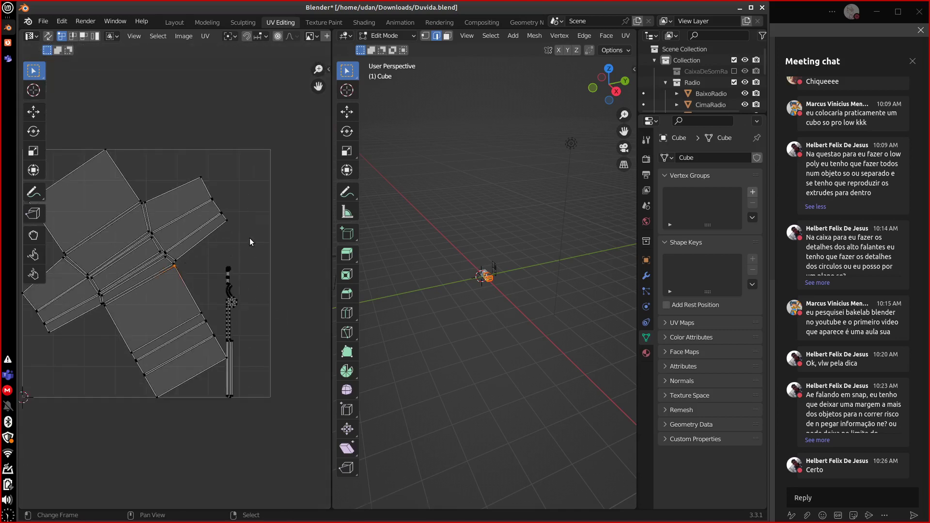
Rotate the large body UV island until its lower section stands upright and select the island's outer edge loop for checking.
key(a)
key(r)
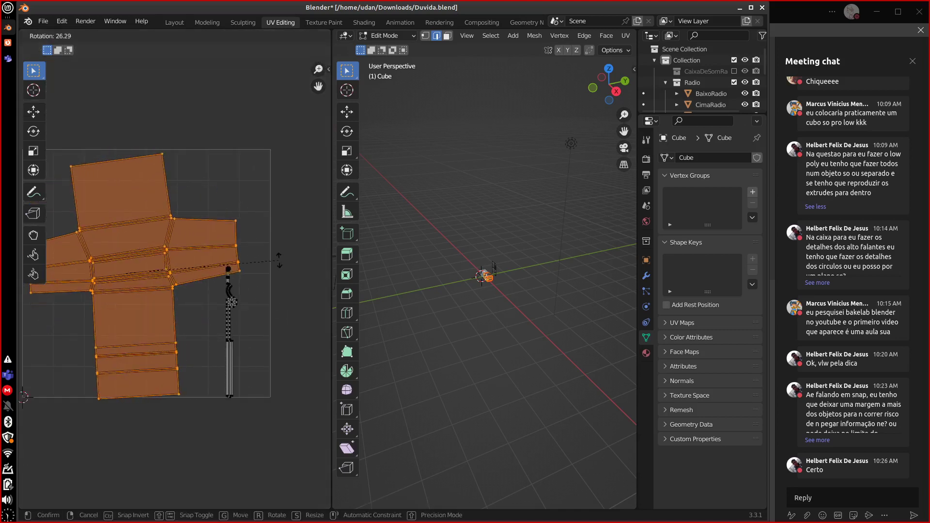
click(277, 269)
middle_drag(196, 310, 276, 331)
middle_drag(239, 216, 187, 196)
click(205, 323)
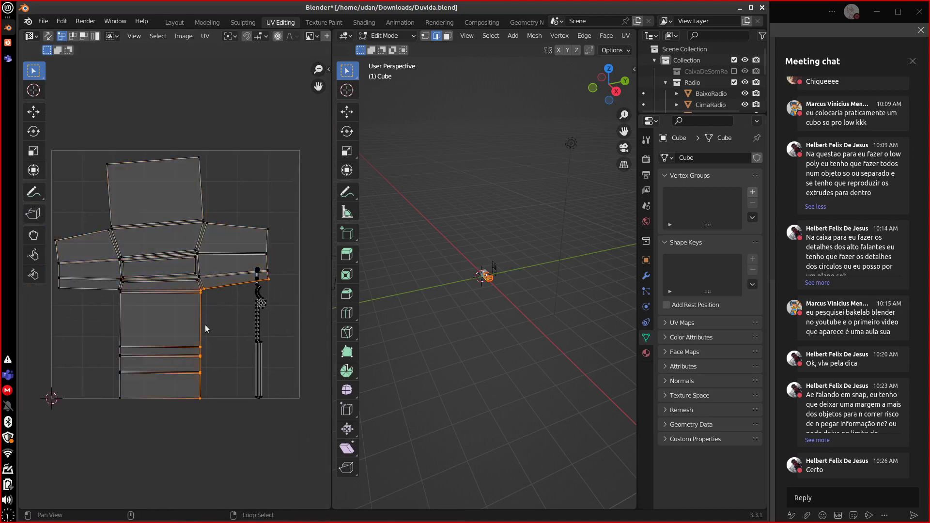
scroll(209, 333, up, 5)
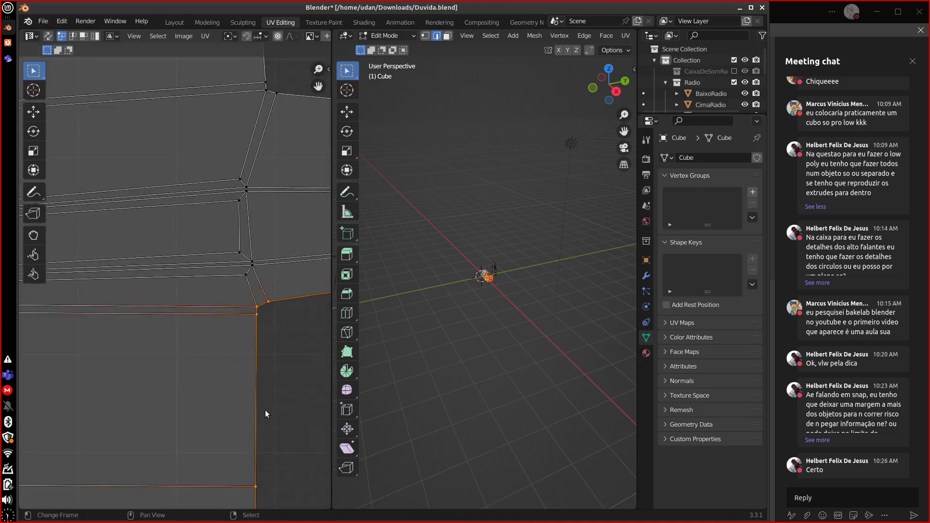
middle_drag(301, 317, 274, 327)
scroll(503, 324, up, 10)
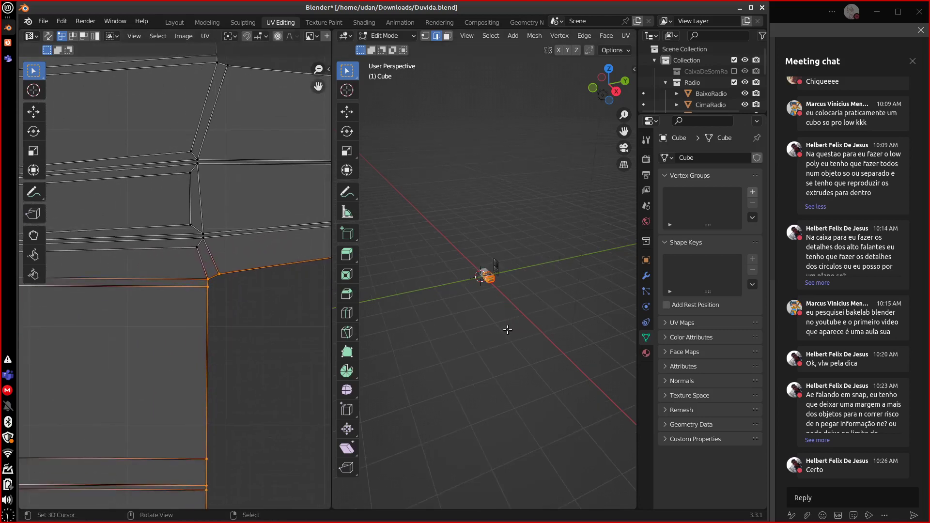
Select the radio's main body with its linked geometry and merge its vertices by distance.
scroll(505, 335, up, 4)
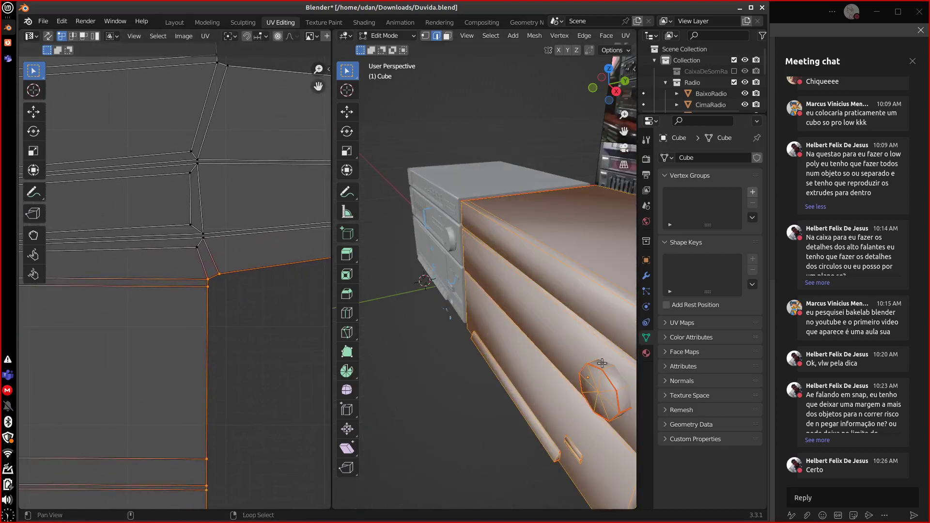
scroll(536, 330, up, 3)
alt+drag(536, 330, 533, 327)
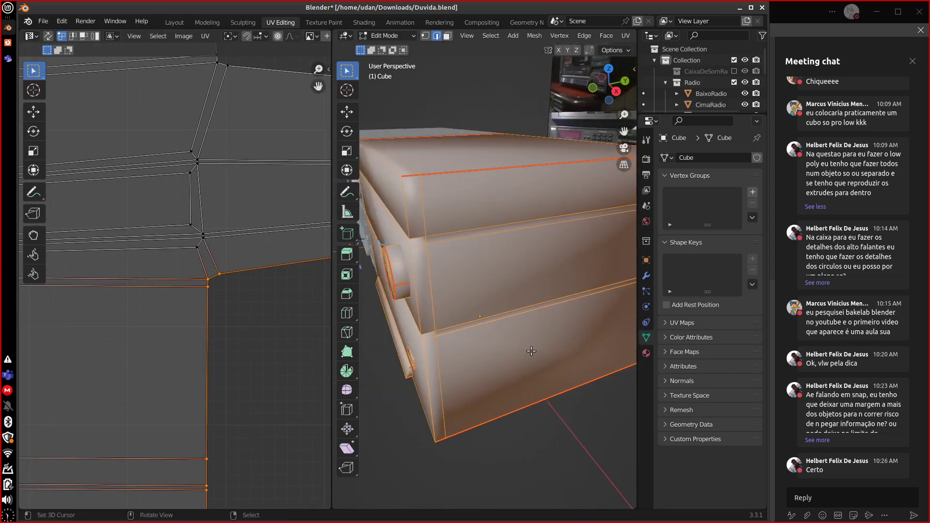
click(532, 351)
key(ctrl+l)
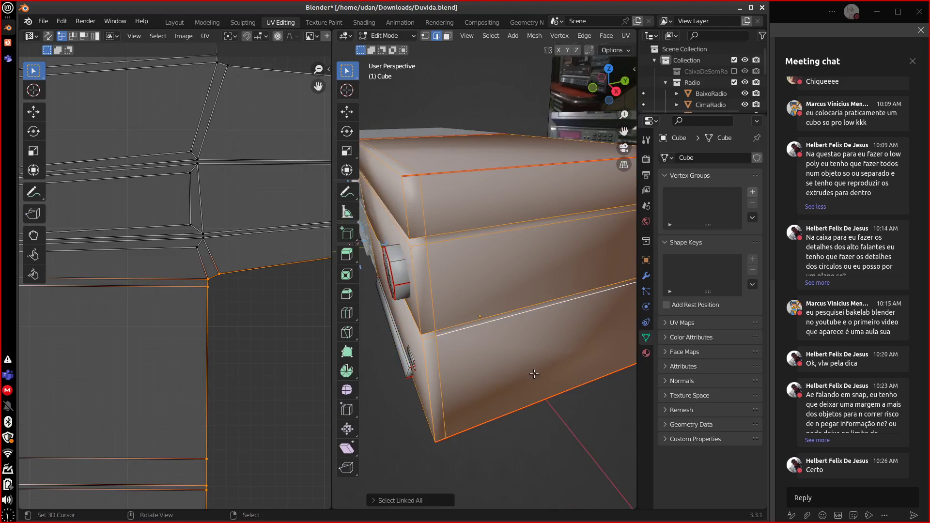
key(m)
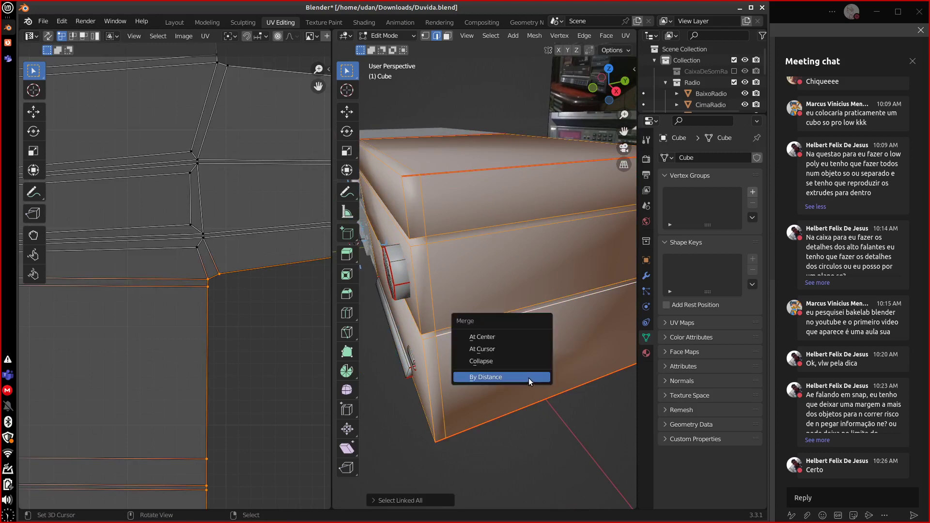
click(530, 381)
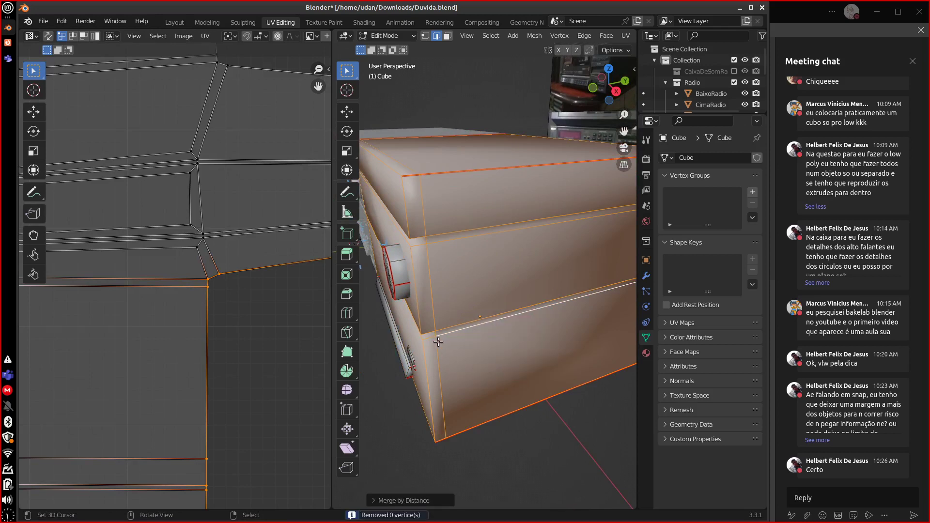
Select the whole round knob and rotate it 90 degrees around the global Y axis in front view.
middle_drag(438, 342, 458, 389)
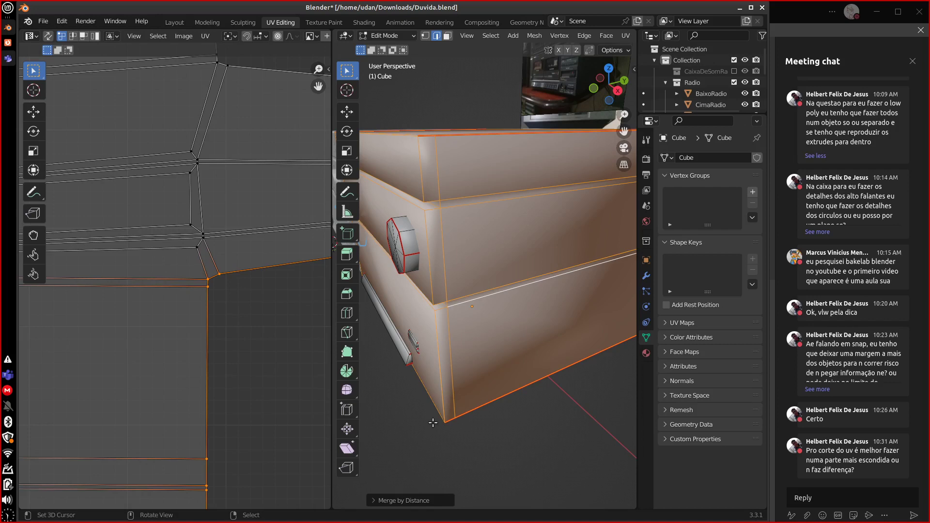
middle_drag(543, 382, 476, 260)
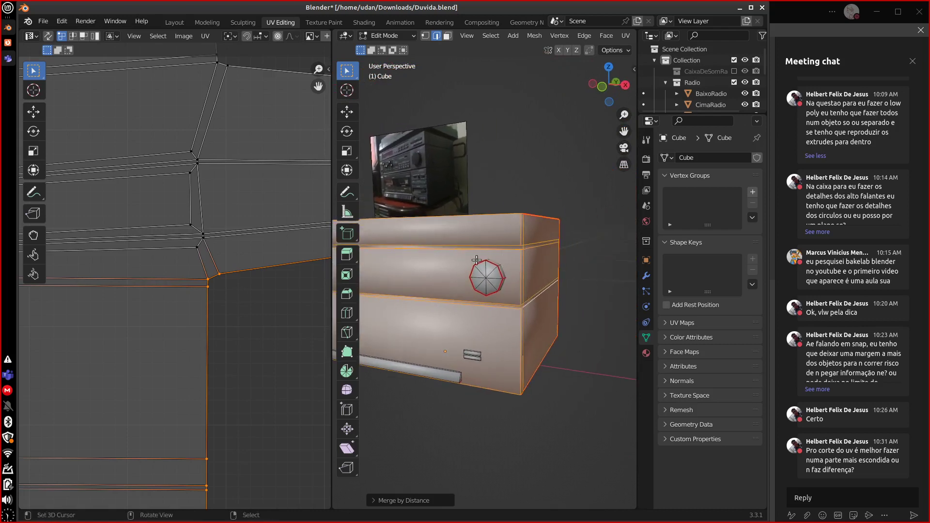
click(507, 286)
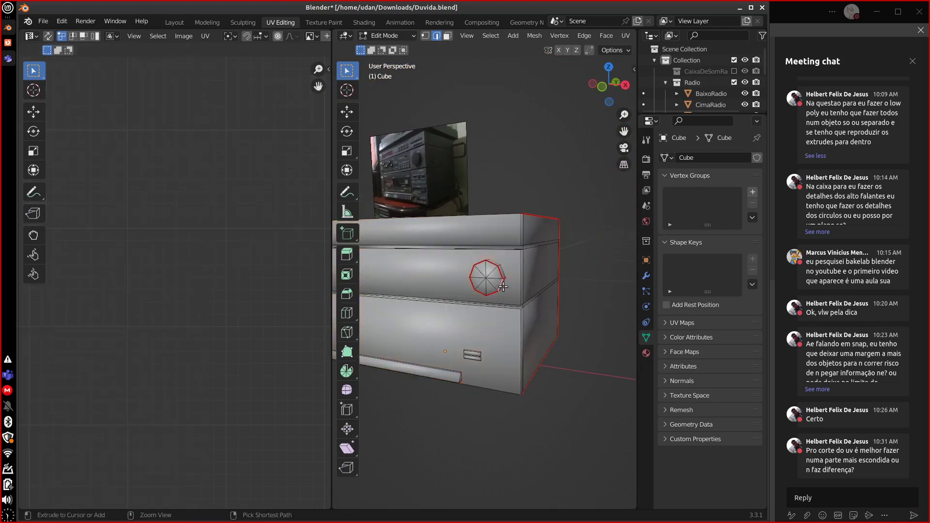
key(ctrl+l)
key(KP_1)
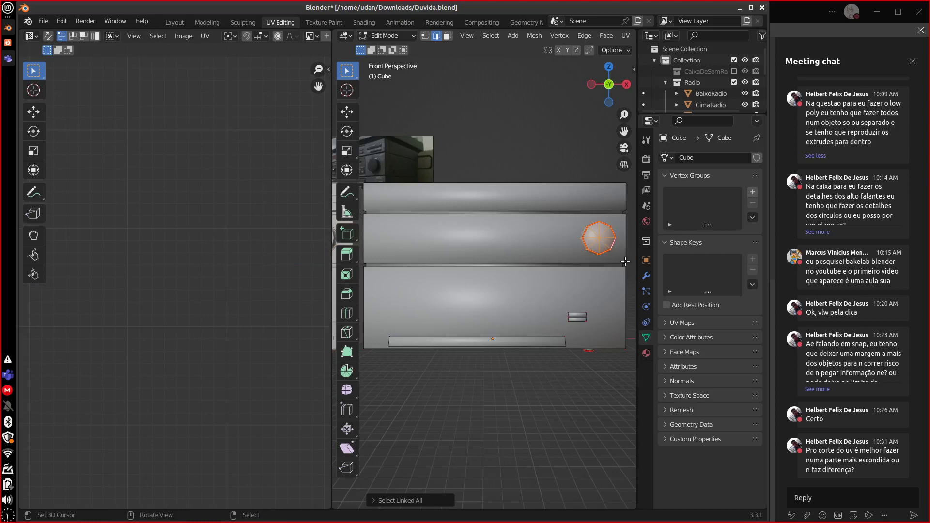
text(ry)
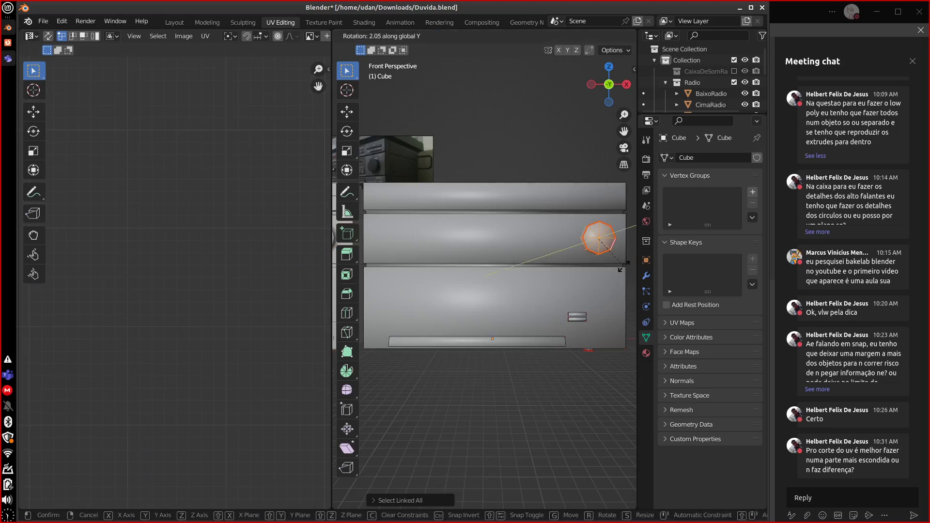
text(90)
key(Return)
Select the entire mesh and unwrap it again using the Conformal method.
middle_drag(614, 272, 591, 305)
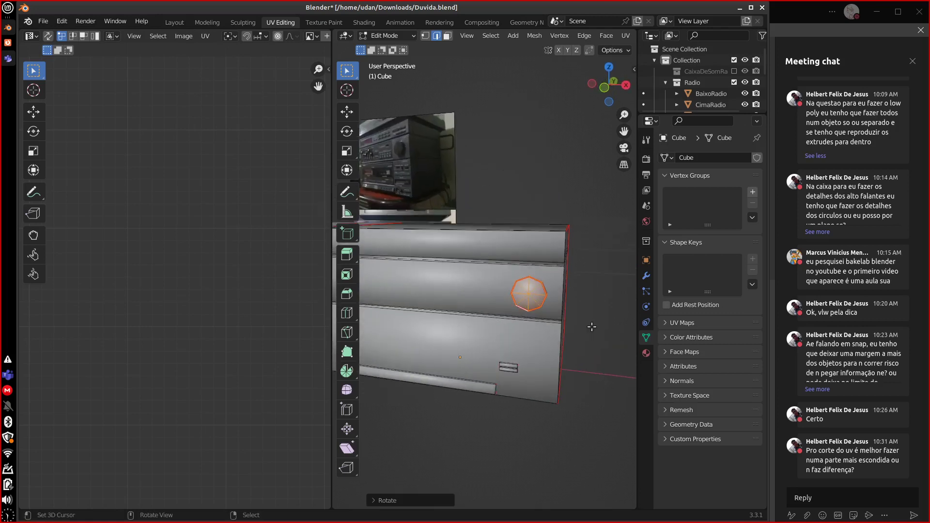
key(a)
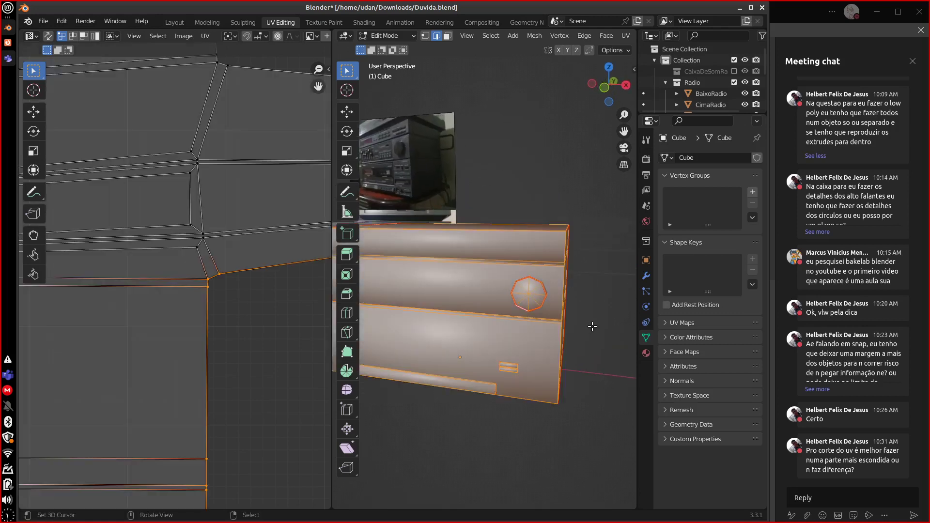
key(u)
click(590, 327)
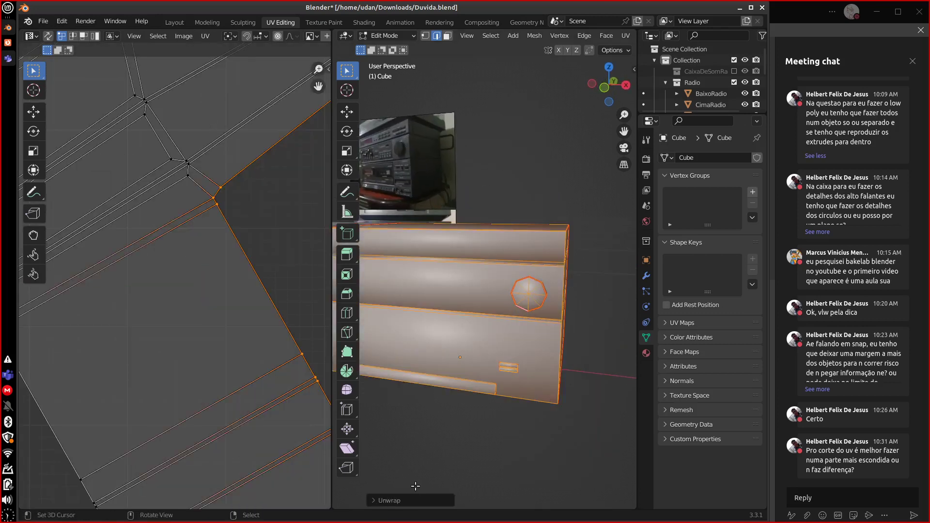
click(383, 501)
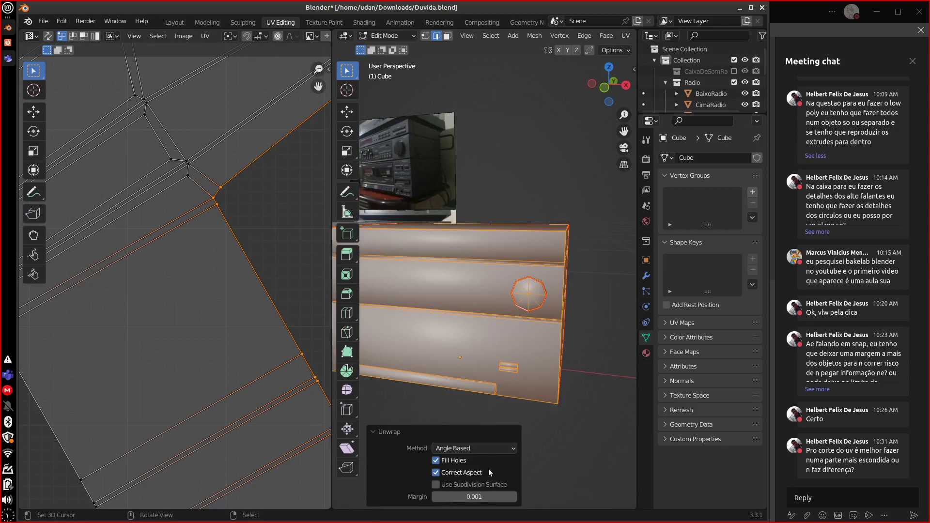
click(500, 449)
click(500, 473)
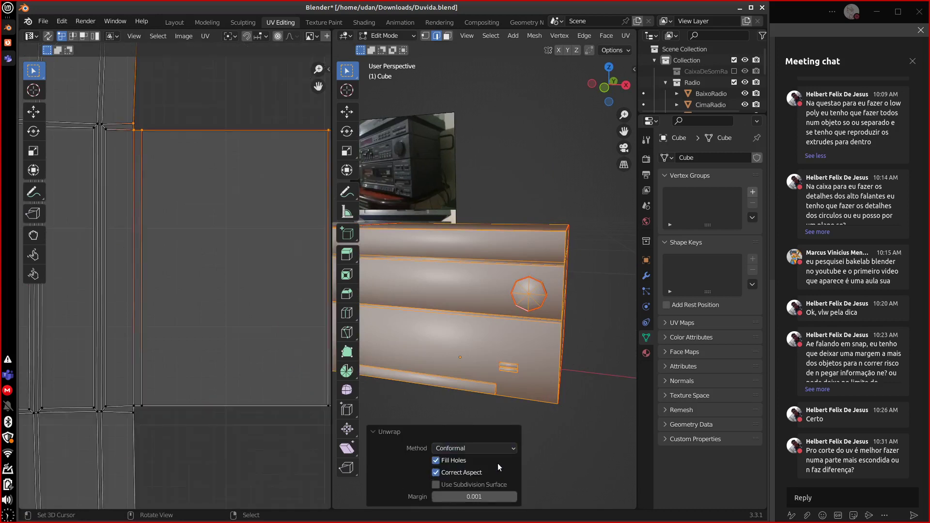
scroll(276, 439, down, 5)
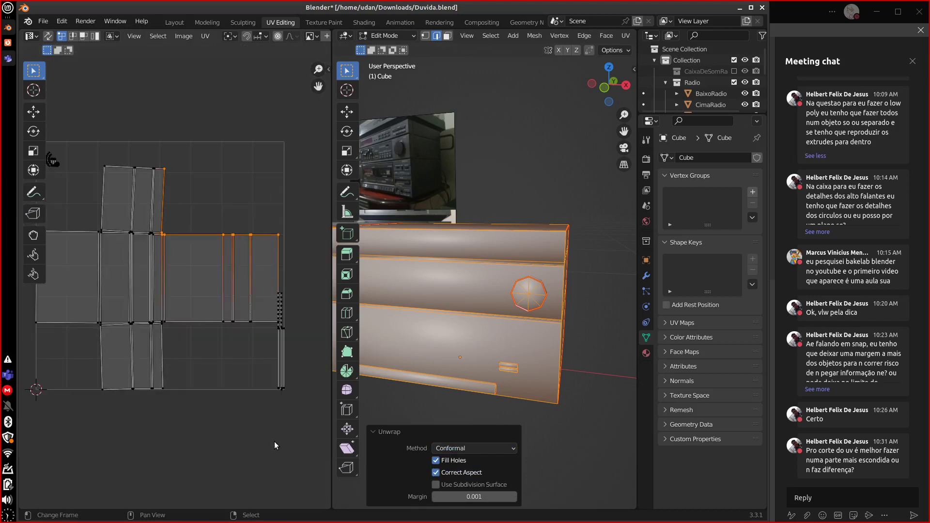
Select only the radio's main body with its linked geometry and unwrap it on its own.
click(556, 371)
key(ctrl+l)
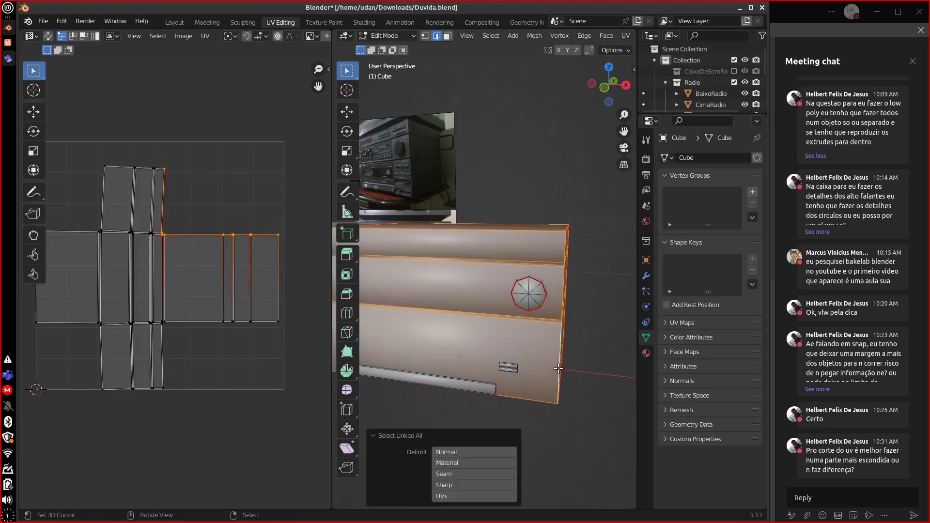
key(u)
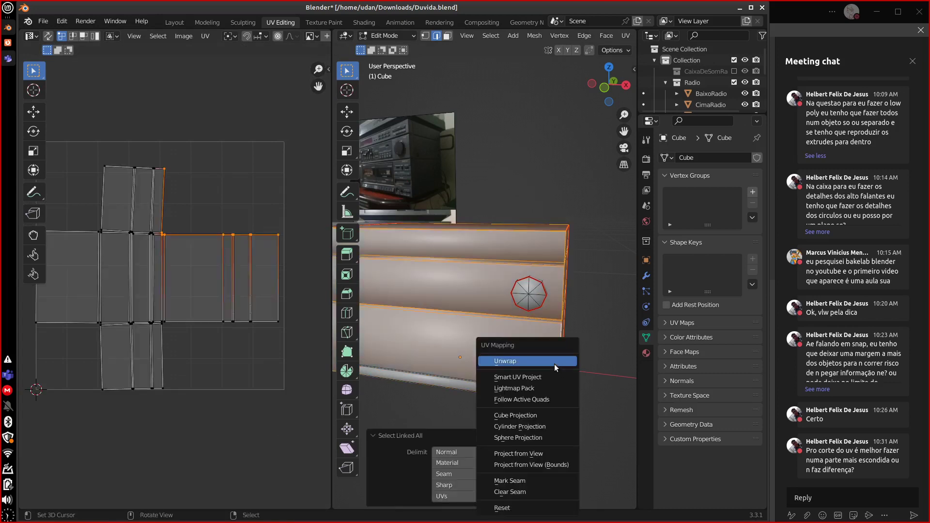
click(553, 362)
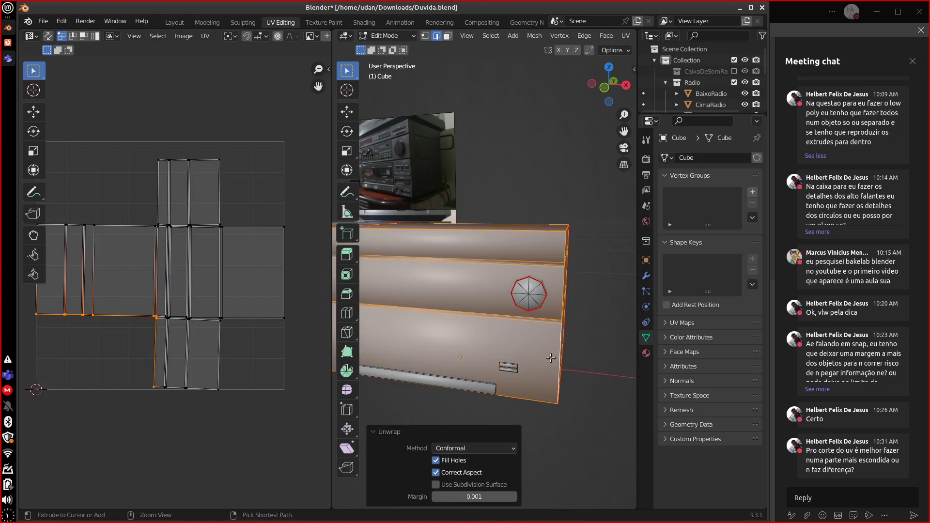
Invert the selection to the knob and small front parts and unwrap them with the Angle Based method.
key(ctrl+i)
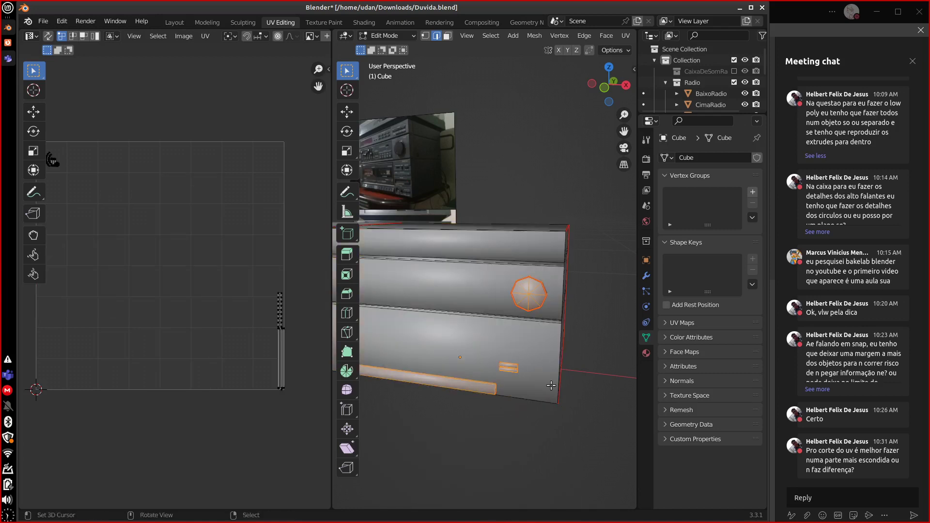
key(u)
click(544, 363)
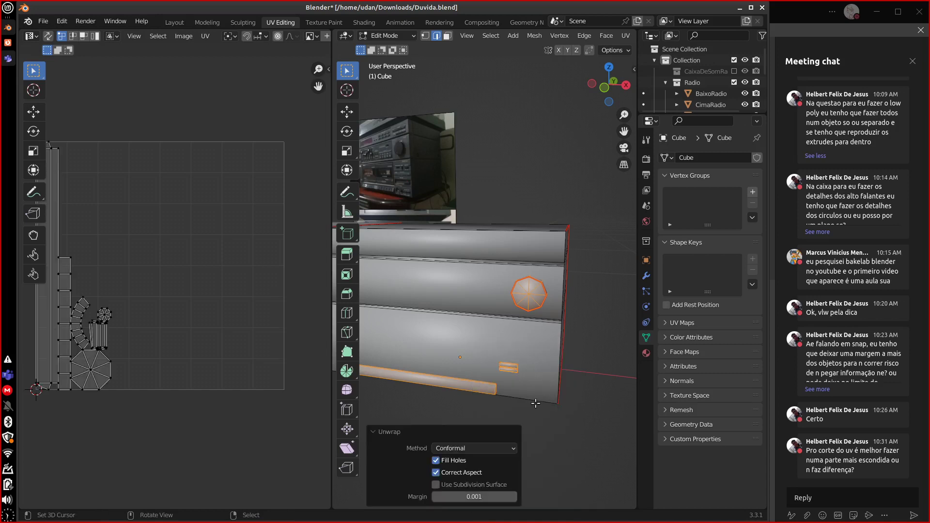
click(492, 446)
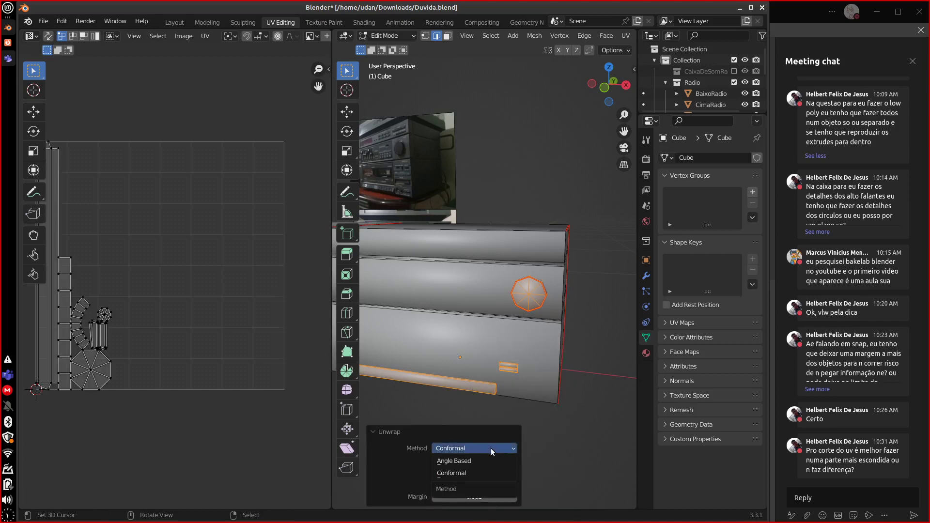
click(486, 462)
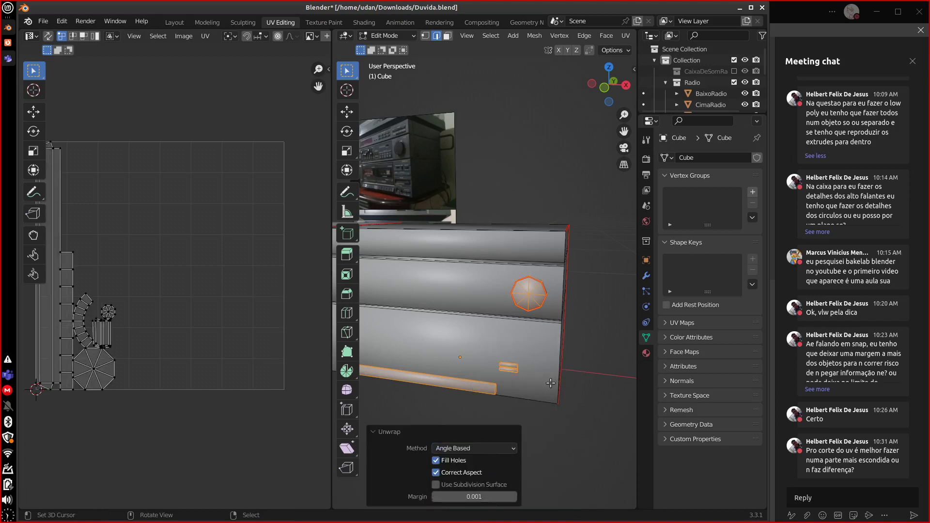
Select the whole mesh, rotate the main body's UV island about a quarter turn and move it inside the UV square.
key(a)
right_click(222, 322)
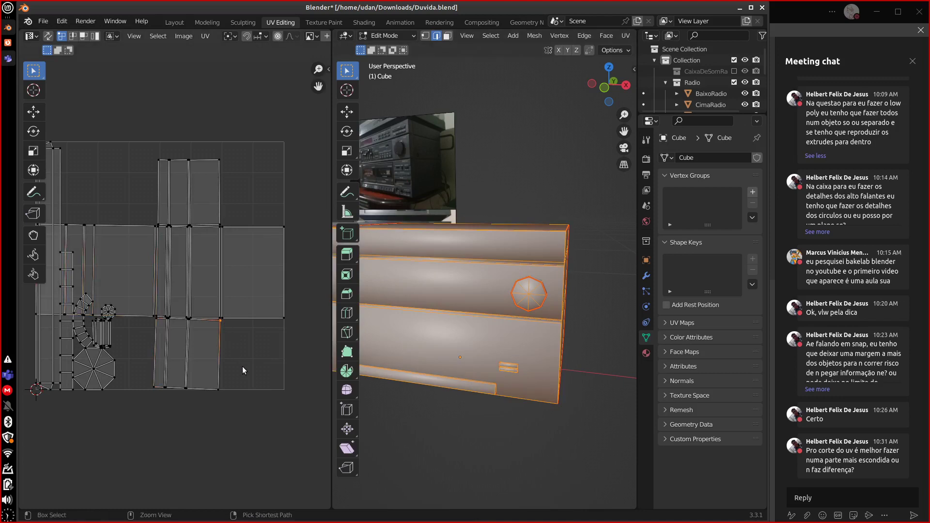
key(ctrl+l)
key(r)
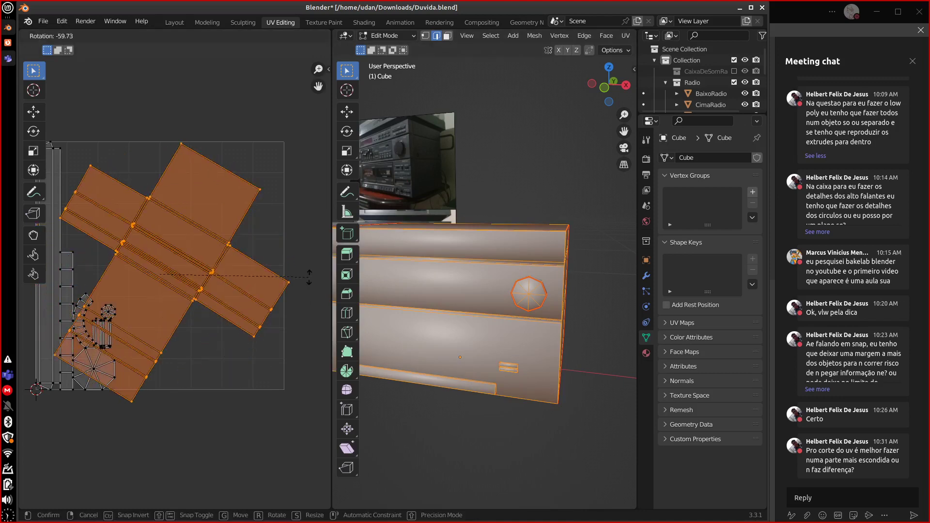
click(272, 209)
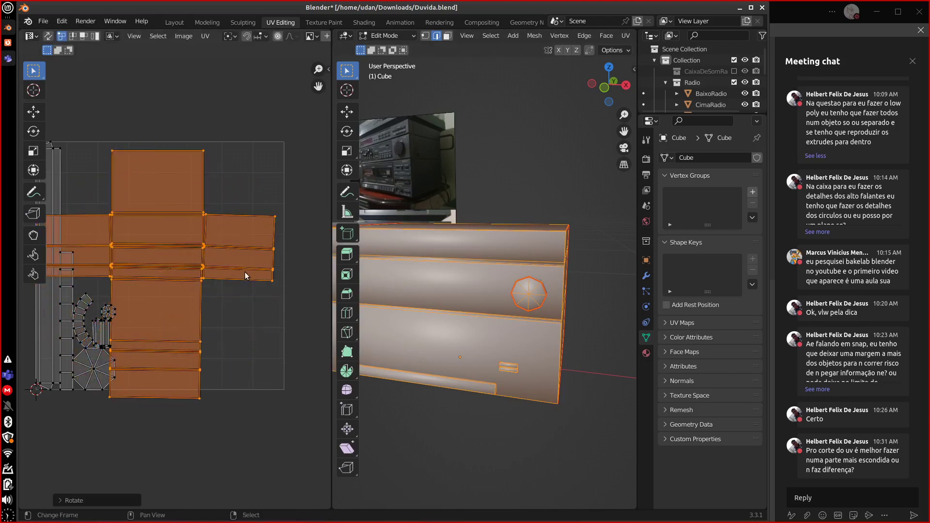
key(g)
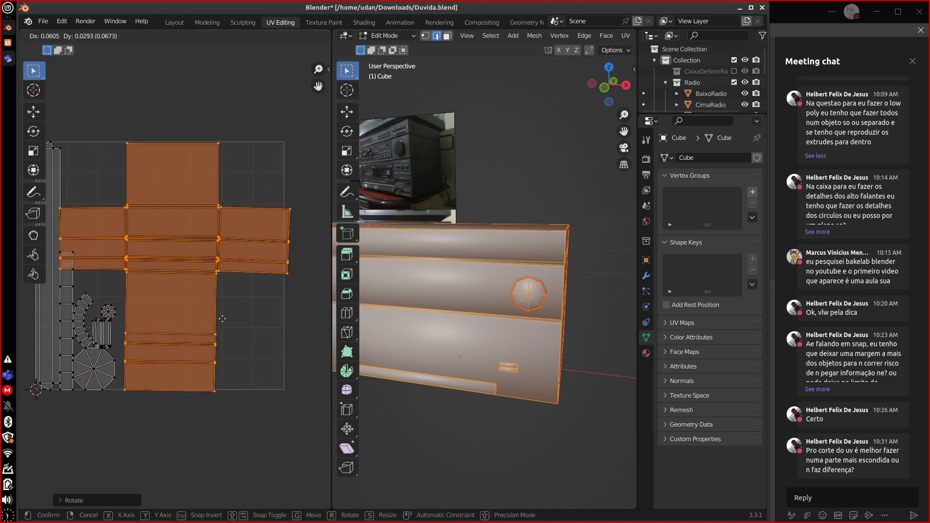
click(159, 319)
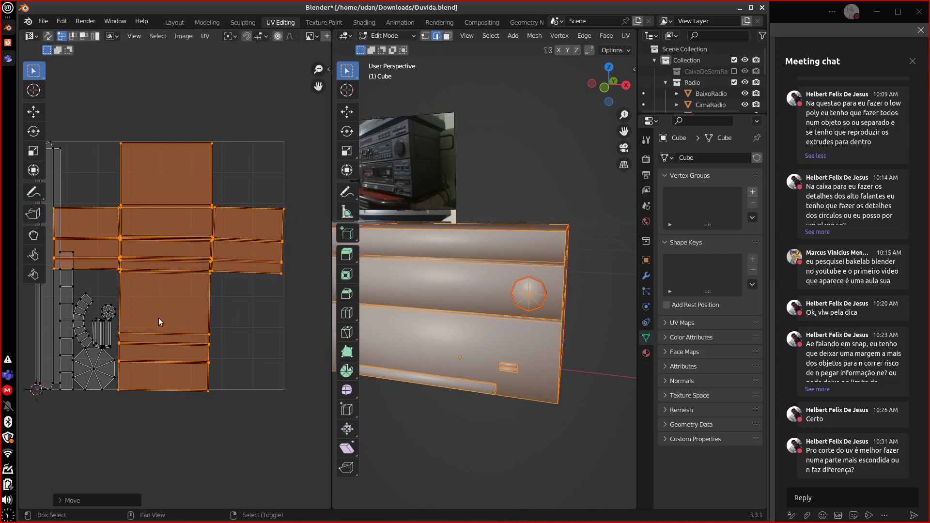
Scale the body UV island to about 0.96 and shift it slightly away from the small islands.
key(s)
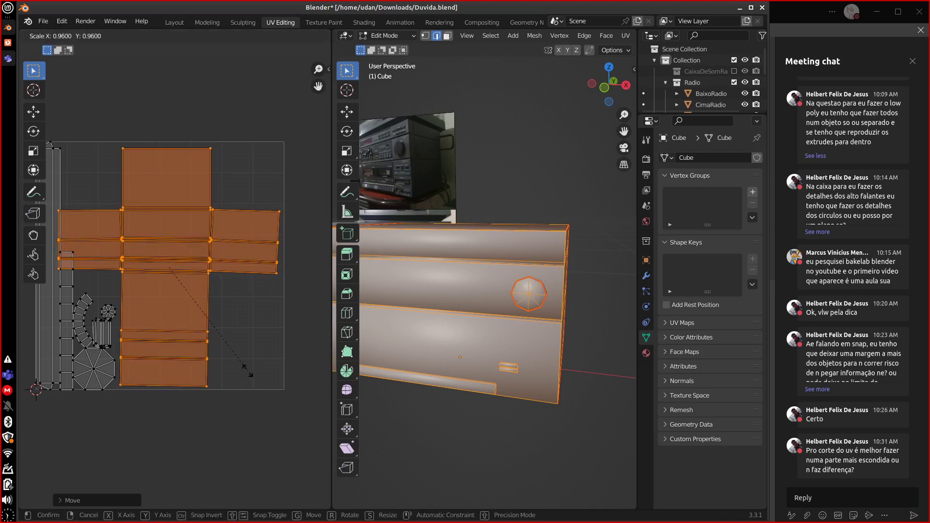
click(246, 369)
key(g)
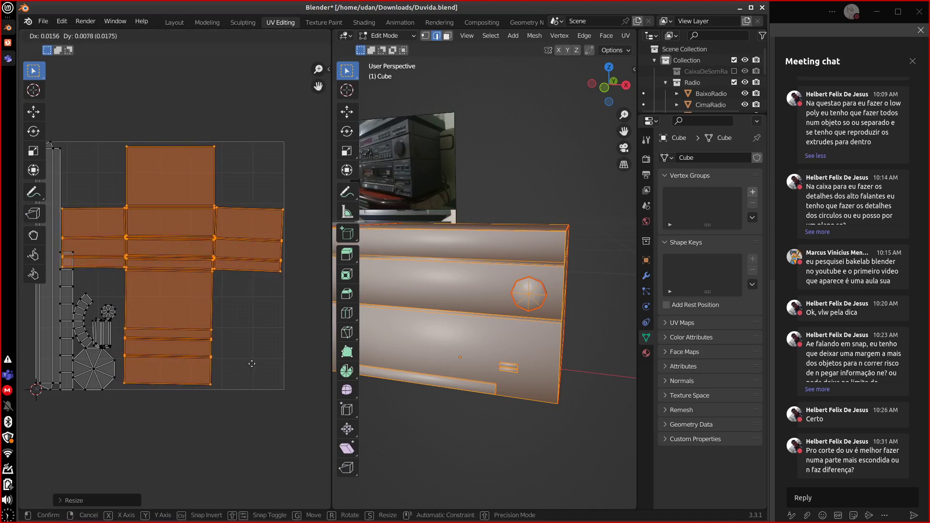
click(251, 364)
Select all the complete small-part UV islands, scale them down slightly and nudge them inward from the UV border.
middle_drag(157, 358, 231, 353)
click(97, 306)
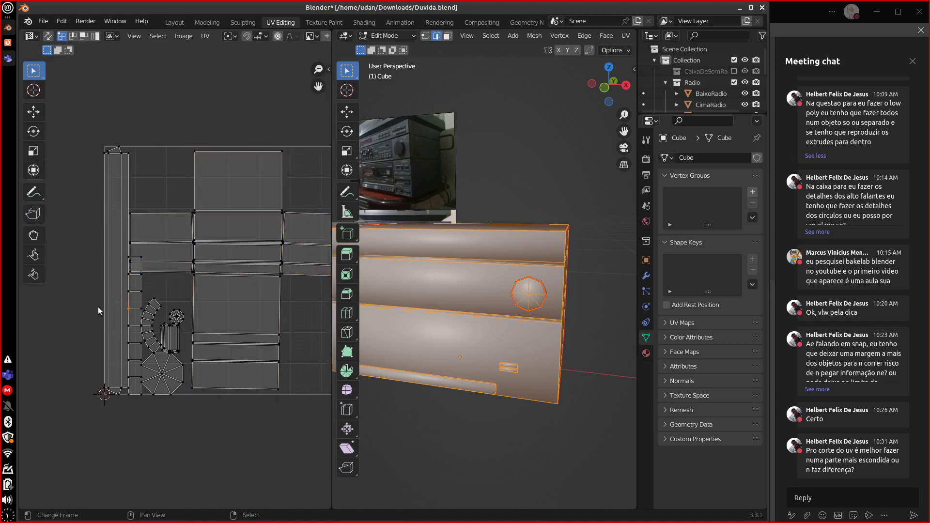
drag(72, 287, 186, 414)
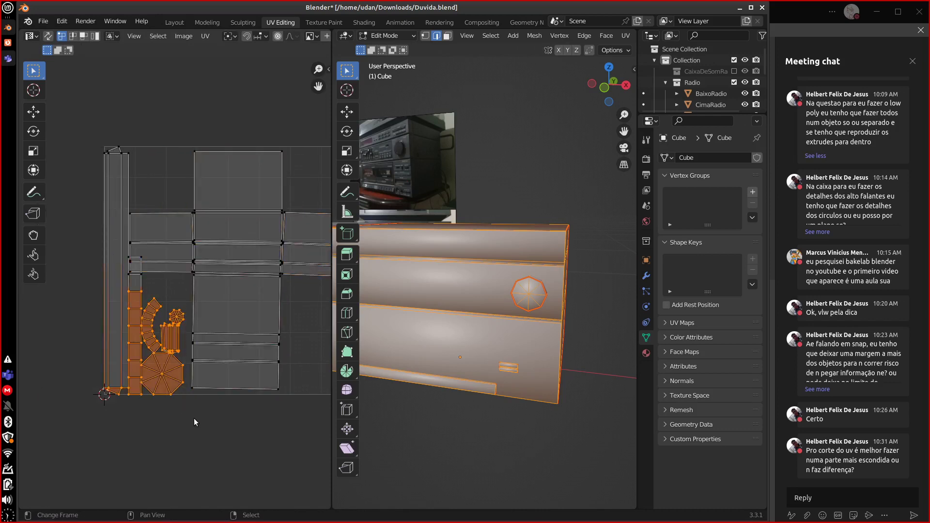
key(ctrl+l)
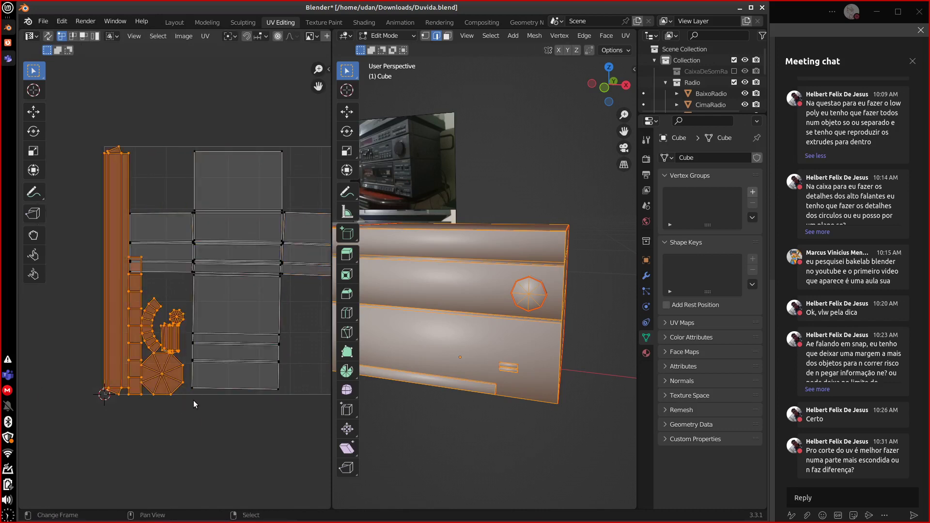
key(s)
click(182, 388)
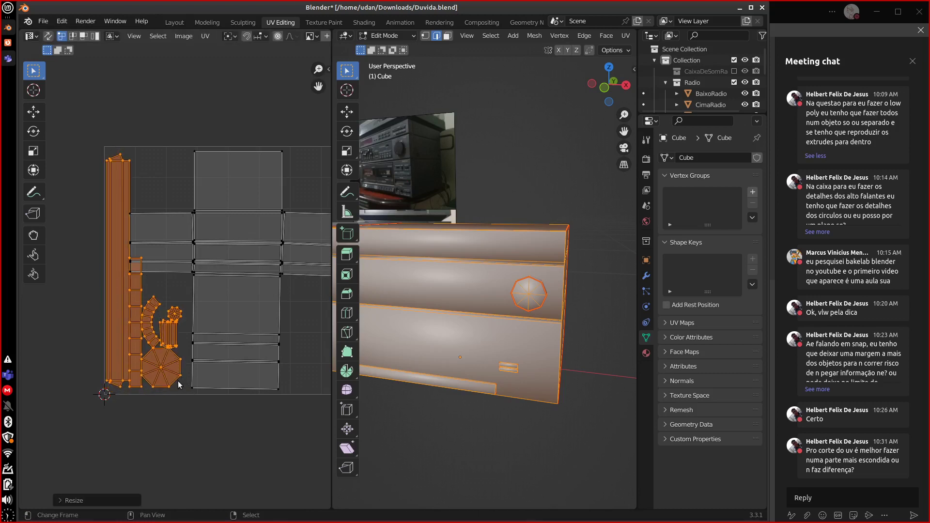
key(g)
click(184, 373)
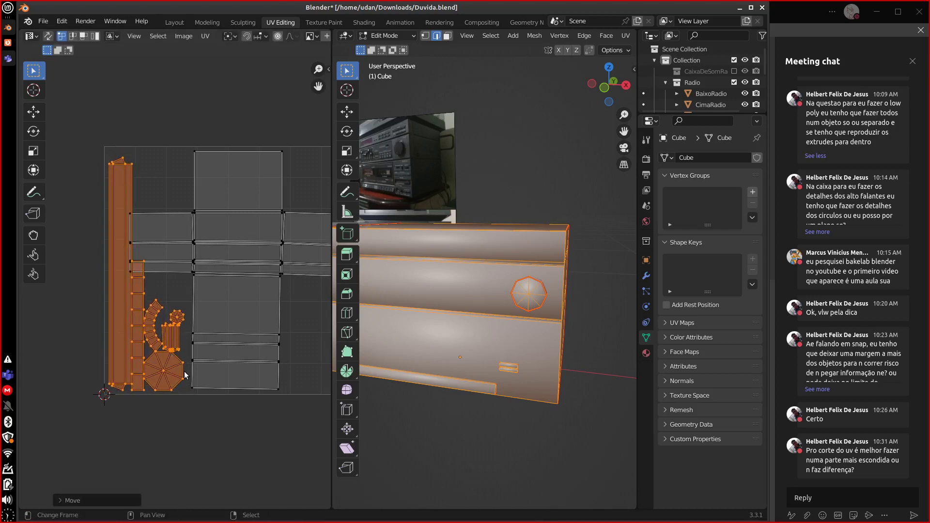
Shrink the small-part UV islands further and place them in the lower-left corner of the UV square, clear of the body island.
key(s)
click(172, 359)
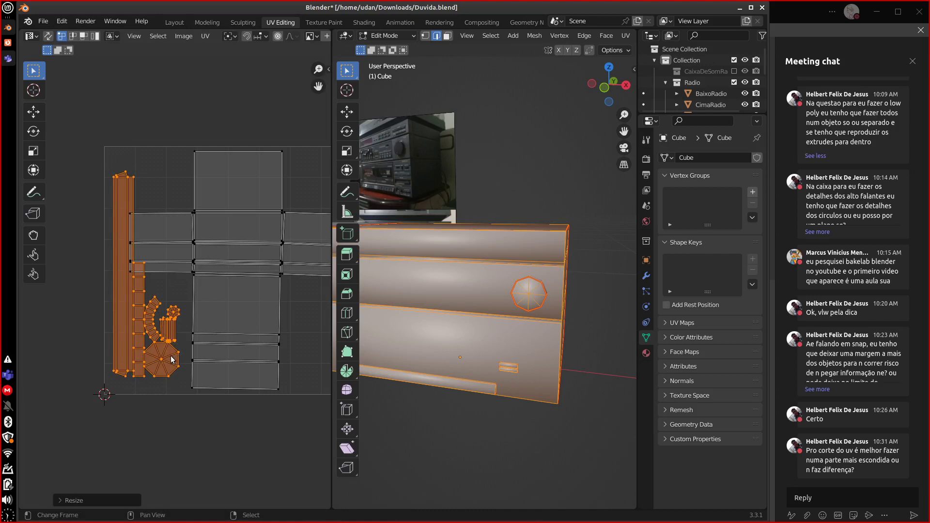
key(g)
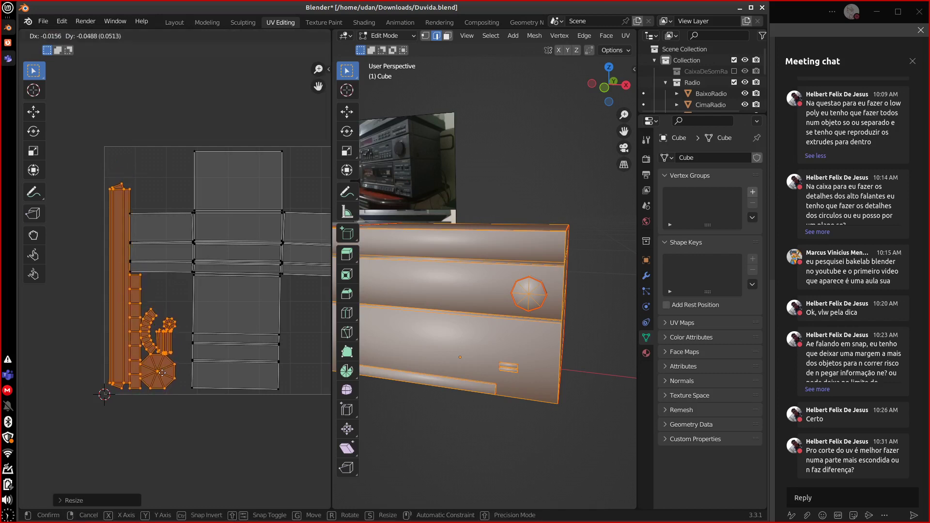
click(173, 384)
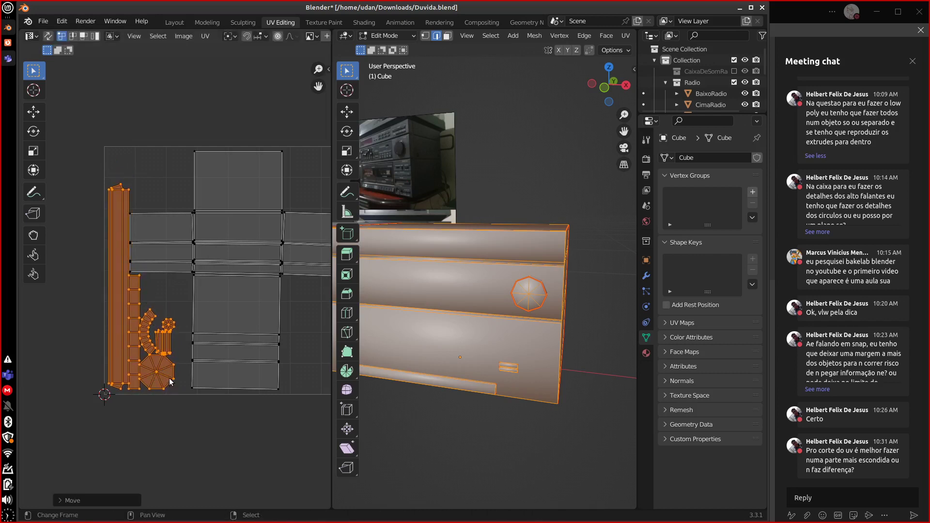
key(s)
click(169, 381)
key(g)
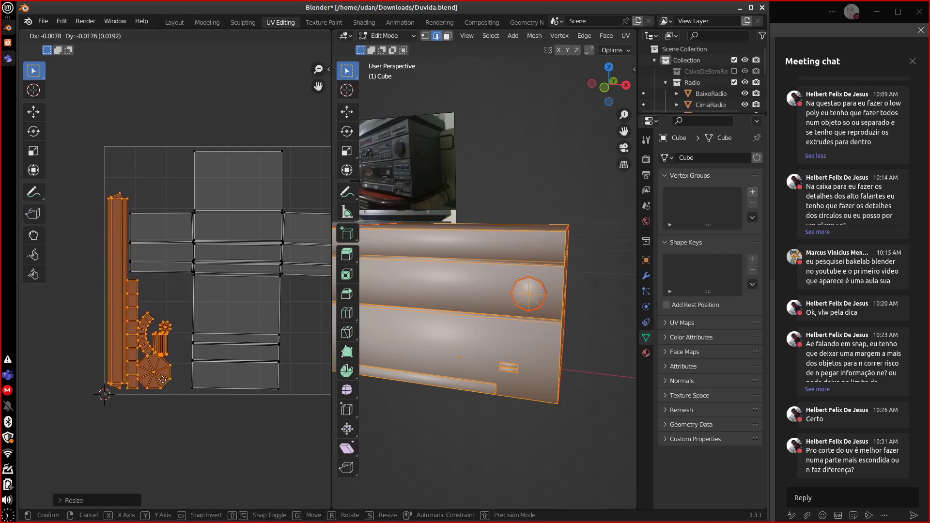
click(163, 380)
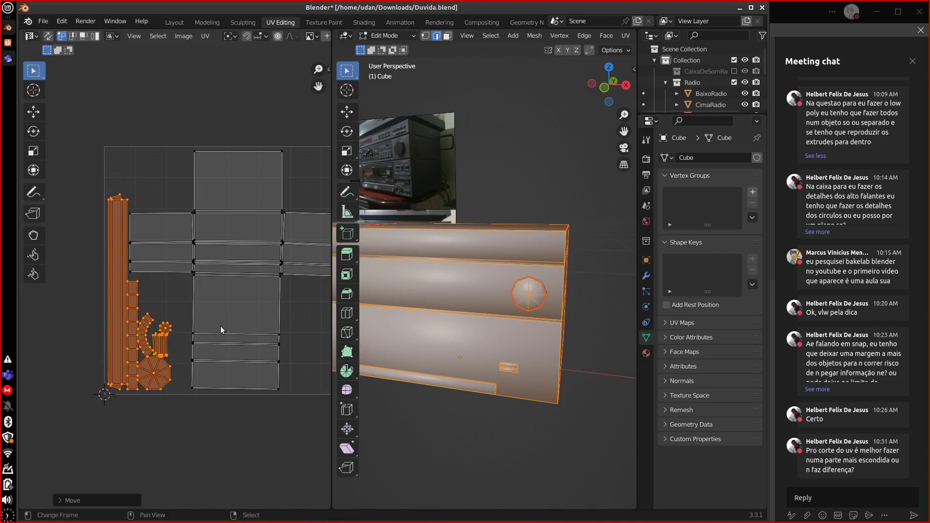
Select the body's complete UV island and review its layout beside the smaller islands.
click(283, 335)
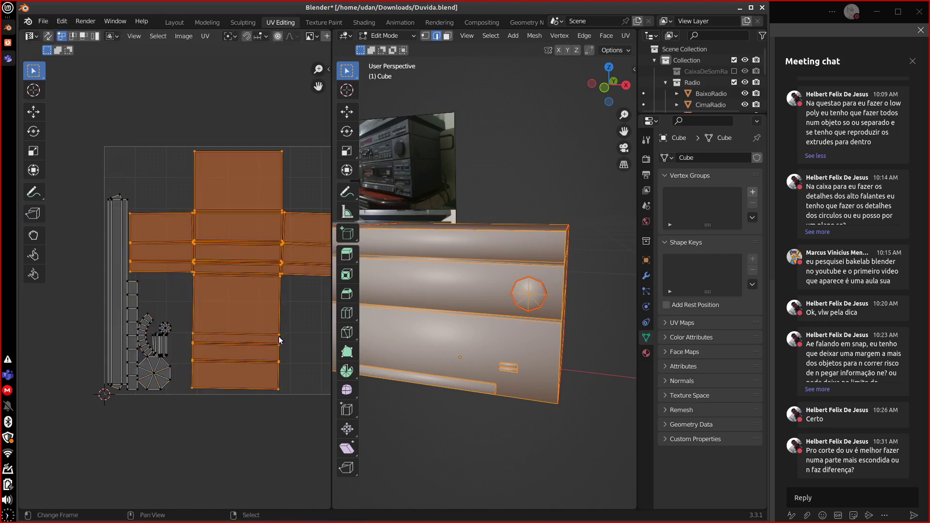
middle_drag(306, 350, 254, 369)
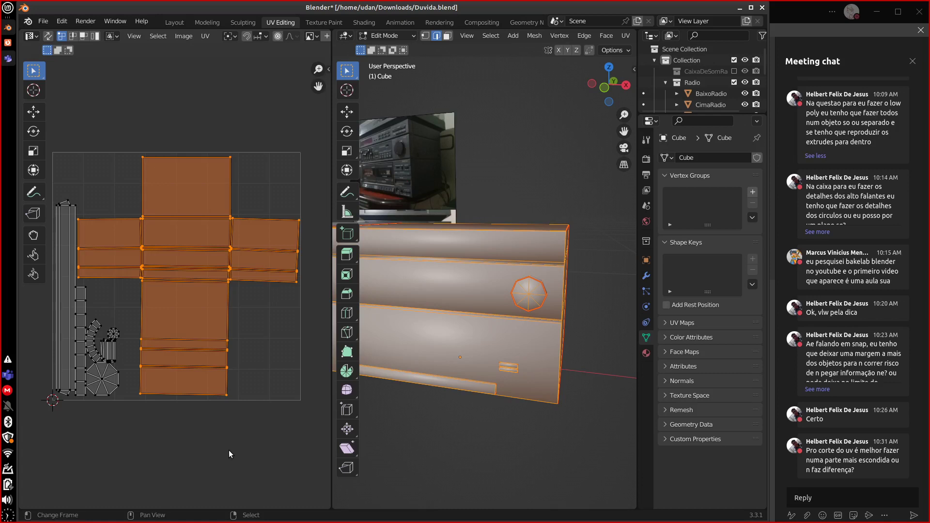
middle_drag(275, 364, 237, 383)
middle_drag(561, 373, 533, 361)
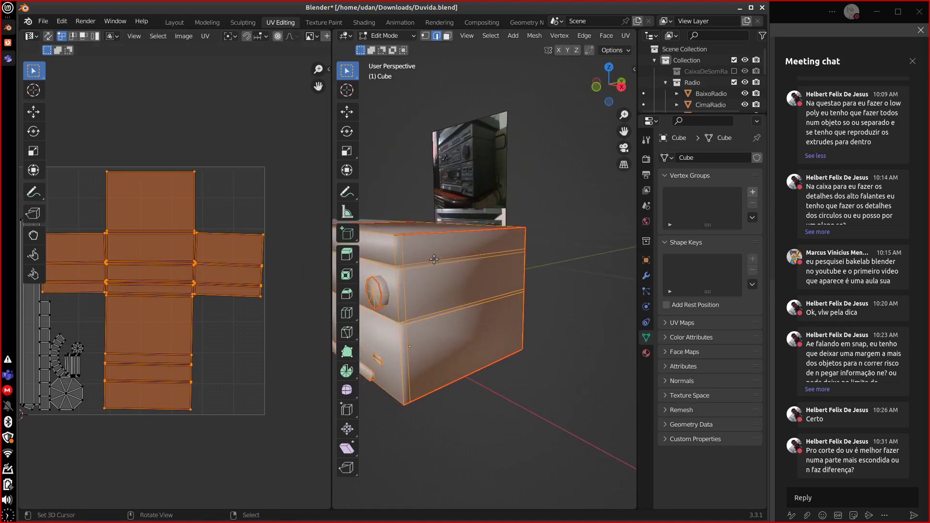
scroll(417, 270, up, 4)
shift+middle_drag(411, 273, 484, 257)
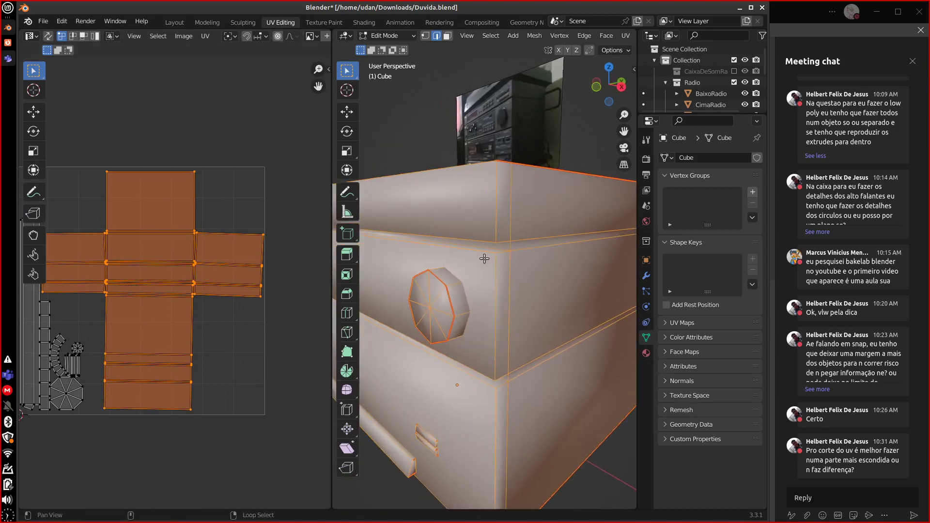
right_click(501, 241)
shift+right_click(501, 253)
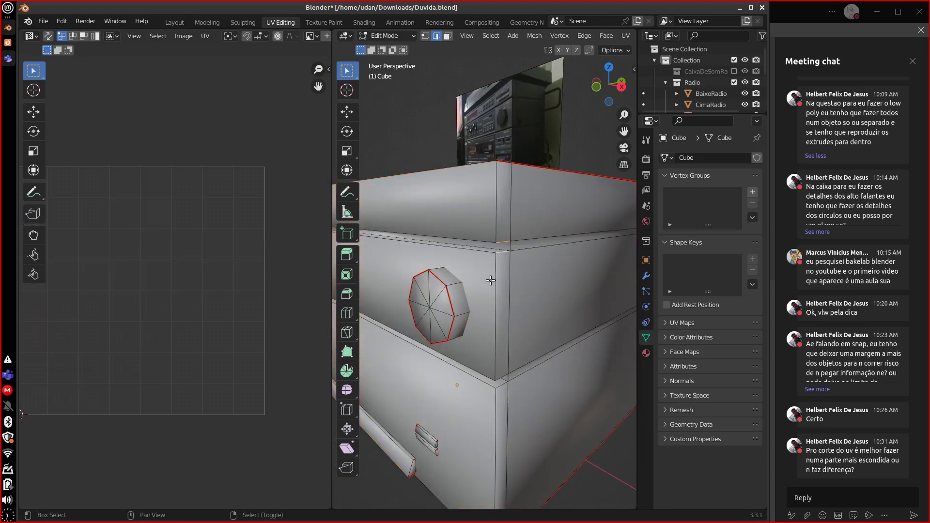
shift+right_click(511, 249)
key(ctrl+z)
key(ctrl+z)
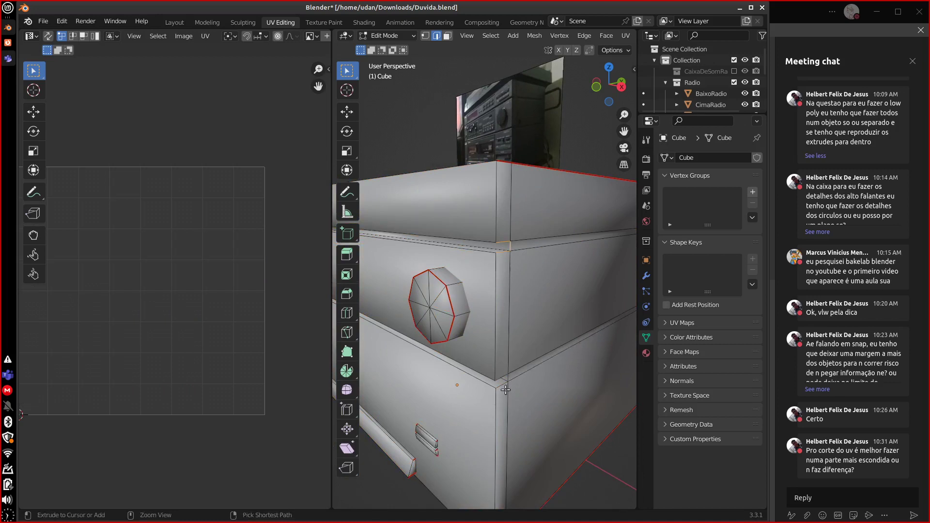
key(z)
key(ctrl+z)
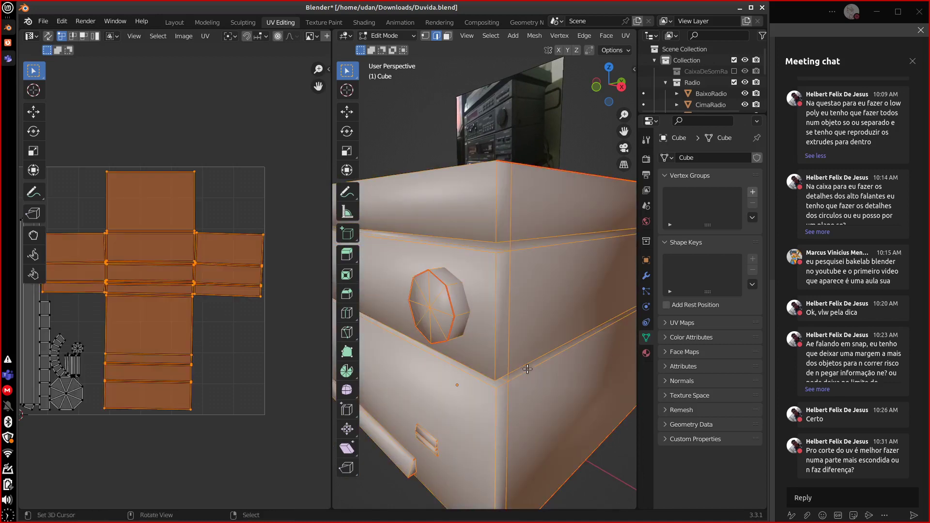
Deselect everything, select the vertical edges at the body's rear corner on the knob side, and clear their seam.
mouse_move(565, 385)
middle_down()
mouse_move(550, 378)
mouse_move(554, 363)
middle_up()
key(alt+a)
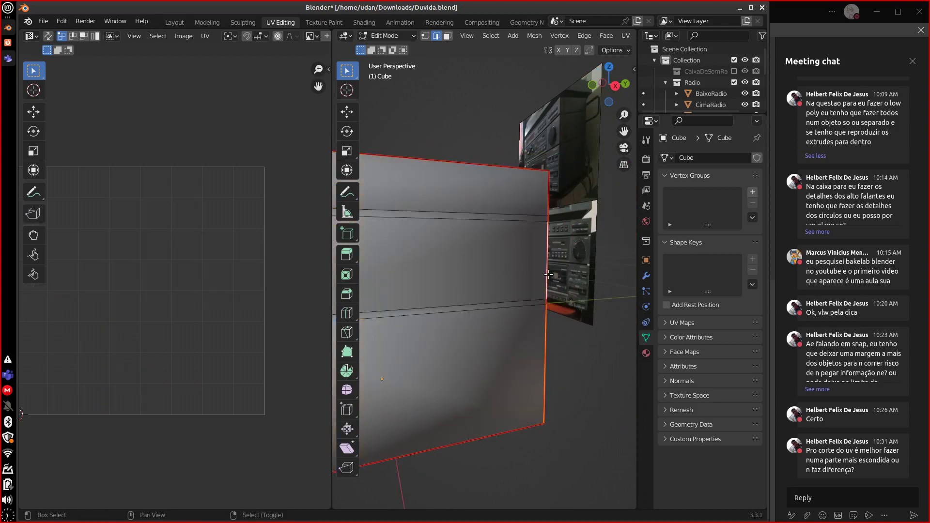
shift+click(547, 205)
shift+click(549, 219)
key(u)
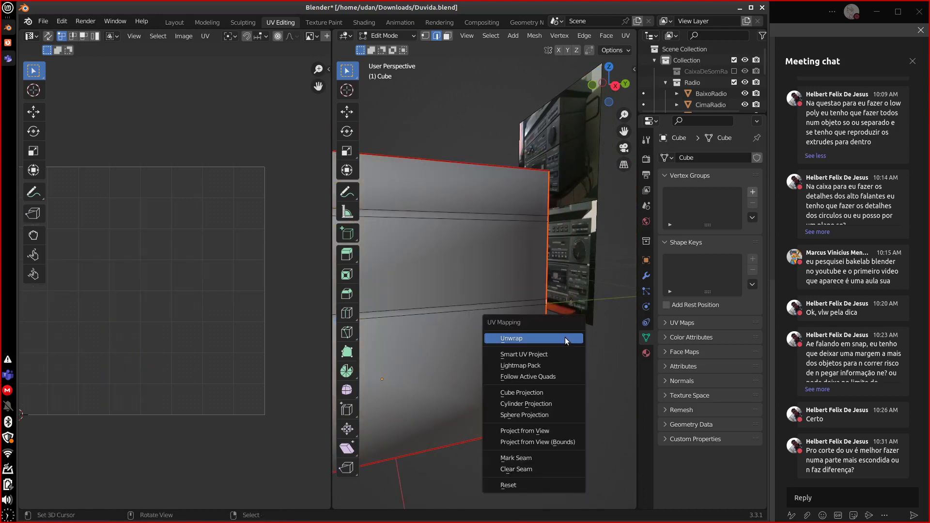
click(535, 469)
Select the vertical edges at the body's other rear corner, opposite the knob side, and clear their seam.
middle_drag(533, 437, 667, 419)
right_click(476, 222)
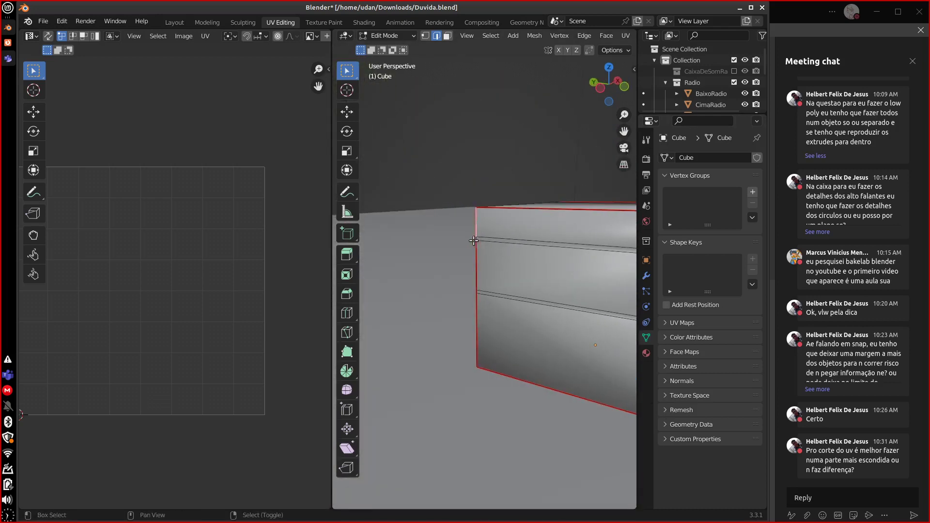
shift+right_click(475, 241)
key(ctrl+z)
shift+right_click(475, 243)
shift+right_click(475, 238)
shift+right_click(476, 313)
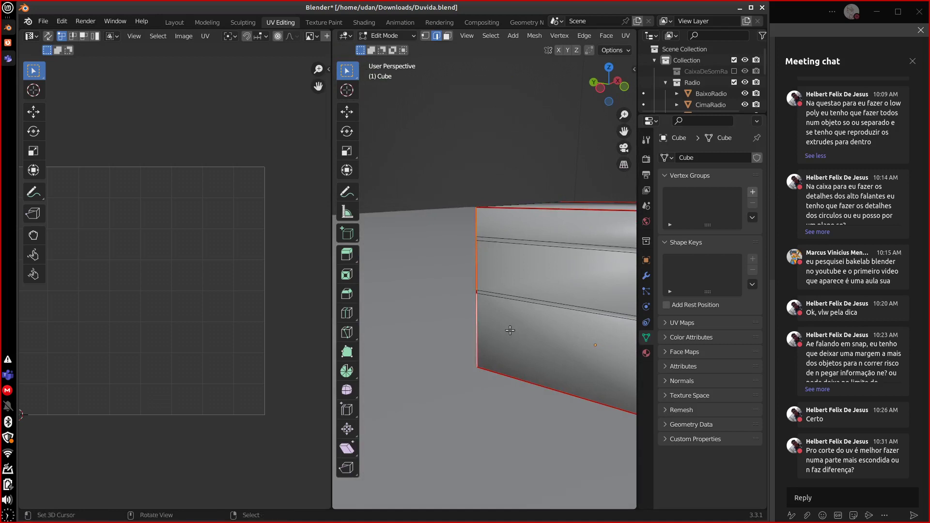
key(u)
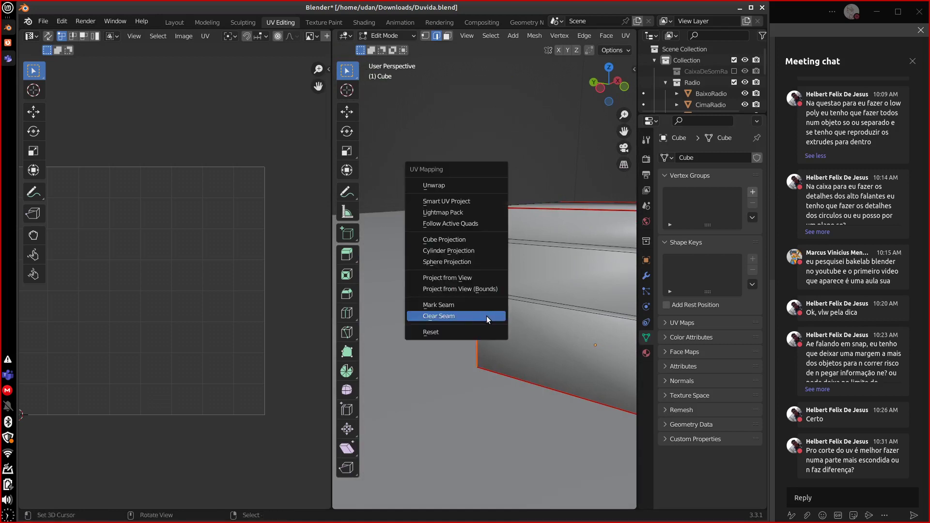
click(483, 317)
Select the edges running down the body's front corner on the knob side, including the groove edges, and mark them as a seam.
middle_drag(518, 351, 504, 306)
scroll(504, 306, up, 3)
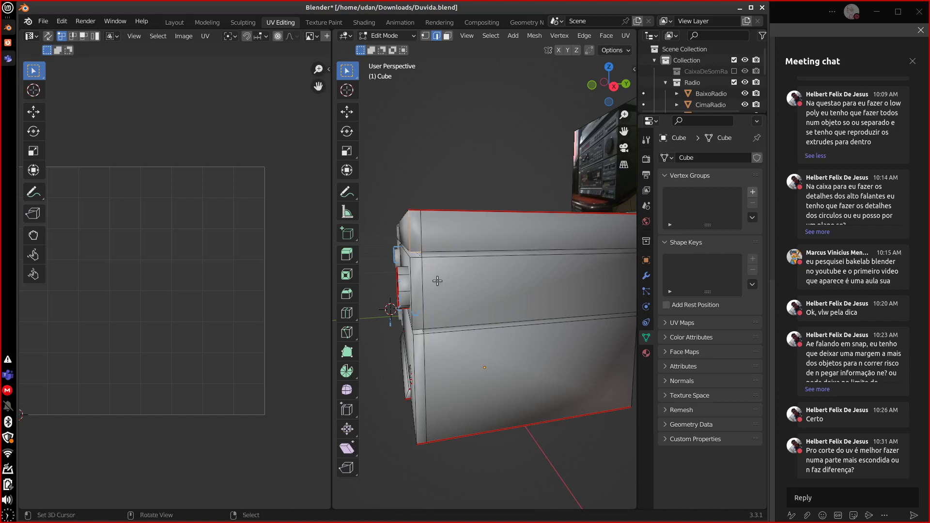
scroll(442, 277, up, 1)
scroll(442, 277, up, 1)
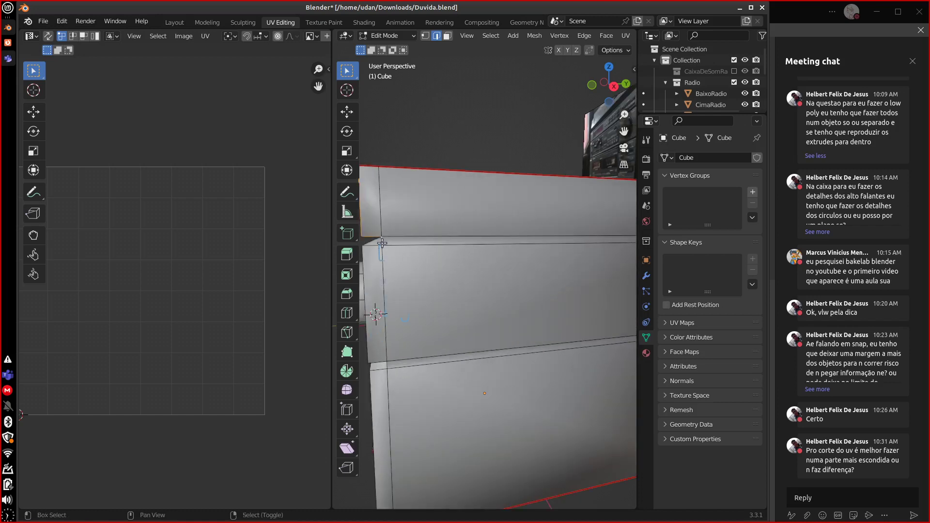
click(368, 266)
shift+middle_drag(424, 293, 460, 265)
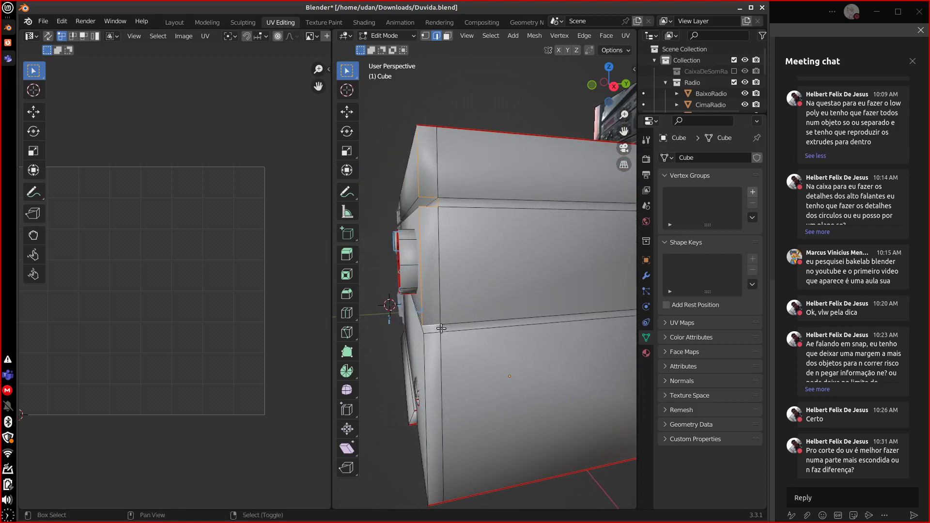
shift+click(427, 370)
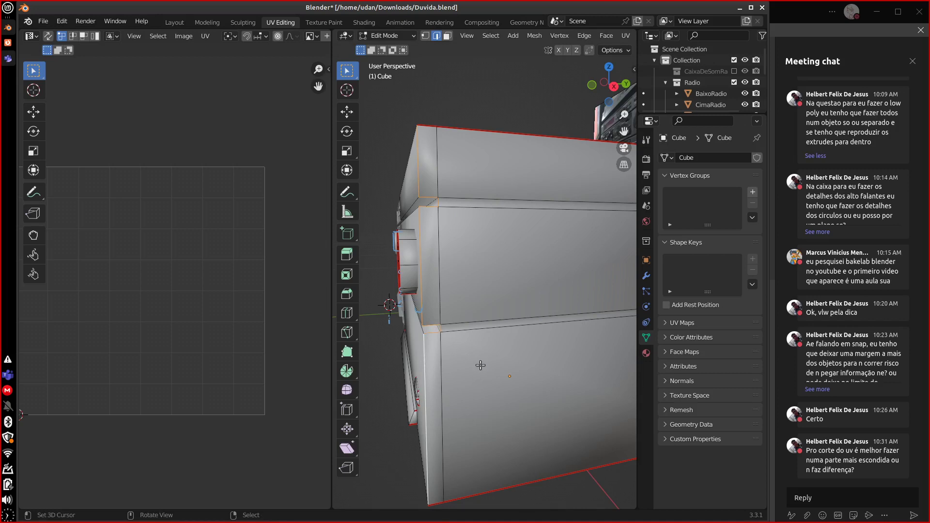
key(u)
click(460, 352)
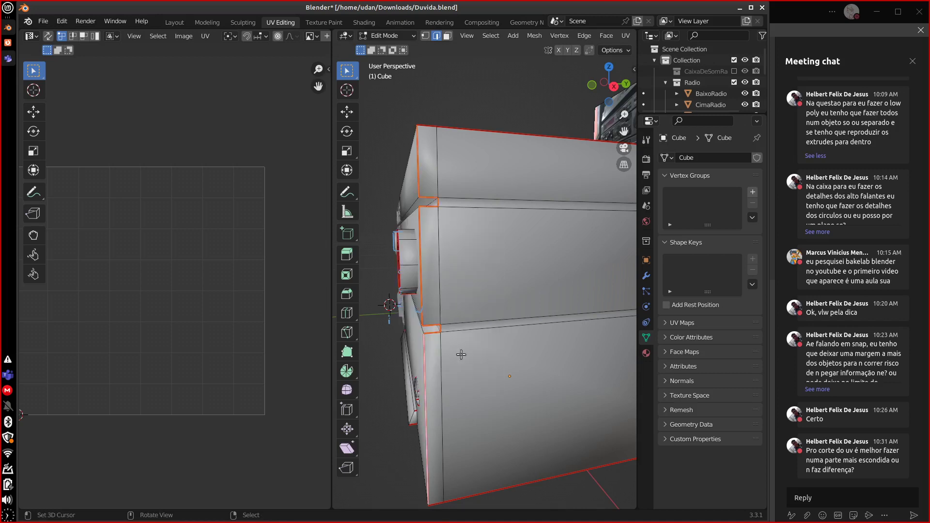
Select the matching edges down the body's opposite front corner, including the groove edges, and mark them as a seam.
middle_drag(481, 373, 610, 346)
middle_drag(513, 363, 581, 370)
scroll(505, 328, down, 3)
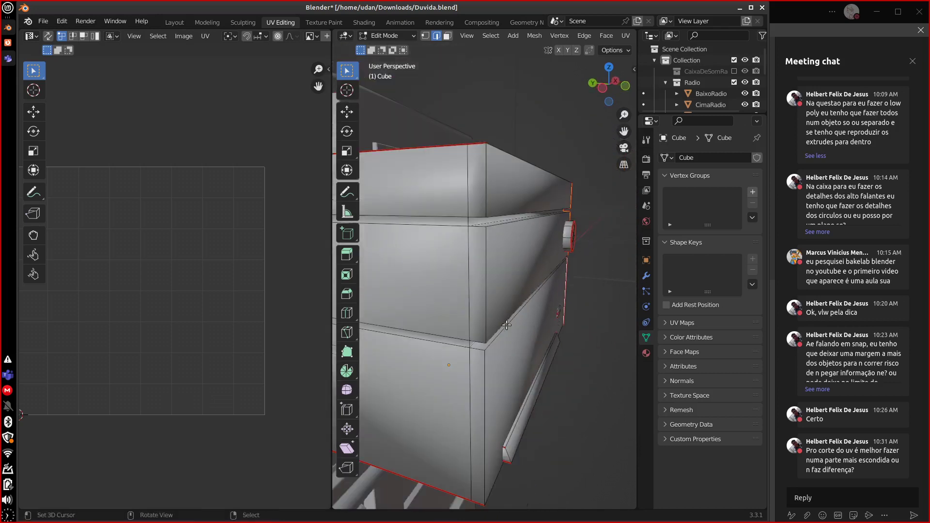
shift+click(473, 215)
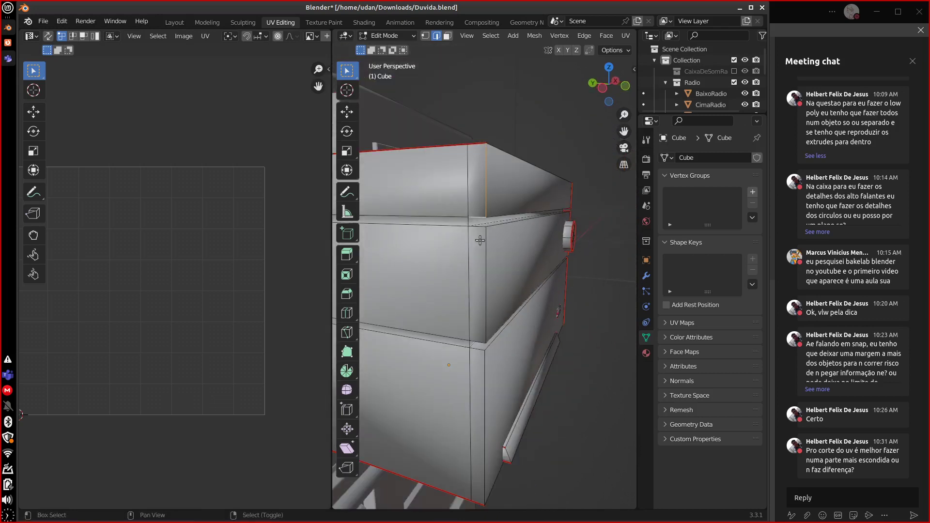
shift+click(484, 253)
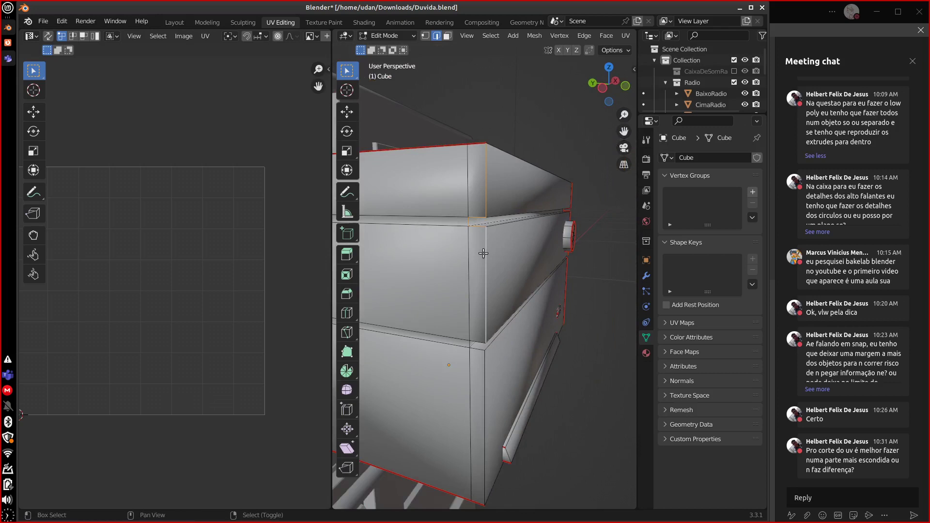
shift+click(467, 344)
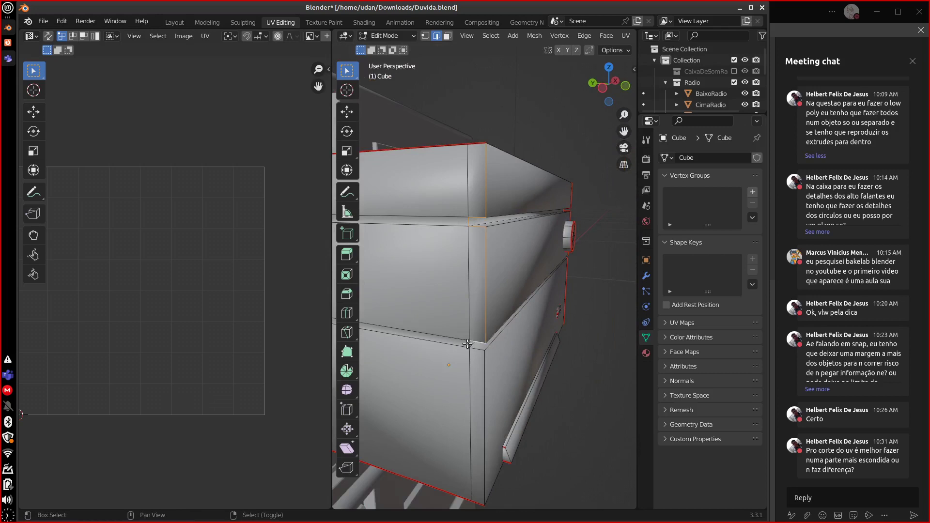
shift+click(483, 368)
key(u)
click(501, 353)
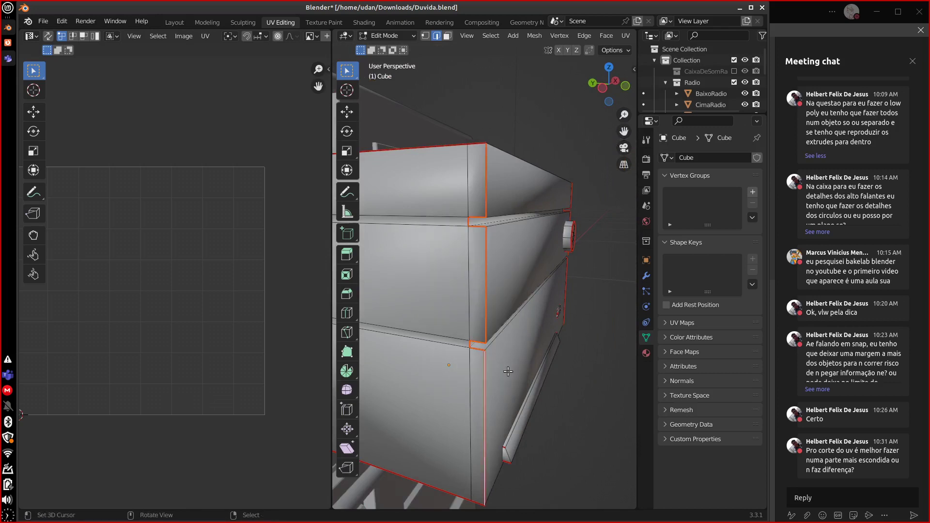
Select the whole linked body and unwrap it with the Angle Based method.
alt+drag(508, 368, 536, 350)
mouse_move(559, 333)
middle_down()
mouse_move(564, 281)
mouse_move(480, 335)
mouse_move(568, 326)
middle_up()
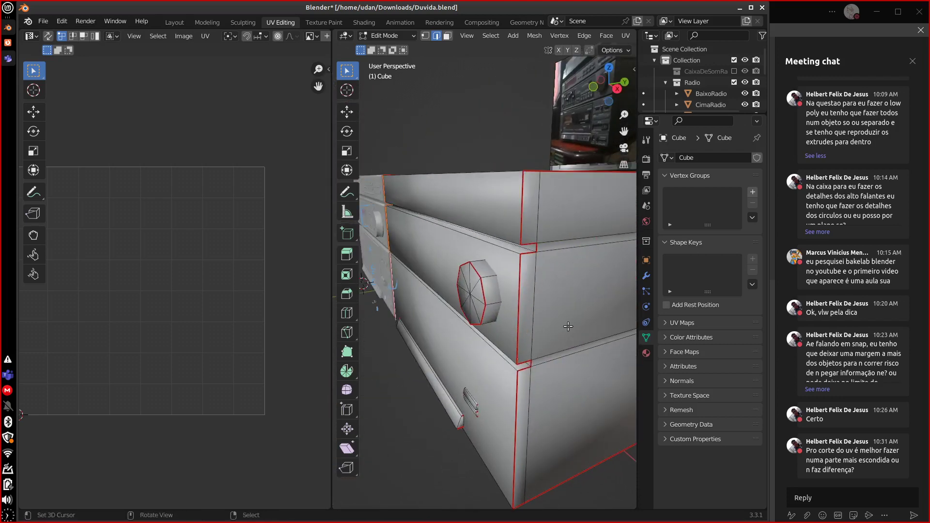
scroll(597, 276, down, 5)
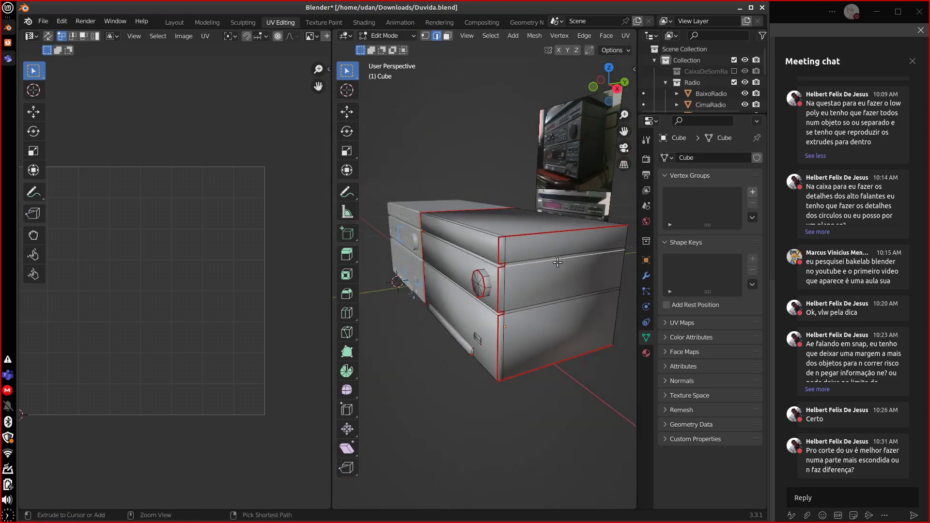
key(ctrl+l)
key(u)
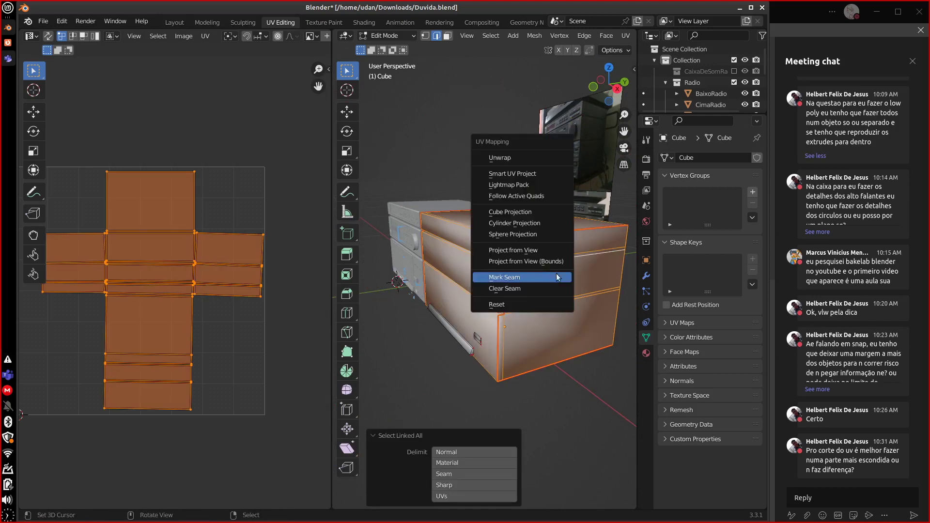
click(524, 159)
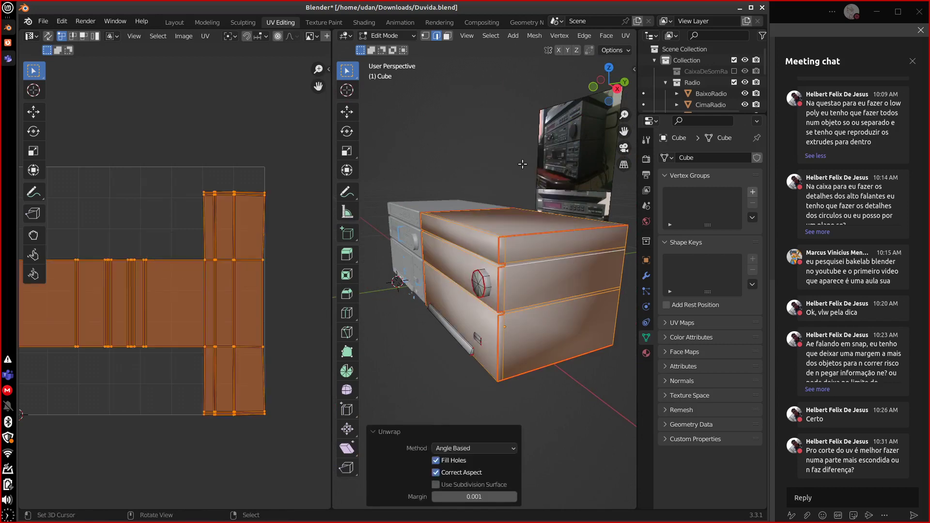
click(507, 448)
middle_drag(213, 446, 246, 438)
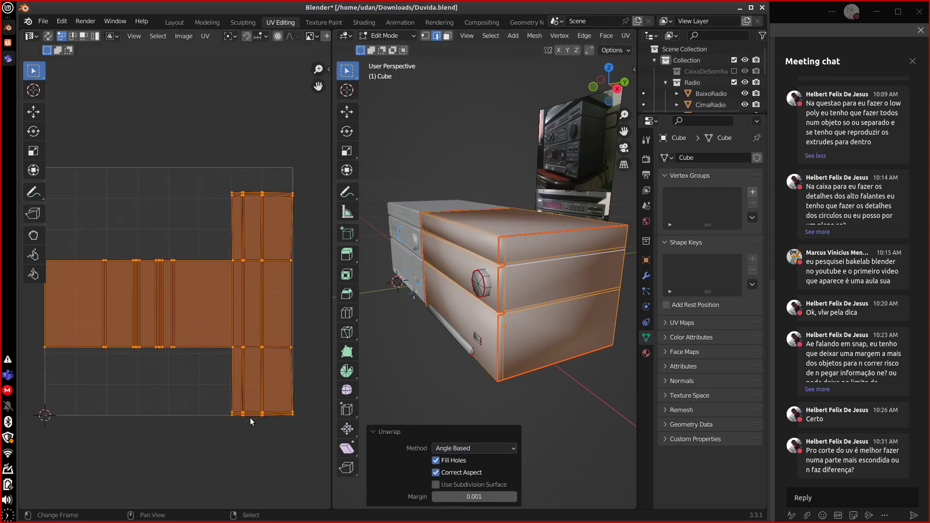
Rotate the body's UV island -90°, shrink it slightly and place it against the upper-right corner of the UV square.
key(r)
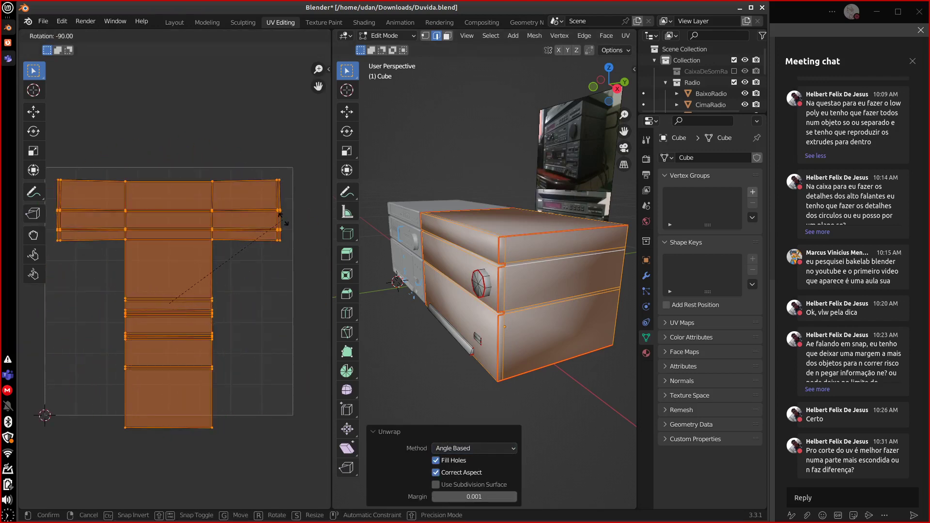
click(282, 218)
key(g)
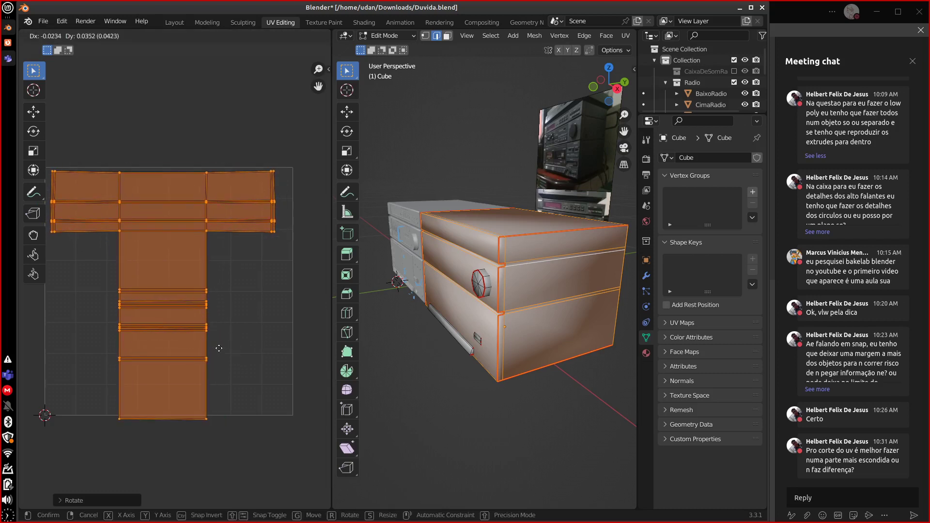
click(251, 340)
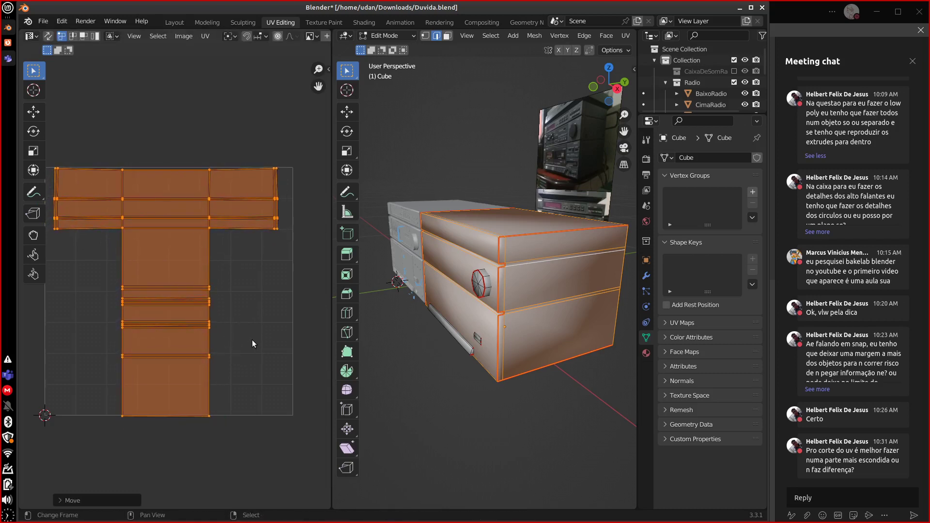
key(s)
click(247, 342)
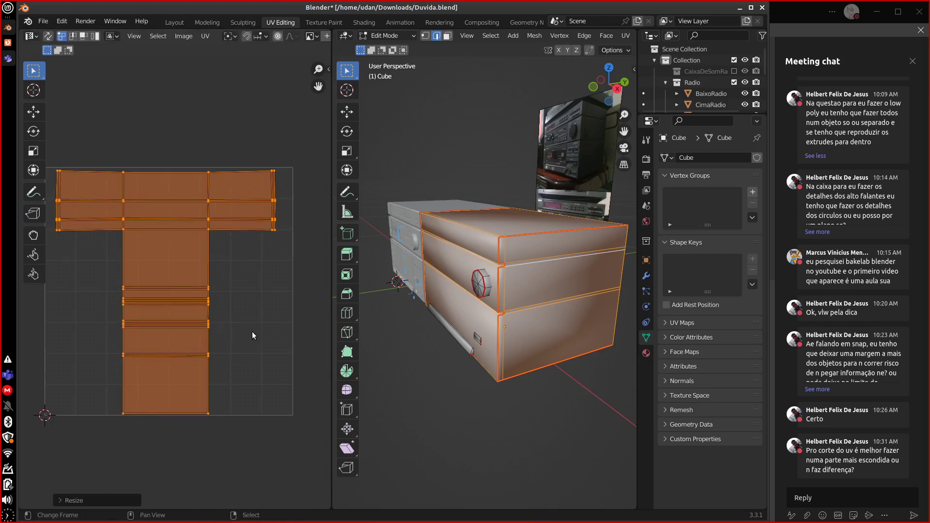
key(g)
click(286, 329)
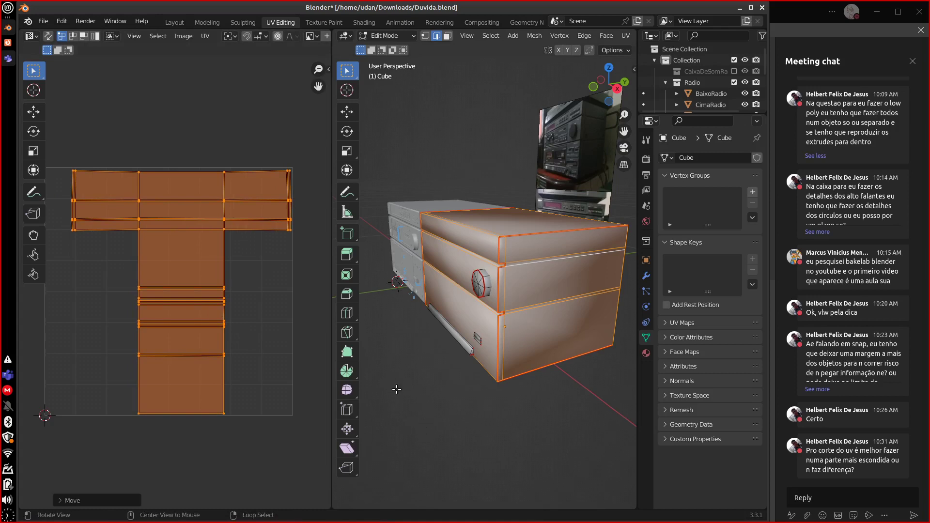
Try unwrapping the entire low poly mesh at once, toggle Correct Aspect off and on, and undo the unwrap.
key(a)
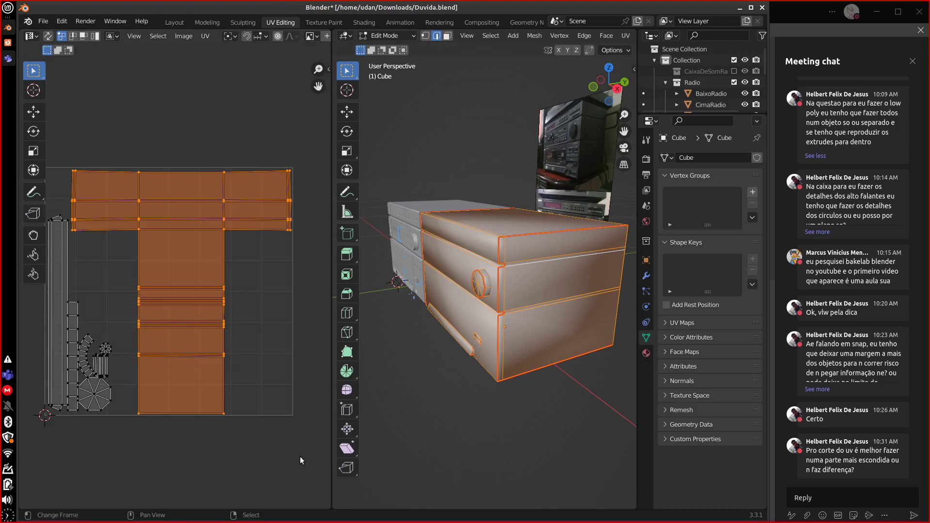
key(u)
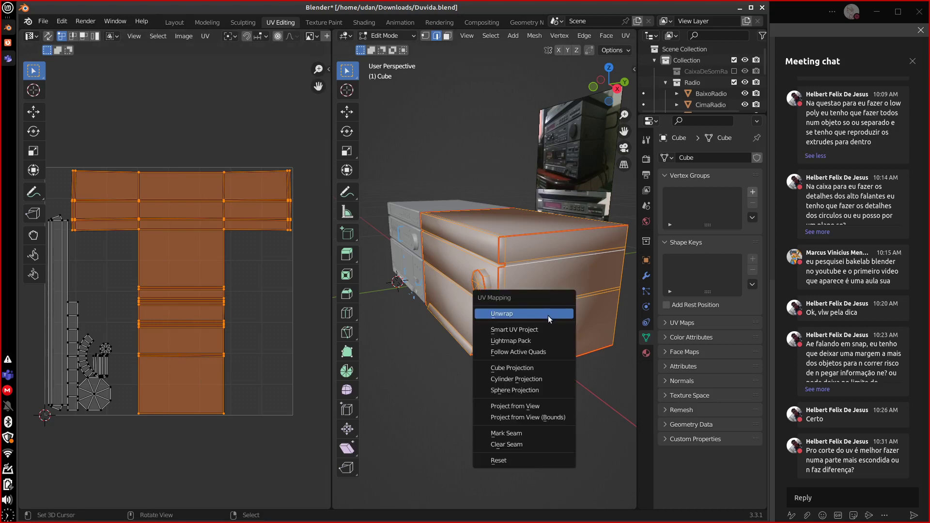
click(547, 315)
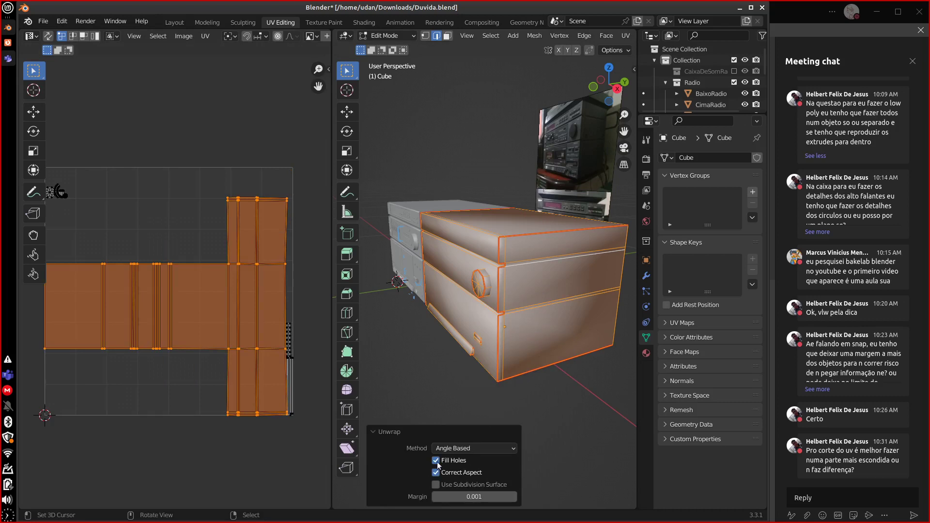
click(436, 473)
click(436, 473)
key(ctrl+z)
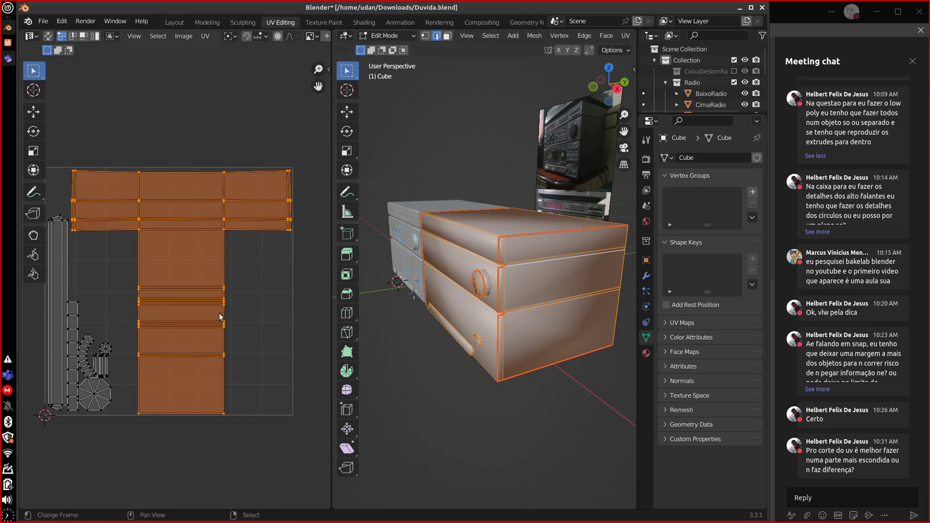
Examine the seams around the body's front corner on the knob side, and return to Object Mode to view the low poly radio.
middle_drag(465, 315, 535, 359)
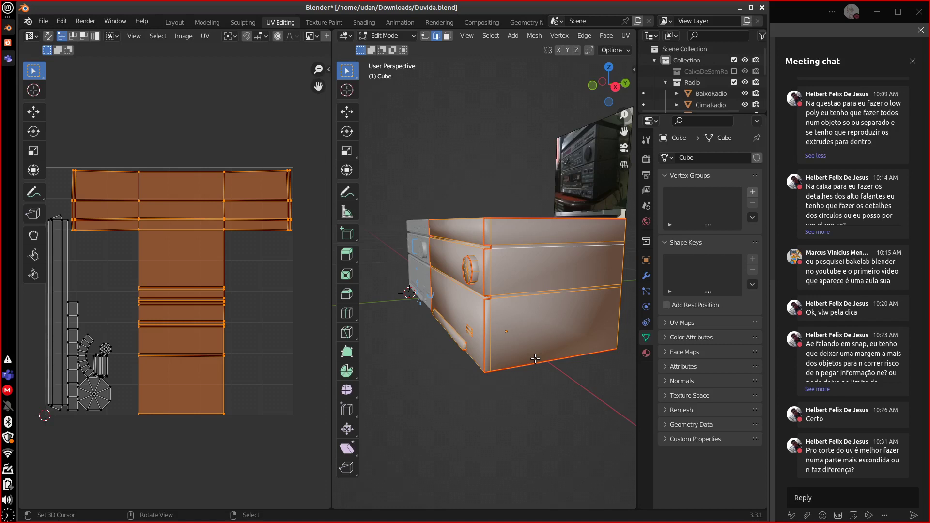
scroll(535, 359, up, 8)
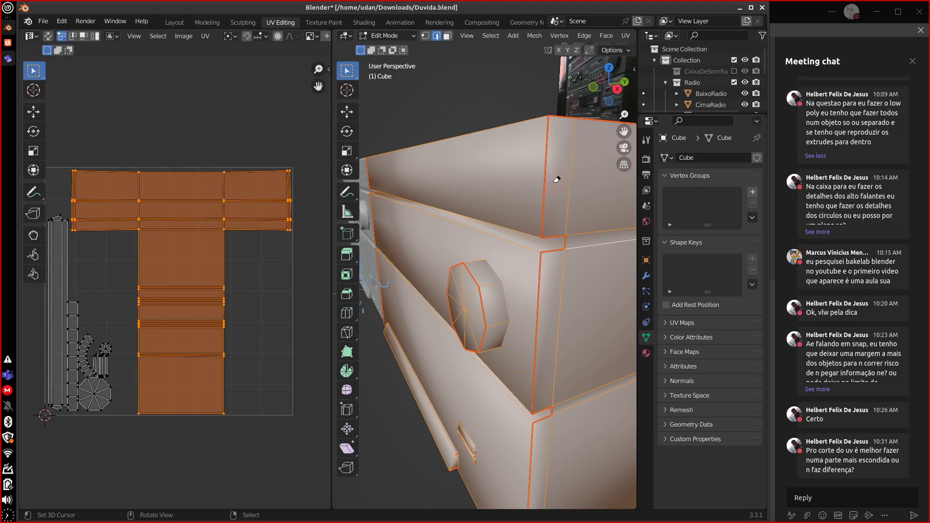
scroll(547, 195, down, 2)
scroll(547, 196, down, 3)
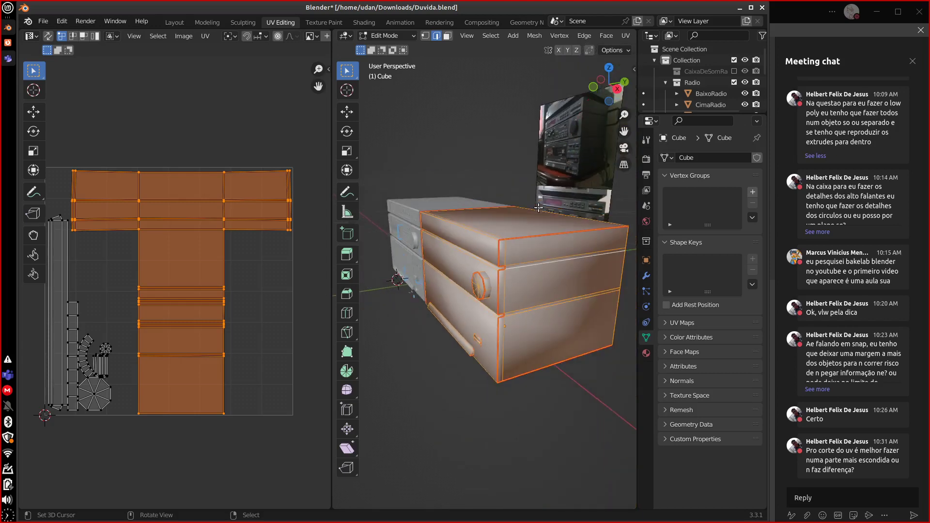
key(Tab)
middle_drag(531, 363, 438, 461)
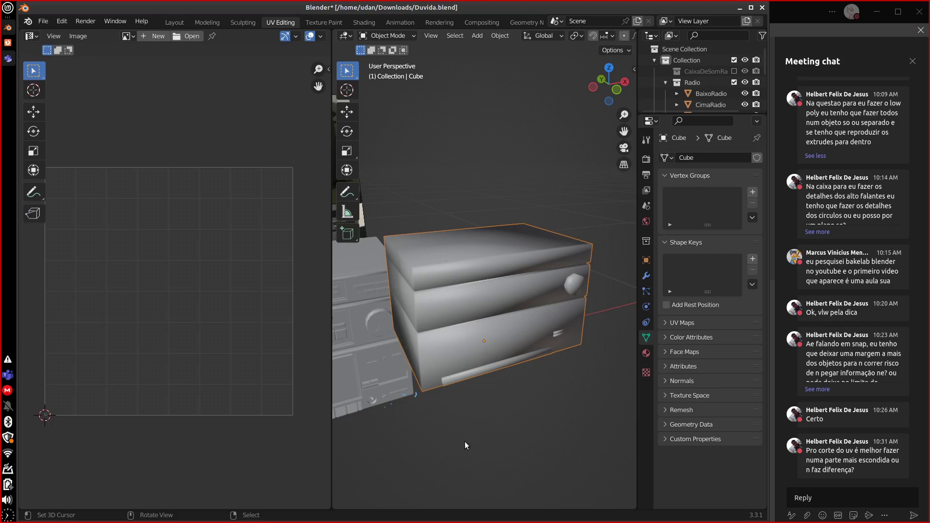
middle_drag(463, 441, 414, 402)
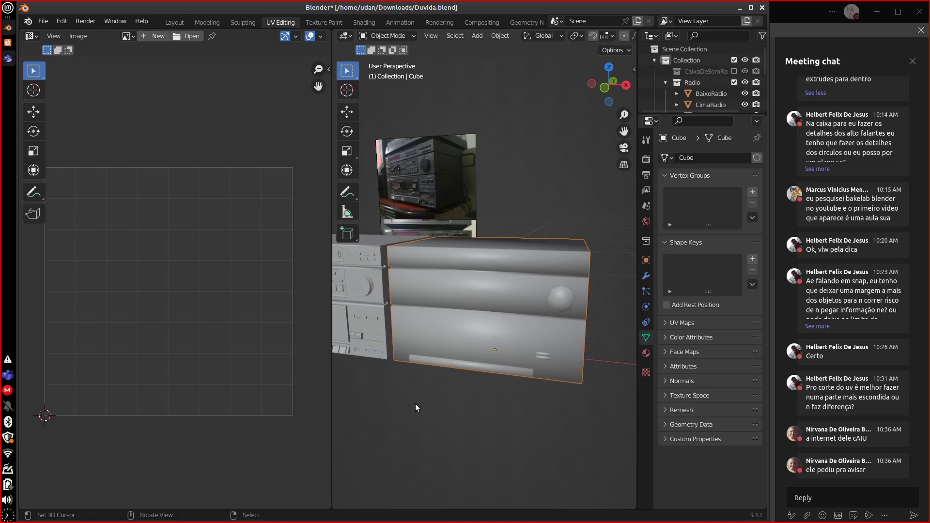
Switch to the TEMP_AULAS folder in Google Drive, download Theatro - Poste6.blend, and return to Blender.
key(alt+Tab)
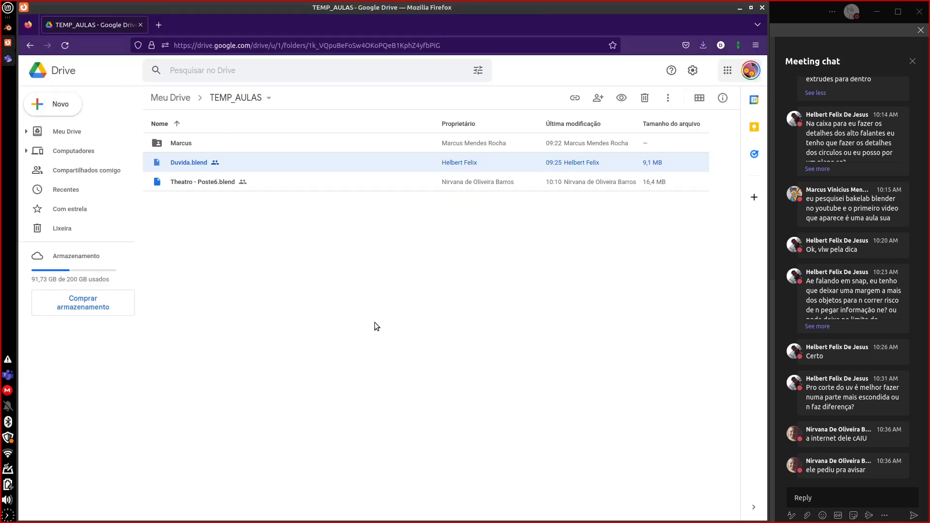
right_click(217, 182)
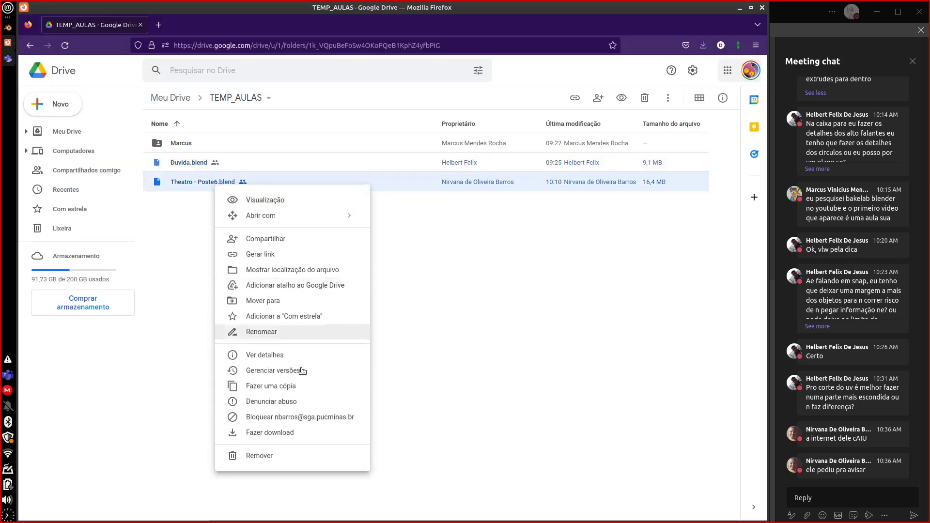
click(311, 432)
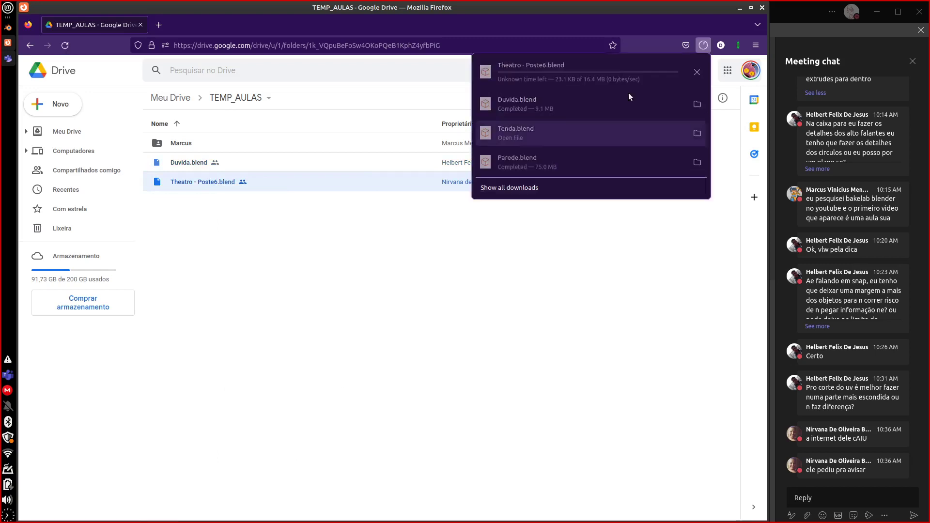
click(738, 12)
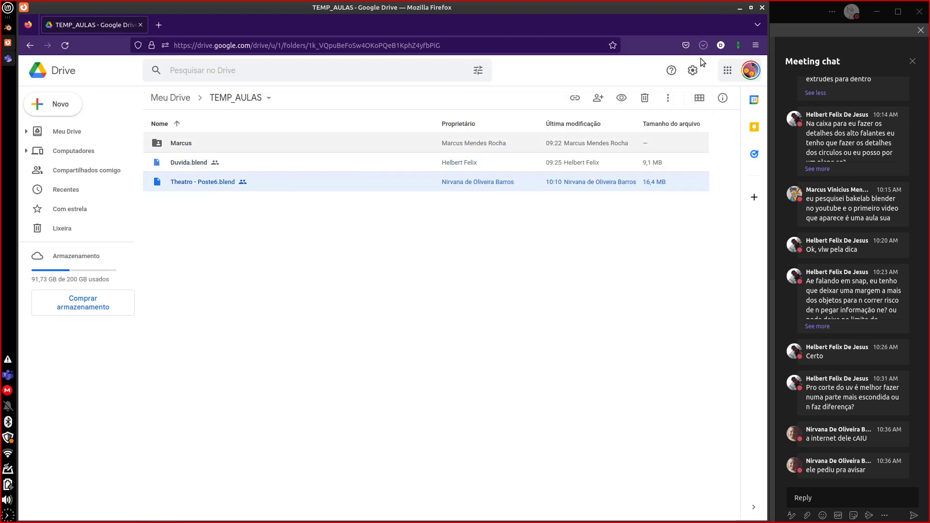
click(740, 10)
middle_drag(369, 440, 361, 363)
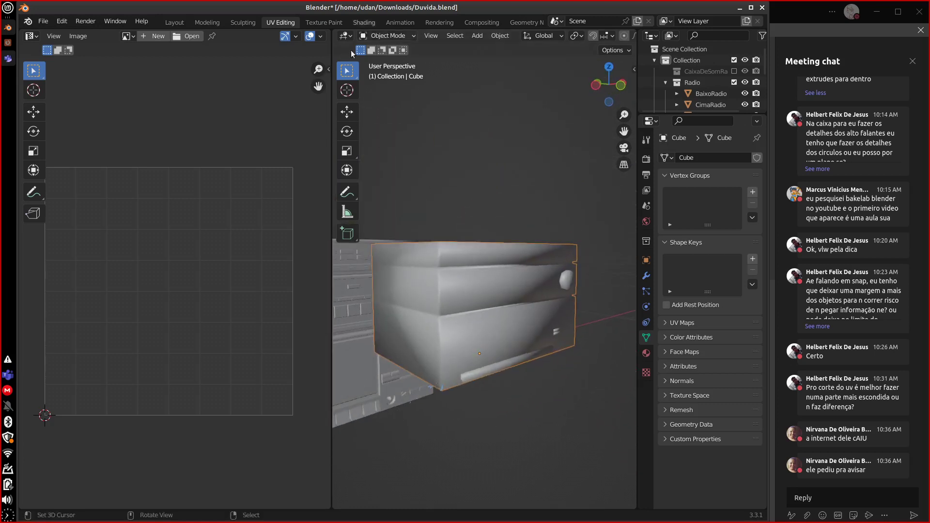
Open Theatro - Poste6.blend from the Downloads folder, discarding the unsaved changes to Duvida.blend.
click(43, 21)
click(74, 46)
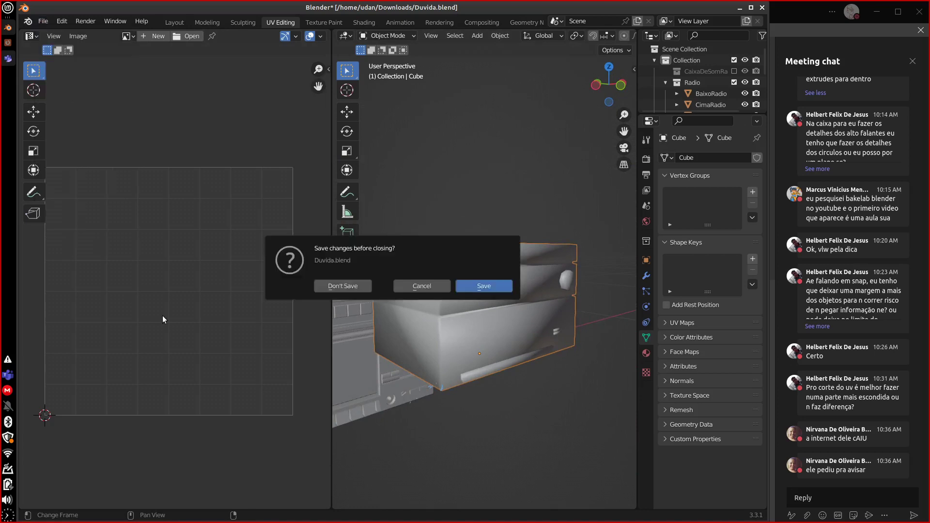
click(334, 289)
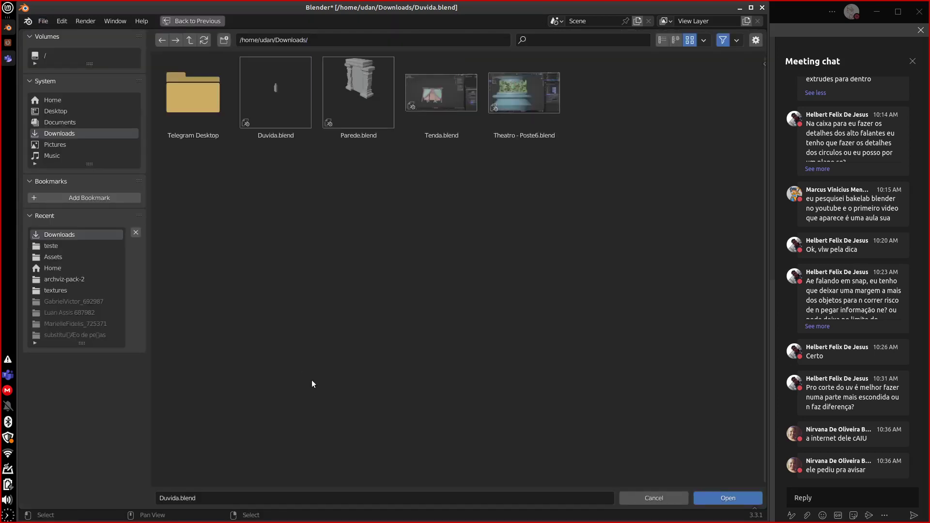
click(525, 138)
double_click(524, 138)
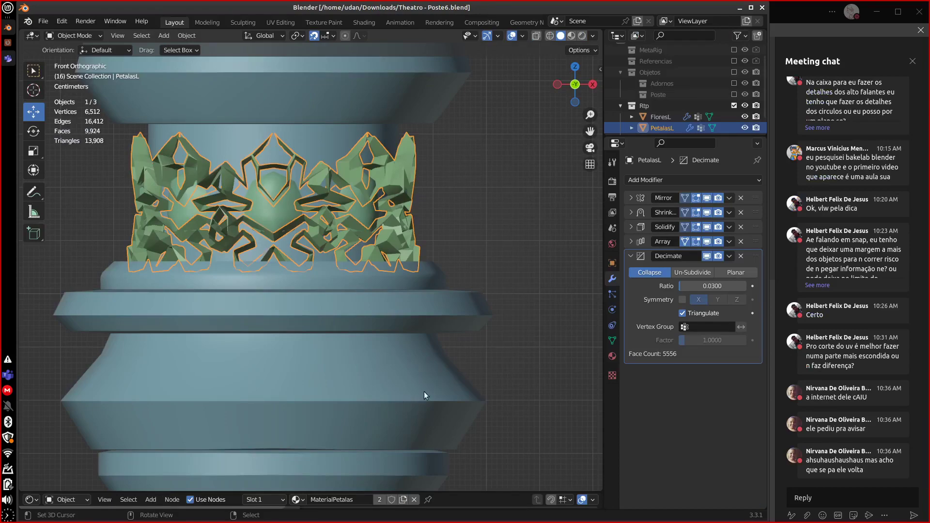
Examine the PetalasL ornament around the lamp post from several angles and enlarge the Outliner to show every Rtp object.
middle_drag(424, 391, 485, 372)
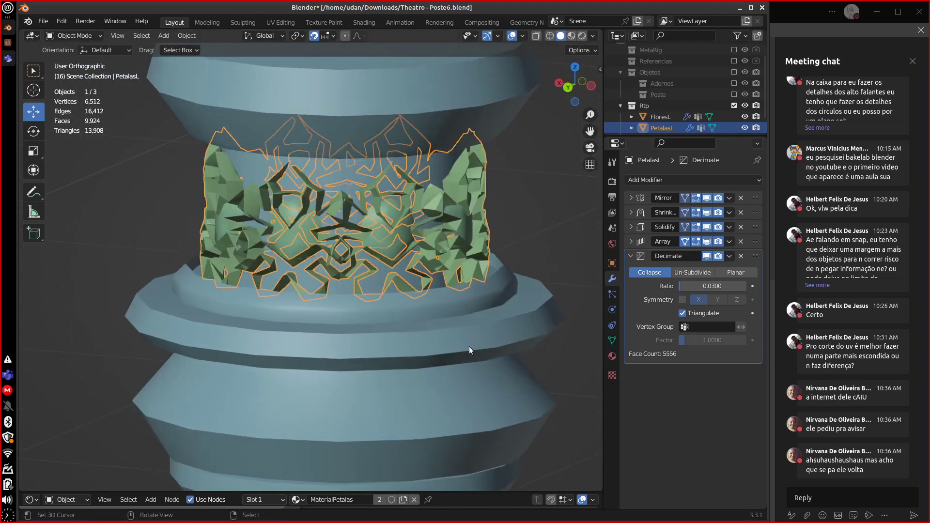
middle_drag(469, 347, 552, 261)
drag(663, 138, 669, 196)
middle_drag(465, 319, 361, 329)
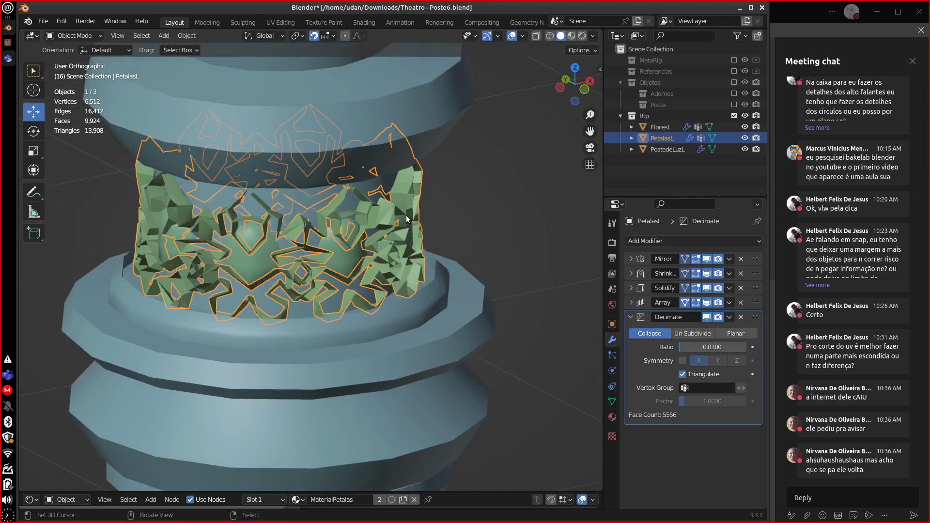
mouse_move(406, 218)
middle_down()
mouse_move(407, 261)
mouse_move(371, 246)
mouse_move(382, 241)
mouse_move(366, 254)
middle_up()
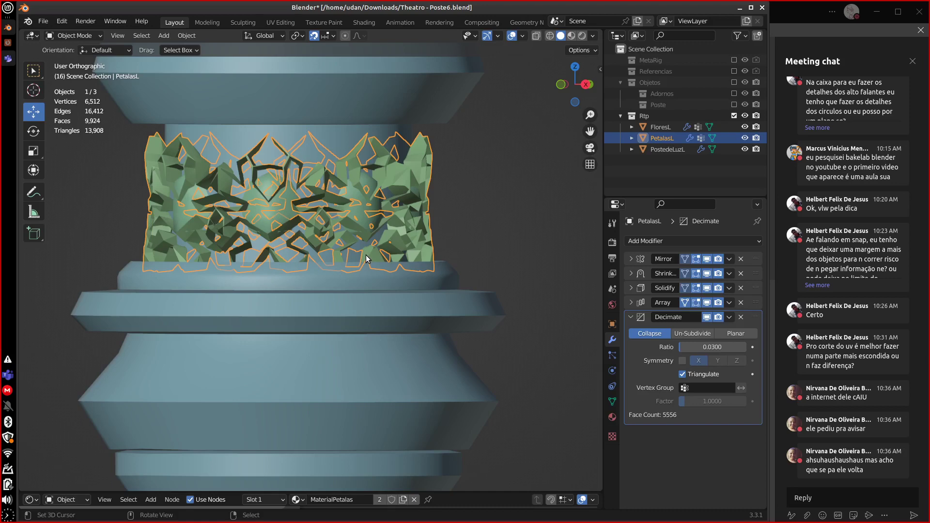
middle_drag(482, 392, 539, 399)
Set the thickness of PetalasL's Solidify modifier to 0.02 m.
click(631, 289)
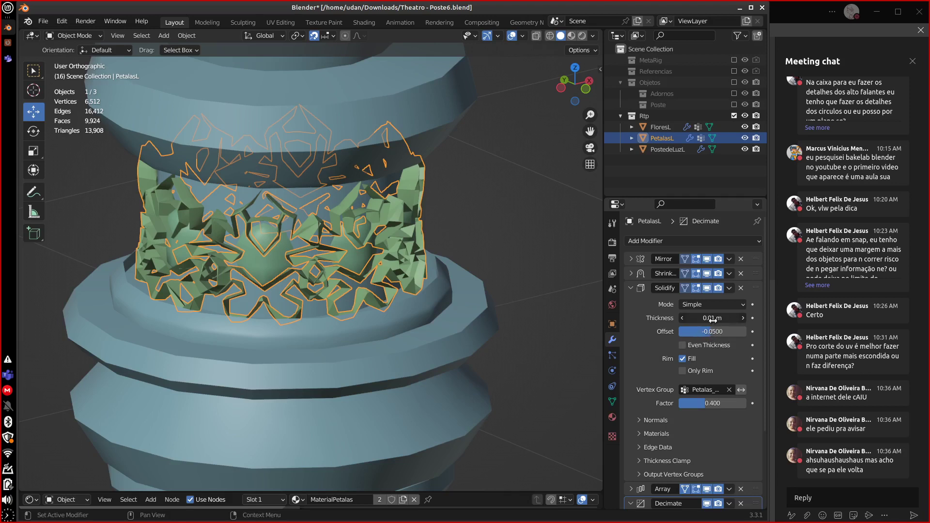
drag(712, 320, 707, 321)
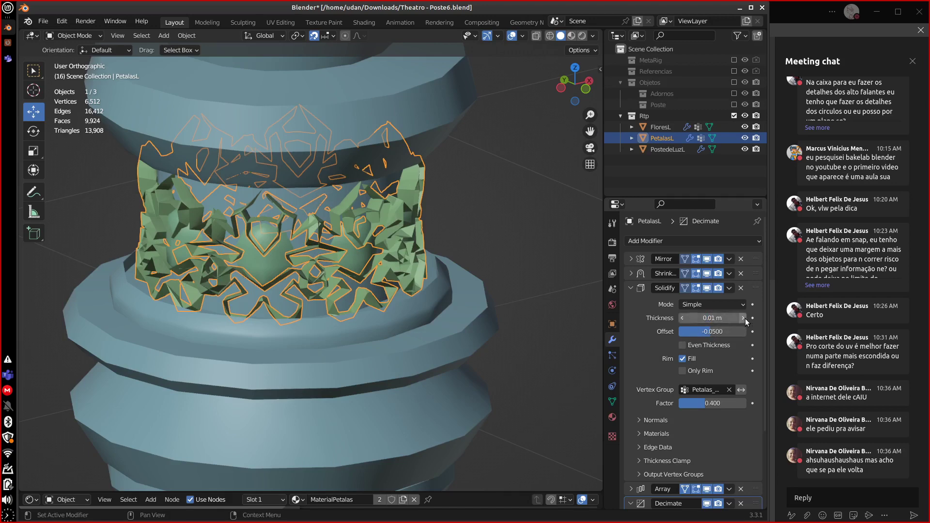
click(742, 318)
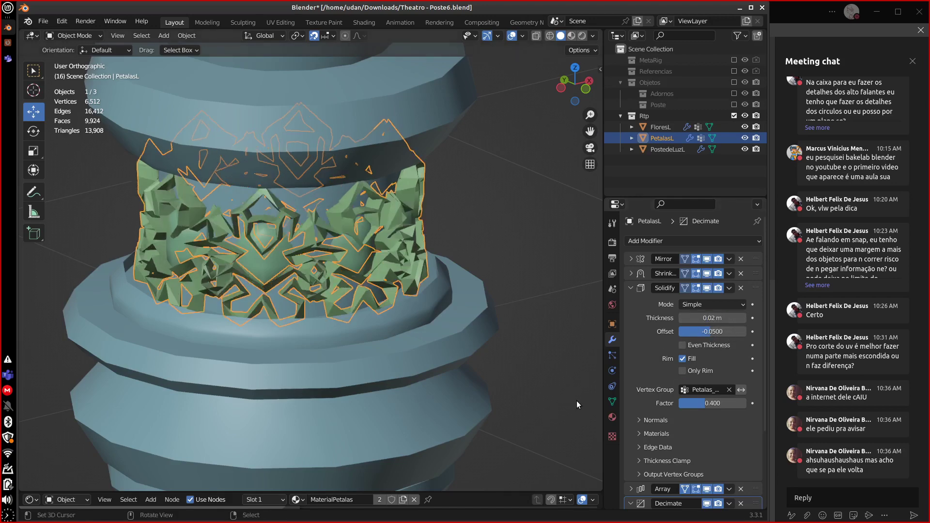
middle_drag(579, 400, 542, 350)
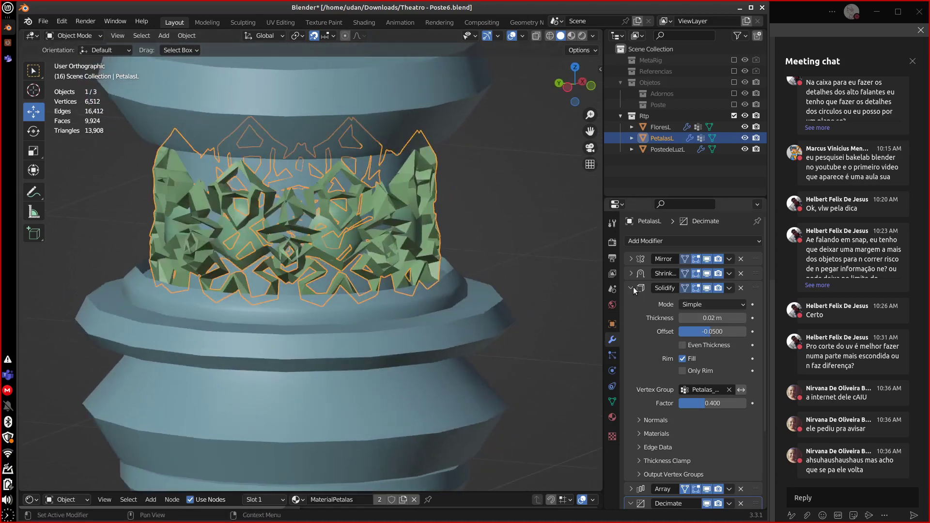
Examine the whole lamp post, checking the modifiers of PostedeLuzL and PetalasL, and end in front view on the ornament.
click(454, 391)
scroll(460, 395, down, 10)
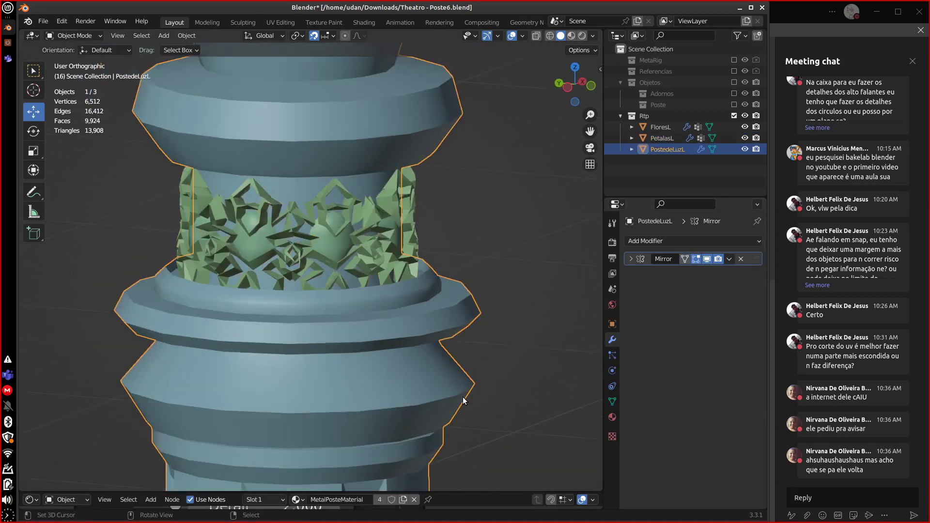
mouse_move(461, 404)
middle_down()
mouse_move(496, 417)
mouse_move(447, 439)
mouse_move(402, 417)
mouse_move(427, 249)
mouse_move(452, 354)
mouse_move(419, 413)
mouse_move(436, 366)
mouse_move(484, 349)
mouse_move(446, 352)
mouse_move(429, 400)
mouse_move(434, 440)
mouse_move(461, 418)
middle_up()
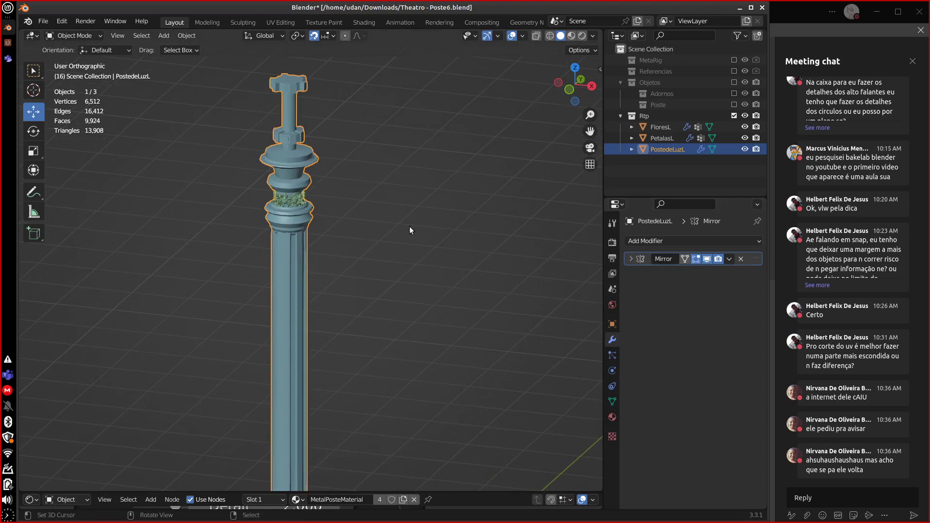
click(301, 205)
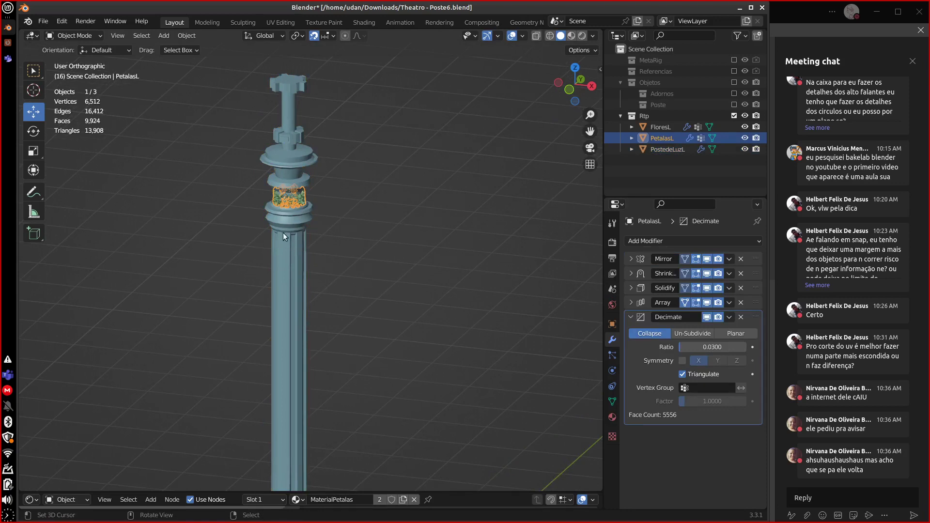
scroll(312, 224, up, 6)
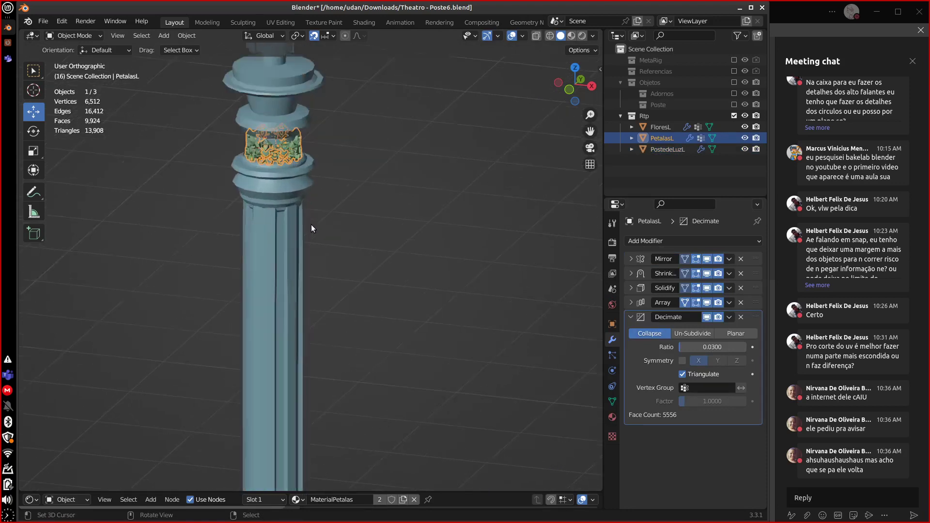
scroll(348, 302, down, 3)
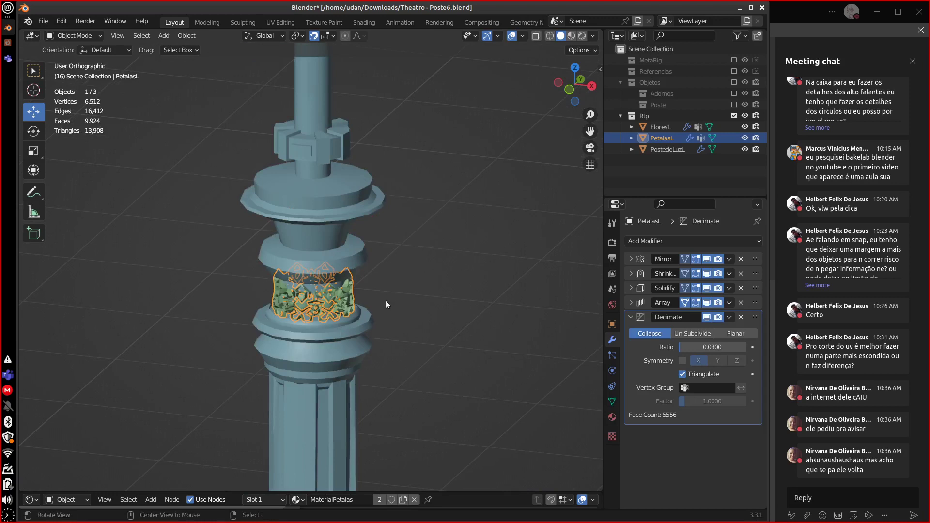
scroll(386, 300, down, 2)
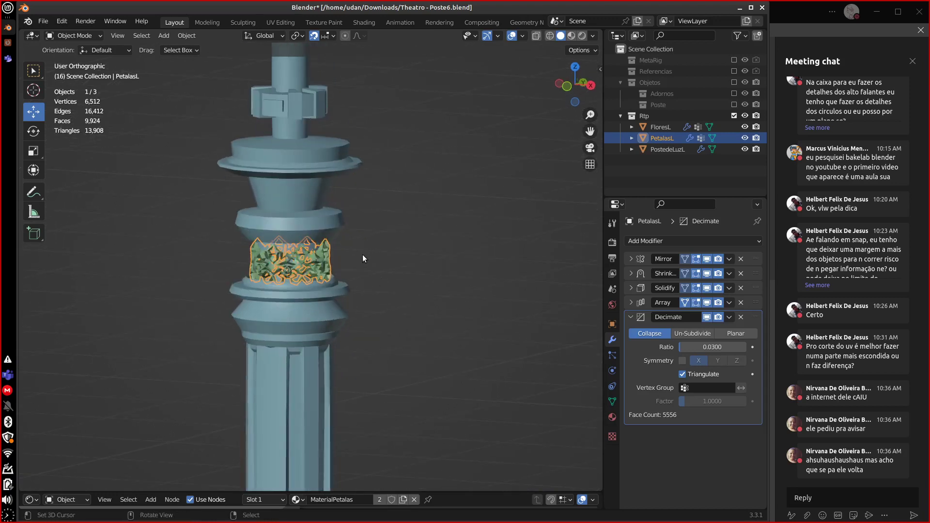
drag(371, 251, 369, 265)
right_drag(373, 253, 356, 262)
middle_drag(352, 326, 387, 318)
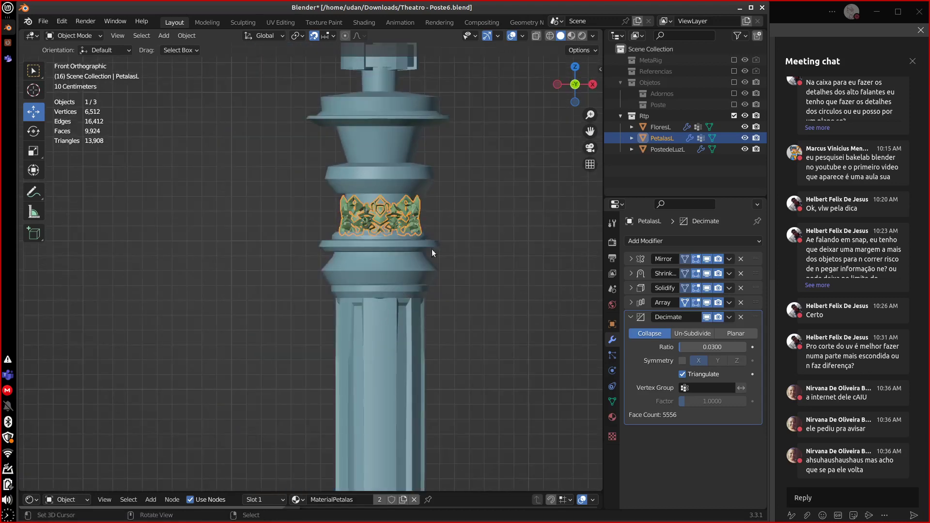
Mark both side edges of the petal ornament with vertical annotation strokes and frame PetalasL in front view.
drag(342, 196, 342, 235)
drag(419, 198, 420, 235)
scroll(433, 260, up, 6)
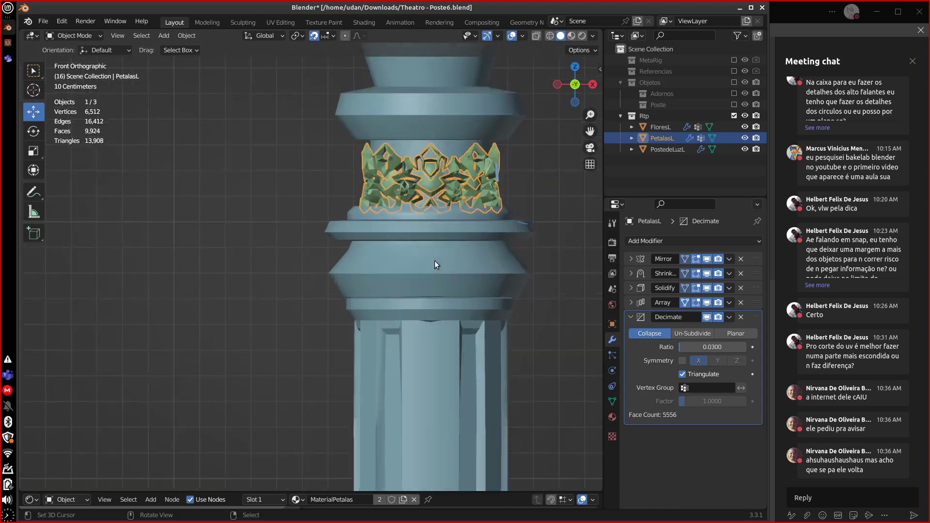
key(KP_Decimal)
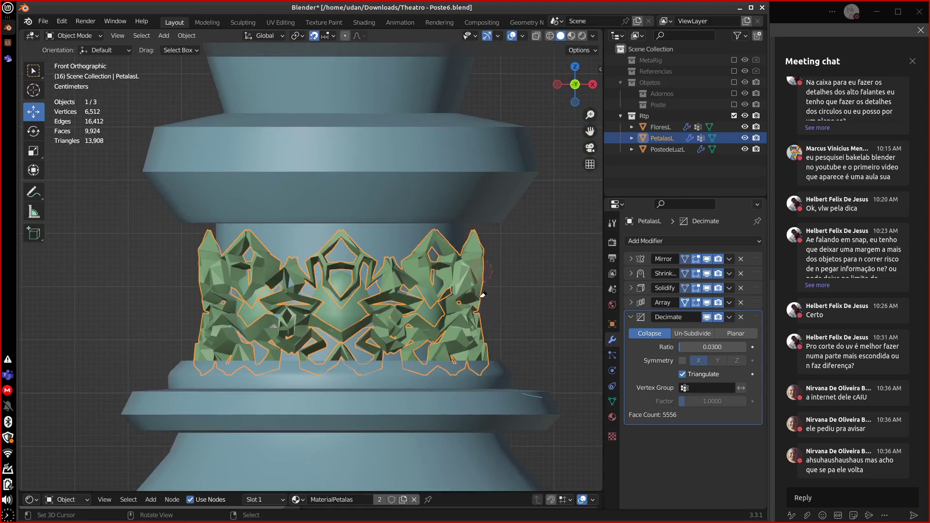
Try scaling PetalasL, cancel the scaling, and toggle the ornament's visibility off and on in the Outliner.
key(s)
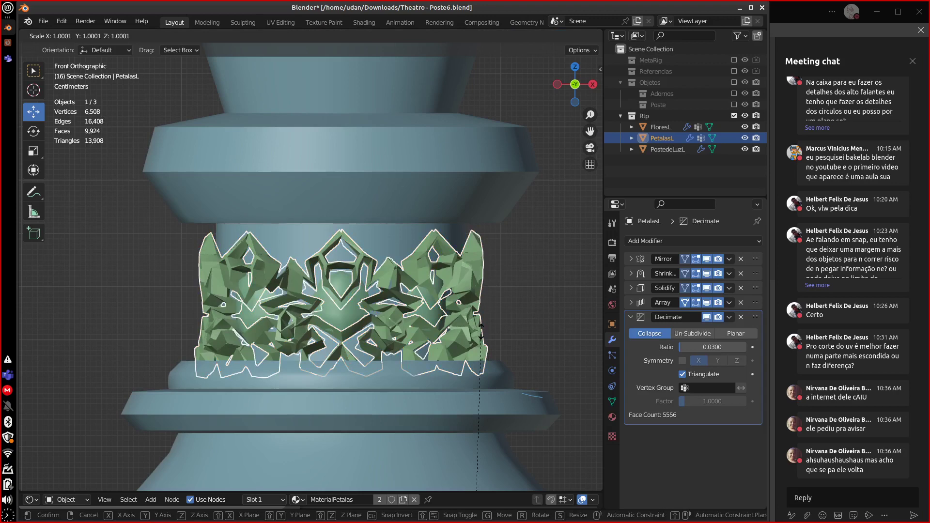
right_click(506, 316)
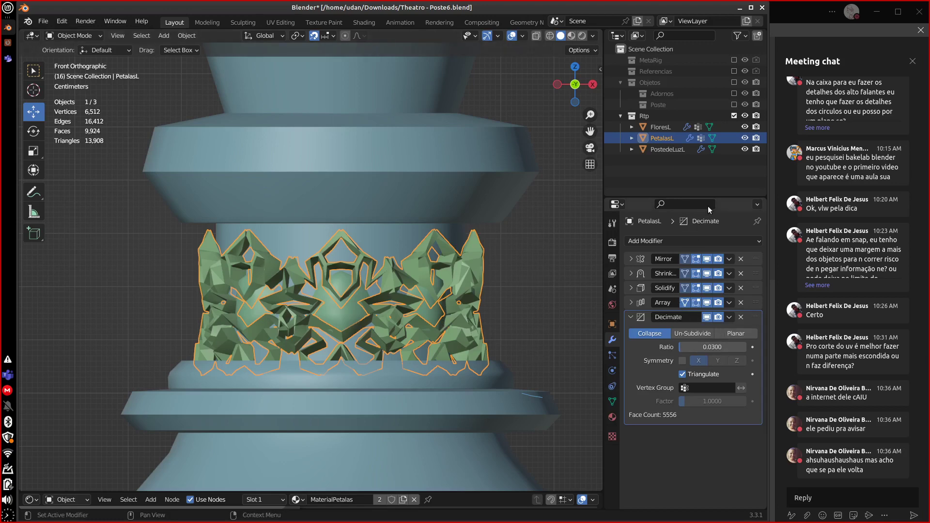
click(744, 139)
click(745, 139)
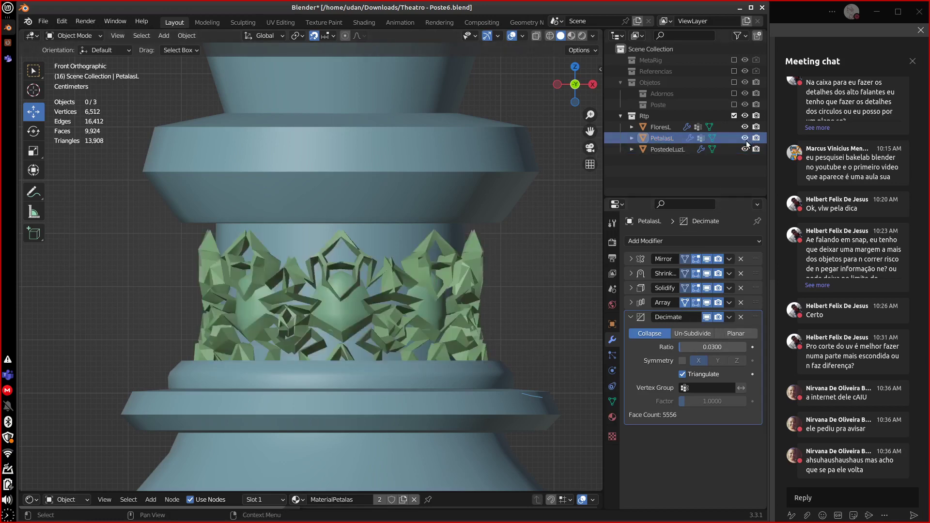
click(745, 138)
click(745, 138)
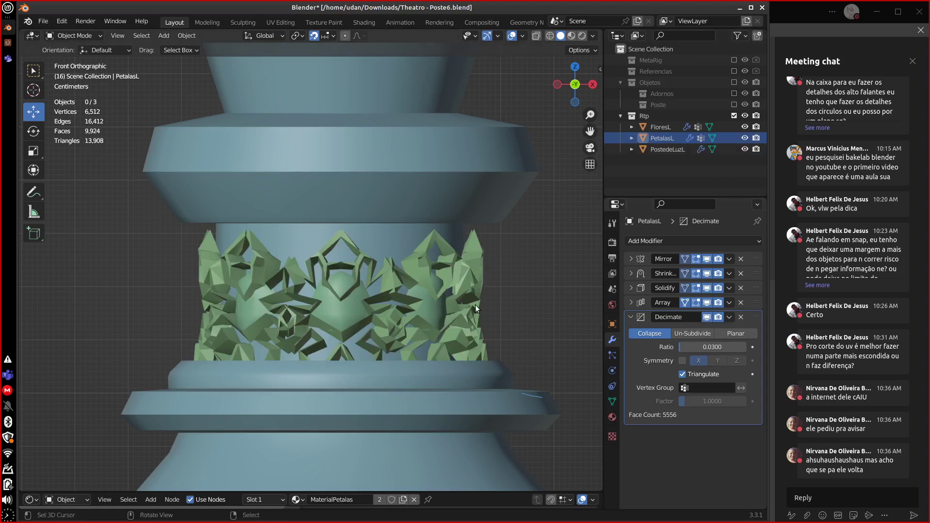
Delete the PetalasL ornament to reveal the FloresL shapes behind it, and undo the deletion.
click(475, 286)
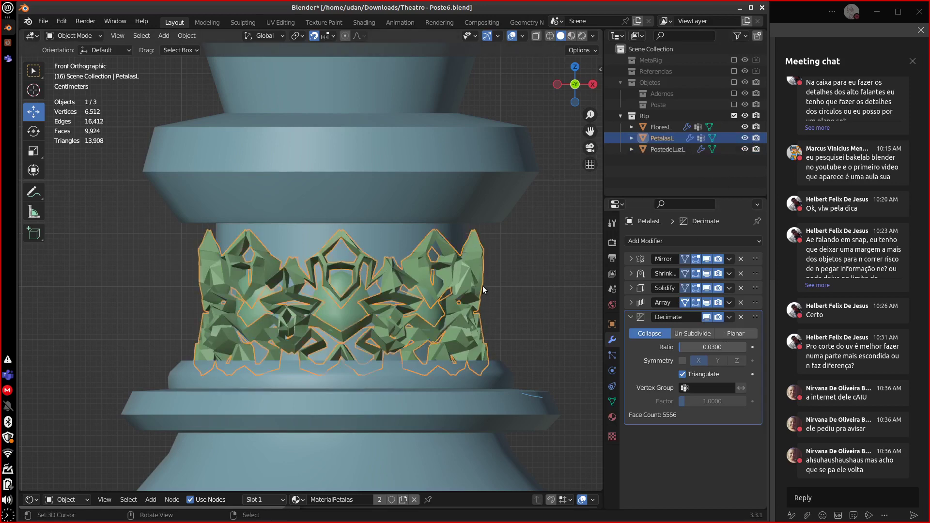
key(Delete)
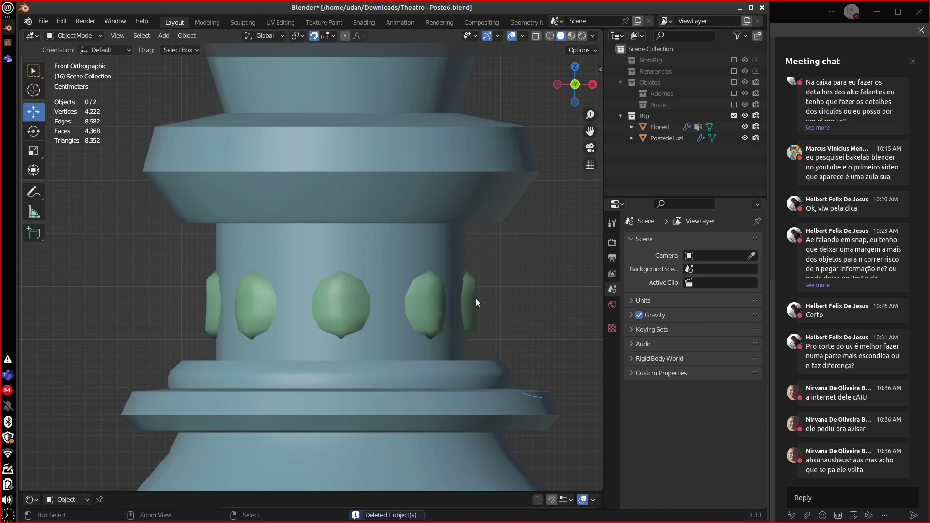
key(ctrl+z)
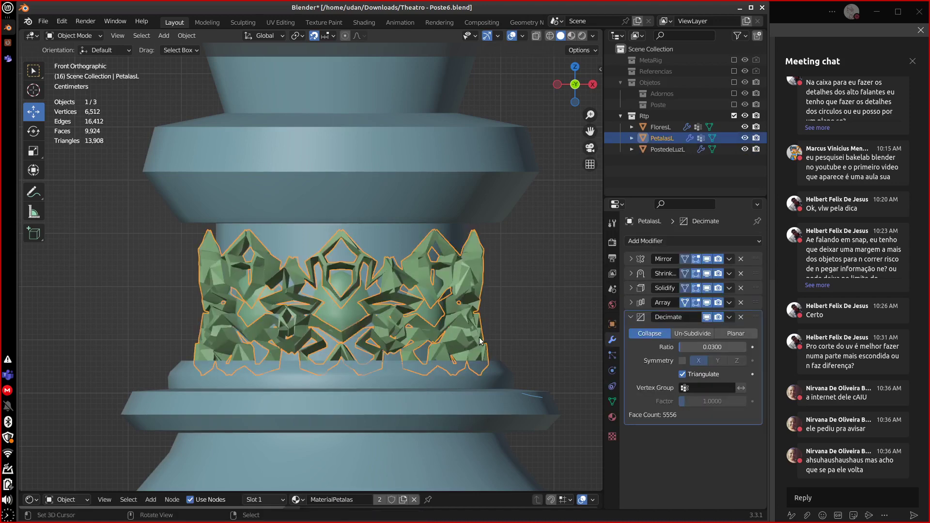
Try moving PetalasL about 0.2 m along the global Z axis and cancel the move.
scroll(478, 340, down, 2)
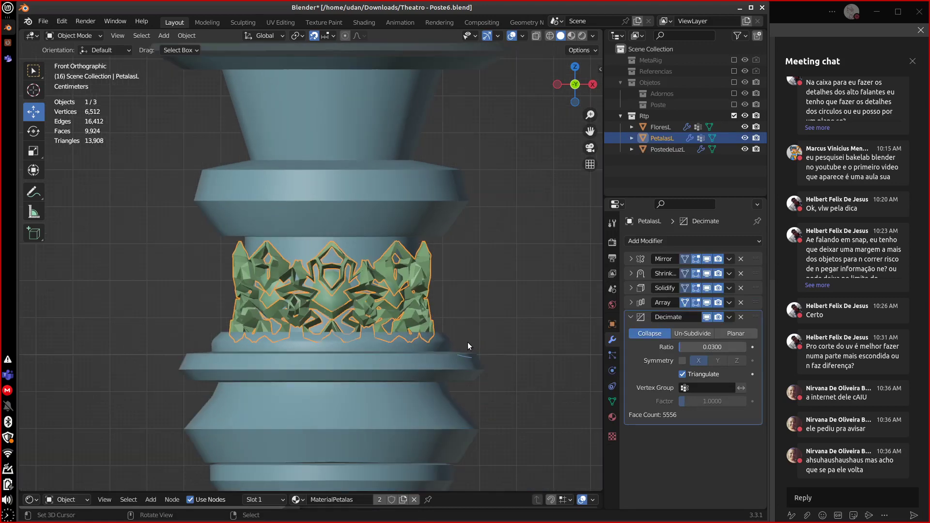
key(g)
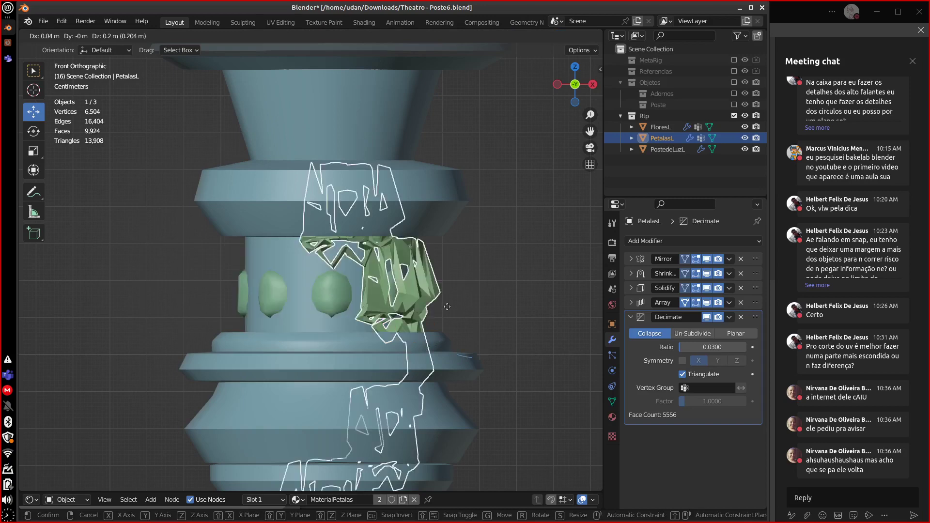
key(z)
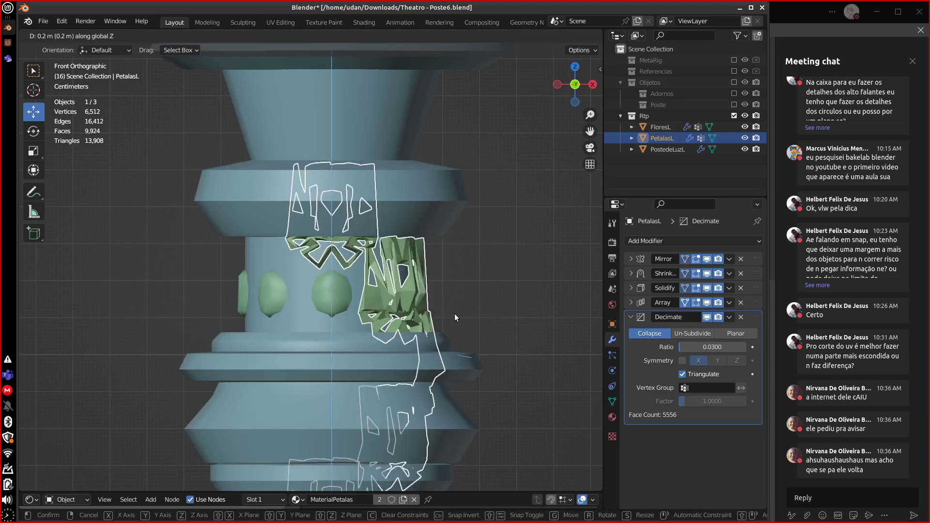
right_click(496, 408)
Replace PetalasL's Decimate modifier with a Subdivision Surface modifier and inspect the ornament up close.
shift+middle_drag(501, 303, 406, 332)
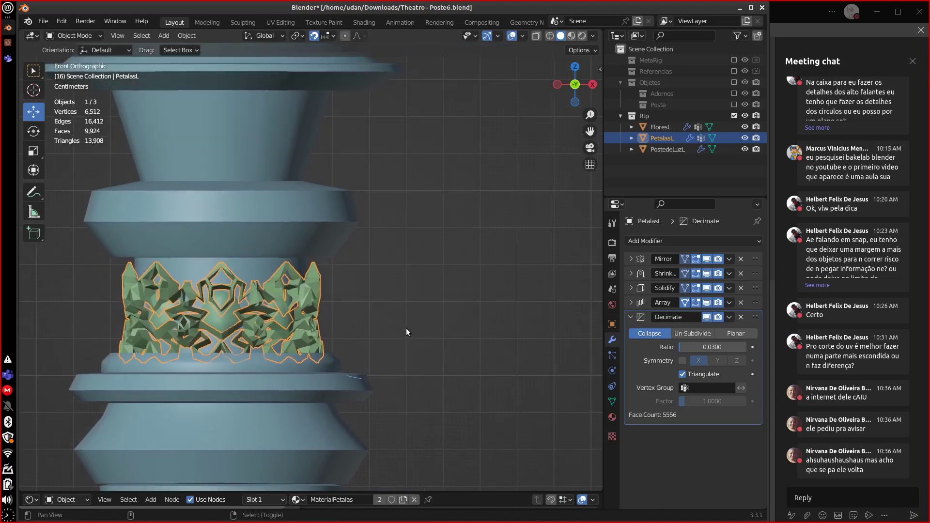
click(740, 317)
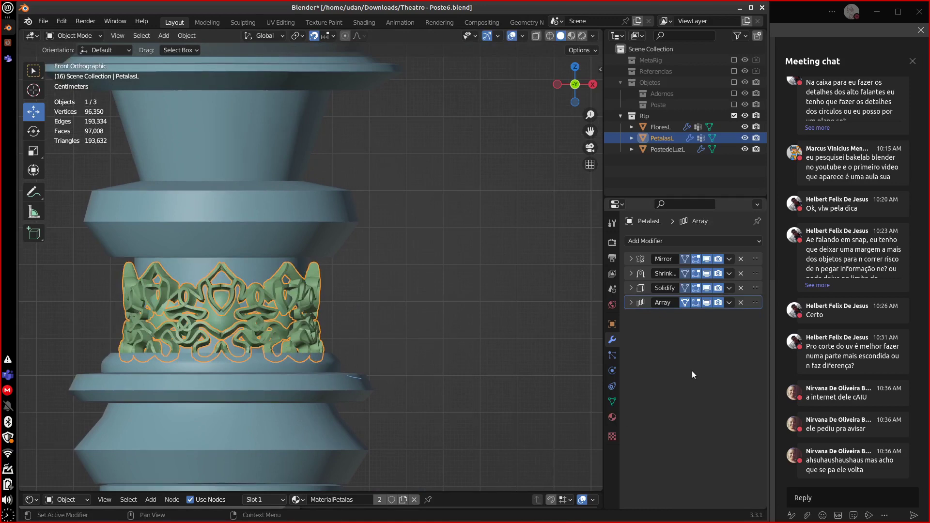
click(685, 244)
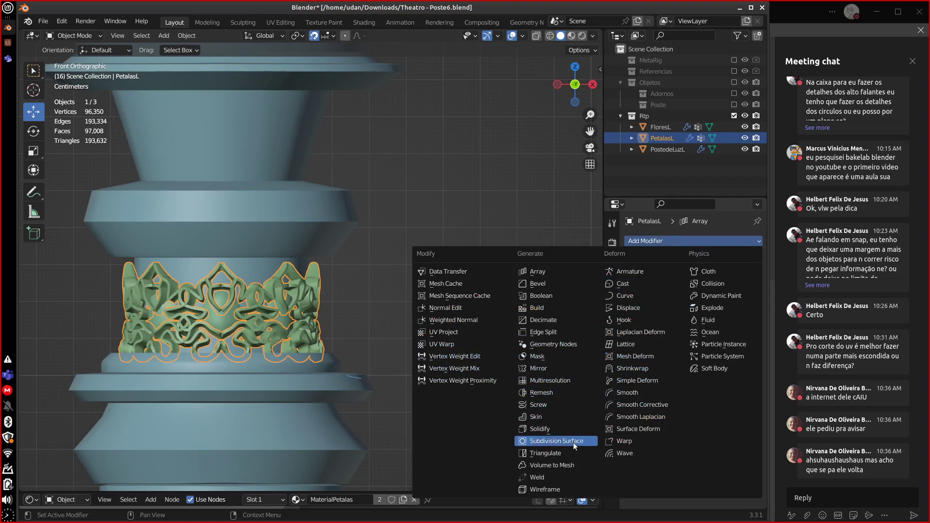
key(Return)
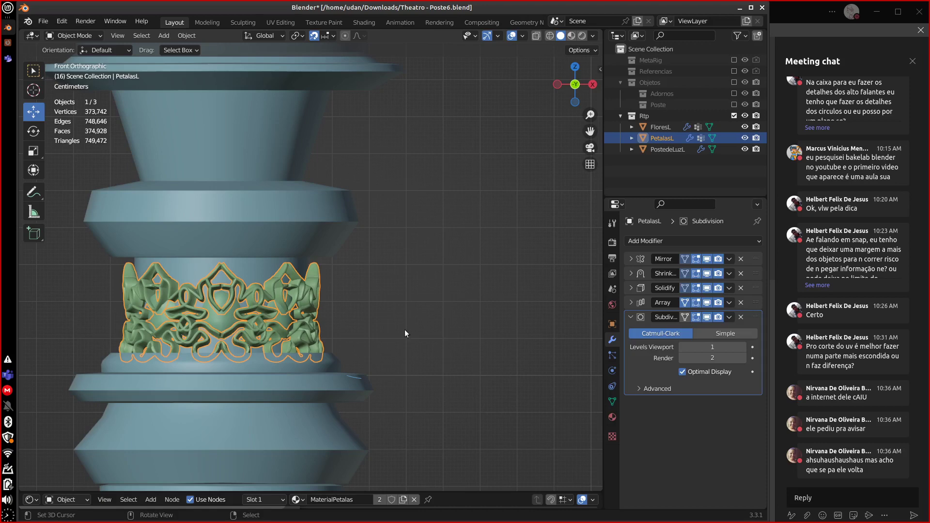
scroll(402, 353, up, 5)
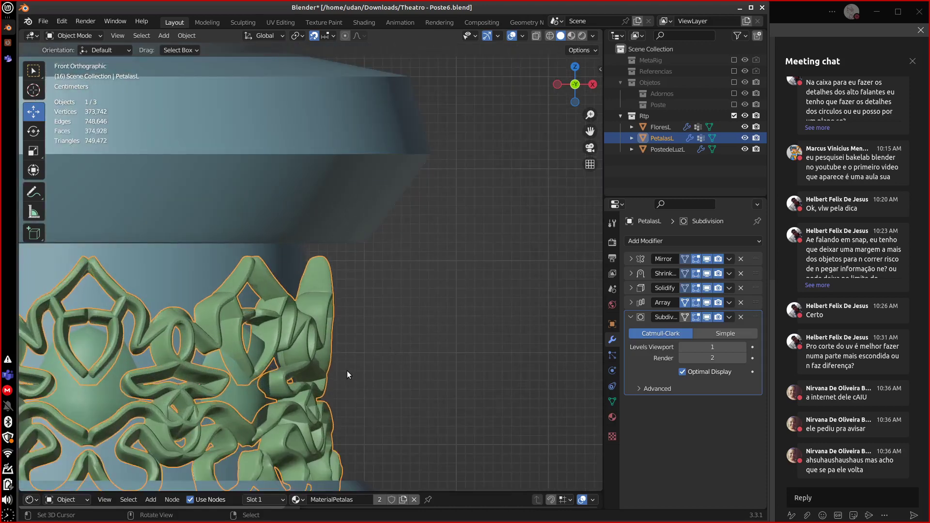
shift+middle_drag(338, 372, 471, 277)
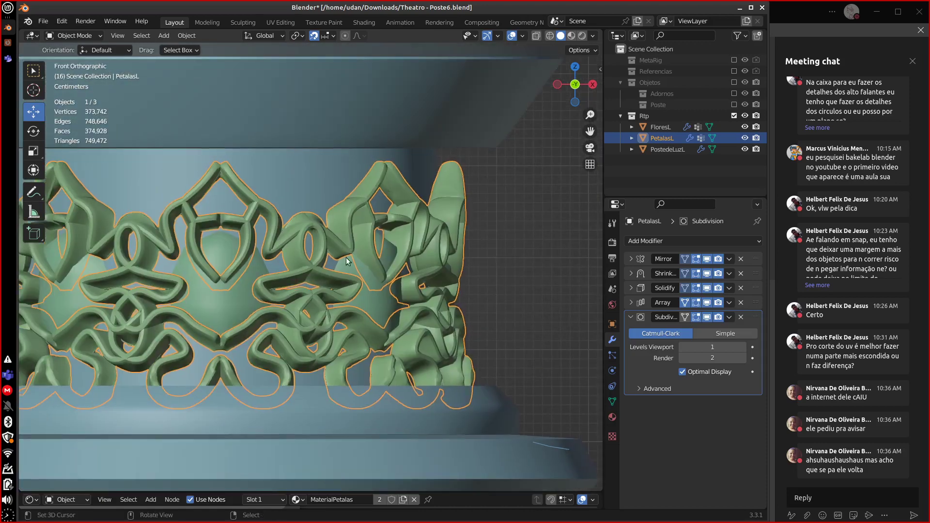
Apply smooth shading to the PetalasL ornament and inspect its curved shapes up close.
click(186, 35)
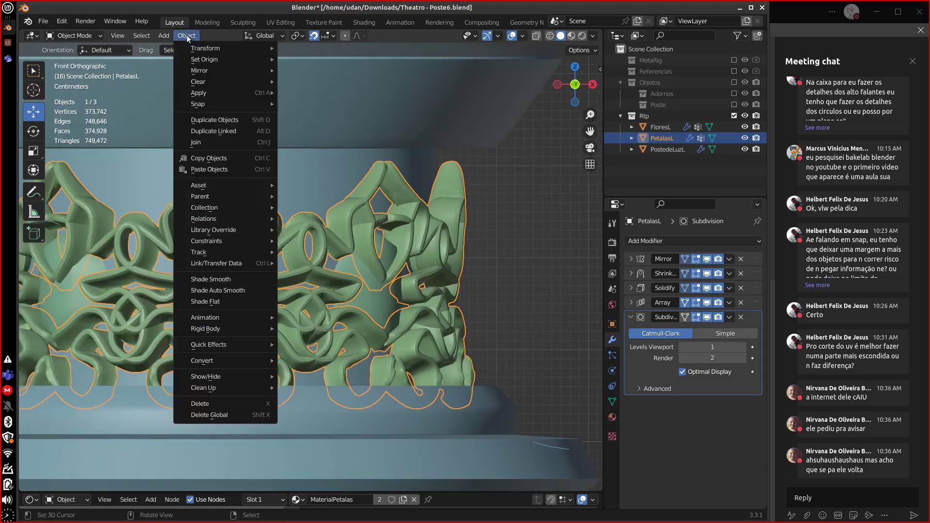
click(241, 280)
scroll(478, 410, up, 1)
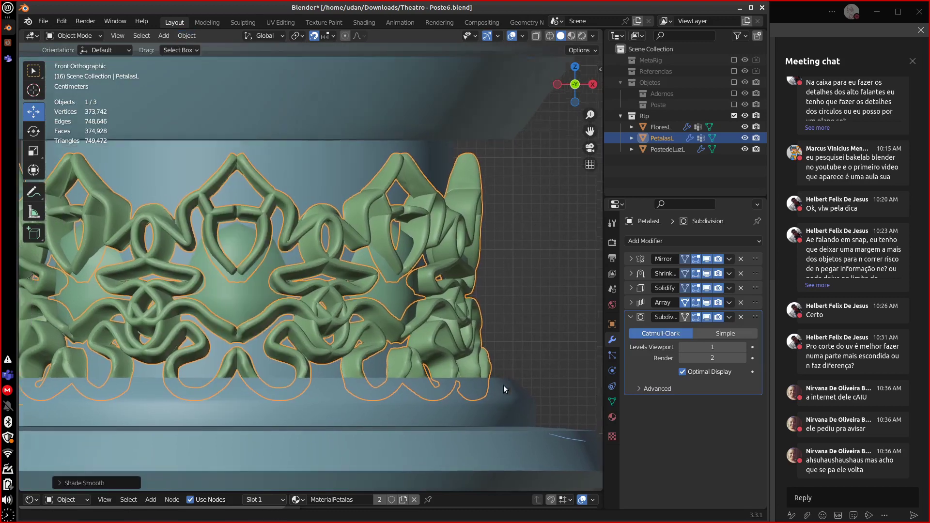
shift+middle_drag(595, 316, 413, 338)
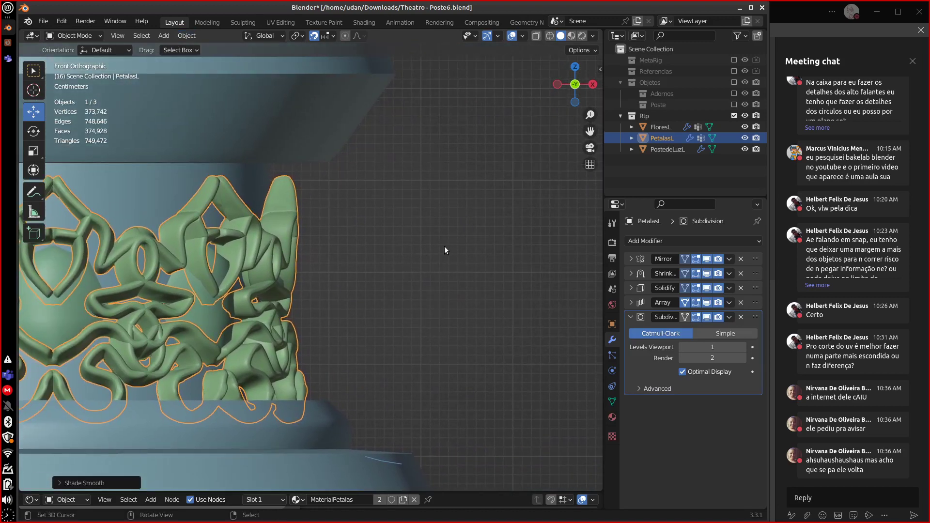
Draw temporary annotation strokes in the empty space beside the ornament and erase them.
mouse_move(388, 298)
mouse_down()
mouse_move(396, 286)
mouse_move(410, 290)
mouse_move(426, 256)
mouse_move(435, 299)
mouse_move(452, 265)
mouse_move(479, 313)
mouse_up()
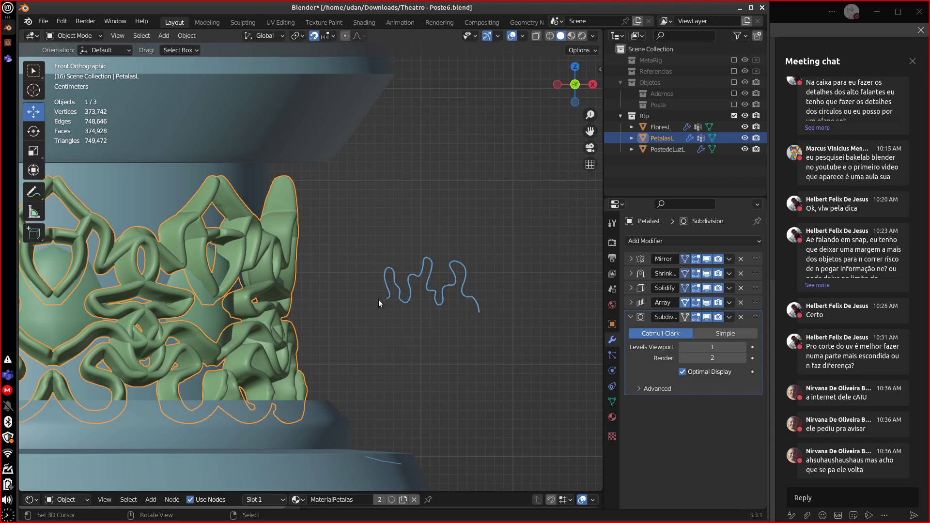
drag(355, 275, 526, 283)
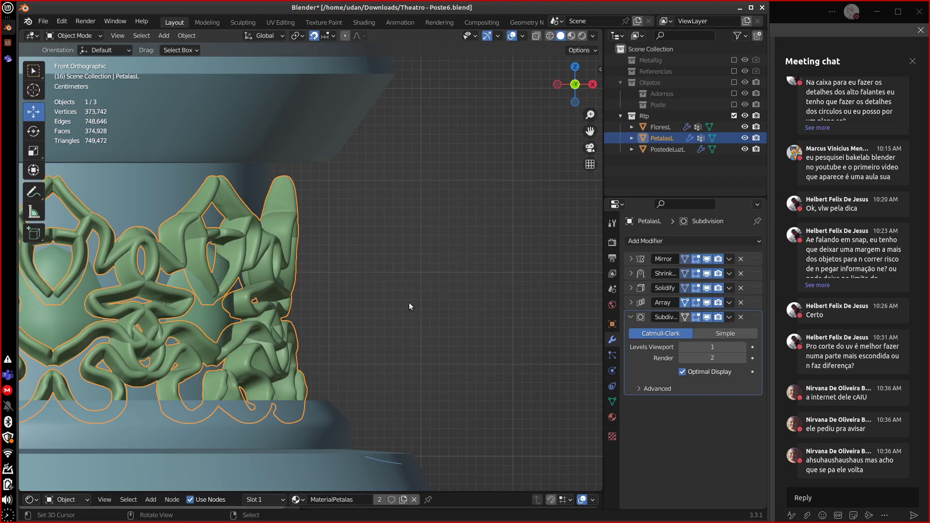
mouse_move(375, 311)
mouse_down()
mouse_move(535, 308)
mouse_move(348, 360)
mouse_up()
drag(349, 360, 541, 361)
drag(533, 312, 532, 363)
shift+middle_drag(335, 323, 483, 305)
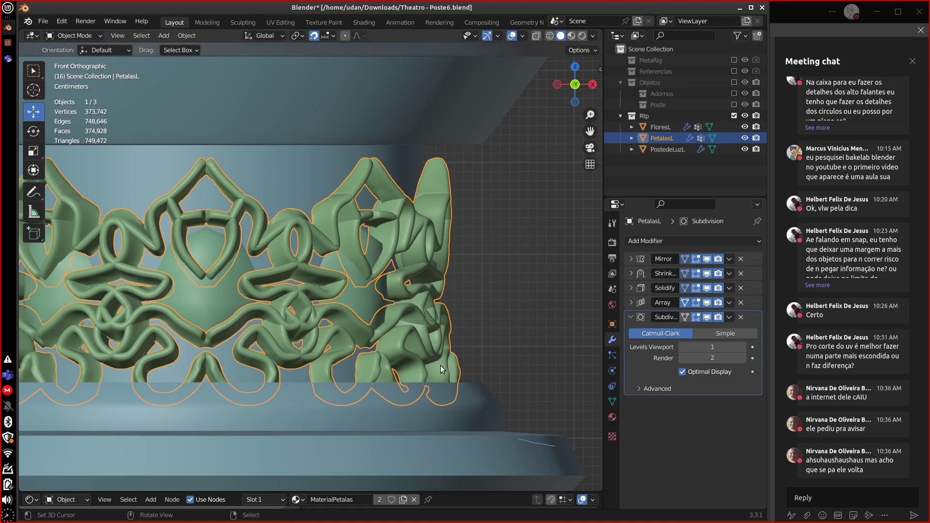
Select the lamp post PostedeLuzL and examine its whole profile from the base to the top.
scroll(492, 328, down, 8)
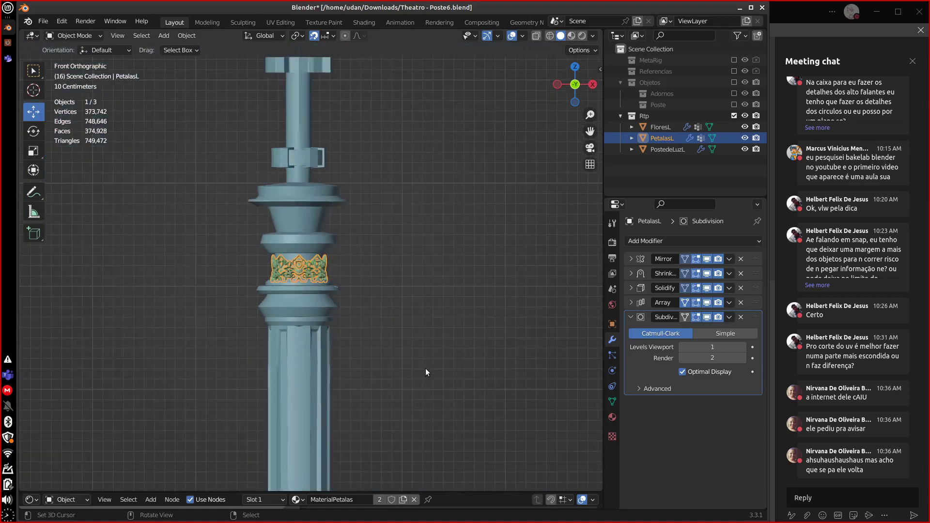
shift+middle_drag(425, 368, 428, 77)
shift+middle_drag(451, 330, 431, 135)
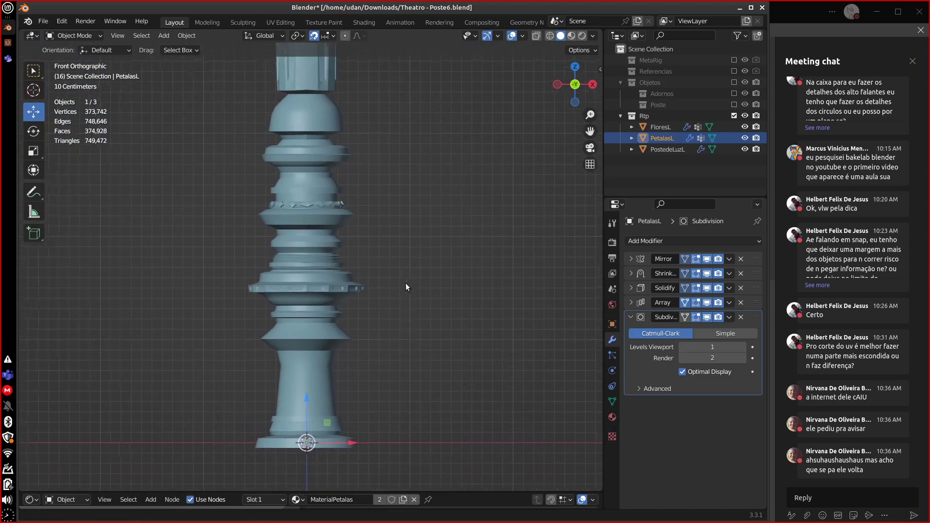
click(312, 387)
shift+middle_drag(371, 333, 352, 431)
shift+middle_drag(377, 298, 363, 390)
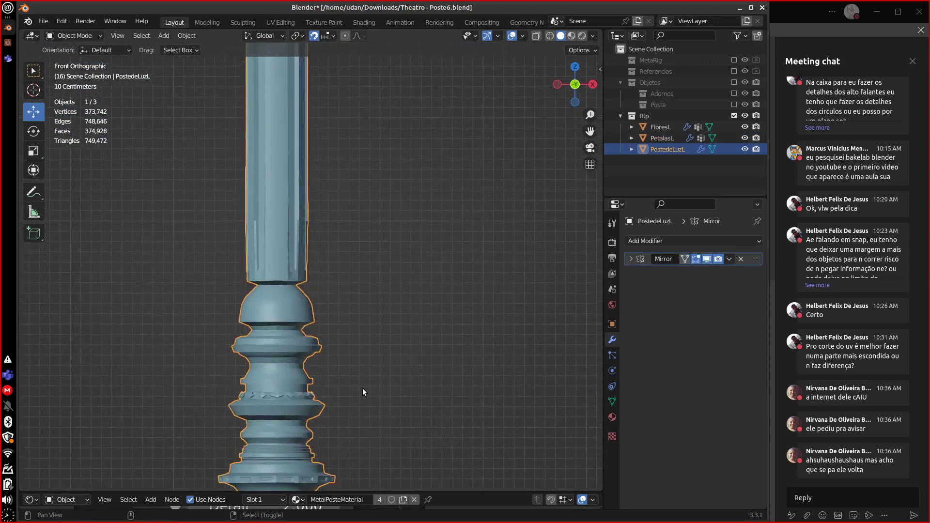
shift+middle_drag(376, 339, 365, 513)
shift+middle_drag(370, 82, 367, 369)
shift+scroll(367, 369, up, 8)
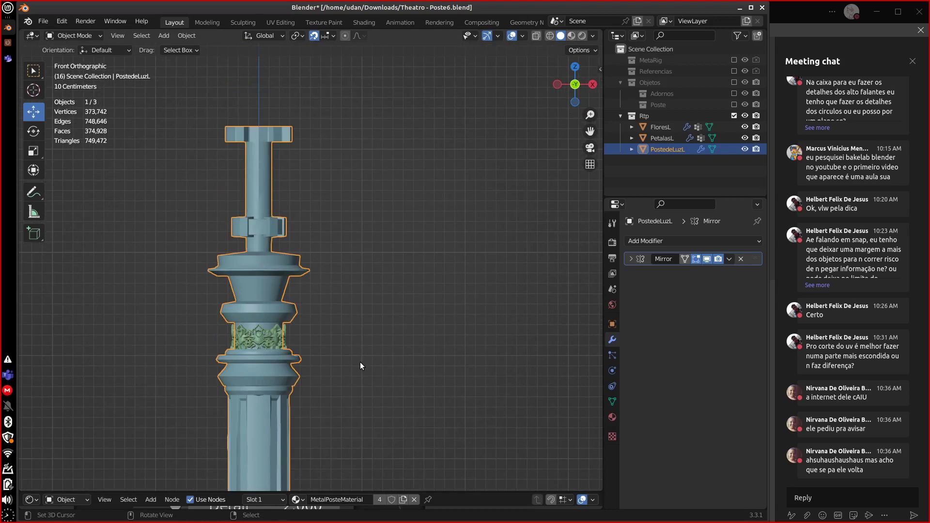
Delete the PetalasL and FloresL ornaments, keeping only the post in the Rtp collection.
click(662, 127)
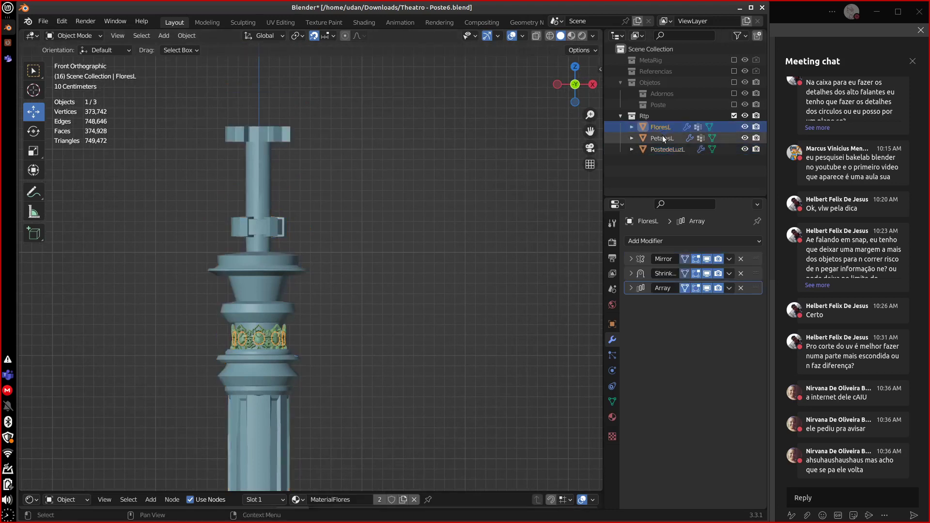
drag(744, 126, 745, 138)
click(666, 141)
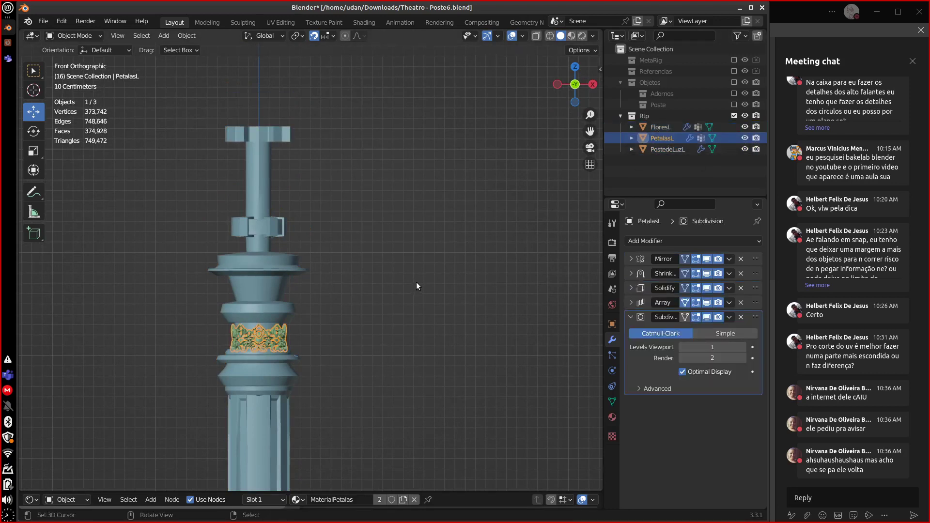
key(Delete)
click(654, 127)
key(Delete)
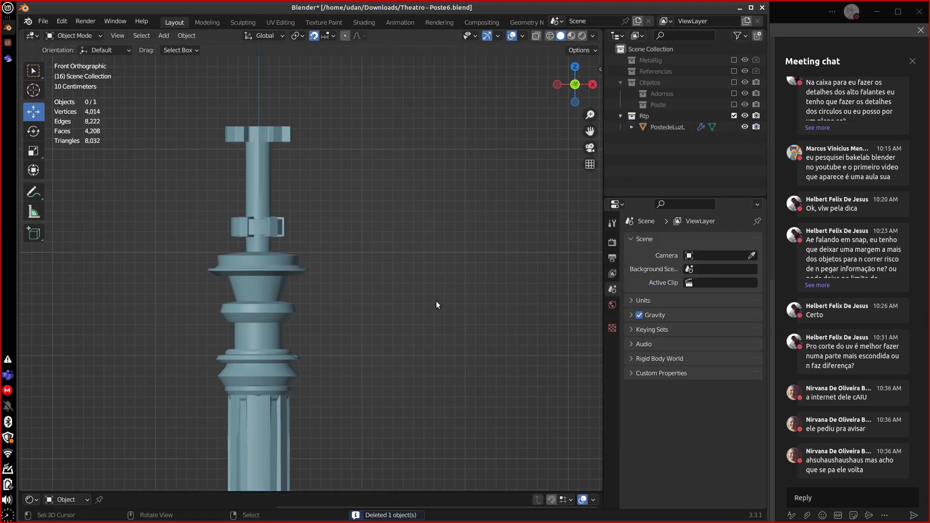
Put PostedeLuzL into Edit Mode, look over the fluted shaft's topology, and switch to edge selection.
click(287, 389)
shift+middle_drag(350, 367, 384, 265)
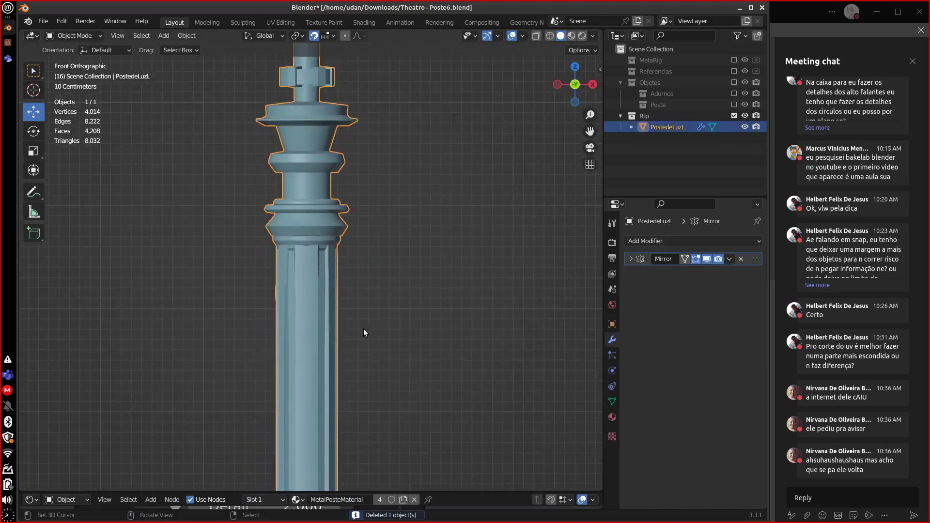
key(Tab)
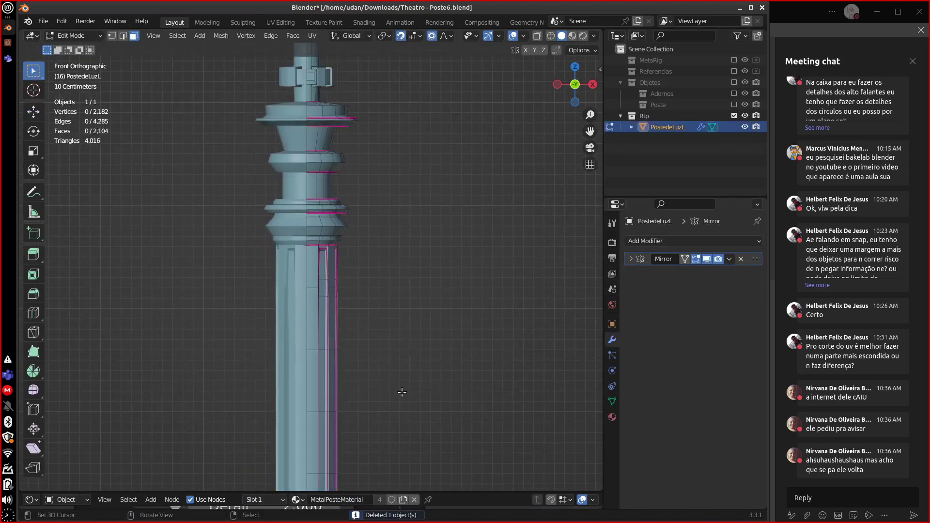
key(Tab)
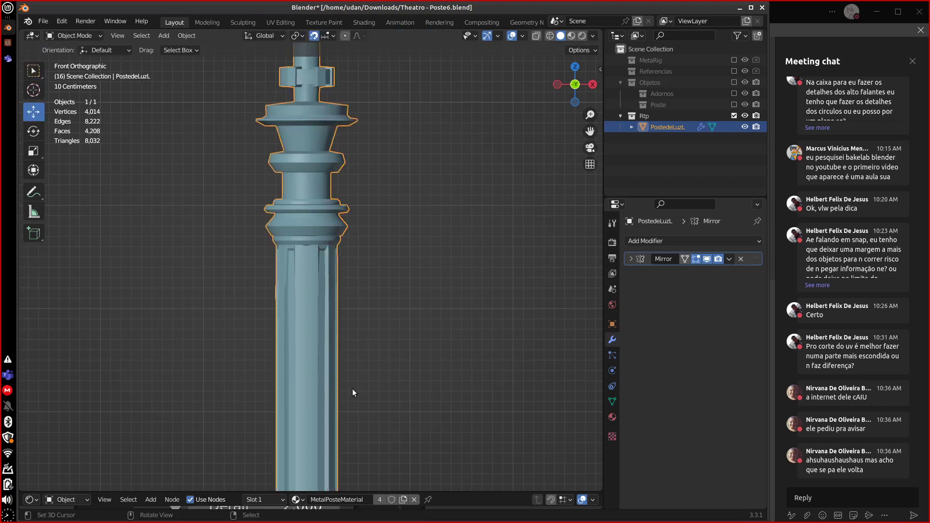
key(Tab)
shift+middle_drag(362, 380, 346, 247)
alt+click(324, 227)
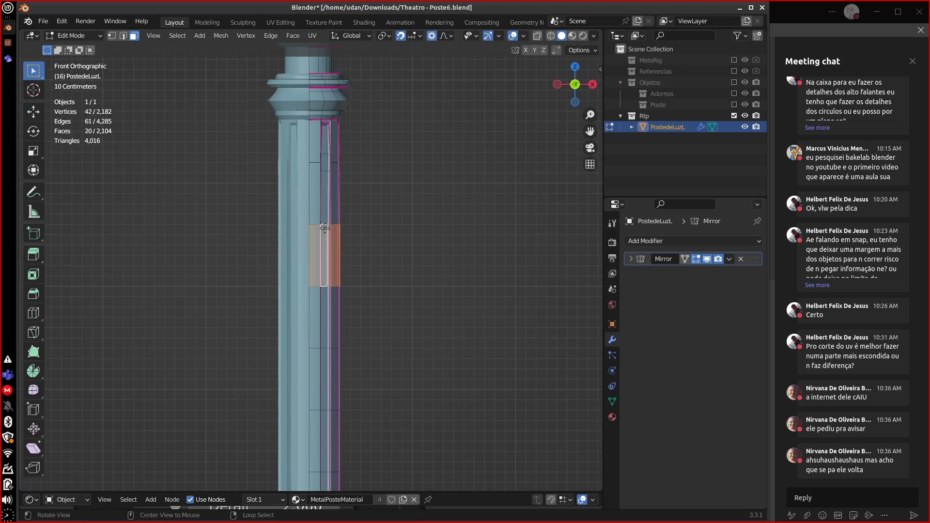
click(123, 35)
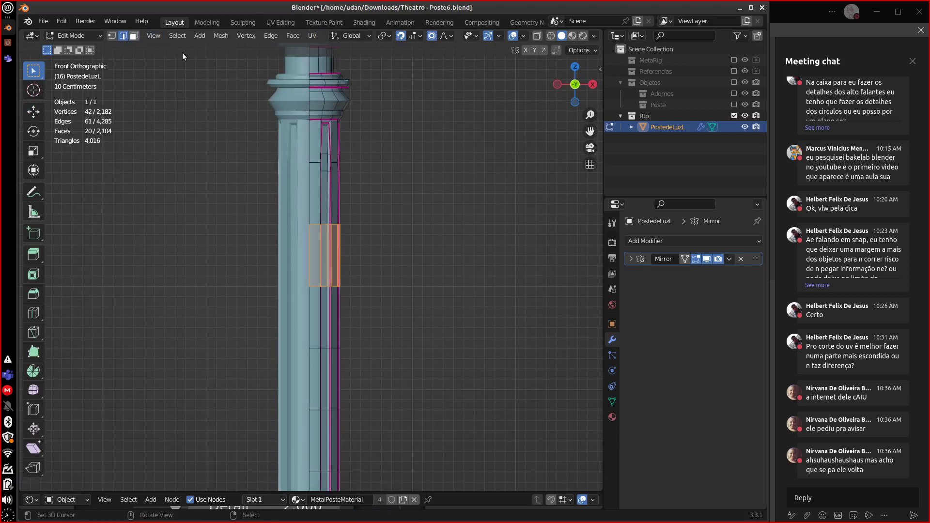
alt+click(322, 222)
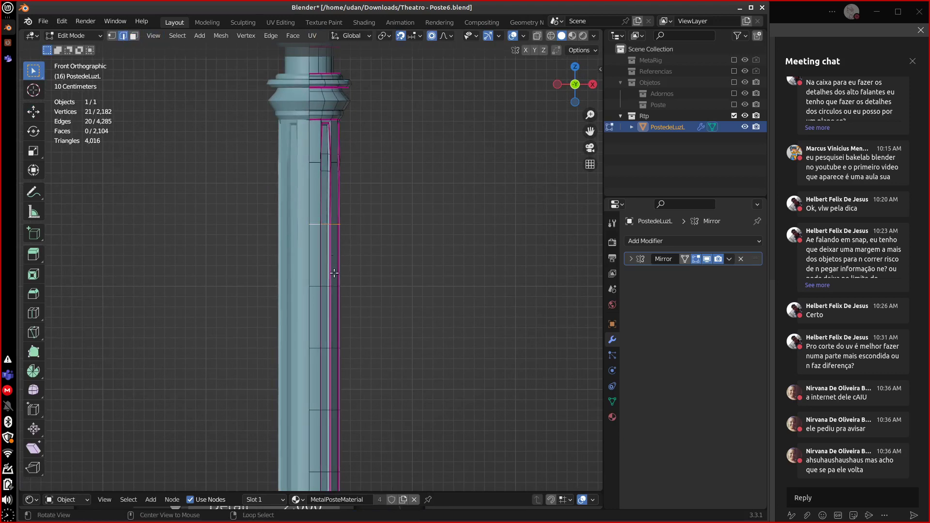
alt+shift+click(325, 347)
shift+middle_drag(370, 386, 361, 251)
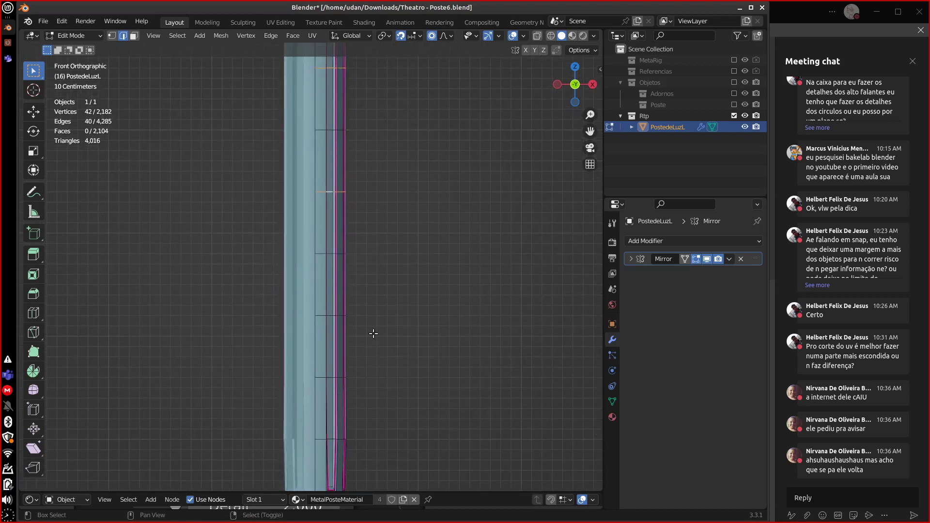
key(a)
key(alt+a)
Select the seven horizontal edge loops along the fluted shaft, leaving out the one around the upper ends of the grooves.
shift+middle_drag(372, 337, 382, 180)
alt+click(334, 279)
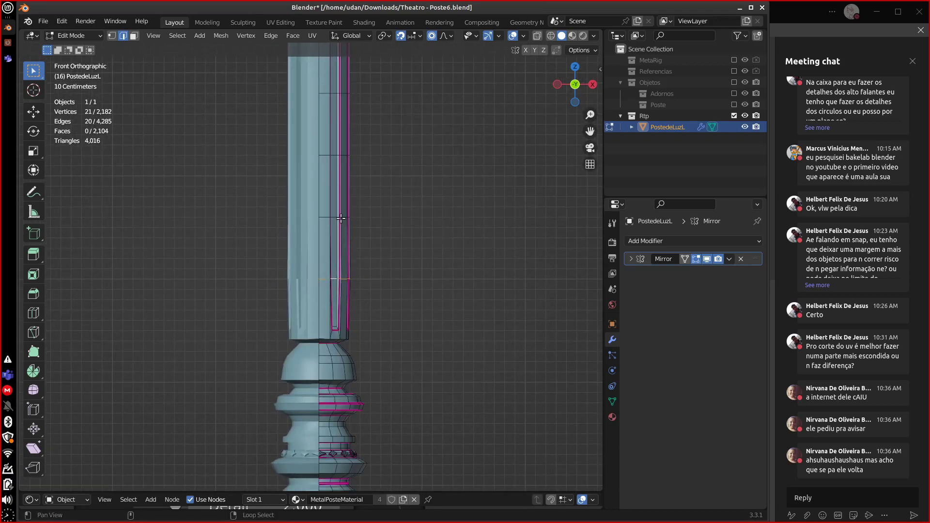
alt+shift+click(333, 157)
shift+middle_drag(365, 141, 345, 217)
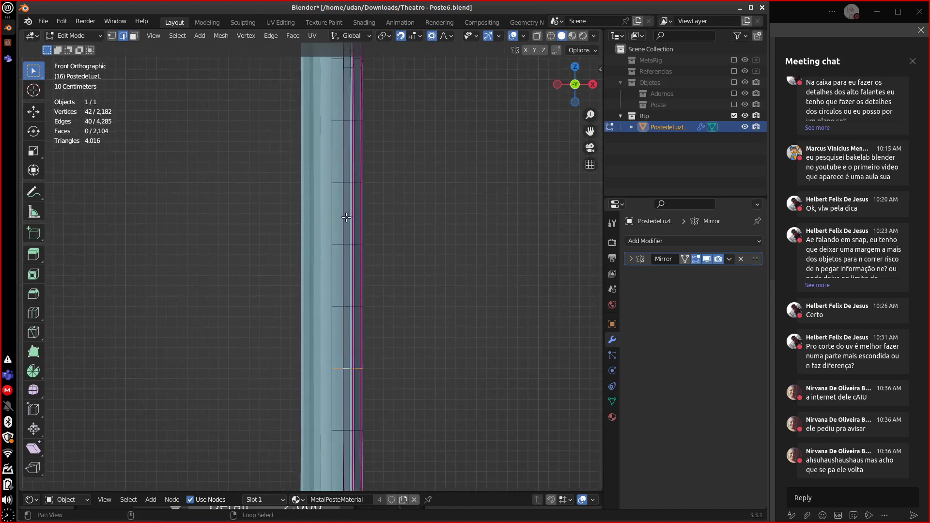
alt+shift+click(344, 426)
alt+shift+click(348, 300)
alt+shift+click(344, 240)
alt+shift+click(346, 182)
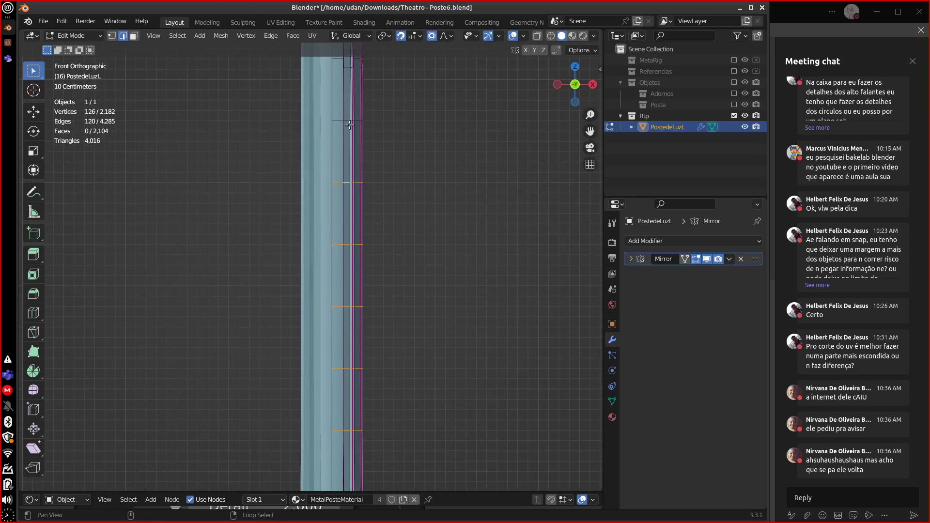
alt+shift+click(347, 121)
shift+middle_drag(347, 121, 384, 251)
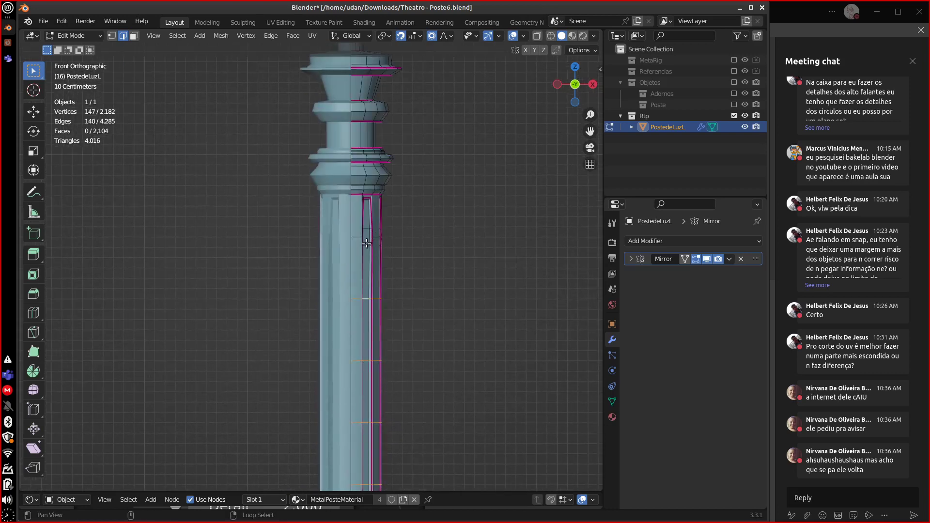
alt+shift+click(382, 241)
shift+middle_drag(404, 321, 400, 281)
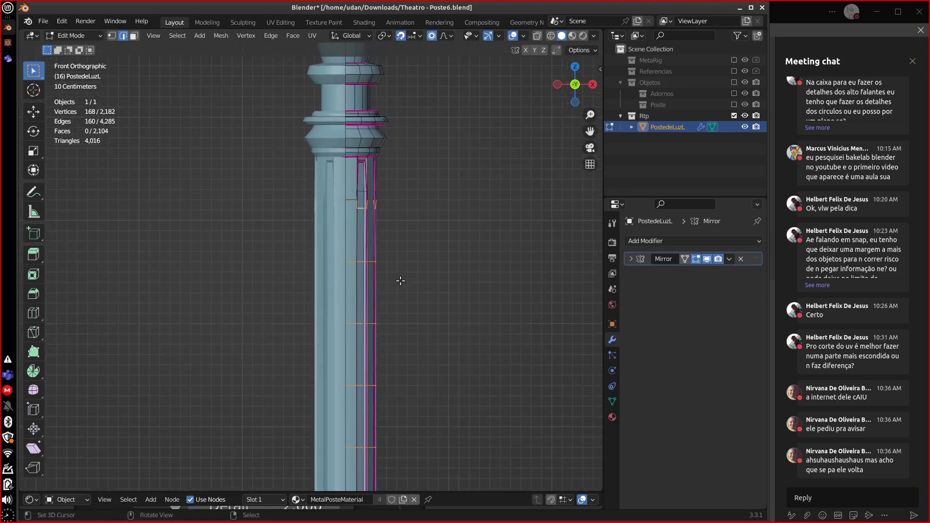
key(ctrl+z)
Scale the selected shaft loops to 0 along the global Z axis and merge their vertices by distance.
shift+middle_drag(422, 346, 406, 263)
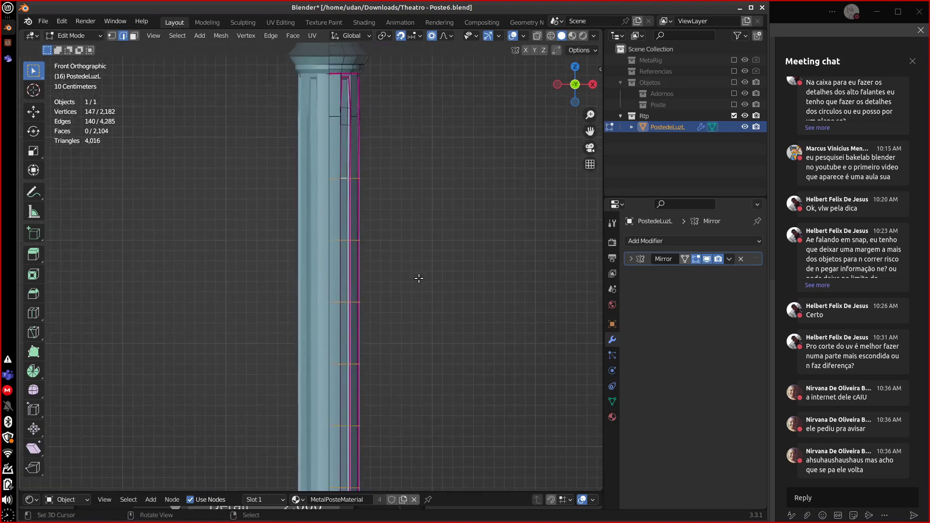
key(s)
key(z)
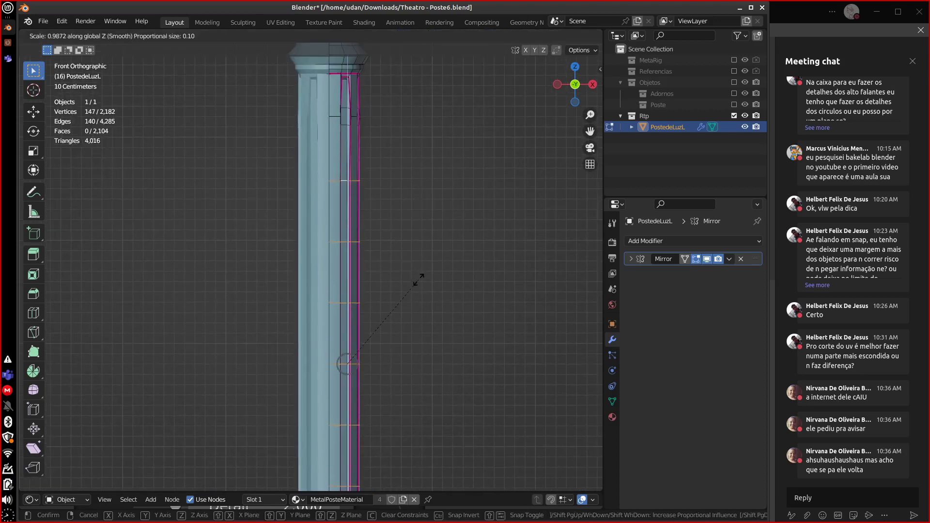
key(0)
key(Return)
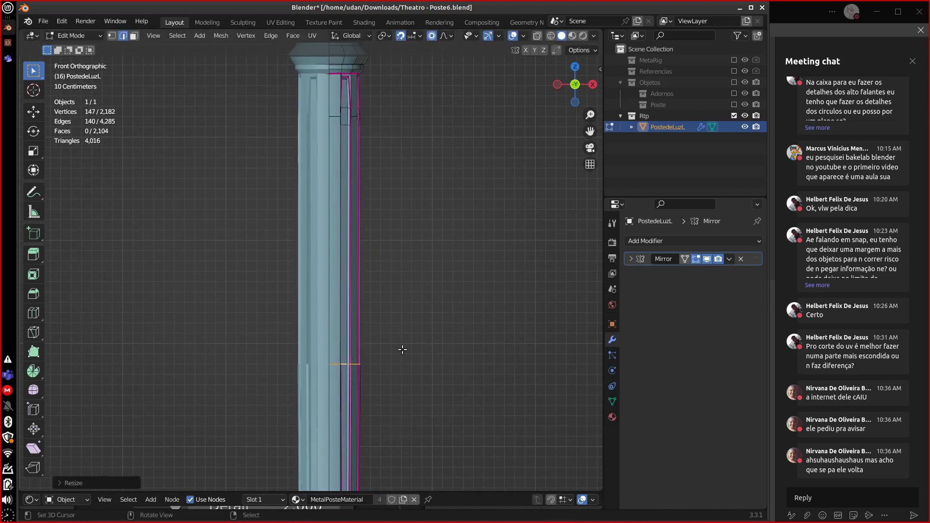
key(m)
click(402, 351)
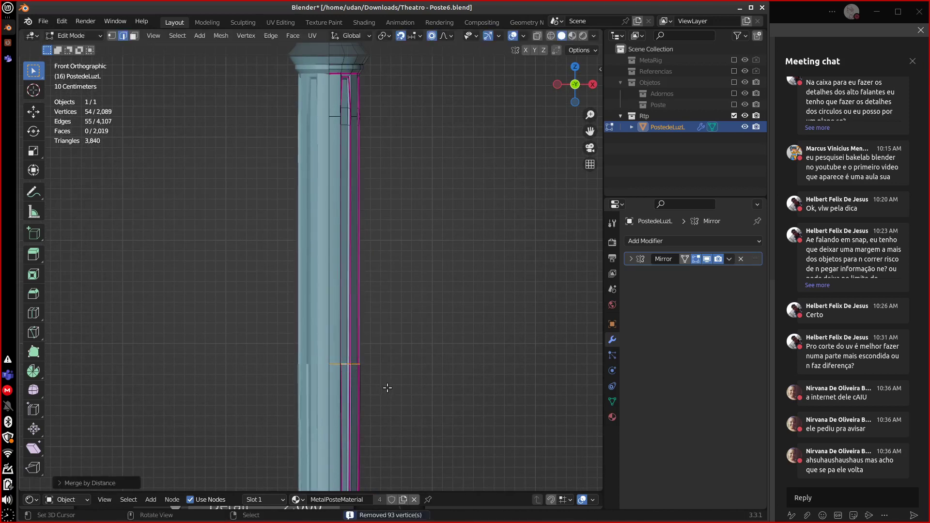
Remove the merged edge loop in the middle of the shaft with Delete Edge Loops.
shift+middle_drag(387, 388, 392, 289)
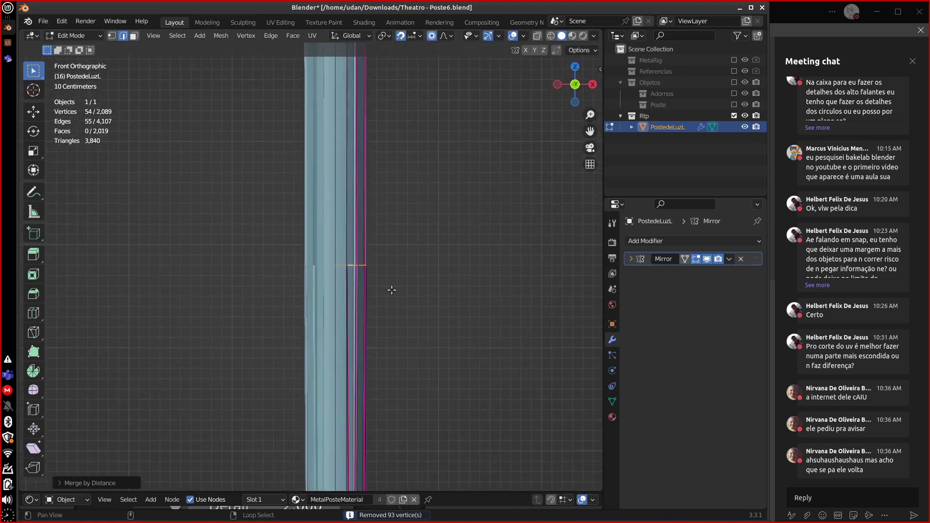
key(x)
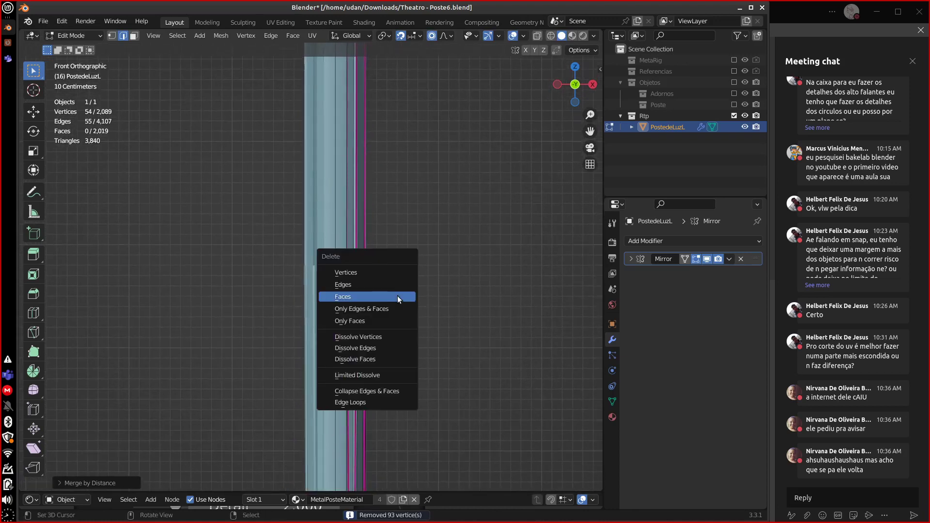
click(388, 405)
Add the loop near the shaft's upper end to the selection and merge vertices by distance with a 0.0101 m merge distance.
shift+middle_drag(407, 266, 437, 370)
shift+middle_drag(454, 189, 436, 374)
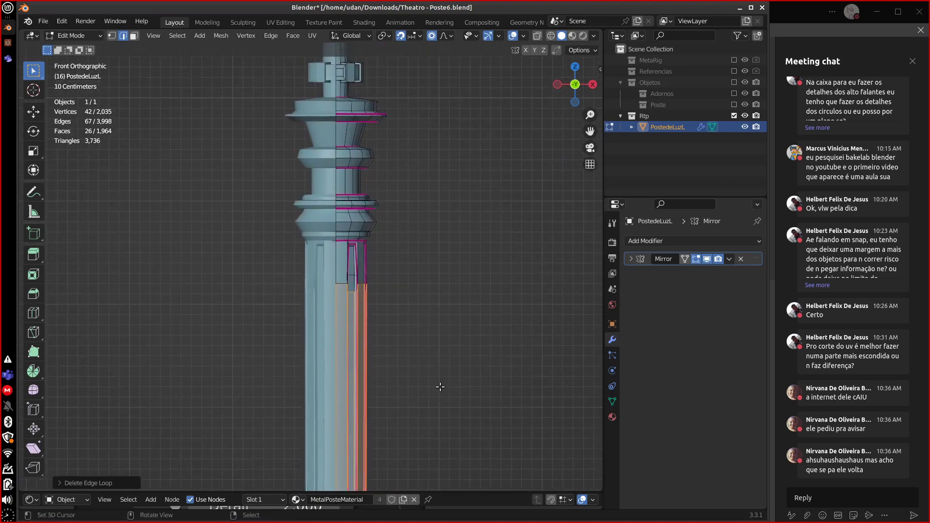
alt+shift+click(347, 285)
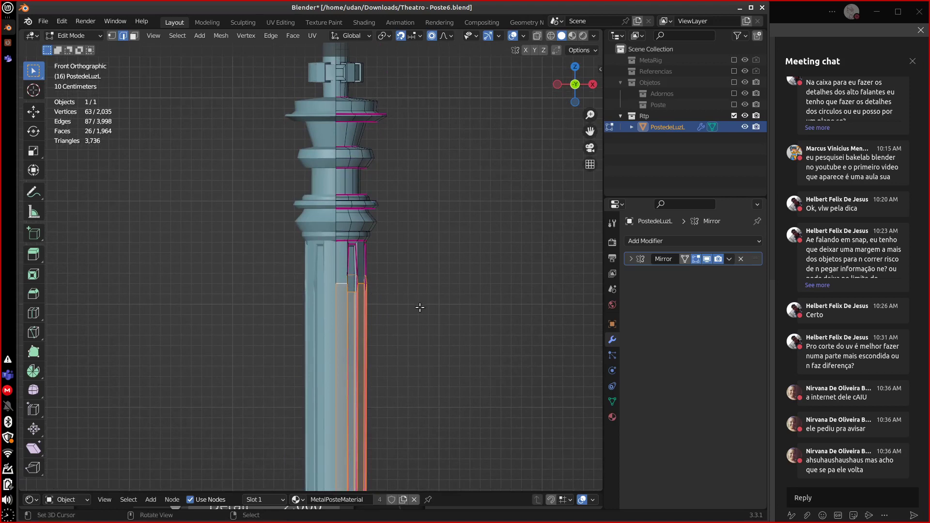
key(m)
click(420, 309)
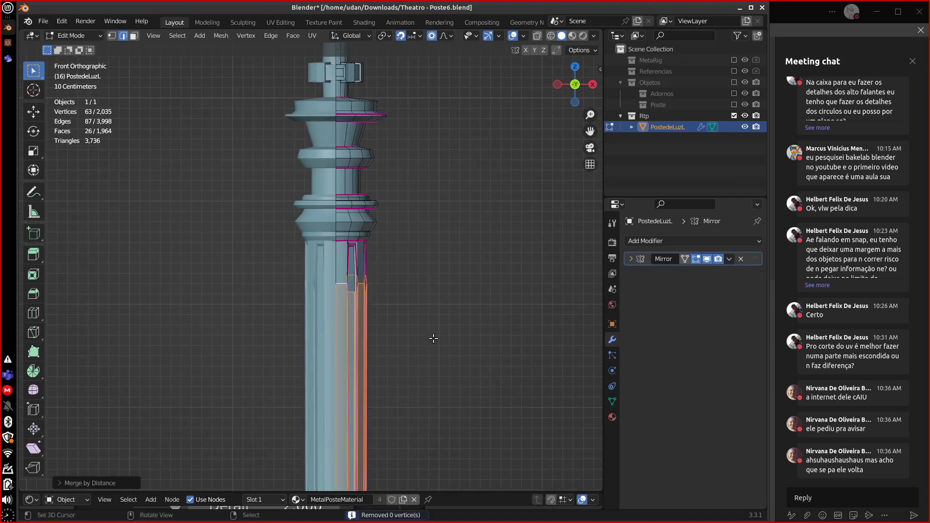
click(77, 487)
drag(198, 453, 222, 453)
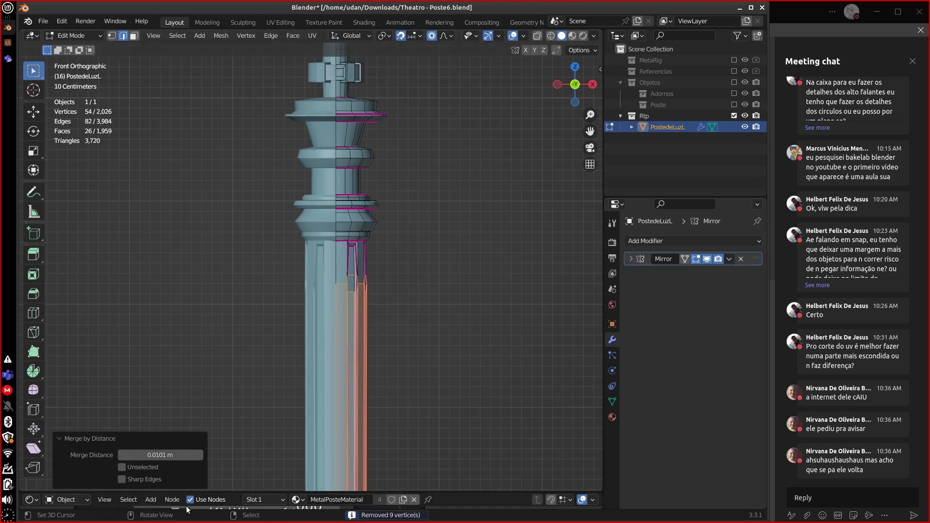
Select the whole post mesh and remove the edge crease from all its edges.
click(353, 294)
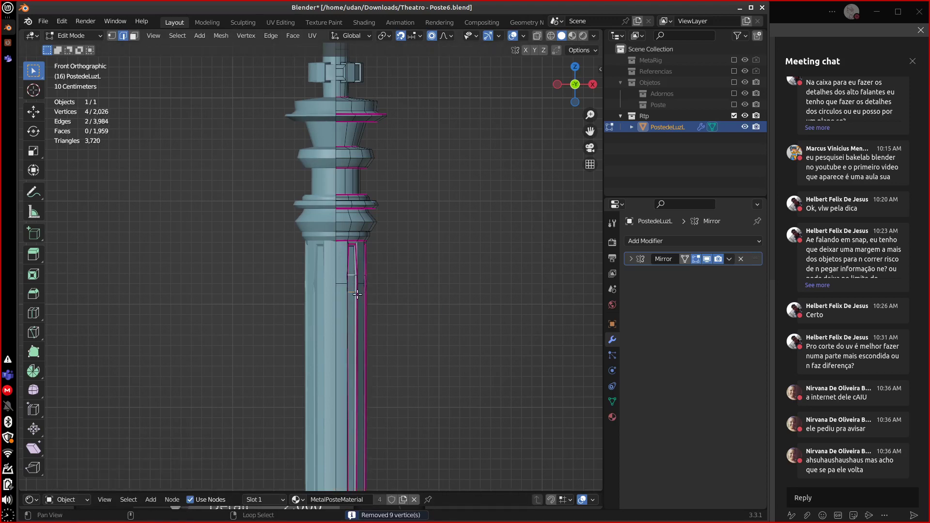
middle_drag(380, 296, 332, 332)
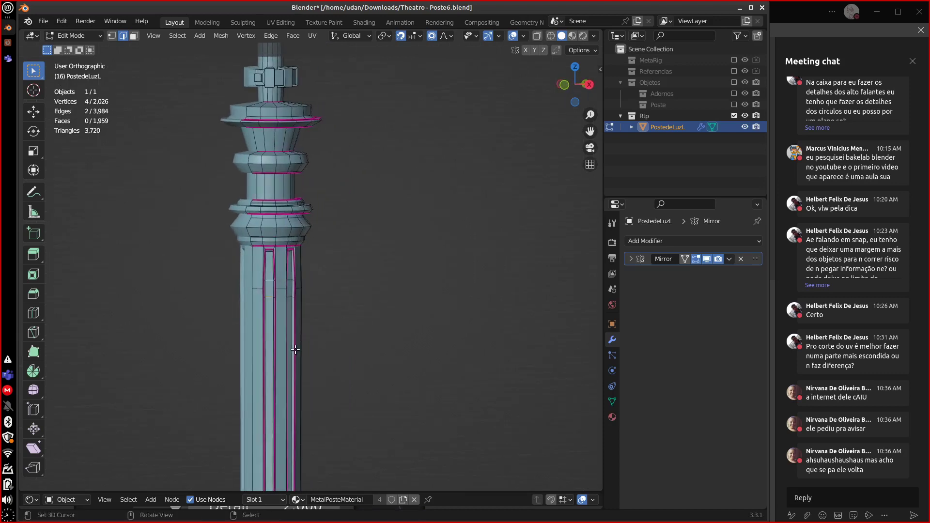
key(a)
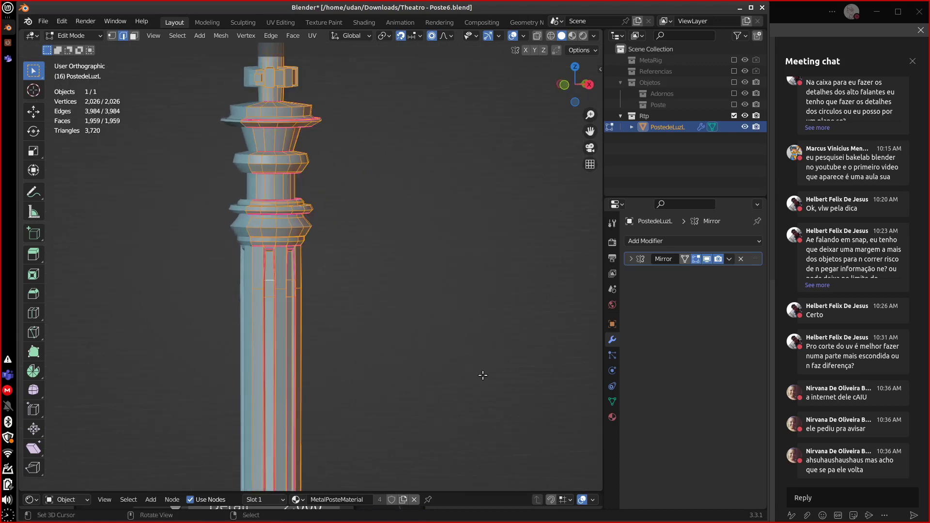
key(shift+a)
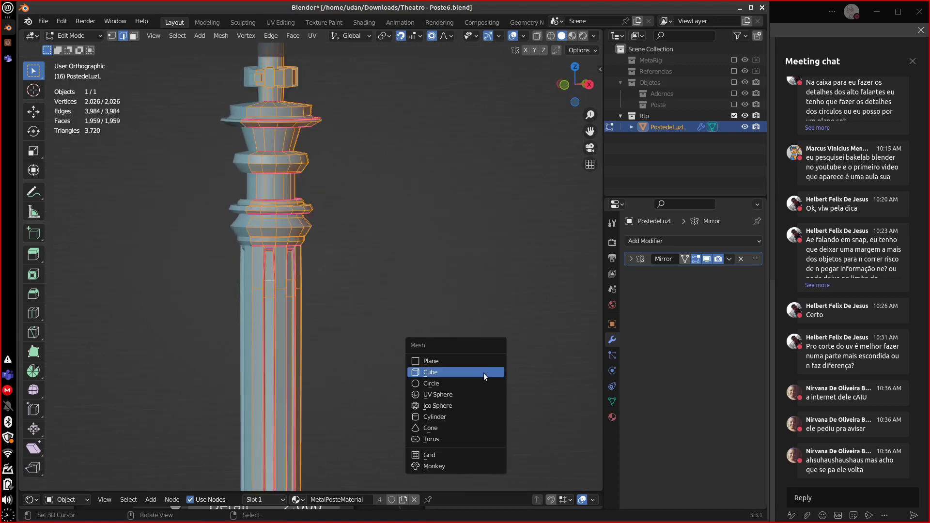
key(shift+e)
click(472, 334)
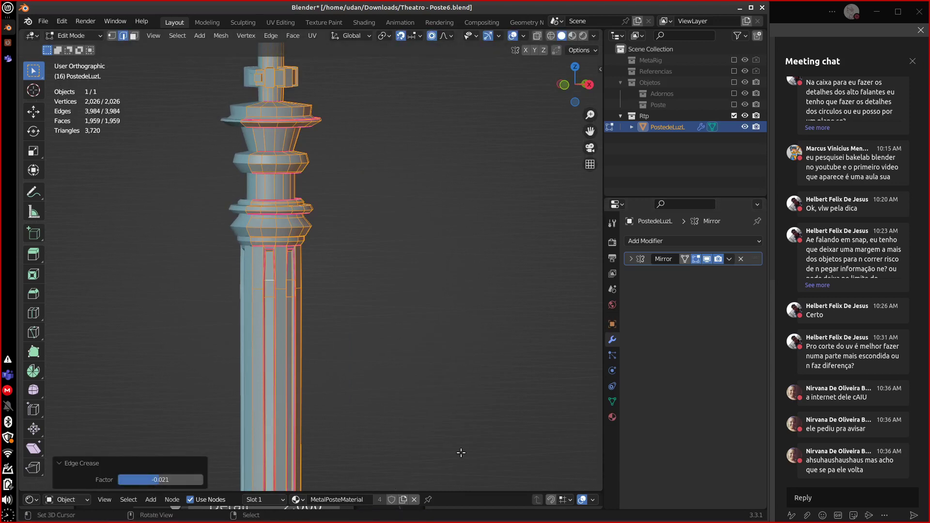
drag(173, 480, 75, 475)
key(Tab)
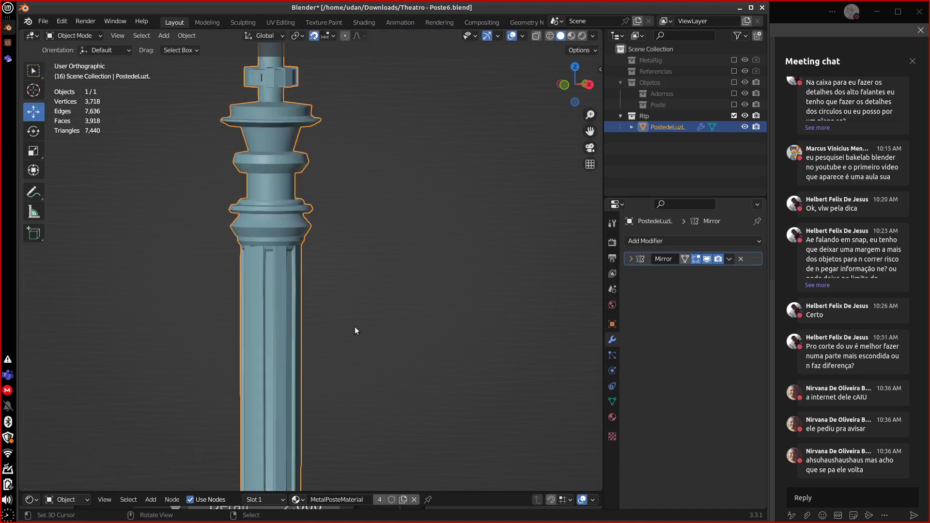
Select the uneven horizontal edge loop running around the shaft just below the grooves' upper ends.
key(Tab)
alt+right_click(271, 280)
alt+shift+right_click(271, 299)
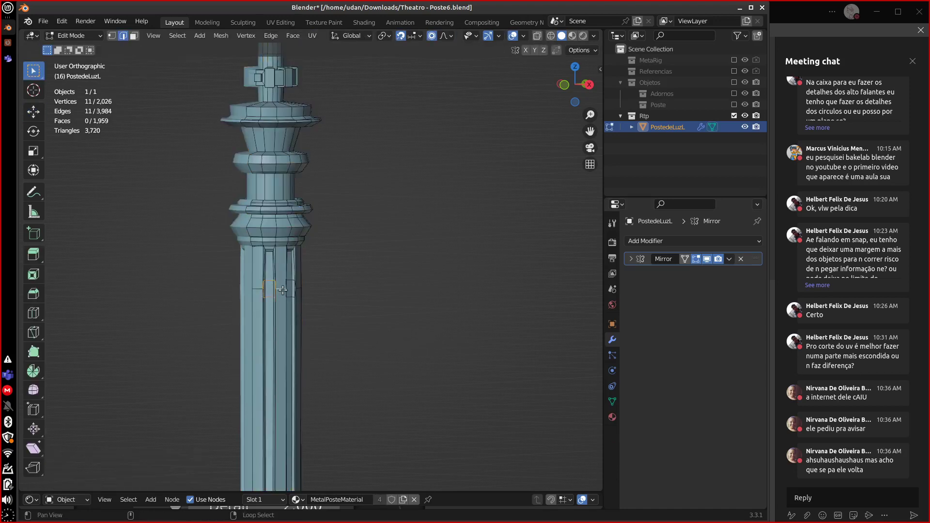
alt+shift+click(290, 288)
shift+click(254, 288)
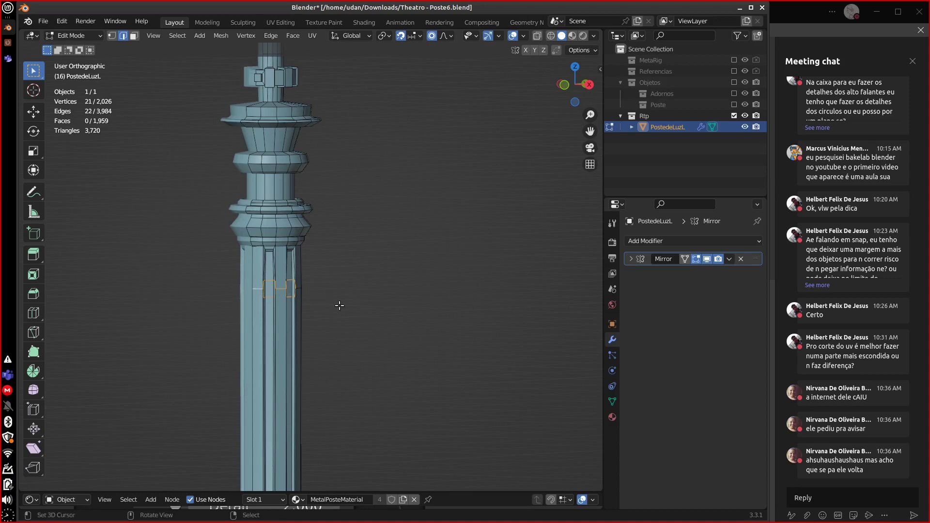
middle_drag(339, 305, 249, 296)
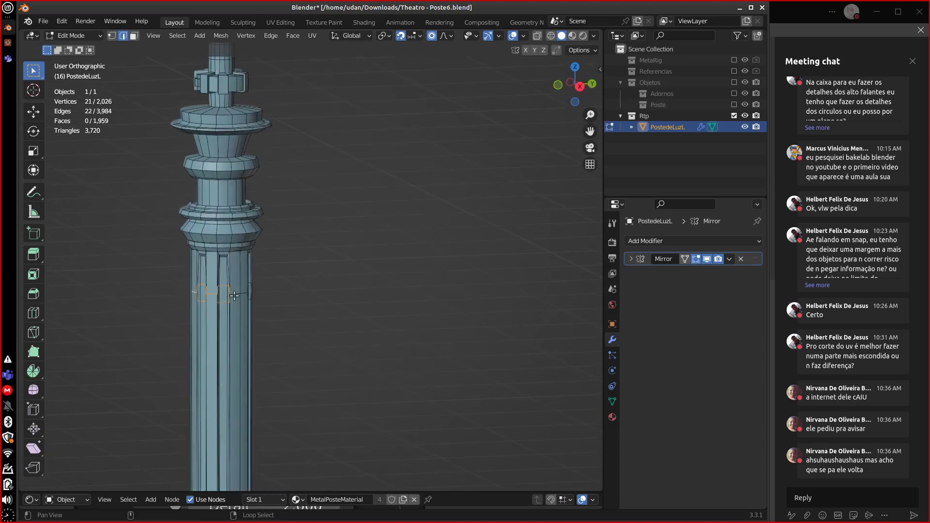
shift+click(238, 295)
middle_drag(297, 322, 250, 291)
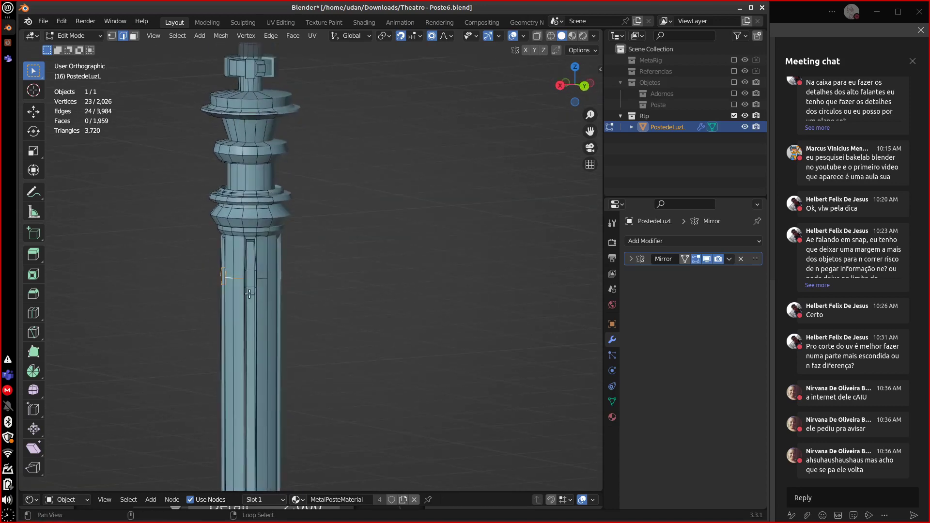
alt+shift+click(262, 279)
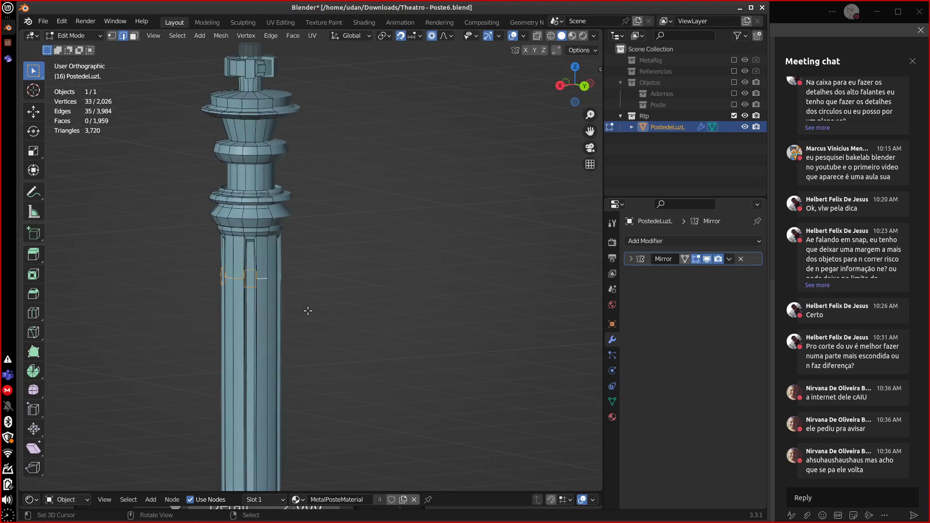
Scale the selected upper shaft loop to 0 along the global Z axis and merge its vertices by distance.
key(s)
key(z)
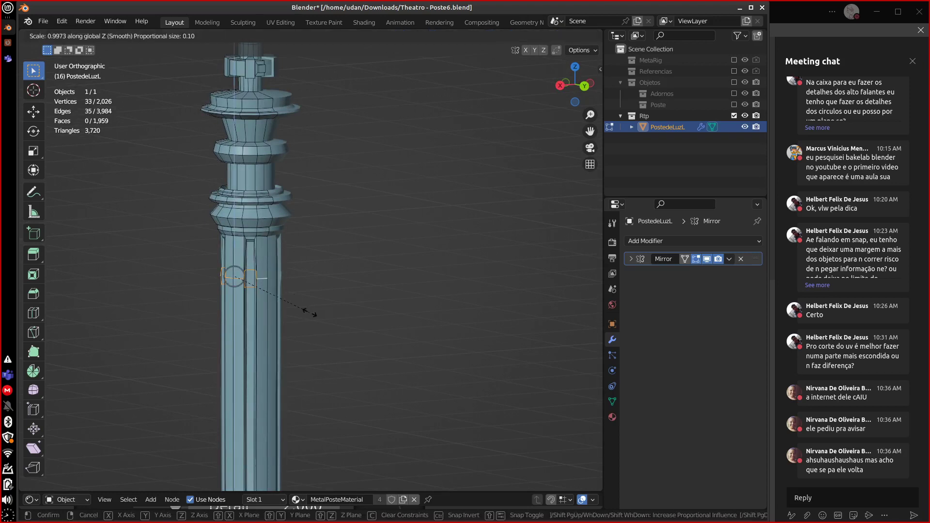
key(0)
key(Return)
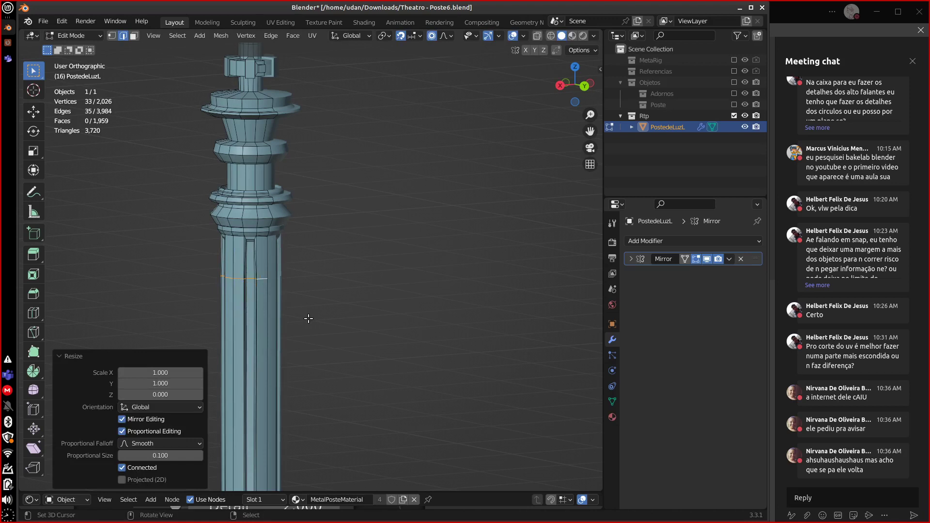
key(m)
click(307, 319)
Select the faces at the upper end of one shaft groove, above the flattened loop.
middle_drag(301, 328, 331, 263)
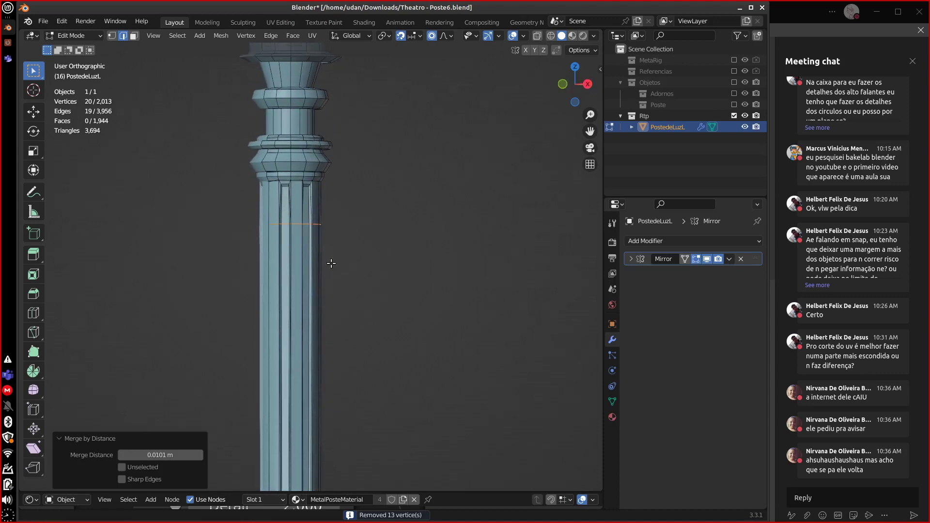
scroll(331, 264, up, 2)
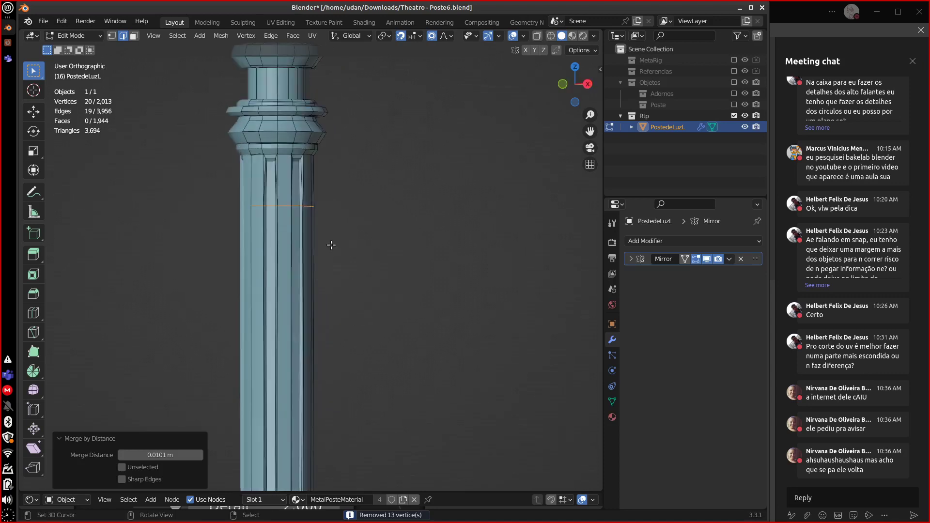
click(133, 36)
click(261, 145)
alt+click(261, 146)
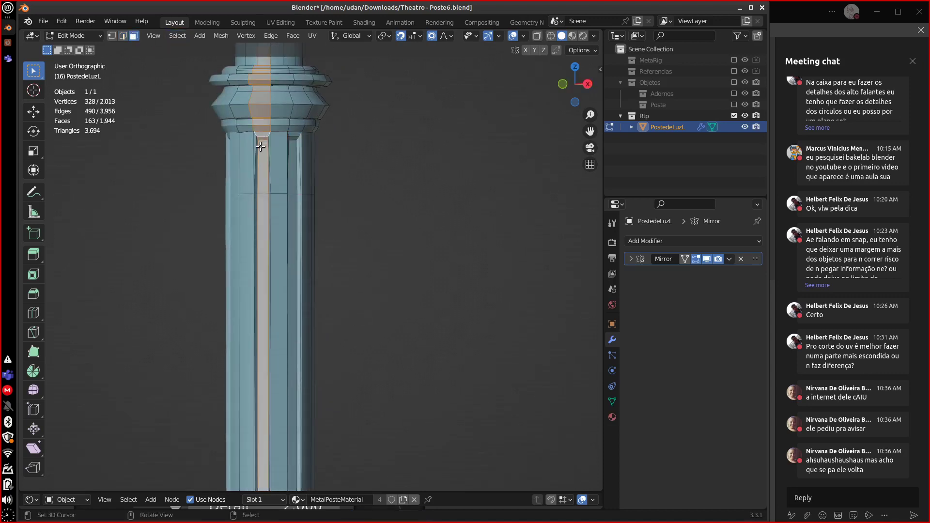
right_click(255, 148)
shift+right_click(265, 152)
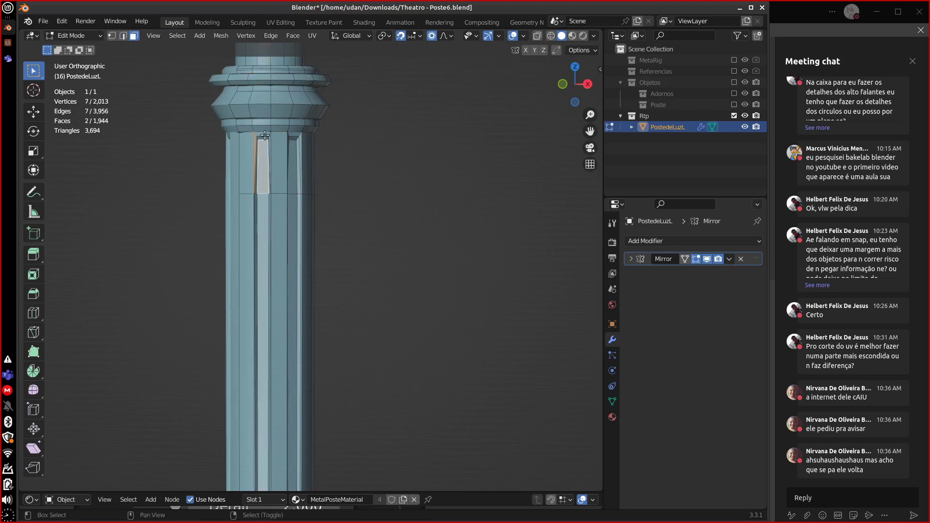
shift+click(265, 135)
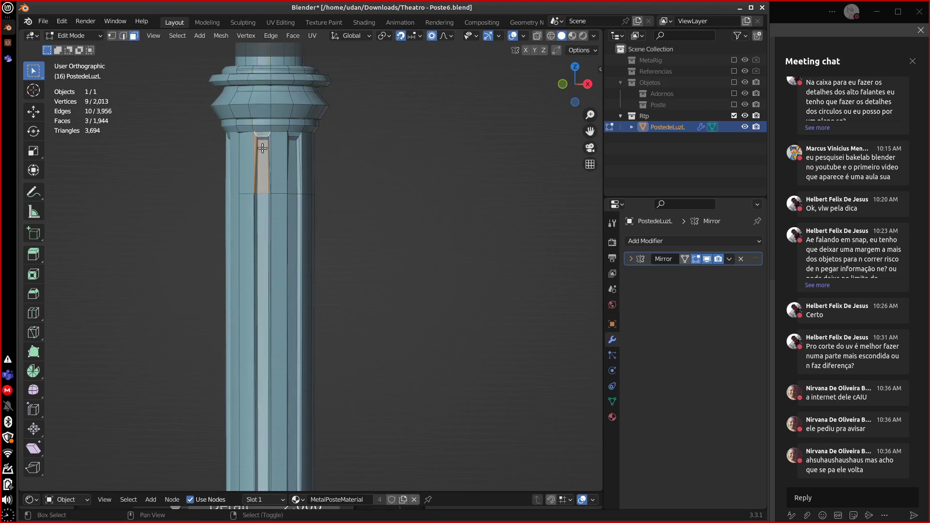
Select the flattened horizontal edge loop around the shaft below the grooves' upper ends.
click(122, 36)
alt+click(268, 194)
alt+click(286, 196)
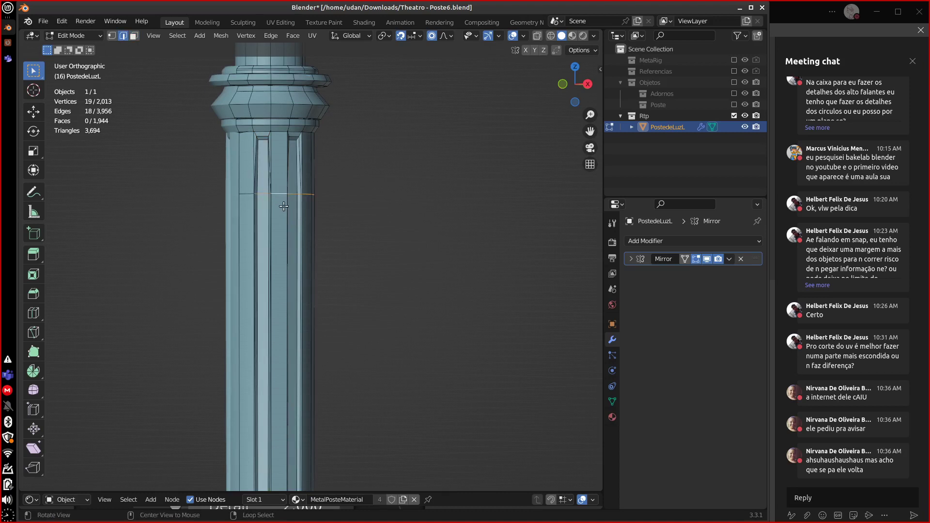
shift+middle_drag(290, 201, 311, 229)
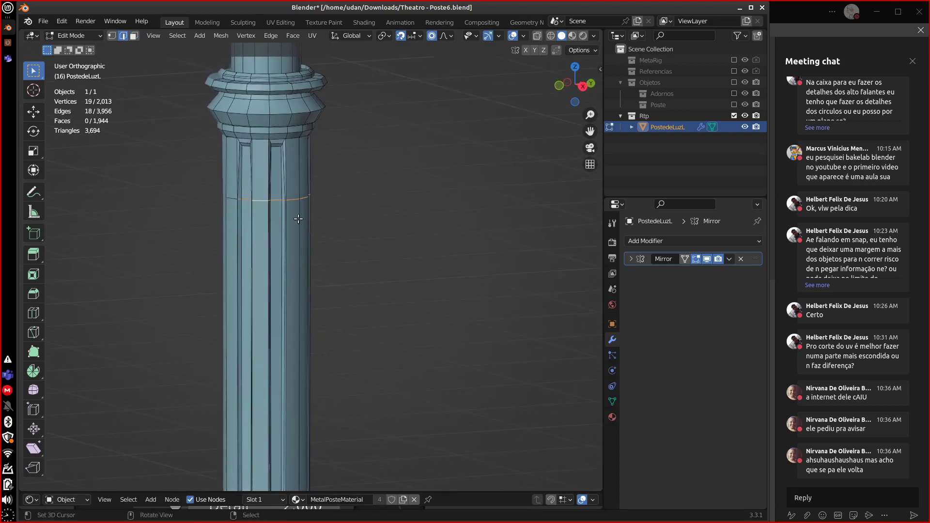
shift+middle_drag(333, 307, 351, 299)
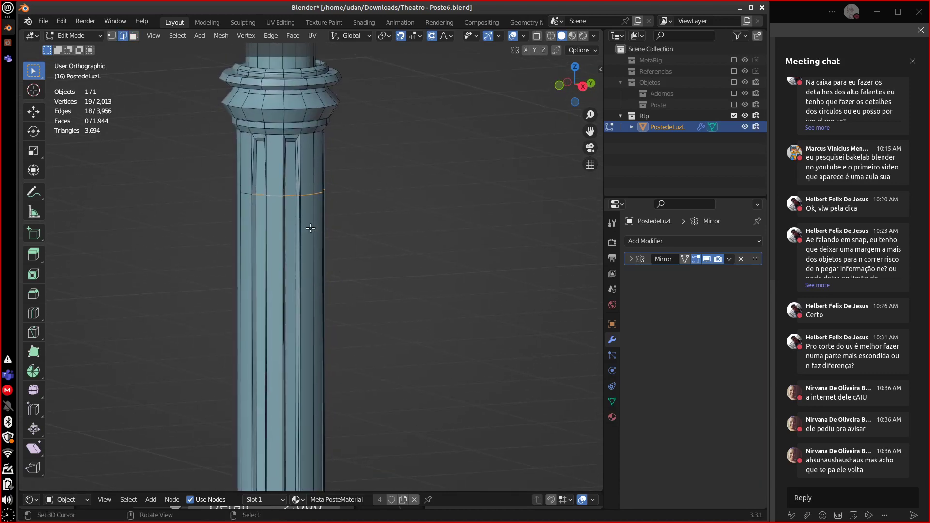
Select the face rings of the fluted shaft above and below the flattened loop, including the lower groove ends, and delete the faces.
click(134, 36)
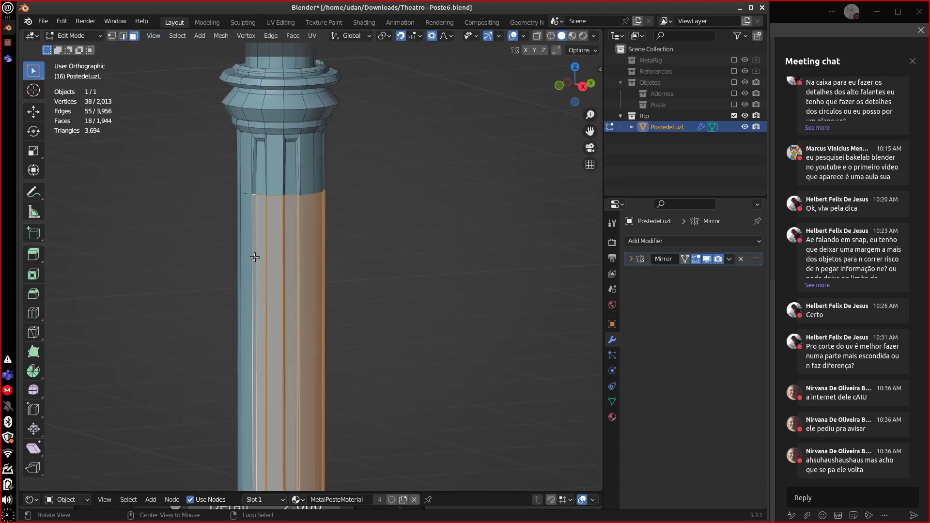
alt+click(263, 239)
shift+middle_drag(263, 239, 264, 222)
alt+shift+click(261, 152)
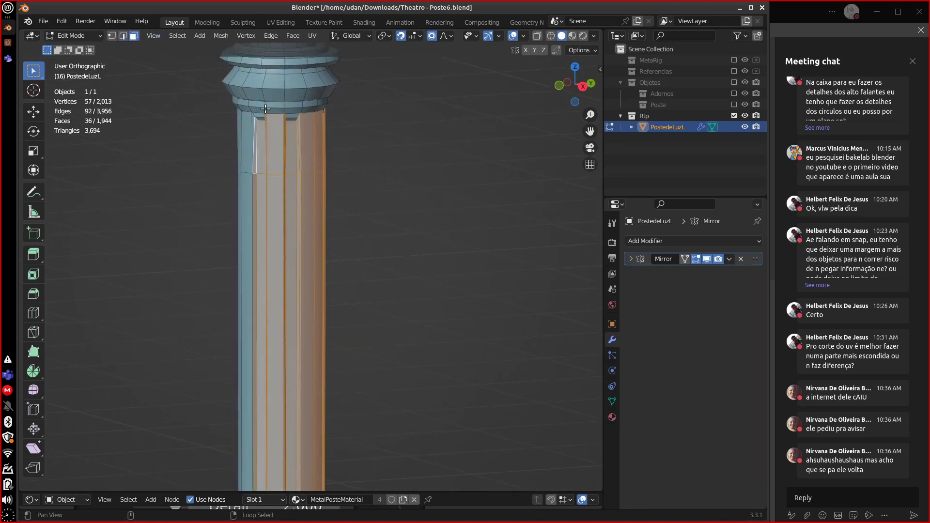
shift+click(248, 144)
shift+middle_drag(315, 317, 320, 159)
shift+click(256, 215)
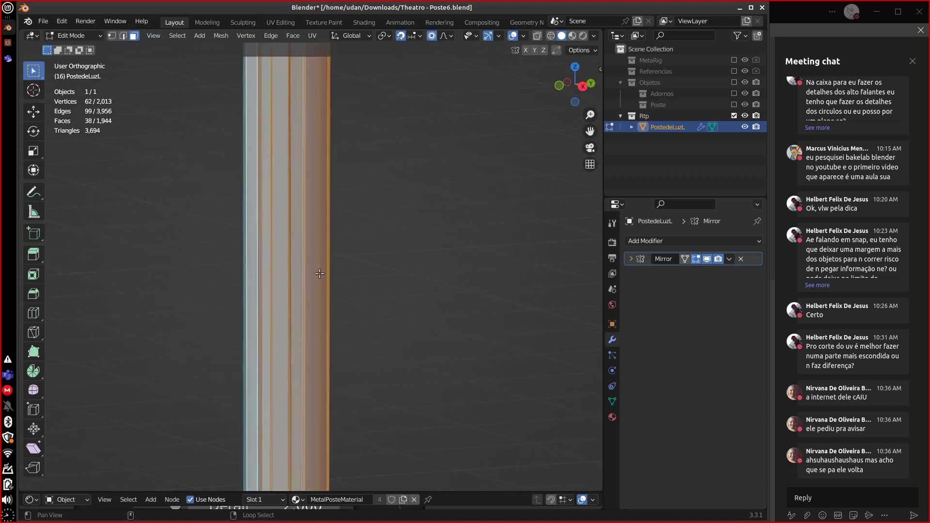
shift+middle_drag(342, 323, 353, 80)
shift+click(274, 383)
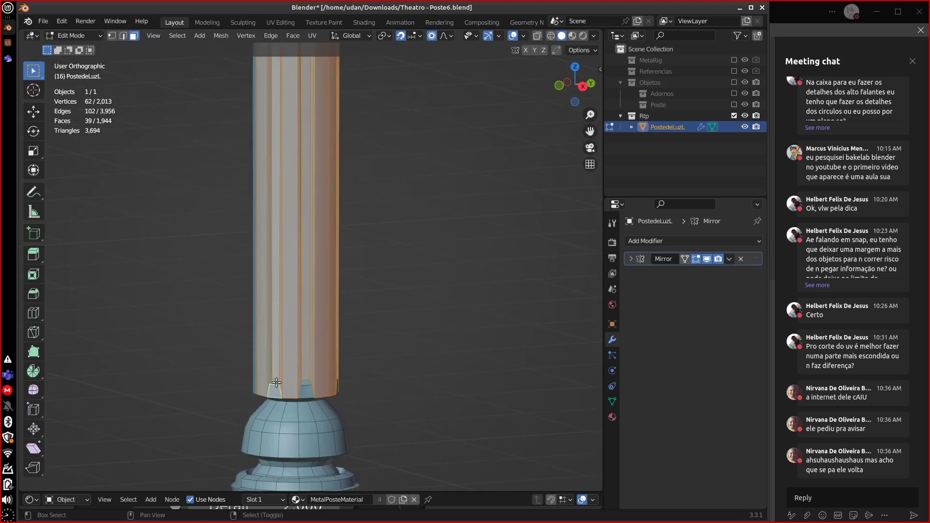
shift+click(292, 387)
shift+click(269, 372)
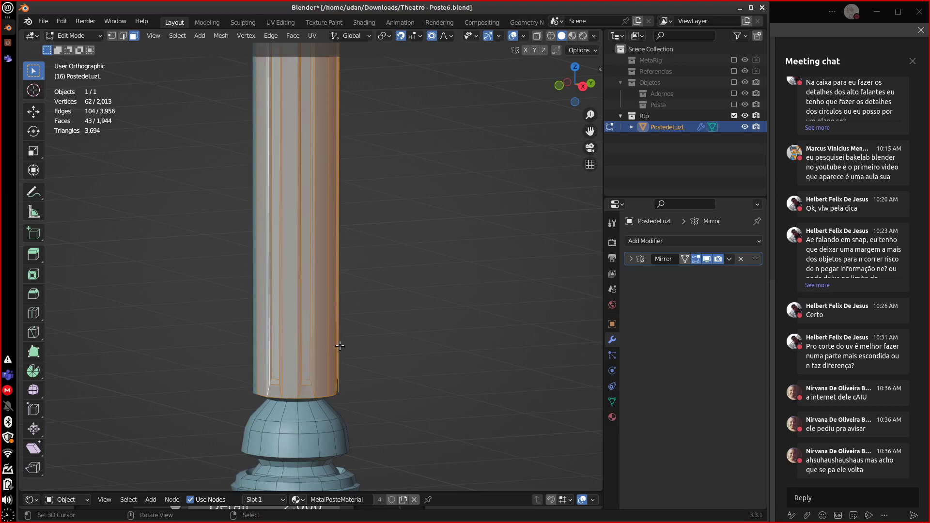
key(x)
click(324, 240)
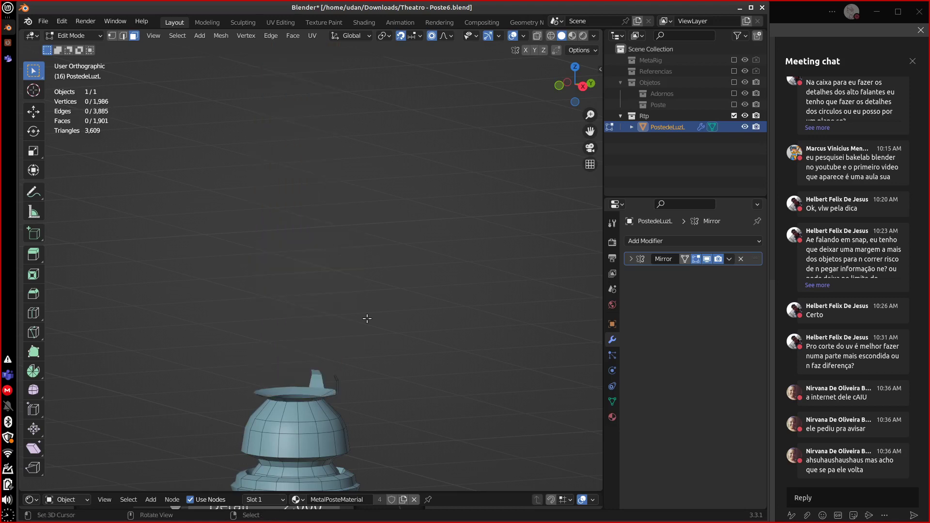
Delete the leftover groove faces standing on the ring above the base dome.
middle_drag(319, 373, 325, 392)
right_click(318, 390)
shift+right_click(320, 382)
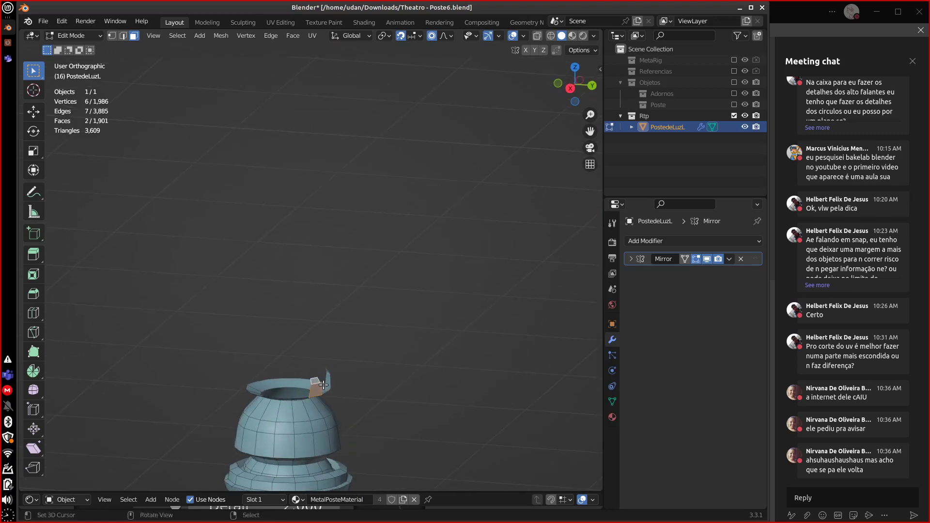
key(x)
click(321, 385)
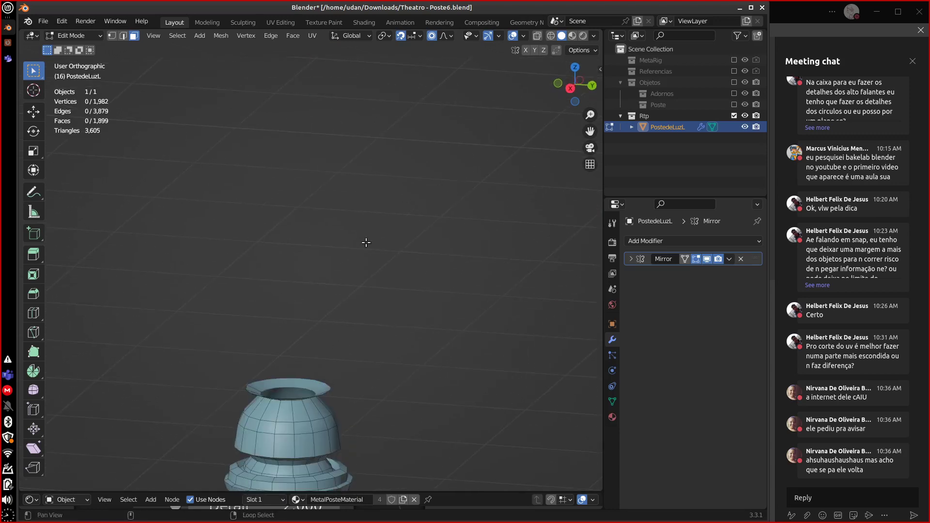
Delete the leftover groove faces and slivers hanging below the post's upper ornamental rings.
shift+middle_drag(368, 242, 327, 233)
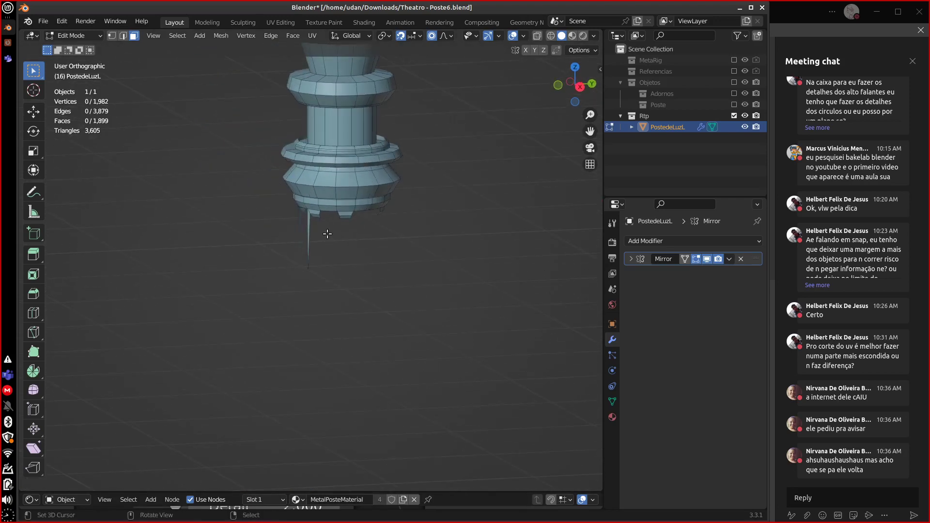
right_click(309, 222)
shift+right_click(315, 212)
shift+click(341, 217)
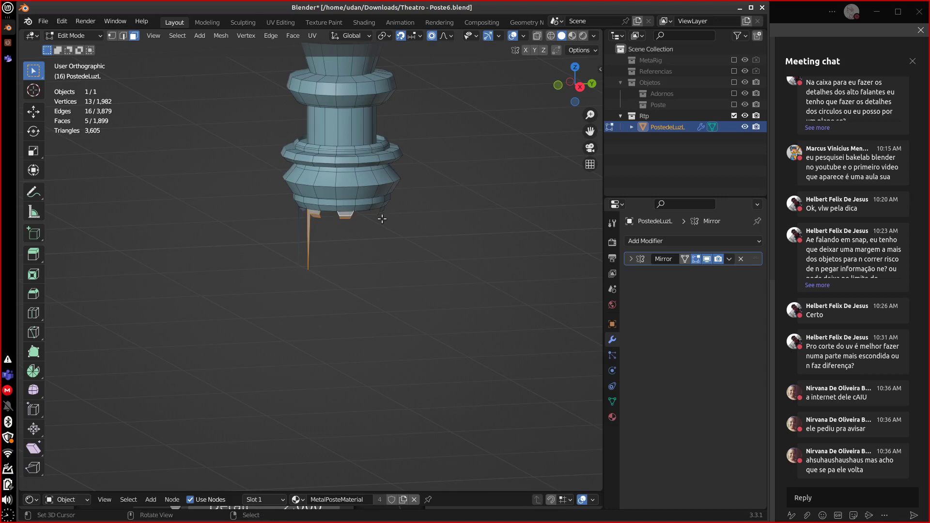
middle_drag(382, 219, 261, 244)
shift+click(208, 195)
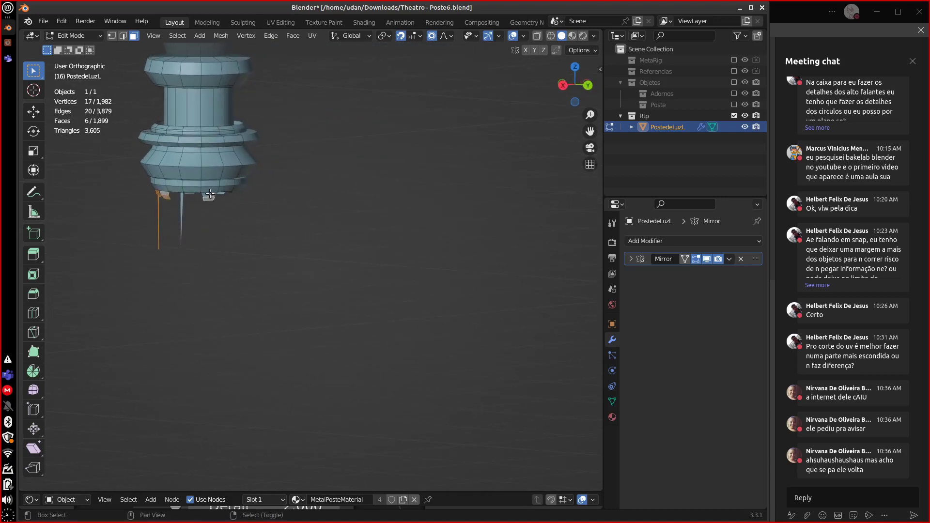
key(x)
click(232, 248)
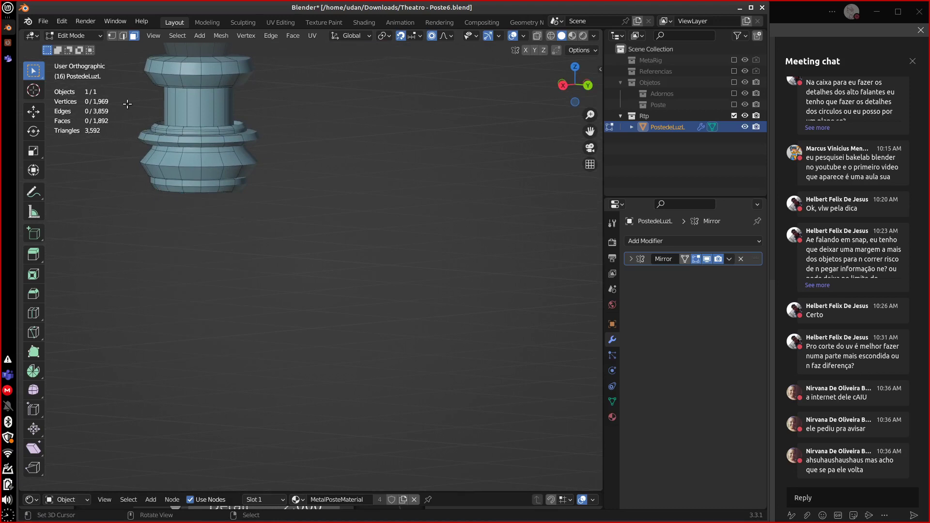
Delete two leftover sliver faces from the open lower rim of the post's upper ornamental rings, one after the other.
mouse_move(301, 214)
middle_down()
mouse_move(241, 187)
mouse_move(213, 188)
mouse_move(285, 208)
middle_up()
click(170, 165)
click(174, 167)
scroll(283, 218, up, 5)
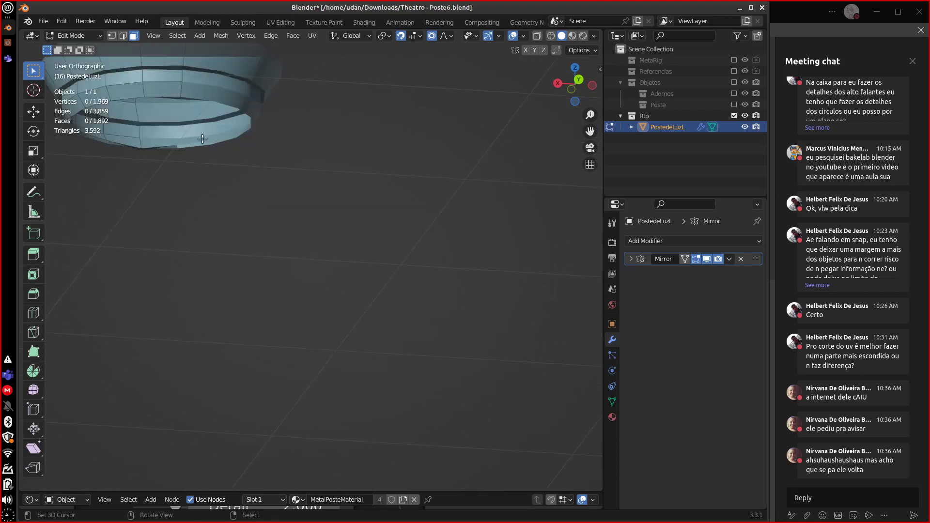
middle_drag(180, 98, 250, 232)
click(137, 165)
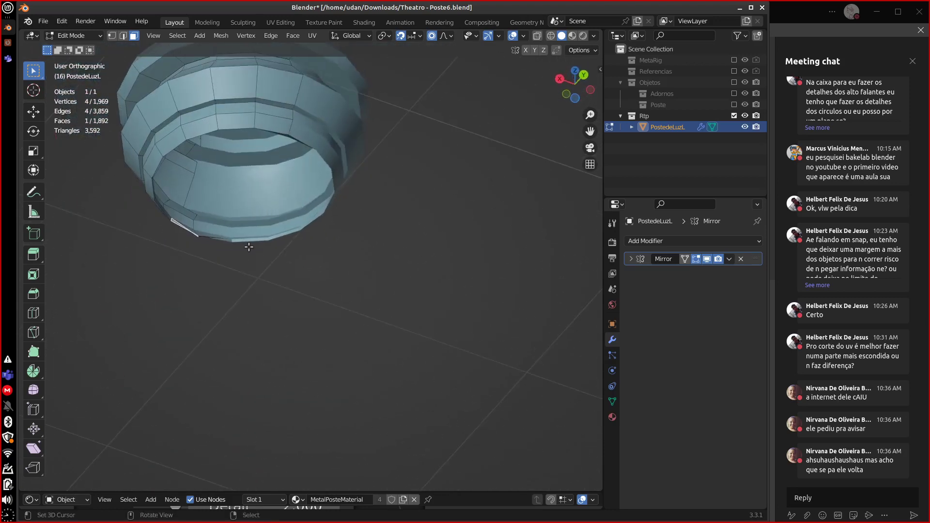
key(x)
click(246, 251)
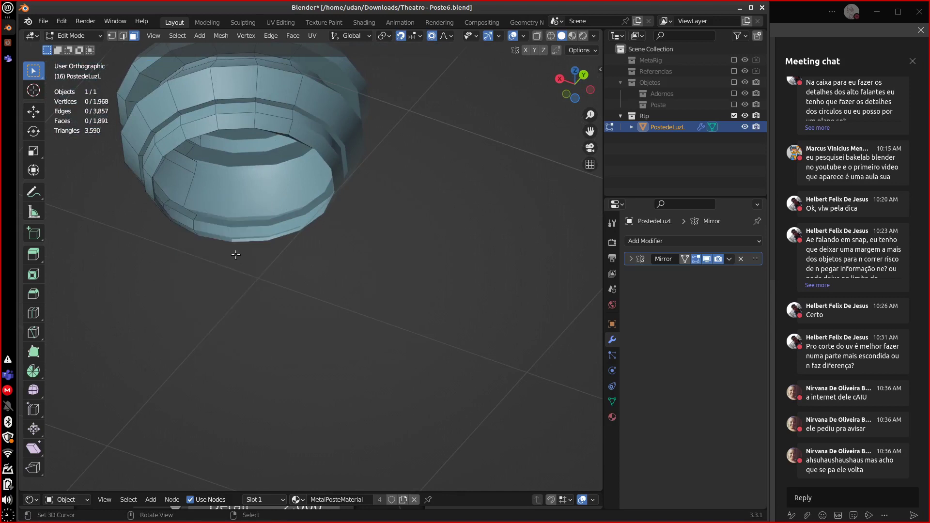
click(165, 210)
key(x)
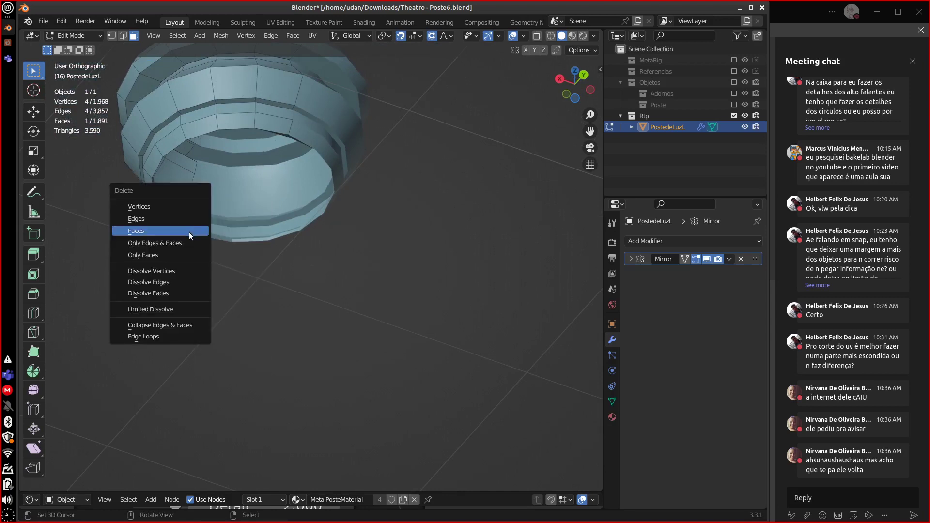
click(188, 232)
Select the remaining sliver faces along the lower rim of the upper rings and delete the faces.
click(161, 167)
click(161, 167)
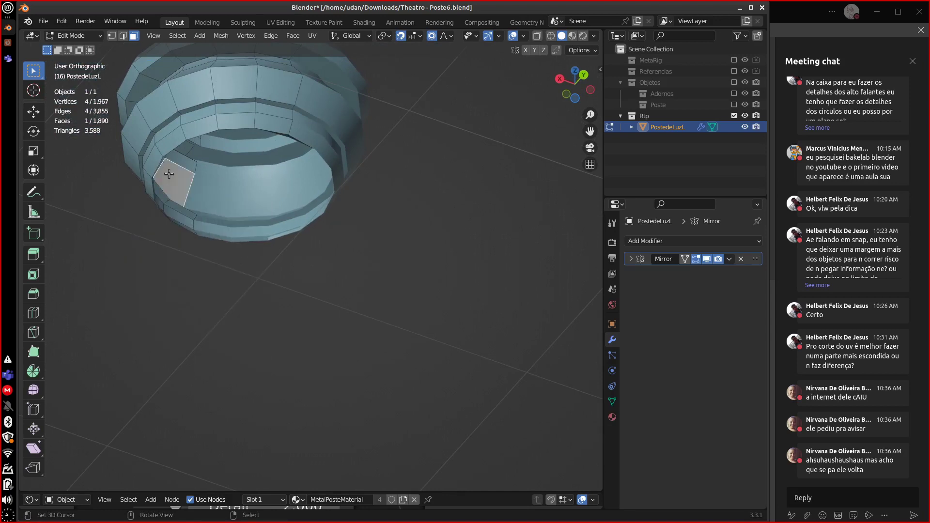
click(158, 168)
middle_drag(164, 172, 264, 222)
click(264, 223)
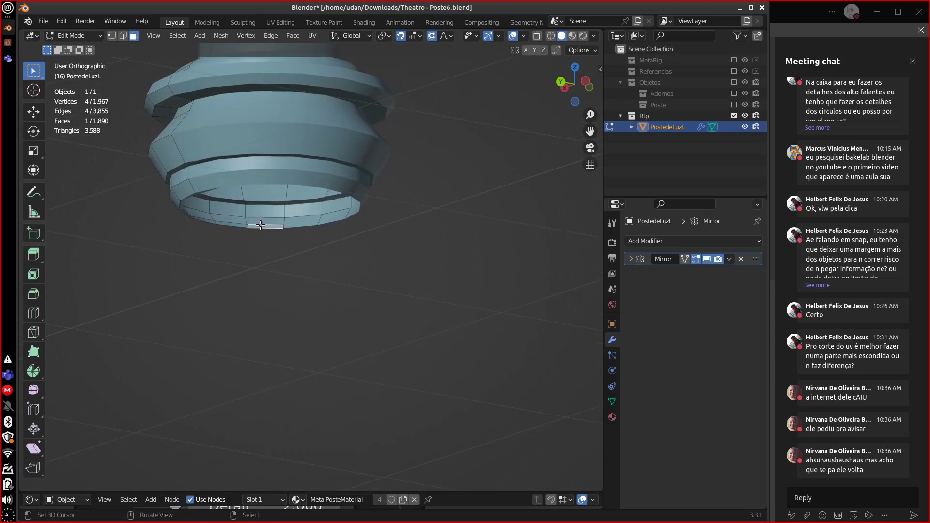
shift+click(232, 224)
shift+click(211, 220)
middle_drag(210, 219, 185, 262)
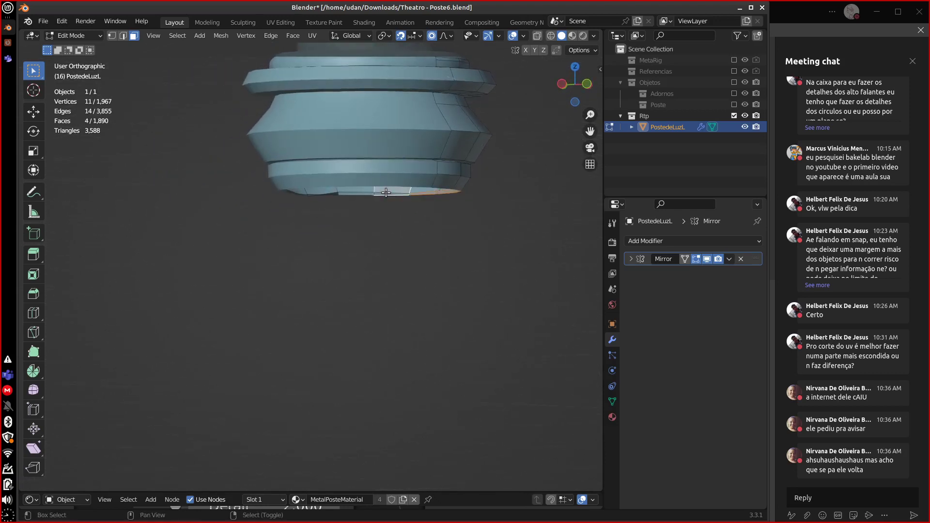
shift+right_click(358, 194)
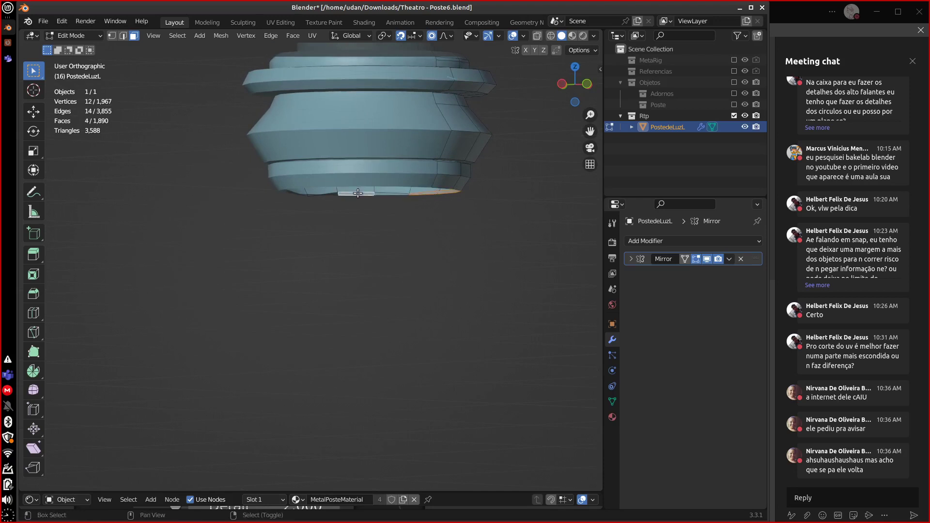
shift+right_click(332, 195)
key(ctrl+z)
shift+right_click(333, 195)
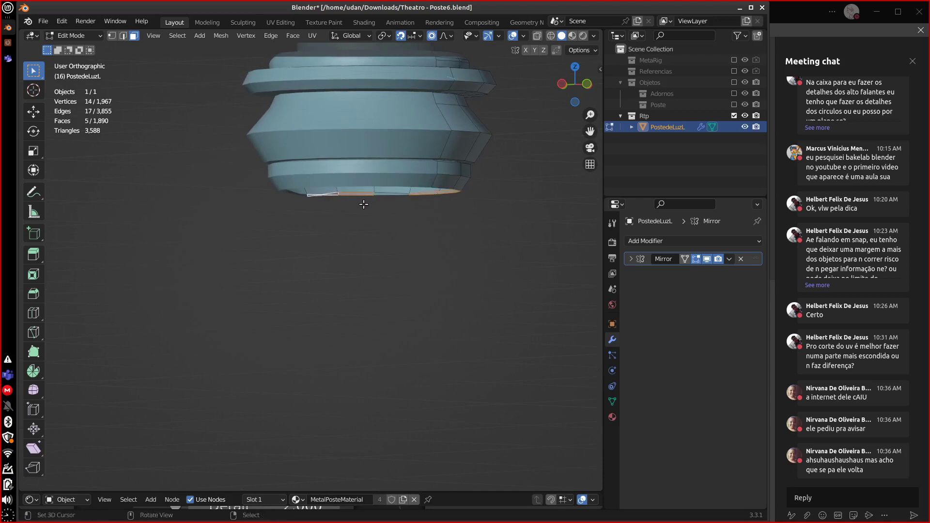
middle_drag(365, 205, 403, 219)
ctrl+click(397, 222)
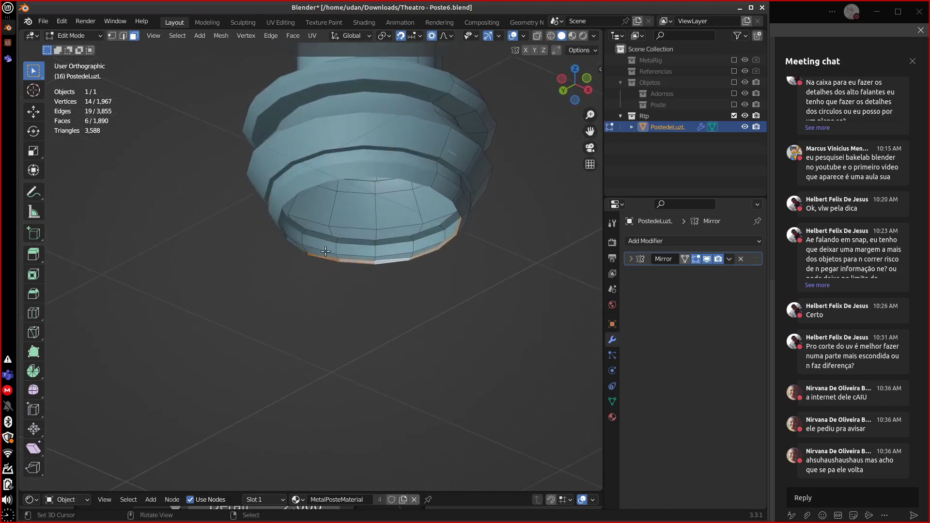
key(x)
click(384, 286)
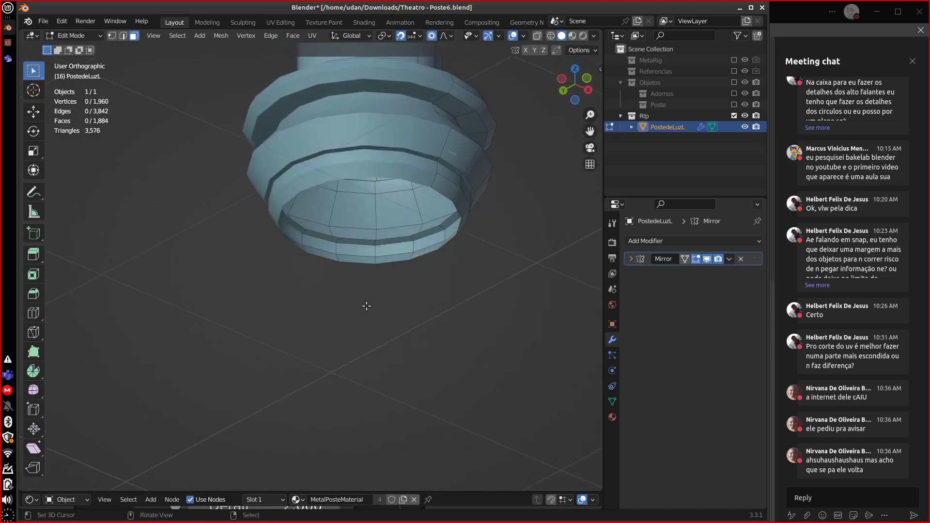
In vertex selection mode, select both open edge loops: the upper rings' lower rim and the rim above the base dome.
alt+drag(365, 305, 420, 275)
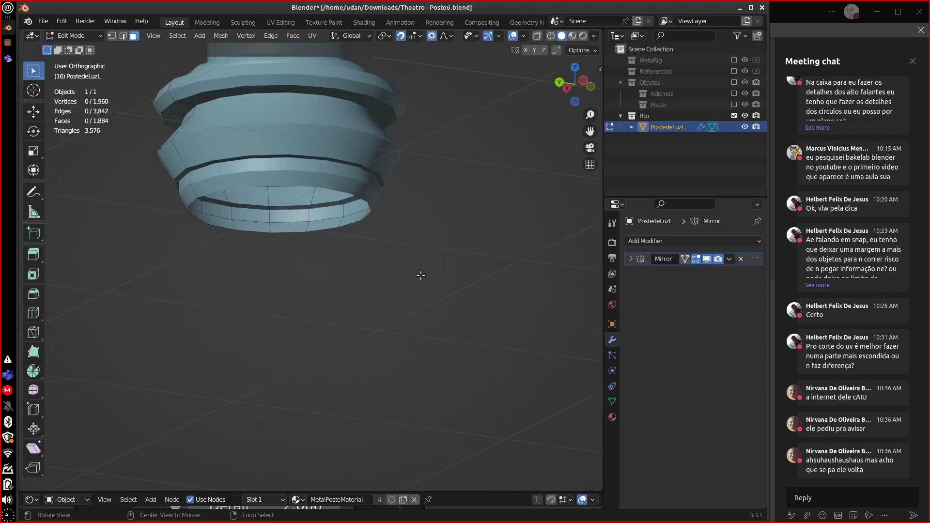
click(112, 36)
alt+right_click(321, 235)
alt+drag(351, 341, 467, 139)
alt+drag(450, 77, 355, 384)
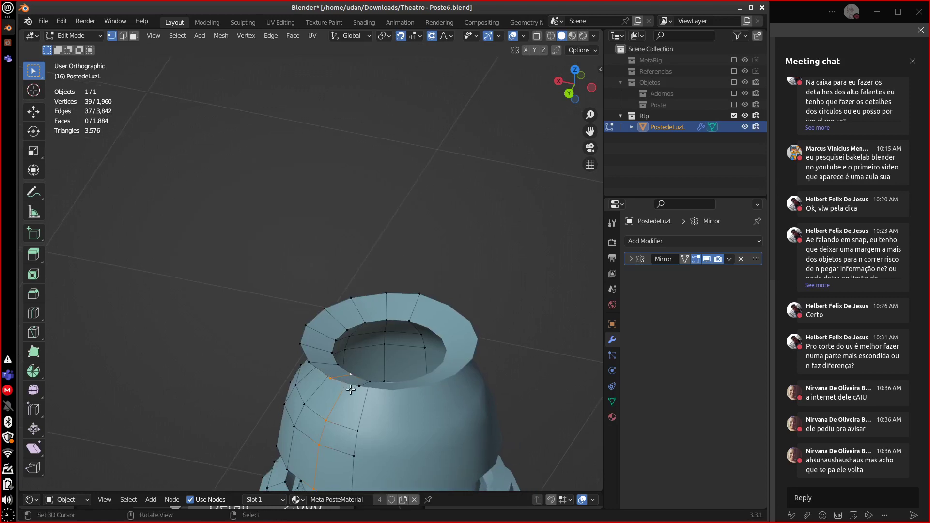
alt+shift+right_click(318, 371)
alt+drag(321, 375, 404, 367)
key(KP_1)
alt+shift+drag(519, 347, 437, 326)
key(KP_Decimal)
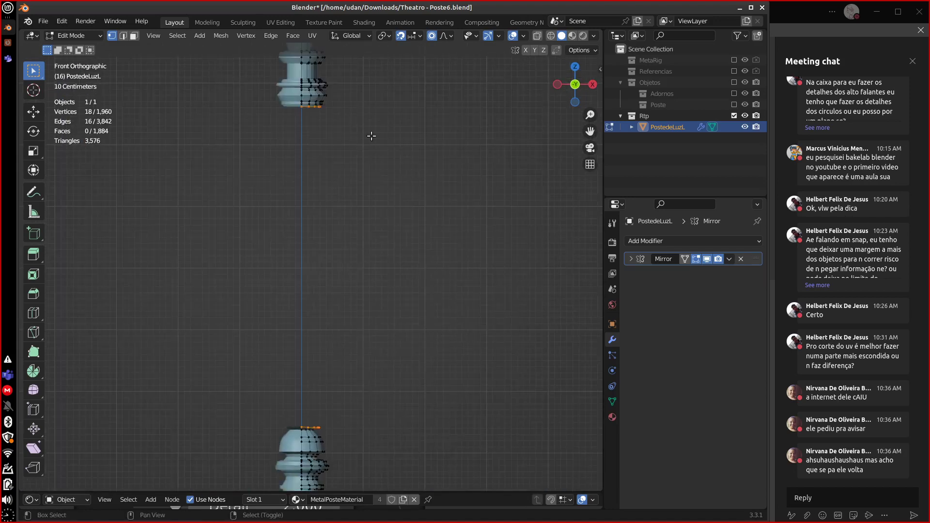
Bridge the two selected edge loops into a smooth shaft and check the post in Object Mode before resuming editing.
click(271, 36)
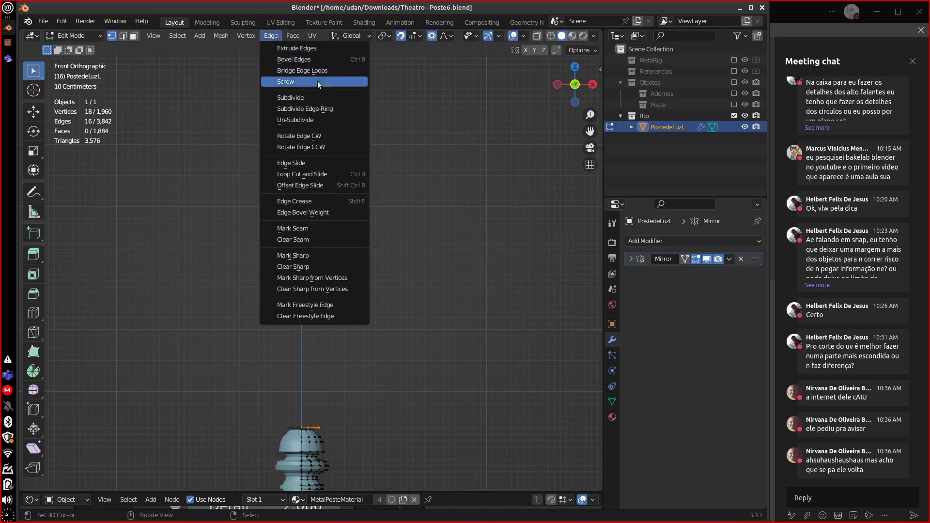
click(315, 70)
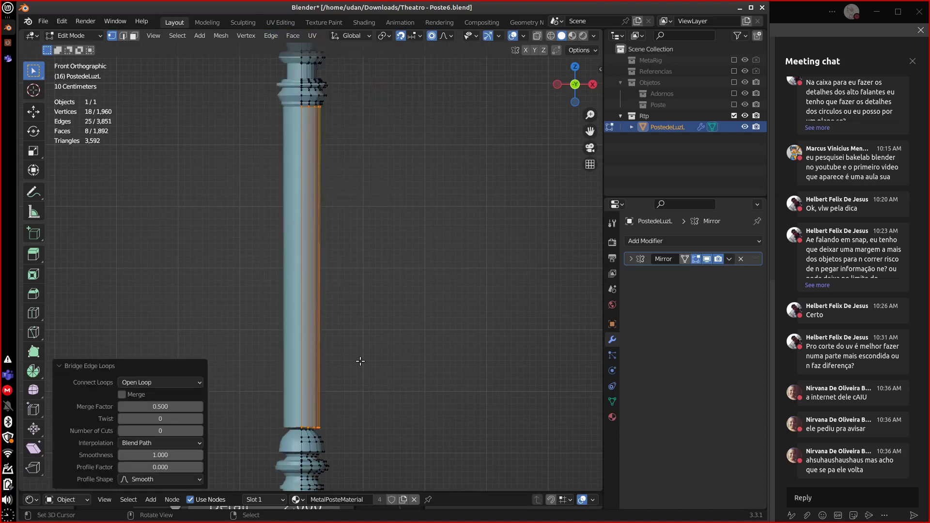
shift+middle_drag(356, 349, 368, 325)
key(Tab)
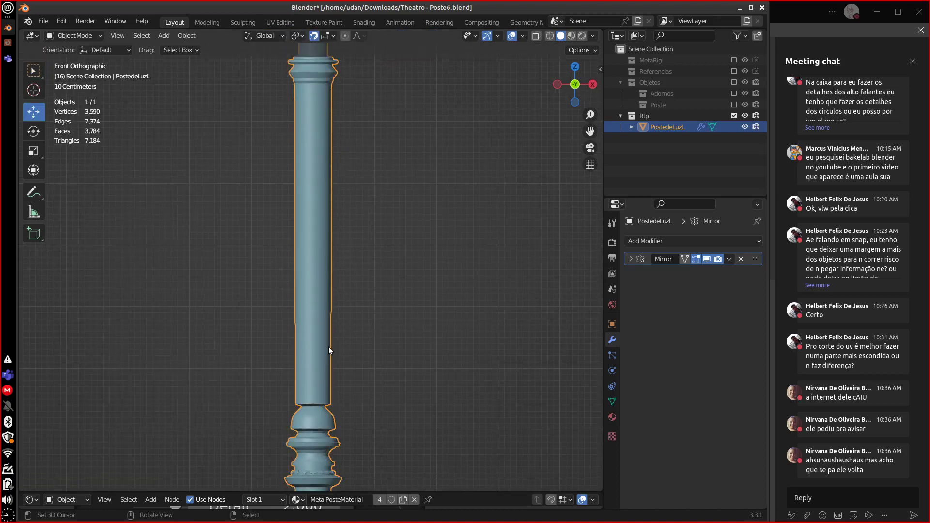
key(Tab)
Examine the stacked rings and inset panels of the post's base up close in front view.
shift+middle_drag(365, 423, 361, 243)
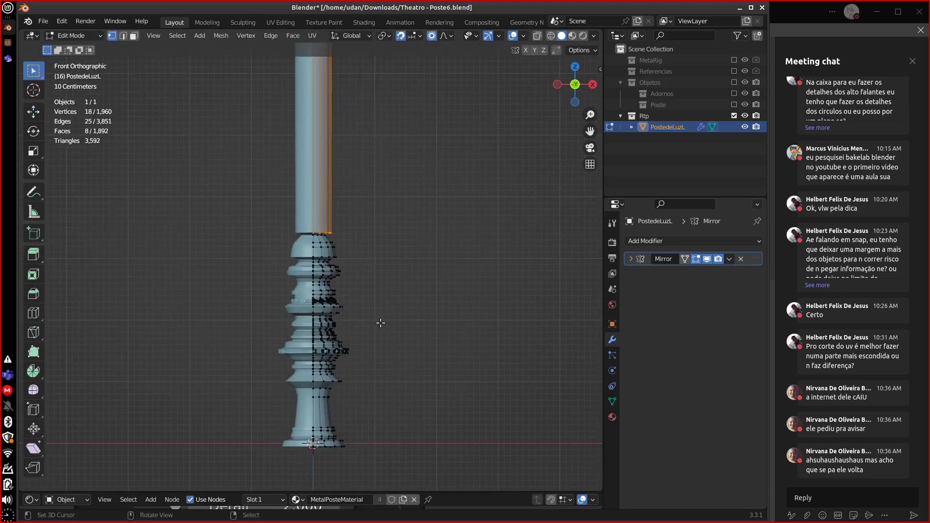
scroll(373, 334, up, 1)
scroll(371, 342, up, 4)
shift+middle_drag(409, 423, 350, 252)
scroll(338, 264, up, 6)
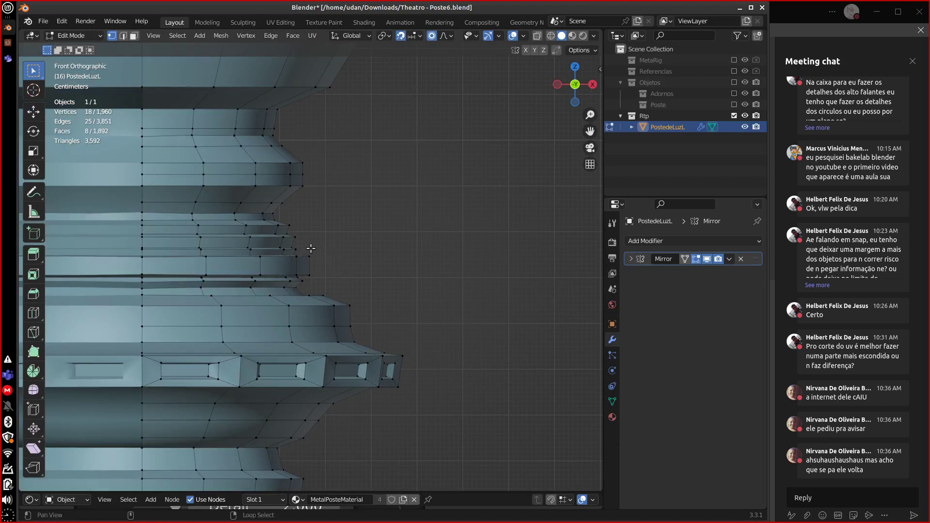
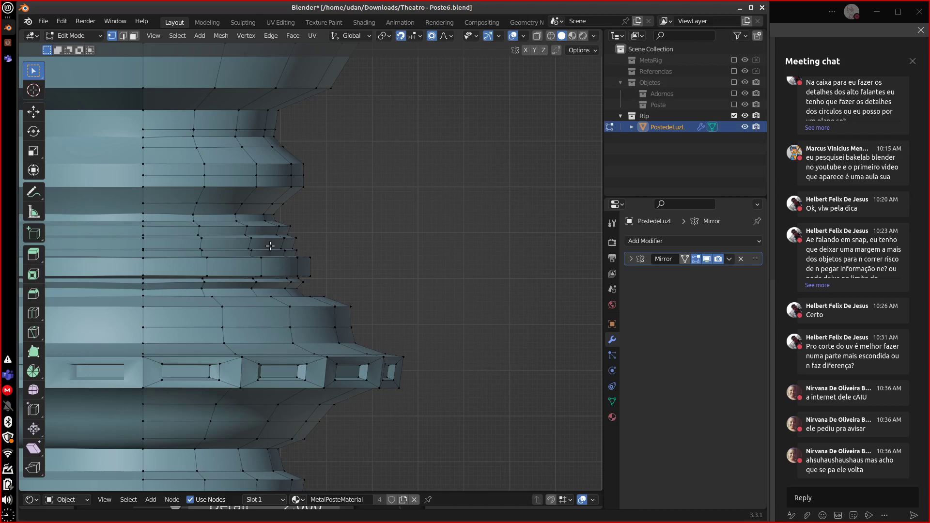
Select the three adjacent face loops of the narrow stepped bands below the pole's upper neck.
shift+middle_drag(270, 246, 386, 311)
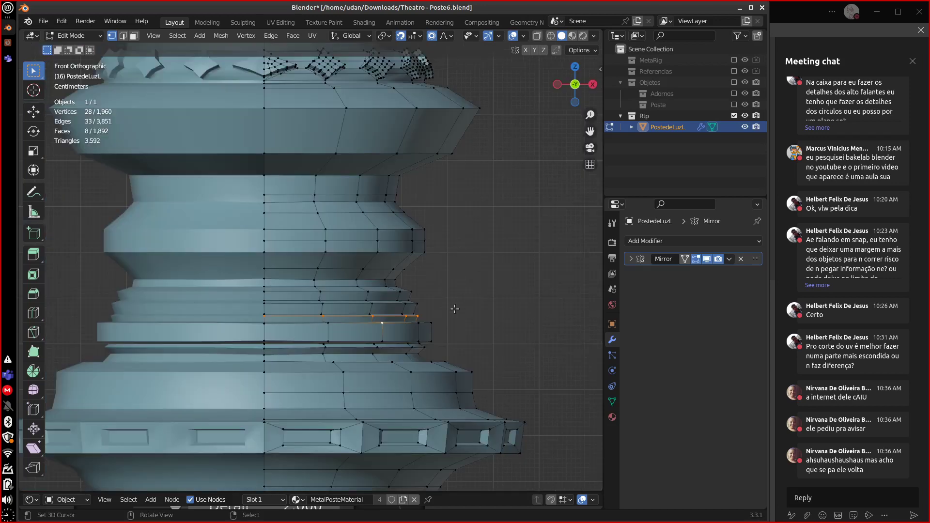
alt+click(386, 314)
alt+shift+right_click(387, 312)
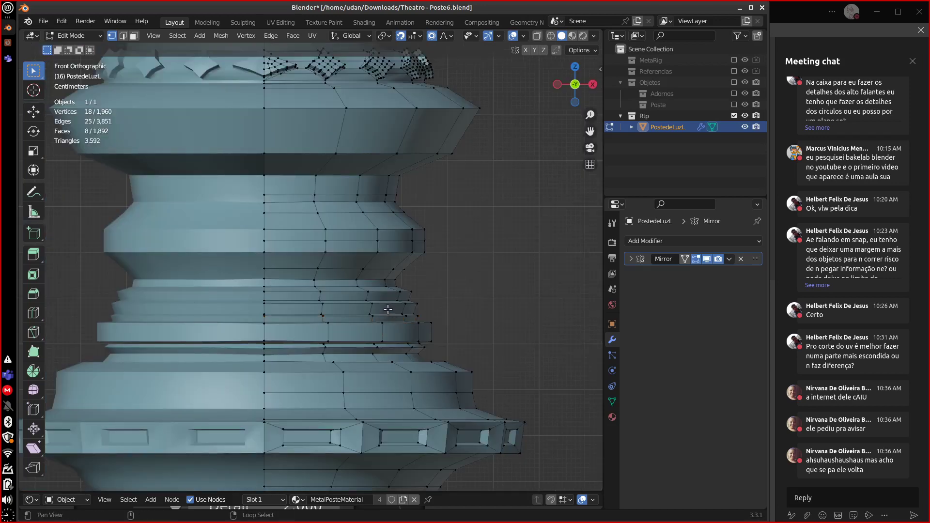
alt+right_click(386, 313)
alt+shift+right_click(385, 312)
click(366, 316)
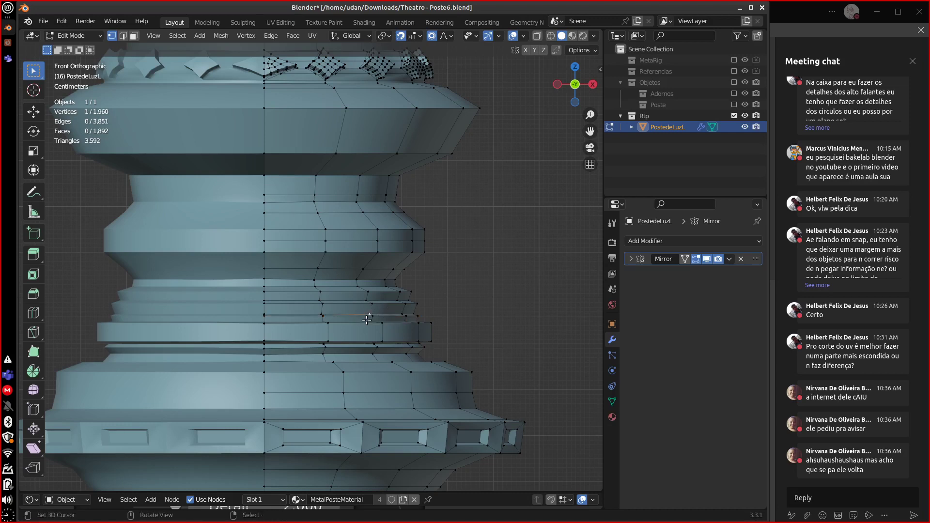
alt+click(383, 315)
middle_drag(384, 314, 392, 334)
alt+shift+click(384, 324)
alt+shift+click(383, 312)
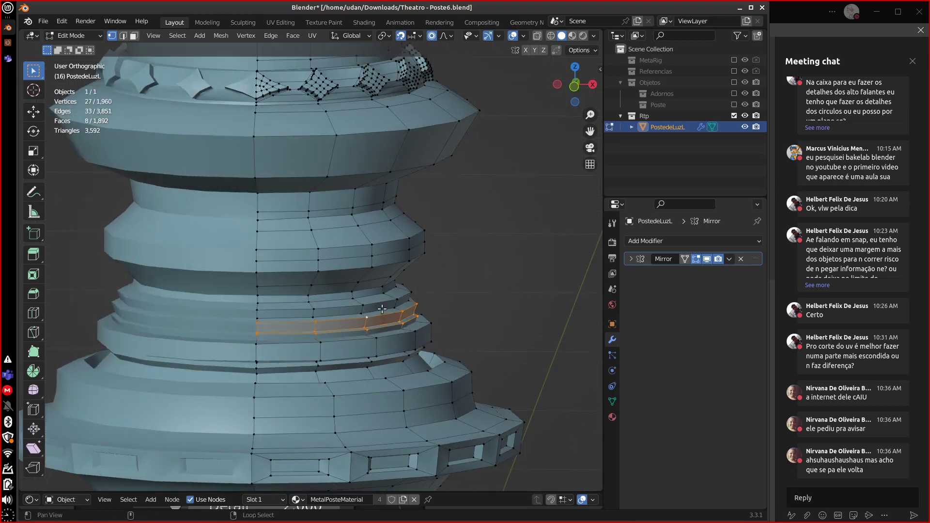
alt+shift+click(381, 307)
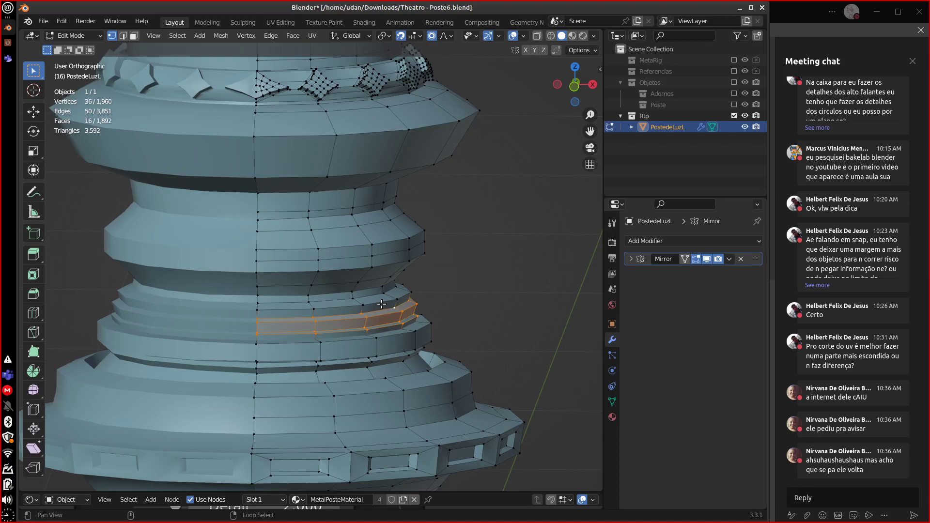
alt+shift+click(382, 303)
key(KP_1)
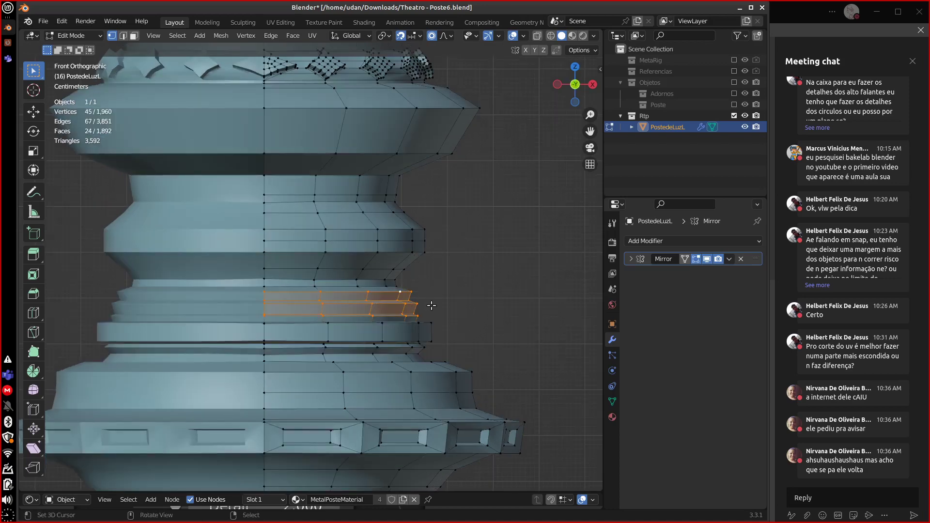
Try deleting the faces of the selected stepped bands, and undo the deletion to restore the selection.
key(z)
key(x)
click(426, 295)
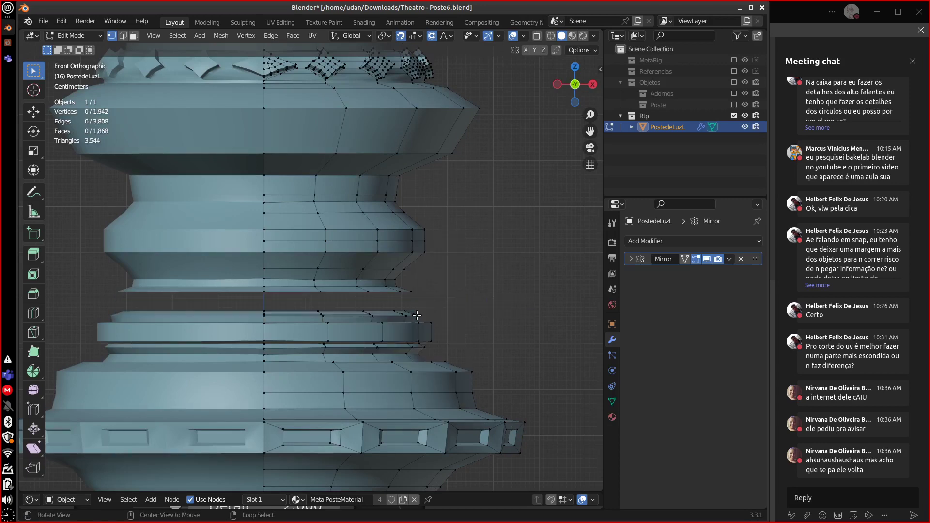
mouse_move(426, 303)
middle_down()
mouse_move(429, 288)
mouse_move(424, 302)
middle_up()
key(ctrl+z)
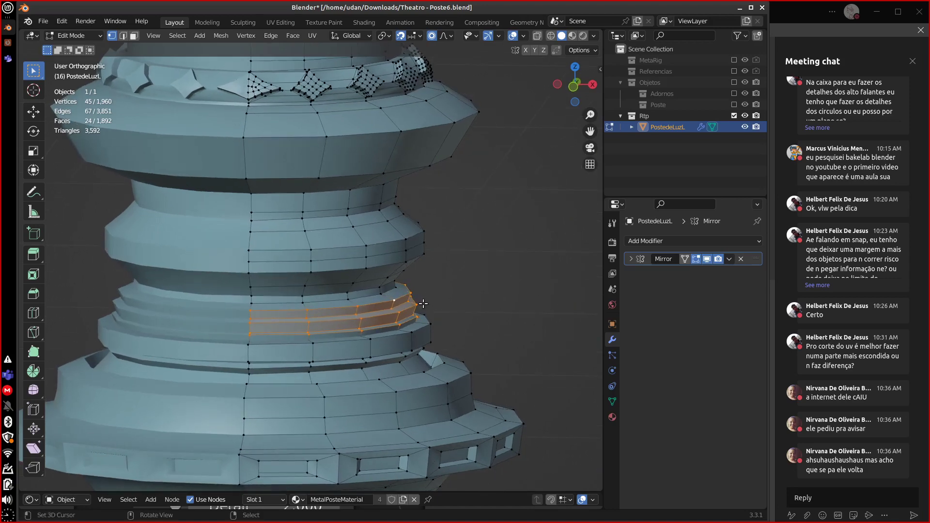
key(z)
key(x)
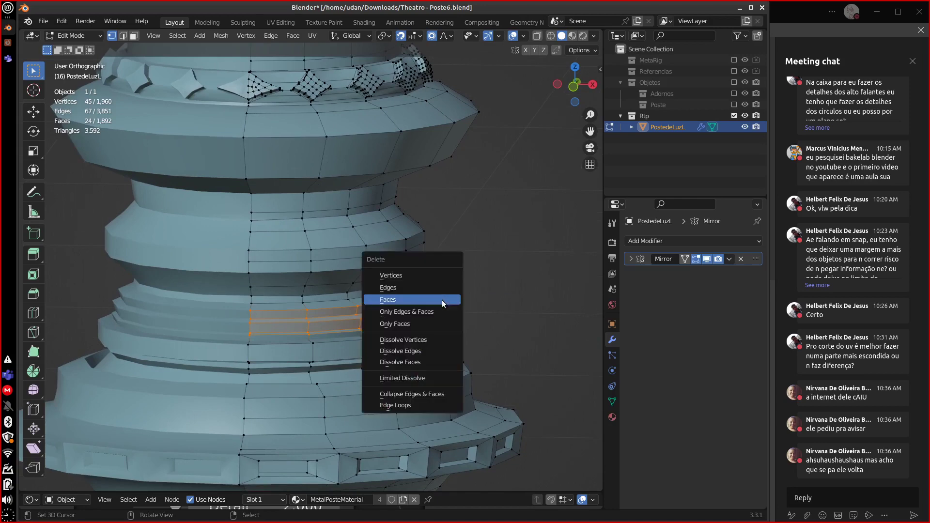
click(434, 300)
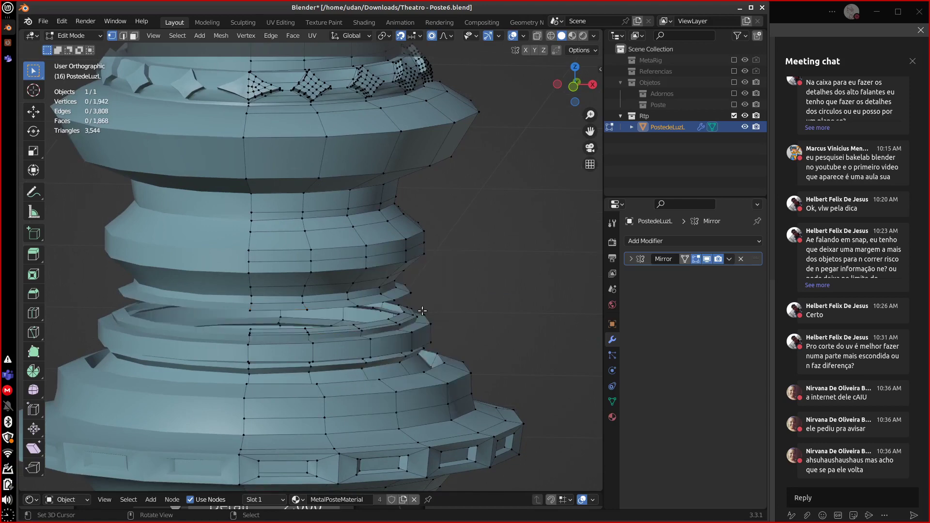
middle_drag(403, 329, 405, 331)
key(ctrl+z)
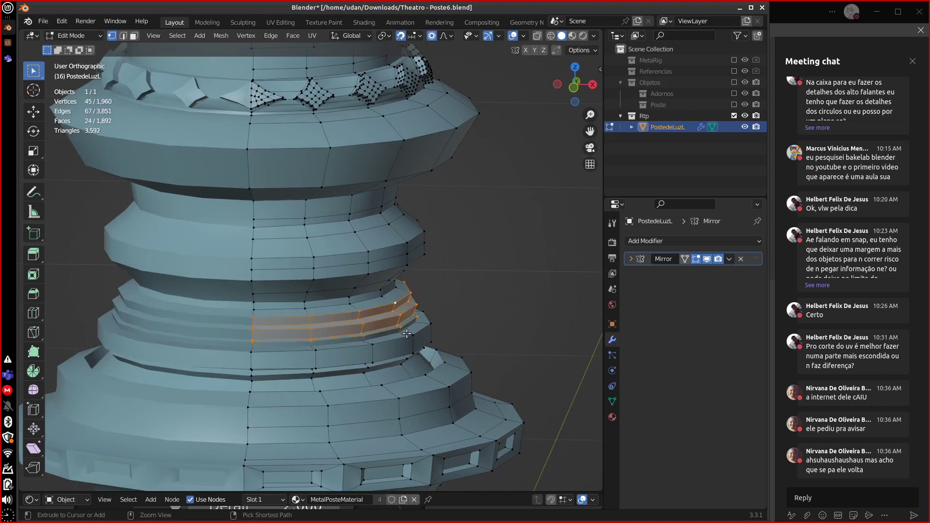
Delete the selected band faces and the two leftover face loops inside the resulting gap.
key(x)
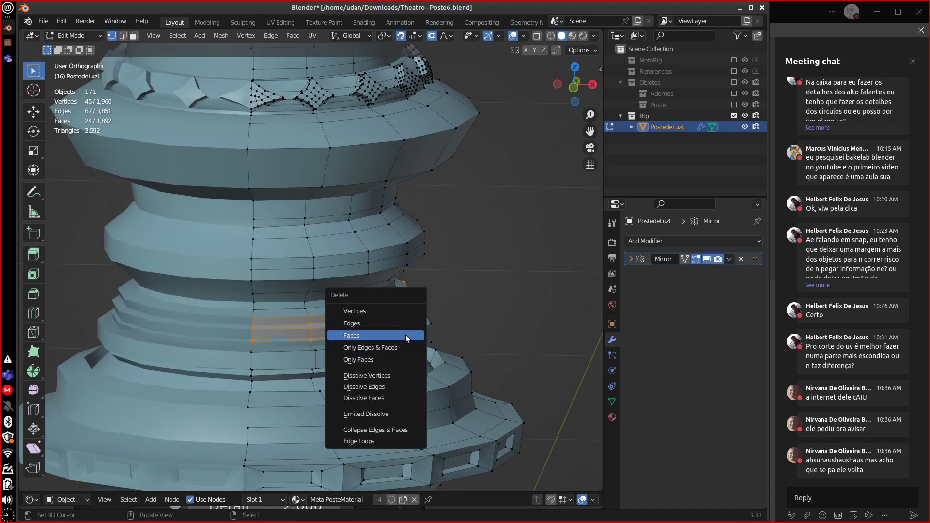
click(404, 336)
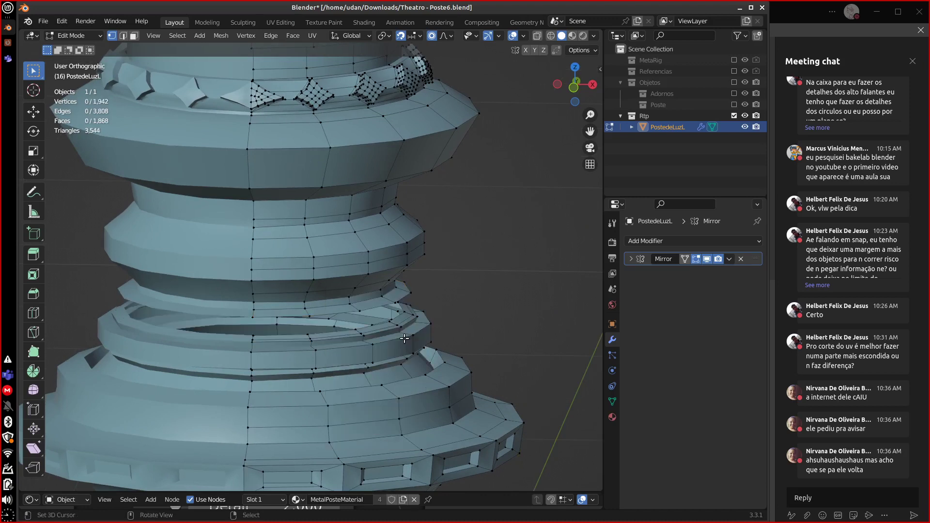
click(134, 35)
alt+click(400, 324)
key(alt+a)
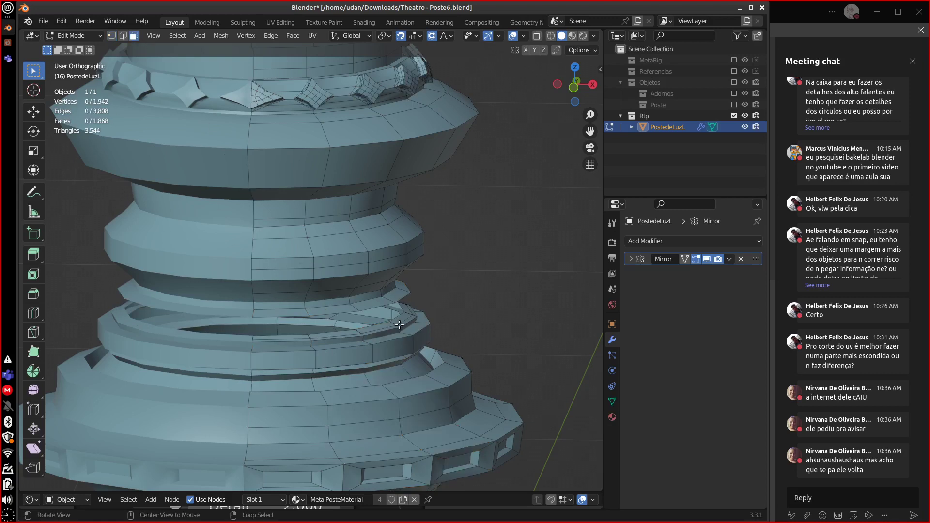
alt+right_click(400, 324)
key(alt+a)
alt+click(395, 321)
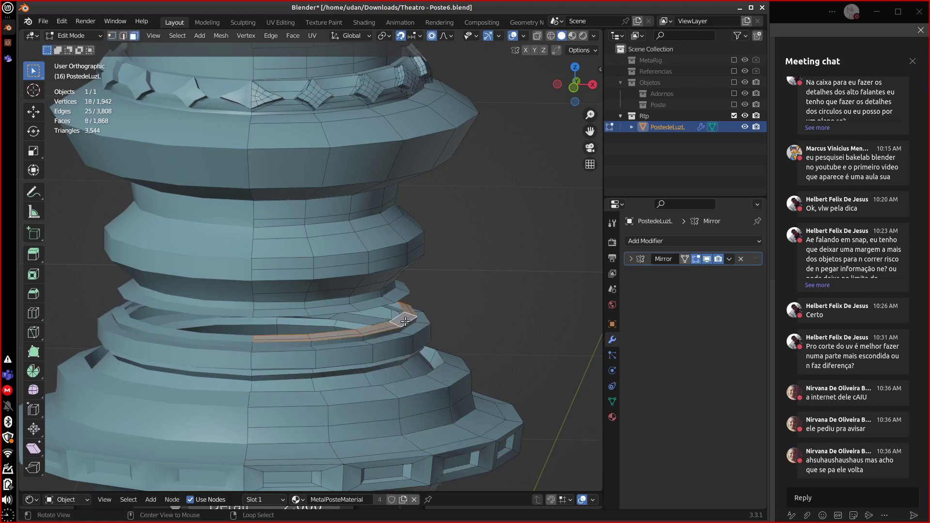
key(x)
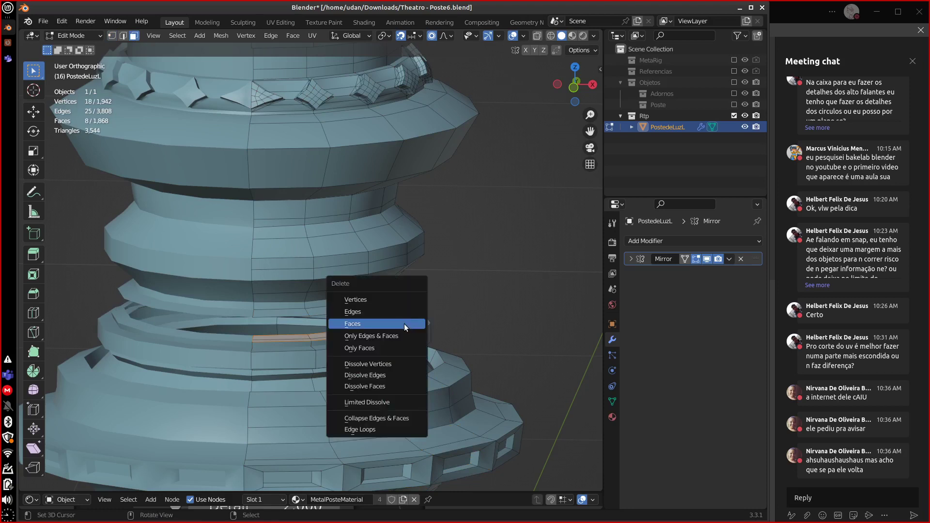
click(406, 328)
alt+click(392, 324)
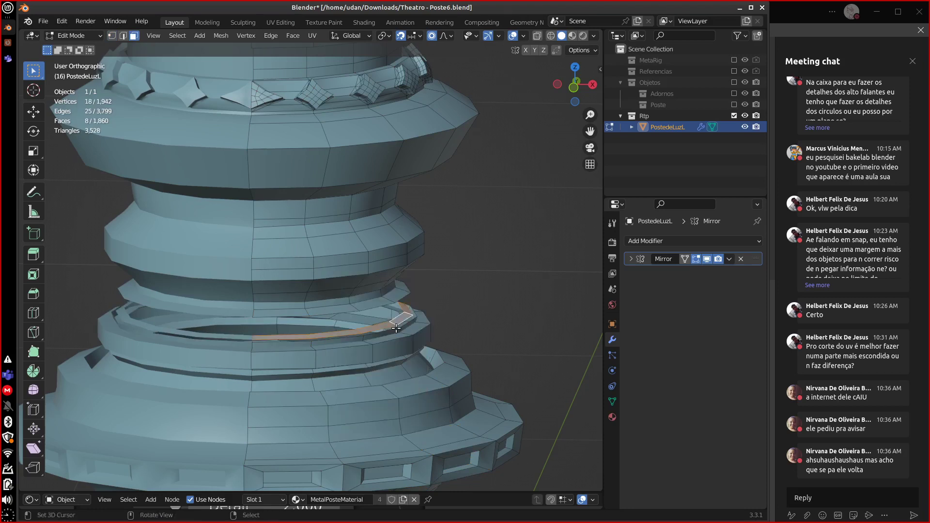
key(x)
click(395, 328)
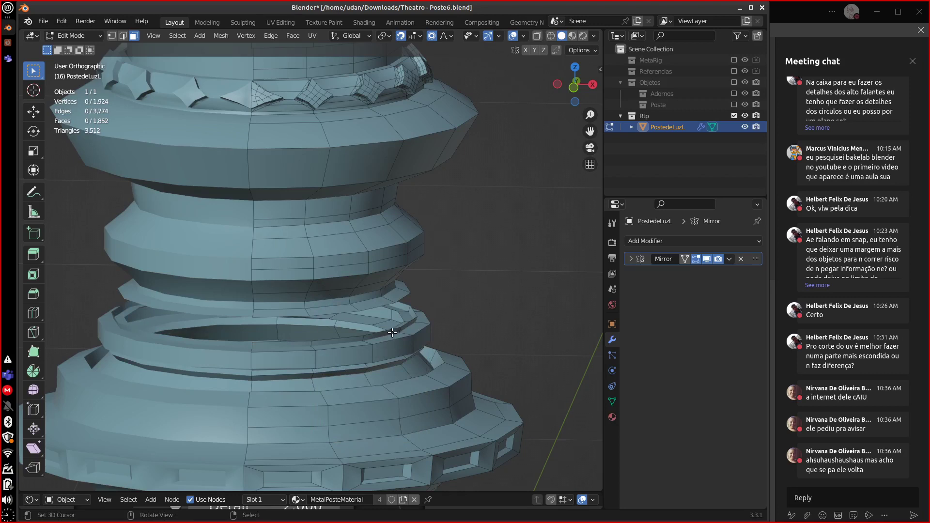
Try to close the gap by filling its two open edge loops with a single face.
click(123, 36)
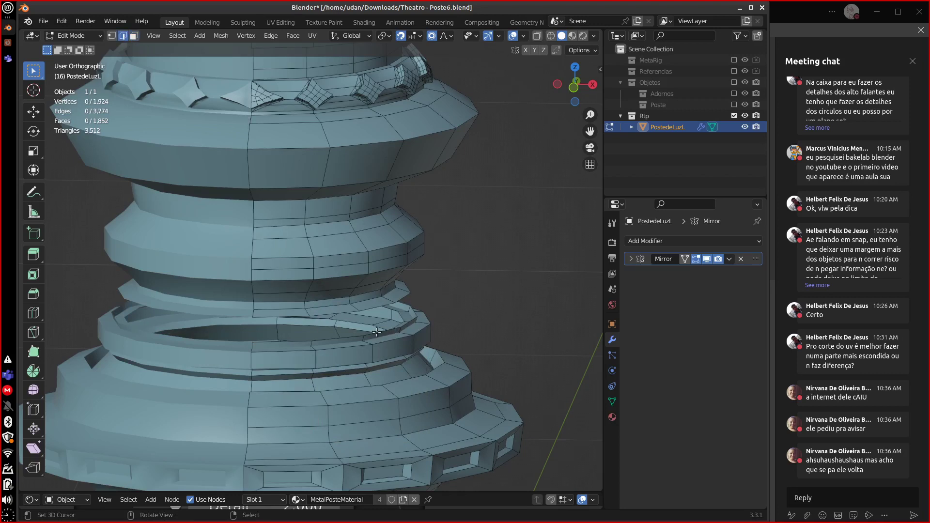
alt+click(382, 314)
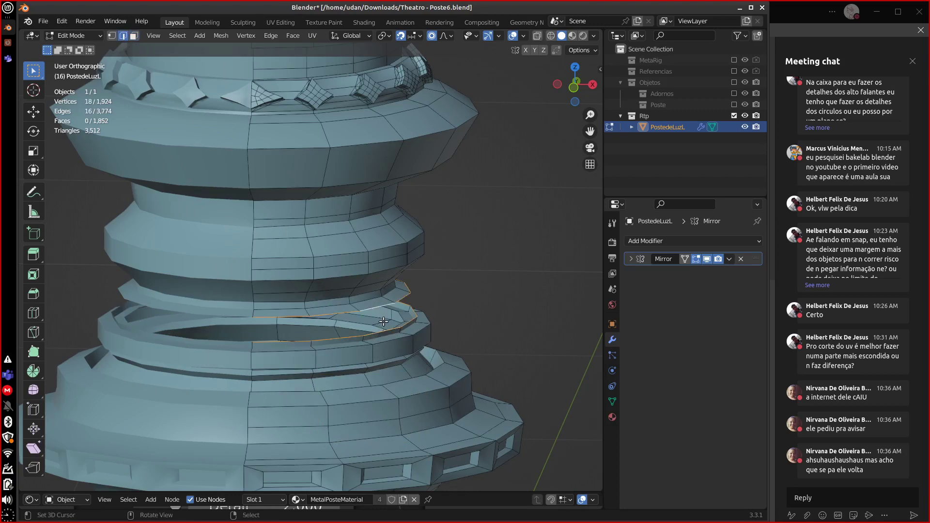
key(f)
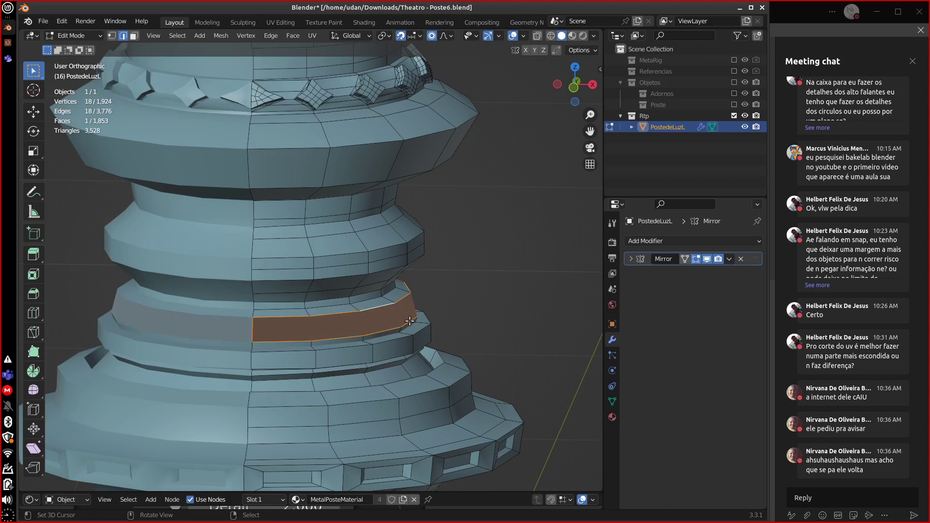
key(KP_1)
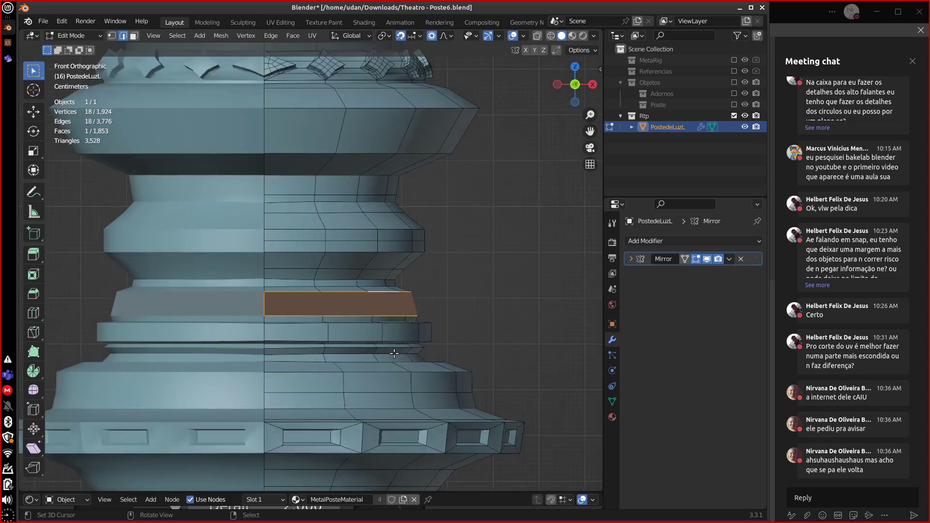
drag(499, 225, 515, 253)
drag(525, 252, 489, 260)
drag(524, 244, 494, 262)
drag(533, 223, 511, 250)
middle_drag(403, 347, 397, 335)
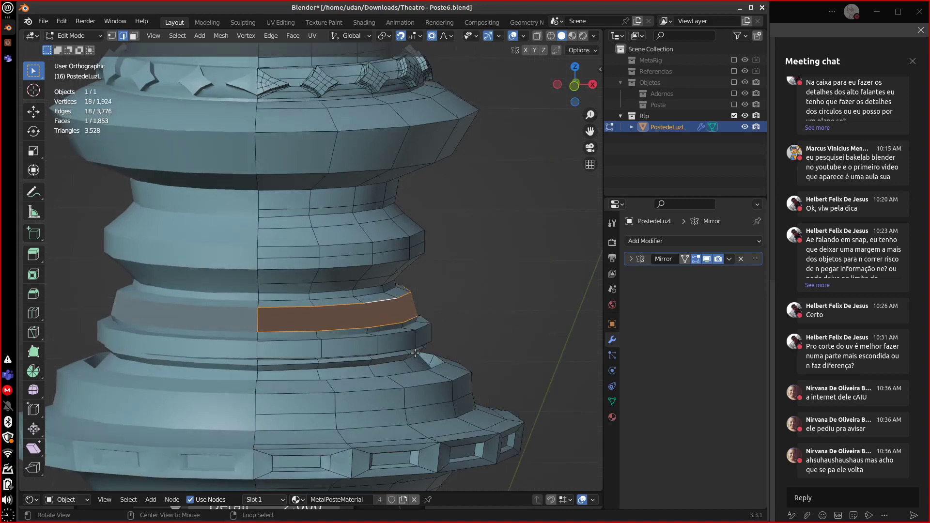
Remove the single fill face from the gap while keeping its border edges.
alt+click(396, 332)
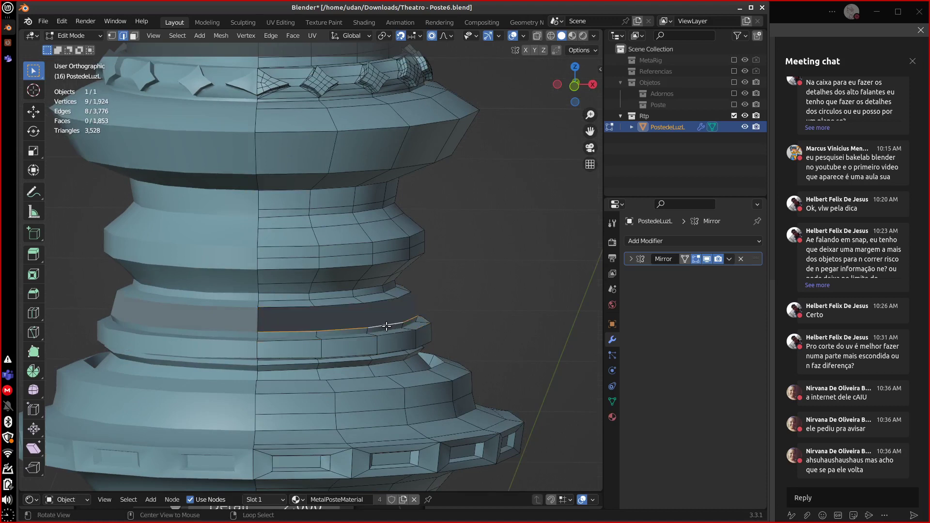
ctrl+click(391, 325)
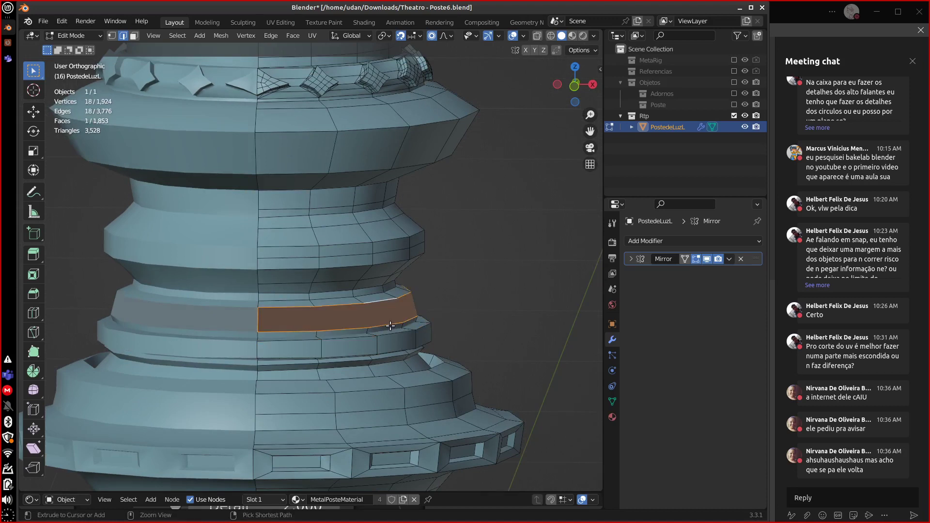
key(x)
key(f)
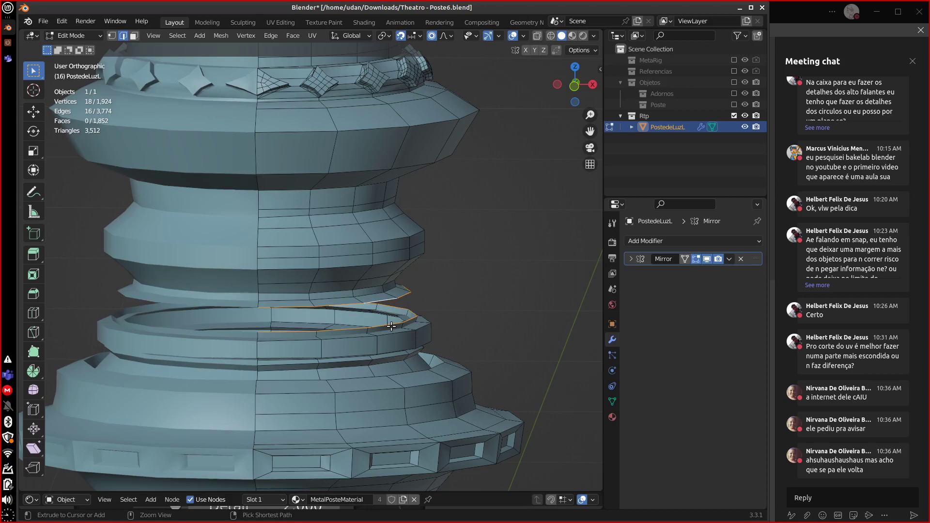
Try to scale up an open edge loop at the gap with proportional editing turned off.
middle_drag(397, 330, 403, 336)
alt+click(402, 323)
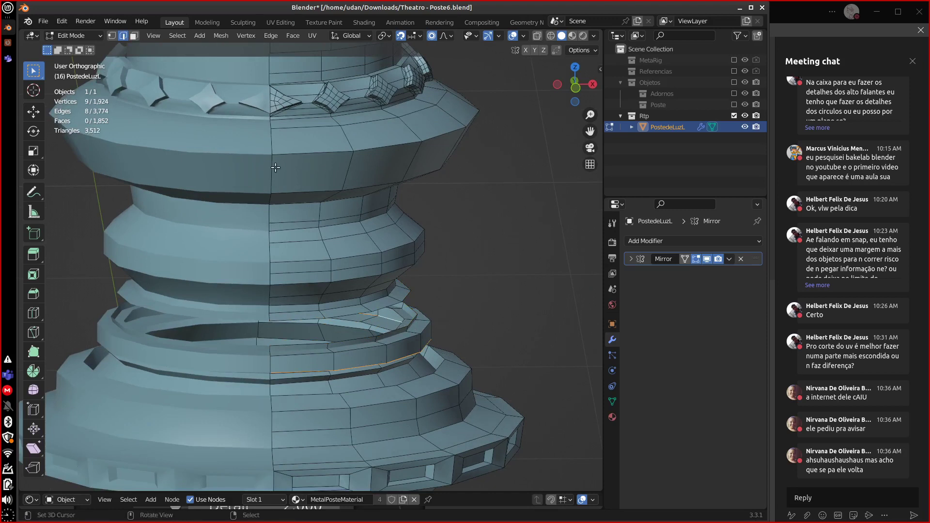
click(113, 36)
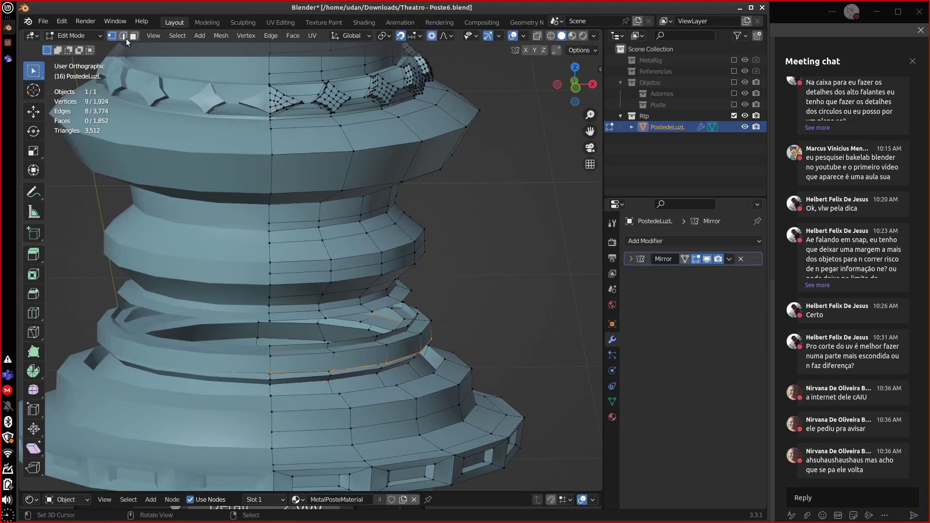
alt+click(405, 322)
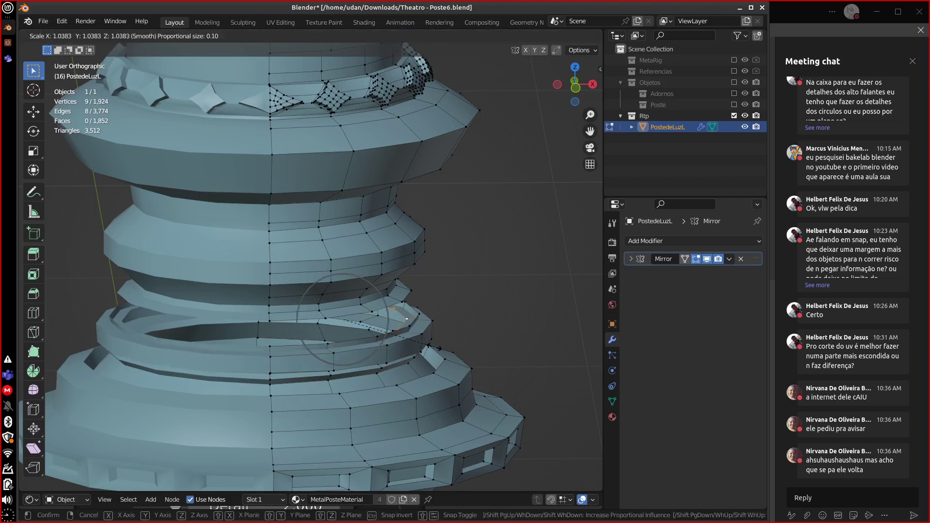
key(o)
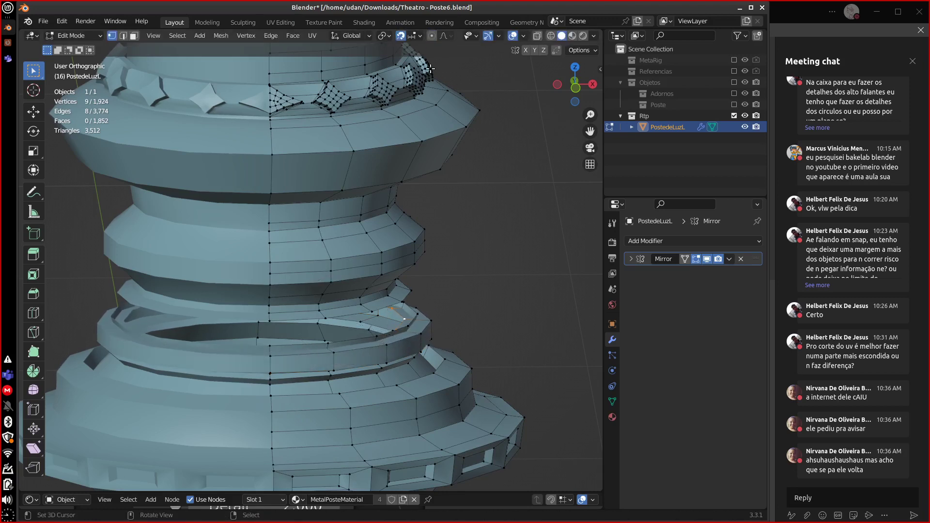
key(s)
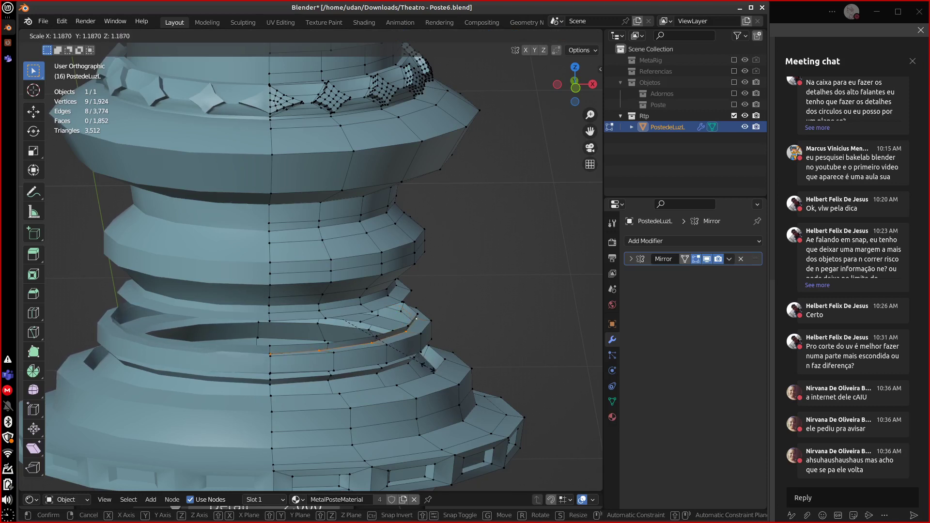
click(429, 361)
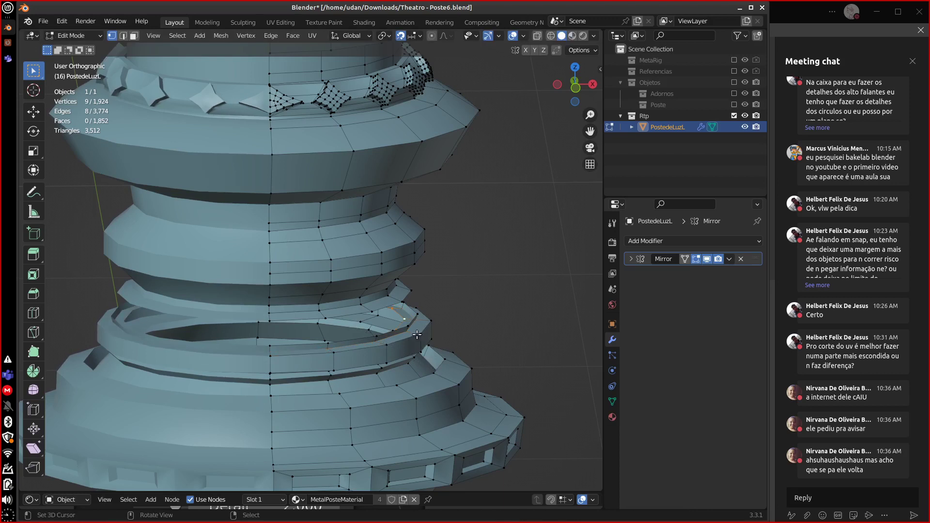
Connect the open edge loops above and below the gap with Bridge Edge Loops, and return to Object Mode.
key(d)
mouse_move(479, 262)
mouse_down()
mouse_move(512, 292)
mouse_move(511, 243)
mouse_up()
drag(494, 282, 527, 248)
mouse_move(498, 275)
right_down()
mouse_move(488, 278)
mouse_move(499, 289)
mouse_move(477, 285)
right_up()
alt+right_click(396, 333)
alt+shift+right_click(390, 307)
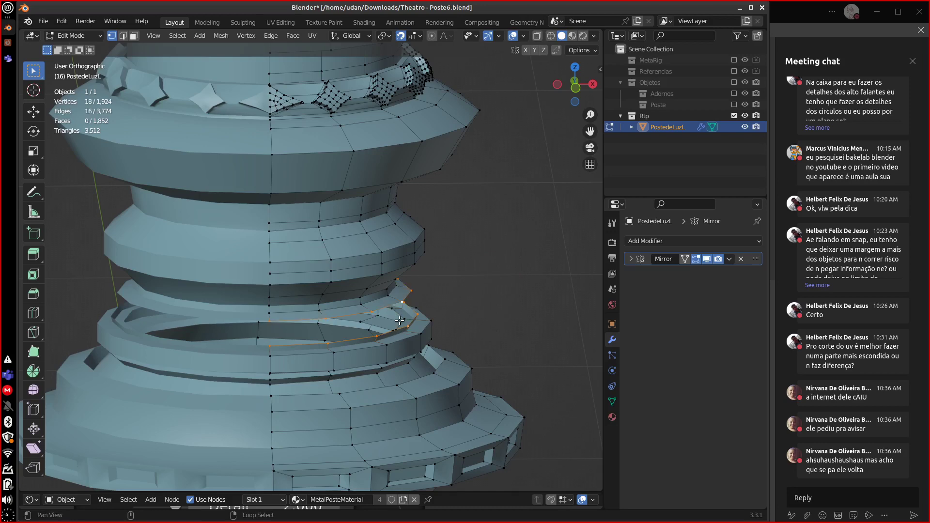
key(ctrl+e)
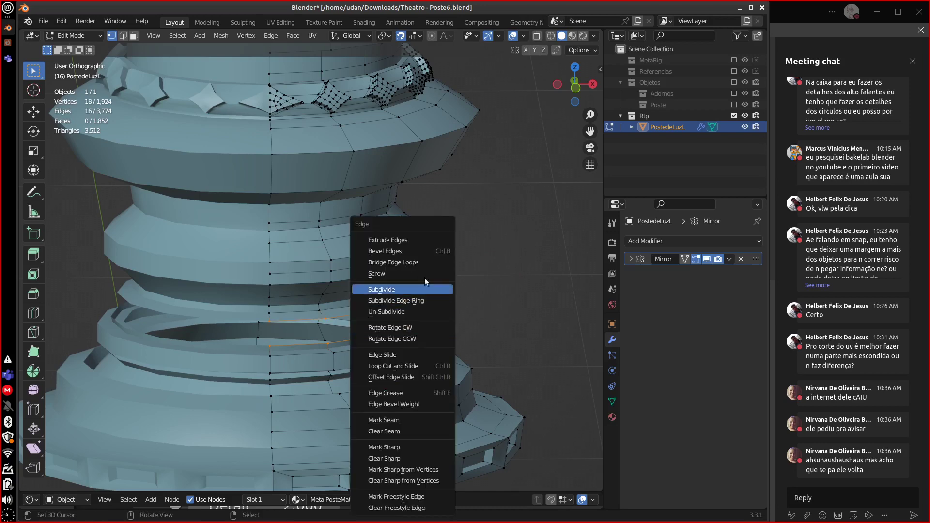
click(411, 262)
shift+middle_drag(487, 376, 483, 269)
middle_drag(479, 327, 448, 313)
key(Tab)
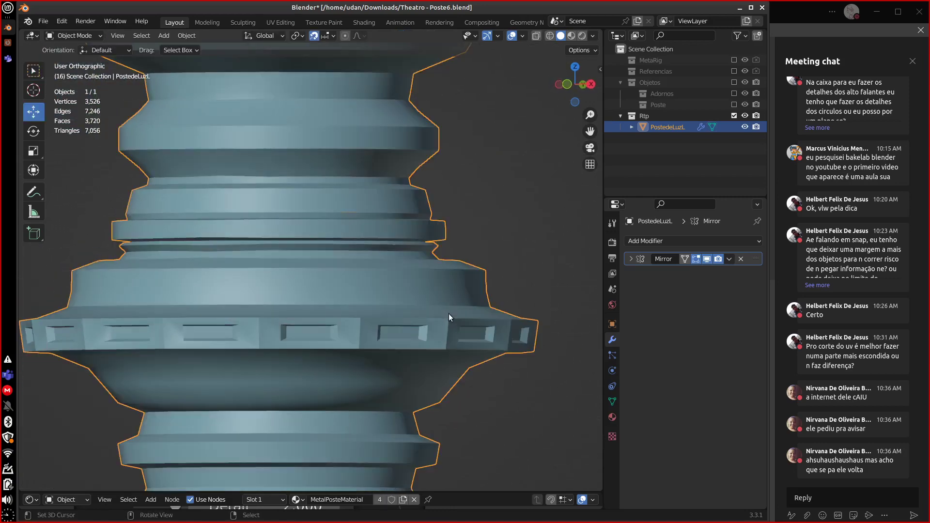
Try to delete the loop of faces separating the recessed panels on the lamp post's widest collar.
key(Tab)
key(Tab)
key(Tab)
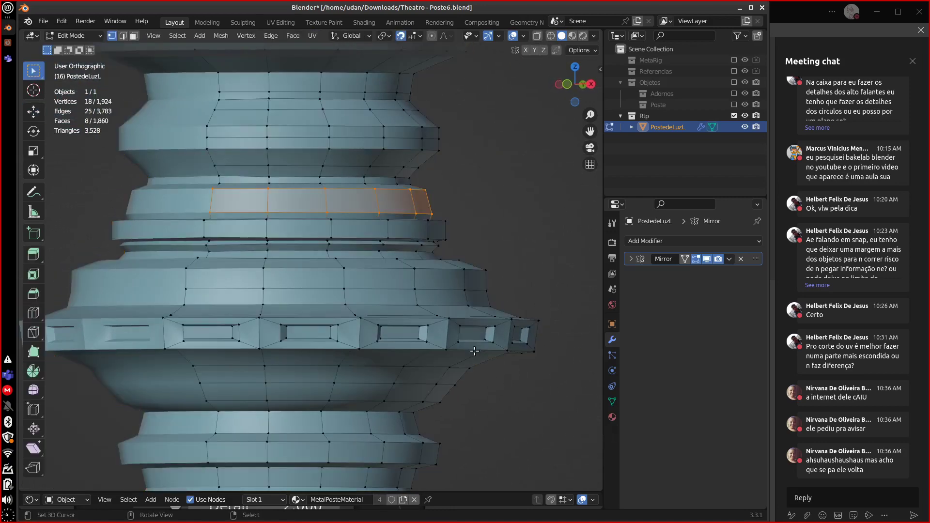
key(alt+a)
middle_drag(483, 366, 501, 365)
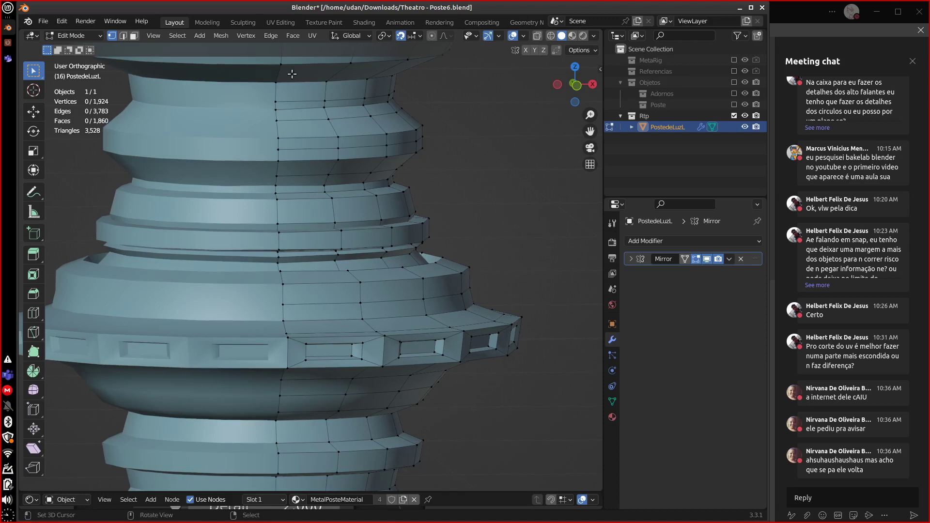
click(134, 36)
alt+click(378, 356)
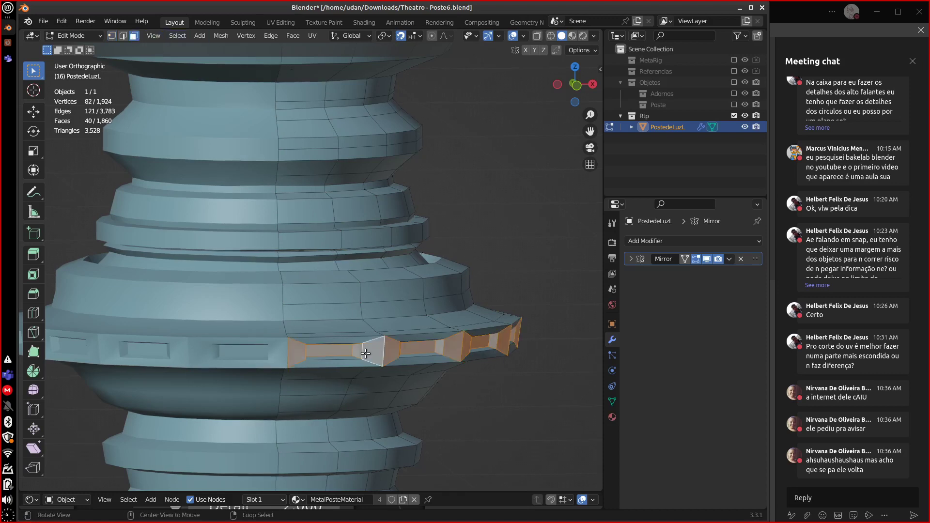
key(x)
click(390, 359)
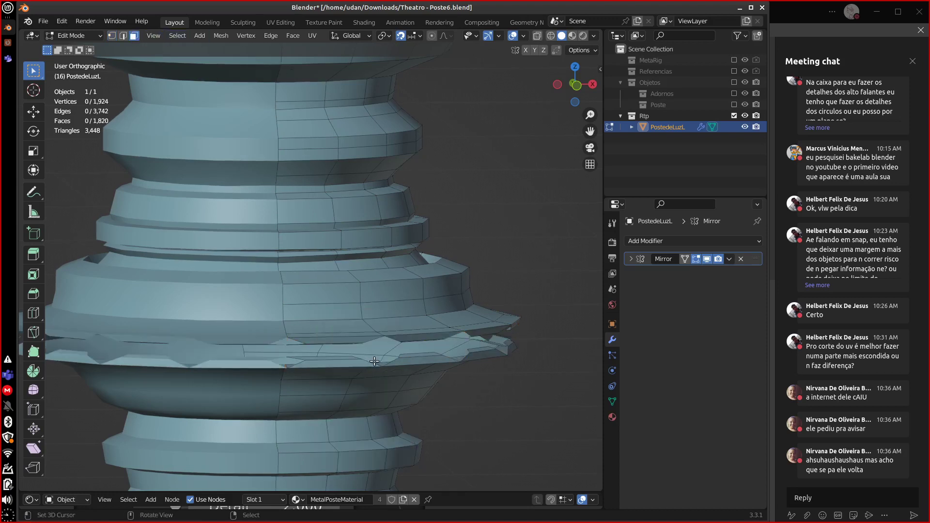
Undo the face deletion on the widest collar.
click(346, 344)
middle_drag(347, 361, 425, 383)
key(ctrl+z)
key(ctrl+z)
key(ctrl+z)
key(ctrl+z)
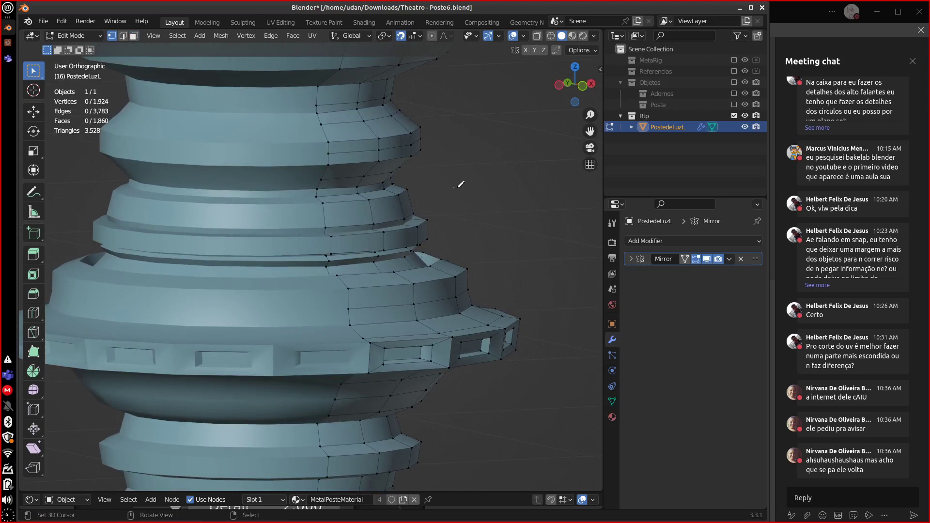
mouse_move(456, 188)
mouse_down()
mouse_move(530, 189)
mouse_move(501, 202)
mouse_move(531, 198)
mouse_up()
mouse_move(499, 162)
mouse_down()
mouse_move(481, 198)
mouse_move(502, 165)
mouse_up()
mouse_move(532, 163)
right_down()
mouse_move(466, 203)
mouse_move(483, 190)
right_up()
Examine the vertical face loop running through a recessed panel on the widest collar, and return to Object Mode.
key(3)
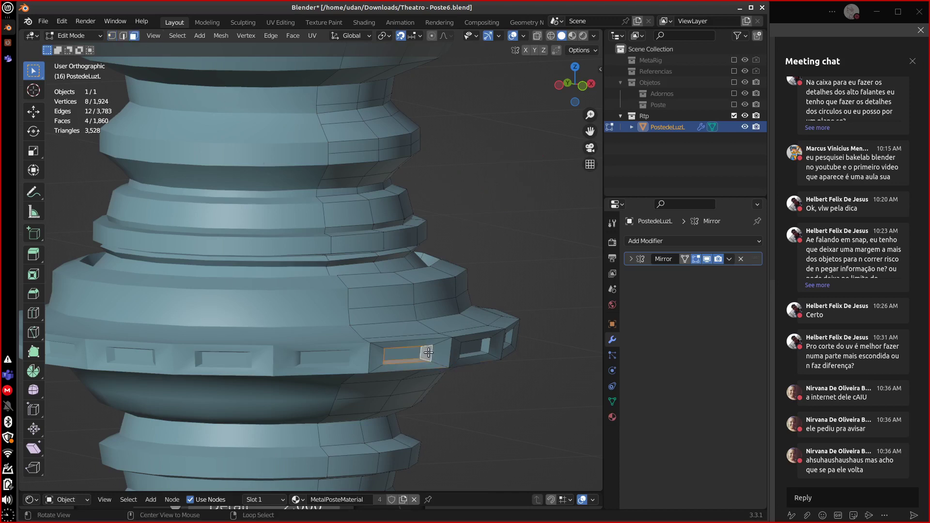
alt+click(416, 356)
scroll(452, 366, down, 3)
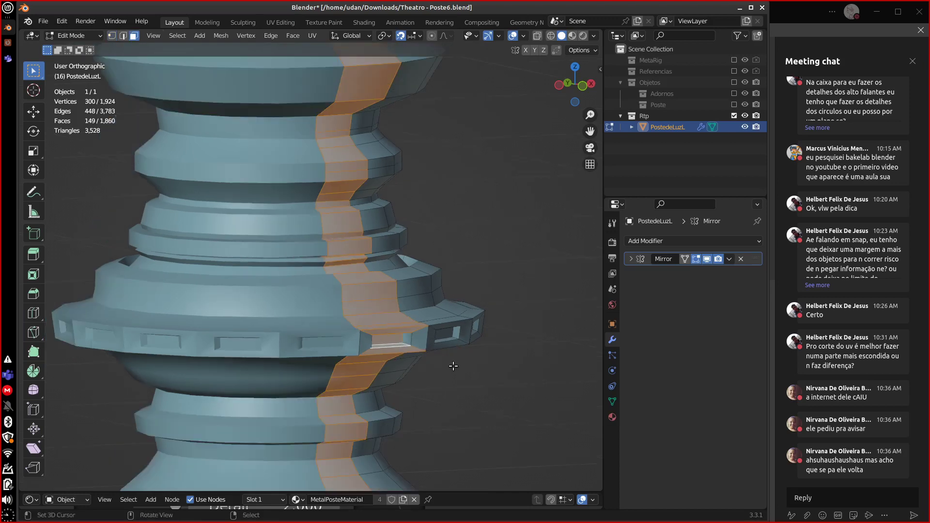
scroll(450, 368, down, 3)
key(Tab)
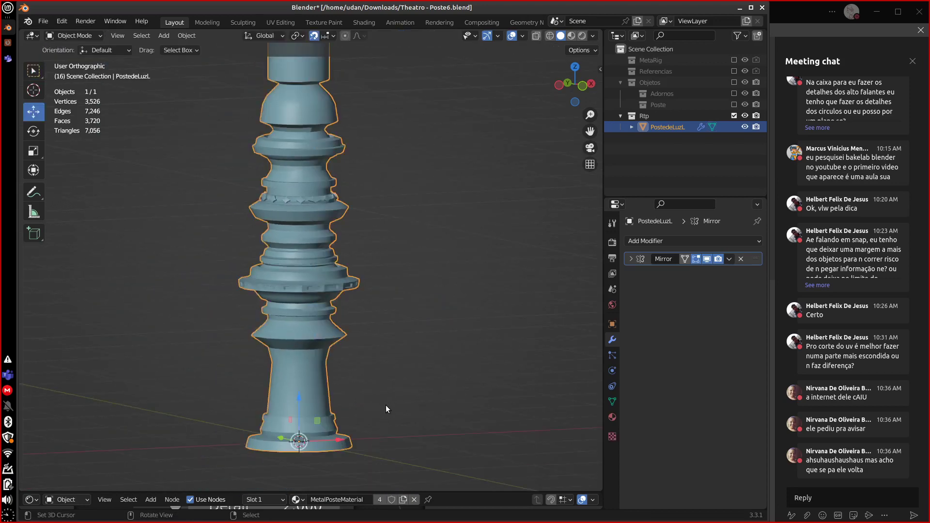
Apply the Mirror modifier to the PostedeLuzL lamp post.
scroll(446, 359, up, 1)
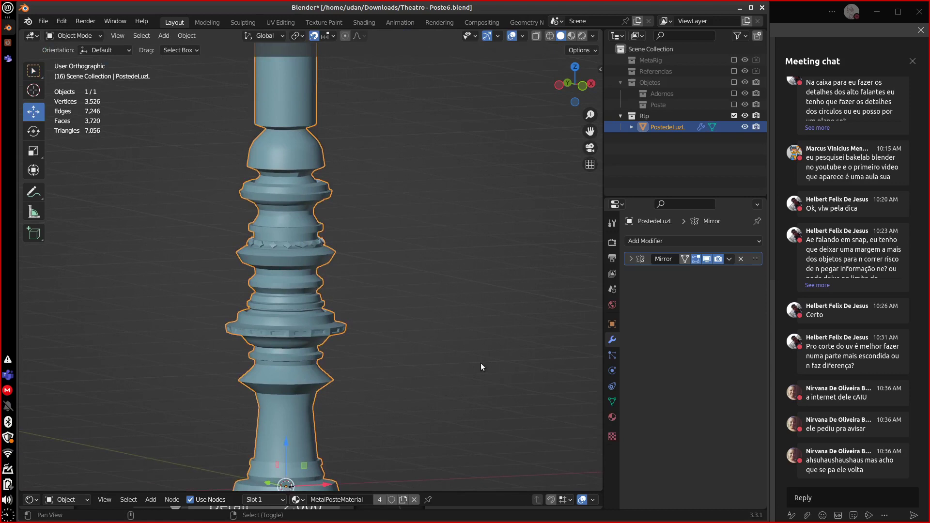
click(741, 258)
key(ctrl+z)
click(631, 260)
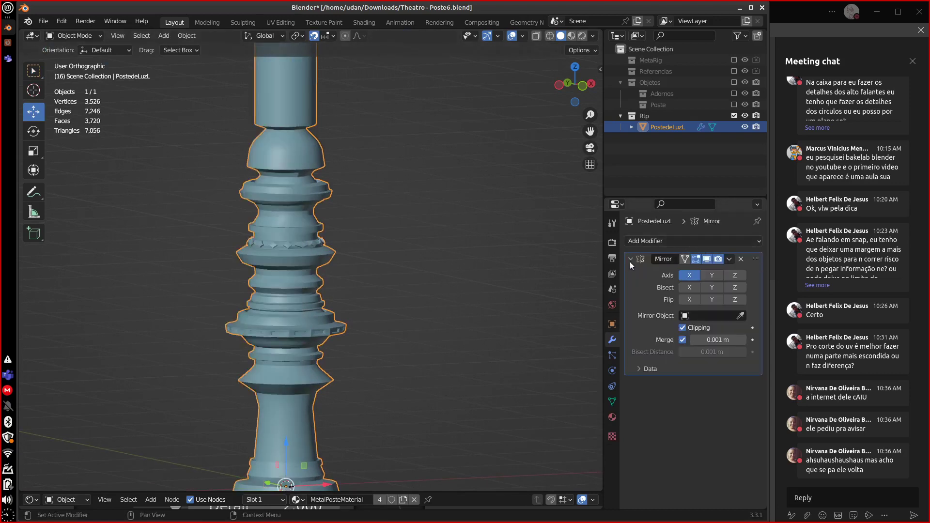
click(729, 259)
click(728, 267)
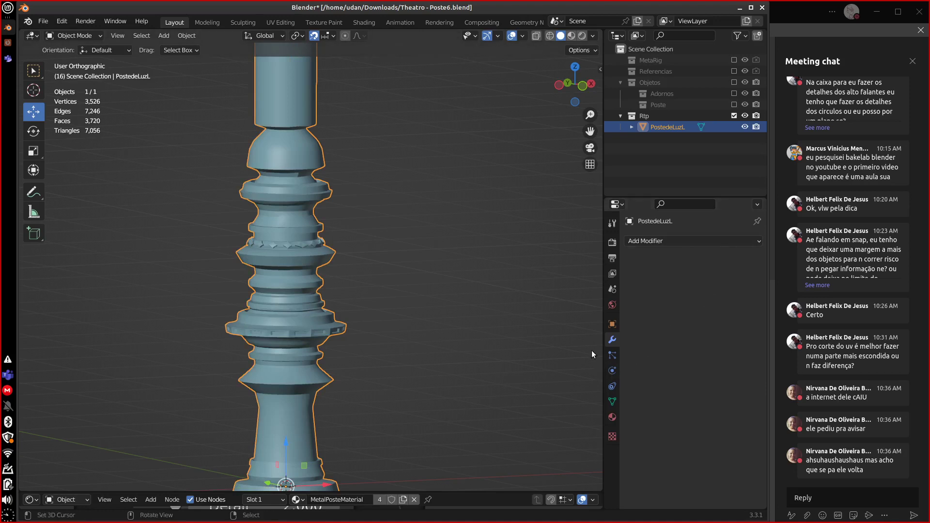
Try a Voxel Remesh modifier on PostedeLuzL, and remove it again.
middle_drag(344, 257, 397, 266)
click(690, 241)
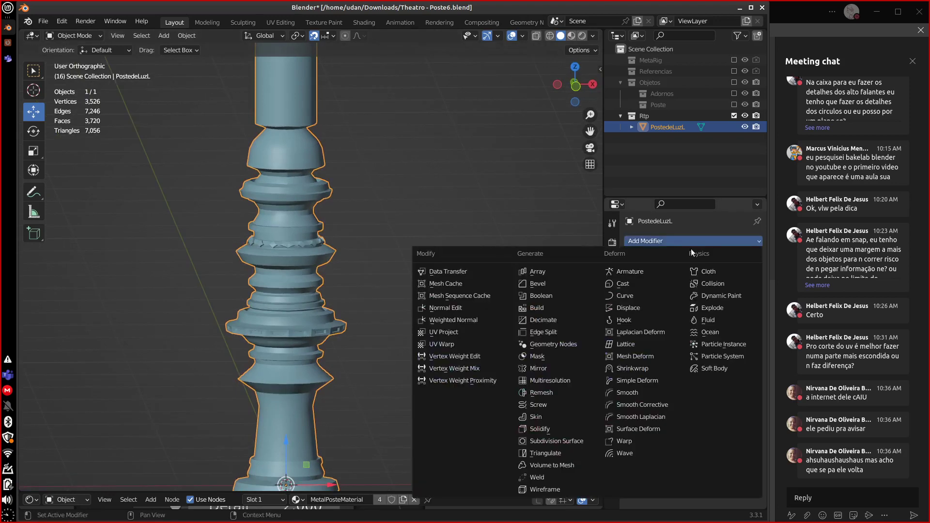
click(574, 393)
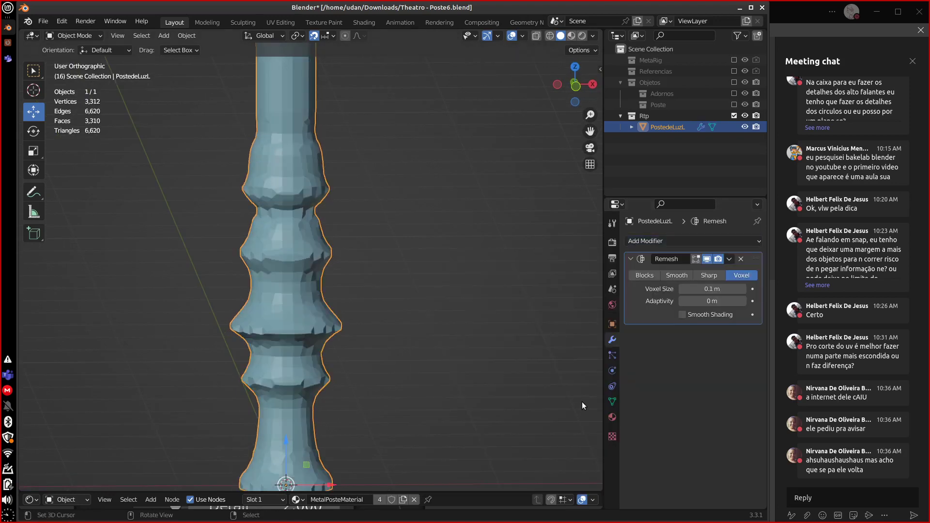
click(740, 259)
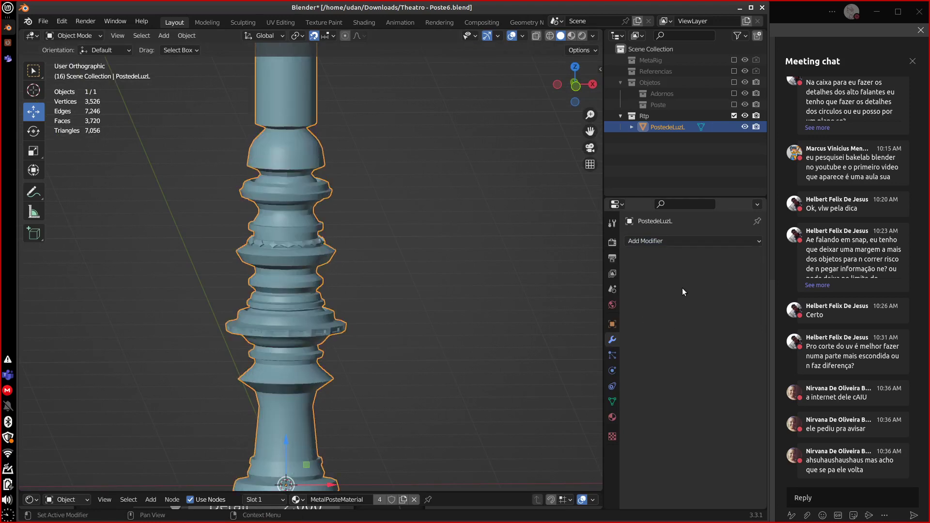
click(675, 247)
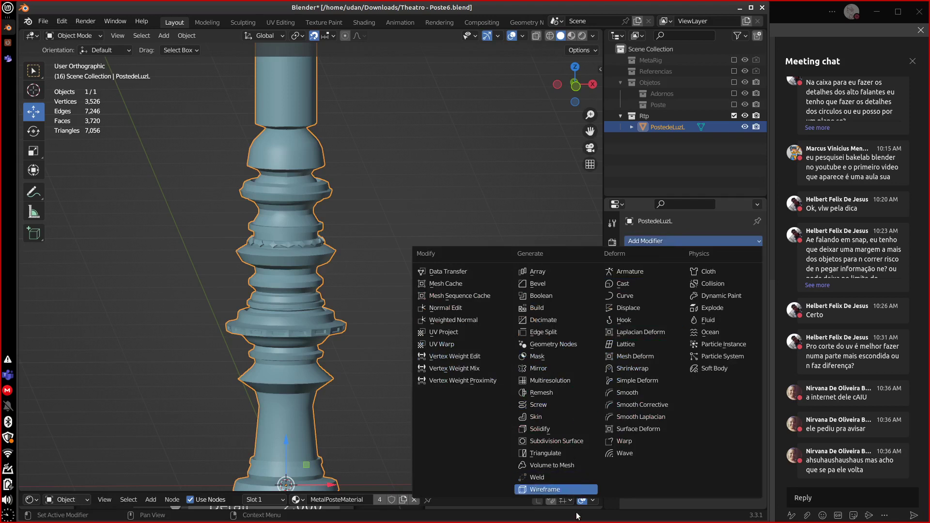
key(l)
scroll(575, 483, down, 3)
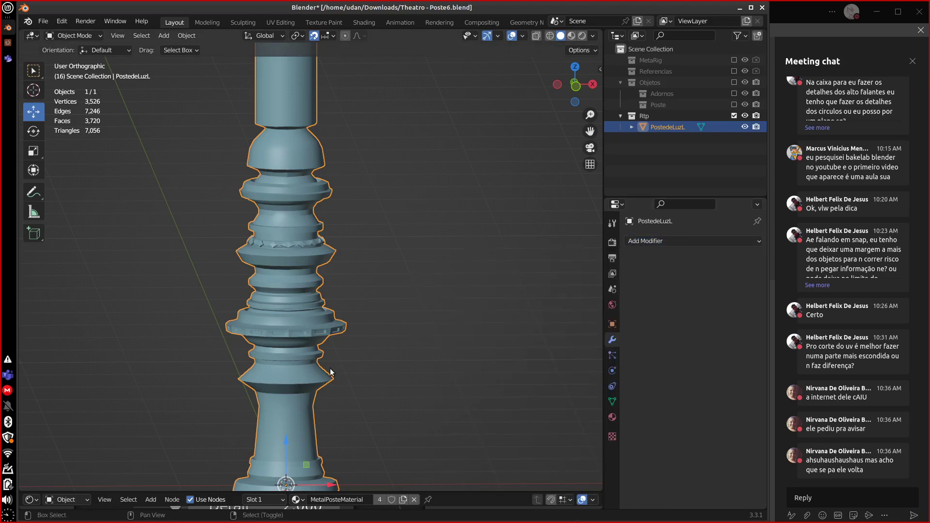
Duplicate the PostedeLuzL lamp post in place.
key(shift+d)
key(Escape)
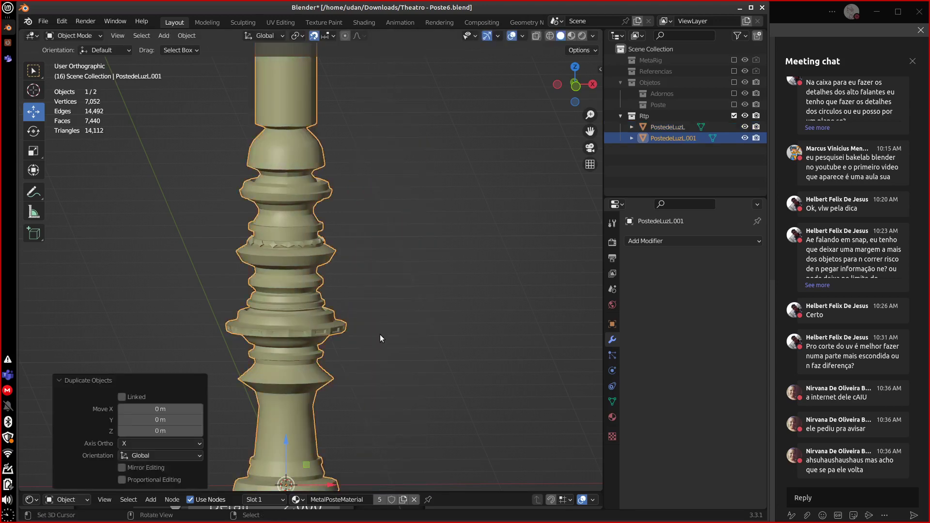
Add a Voxel Remesh modifier to the duplicate, followed by a Shrinkwrap modifier that targets PostedeLuzL.
click(690, 240)
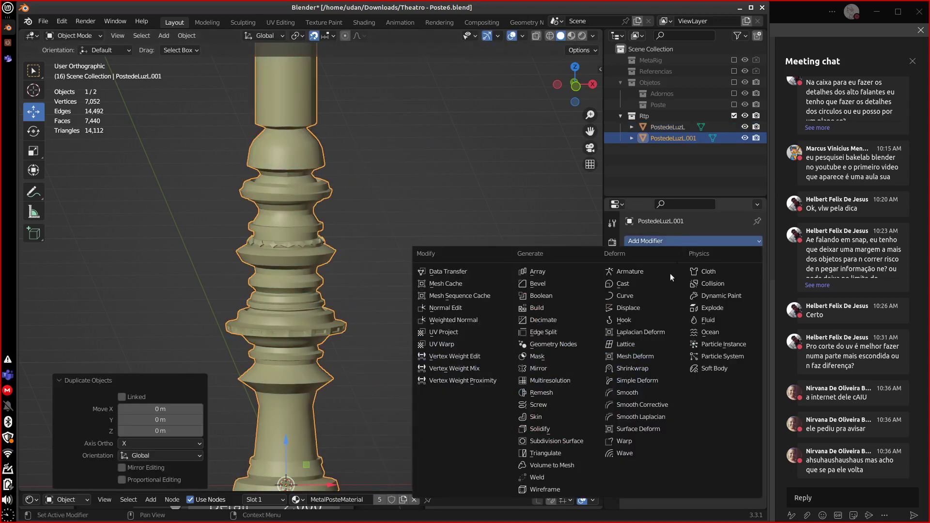
click(565, 392)
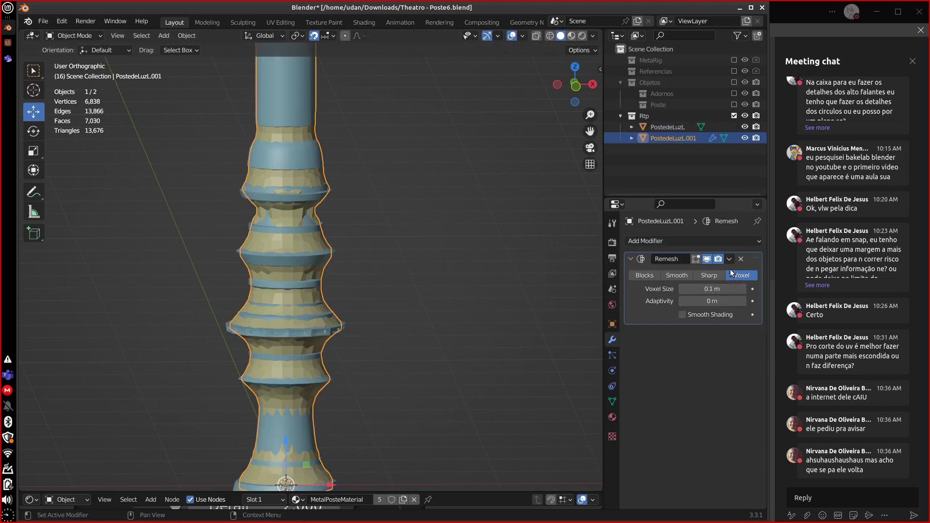
click(700, 241)
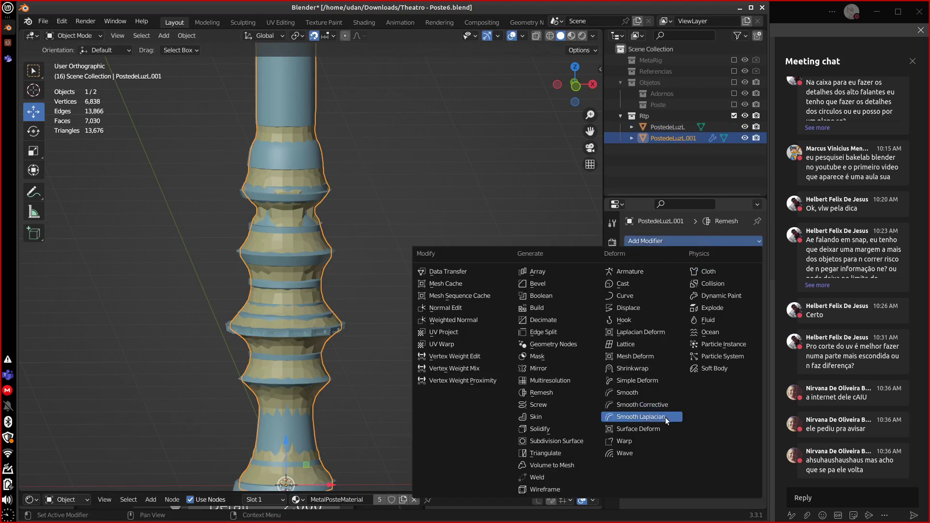
click(656, 370)
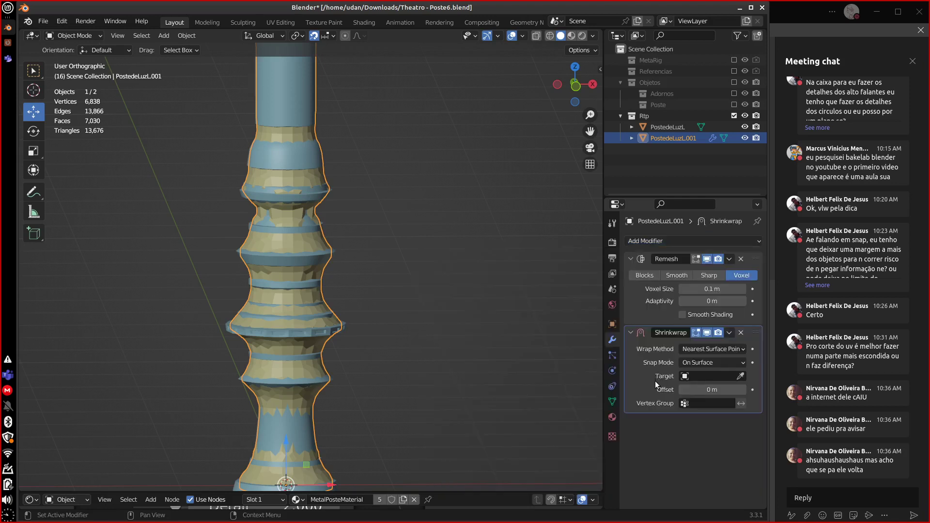
click(719, 377)
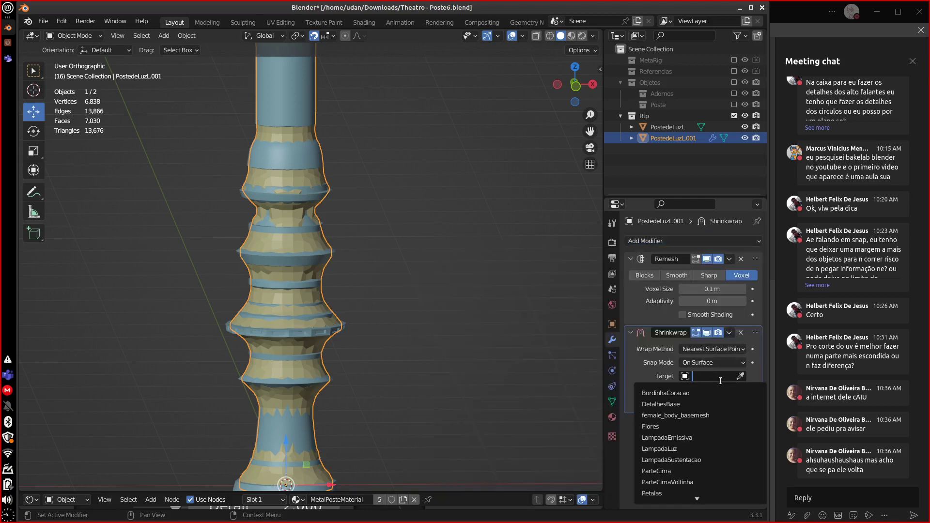
text(pos)
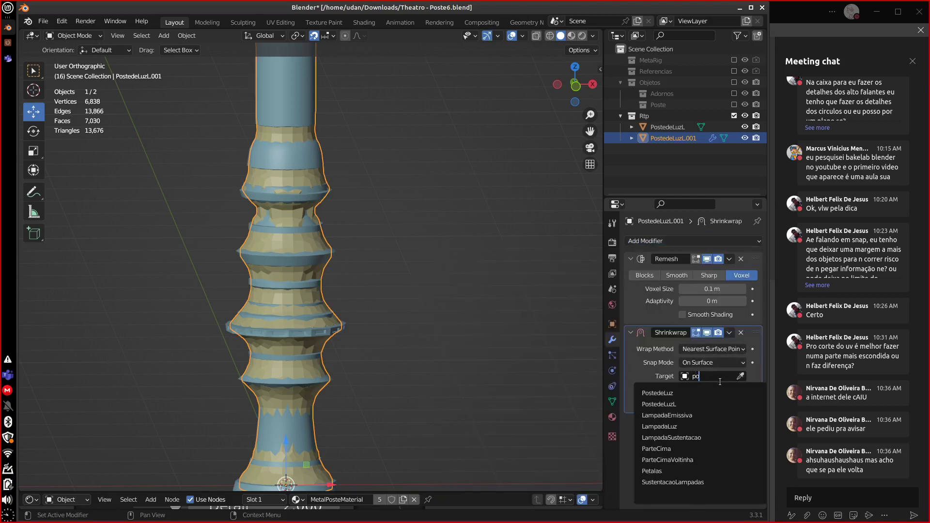
click(687, 404)
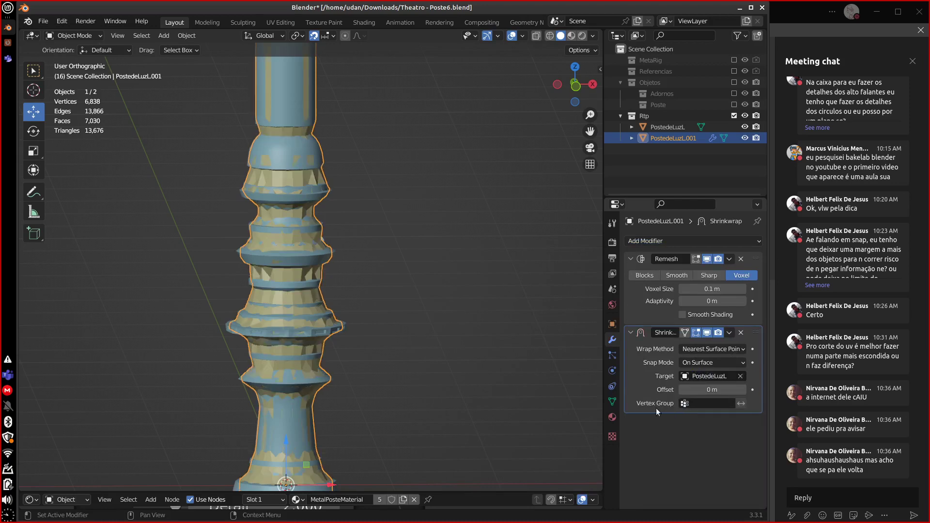
Compare the remeshed duplicate with the original by toggling the visibility of PostedeLuzL.
middle_drag(484, 395, 455, 401)
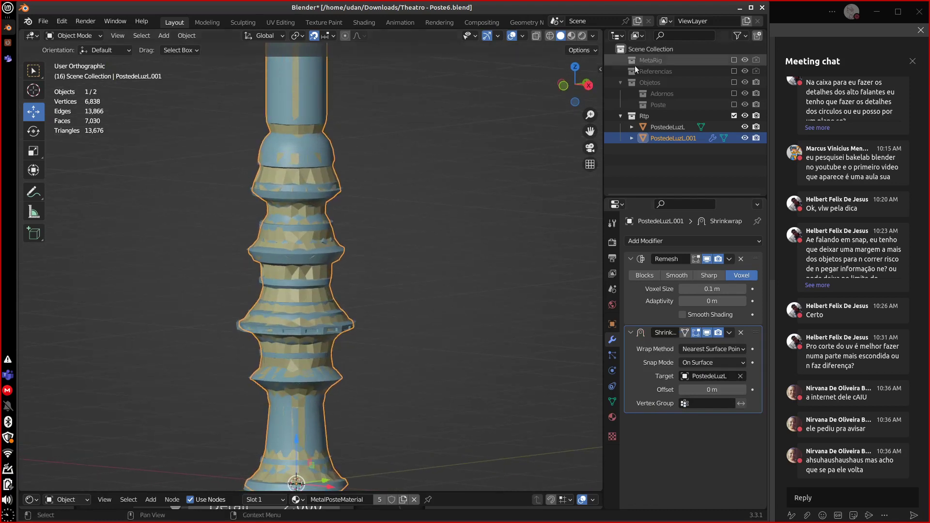
click(746, 127)
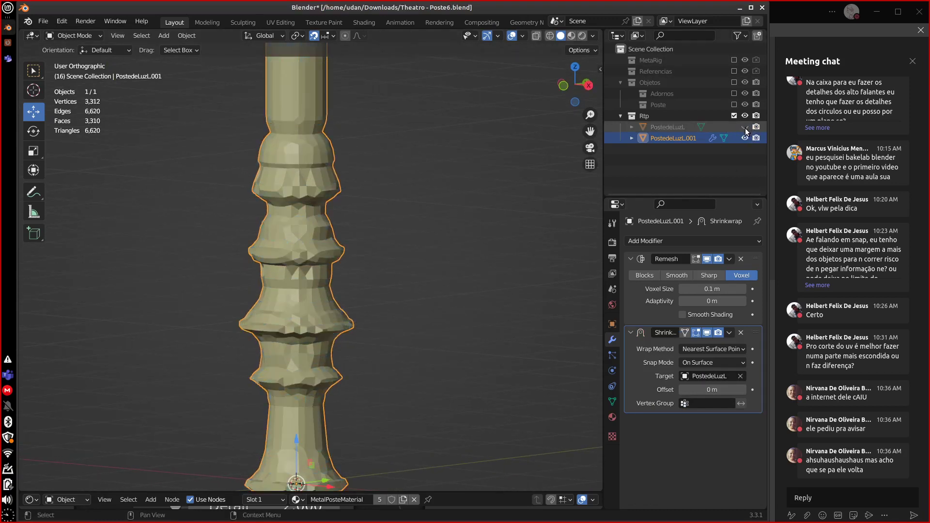
click(745, 128)
click(746, 129)
click(745, 129)
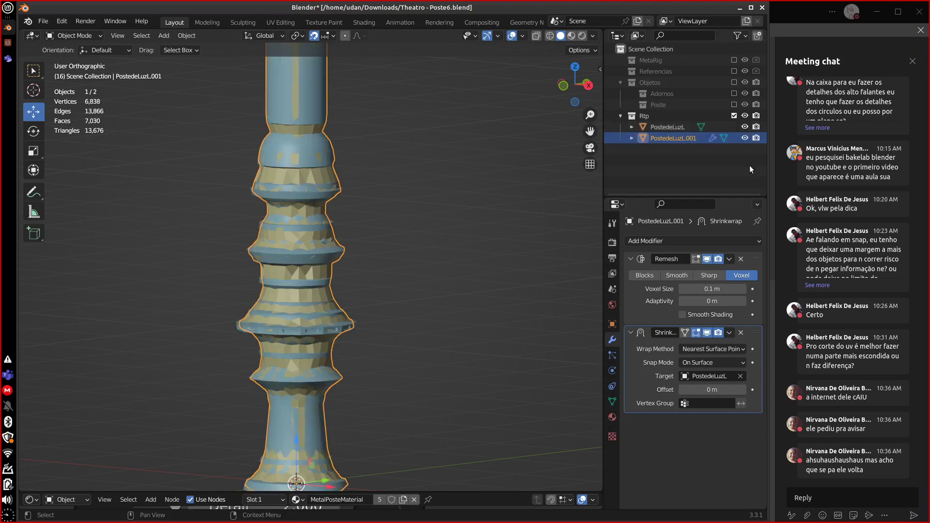
Remove the Shrinkwrap and Remesh modifiers from the duplicate.
click(741, 332)
click(741, 264)
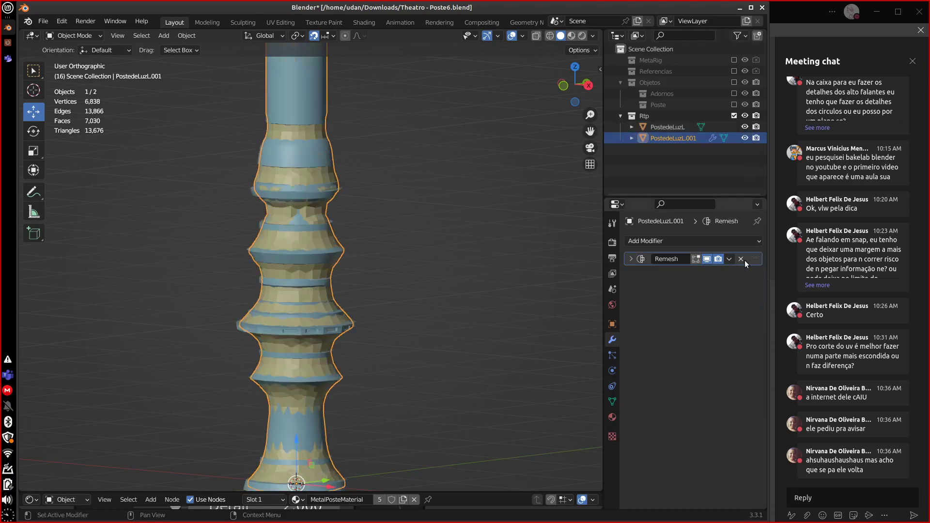
click(740, 260)
Add a Decimate modifier to the duplicate lamp post, in Collapse mode with a ratio of 0.5.
click(699, 240)
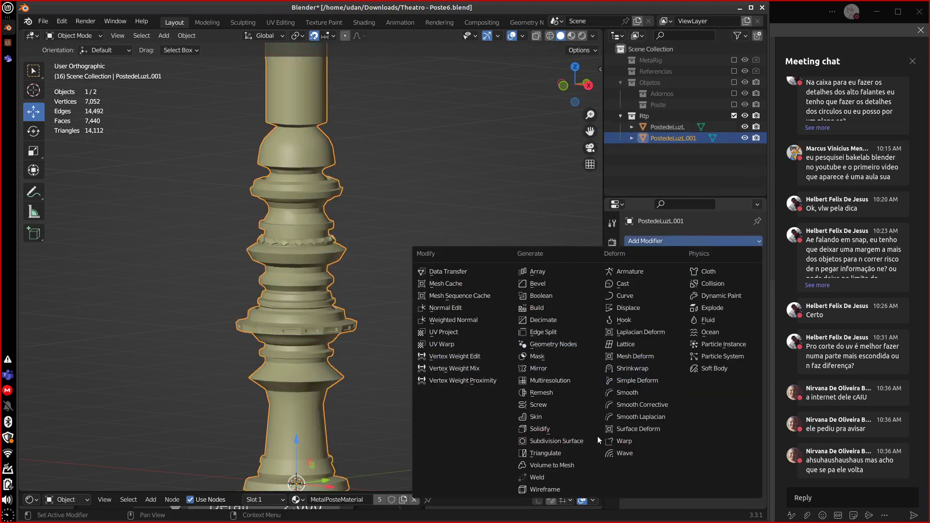
click(564, 321)
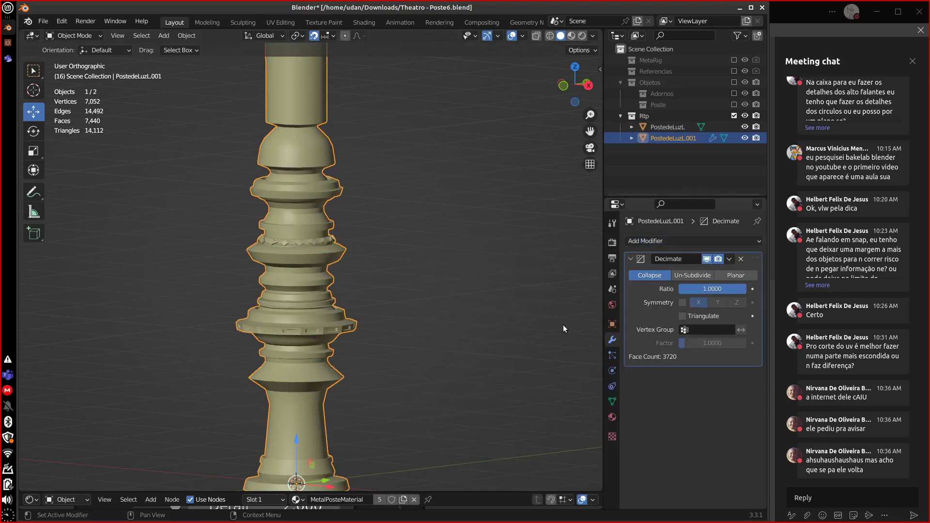
click(715, 289)
text(0.5)
key(Return)
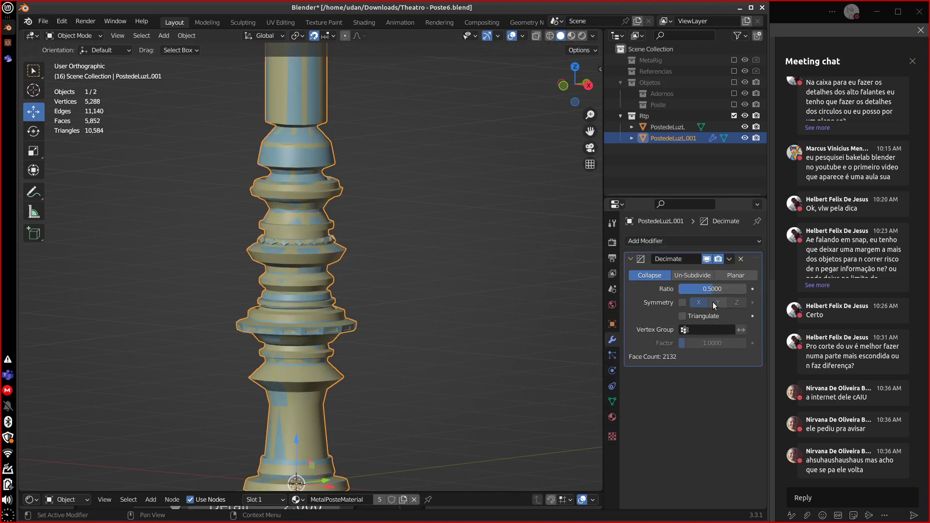
Hide the original PostedeLuzL and set the duplicate's Decimate ratio to 0.1.
click(744, 127)
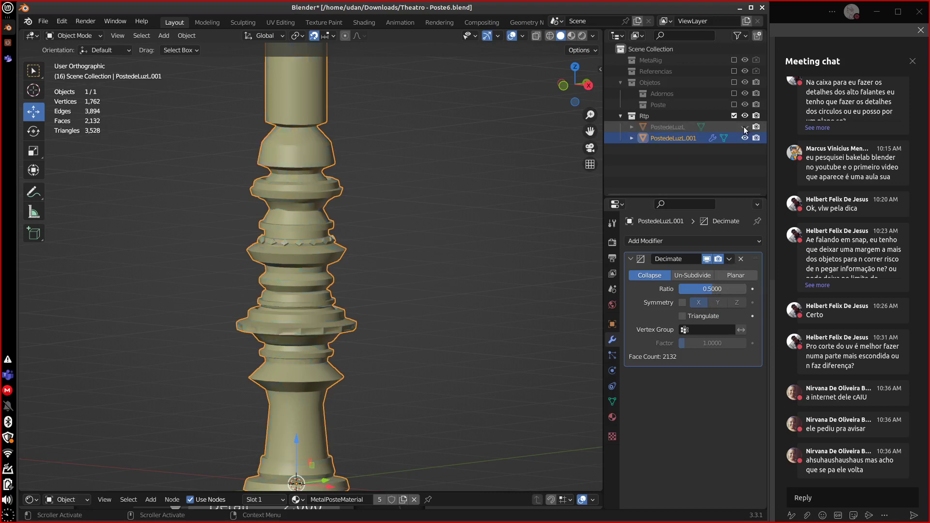
click(711, 288)
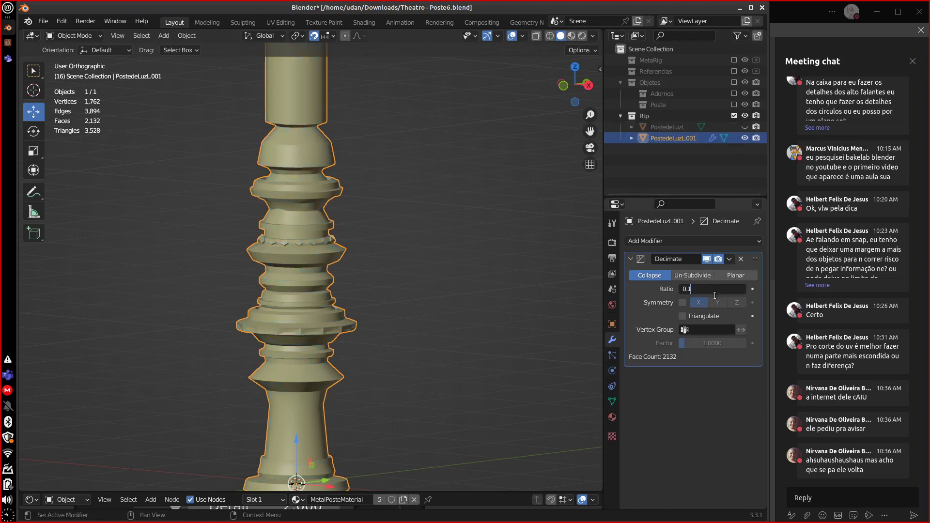
text(0.1)
key(Return)
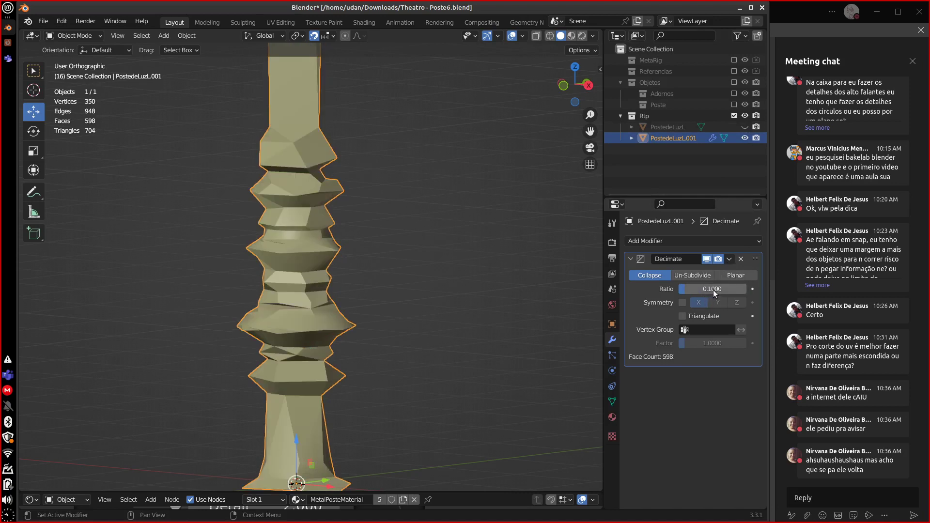
Switch the duplicate's Decimate modifier to Un-Subdivide mode and raise its iterations by one.
click(715, 289)
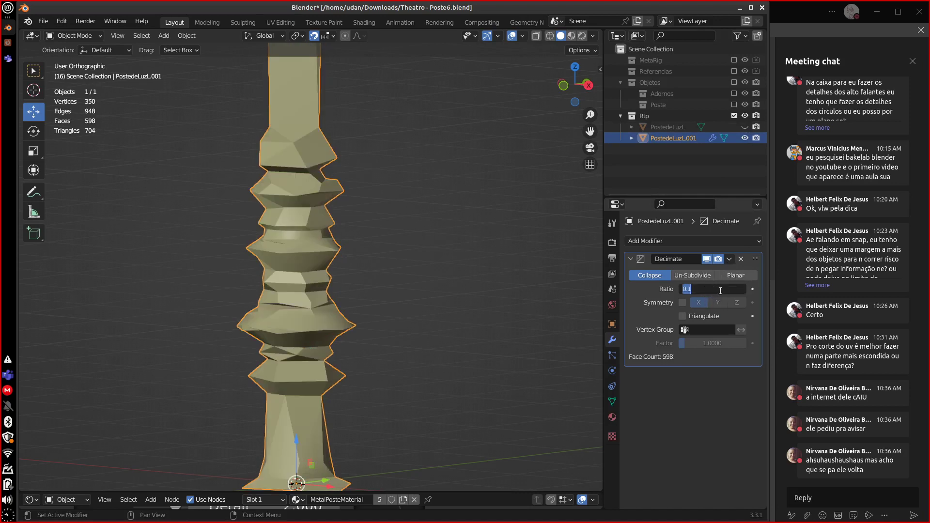
click(696, 277)
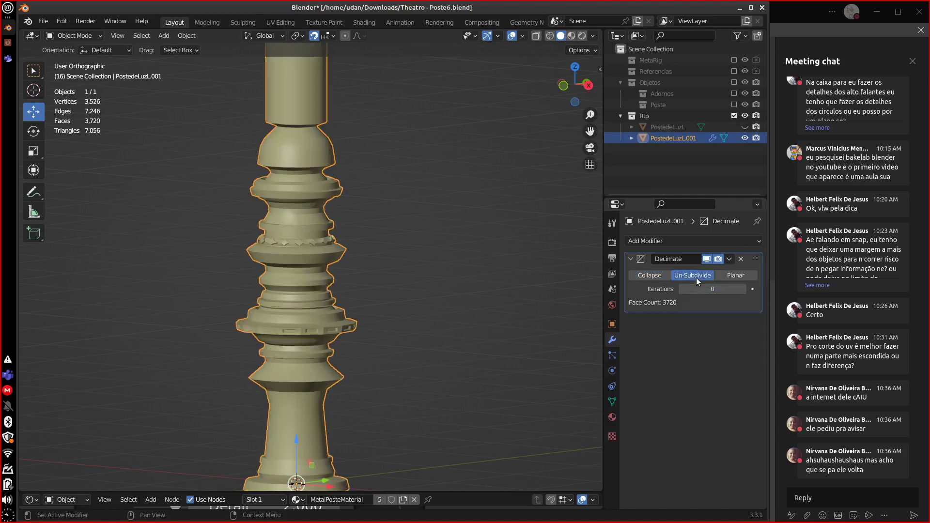
click(742, 290)
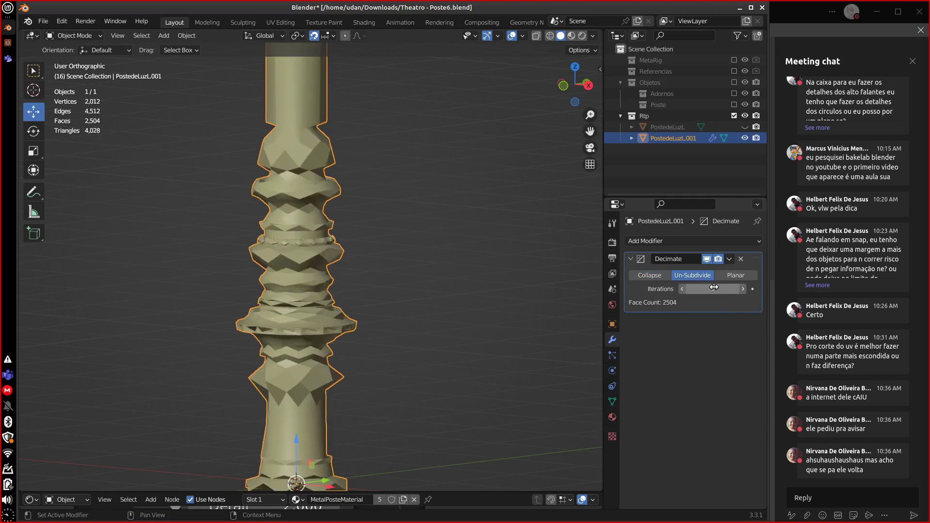
Switch the duplicate's Decimate modifier to Planar mode and set its angle limit to 10°.
click(732, 276)
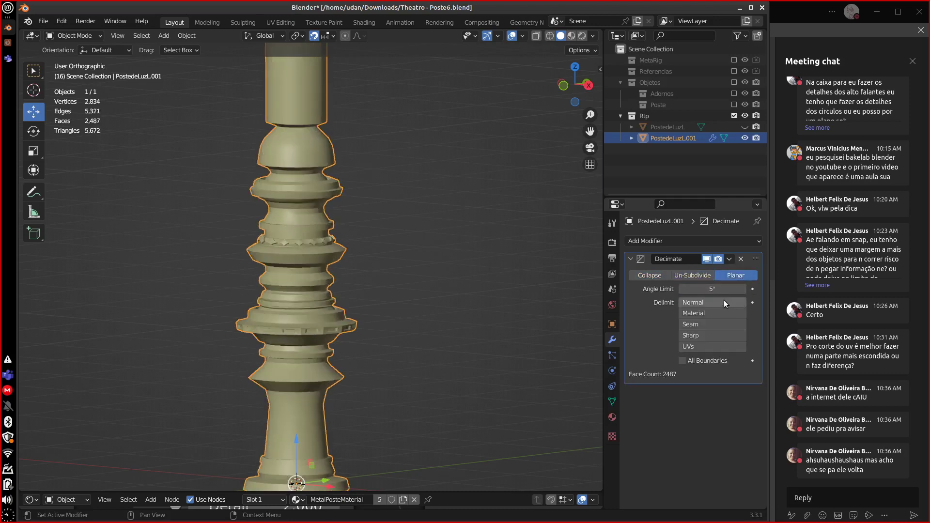
drag(711, 289, 720, 291)
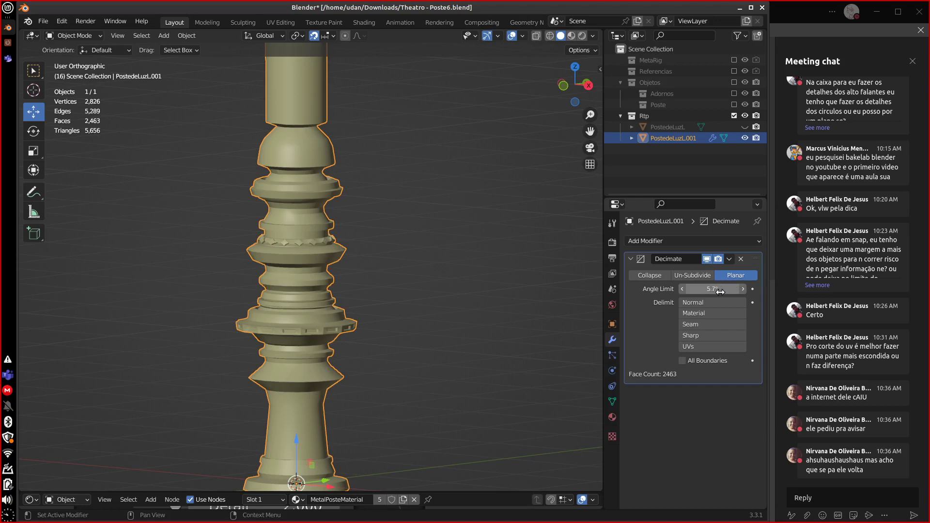
click(715, 288)
text(10)
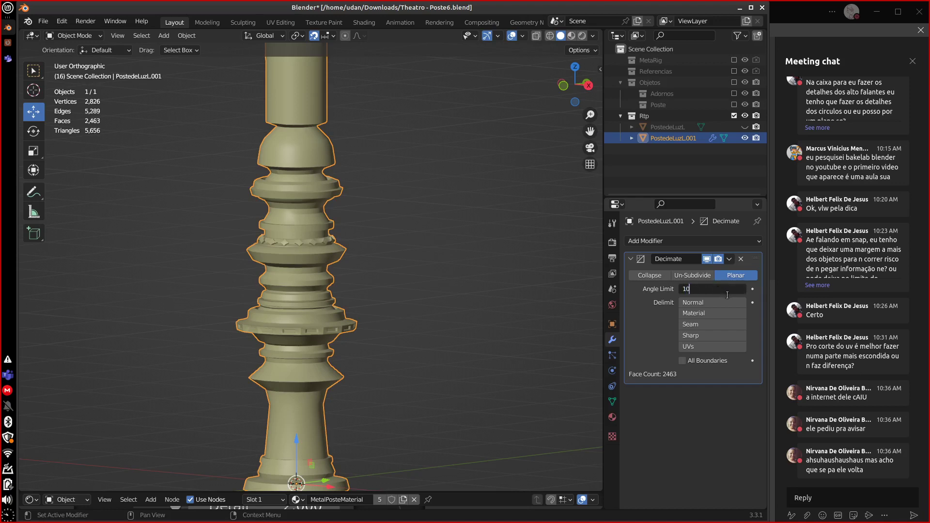
key(Return)
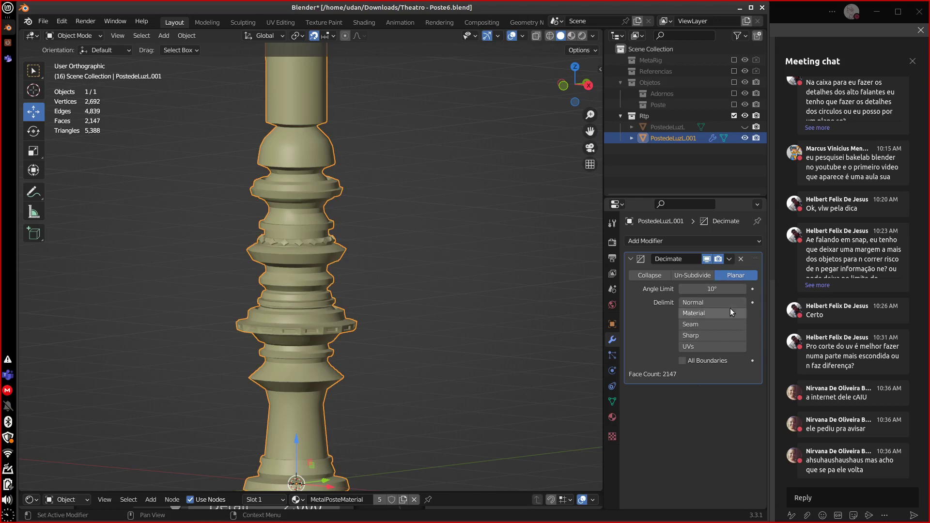
Set the Planar Decimate angle limit to 20°.
click(714, 289)
text(2)
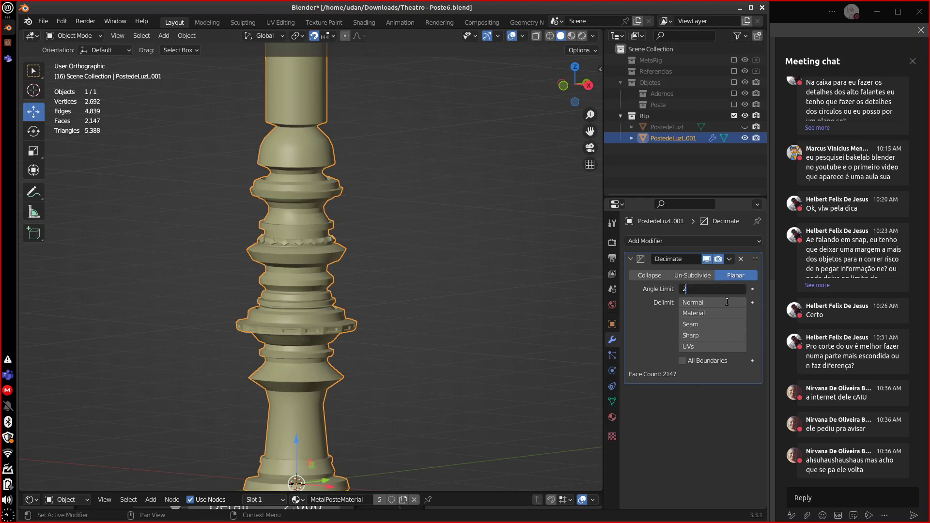
text(0)
key(Return)
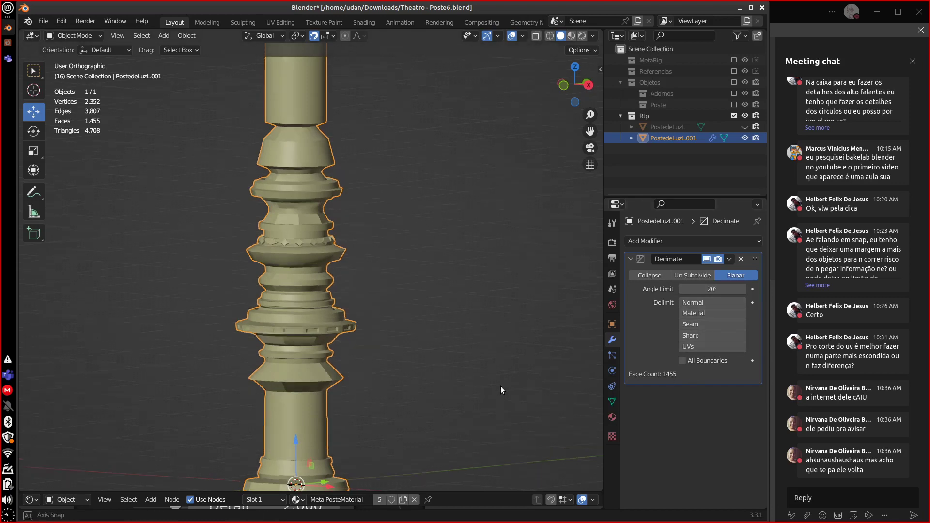
Compare the planar-decimated duplicate with the original post by toggling the visibility of PostedeLuzL.
middle_drag(501, 386, 524, 381)
click(745, 127)
click(745, 127)
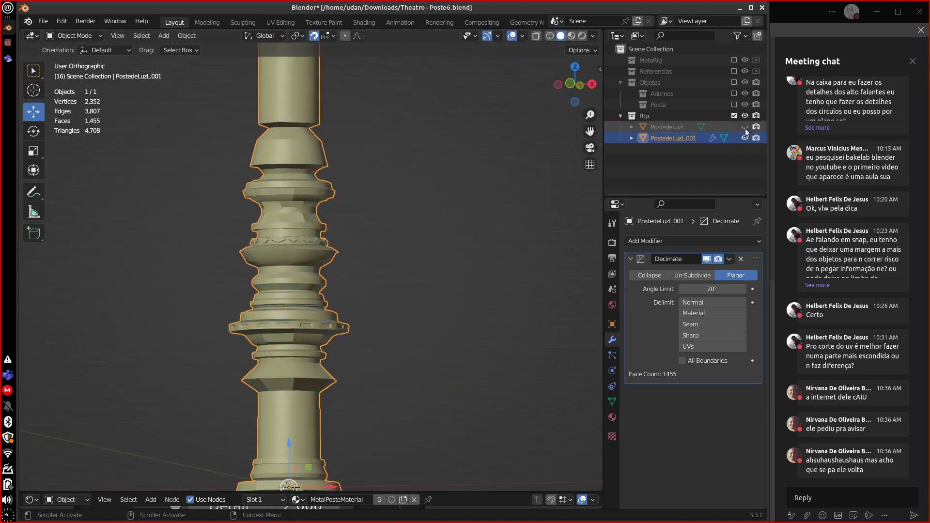
click(744, 127)
click(745, 127)
middle_drag(414, 424, 434, 404)
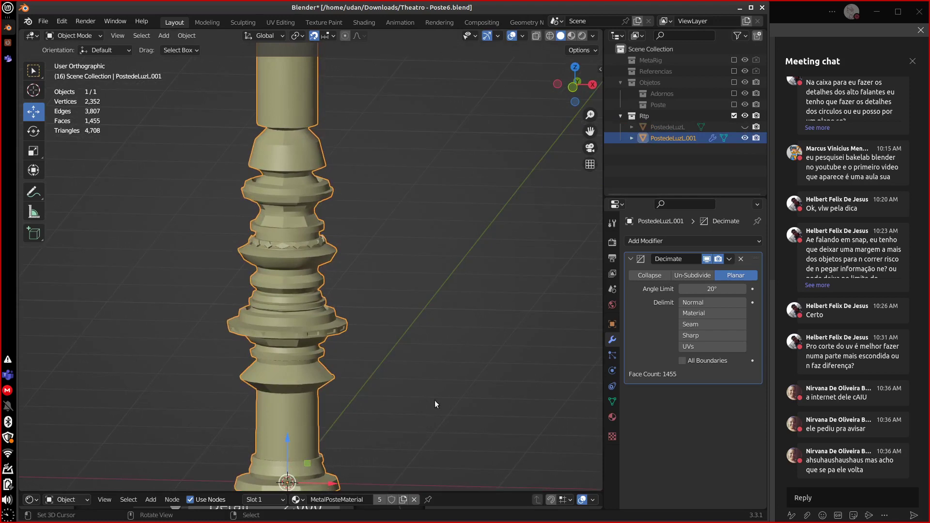
Delete the duplicate PostedeLuzL.001 along with its Decimate modifier, and unhide the original PostedeLuzL.
click(740, 259)
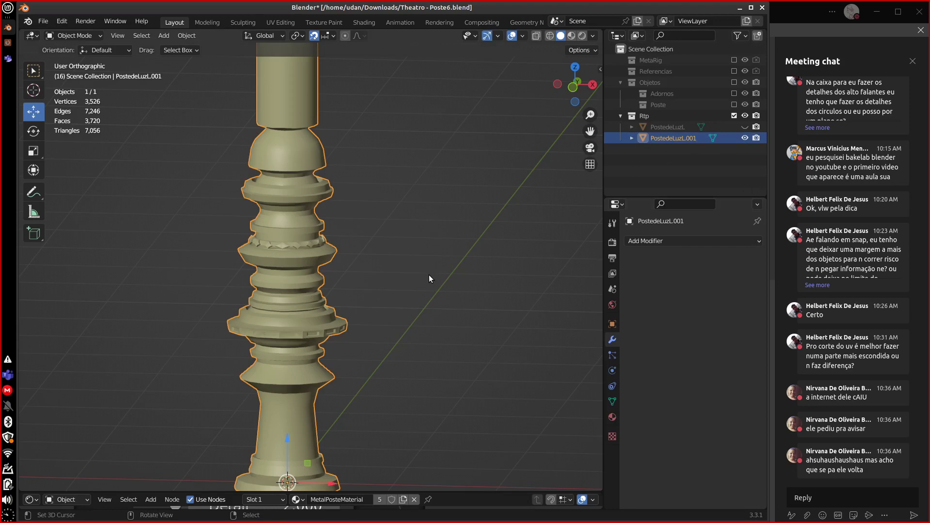
key(Delete)
click(745, 127)
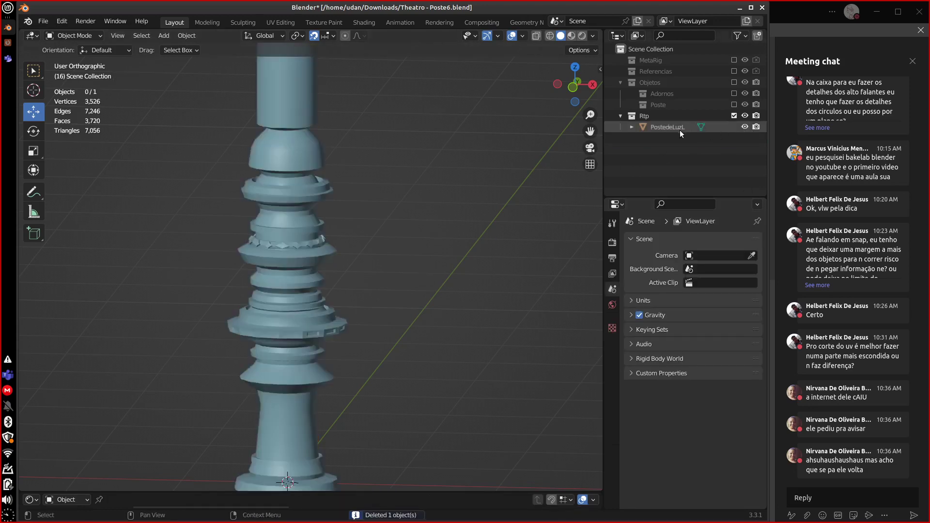
Select the original PostedeLuzL and frame its base in front orthographic view.
click(679, 129)
mouse_move(425, 306)
middle_down()
mouse_move(400, 359)
mouse_move(394, 349)
mouse_move(426, 304)
middle_up()
key(KP_1)
shift+middle_drag(423, 341, 464, 274)
scroll(416, 351, up, 2)
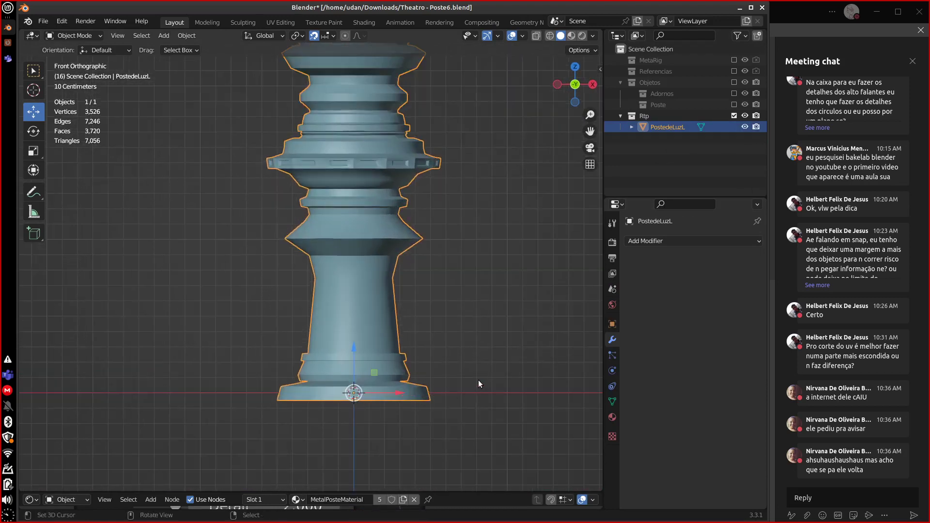
shift+middle_drag(426, 387, 380, 356)
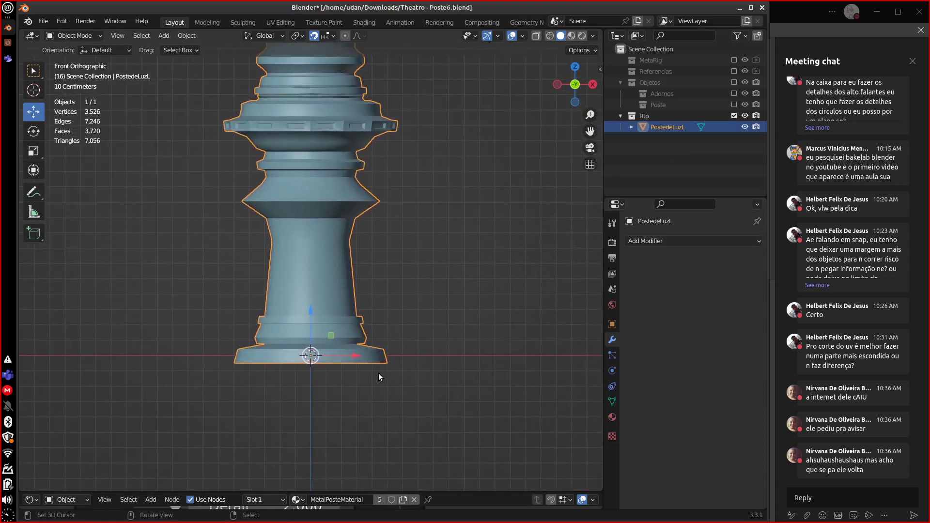
key(g)
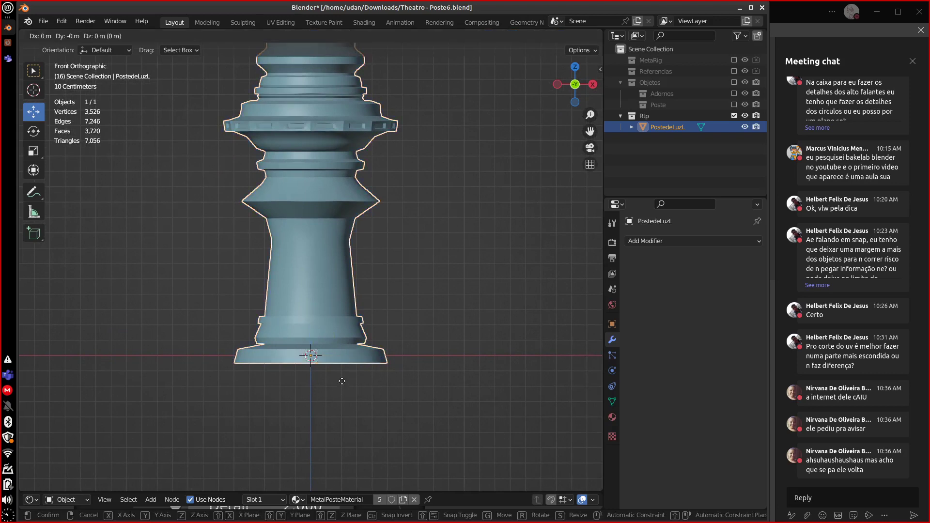
key(z)
right_click(337, 388)
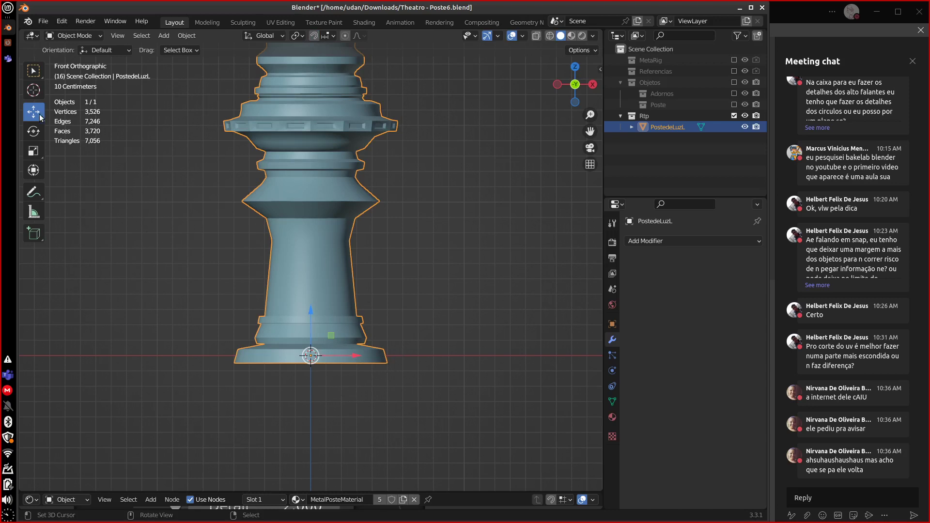
Add a mesh cylinder with 16 vertices at the world origin, at the base of the lamp post.
key(w)
key(shift+a)
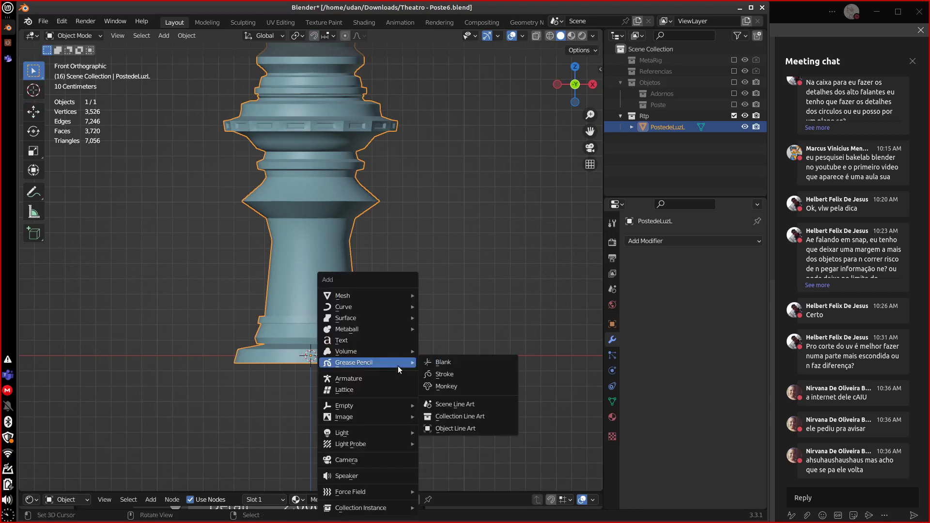
mouse_move(401, 299)
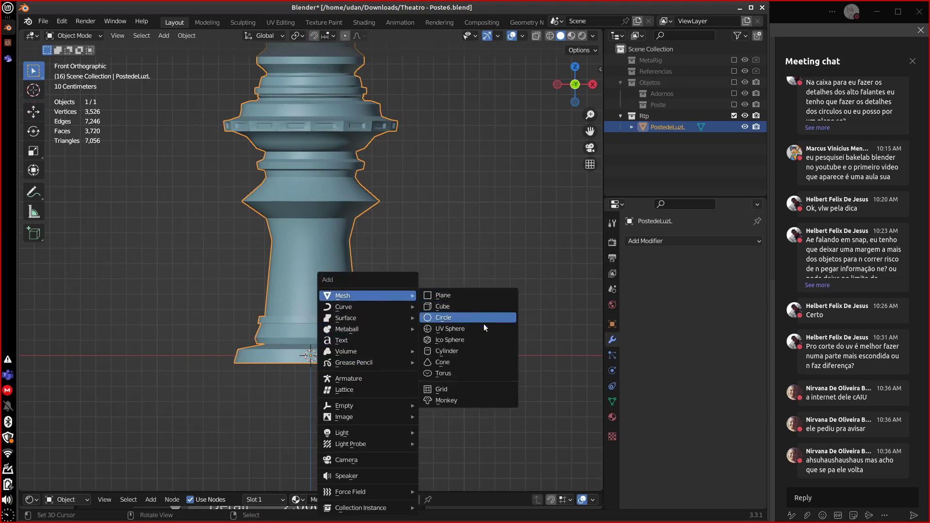
click(476, 351)
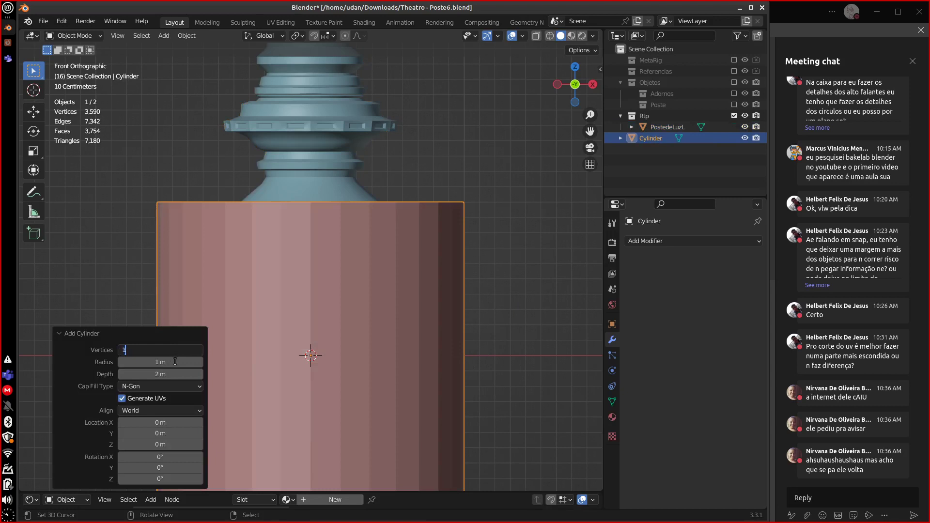
text(16)
key(Return)
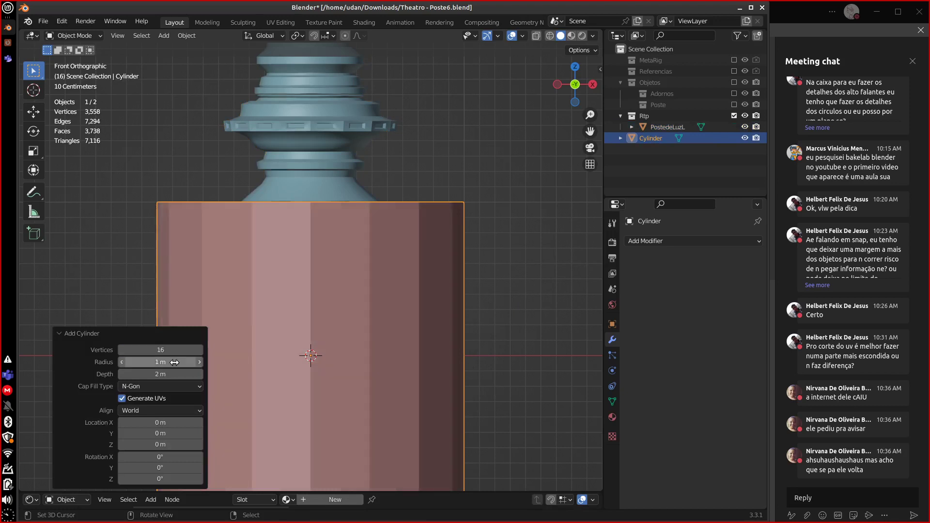
click(71, 334)
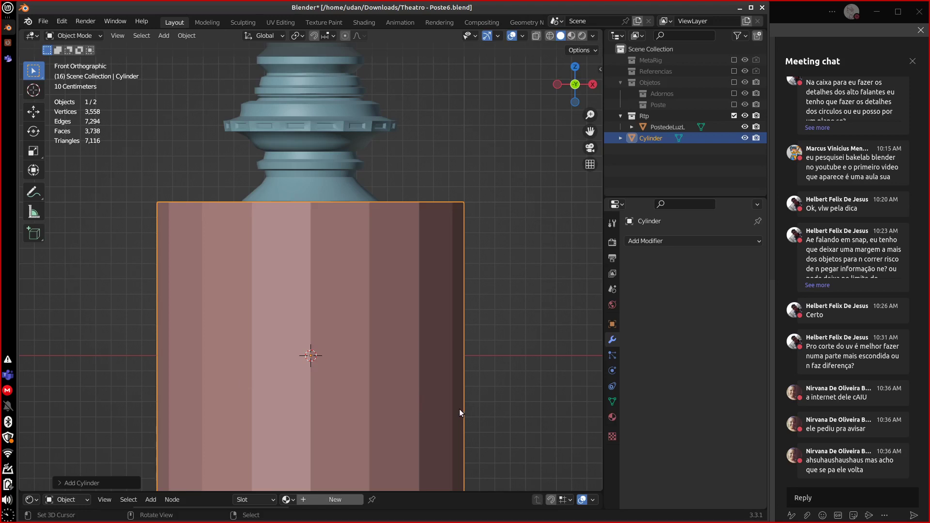
In Edit Mode, scale the cylinder down to slightly wider than the post's base and flatten it along Z to the base plate's height.
key(Tab)
key(s)
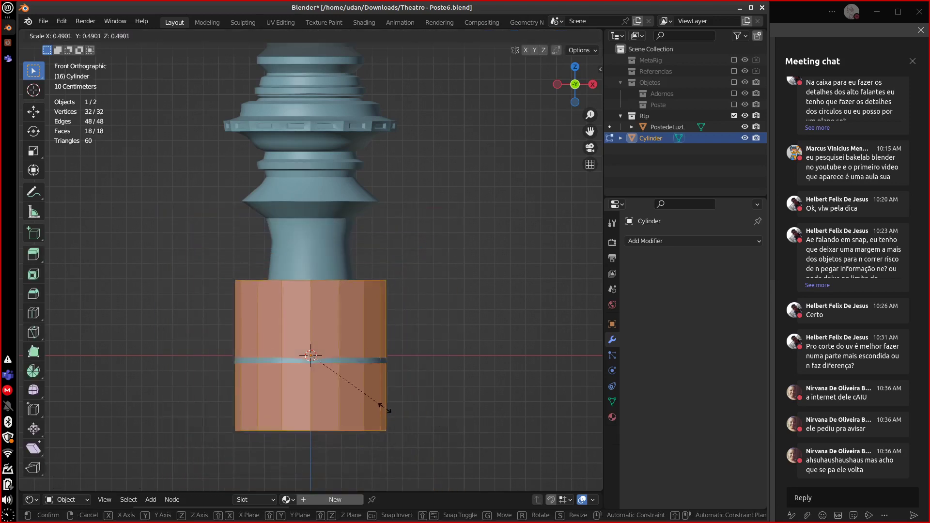
click(391, 414)
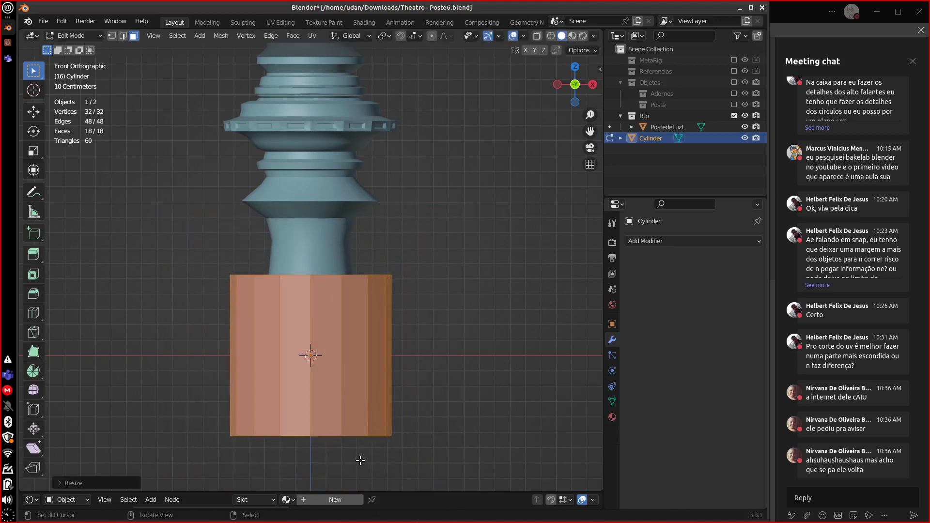
key(s)
key(z)
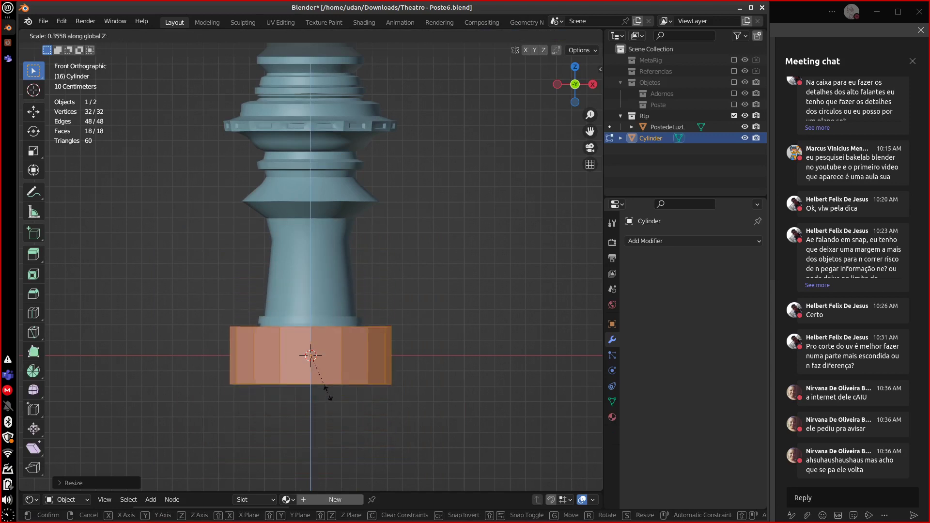
click(312, 367)
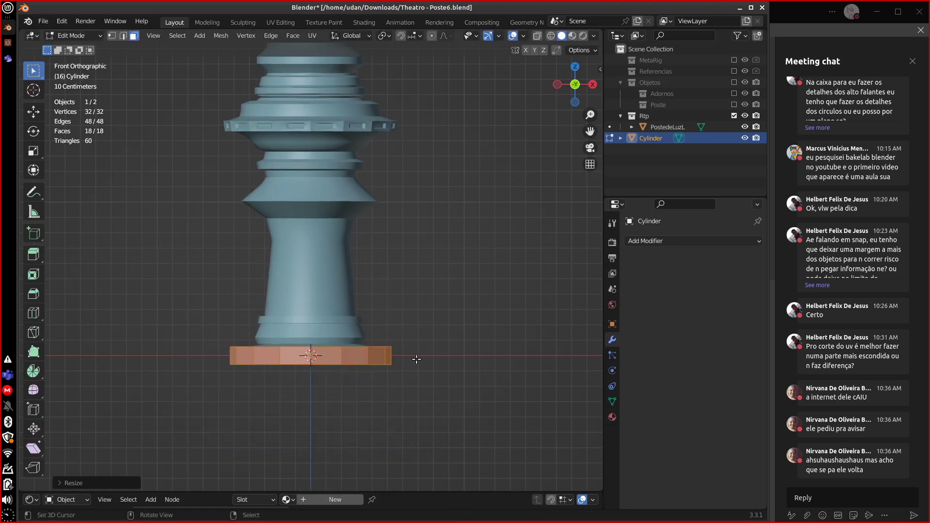
Set the cylinder's viewport display to Wire so the lamp post can be seen through it.
click(612, 401)
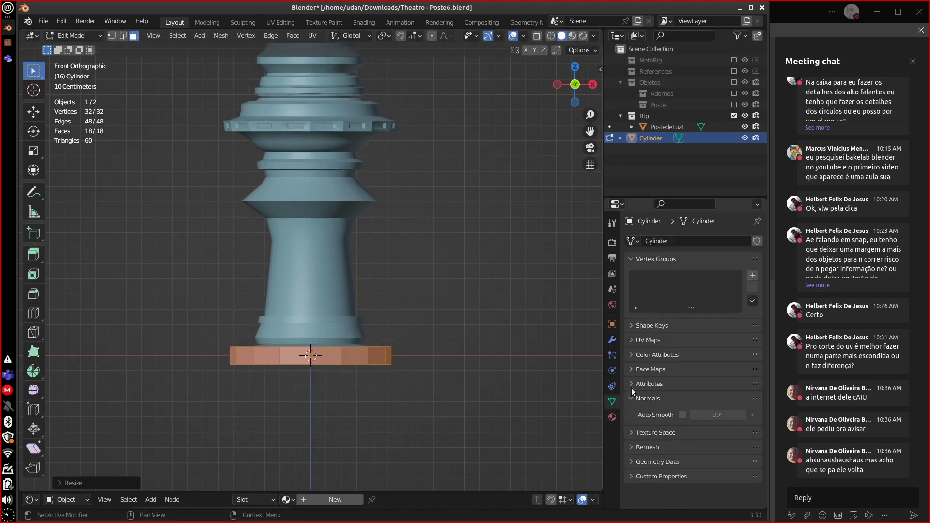
click(612, 324)
scroll(763, 368, down, 5)
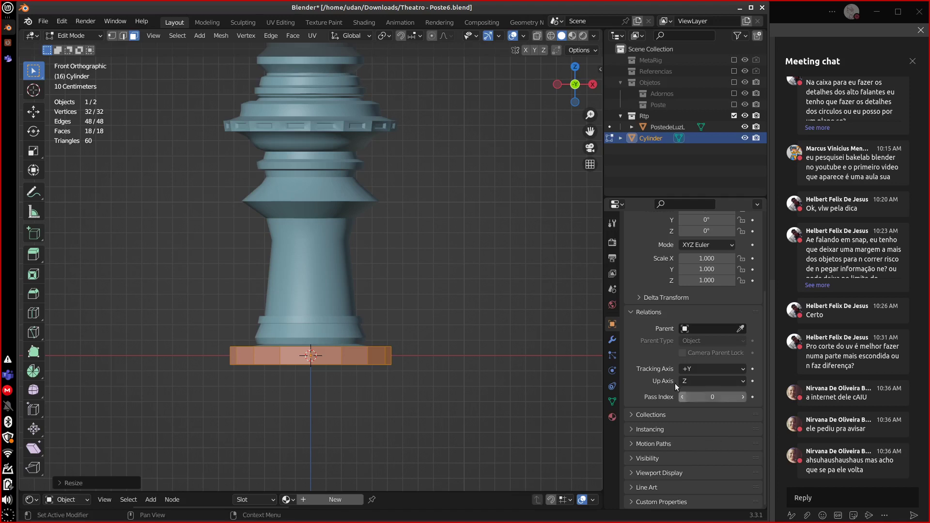
click(648, 313)
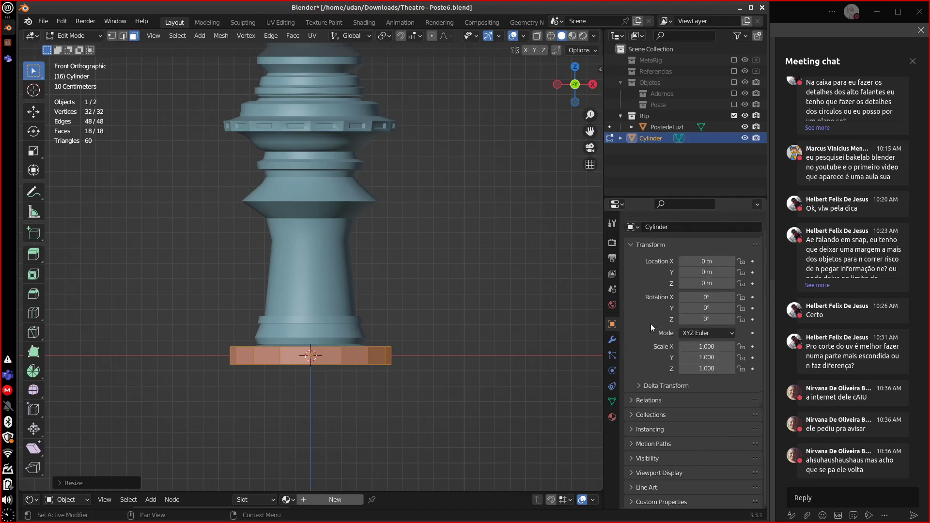
click(672, 473)
scroll(763, 405, down, 5)
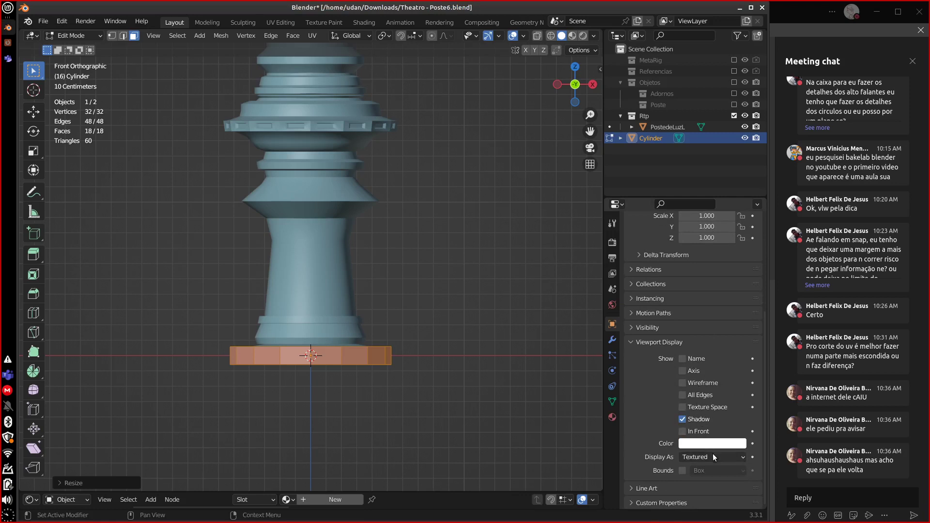
click(712, 455)
click(708, 431)
Delete the top cap face of the cylinder.
middle_drag(473, 388, 406, 393)
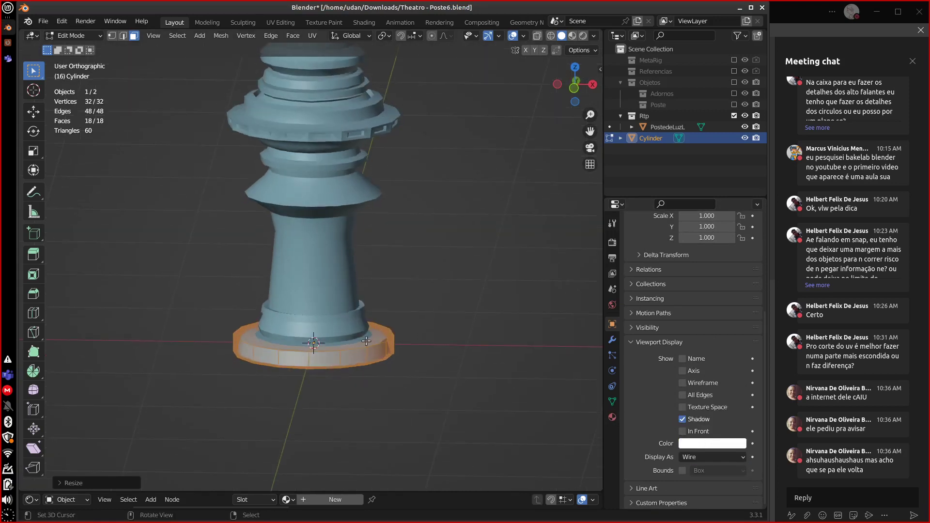
click(326, 342)
key(x)
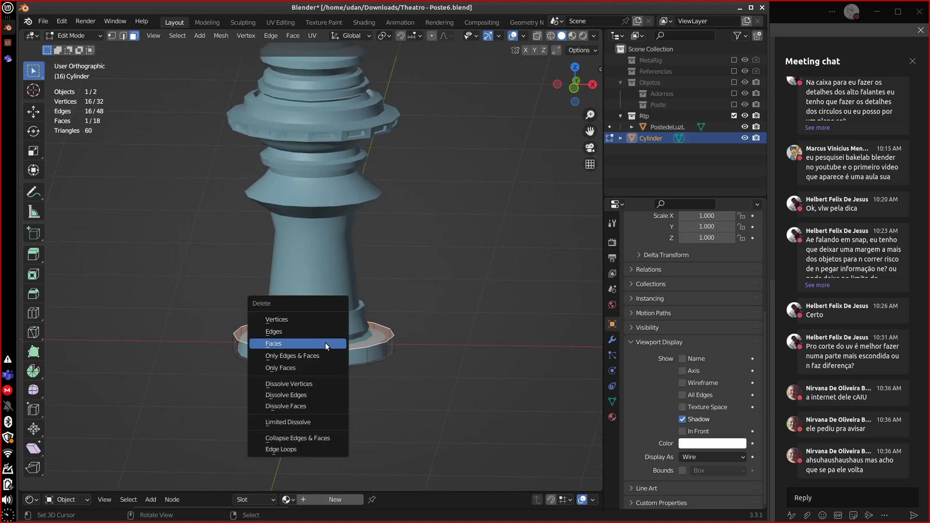
click(329, 344)
Scale the entire cylinder mesh down to about 0.95 so it fits the base plate's width more closely.
click(112, 36)
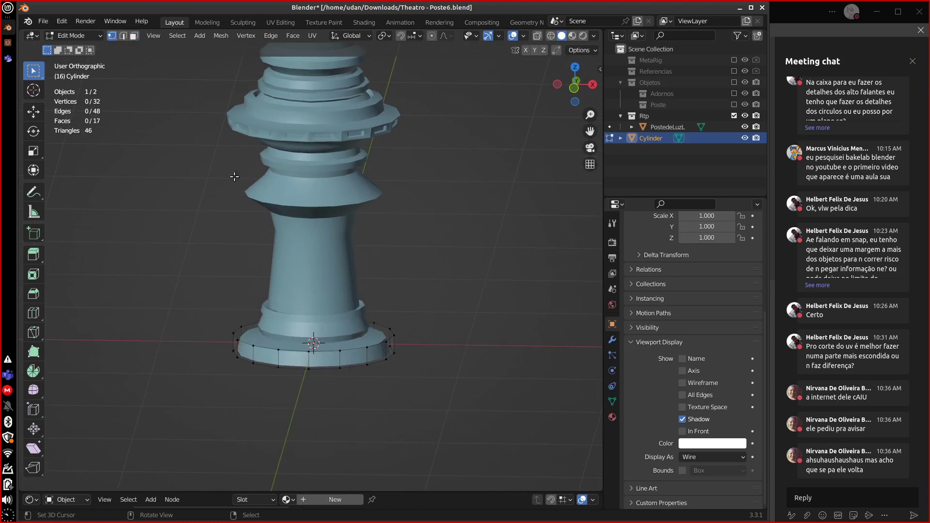
key(KP_1)
alt+click(361, 347)
scroll(398, 317, up, 3)
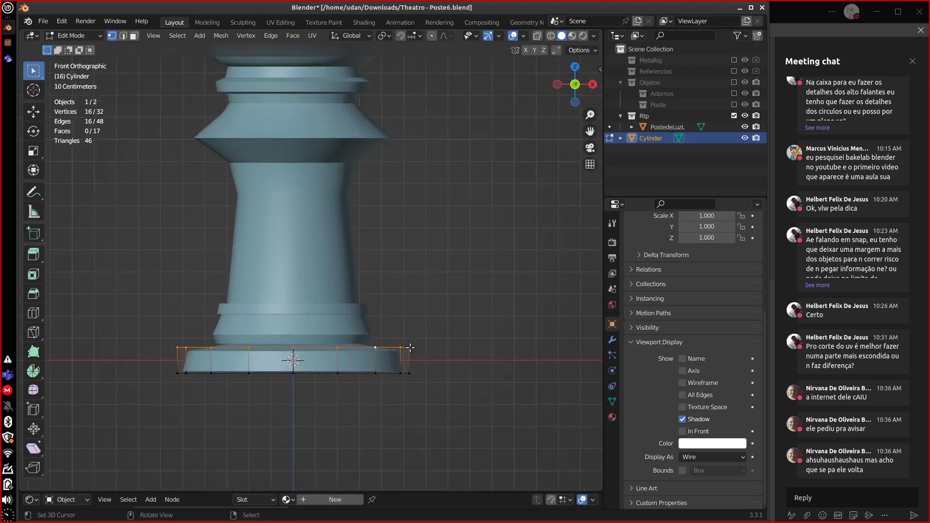
key(ctrl+l)
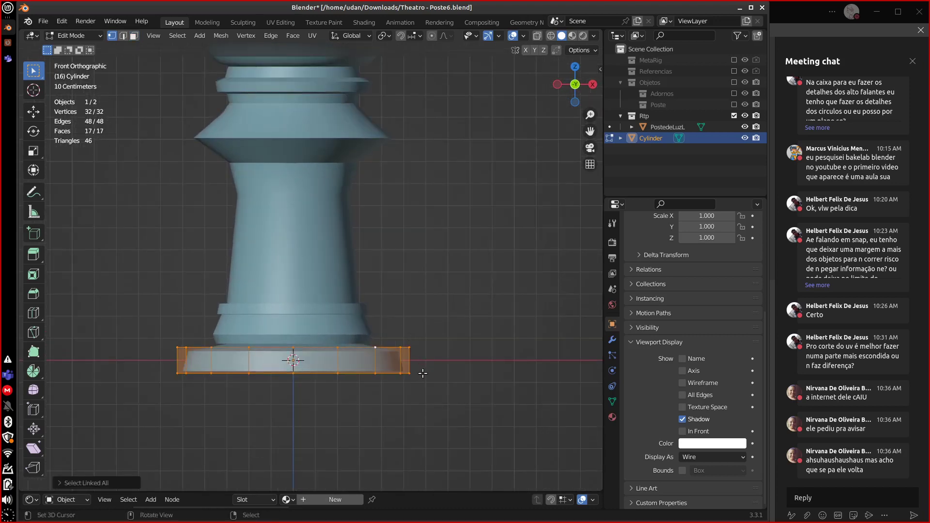
key(s)
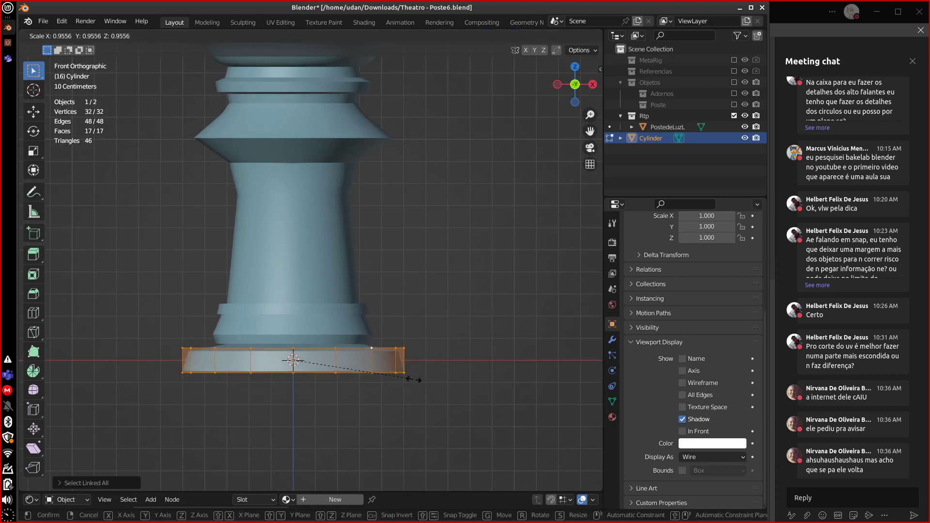
click(411, 374)
Lower the cylinder's top edge loop along Z to the upper edge of the base plate's vertical side.
alt+click(362, 346)
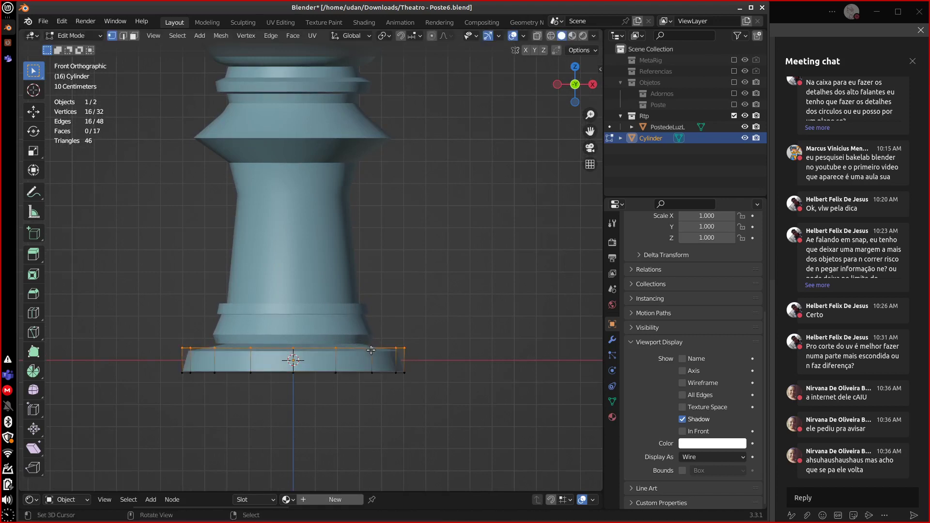
key(g)
key(z)
click(382, 351)
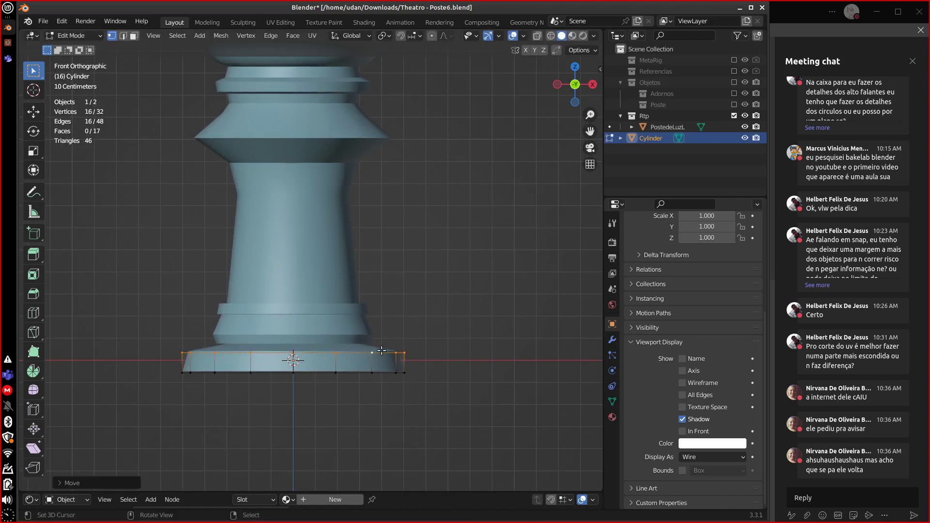
Extrude the top loop up and scale it inward to form the sloped shoulder between the base plate and the lower moulding.
key(e)
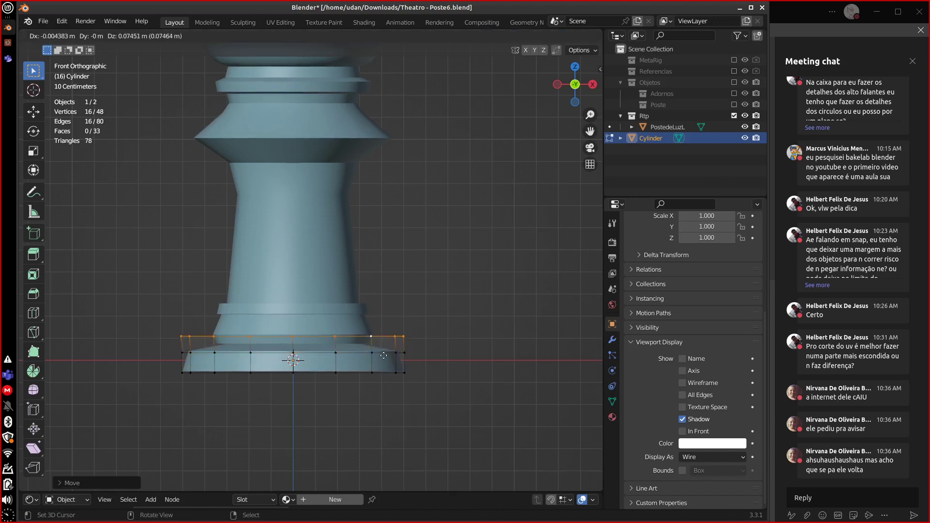
click(382, 354)
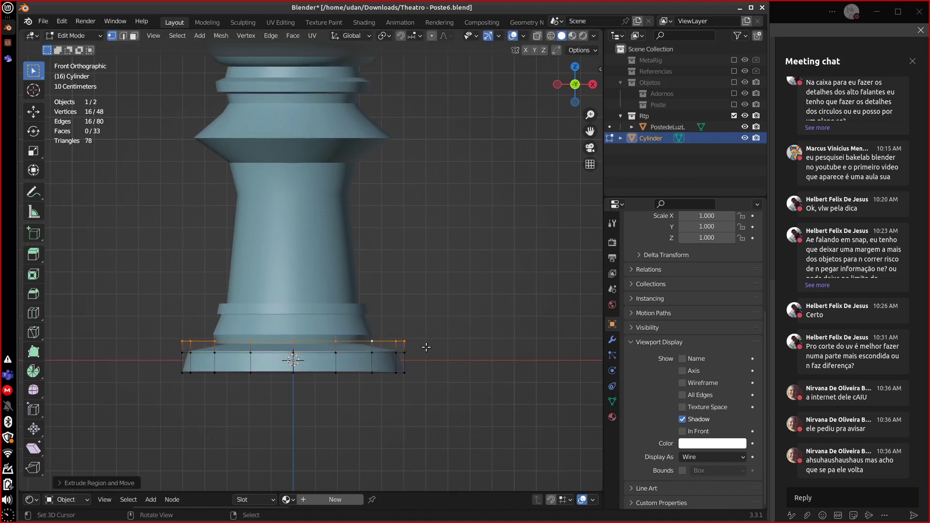
key(s)
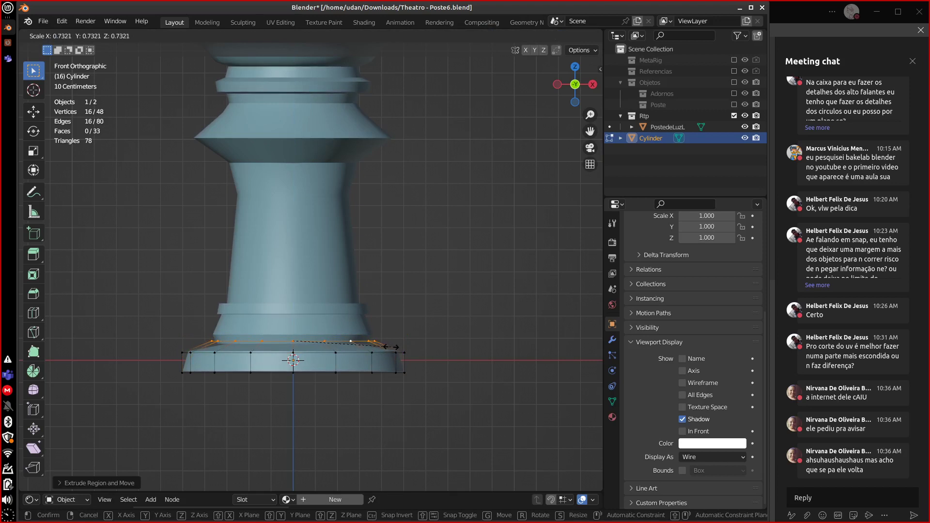
click(391, 345)
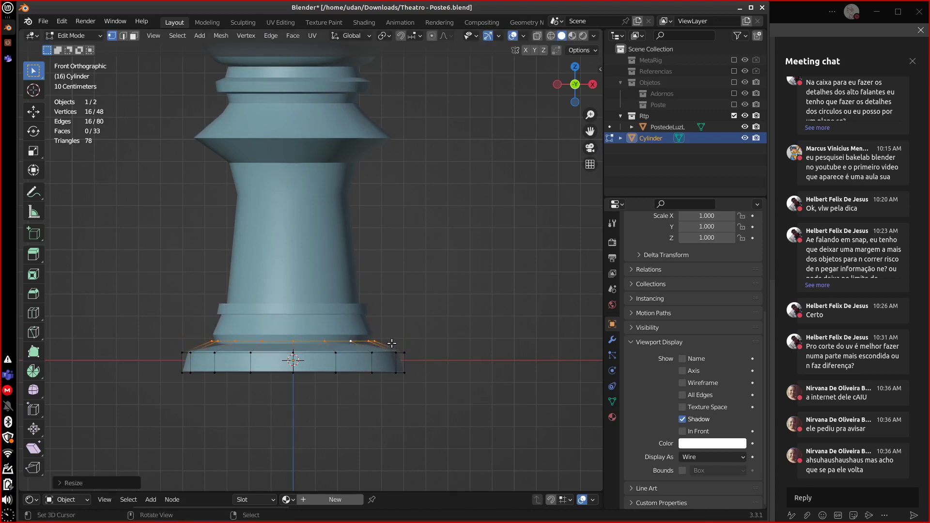
key(s)
click(395, 344)
key(g)
click(392, 345)
Extrude the loop up twice, about 0.04 m and then about 0.09 m, to follow the moulding above the base plate.
key(e)
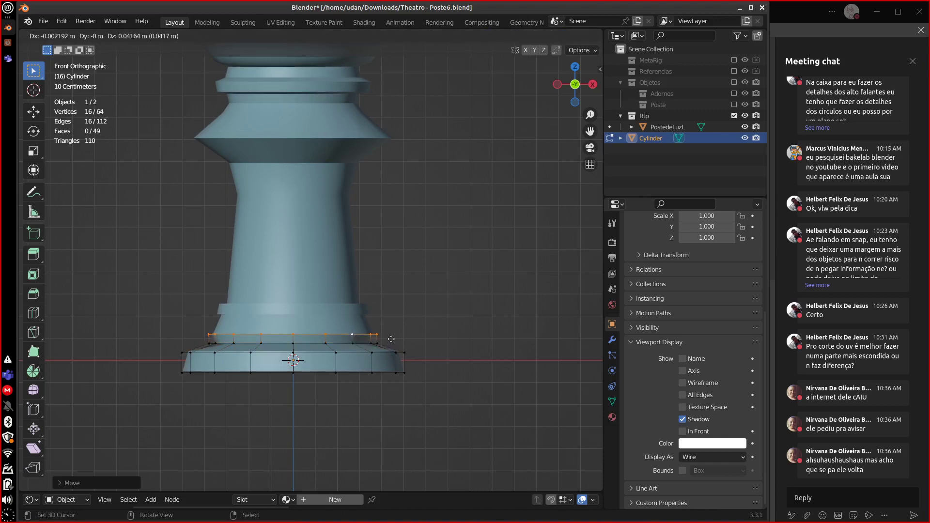
click(391, 339)
key(e)
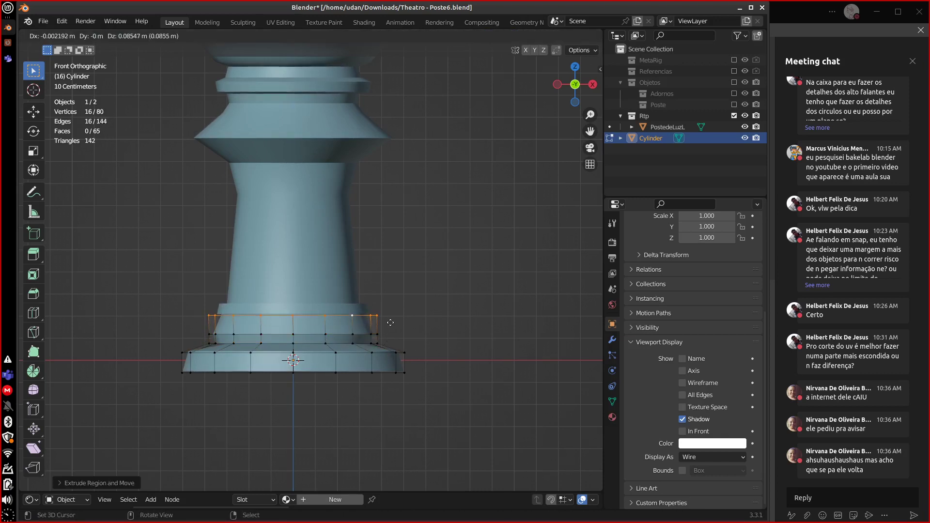
click(389, 320)
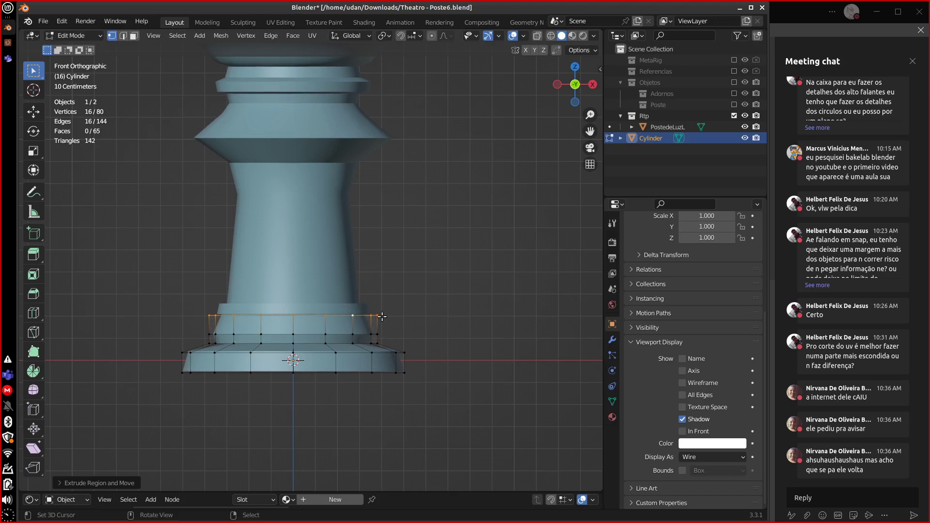
Extrude the loop about 0.56 m along Z over the tapered shaft, then again up to the shaft's top edge.
key(g)
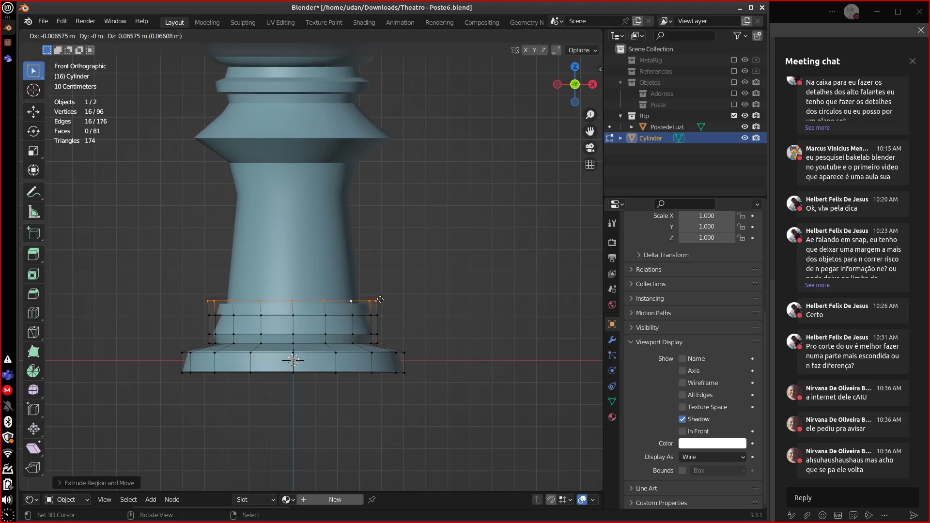
key(z)
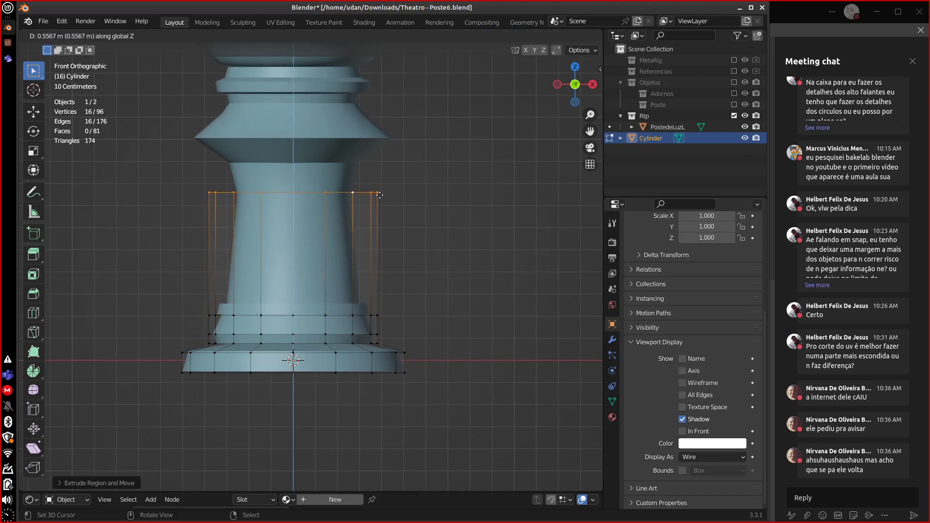
click(380, 195)
shift+middle_drag(380, 193, 378, 269)
key(e)
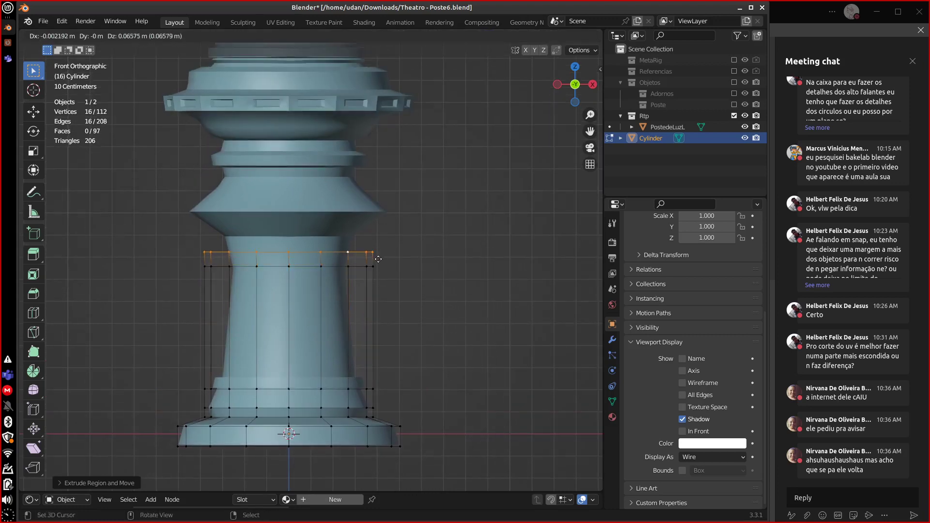
key(z)
click(379, 245)
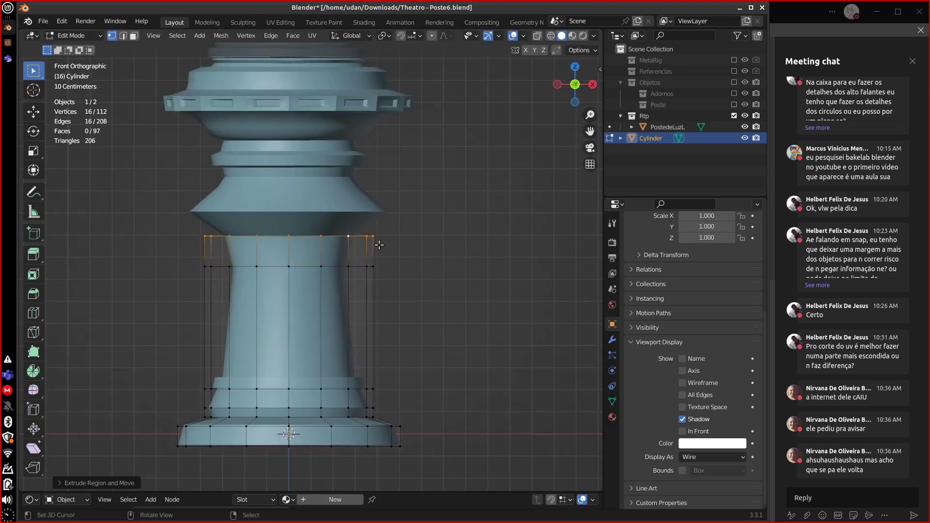
Extrude the loop about 0.09 m along Z and scale it outward to match the widest edge of the flare above the shaft.
key(e)
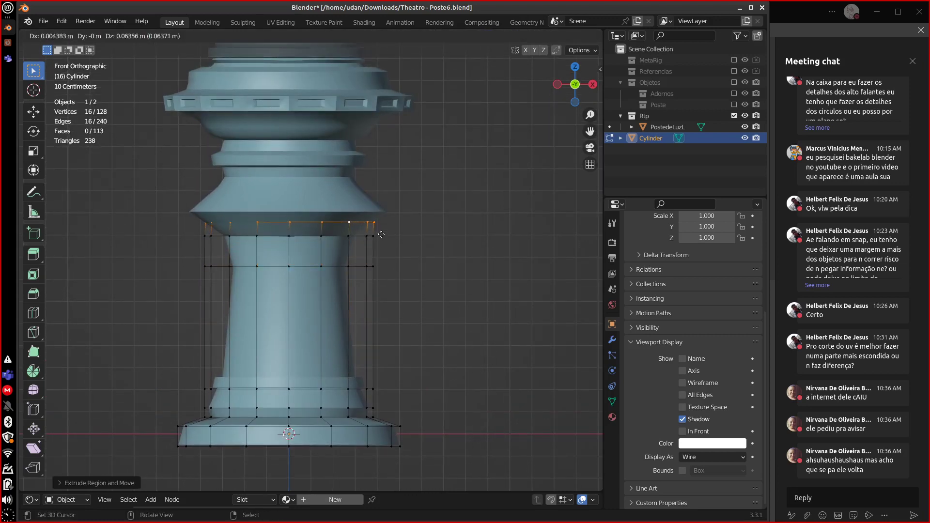
key(z)
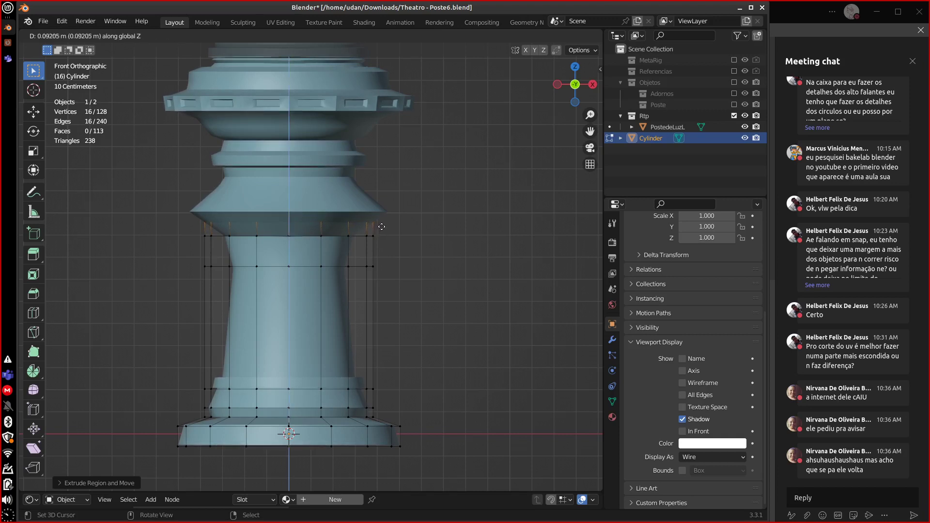
click(381, 230)
key(s)
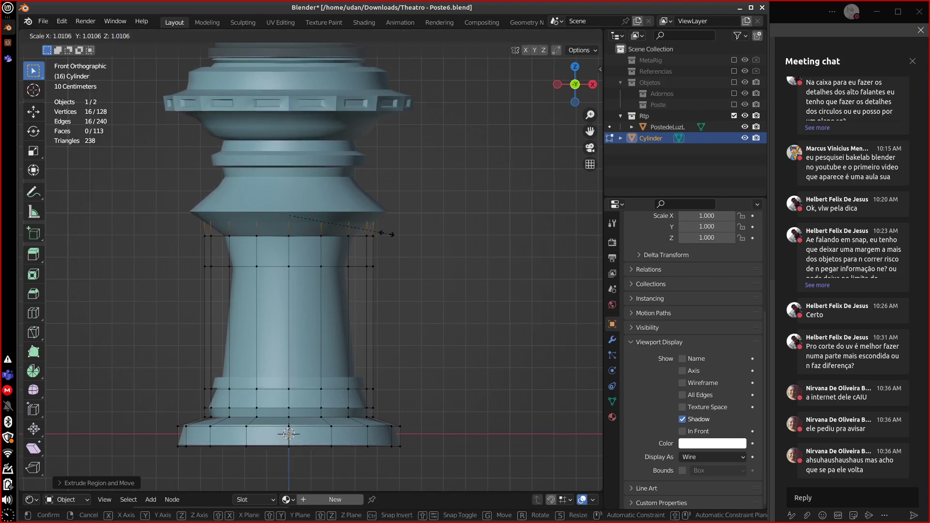
click(420, 233)
Extrude the widened loop straight up twice, to the flare's upper end and to the top of the narrow ring moulding.
shift+middle_drag(420, 233, 391, 301)
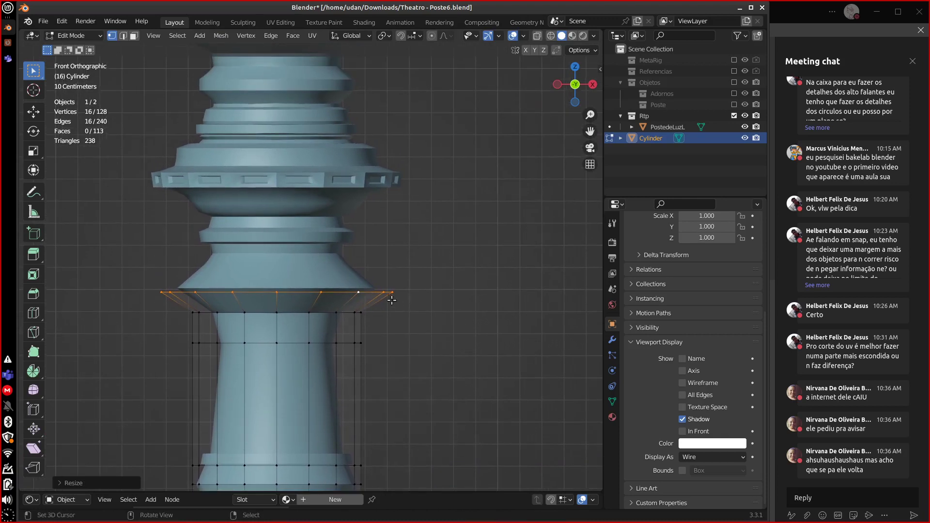
key(e)
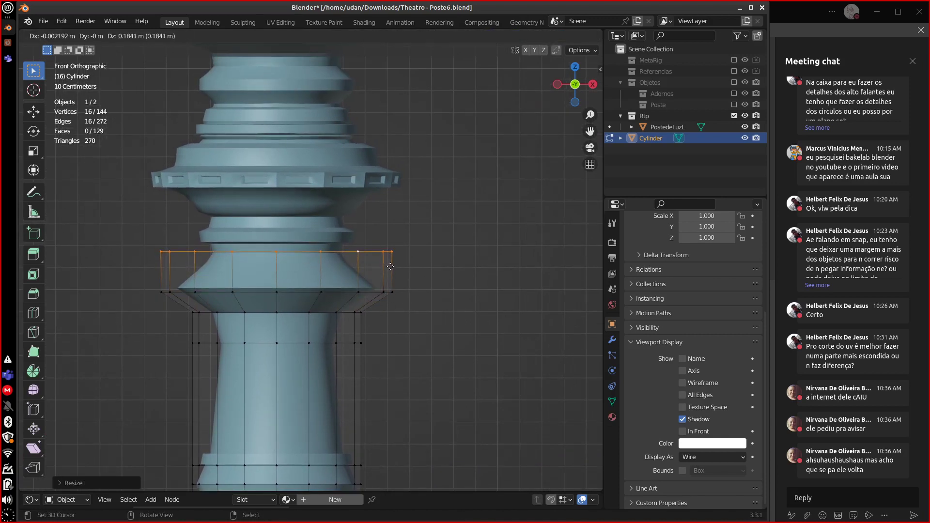
click(387, 271)
key(e)
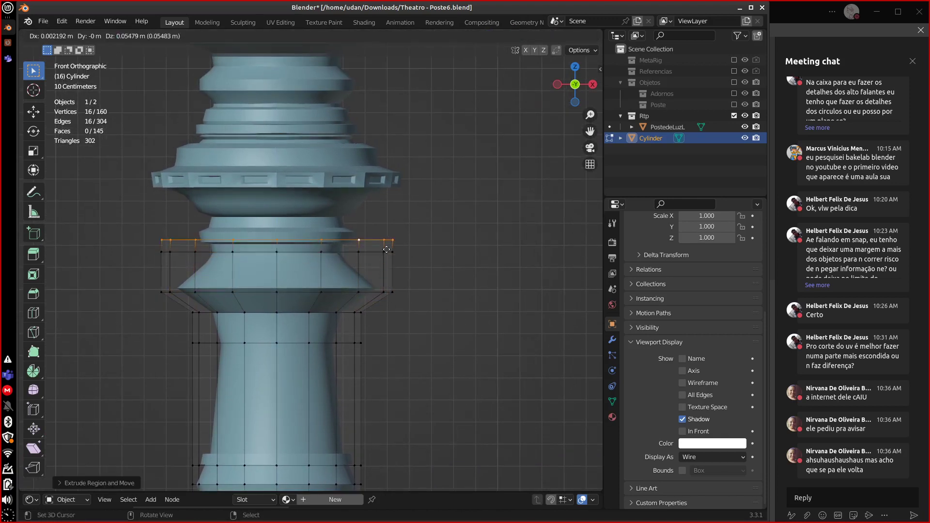
click(386, 235)
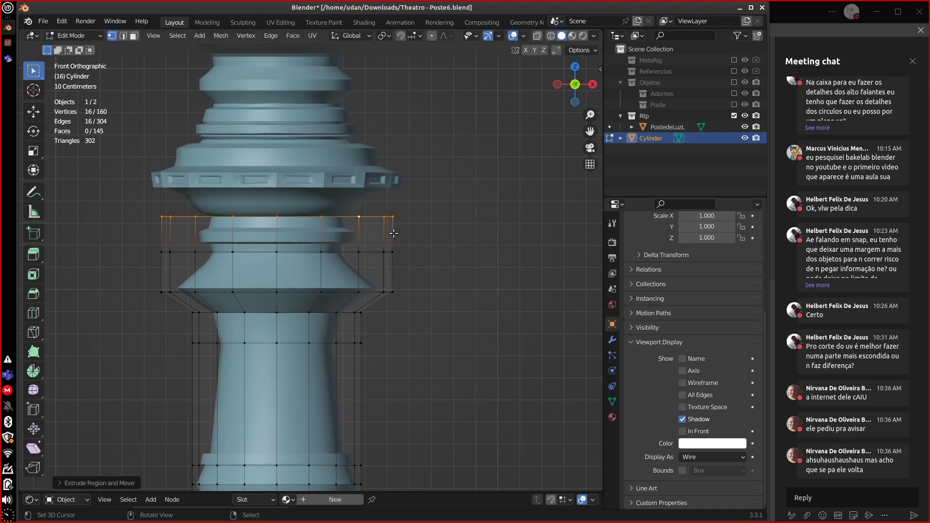
Extrude the loop up to the underside of the notched collar and scale it outward past the collar's width.
key(e)
click(399, 206)
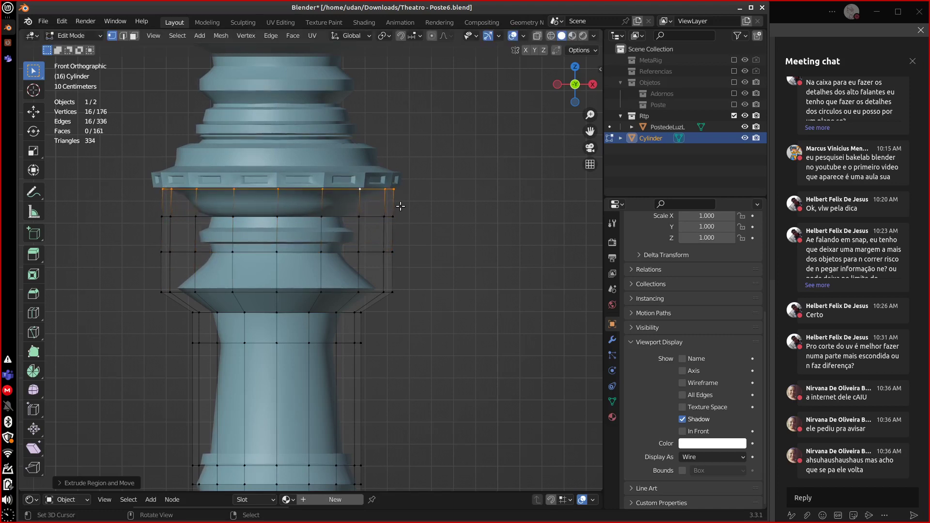
key(s)
click(420, 208)
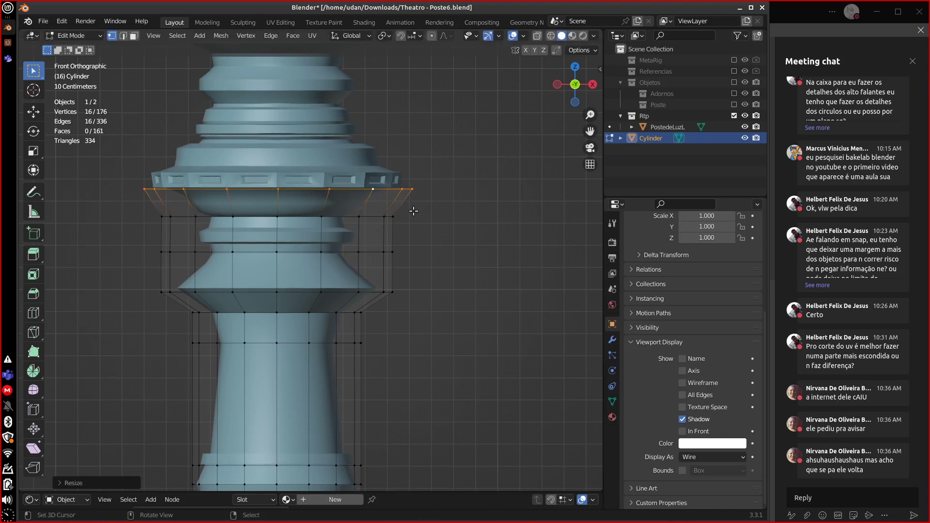
Extrude three rings upward, about 0.07 m over the notched collar, then to its upper edge and to the rounded shoulder above.
key(e)
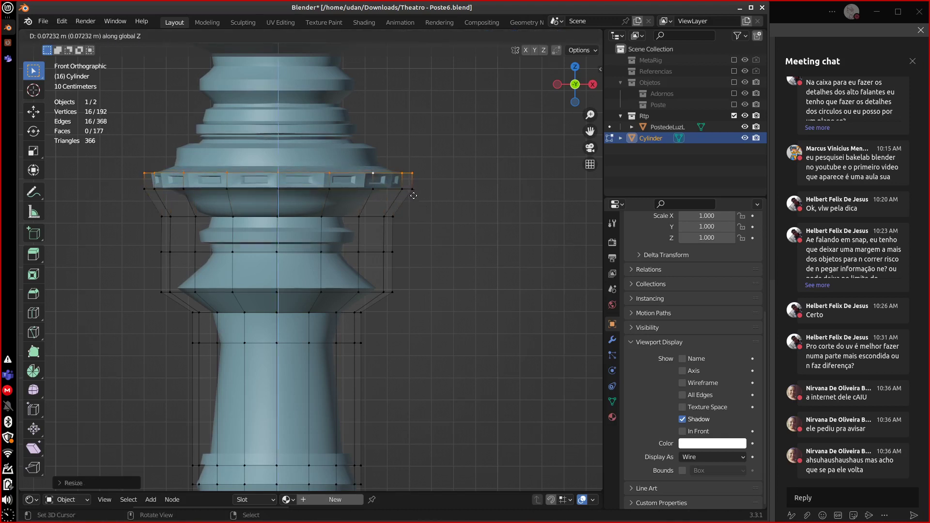
click(413, 195)
shift+middle_drag(413, 194, 393, 279)
key(e)
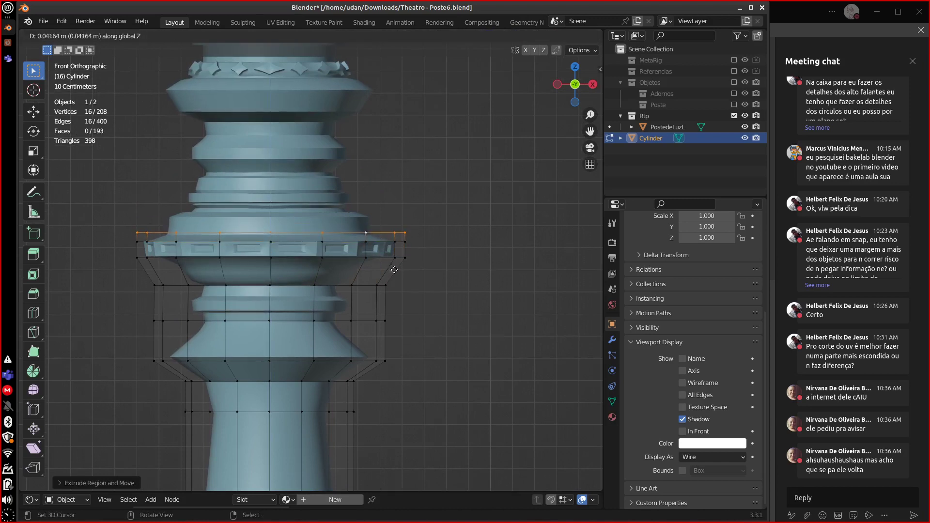
click(391, 251)
key(e)
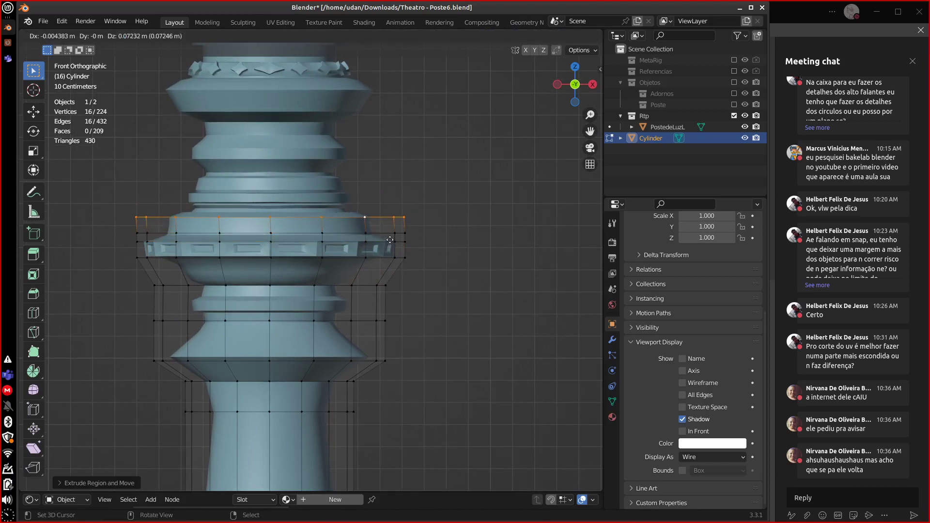
click(392, 240)
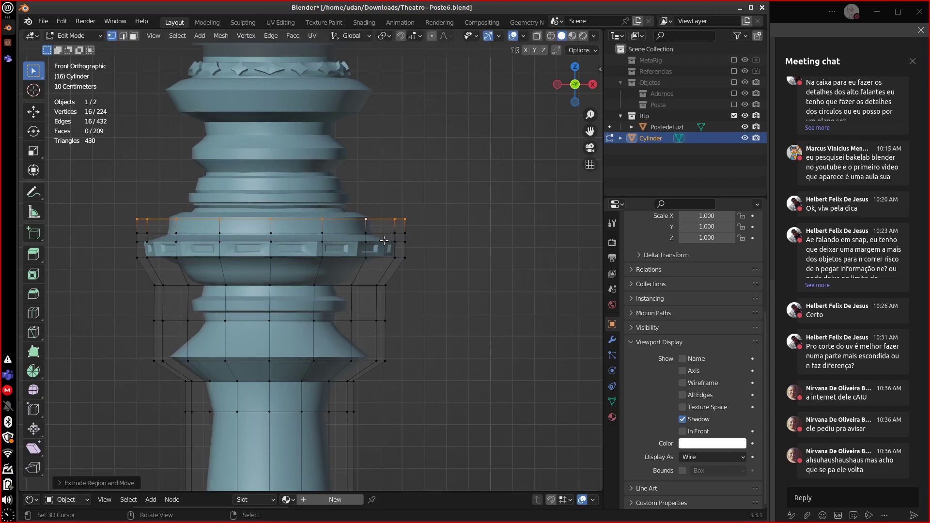
Extrude the loop up along Z to the top of the double ring moulding, then to the underside of the next wide flare.
key(e)
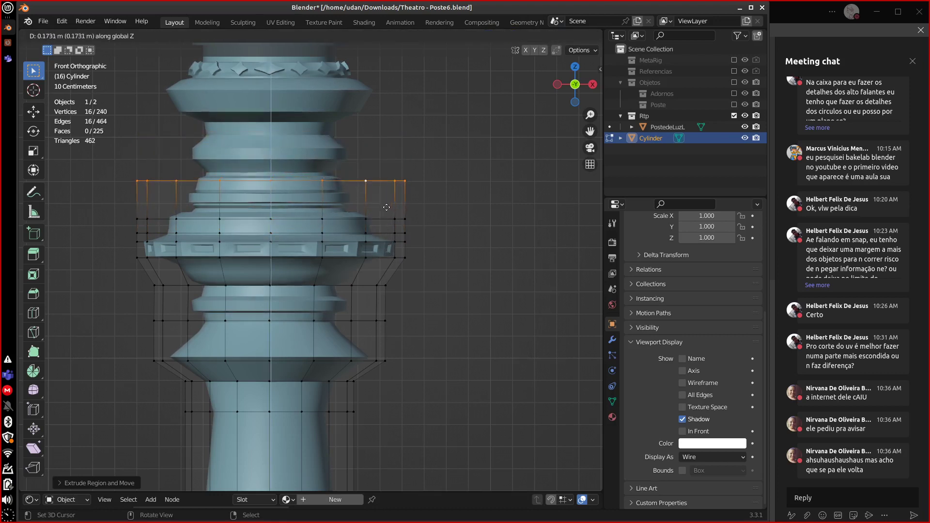
click(386, 203)
key(e)
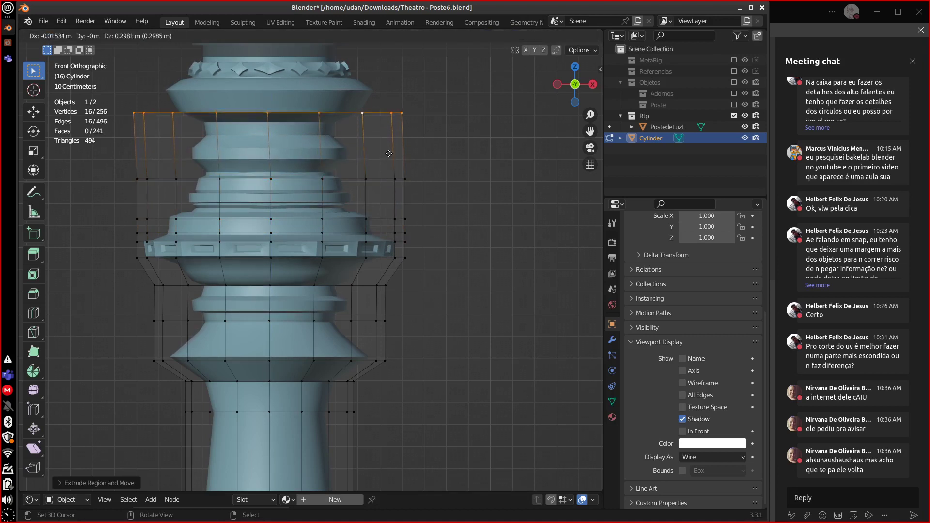
key(z)
click(393, 157)
Extrude the top loop of the wire cylinder up along Z to the upper edge of the wide flare below the zigzag band.
shift+middle_drag(391, 158, 387, 235)
key(e)
key(z)
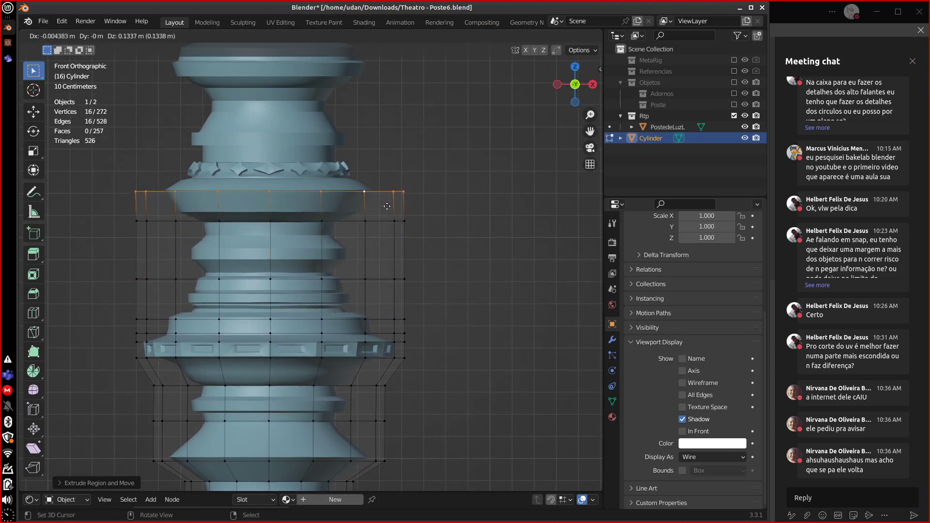
click(383, 216)
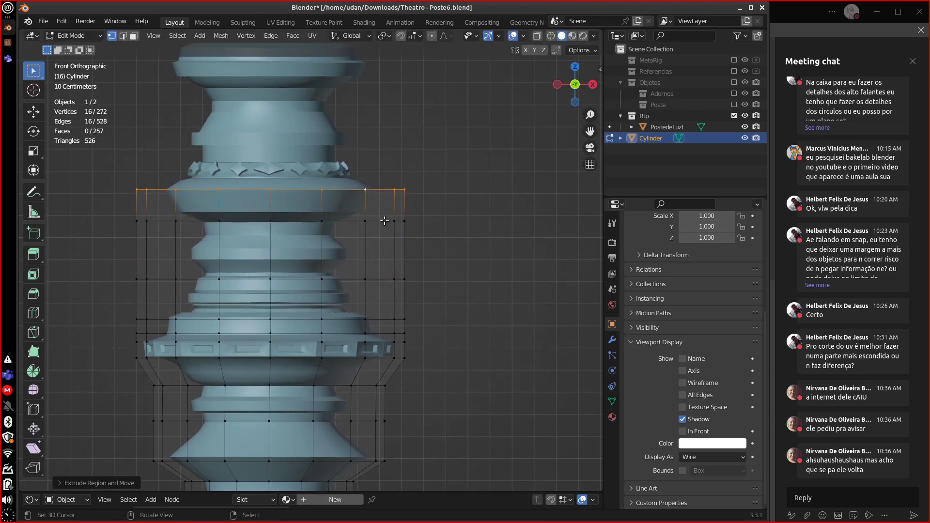
Extrude the loop up along Z past the zigzag band to the small ring's lower edge, then to that ring's upper edge.
key(e)
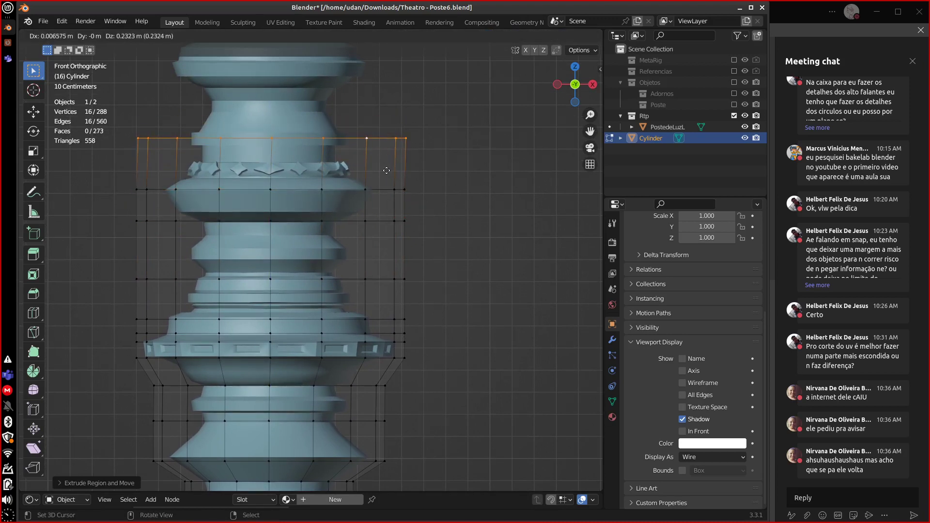
key(z)
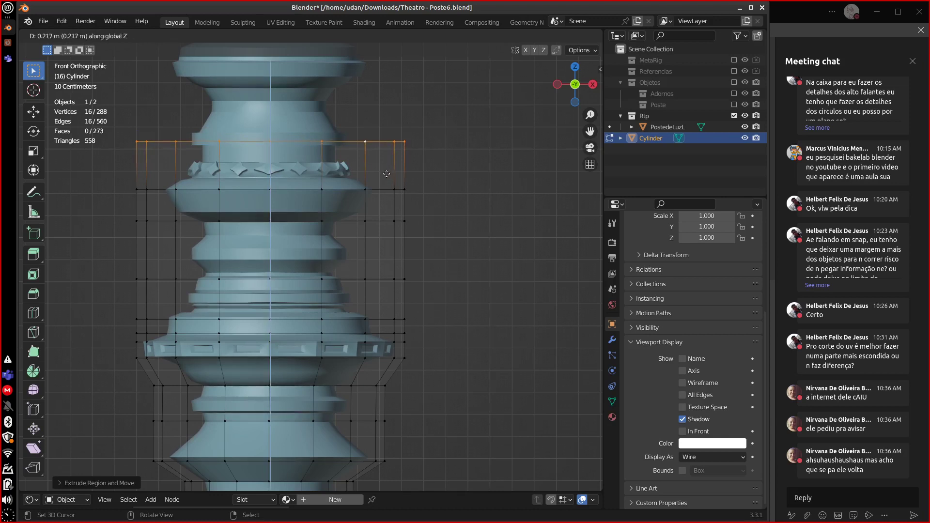
click(384, 177)
key(e)
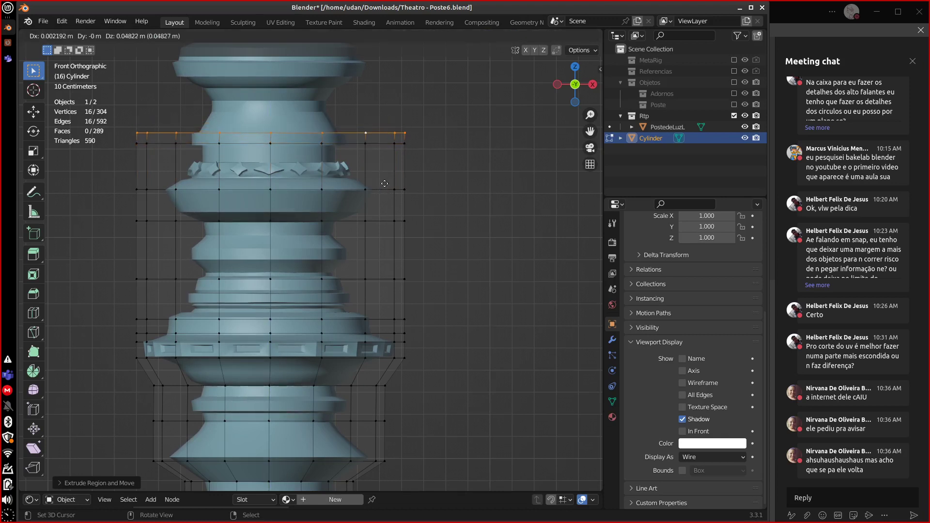
key(z)
click(385, 182)
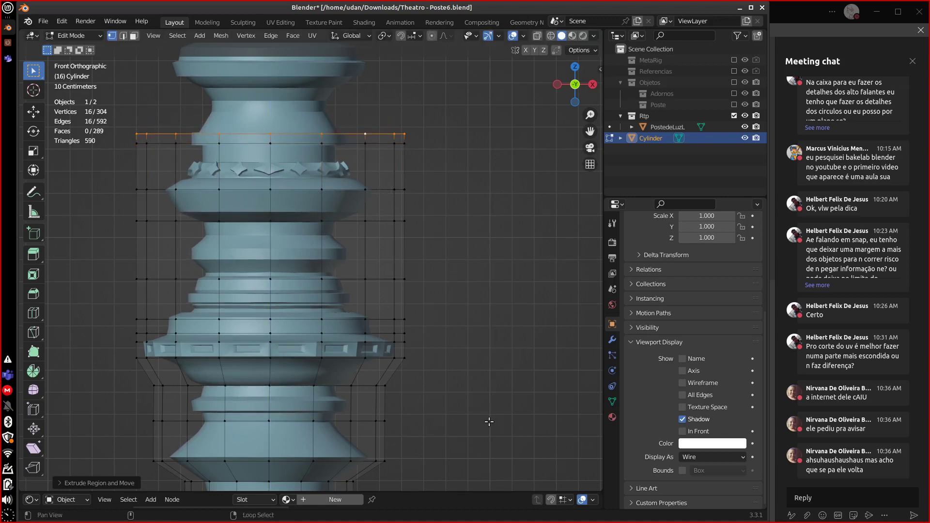
Add a Shrinkwrap modifier to the cylinder with PostedeLuzL as the target and display its result on the edit cage.
shift+middle_drag(483, 424, 476, 379)
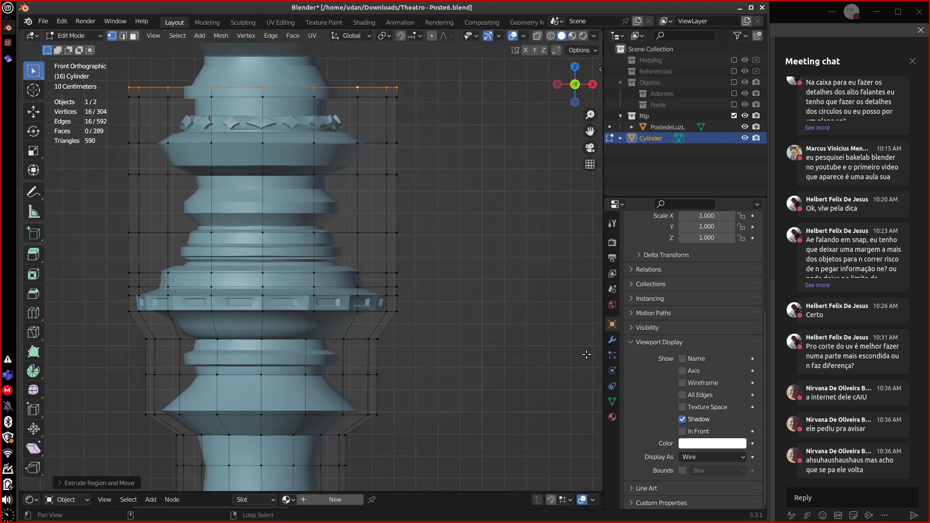
click(614, 340)
click(673, 242)
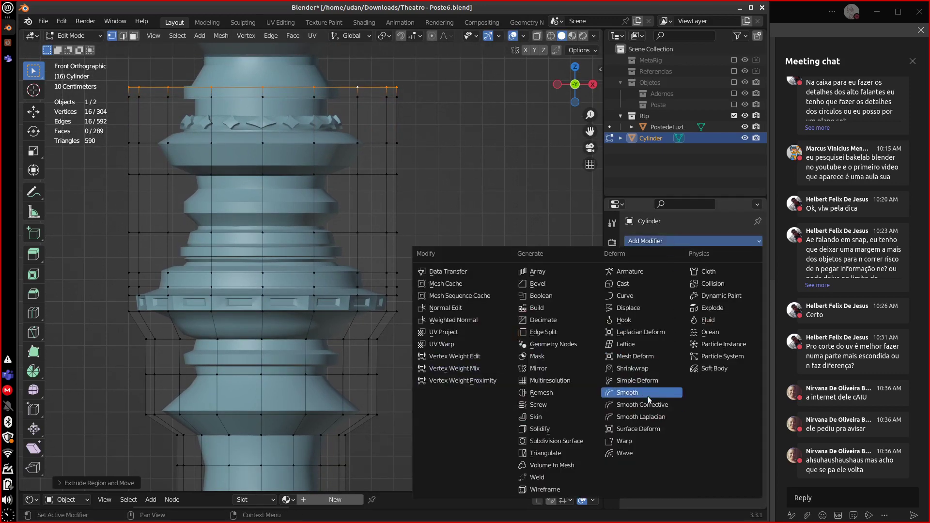
click(647, 368)
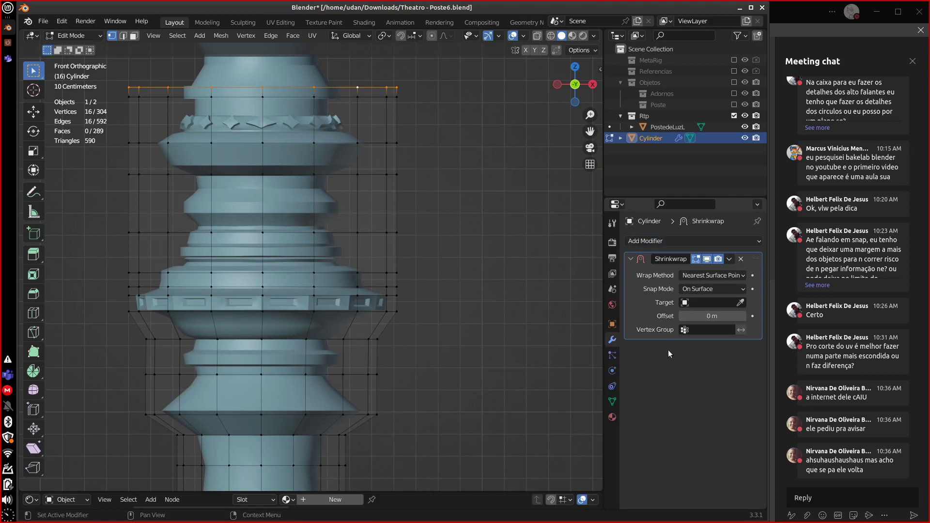
click(712, 302)
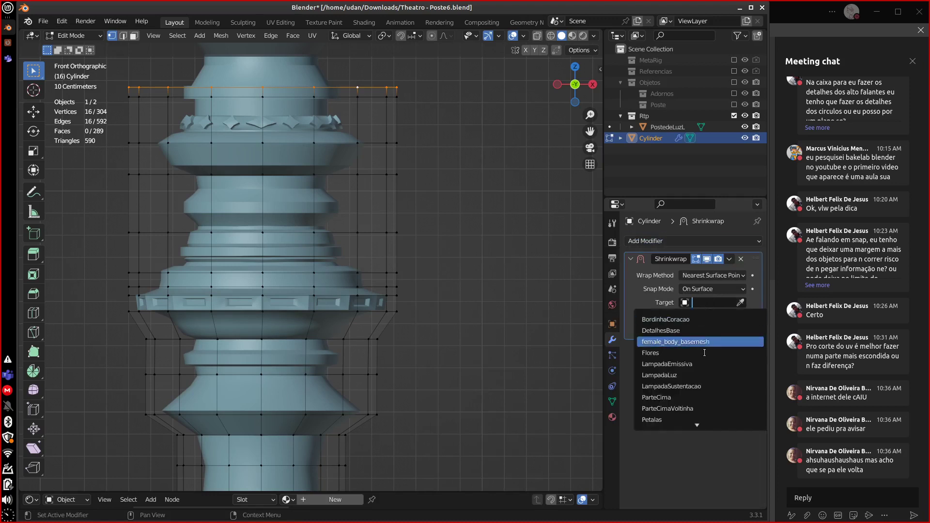
text(po)
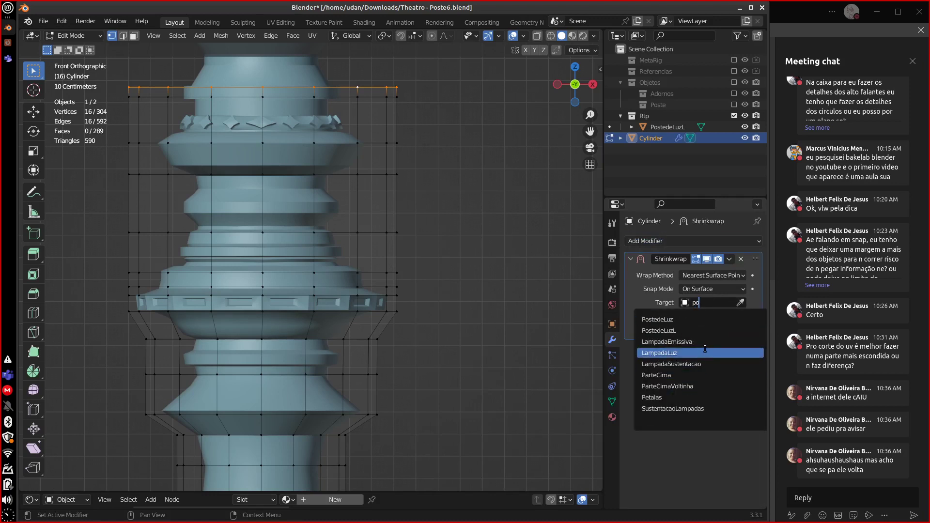
text(st)
click(692, 331)
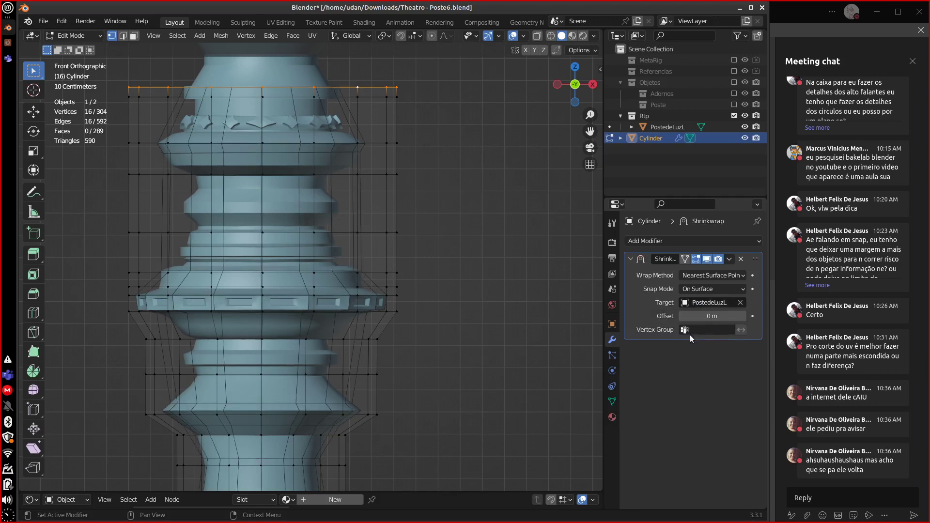
click(684, 260)
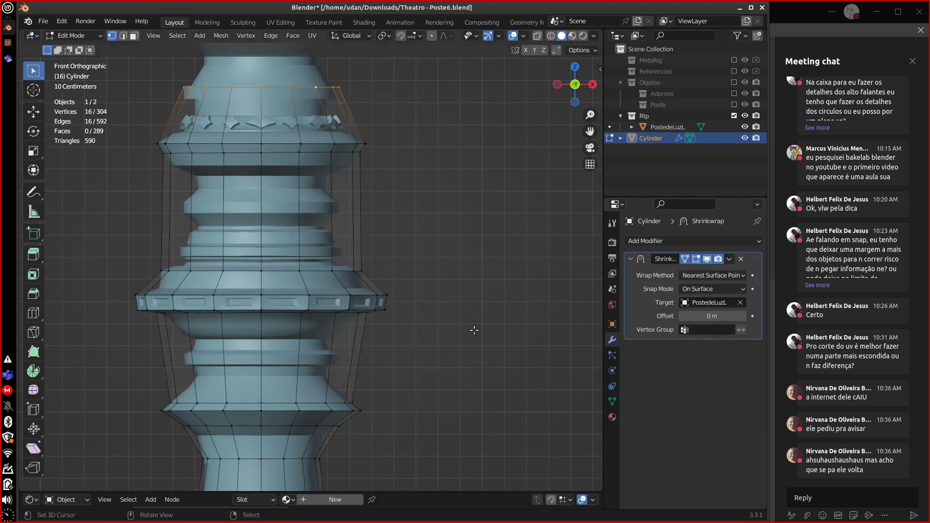
Try the Shrinkwrap's Inside and Outside snap modes, restore On Surface, and try the Nearest Vertex wrap method.
alt+shift+drag(423, 319, 469, 193)
shift+middle_drag(445, 344, 428, 472)
click(716, 289)
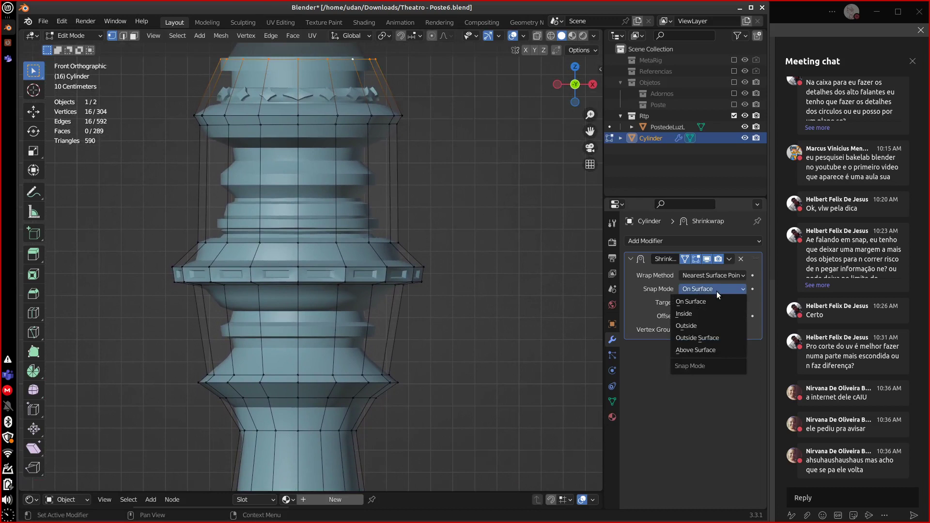
click(704, 316)
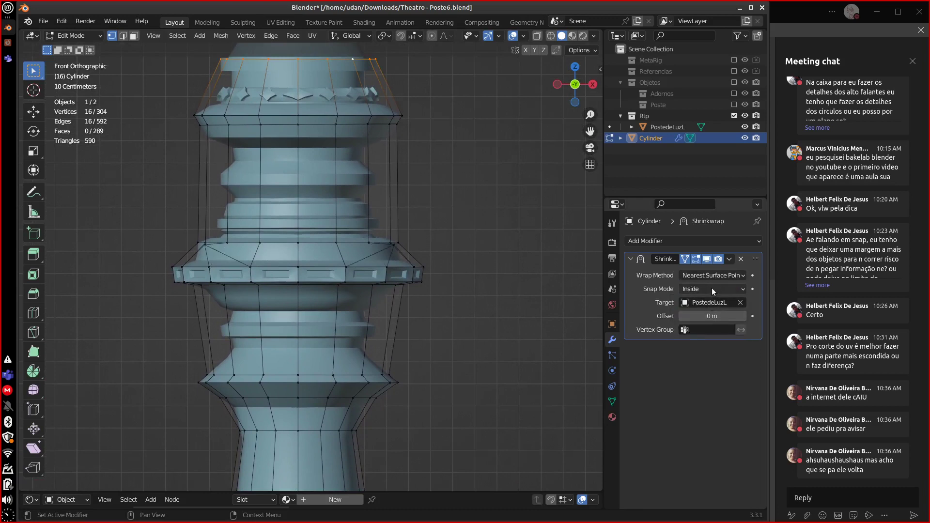
click(712, 290)
click(704, 326)
click(706, 289)
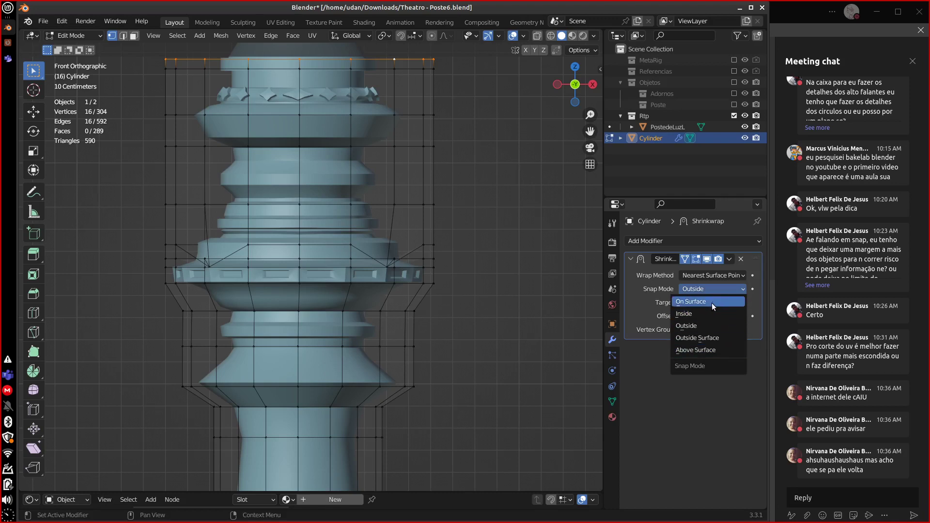
click(712, 302)
click(712, 275)
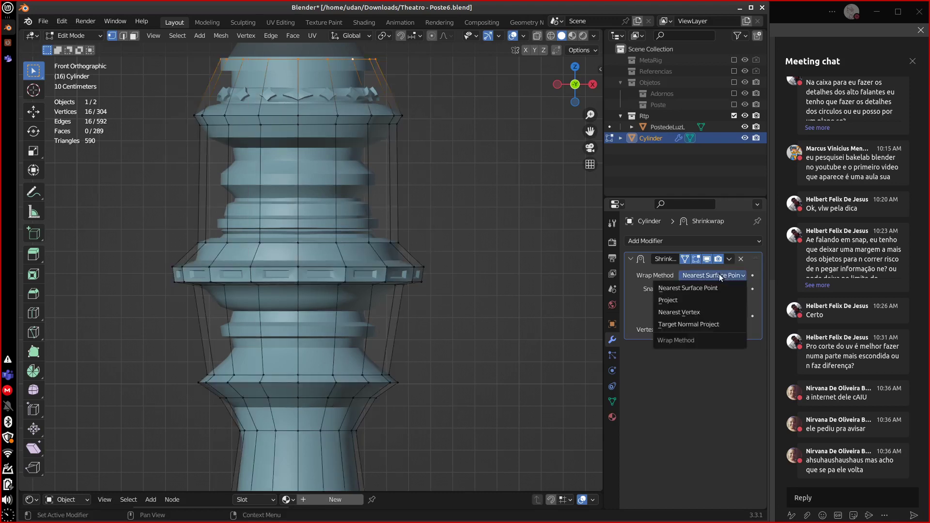
click(696, 312)
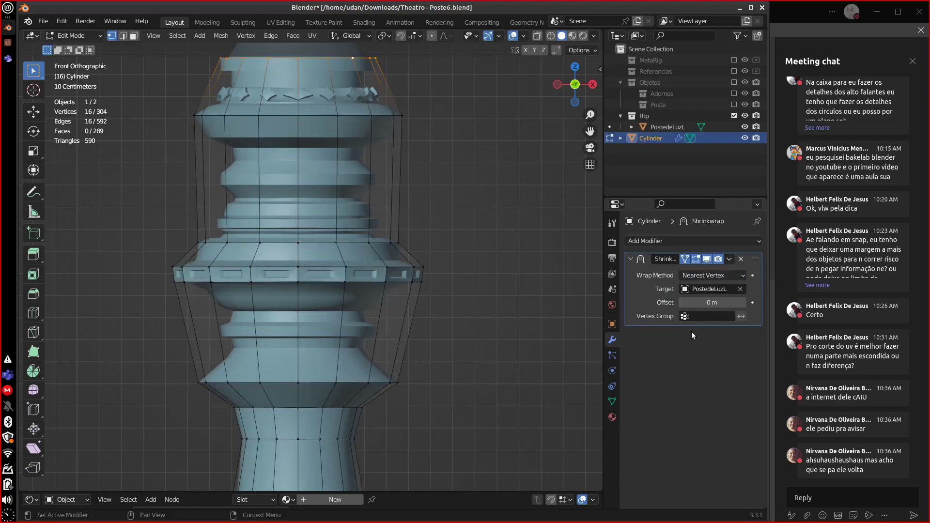
Set the Shrinkwrap's wrap method to Project and enable the Negative direction in addition to Positive.
click(714, 275)
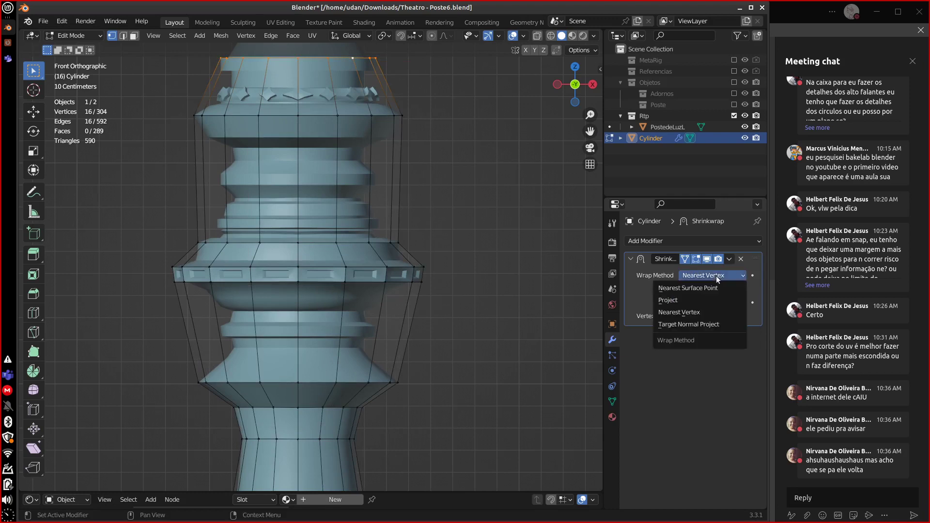
click(706, 301)
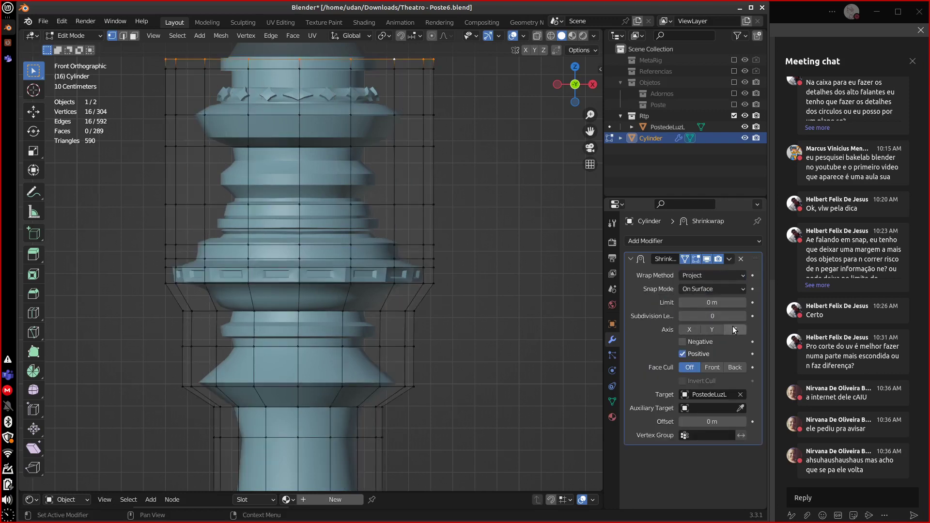
click(697, 342)
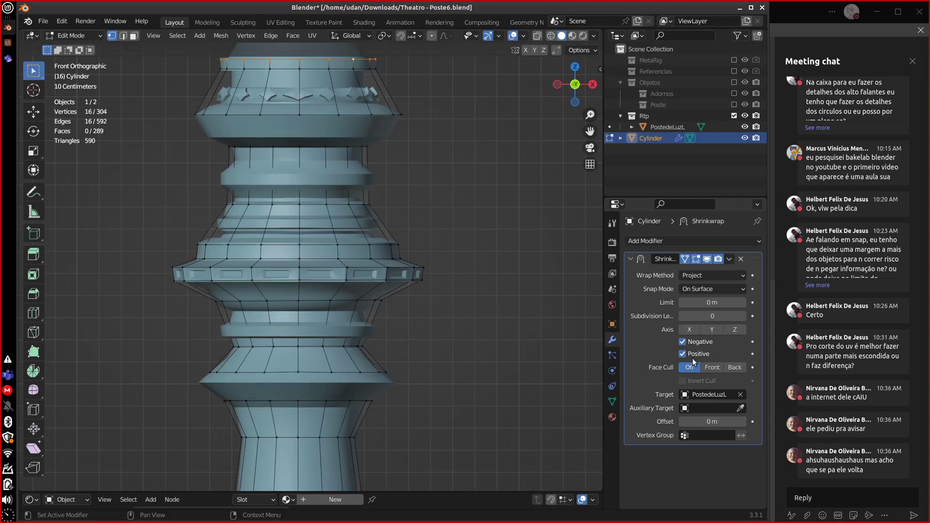
Extrude the top loop up along Z about 0.15 m to the narrow neck, then about 0.11 m to the next collar's underside.
alt+shift+drag(465, 404, 501, 450)
shift+middle_drag(502, 450, 501, 449)
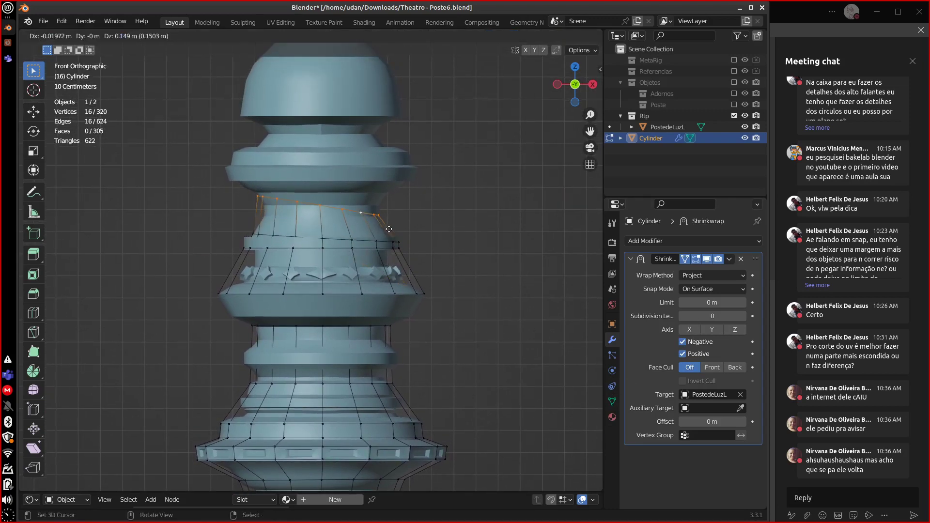
key(z)
click(387, 226)
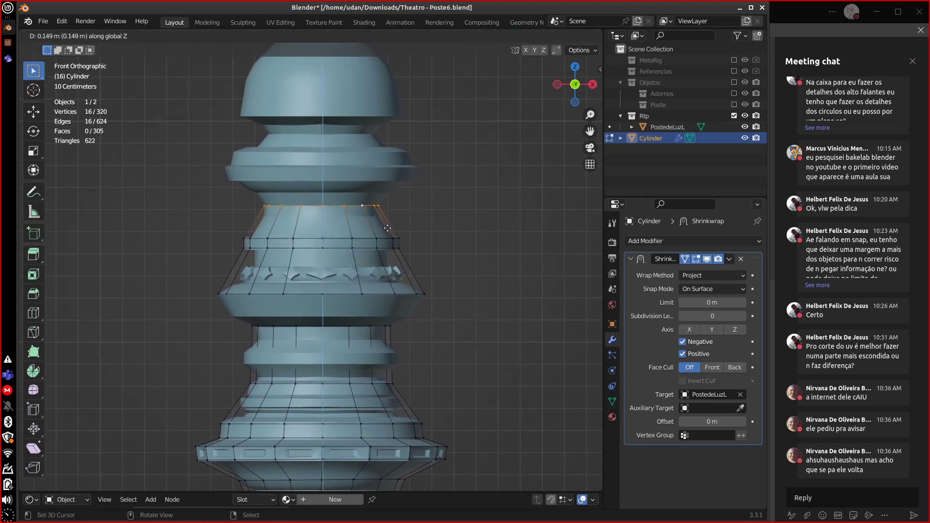
key(e)
key(z)
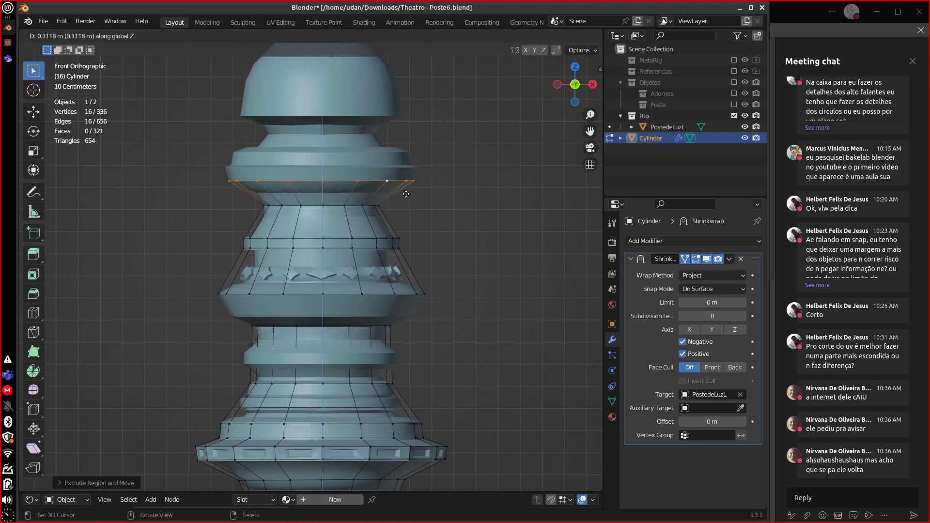
click(407, 194)
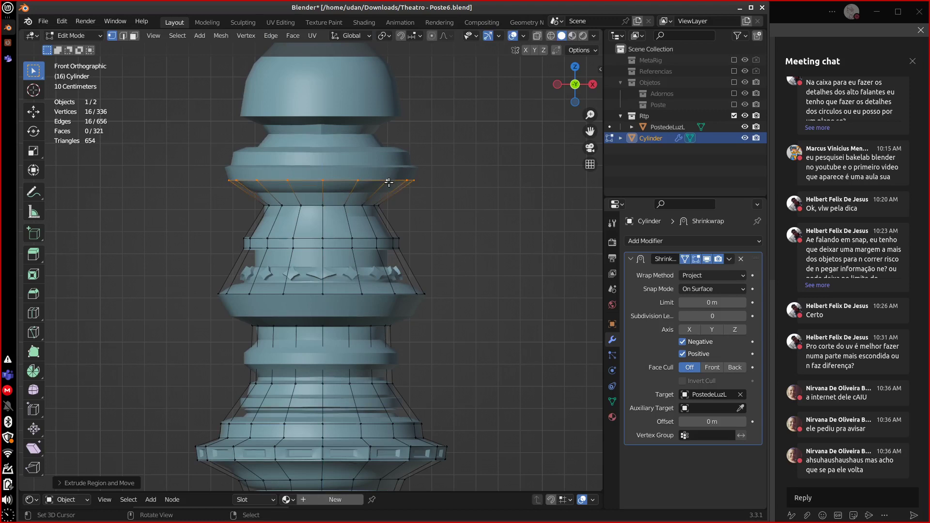
Extrude two more rings up along Z, to the collar's widest rim and to its stepped upper rim.
key(e)
key(z)
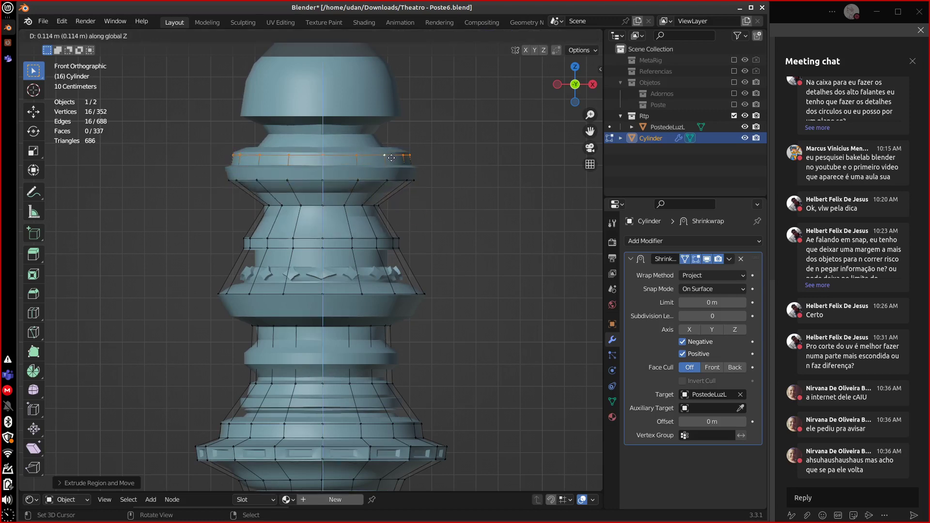
click(392, 170)
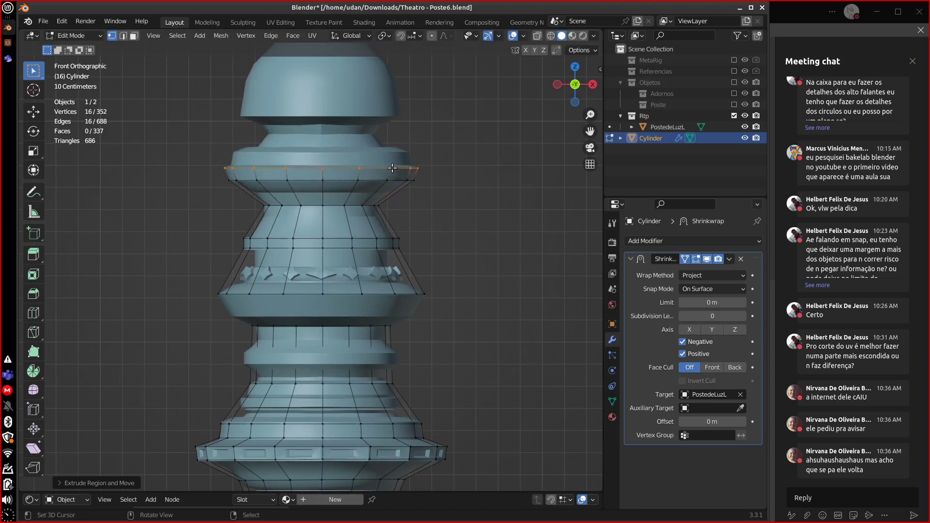
key(e)
key(z)
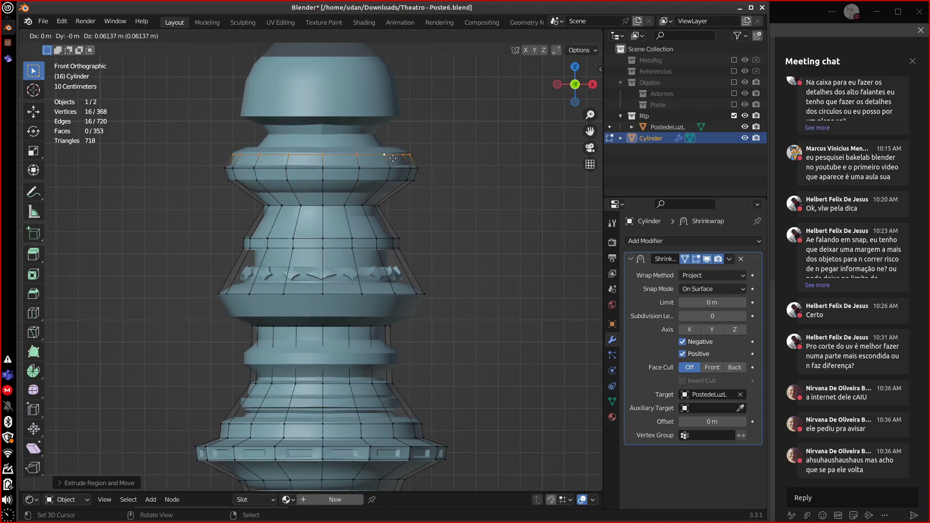
click(395, 152)
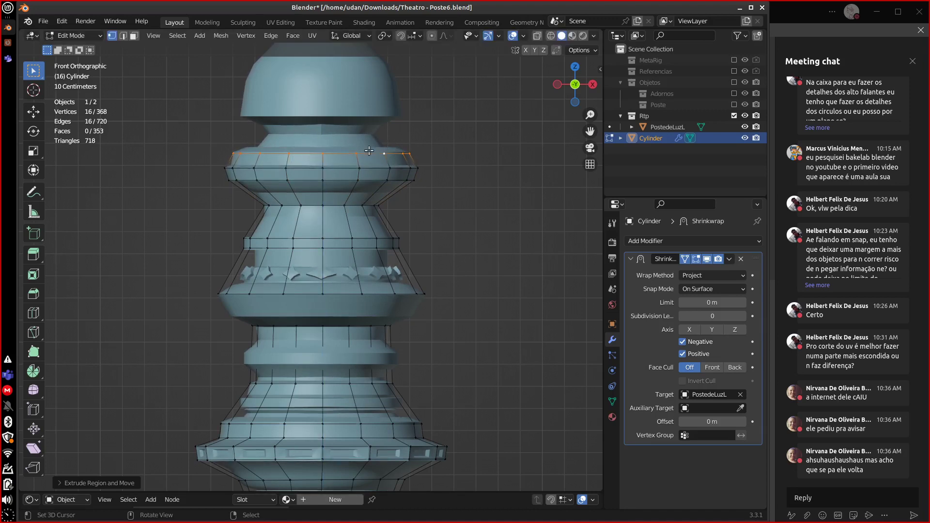
Extrude the loop up along Z to the narrow neck under the dome, then to the dome's lower edge.
key(e)
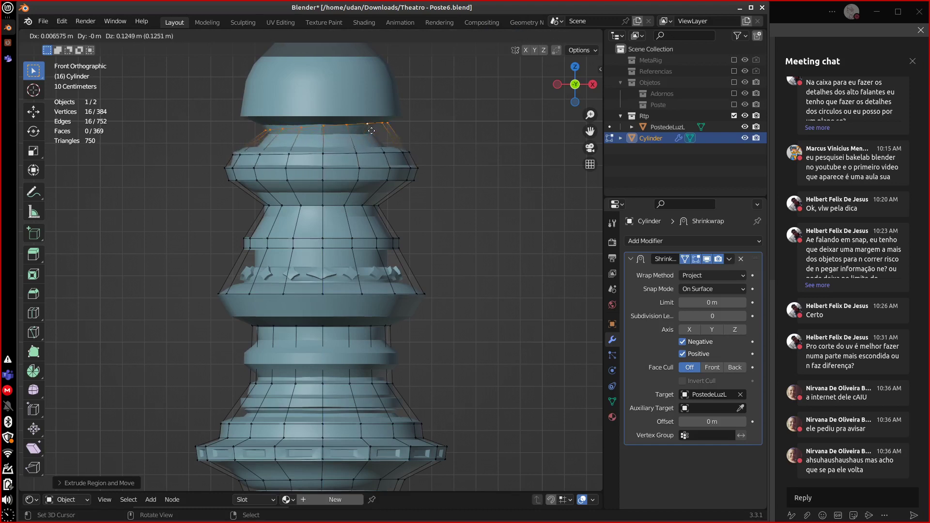
key(z)
click(371, 133)
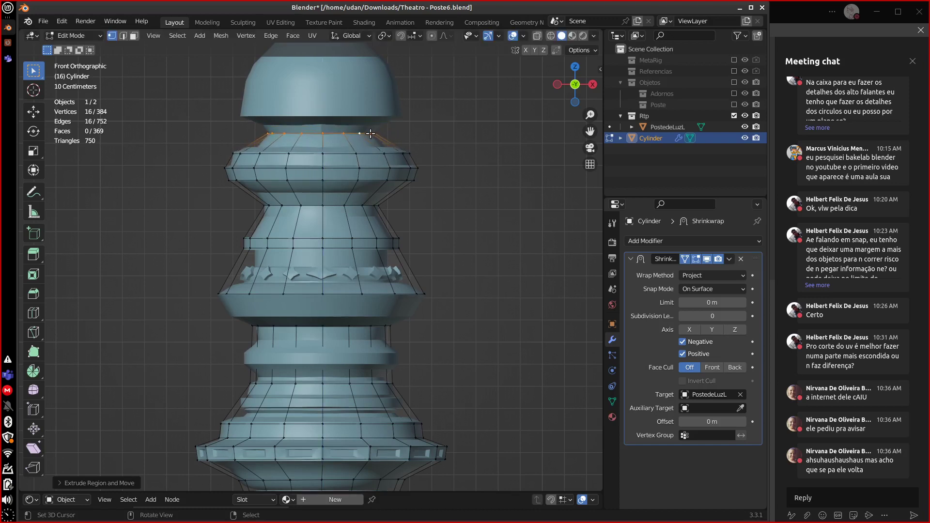
key(e)
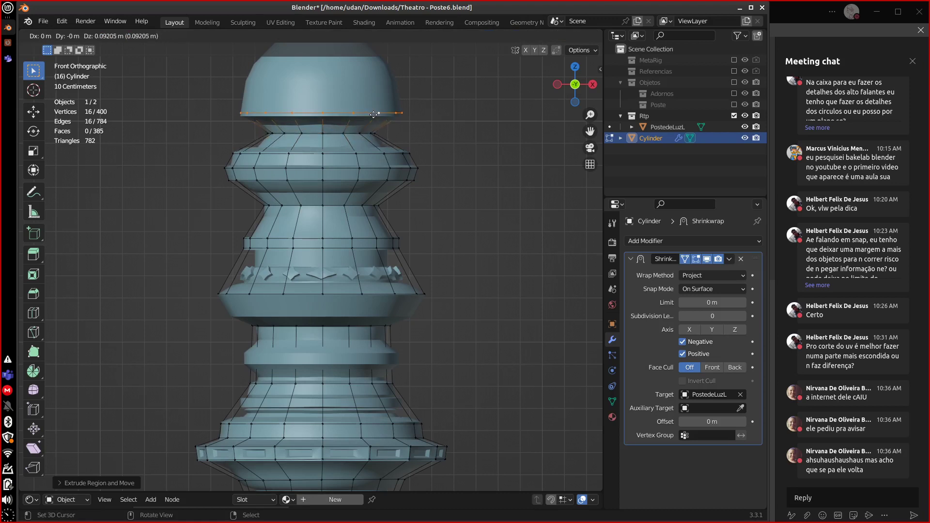
key(z)
click(376, 117)
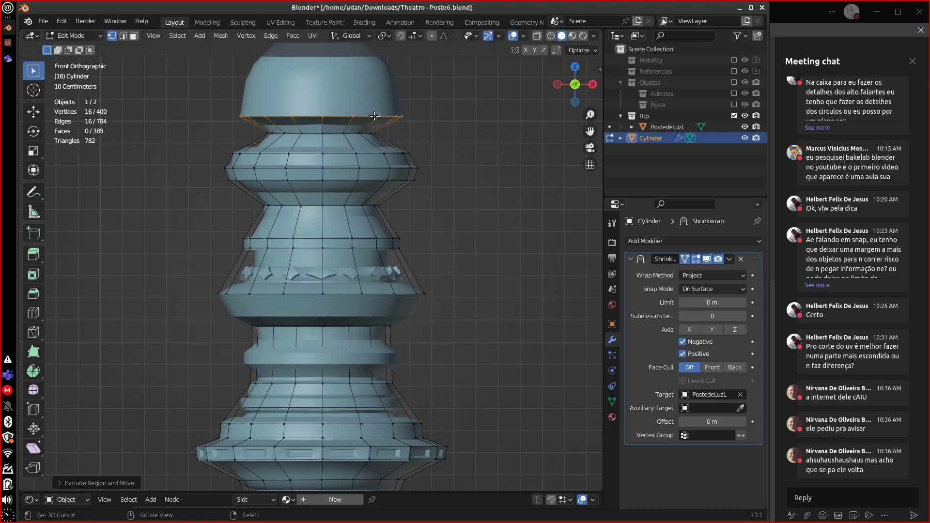
Add a loop cut to the section above the flared collar and move it up along Z about 0.03 m.
shift+middle_drag(422, 229, 422, 247)
key(ctrl+r)
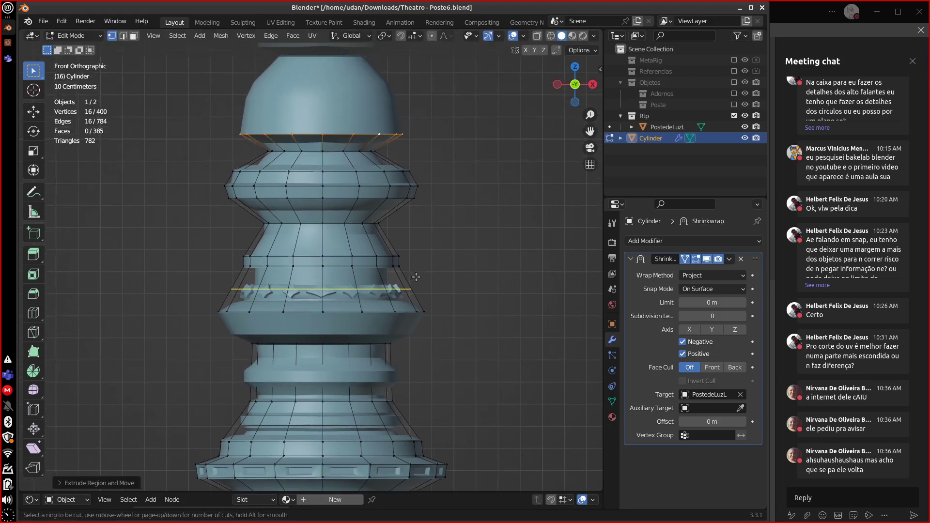
click(414, 277)
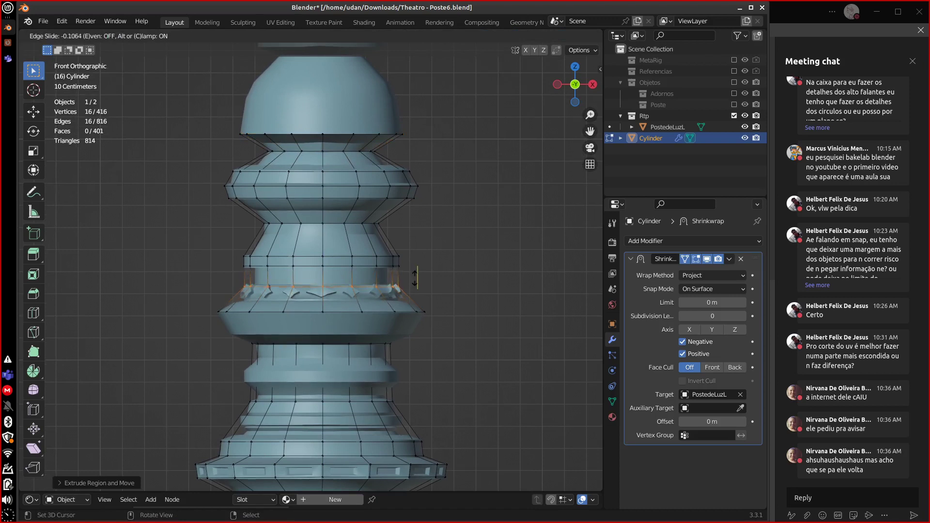
click(416, 281)
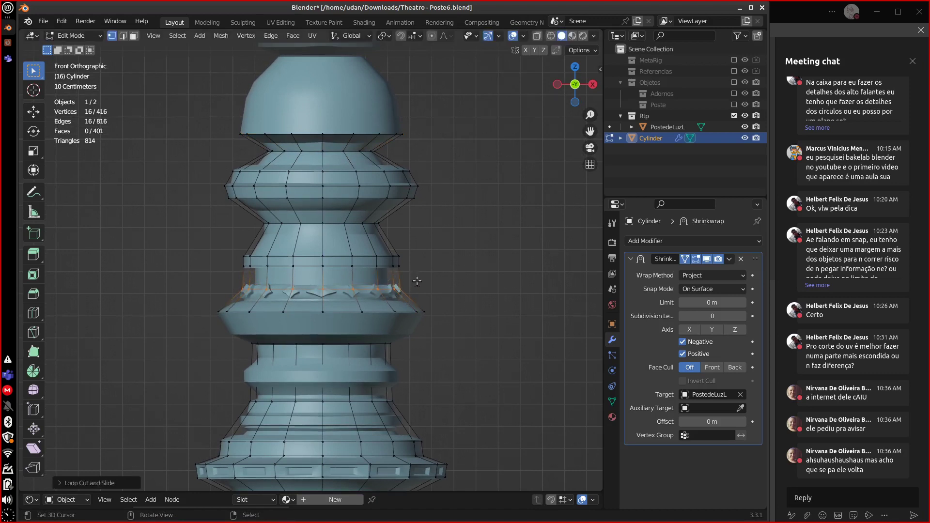
key(g)
key(z)
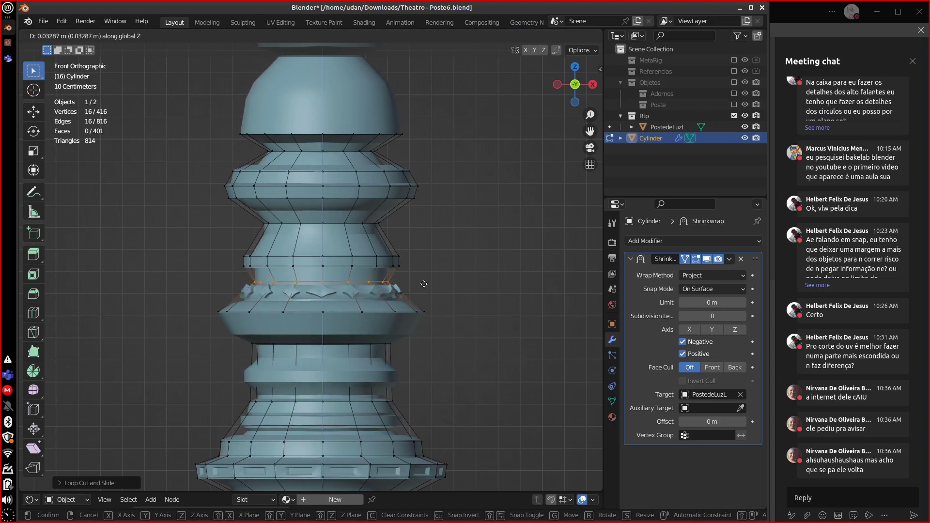
click(422, 283)
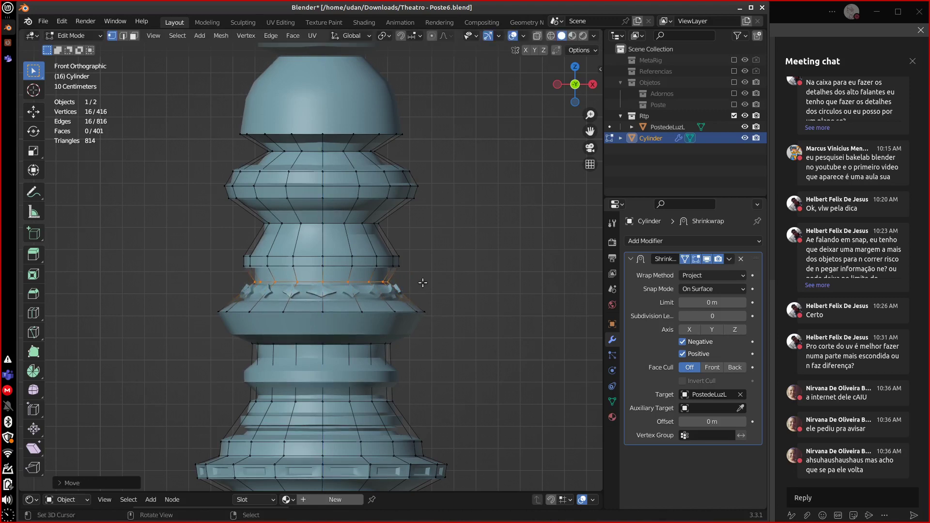
Check the low-poly cylinder's overall shape against the lamp post in Object Mode.
key(Tab)
scroll(443, 273, down, 6)
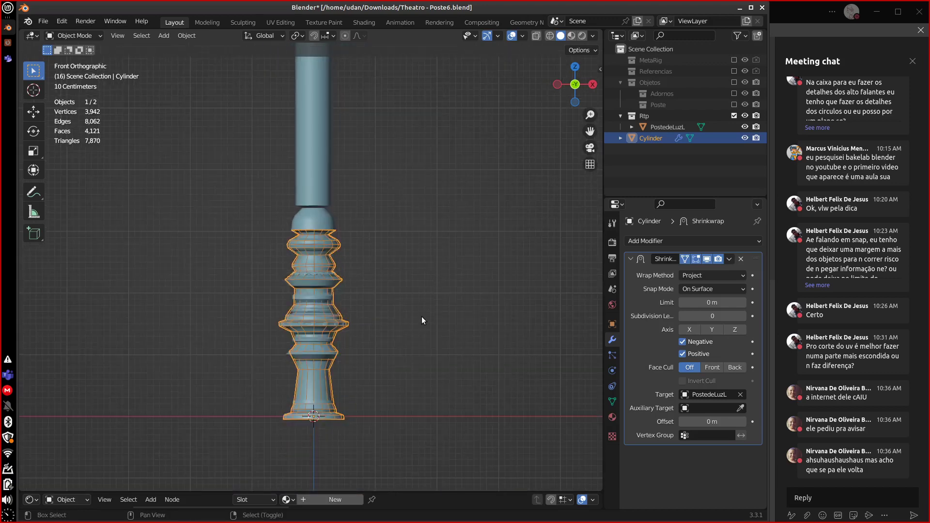
key(shift+z)
key(shift+z)
key(Tab)
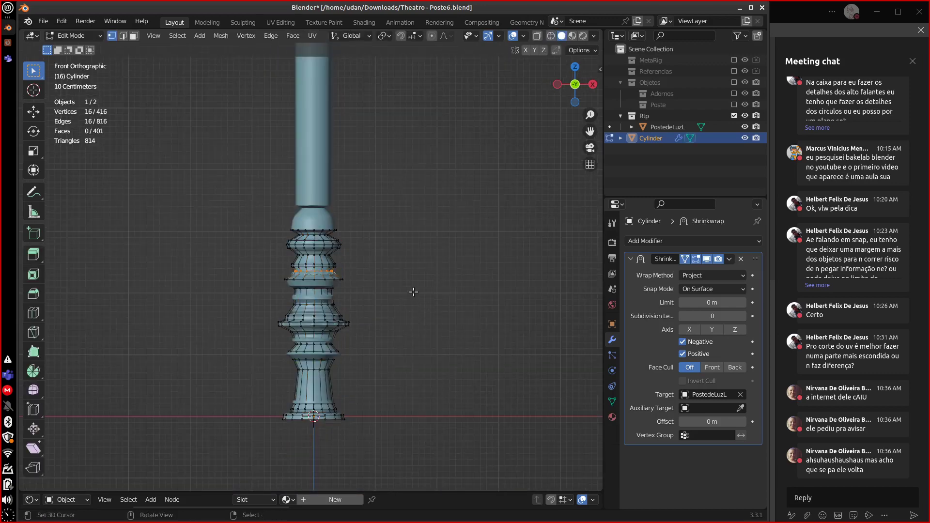
Select the loop at the dome's lower edge and extrude it up along Z twice, about 0.15 m each, to just below the dome's top.
shift+middle_drag(407, 255, 405, 285)
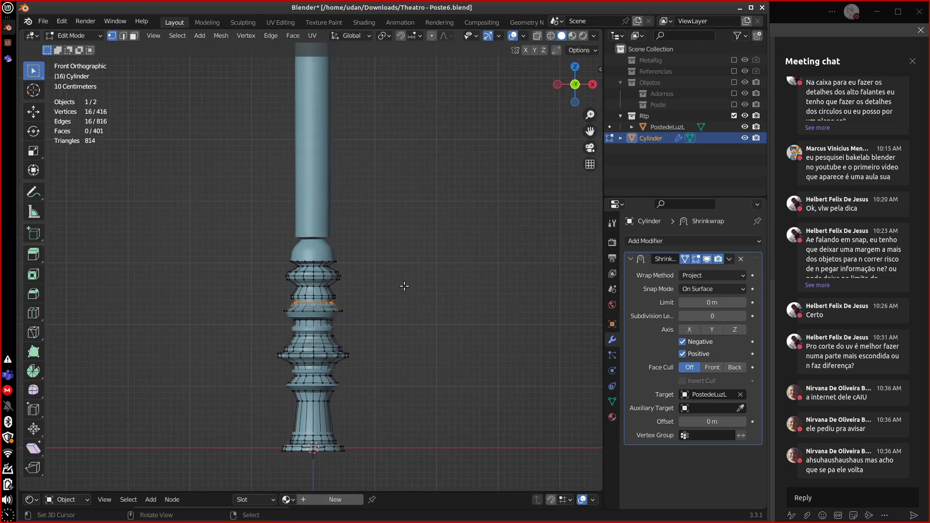
scroll(388, 281, up, 6)
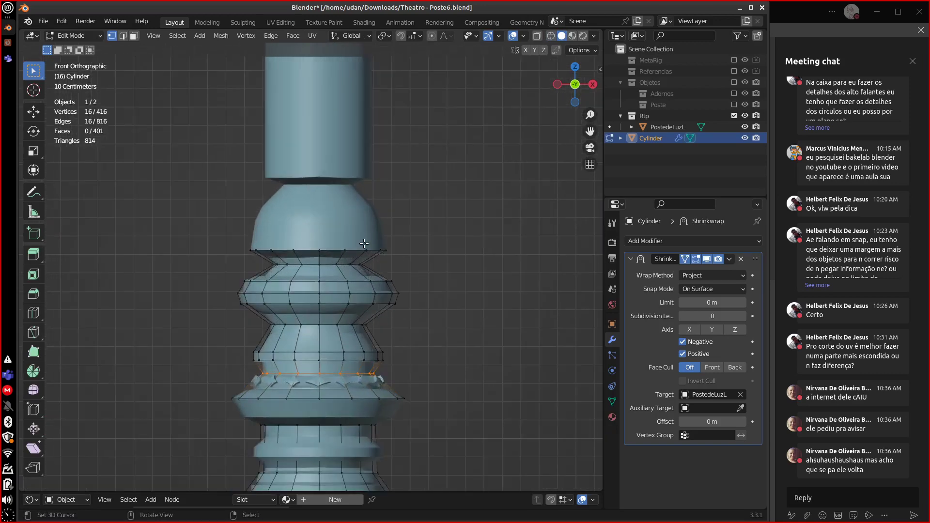
alt+click(359, 247)
shift+middle_drag(359, 247, 355, 271)
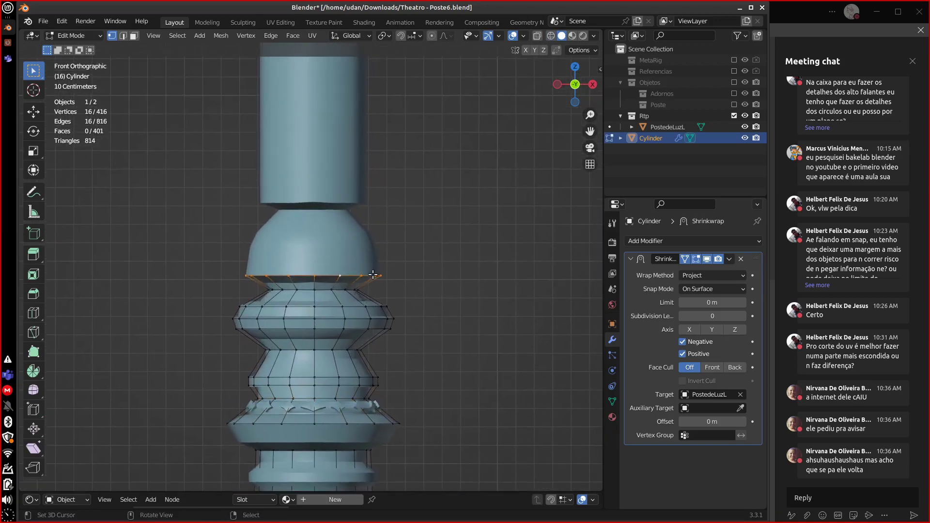
key(e)
key(z)
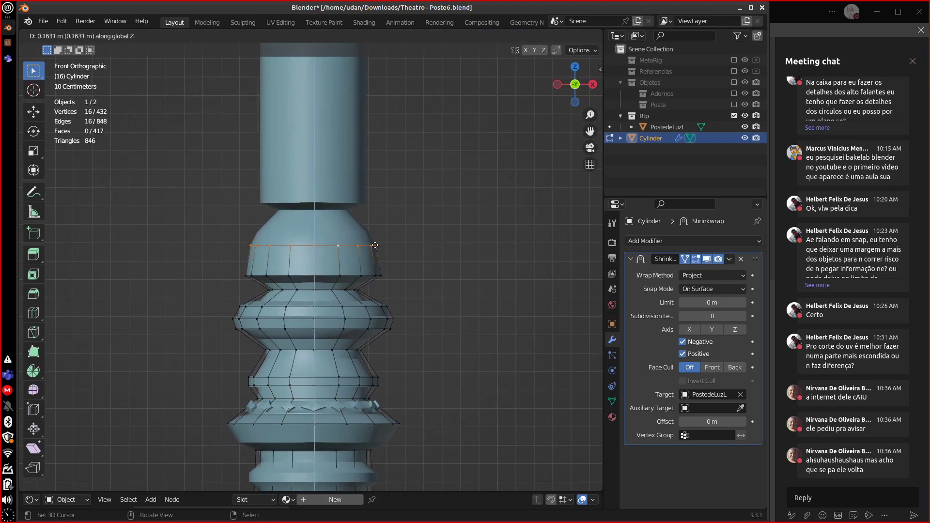
click(374, 247)
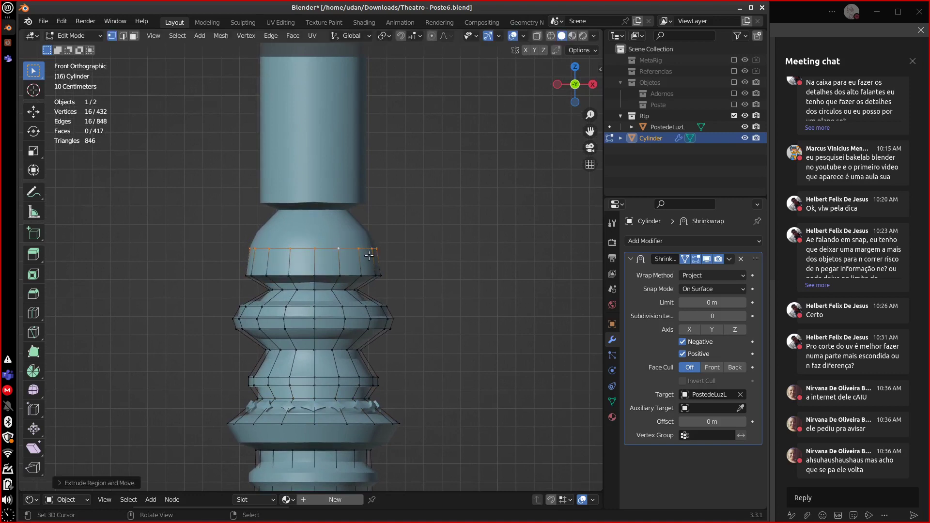
key(e)
key(z)
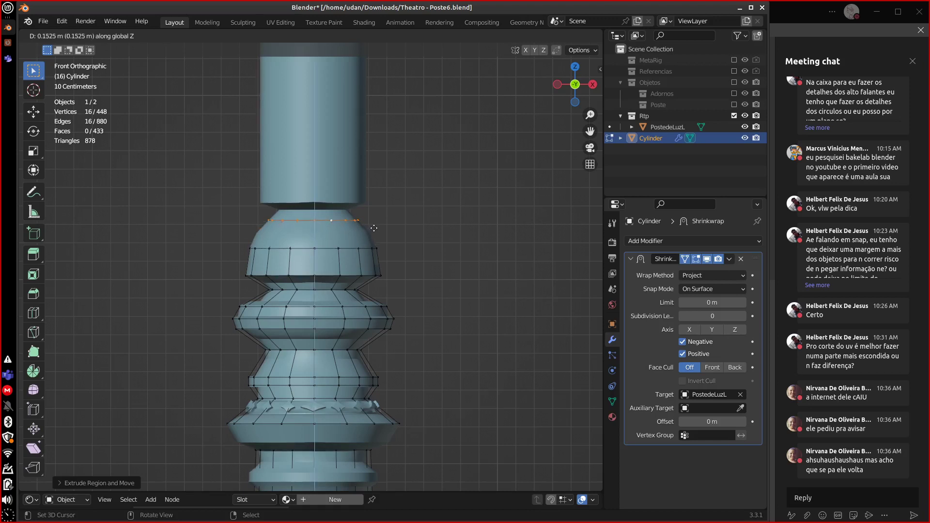
click(370, 222)
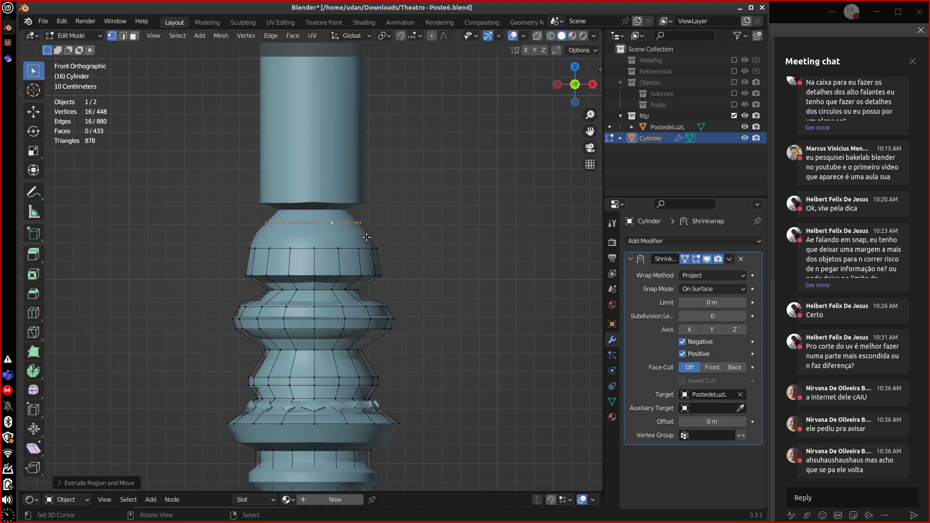
Extrude the loop up to the dome's top edge, then to the lower edge of the long shaft.
key(e)
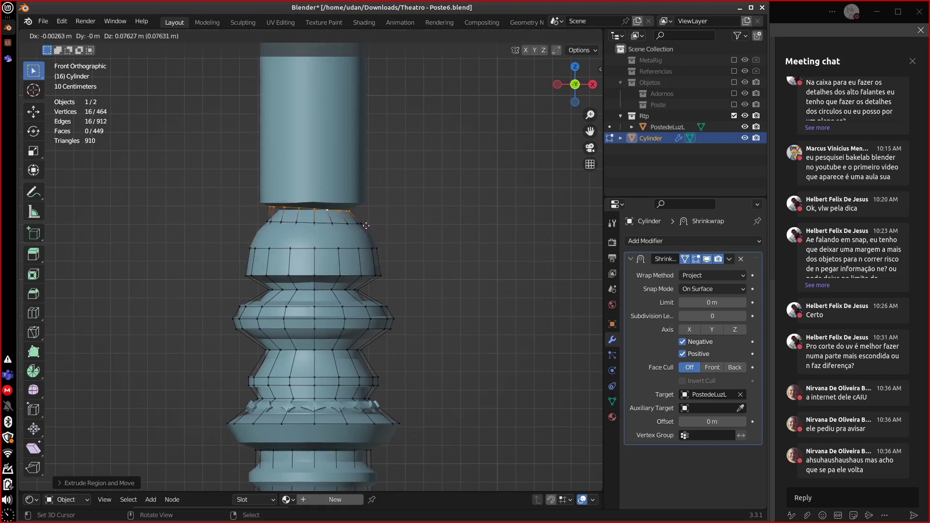
click(364, 223)
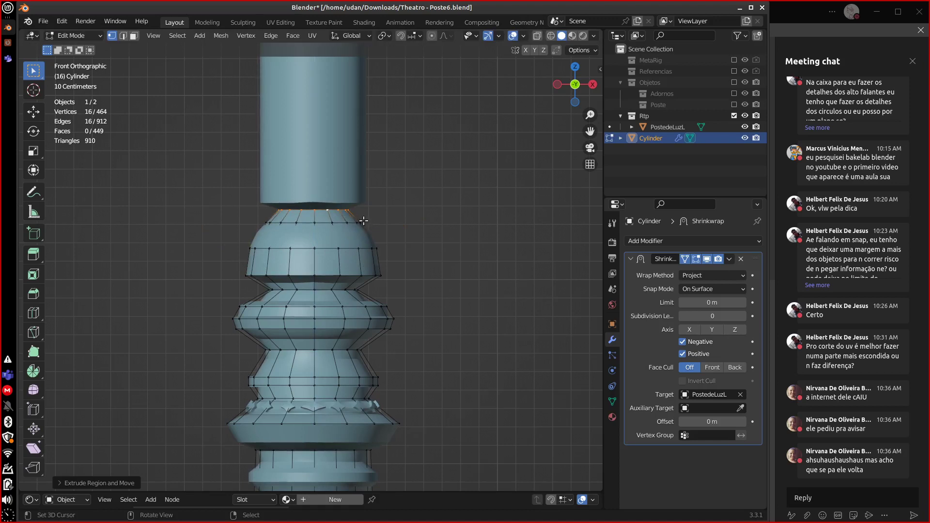
key(e)
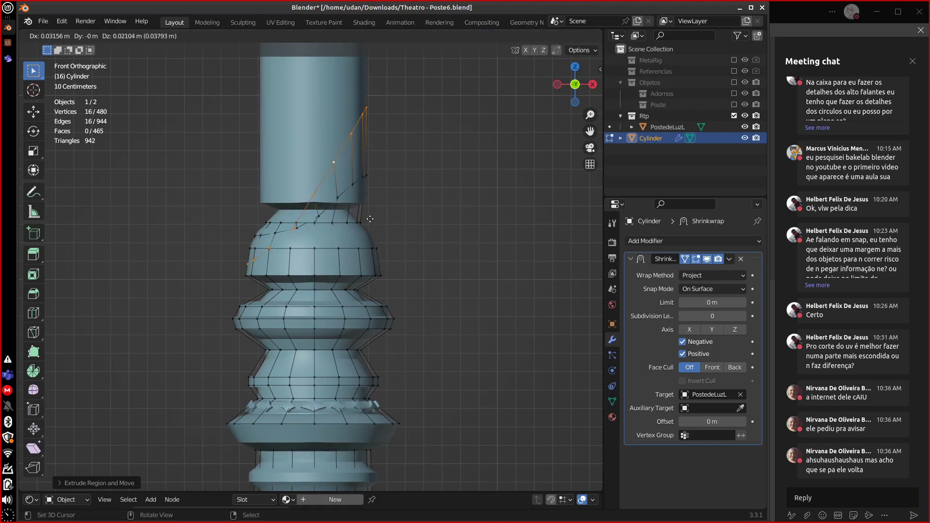
click(374, 202)
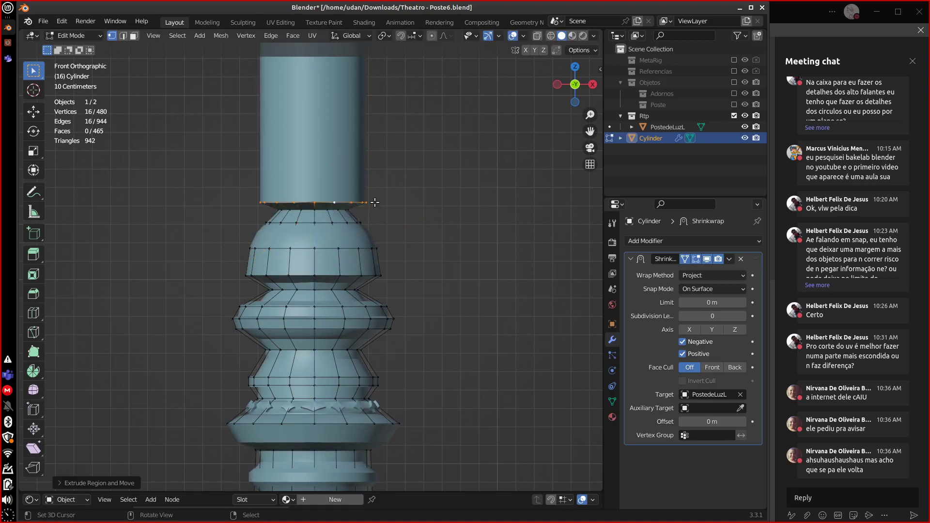
Extrude the loop up along Z about 5.24 m, covering the long shaft up to the base of the upper collars.
shift+middle_drag(374, 202, 381, 315)
scroll(384, 314, down, 6)
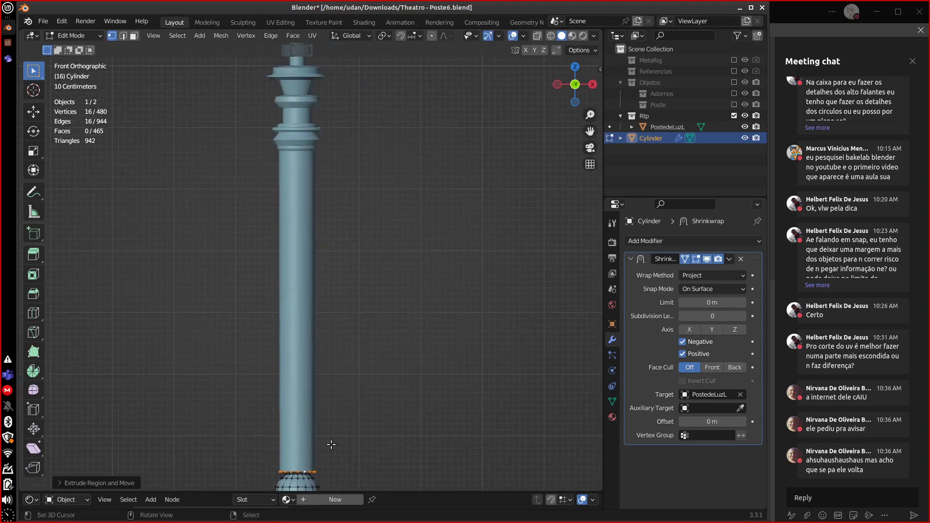
key(e)
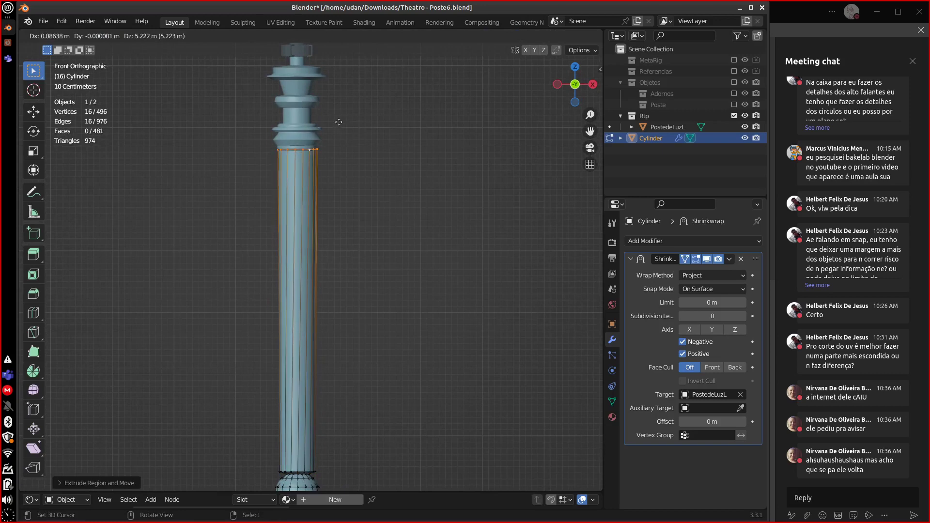
key(z)
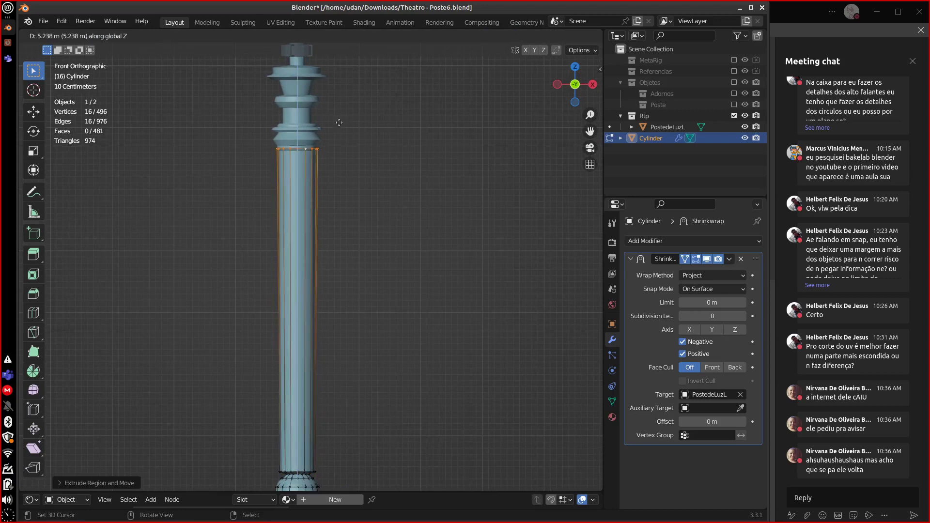
click(338, 122)
Extrude the loop up along Z about 0.18 m to the first upper collar's widest rim, then about 0.12 m to its top edge.
scroll(333, 181, up, 7)
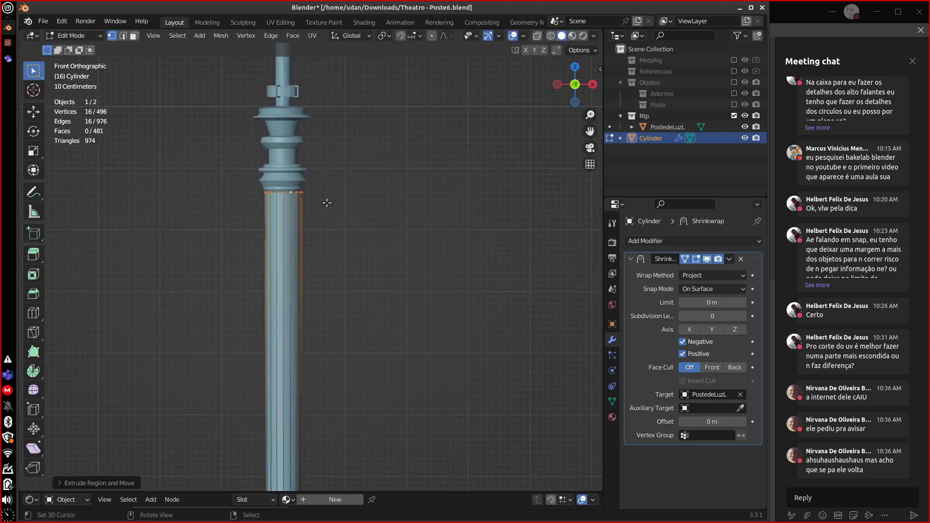
shift+middle_drag(329, 105, 383, 376)
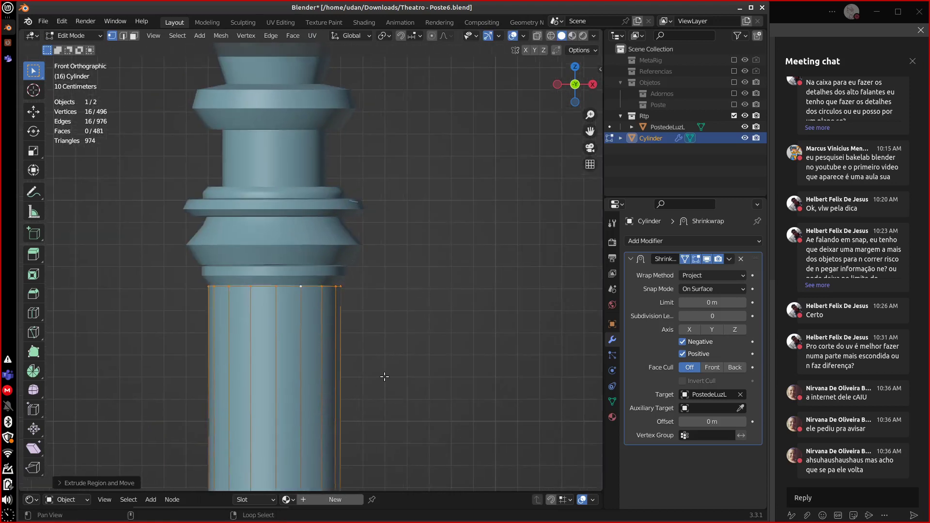
key(e)
key(z)
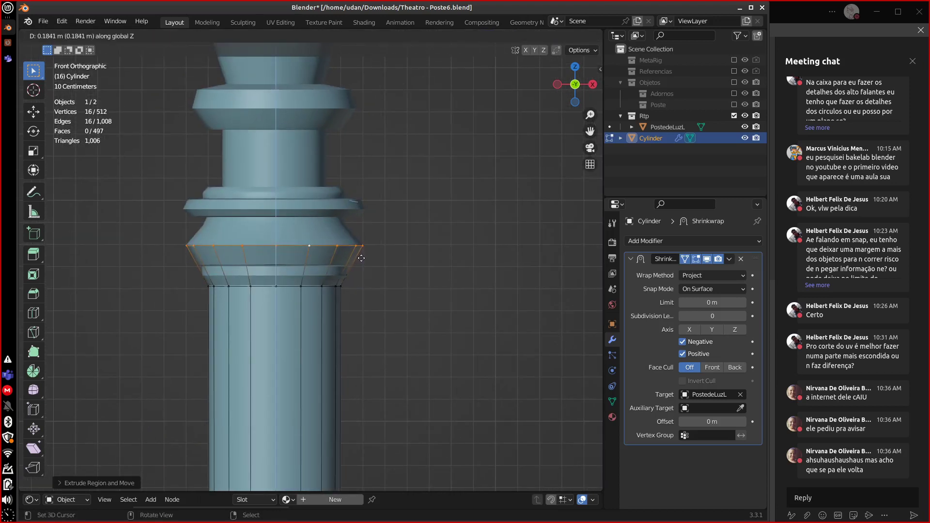
click(362, 258)
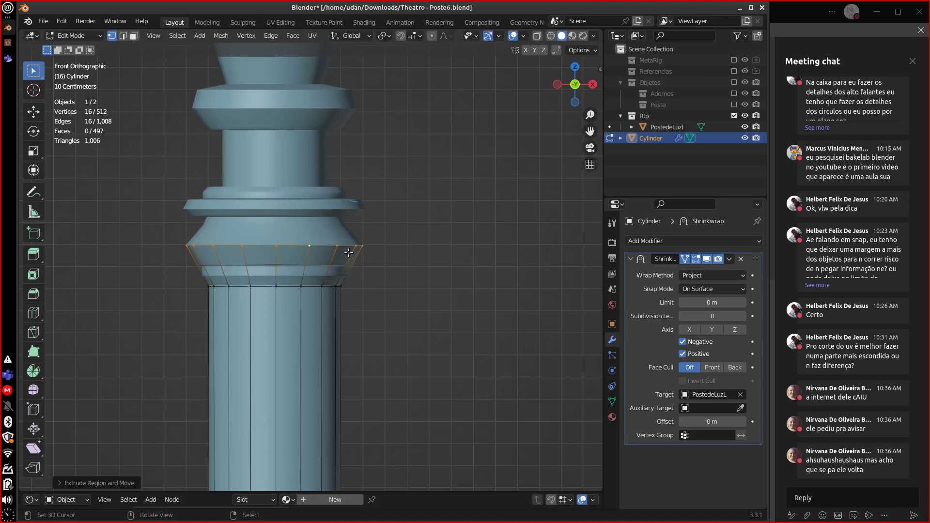
key(e)
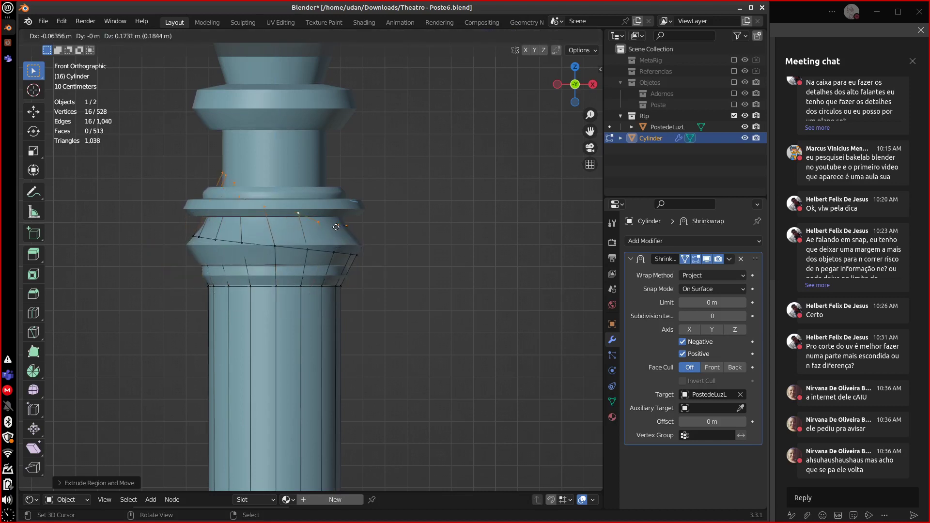
key(z)
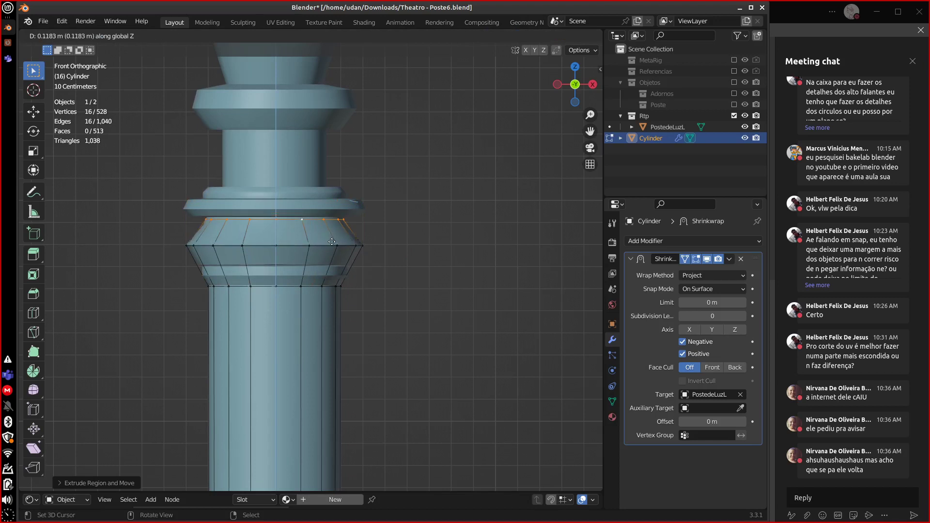
click(337, 228)
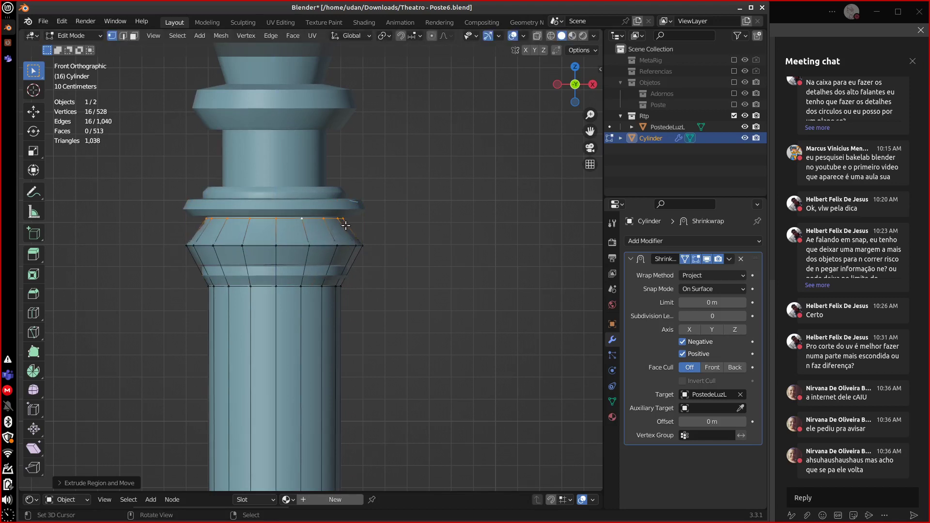
Extrude two rings up along Z to the thin flange's lower rim and its upper rim.
key(e)
key(z)
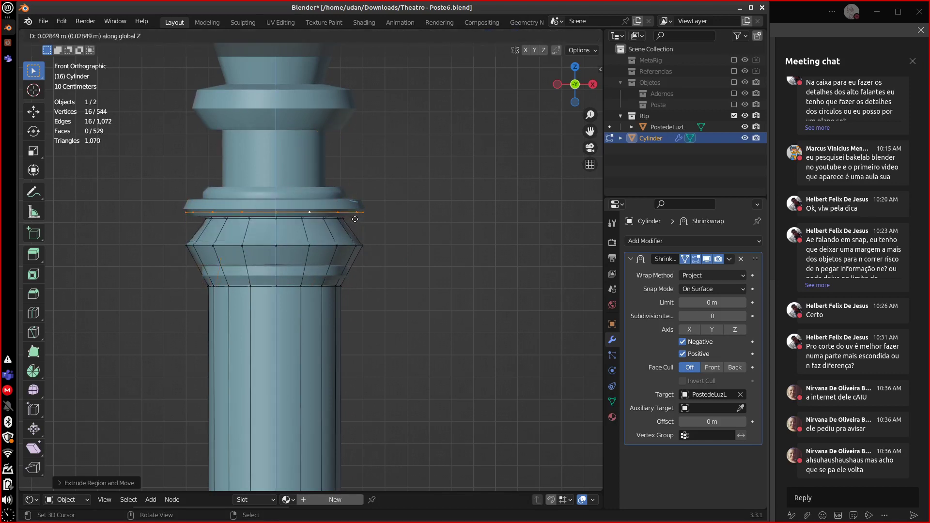
click(354, 218)
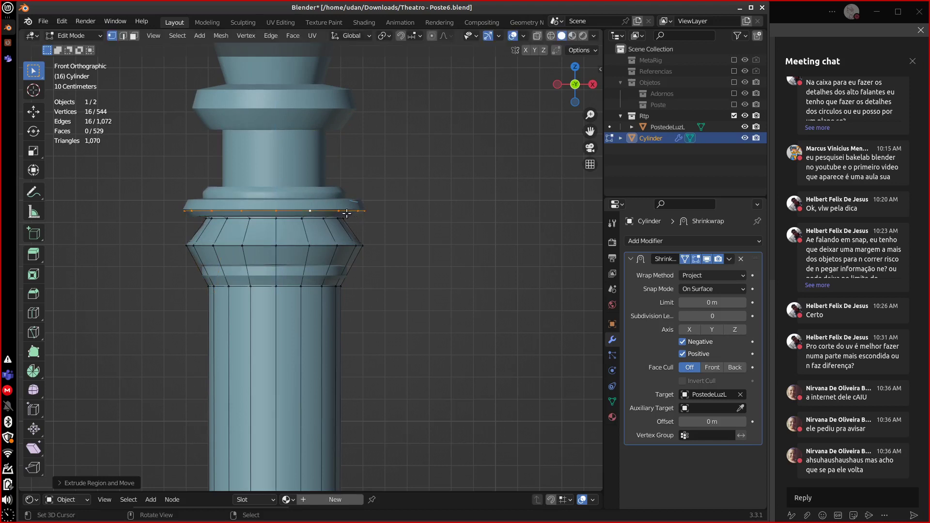
key(e)
key(z)
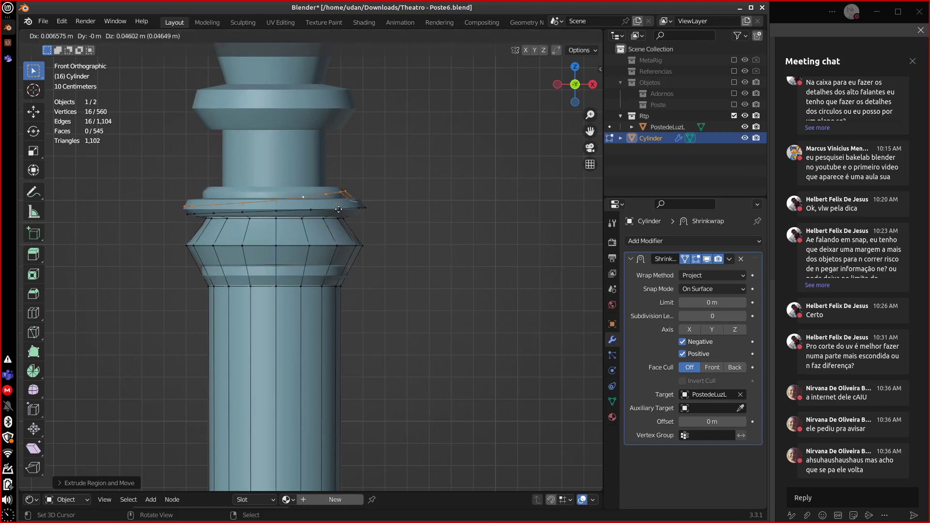
click(338, 209)
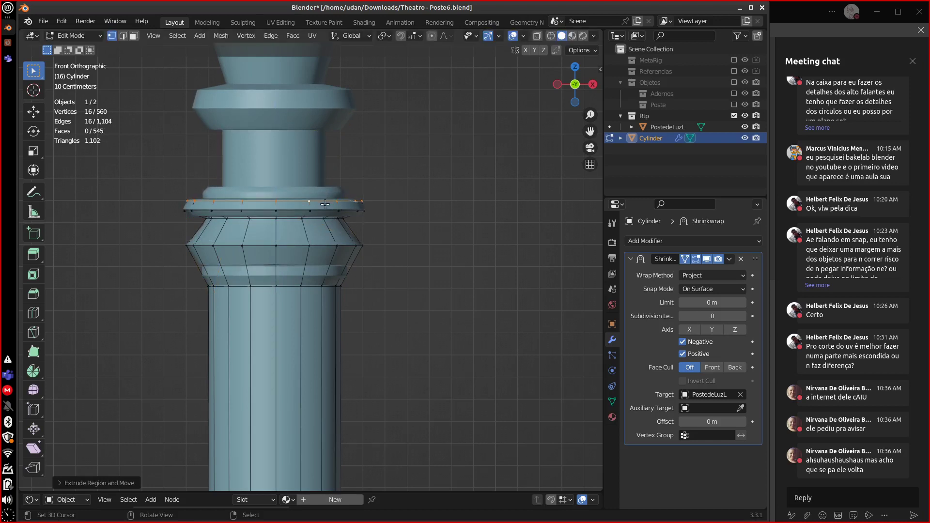
Extrude the loop up along Z to the small flange's top edge, then a second ring up to the base of the neck.
key(e)
key(z)
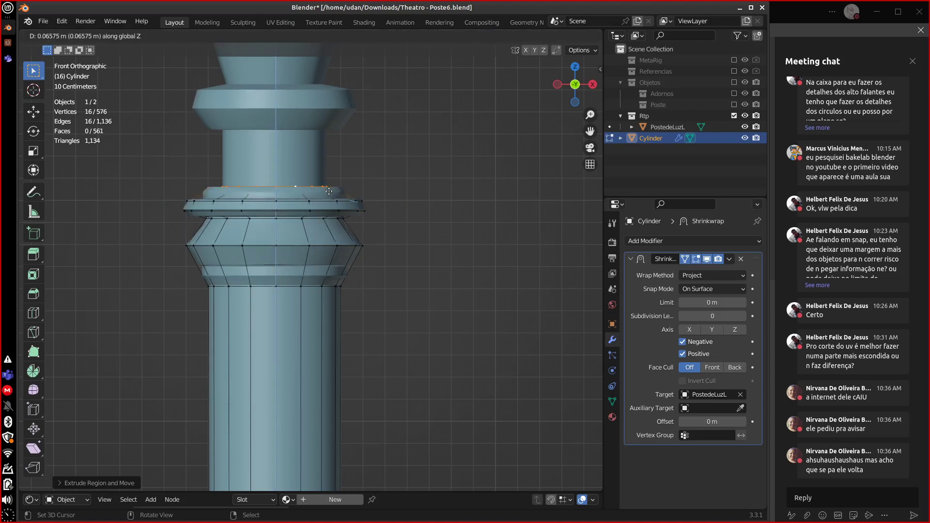
click(329, 193)
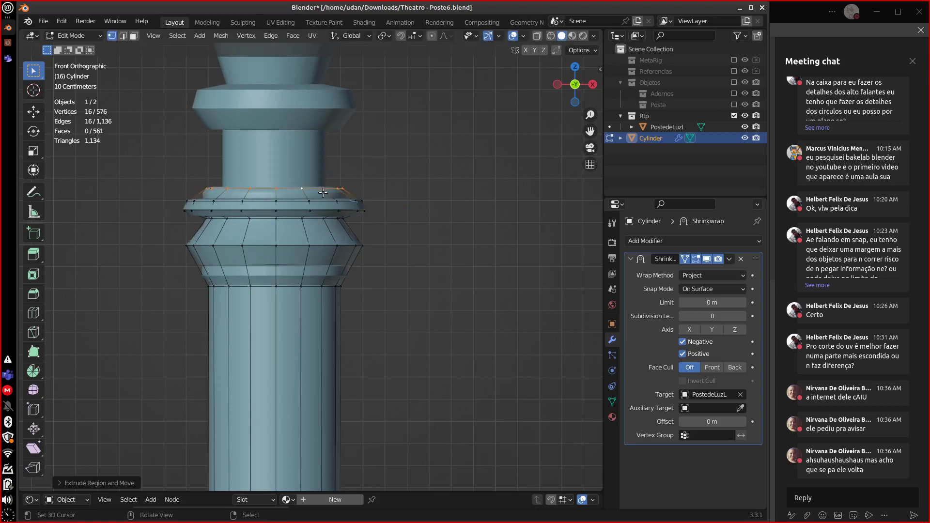
key(e)
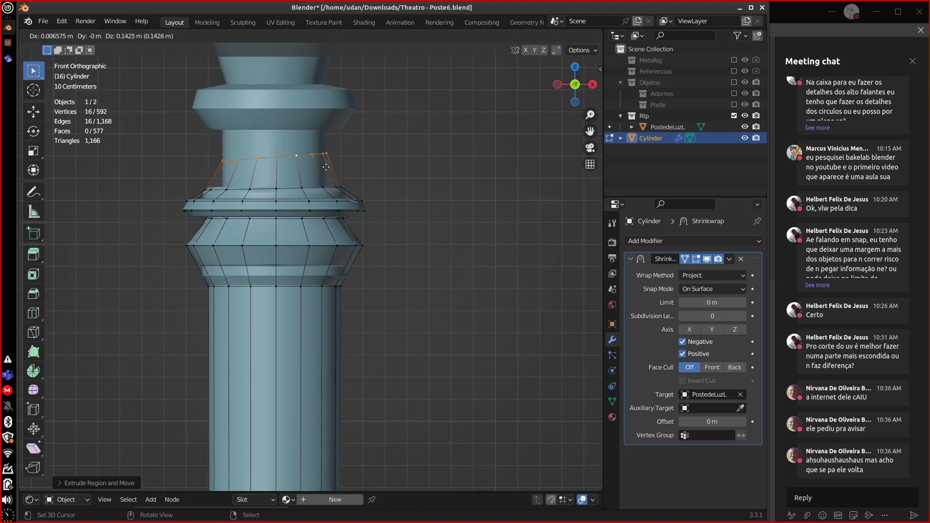
key(z)
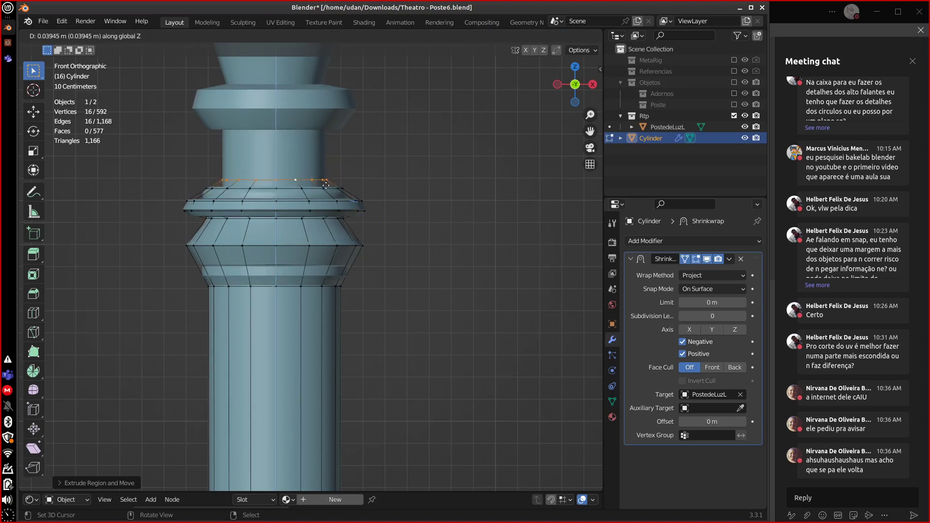
click(324, 188)
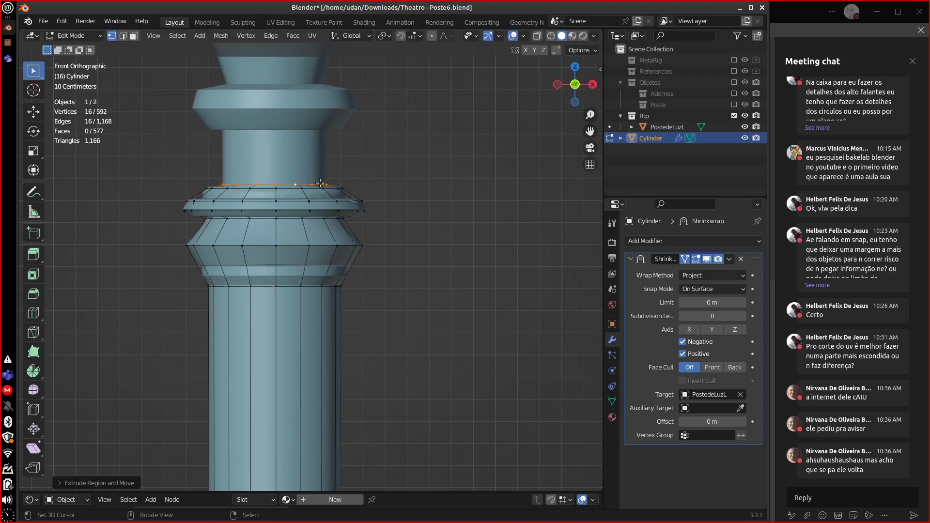
Extrude the loop up along Z over the neck to the second collar's base, then about 0.09 m to that collar's lower rim.
key(e)
key(z)
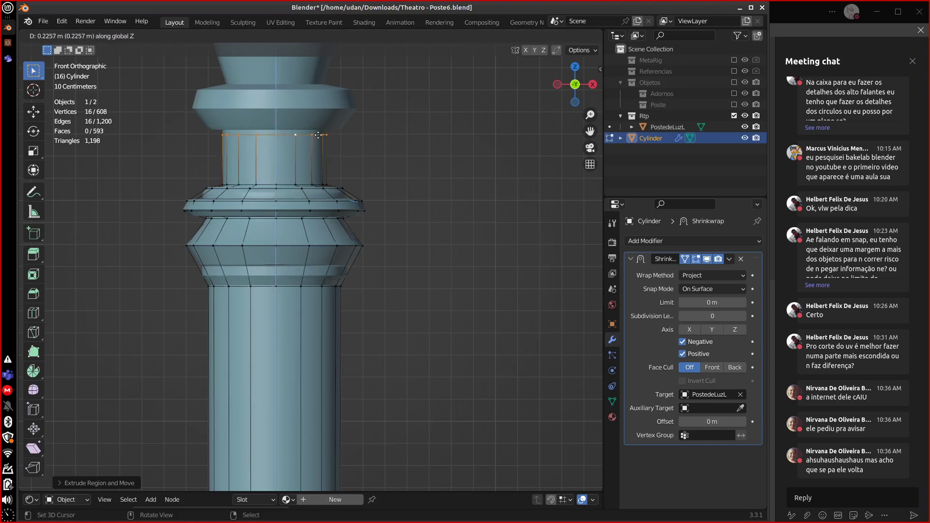
click(319, 132)
key(e)
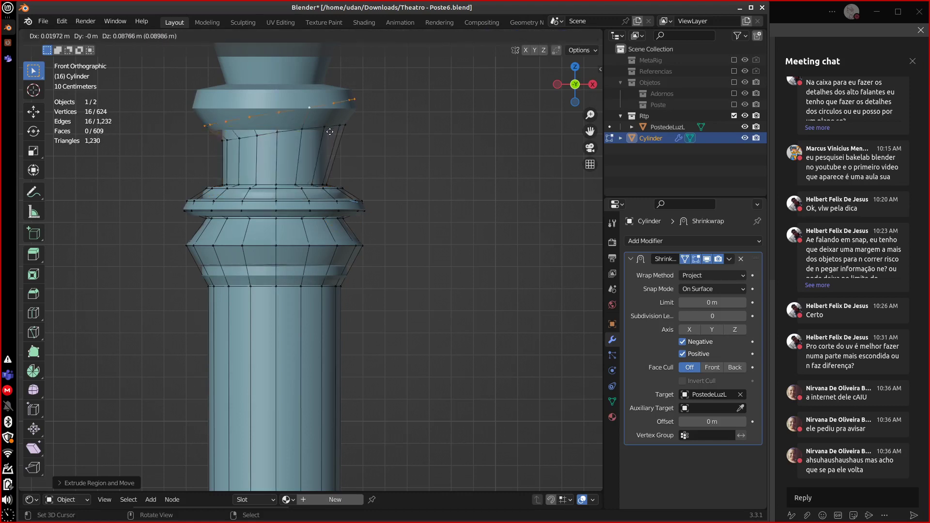
key(z)
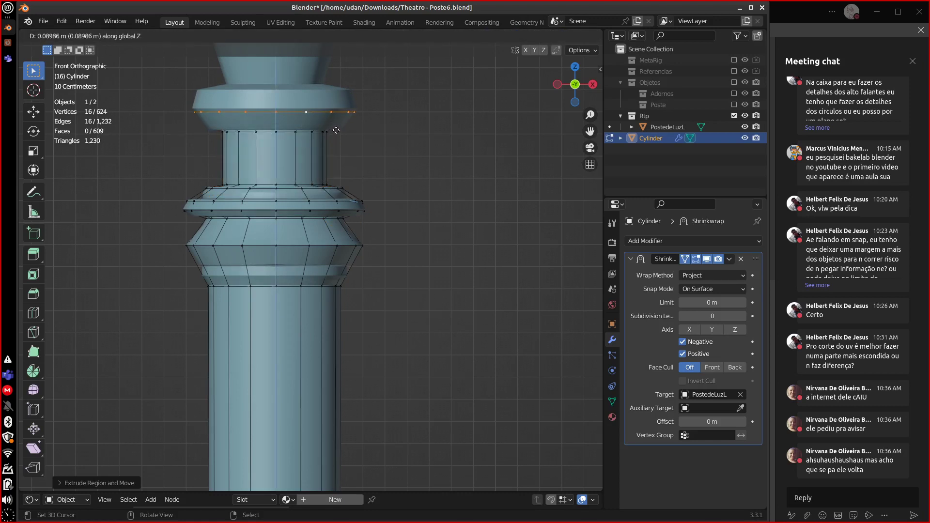
click(336, 130)
Switch mesh editing to the PostedeLuzL object and select the row of vertices at the centre of its top cap.
shift+middle_drag(336, 129, 351, 469)
shift+middle_drag(372, 301, 322, 326)
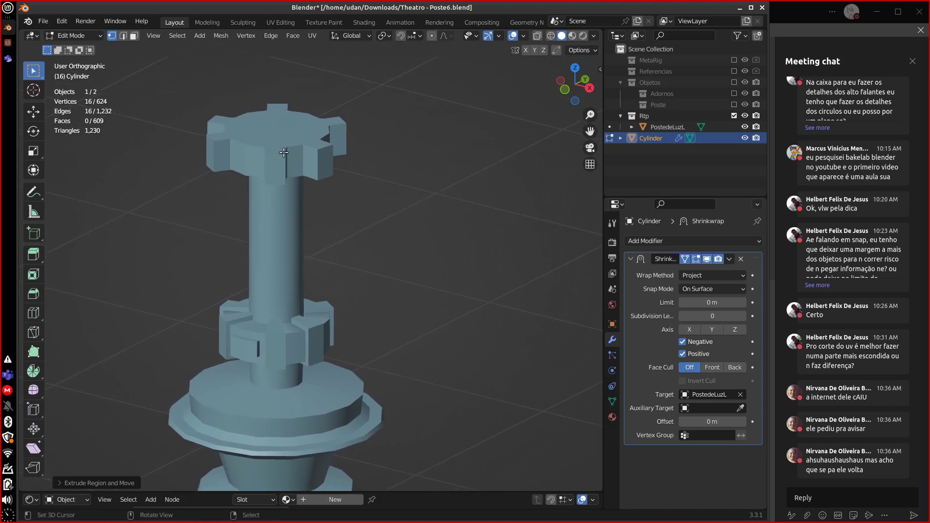
key(alt+q)
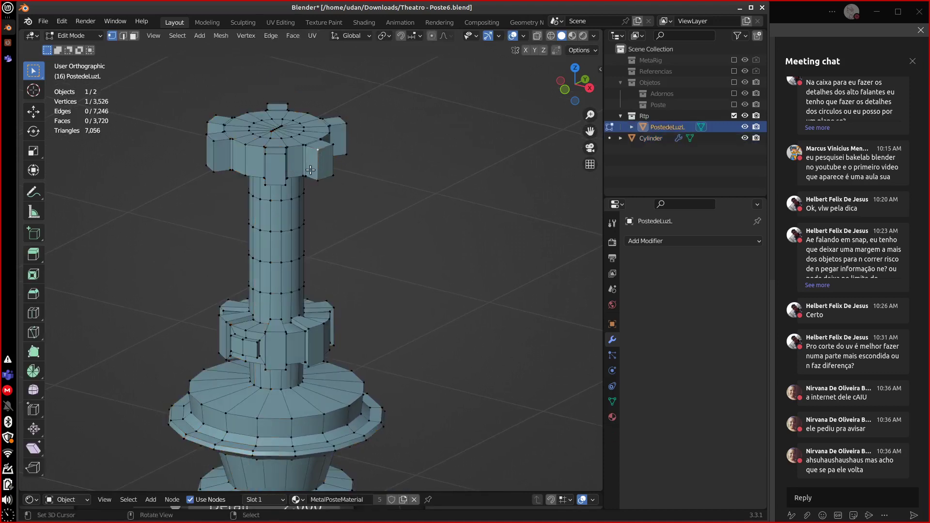
middle_drag(310, 170, 280, 185)
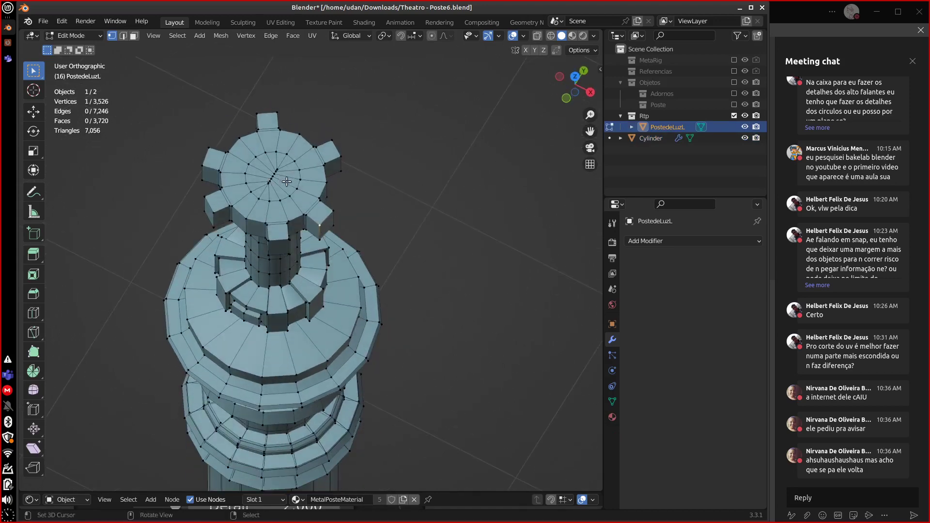
scroll(286, 181, up, 5)
shift+middle_drag(286, 107, 257, 244)
alt+shift+click(271, 224)
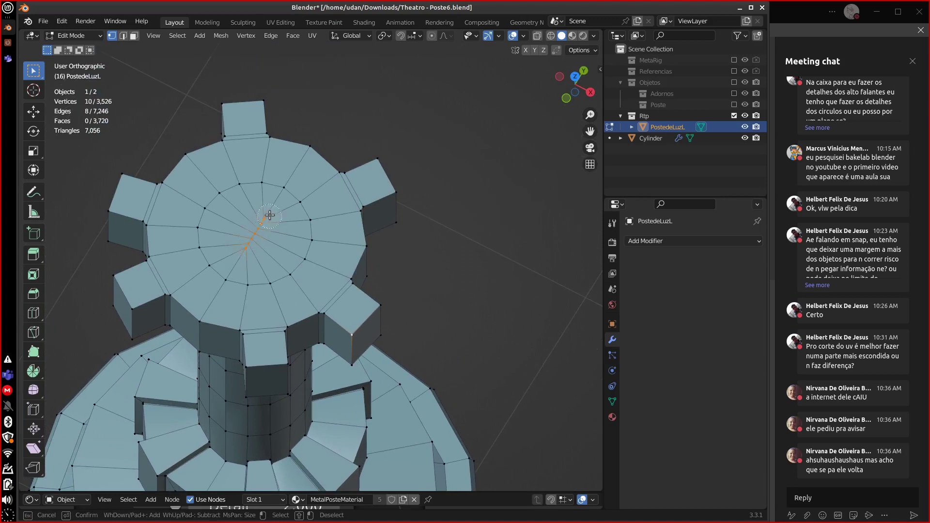
Try merging the current vertex selection at its center, and undo the merge.
key(m)
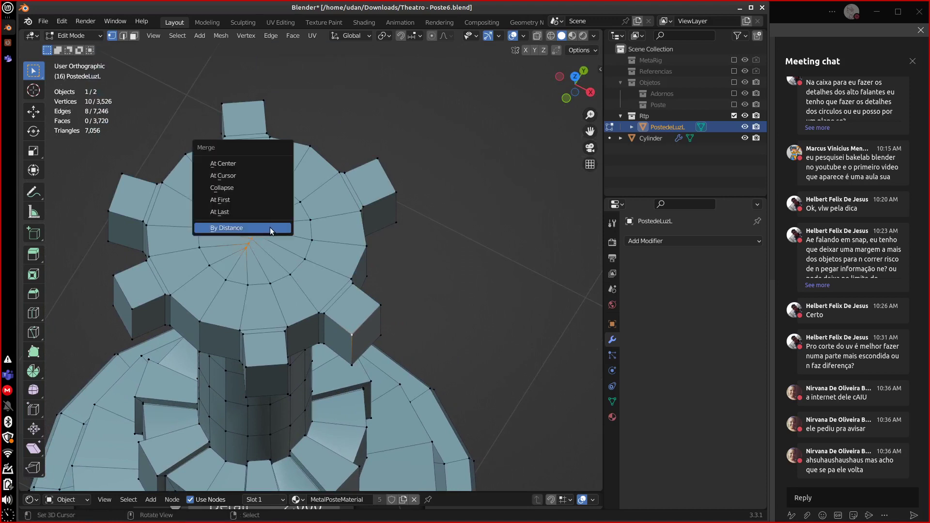
click(264, 164)
key(ctrl+z)
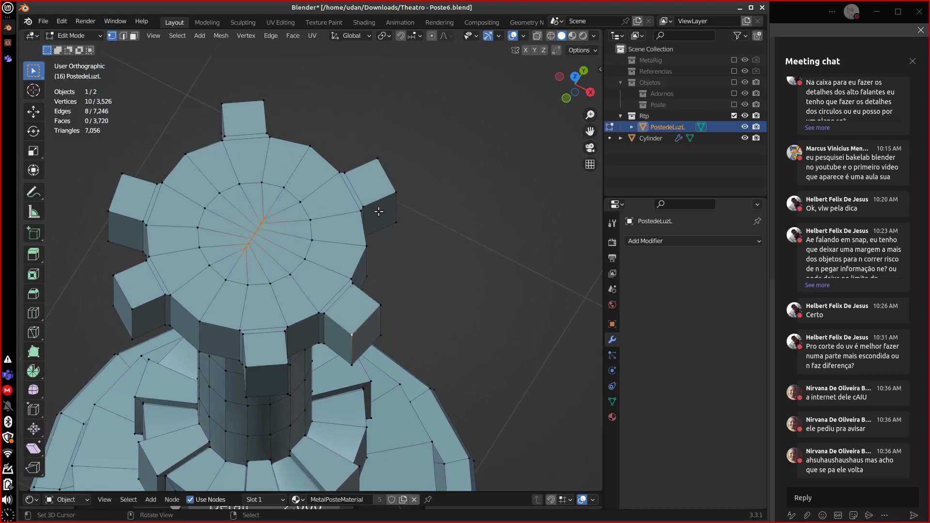
Deselect the stray corner vertex on the cap's tooth and merge the cap's middle vertices at their center.
shift+click(351, 334)
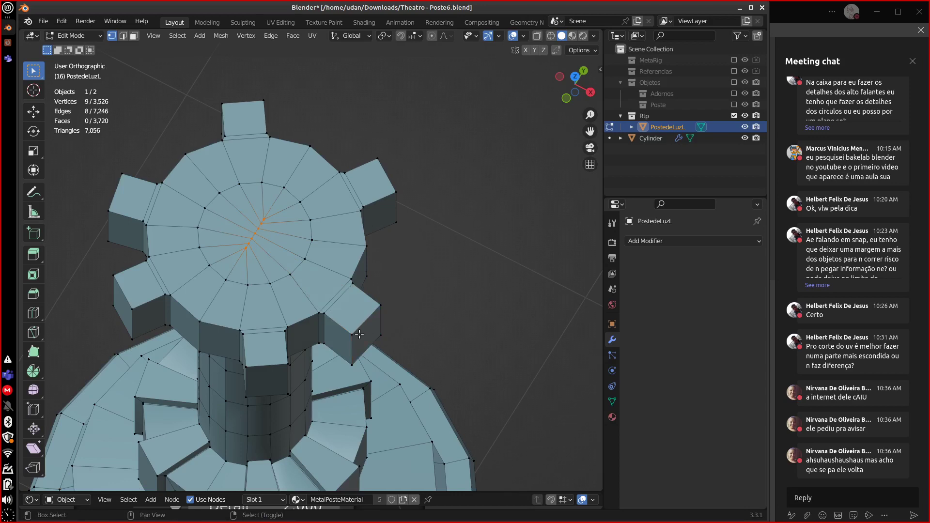
key(m)
click(271, 234)
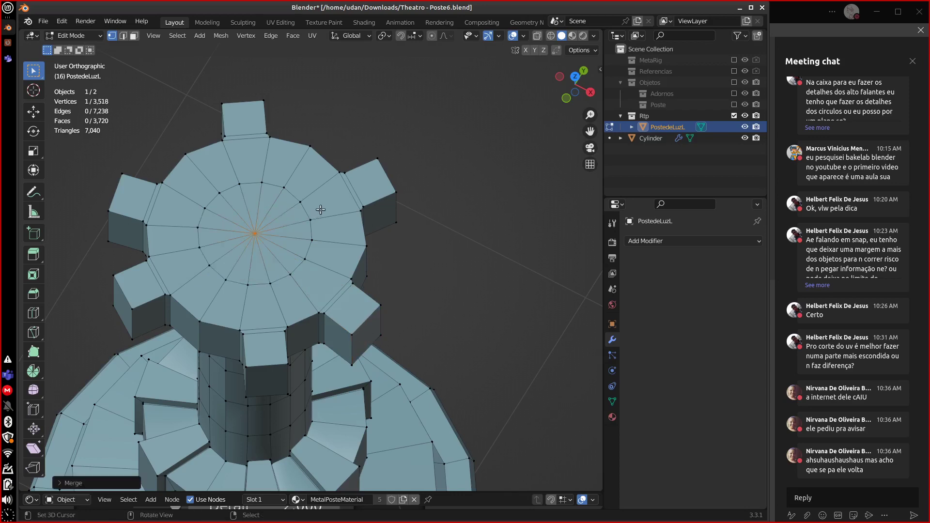
Select all linked geometry of the original post and try merging its vertices by distance.
middle_drag(386, 290, 425, 319)
key(ctrl+l)
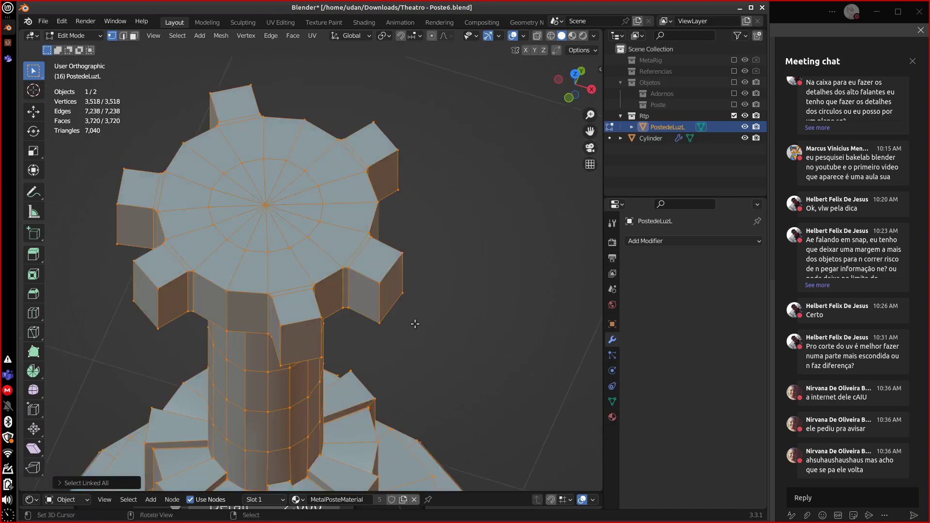
middle_drag(415, 324, 424, 254)
middle_drag(375, 289, 419, 274)
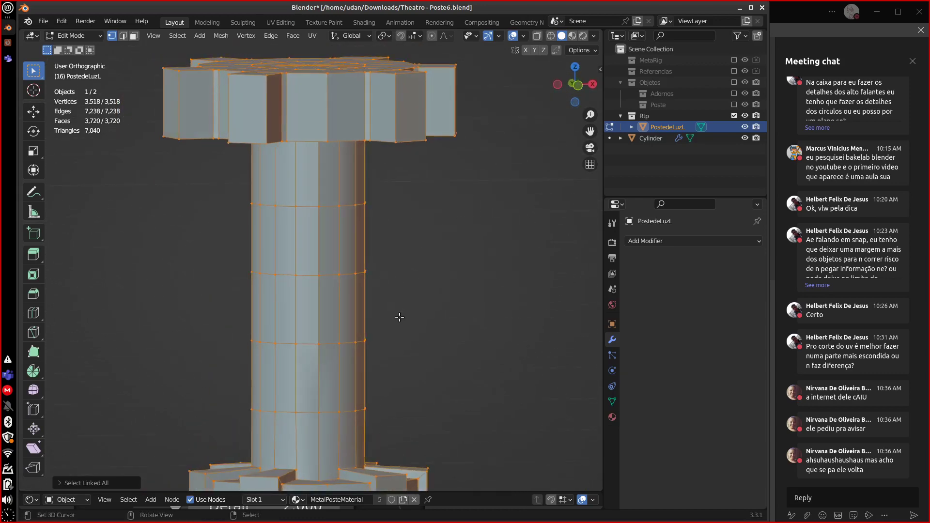
right_click(367, 324)
key(ctrl+l)
key(m)
click(368, 393)
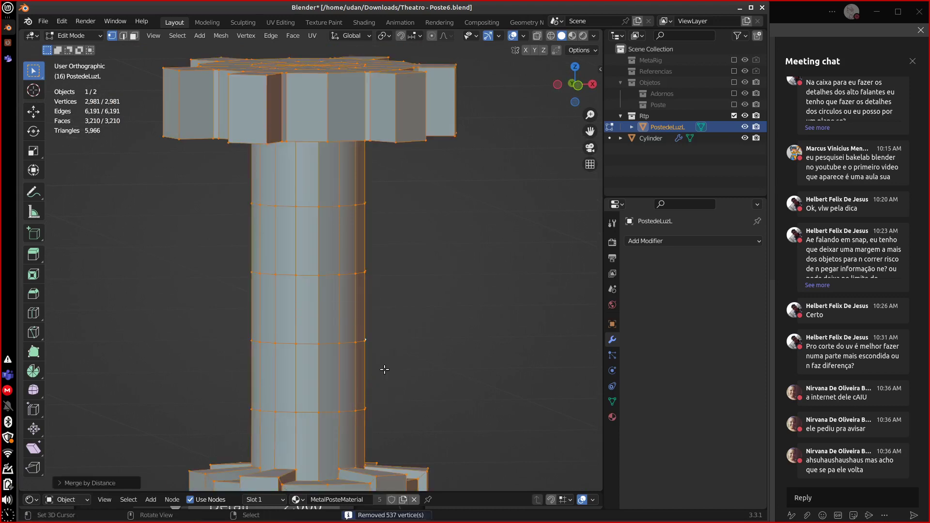
Inspect the post's upper shaft and collars, and undo the merge by distance.
shift+middle_drag(407, 355, 409, 224)
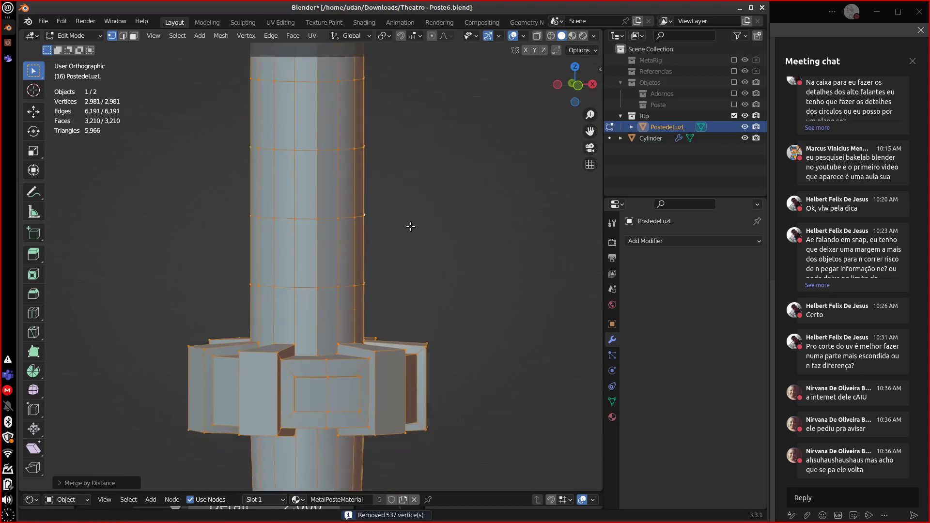
shift+middle_drag(454, 339, 426, 45)
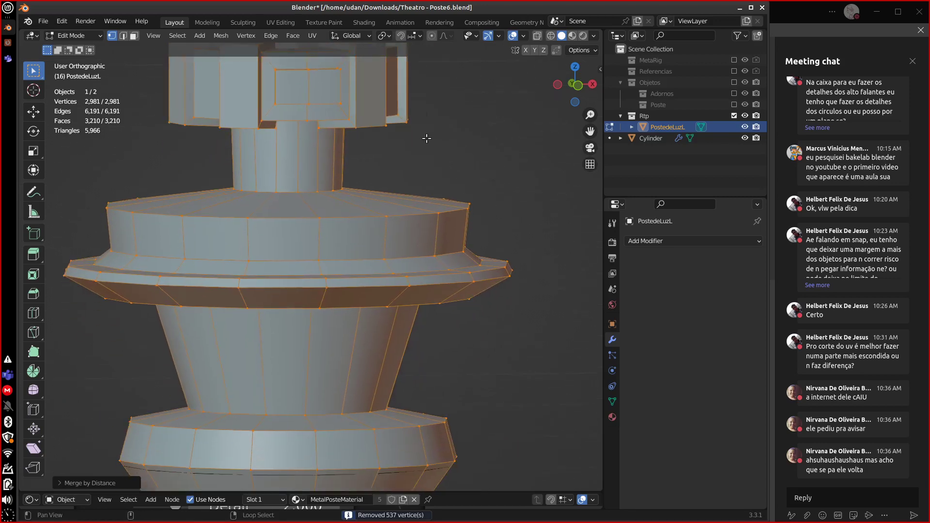
shift+middle_drag(467, 295, 421, 167)
shift+middle_drag(440, 286, 436, 195)
shift+middle_drag(433, 268, 432, 247)
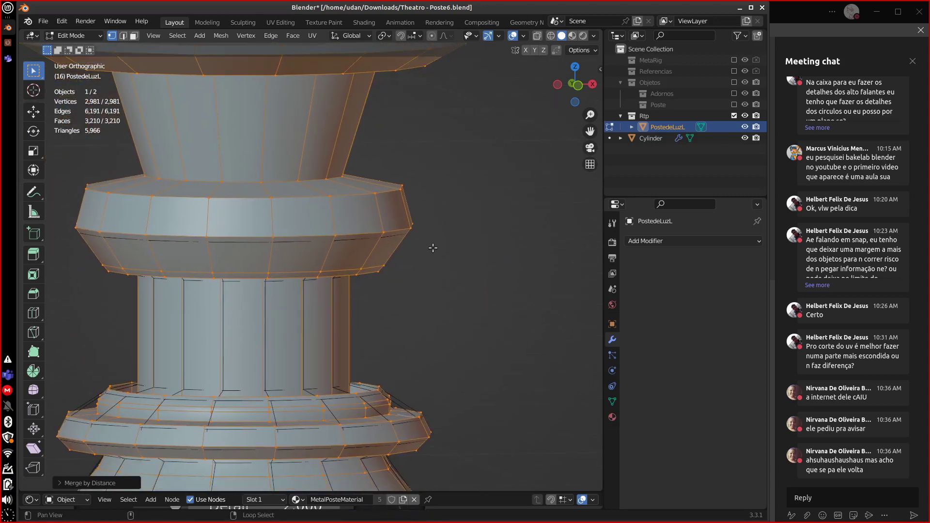
shift+middle_drag(435, 306, 438, 286)
shift+middle_drag(431, 196, 408, 316)
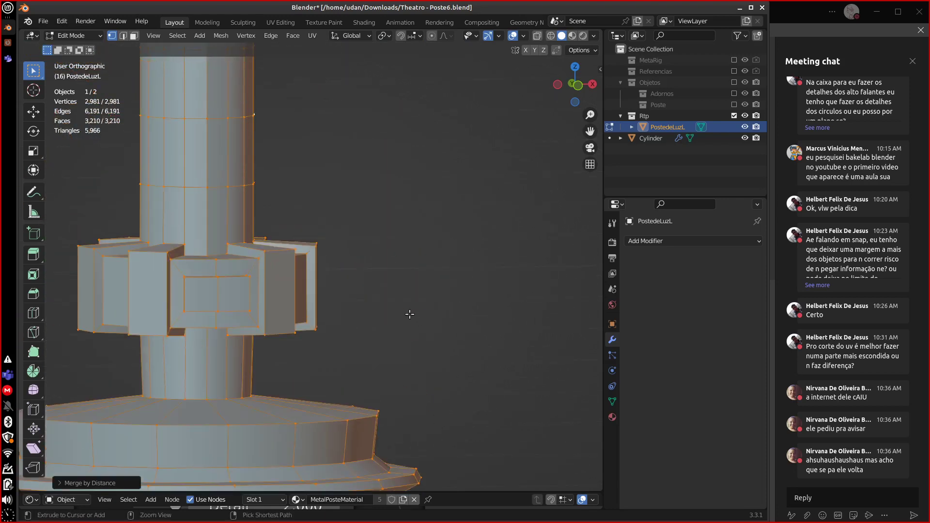
key(ctrl+z)
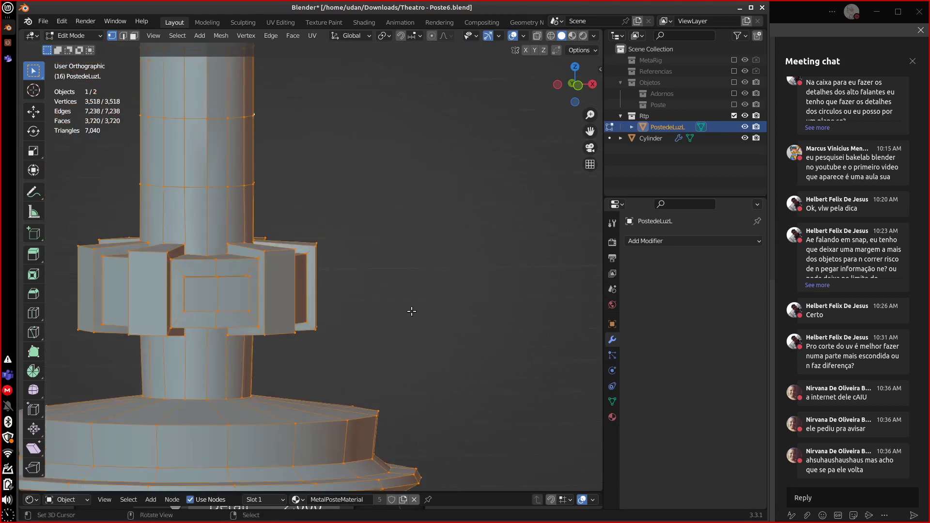
Reselect the original post's linked geometry and merge its duplicate vertices by distance.
key(g)
right_click(441, 309)
right_click(267, 191)
key(ctrl+l)
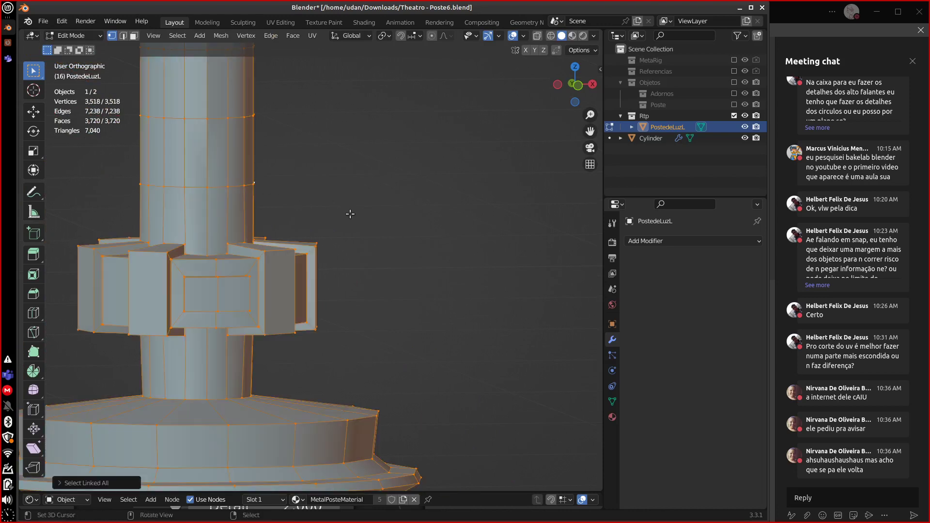
key(m)
click(357, 210)
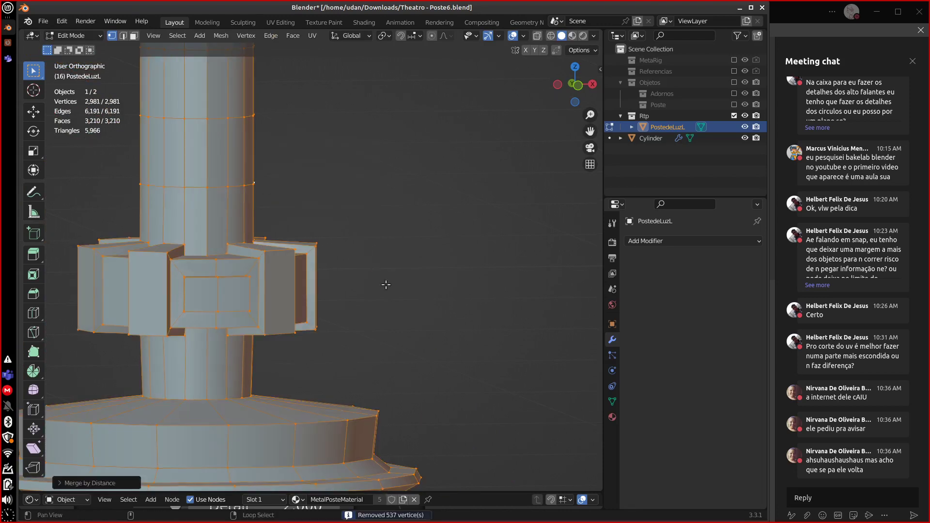
Examine the cleaned post mesh from the lower rings to the top cap, in Object Mode and with its linked geometry selected.
shift+middle_drag(386, 281, 446, 308)
scroll(450, 311, down, 5)
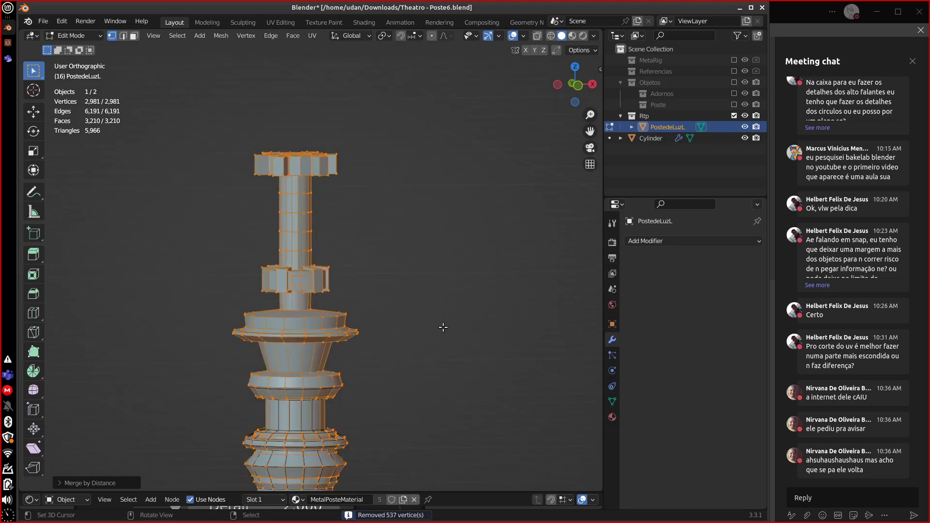
key(Tab)
scroll(415, 251, up, 3)
middle_drag(415, 251, 370, 315)
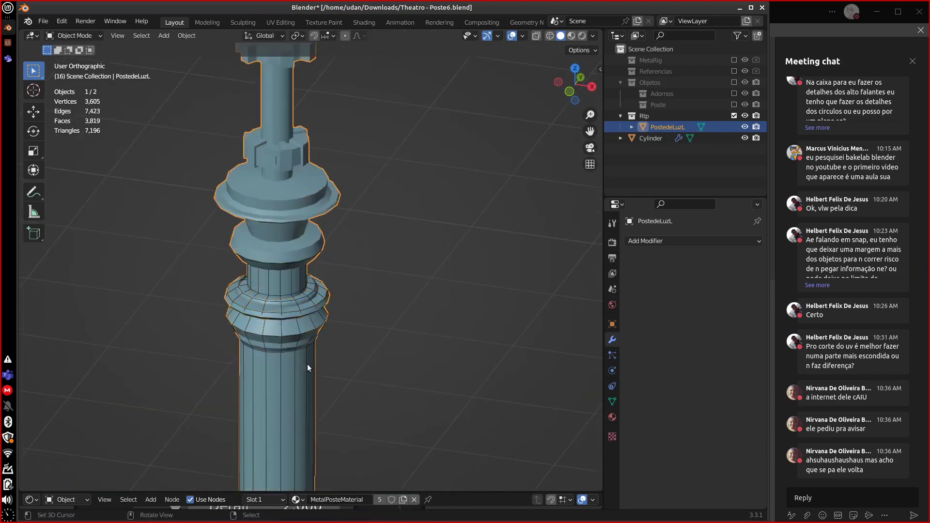
key(Tab)
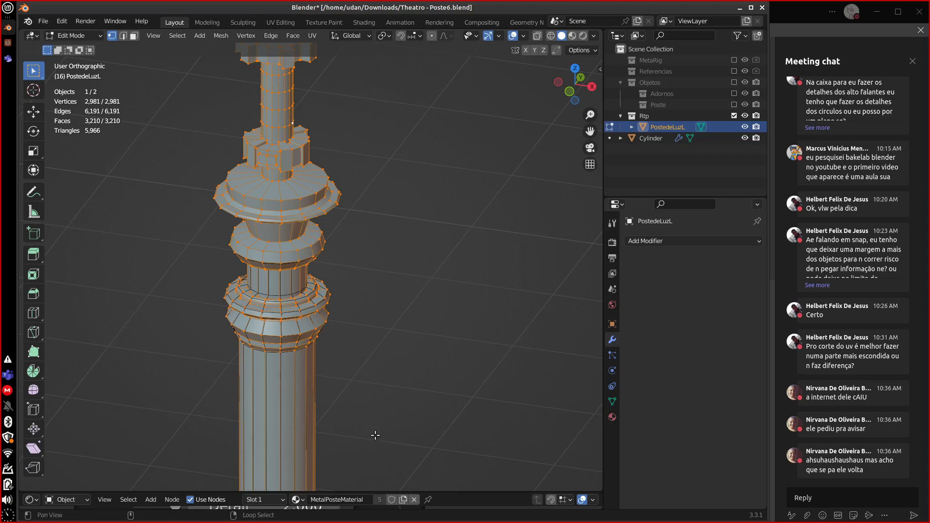
alt+shift+drag(373, 436, 401, 322)
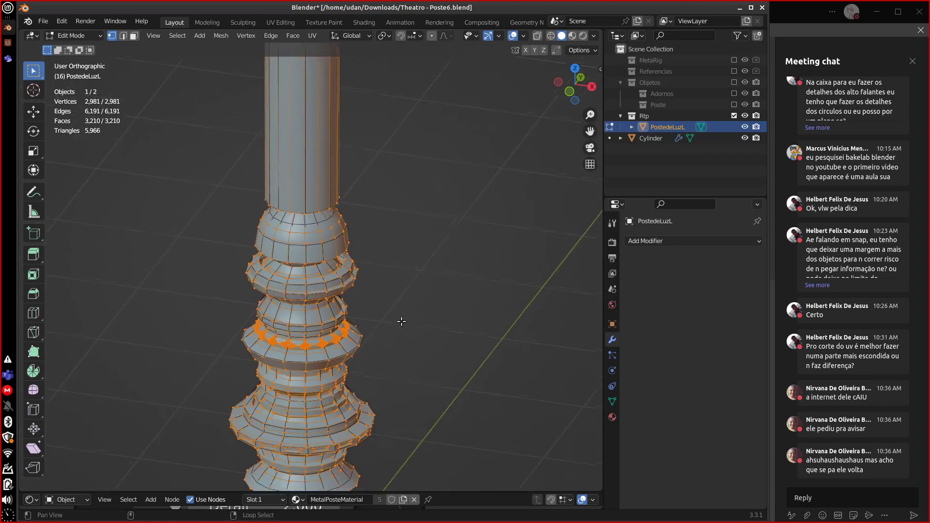
click(352, 357)
key(ctrl+l)
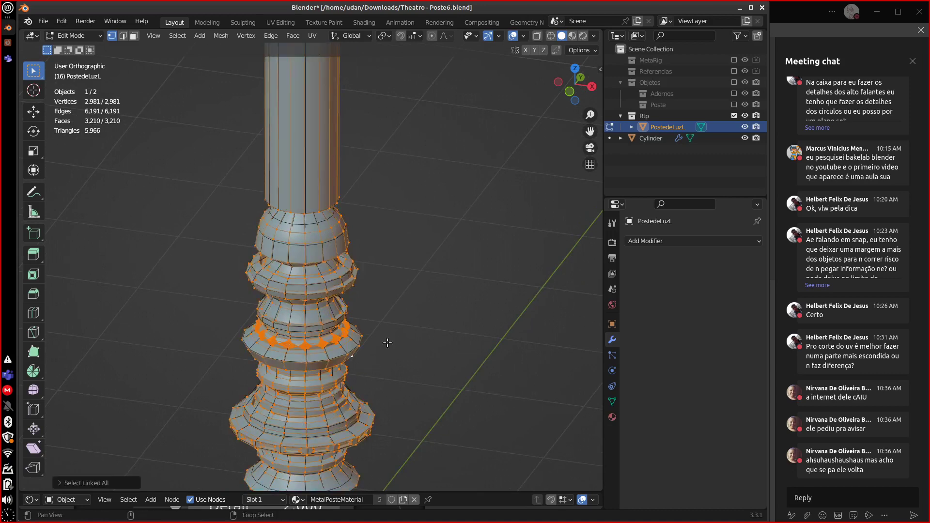
shift+middle_drag(412, 93, 390, 303)
shift+middle_drag(414, 122, 409, 312)
shift+middle_drag(449, 63, 441, 451)
shift+middle_drag(419, 340, 460, 325)
Return to editing the Cylinder in front view, with its uppermost edge loop at the second collar's lower rim selected.
key(Tab)
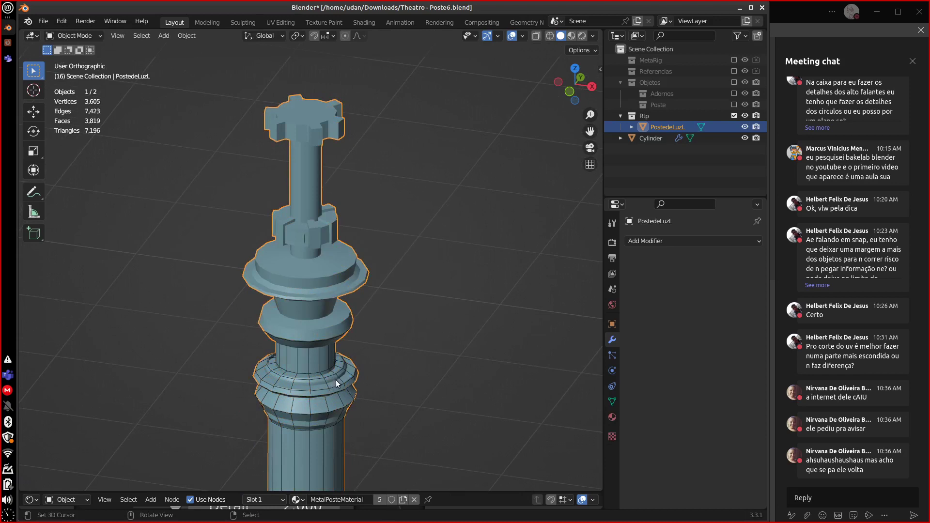
click(650, 138)
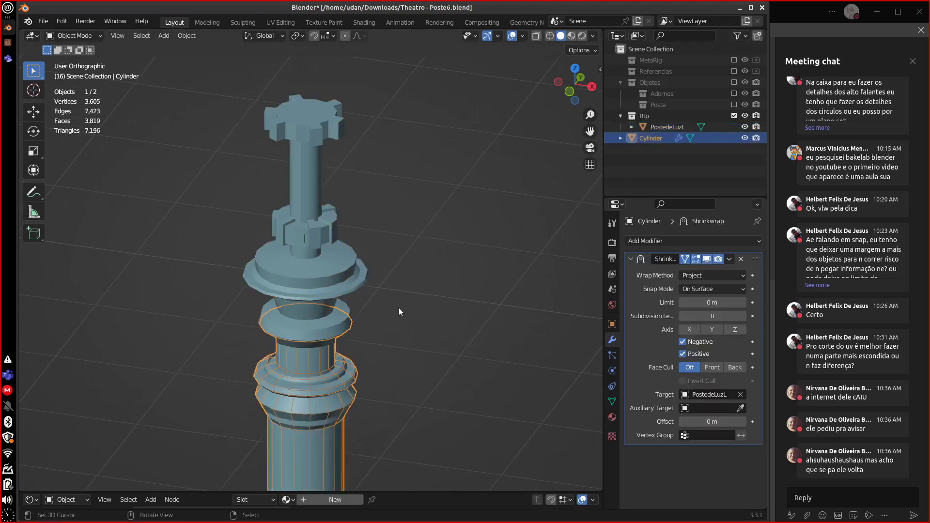
key(KP_1)
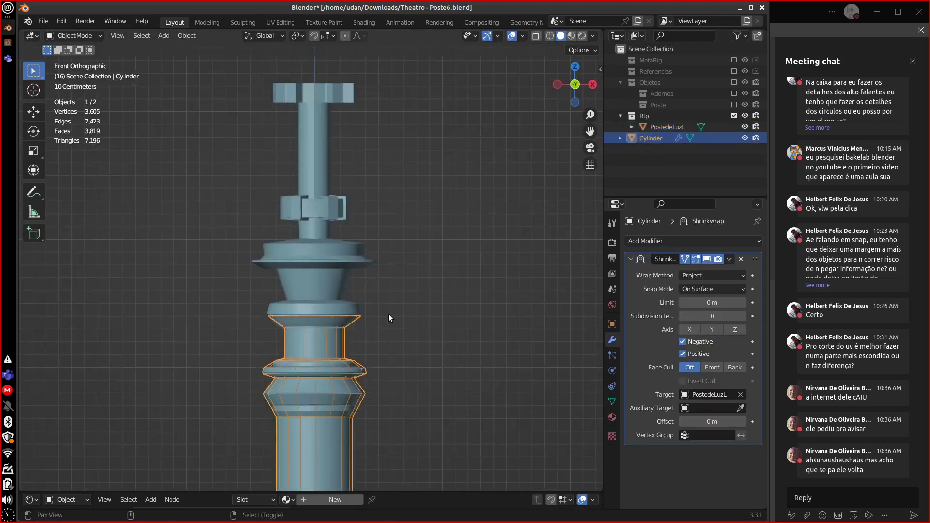
shift+middle_drag(388, 314, 369, 275)
scroll(367, 286, up, 1)
scroll(366, 288, up, 4)
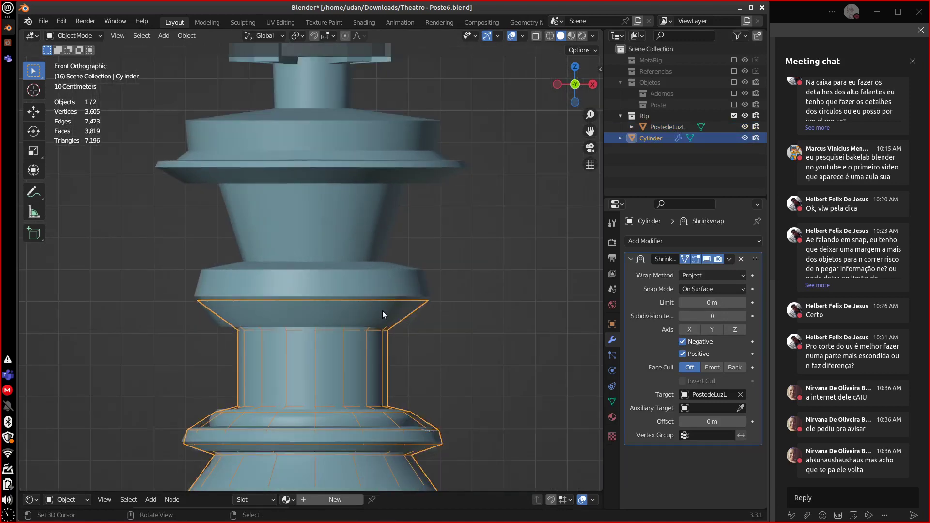
key(Tab)
alt+click(382, 300)
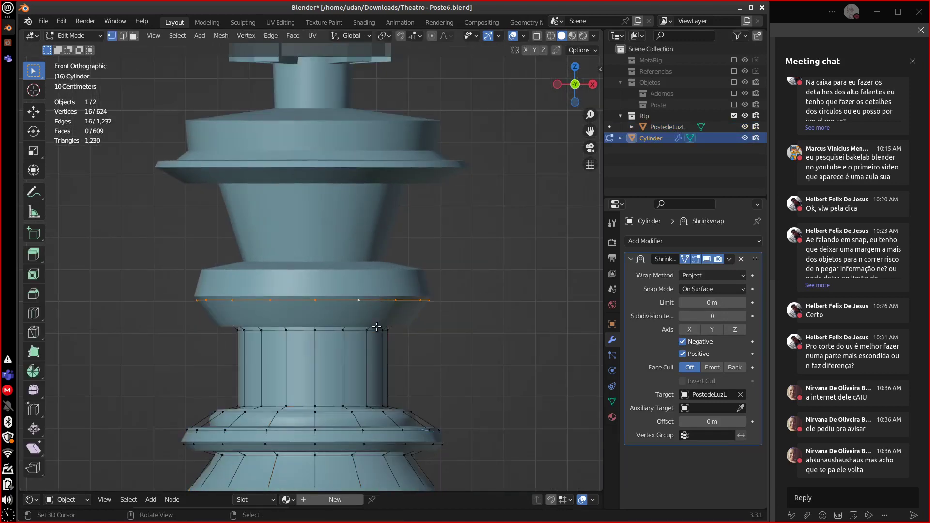
Extrude the selected ring about 0.09 m up Z to the second collar's upper rim, and about 0.03 m more to the base of the flare.
key(e)
key(z)
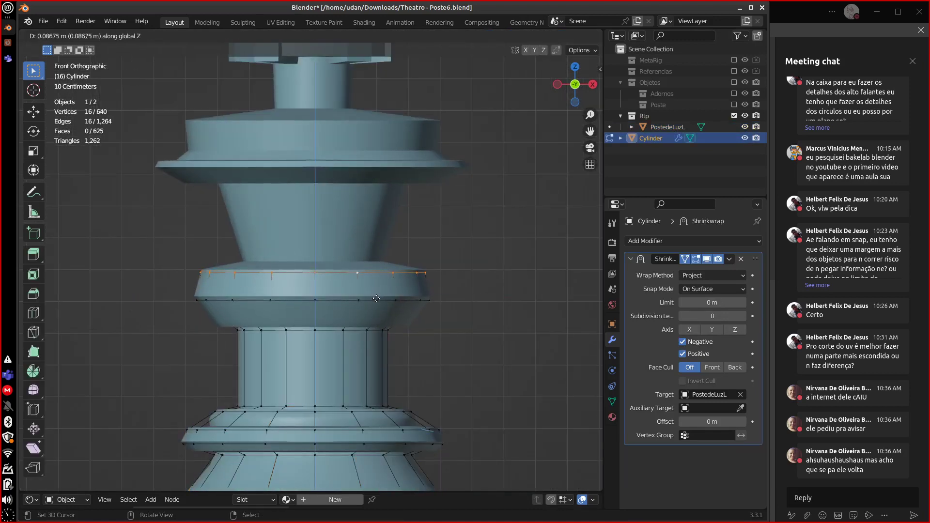
click(377, 297)
shift+scroll(379, 312, up, 2)
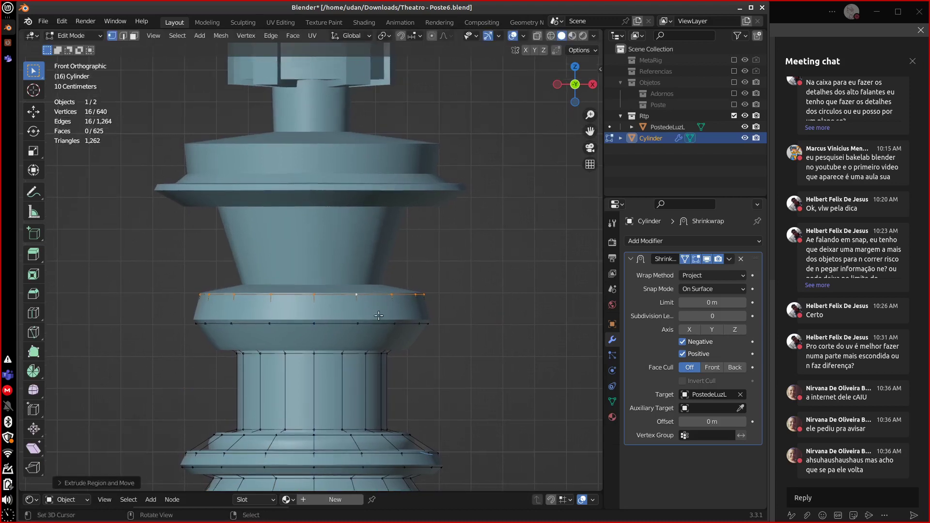
key(e)
key(z)
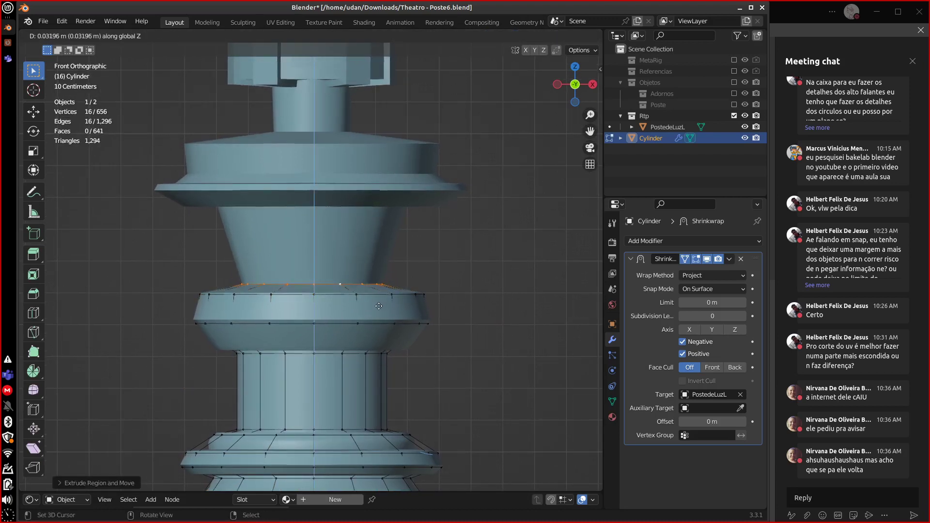
click(377, 304)
Extrude the ring about 0.23 m up Z to the top of the flared section, and again to the wide flange's lower edge.
key(e)
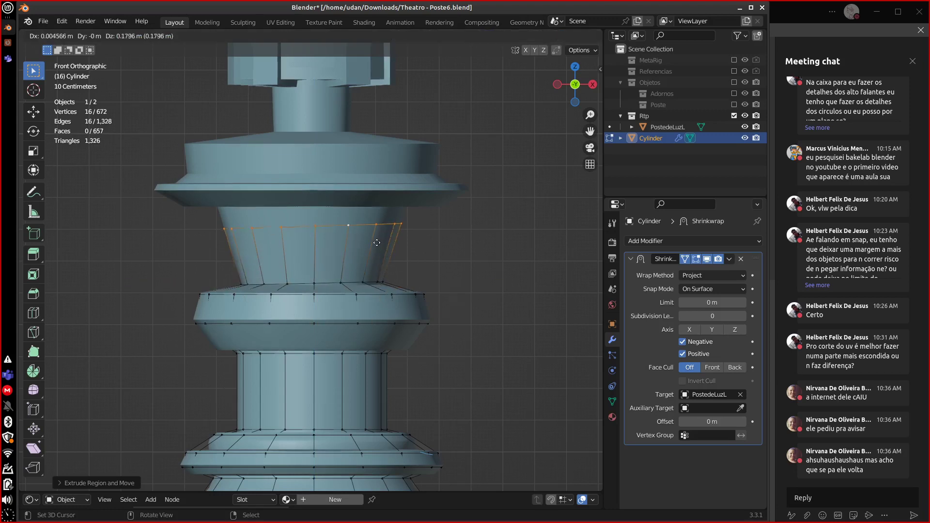
key(z)
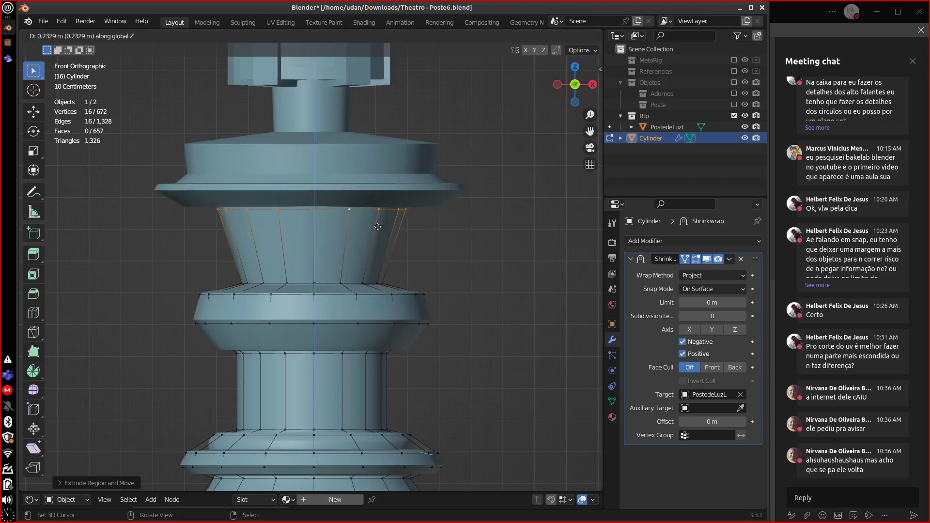
click(394, 227)
key(e)
key(z)
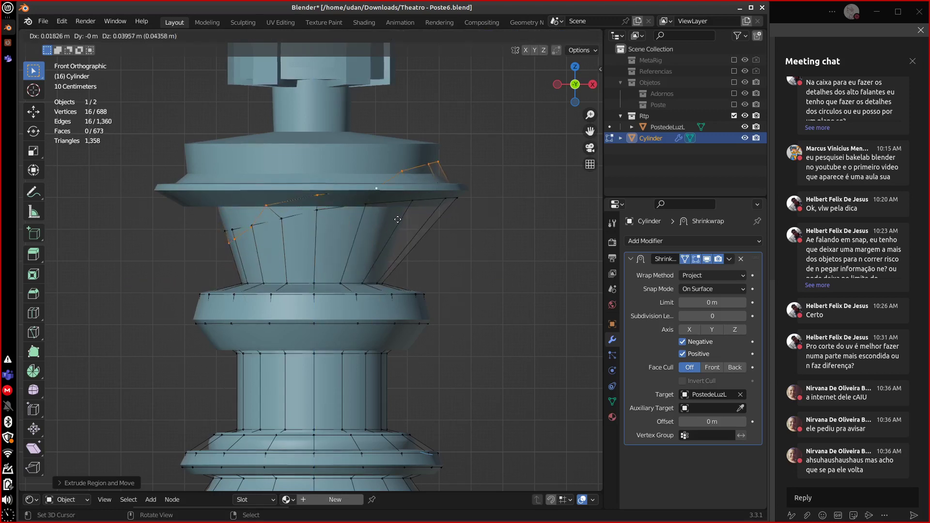
click(421, 213)
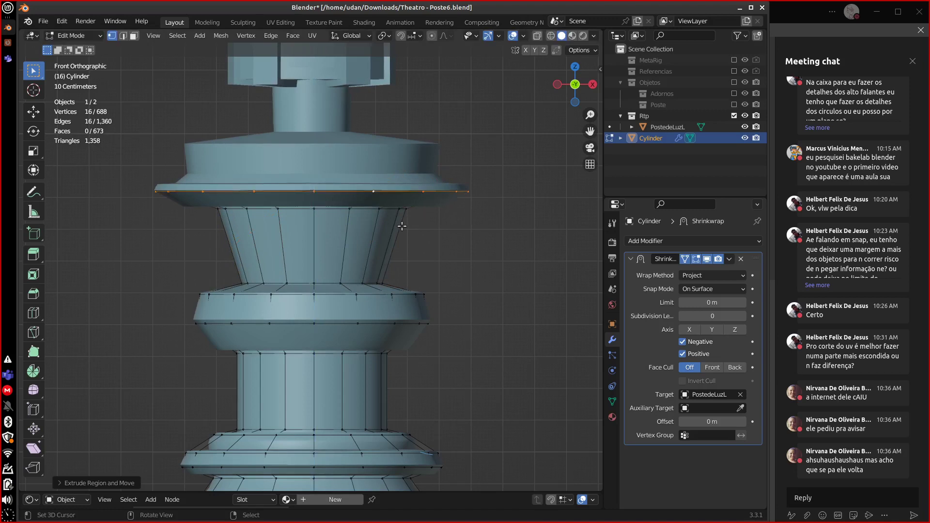
Extrude the ring about 0.02 m up Z to the flange's upper edge, and about 0.03 m more to the base of the vertical band.
key(e)
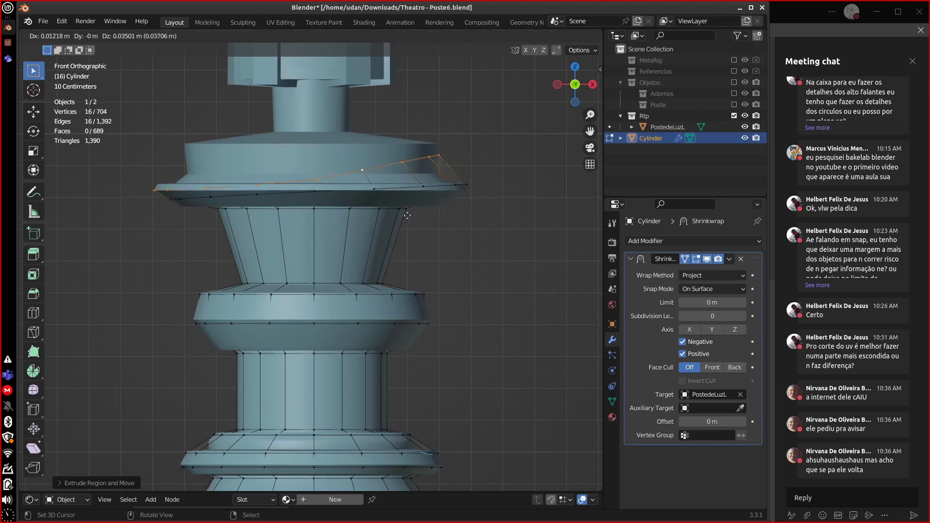
key(z)
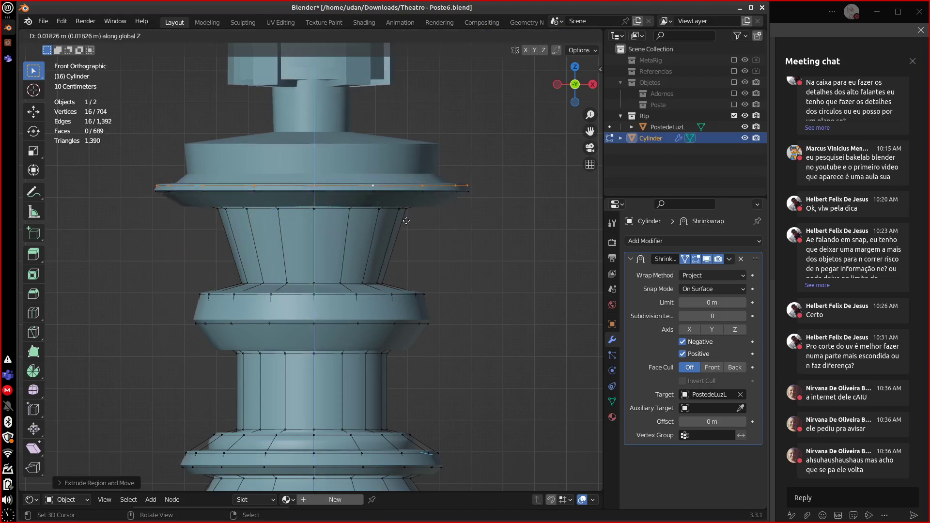
click(406, 220)
key(e)
key(z)
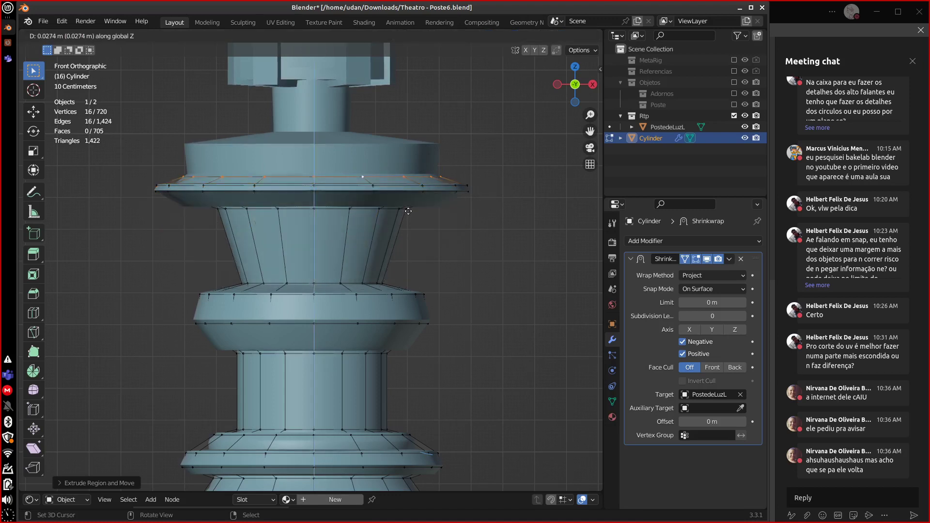
click(409, 209)
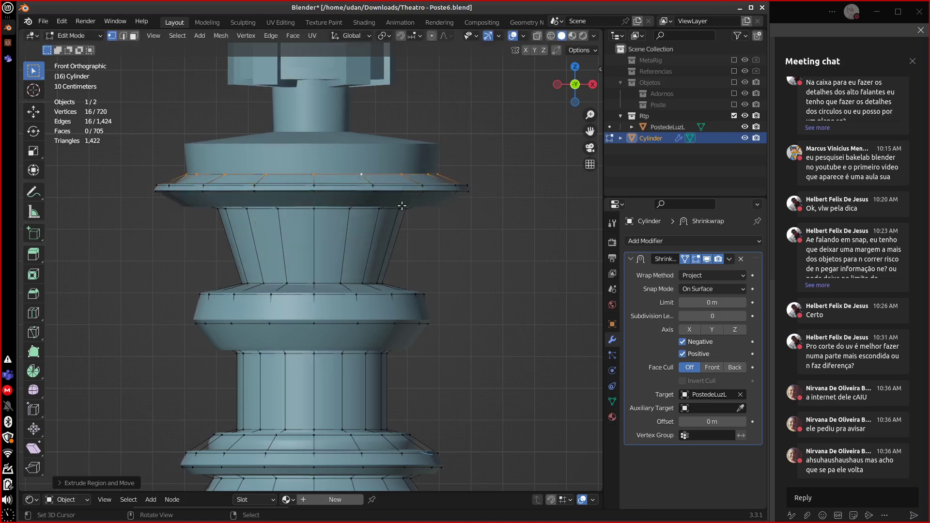
Extrude the ring about 0.09 m up Z to the band's upper edge, and again to the top of the sloped shoulder beside the shaft.
key(e)
key(z)
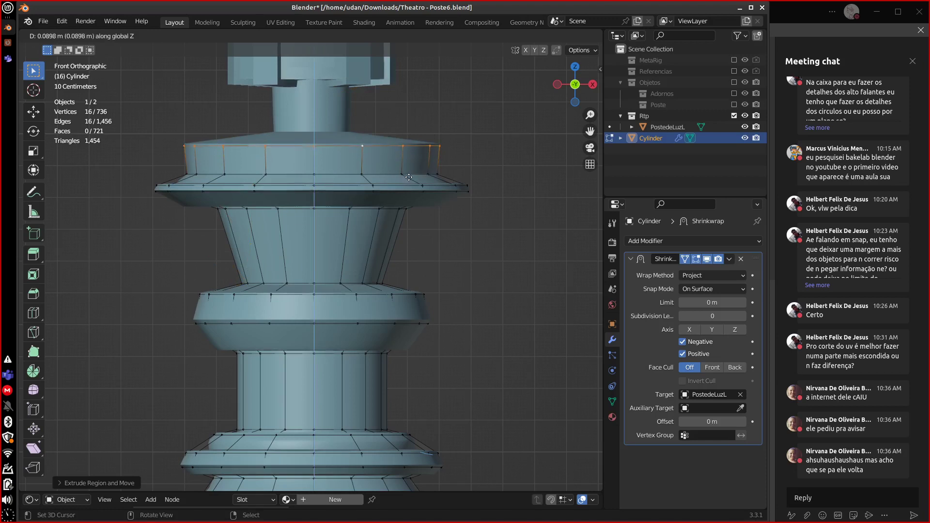
click(409, 177)
key(e)
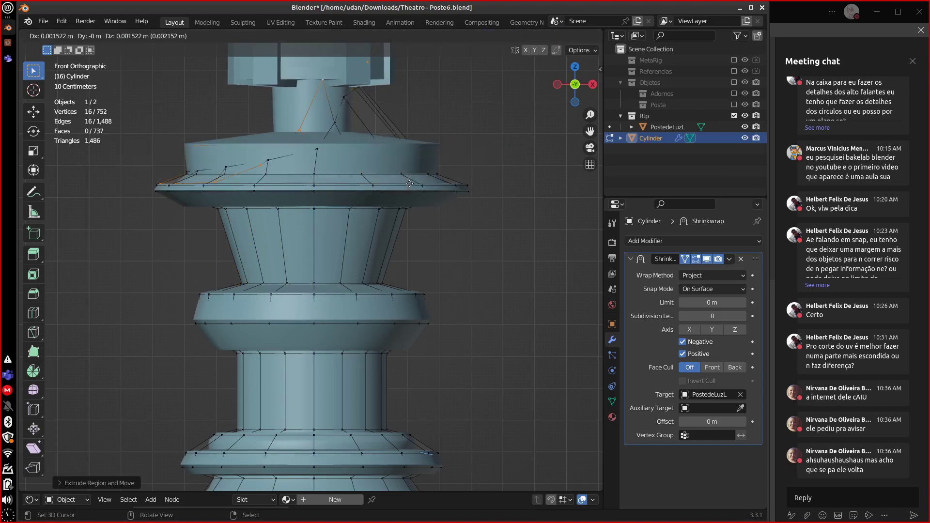
key(x)
key(z)
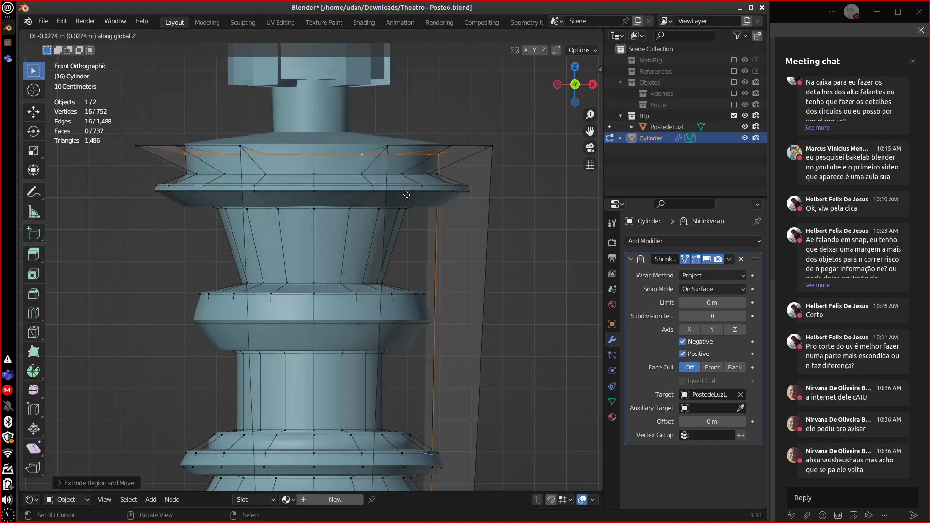
click(406, 169)
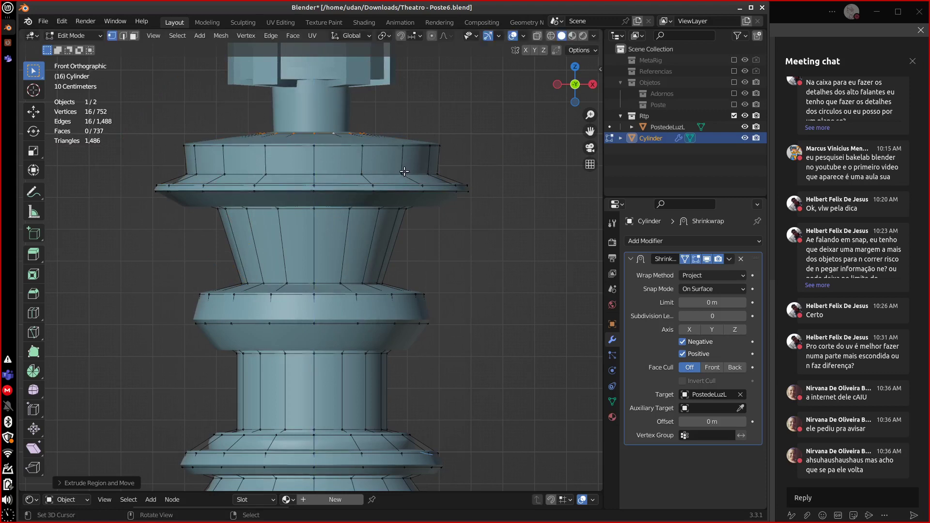
Extrude the ring along Z onto the base of the narrow shaft, and again up the shaft toward the bracket blocks.
shift+middle_drag(414, 122, 409, 279)
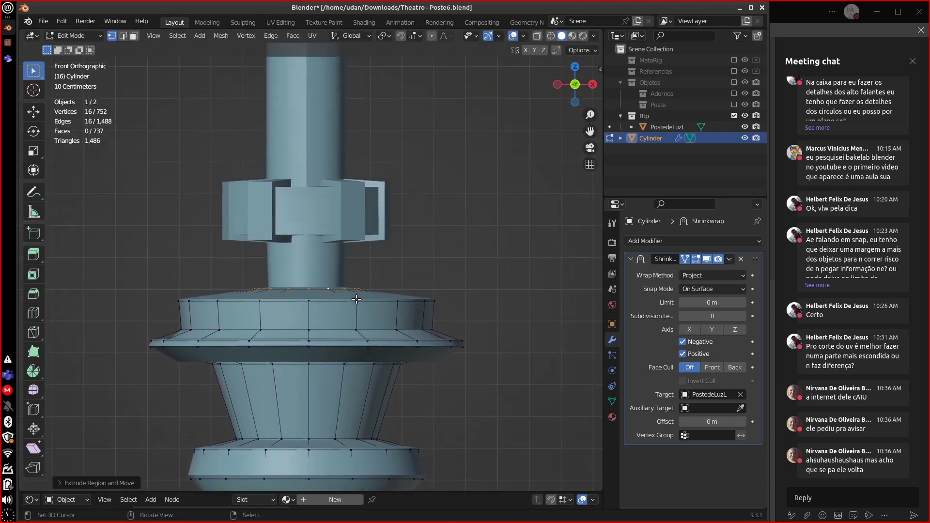
key(e)
key(z)
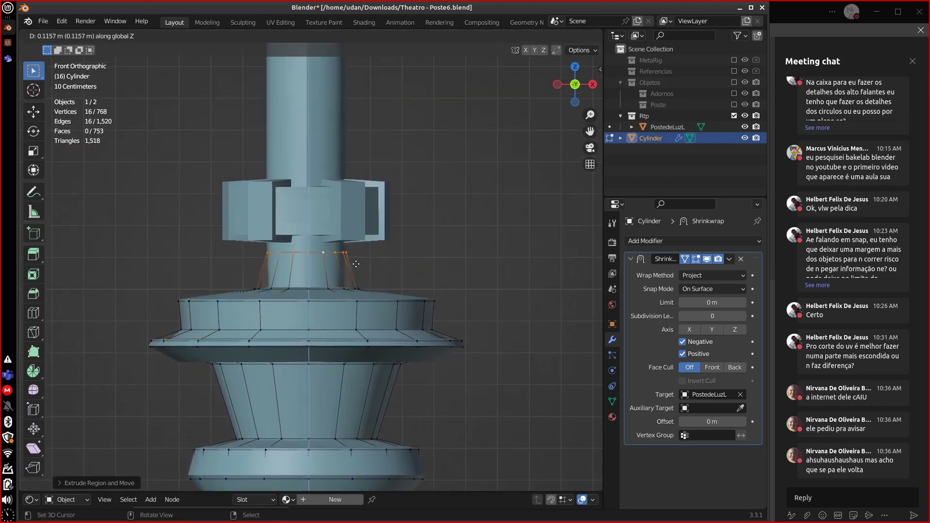
click(356, 293)
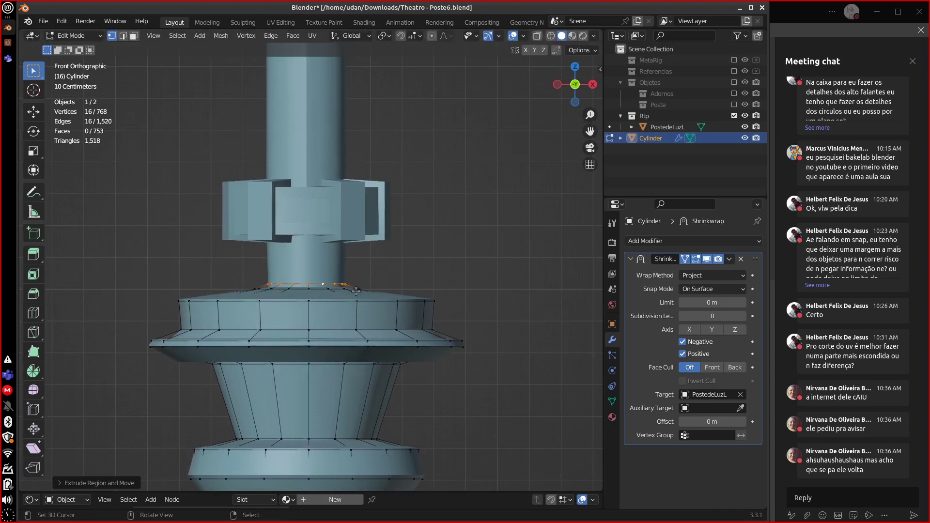
key(e)
key(z)
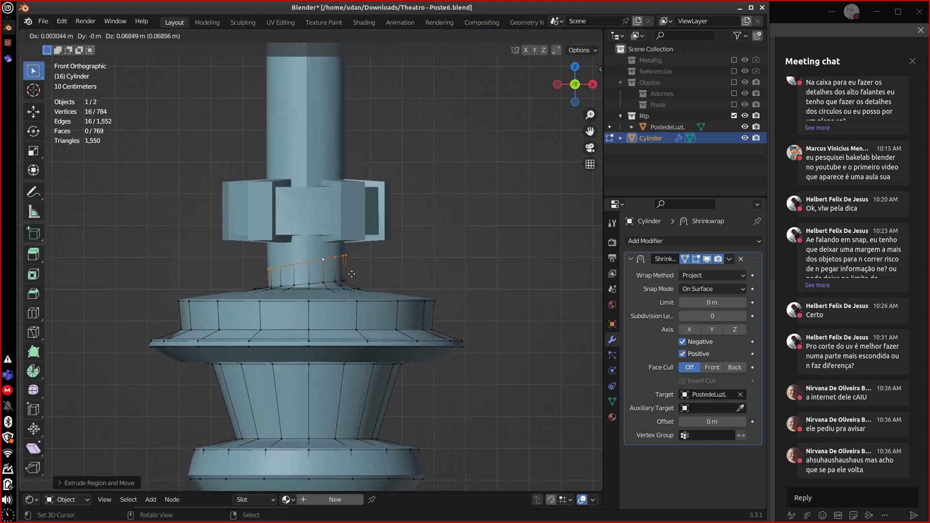
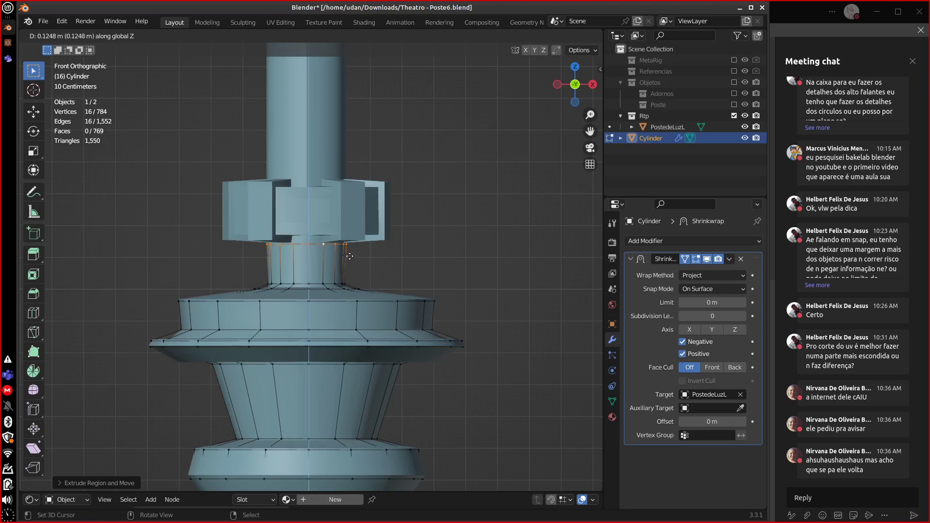
Finish the extrusion of the ring up the narrow shaft, stopping just below the lower bracket blocks.
click(351, 258)
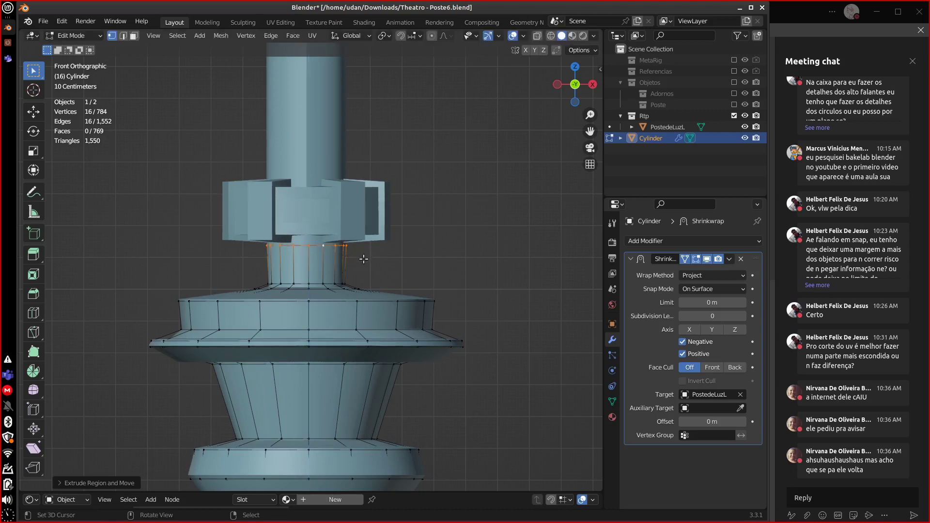
Try to extrude the ring up Z over the lower bracket blocks in three segments of about 0.04 m, 0.14 m and 0.04 m.
key(e)
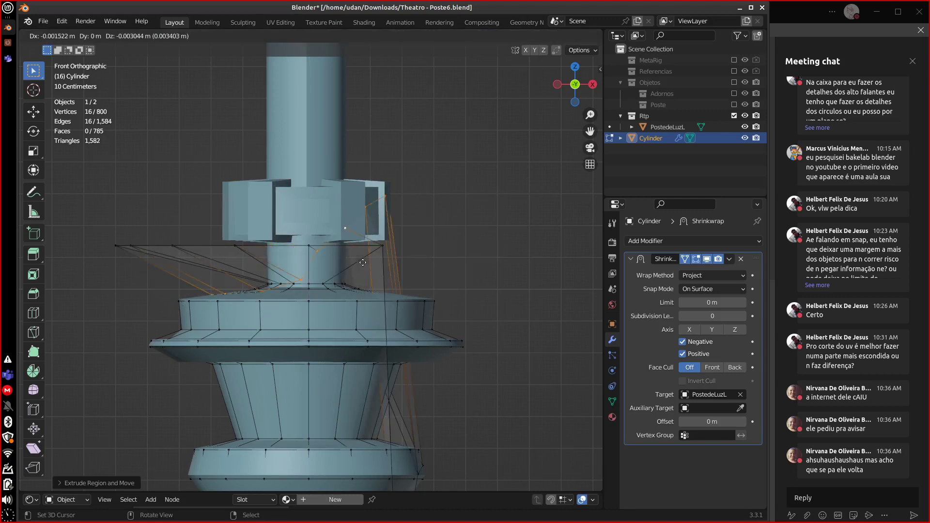
key(z)
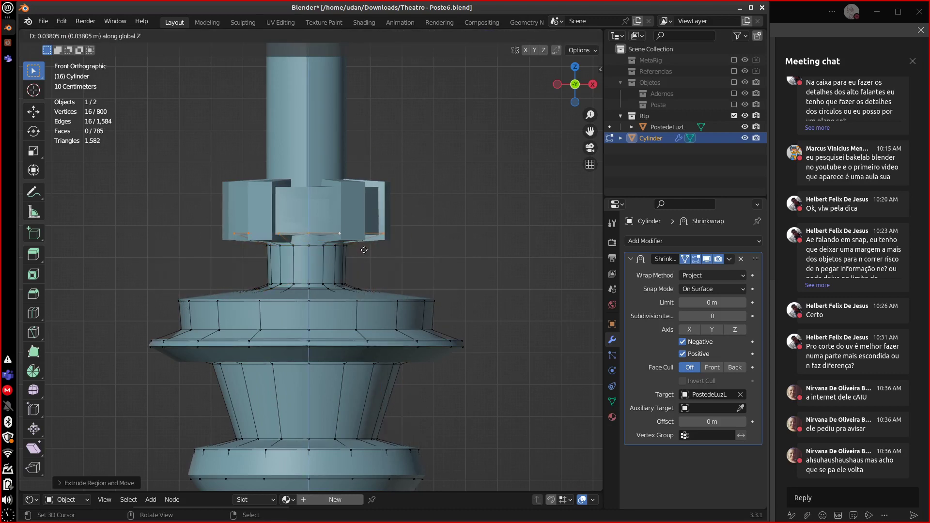
click(364, 250)
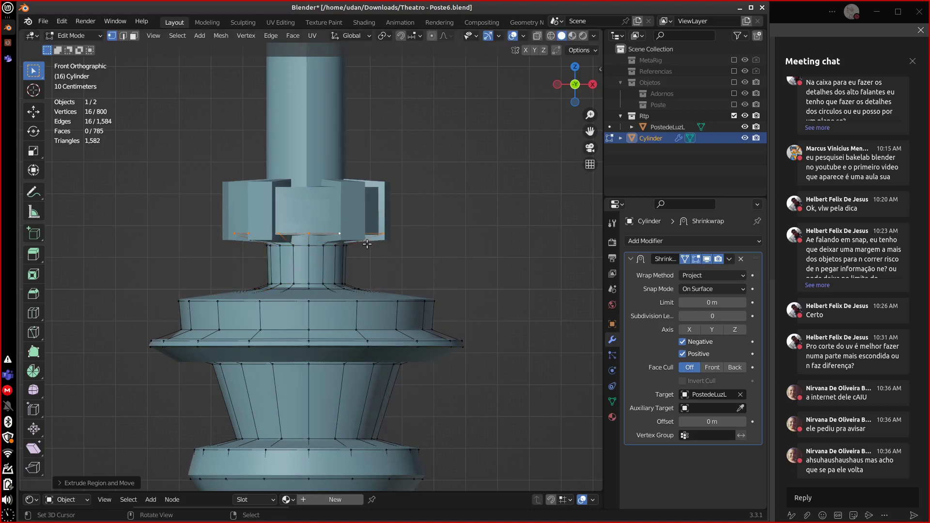
key(e)
key(z)
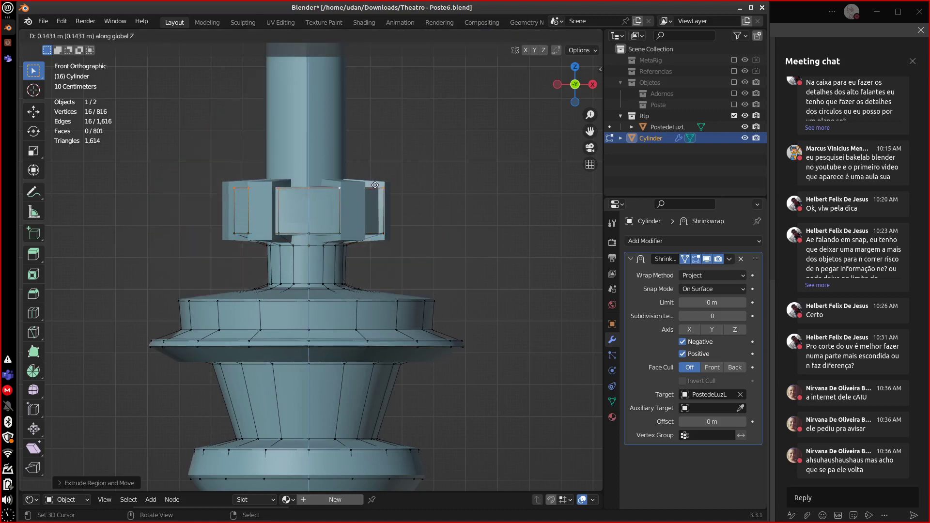
click(374, 185)
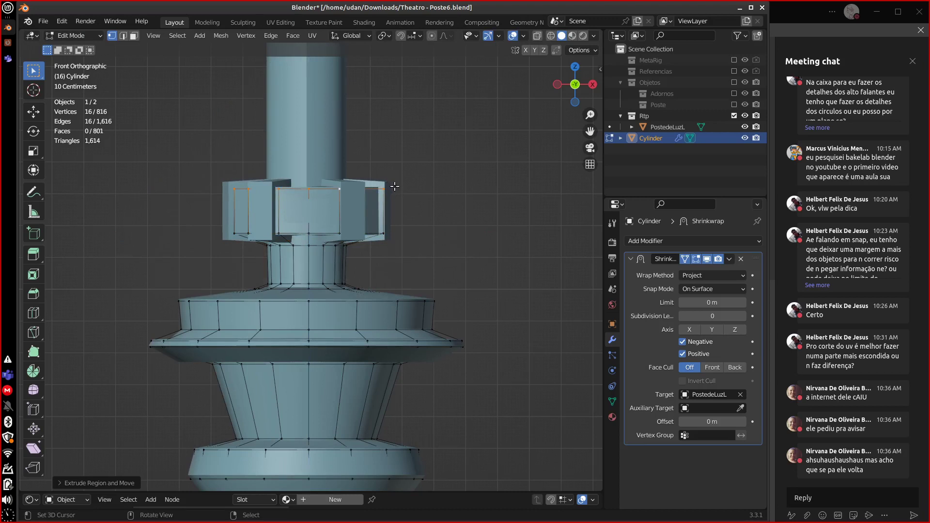
key(e)
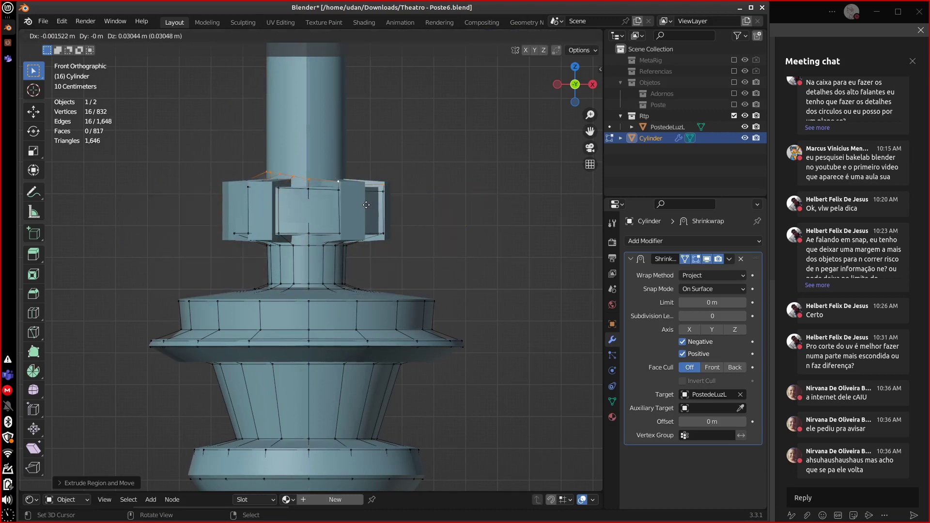
key(z)
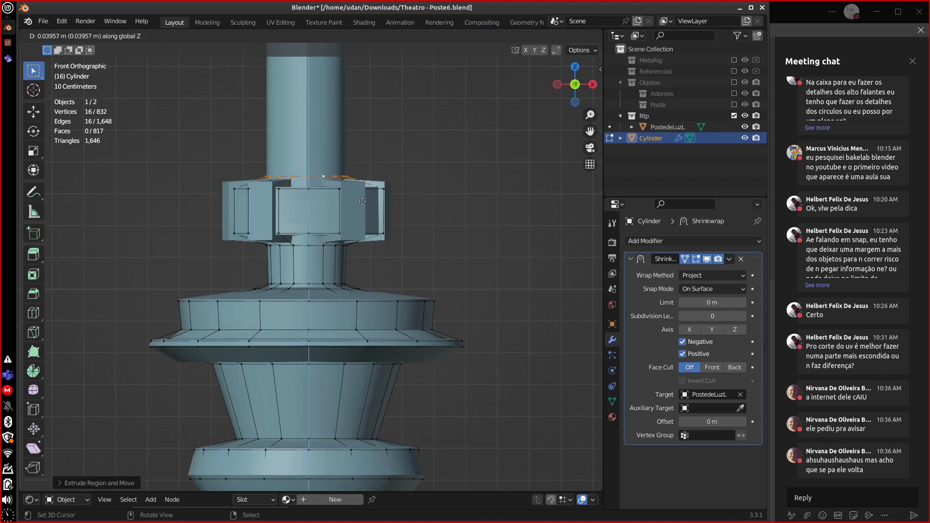
click(361, 202)
middle_drag(429, 209, 338, 219)
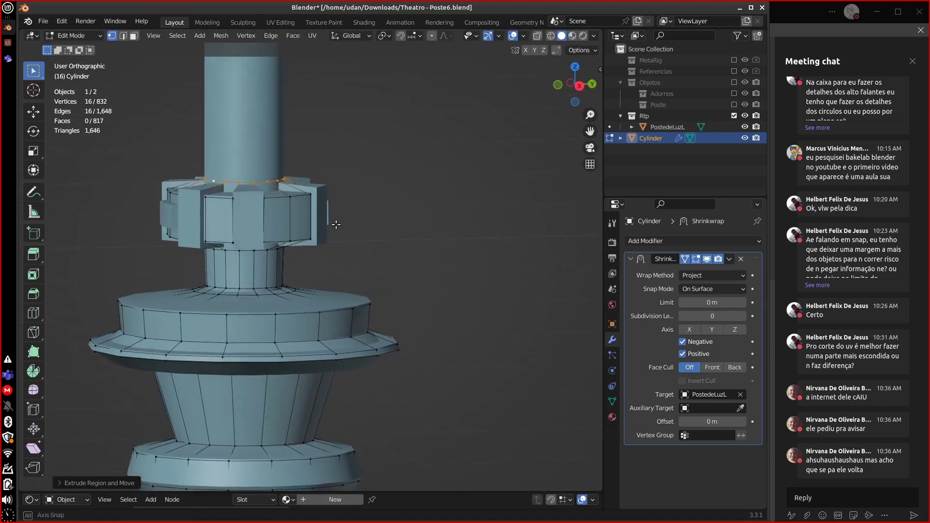
key(ctrl+z)
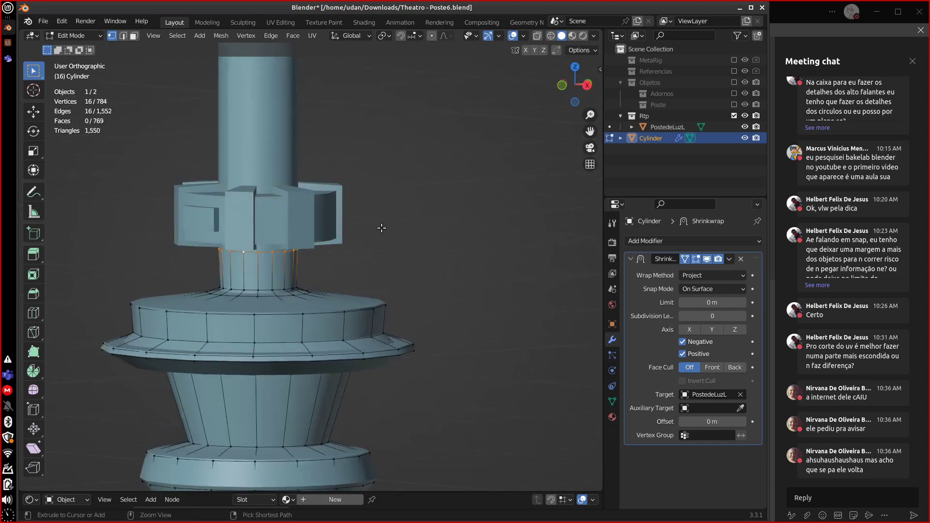
Move the cylinder's top ring about 0.92 m up along Z to the underside of the upper bracket blocks.
mouse_move(381, 225)
alt+mouse_down()
mouse_move(388, 218)
mouse_move(389, 235)
alt+mouse_up()
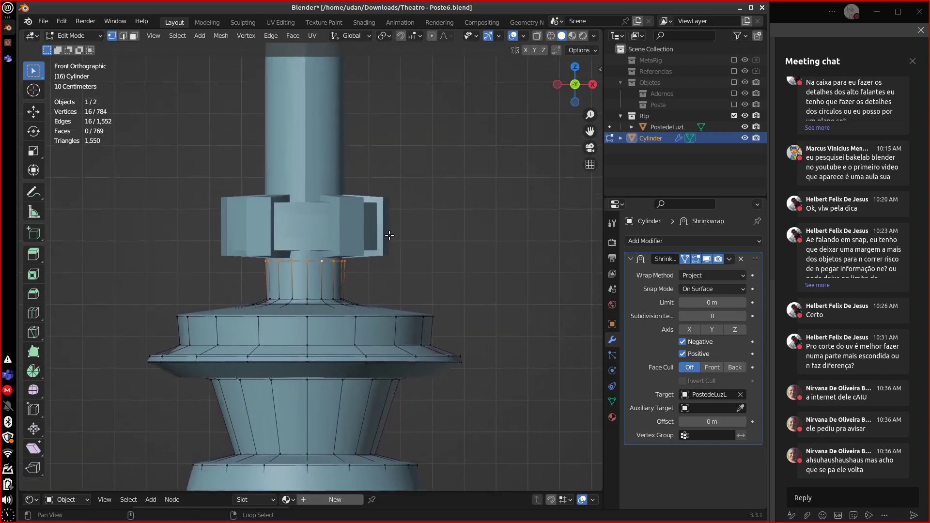
scroll(389, 234, down, 3)
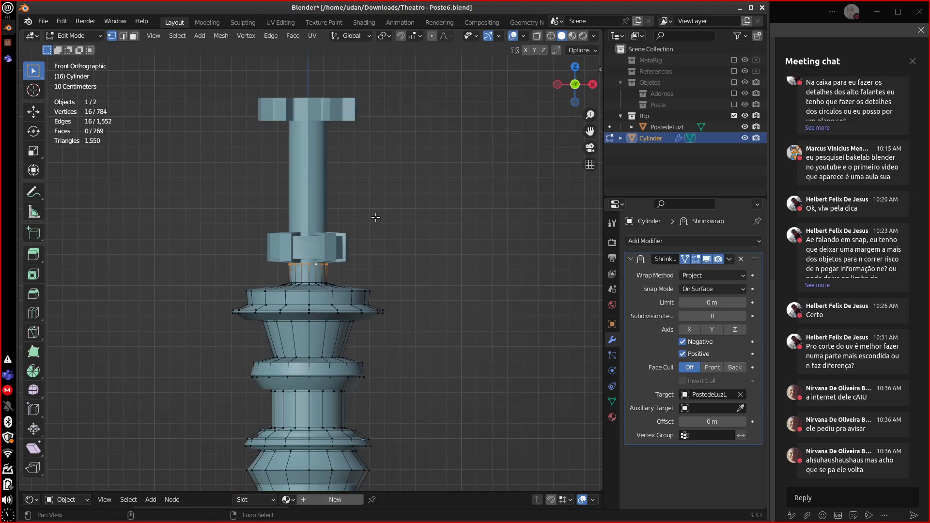
shift+middle_drag(376, 217, 376, 230)
key(g)
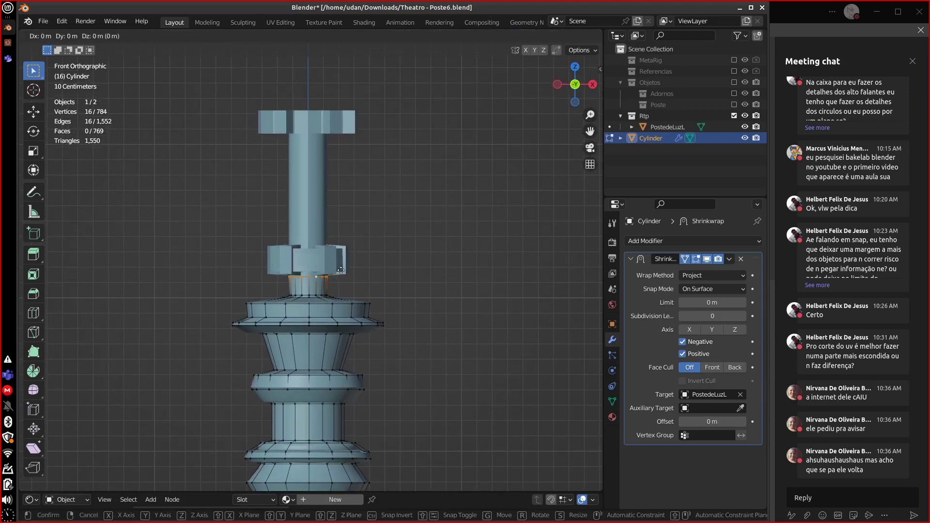
key(z)
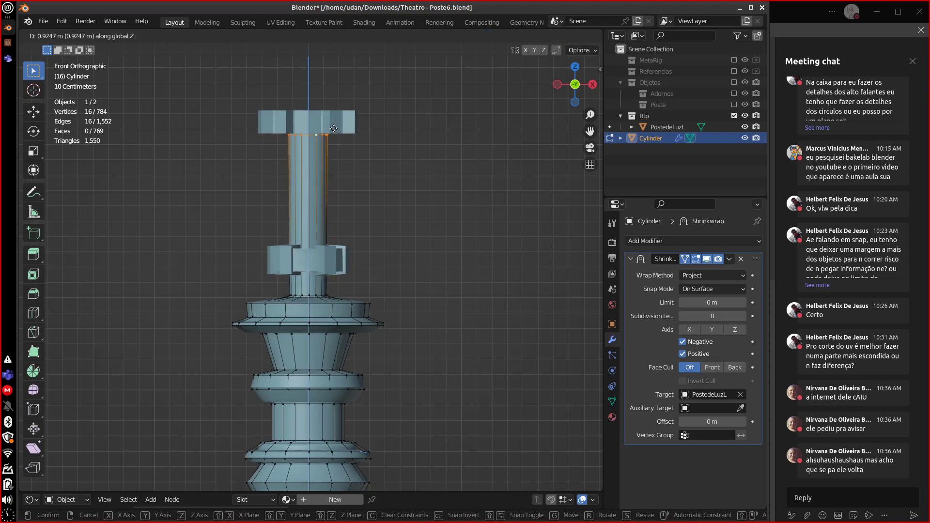
click(334, 128)
Put the original post PostedeLuzL in Edit Mode with face selection and nothing selected.
key(Tab)
click(333, 263)
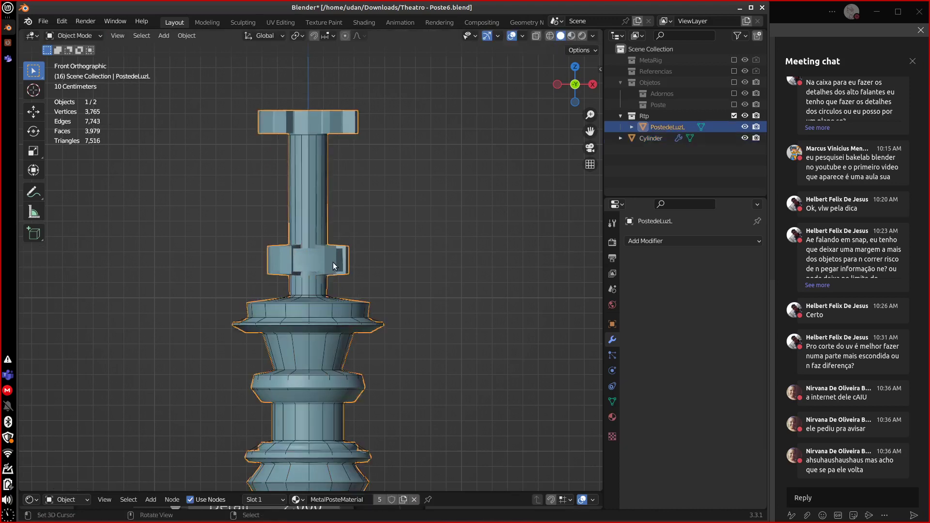
key(Tab)
alt+click(338, 259)
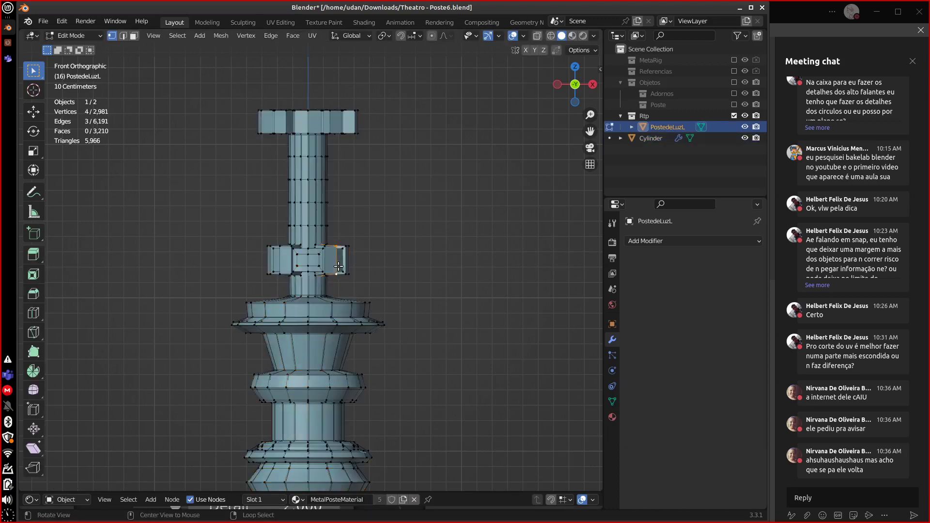
middle_drag(365, 228, 341, 280)
key(a)
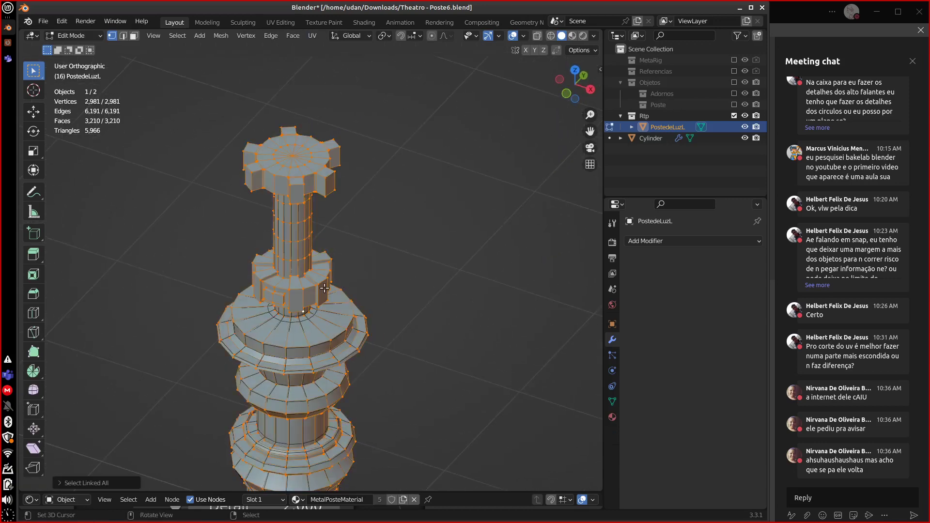
click(323, 285)
click(136, 38)
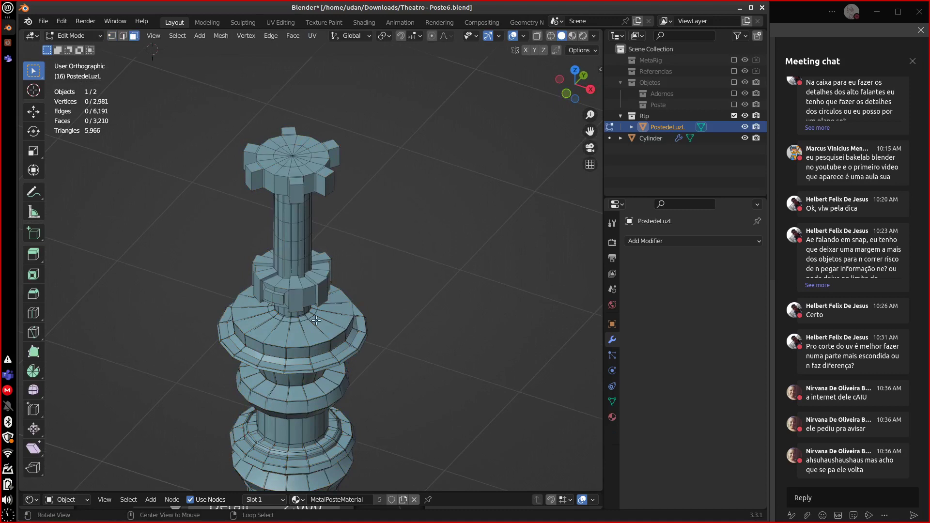
Select the loops of outer side faces and top faces around the lower toothed collar of the post.
alt+click(299, 289)
alt+shift+right_click(293, 285)
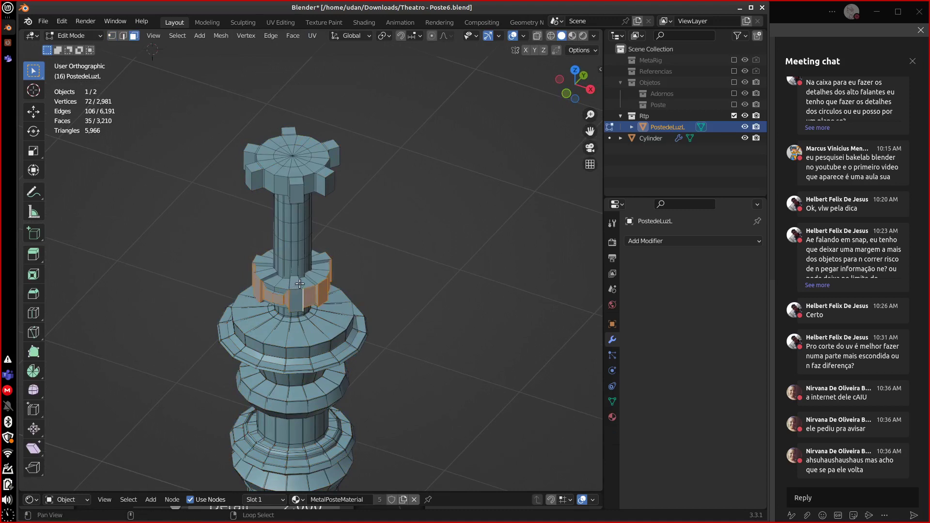
alt+shift+right_click(296, 289)
key(ctrl+z)
shift+click(298, 299)
middle_drag(299, 296, 334, 287)
scroll(331, 308, up, 3)
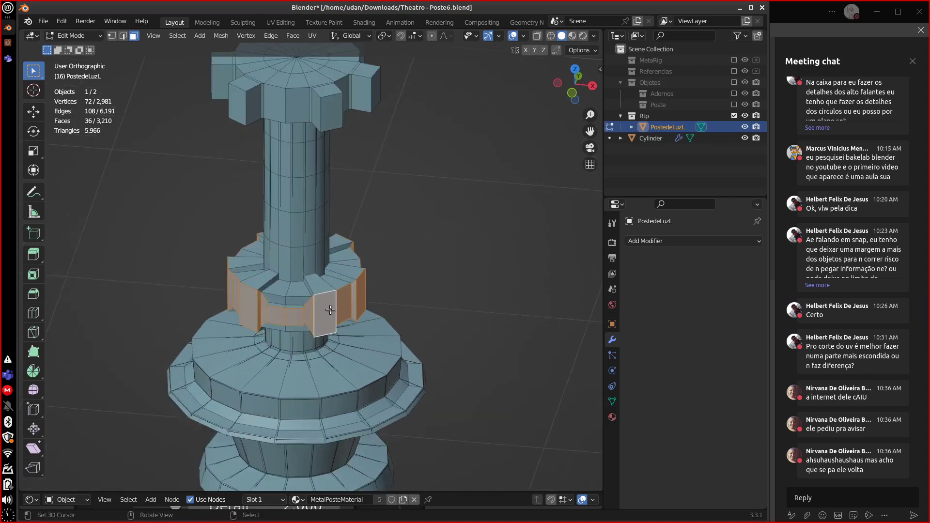
alt+shift+click(326, 289)
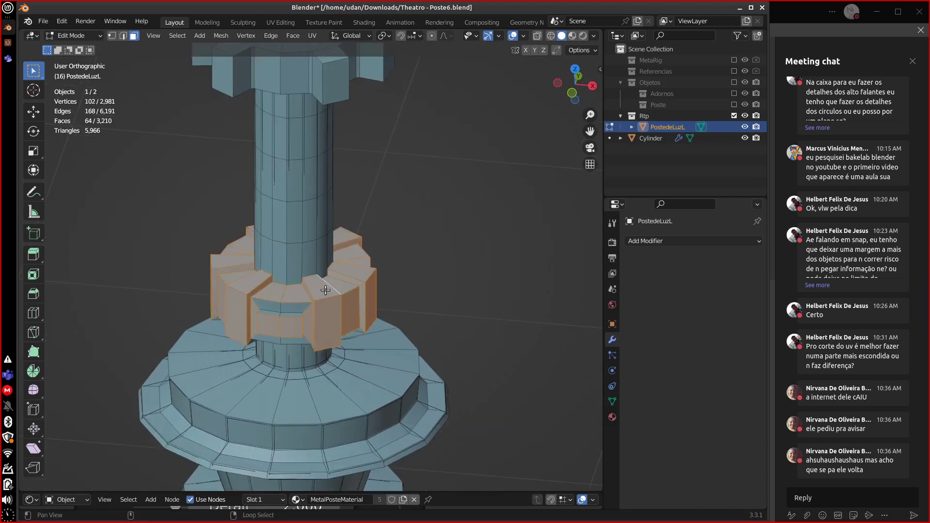
Add the missing faces around the front panel between two teeth of the collar to the selection.
shift+click(274, 307)
shift+click(274, 313)
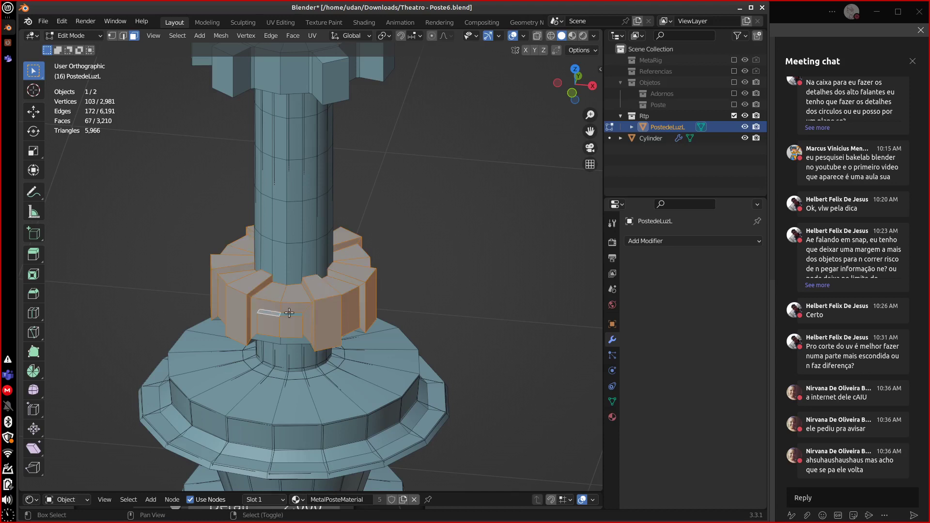
shift+click(289, 320)
shift+right_click(293, 341)
shift+right_click(270, 340)
Add the missing faces around the small raised panel on the collar's far side to the selection.
alt+drag(412, 324, 313, 267)
shift+click(313, 268)
shift+click(332, 270)
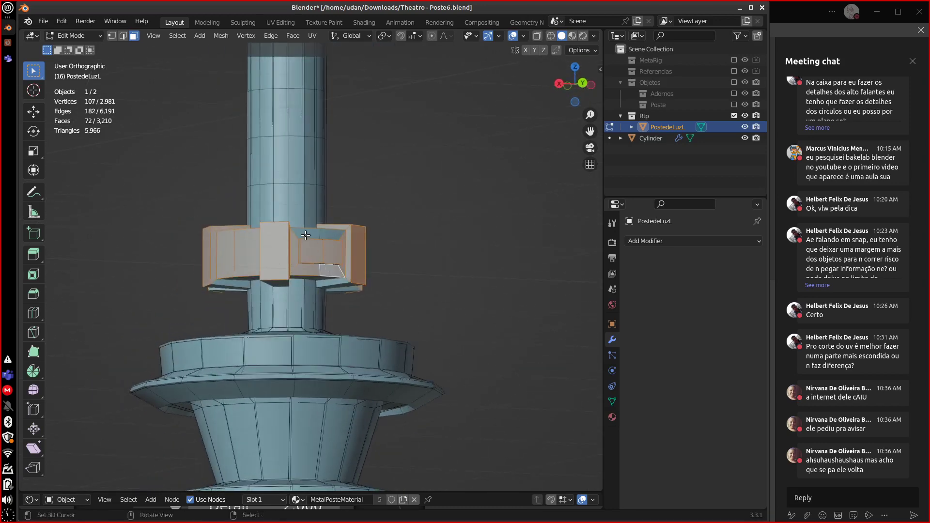
alt+drag(379, 262, 336, 278)
shift+click(316, 243)
shift+click(327, 243)
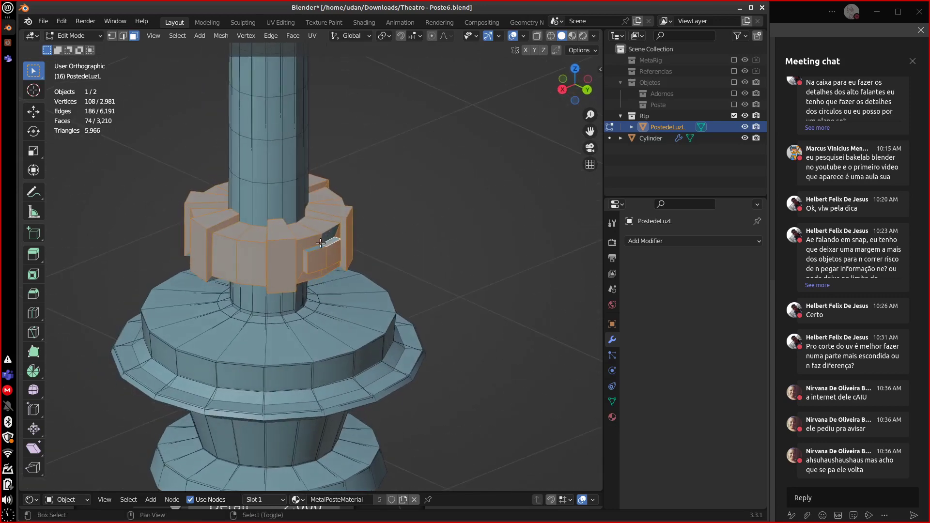
shift+click(327, 235)
shift+click(311, 247)
mouse_move(311, 248)
alt+mouse_down()
mouse_move(336, 210)
mouse_move(323, 234)
alt+mouse_up()
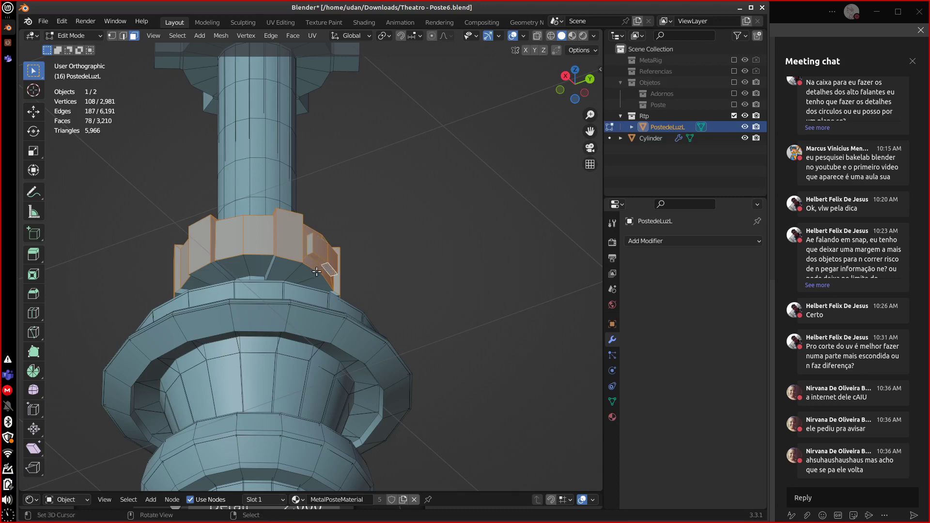
Add the collar's underside face loop and its last unselected faces to the selection.
alt+shift+click(276, 267)
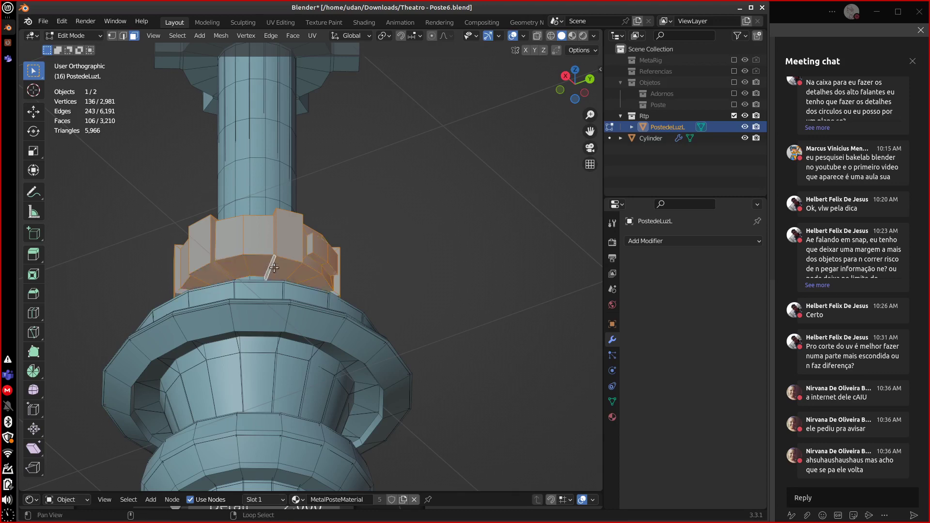
alt+drag(374, 286, 491, 282)
shift+click(220, 183)
Duplicate the selected collar faces in place and separate the copy into its own object.
key(KP_1)
key(shift+d)
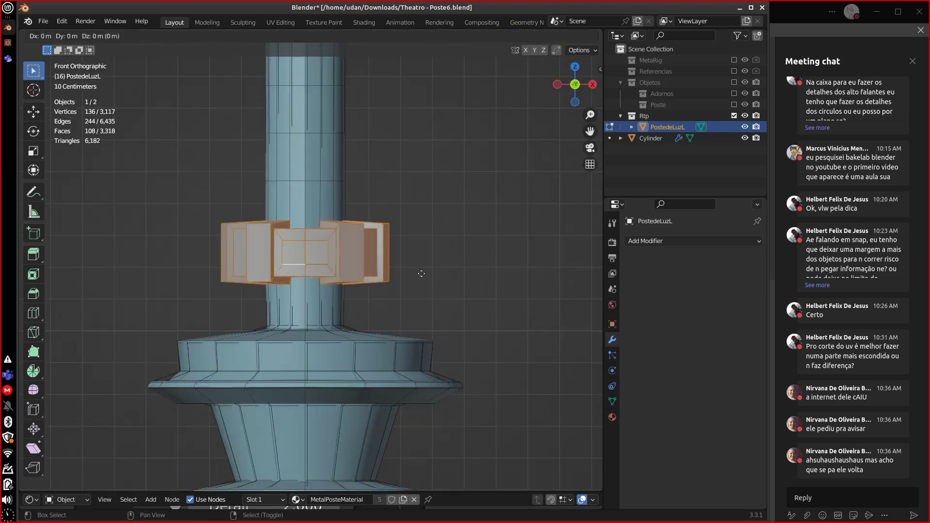
right_click(439, 271)
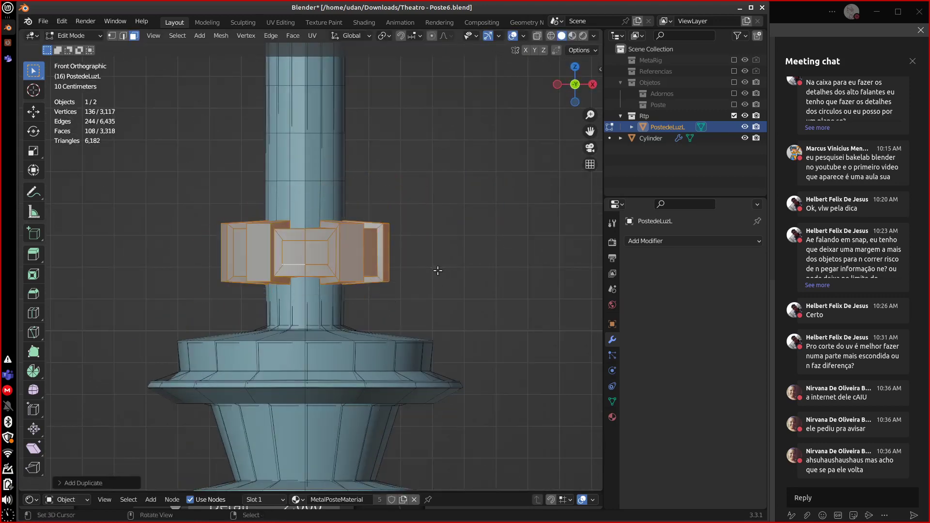
key(p)
click(432, 271)
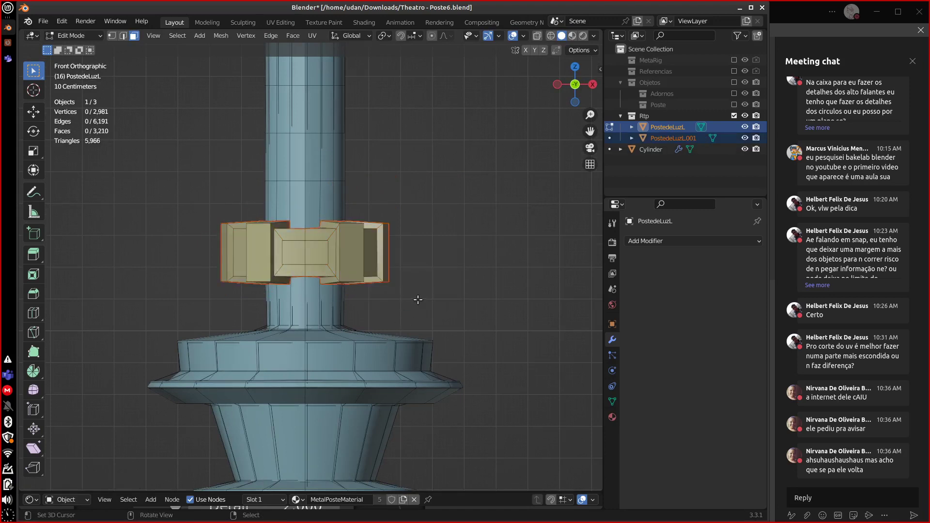
Return to Object Mode and apply the Shrinkwrap modifier on the Cylinder object.
key(Tab)
click(670, 138)
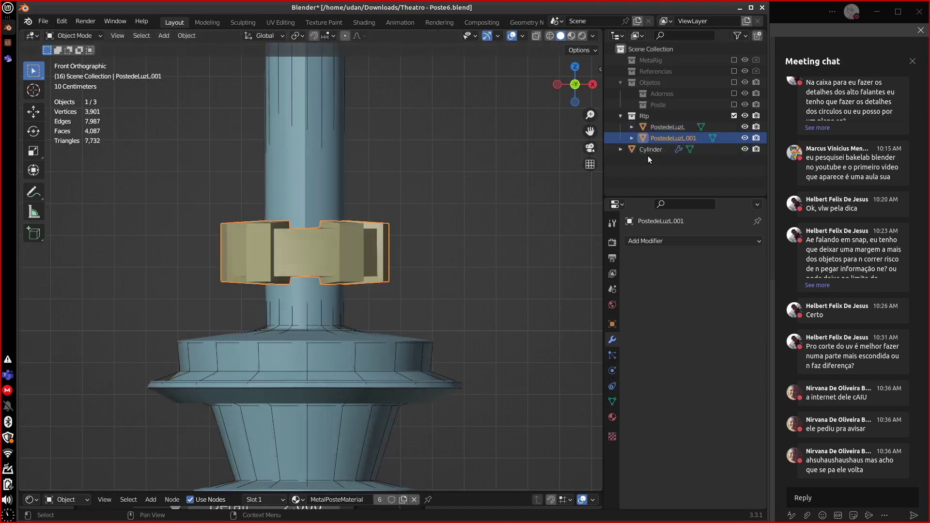
shift+click(649, 152)
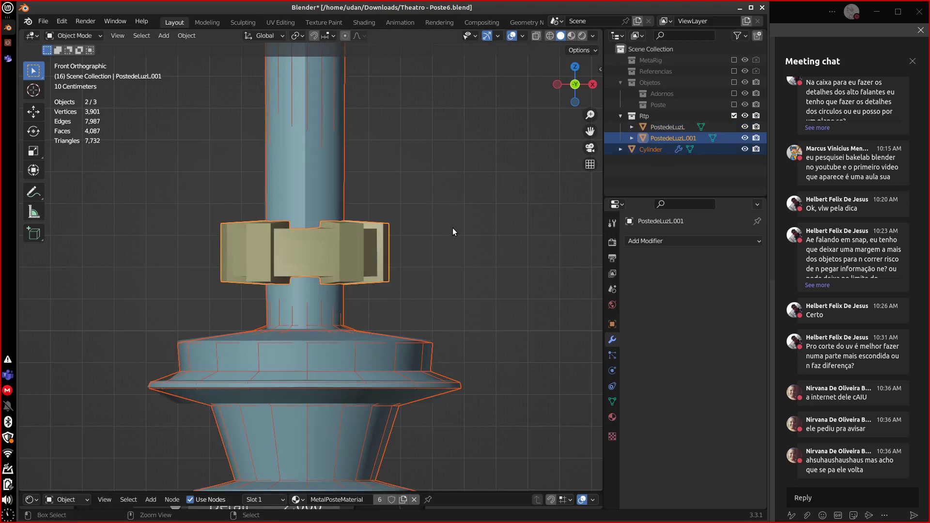
click(362, 335)
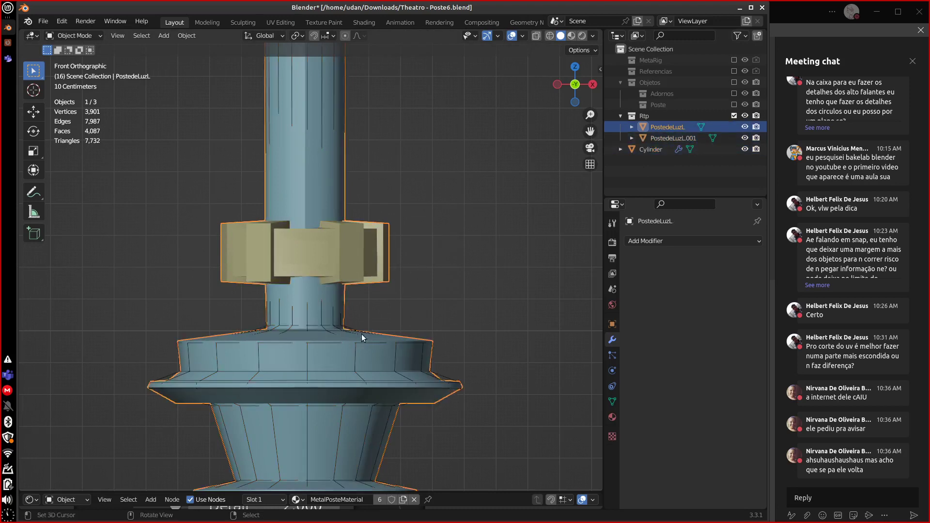
click(390, 358)
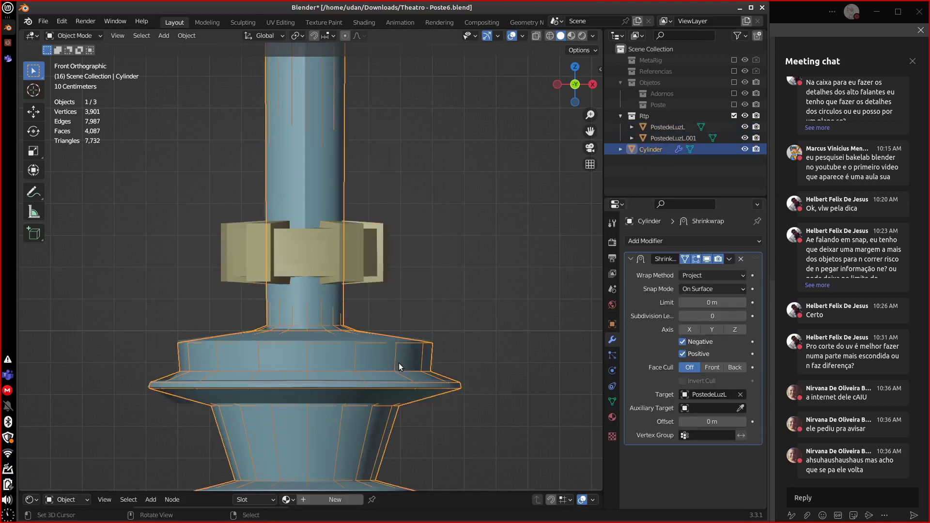
click(729, 258)
click(712, 275)
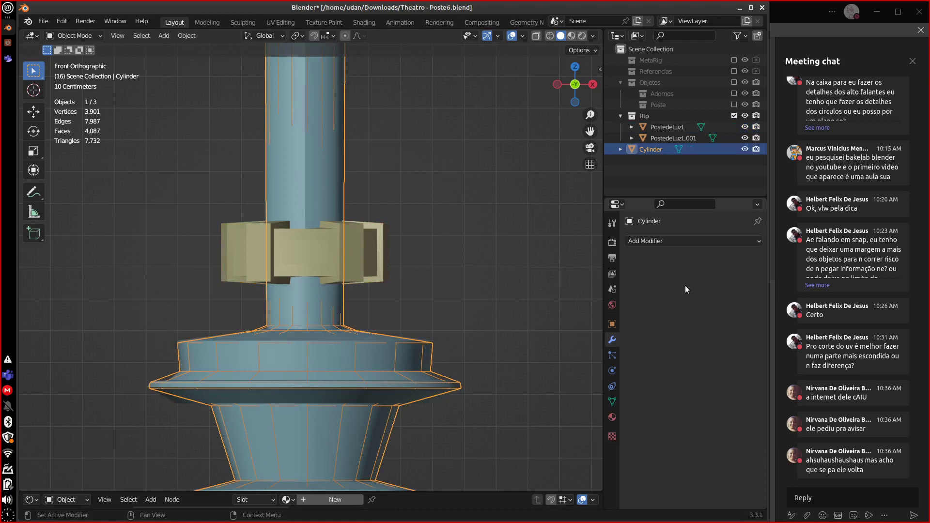
Join the separated toothed collar object PostedeLuzL.001 into the Cylinder object.
shift+click(348, 202)
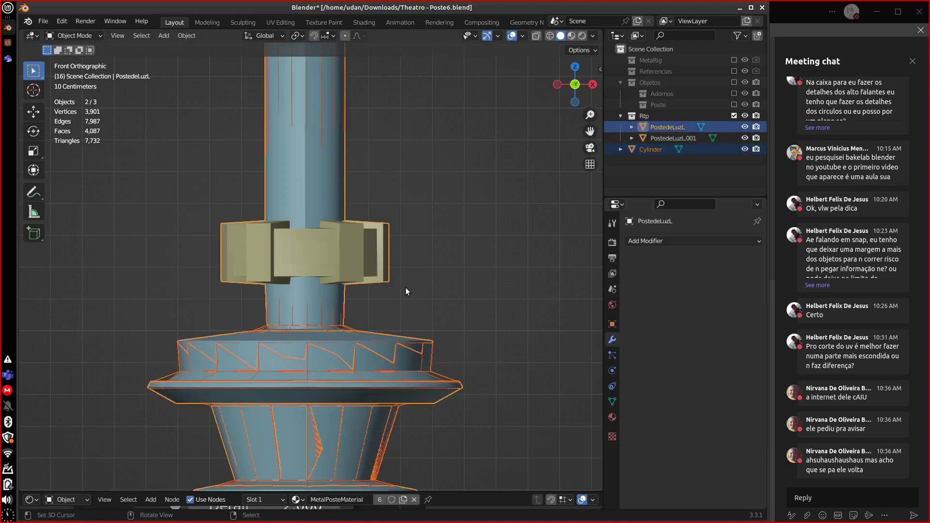
click(662, 129)
click(665, 140)
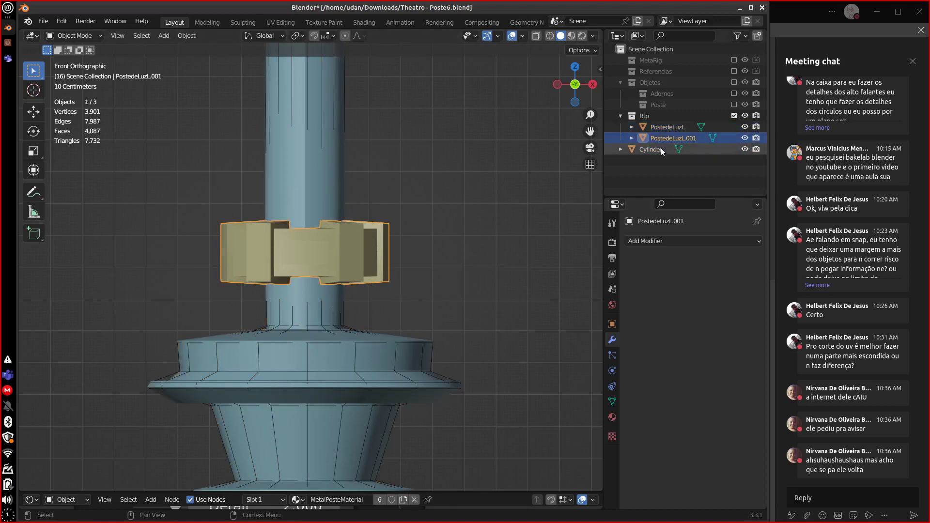
ctrl+click(654, 150)
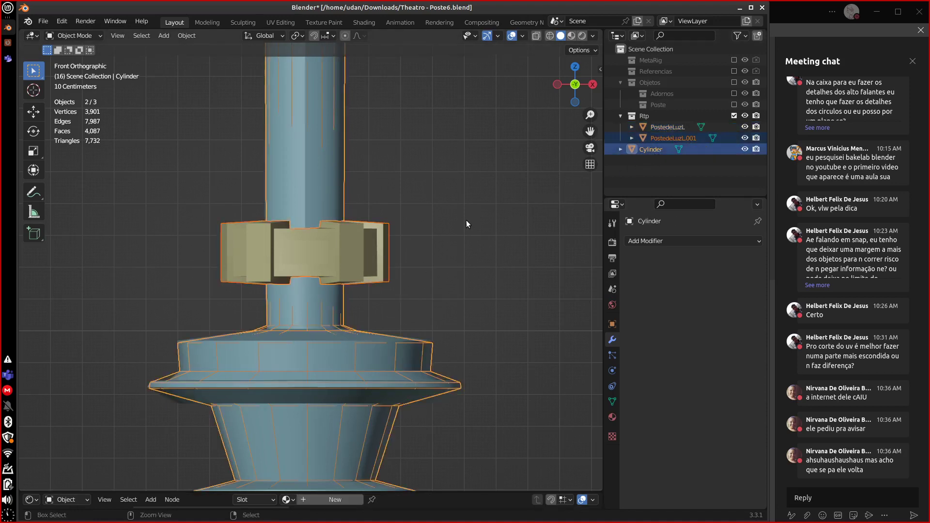
click(186, 35)
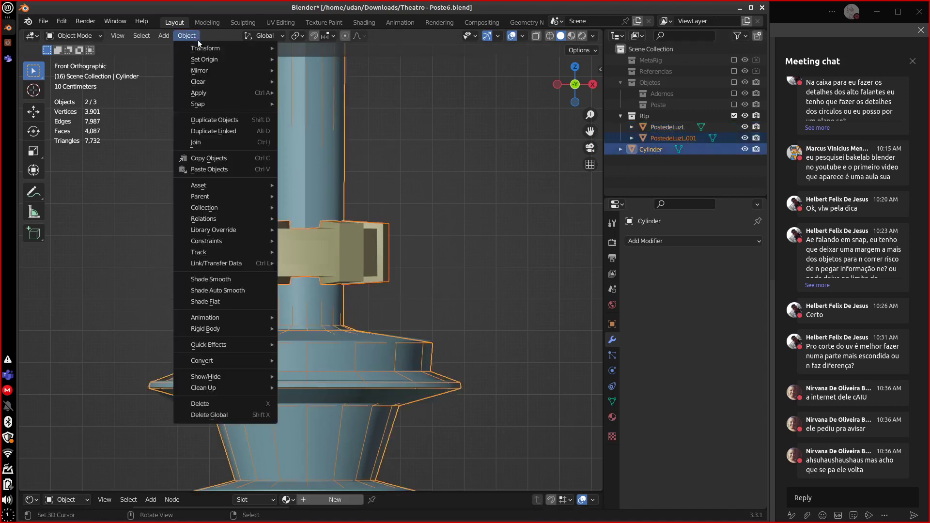
click(222, 142)
click(386, 277)
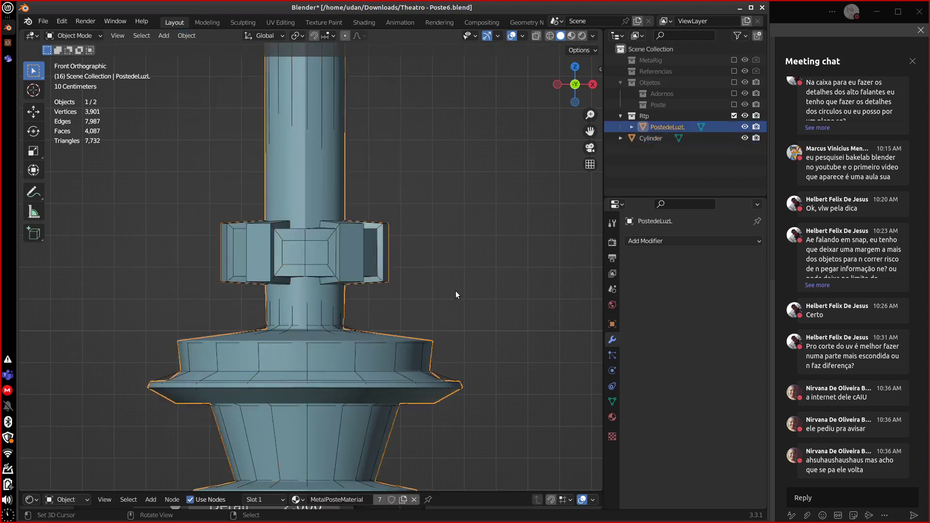
middle_drag(455, 294, 391, 280)
key(Tab)
key(KP_Divide)
key(KP_Divide)
Return to Object Mode with the Cylinder selected and isolate it in local view, seen from the front.
click(650, 141)
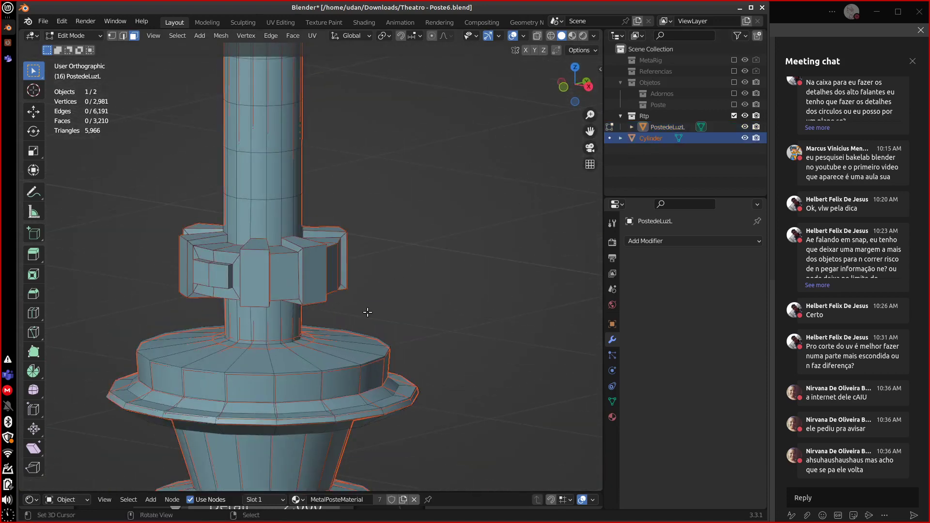
click(73, 36)
click(68, 44)
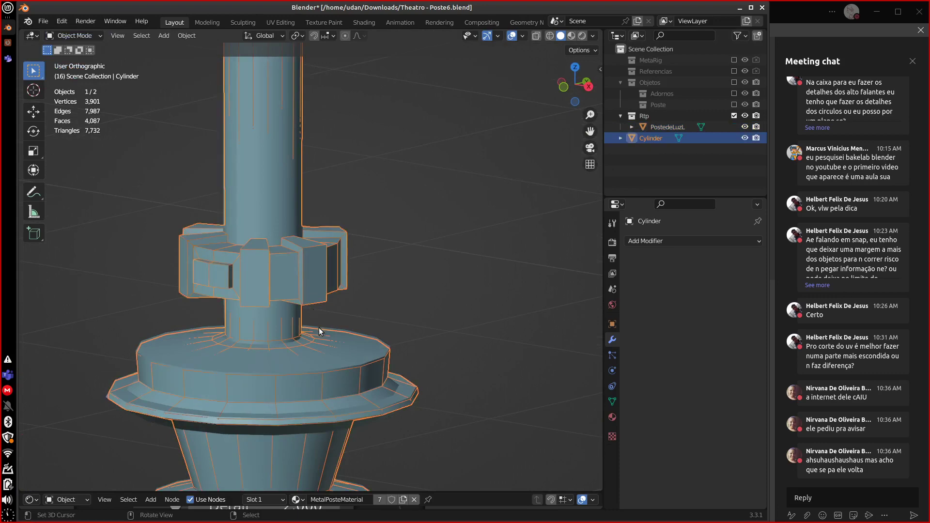
key(g)
right_click(472, 307)
key(KP_Divide)
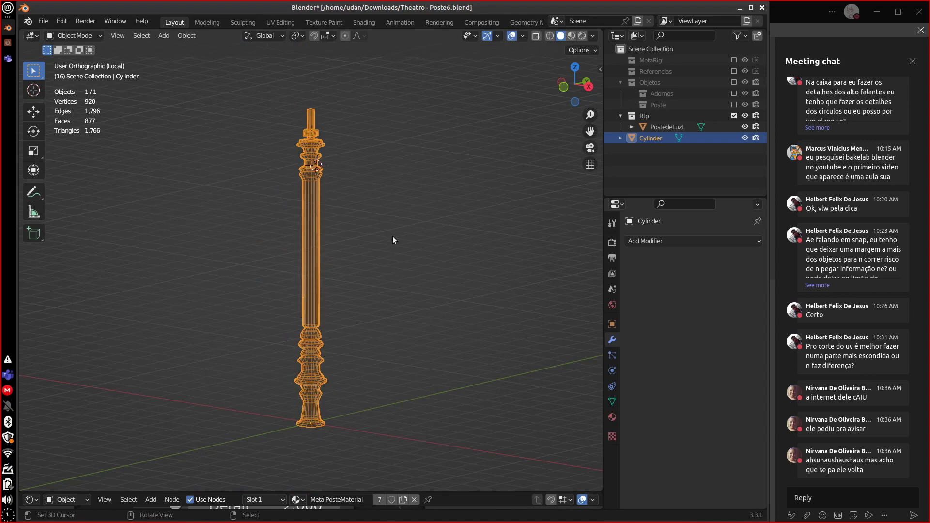
scroll(397, 231, up, 4)
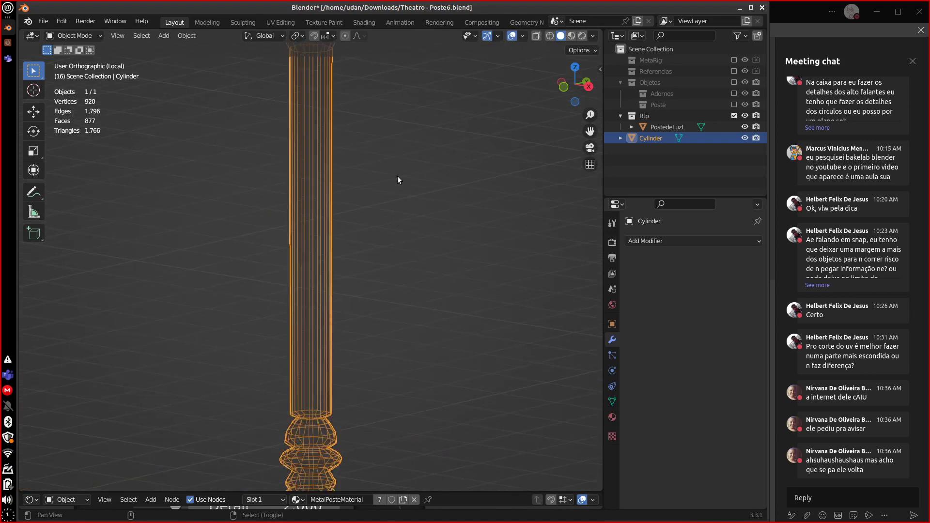
shift+middle_drag(397, 176, 395, 260)
key(KP_1)
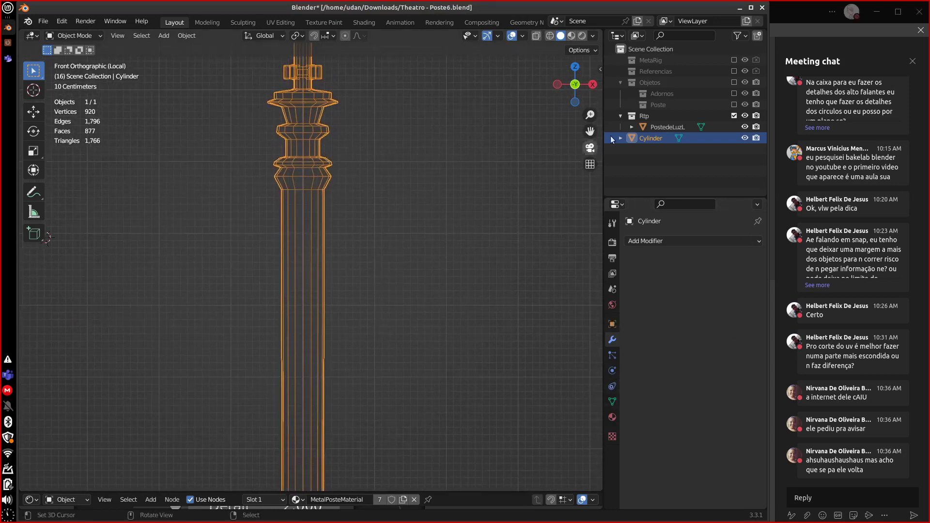
Set the Cylinder's viewport display to Solid in its object properties.
click(611, 324)
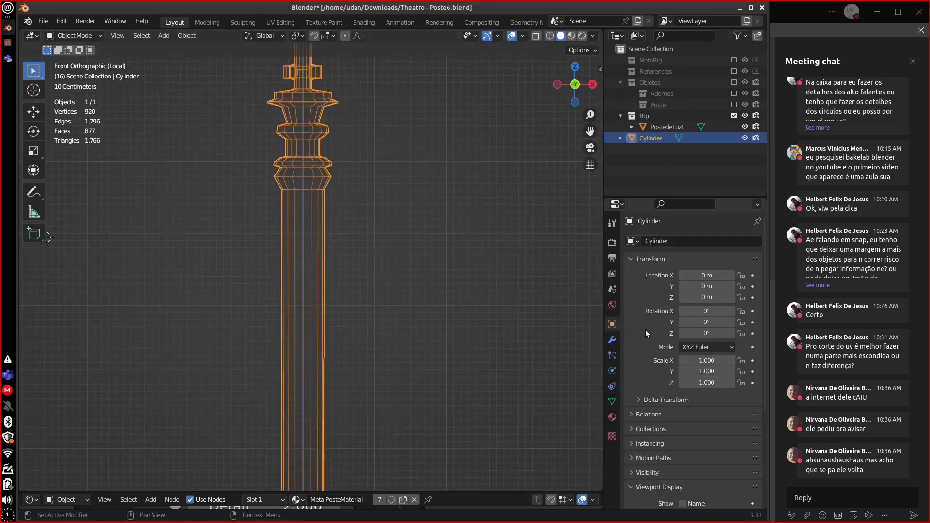
drag(765, 336, 760, 447)
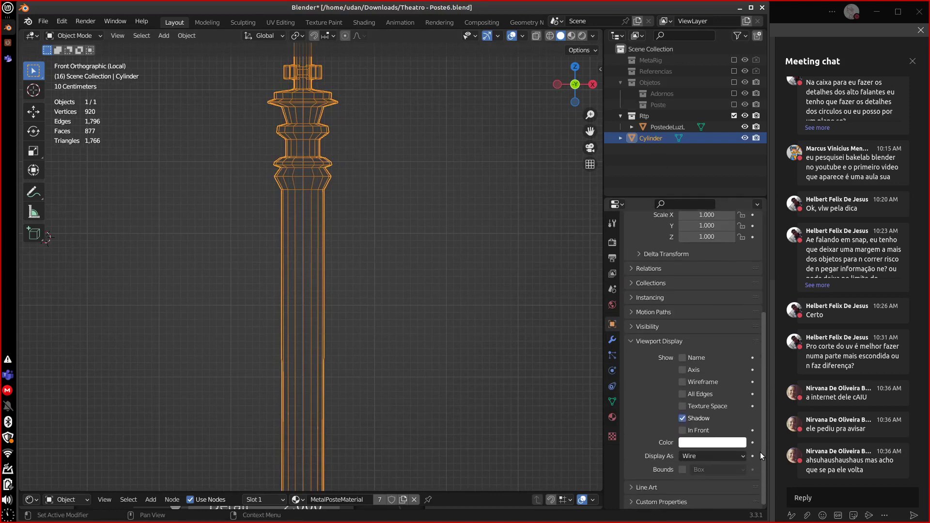
click(710, 456)
click(708, 421)
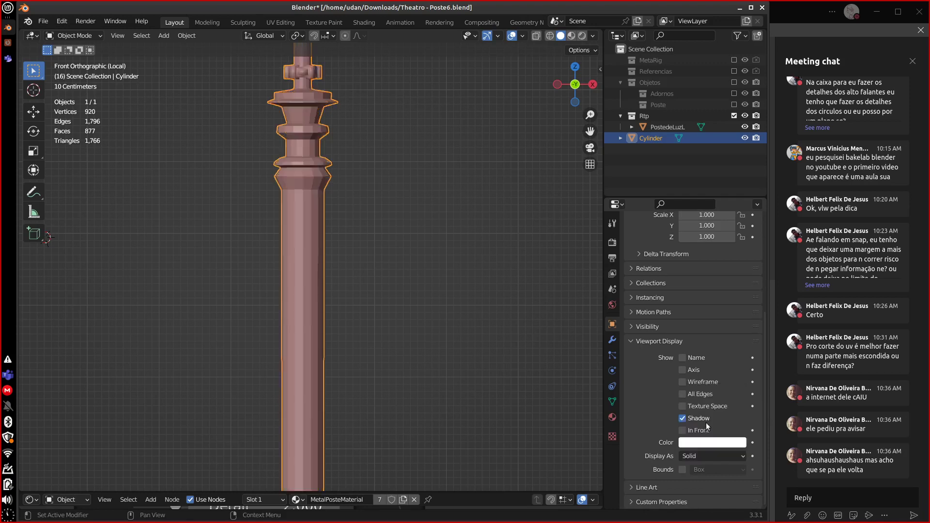
Shade the Cylinder smooth and inspect its upper mouldings and toothed collar.
shift+middle_drag(449, 257, 462, 330)
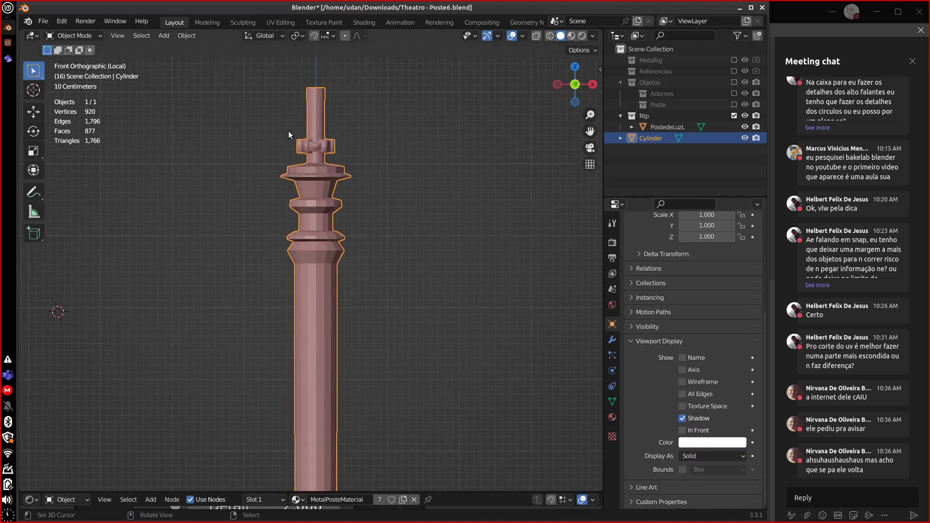
click(191, 37)
click(243, 278)
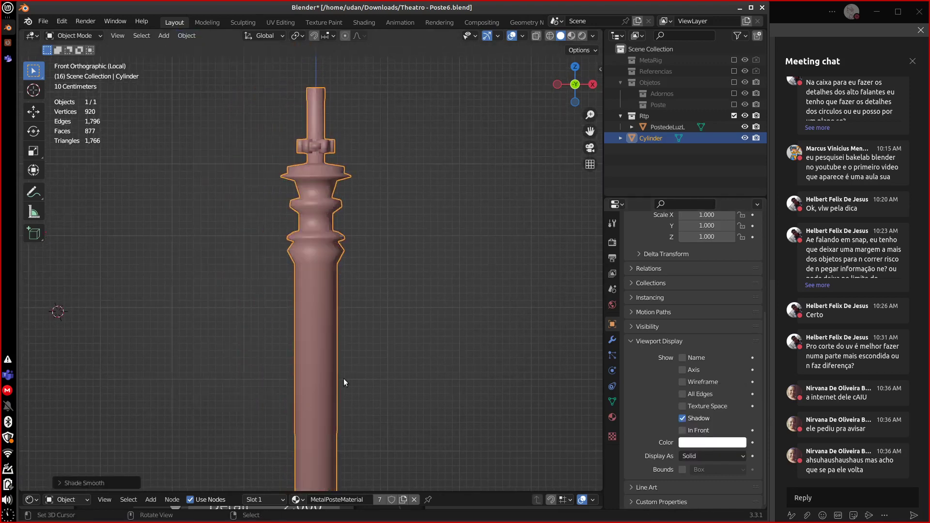
shift+middle_drag(391, 326, 405, 440)
shift+middle_drag(347, 328, 339, 291)
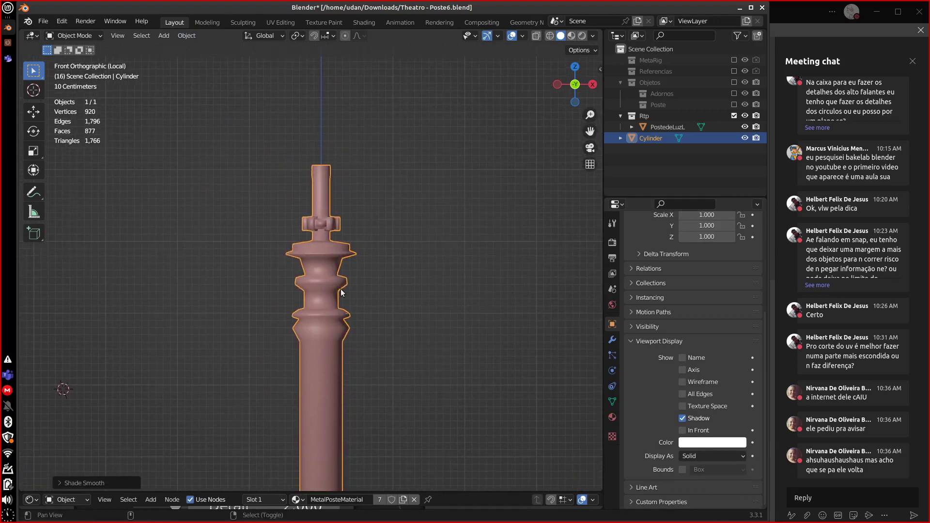
scroll(376, 267, up, 4)
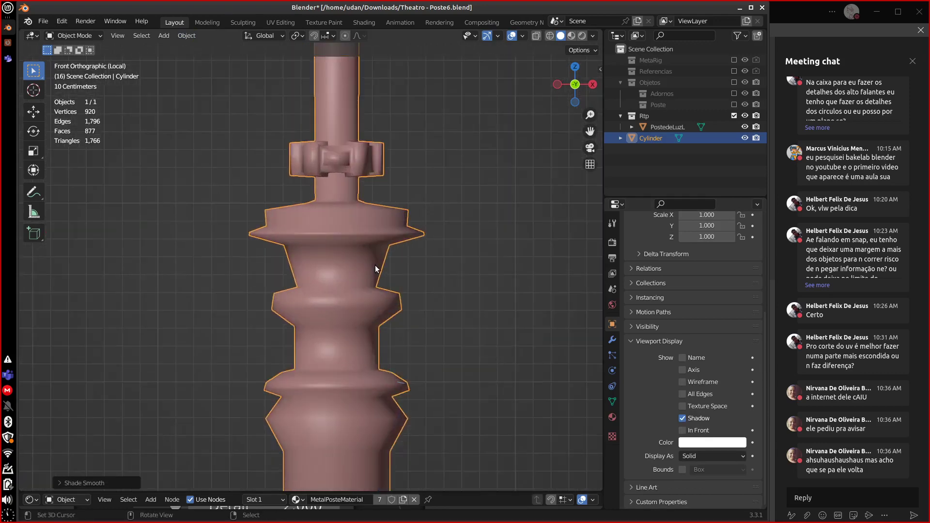
shift+middle_drag(396, 222, 394, 307)
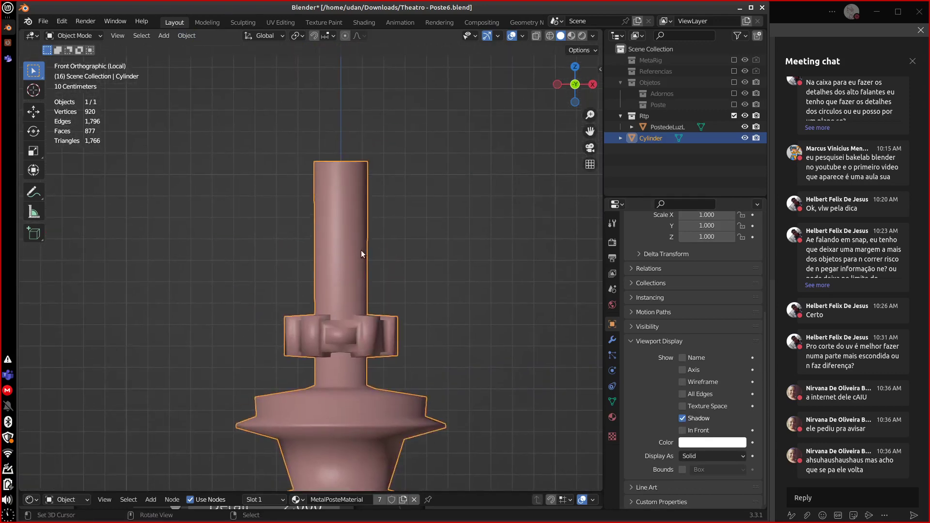
Leave local view, enter Edit Mode on both posts and select the side face loop of the toothed cap above the collar.
key(Tab)
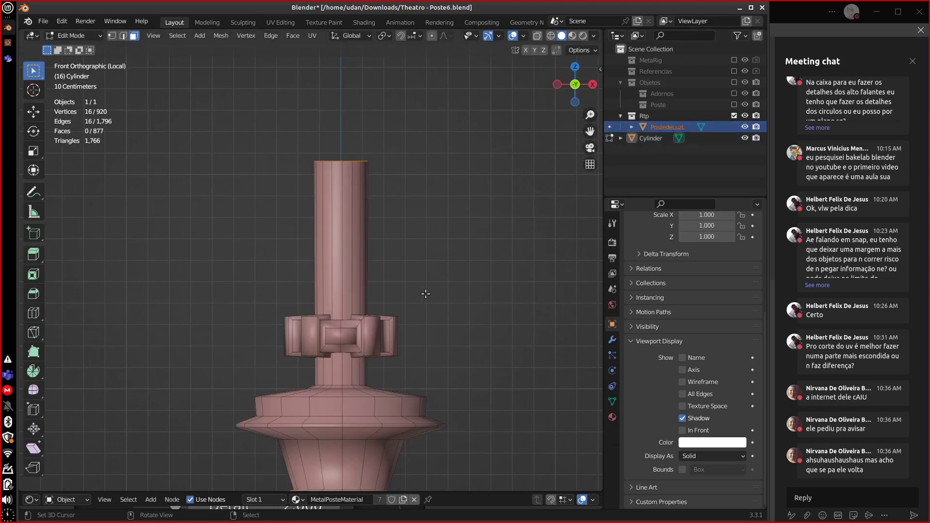
key(slash)
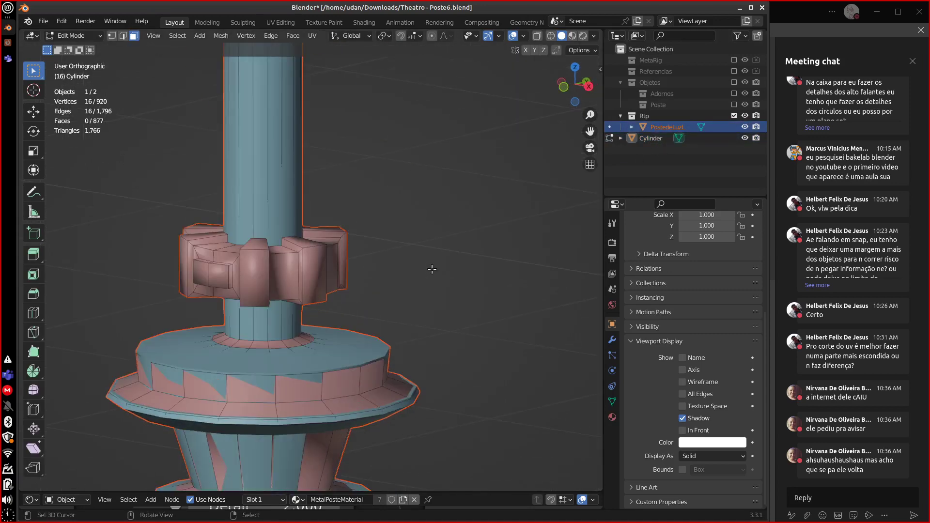
shift+middle_drag(417, 224, 441, 460)
key(Tab)
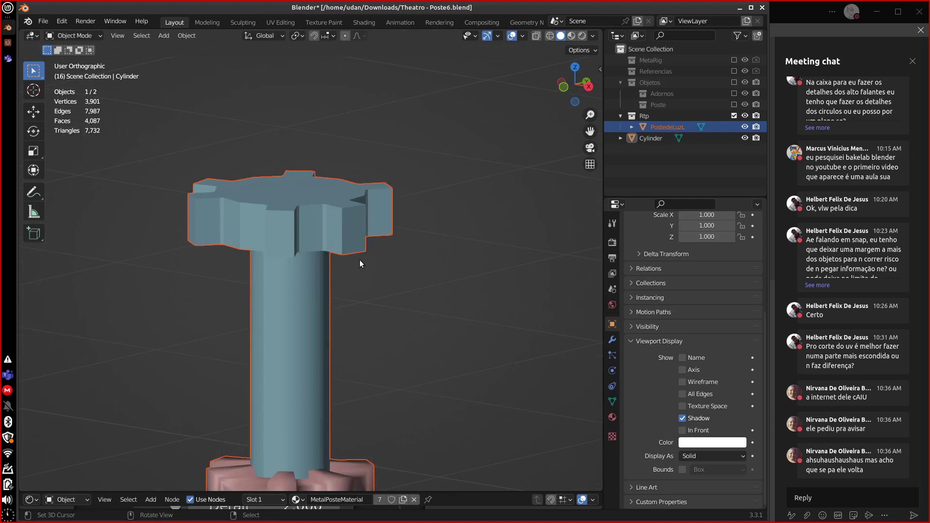
key(Tab)
alt+click(341, 235)
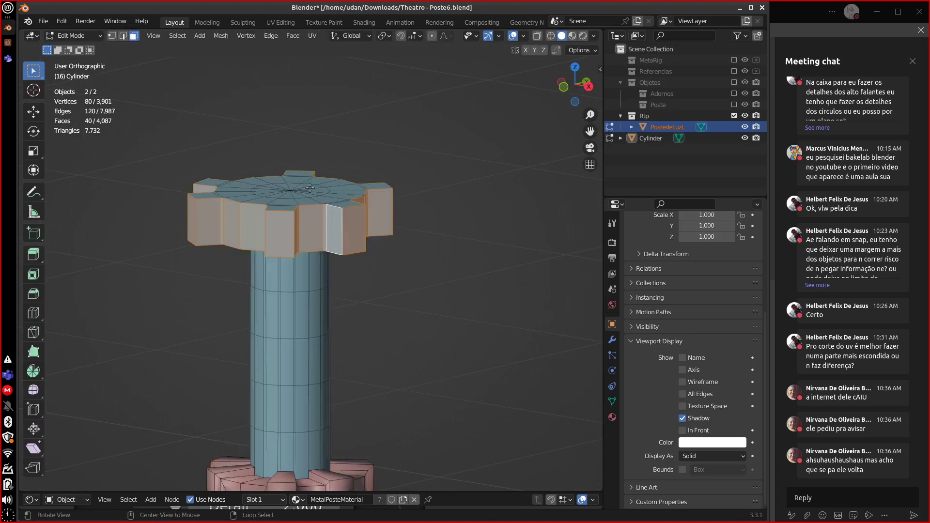
Add the toothed cap's underside face loop and the undersides of its teeth to the selection with Circle Select.
middle_drag(325, 182, 306, 159)
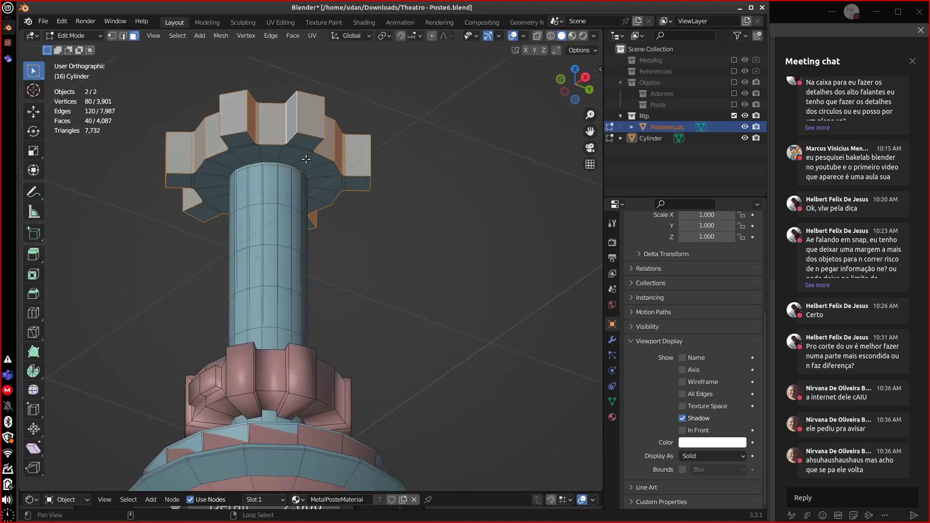
alt+shift+click(305, 159)
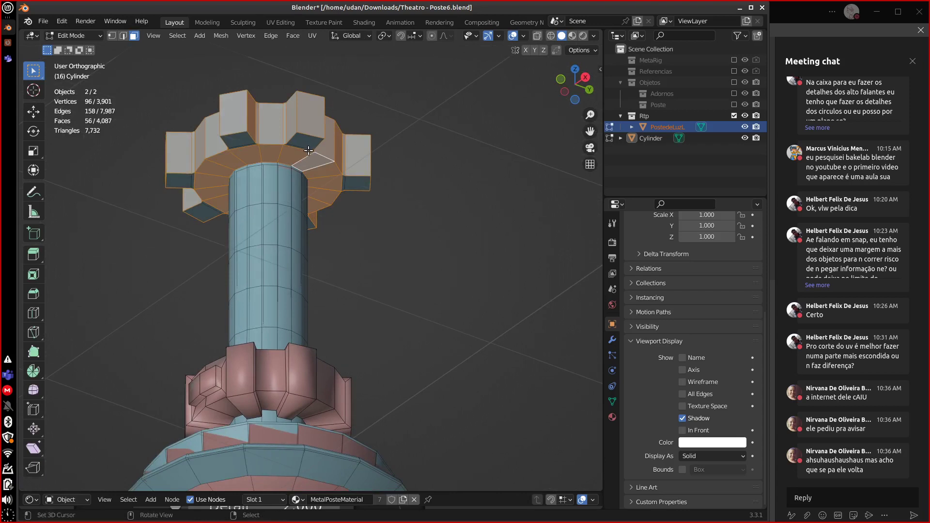
scroll(320, 148, up, 2)
shift+middle_drag(321, 98, 306, 157)
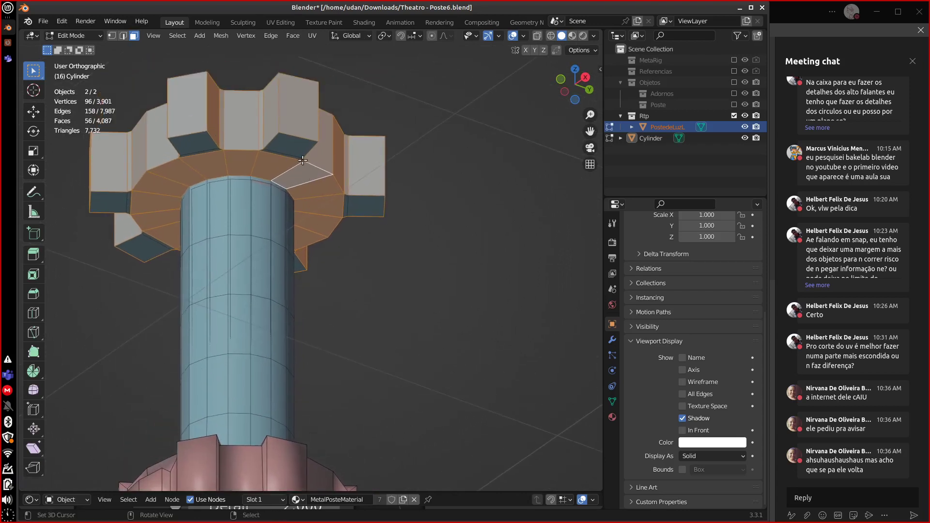
key(c)
mouse_move(310, 147)
mouse_down()
mouse_move(370, 207)
mouse_move(315, 263)
mouse_move(315, 212)
mouse_up()
mouse_move(147, 235)
mouse_down()
mouse_move(124, 222)
mouse_move(206, 128)
mouse_move(236, 137)
mouse_up()
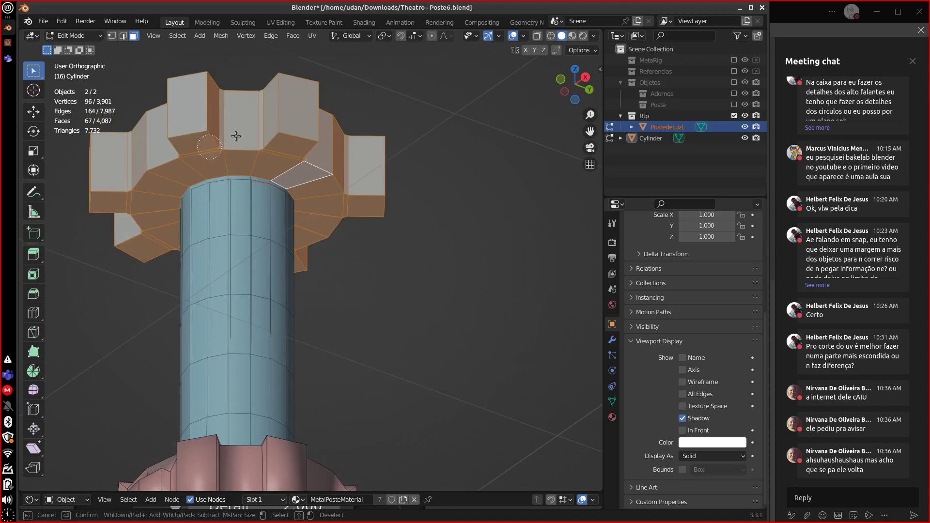
key(Escape)
Add all of the toothed cap's top faces and its last missing face to the selection.
middle_drag(343, 184, 248, 374)
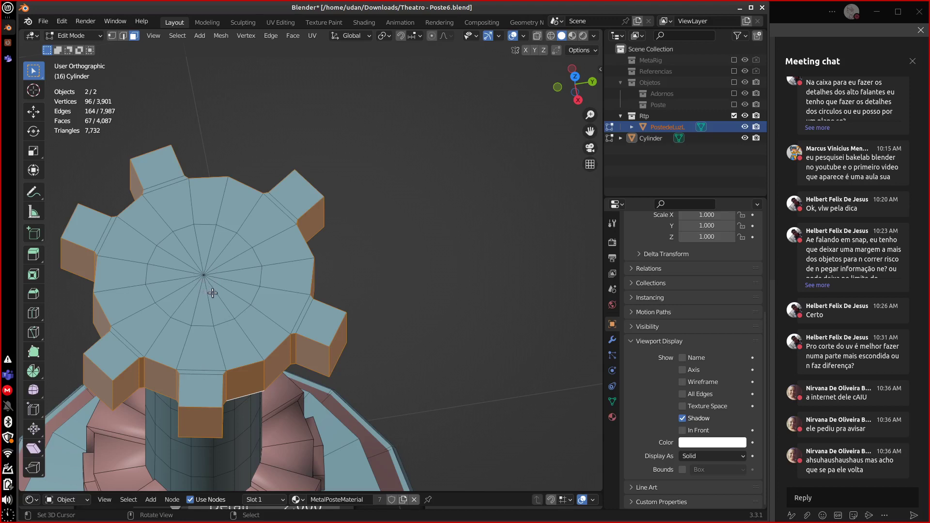
key(c)
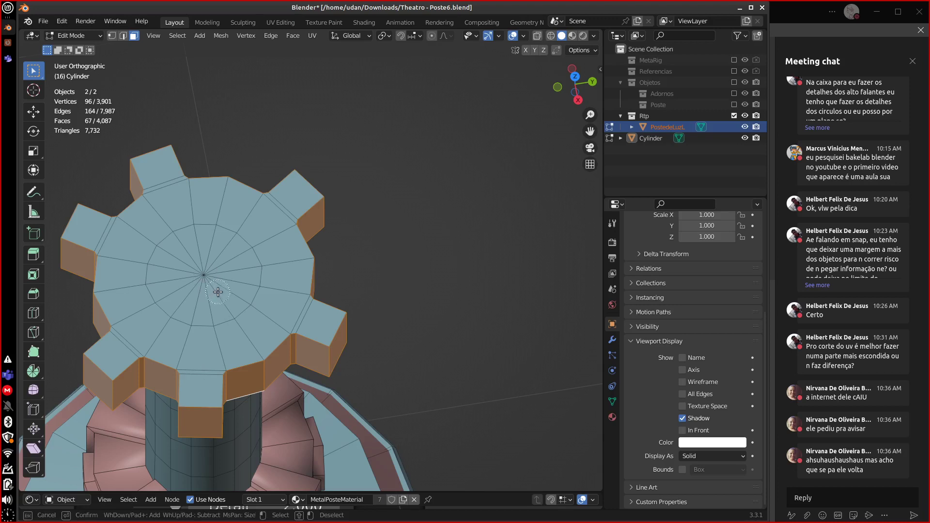
mouse_move(215, 298)
mouse_down()
mouse_move(218, 232)
mouse_move(168, 270)
mouse_up()
drag(166, 197, 111, 222)
drag(147, 329, 151, 290)
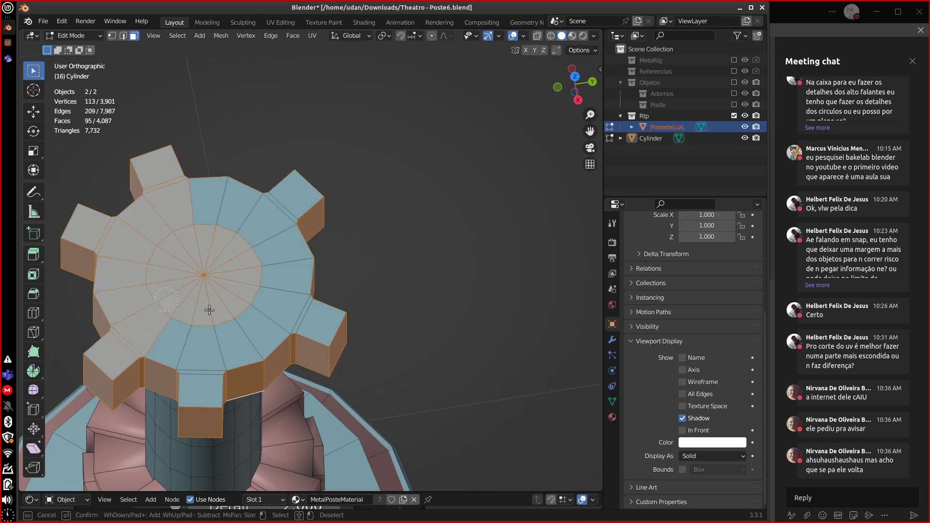
mouse_move(209, 310)
mouse_down()
mouse_move(189, 339)
mouse_move(213, 368)
mouse_move(279, 307)
mouse_move(269, 258)
mouse_up()
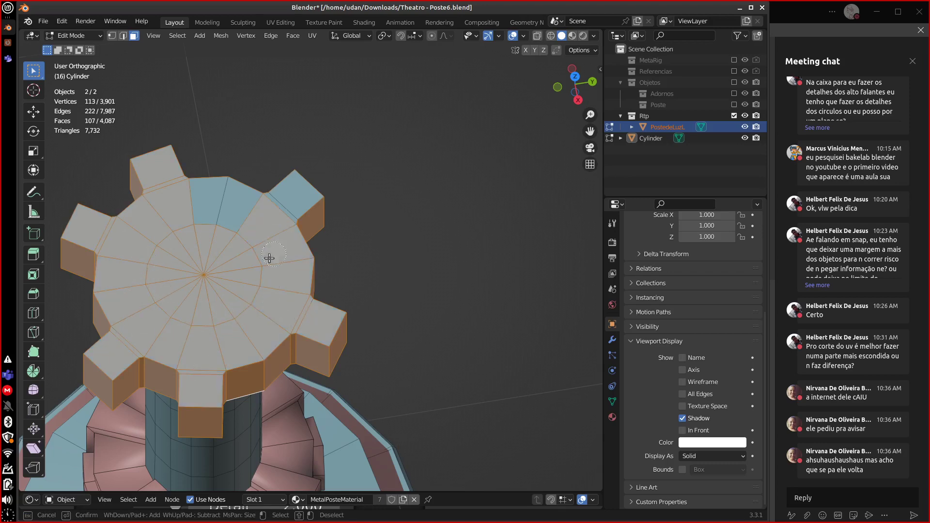
drag(292, 204, 239, 177)
key(Escape)
mouse_move(380, 266)
middle_down()
mouse_move(411, 264)
mouse_move(388, 183)
mouse_move(339, 273)
mouse_move(370, 332)
mouse_move(497, 321)
mouse_move(355, 422)
mouse_move(378, 422)
mouse_move(365, 272)
middle_up()
click(320, 279)
Duplicate the selected toothed cap faces in place and separate the copy into its own object.
key(shift+d)
right_click(381, 234)
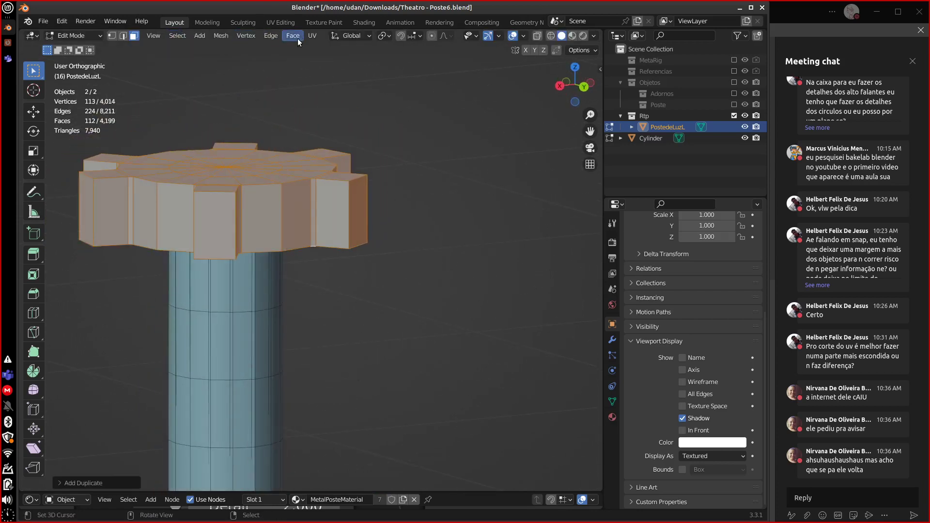
click(221, 36)
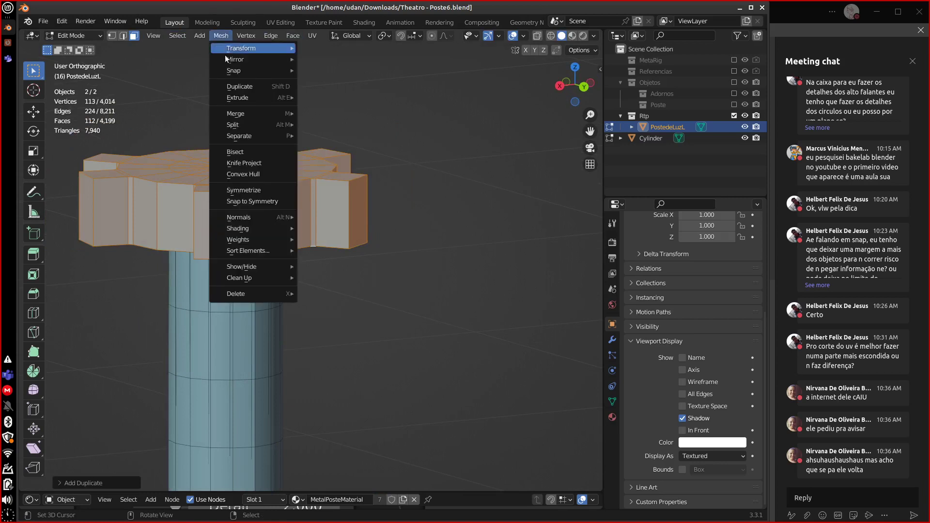
mouse_move(286, 293)
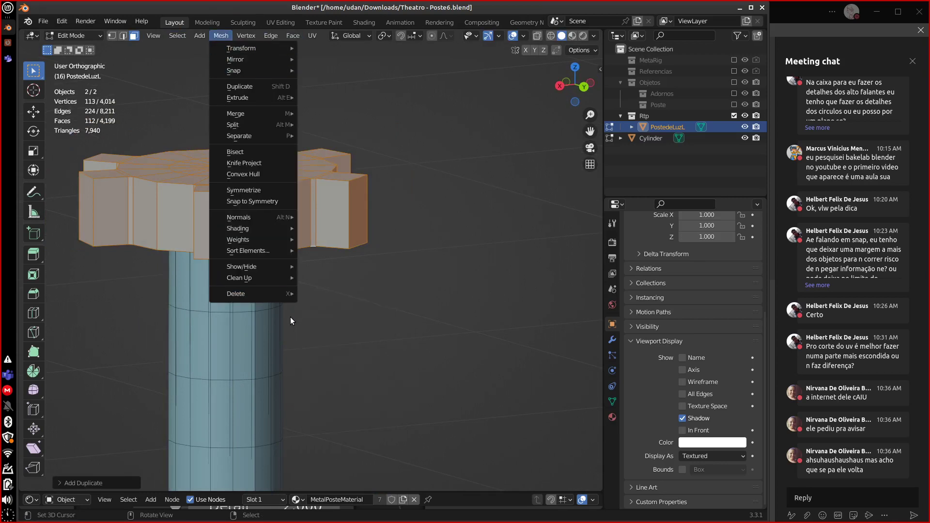
mouse_move(246, 36)
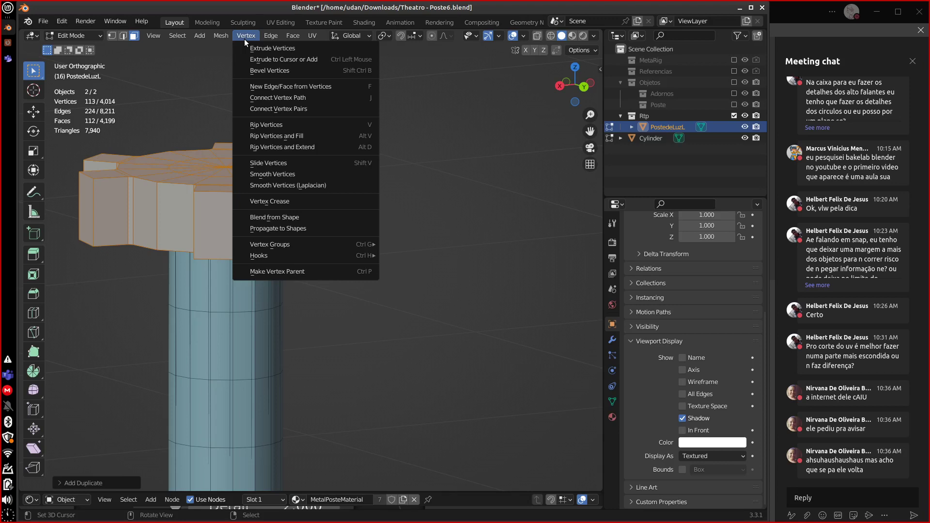
click(244, 38)
click(221, 36)
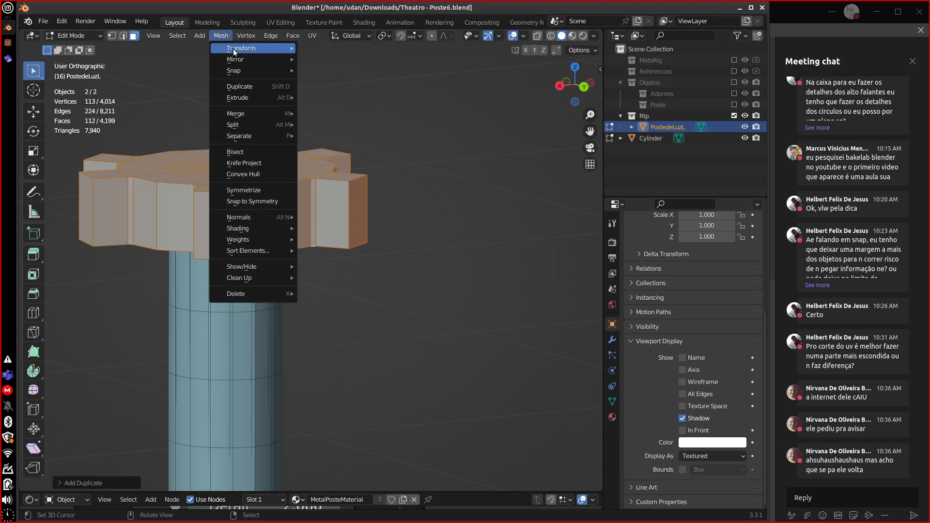
mouse_move(245, 138)
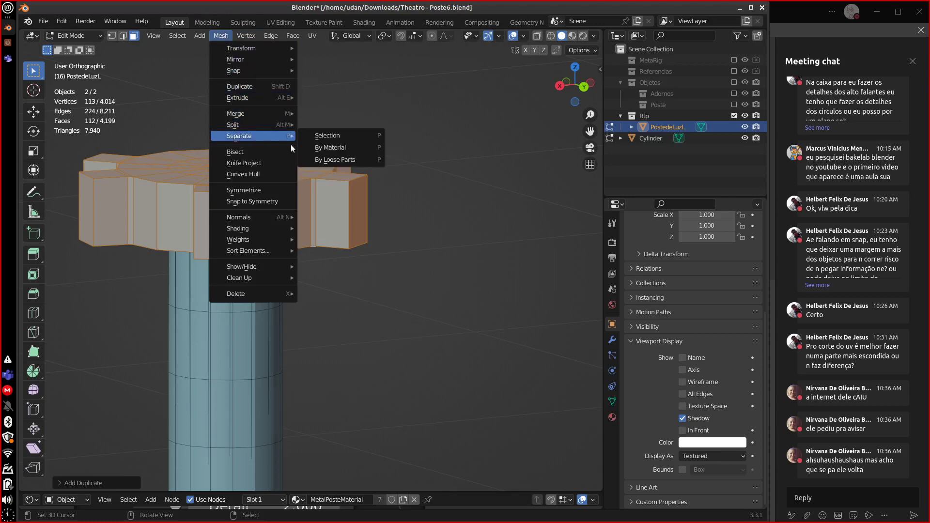
click(316, 136)
Switch to Object Mode and join the separated toothed cap into the Cylinder, with the Cylinder as the active object.
click(665, 138)
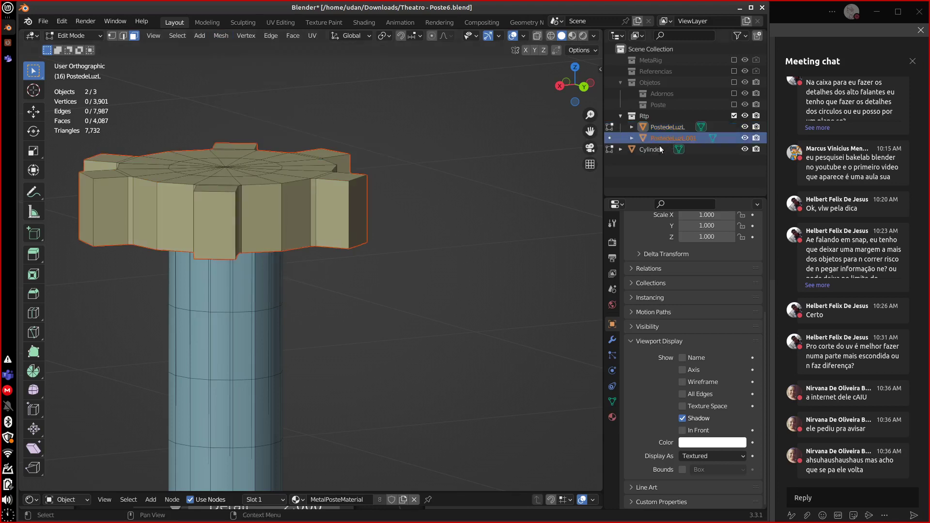
click(83, 36)
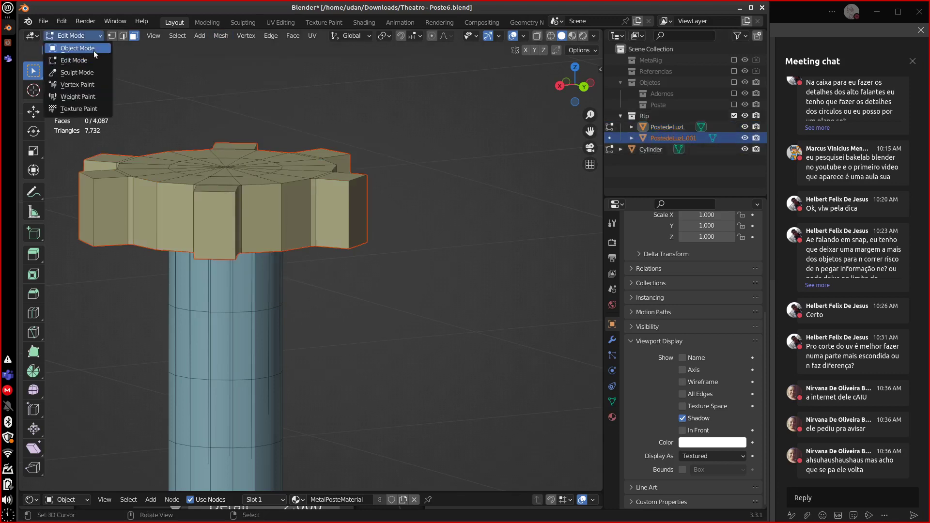
click(94, 49)
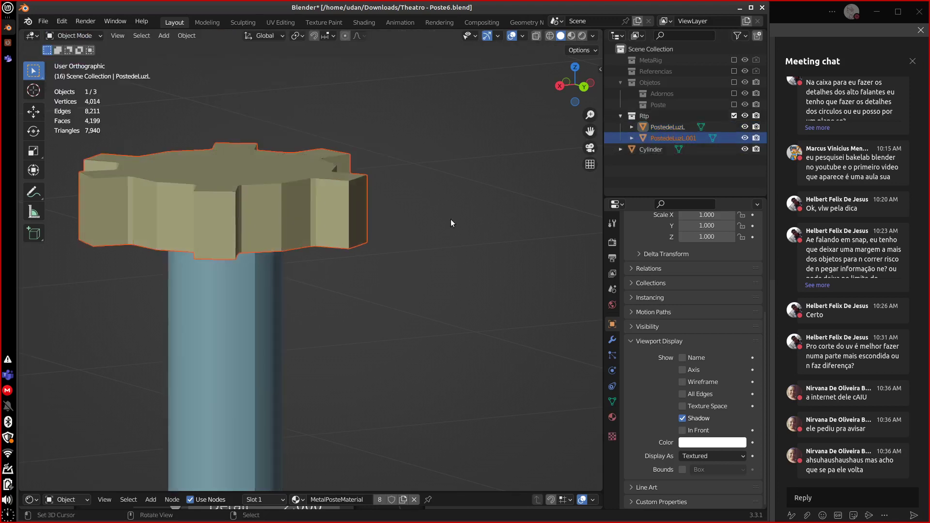
ctrl+click(652, 154)
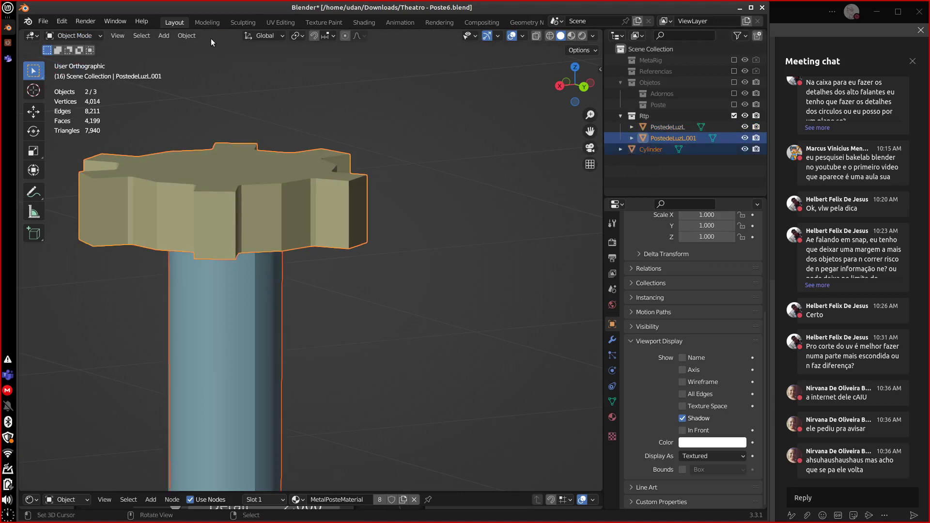
ctrl+click(652, 153)
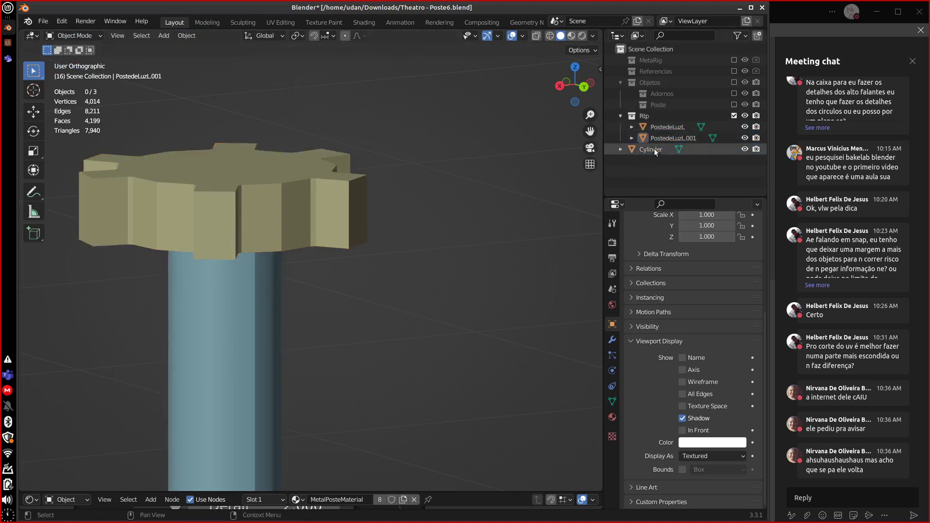
ctrl+click(651, 150)
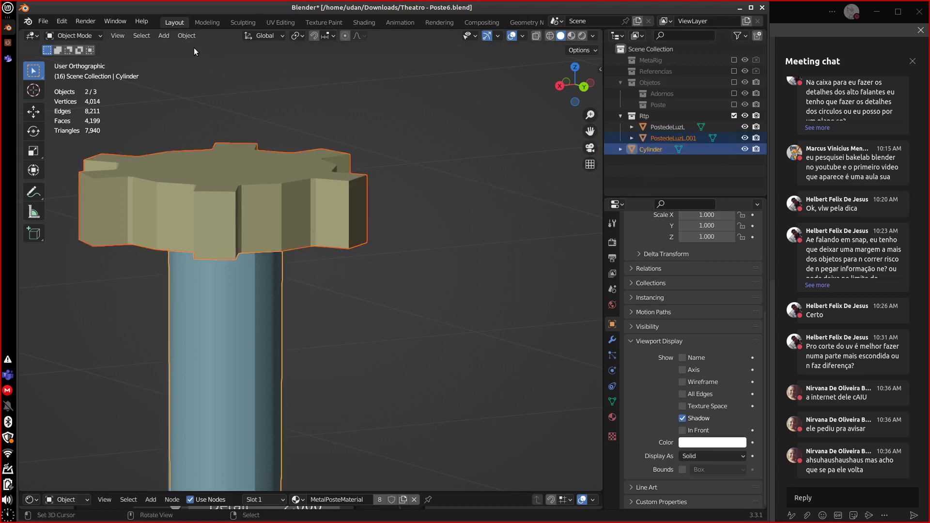
click(189, 36)
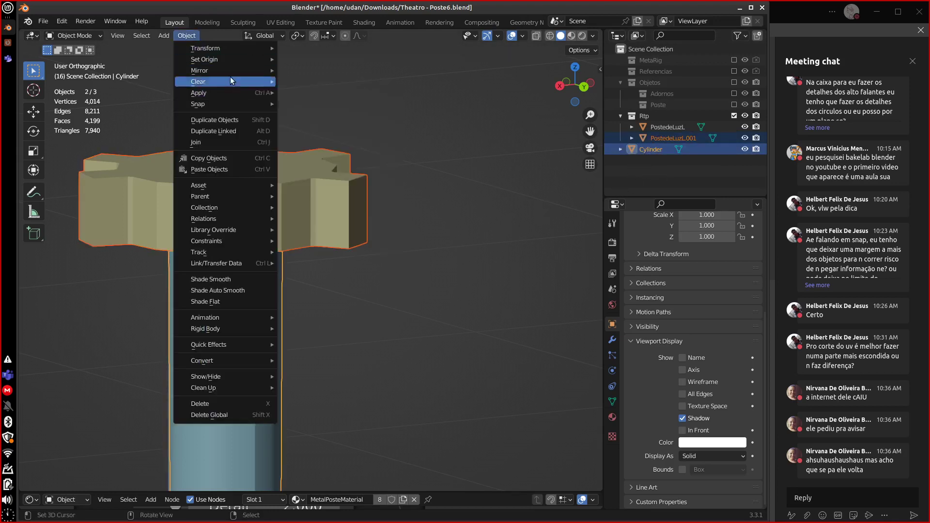
click(229, 142)
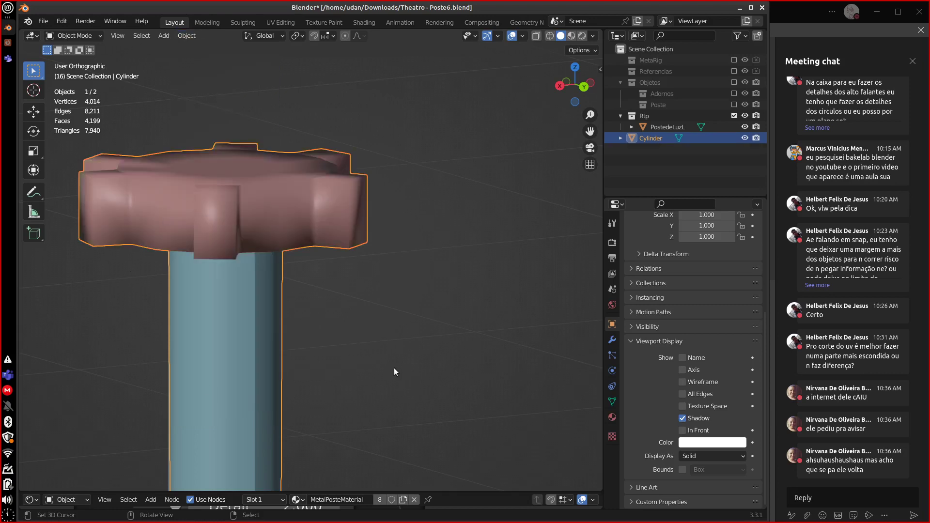
In the Cylinder's Edit Mode, merge the inner edge ring and centre vertex on the cap's top at their center.
middle_drag(394, 371, 393, 318)
key(Tab)
scroll(432, 292, up, 3)
click(123, 36)
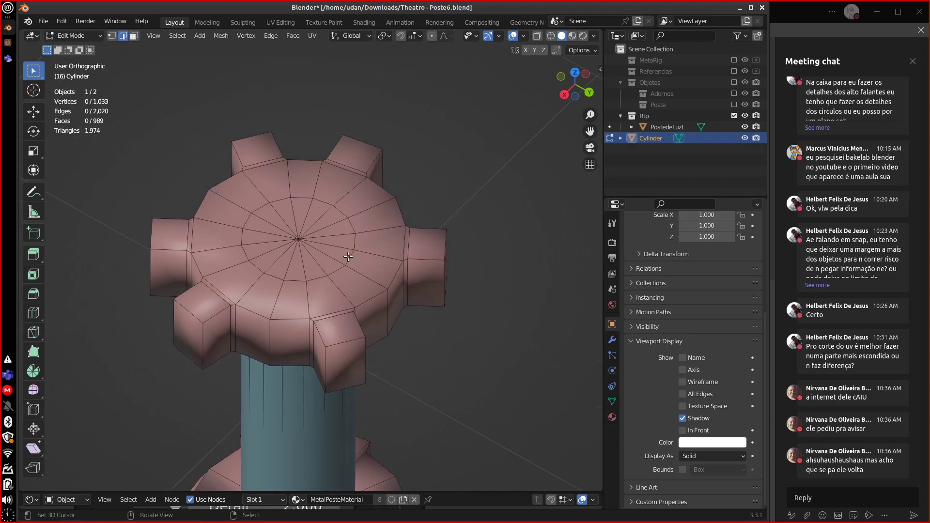
alt+click(345, 265)
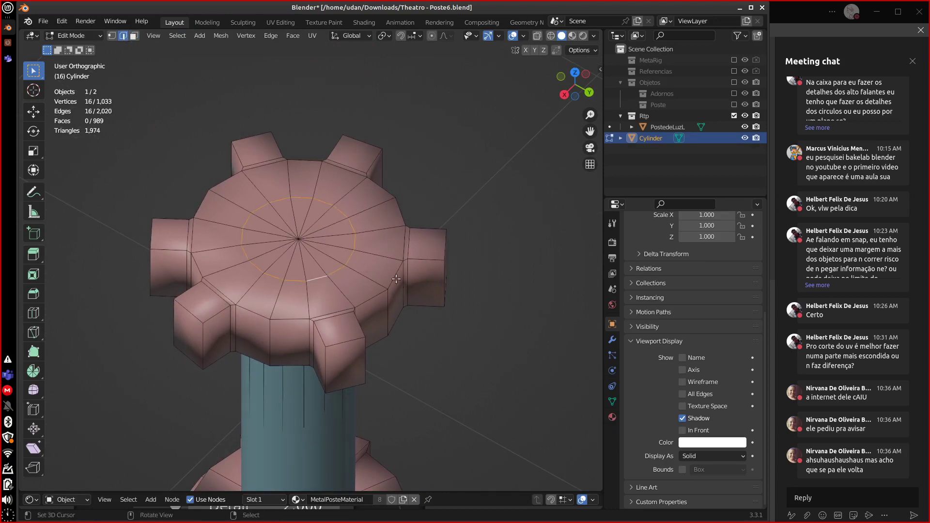
key(shift+1)
shift+click(298, 239)
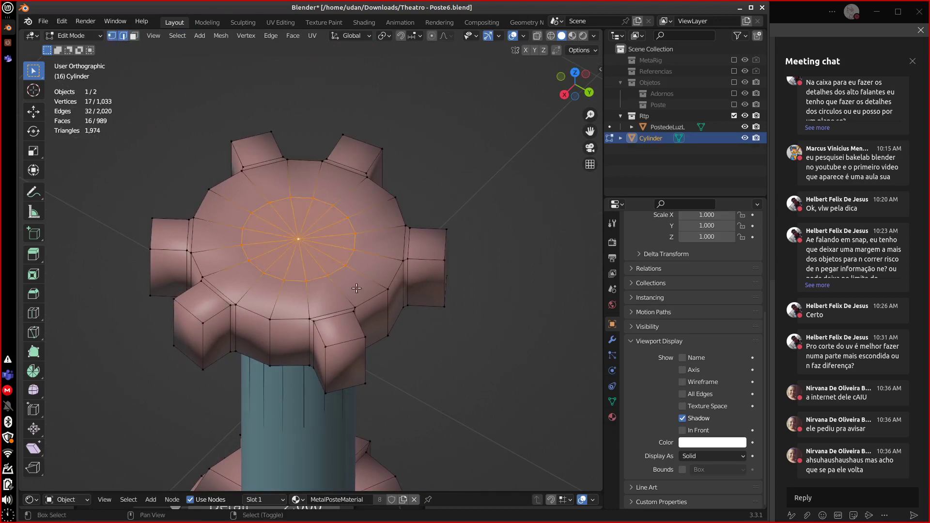
key(m)
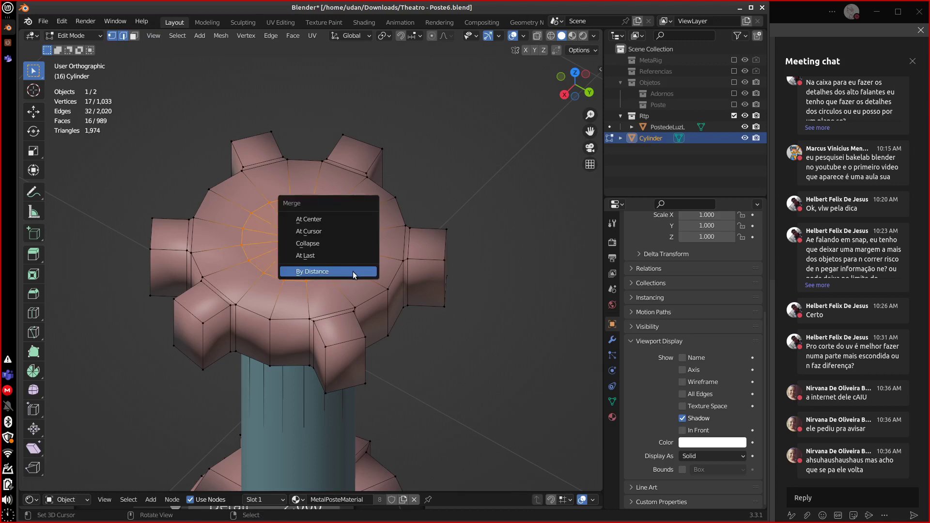
click(342, 221)
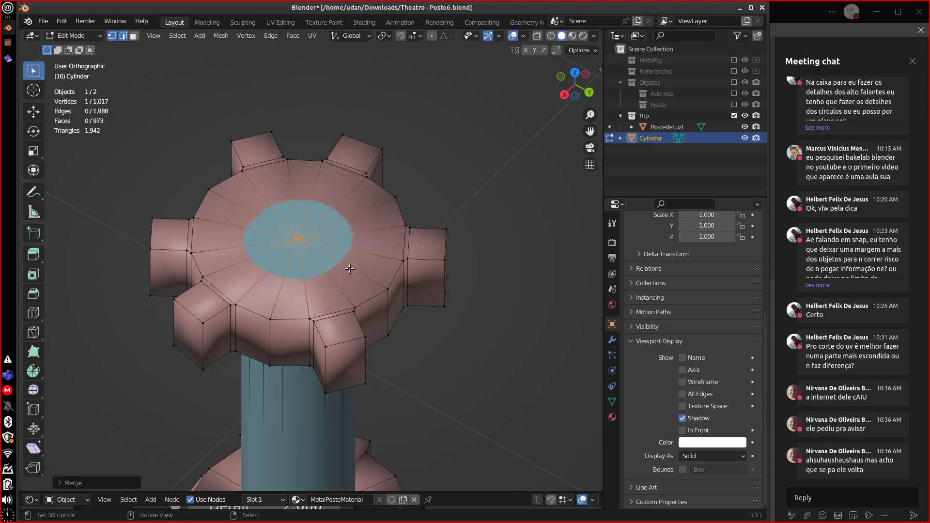
Hide the Cylinder's linked shaft geometry and the original post, and select the rim loop of the hole beneath the cap.
middle_drag(358, 278, 363, 256)
ctrl+click(361, 251)
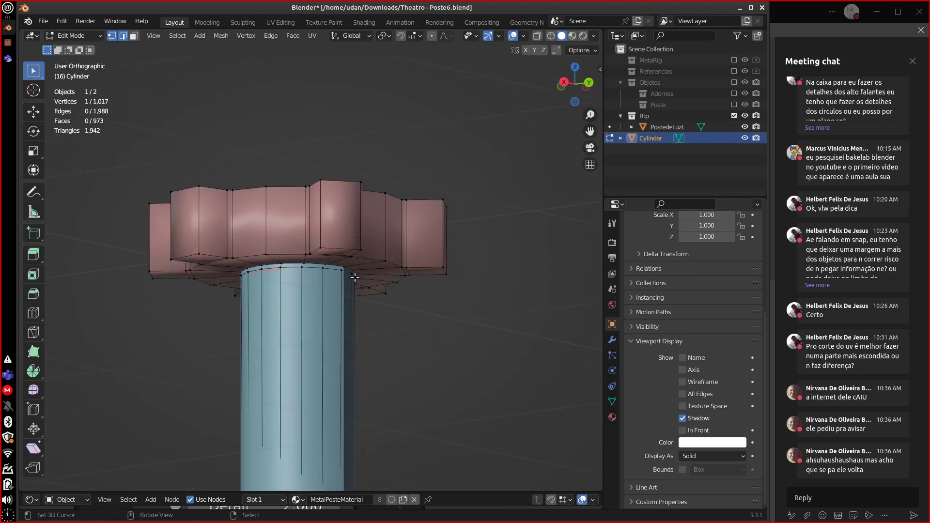
key(ctrl+l)
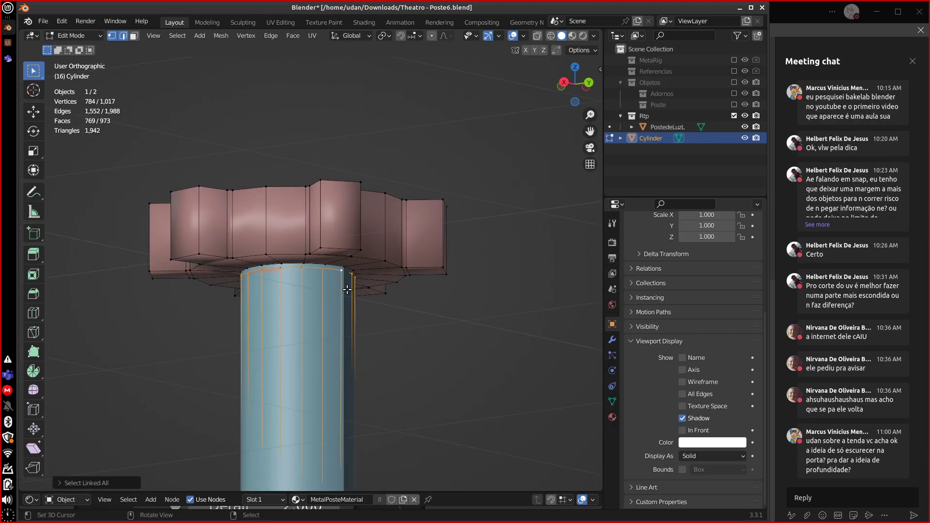
click(744, 127)
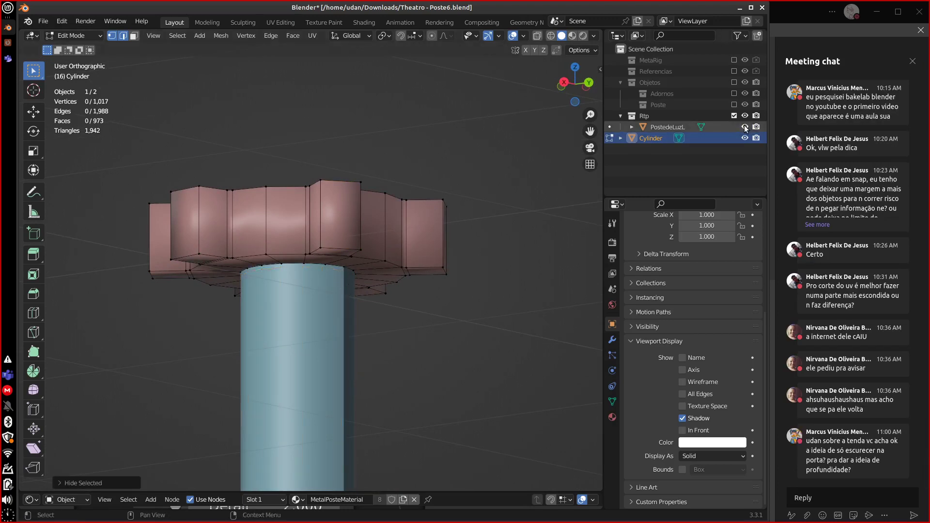
key(h)
middle_drag(363, 301, 365, 274)
alt+click(348, 278)
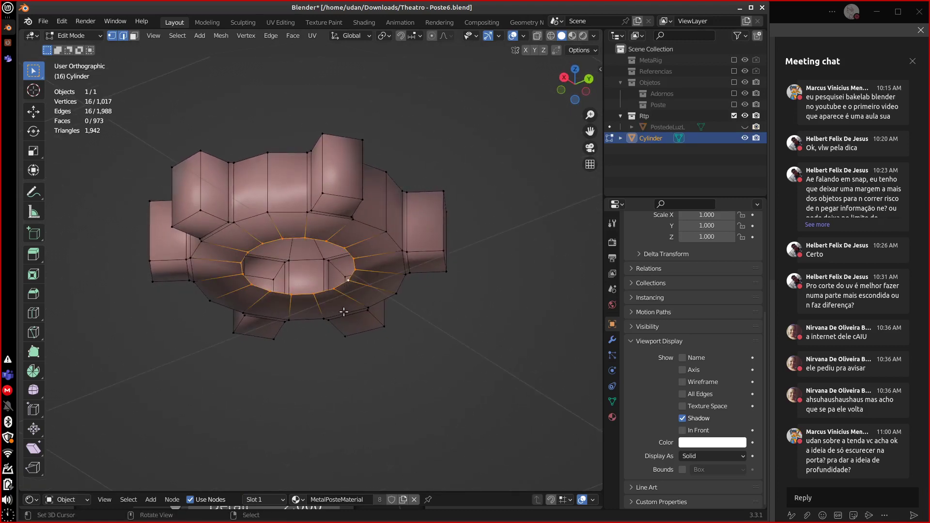
Edge-slide the base loops of two neighbouring cap teeth fully inward against the cap's round body.
middle_drag(344, 312, 380, 401)
alt+click(365, 341)
shift+middle_drag(421, 349, 409, 303)
key(g)
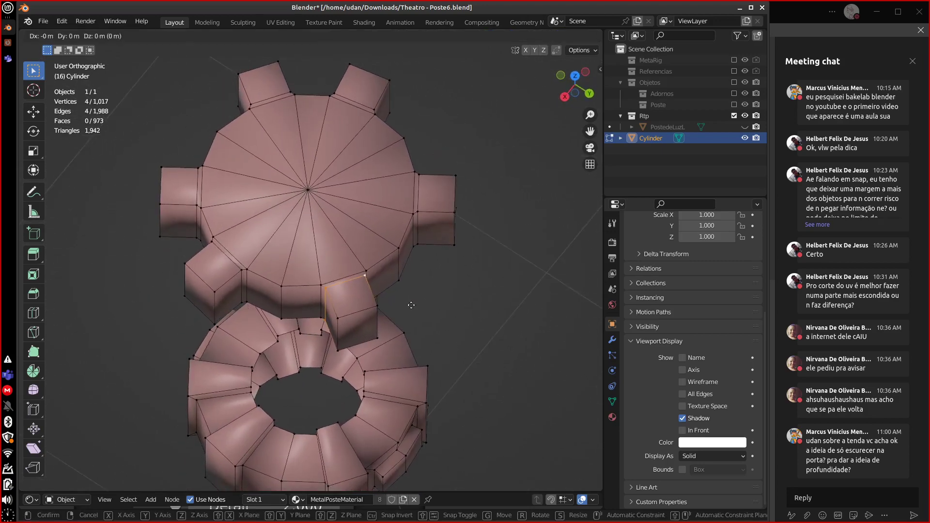
key(g)
click(386, 272)
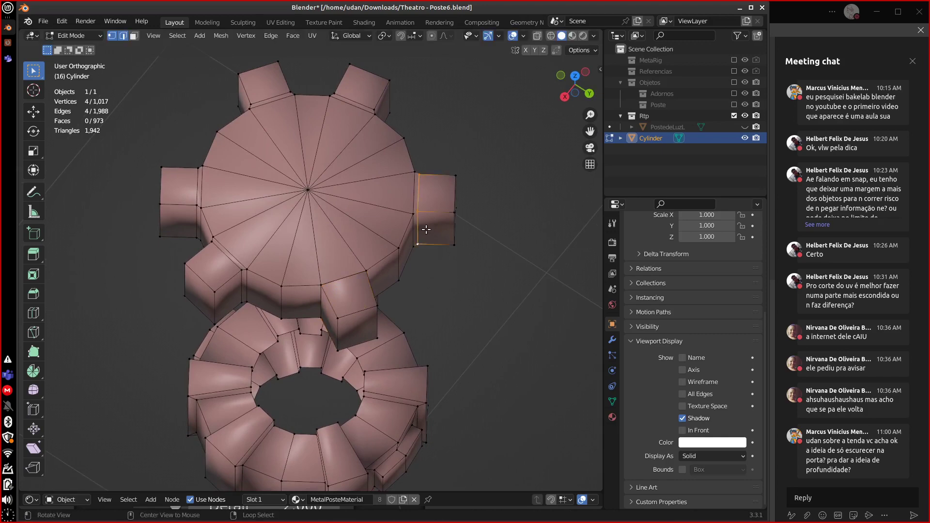
alt+click(439, 253)
key(g)
key(g)
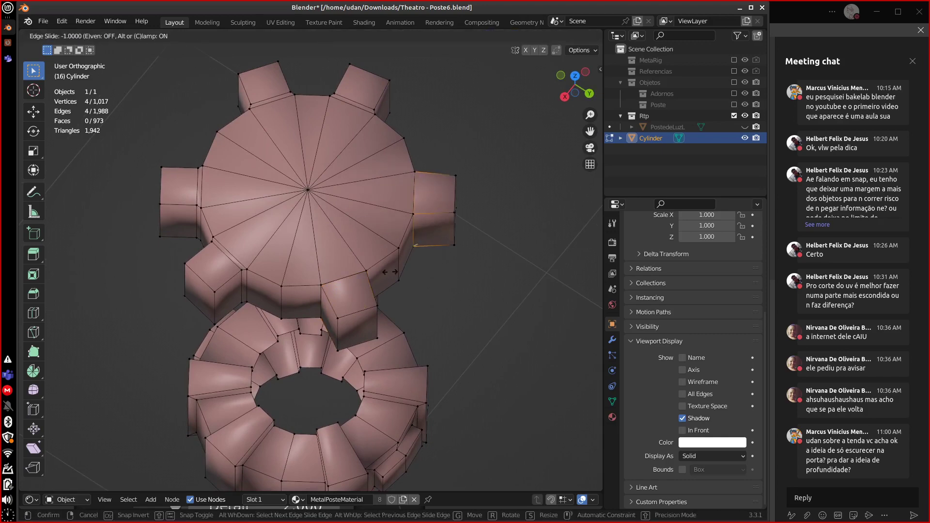
click(393, 271)
Edge-slide the base loops of the next two teeth around the cap inward until they meet its body.
alt+drag(467, 151, 441, 159)
alt+click(450, 233)
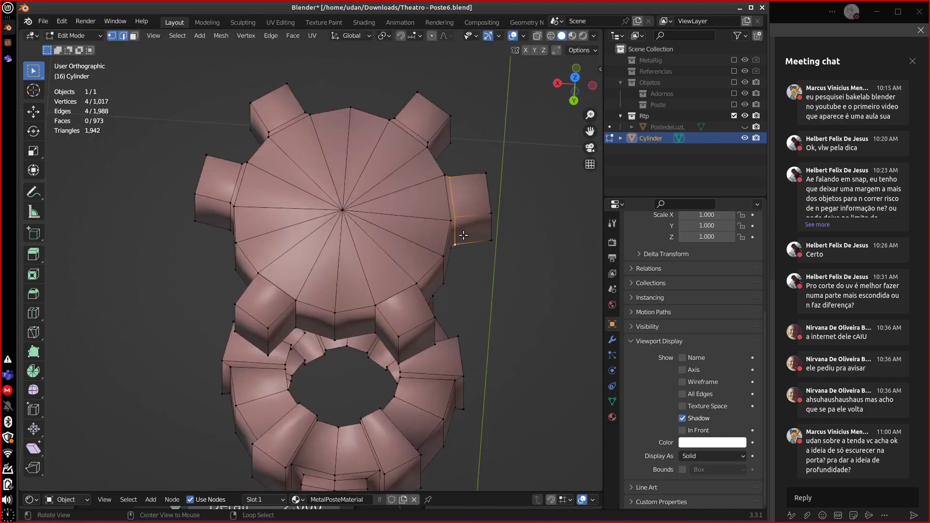
key(g)
key(g)
click(416, 267)
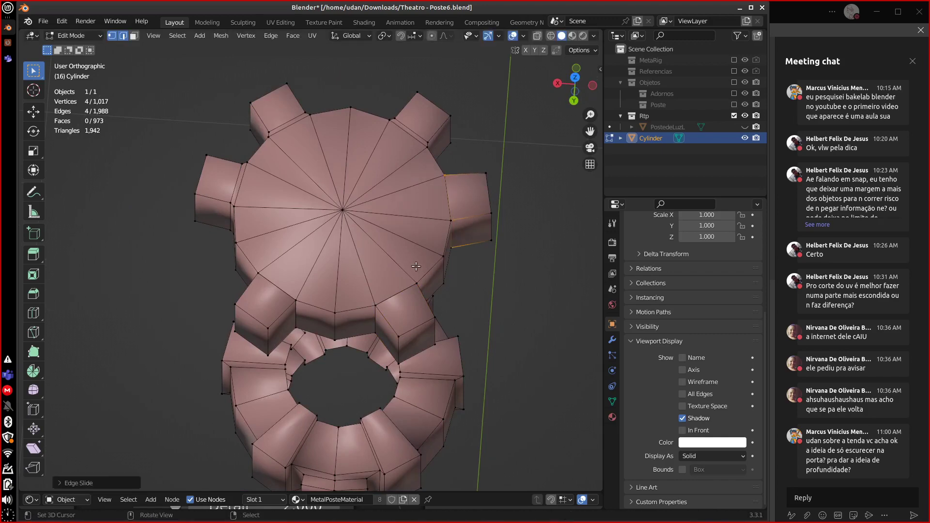
alt+click(437, 135)
middle_drag(458, 155, 425, 162)
alt+drag(426, 162, 426, 163)
alt+click(459, 255)
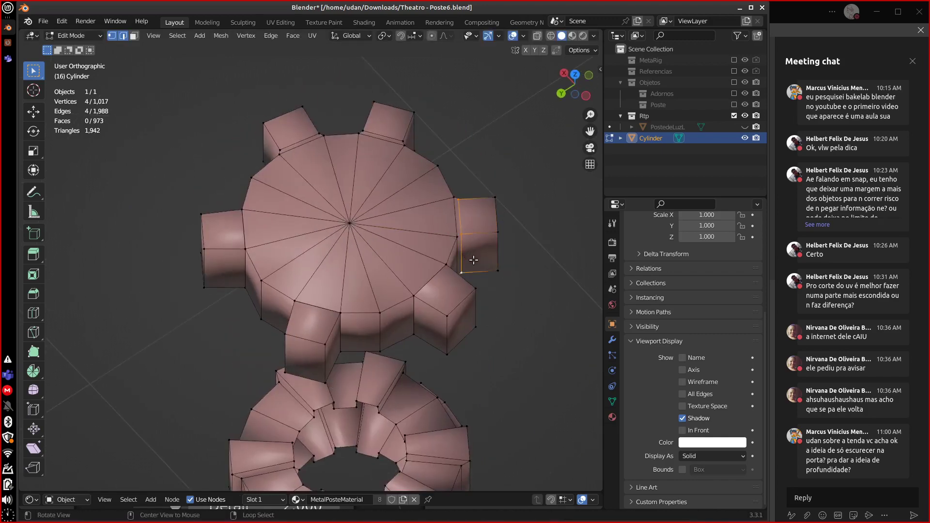
key(g)
key(g)
click(478, 282)
Slide the base loops of the cap's last two teeth inward onto the round body.
middle_drag(508, 233, 445, 213)
alt+right_click(420, 293)
key(g)
key(g)
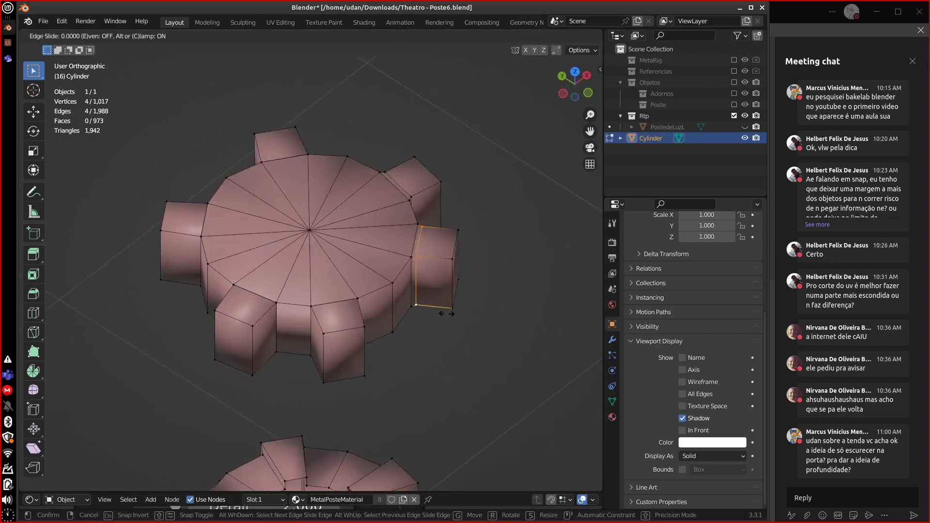
click(384, 332)
middle_drag(490, 253, 484, 254)
alt+drag(484, 253, 453, 286)
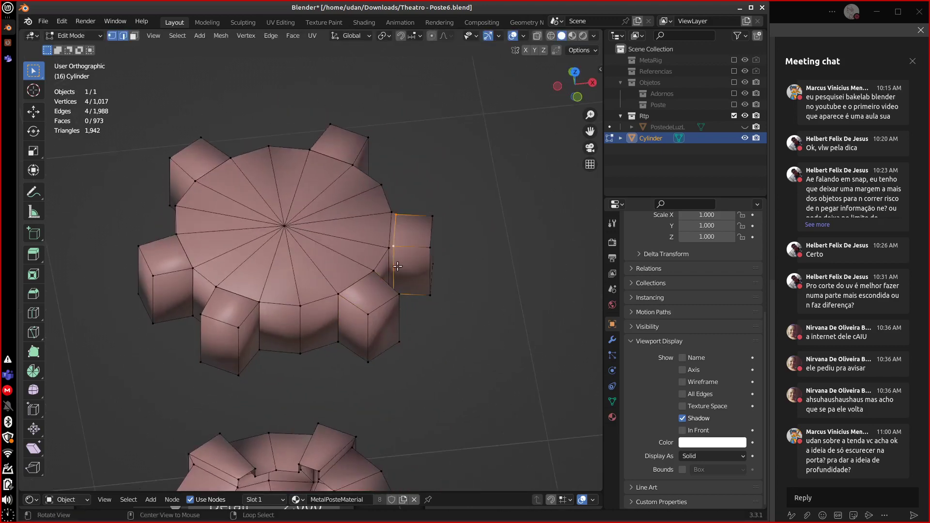
key(g)
key(g)
click(426, 300)
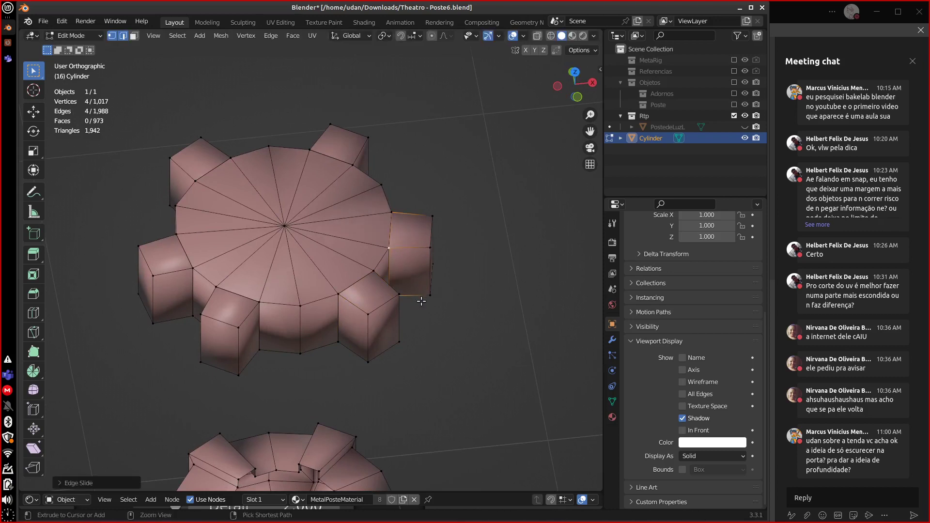
Select the whole linked cap, merge its overlapping vertices by distance and return to Object Mode.
key(ctrl+l)
key(m)
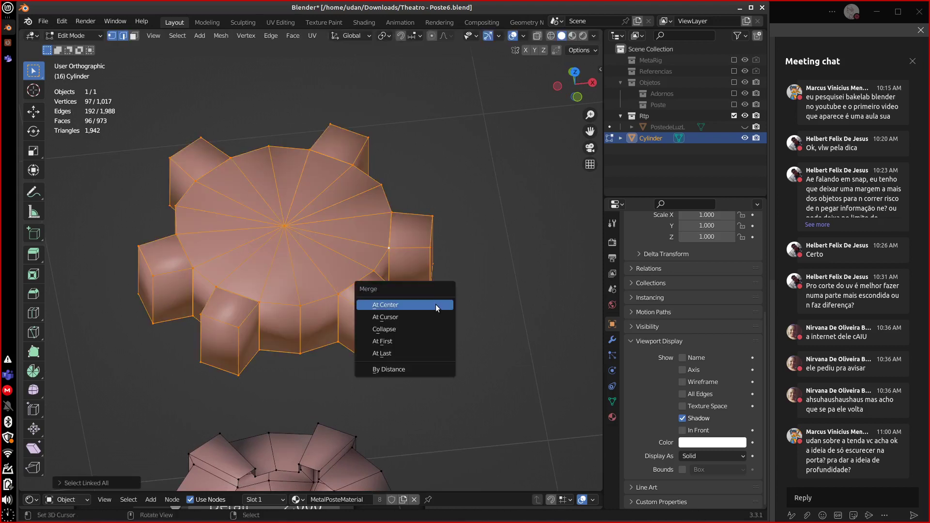
click(422, 369)
key(Tab)
Check the whole Cylinder post, hide it and show the original PostedeLuzL in its place.
middle_drag(412, 380, 432, 307)
scroll(429, 307, down, 8)
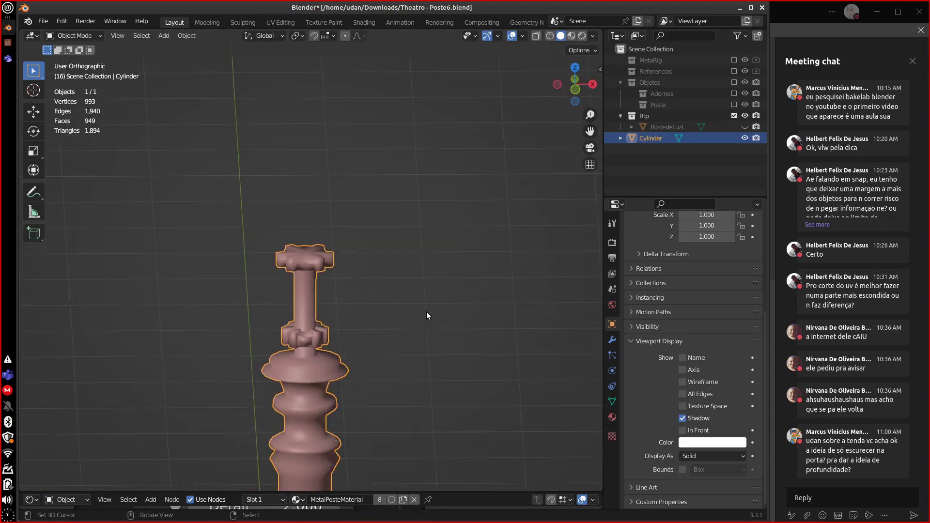
shift+middle_drag(401, 385, 480, 310)
scroll(417, 348, down, 5)
click(744, 137)
click(744, 127)
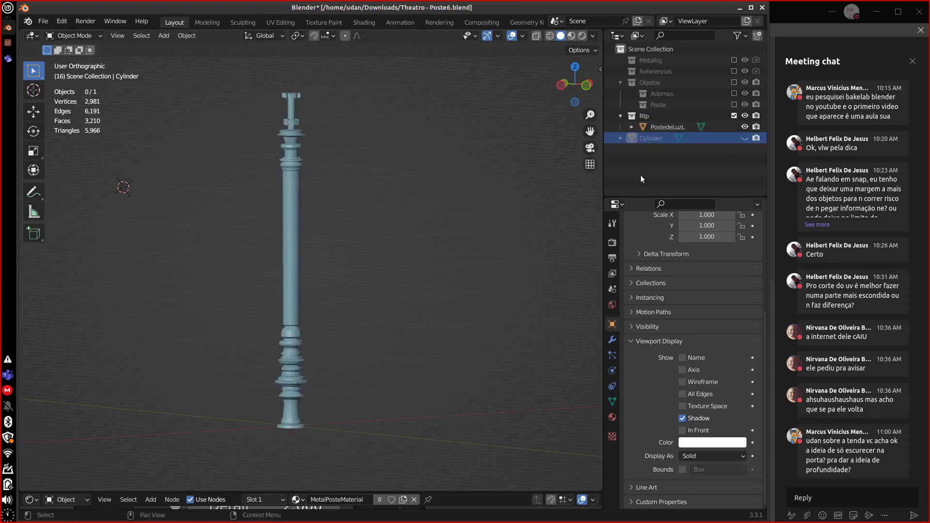
Delete the PostedeLuzL object, enable the Poste collection and bring the top of its detailed PostedeLuz post into front view.
click(677, 127)
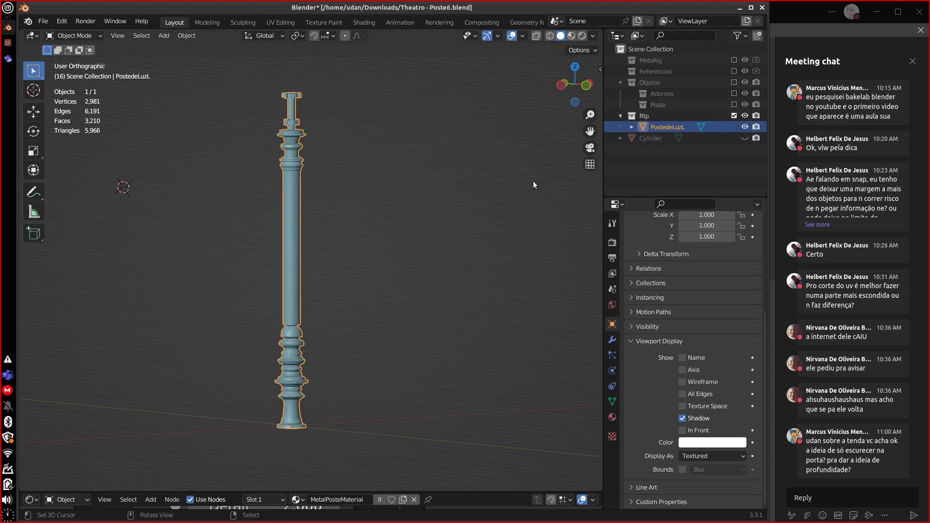
key(Delete)
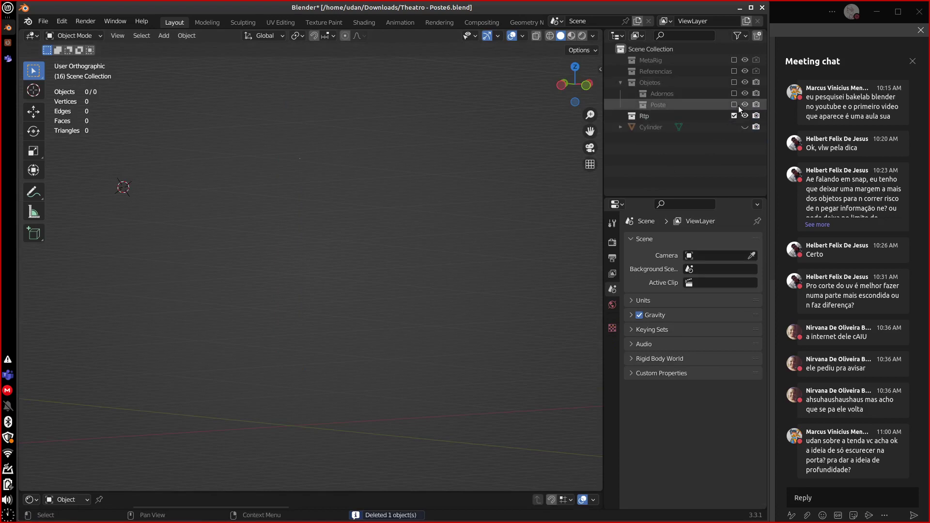
key(ctrl+z)
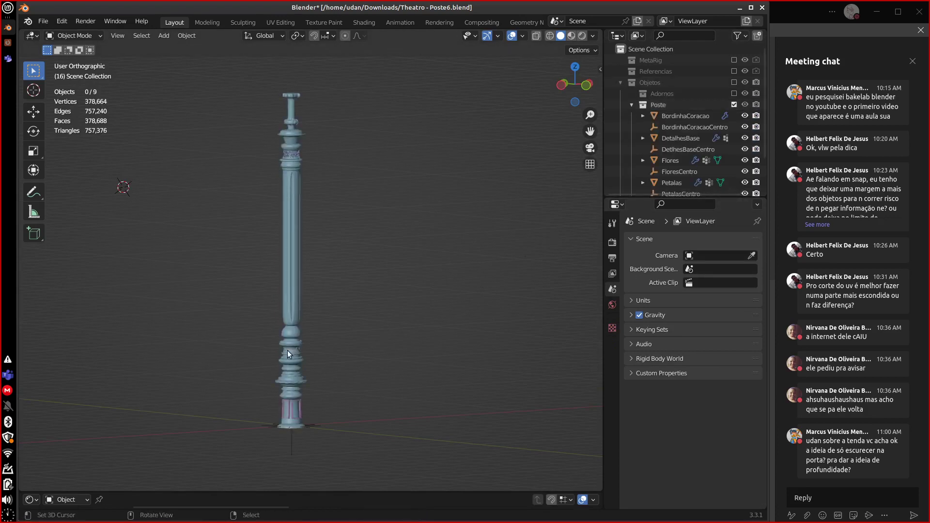
scroll(359, 332, up, 6)
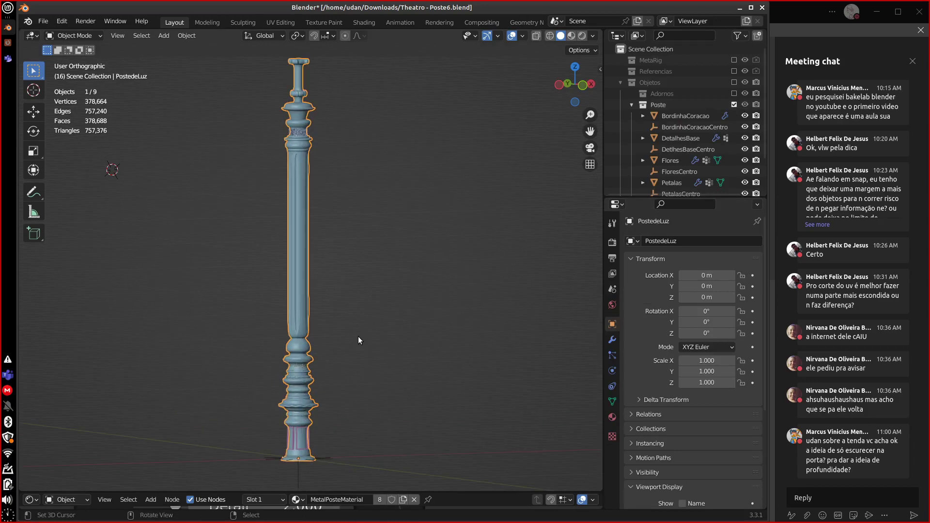
shift+middle_drag(357, 179, 367, 353)
mouse_move(385, 277)
shift+middle_down()
mouse_move(368, 345)
mouse_move(313, 358)
mouse_move(384, 272)
mouse_move(448, 251)
mouse_move(458, 257)
mouse_move(420, 272)
mouse_move(375, 312)
mouse_move(375, 326)
mouse_move(384, 290)
shift+middle_up()
key(KP_1)
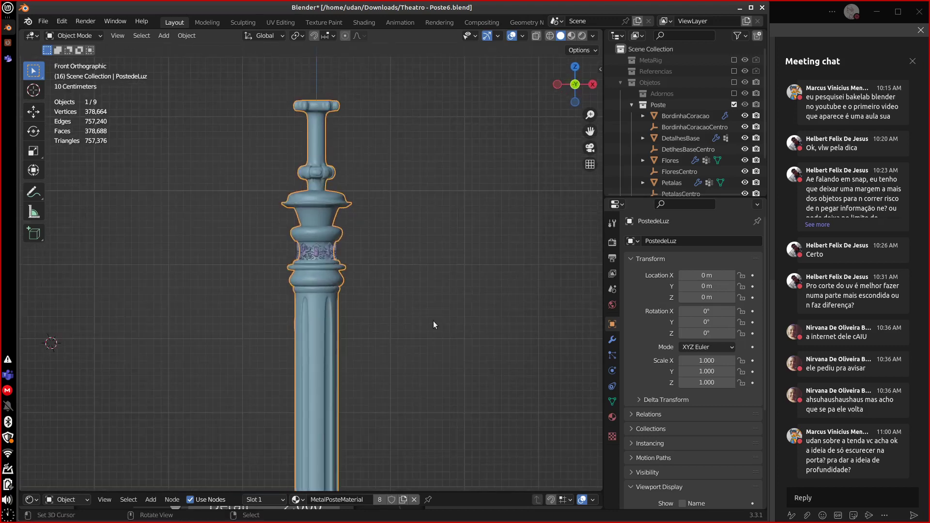
Enlarge the object list, unhide the low-poly Cylinder over the detailed post and select it.
drag(666, 197, 674, 284)
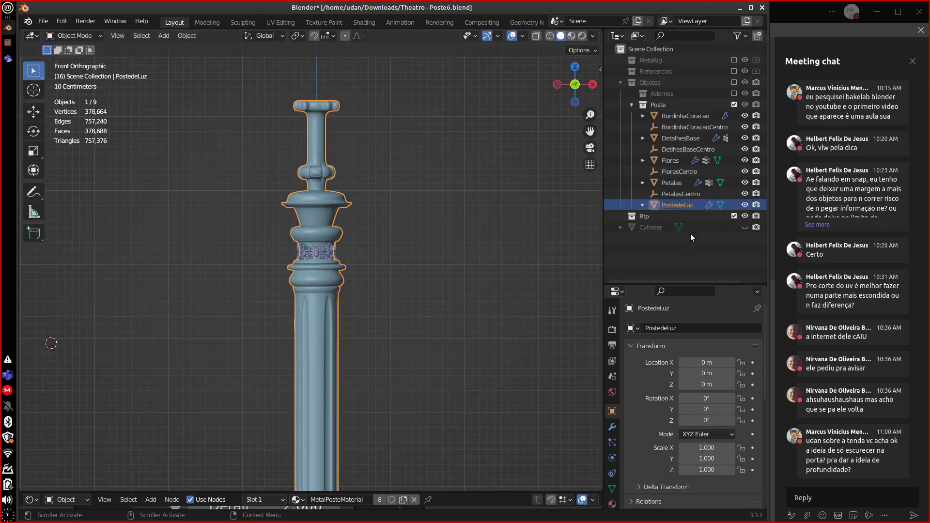
click(744, 229)
click(652, 227)
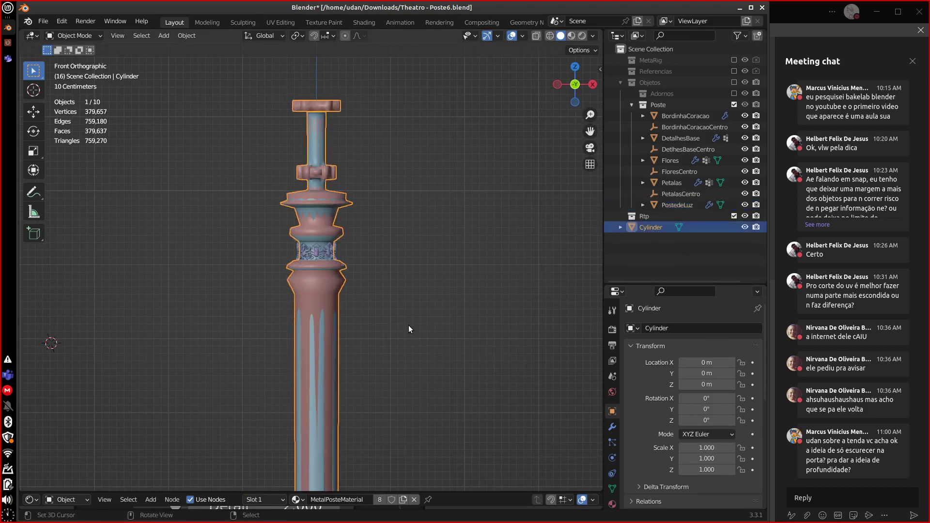
Compare the overlapping necks of both posts in wireframe and X-ray display, and return to opaque solid shading.
key(shift+z)
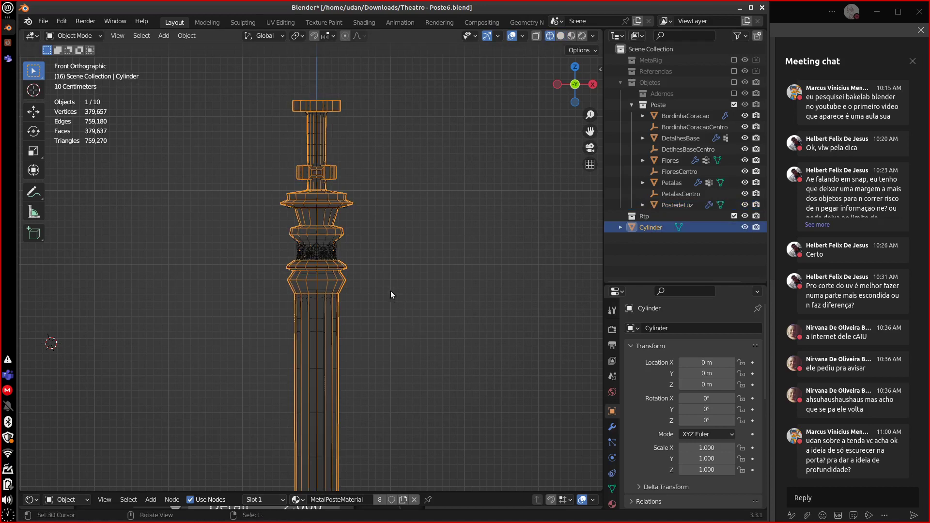
scroll(392, 293, up, 6)
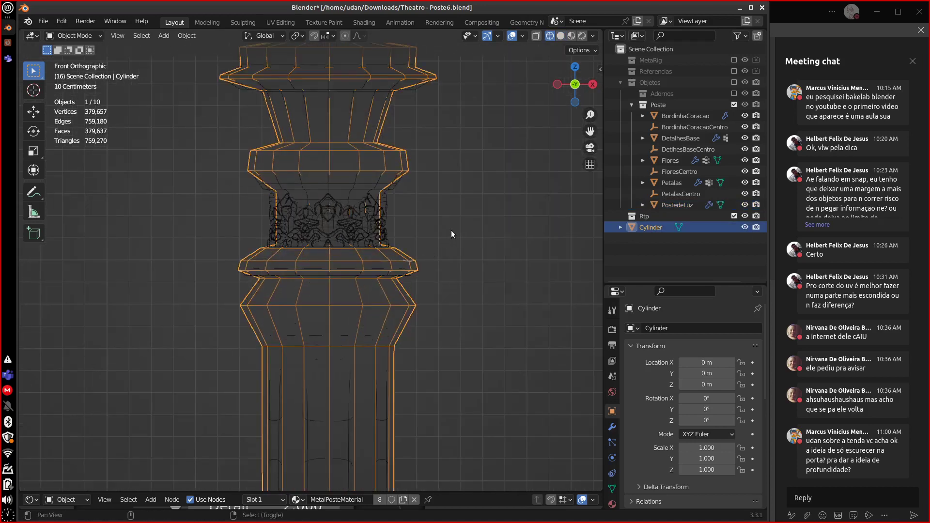
shift+middle_drag(451, 231, 446, 259)
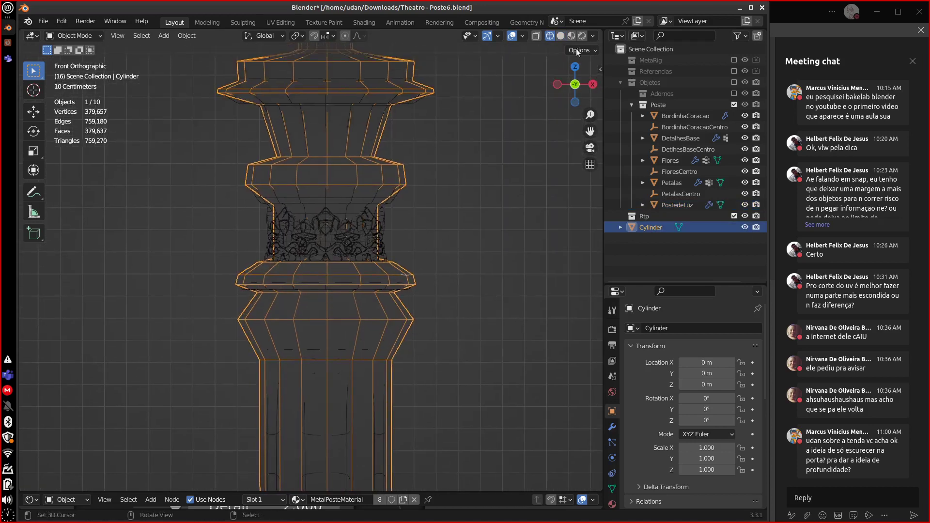
click(562, 37)
click(537, 37)
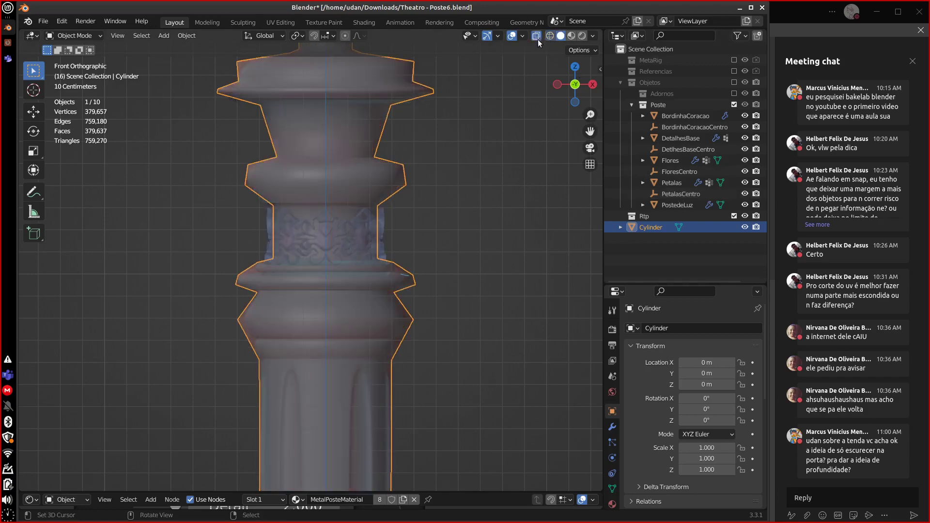
click(539, 37)
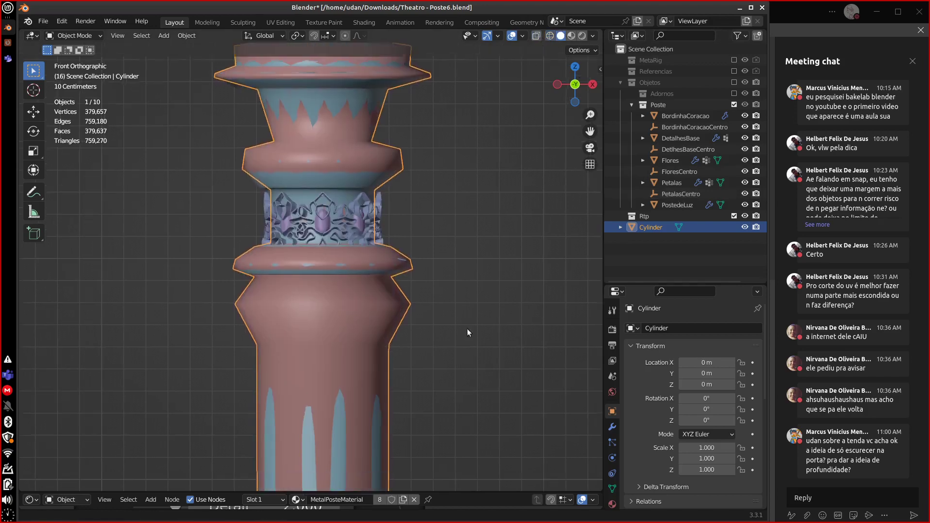
Examine along the whole height how the Cylinder's silhouette overlaps the detailed post, from collar to base.
shift+middle_drag(467, 328, 534, 61)
shift+middle_drag(469, 378, 476, 53)
shift+middle_drag(430, 338, 431, 97)
scroll(429, 329, down, 2)
scroll(442, 333, down, 2)
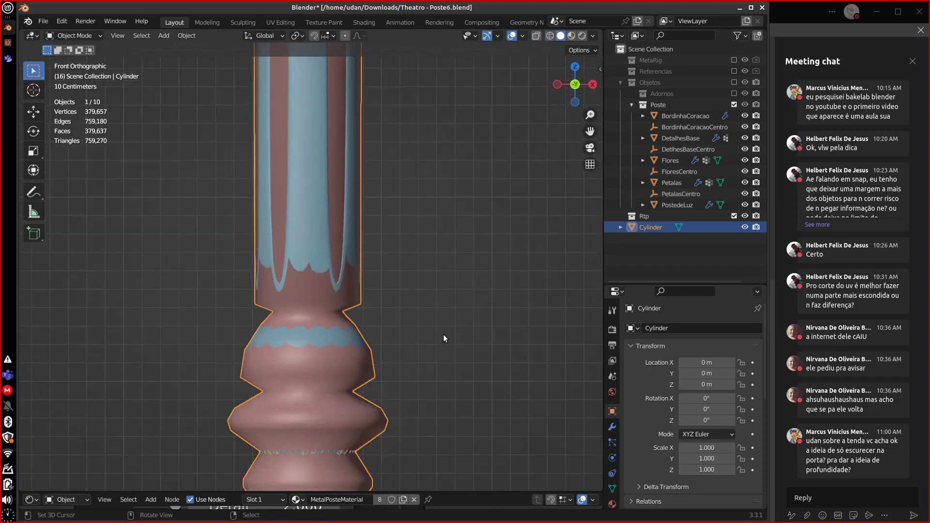
scroll(442, 341, down, 2)
shift+middle_drag(437, 342, 419, 432)
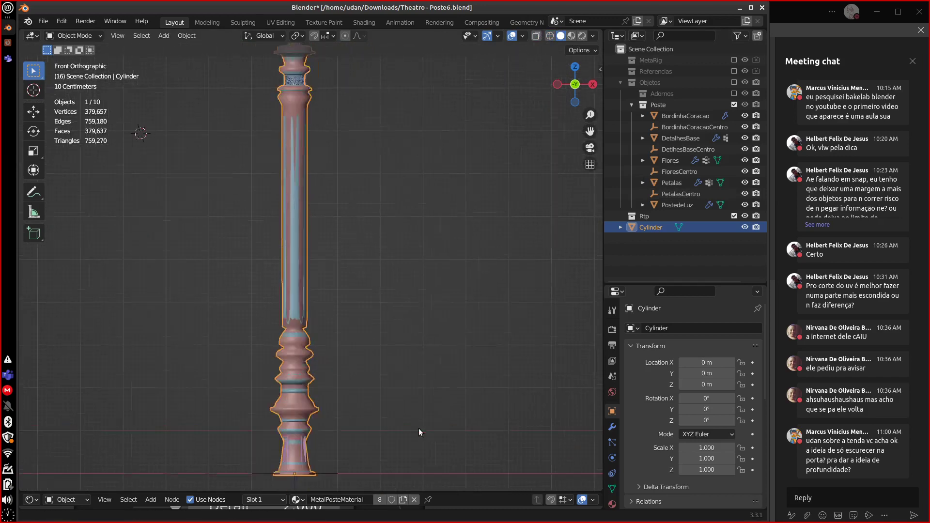
shift+middle_drag(444, 289, 435, 379)
shift+middle_drag(425, 333, 431, 375)
scroll(359, 339, up, 1)
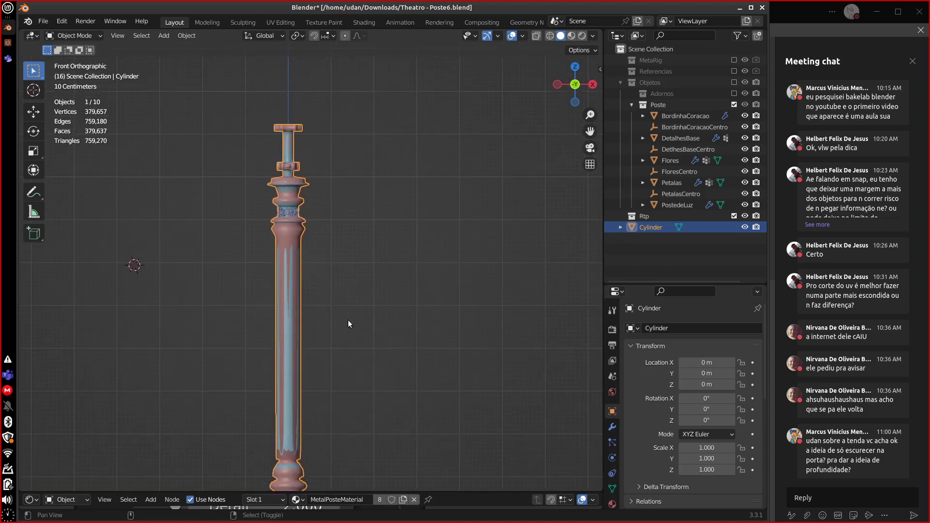
Move the Cylinder 1.1 m along X and compare its base mouldings side by side with the detailed post.
text(gx1.1)
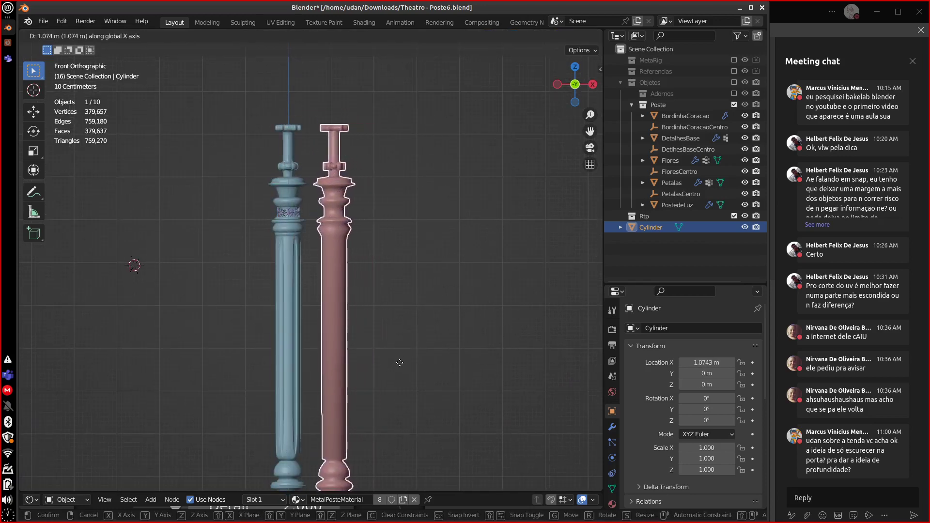
key(Return)
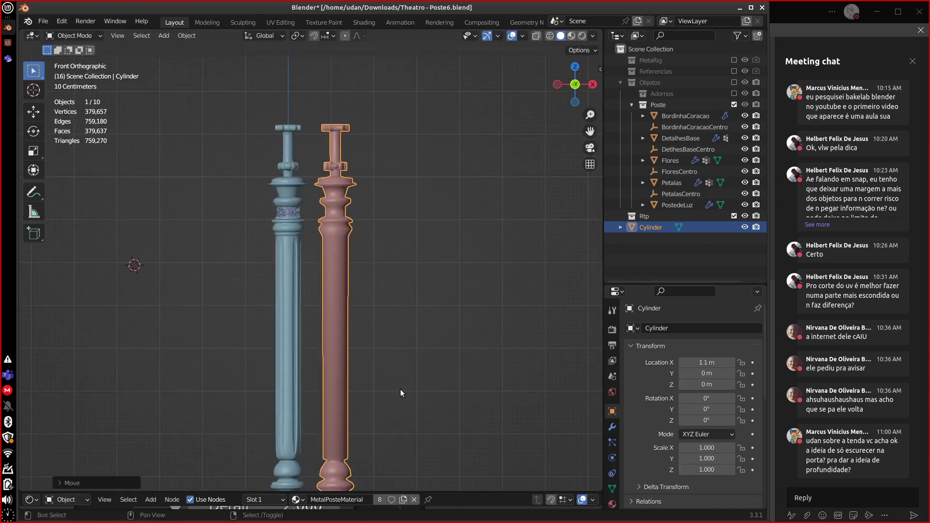
shift+middle_drag(411, 471, 397, 332)
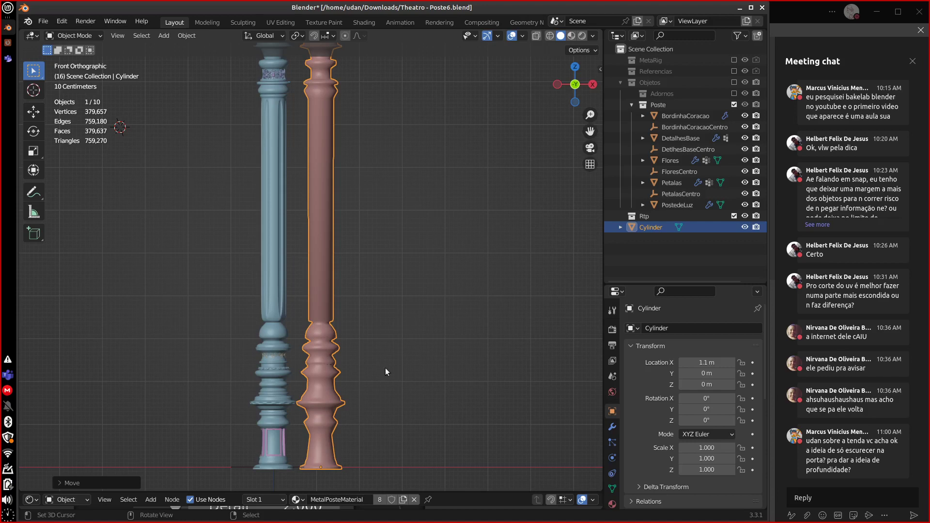
scroll(350, 329, up, 7)
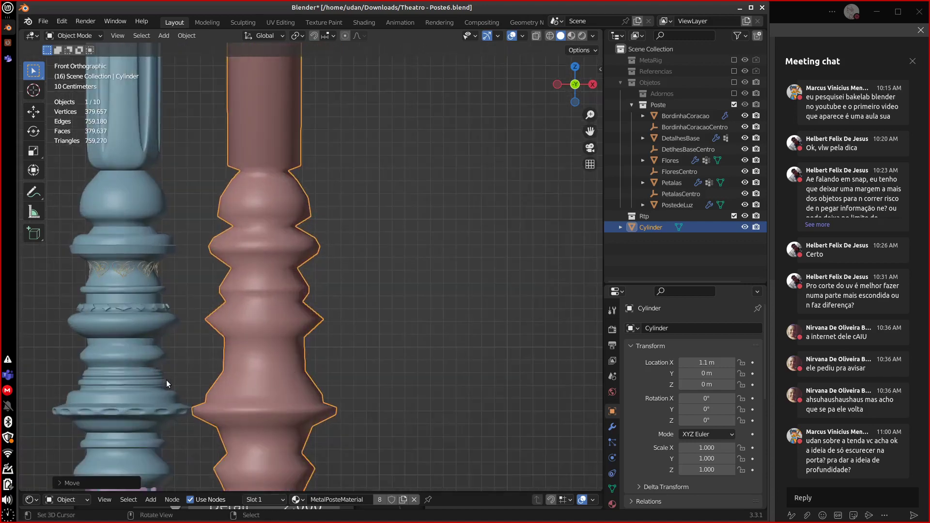
key(d)
drag(308, 381, 281, 391)
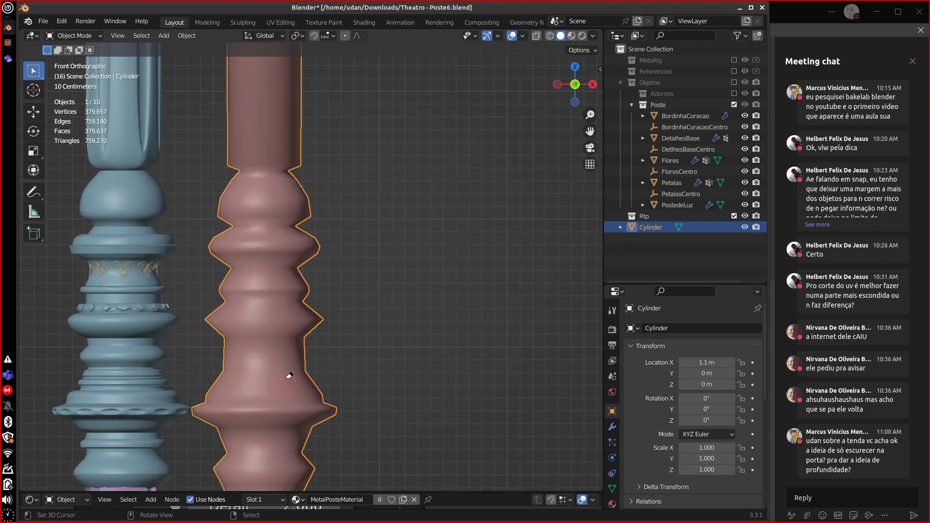
shift+middle_drag(333, 381, 363, 385)
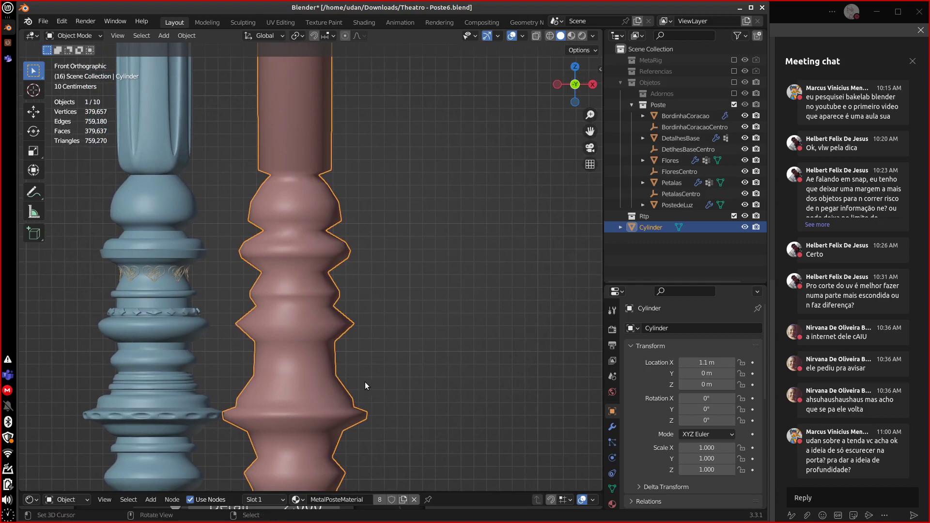
scroll(364, 382, down, 6)
shift+middle_drag(353, 354, 466, 413)
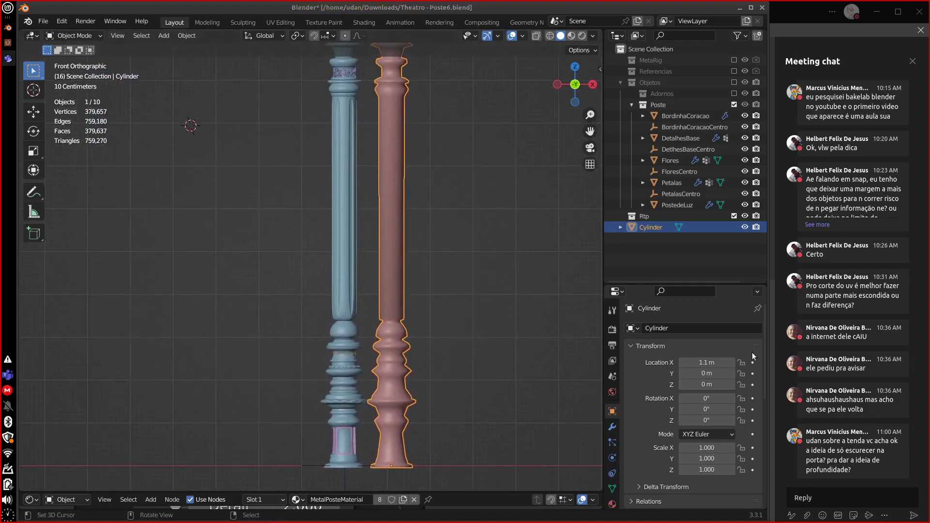
Set the Cylinder's X location to 0 m.
click(708, 365)
text(0)
key(Return)
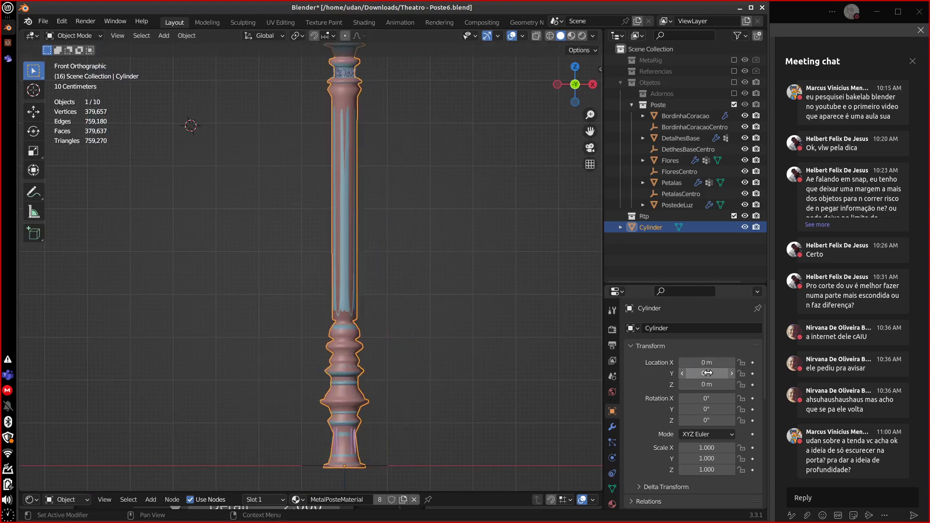
shift+middle_drag(445, 384, 399, 390)
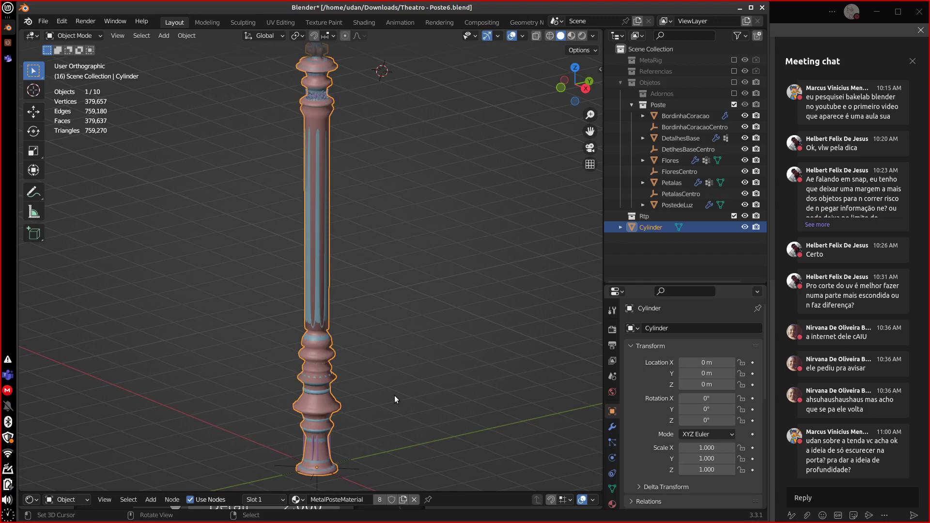
click(43, 21)
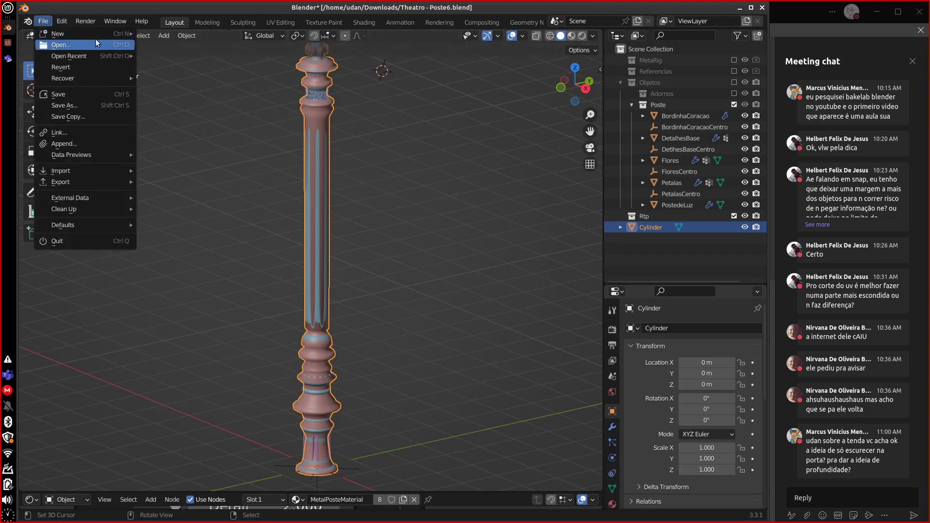
mouse_move(103, 34)
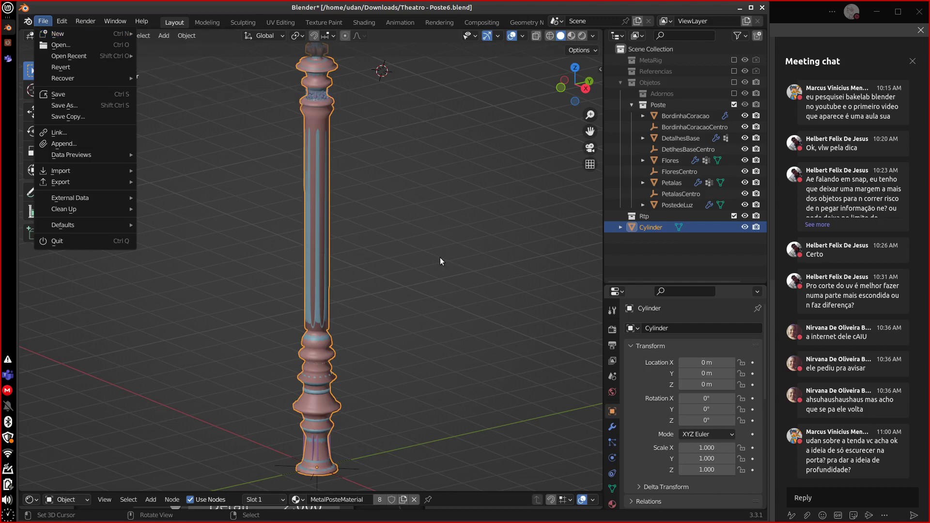
Annotate a curved profile beside the post, approximating it with straight segments and marking the directions at its corners.
drag(534, 144, 393, 279)
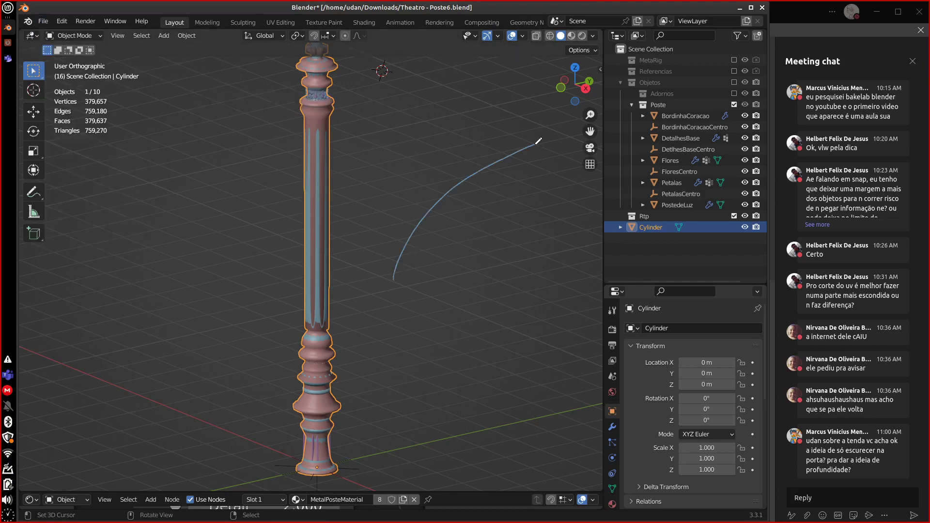
drag(425, 209, 505, 158)
drag(416, 195, 424, 196)
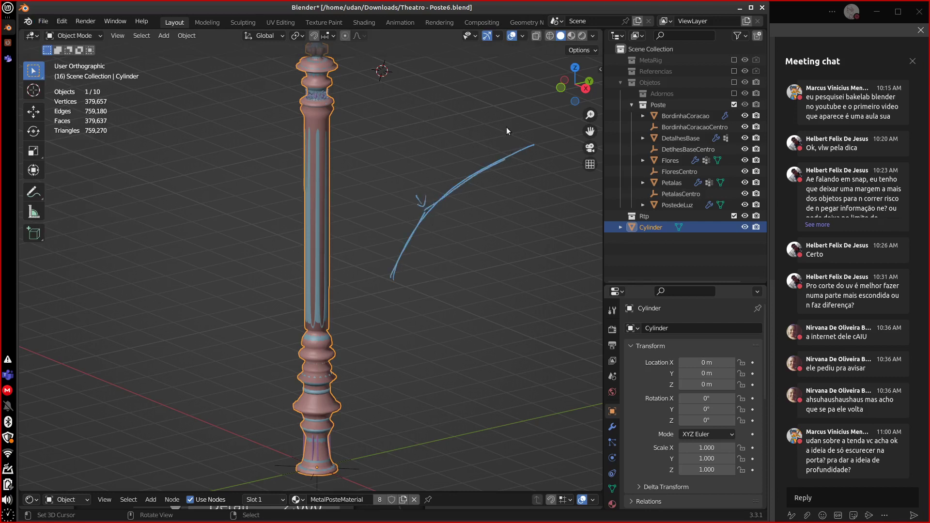
drag(506, 157, 561, 148)
drag(504, 142, 565, 146)
drag(429, 214, 457, 241)
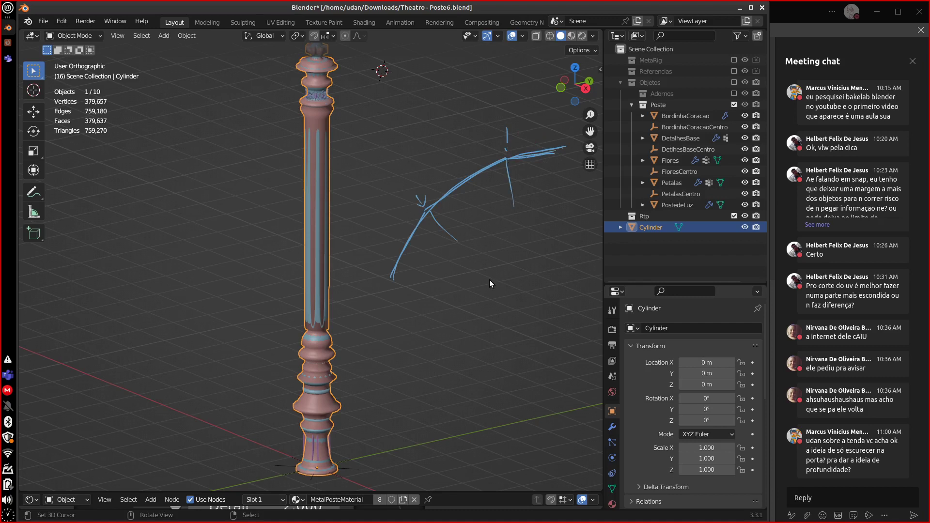
mouse_move(519, 135)
right_down()
mouse_move(413, 245)
mouse_move(413, 211)
mouse_move(509, 190)
mouse_move(524, 208)
right_up()
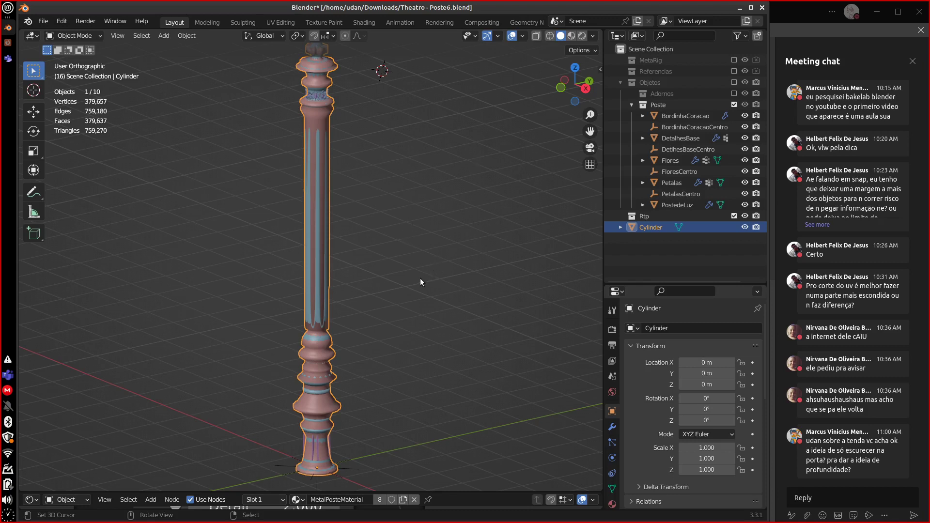
Annotate two straight segments meeting at a circled corner beside the post, with an arrow pointing at the upper segment.
drag(389, 293, 426, 235)
drag(427, 235, 484, 225)
drag(446, 214, 455, 209)
Move the Cylinder beside the detailed post, to about X 0.70 m and Y 0.92 m, and select PostedeLuz.
key(g)
click(377, 305)
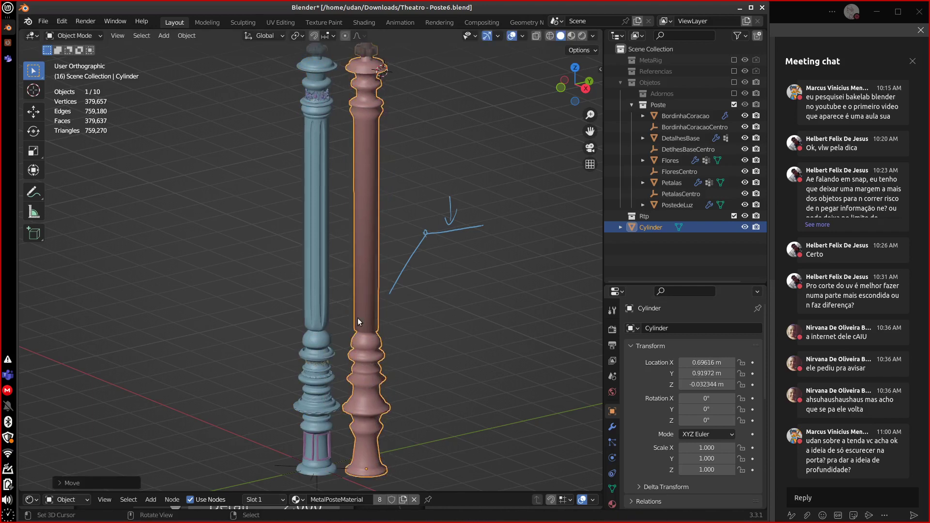
right_click(319, 344)
middle_drag(320, 343, 321, 352)
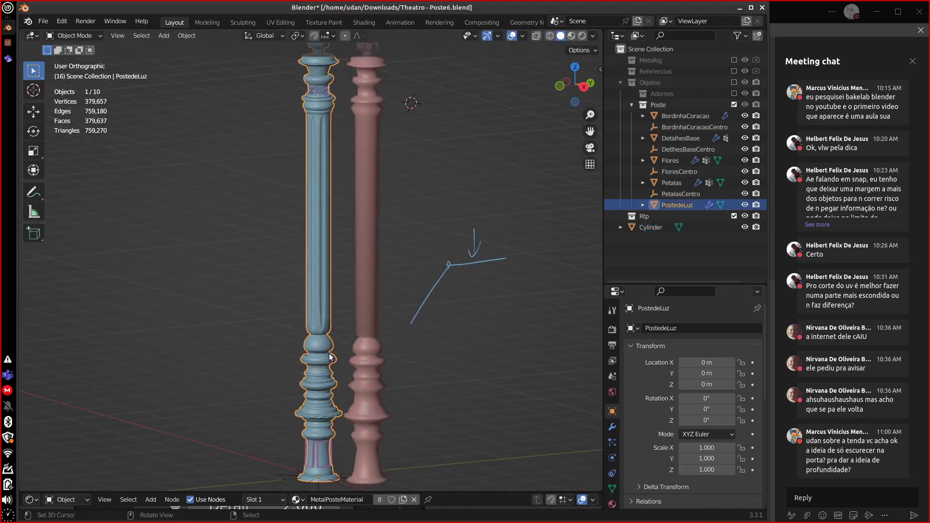
Examine the pointed lower ends of PostedeLuz's flutes and the rounded bottom contour of its shaft up close.
scroll(337, 358, down, 2)
scroll(330, 363, up, 15)
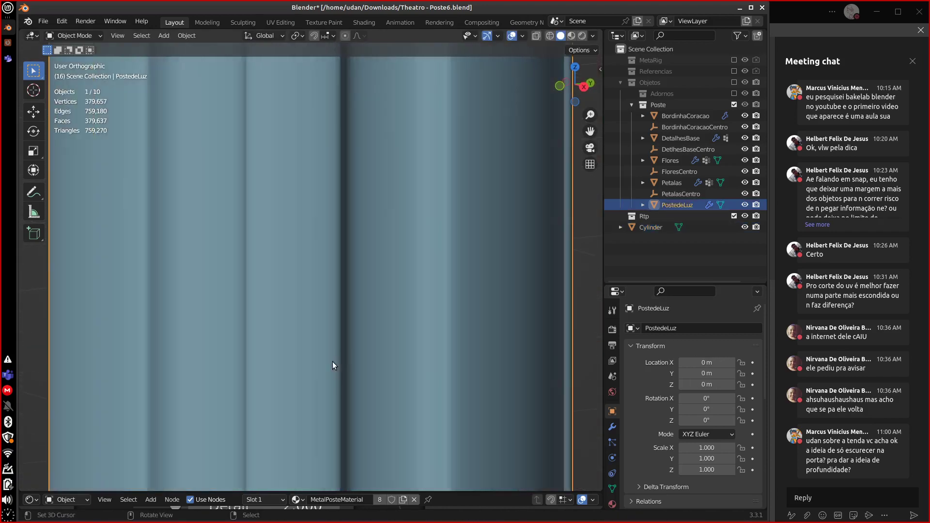
mouse_move(247, 443)
middle_down()
mouse_move(302, 286)
mouse_move(326, 156)
mouse_move(313, 73)
middle_up()
scroll(304, 338, down, 3)
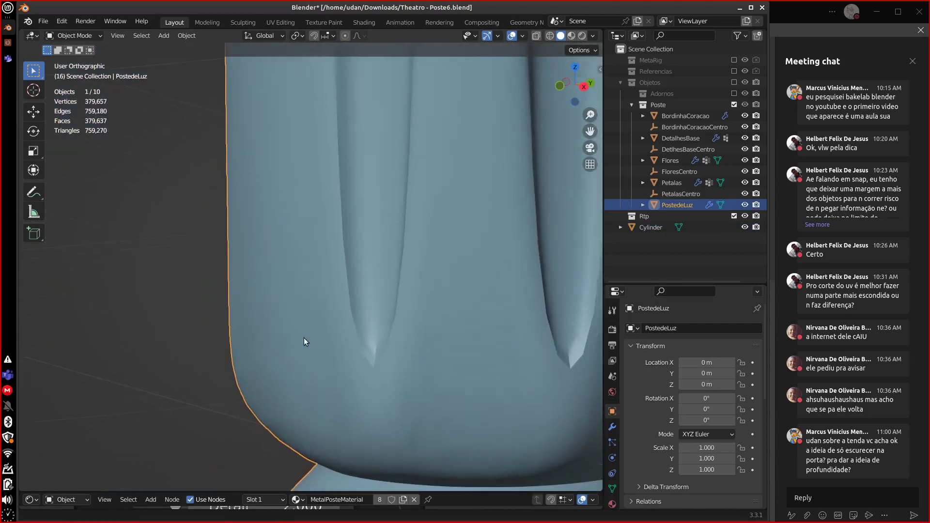
scroll(279, 337, up, 4)
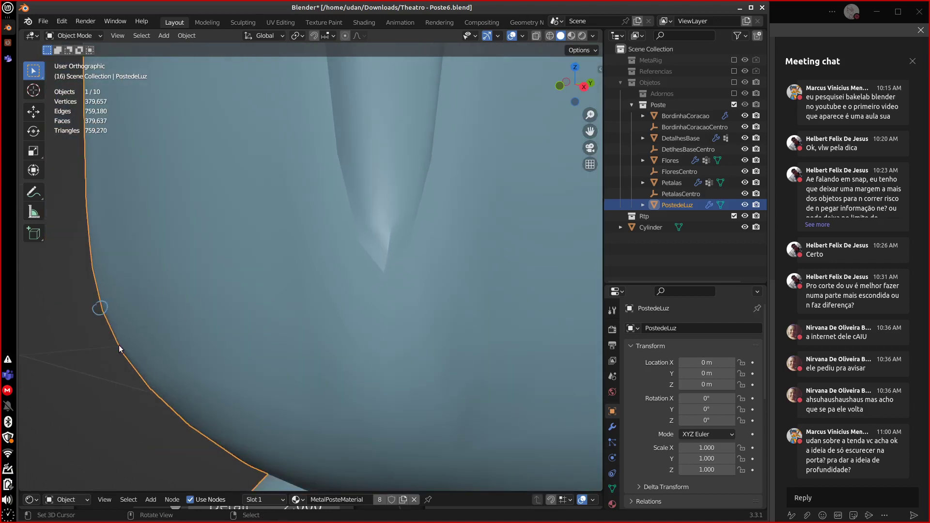
Circle the remaining corners along PostedeLuz's rounded bottom contour with annotation strokes.
drag(121, 348, 122, 350)
drag(152, 383, 153, 384)
mouse_move(187, 420)
mouse_down()
mouse_move(182, 429)
mouse_move(187, 421)
mouse_up()
drag(253, 466, 243, 464)
Apply the Mirror and Subdivision modifiers on PostedeLuz in Object Mode.
key(Tab)
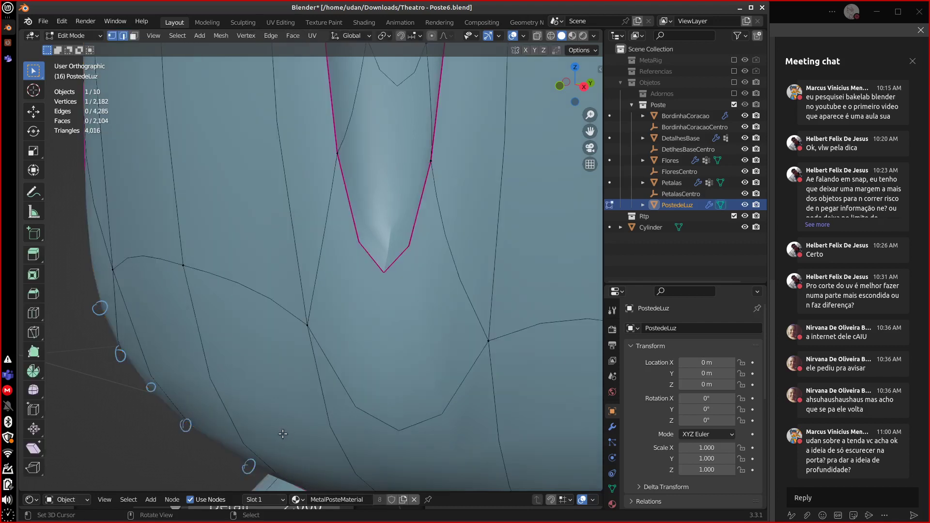
drag(764, 345, 769, 472)
scroll(710, 401, up, 10)
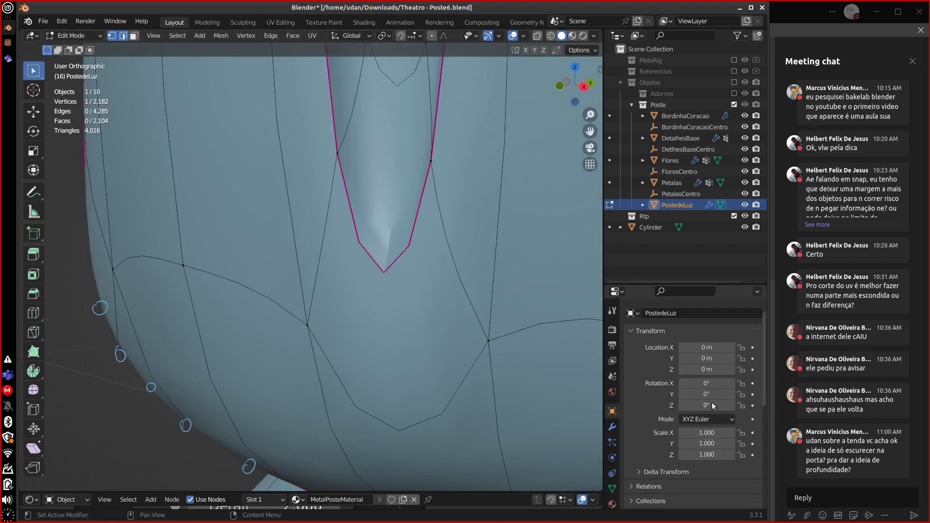
click(612, 427)
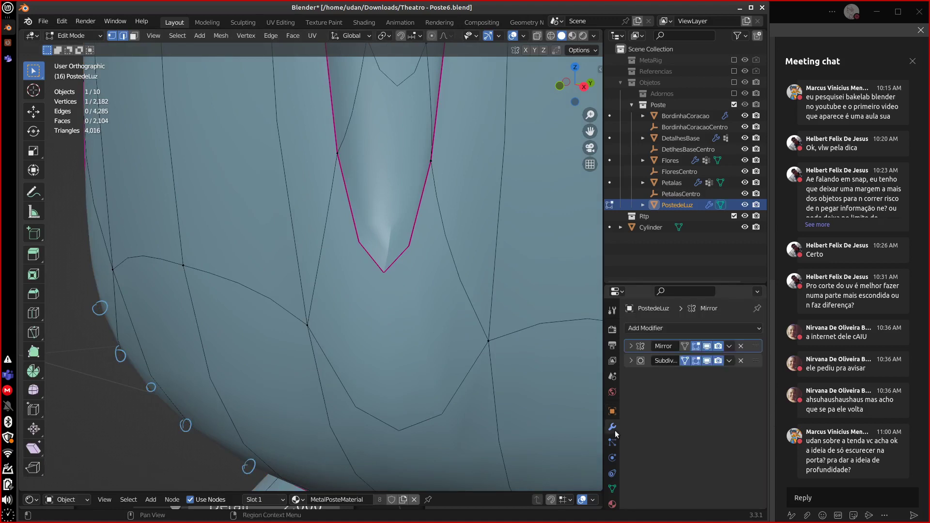
click(684, 361)
click(684, 361)
key(Tab)
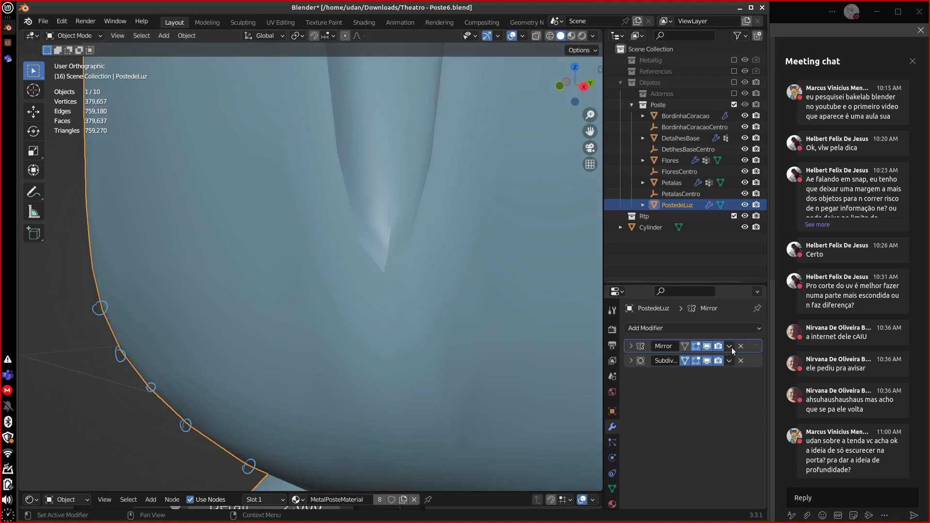
click(728, 347)
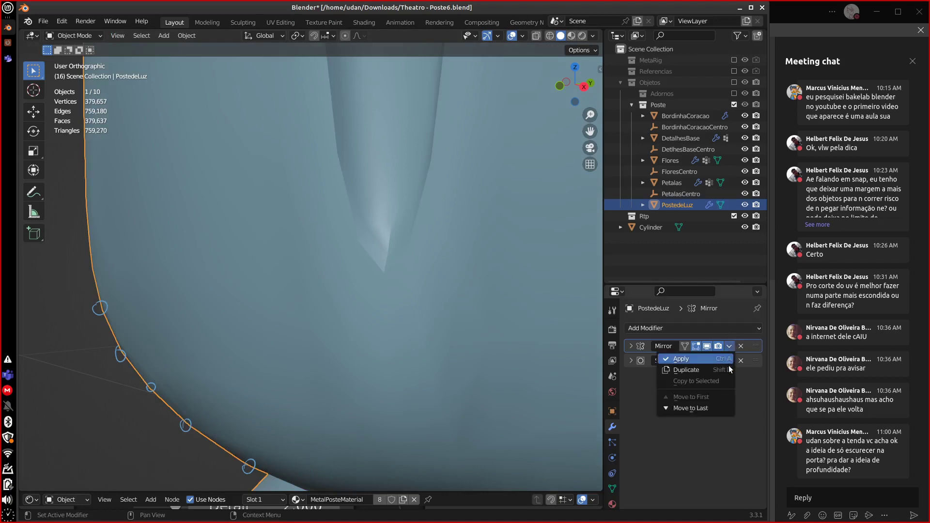
click(727, 360)
click(729, 347)
click(721, 359)
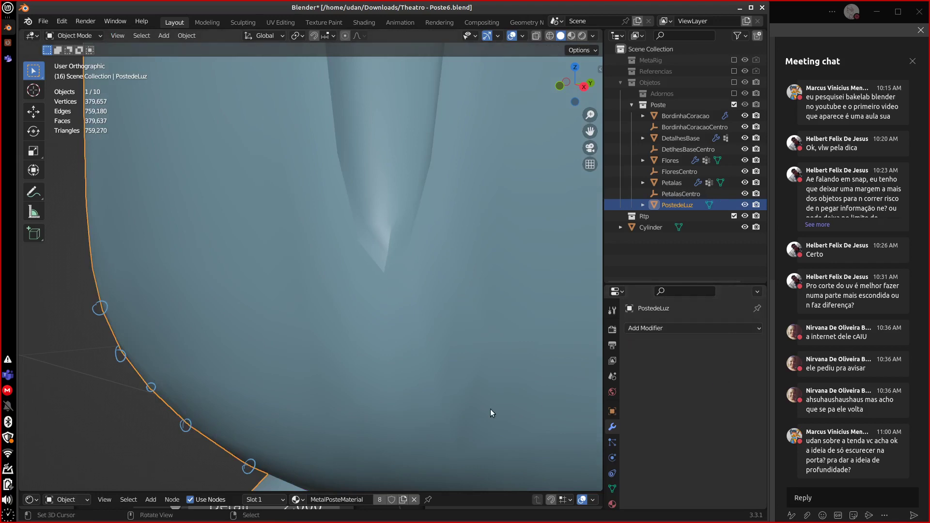
In Edit Mode, erase the five circles on PostedeLuz's bottom contour and annotate an arrow pointing to each corner instead.
key(Tab)
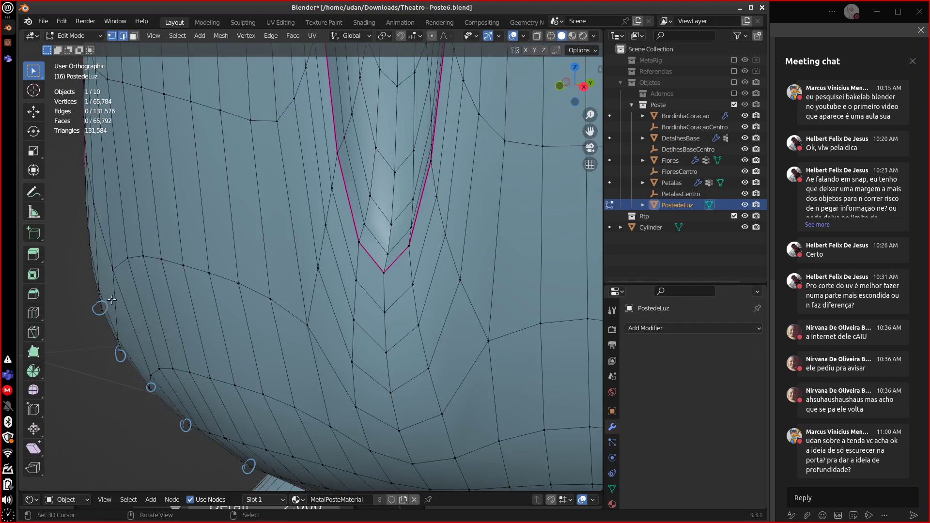
key(d)
right_drag(110, 301, 94, 308)
drag(87, 324, 99, 311)
right_drag(127, 353, 115, 364)
drag(108, 367, 119, 355)
right_drag(144, 385, 151, 391)
drag(131, 415, 147, 391)
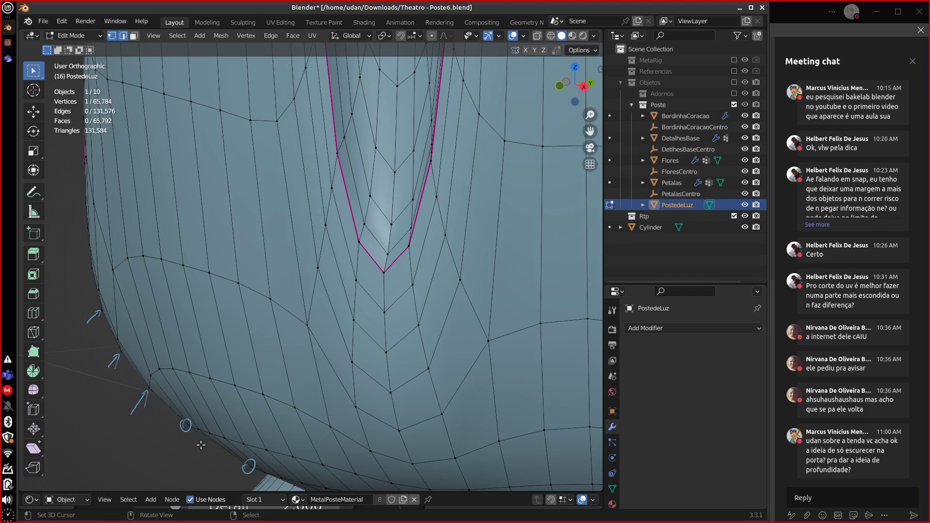
right_drag(193, 418, 182, 432)
drag(173, 460, 187, 429)
right_drag(257, 460, 246, 470)
drag(234, 488, 249, 472)
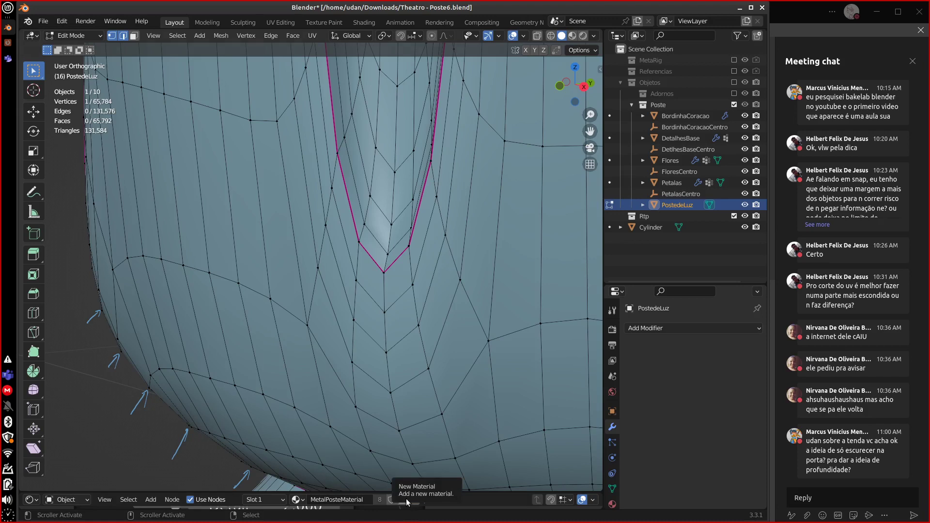
Annotate the straight segments between the marked corners and draw lines running inward from the contour into the mesh.
drag(104, 303, 120, 349)
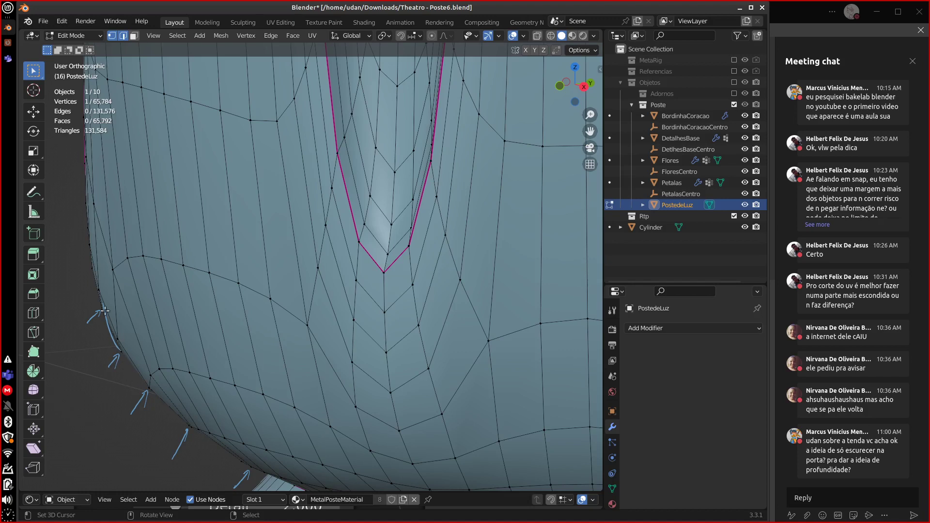
mouse_move(103, 308)
mouse_down()
mouse_move(146, 387)
mouse_move(121, 361)
mouse_move(145, 317)
mouse_up()
drag(150, 384, 227, 320)
drag(188, 430, 279, 357)
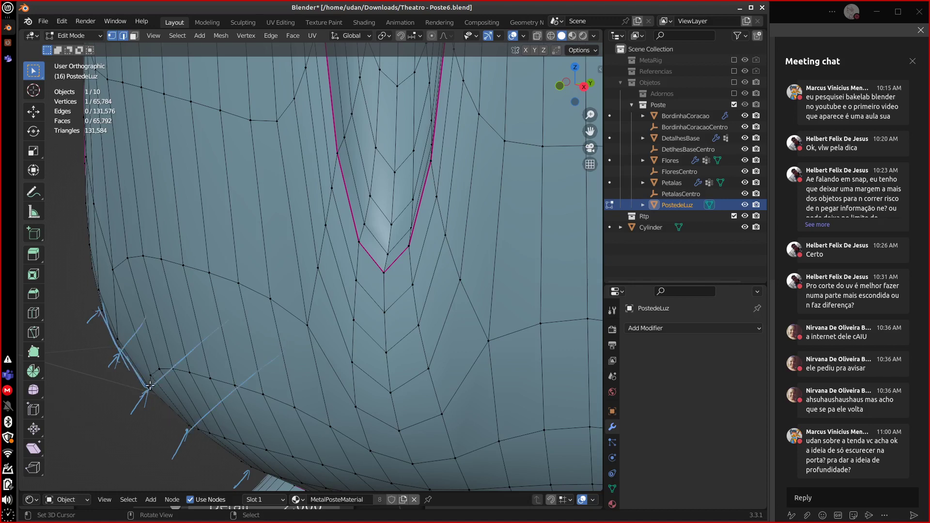
mouse_move(150, 386)
mouse_down()
mouse_move(249, 471)
mouse_move(288, 451)
mouse_move(315, 414)
mouse_up()
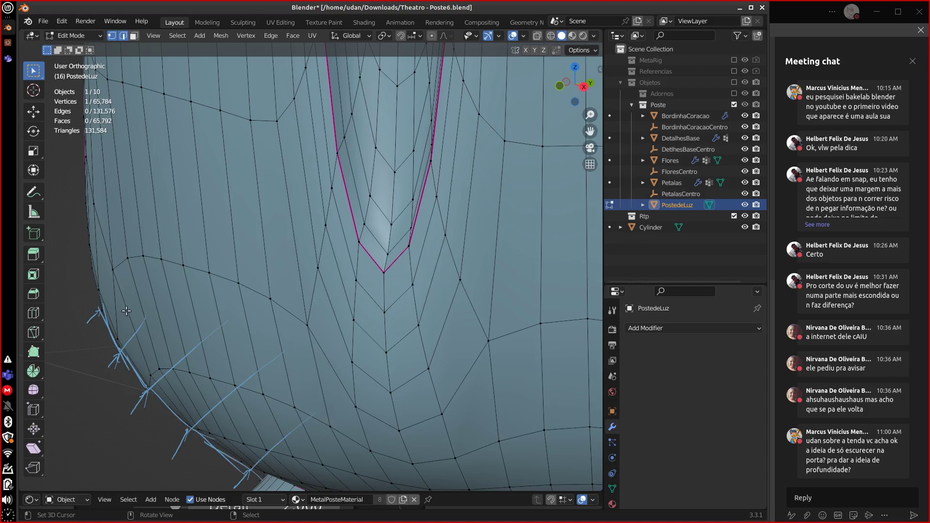
mouse_move(110, 276)
mouse_down()
mouse_move(160, 377)
mouse_move(261, 458)
mouse_up()
drag(174, 389, 281, 476)
Circle-select patches of vertices across PostedeLuz's ornate lower rings and return to Object Mode.
scroll(352, 420, down, 1)
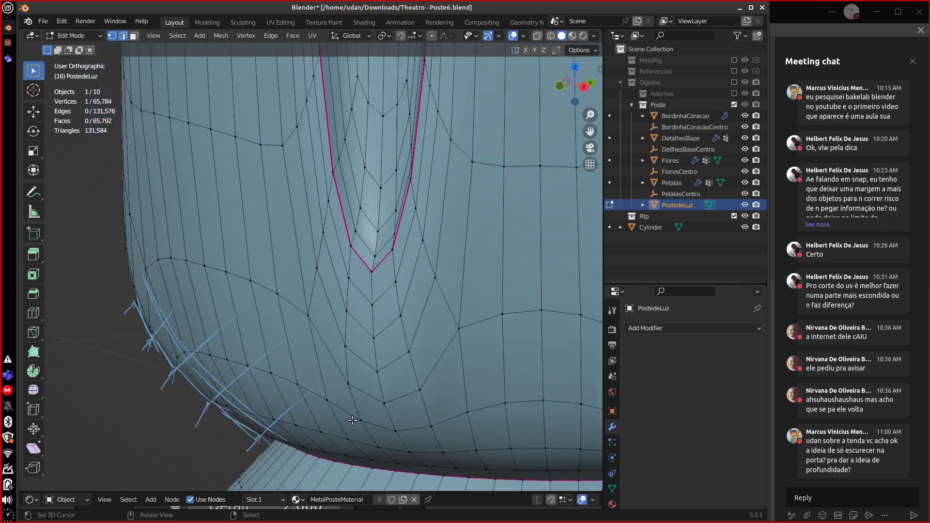
scroll(352, 420, down, 5)
scroll(358, 414, up, 2)
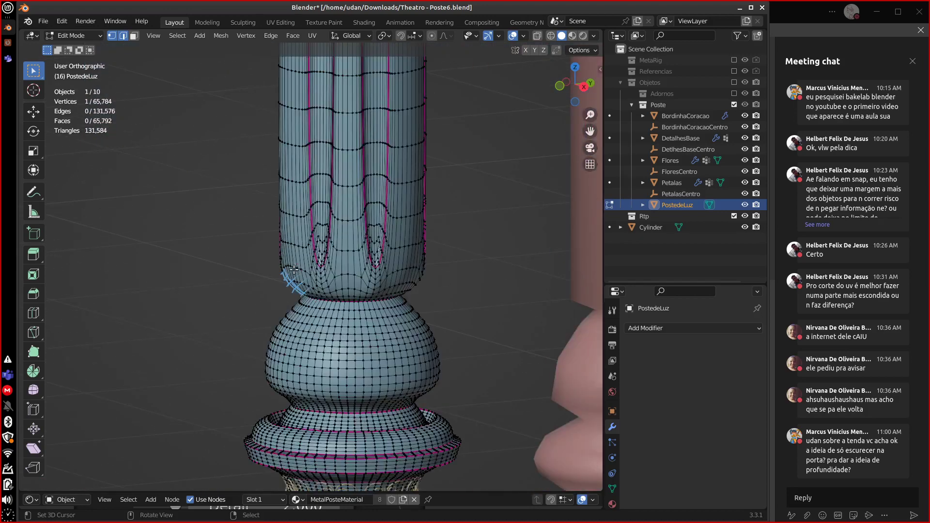
scroll(418, 347, down, 4)
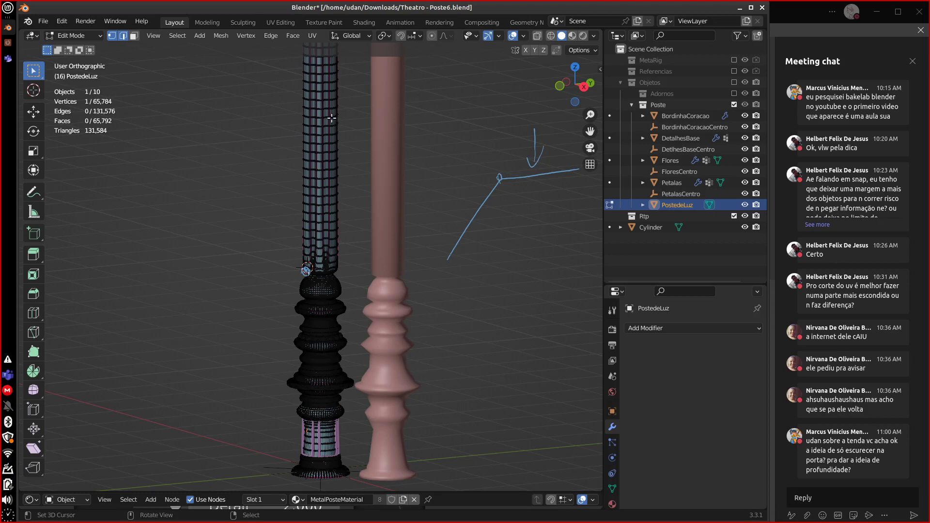
key(c)
mouse_move(359, 301)
mouse_down()
mouse_move(333, 379)
mouse_move(344, 369)
mouse_up()
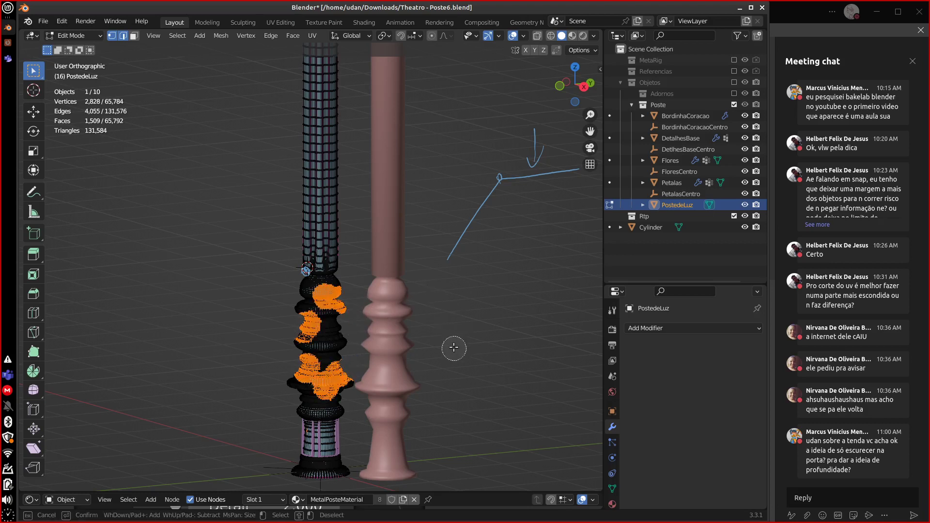
key(Escape)
key(Tab)
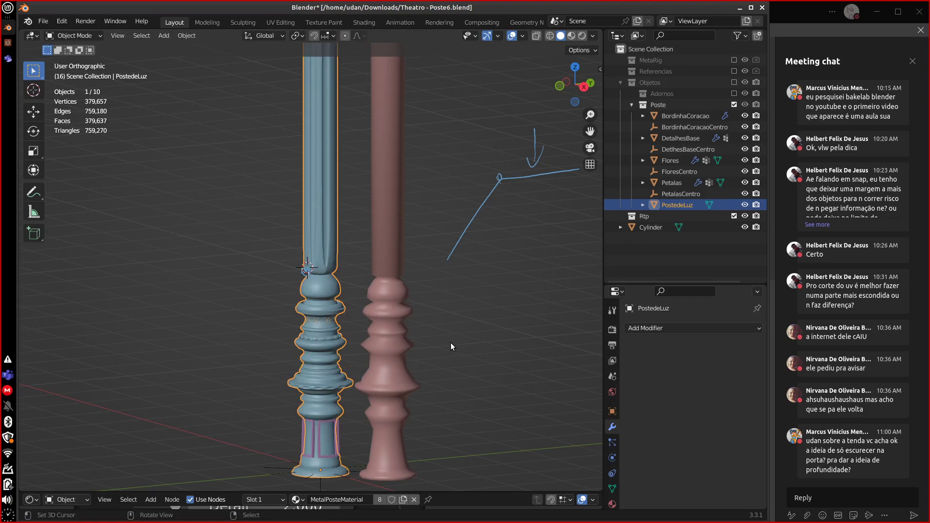
Annotate two connected segments with circled endpoints in the empty area beside the post, and hatch the area behind the longer segment.
scroll(240, 147, up, 3)
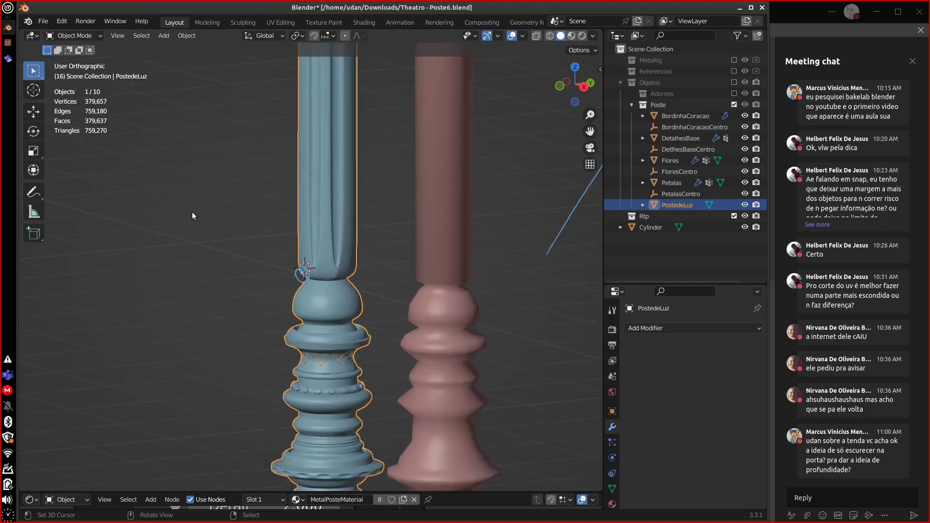
scroll(192, 213, up, 3)
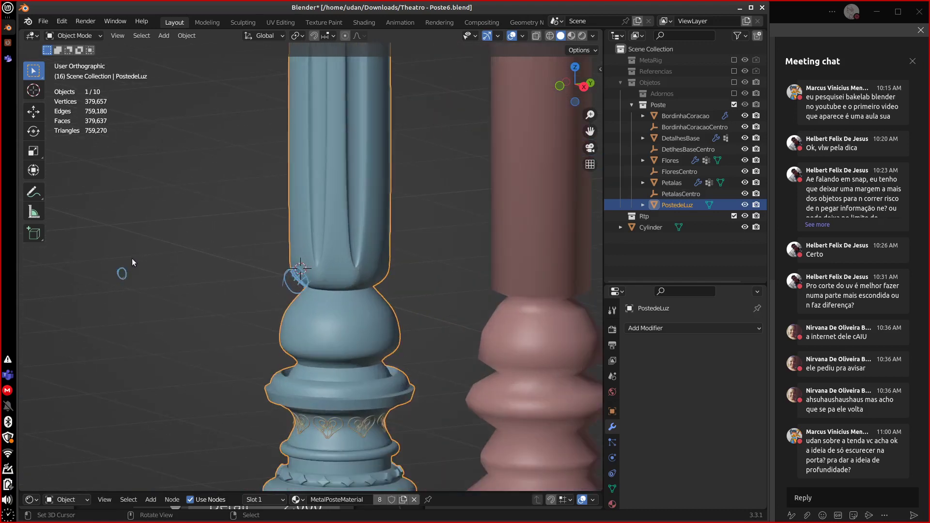
mouse_move(132, 260)
mouse_down()
mouse_move(192, 158)
mouse_move(269, 127)
mouse_up()
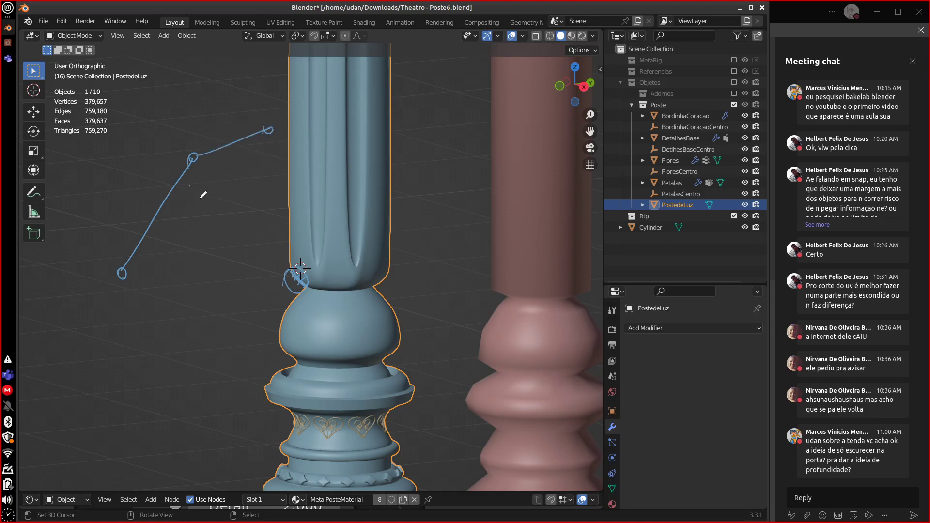
drag(201, 198, 233, 214)
mouse_move(190, 183)
mouse_down()
mouse_move(233, 215)
mouse_move(193, 190)
mouse_move(222, 231)
mouse_up()
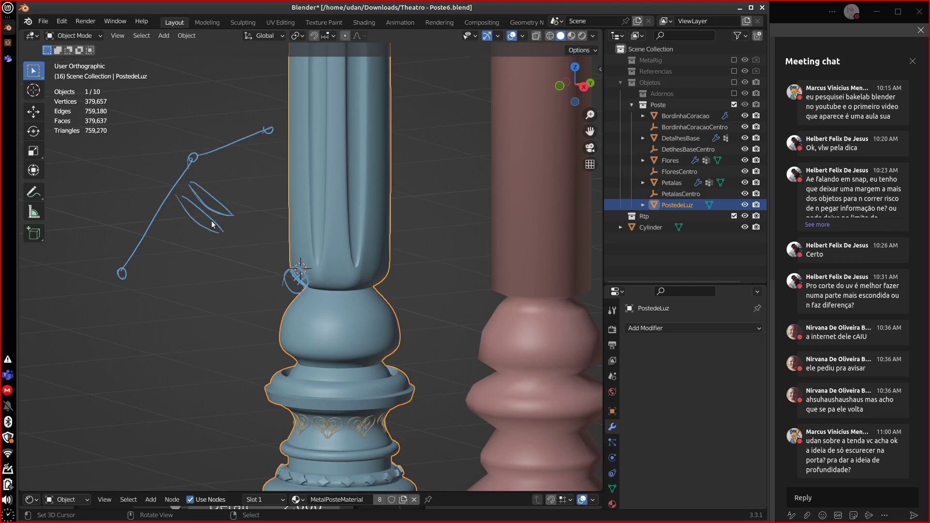
drag(194, 217, 217, 255)
drag(196, 160, 193, 154)
drag(122, 272, 118, 272)
Annotate lines crossing the two segments toward the hatched area, and a rectangle extending behind the longer segment.
drag(205, 115, 211, 200)
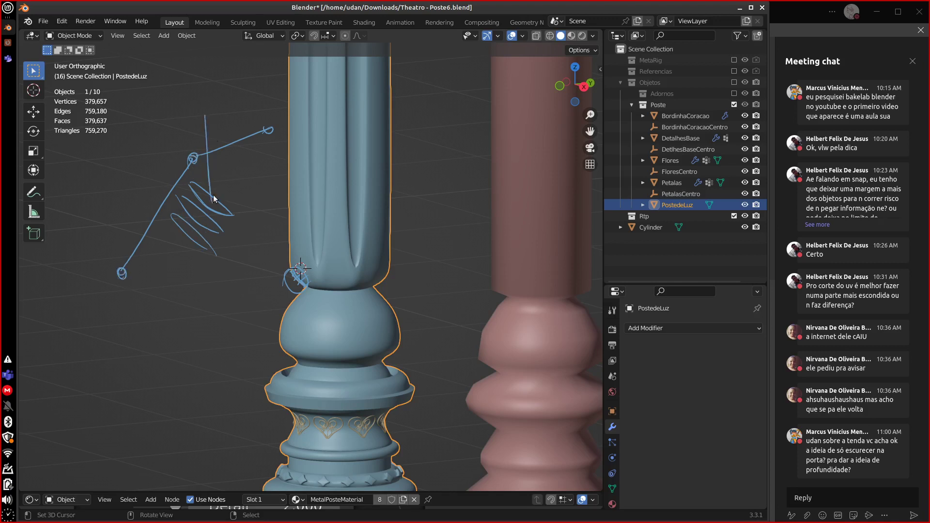
drag(152, 136, 190, 212)
mouse_move(141, 162)
mouse_down()
mouse_move(180, 226)
mouse_move(196, 216)
mouse_up()
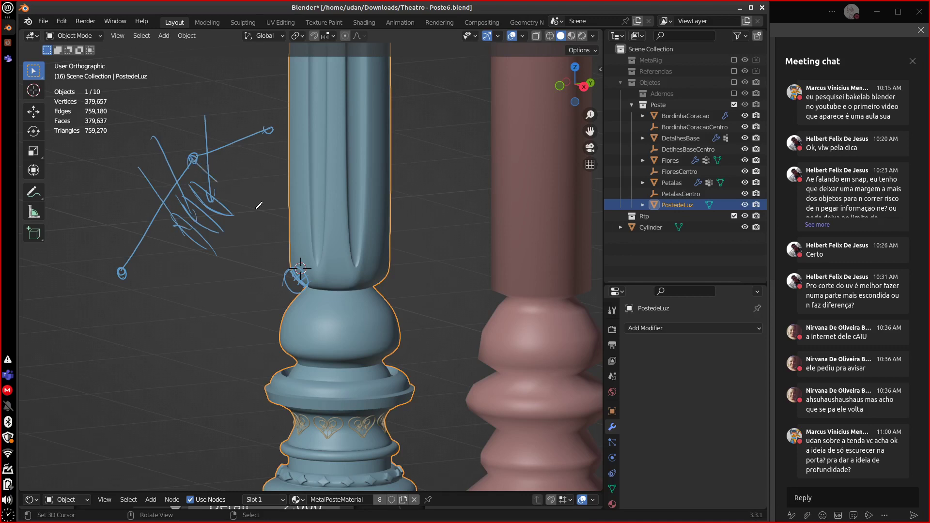
drag(256, 208, 268, 217)
mouse_move(124, 280)
mouse_down()
mouse_move(185, 341)
mouse_move(274, 206)
mouse_up()
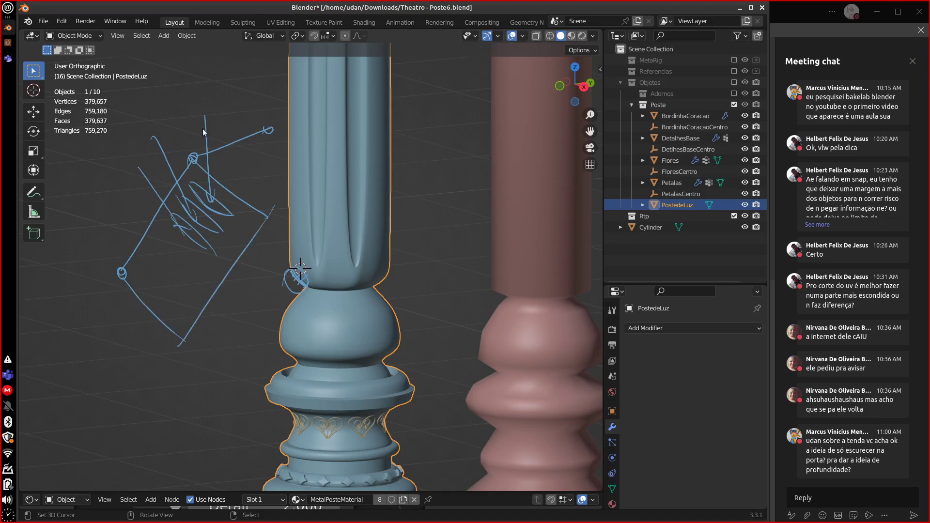
mouse_move(203, 129)
right_down()
mouse_move(148, 216)
mouse_move(165, 275)
right_up()
mouse_move(159, 282)
ctrl+mouse_down()
mouse_move(181, 339)
mouse_move(160, 322)
mouse_move(181, 219)
mouse_move(144, 171)
ctrl+mouse_up()
mouse_move(144, 171)
right_down()
mouse_move(278, 124)
mouse_move(286, 279)
mouse_move(326, 259)
mouse_move(301, 275)
right_up()
Close Theatro - Poste6.blend without saving the changes.
scroll(435, 350, down, 10)
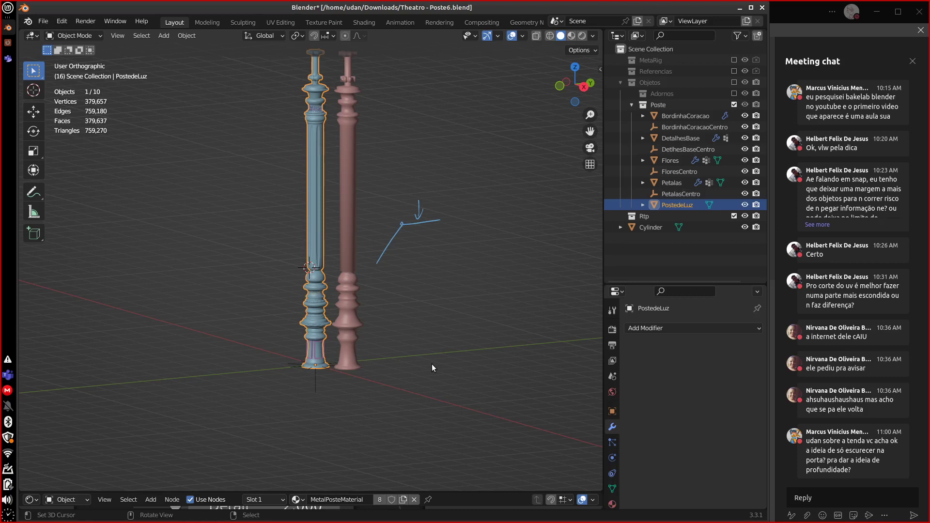
click(762, 9)
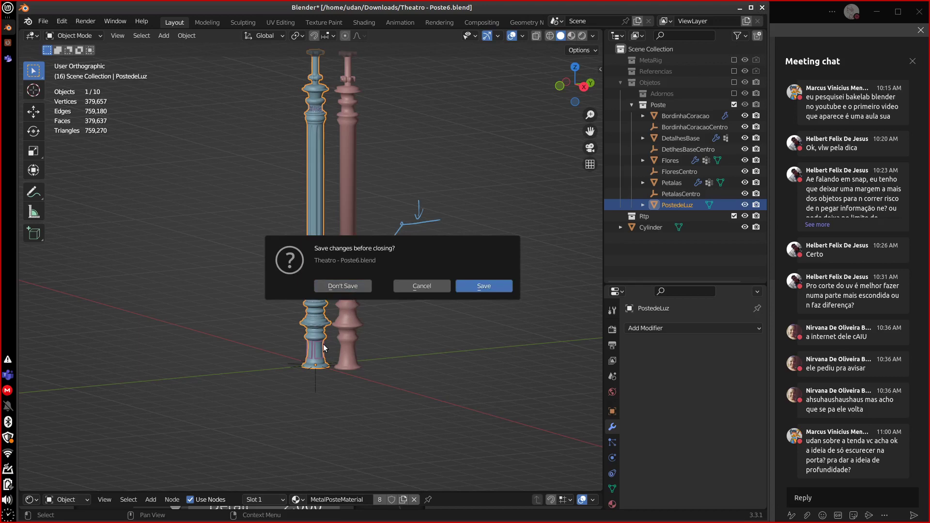
click(344, 286)
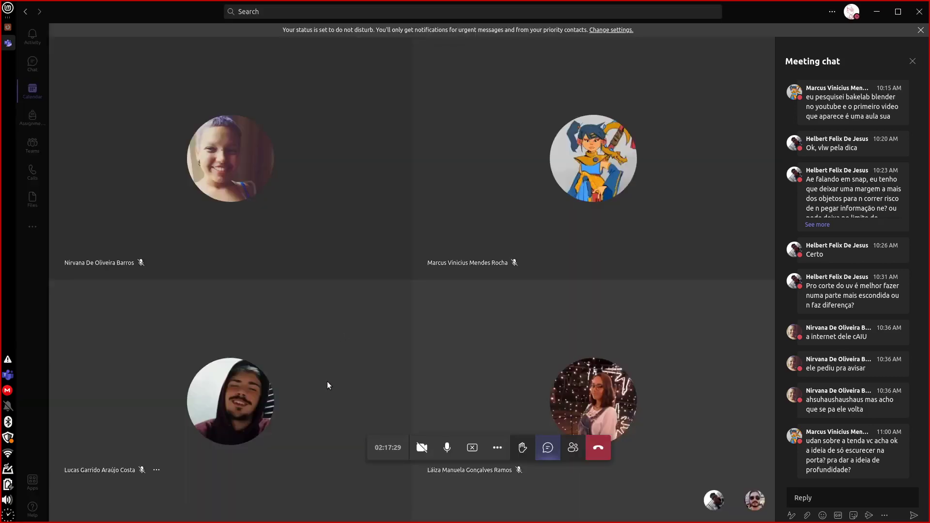
click(8, 7)
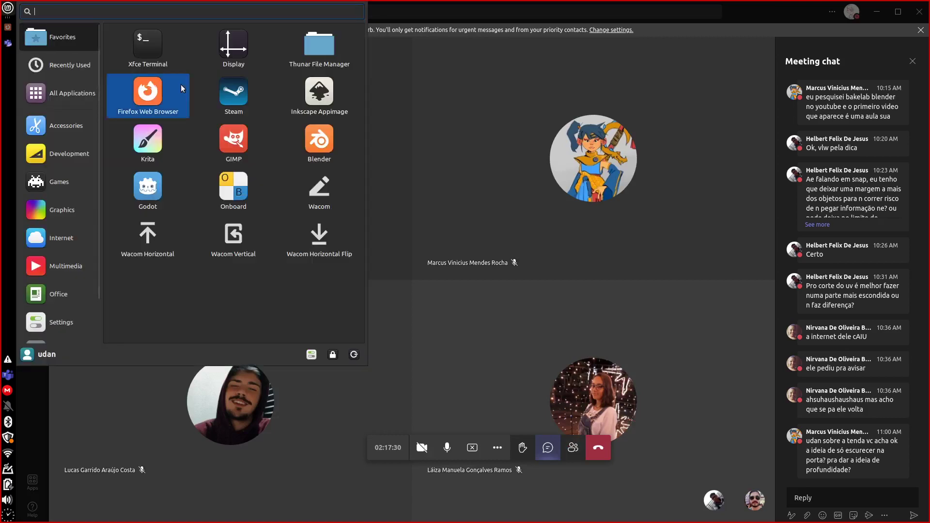
click(147, 94)
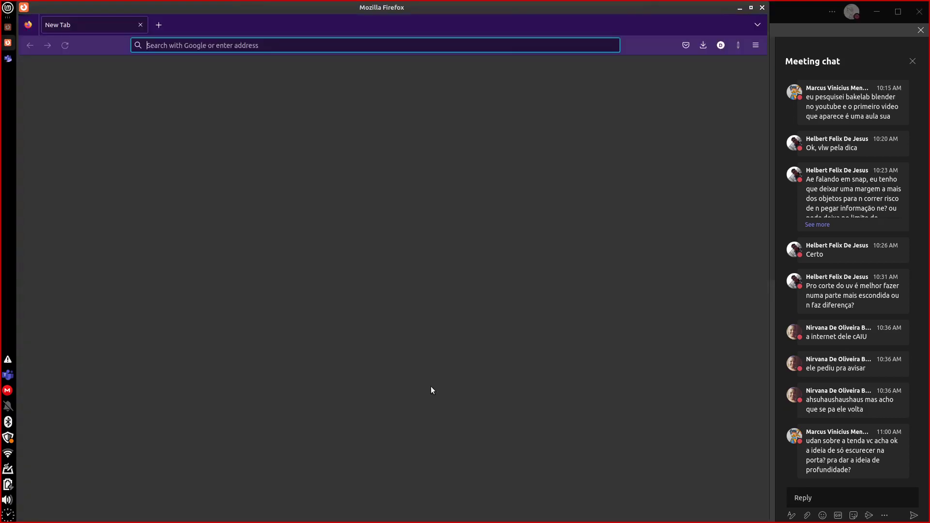
click(761, 7)
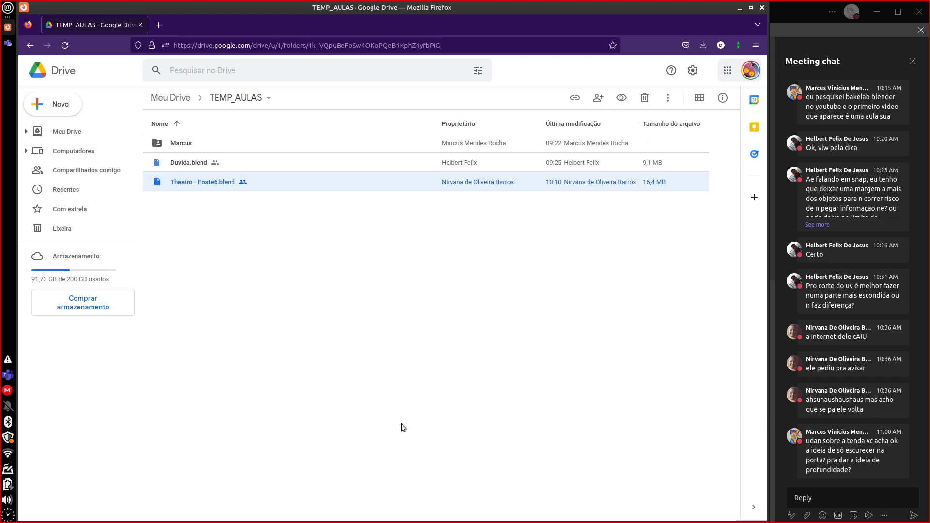
Launch Blender, fit its window beside the meeting chat, and open the recent file Tenda.blend.
click(8, 7)
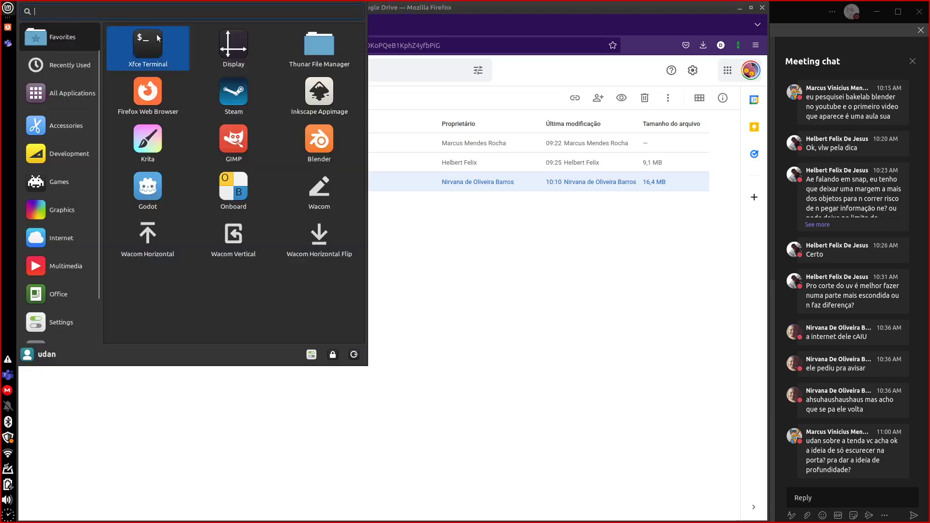
click(319, 145)
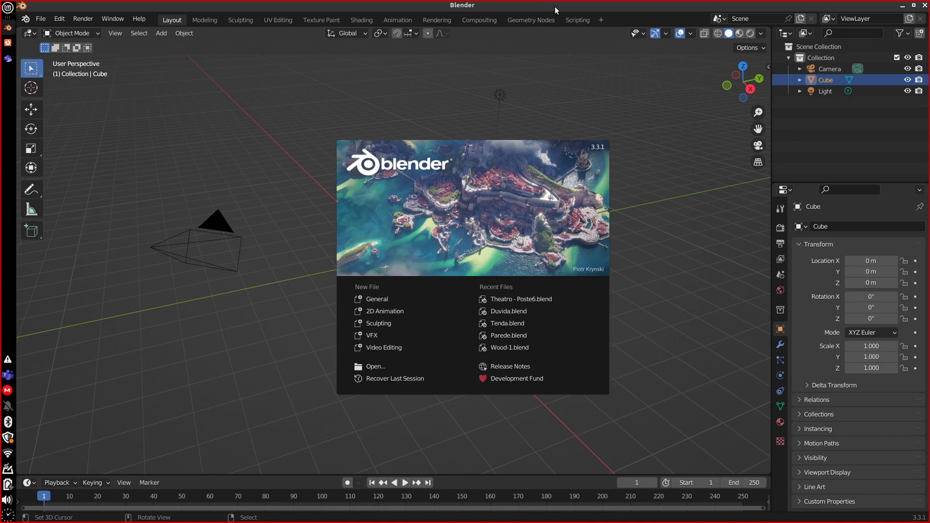
drag(555, 10, 9, 194)
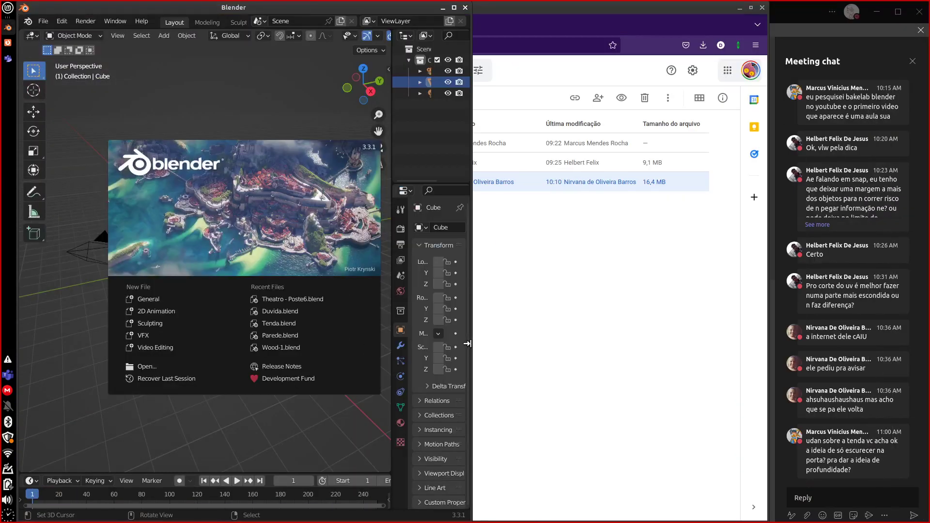
drag(467, 344, 768, 345)
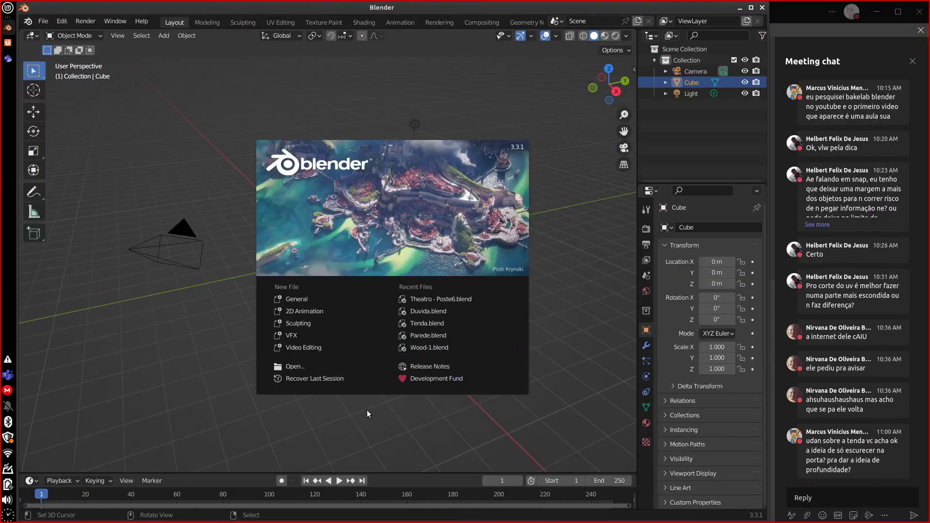
click(426, 323)
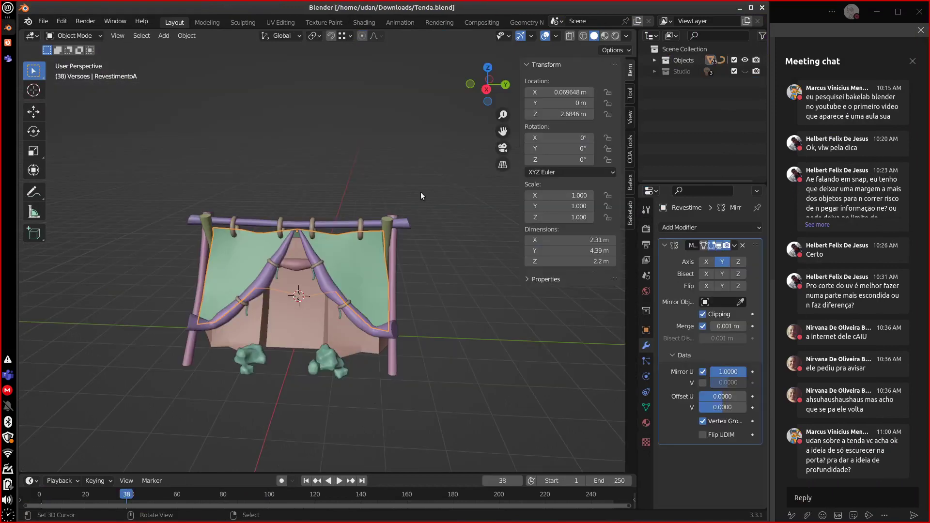
Set the viewport shading to Attribute color with Flat lighting.
click(625, 35)
click(668, 172)
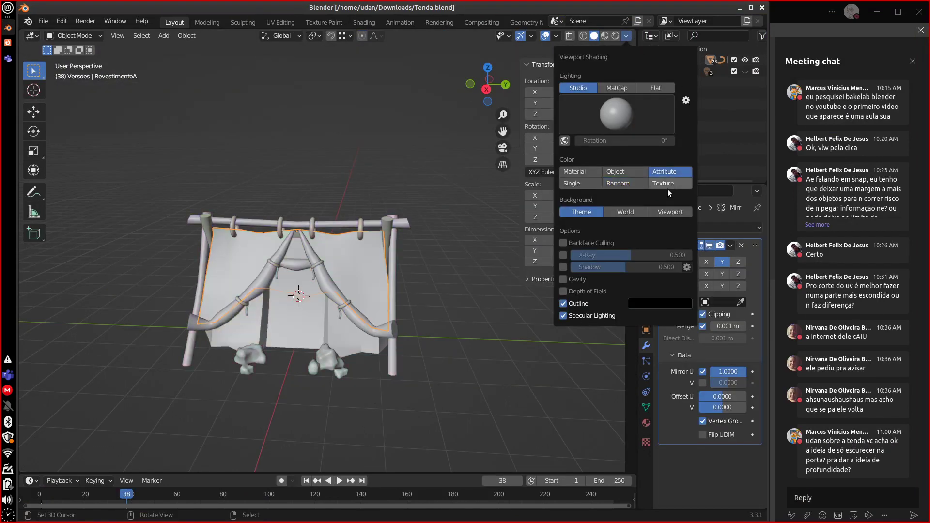
click(626, 35)
click(655, 88)
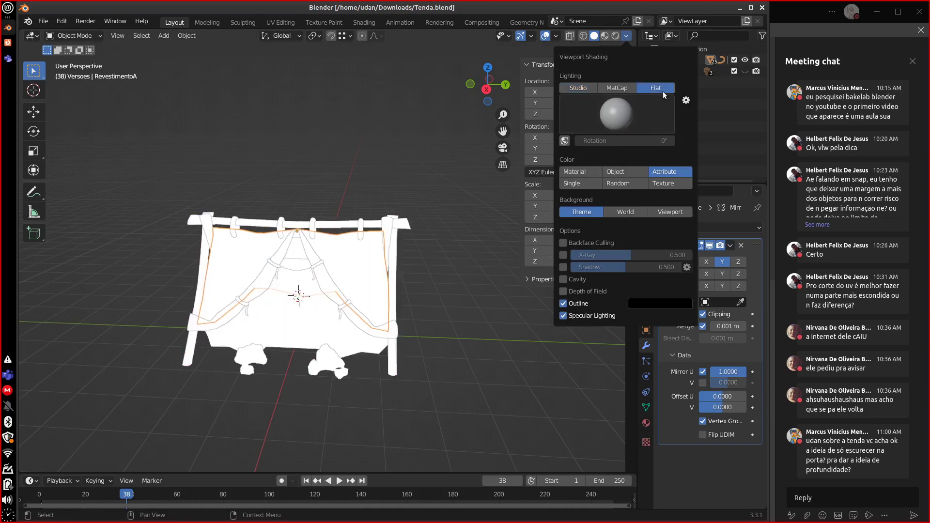
Apply Dirty Vertex Colors to the tent's outer covering RevestimentoA in Vertex Paint mode, and return to Object Mode.
click(92, 35)
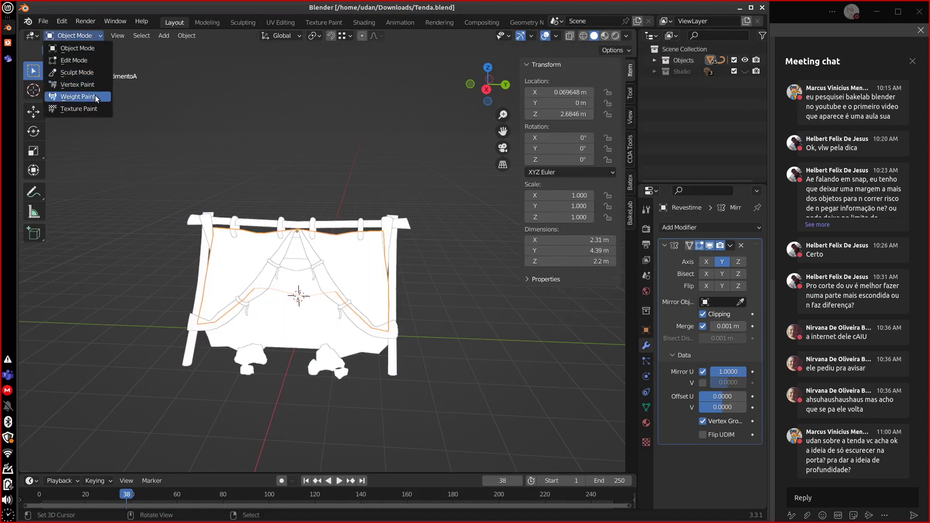
click(78, 85)
middle_drag(404, 339, 376, 335)
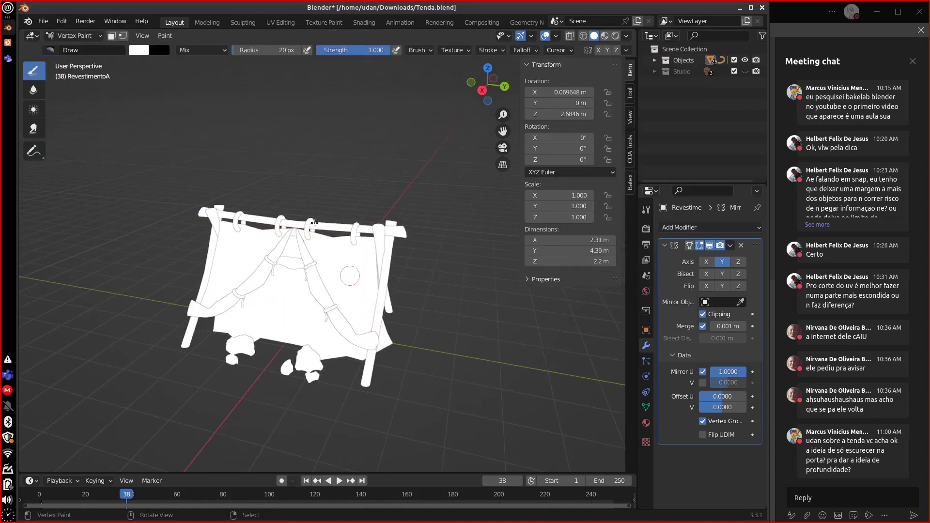
click(165, 35)
click(236, 70)
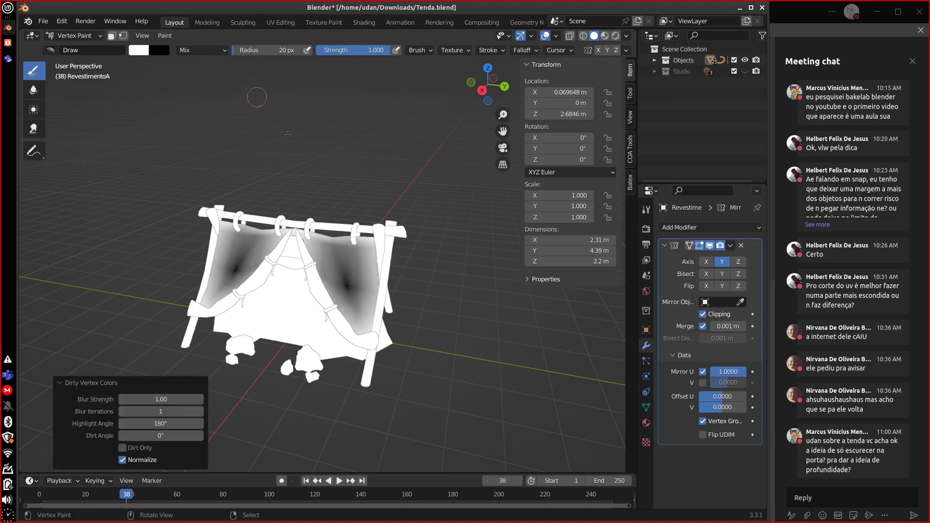
middle_drag(378, 302, 368, 269)
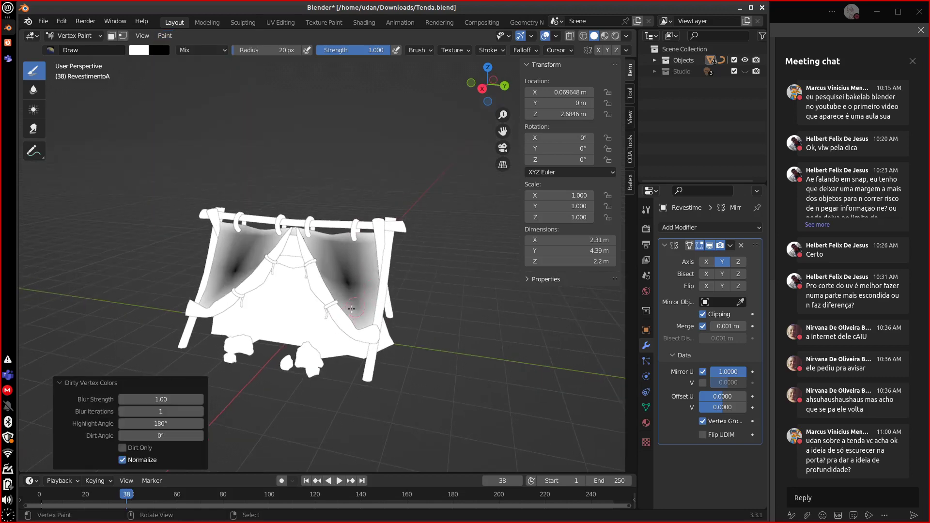
click(78, 36)
click(72, 47)
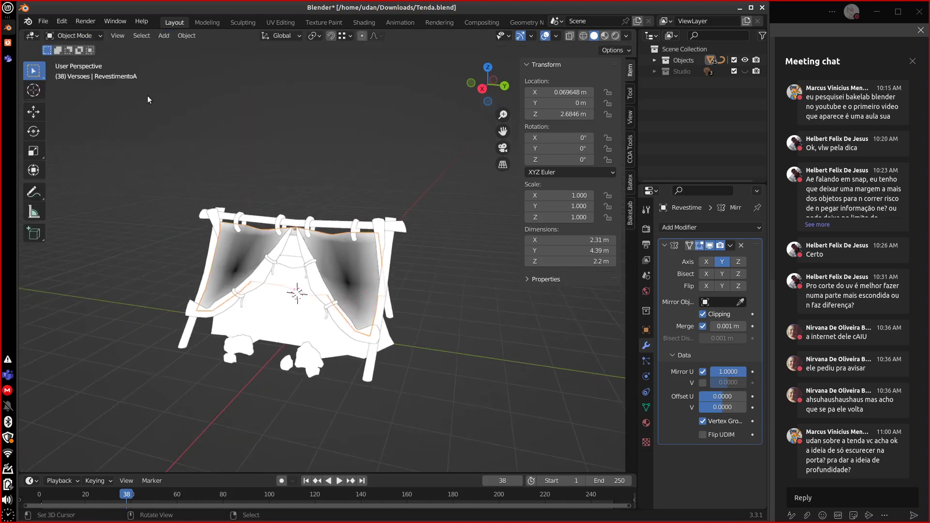
Apply Dirty Vertex Colors to the inner tent structure EstruturaA in Vertex Paint mode, and return to Object Mode.
click(286, 334)
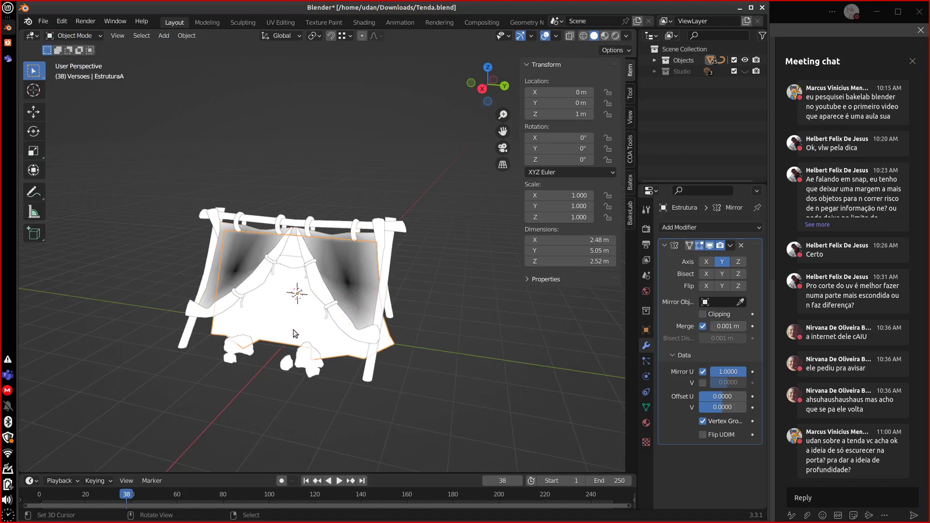
click(92, 36)
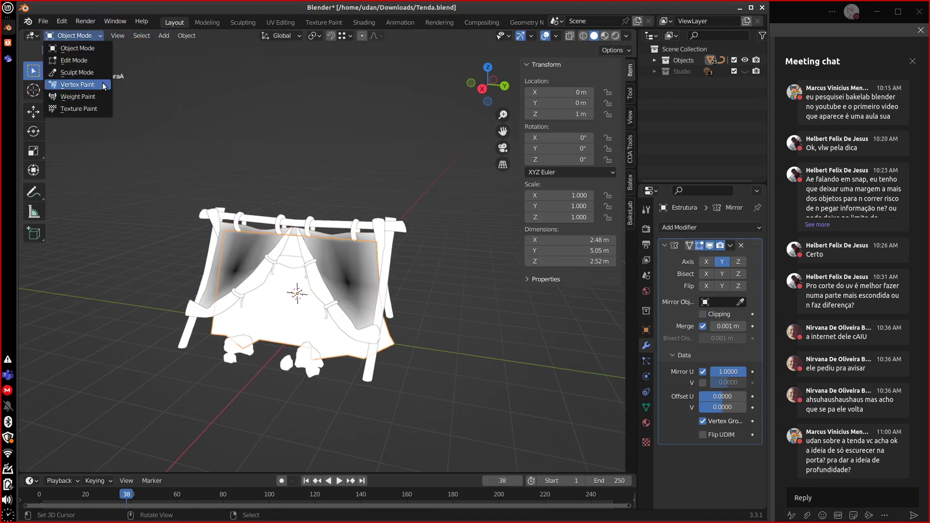
click(99, 83)
click(165, 36)
click(211, 75)
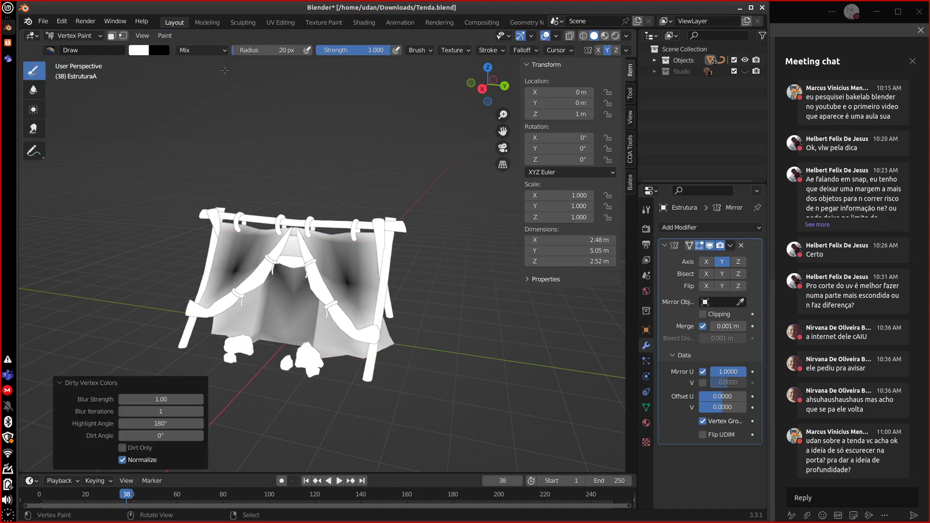
mouse_move(228, 89)
middle_down()
mouse_move(480, 321)
mouse_move(527, 329)
mouse_move(419, 343)
middle_up()
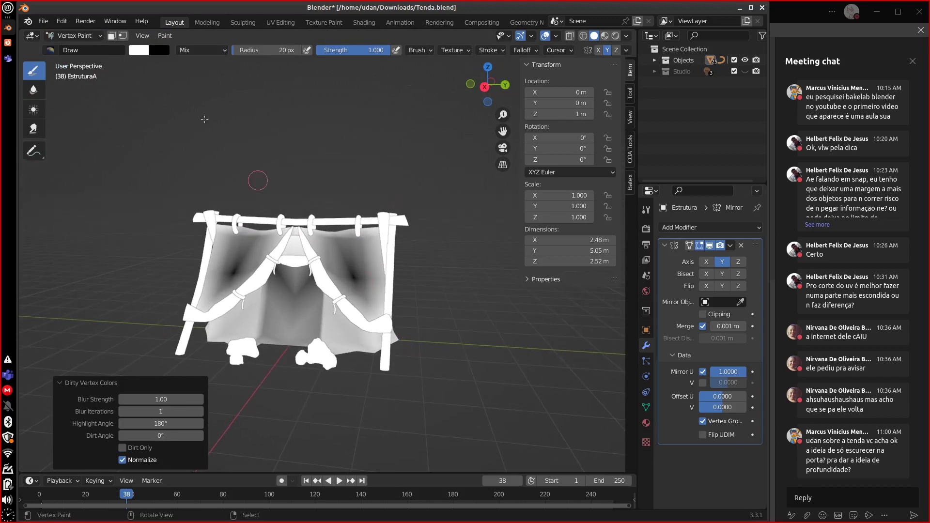
click(97, 38)
click(73, 46)
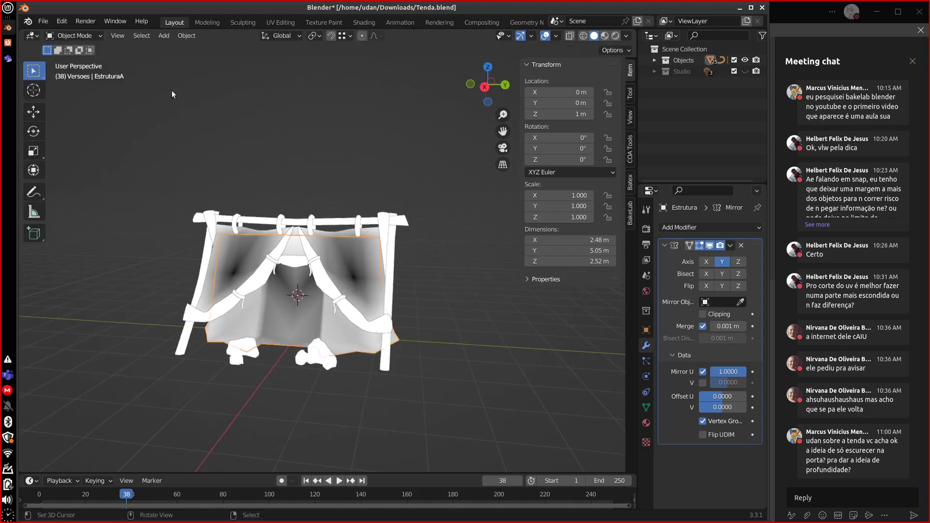
Apply Dirty Vertex Colors to the rolled front curtains RoloRevestimentoA in Vertex Paint mode.
click(352, 318)
click(75, 36)
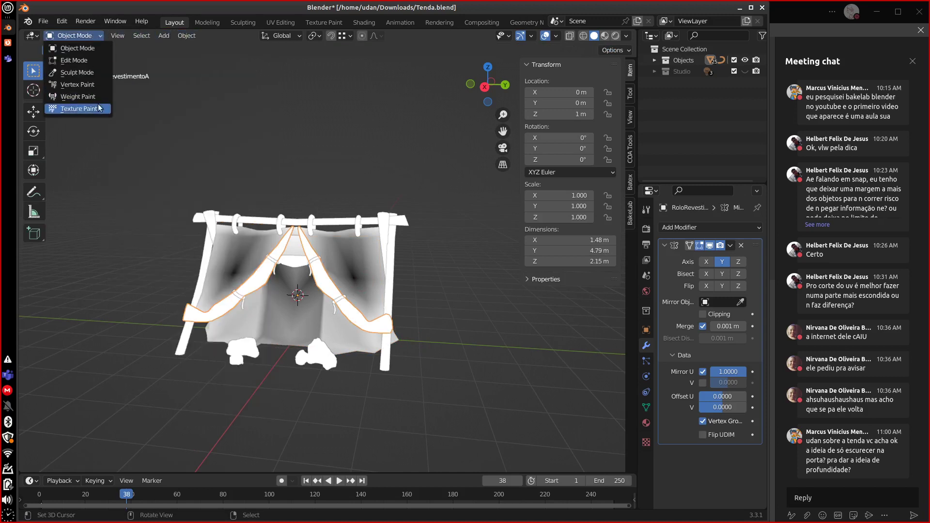
click(77, 84)
click(173, 36)
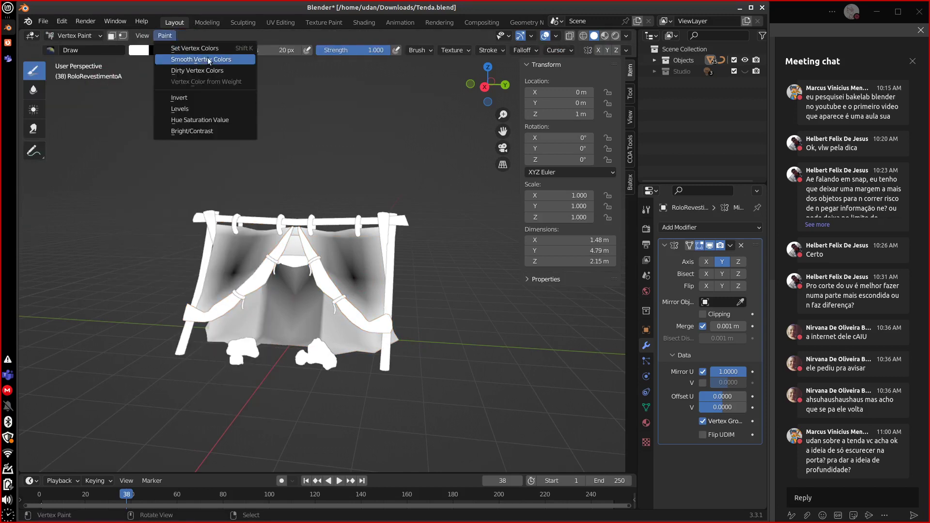
click(193, 70)
middle_drag(398, 349, 404, 370)
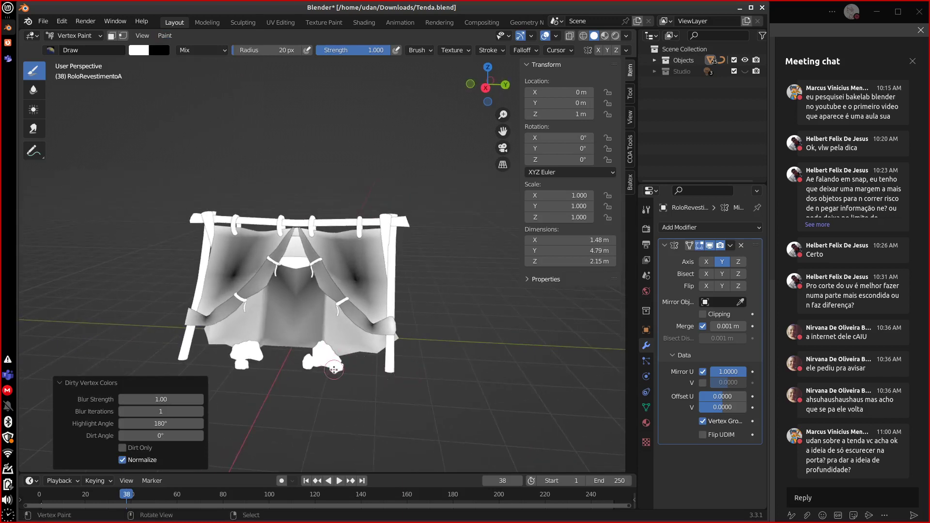
Annotate an arrow in the empty area beside the tent, undo it, and annotate a curve leading outward from the covering.
mouse_move(451, 379)
mouse_down()
mouse_move(510, 374)
mouse_move(477, 373)
mouse_up()
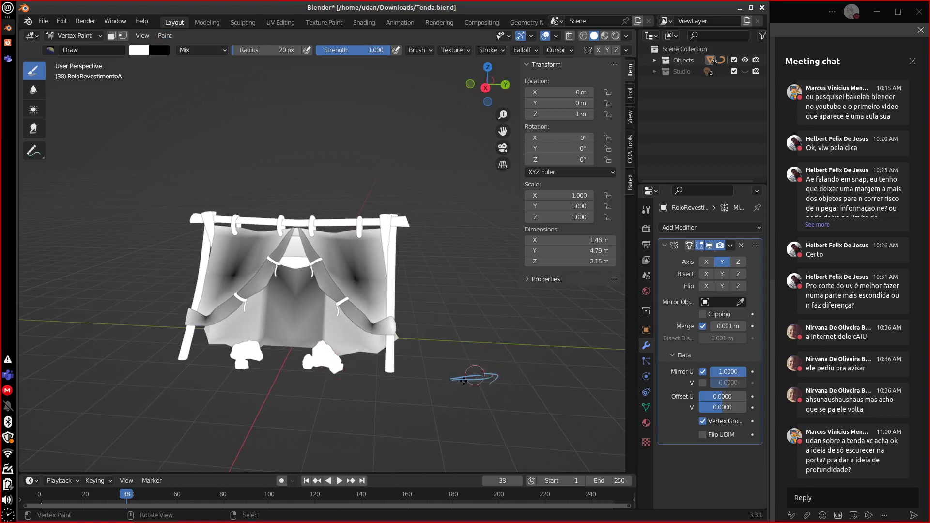
key(ctrl+z)
mouse_move(361, 283)
mouse_down()
mouse_move(479, 310)
mouse_move(400, 383)
mouse_up()
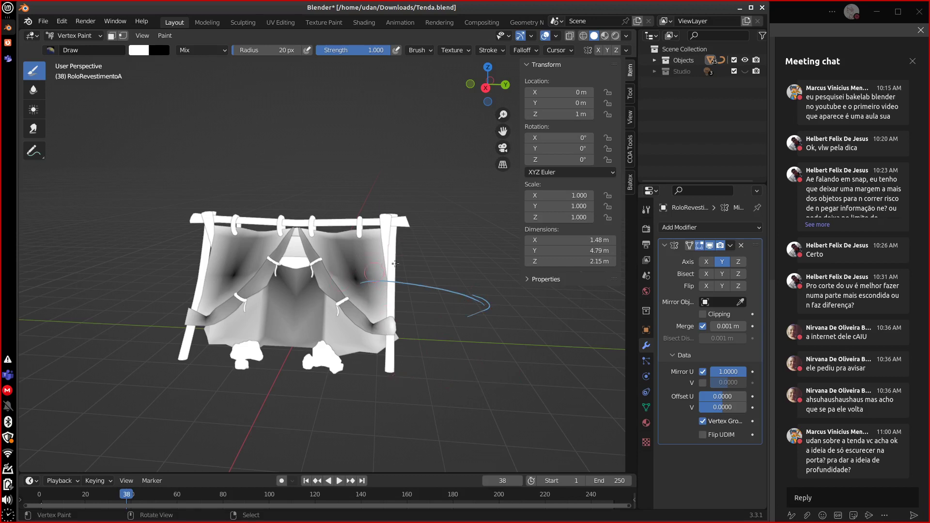
right_drag(369, 282, 475, 303)
Rename the rolled curtains' color attribute Col with a name beginning with "Di".
click(646, 407)
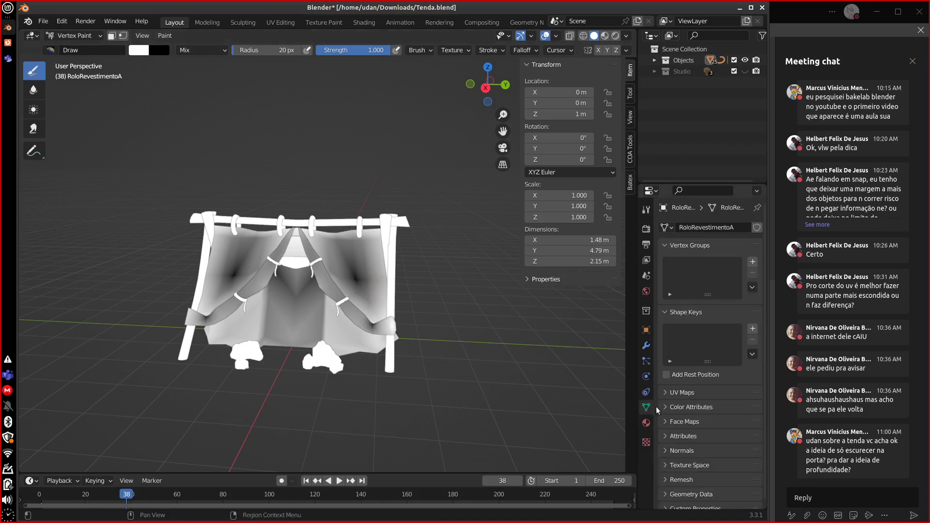
click(682, 245)
click(673, 261)
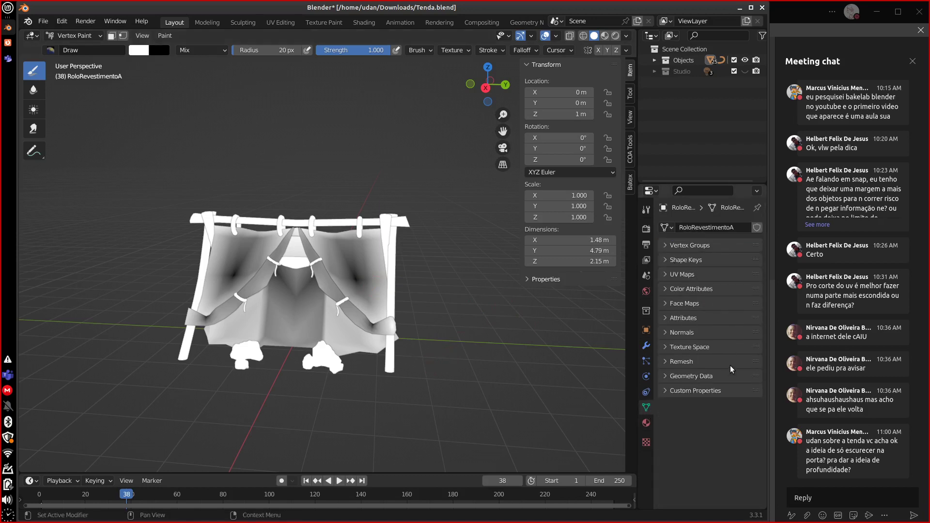
click(723, 290)
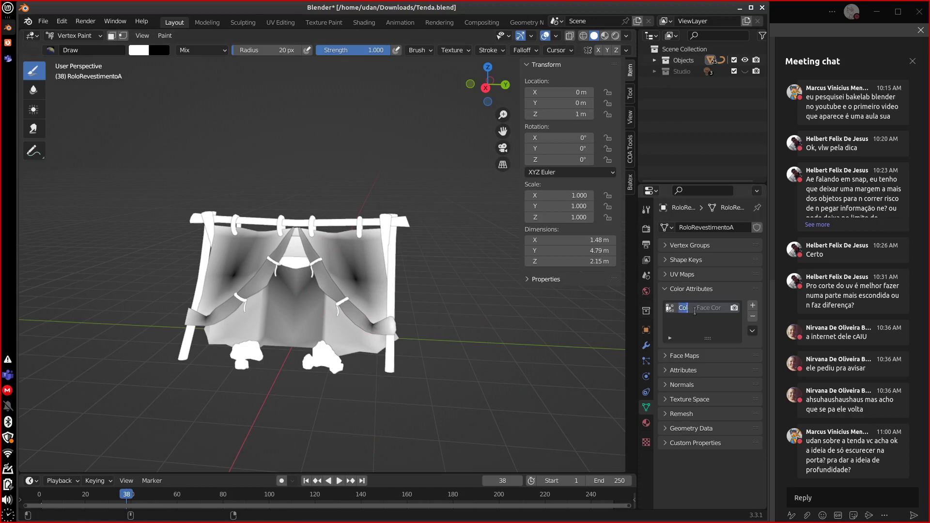
text(Di...)
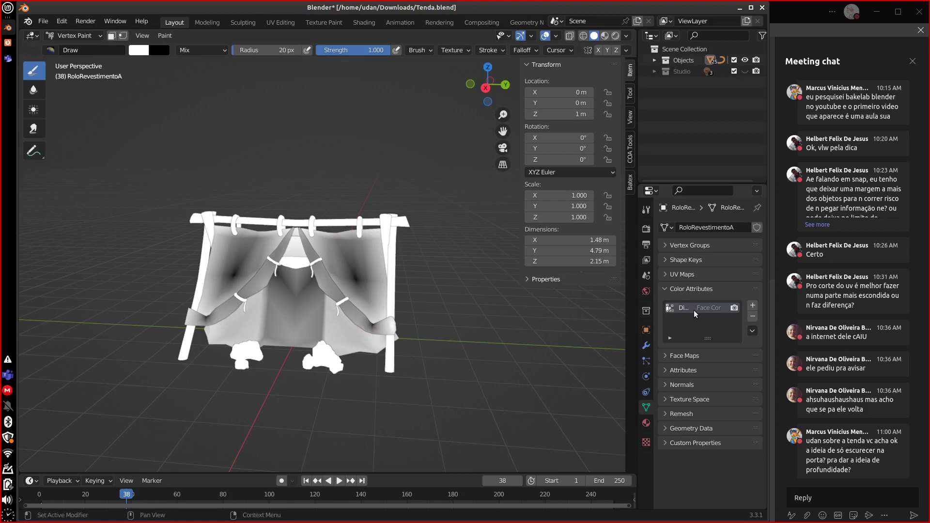
Add a second color attribute named Color in the Vertex domain, and fill the rolled curtains with a muted brown.
click(752, 306)
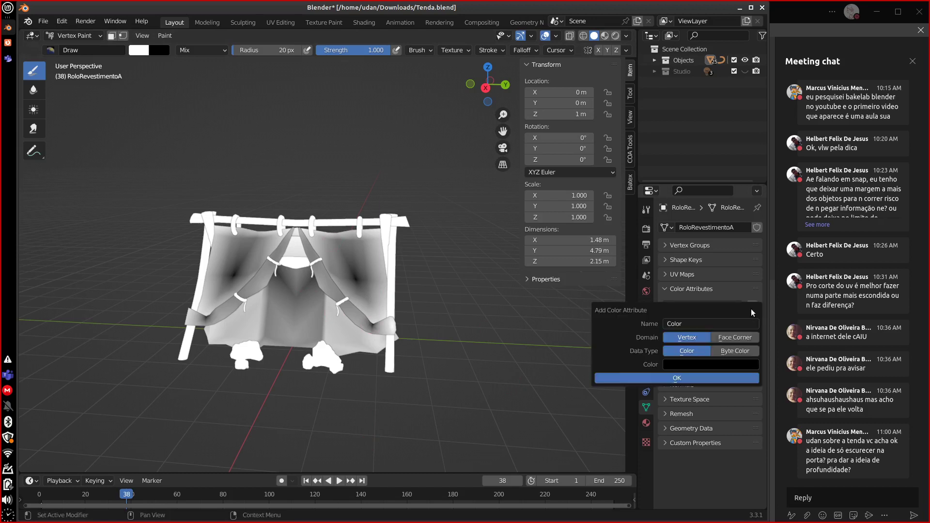
click(686, 380)
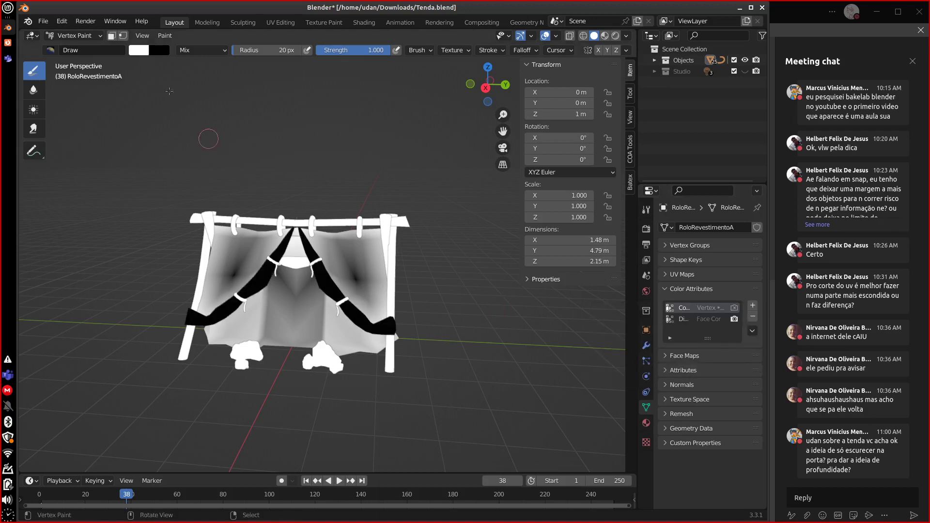
click(142, 51)
drag(146, 121, 144, 111)
drag(224, 87, 224, 99)
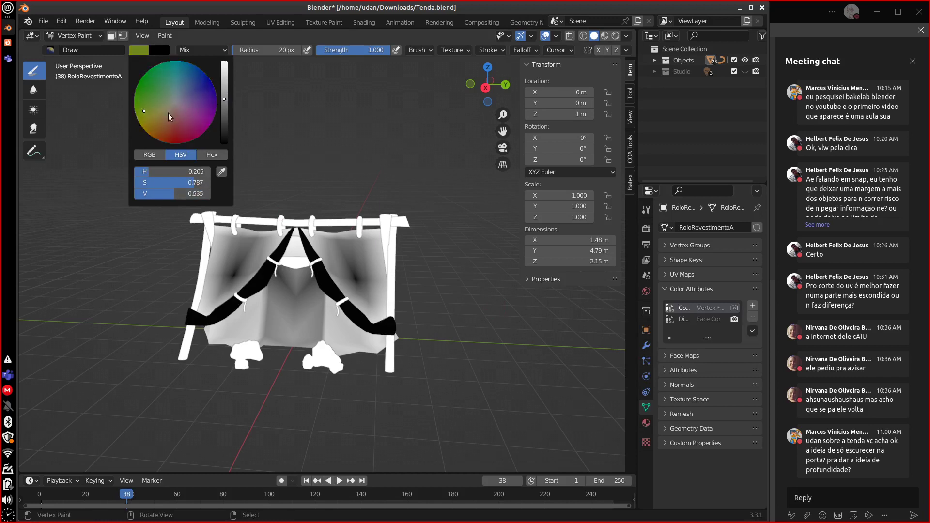
drag(168, 112, 166, 113)
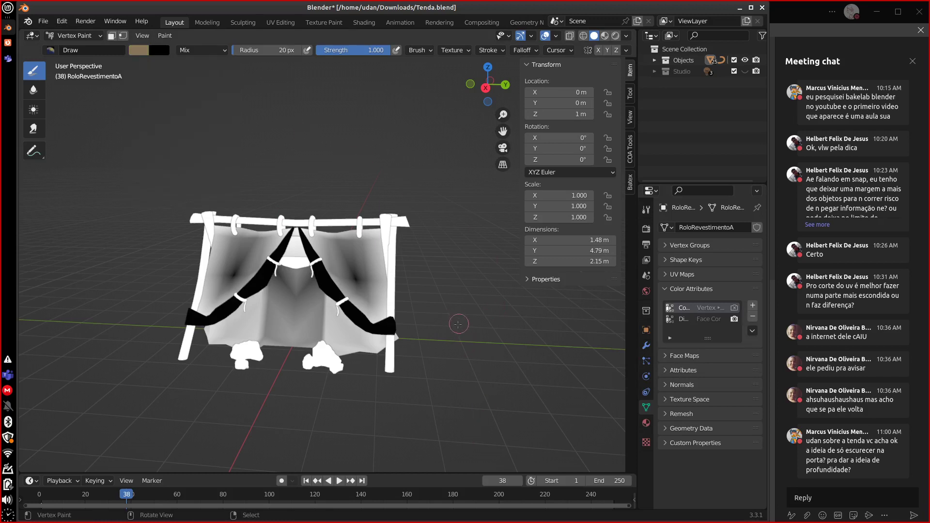
key(shift+k)
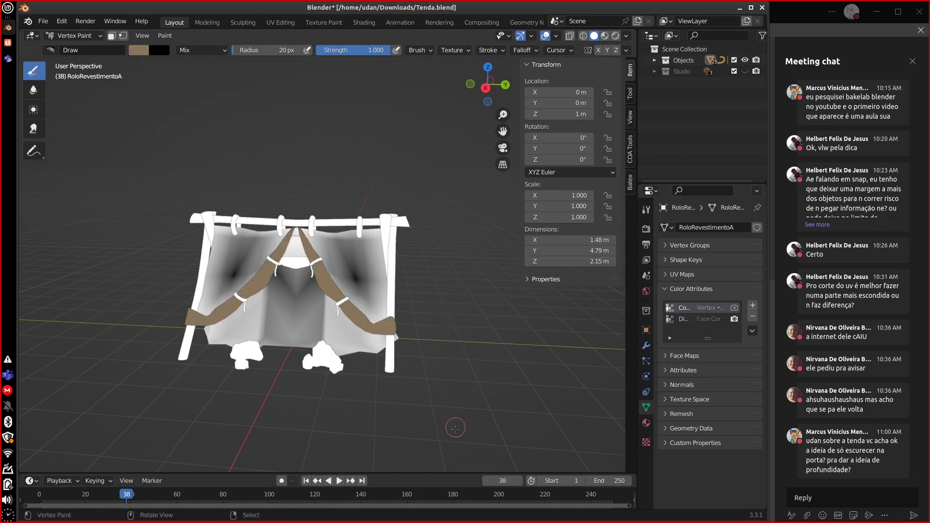
Make the rolled curtains' Face Corner color attribute with the dirty shading active again, and return to Object Mode.
click(683, 319)
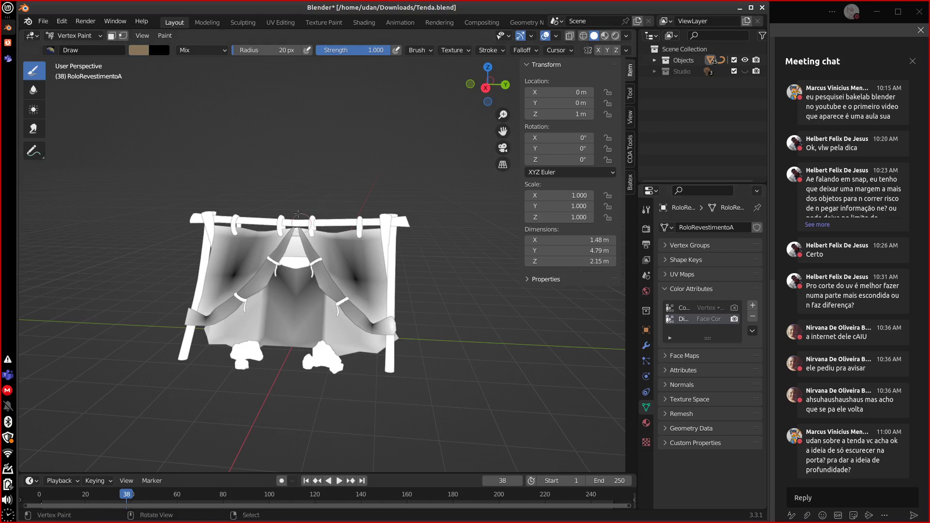
click(75, 35)
click(78, 45)
Apply Dirty Vertex Colors to the entrance roll RoloEntradaA in Vertex Paint mode, and return to Object Mode.
click(292, 273)
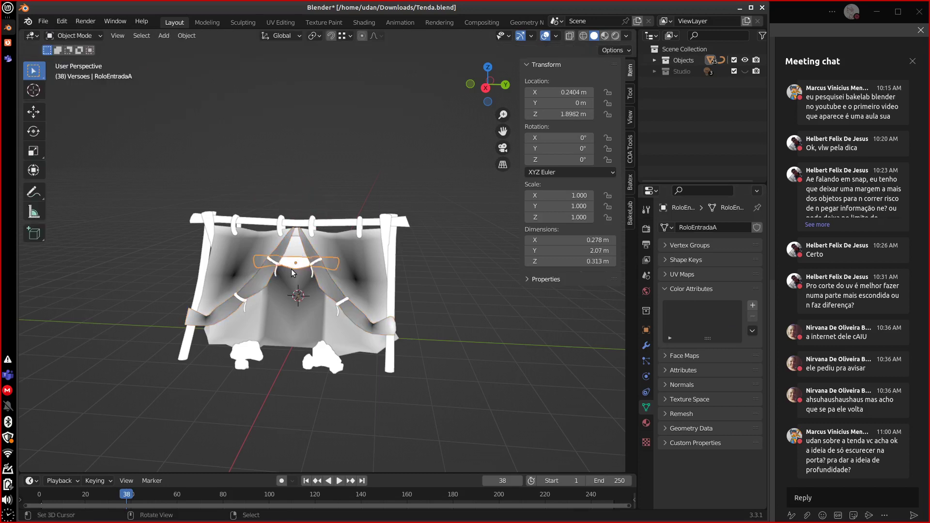
click(75, 35)
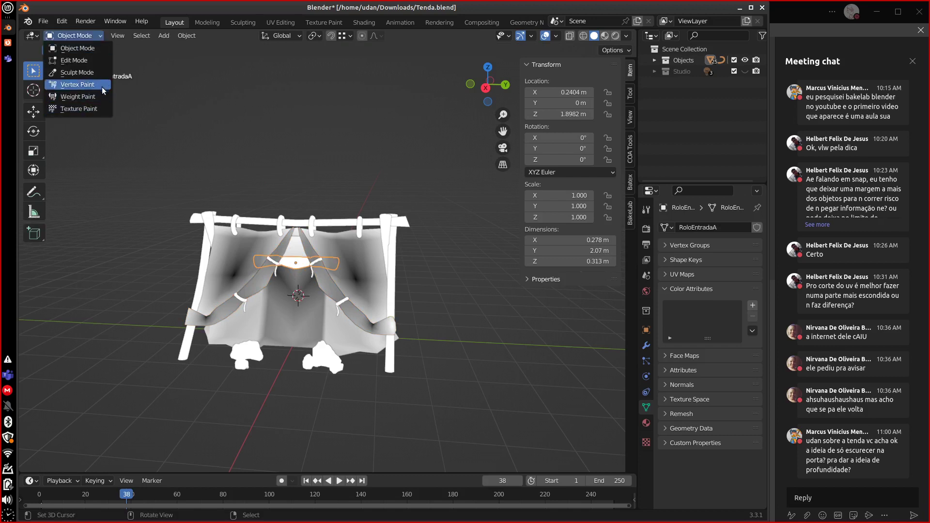
click(73, 84)
click(164, 36)
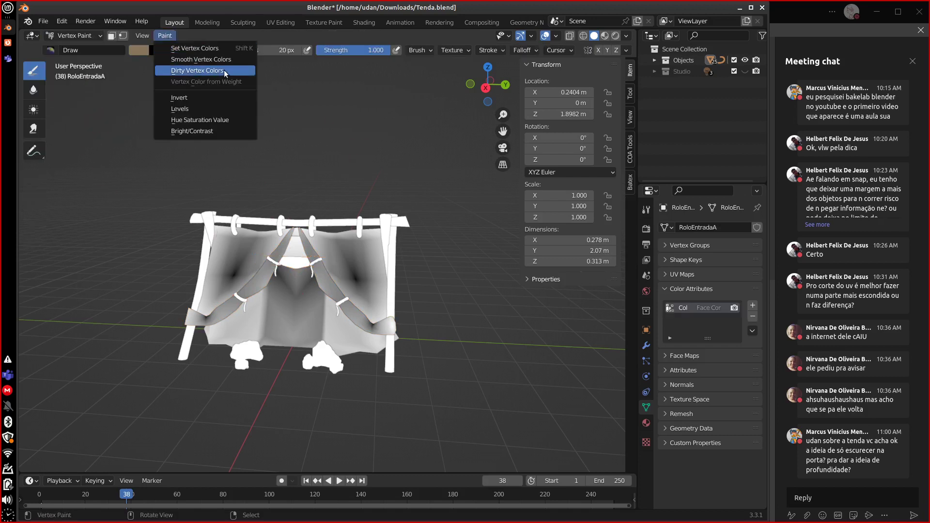
click(242, 68)
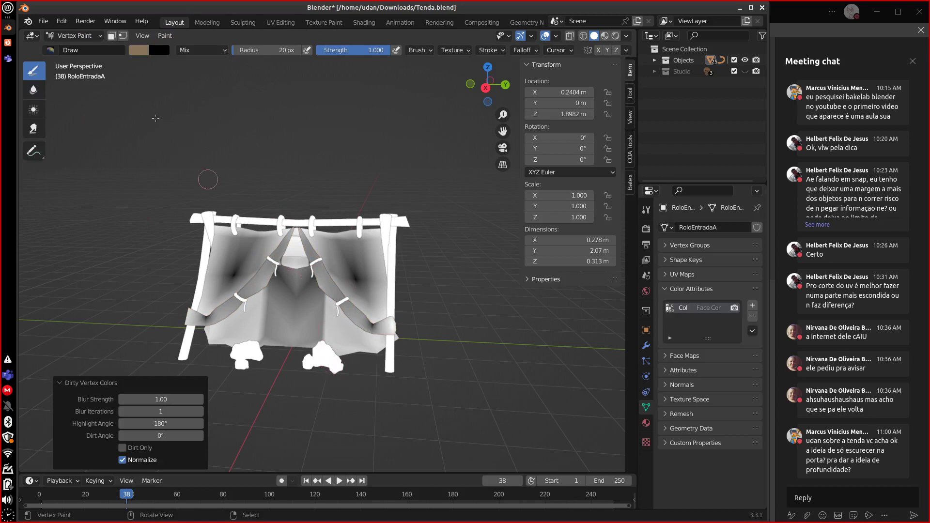
click(75, 35)
click(68, 47)
Apply Dirty Vertex Colors to the tent's top crossbar SuporteVerticalA in Vertex Paint mode.
click(301, 232)
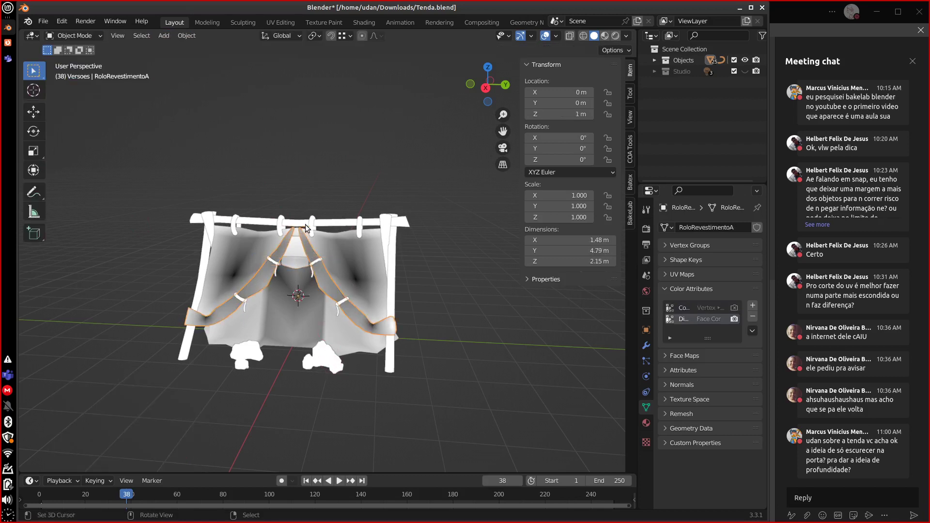
click(75, 35)
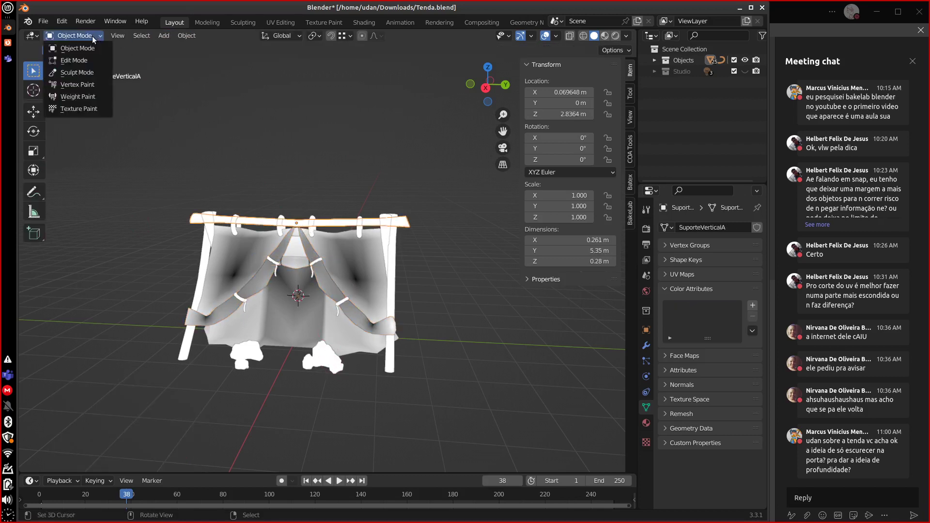
click(100, 85)
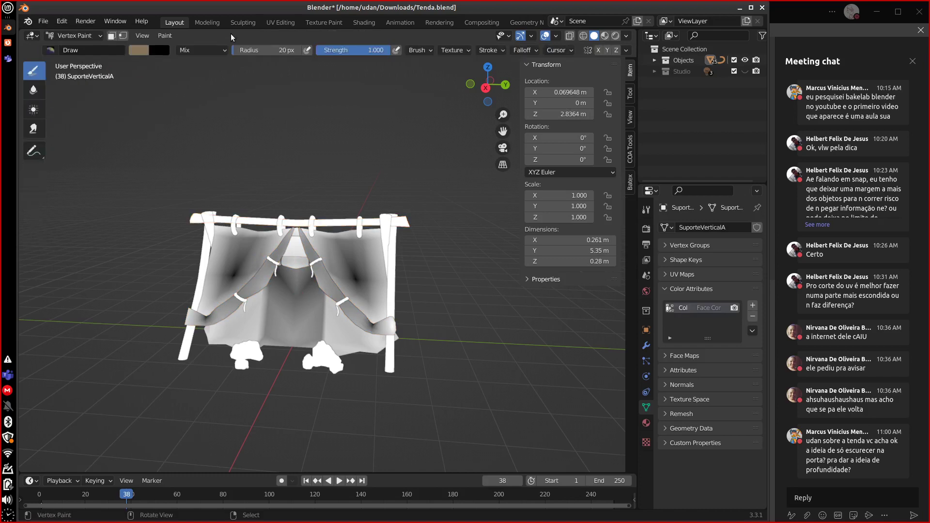
click(165, 36)
click(227, 71)
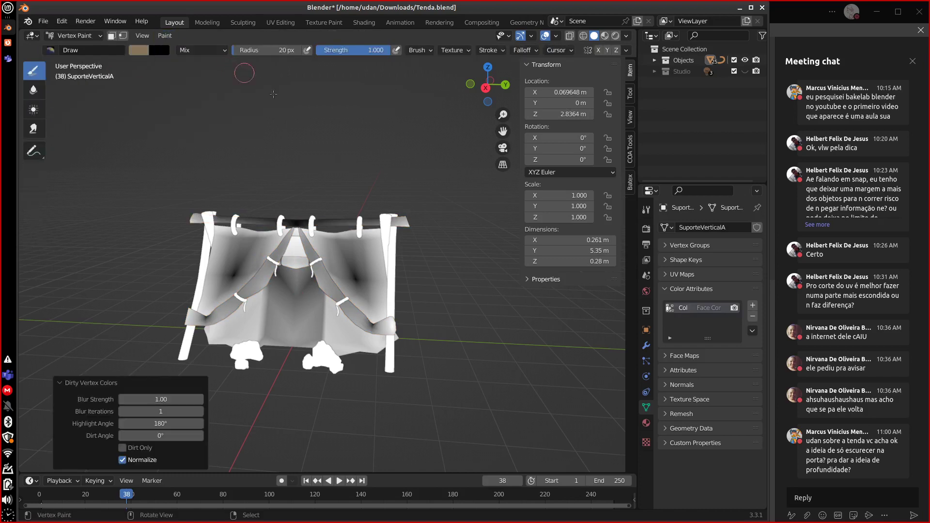
Apply Dirty Vertex Colors to the front support poles SuporteFrenteA in Vertex Paint mode, and return to Object Mode.
mouse_move(418, 312)
middle_down()
mouse_move(431, 309)
mouse_move(400, 313)
middle_up()
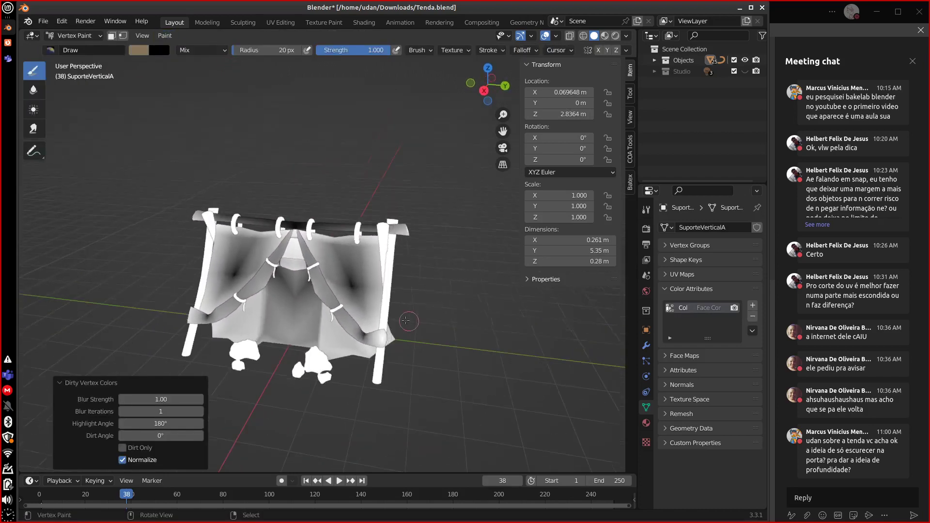
click(99, 35)
click(72, 45)
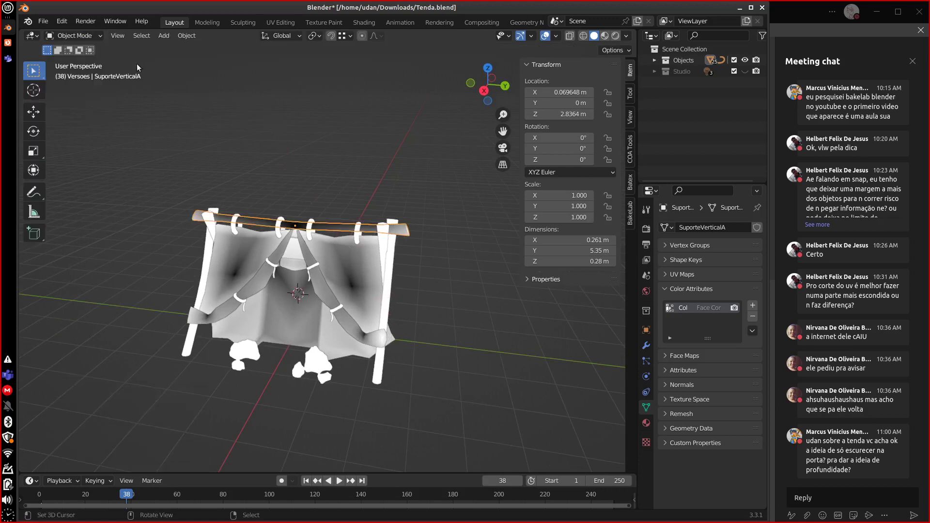
click(385, 281)
click(102, 36)
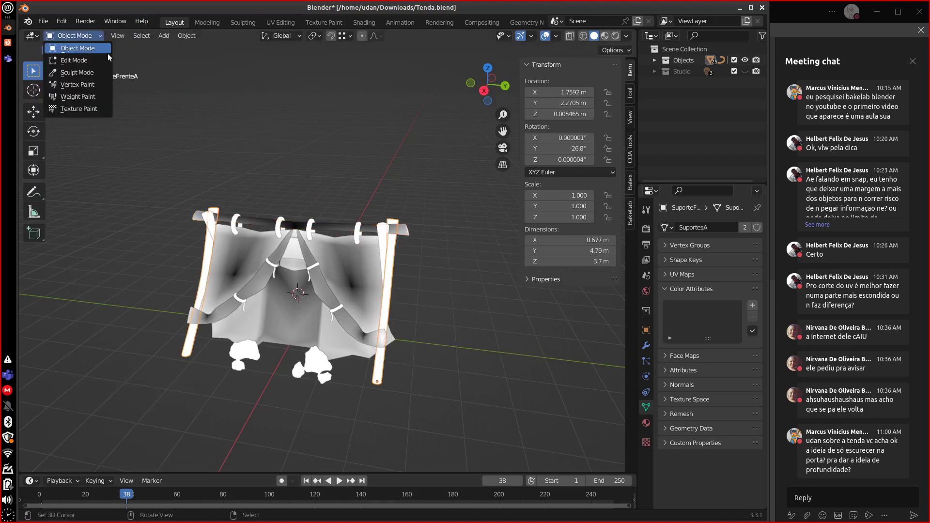
click(73, 84)
click(164, 35)
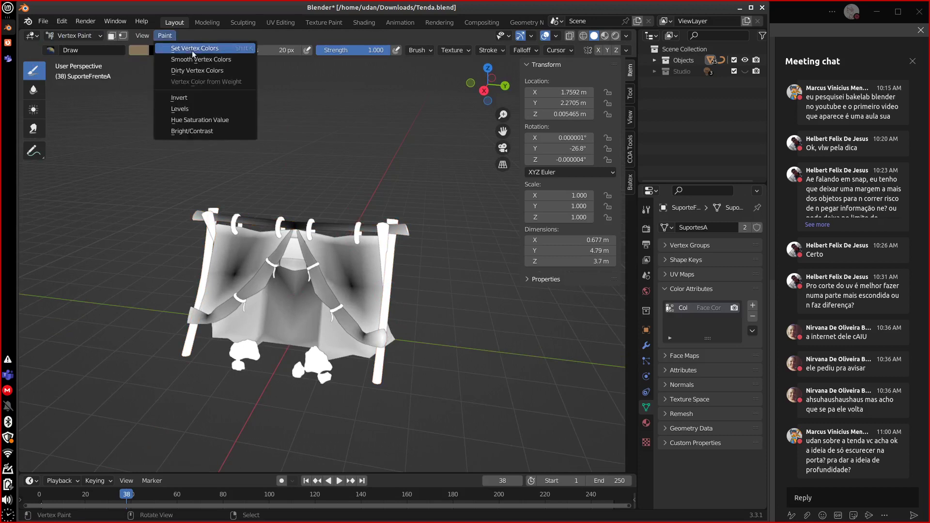
click(228, 64)
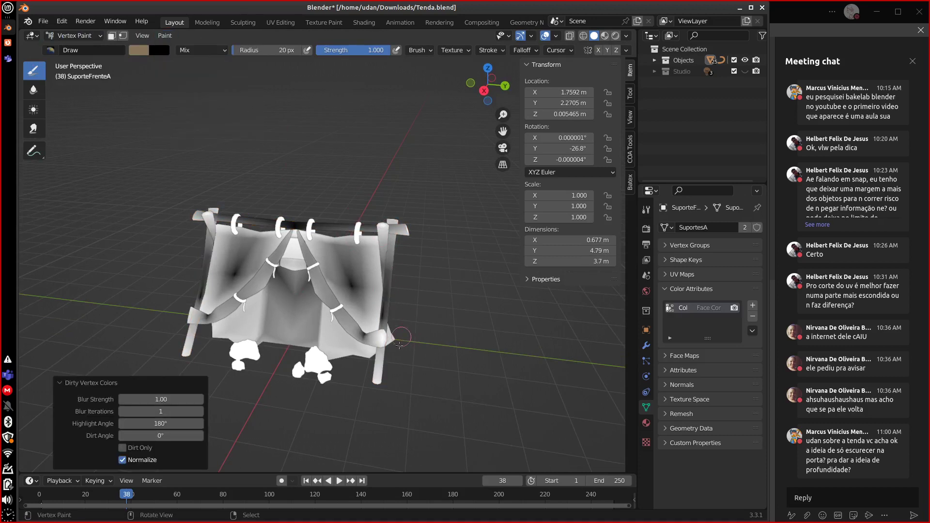
middle_drag(400, 345, 343, 362)
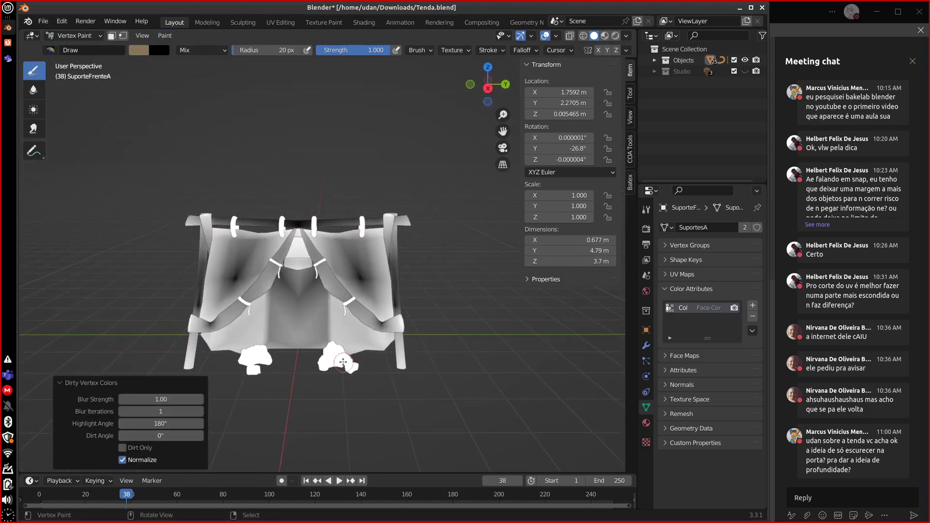
click(343, 362)
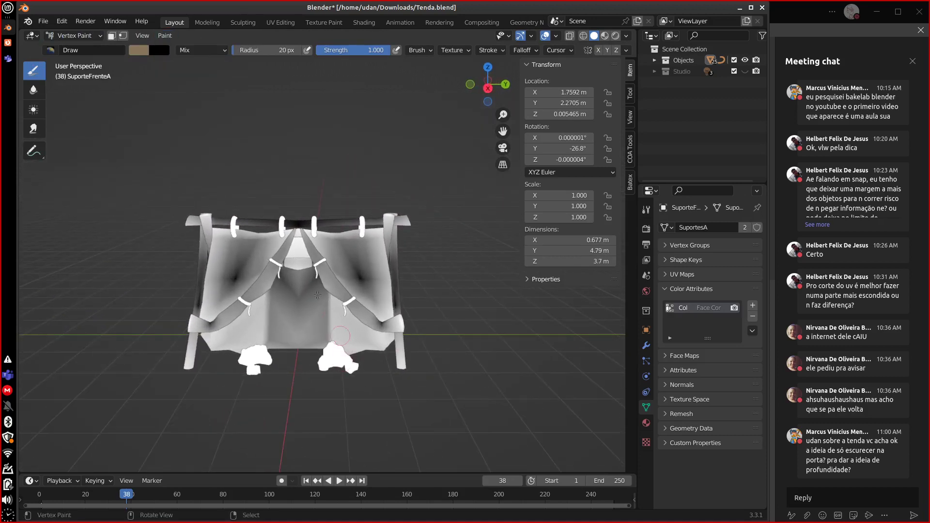
click(73, 36)
click(73, 46)
Apply Dirty Vertex Colors to the curtain rings AneisA in Vertex Paint mode, and return to Object Mode.
click(235, 229)
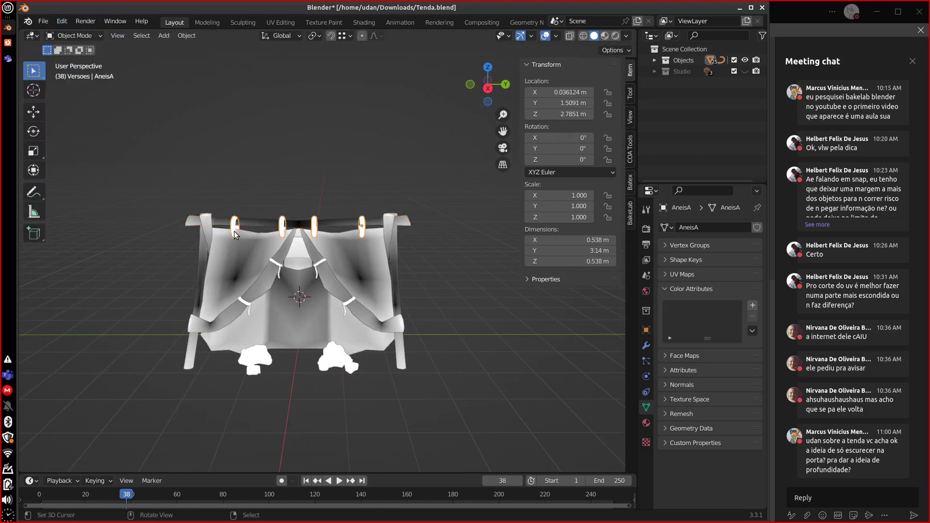
click(98, 36)
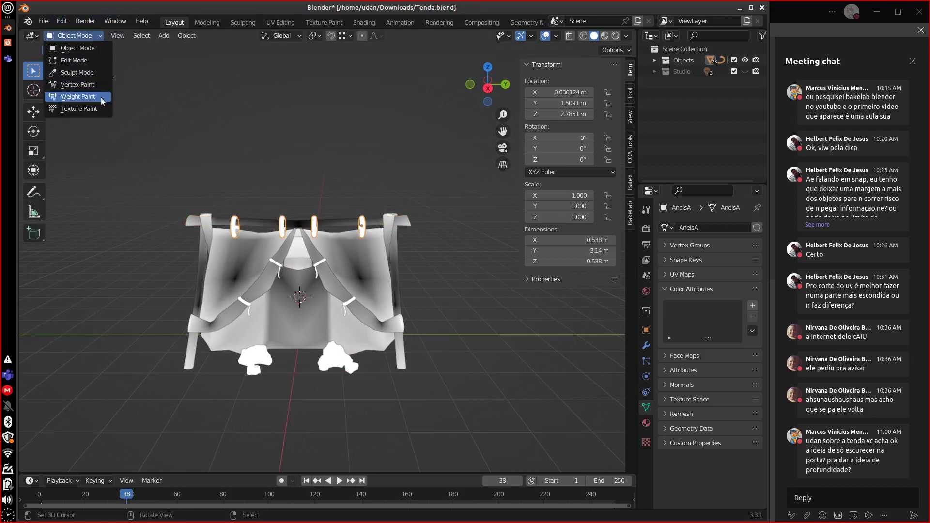
click(100, 85)
click(165, 36)
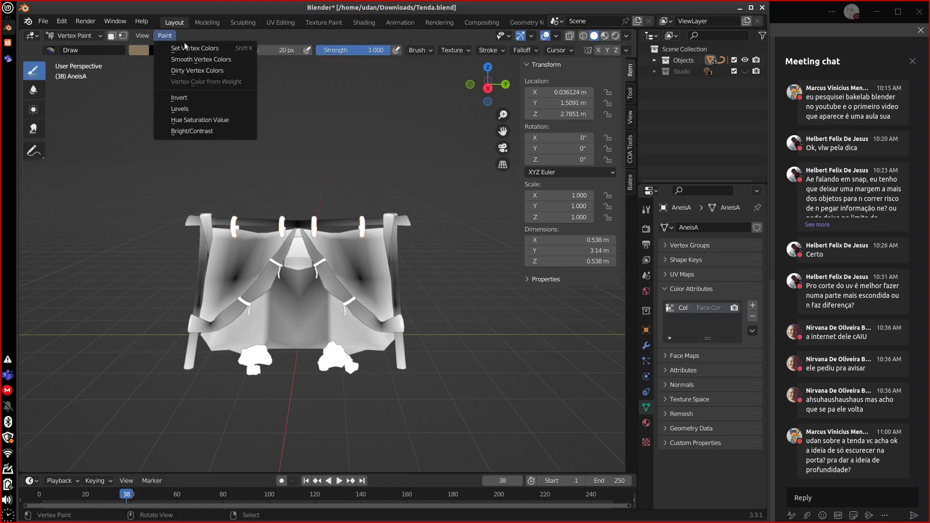
click(209, 71)
middle_drag(476, 305, 410, 308)
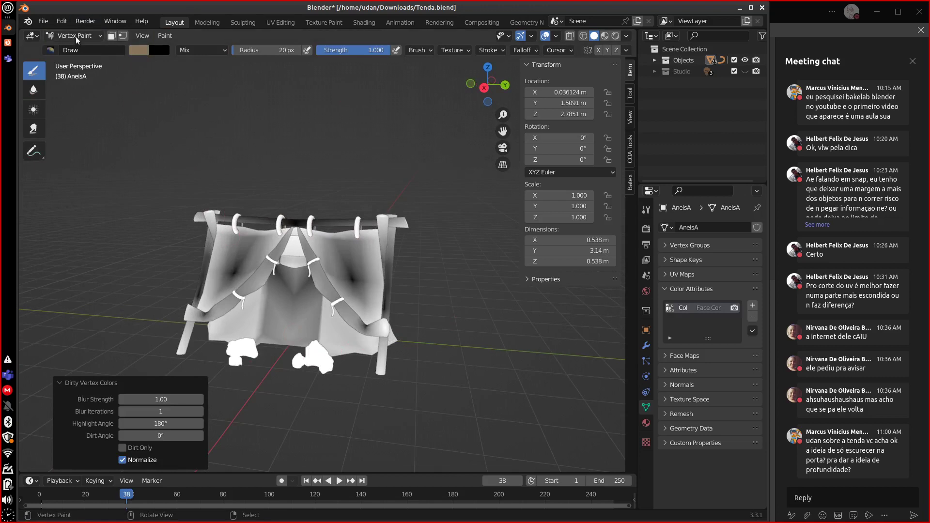
click(75, 35)
click(77, 48)
Apply Dirty Vertex Colors to the stones object pedras (placeholder) in Vertex Paint mode.
click(315, 361)
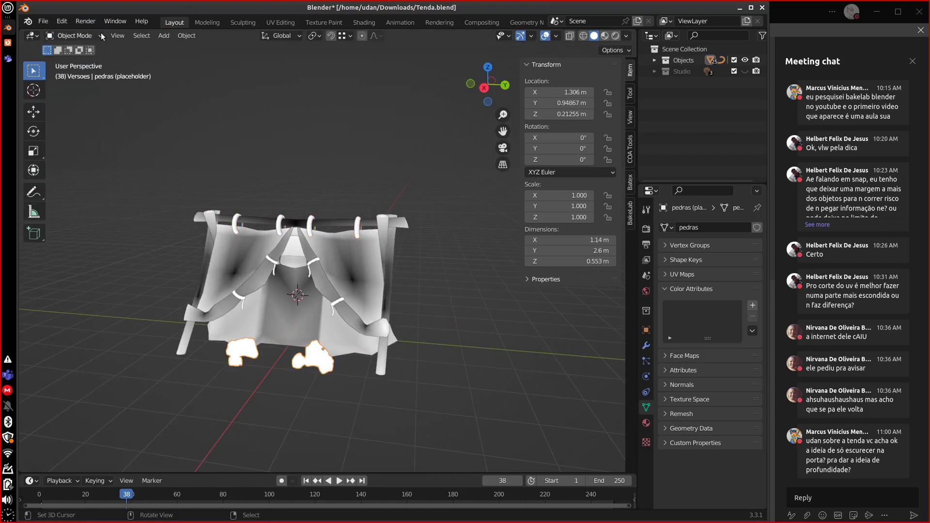
click(75, 35)
click(103, 86)
click(165, 35)
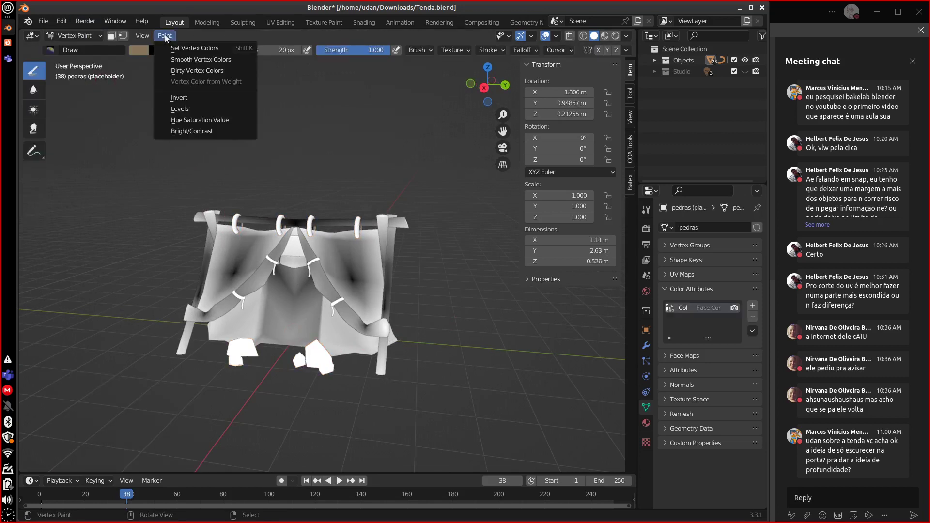
click(235, 69)
mouse_move(451, 382)
middle_down()
mouse_move(419, 394)
mouse_move(513, 358)
mouse_move(492, 350)
mouse_move(447, 381)
middle_up()
mouse_move(380, 303)
middle_down()
mouse_move(446, 353)
mouse_move(392, 373)
middle_up()
key(Tab)
key(Tab)
scroll(372, 360, up, 5)
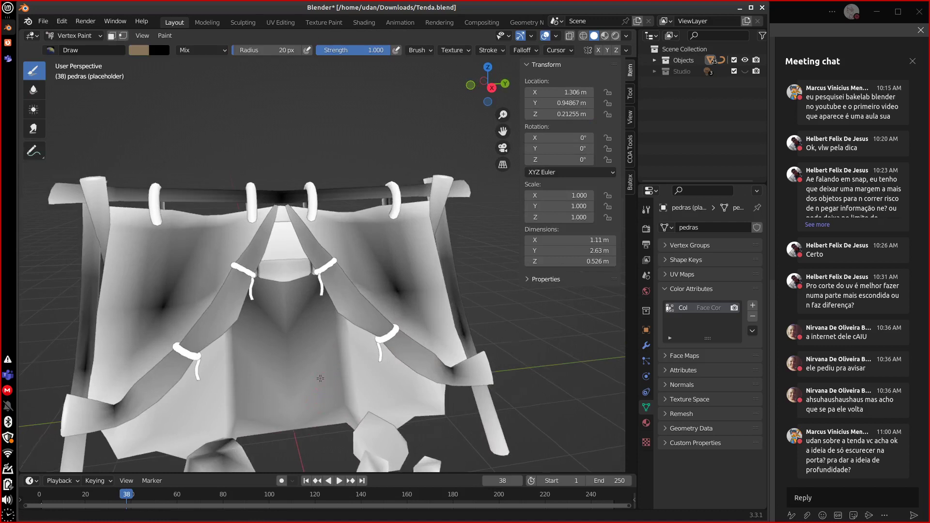
Swap the brush color to black, and open the tent body EstruturaA in Vertex Paint mode with face selection masking.
shift+middle_drag(290, 303, 295, 220)
key(x)
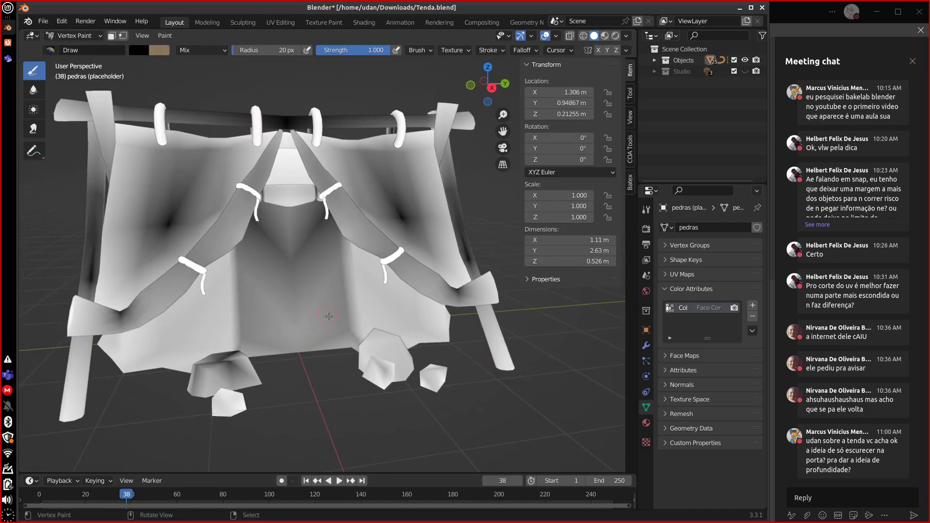
click(93, 35)
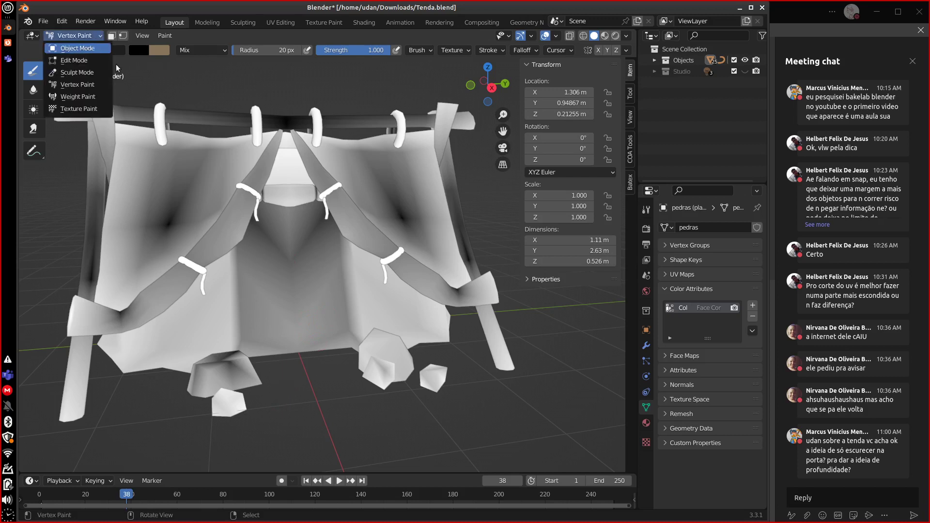
click(77, 48)
click(312, 337)
click(75, 36)
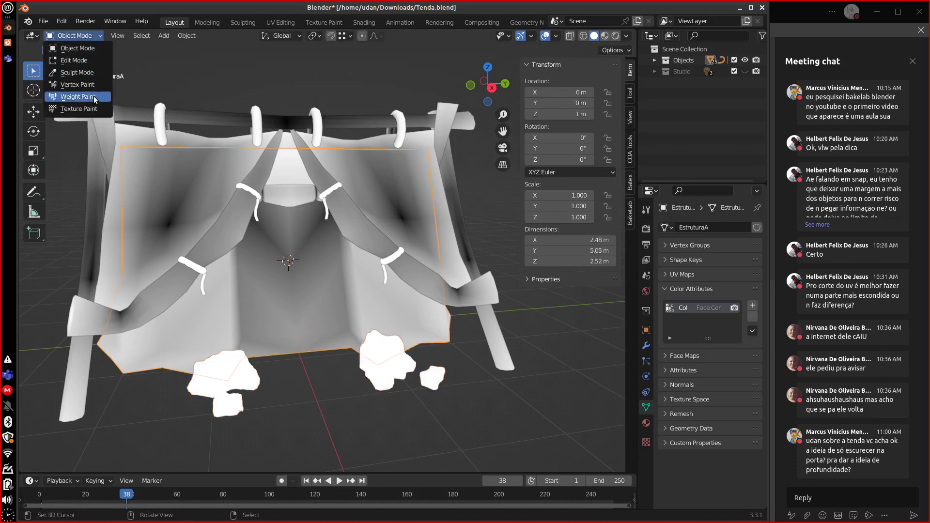
click(78, 84)
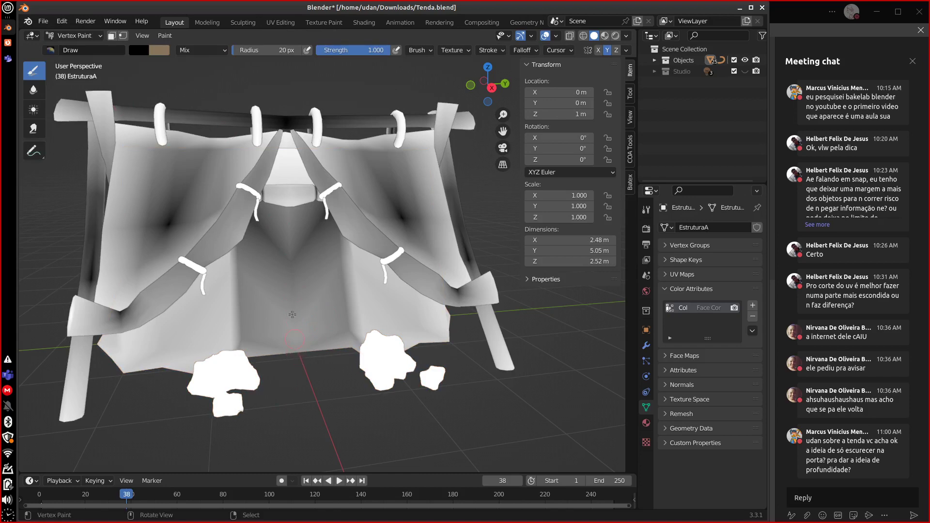
middle_drag(292, 315, 312, 278)
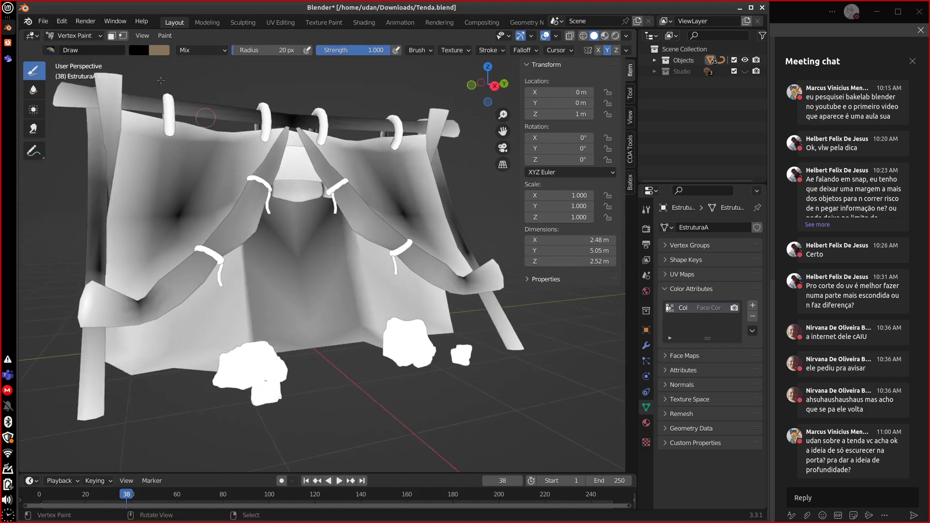
click(123, 35)
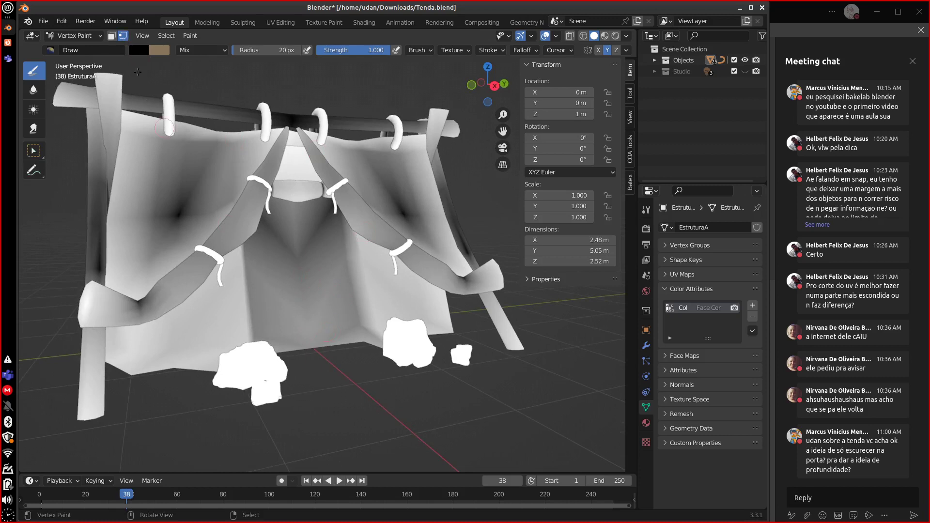
key(m)
Mask the lower faces of the back panel behind the entrance and paint black down their center line.
right_click(310, 311)
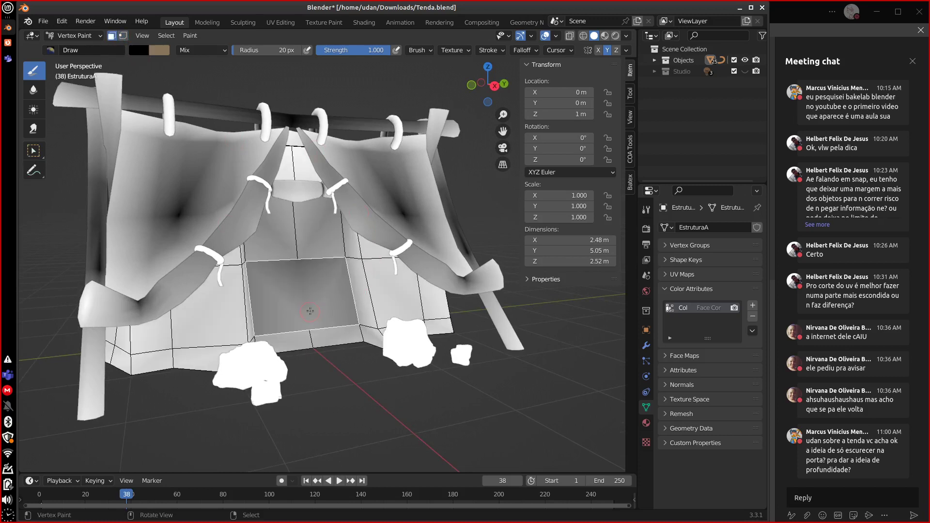
shift+right_click(321, 337)
shift+right_click(298, 247)
shift+right_click(309, 252)
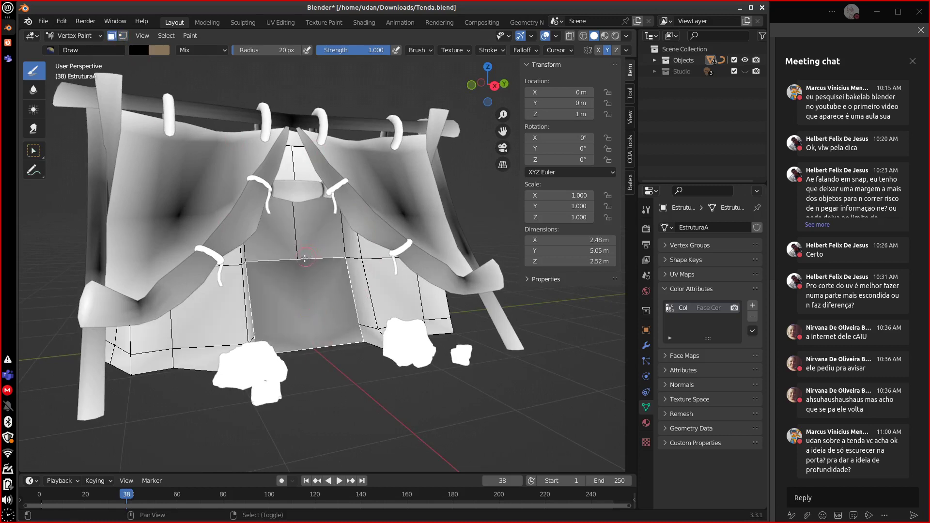
shift+right_click(300, 252)
drag(302, 256, 305, 260)
right_click(314, 322)
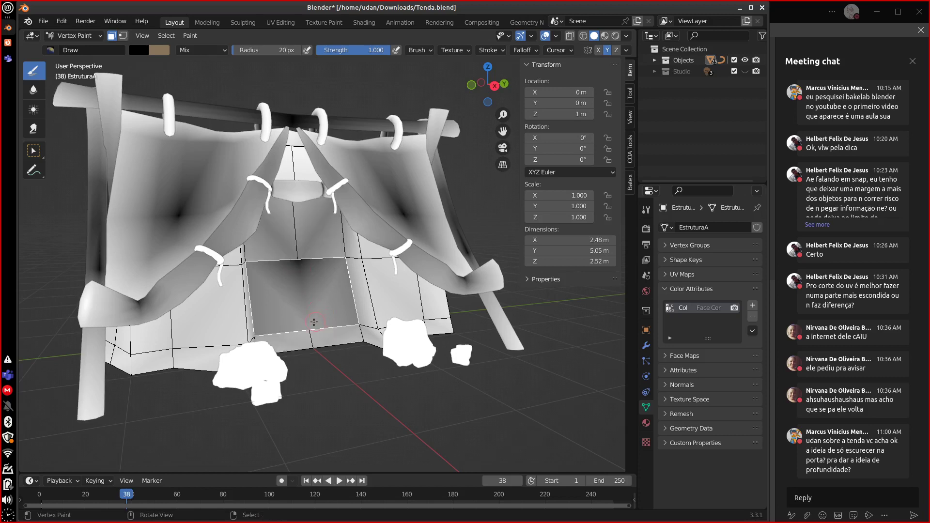
drag(314, 324, 314, 327)
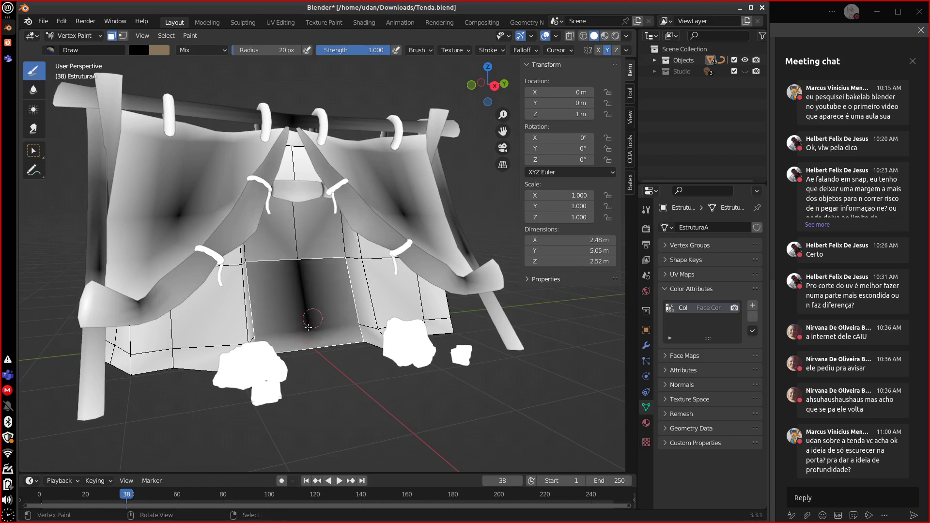
Paint the rest of the back panel's center line black, and extend the face mask to the panel's upper and adjoining side faces.
right_click(314, 342)
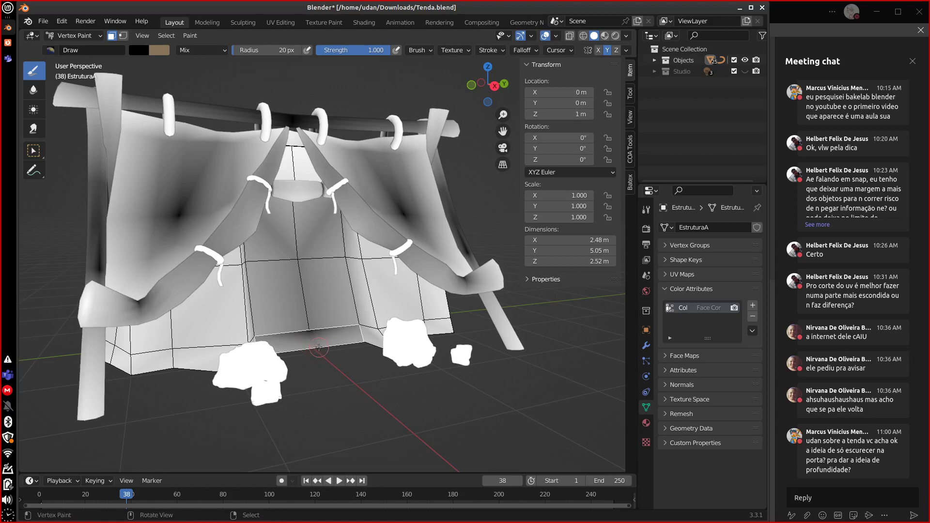
drag(319, 346, 319, 350)
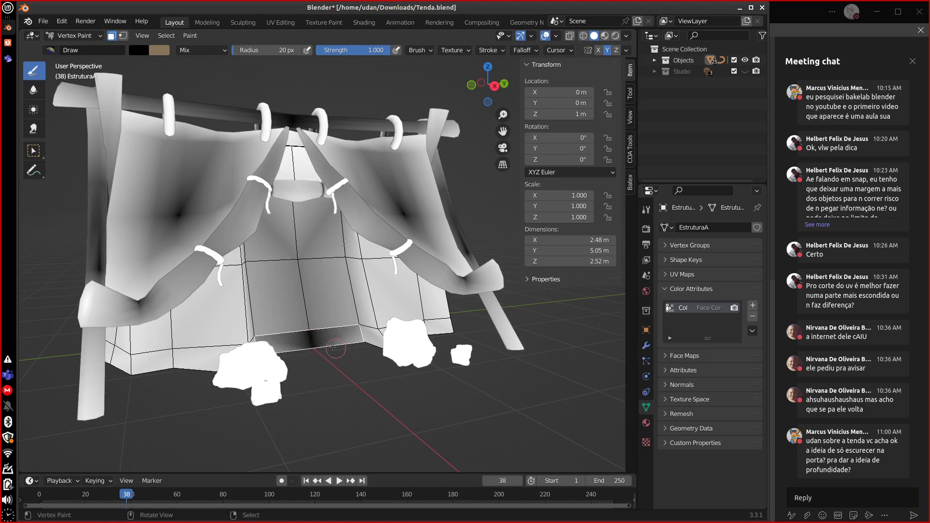
shift+right_click(313, 313)
shift+right_click(305, 237)
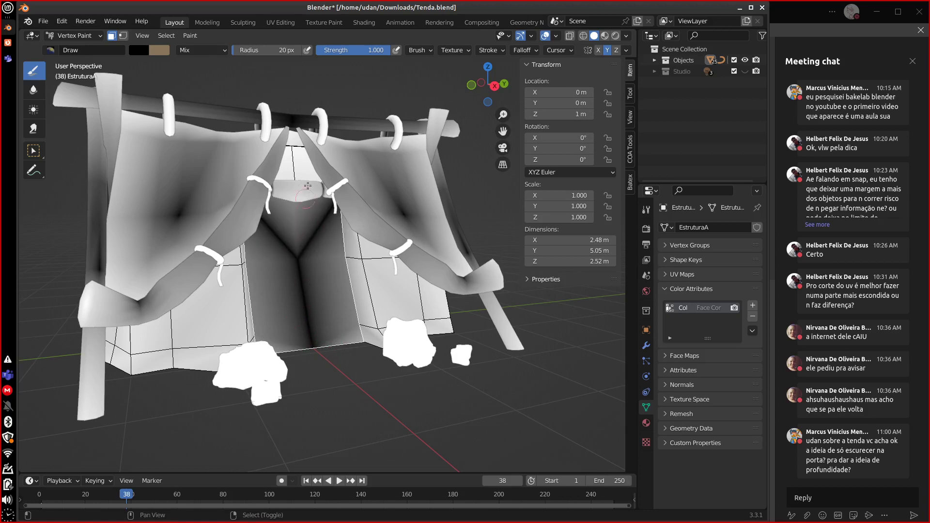
shift+right_click(306, 182)
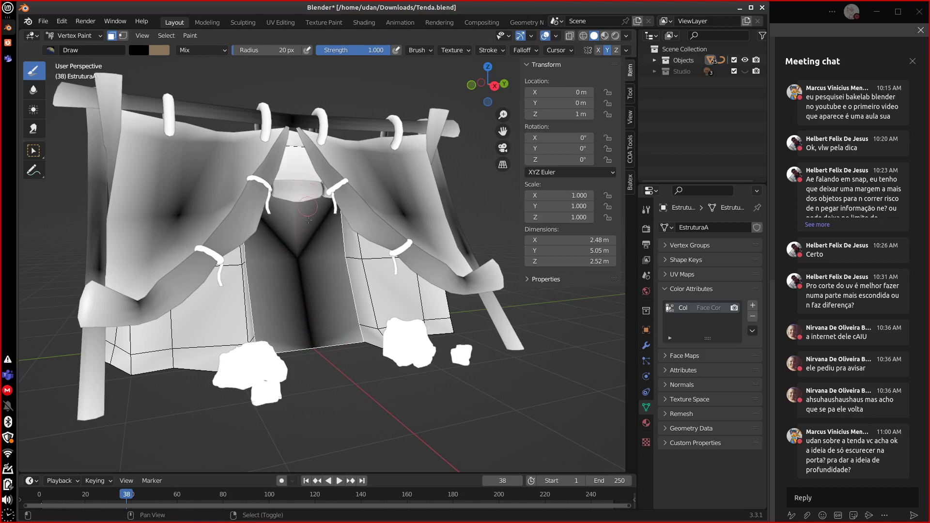
shift+right_click(356, 288)
shift+right_click(350, 252)
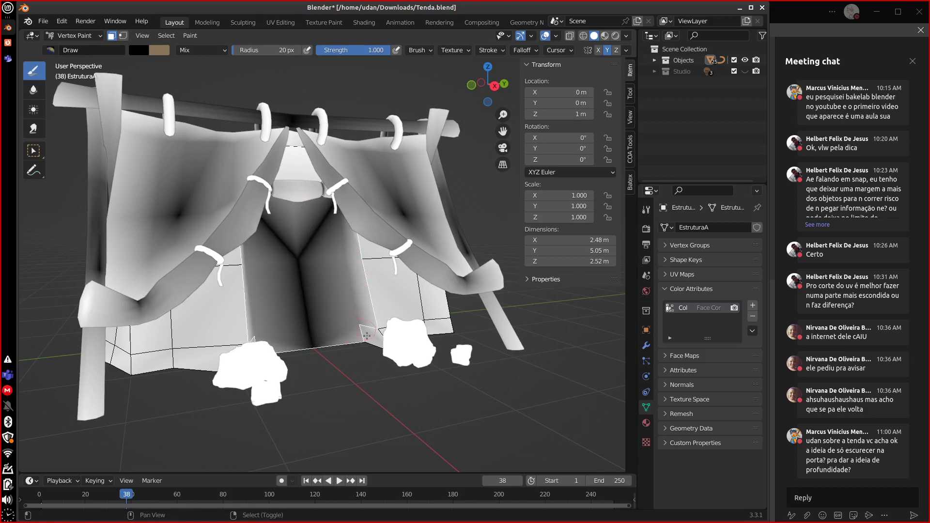
shift+right_click(367, 336)
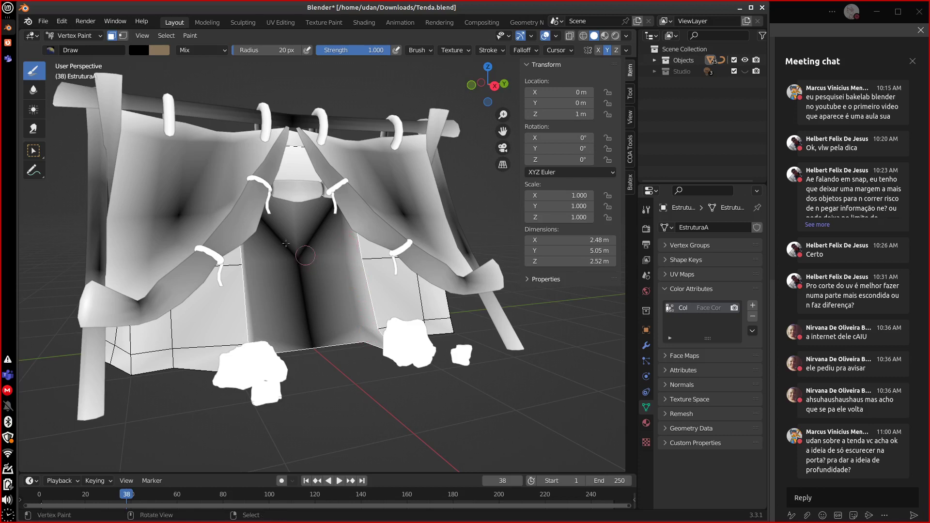
Try the Blur brush on the dark shading behind the entrance, undo it, and restore the face mask.
click(33, 90)
drag(263, 266, 289, 264)
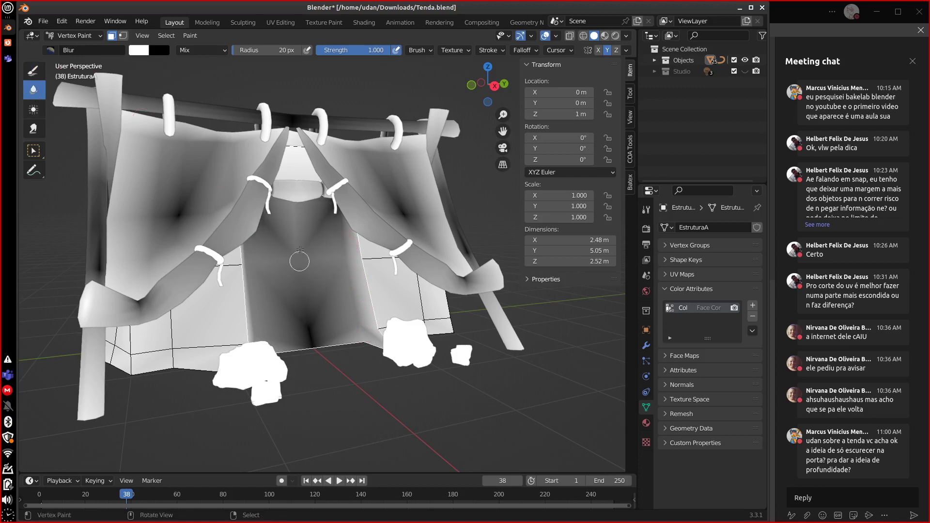
key(ctrl+z)
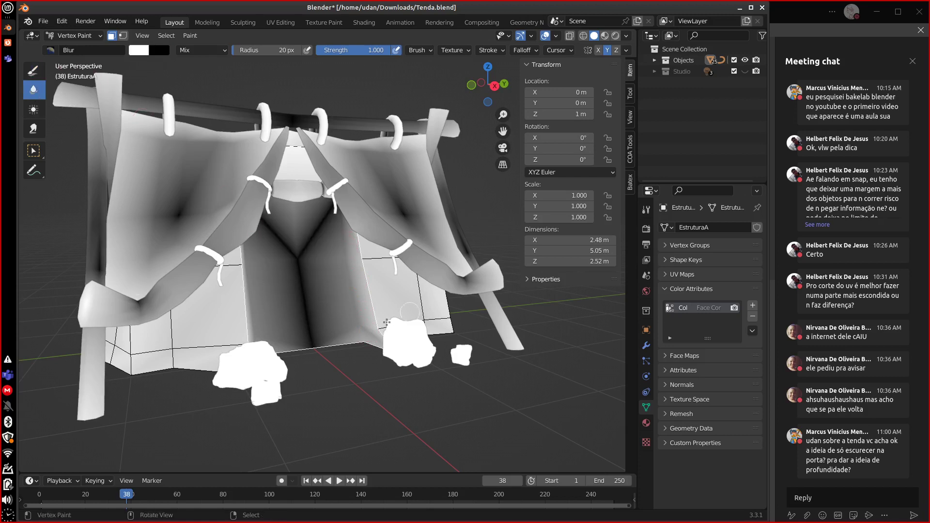
key(ctrl+z)
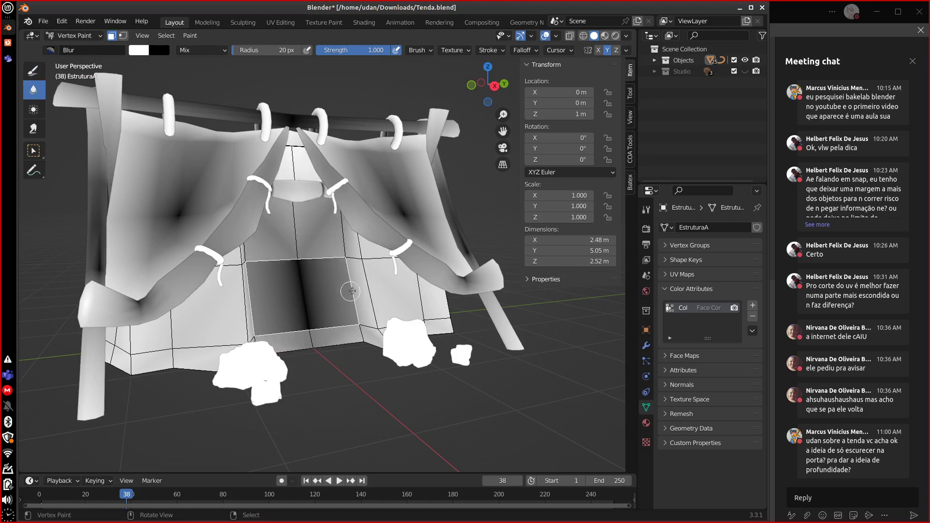
key(ctrl+shift+z)
key(ctrl+shift+z)
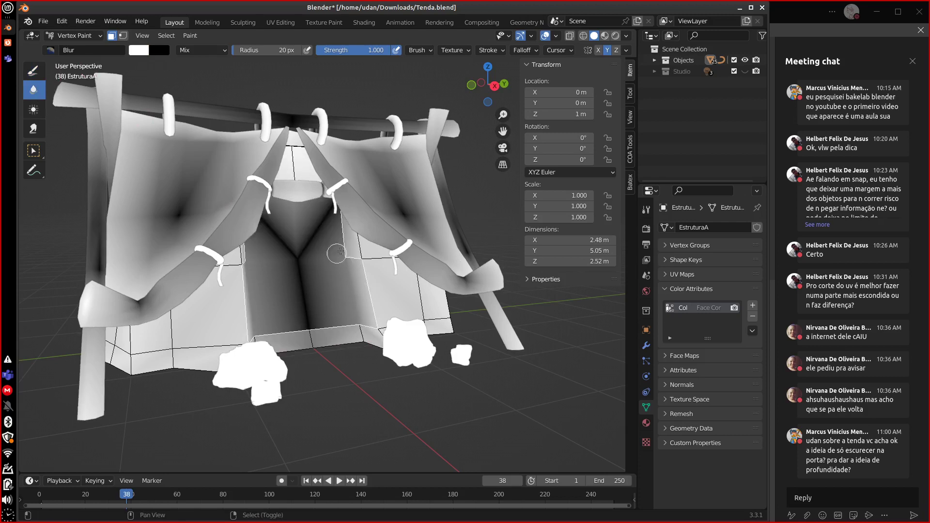
shift+right_click(359, 335)
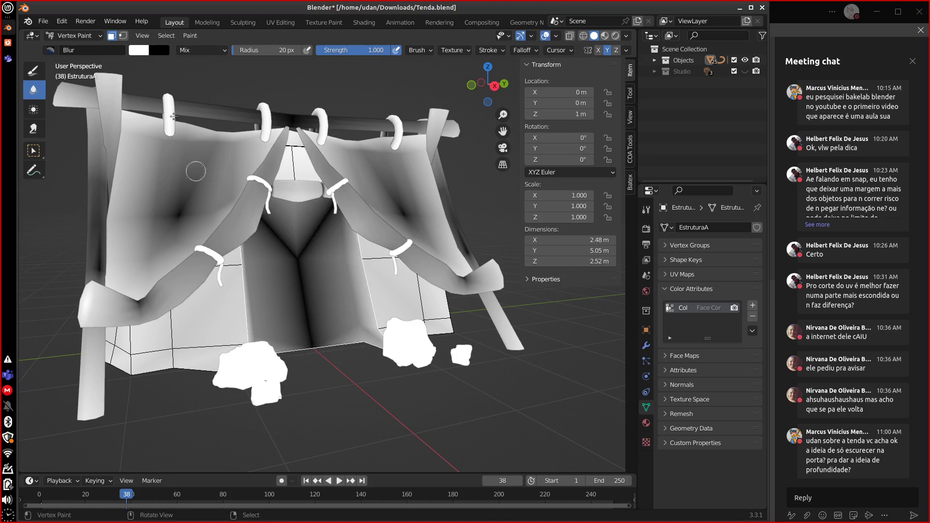
Return to the Draw brush, set its color to a darker gray, and paint the back panel behind the entrance.
click(142, 52)
click(33, 70)
click(143, 52)
click(224, 115)
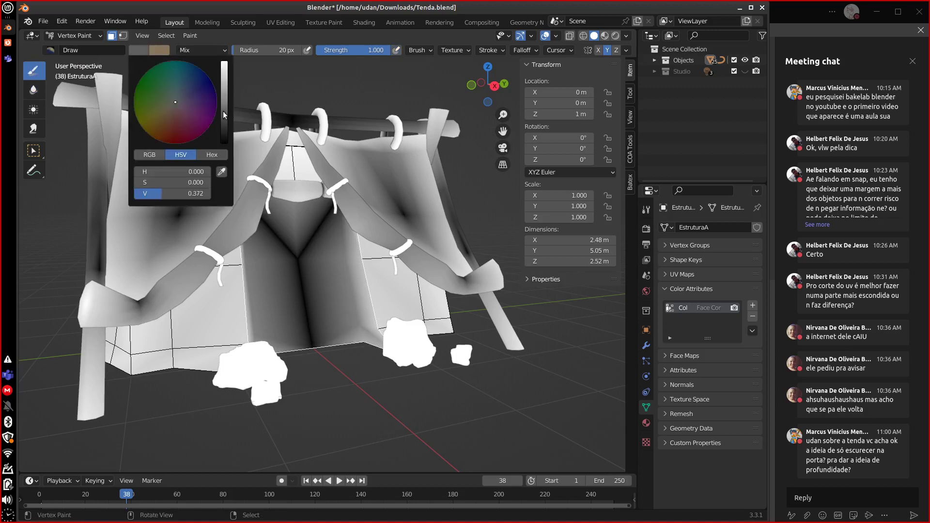
drag(224, 112, 224, 122)
drag(357, 278, 343, 254)
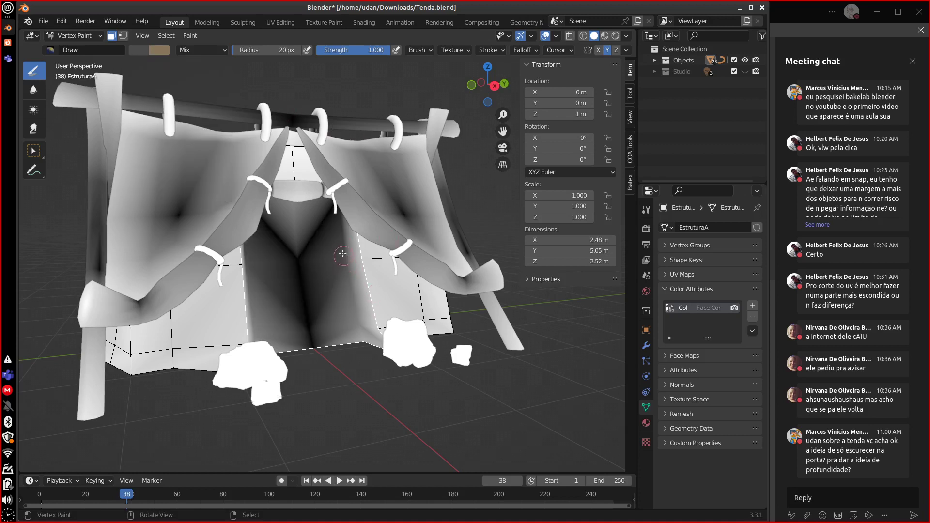
drag(353, 315, 360, 331)
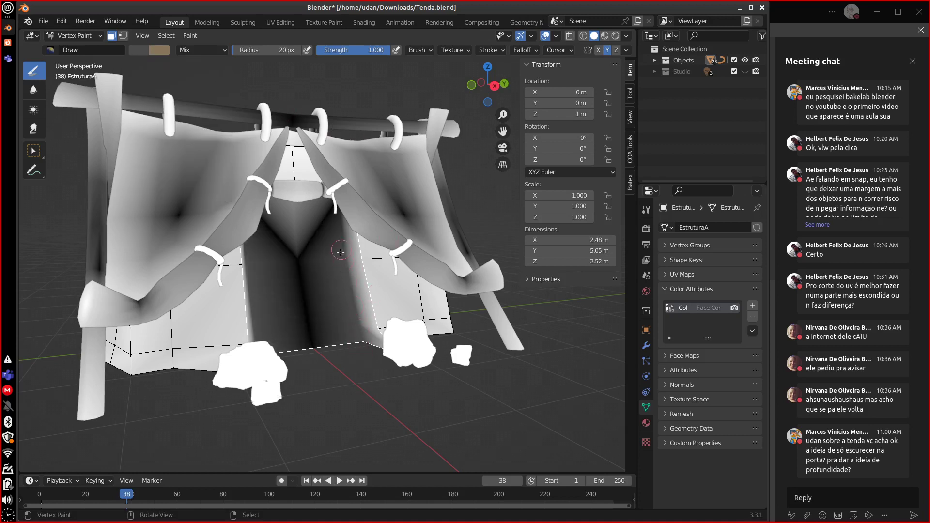
click(297, 242)
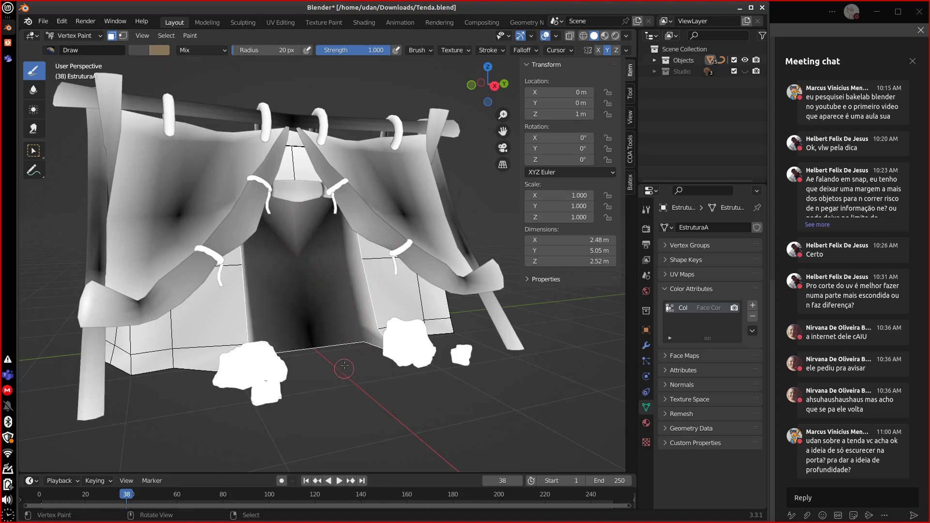
Mask the uppermost faces behind the entrance and paint over their light triangular area with a darker brush color.
middle_drag(354, 344, 303, 202)
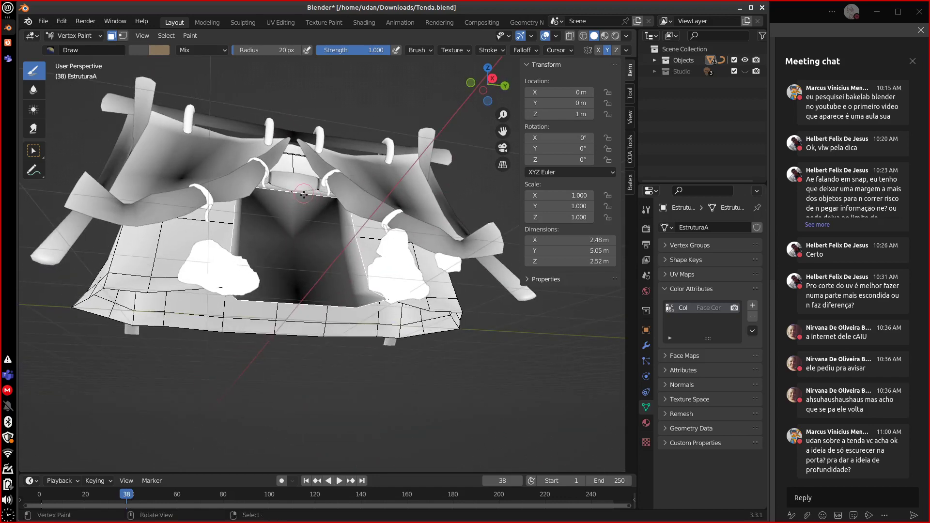
right_click(285, 192)
shift+right_click(290, 200)
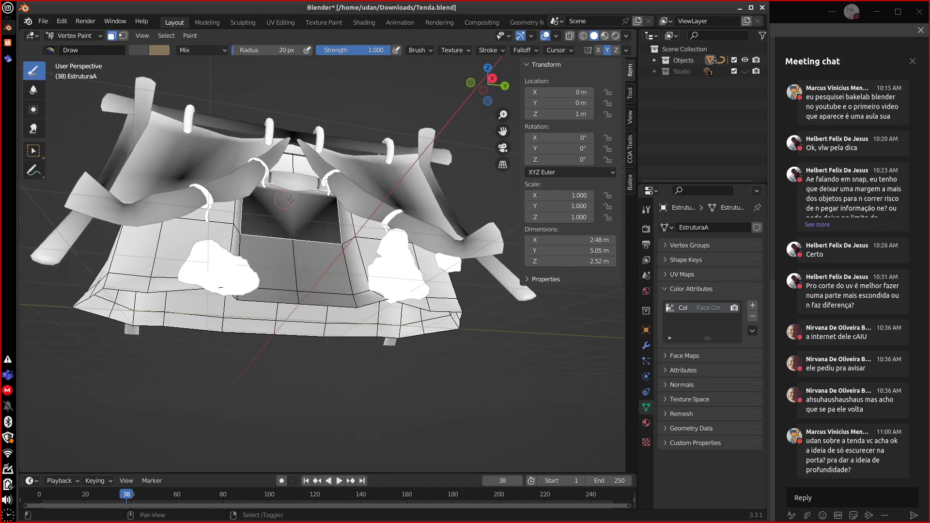
click(143, 50)
drag(225, 96, 225, 129)
click(297, 189)
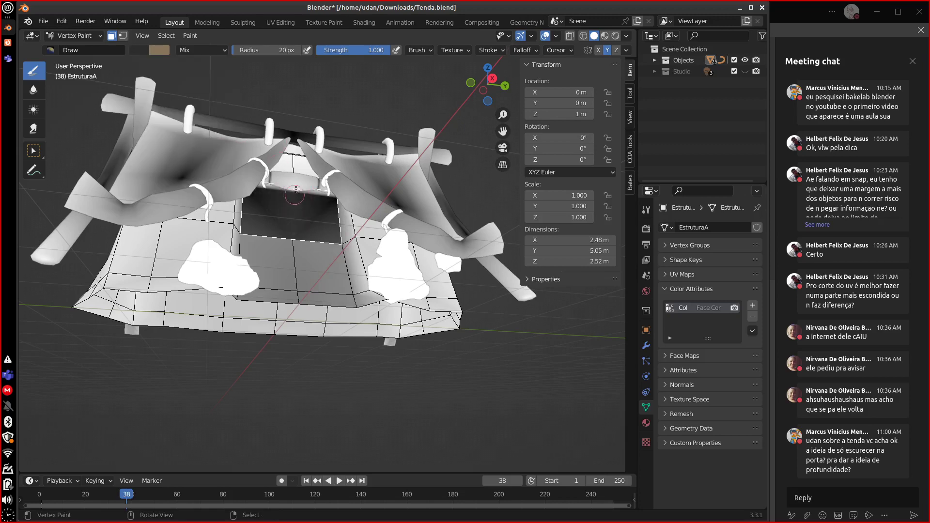
middle_drag(324, 255, 312, 349)
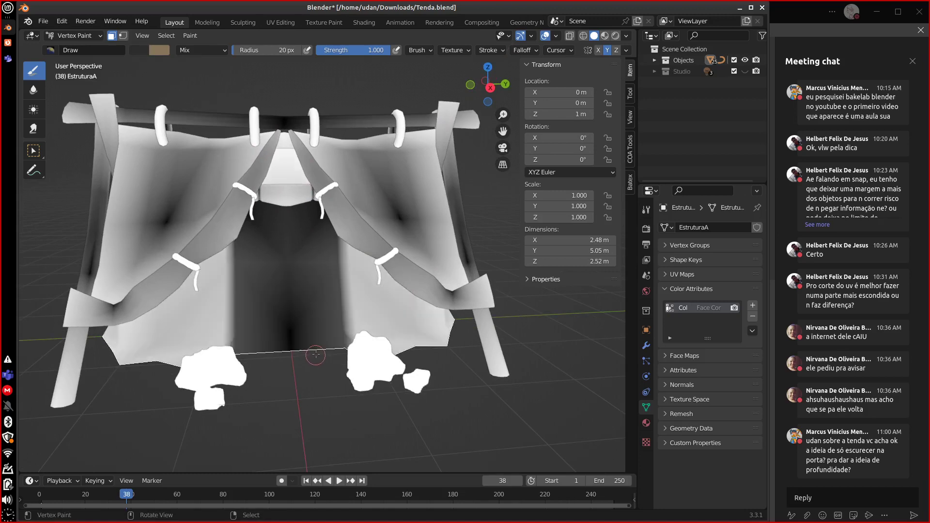
Rename the tent body's color attribute Col as Dirty.
middle_drag(313, 357, 344, 374)
scroll(356, 377, up, 5)
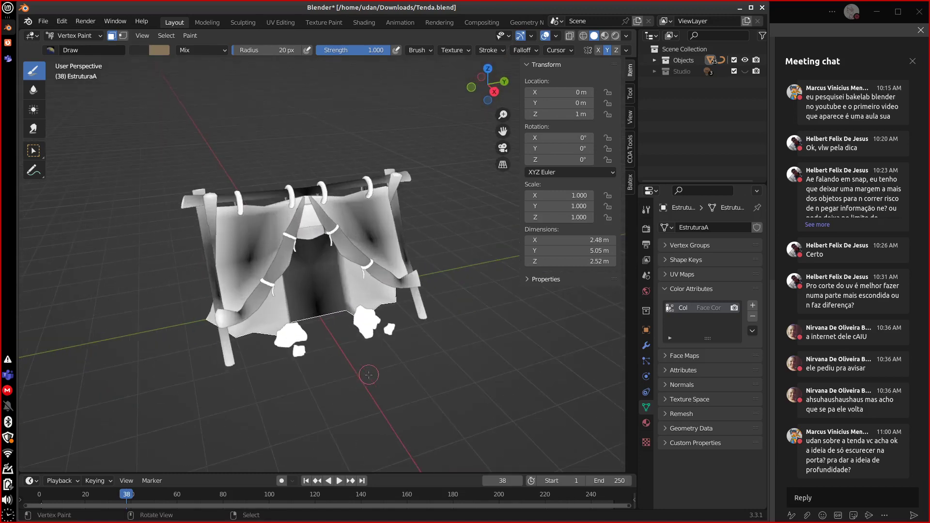
mouse_move(368, 374)
middle_down()
mouse_move(357, 382)
mouse_move(339, 363)
mouse_move(402, 363)
mouse_move(389, 363)
mouse_move(356, 399)
middle_up()
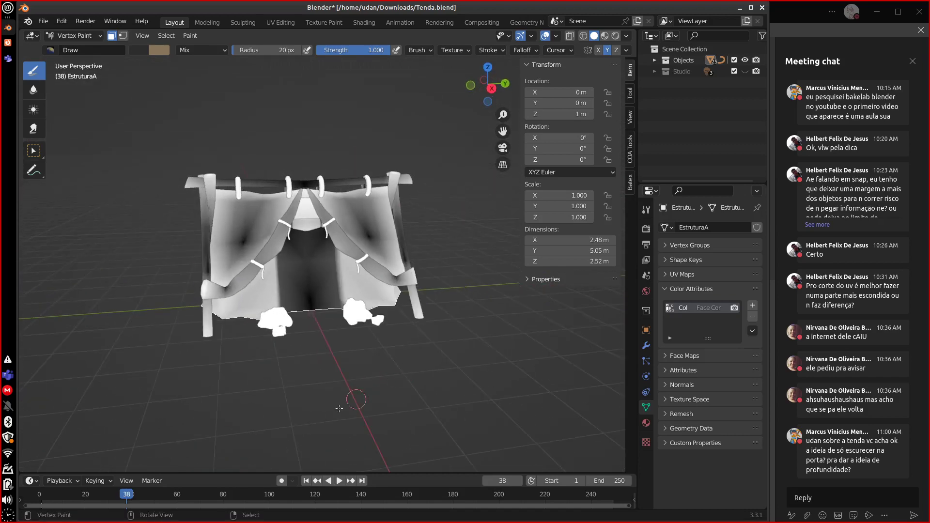
click(97, 37)
double_click(687, 308)
text(Ditty)
Select the pedras rocks in Object Mode, bring them into Vertex Paint mode, and apply Dirty Vertex Colors.
middle_drag(459, 379, 390, 381)
click(89, 39)
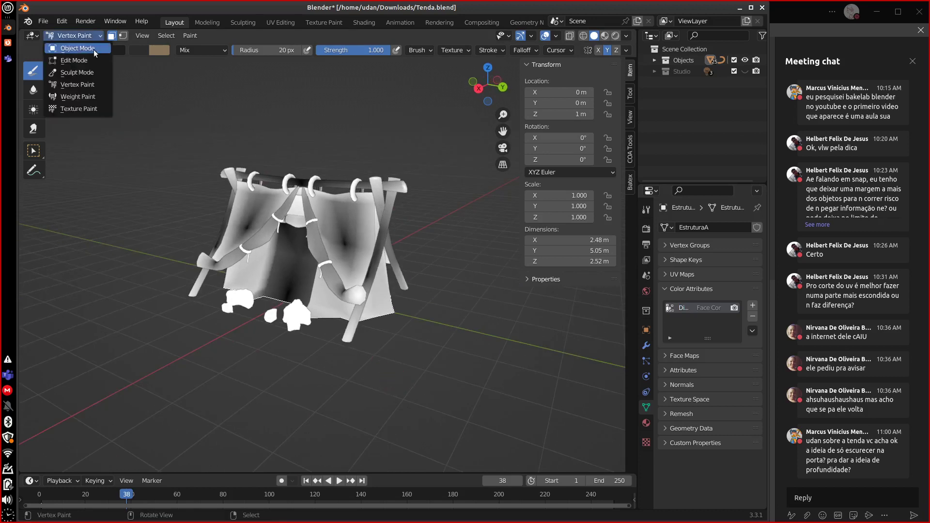
click(94, 48)
click(287, 329)
click(75, 35)
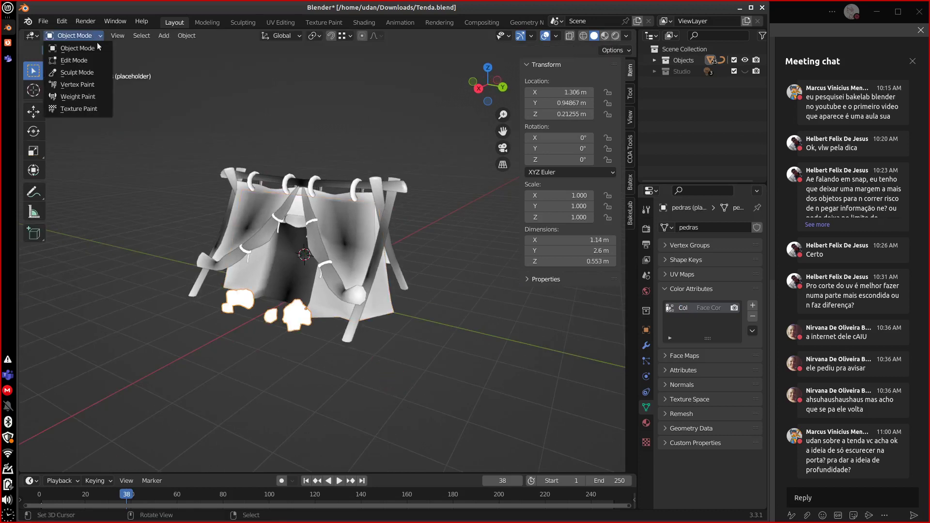
click(72, 85)
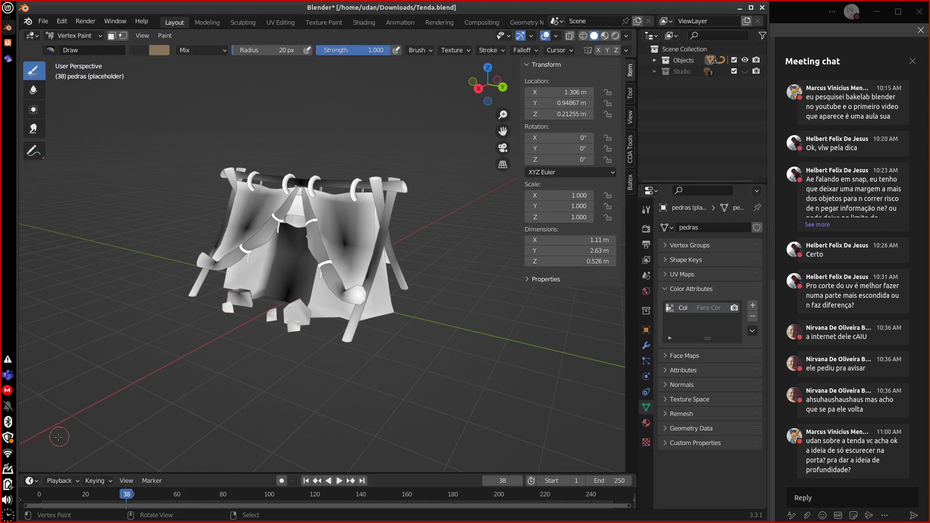
mouse_move(94, 377)
middle_down()
mouse_move(386, 370)
mouse_move(393, 360)
mouse_move(335, 350)
mouse_move(387, 340)
middle_up()
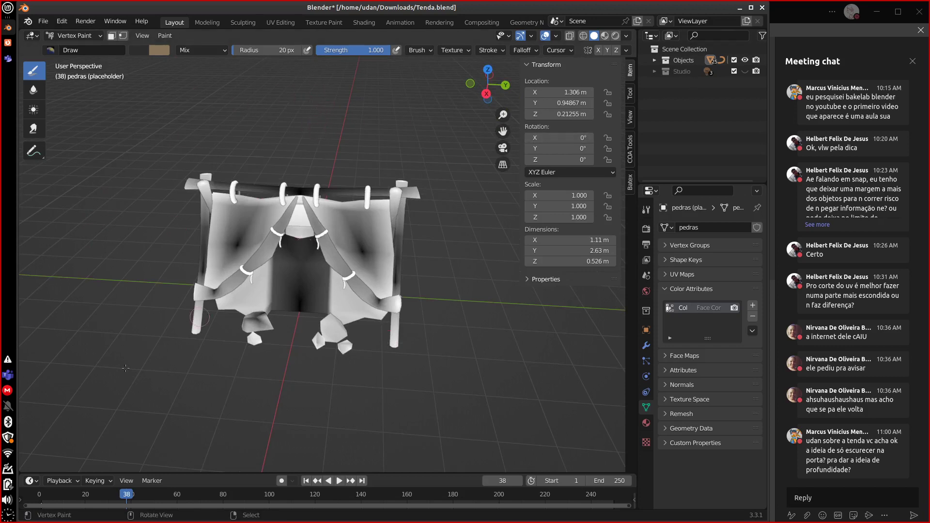
Minimize Blender and open the OBS Studio recording options from the desktop.
click(740, 8)
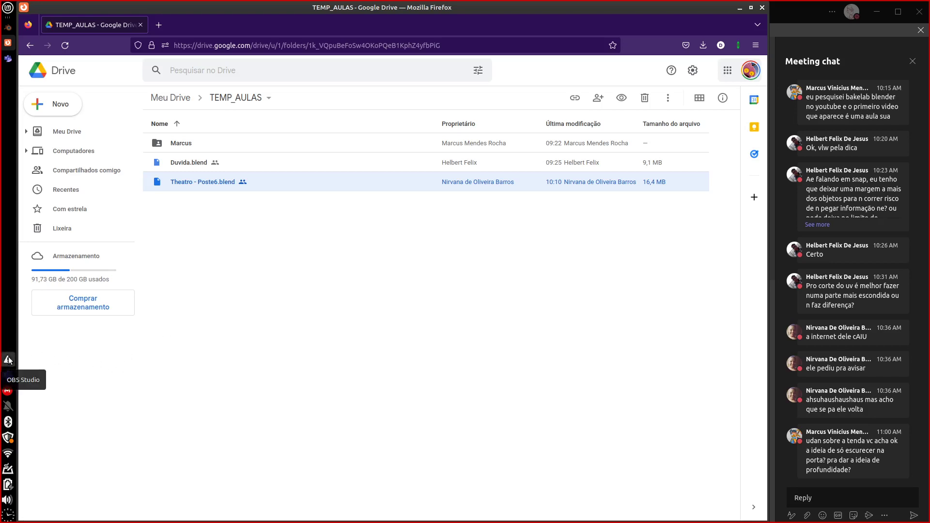
right_click(9, 361)
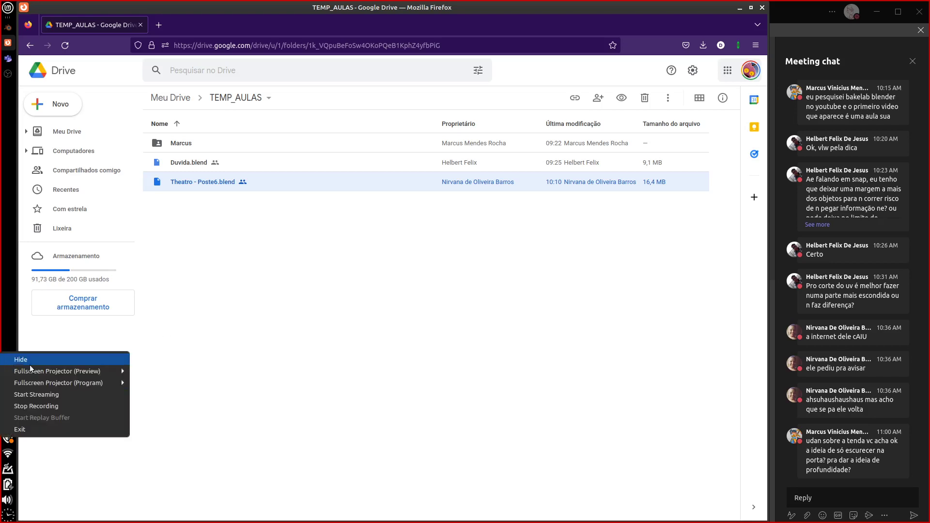